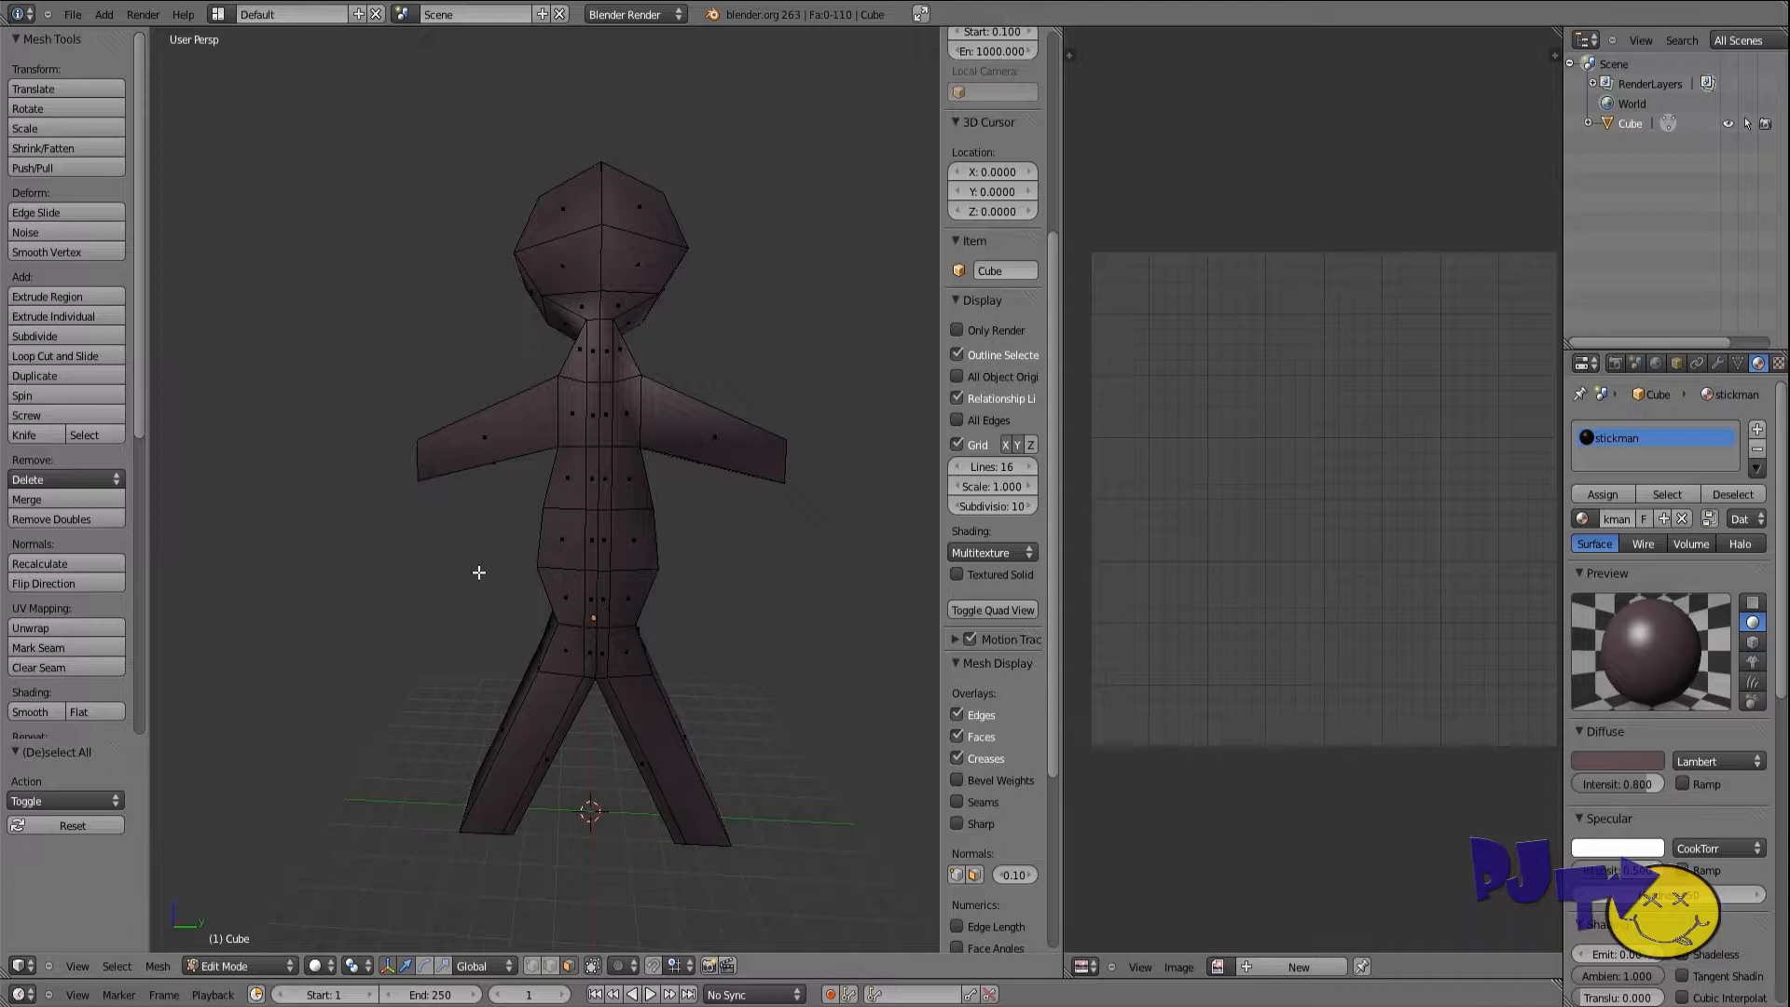
pyautogui.moveTo(479, 572); pyautogui.dragTo(511, 597, button='middle')
pyautogui.scroll(2, 497, 600)
pyautogui.scroll(-2, 509, 599)
pyautogui.click(58, 356)
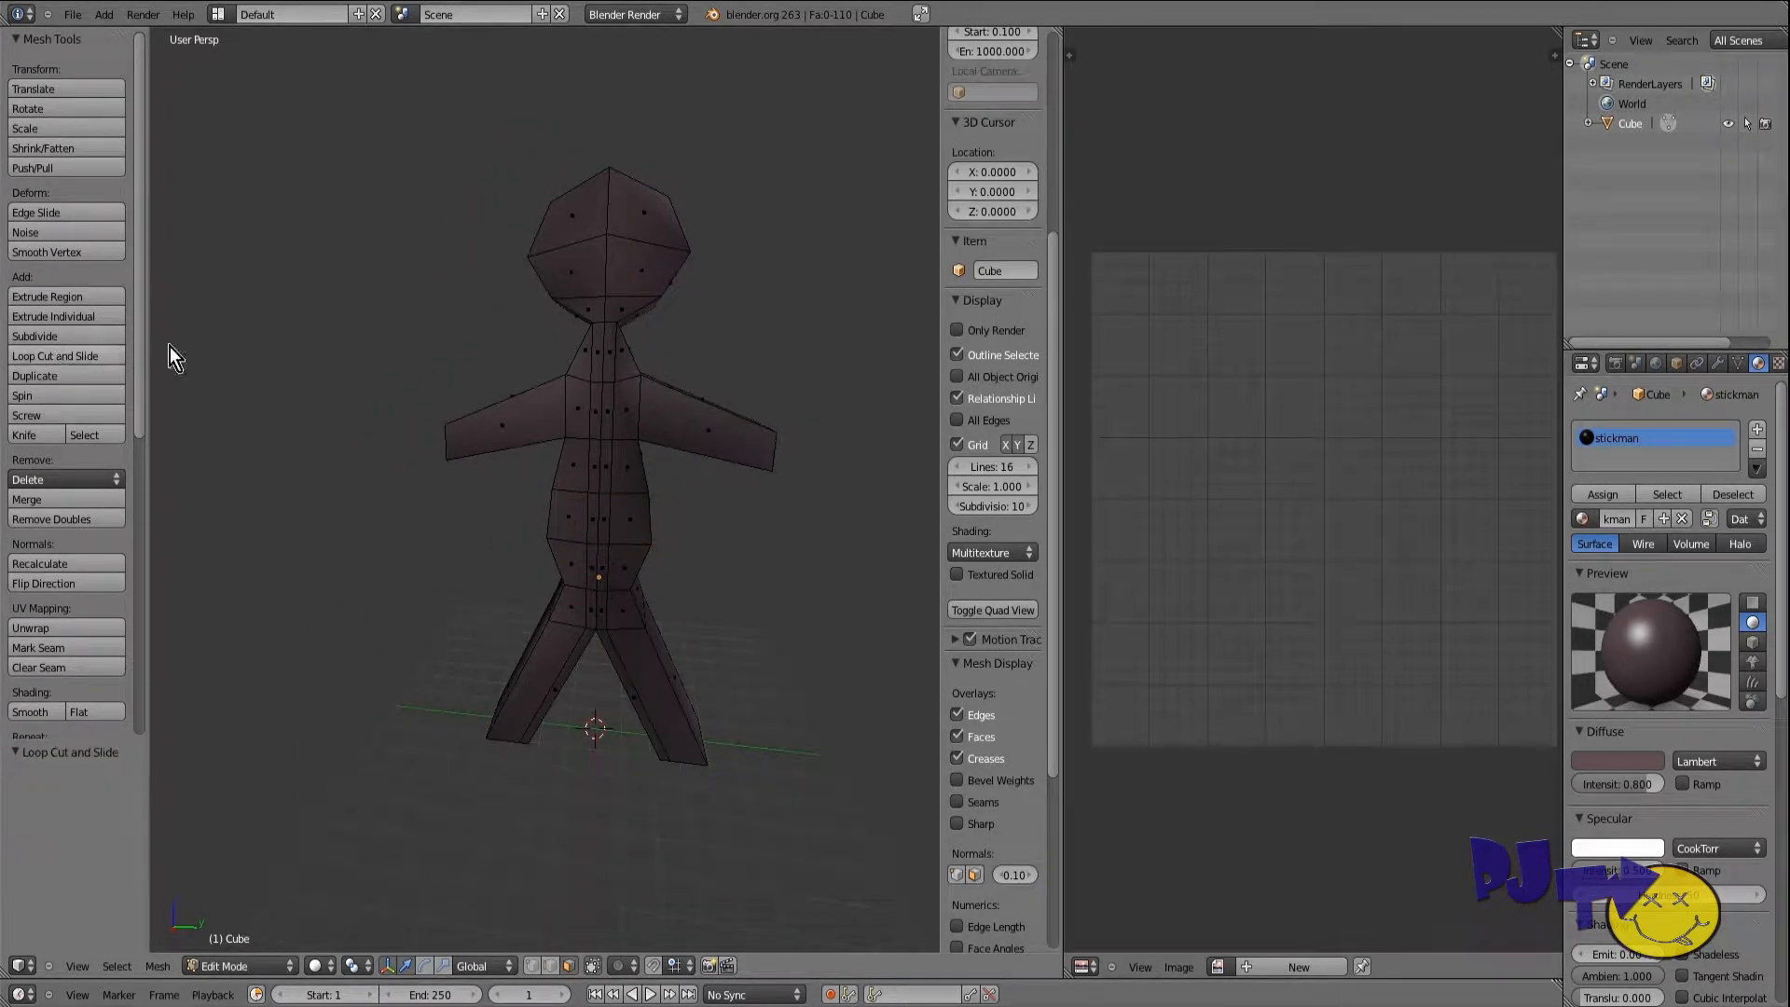
pyautogui.click(501, 342)
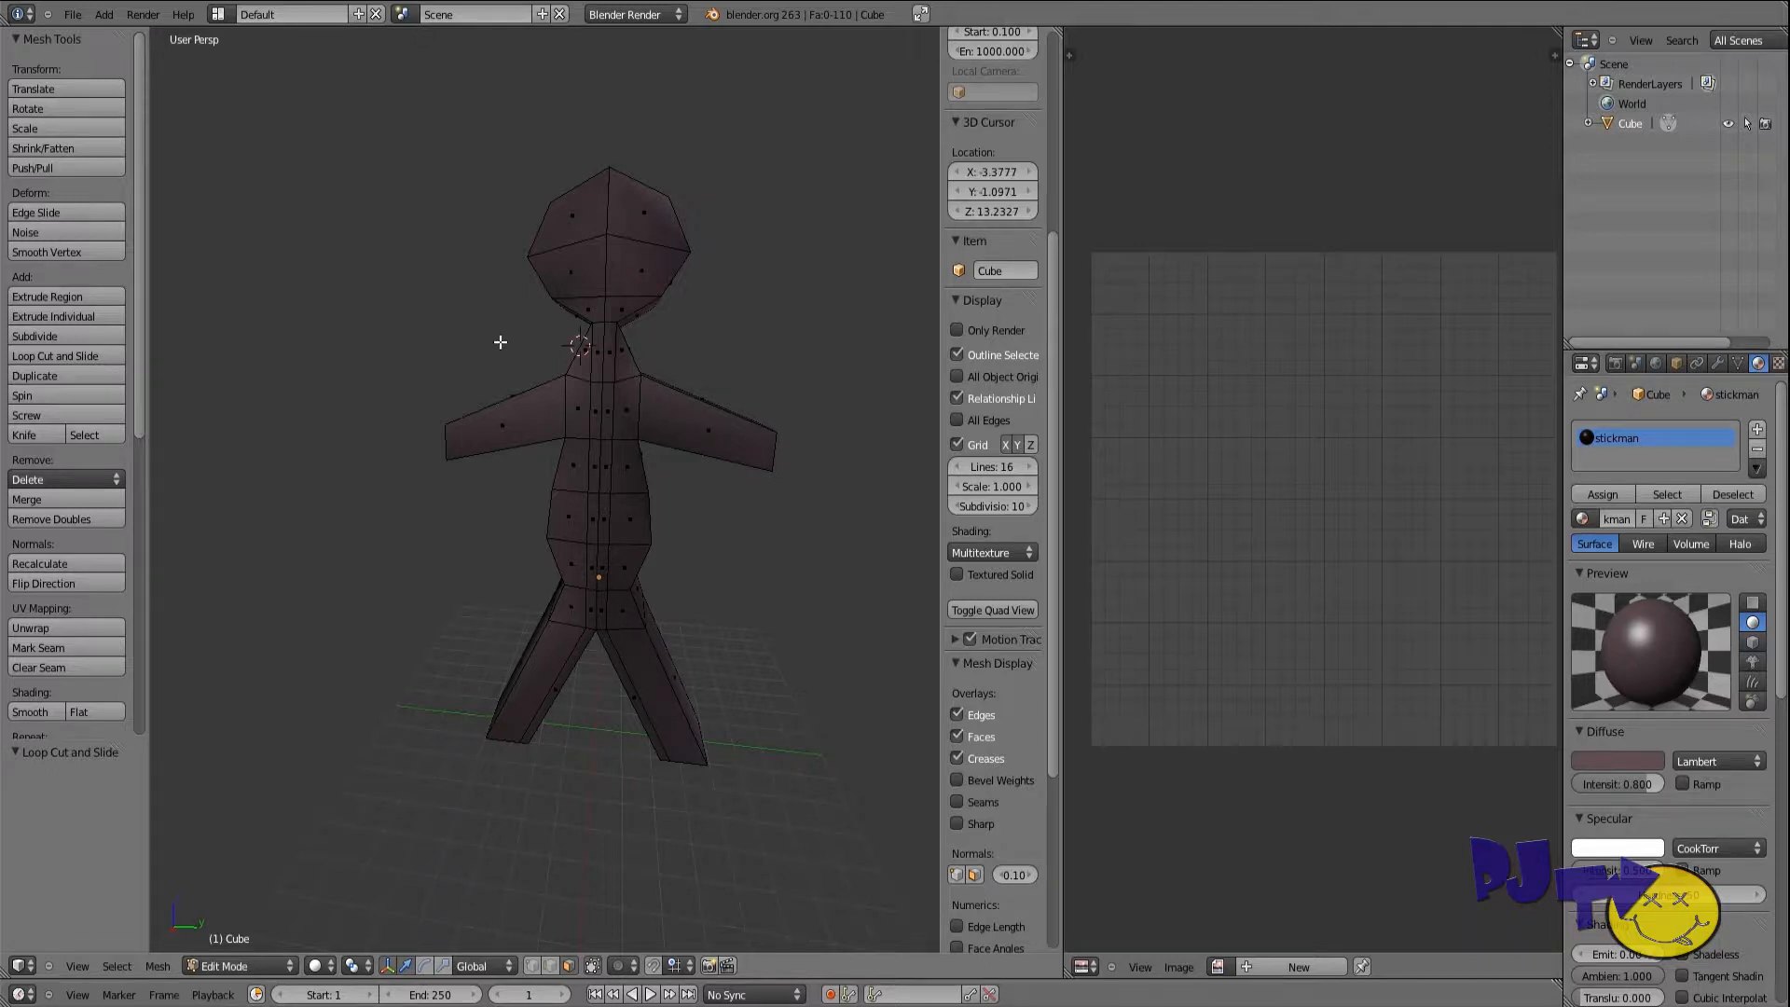
pyautogui.scroll(-3, 414, 537)
pyautogui.scroll(2, 414, 537)
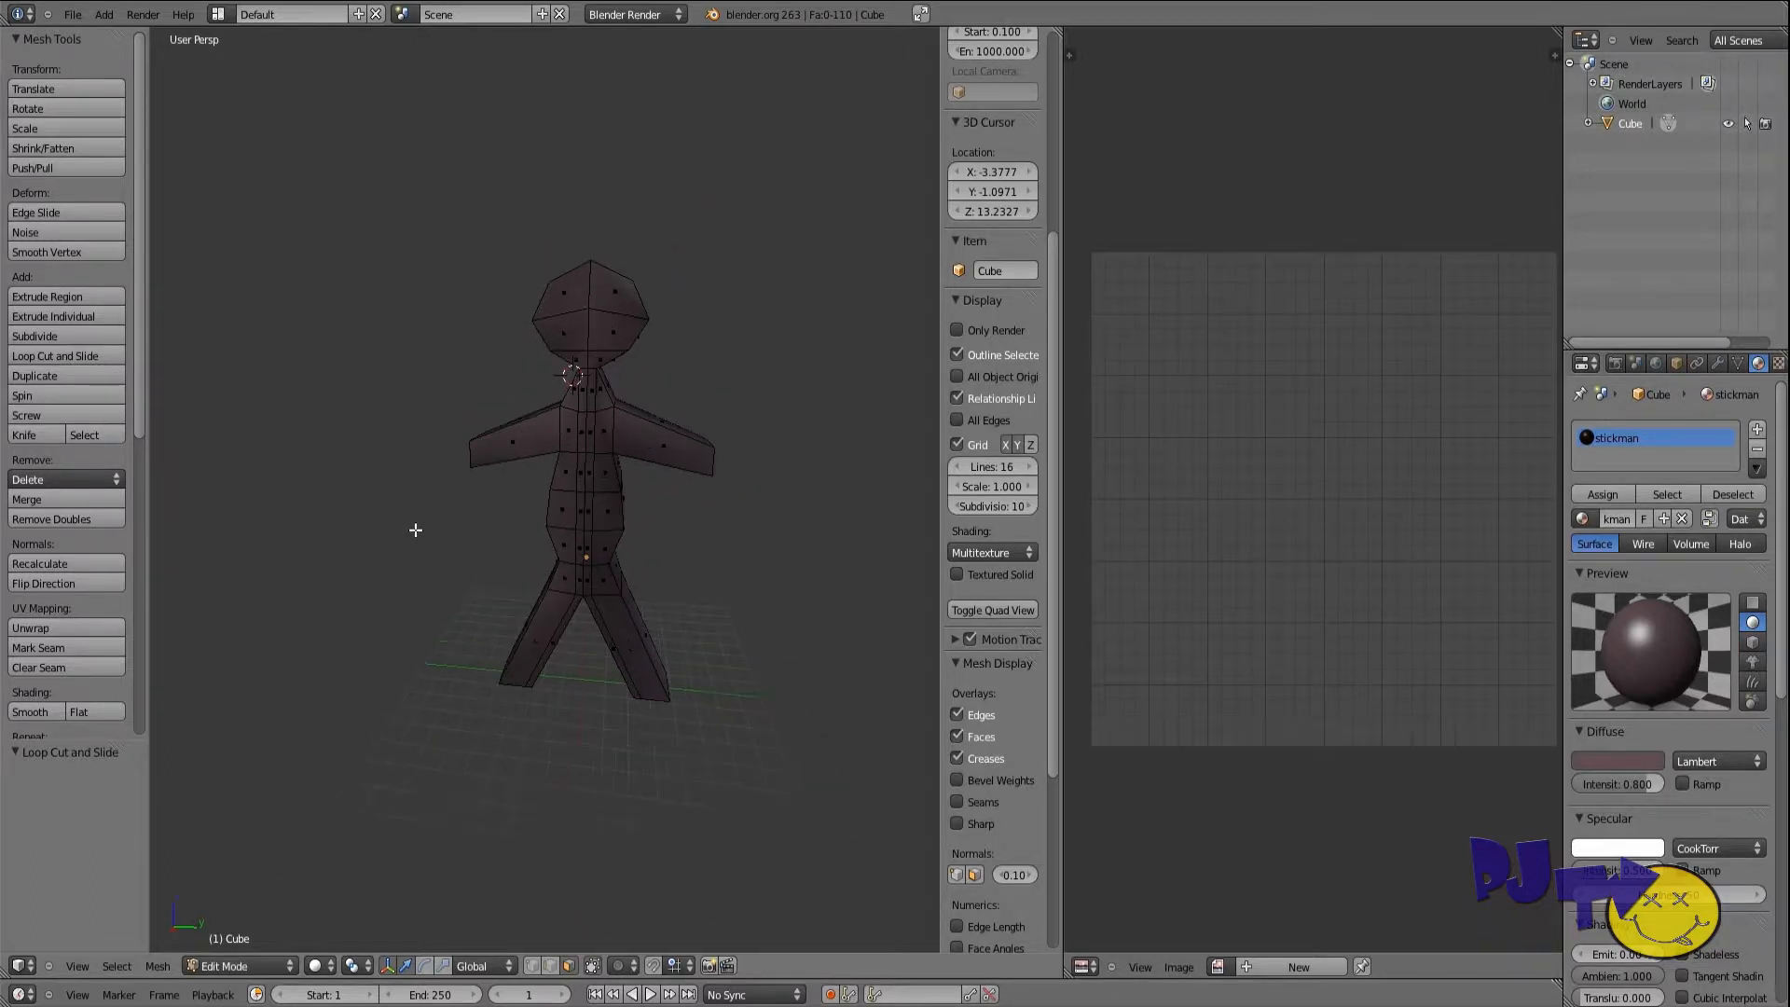
pyautogui.scroll(3, 428, 507)
pyautogui.moveTo(435, 506); pyautogui.dragTo(2, 370, button='middle')
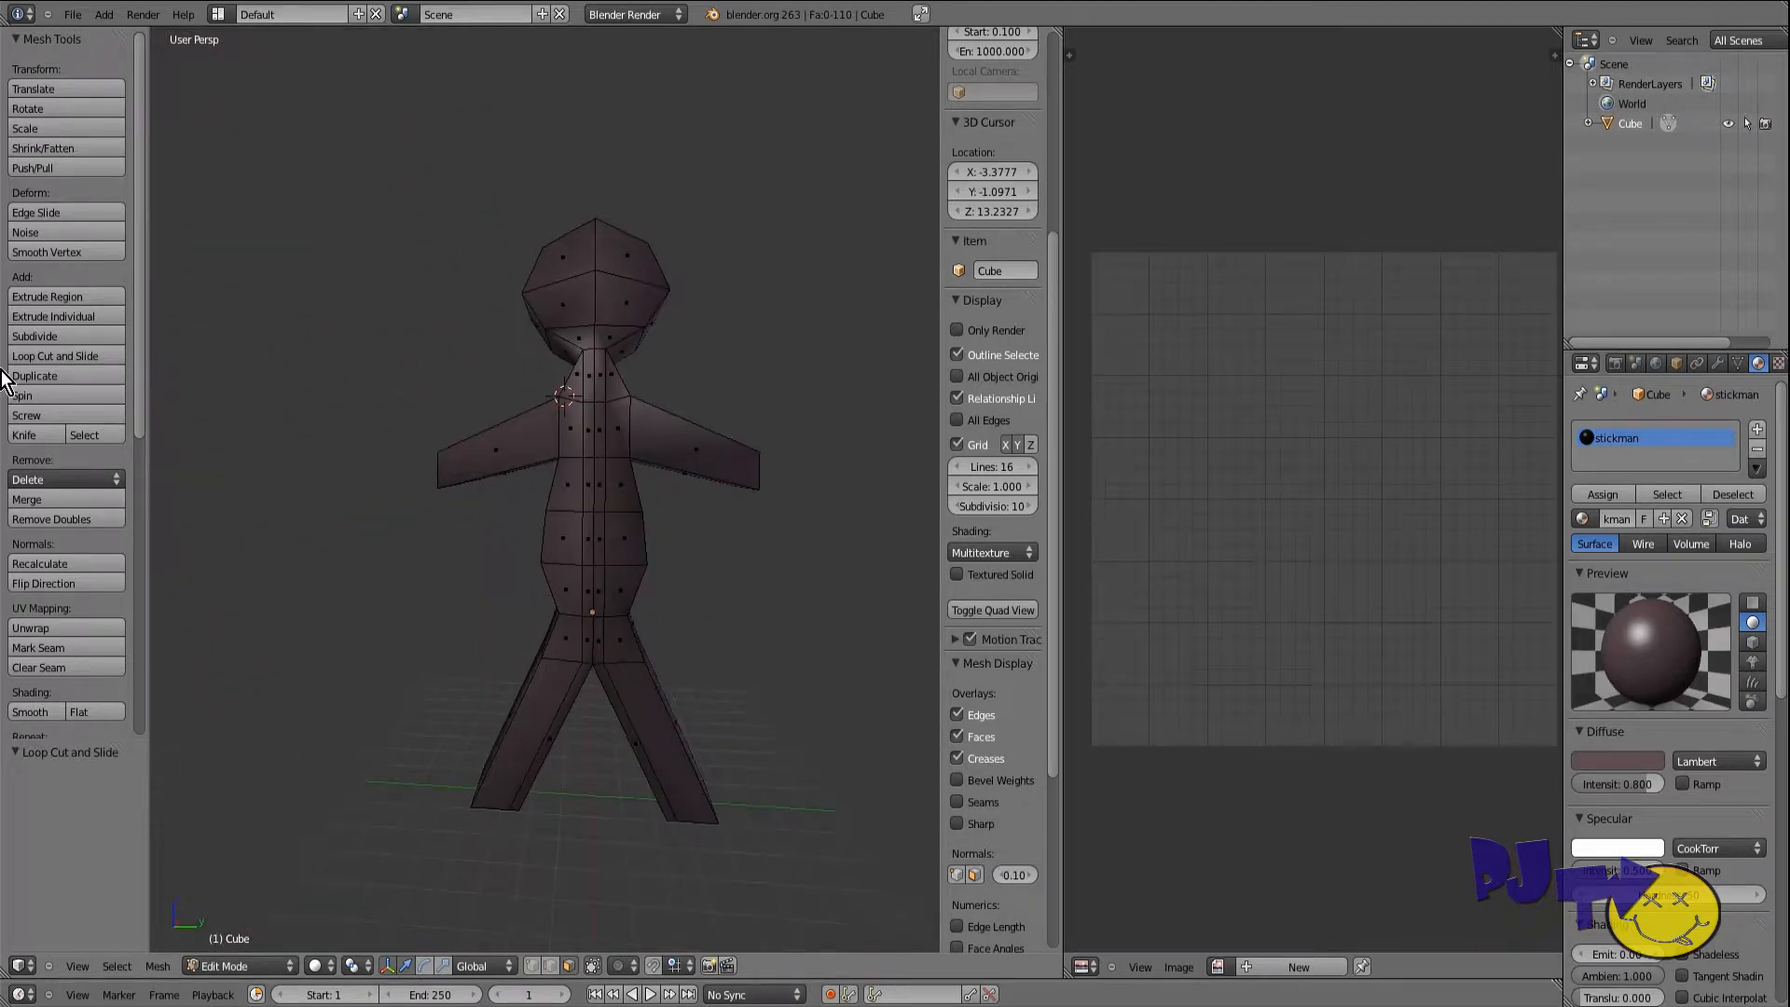
# Step: Add a horizontal loop cut around the figure's neck and scale it uniformly to about 0.657
pyautogui.click(24, 355)
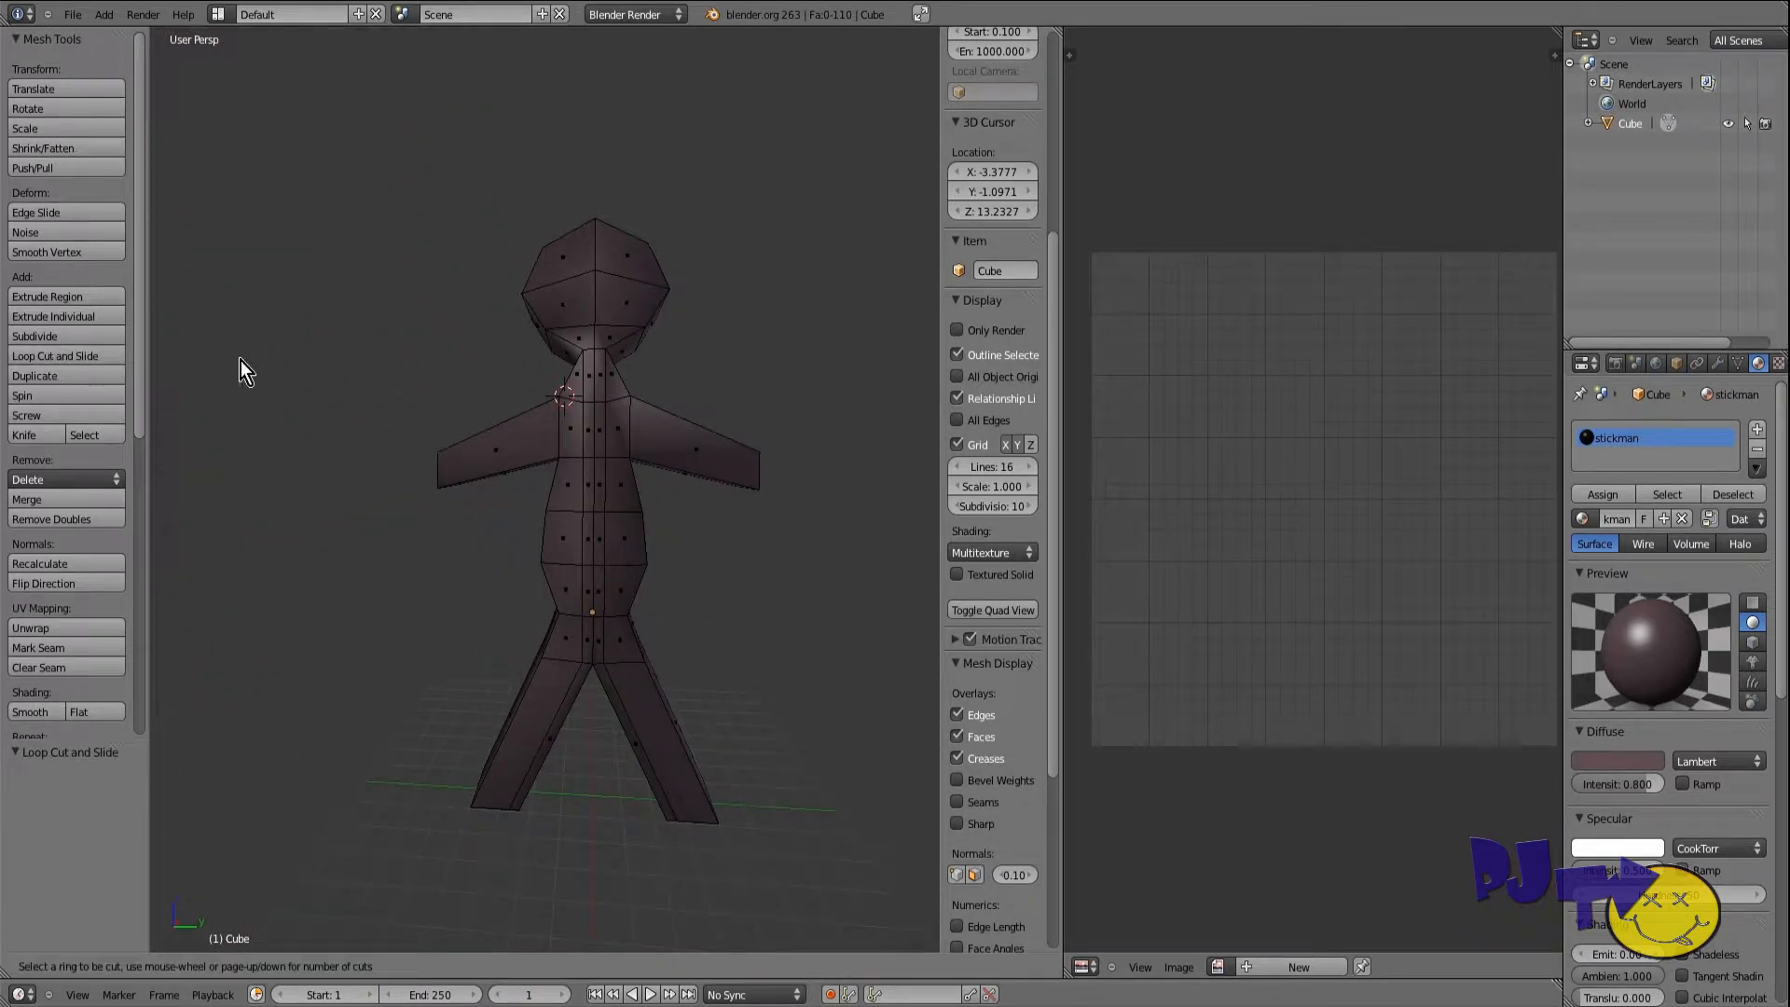
pyautogui.click(596, 386)
pyautogui.rightClick(516, 541)
pyautogui.press('s')
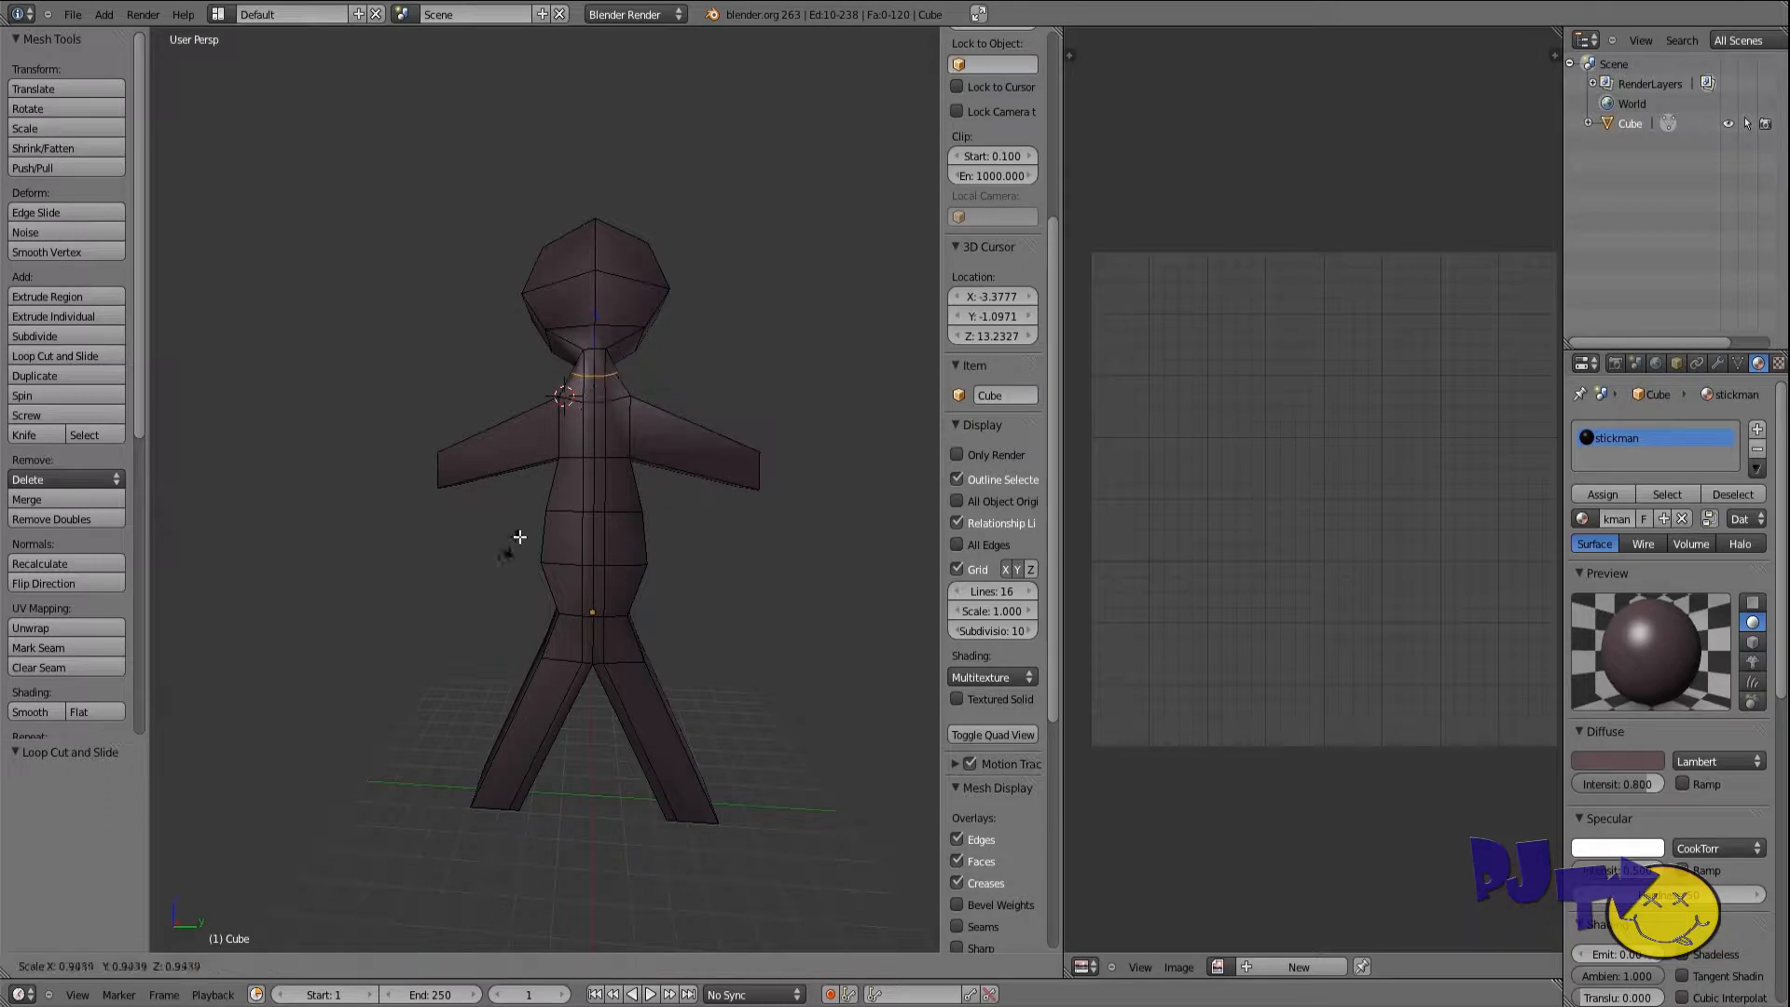
pyautogui.click(525, 486)
pyautogui.moveTo(619, 472); pyautogui.dragTo(566, 499, button='middle')
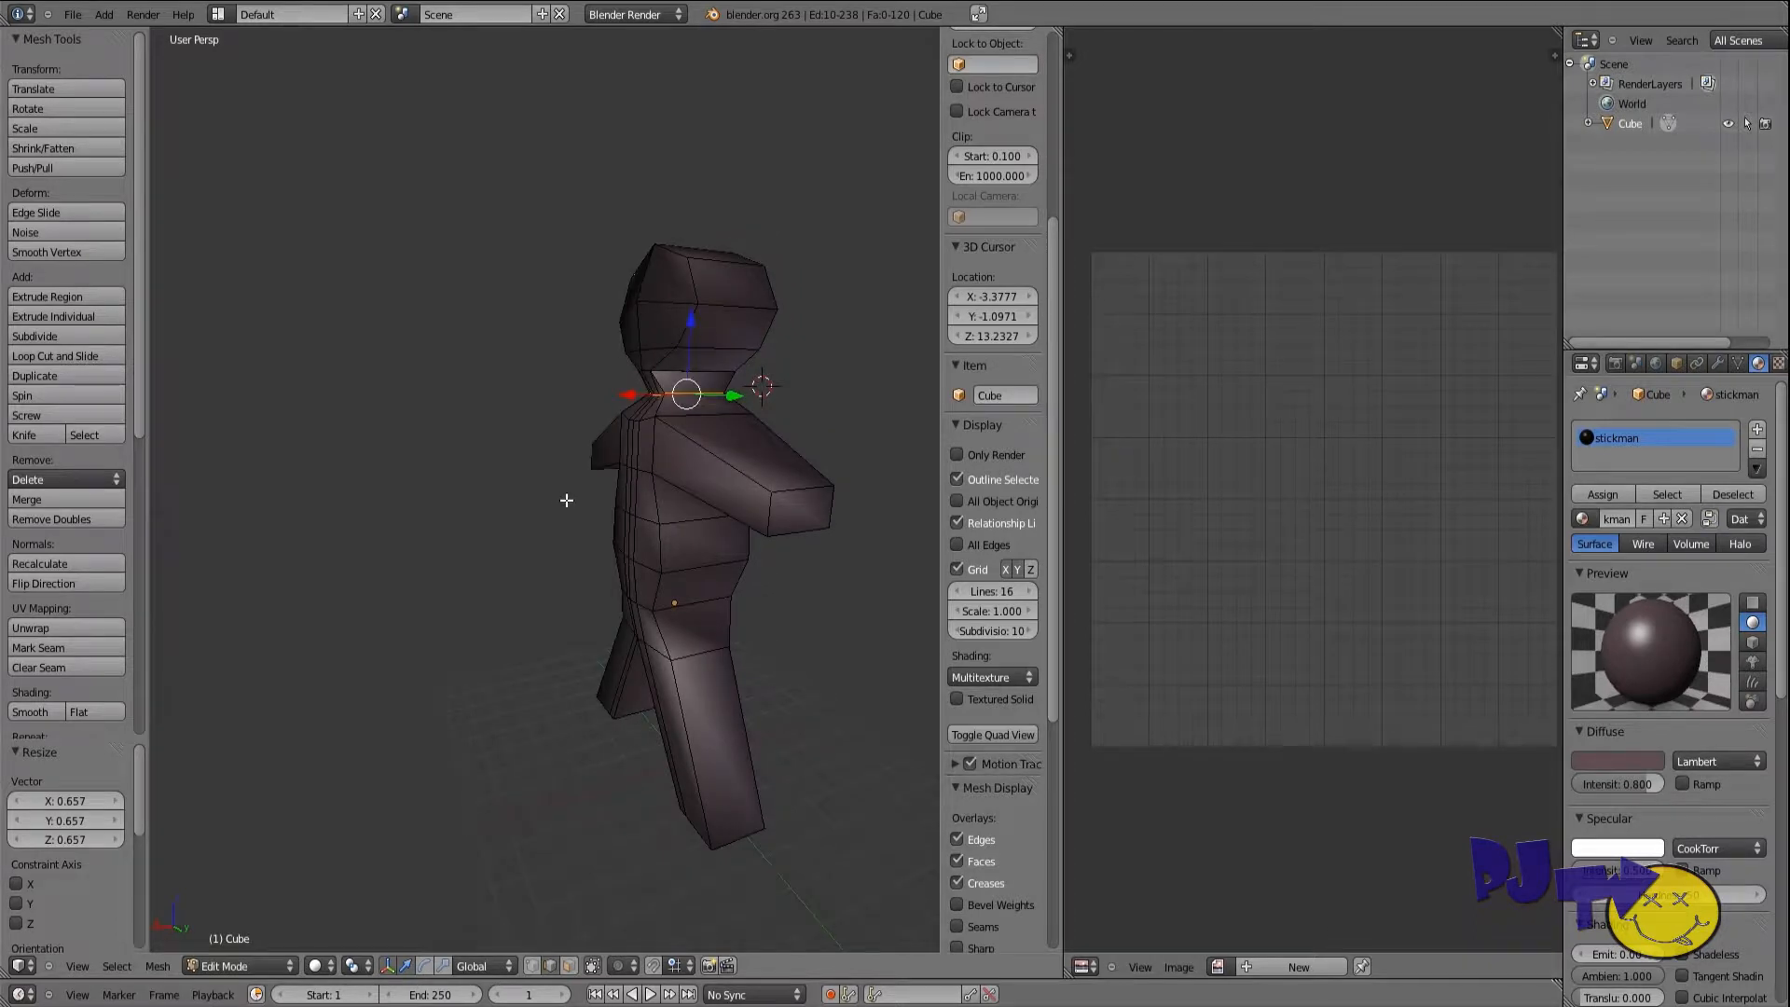
# Step: Stretch the neck loop along the X axis in two passes, by about 1.148 and by about 1.096
pyautogui.press('s')
pyautogui.press('x')
pyautogui.click(553, 509)
pyautogui.moveTo(555, 507); pyautogui.dragTo(720, 495, button='middle')
pyautogui.scroll(1, 559, 563)
pyautogui.moveTo(548, 563); pyautogui.dragTo(413, 564, button='middle')
pyautogui.scroll(1, 413, 564)
pyautogui.press('s')
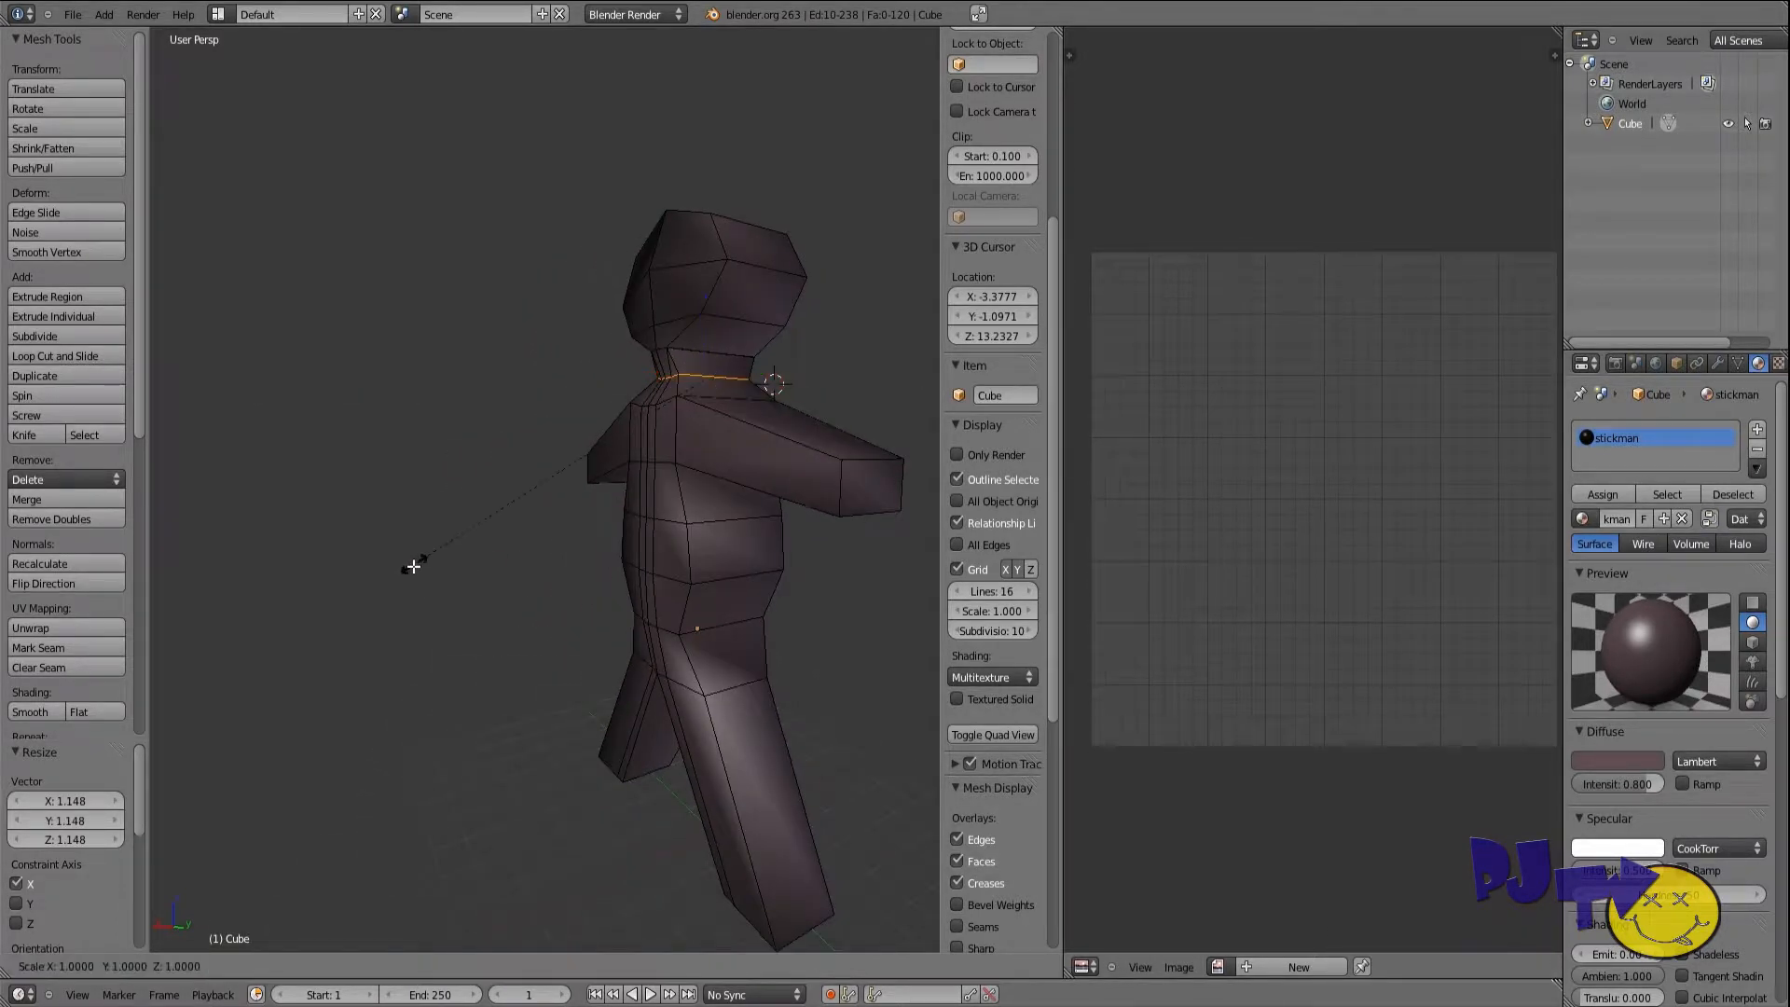
pyautogui.press('x')
pyautogui.click(397, 585)
pyautogui.moveTo(477, 576)
pyautogui.mouseDown(button='middle')
pyautogui.moveTo(617, 569)
pyautogui.moveTo(466, 599)
pyautogui.mouseUp(button='middle')
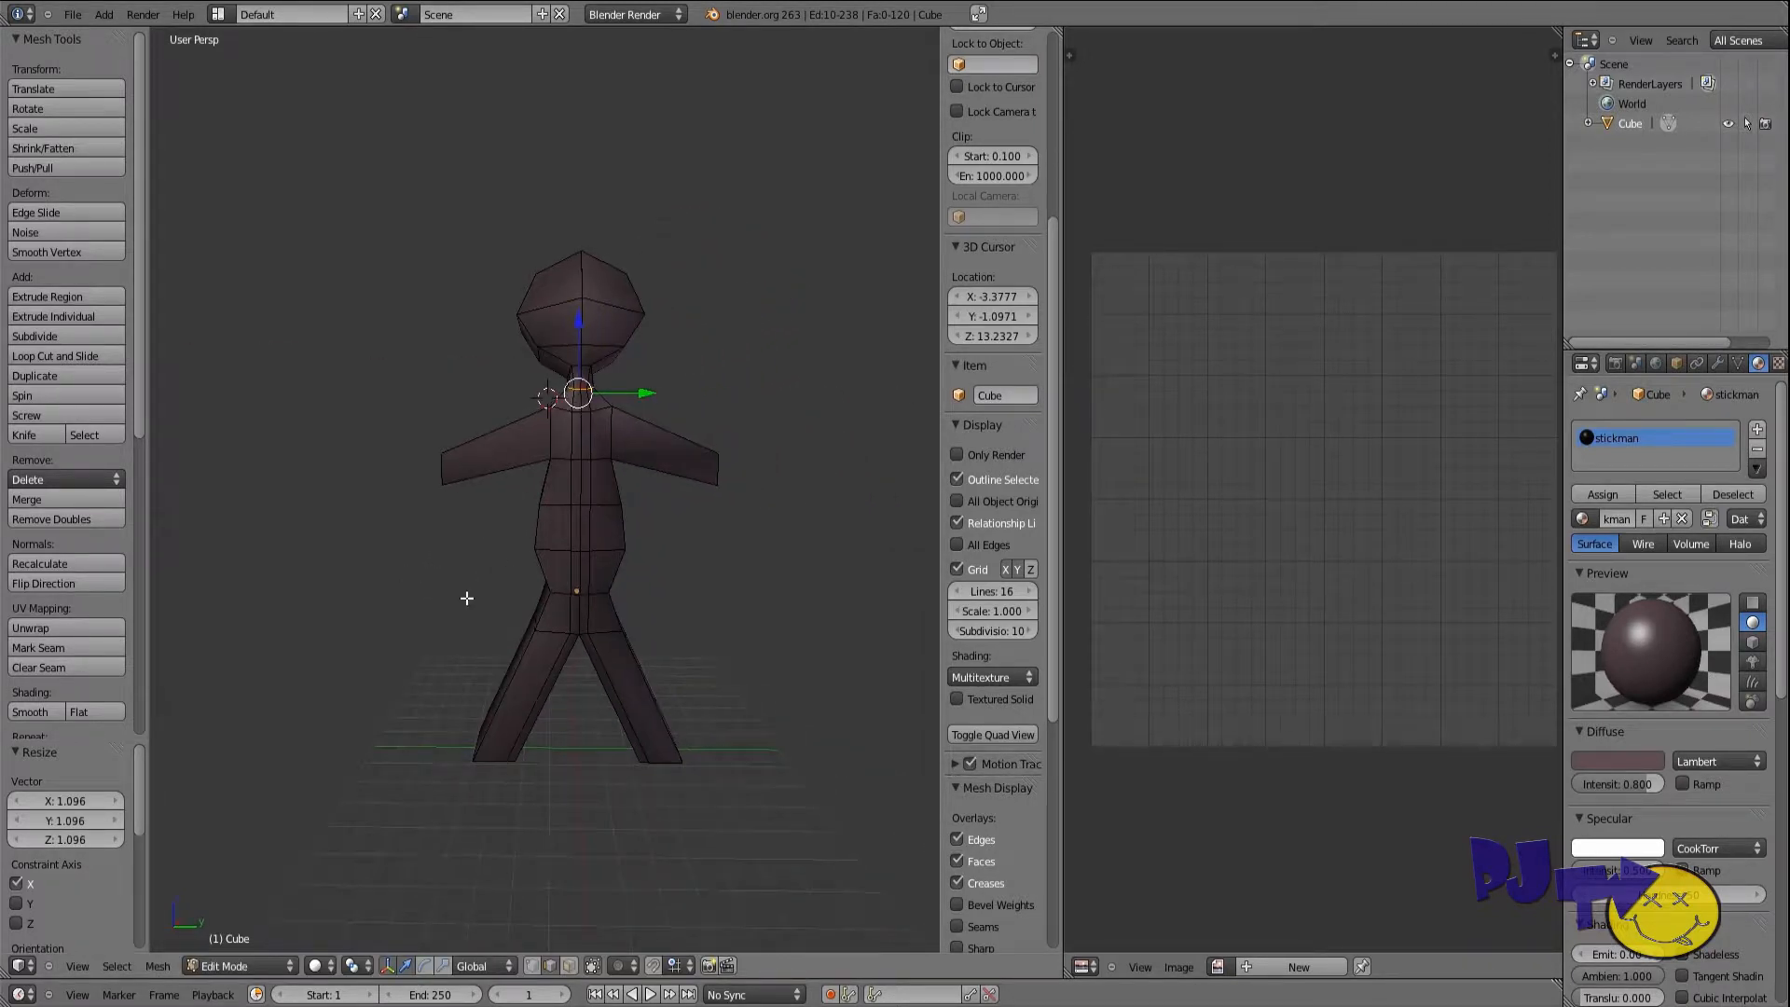
# Step: Narrow the neck loop to about 0.609 along Y and lower it about 0.261 along Z
pyautogui.press('s')
pyautogui.press('y')
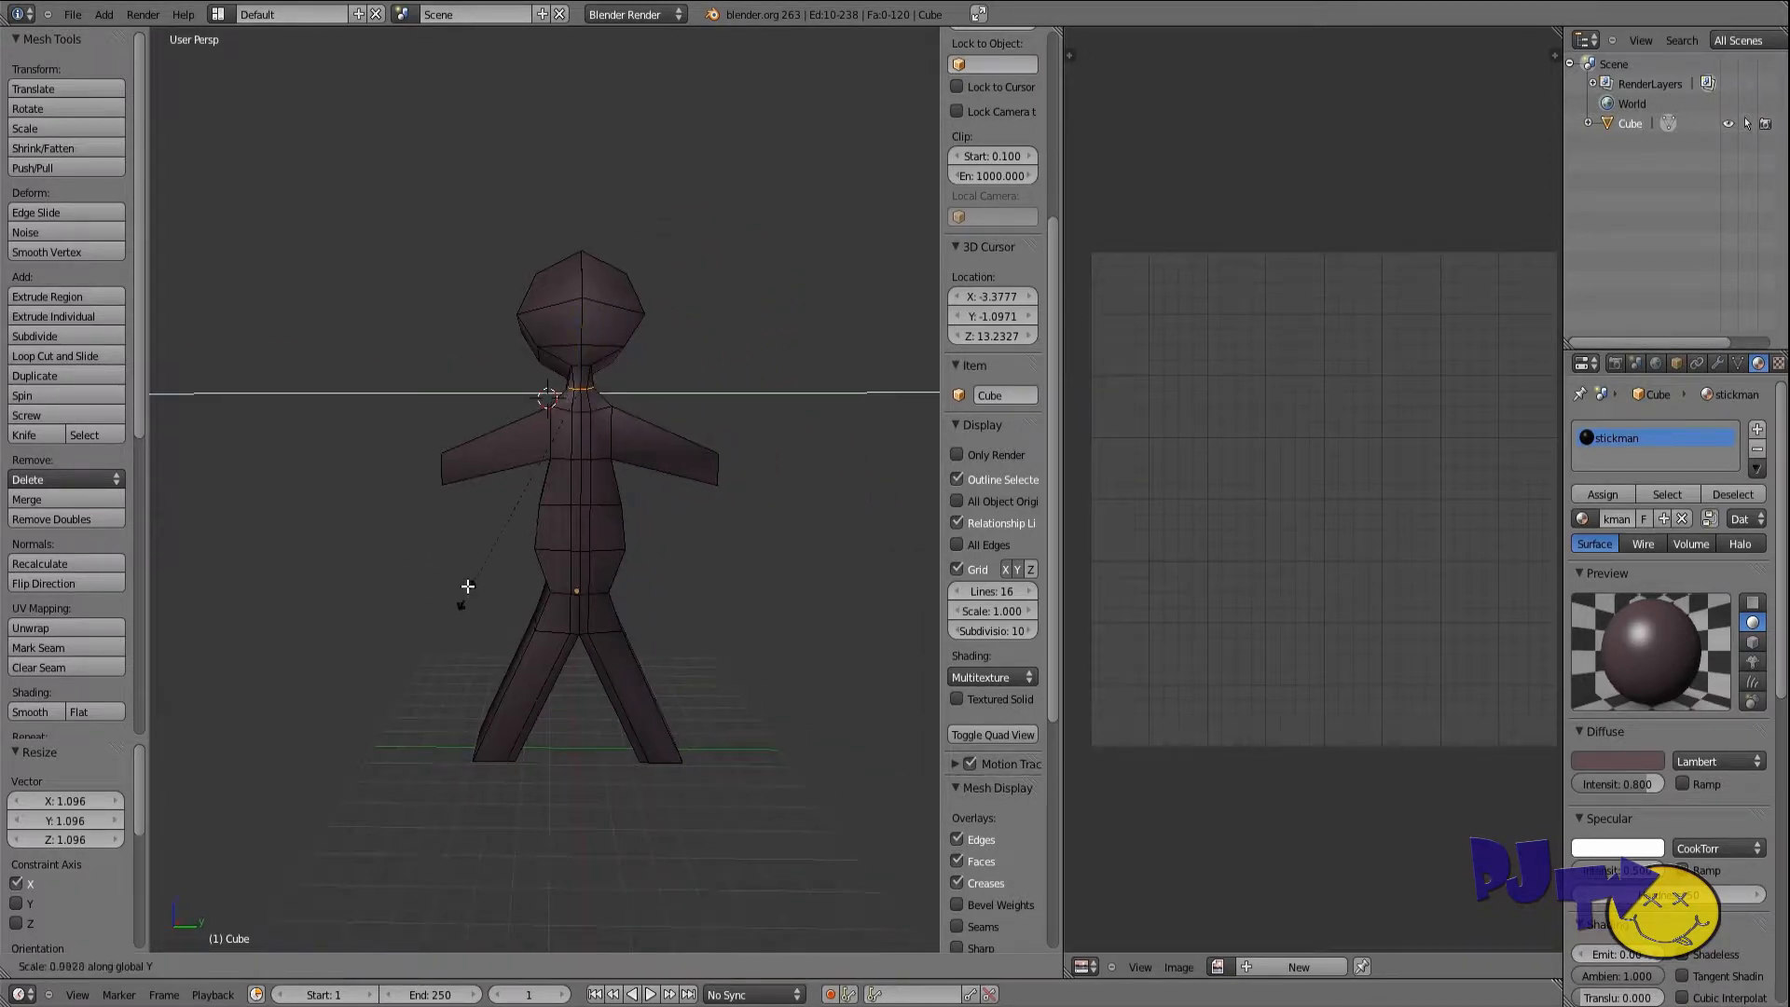
pyautogui.click(485, 498)
pyautogui.press('g')
pyautogui.press('z')
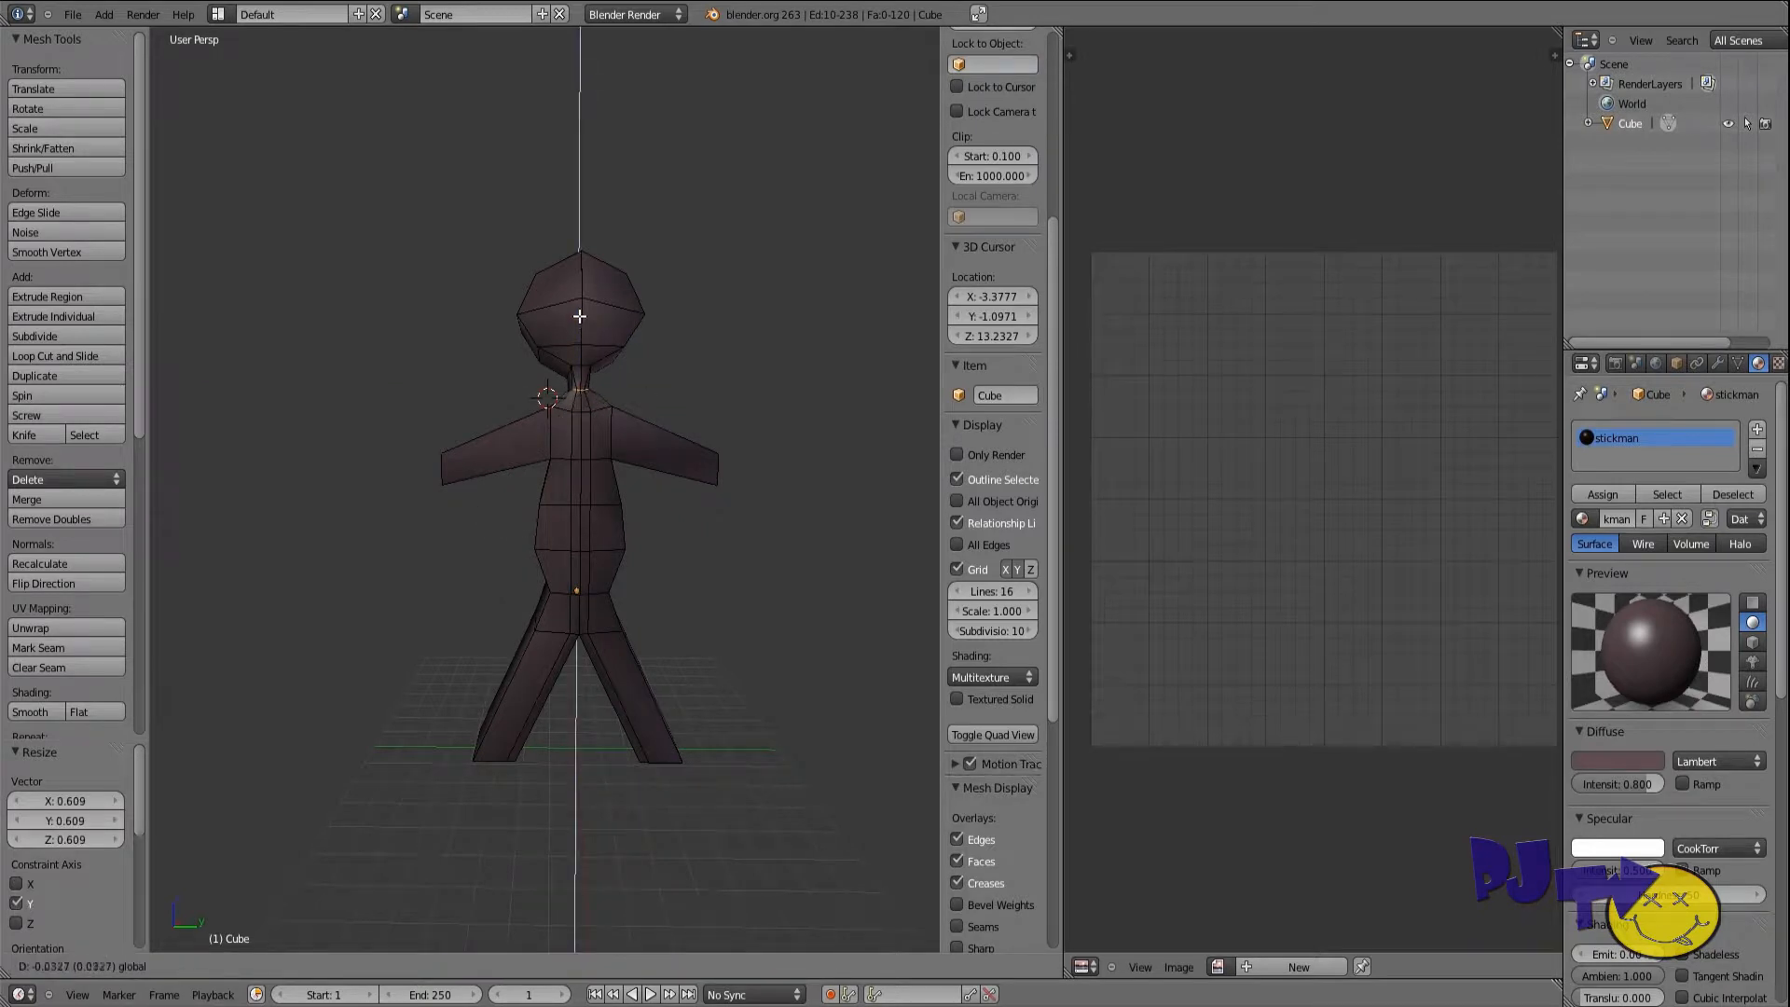
pyautogui.click(605, 391)
pyautogui.moveTo(606, 392); pyautogui.dragTo(643, 522, button='middle')
# Step: Add a horizontal loop cut across the upper part of each half of the head
pyautogui.click(35, 356)
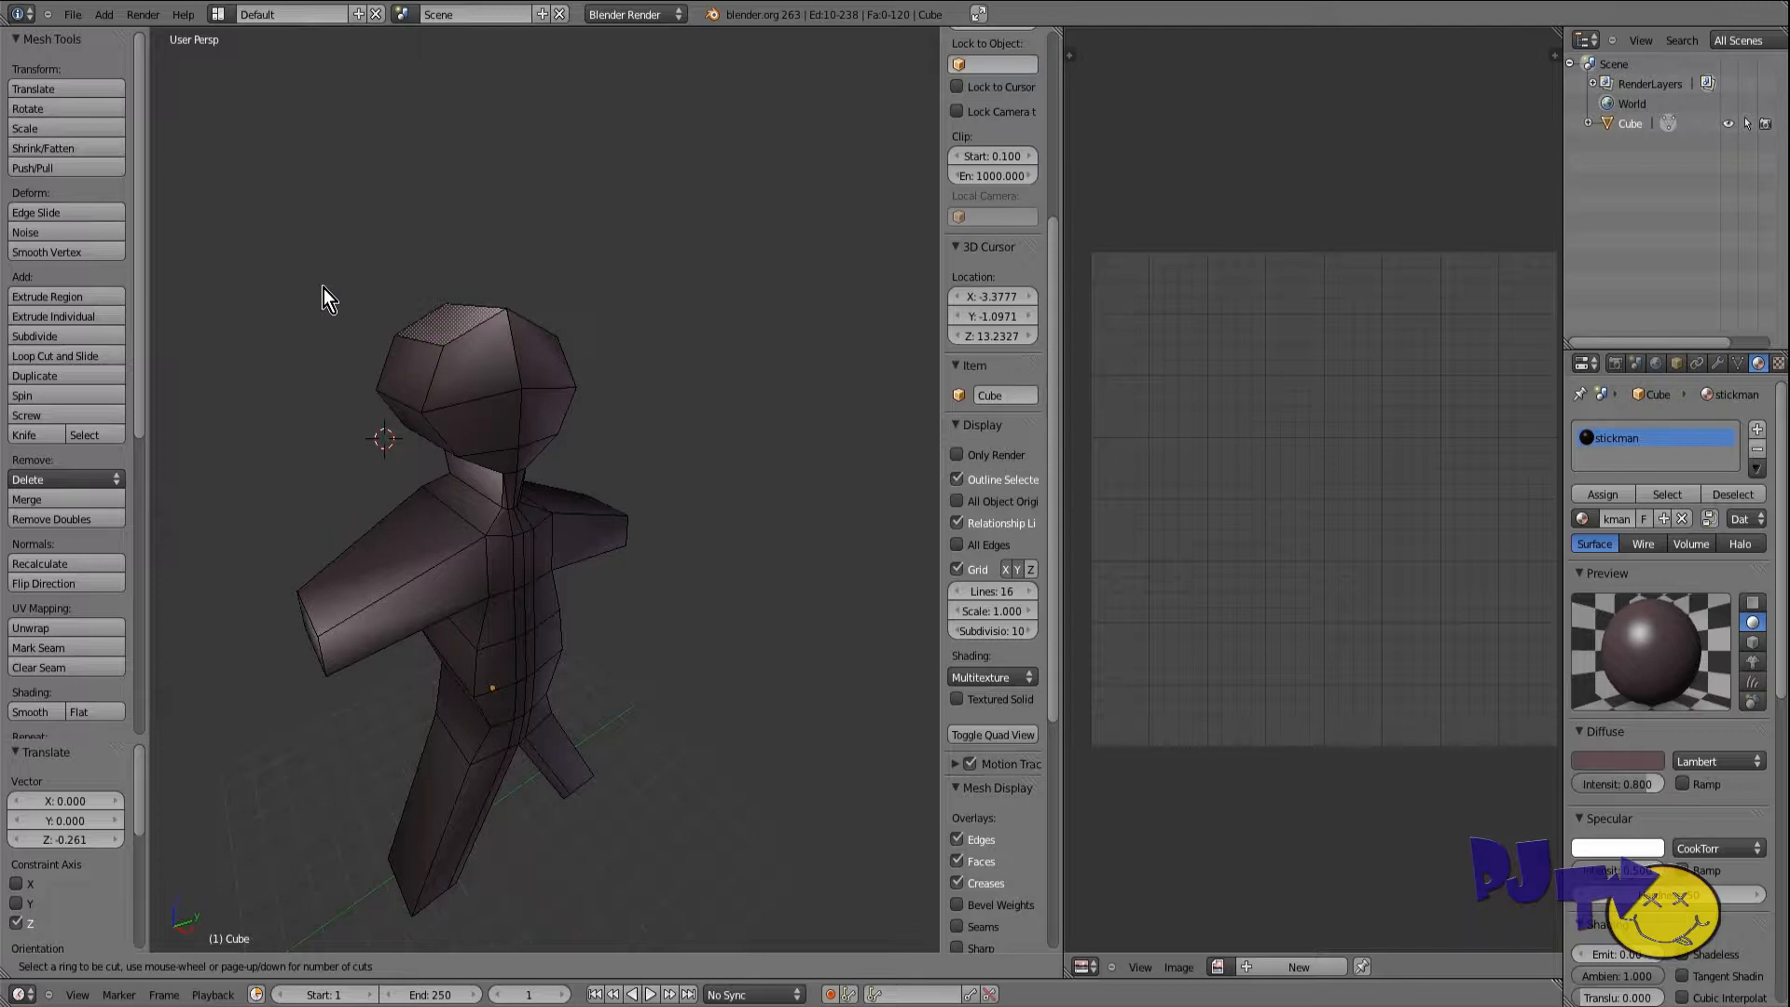
pyautogui.press('Escape')
pyautogui.press('KP_1')
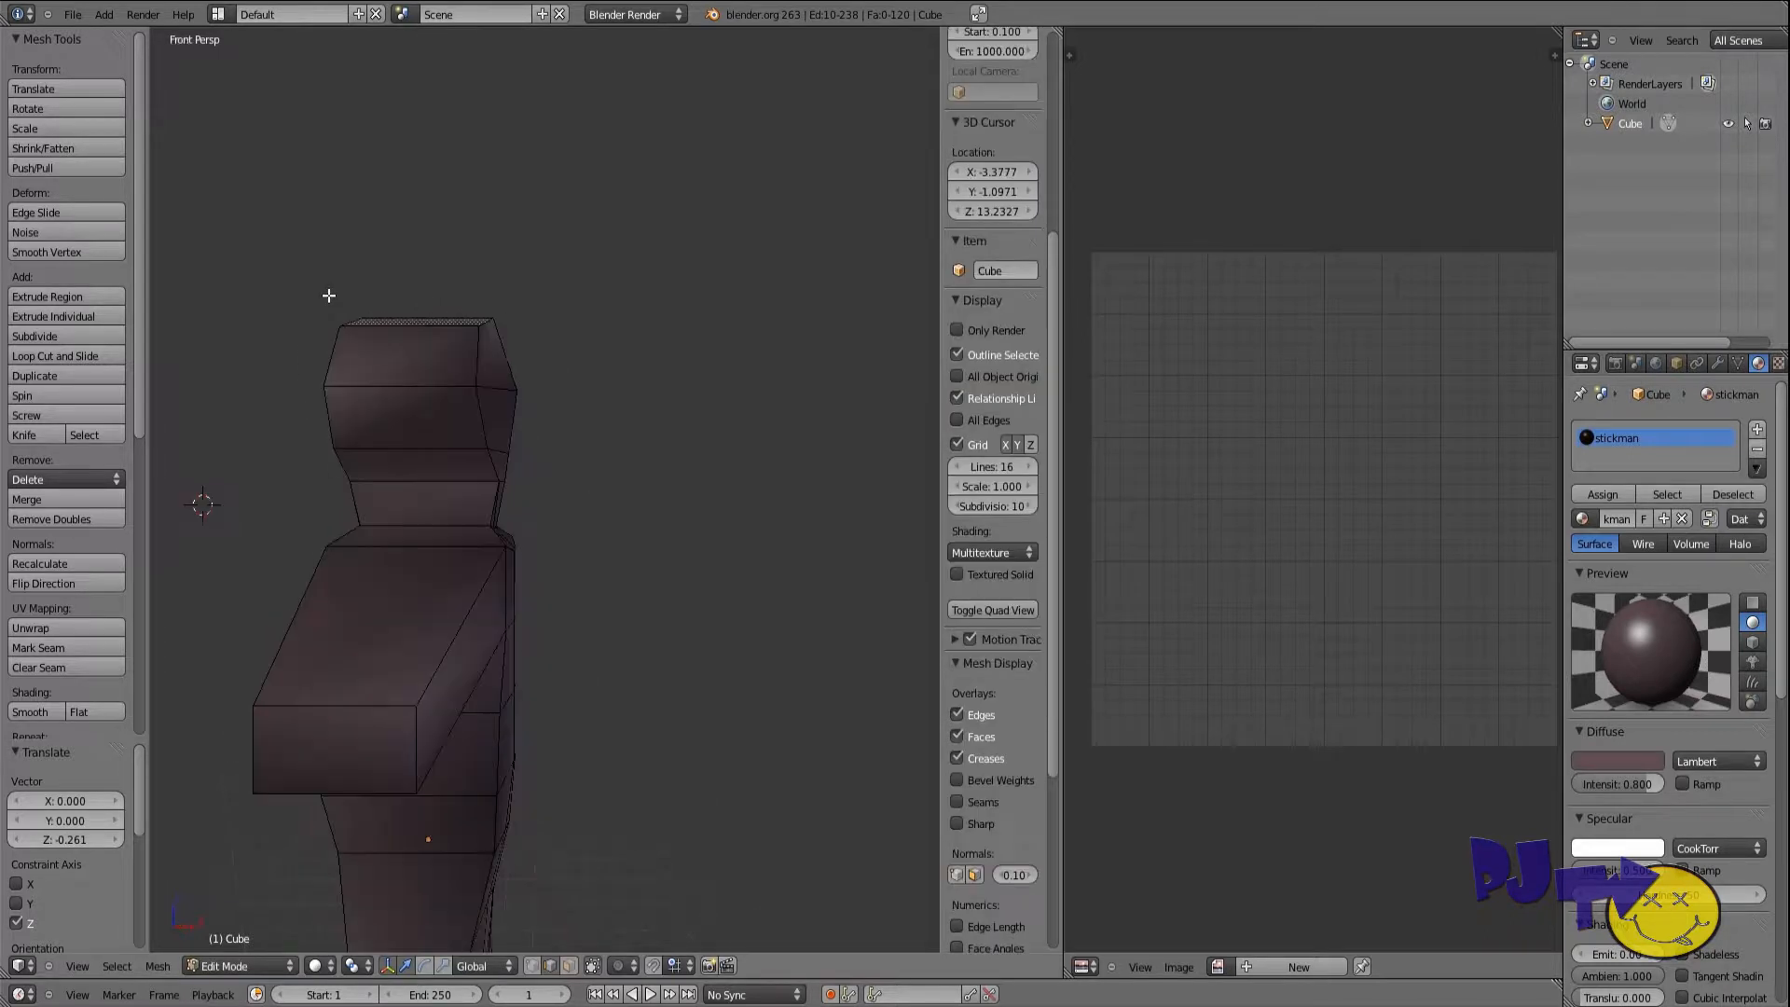
pyautogui.press('KP_3')
pyautogui.keyDown('shift'); pyautogui.moveTo(440, 468); pyautogui.dragTo(401, 341, button='middle'); pyautogui.keyUp('shift')
pyautogui.scroll(2, 416, 366)
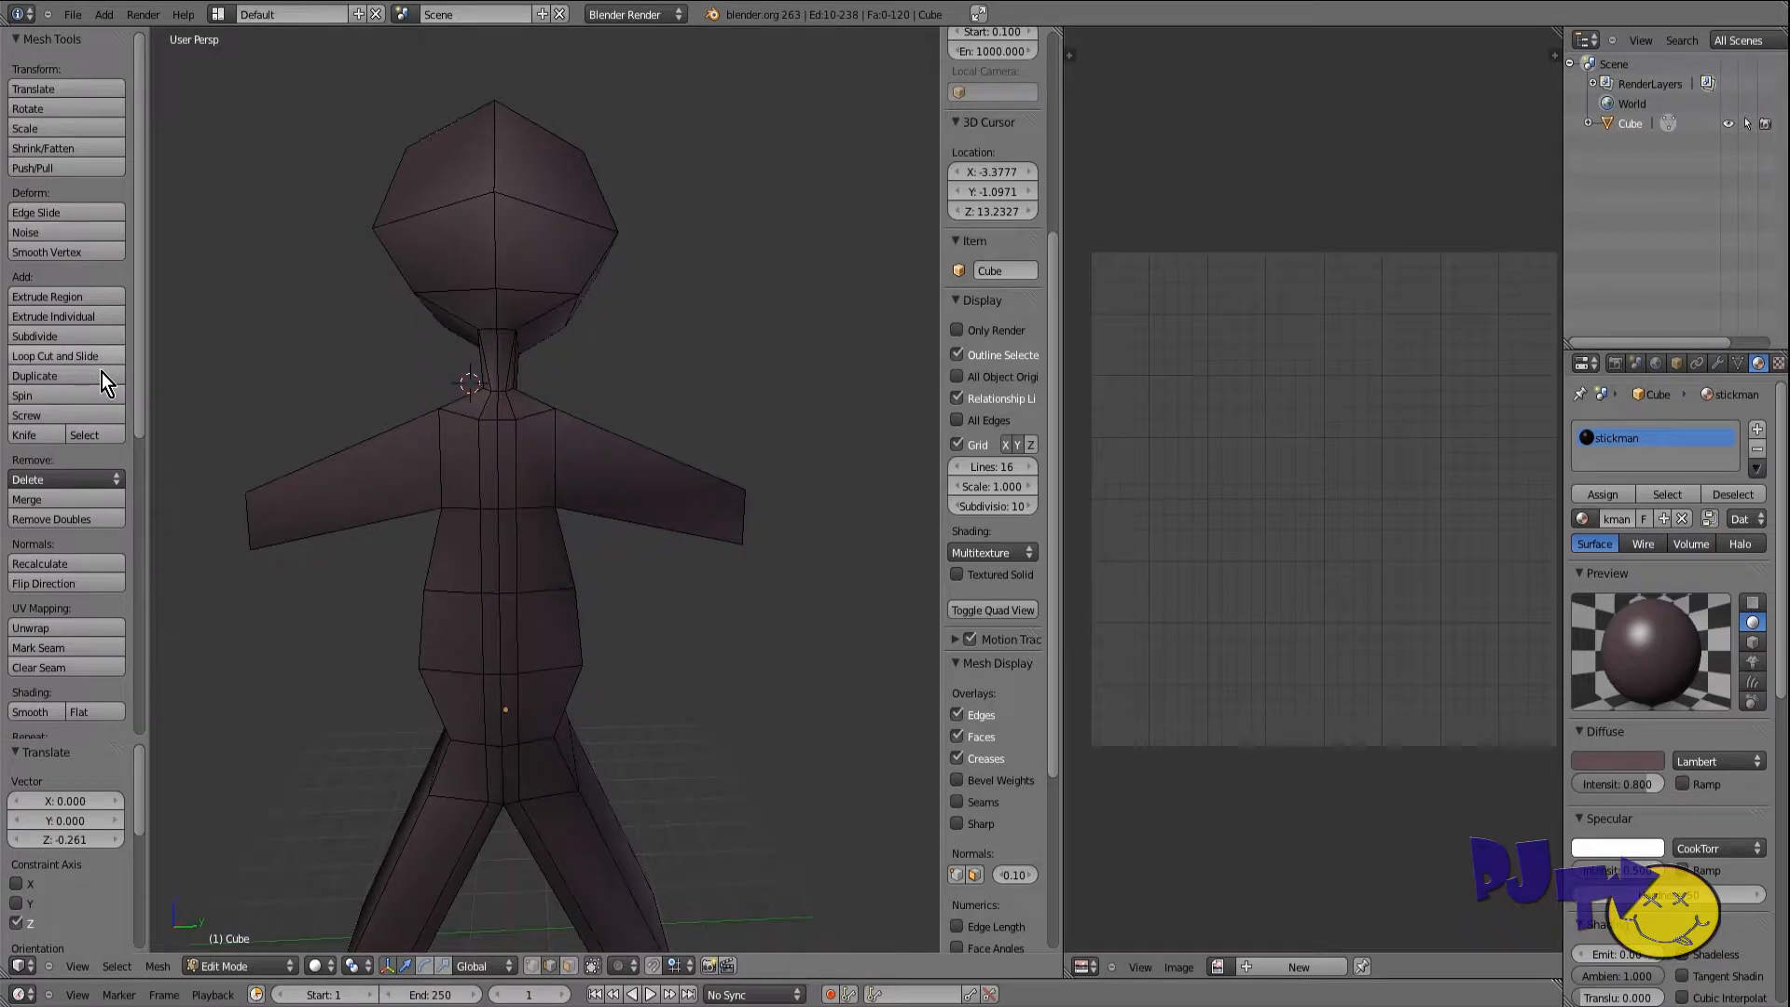
pyautogui.click(80, 356)
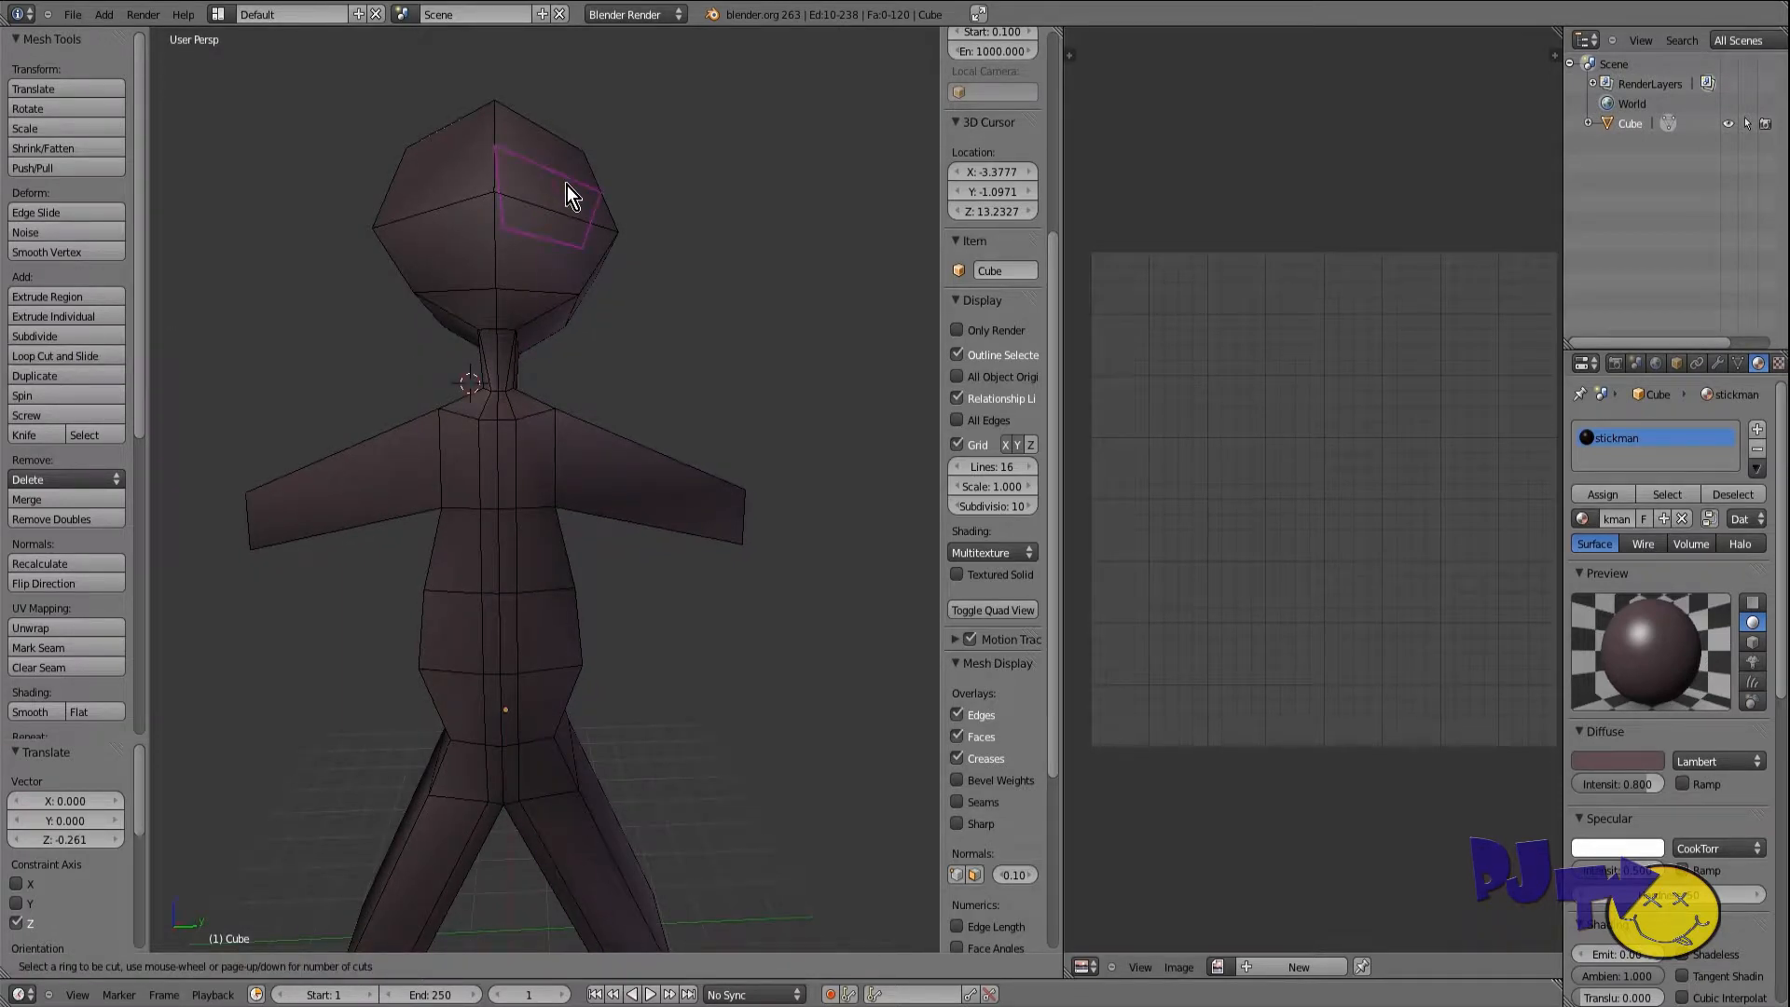
pyautogui.click(567, 186)
pyautogui.click(567, 187)
pyautogui.click(112, 358)
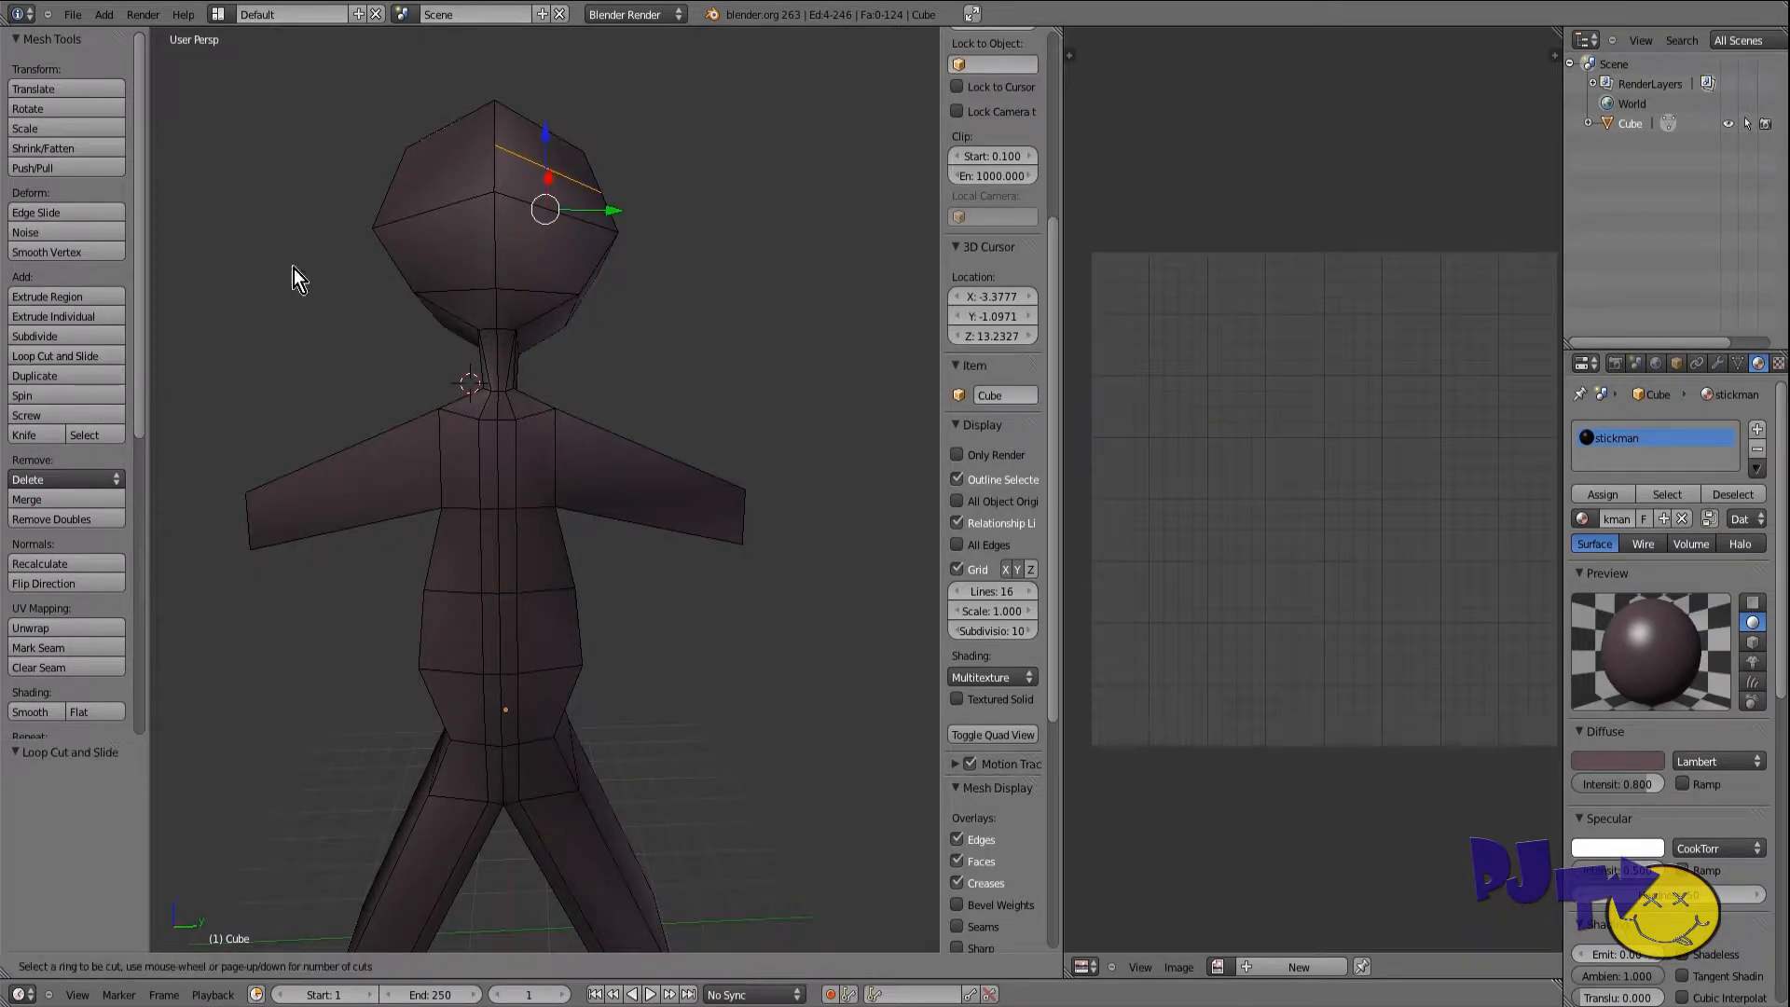
pyautogui.click(405, 184)
pyautogui.click(404, 185)
# Step: Select the horizontal edge loop running around the middle of the head, including the edges on the far side
pyautogui.click(92, 361)
pyautogui.rightClick(477, 244)
pyautogui.rightClick(438, 215)
pyautogui.moveTo(388, 336); pyautogui.dragTo(506, 362, button='middle')
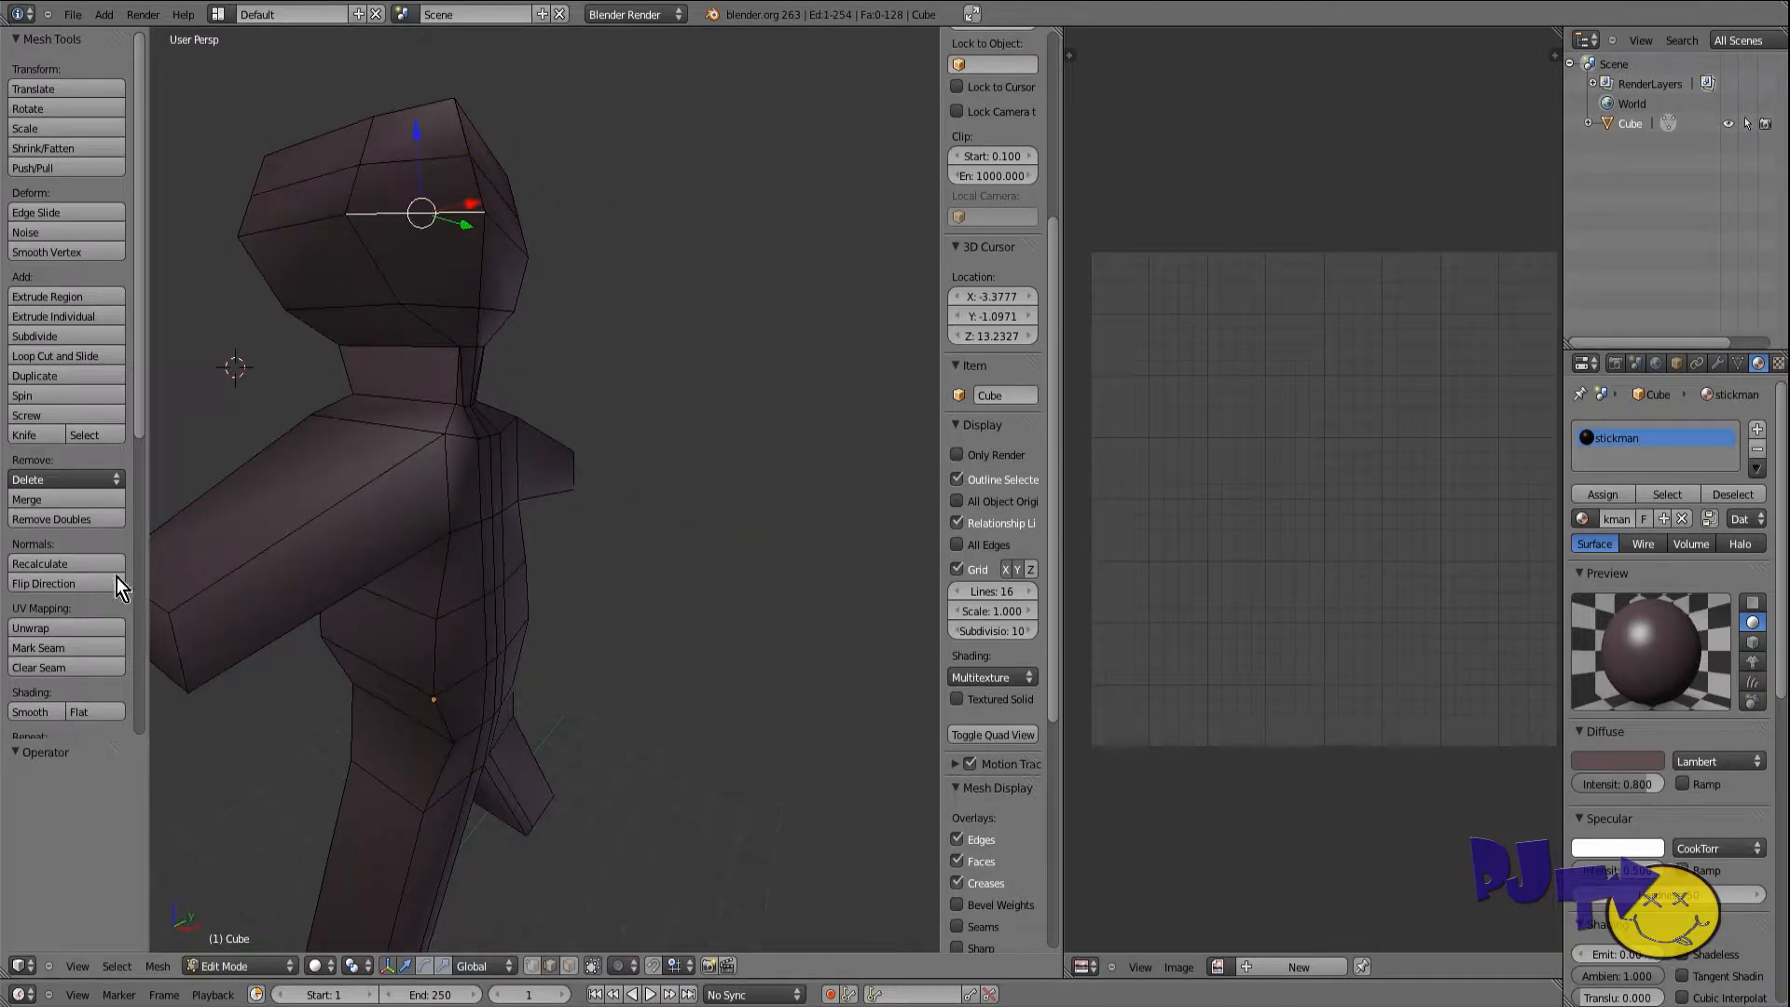
pyautogui.click(119, 962)
pyautogui.click(171, 540)
pyautogui.moveTo(718, 395); pyautogui.dragTo(591, 453, button='middle')
pyautogui.click(592, 967)
pyautogui.press('b')
pyautogui.moveTo(482, 215); pyautogui.dragTo(616, 268)
pyautogui.moveTo(616, 268); pyautogui.dragTo(484, 279, button='middle')
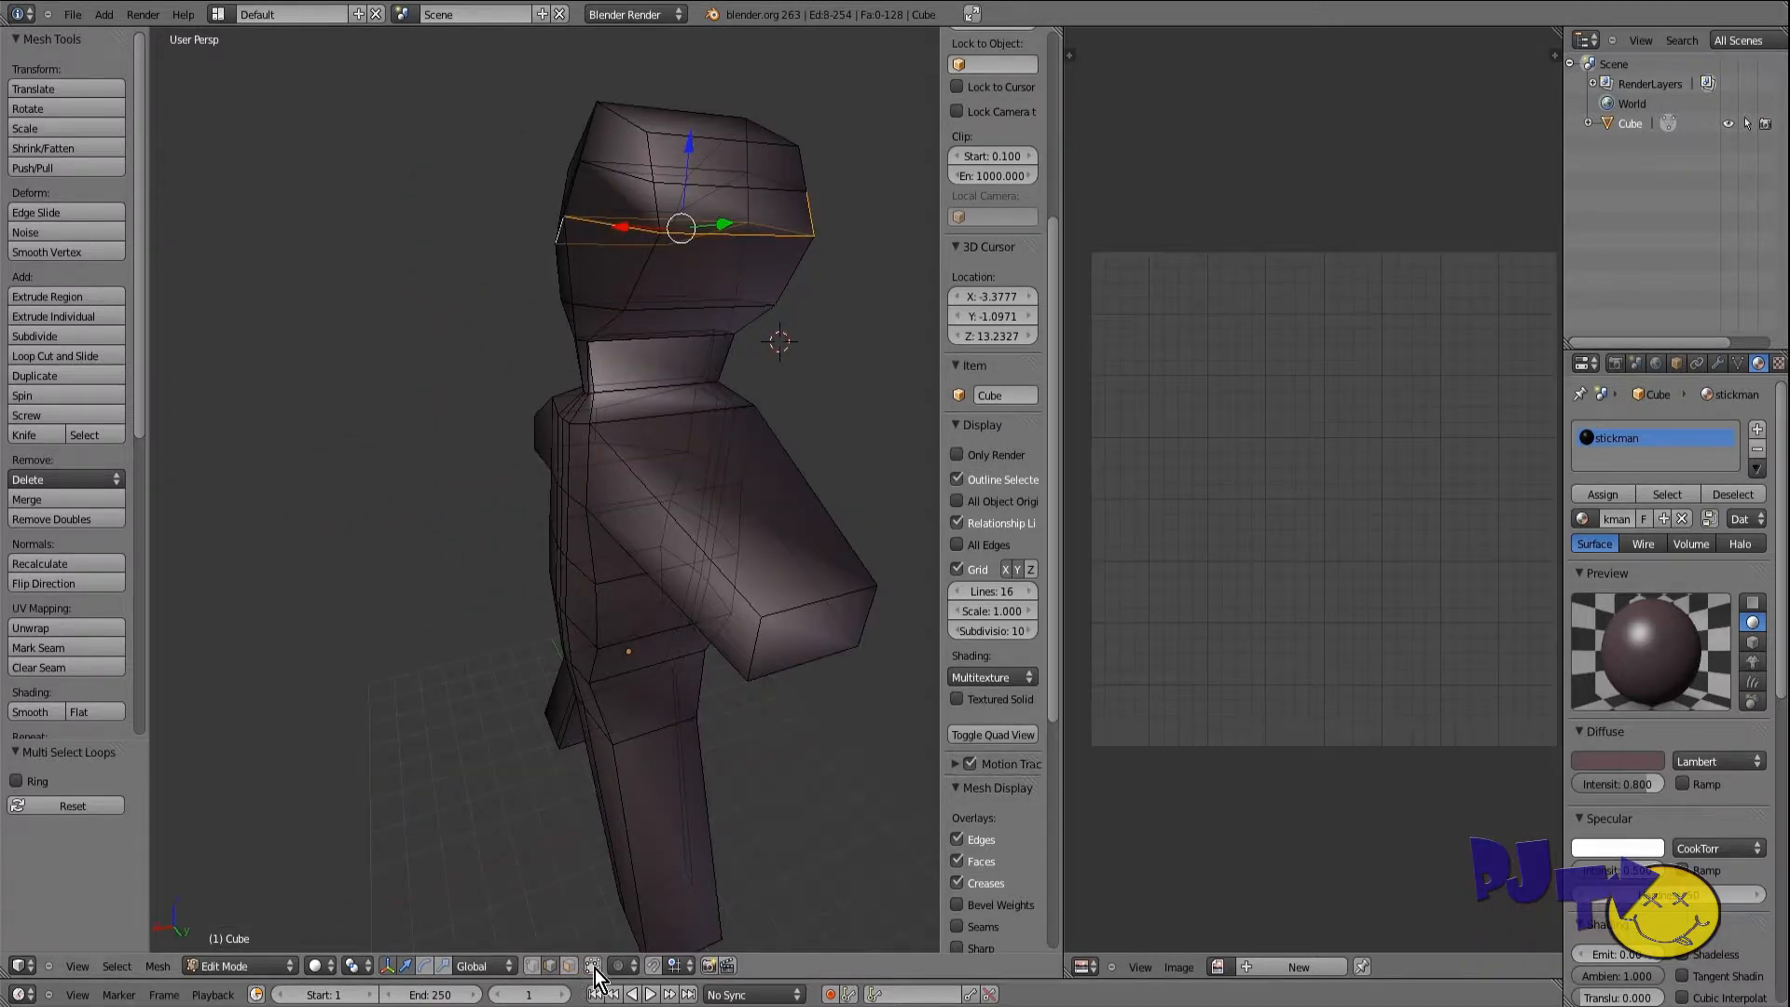
pyautogui.click(592, 968)
# Step: Lower the selected middle edge loop of the head by about 0.360 along Z
pyautogui.scroll(-3, 697, 550)
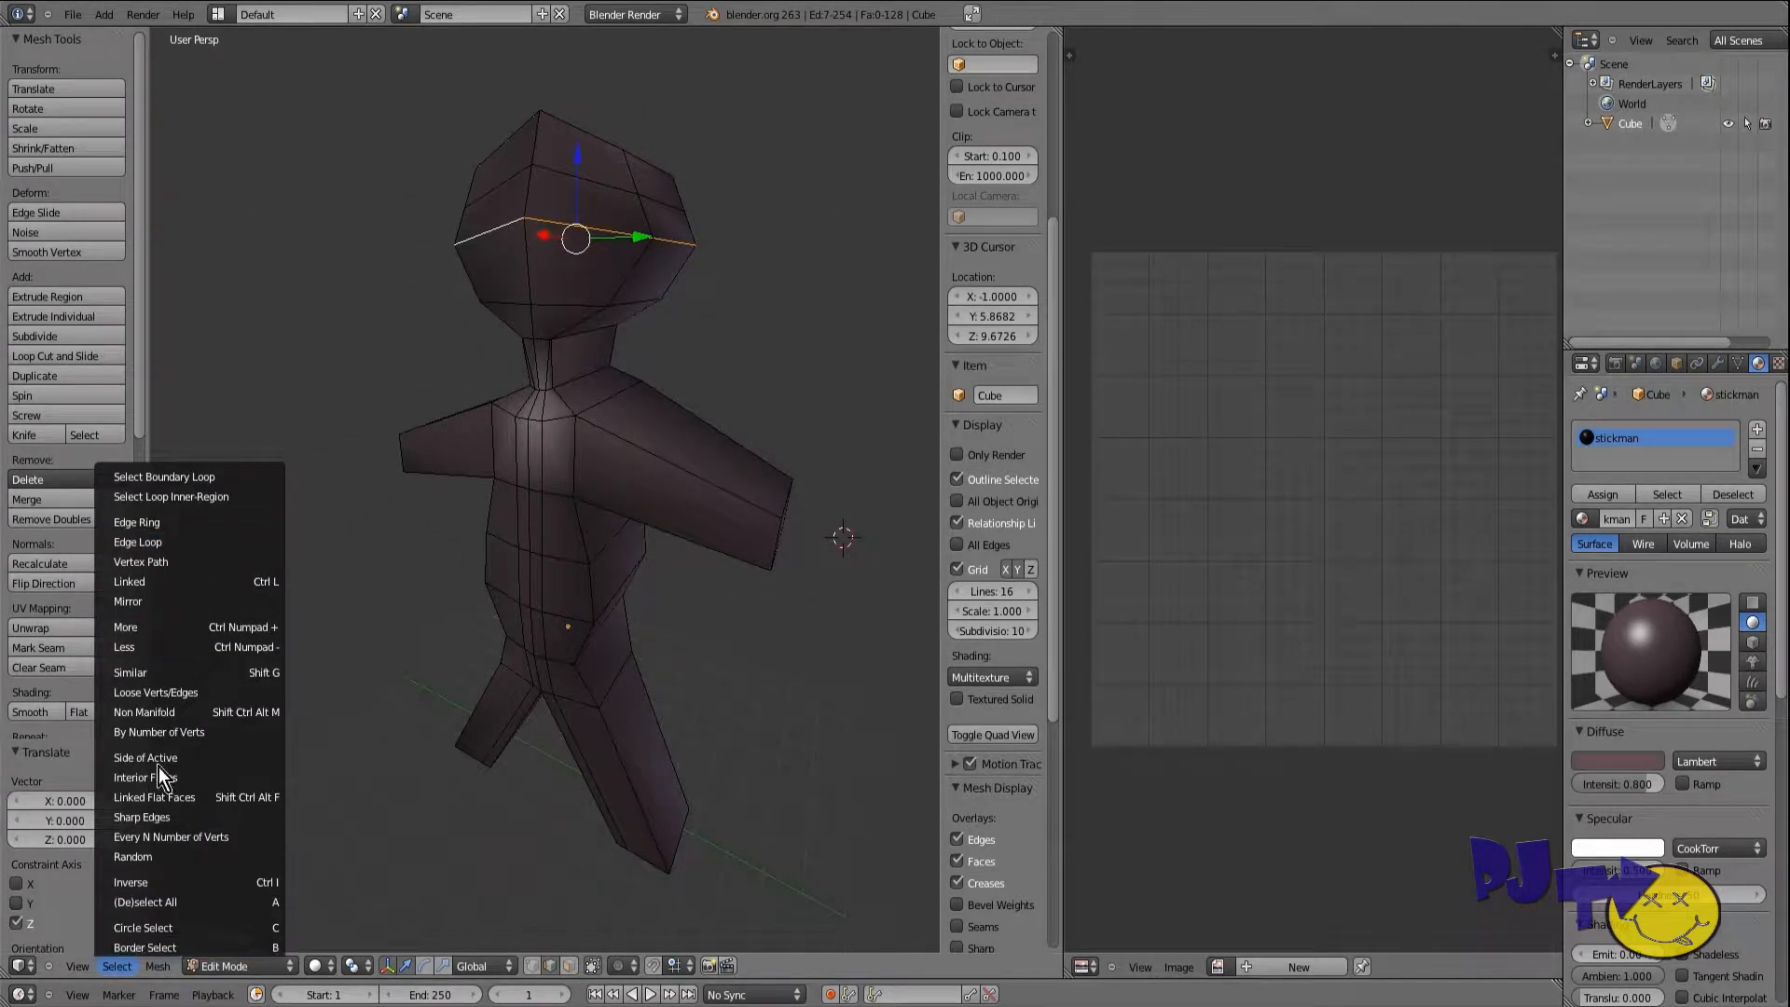
pyautogui.click(157, 965)
pyautogui.moveTo(214, 666)
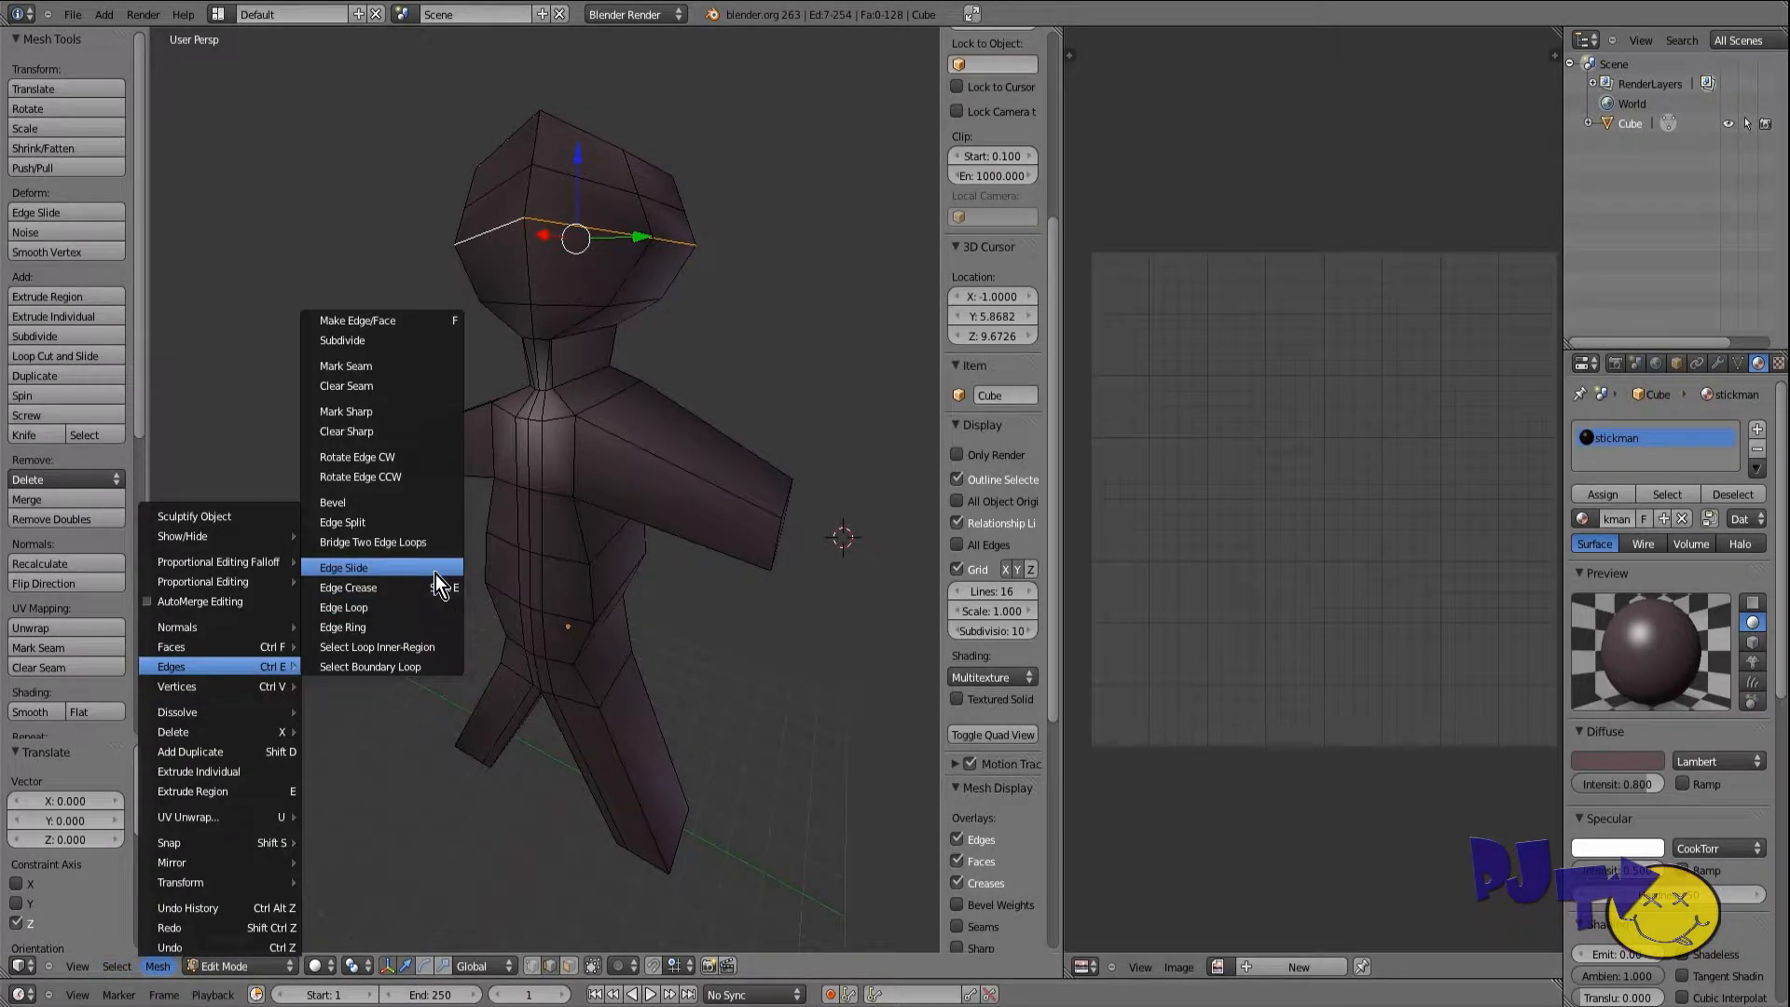
pyautogui.moveTo(579, 163); pyautogui.dragTo(578, 185)
pyautogui.moveTo(419, 456); pyautogui.dragTo(489, 465, button='middle')
# Step: Merge the two vertices where the new upper head cuts meet on the front centre seam, at their center
pyautogui.rightClick(504, 202)
pyautogui.moveTo(505, 202); pyautogui.dragTo(580, 373, button='middle')
pyautogui.scroll(5, 556, 400)
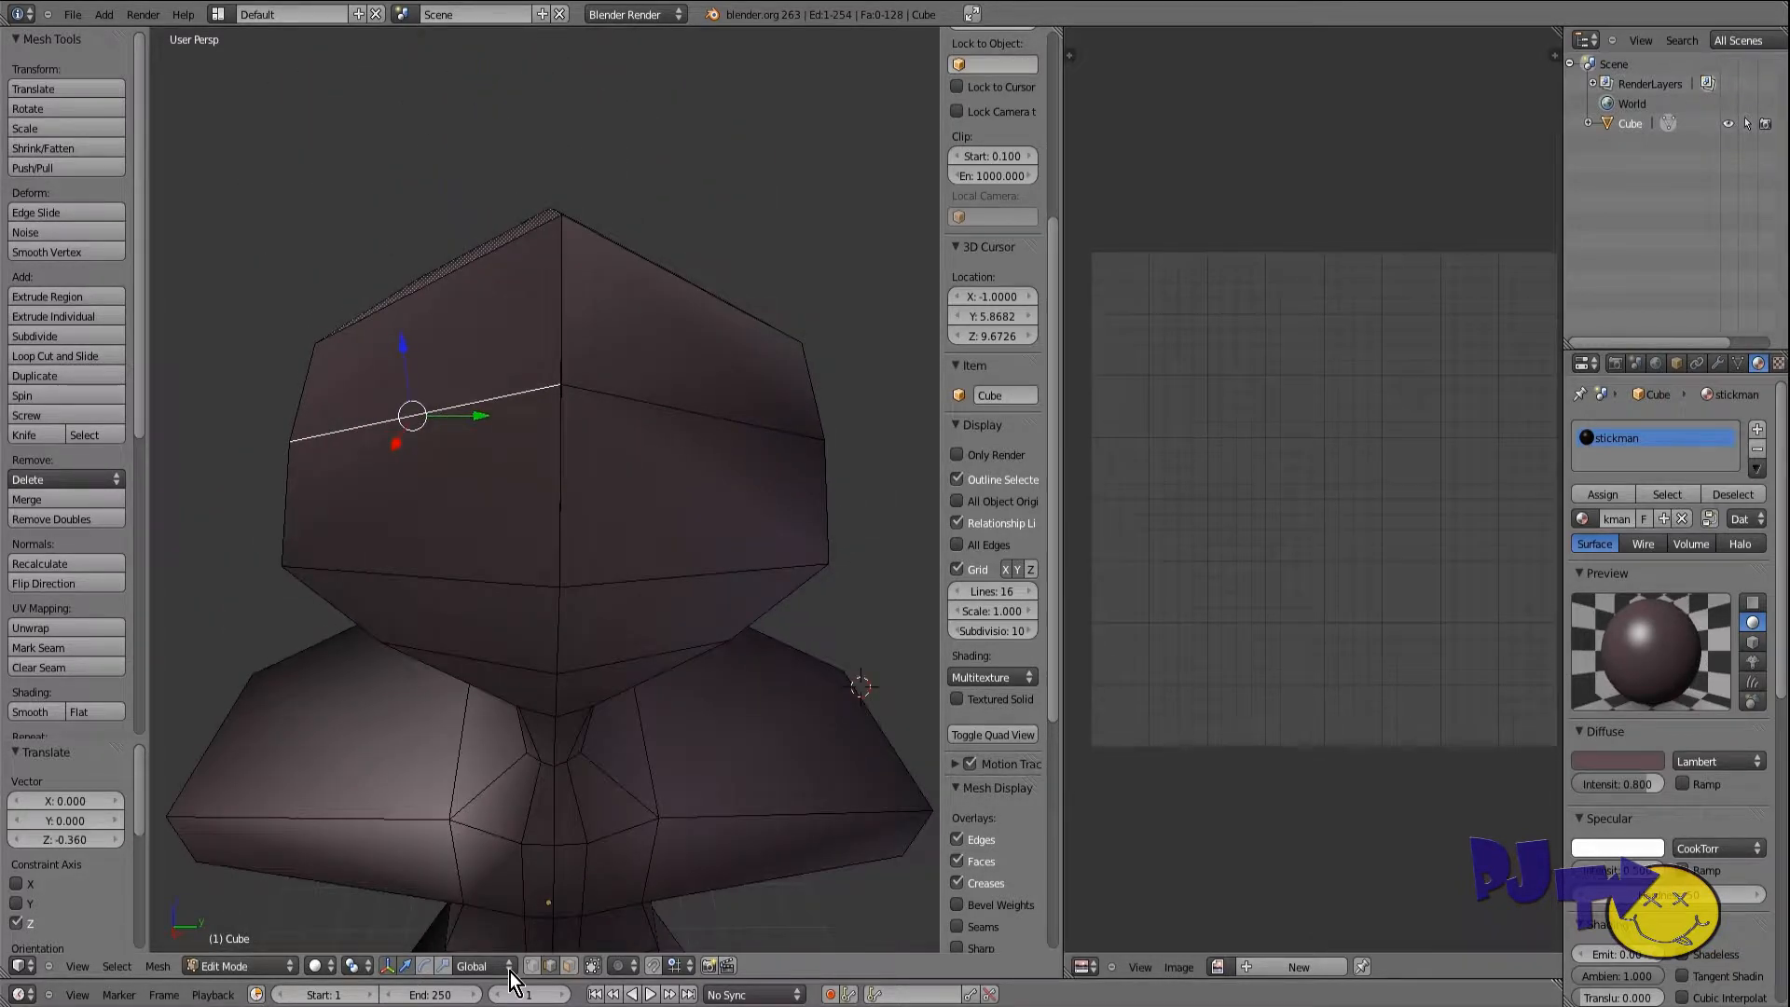
pyautogui.rightClick(559, 383)
pyautogui.hotkey('alt', 'm')
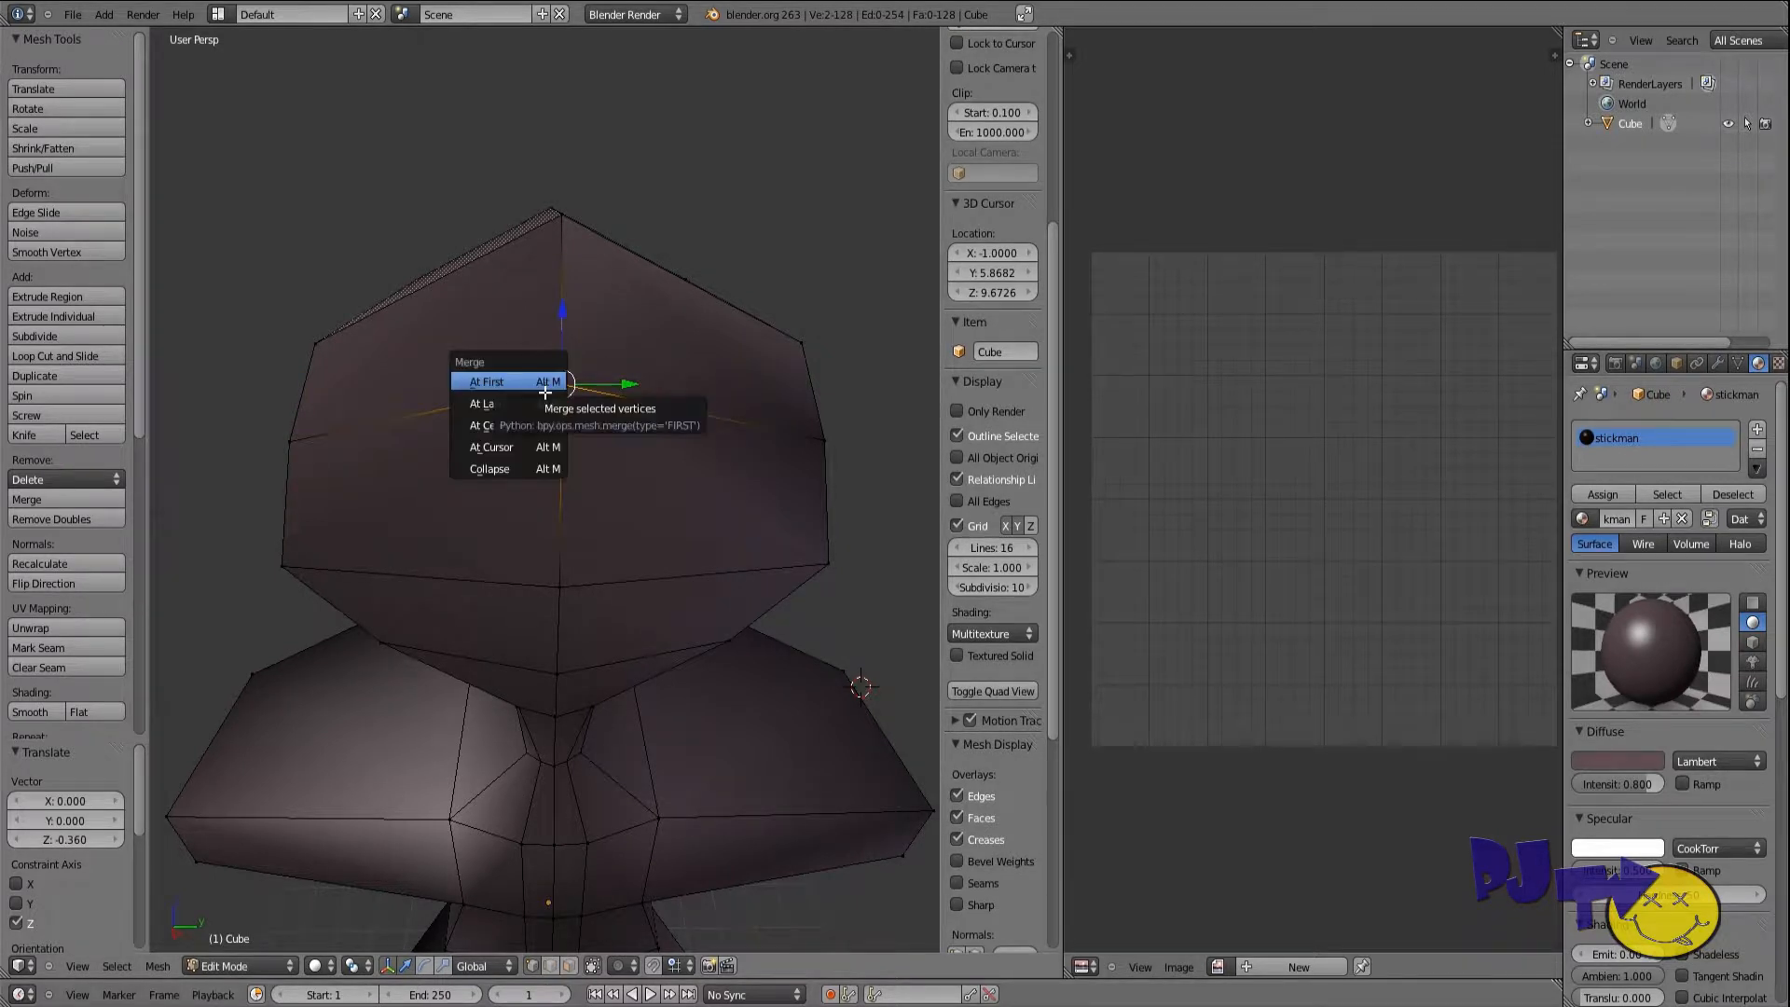
pyautogui.click(548, 415)
pyautogui.moveTo(552, 251); pyautogui.dragTo(570, 413, button='middle')
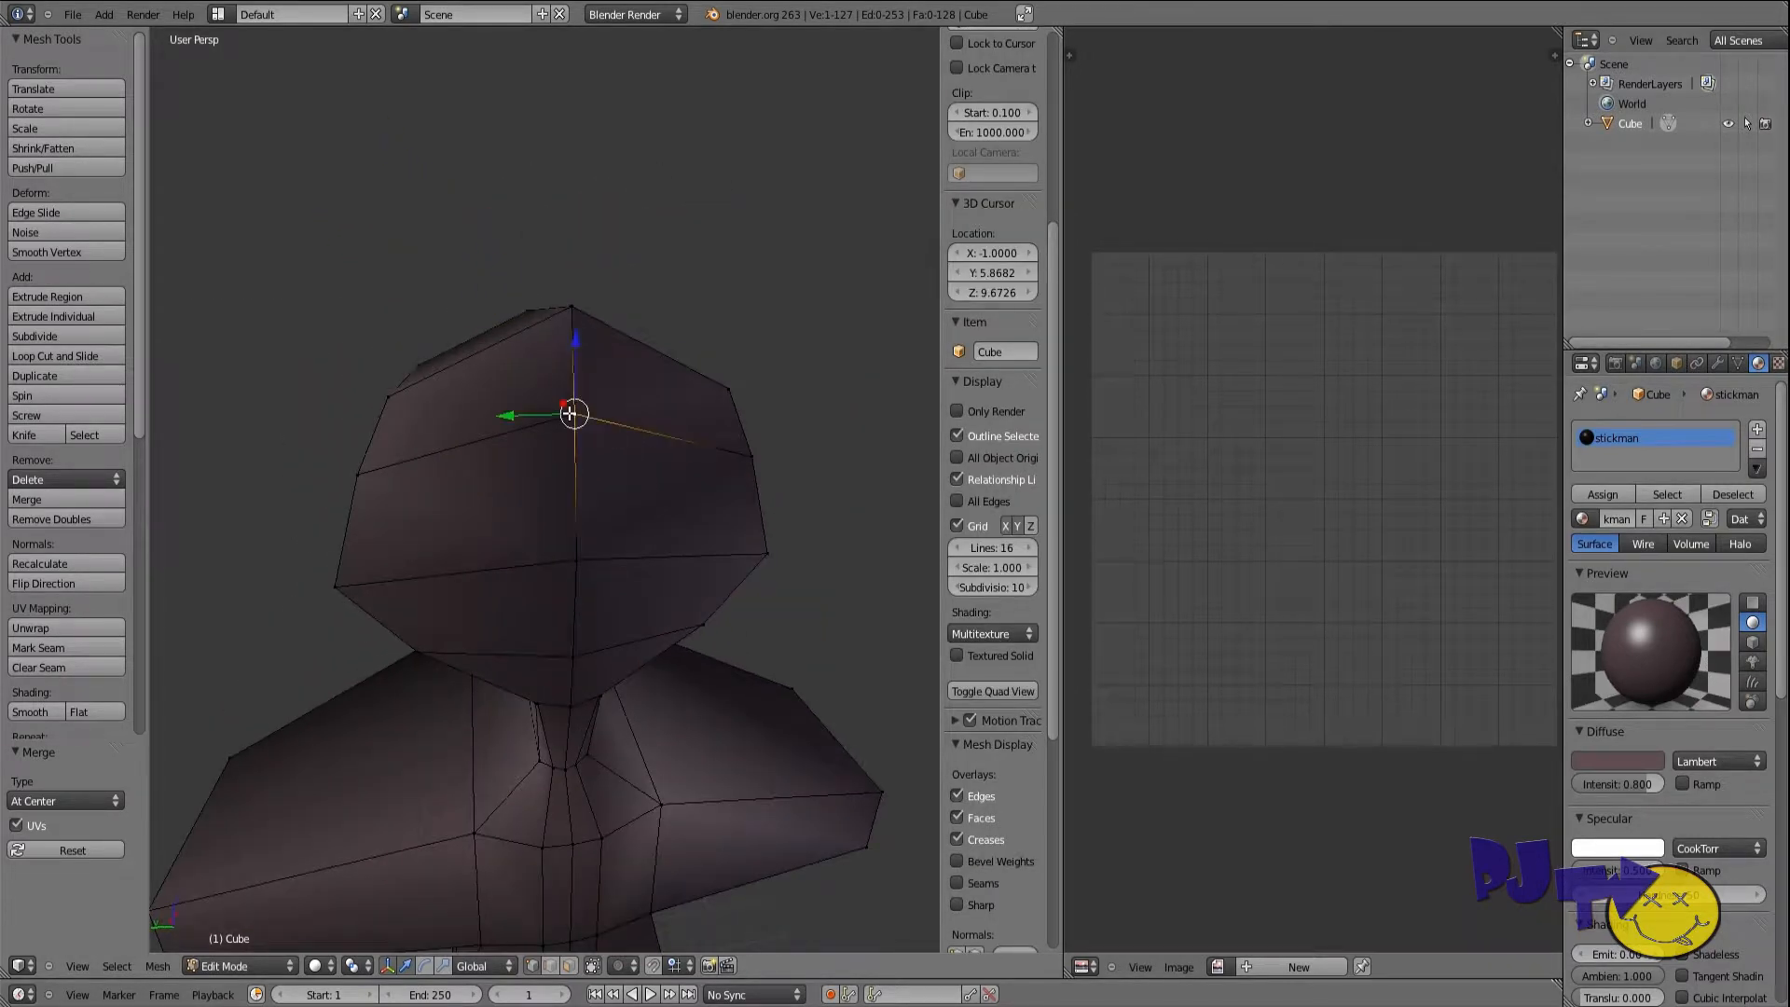
# Step: Merge the two vertices where the upper head cuts meet on the back centre seam
pyautogui.press('a')
pyautogui.scroll(5, 471, 295)
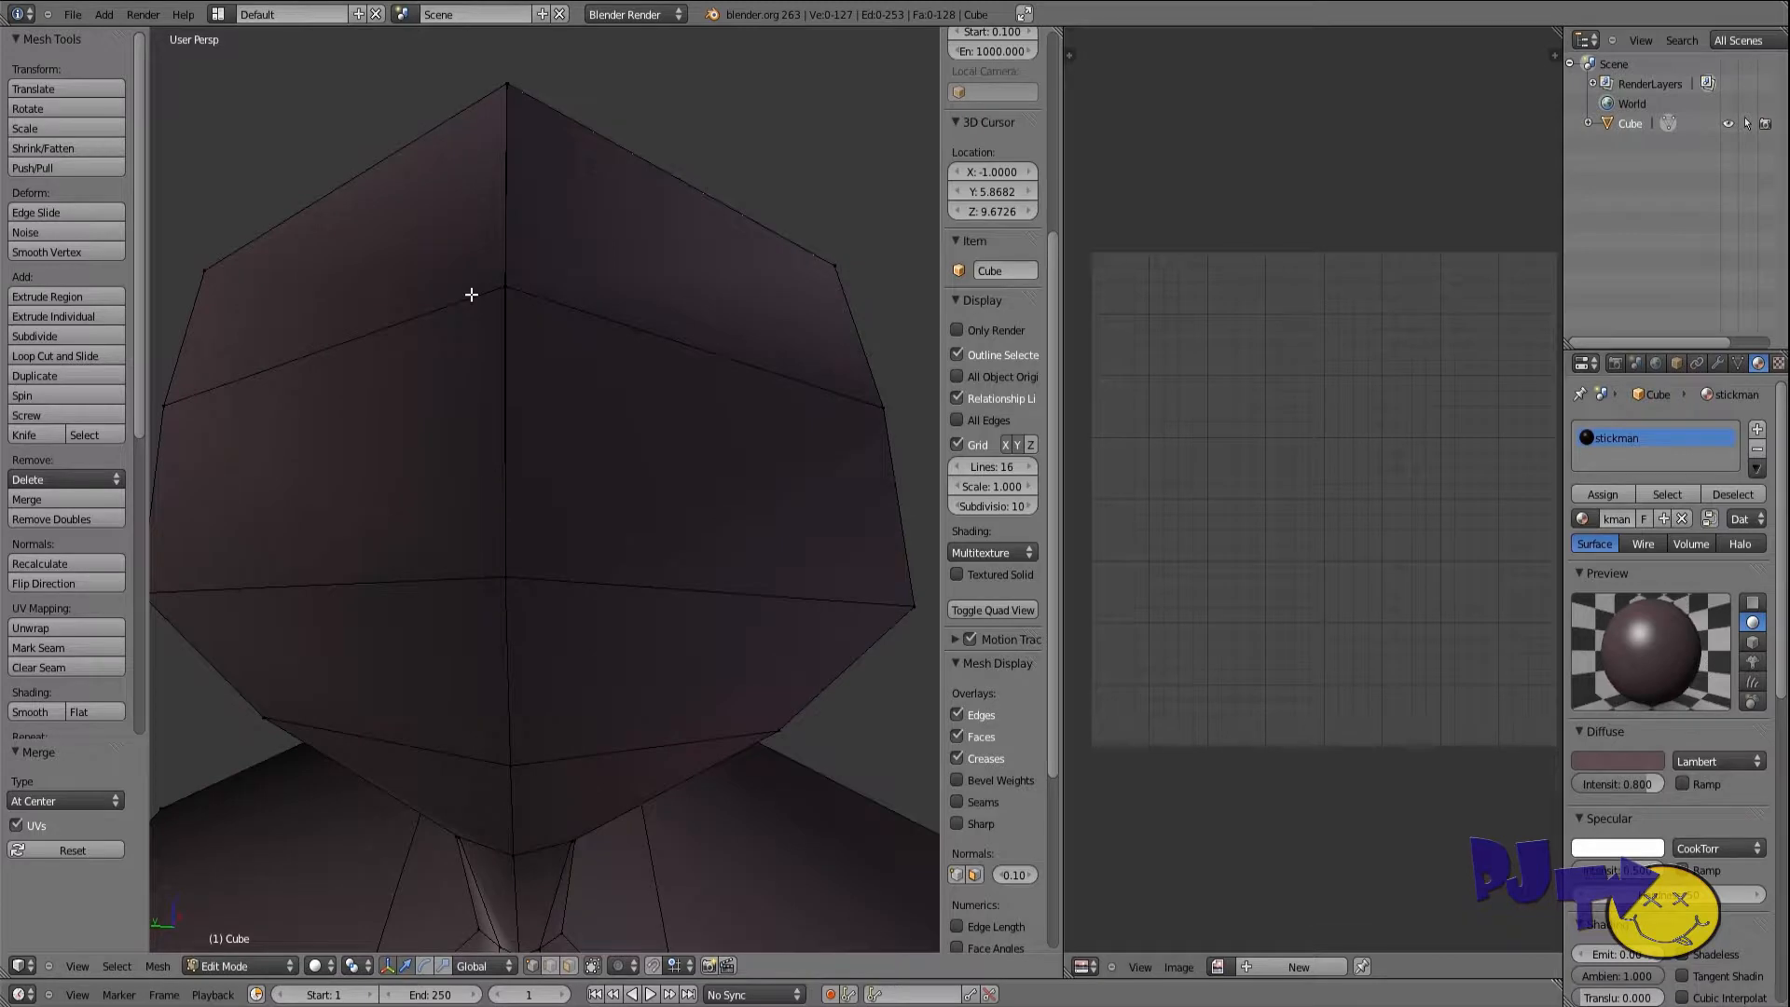
pyautogui.rightClick(471, 294)
pyautogui.hotkey('alt', 'm')
pyautogui.click(559, 341)
pyautogui.rightClick(489, 578)
pyautogui.press('h')
pyautogui.hotkey('alt', 'h')
# Step: Thin the whole figure by scaling it to about 0.688 along X
pyautogui.scroll(-4, 489, 578)
pyautogui.moveTo(489, 578); pyautogui.dragTo(705, 464, button='middle')
pyautogui.press('a')
pyautogui.press('s')
pyautogui.press('x')
pyautogui.click(518, 702)
# Step: Raise the two lower vertices at the end of the arm on the positive Y side by about 0.240 along Z
pyautogui.scroll(3, 528, 598)
pyautogui.rightClick(679, 592)
pyautogui.keyDown('shift'); pyautogui.rightClick(727, 543); pyautogui.keyUp('shift')
pyautogui.press('g')
pyautogui.press('z')
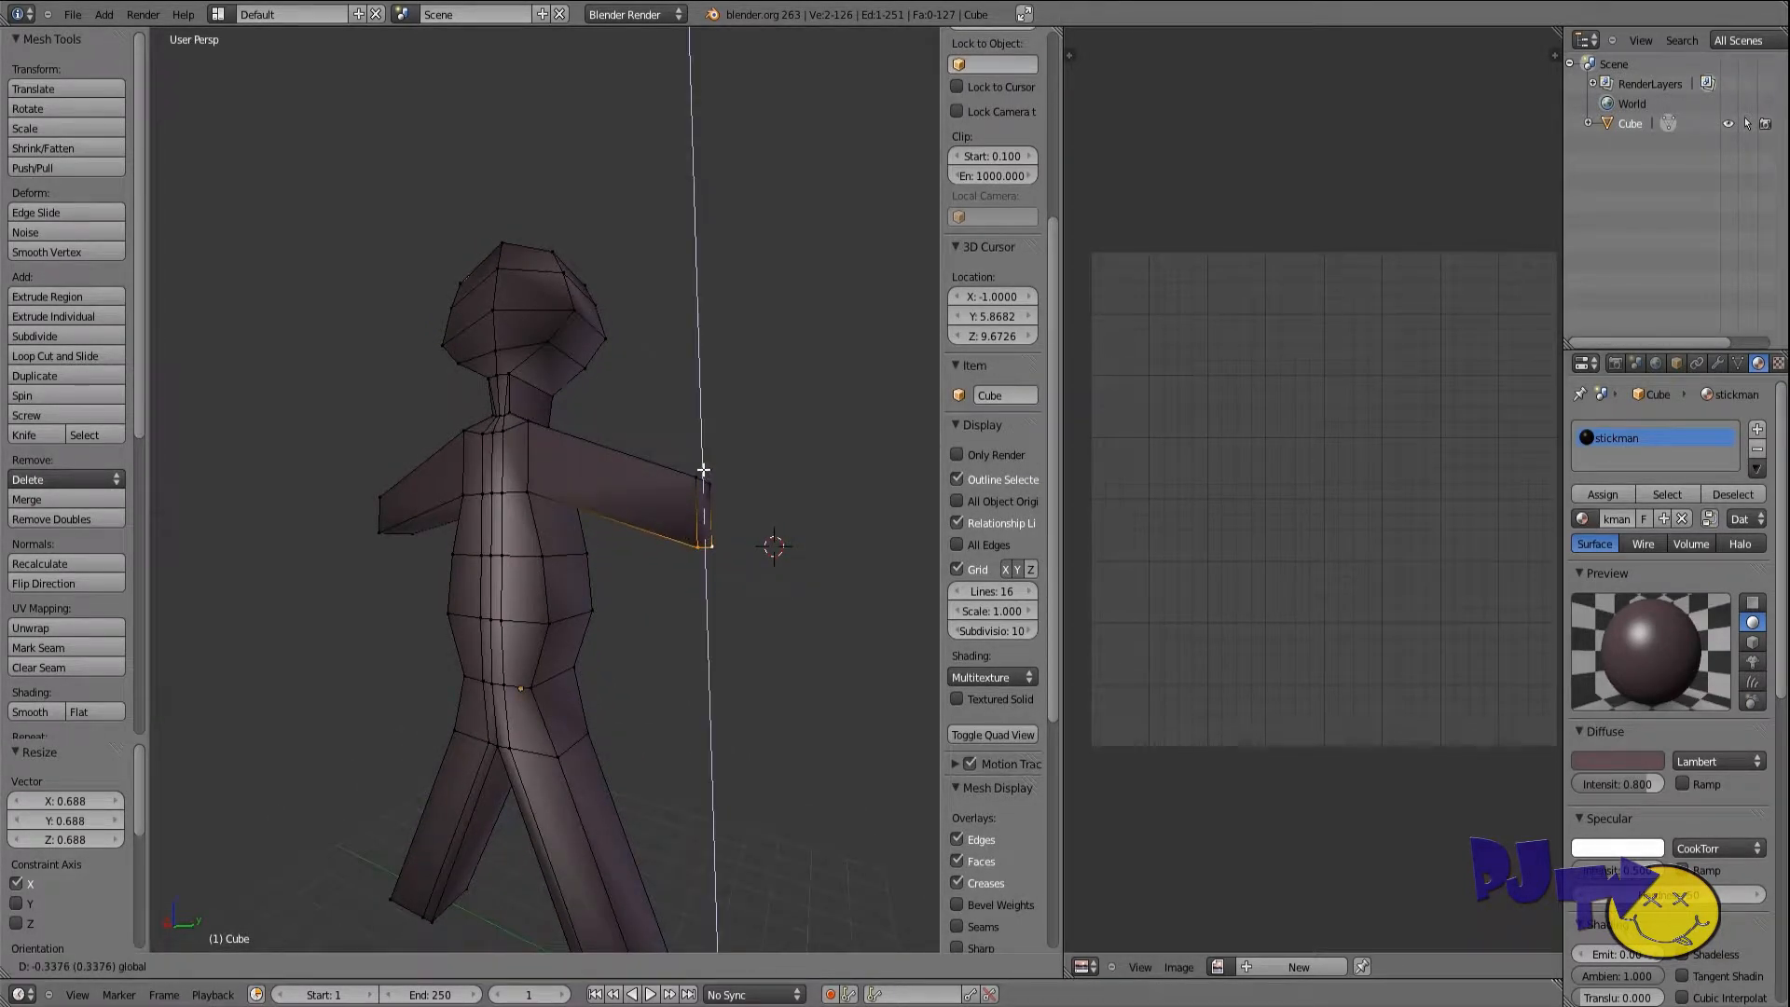
pyautogui.click(705, 452)
# Step: Raise the two lower end vertices of the opposite arm by about 0.312 along Z
pyautogui.moveTo(499, 541); pyautogui.dragTo(381, 481, button='middle')
pyautogui.rightClick(381, 481)
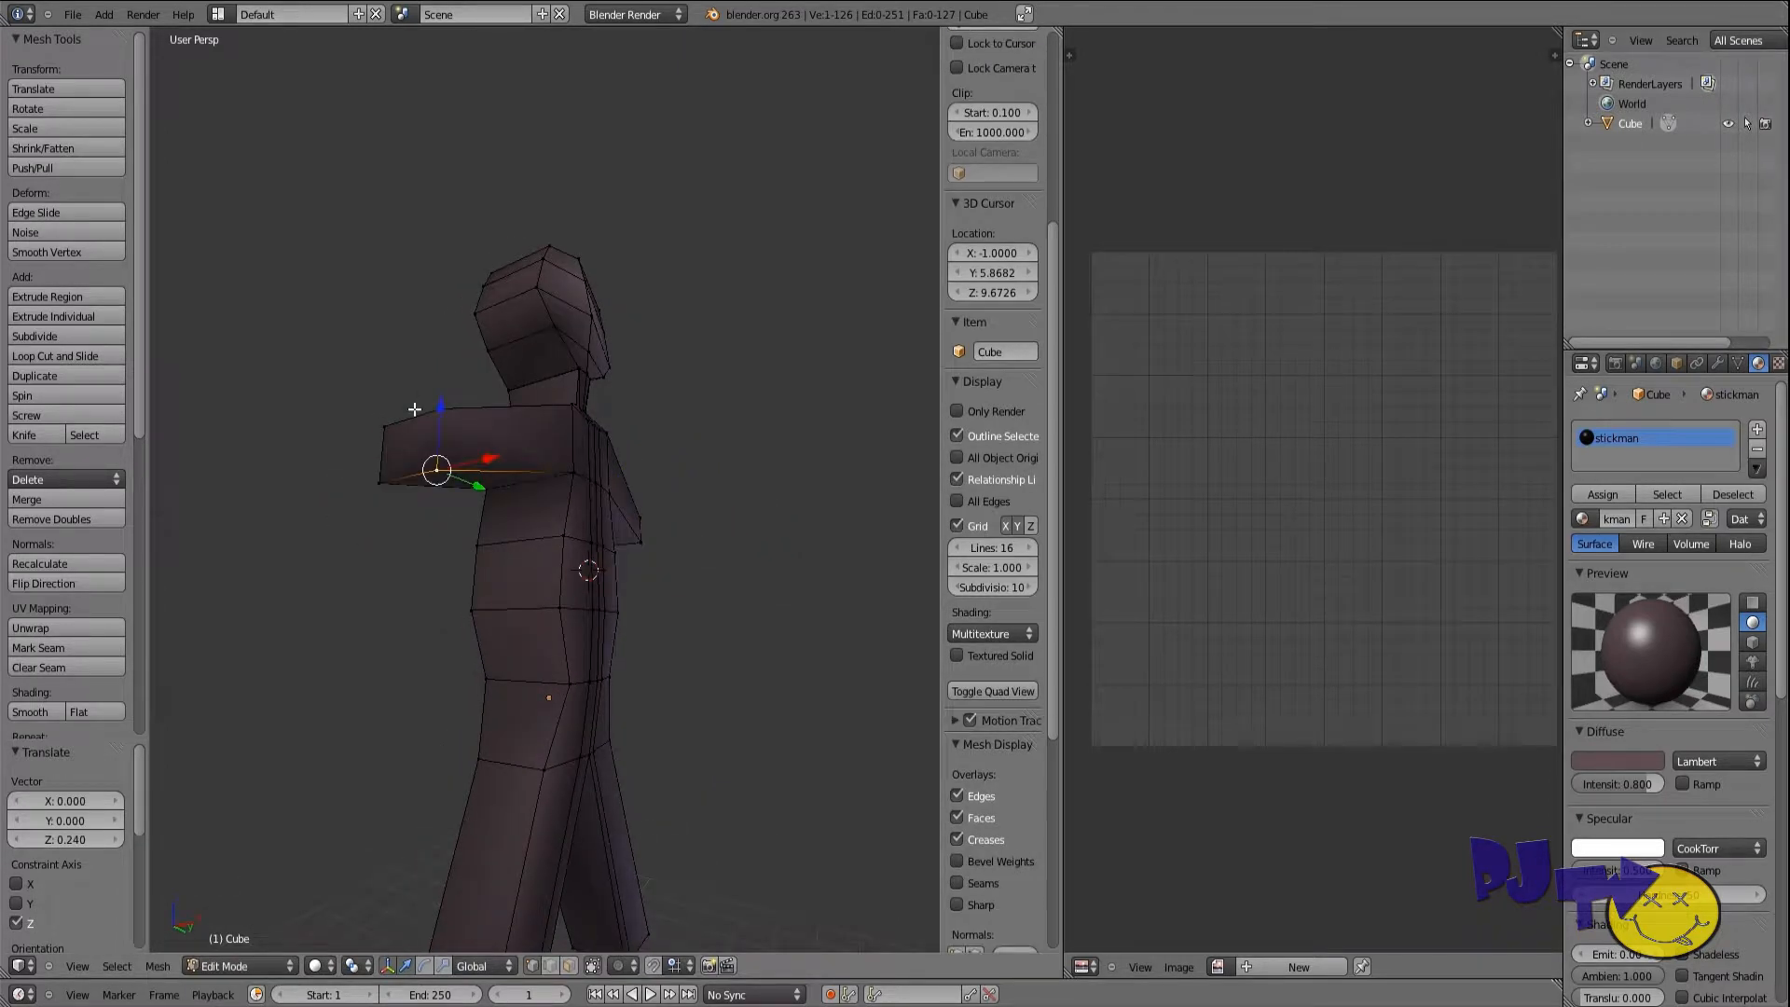
pyautogui.press('g')
pyautogui.press('z')
pyautogui.click(415, 401)
pyautogui.moveTo(415, 401); pyautogui.dragTo(537, 954, button='middle')
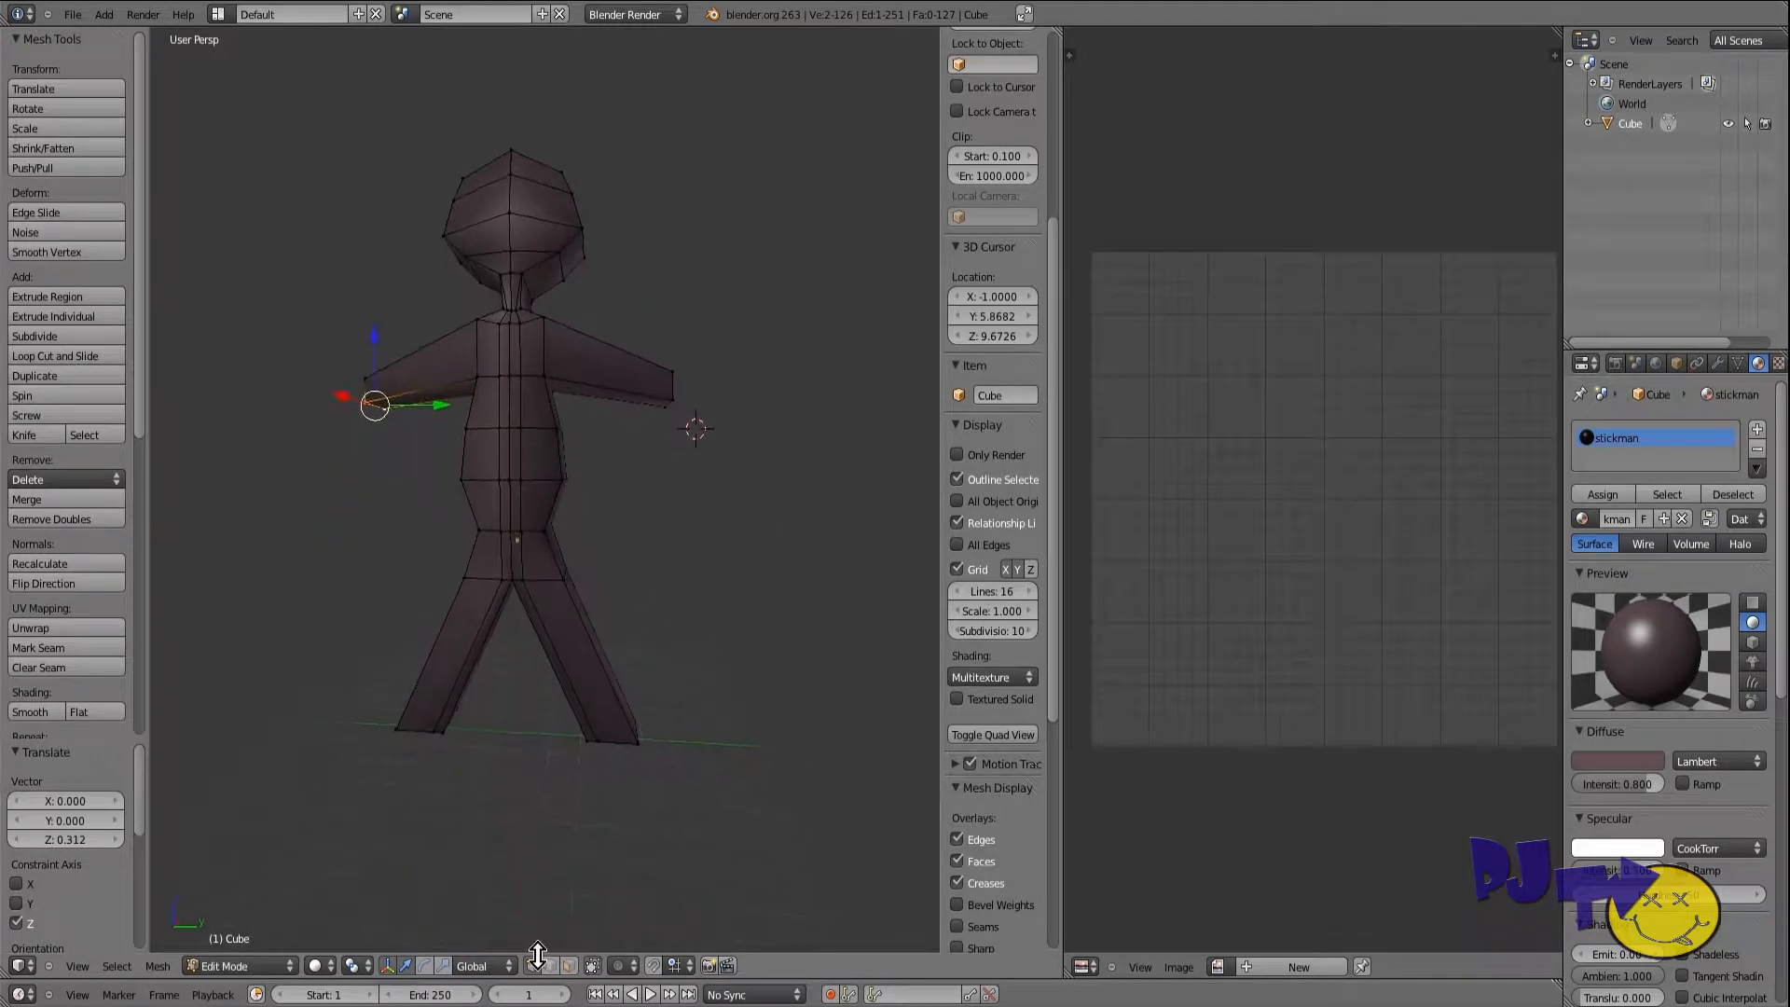
# Step: Add a loop cut around each leg and slide it close to the bottom end to mark off the feet
pyautogui.click(62, 351)
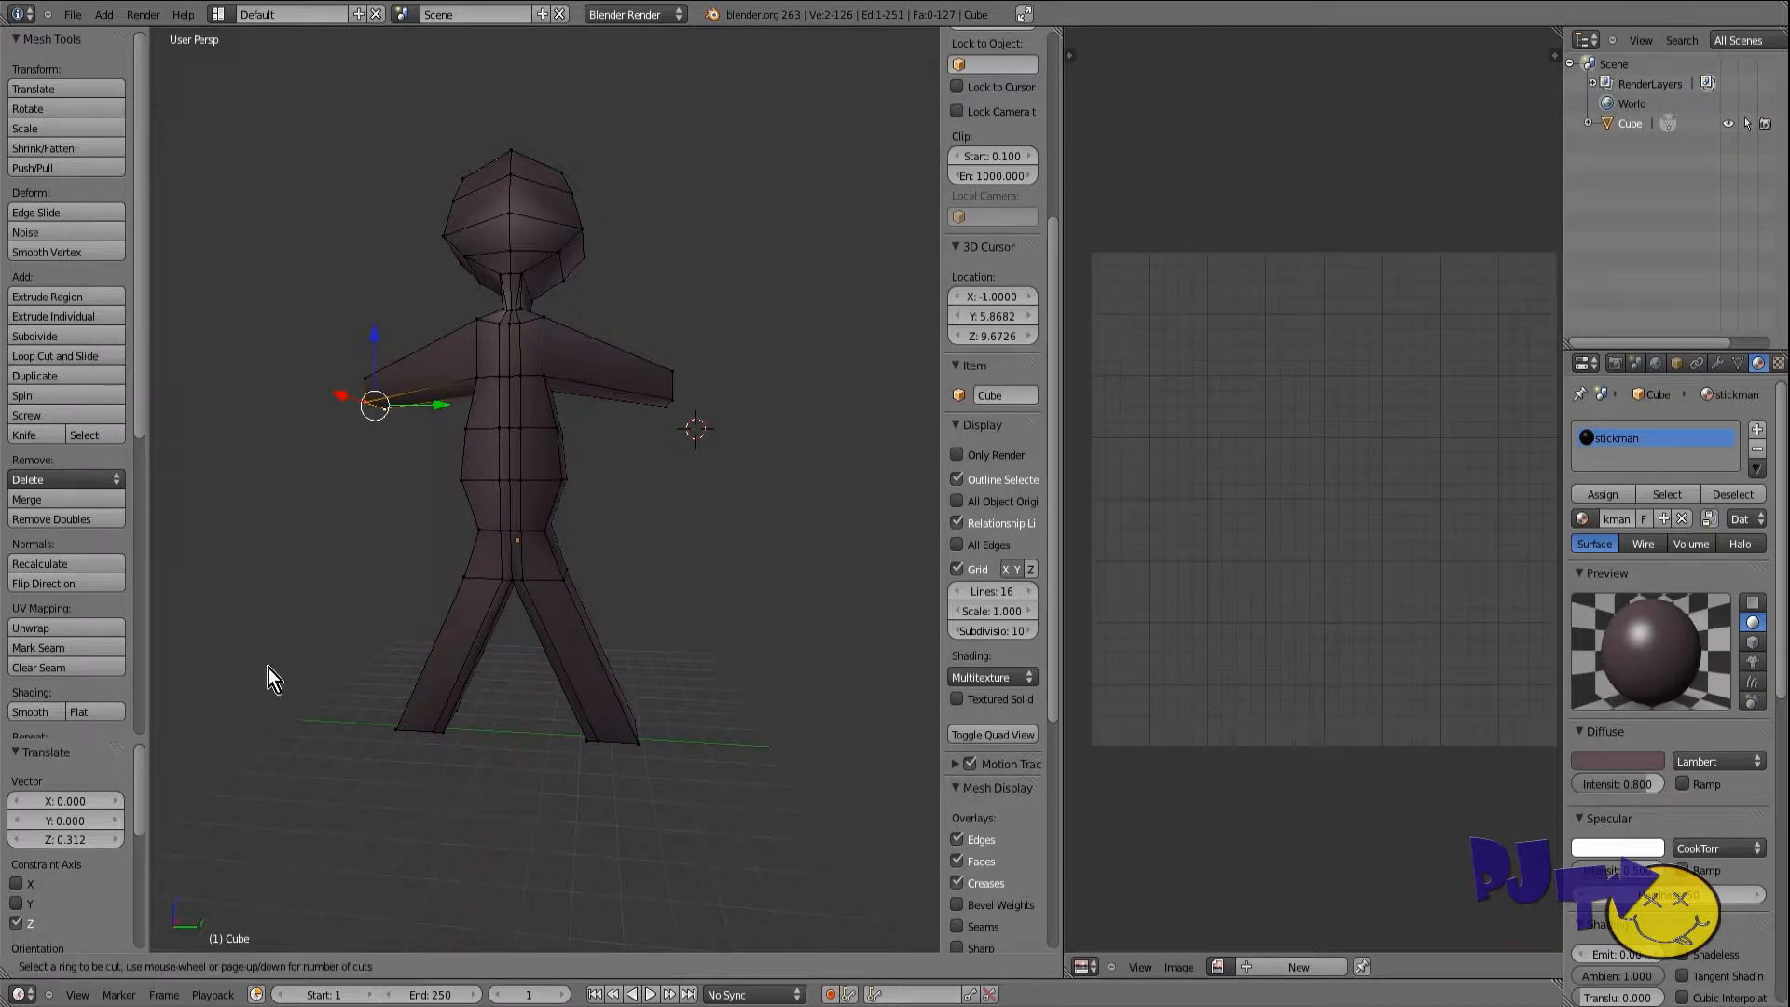
pyautogui.click(434, 723)
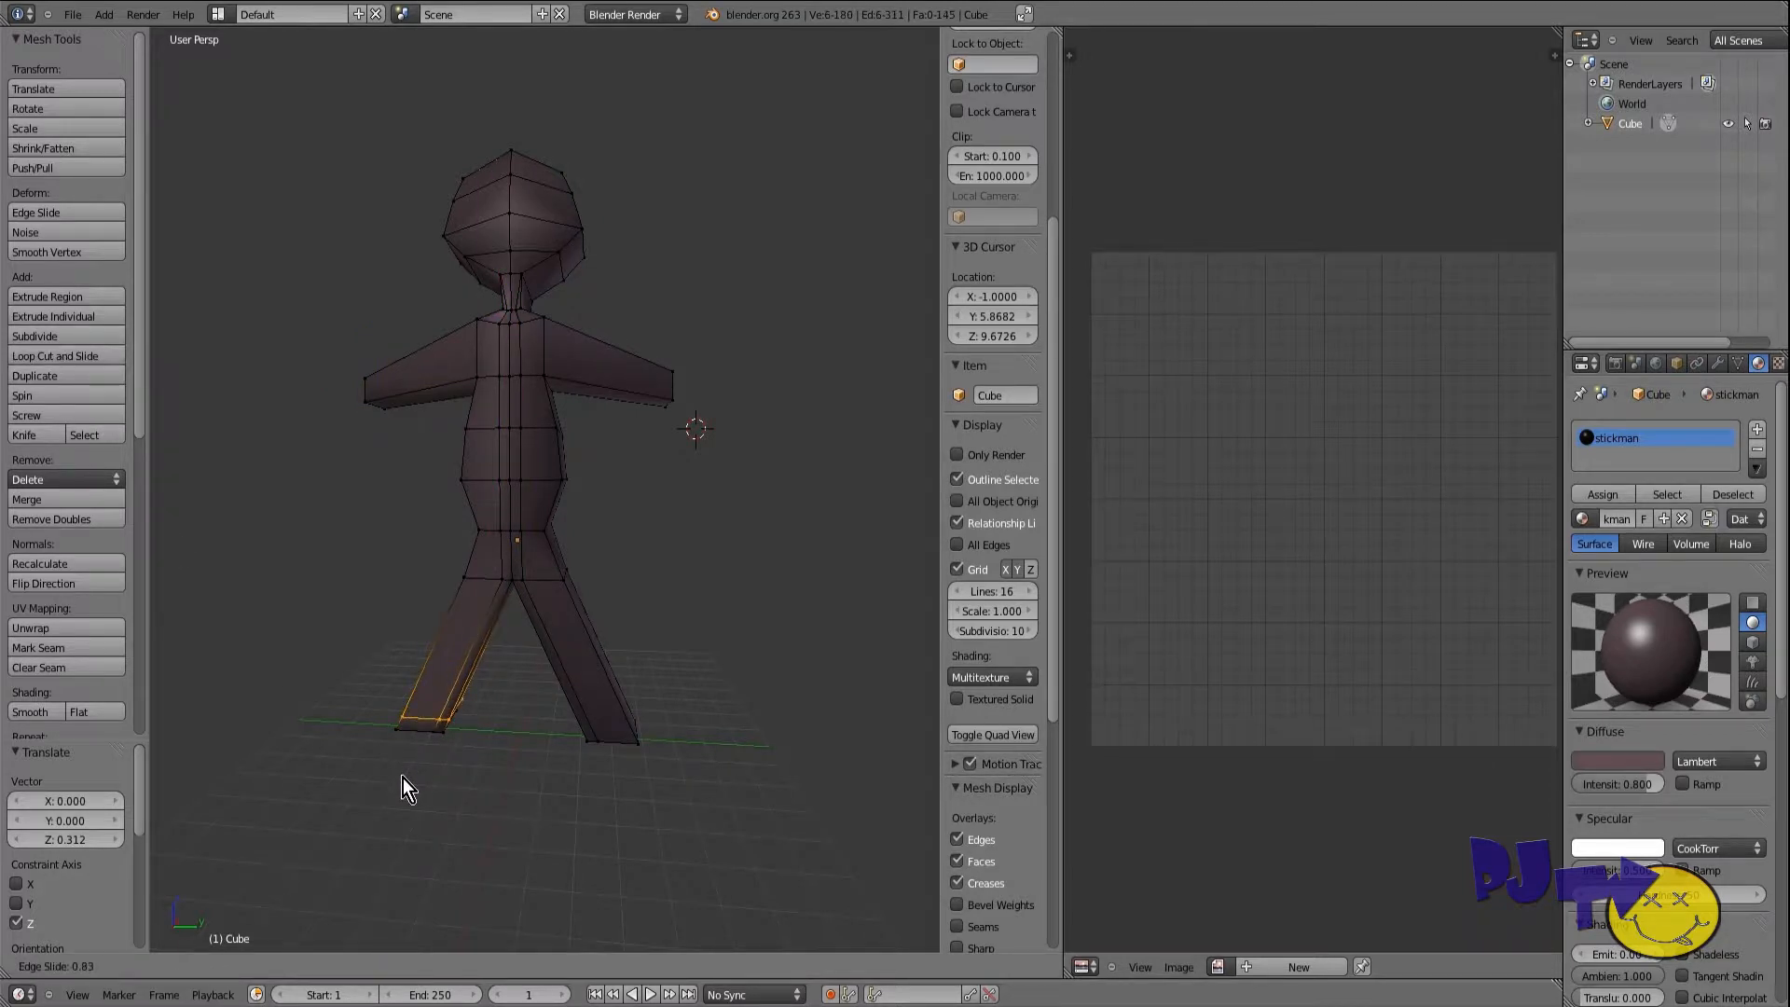
pyautogui.click(402, 778)
pyautogui.moveTo(403, 777); pyautogui.dragTo(421, 701, button='middle')
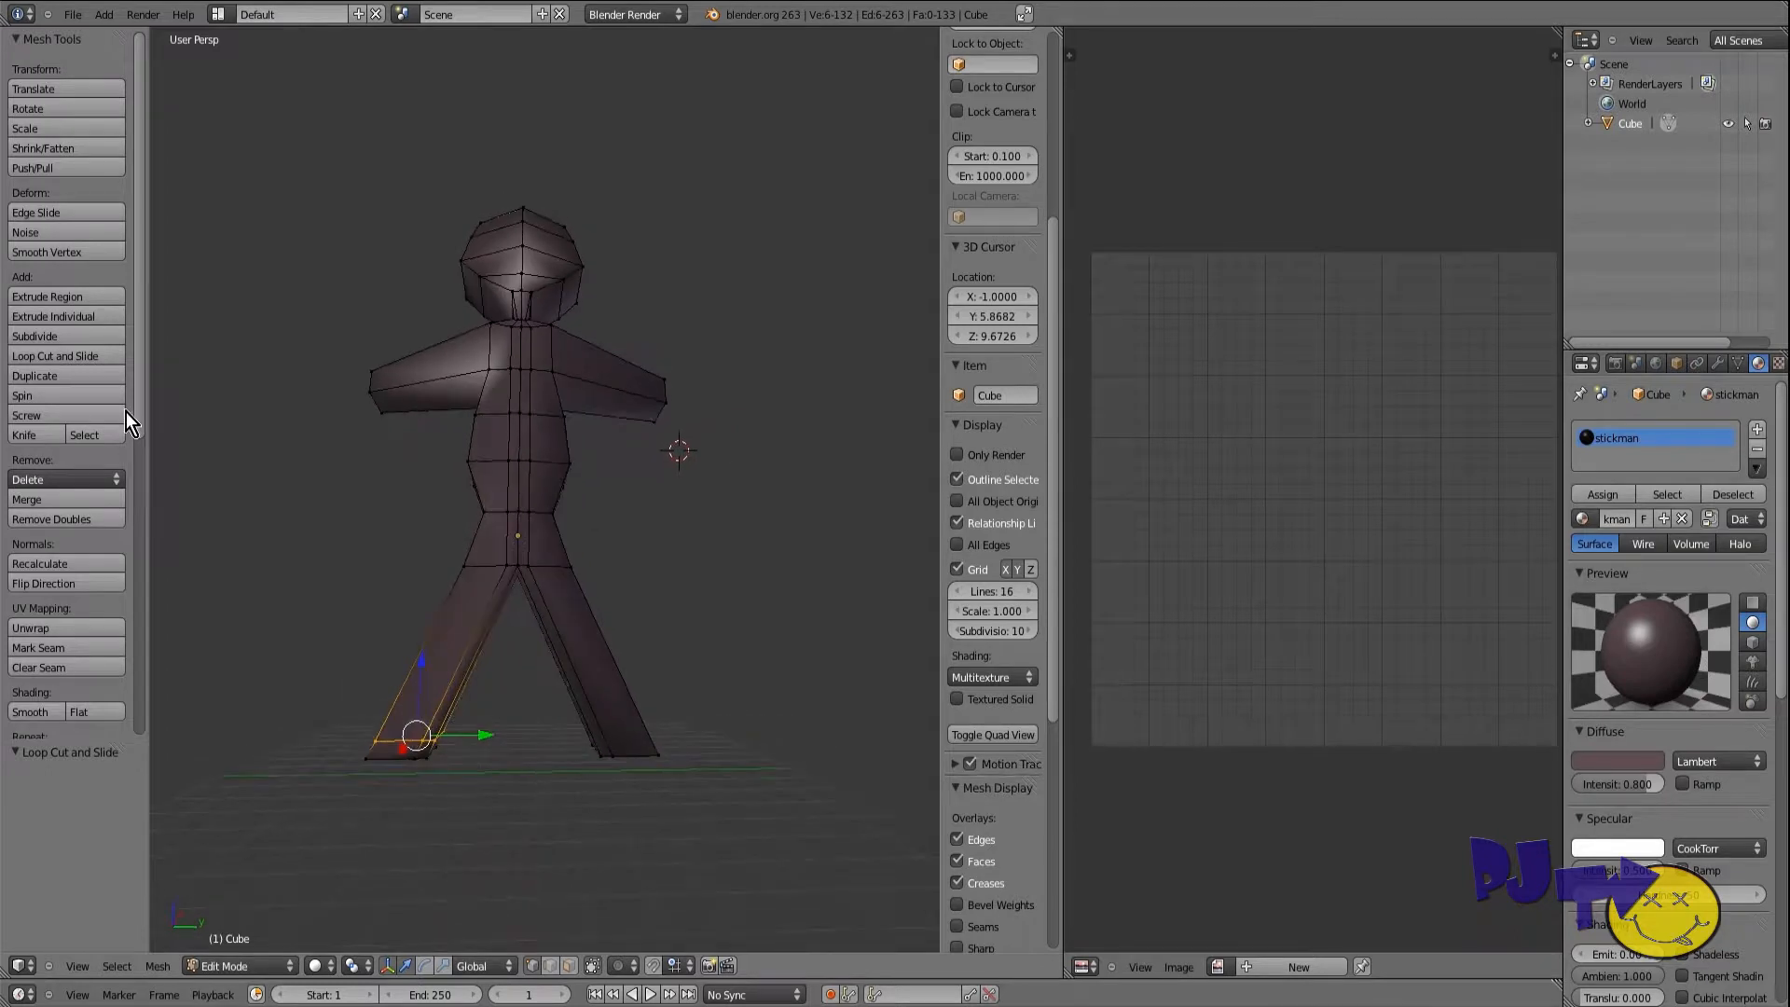
pyautogui.click(91, 356)
pyautogui.click(652, 699)
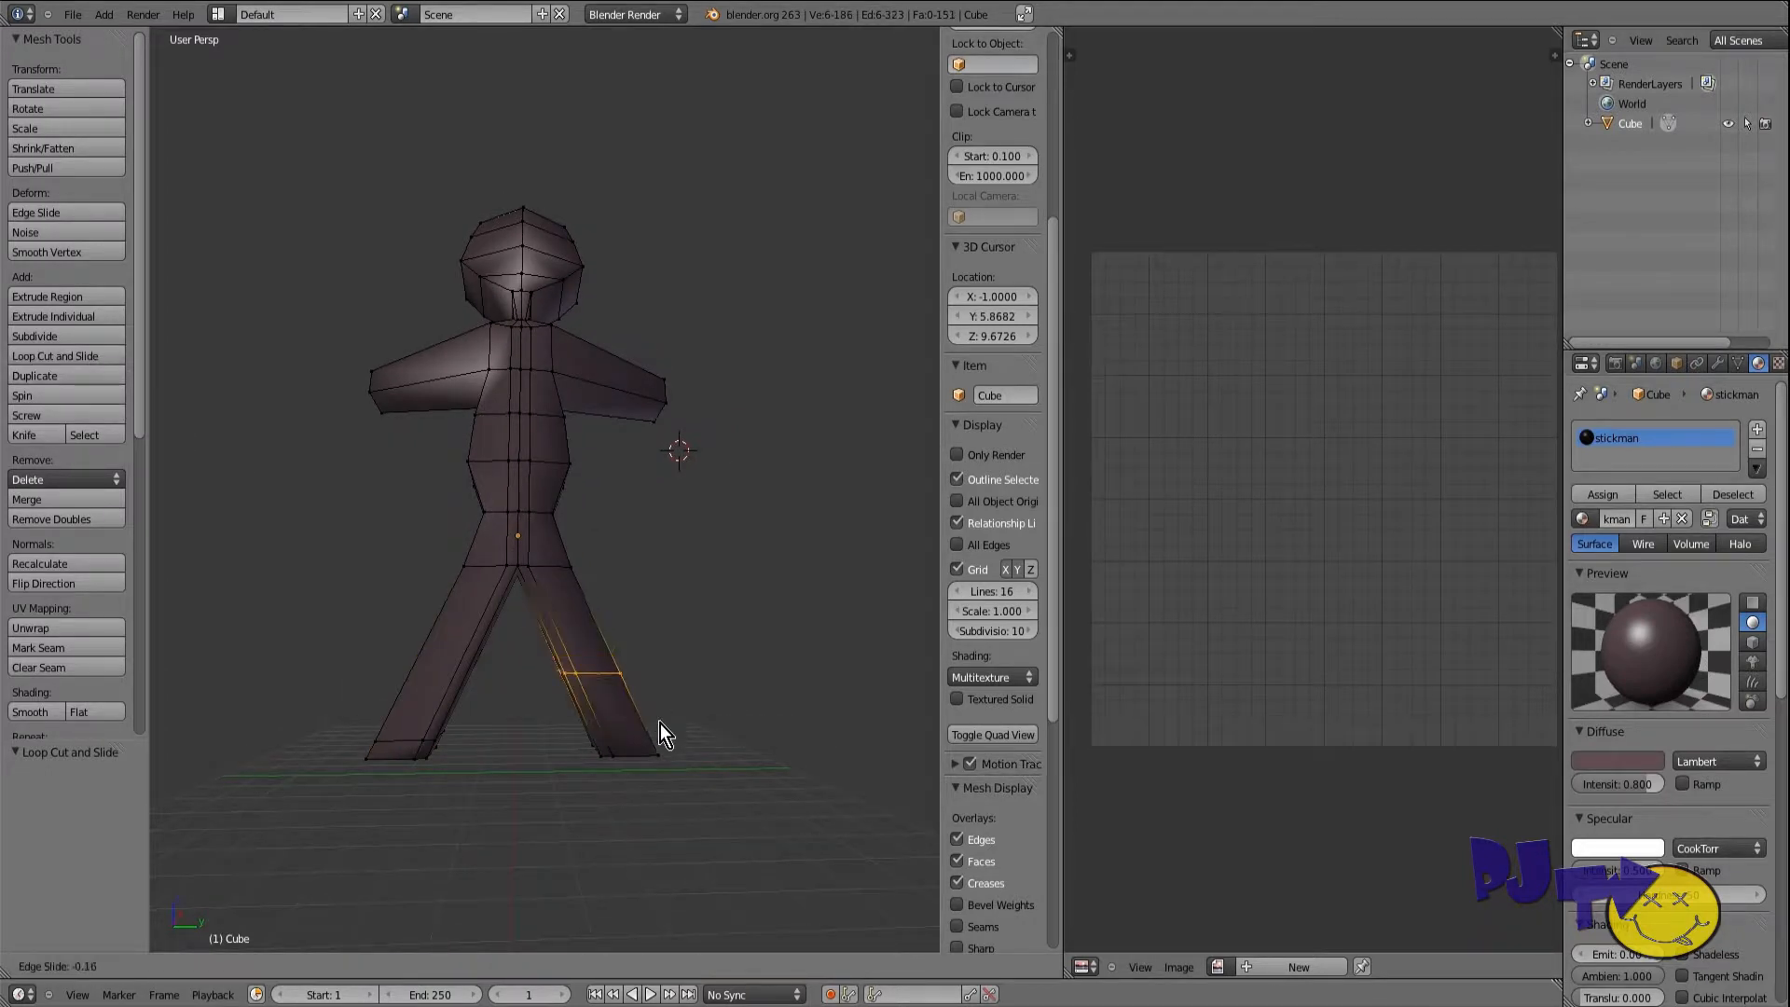
pyautogui.click(669, 779)
pyautogui.moveTo(563, 743); pyautogui.dragTo(578, 955, button='middle')
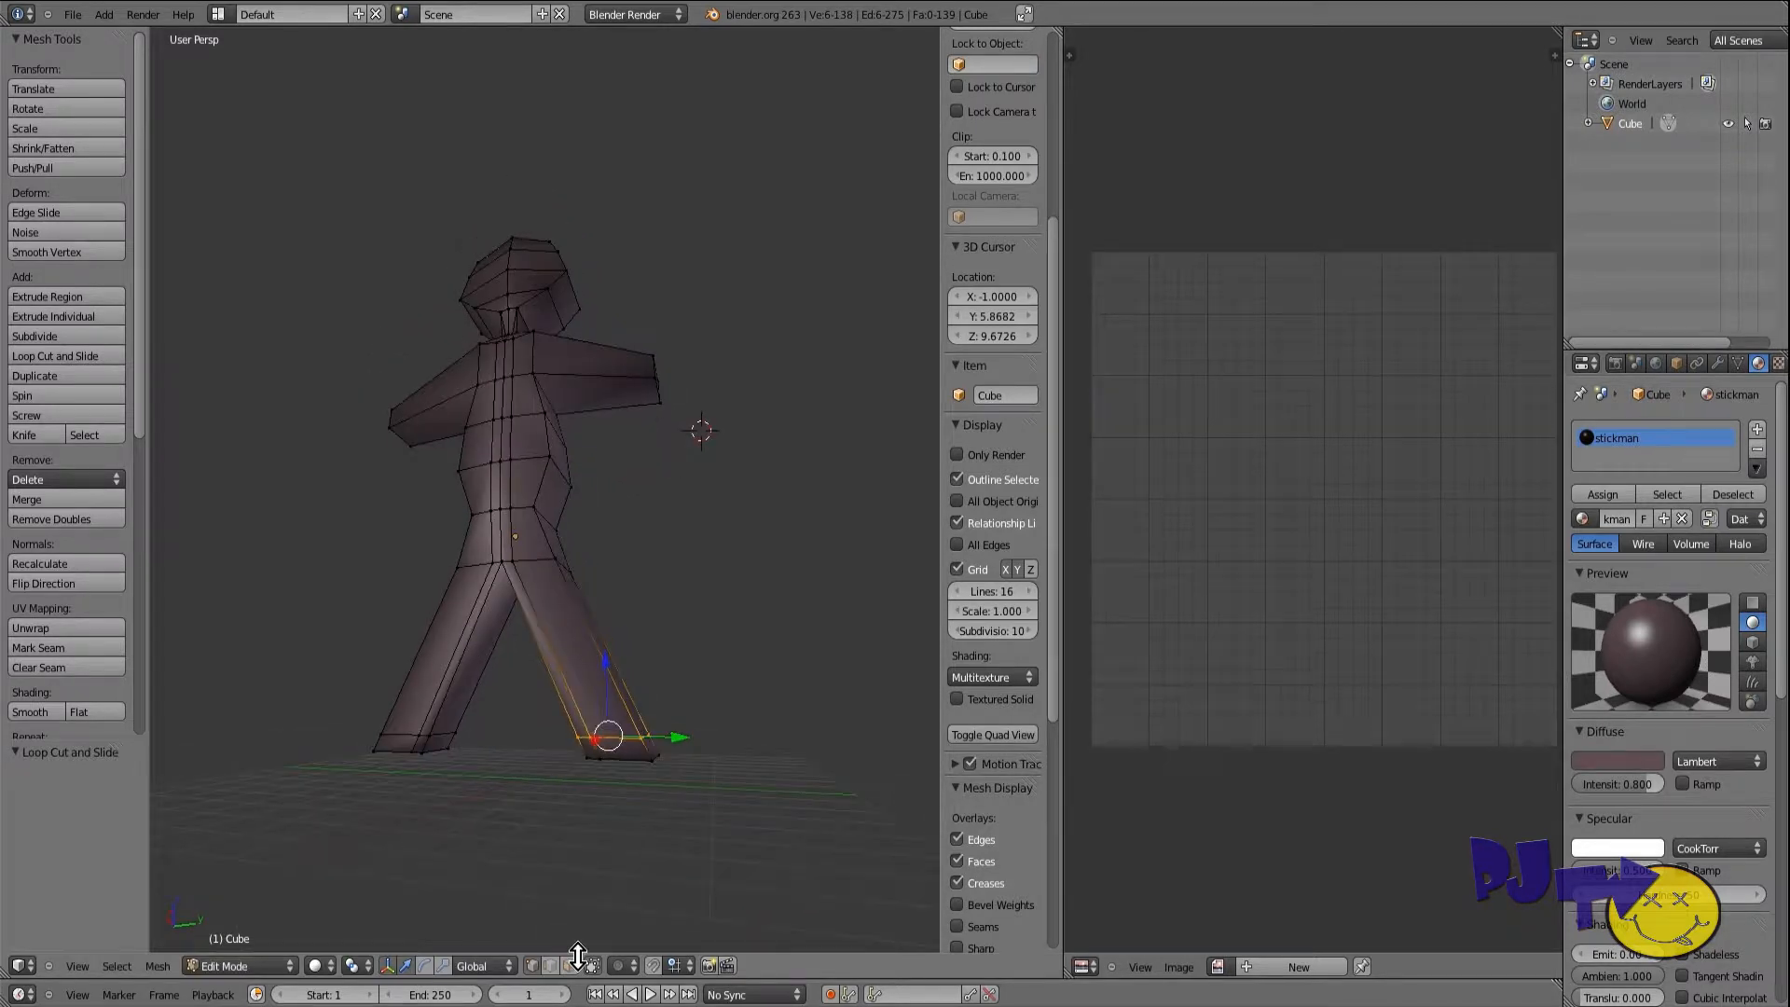
# Step: Select the front faces at the lower ends of both legs and extrude them about 0.886 along X to form feet
pyautogui.click(569, 966)
pyautogui.moveTo(531, 820); pyautogui.dragTo(611, 753, button='middle')
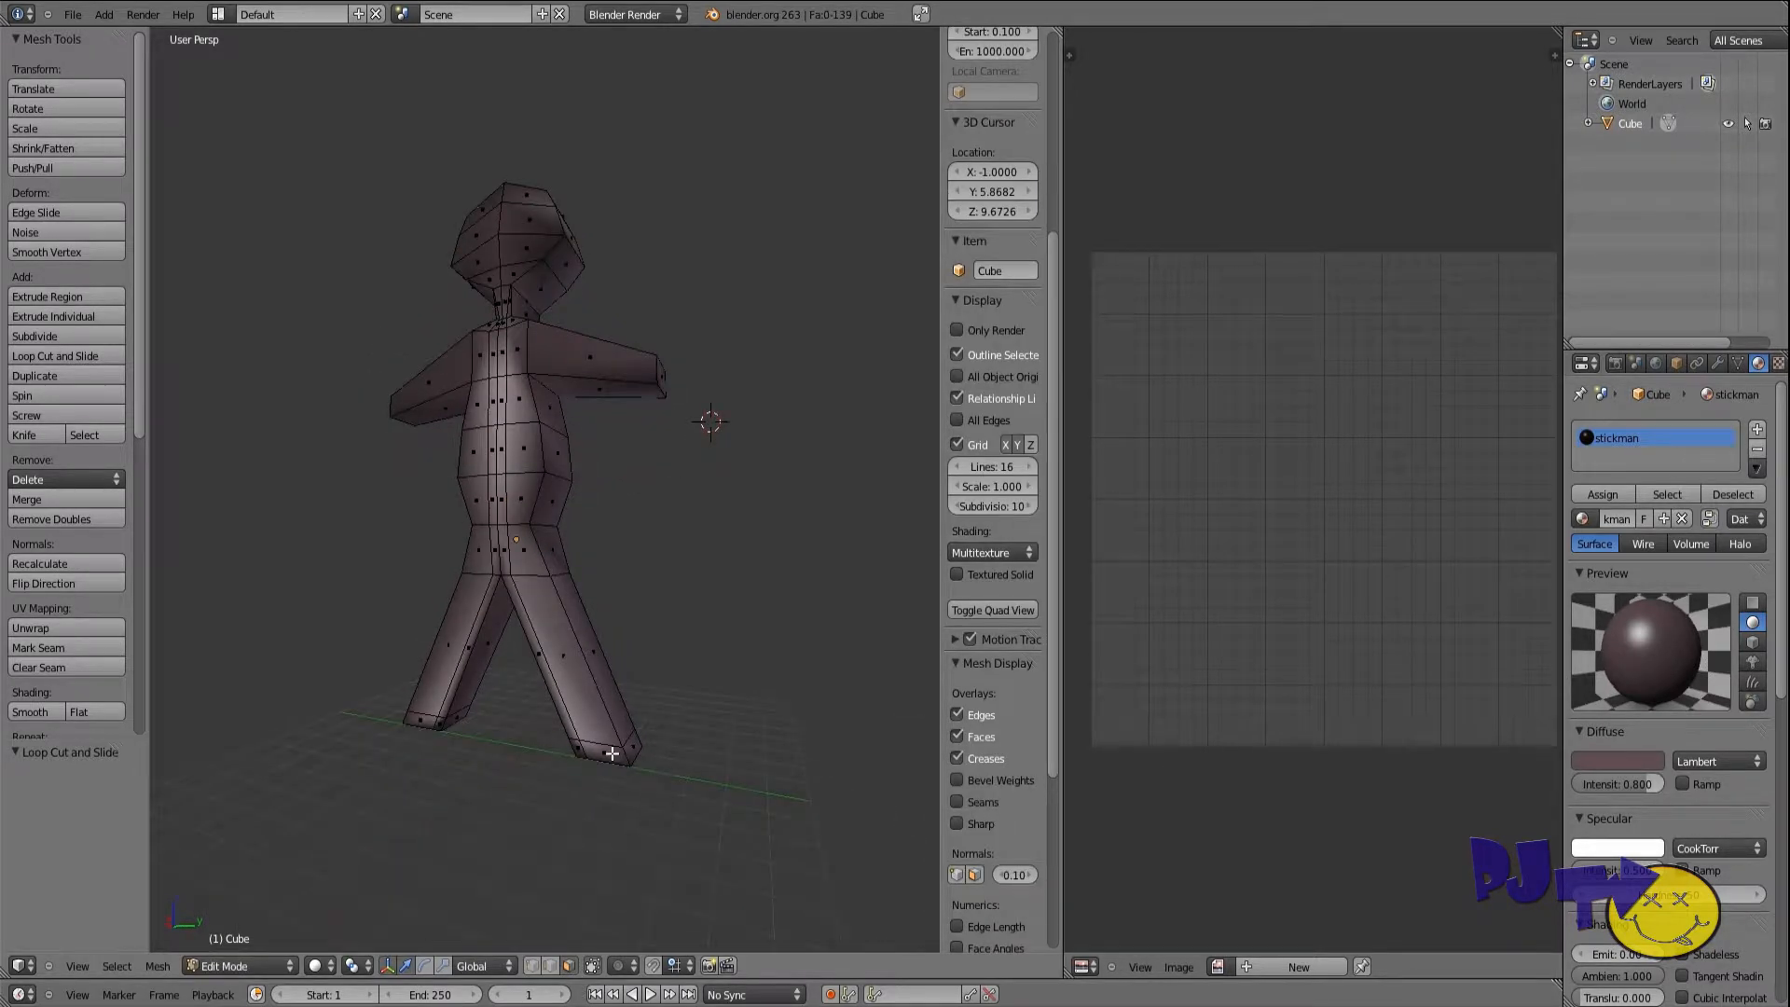
pyautogui.rightClick(580, 749)
pyautogui.keyDown('shift'); pyautogui.rightClick(604, 752); pyautogui.keyUp('shift')
pyautogui.keyDown('shift'); pyautogui.rightClick(439, 722); pyautogui.keyUp('shift')
pyautogui.keyDown('shift'); pyautogui.rightClick(420, 719); pyautogui.keyUp('shift')
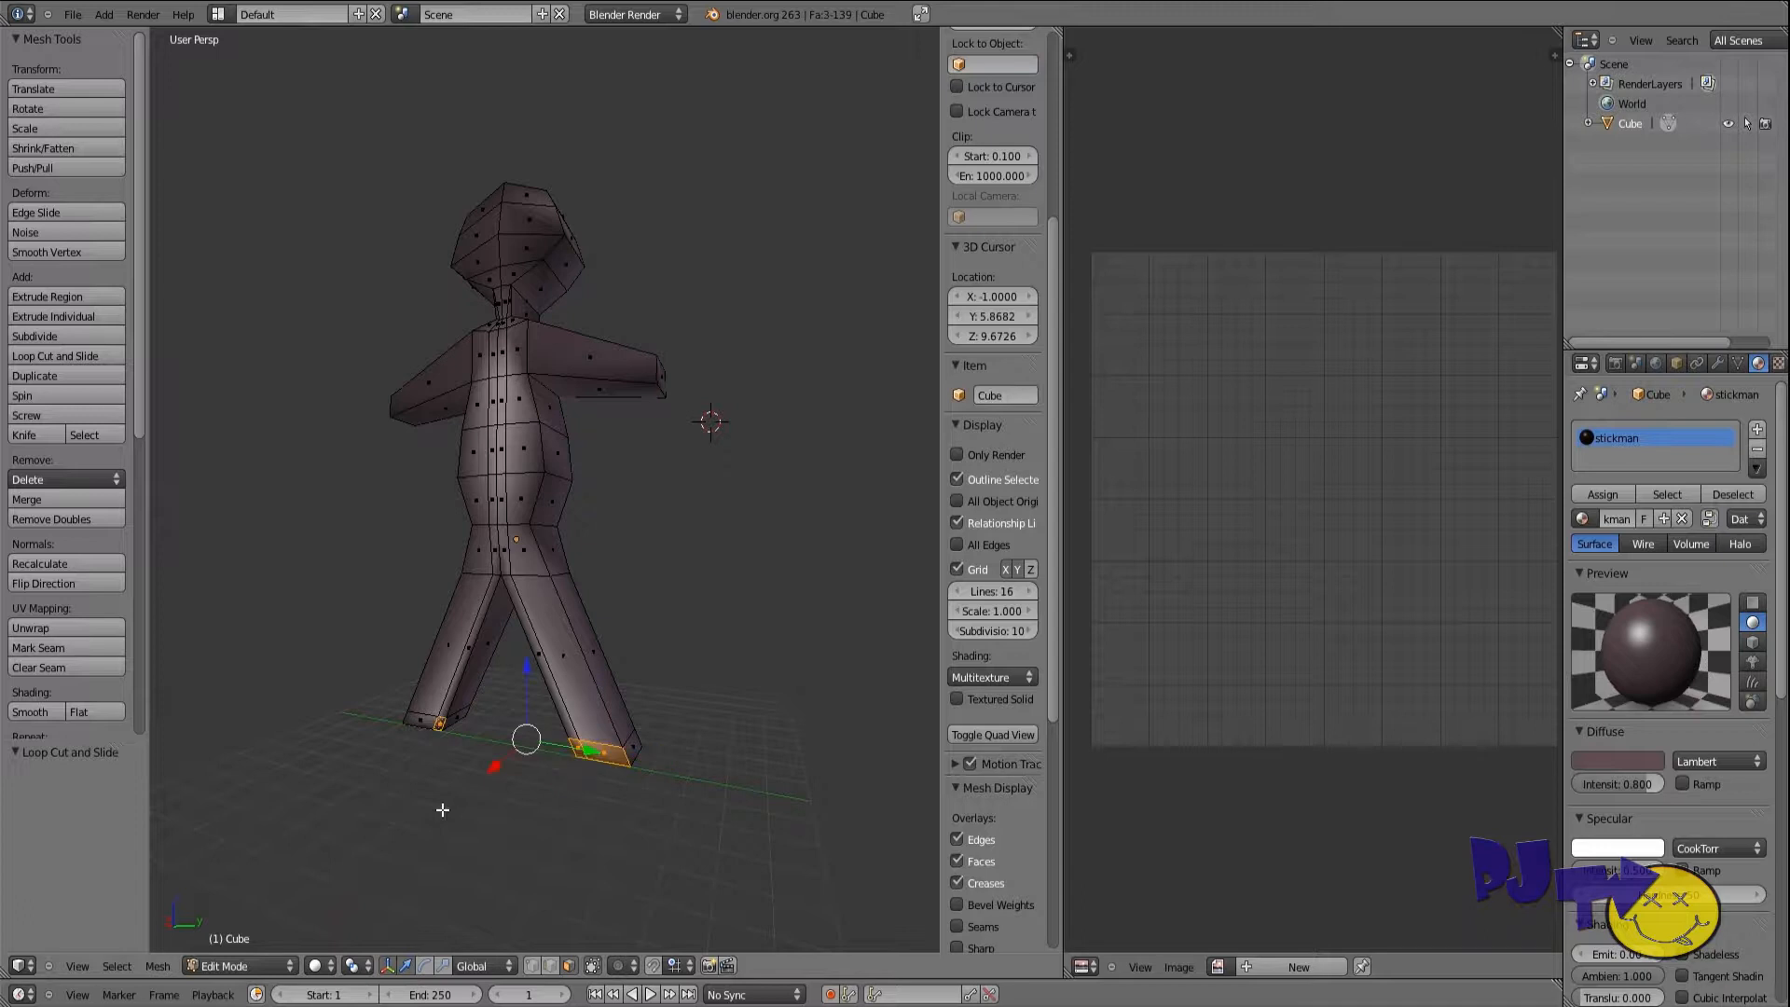
pyautogui.moveTo(432, 819); pyautogui.dragTo(377, 808, button='middle')
pyautogui.press('e')
pyautogui.rightClick(443, 740)
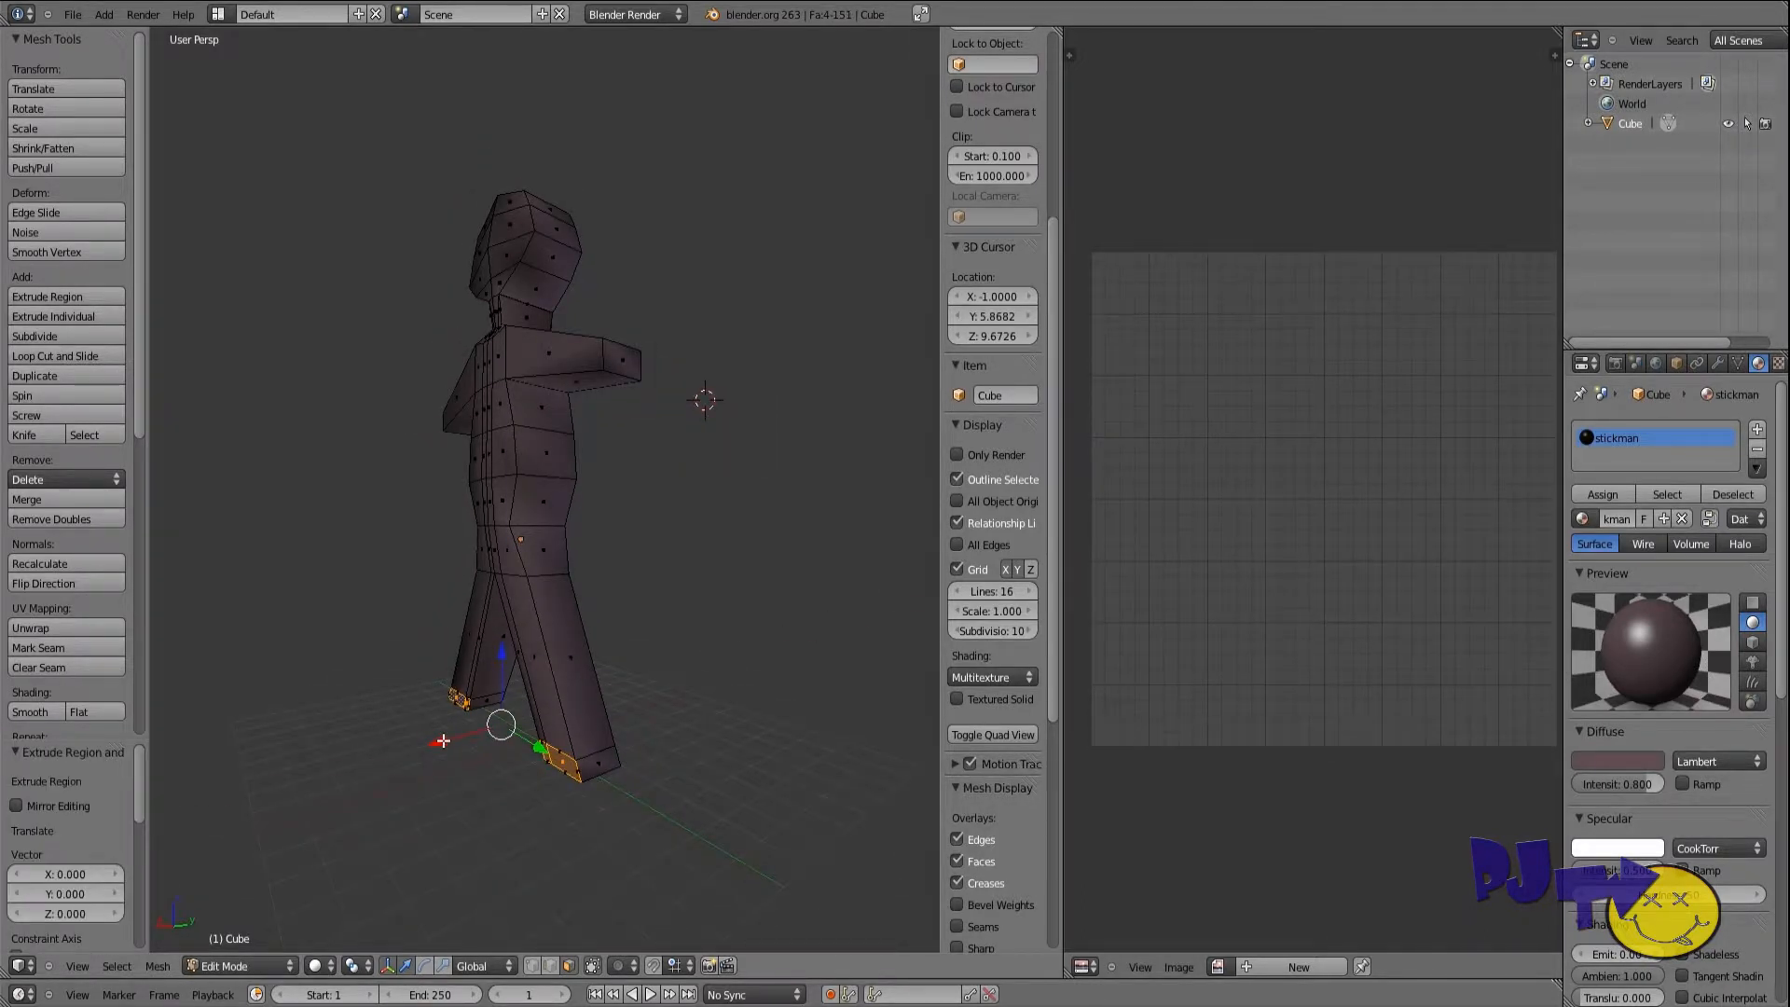
pyautogui.press('g')
pyautogui.press('x')
pyautogui.click(427, 743)
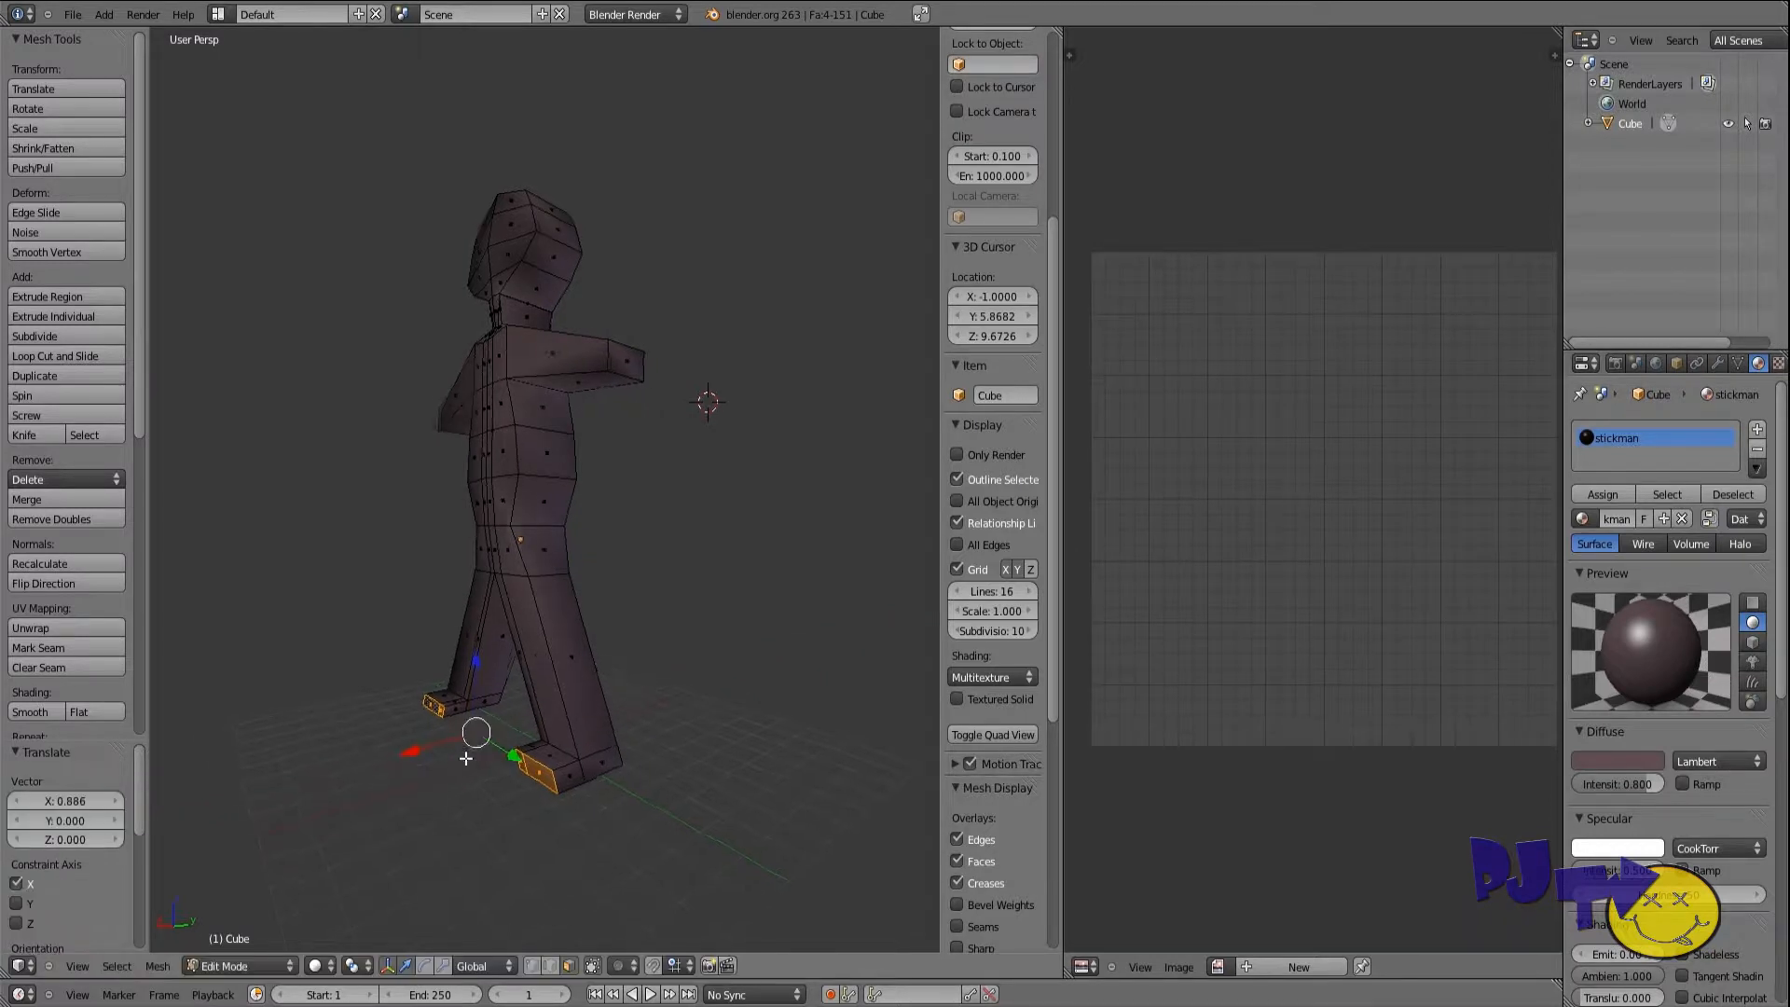
# Step: Select the upper edges where both feet meet the legs and raise them about 0.028 along Z
pyautogui.moveTo(431, 743); pyautogui.dragTo(559, 955, button='middle')
pyautogui.keyDown('shift'); pyautogui.click(550, 965); pyautogui.keyUp('shift')
pyautogui.rightClick(486, 762)
pyautogui.keyDown('shift'); pyautogui.rightClick(493, 757); pyautogui.keyUp('shift')
pyautogui.moveTo(468, 736); pyautogui.dragTo(620, 708, button='middle')
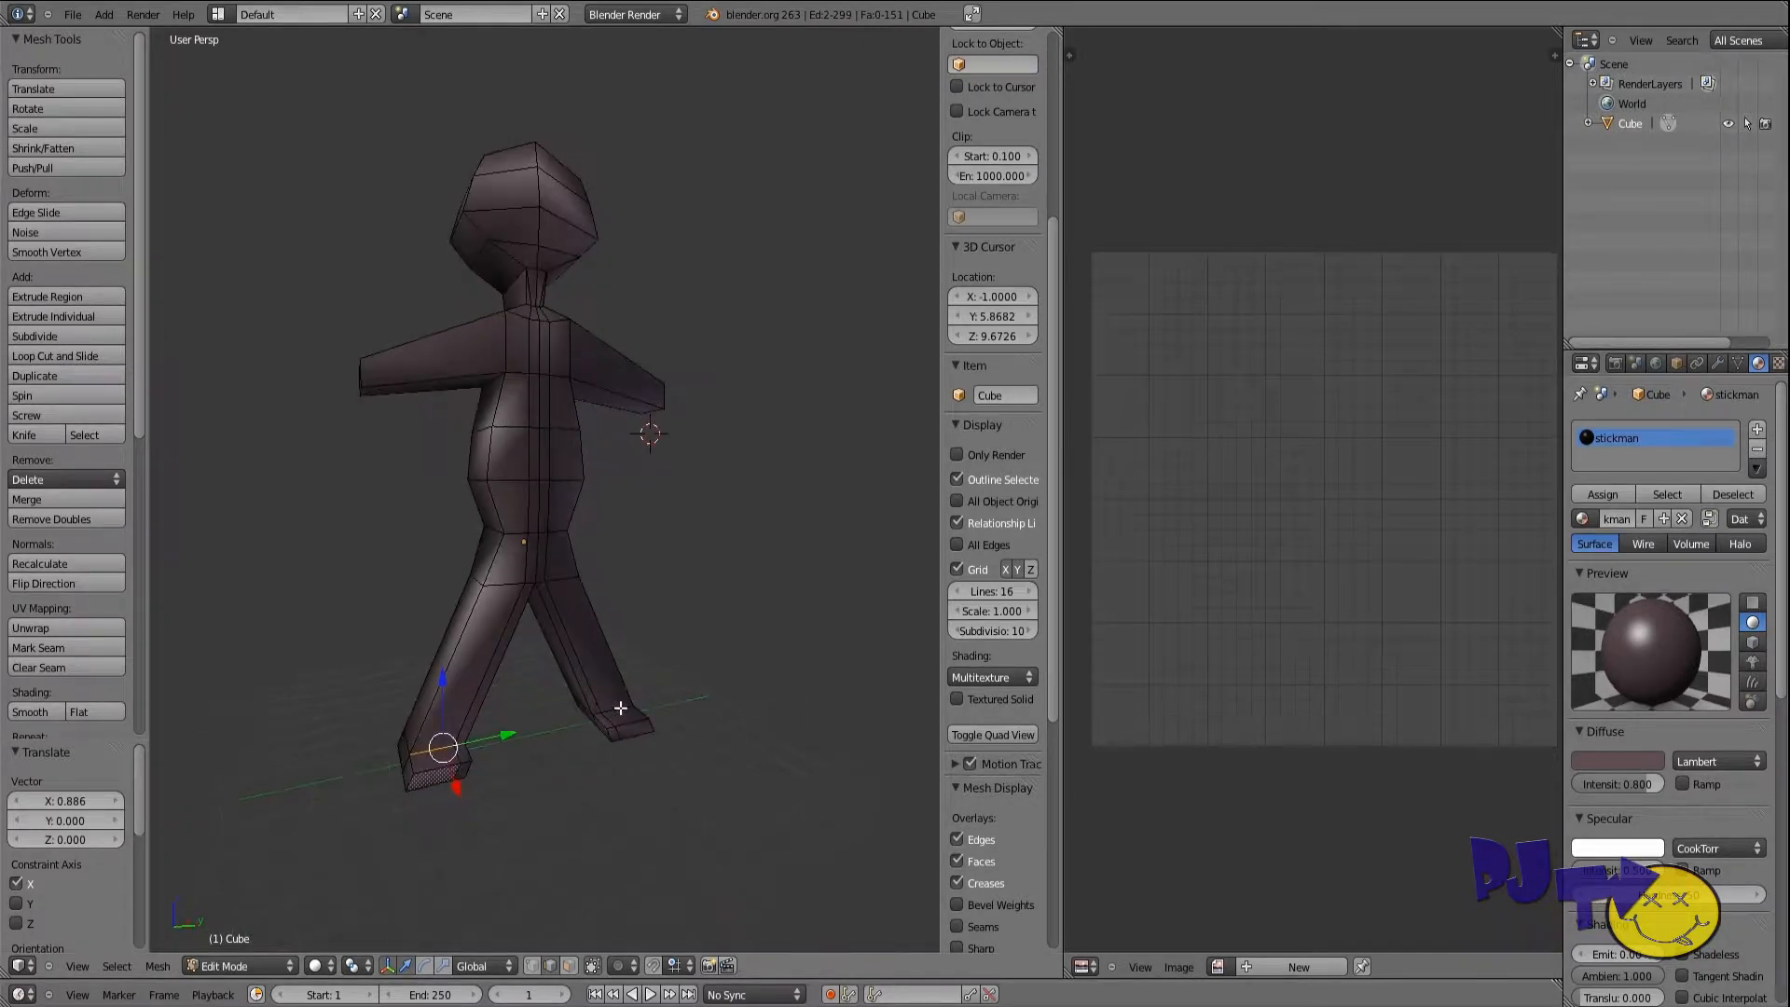
pyautogui.keyDown('shift'); pyautogui.rightClick(621, 708); pyautogui.keyUp('shift')
pyautogui.keyDown('shift'); pyautogui.rightClick(606, 714); pyautogui.keyUp('shift')
pyautogui.moveTo(529, 649); pyautogui.dragTo(531, 662)
# Step: Move the upper toe edges of the foot on the negative Y side by about -0.151 along X
pyautogui.moveTo(531, 662); pyautogui.dragTo(513, 783, button='middle')
pyautogui.rightClick(542, 786)
pyautogui.keyDown('shift'); pyautogui.rightClick(485, 772); pyautogui.keyUp('shift')
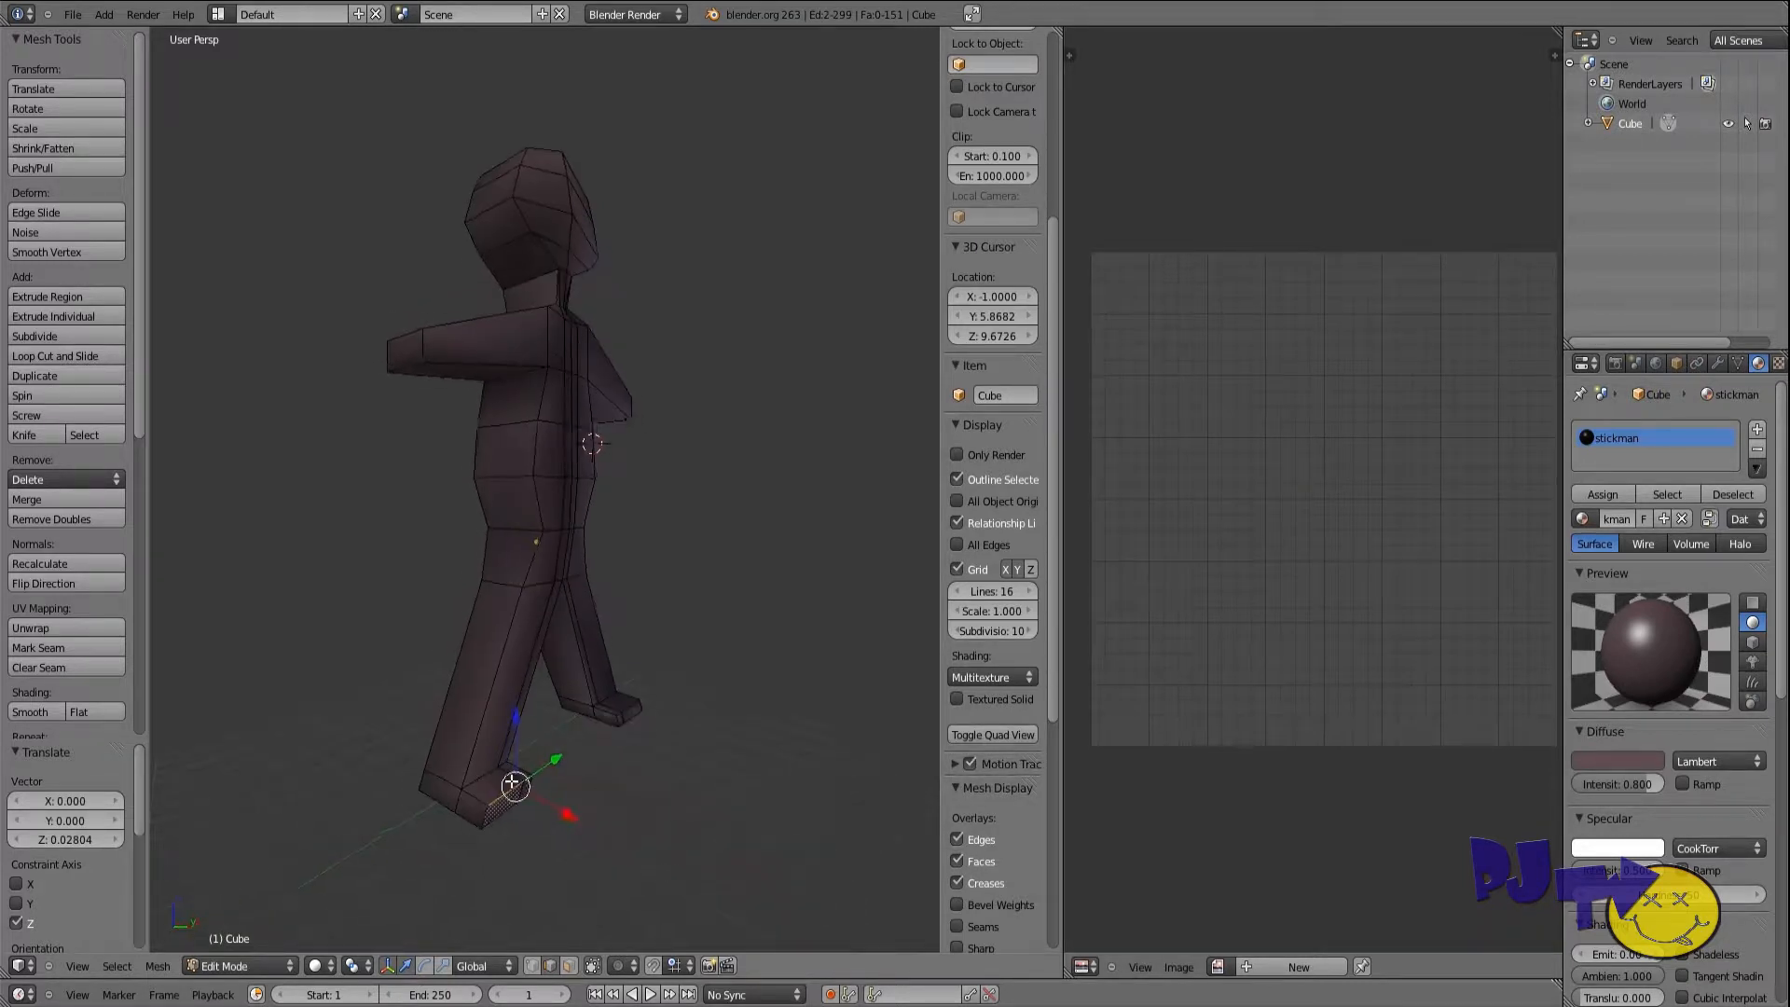
pyautogui.moveTo(579, 816); pyautogui.dragTo(572, 816)
pyautogui.click(615, 715)
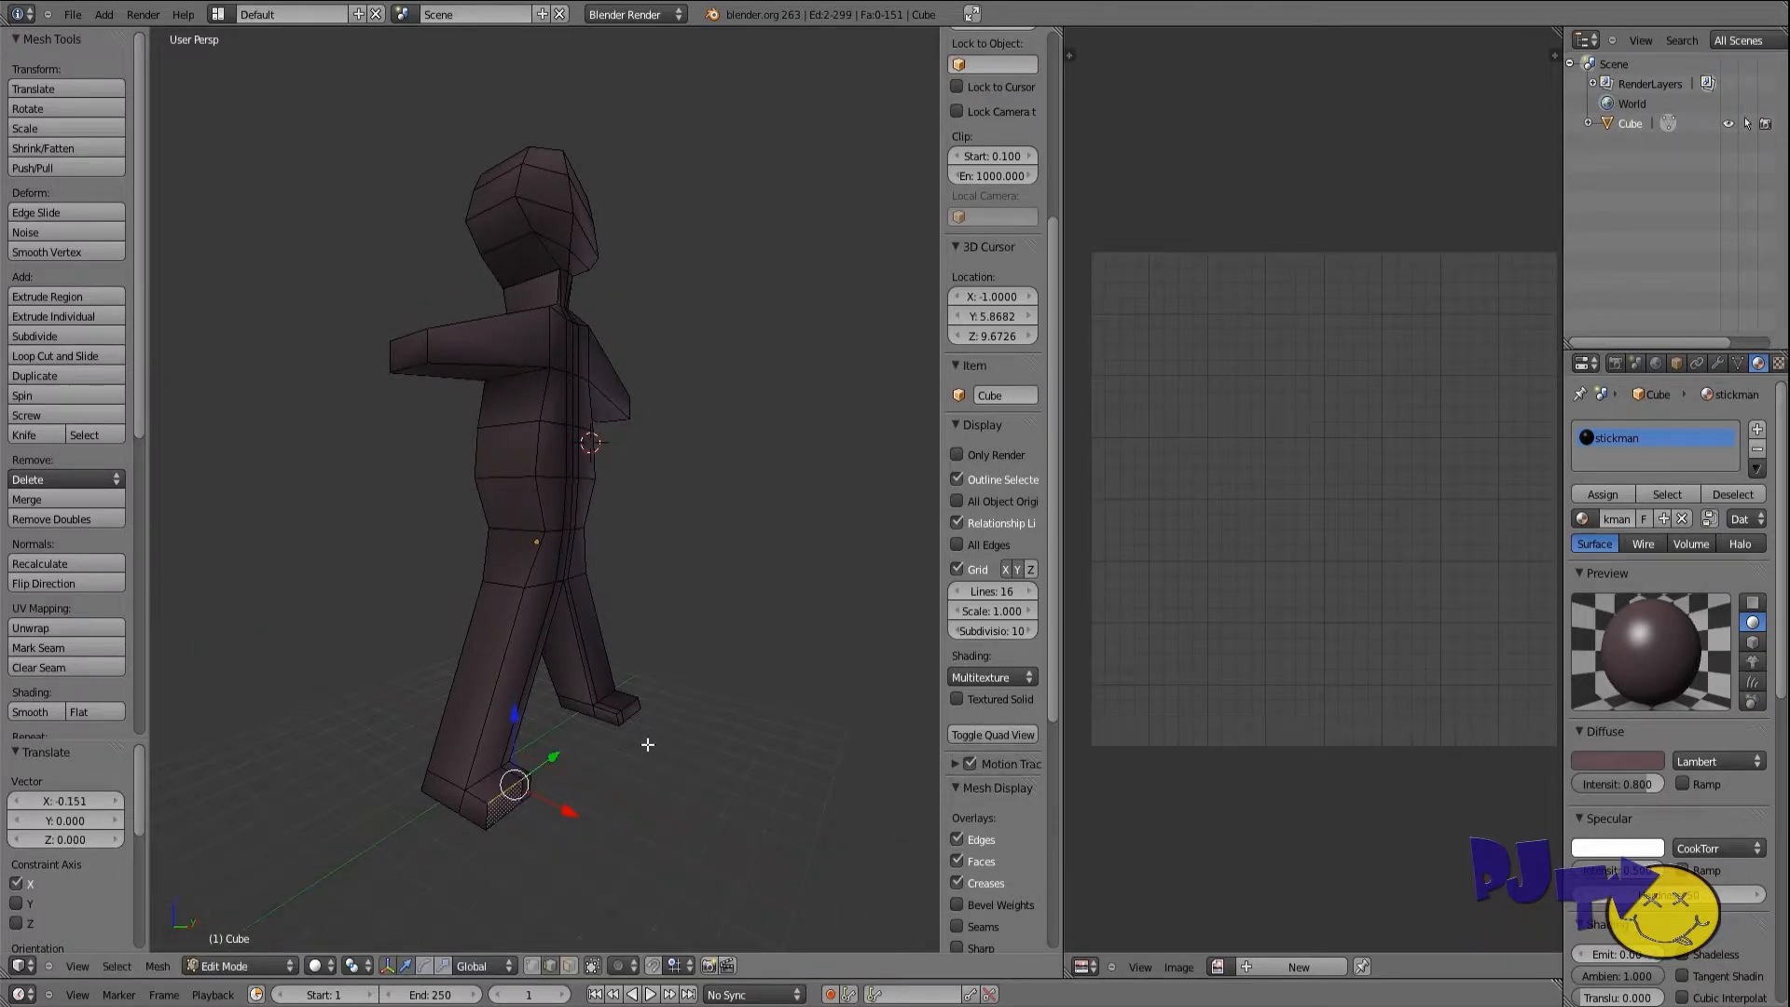
# Step: Add the other foot's upper toe edges to the selection and lower both toes by about 0.173 along Z
pyautogui.moveTo(615, 714); pyautogui.dragTo(635, 755, button='middle')
pyautogui.keyDown('shift'); pyautogui.rightClick(581, 732); pyautogui.keyUp('shift')
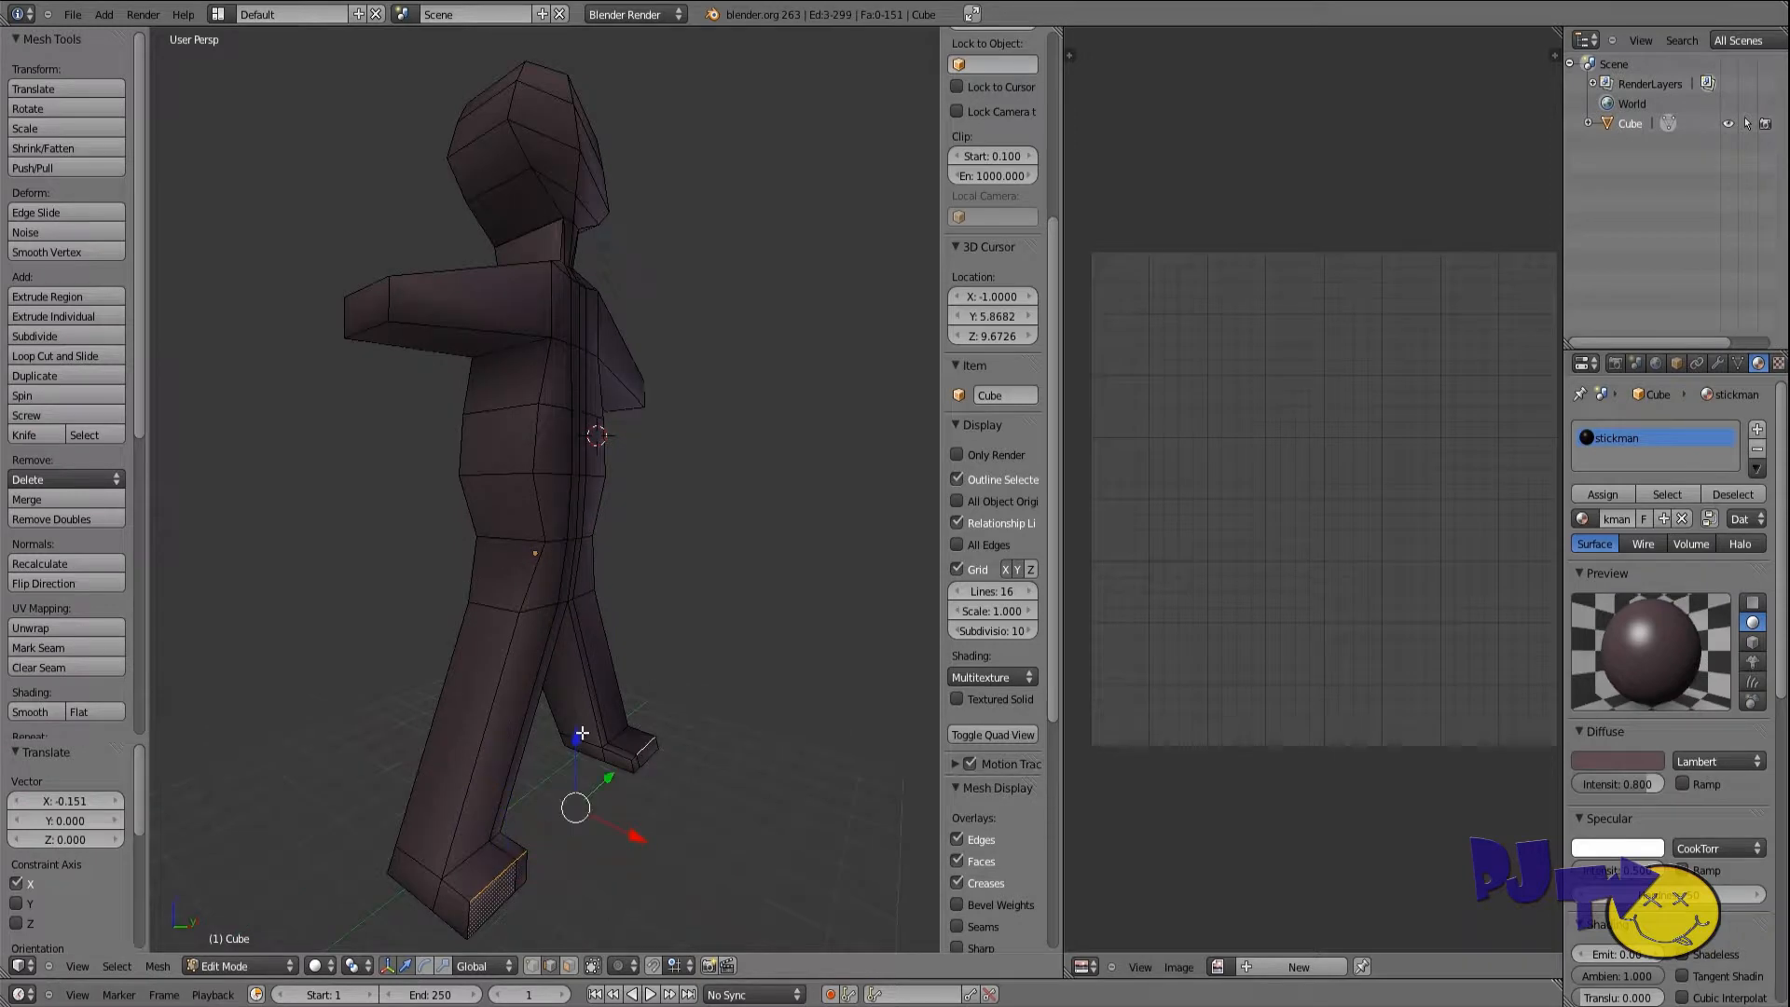
pyautogui.keyDown('shift'); pyautogui.rightClick(582, 732); pyautogui.keyUp('shift')
pyautogui.press('g')
pyautogui.press('z')
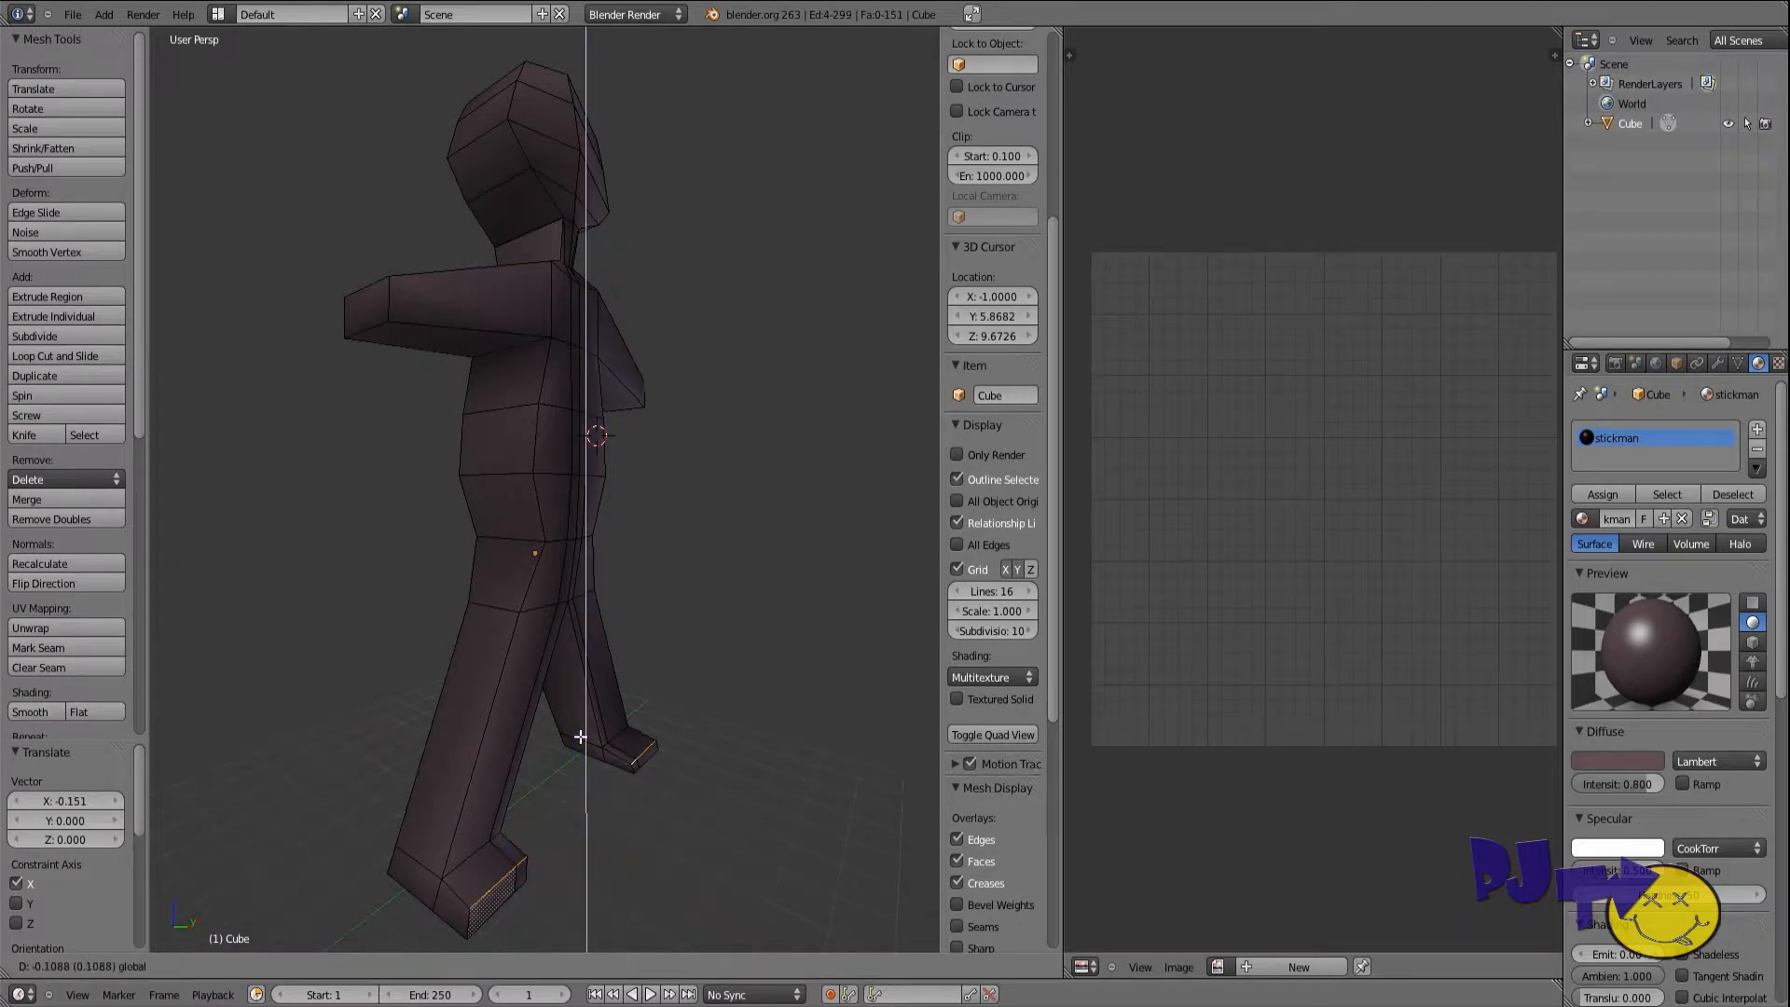
pyautogui.click(591, 817)
pyautogui.moveTo(590, 810); pyautogui.dragTo(287, 962, button='middle')
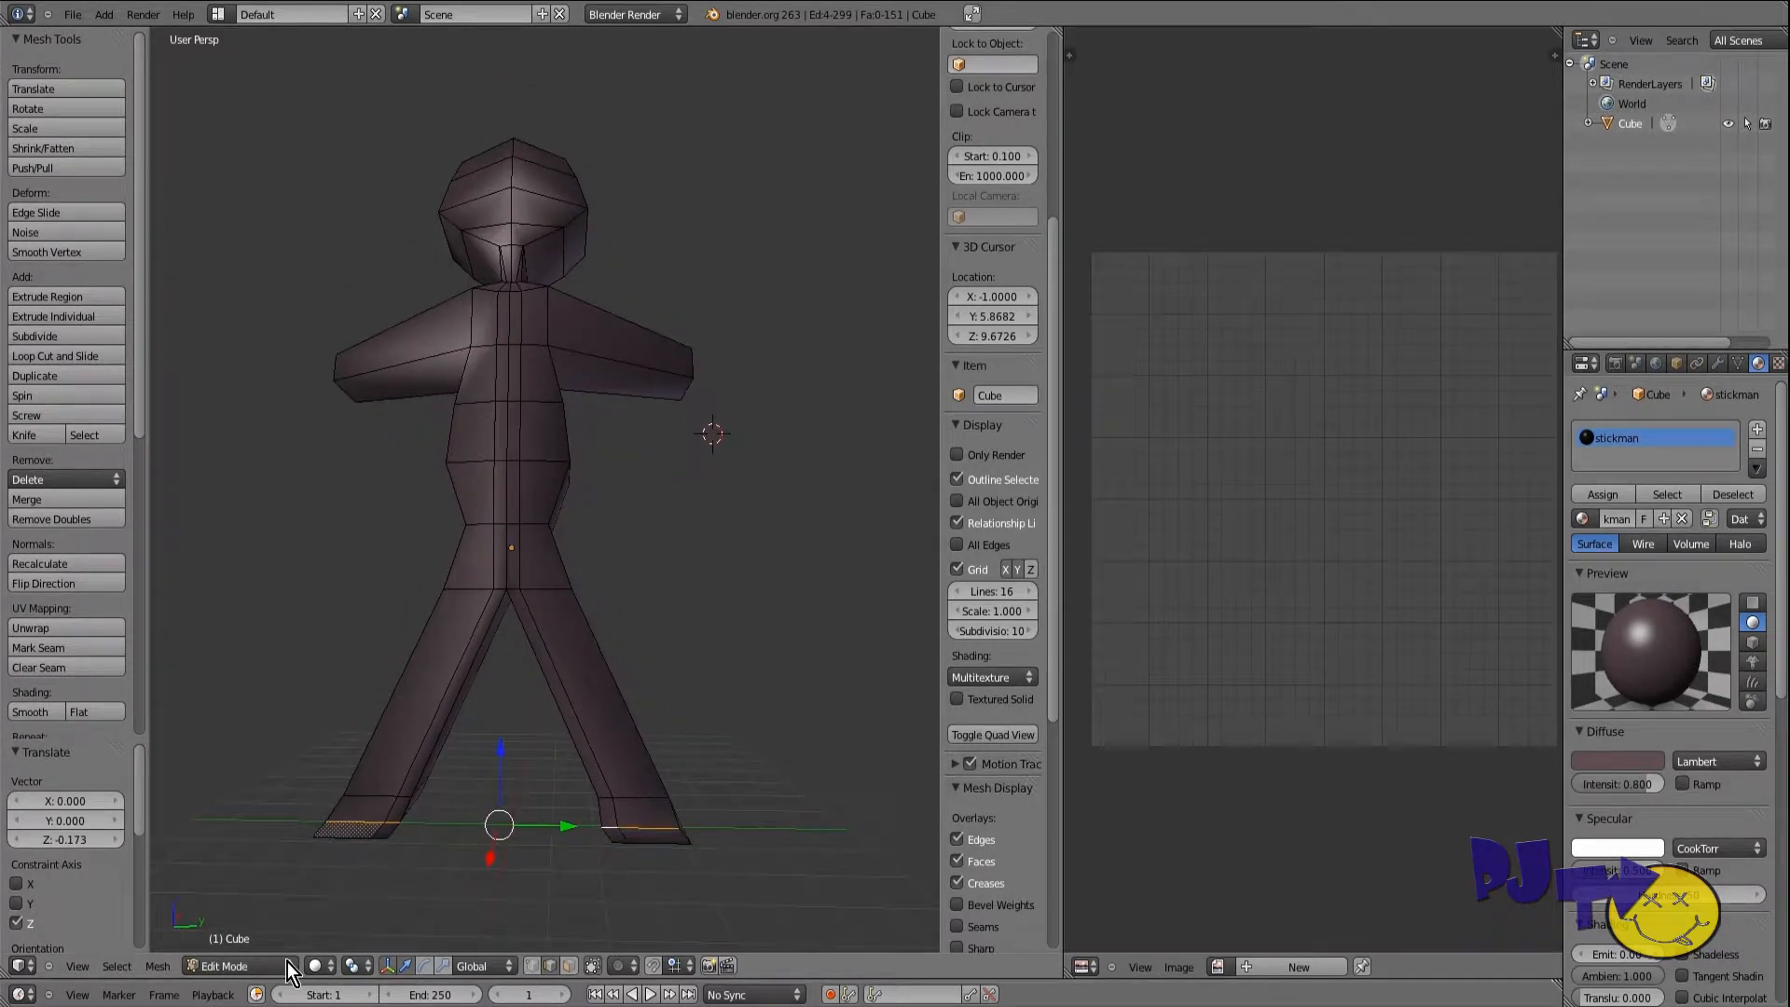
# Step: Switch to Object Mode and examine the stickman's overall shape from several angles
pyautogui.click(288, 962)
pyautogui.click(237, 946)
pyautogui.moveTo(537, 752); pyautogui.dragTo(639, 747, button='middle')
pyautogui.moveTo(668, 757); pyautogui.dragTo(540, 712, button='middle')
pyautogui.scroll(2, 537, 690)
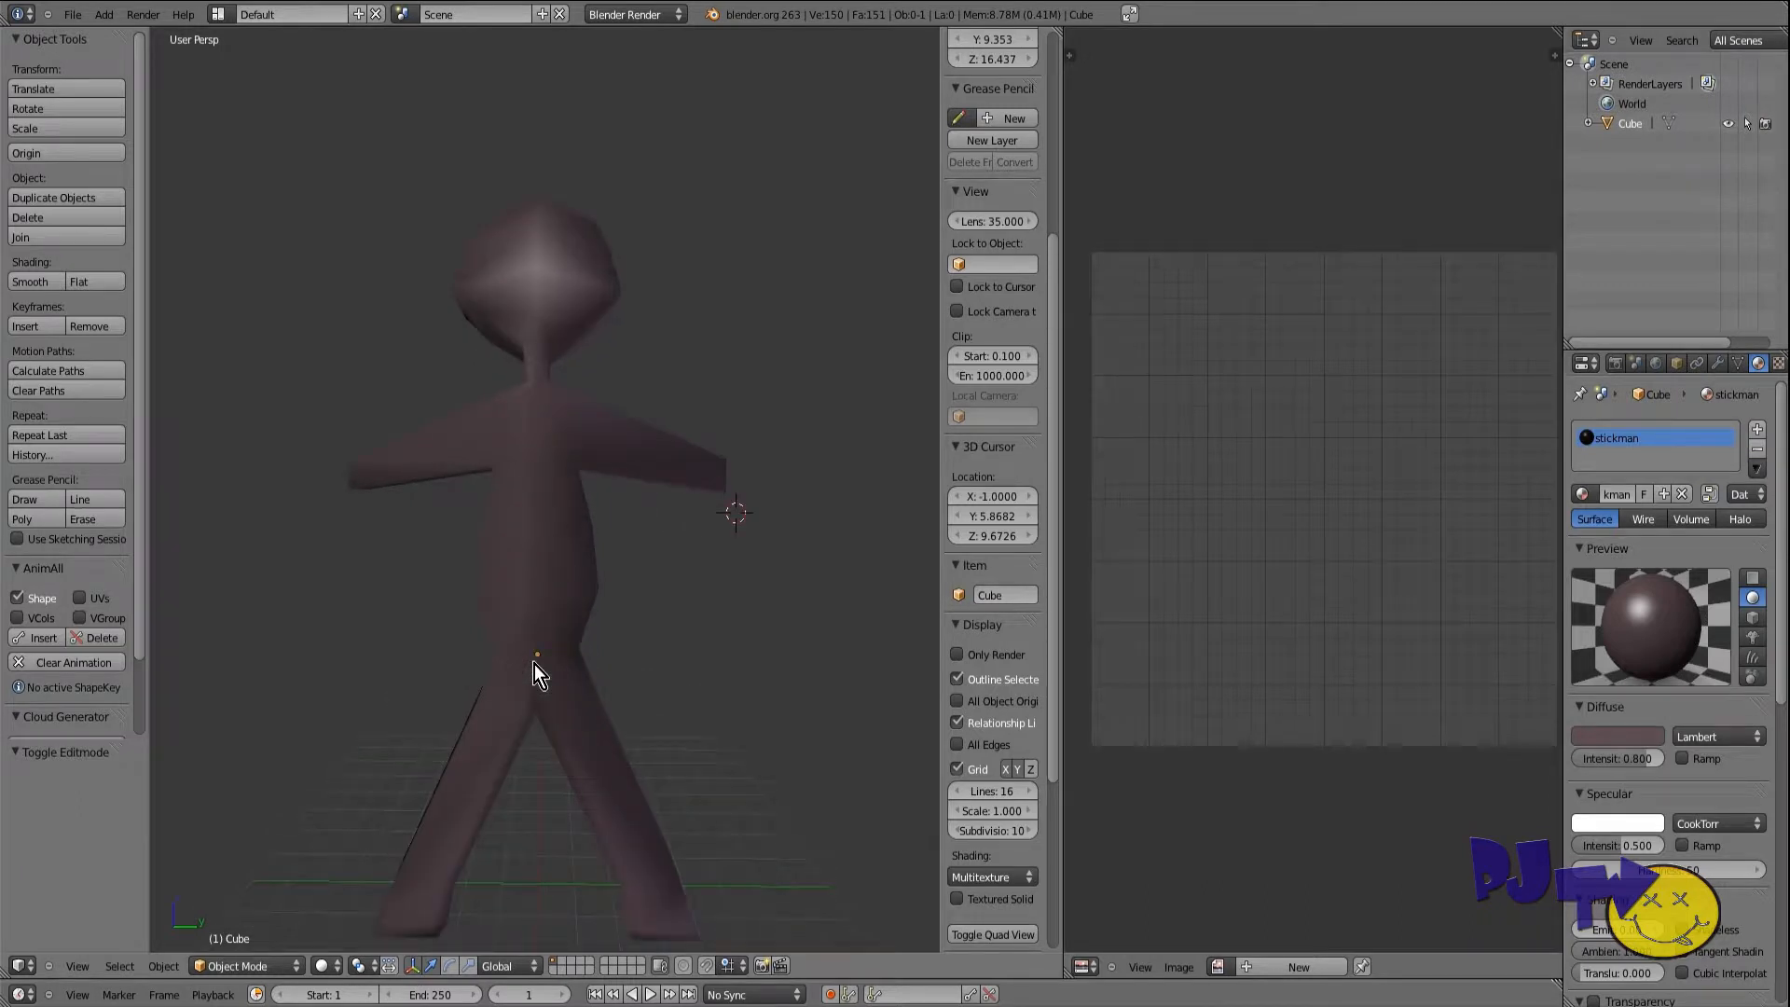
pyautogui.scroll(-2, 534, 664)
pyautogui.moveTo(535, 665); pyautogui.dragTo(445, 593, button='middle')
pyautogui.scroll(2, 589, 686)
pyautogui.scroll(3, 446, 593)
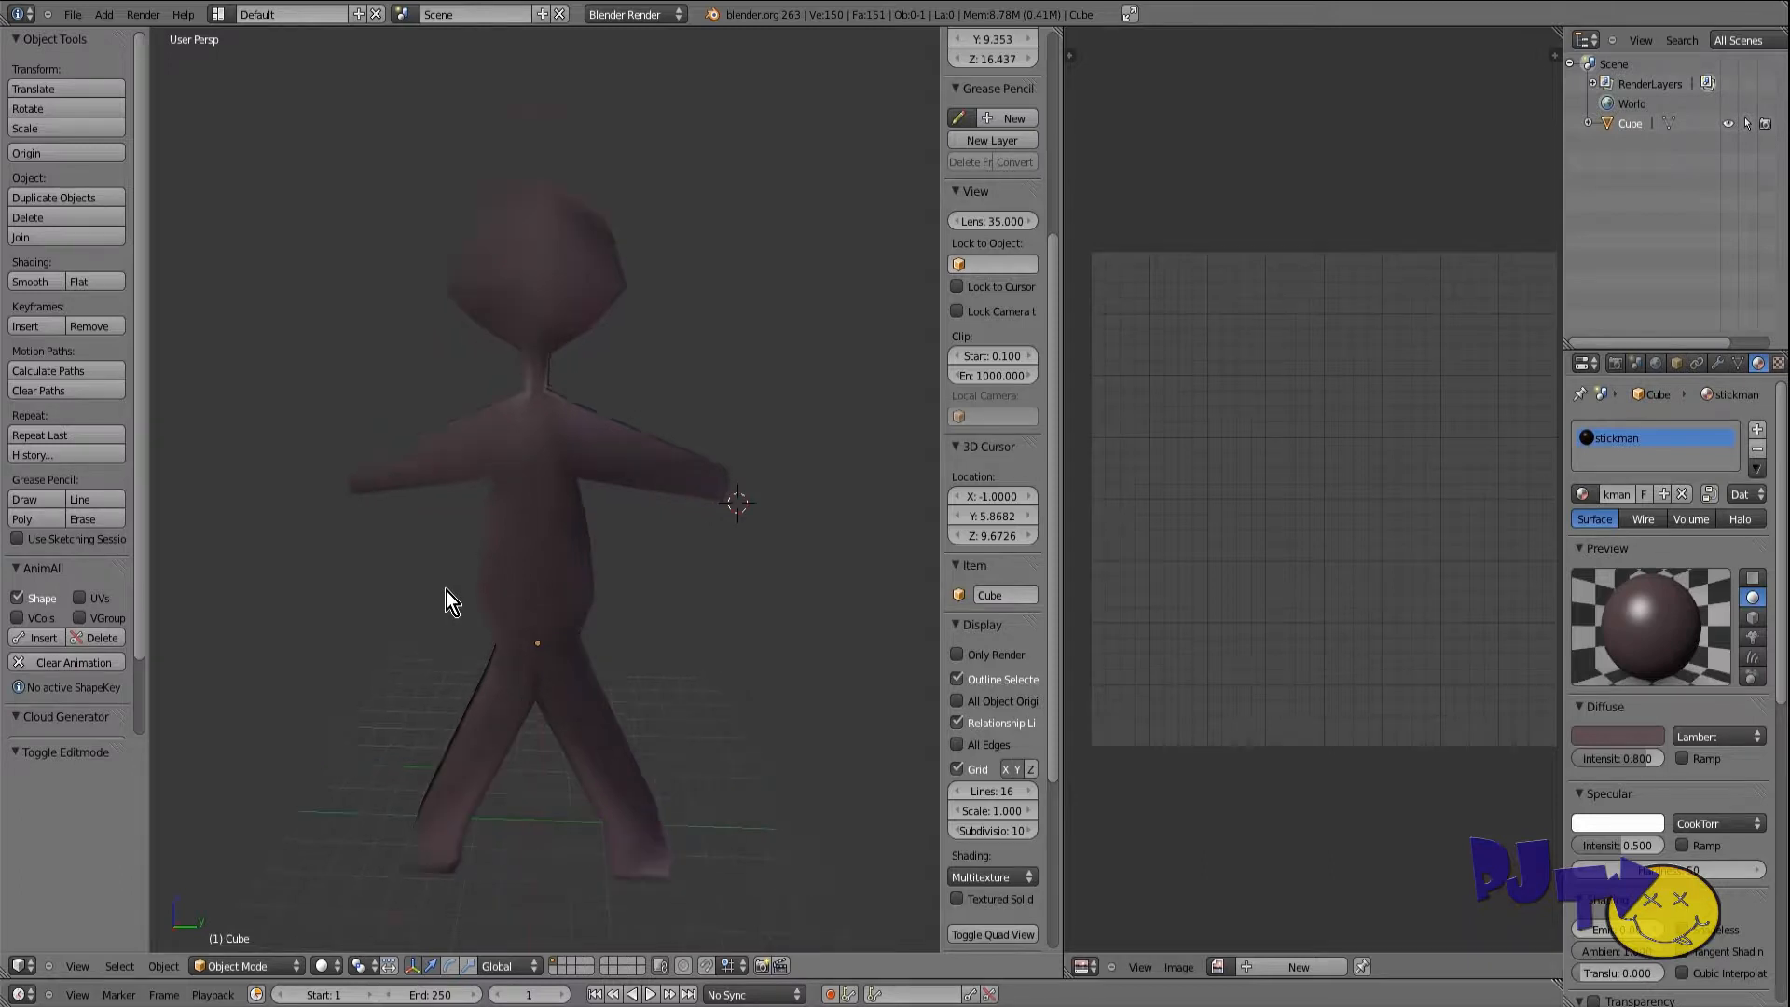
pyautogui.scroll(-2, 454, 595)
pyautogui.scroll(3, 455, 595)
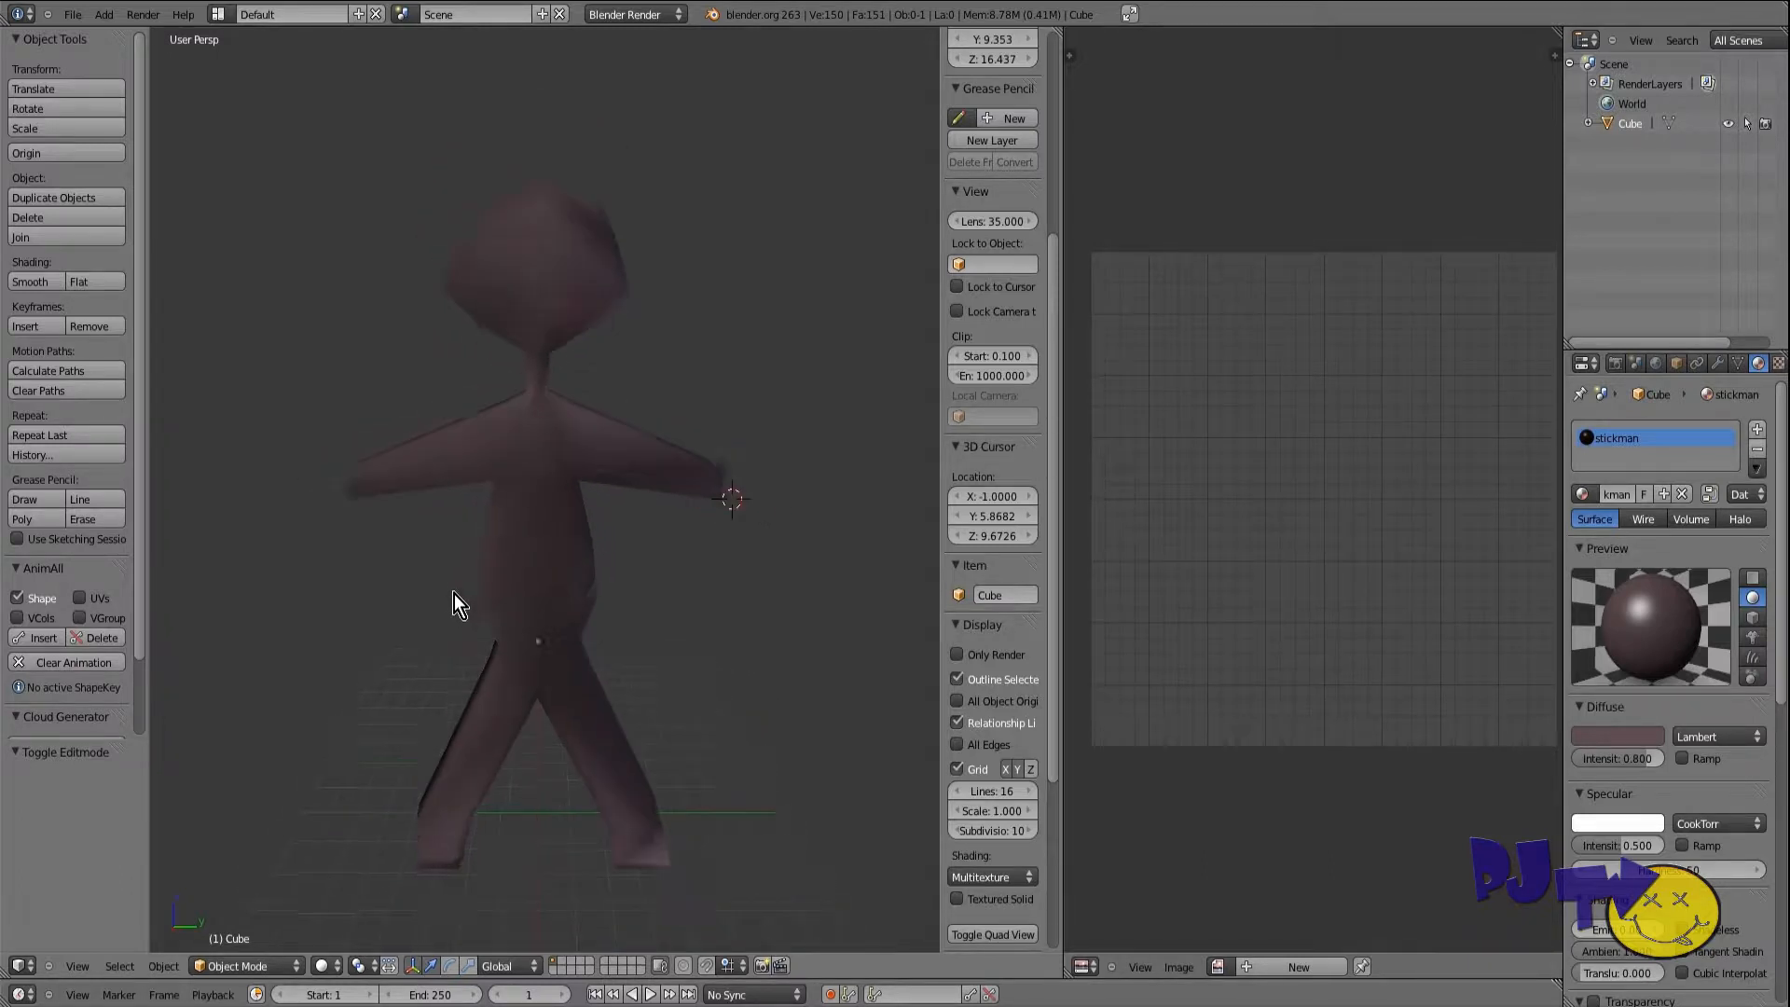
pyautogui.scroll(-2, 466, 589)
pyautogui.moveTo(534, 582)
pyautogui.mouseDown(button='middle')
pyautogui.moveTo(713, 581)
pyautogui.moveTo(561, 578)
pyautogui.moveTo(522, 615)
pyautogui.mouseUp(button='middle')
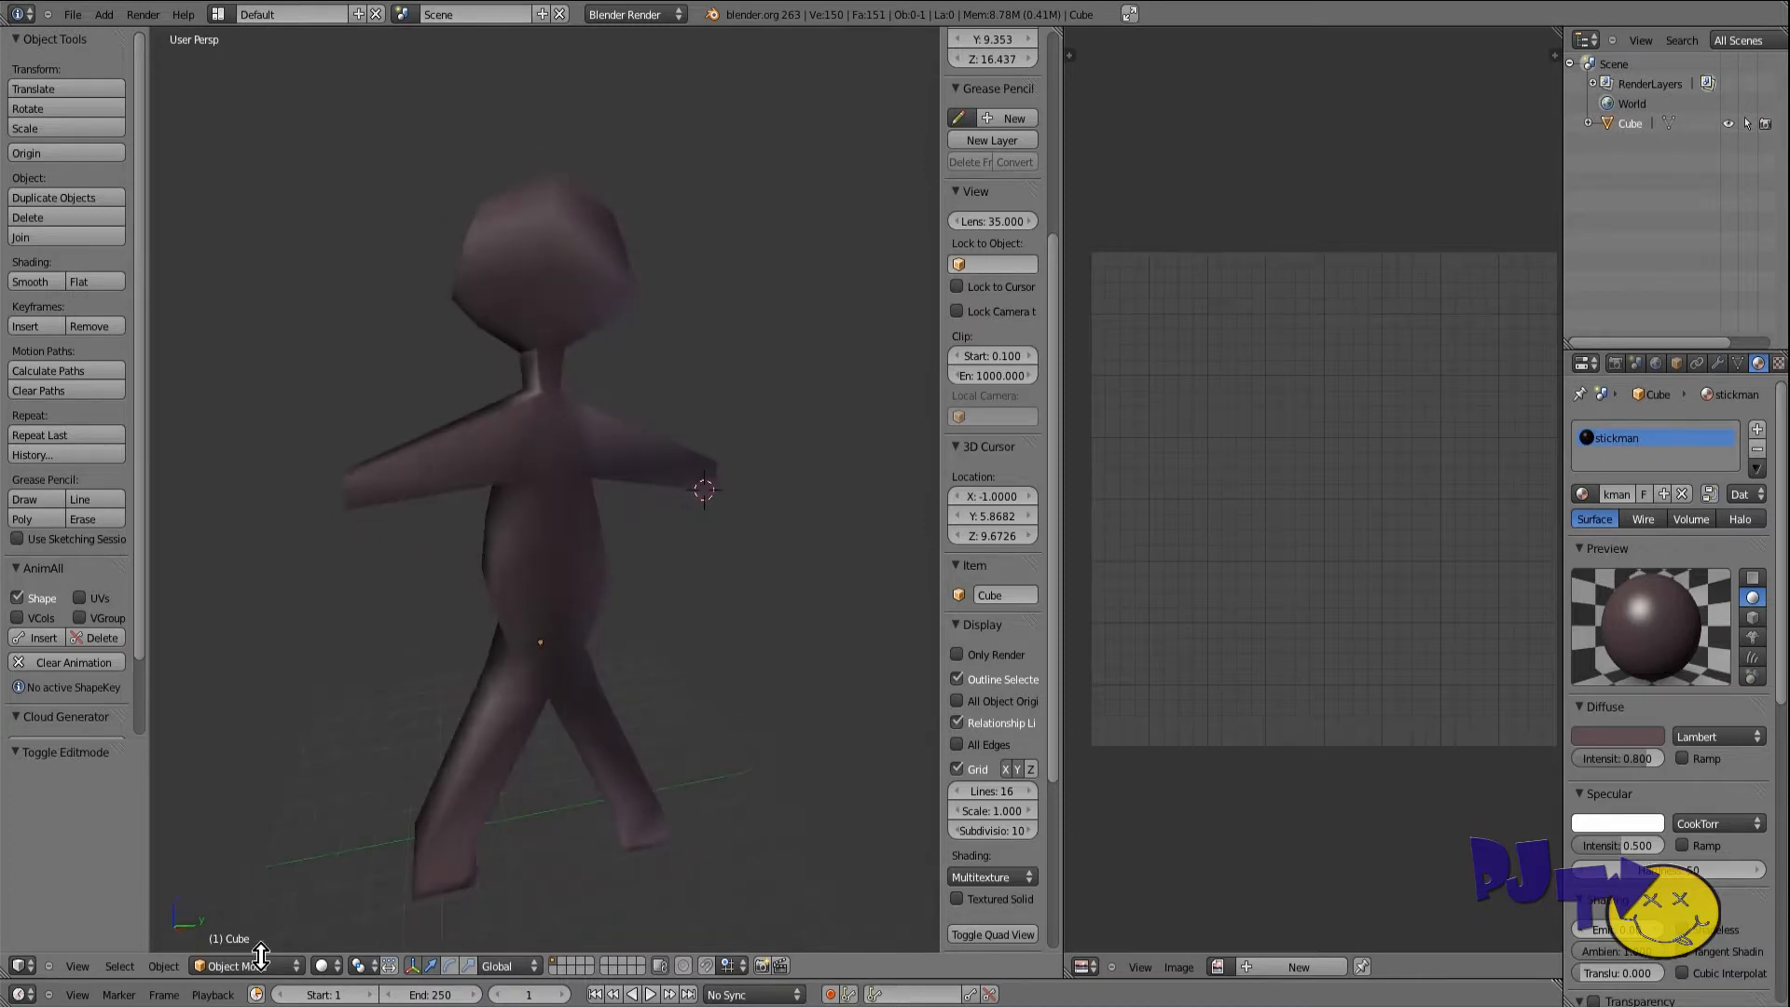
# Step: Return to Edit Mode, select the whole mesh and unwrap it with Smart UV Project at an angle limit of 66
pyautogui.click(244, 966)
pyautogui.click(235, 934)
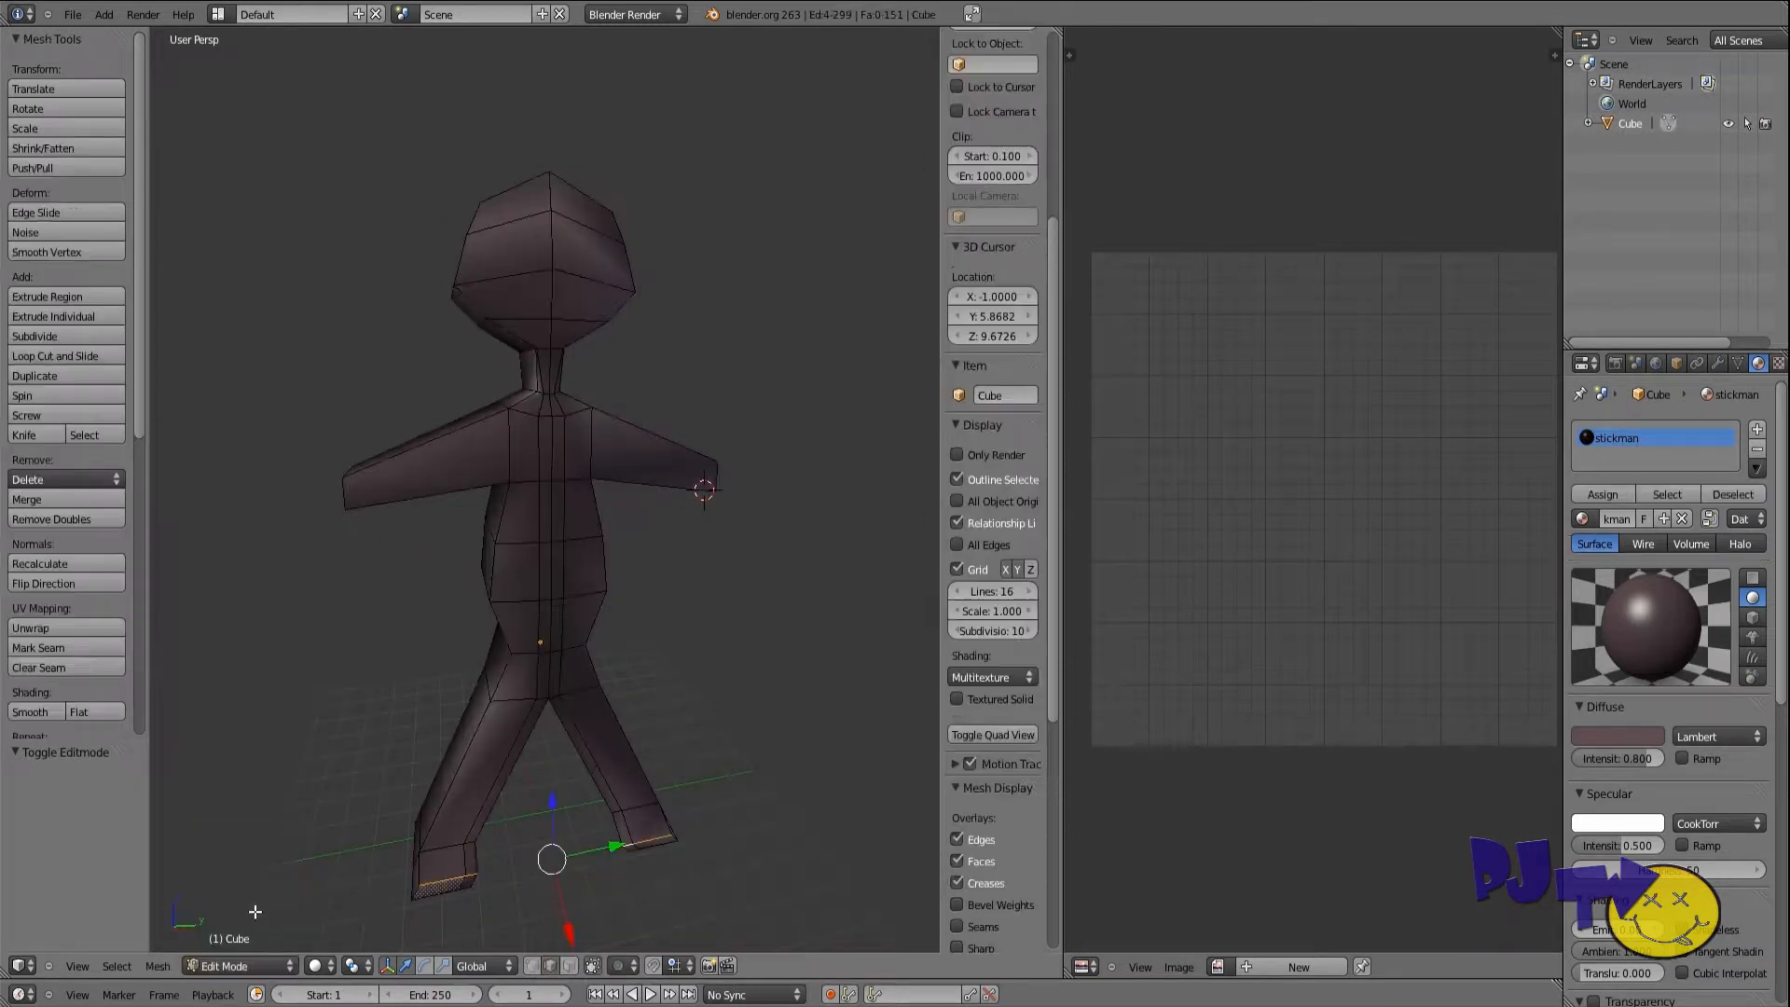
pyautogui.moveTo(482, 677); pyautogui.dragTo(419, 671, button='middle')
pyautogui.press('a')
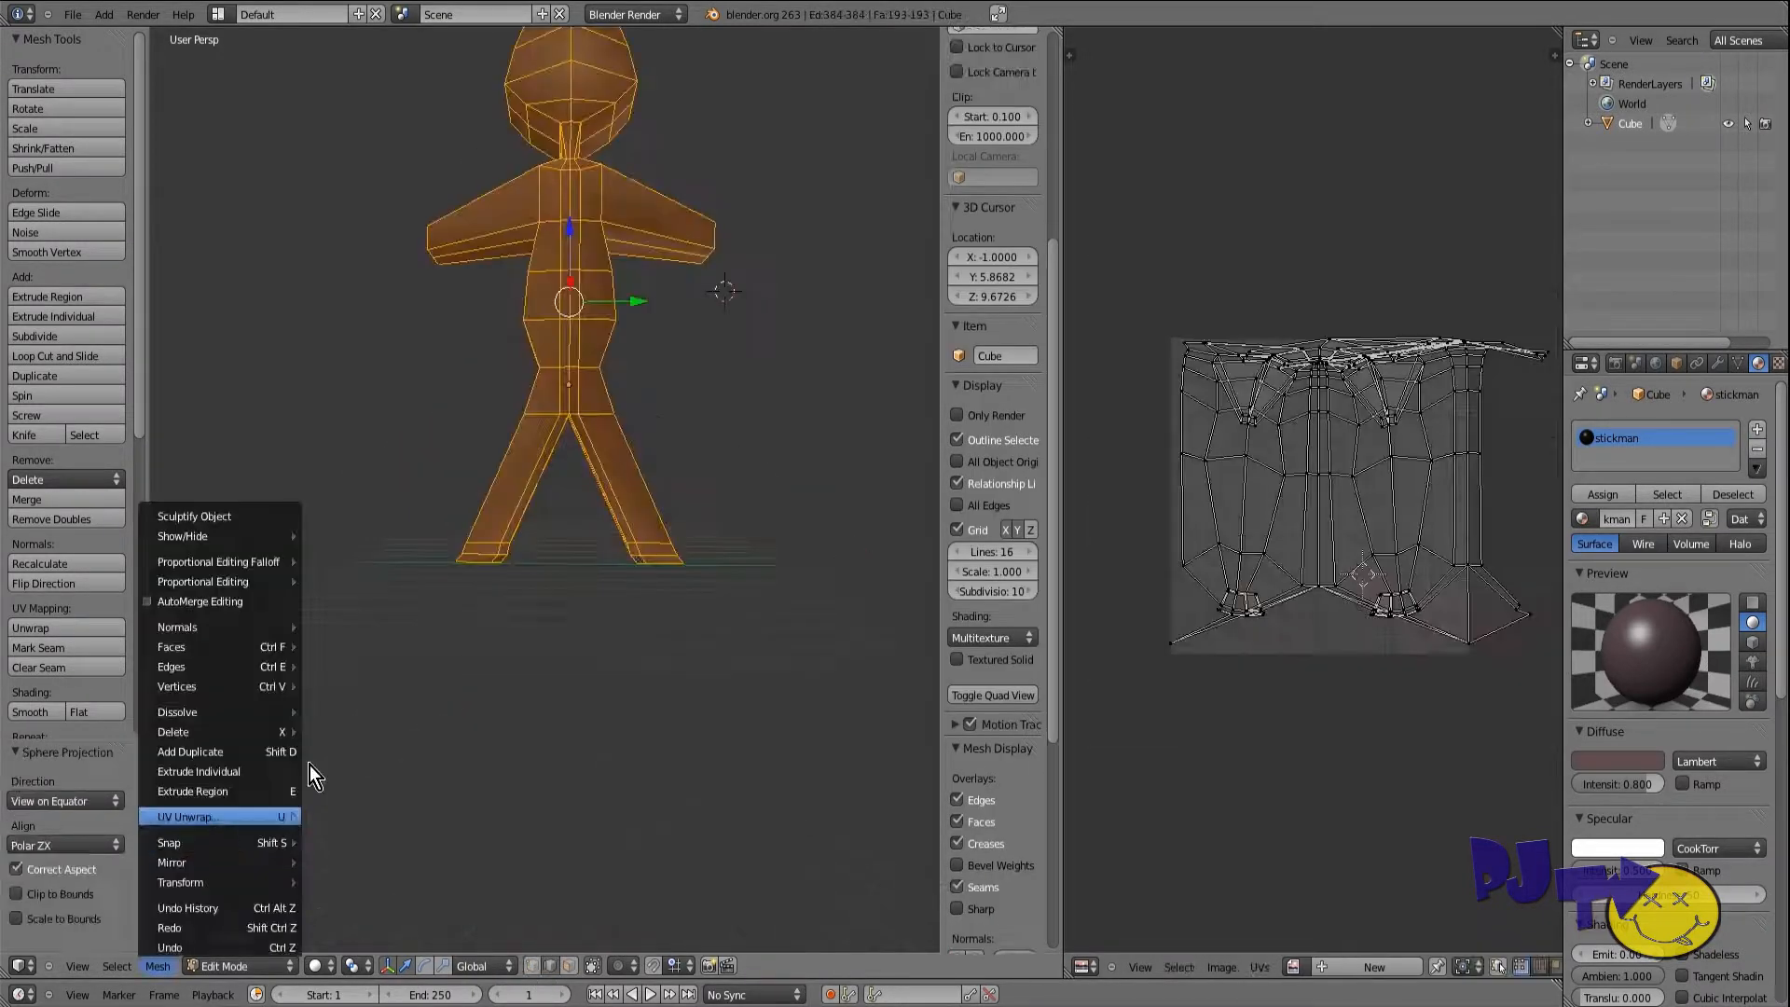
pyautogui.moveTo(310, 764)
pyautogui.click(383, 643)
pyautogui.click(365, 741)
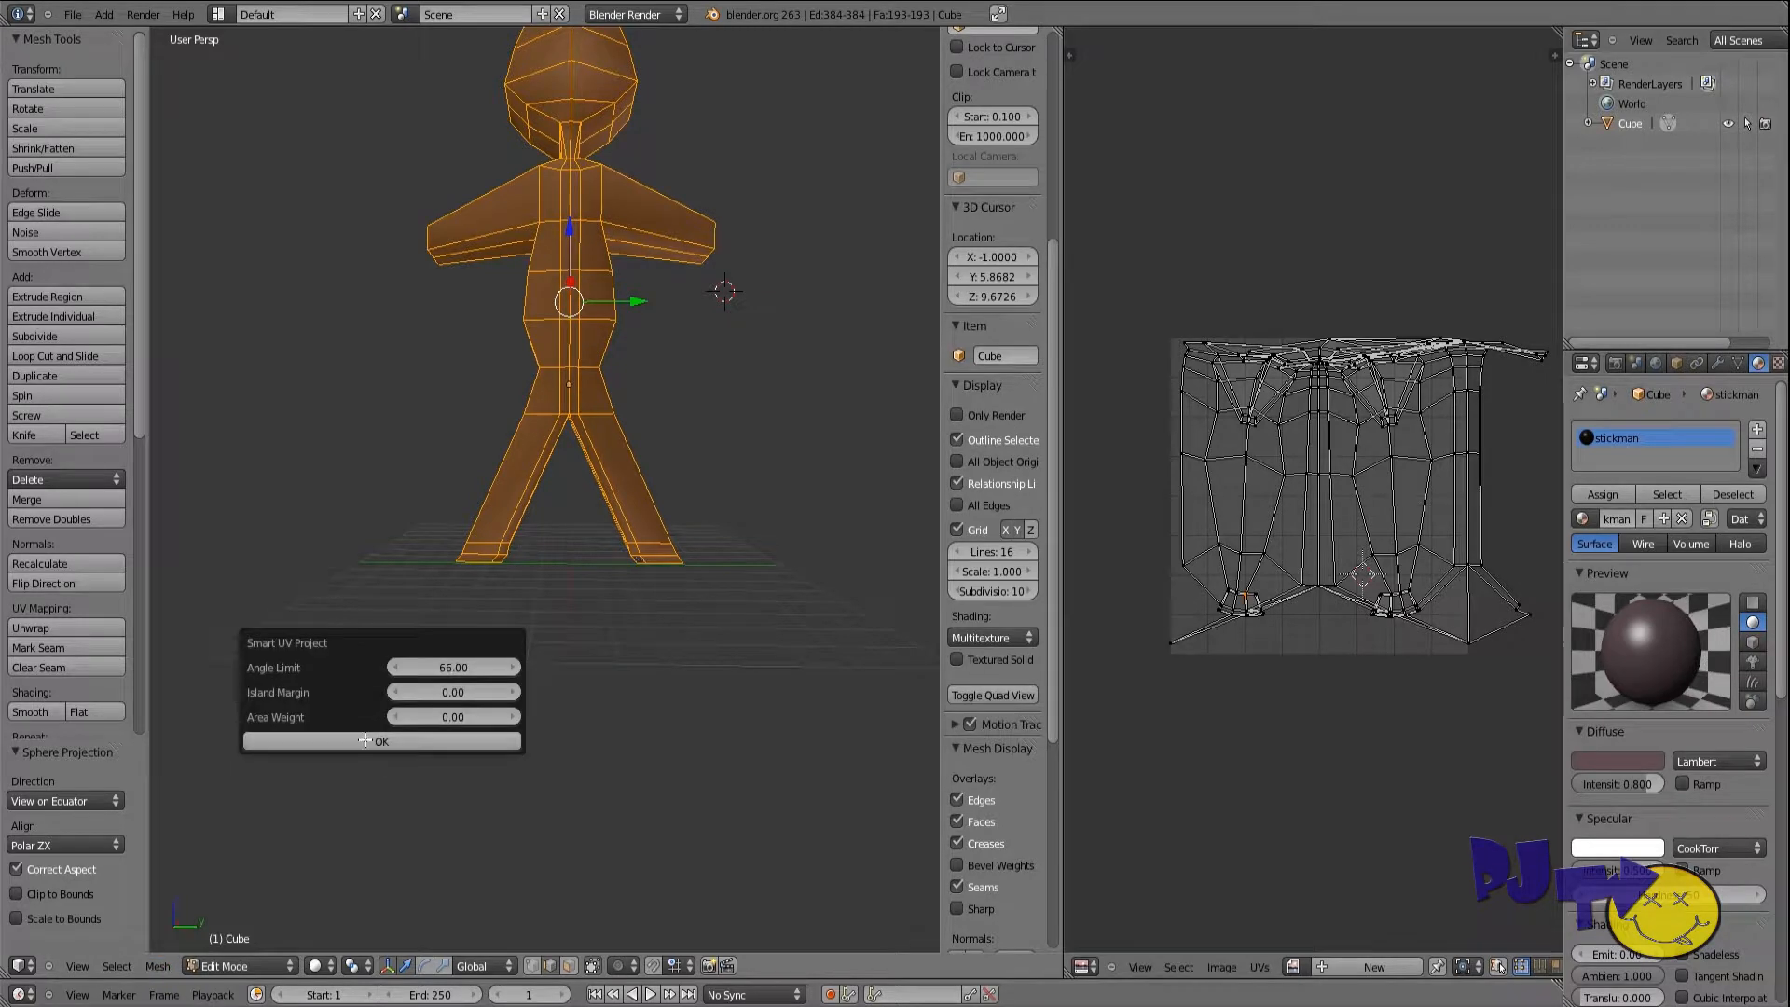
pyautogui.scroll(4, 1334, 657)
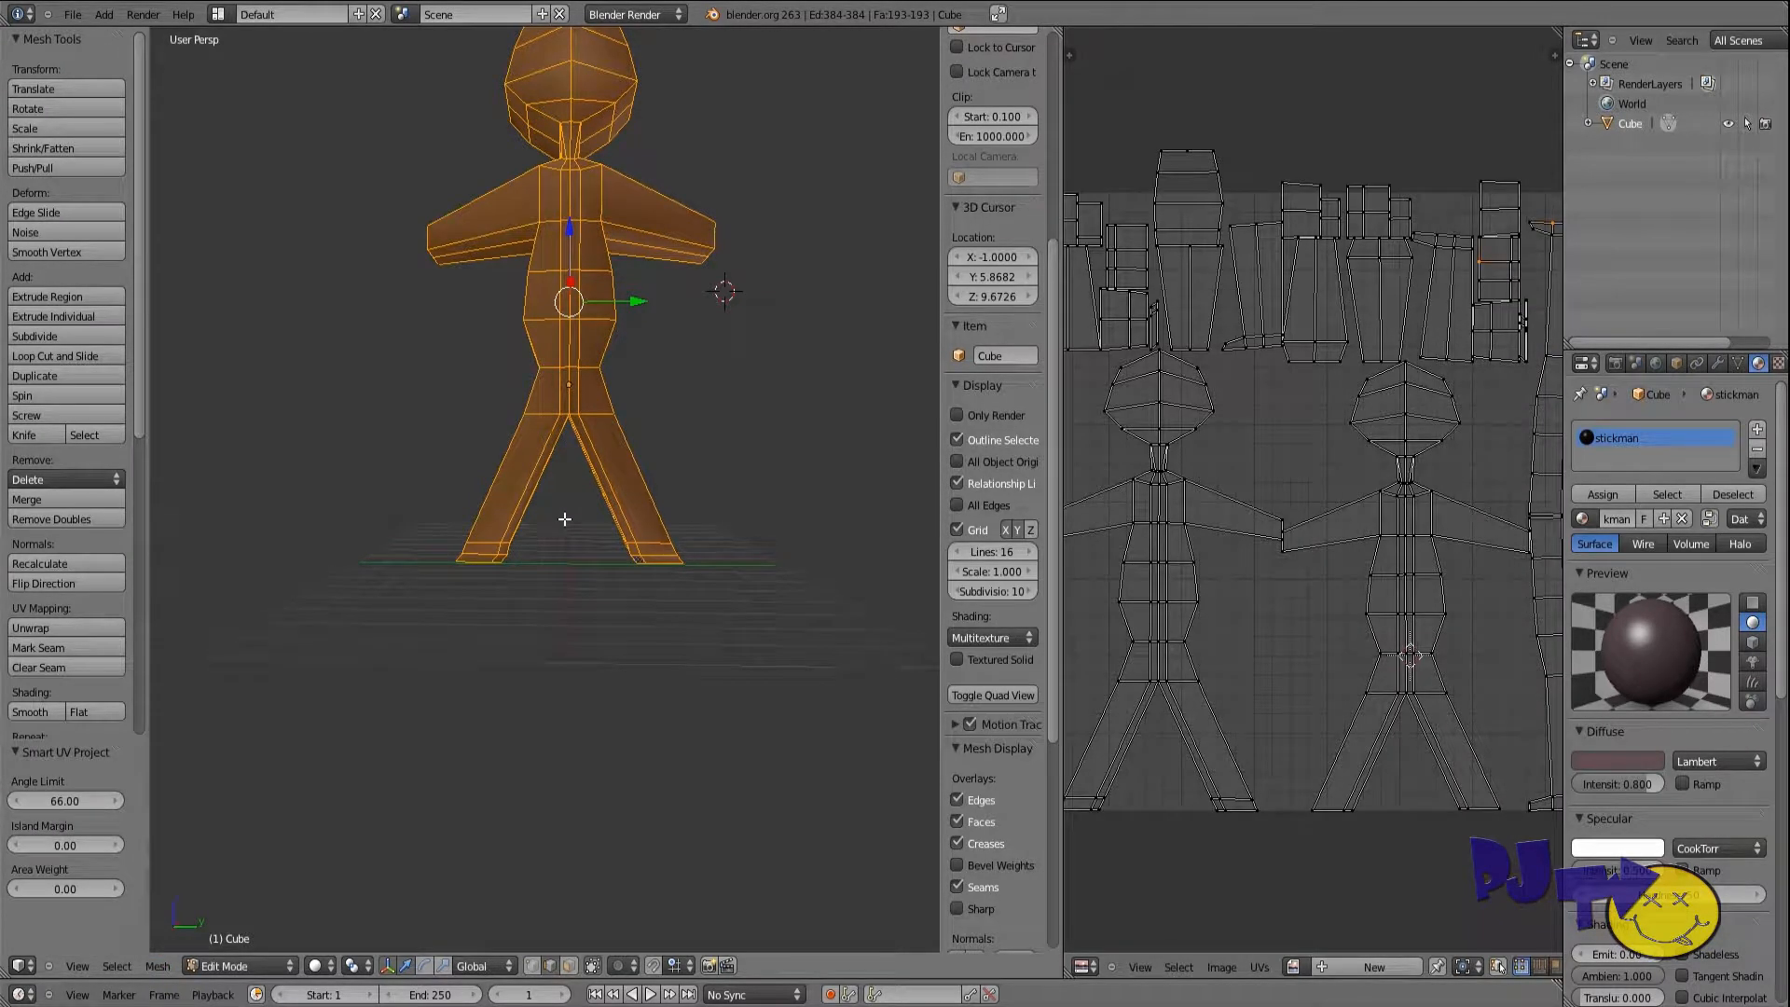
pyautogui.keyDown('shift'); pyautogui.moveTo(563, 518); pyautogui.dragTo(531, 636, button='middle'); pyautogui.keyUp('shift')
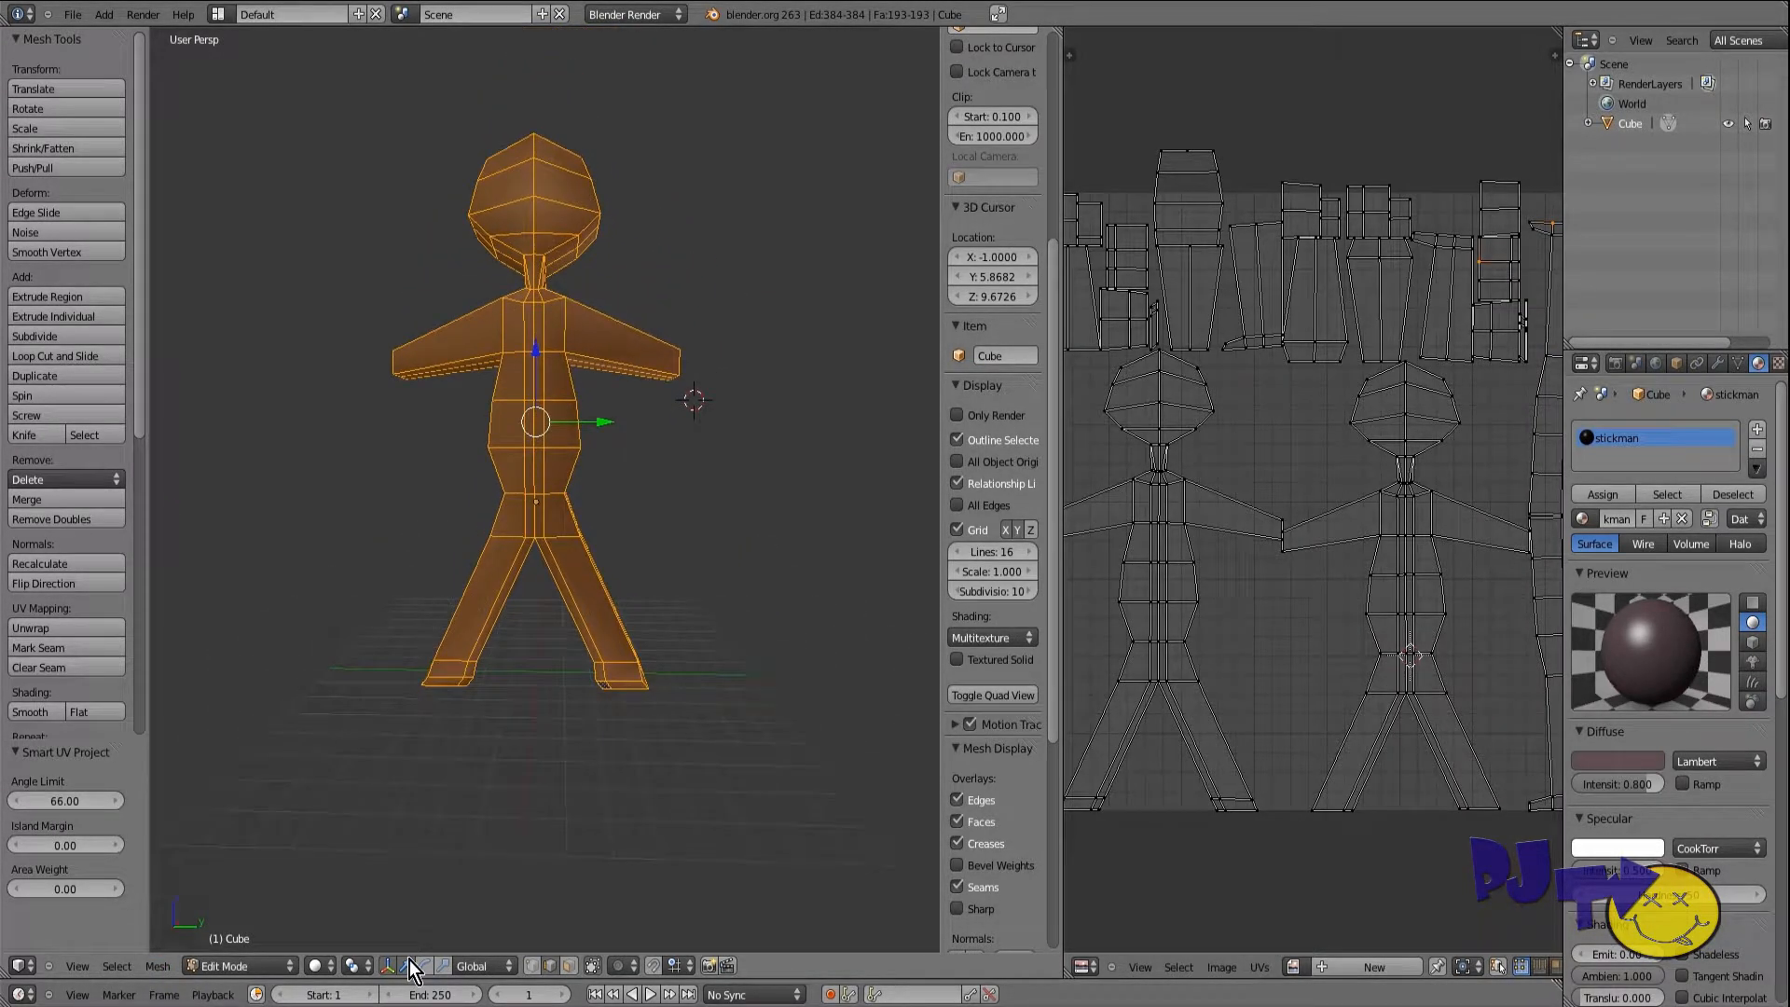
# Step: Clear the selection and, in face select mode, start selecting the front faces of the arms, shoulders, neck and head
pyautogui.hotkey('ctrl', 'z')
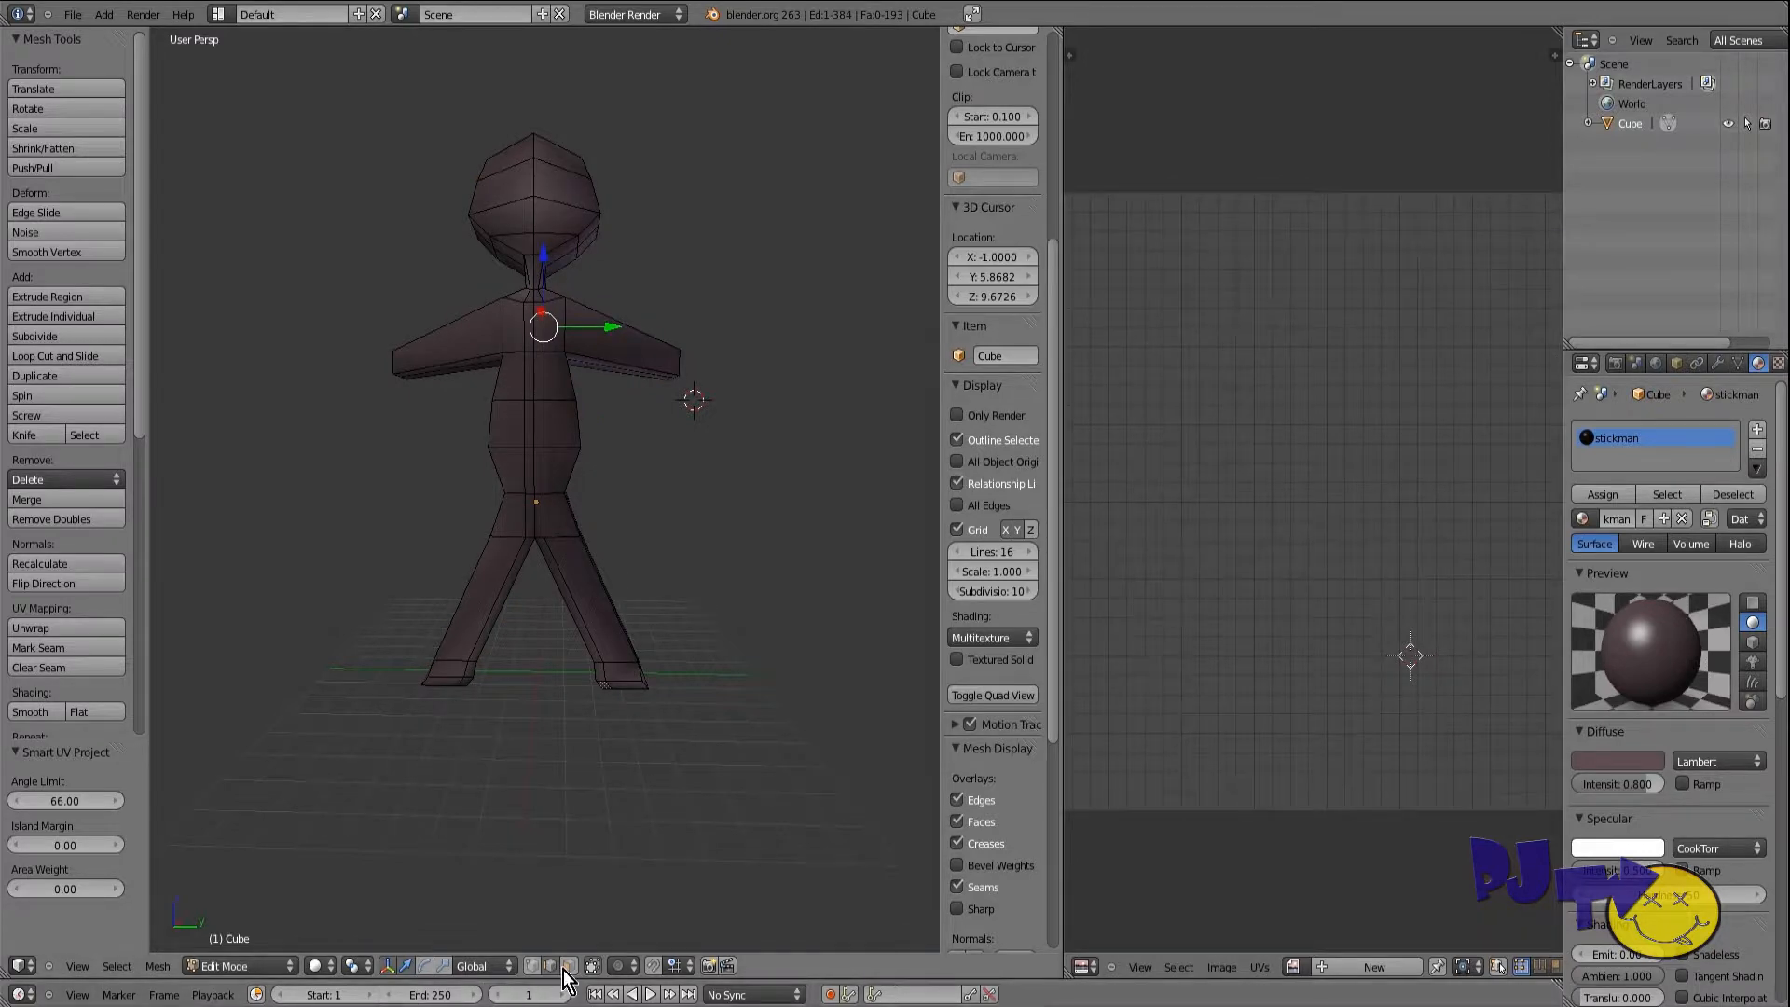
pyautogui.click(568, 965)
pyautogui.rightClick(550, 471)
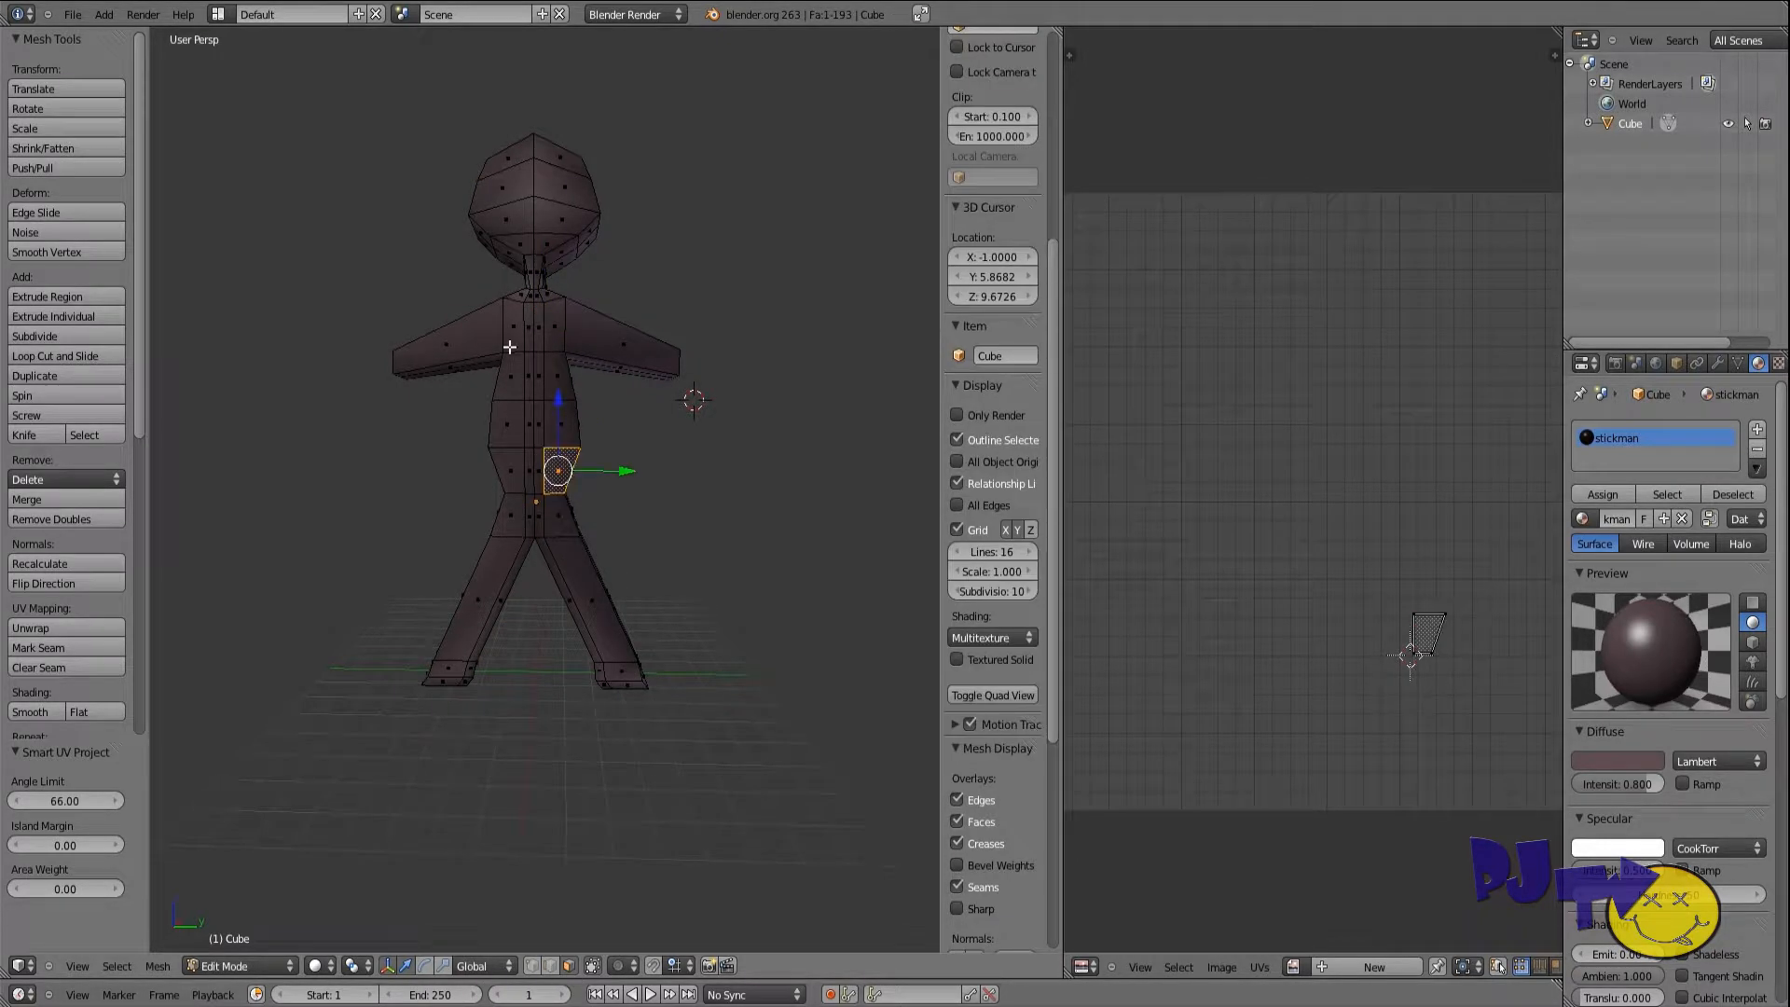
pyautogui.keyDown('shift'); pyautogui.rightClick(508, 426); pyautogui.keyUp('shift')
pyautogui.press('b')
pyautogui.moveTo(505, 313); pyautogui.dragTo(532, 266)
pyautogui.press('b')
pyautogui.press('b')
pyautogui.press('b')
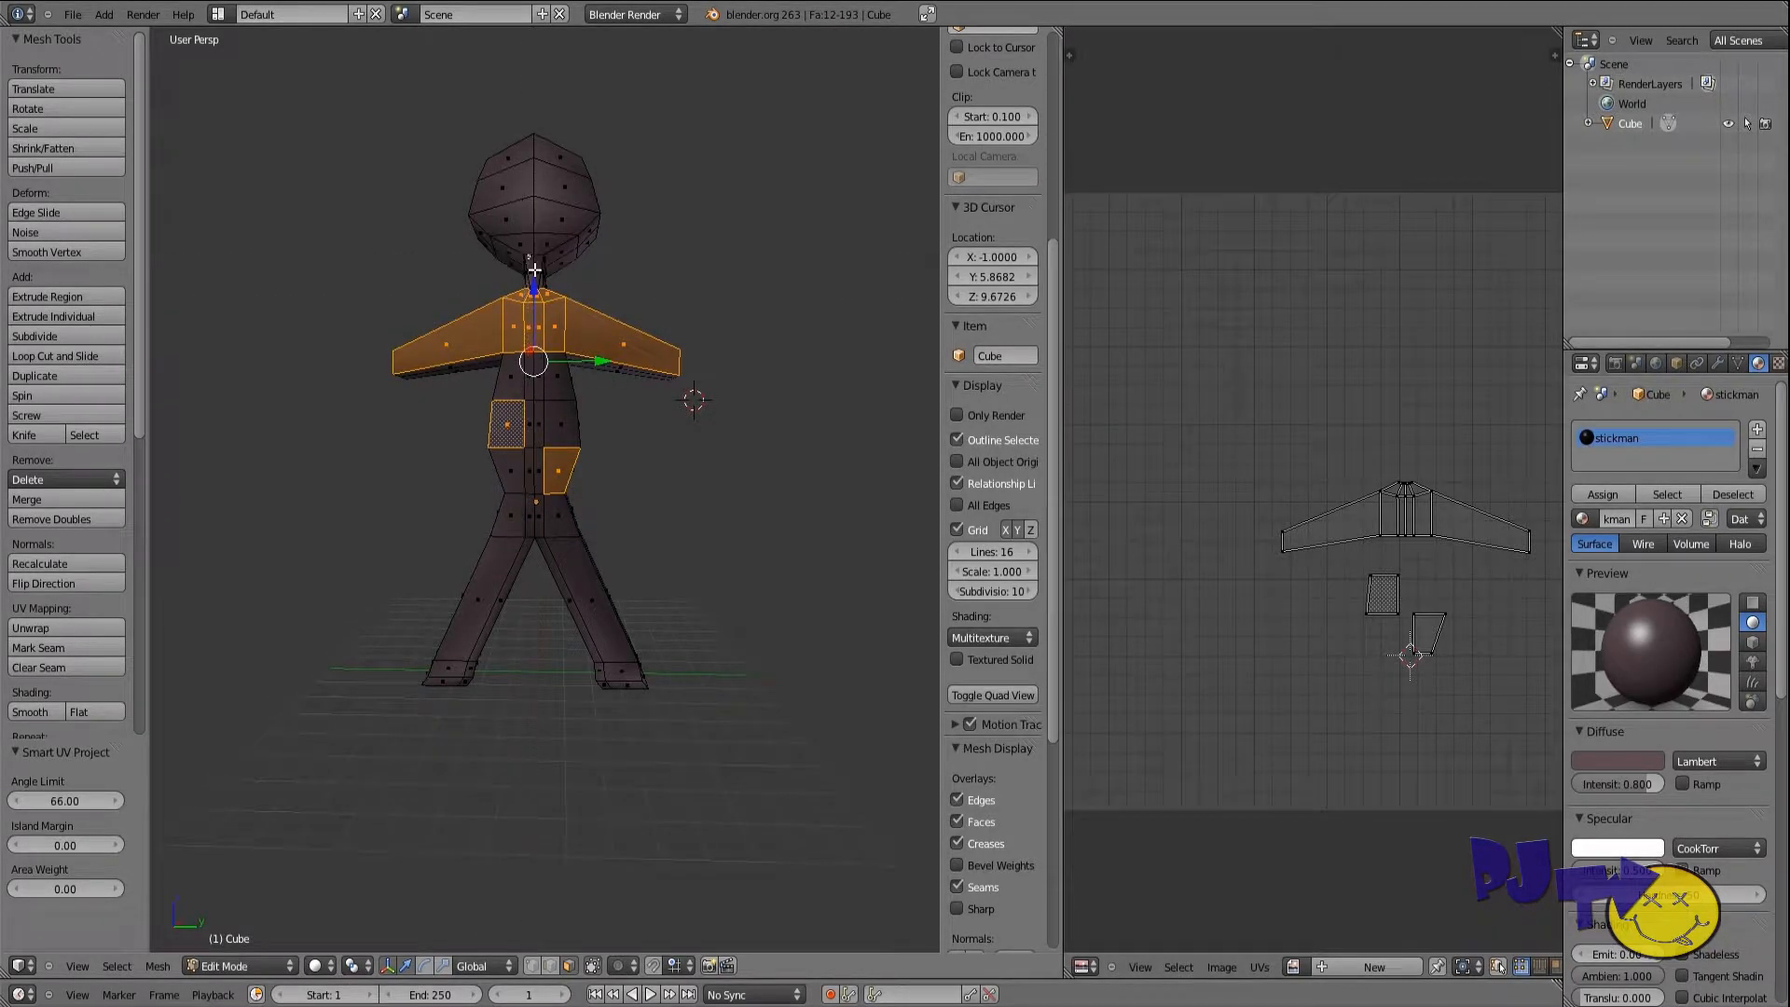
pyautogui.press('b')
pyautogui.moveTo(508, 161); pyautogui.dragTo(543, 230)
pyautogui.moveTo(544, 230); pyautogui.dragTo(495, 296, button='middle')
pyautogui.press('b')
pyautogui.moveTo(532, 199); pyautogui.dragTo(559, 229)
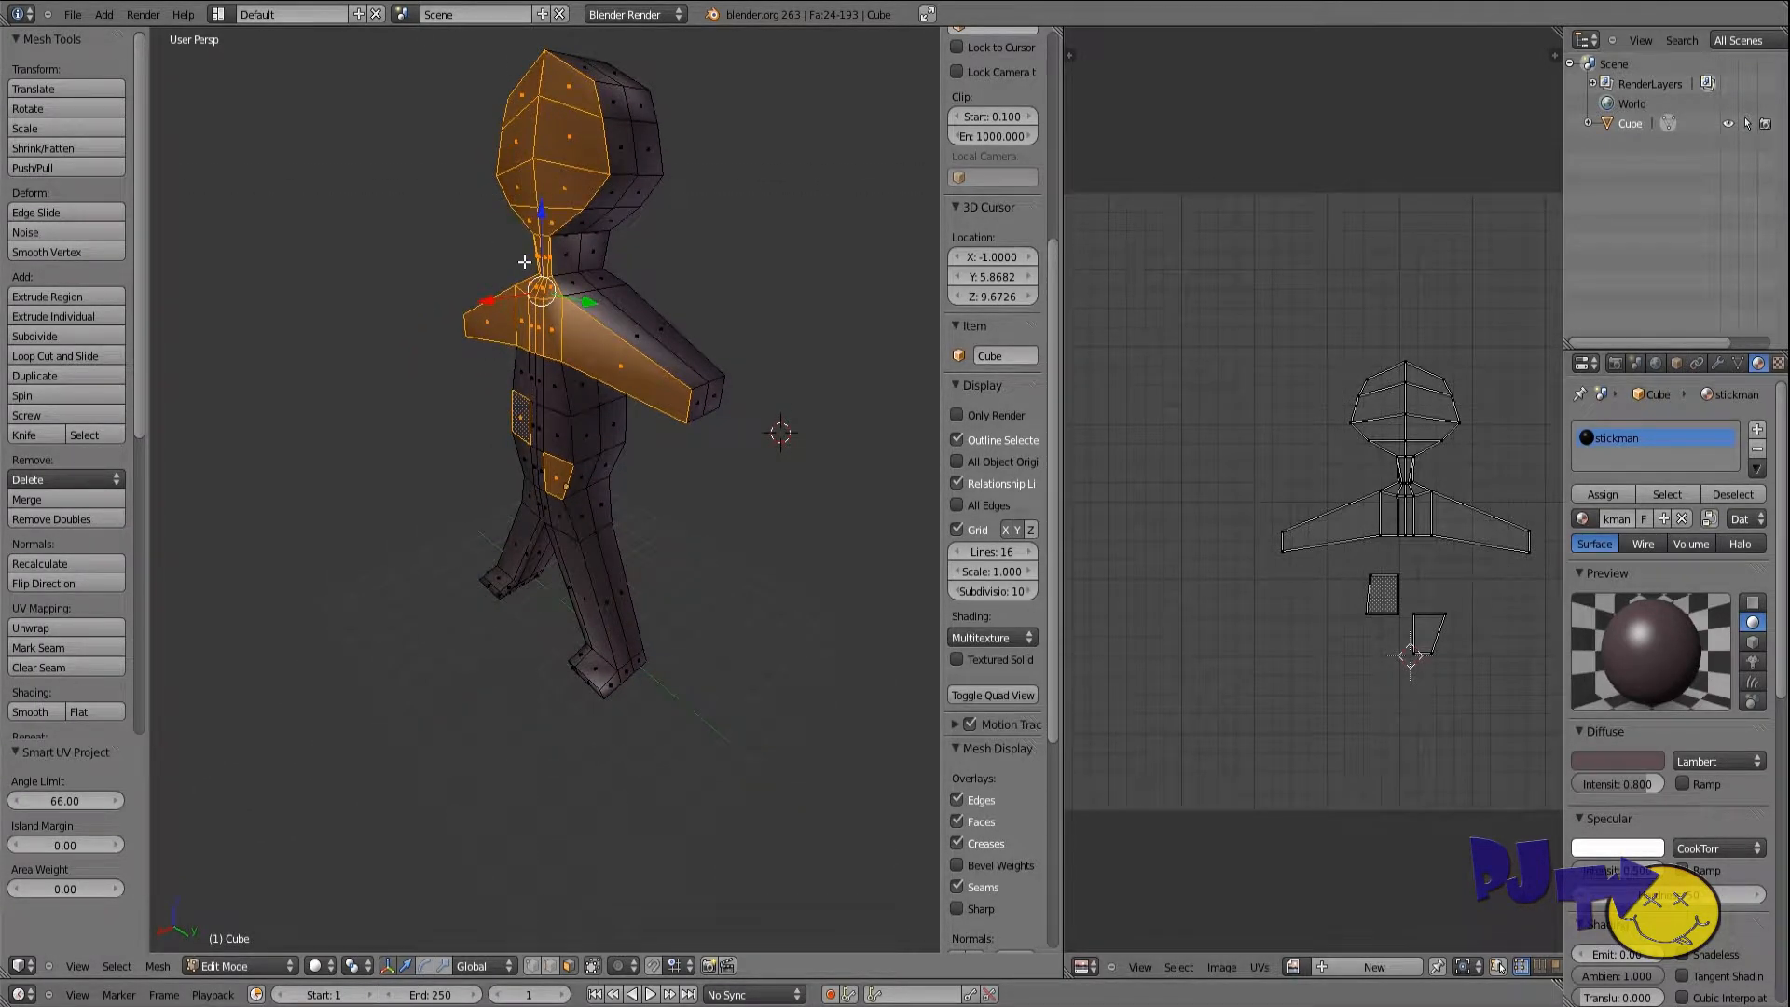
# Step: Add the remaining front faces of the torso, legs and feet to the selection
pyautogui.moveTo(528, 260); pyautogui.dragTo(512, 363, button='middle')
pyautogui.press('b')
pyautogui.moveTo(512, 362); pyautogui.dragTo(511, 572)
pyautogui.press('b')
pyautogui.press('b')
pyautogui.press('b')
pyautogui.moveTo(601, 657); pyautogui.dragTo(623, 676)
pyautogui.moveTo(611, 653); pyautogui.dragTo(523, 703, button='middle')
pyautogui.scroll(2, 521, 705)
pyautogui.press('b')
pyautogui.moveTo(410, 715); pyautogui.dragTo(447, 734)
pyautogui.moveTo(447, 733); pyautogui.dragTo(361, 771, button='middle')
pyautogui.press('b')
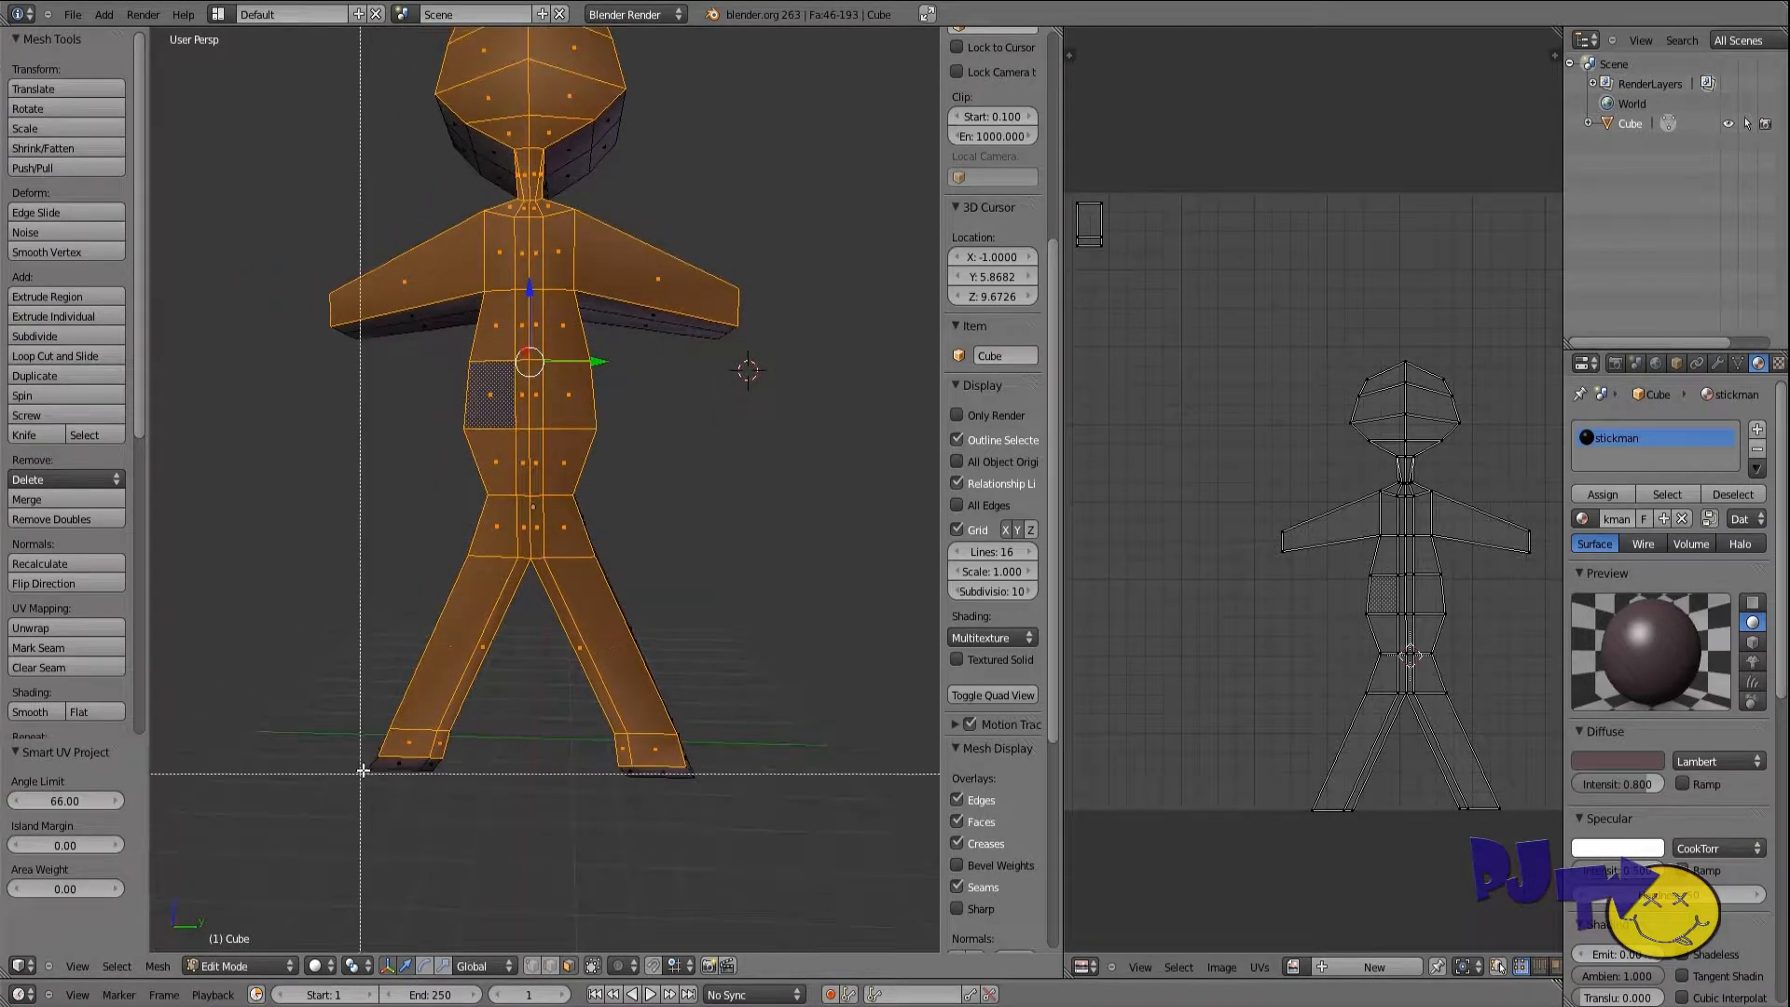
pyautogui.moveTo(399, 752); pyautogui.dragTo(441, 773)
pyautogui.press('b')
pyautogui.moveTo(630, 765); pyautogui.dragTo(671, 774)
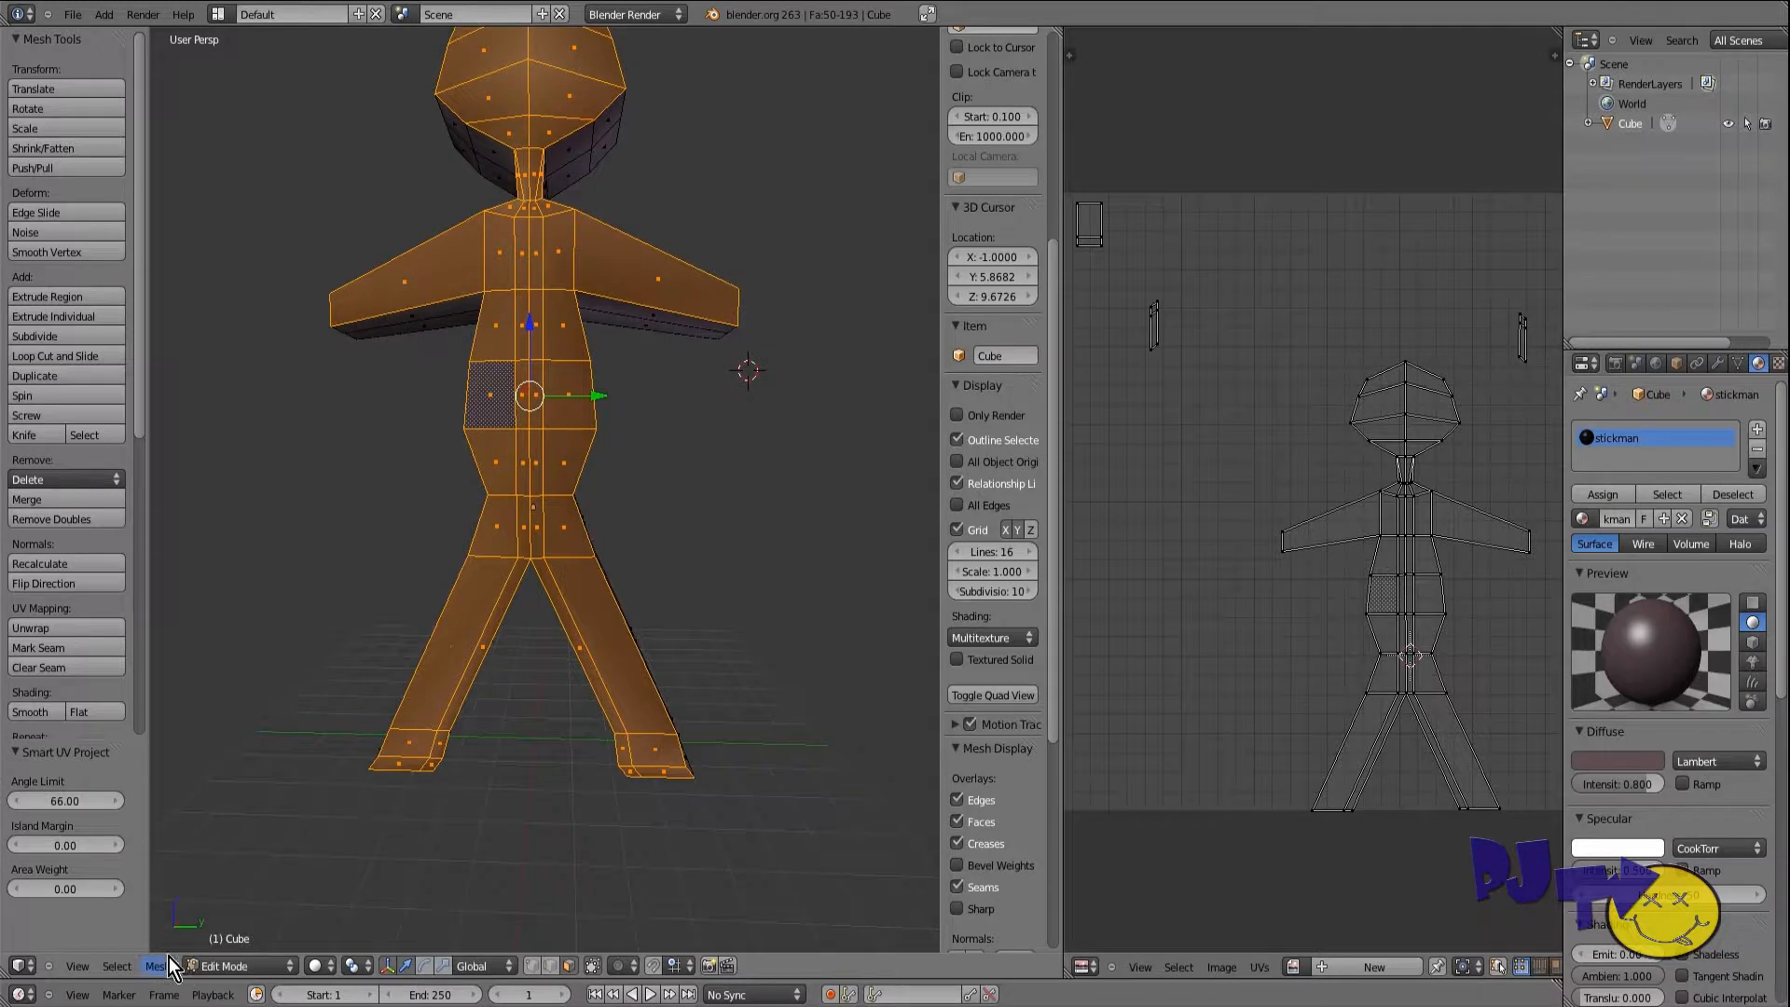
# Step: Unwrap the selected front faces with the standard Unwrap method
pyautogui.click(157, 966)
pyautogui.moveTo(214, 820)
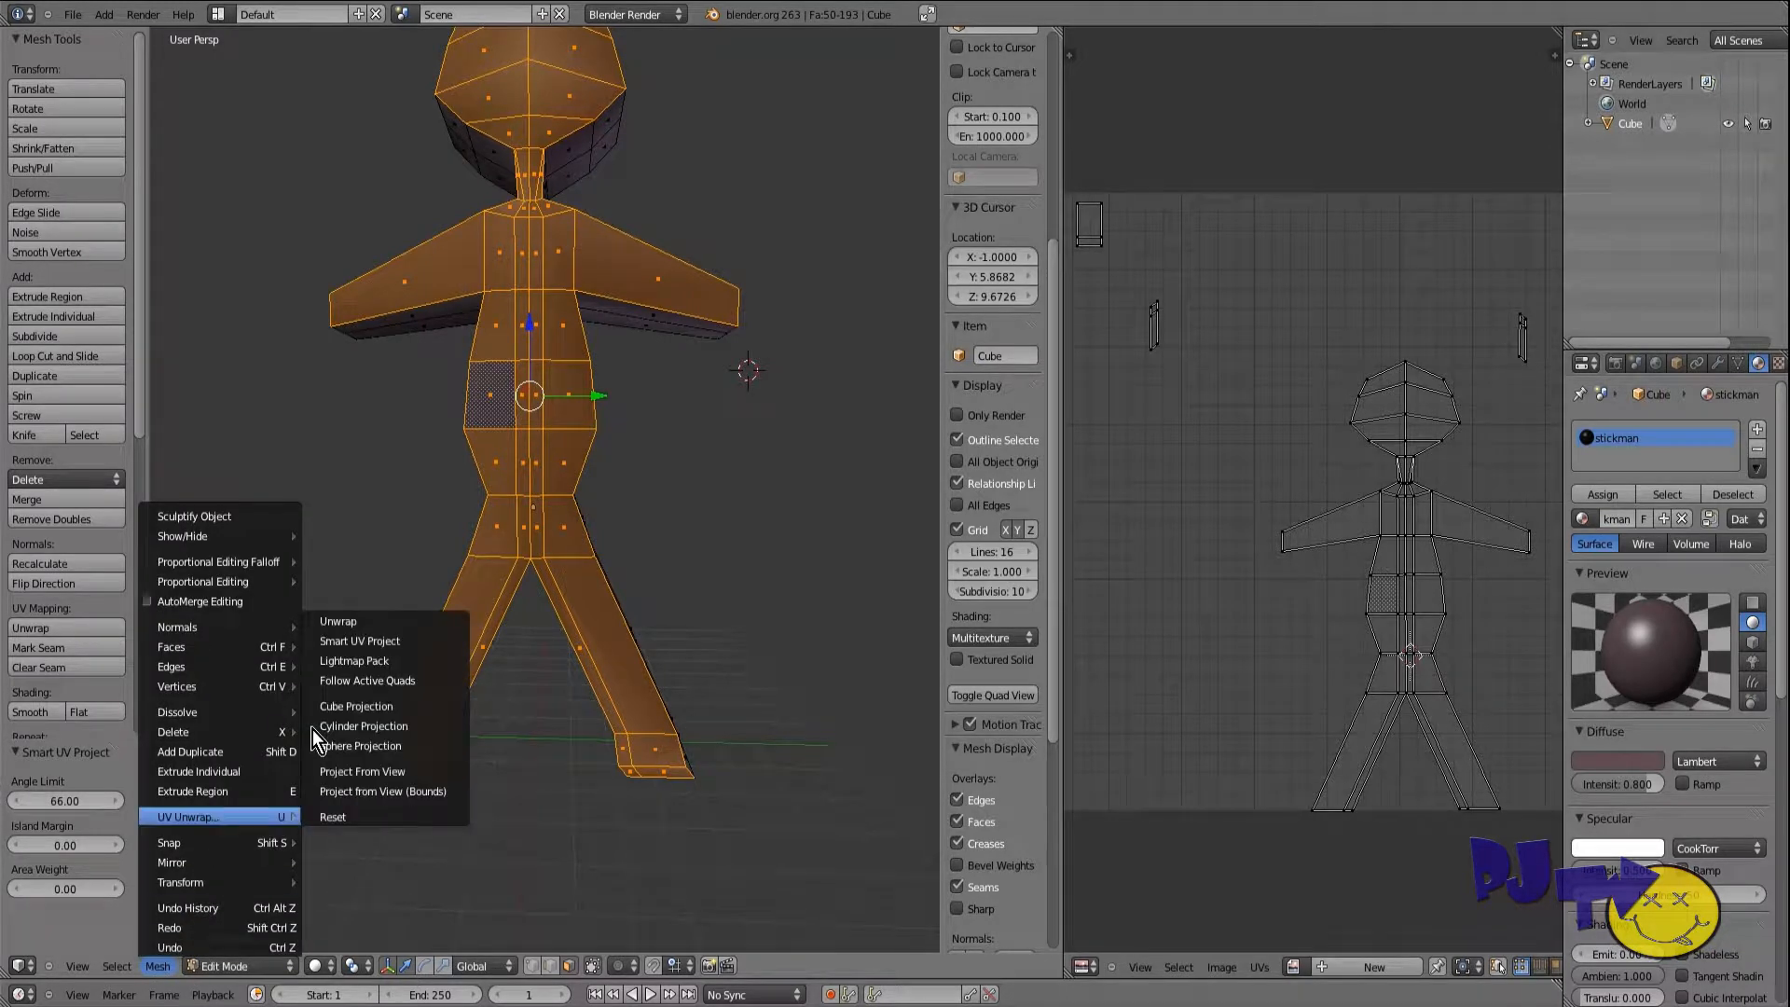
pyautogui.click(354, 619)
pyautogui.scroll(-3, 1246, 630)
pyautogui.scroll(2, 1245, 630)
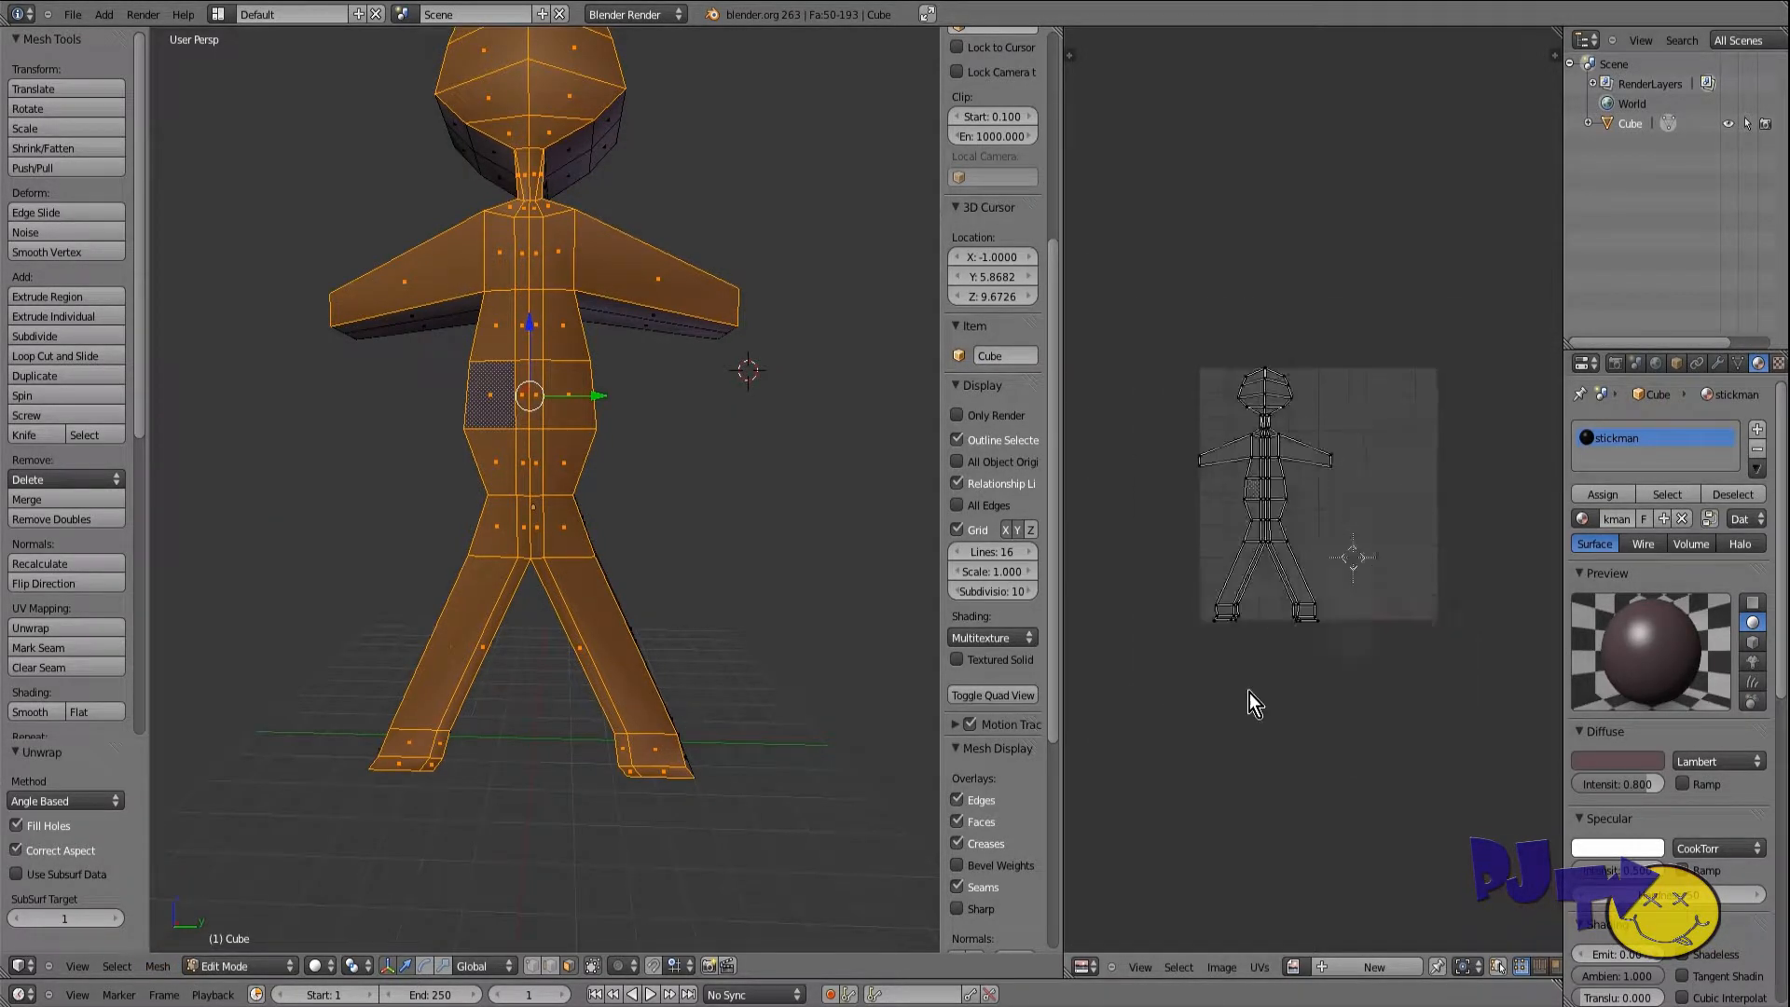
# Step: Move the front UV island above the UV grid by about -0.542 in X and 1.660 in Y, and hide the front faces
pyautogui.scroll(-3, 1249, 692)
pyautogui.press('a')
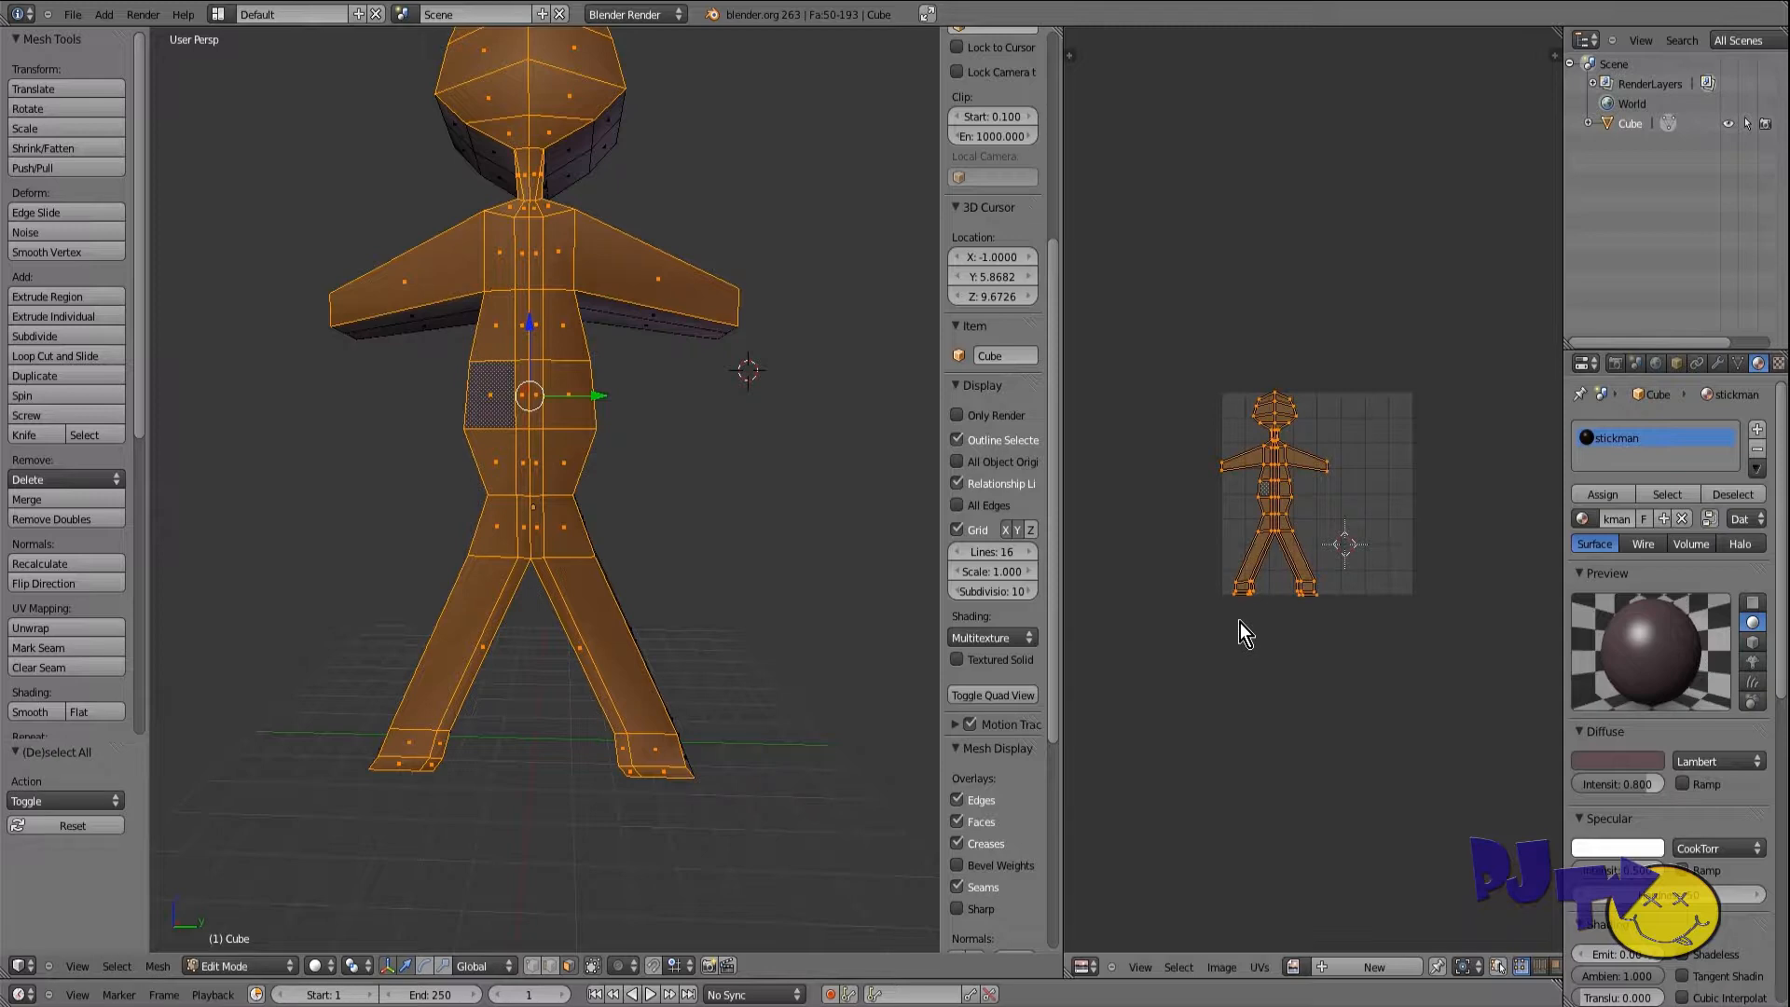
pyautogui.press('g')
pyautogui.click(1145, 356)
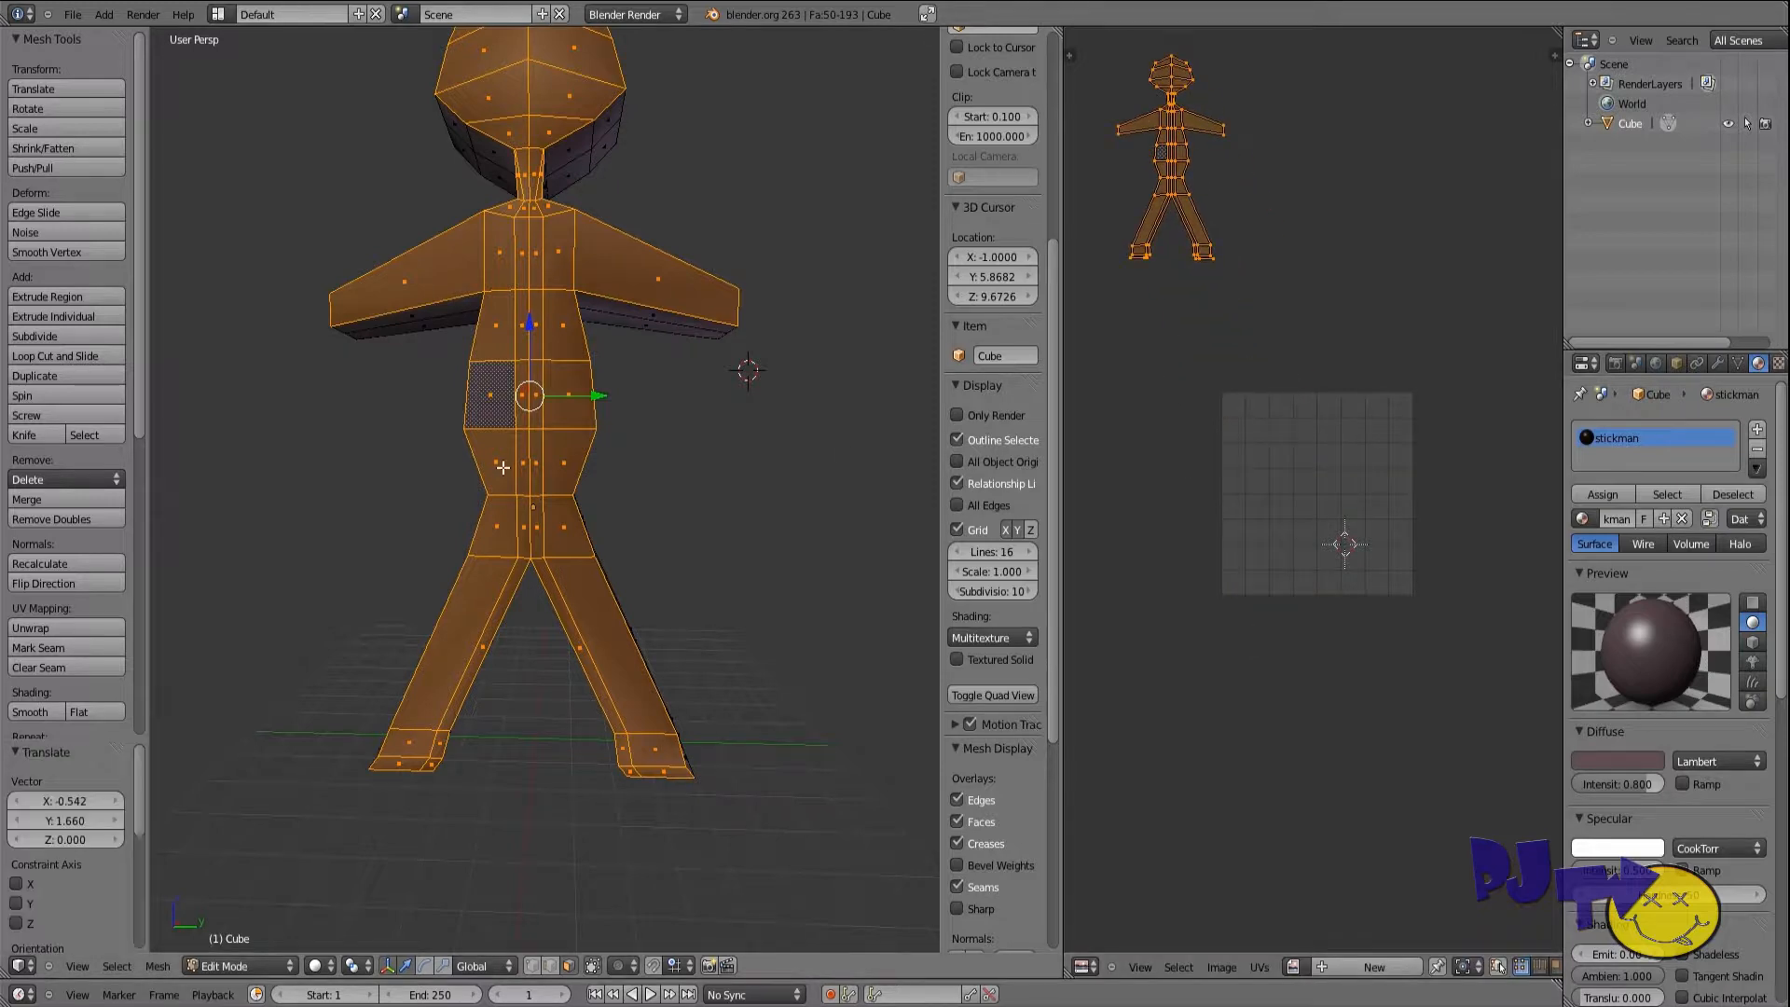
pyautogui.press('h')
# Step: Select the back faces of the head, neck, arms and torso
pyautogui.moveTo(444, 470); pyautogui.dragTo(545, 345, button='middle')
pyautogui.rightClick(518, 199)
pyautogui.press('b')
pyautogui.moveTo(500, 193); pyautogui.dragTo(555, 719)
pyautogui.press('b')
pyautogui.press('b')
pyautogui.press('b')
pyautogui.press('b')
pyautogui.press('b')
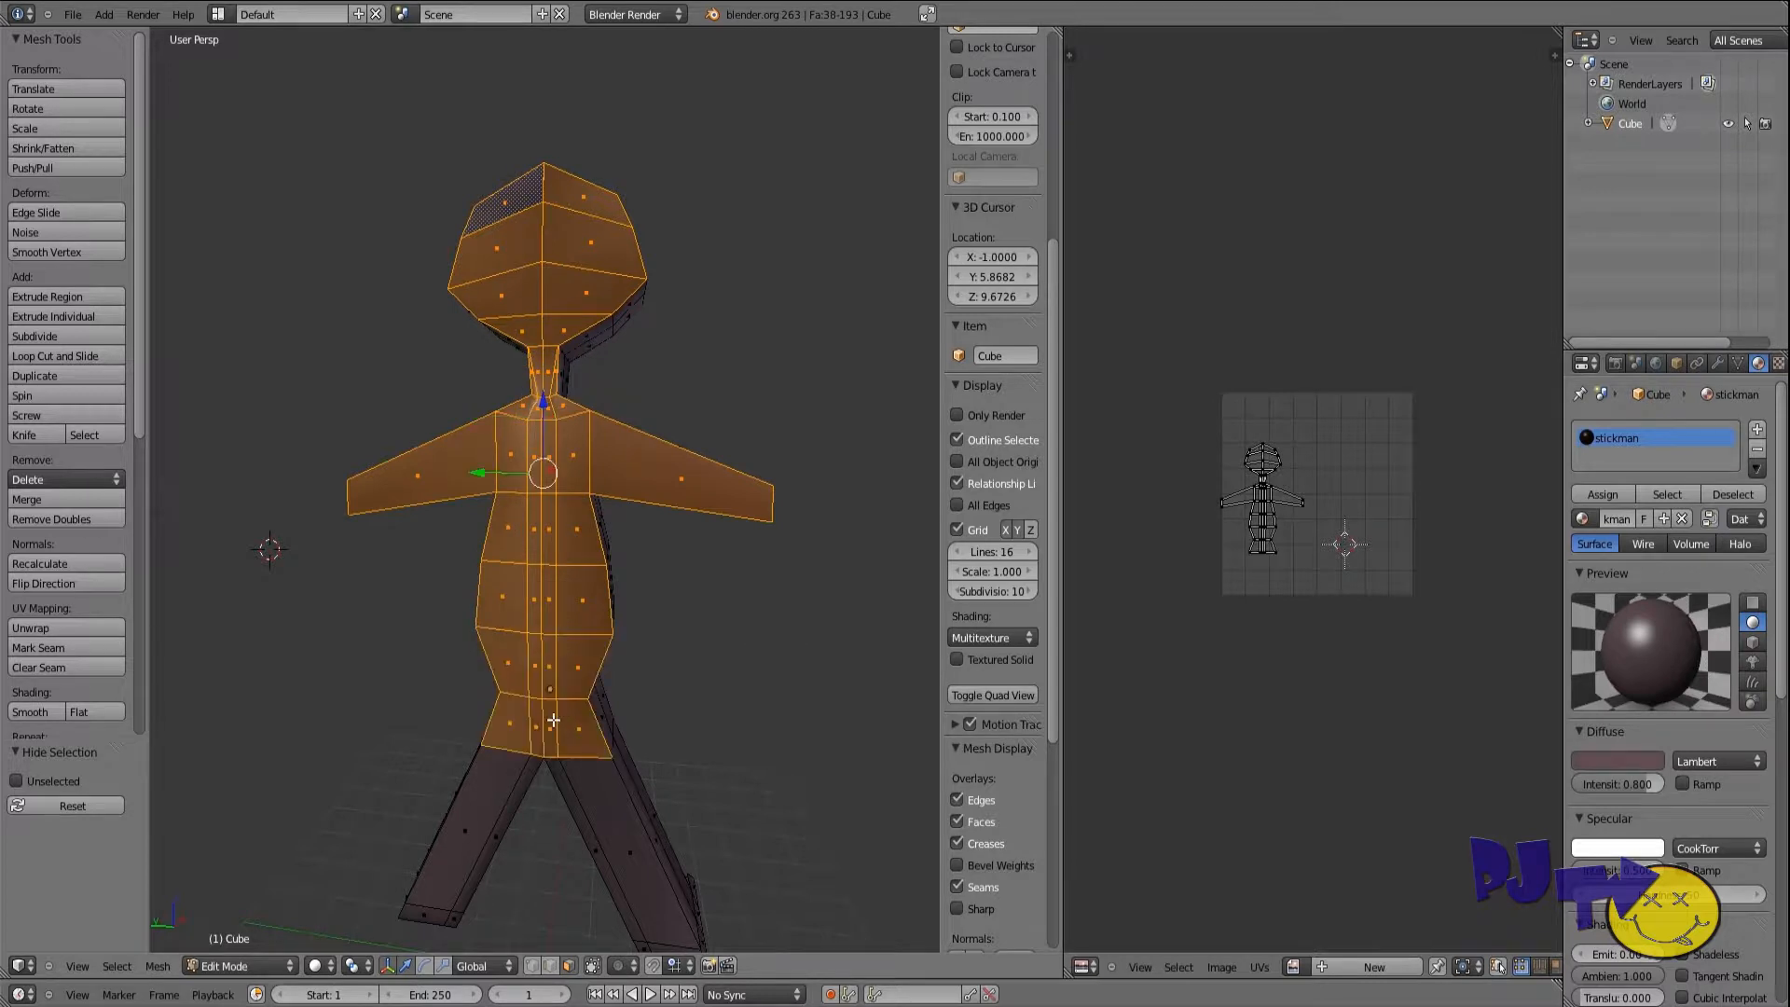
# Step: Add the back faces of both legs and feet to the selection
pyautogui.scroll(-2, 554, 719)
pyautogui.moveTo(569, 669); pyautogui.dragTo(637, 818)
pyautogui.press('b')
pyautogui.moveTo(454, 797); pyautogui.dragTo(483, 812)
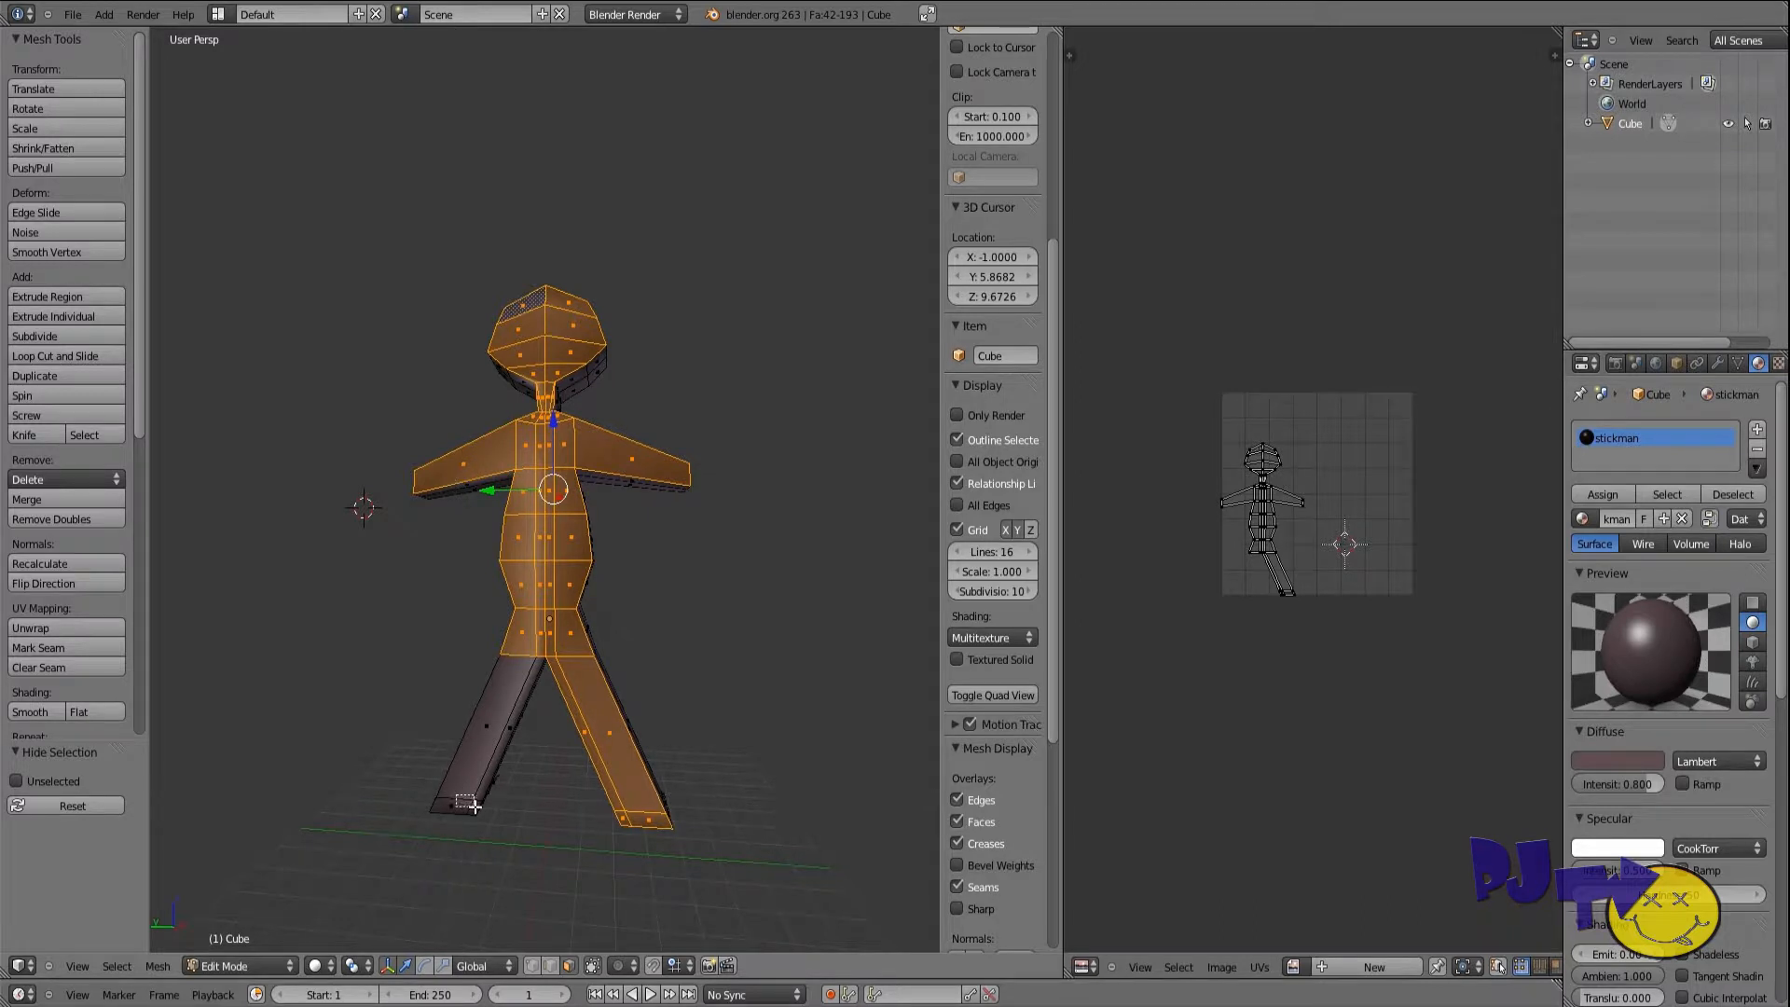
# Step: Unwrap the selected back faces with the standard Unwrap method
pyautogui.click(168, 960)
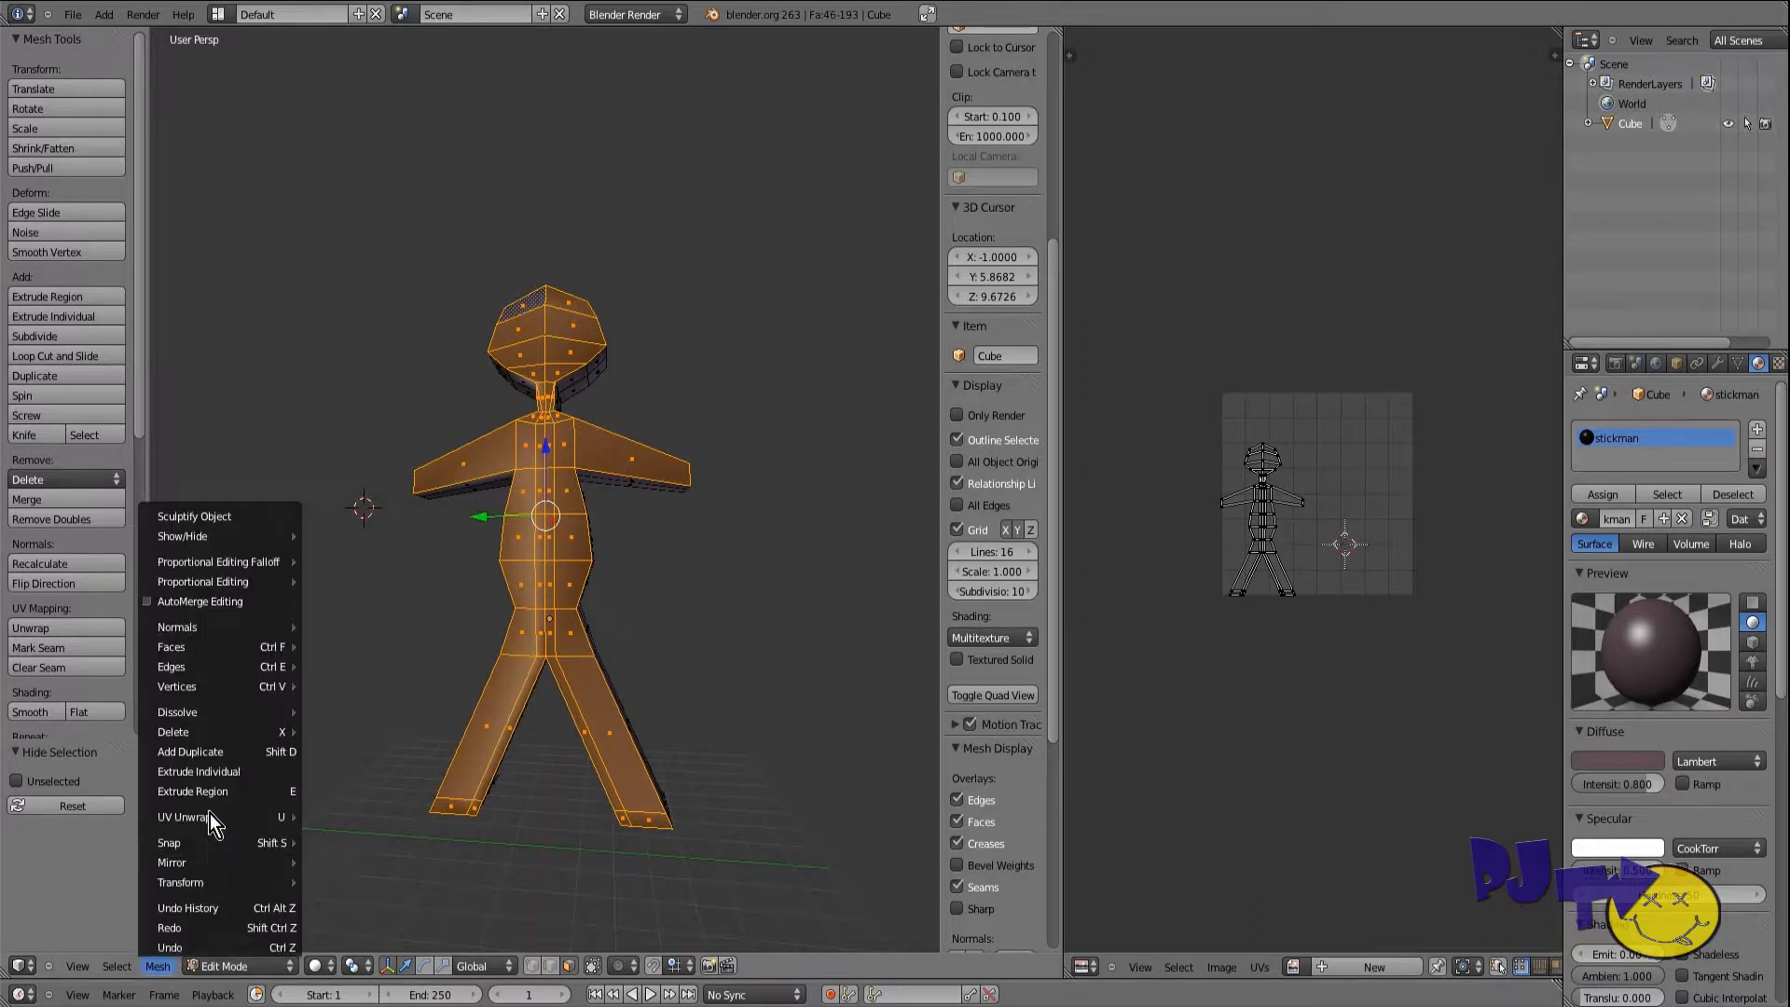
pyautogui.moveTo(209, 813)
pyautogui.click(354, 620)
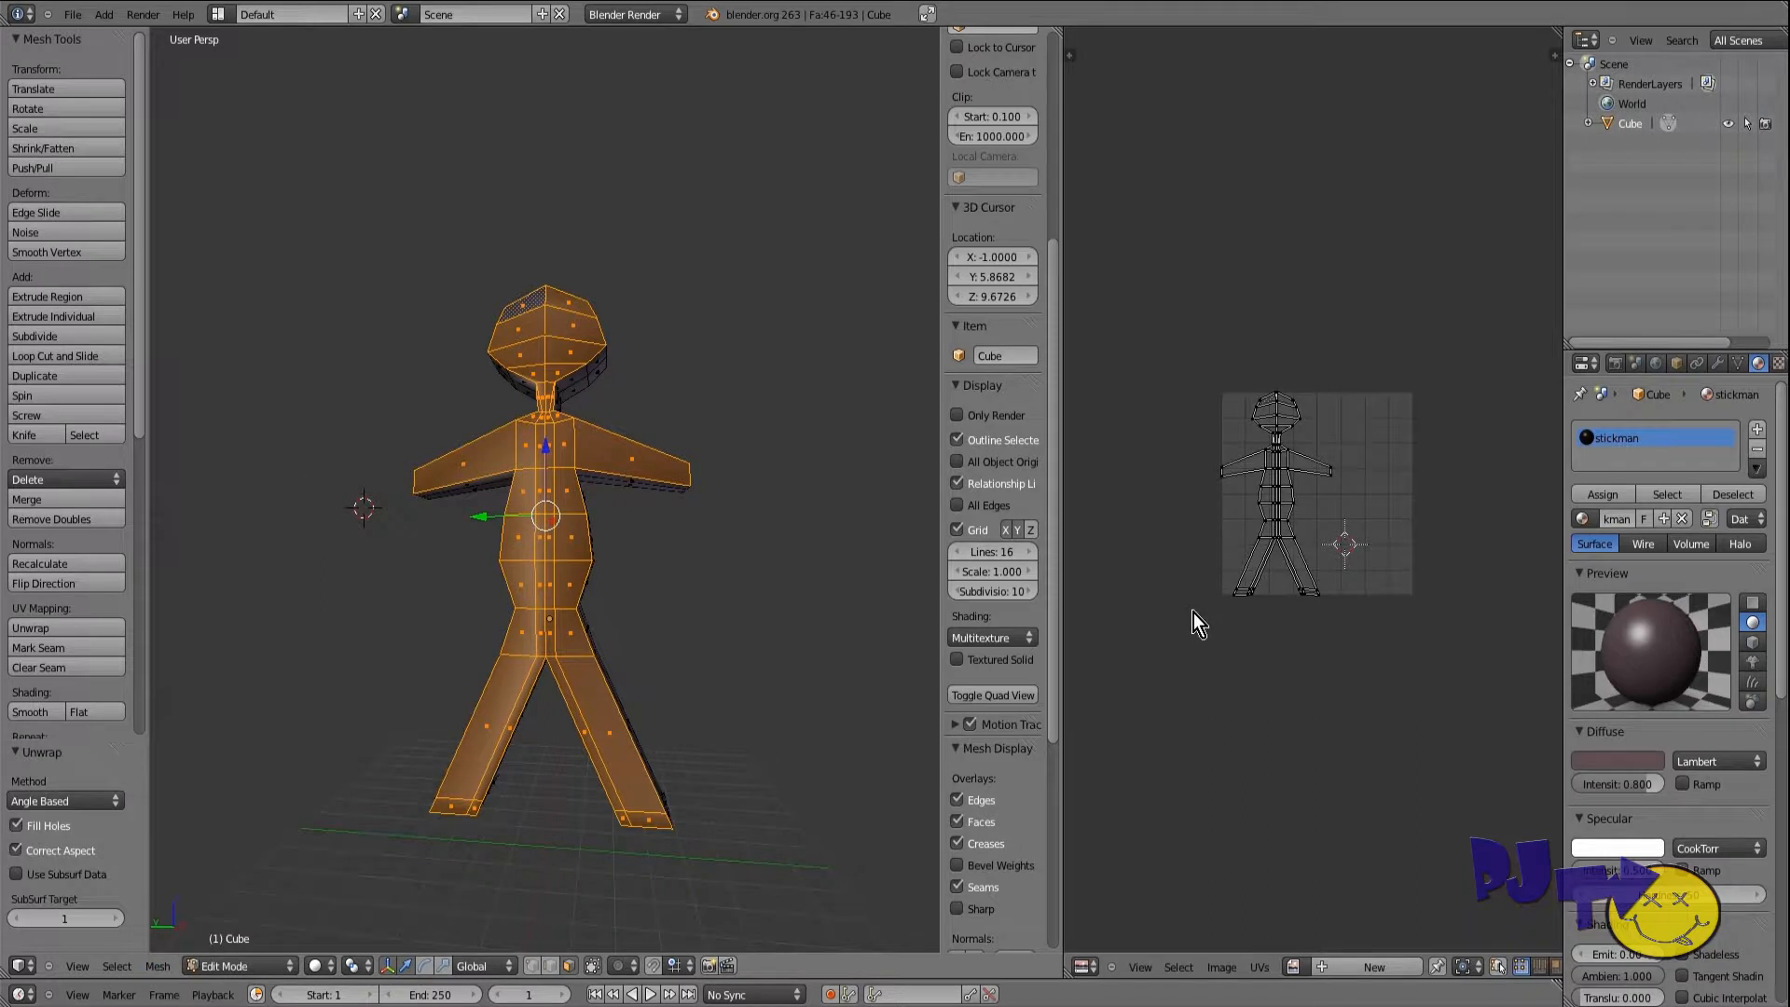
# Step: Move all UVs of the back island below and left of the UV grid, and hide the back faces
pyautogui.press('a')
pyautogui.press('a')
pyautogui.press('a')
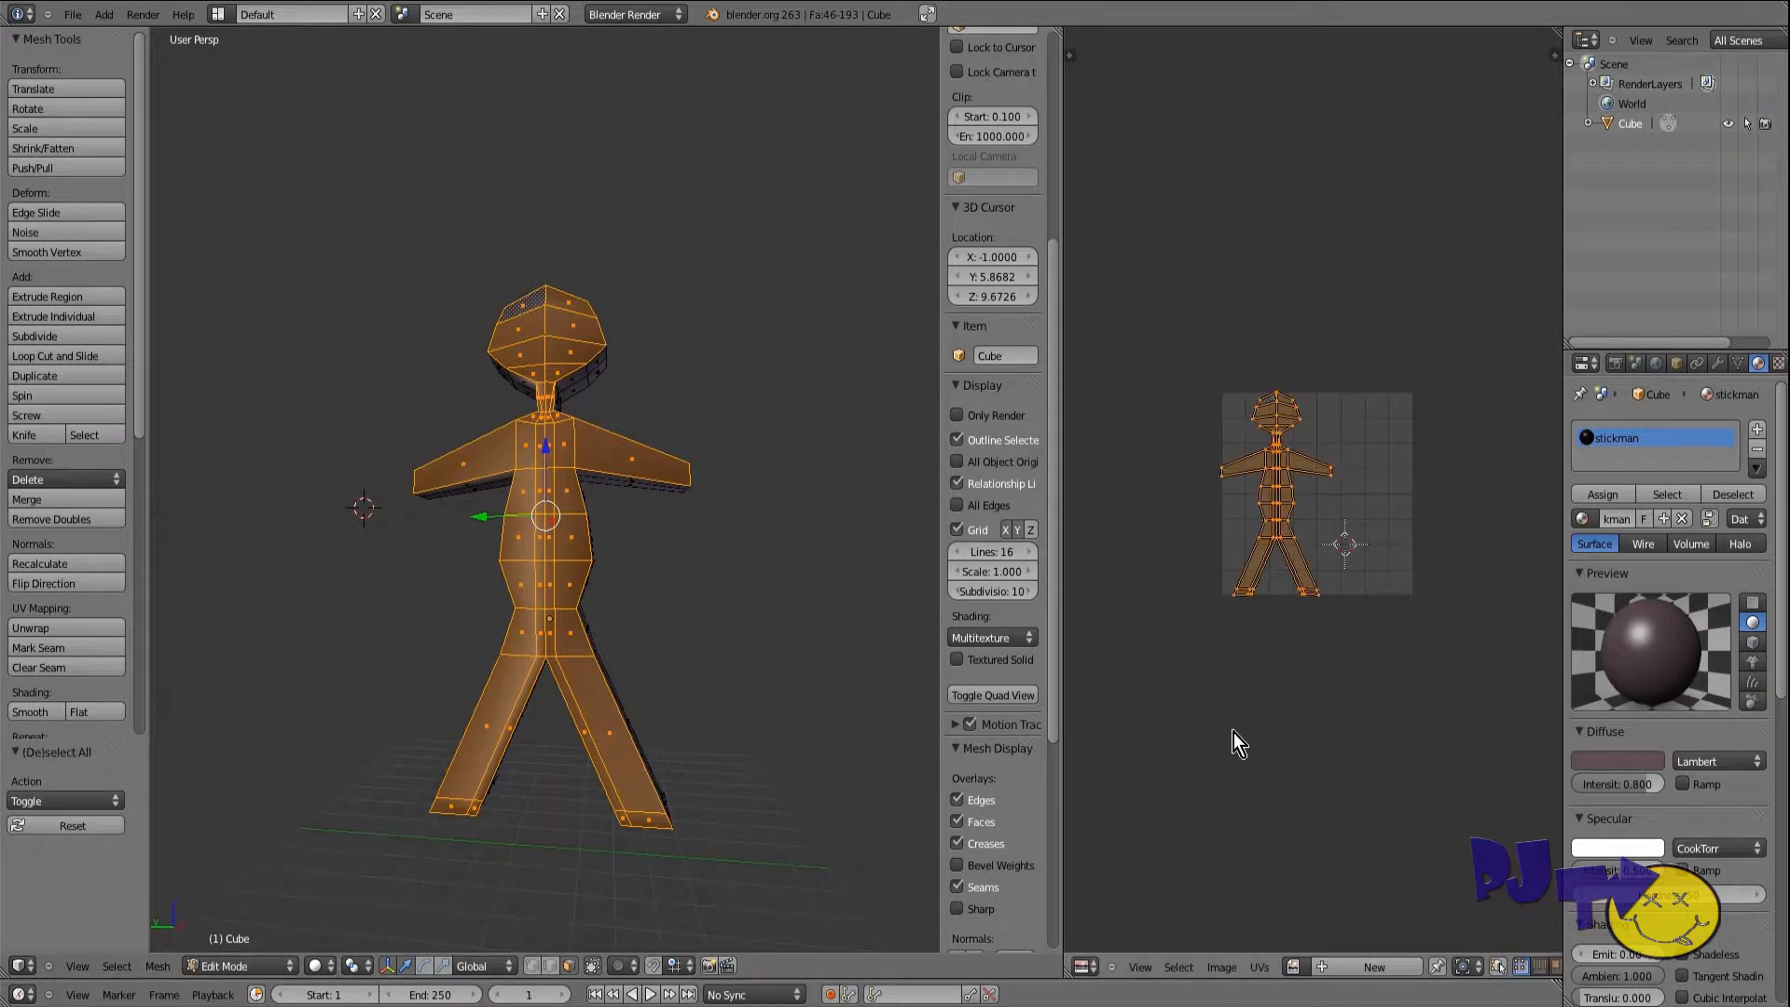
pyautogui.press('g')
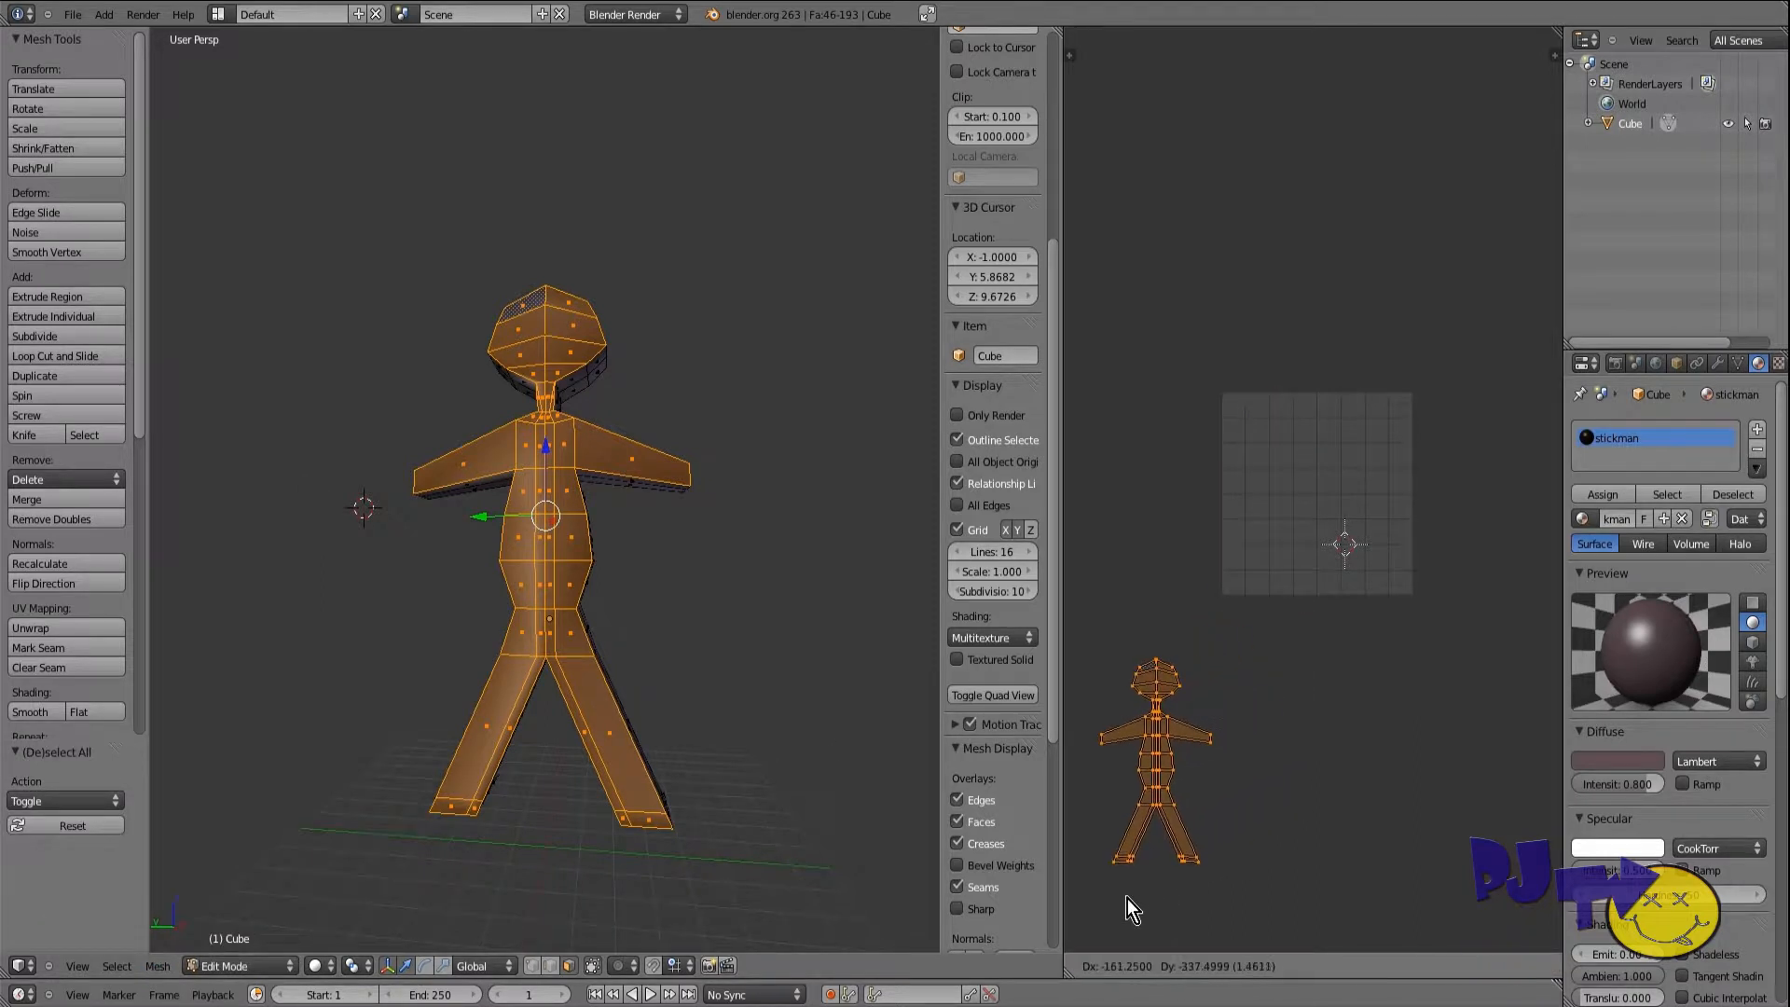
pyautogui.click(1127, 899)
pyautogui.press('h')
pyautogui.moveTo(510, 584); pyautogui.dragTo(472, 411, button='middle')
pyautogui.rightClick(490, 468)
pyautogui.keyDown('shift'); pyautogui.rightClick(472, 412); pyautogui.keyUp('shift')
pyautogui.keyDown('shift'); pyautogui.rightClick(480, 415); pyautogui.keyUp('shift')
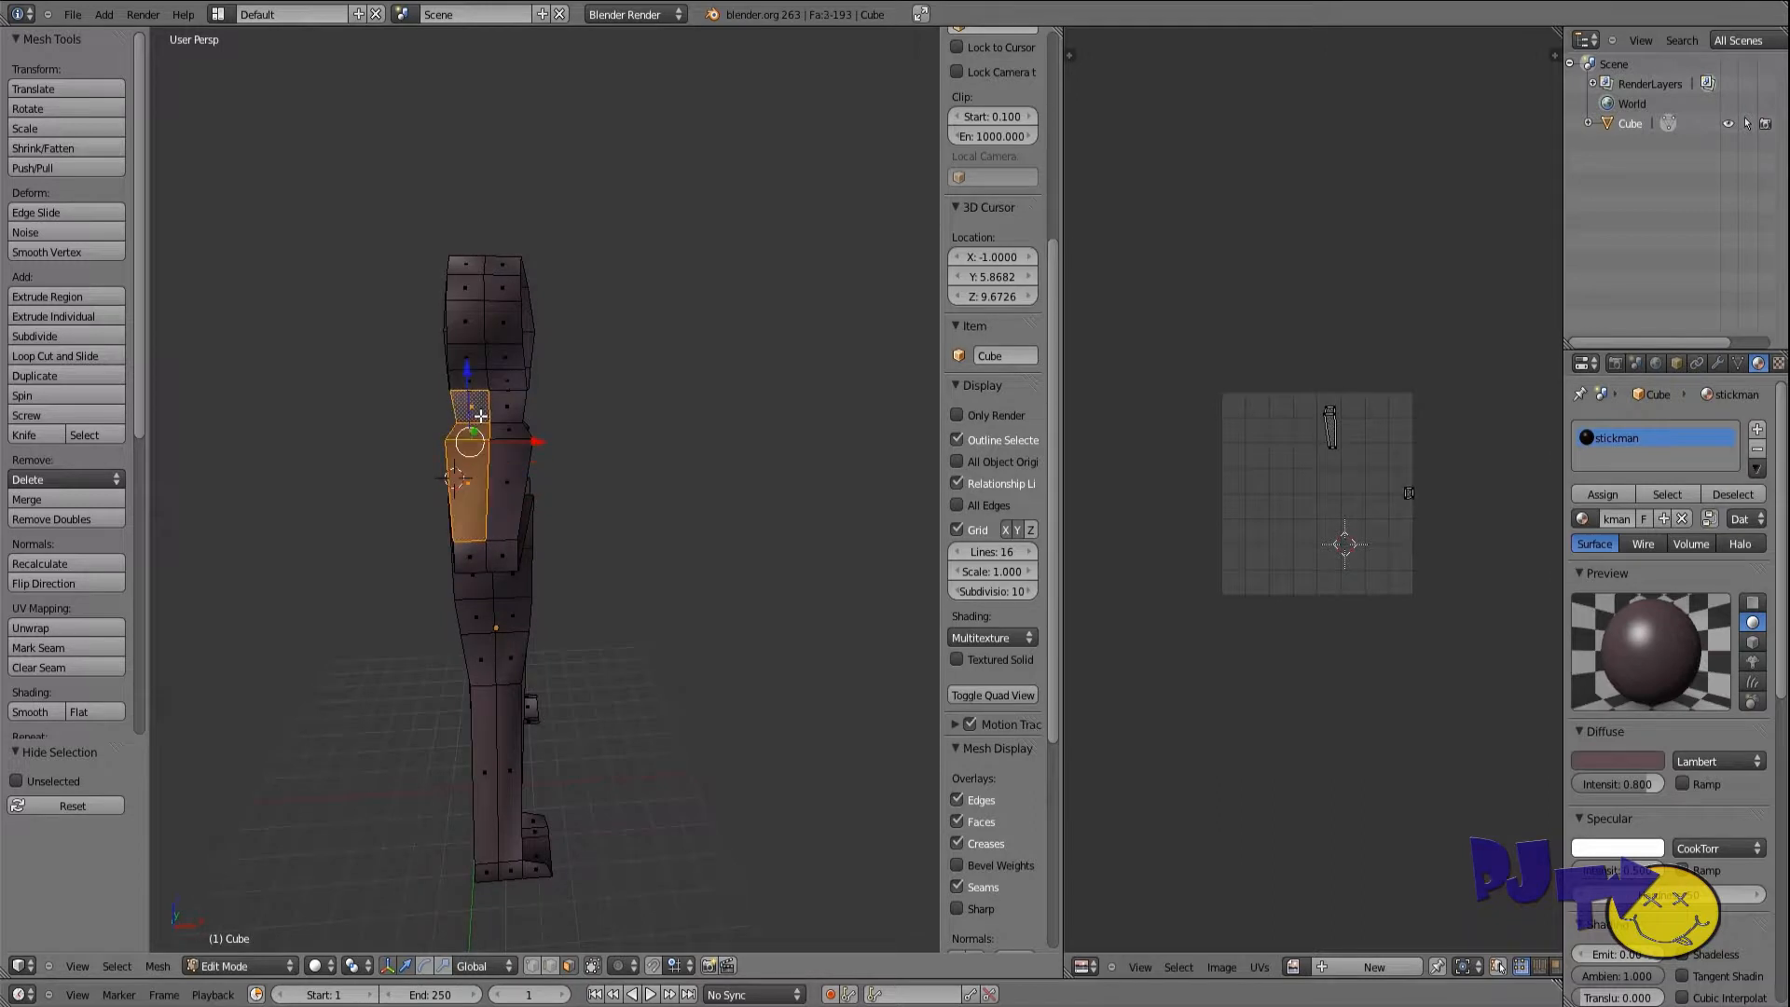
pyautogui.press('a')
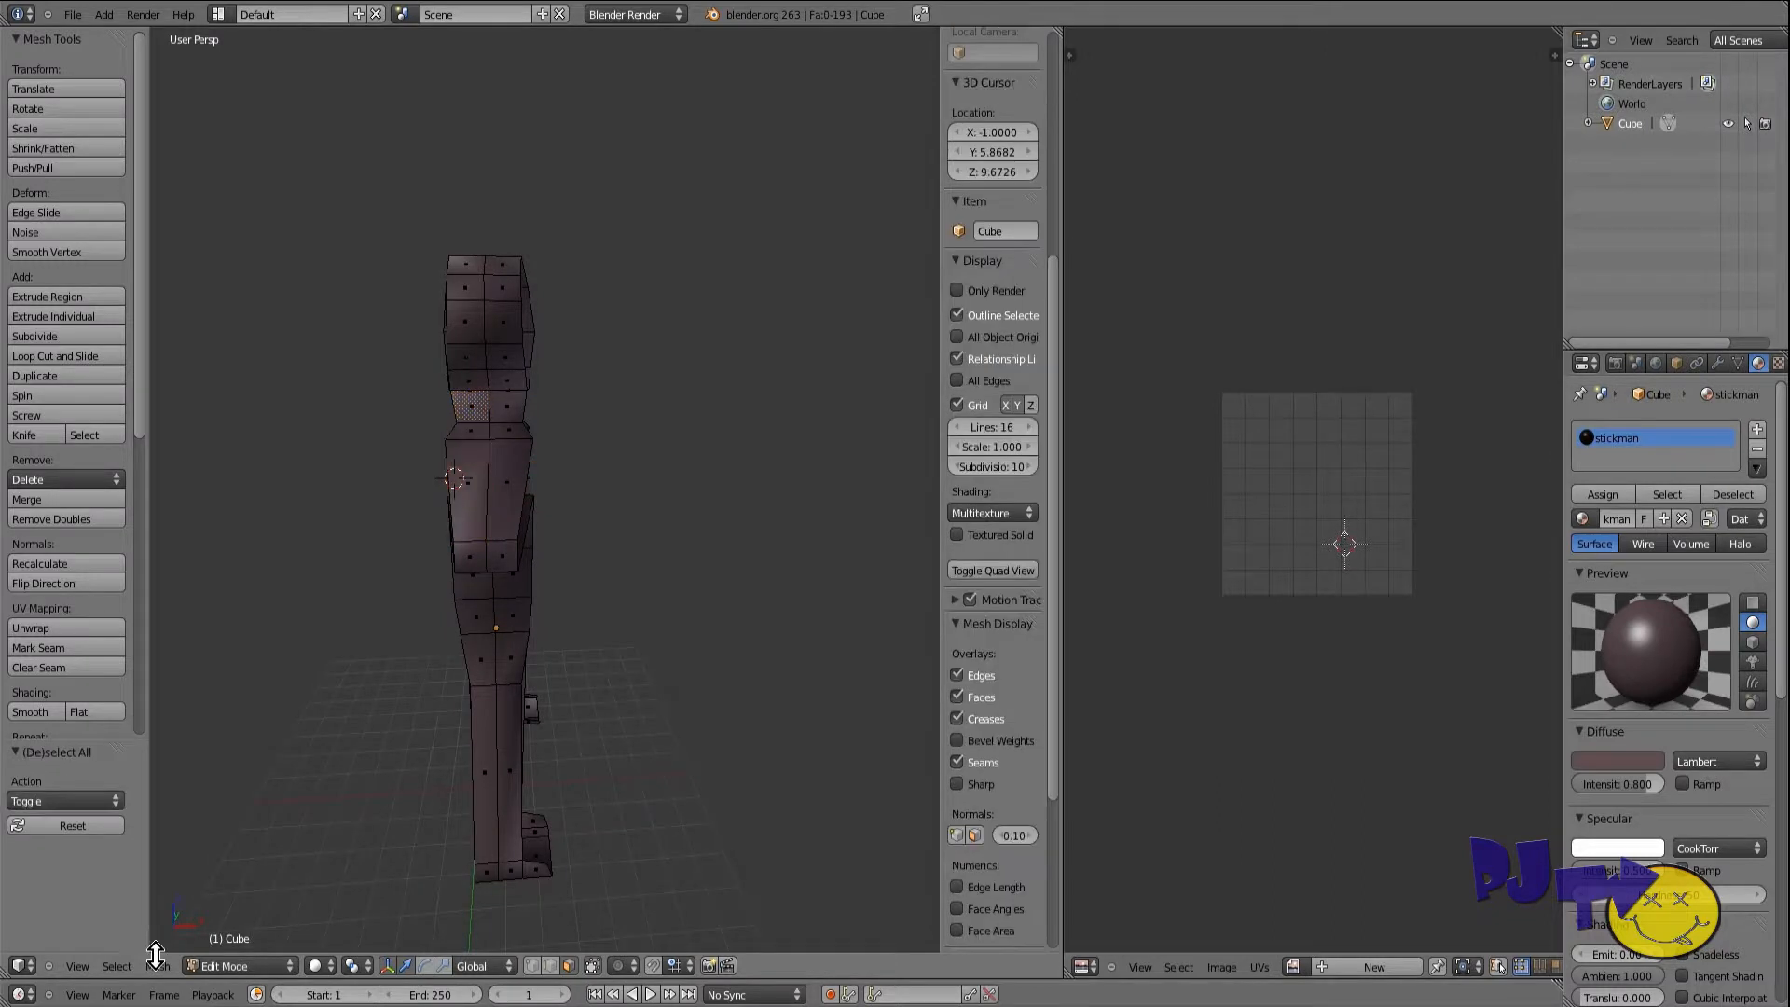
# Step: Select all remaining side faces and unwrap them with the standard Unwrap method
pyautogui.press('a')
pyautogui.click(157, 966)
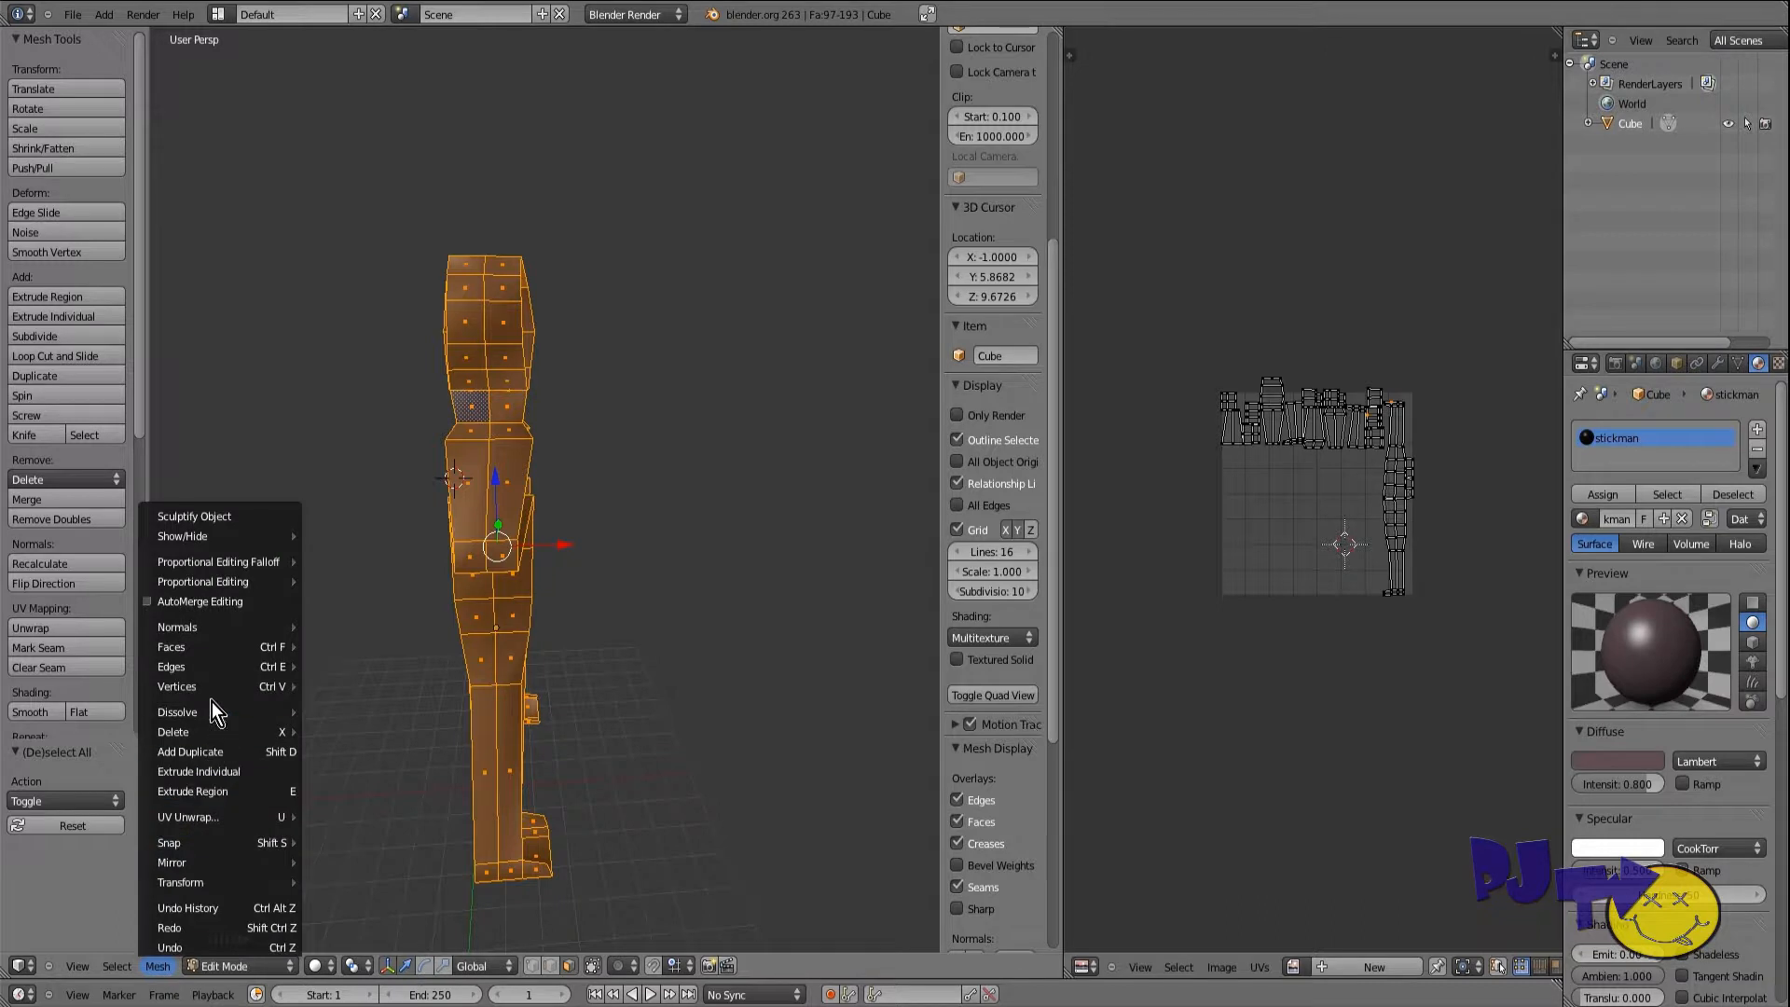
pyautogui.moveTo(253, 817)
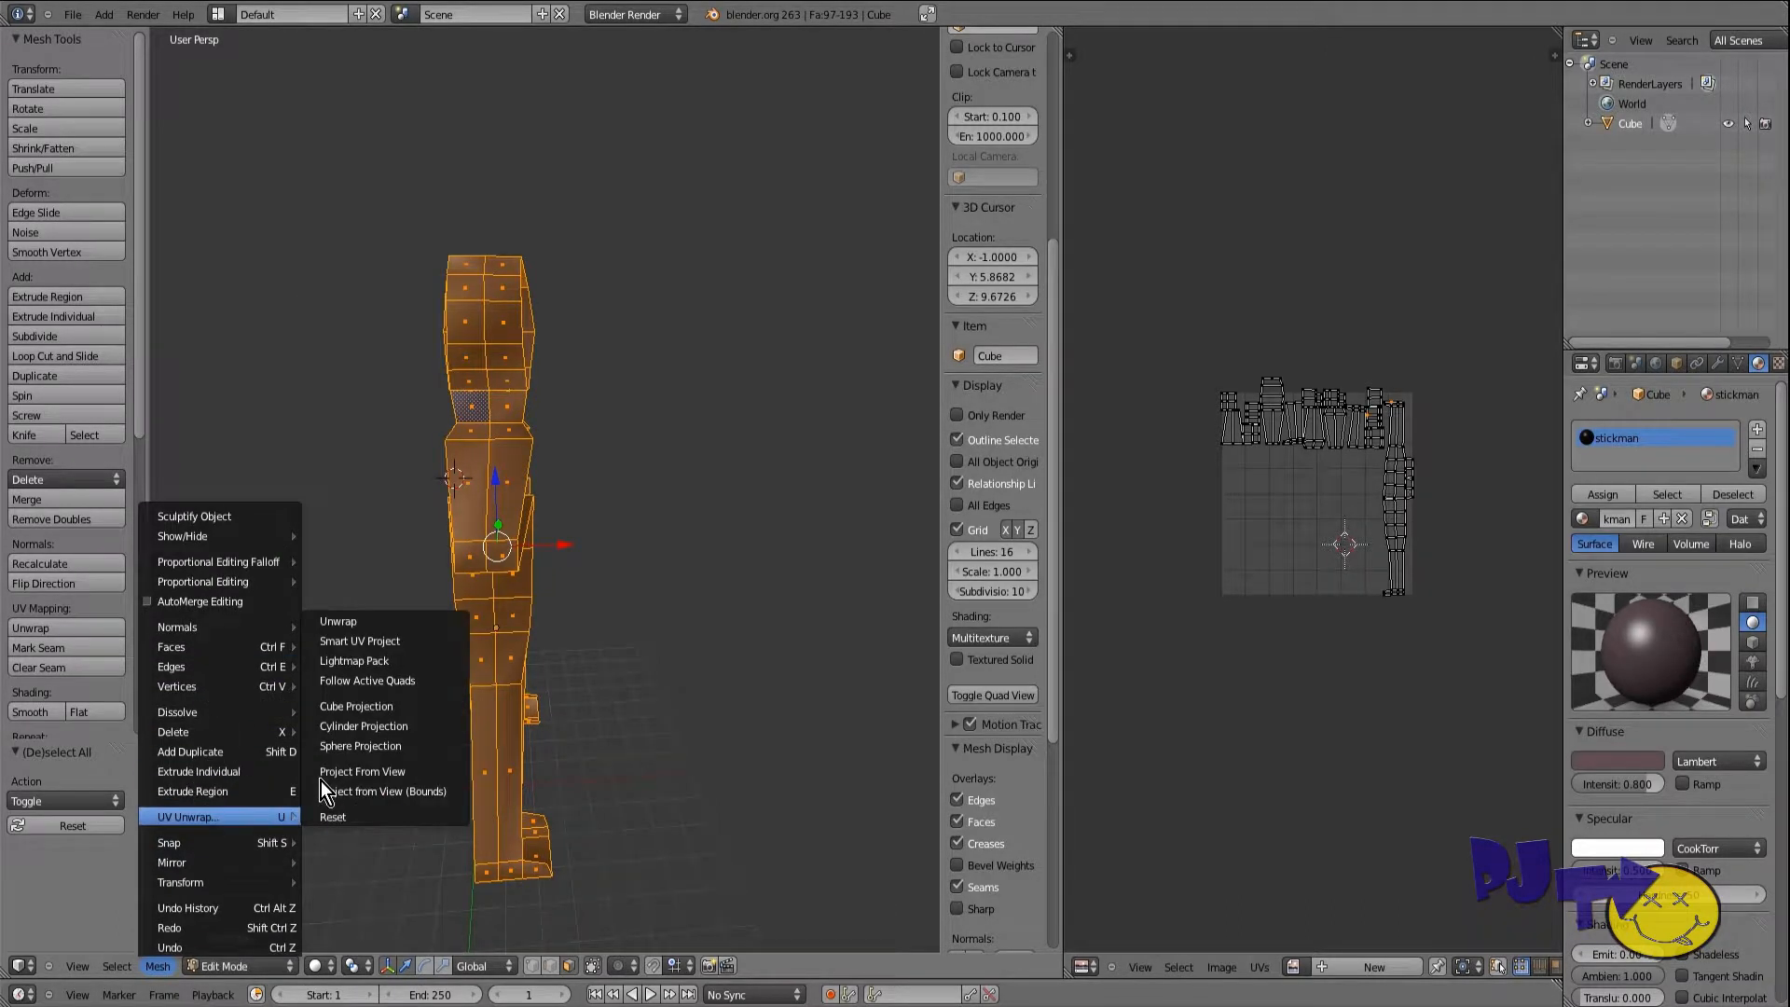
pyautogui.click(350, 623)
# Step: Select the four interior faces running down the middle of the head and delete them
pyautogui.moveTo(429, 591); pyautogui.dragTo(439, 536, button='middle')
pyautogui.scroll(2, 439, 536)
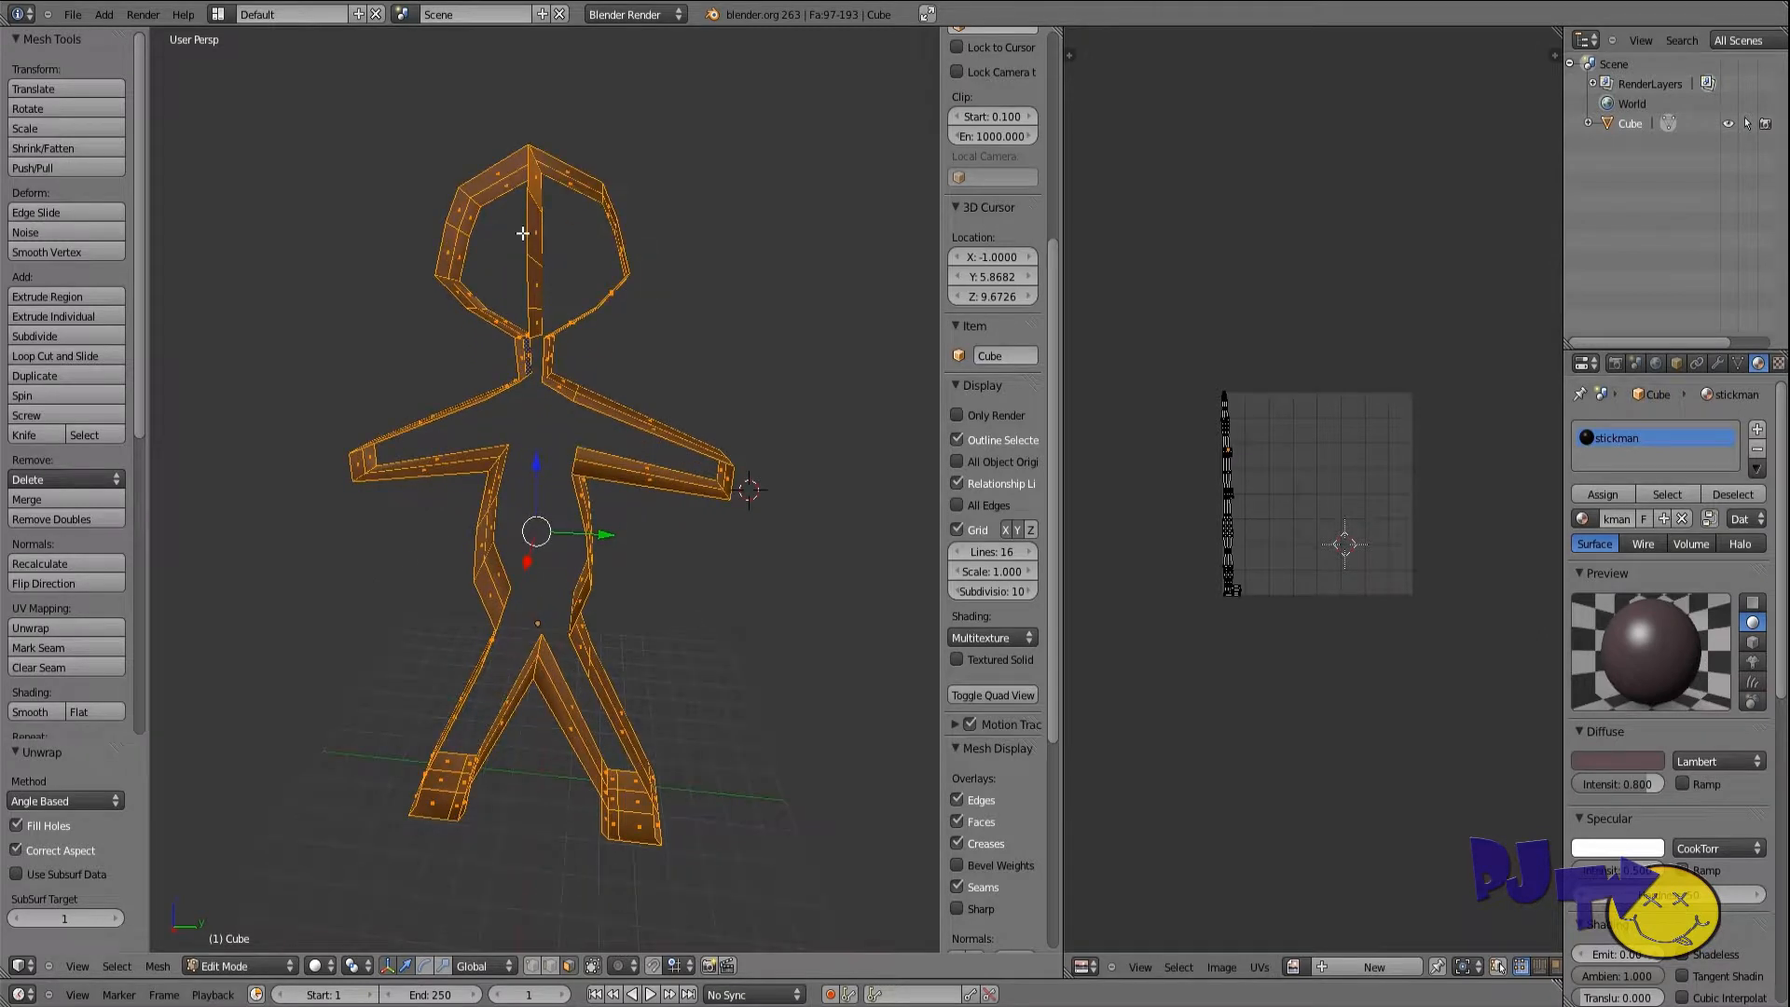
pyautogui.rightClick(521, 233)
pyautogui.moveTo(518, 235); pyautogui.dragTo(582, 264, button='middle')
pyautogui.keyDown('shift'); pyautogui.rightClick(591, 154); pyautogui.keyUp('shift')
pyautogui.keyDown('shift'); pyautogui.rightClick(582, 266); pyautogui.keyUp('shift')
pyautogui.keyDown('shift'); pyautogui.rightClick(577, 309); pyautogui.keyUp('shift')
pyautogui.moveTo(488, 356); pyautogui.dragTo(325, 351, button='middle')
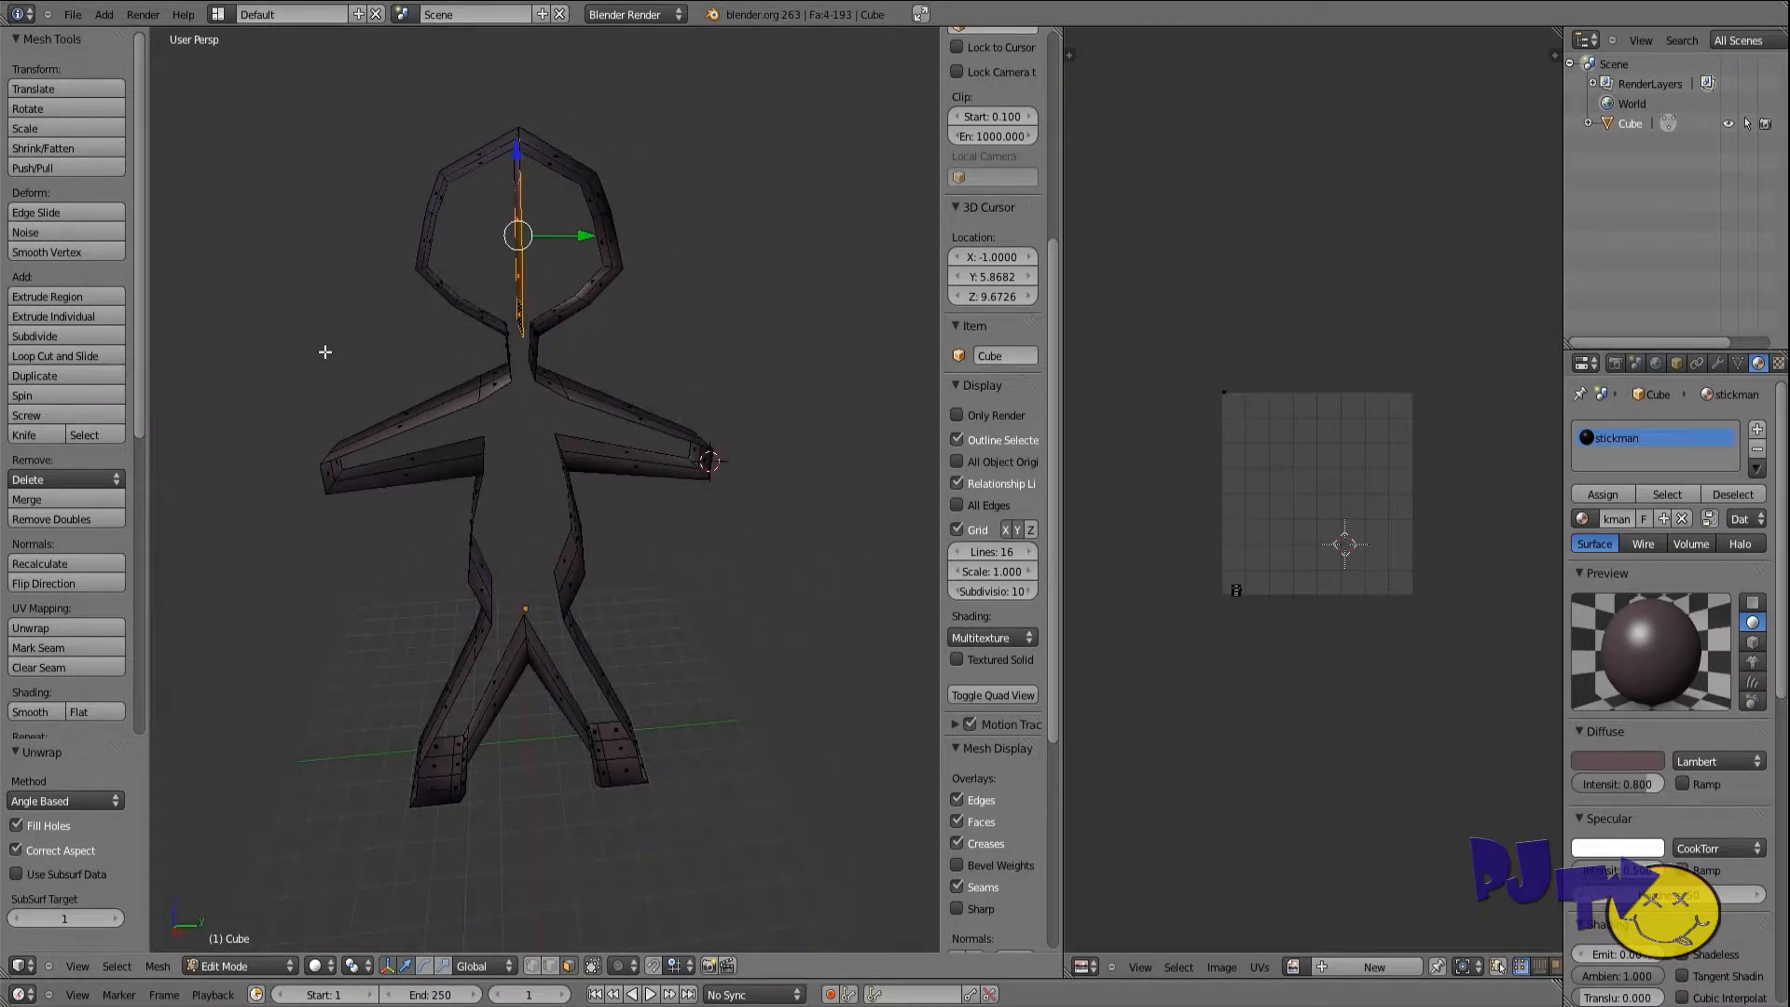
pyautogui.press('x')
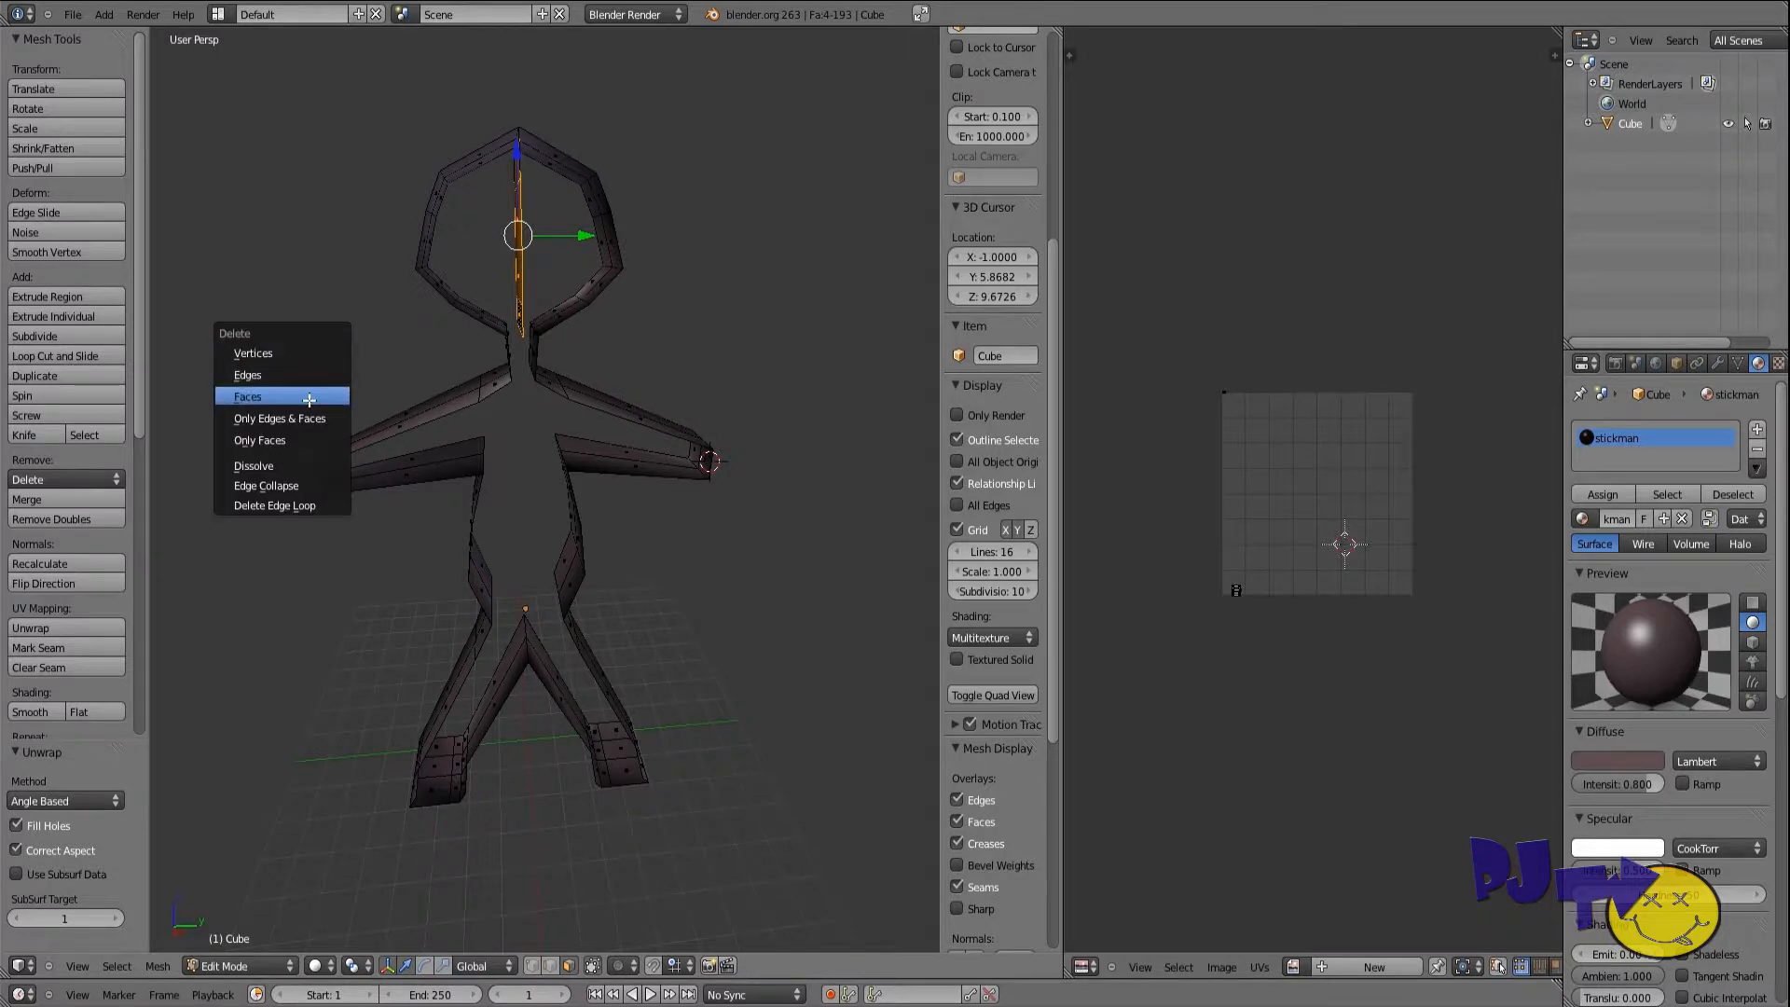
pyautogui.click(307, 392)
# Step: Delete the leftover interior face at the top of the head
pyautogui.moveTo(387, 363); pyautogui.dragTo(357, 324, button='middle')
pyautogui.rightClick(478, 160)
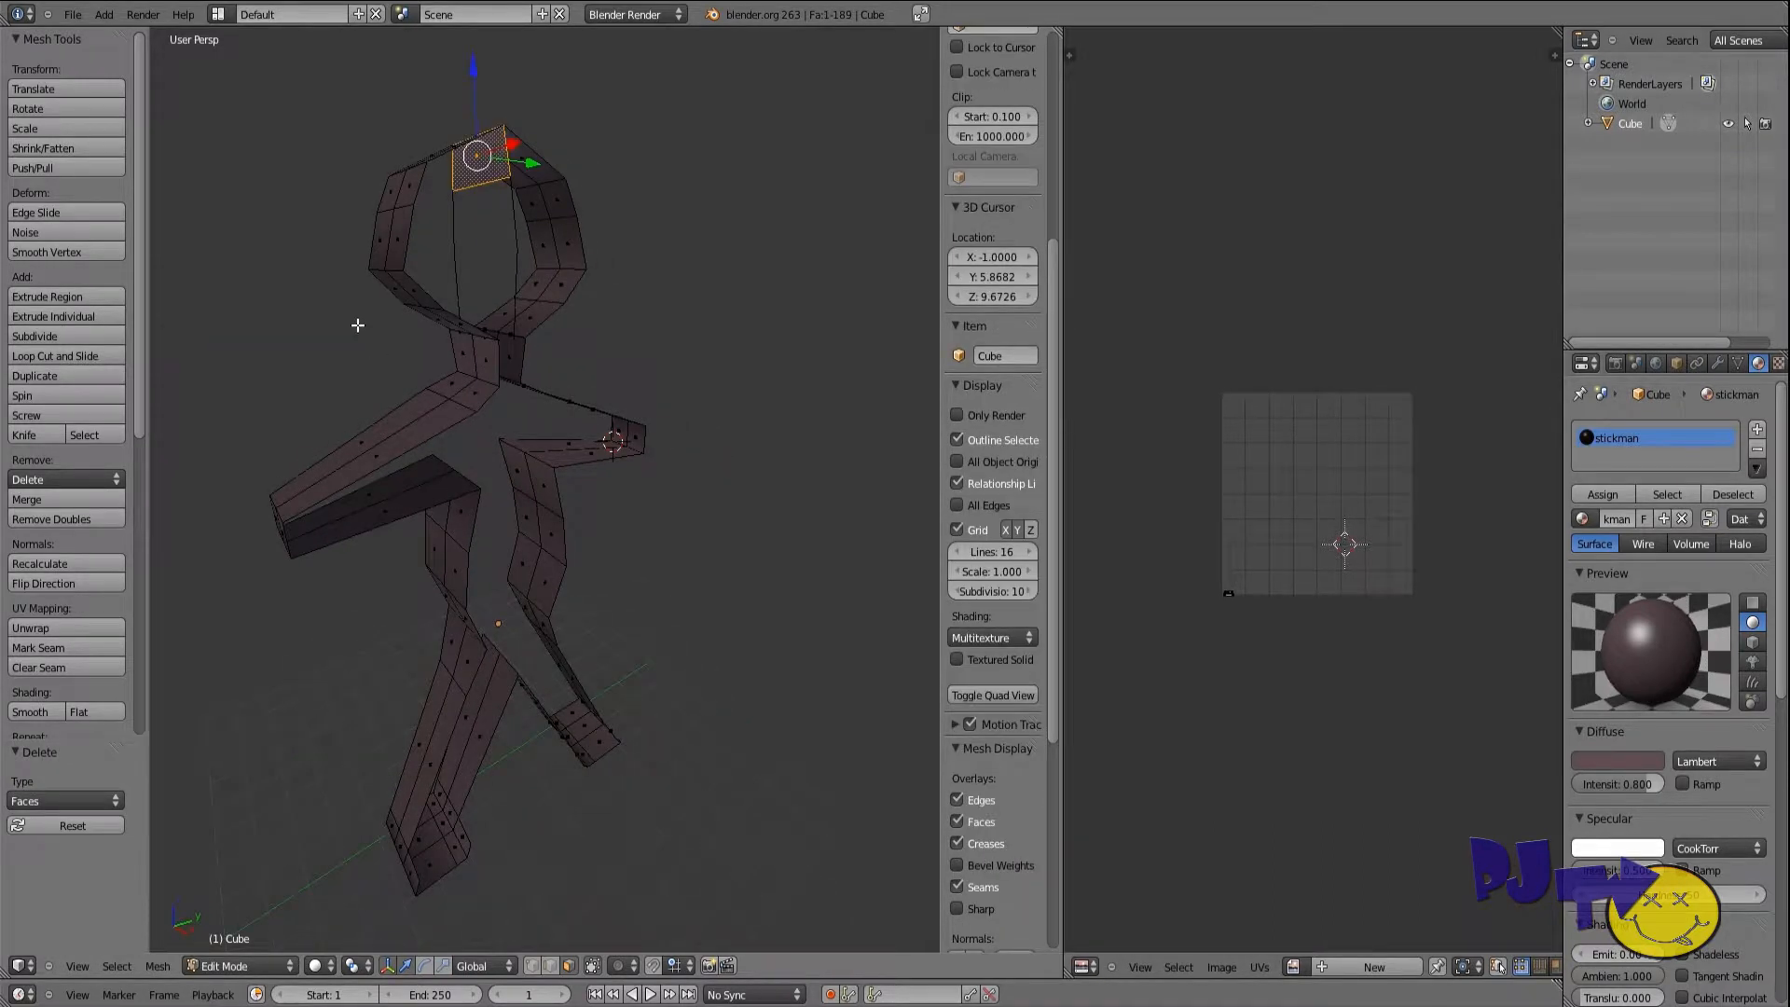
pyautogui.press('x')
pyautogui.click(357, 328)
pyautogui.moveTo(384, 303); pyautogui.dragTo(459, 347, button='middle')
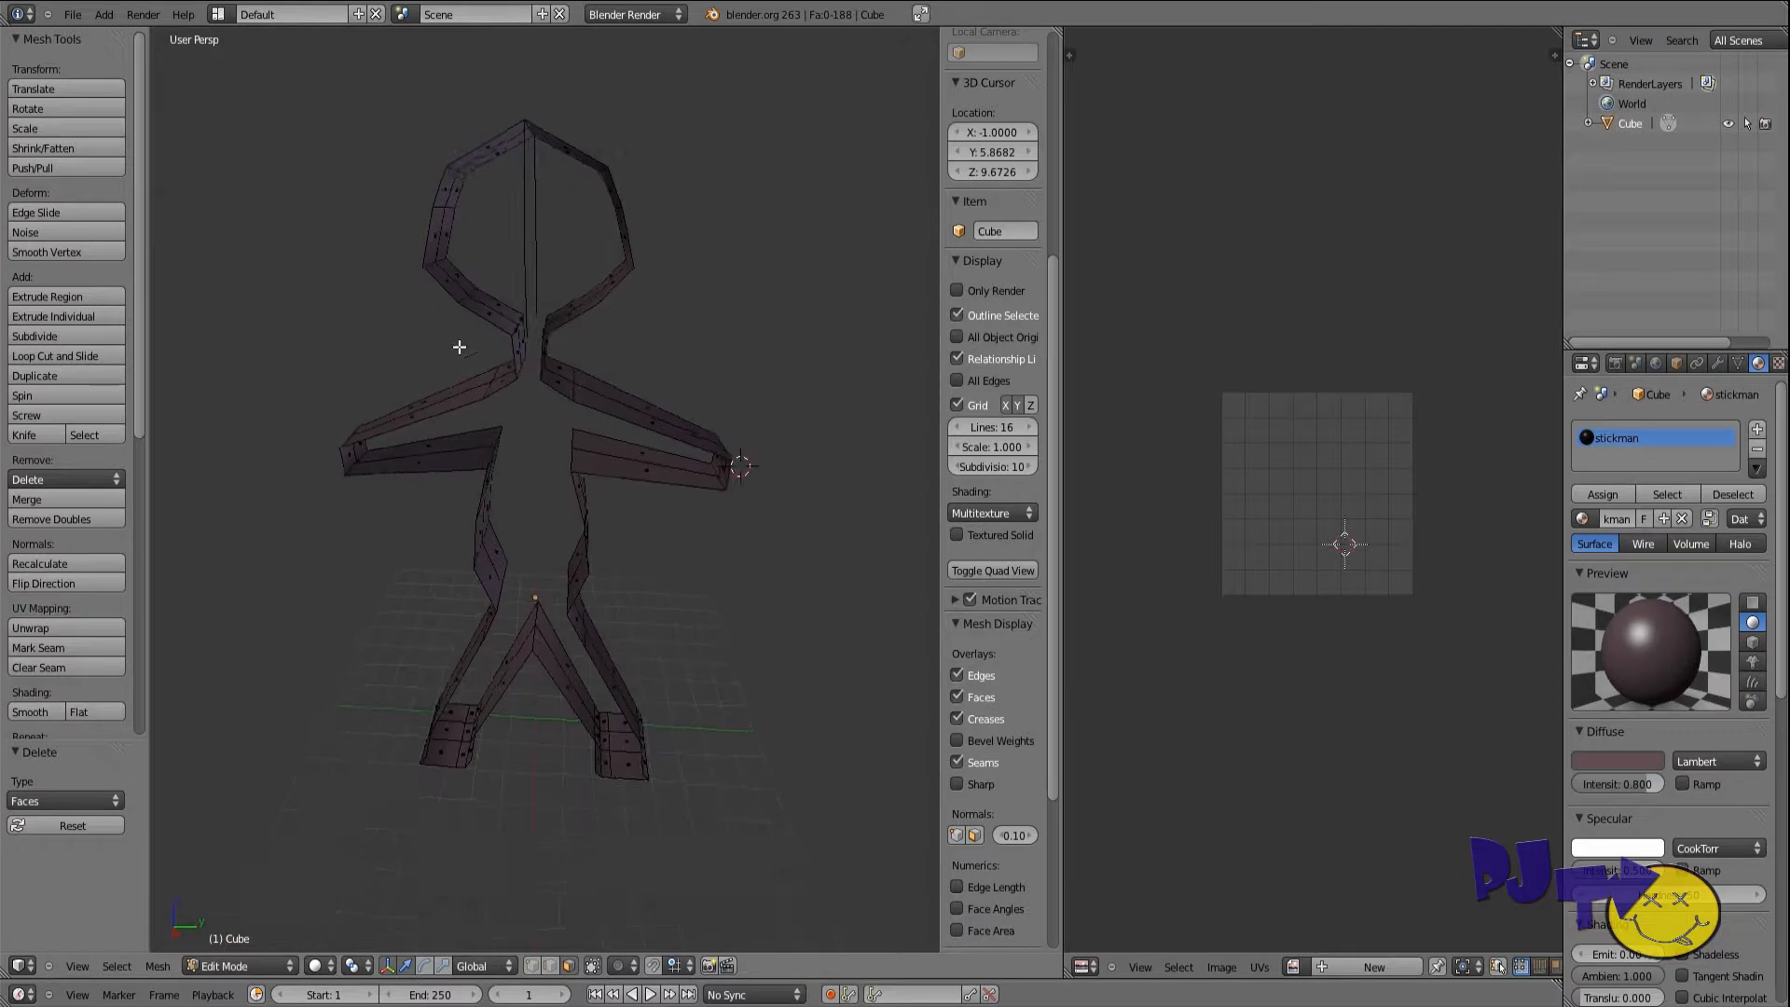
# Step: Reveal the hidden front and back faces to check the mesh and hide them again
pyautogui.scroll(1, 458, 347)
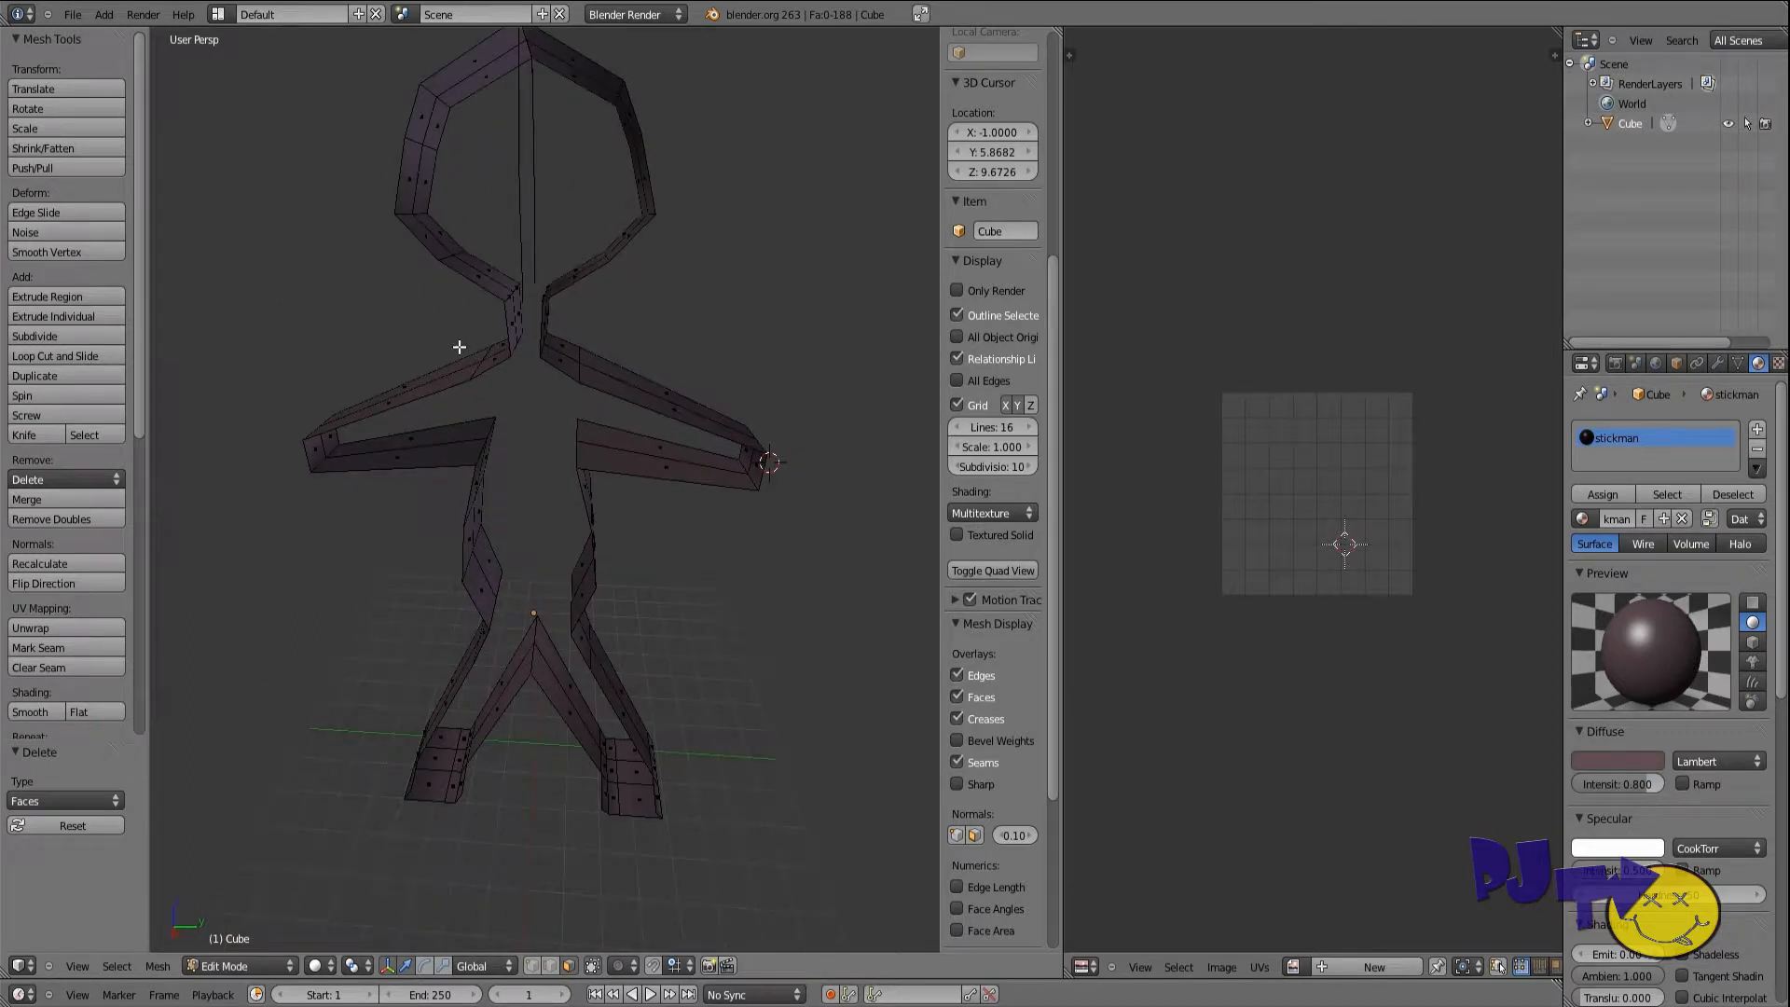
pyautogui.hotkey('alt', 'h')
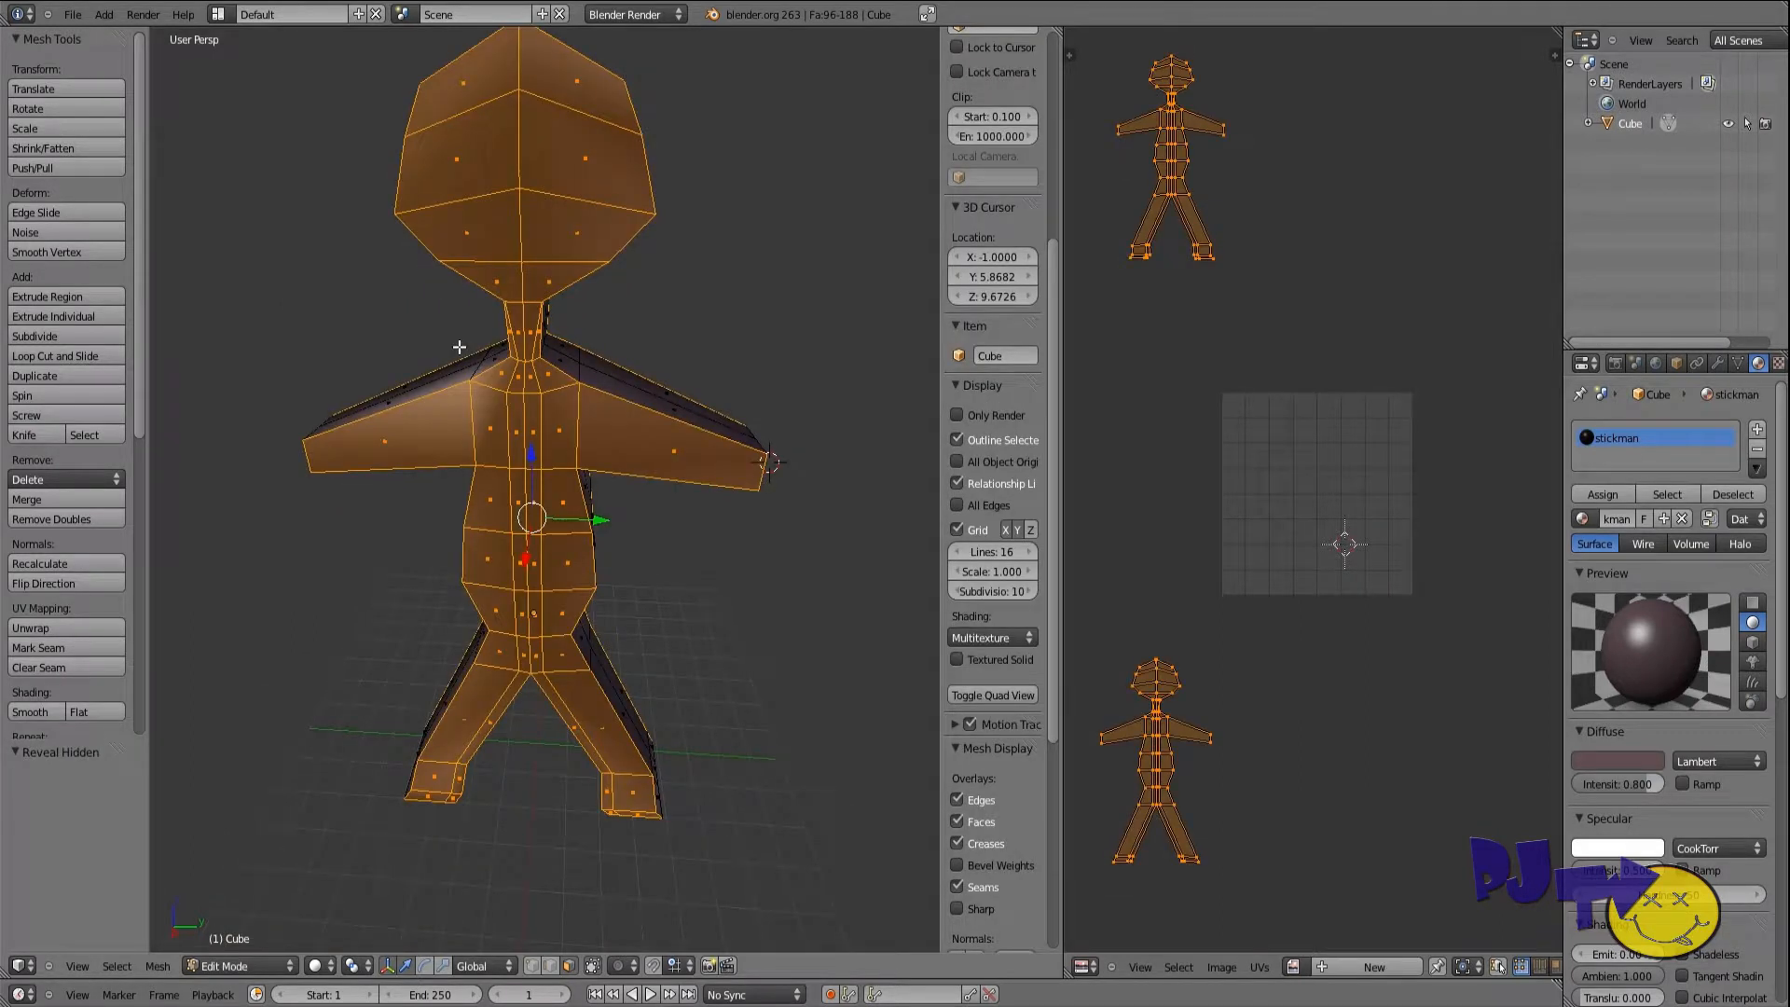
pyautogui.press('h')
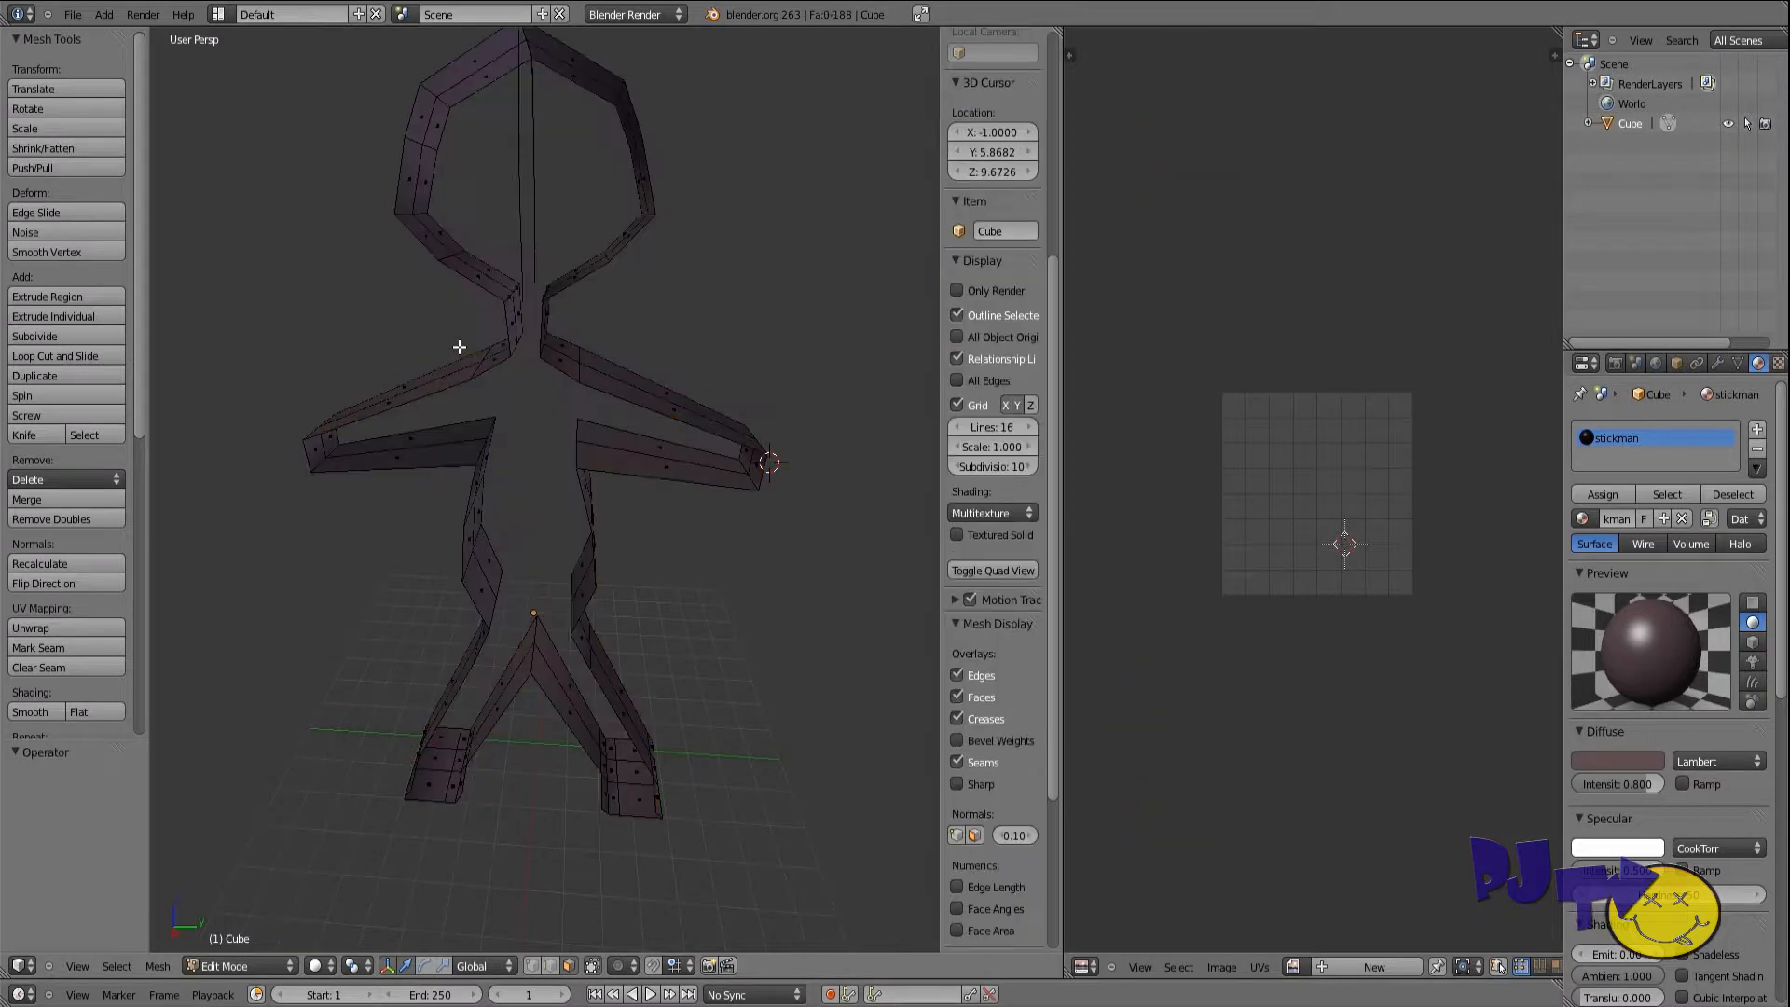
# Step: Unwrap all side faces with Smart UV Project at angle limit 66.00, island margin 0.00 and area weight 0.00
pyautogui.scroll(-2, 458, 347)
pyautogui.moveTo(476, 351); pyautogui.dragTo(489, 451, button='middle')
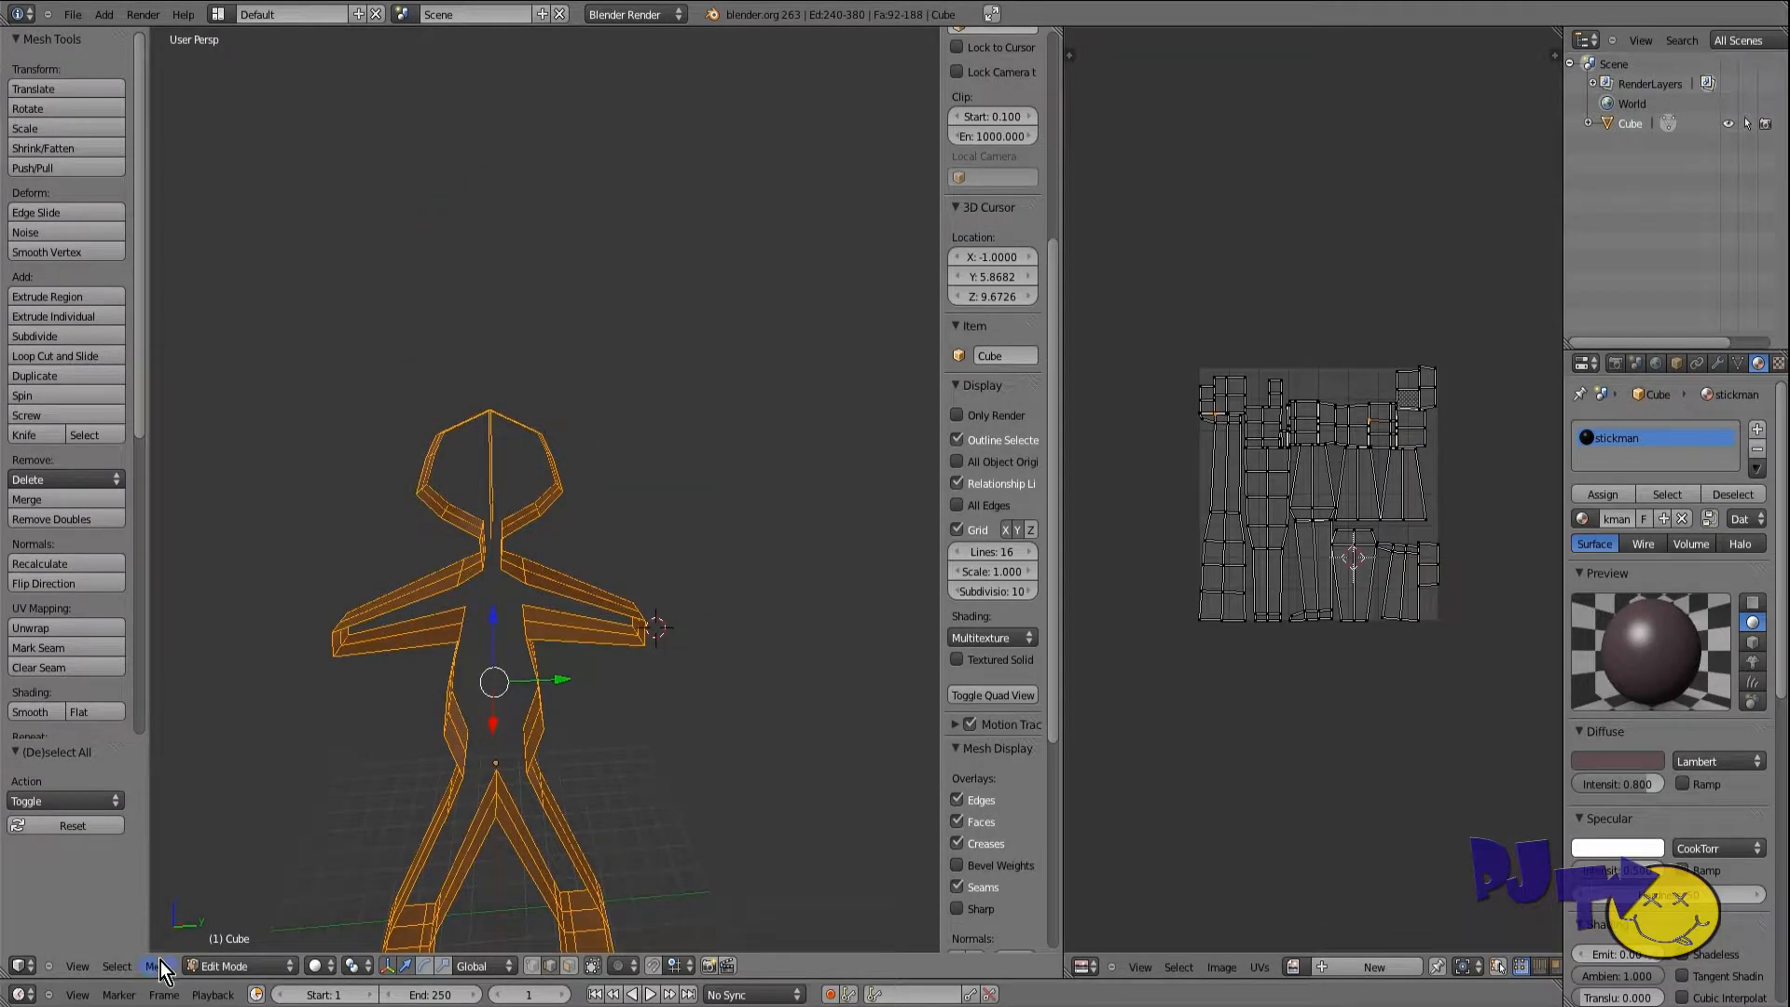
pyautogui.click(156, 966)
pyautogui.moveTo(224, 816)
pyautogui.click(328, 744)
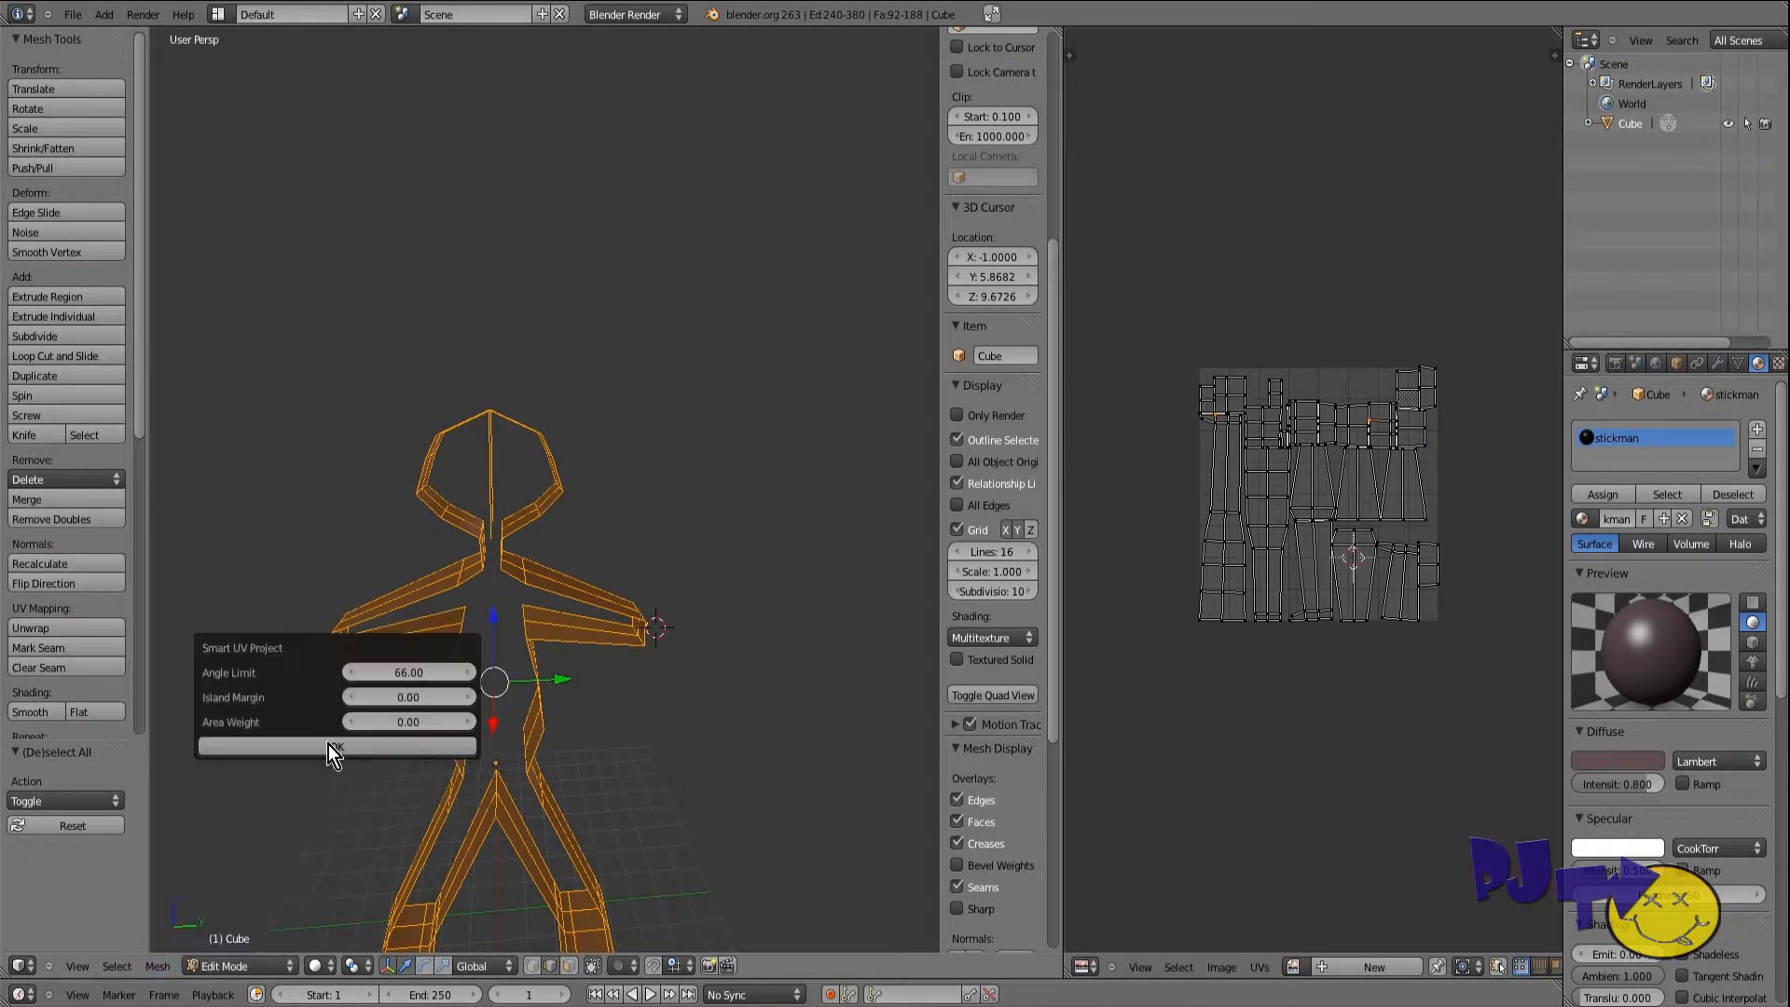
pyautogui.click(328, 745)
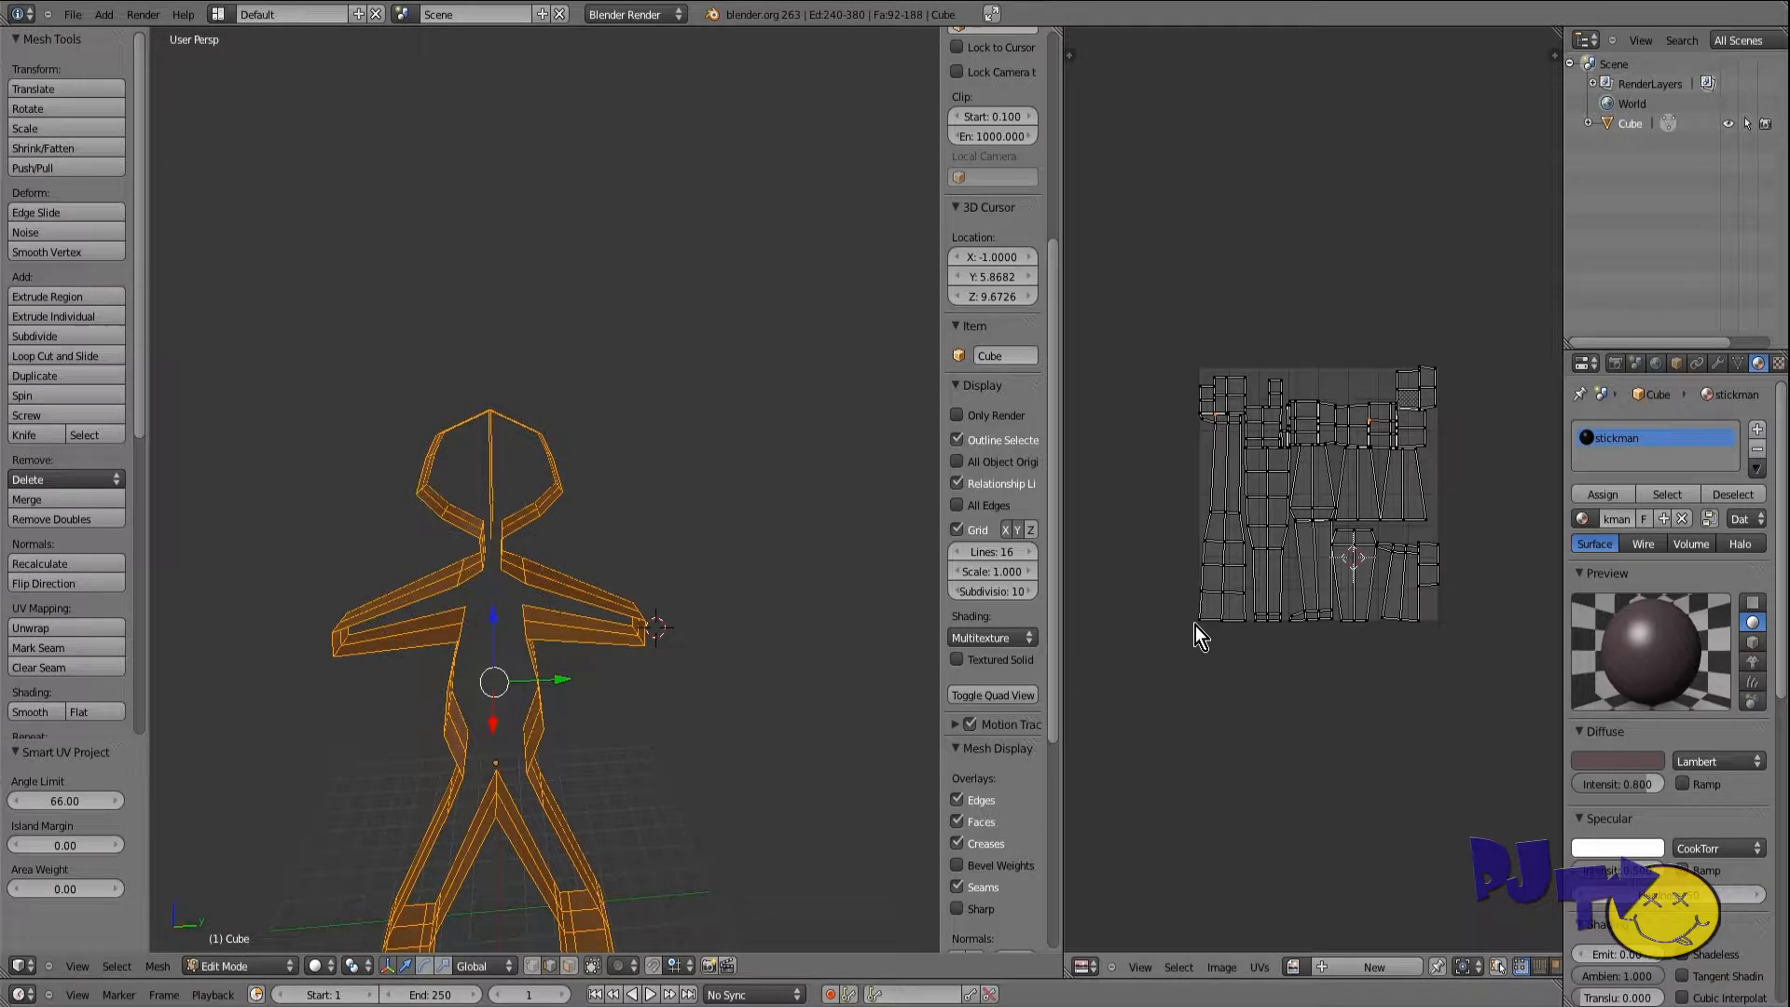
# Step: Scale down all side-face UVs and move them above the UV grid by about 0.539 in X and 1.105 in Y
pyautogui.press('a')
pyautogui.press('a')
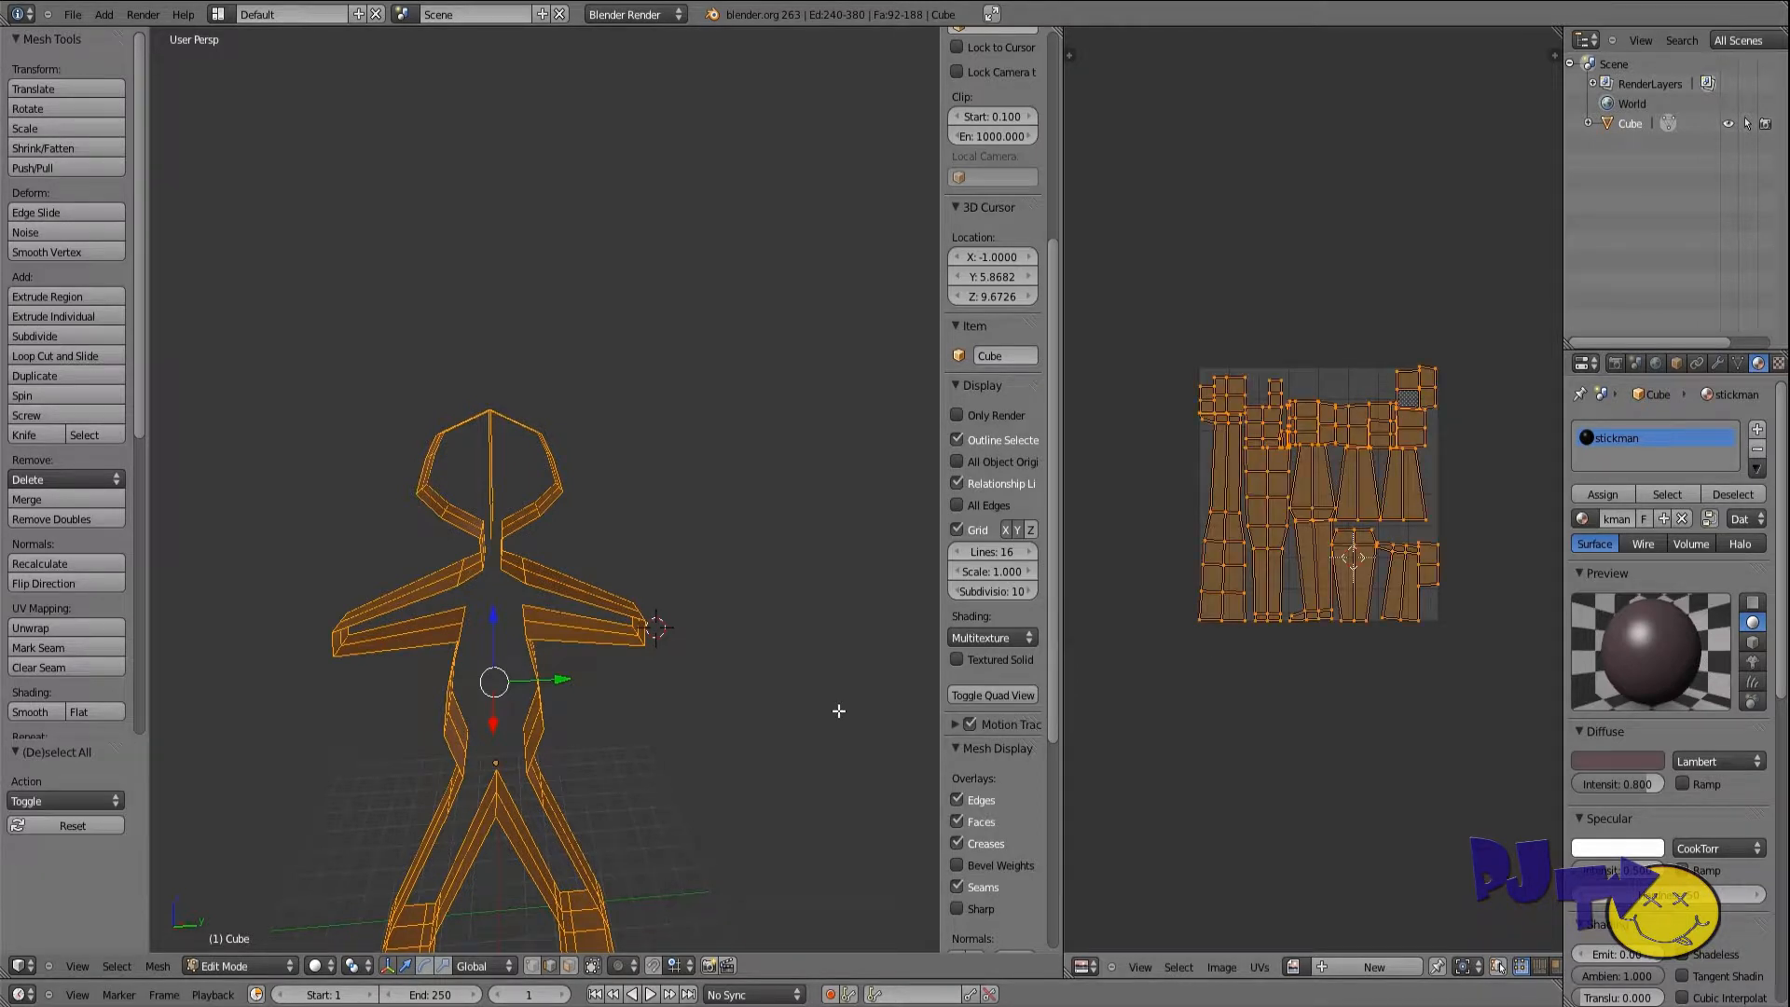
pyautogui.press('s')
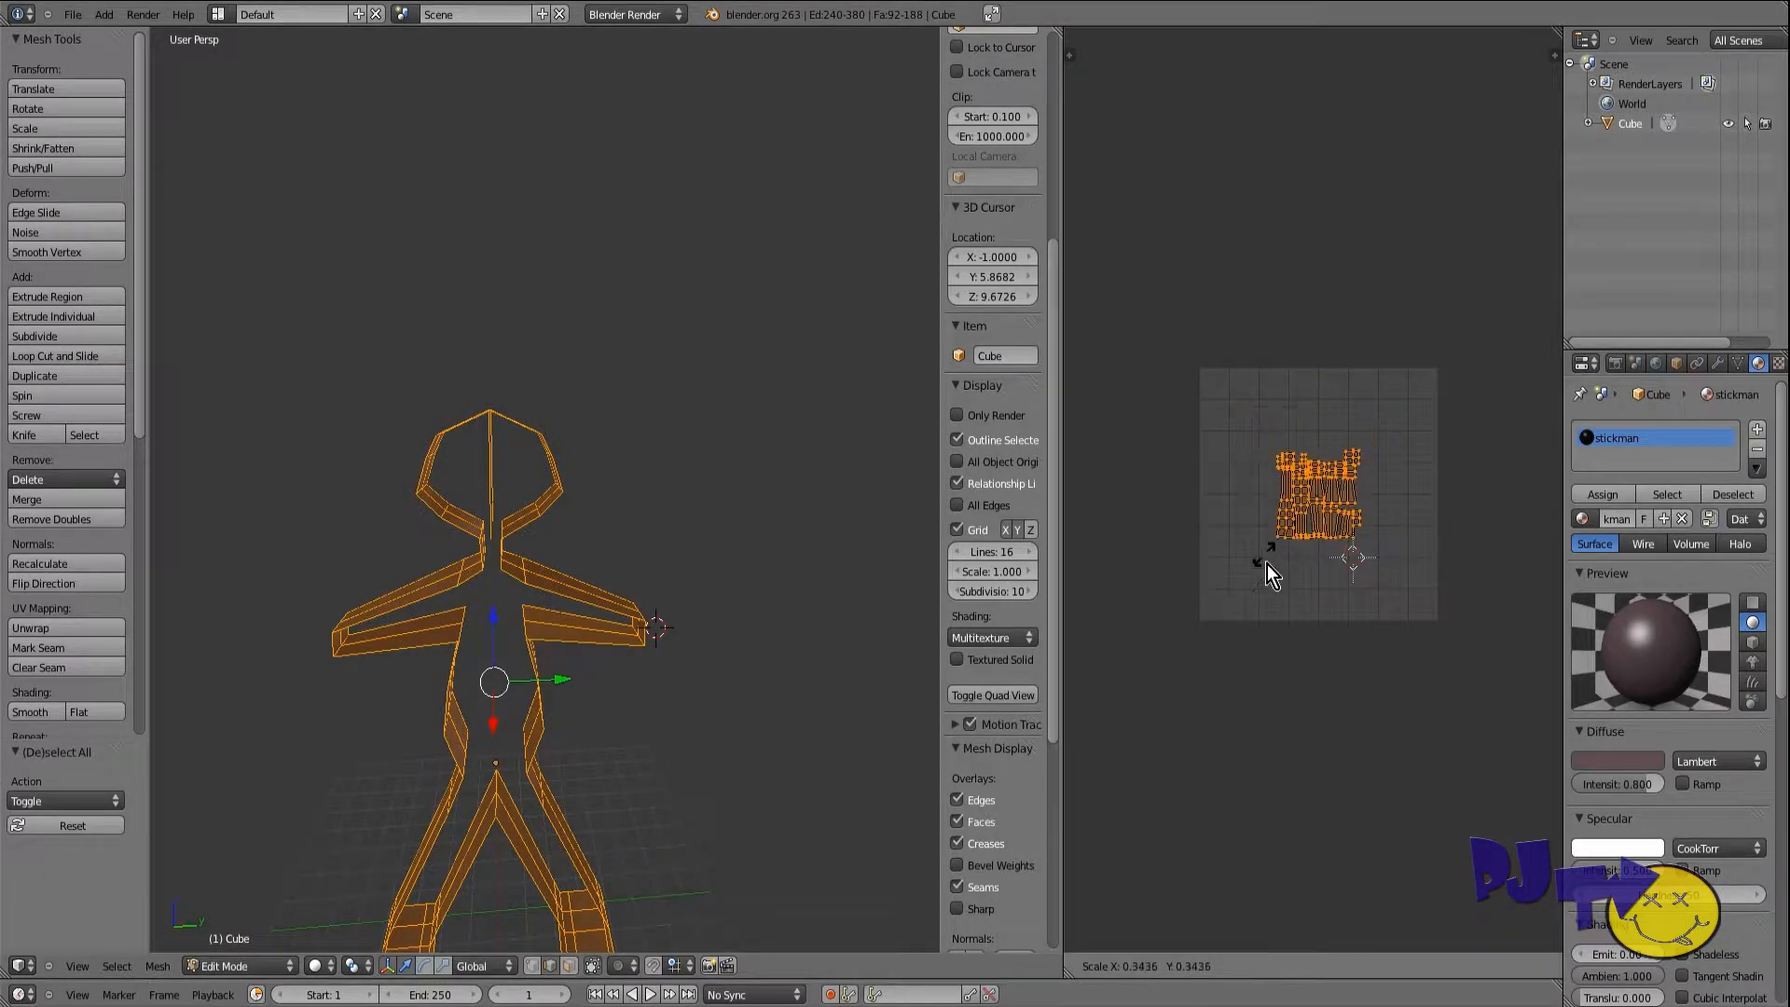
pyautogui.click(1262, 616)
pyautogui.press('g')
pyautogui.click(848, 483)
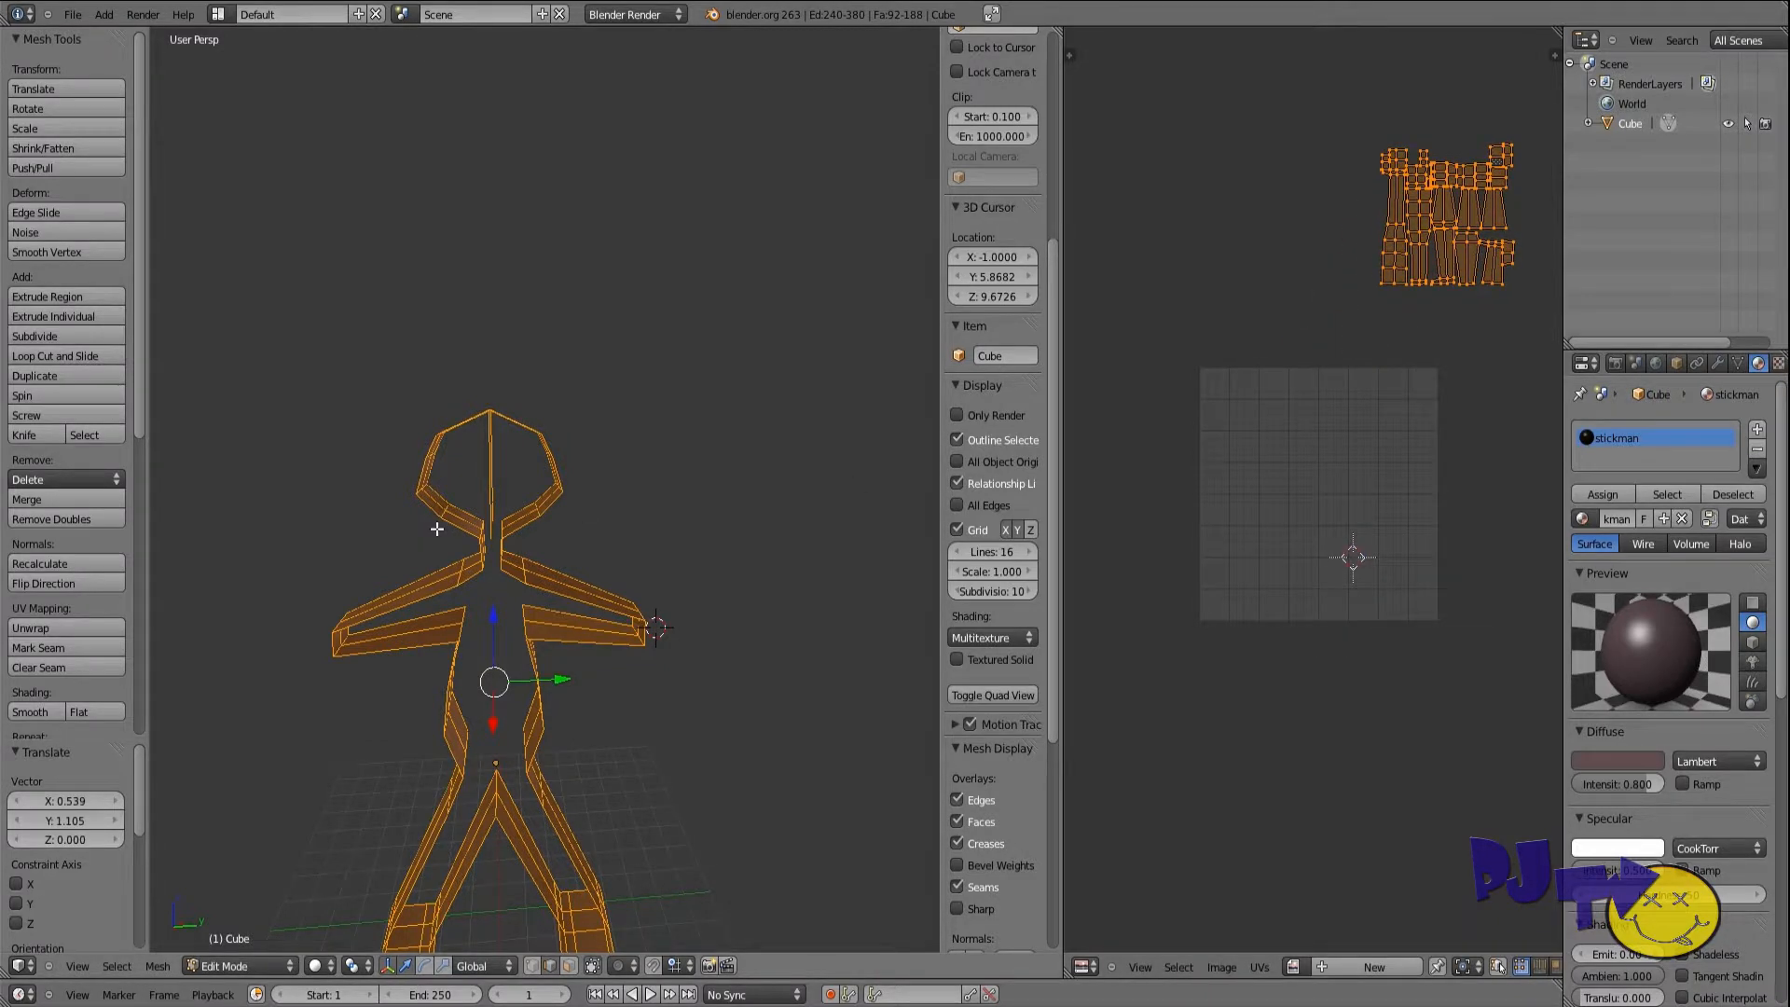
# Step: Reveal all hidden faces of the stickman so that every UV island is shown
pyautogui.hotkey('alt', 'h')
pyautogui.scroll(-3, 1143, 554)
pyautogui.scroll(1, 1115, 153)
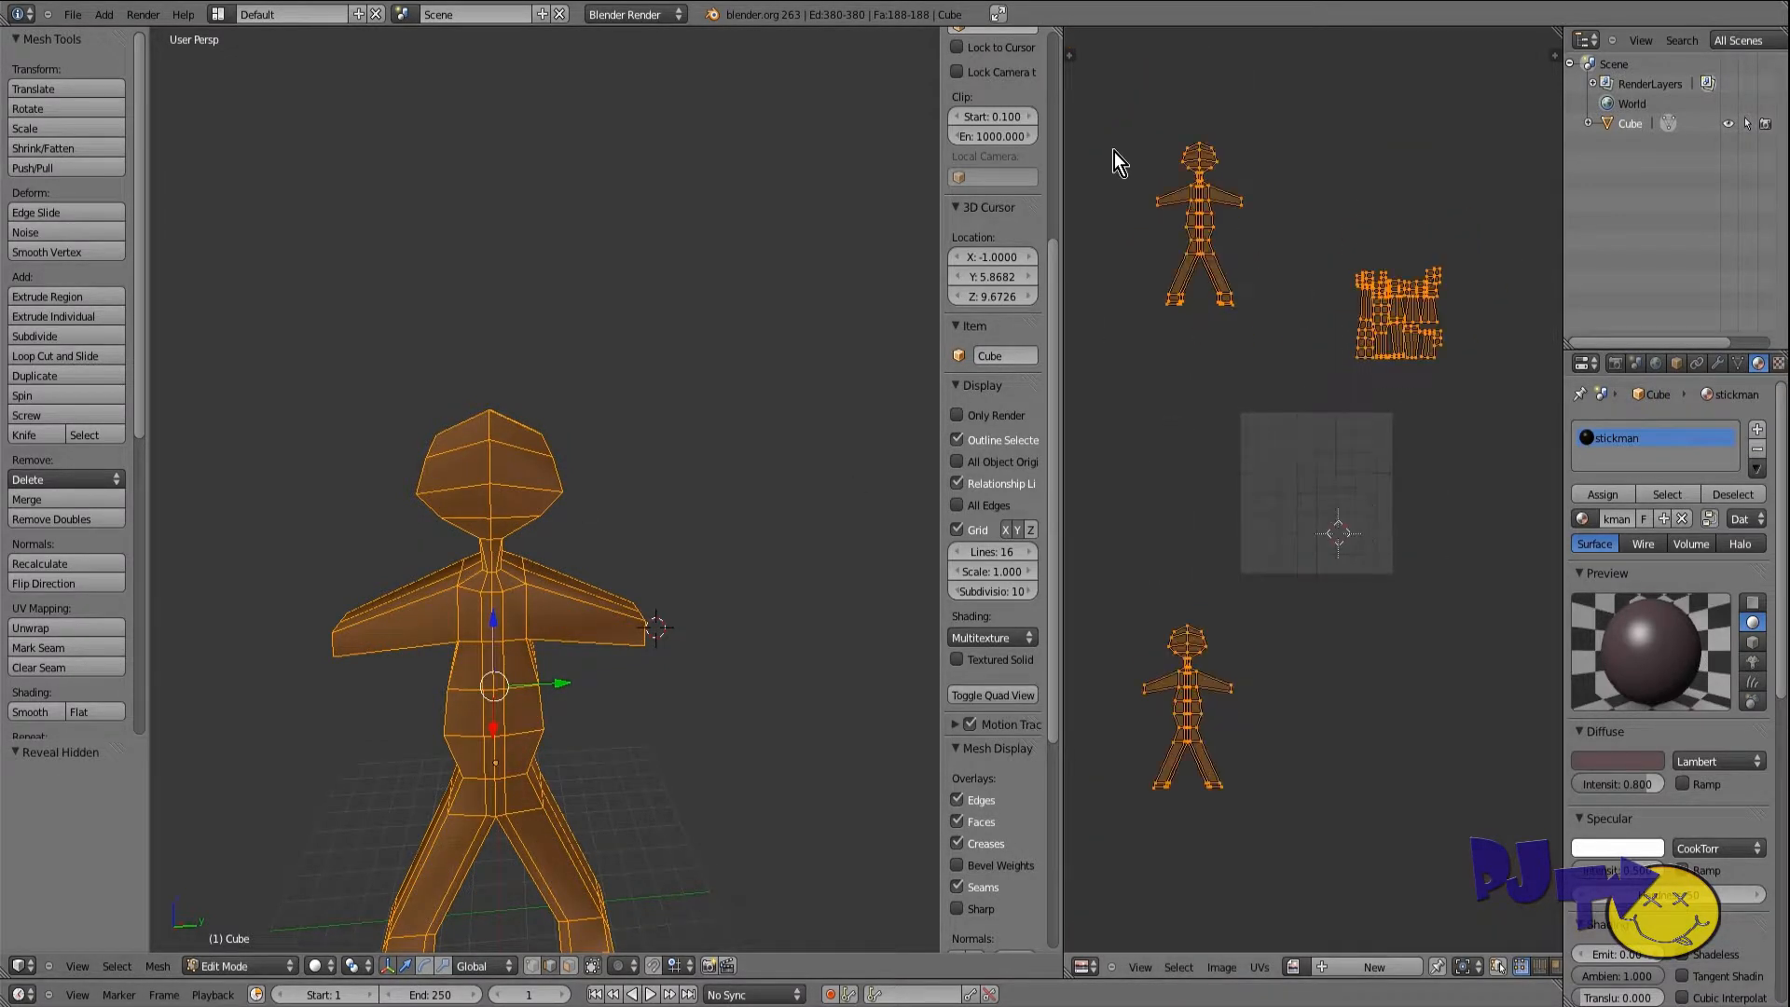
# Step: Box-select the front UV island above the grid and move it into the left half of the UV grid
pyautogui.rightClick(1115, 153)
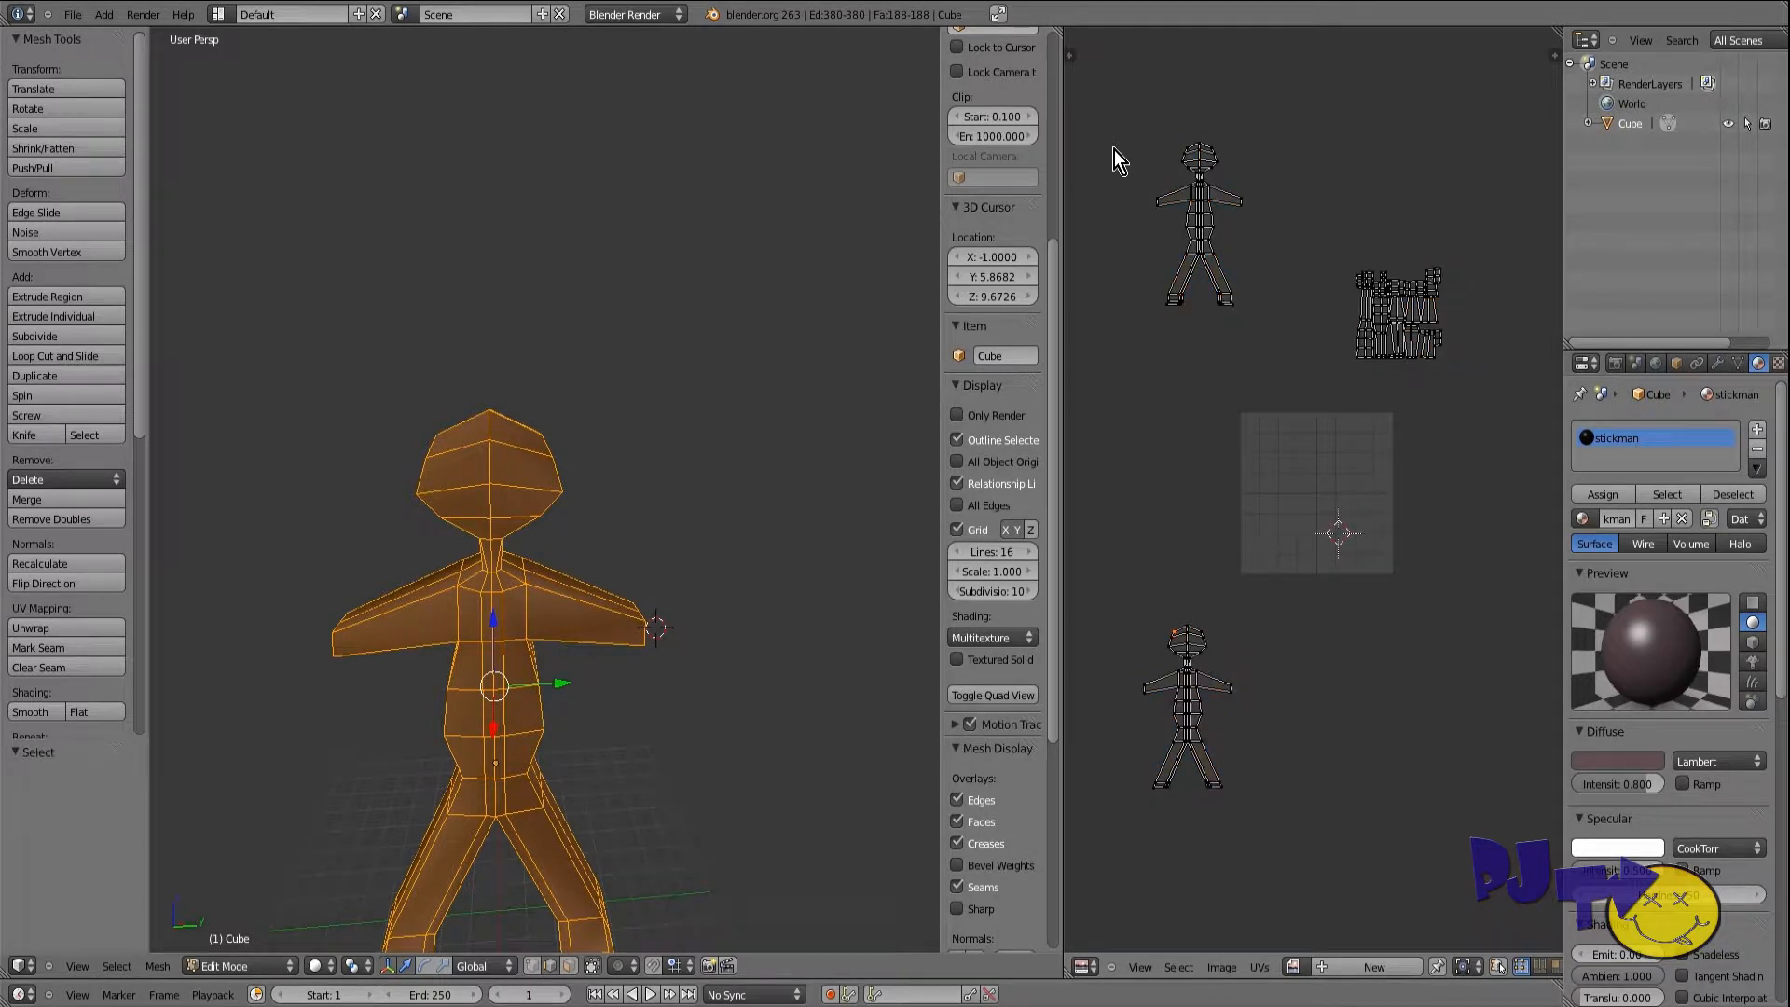
pyautogui.press('b')
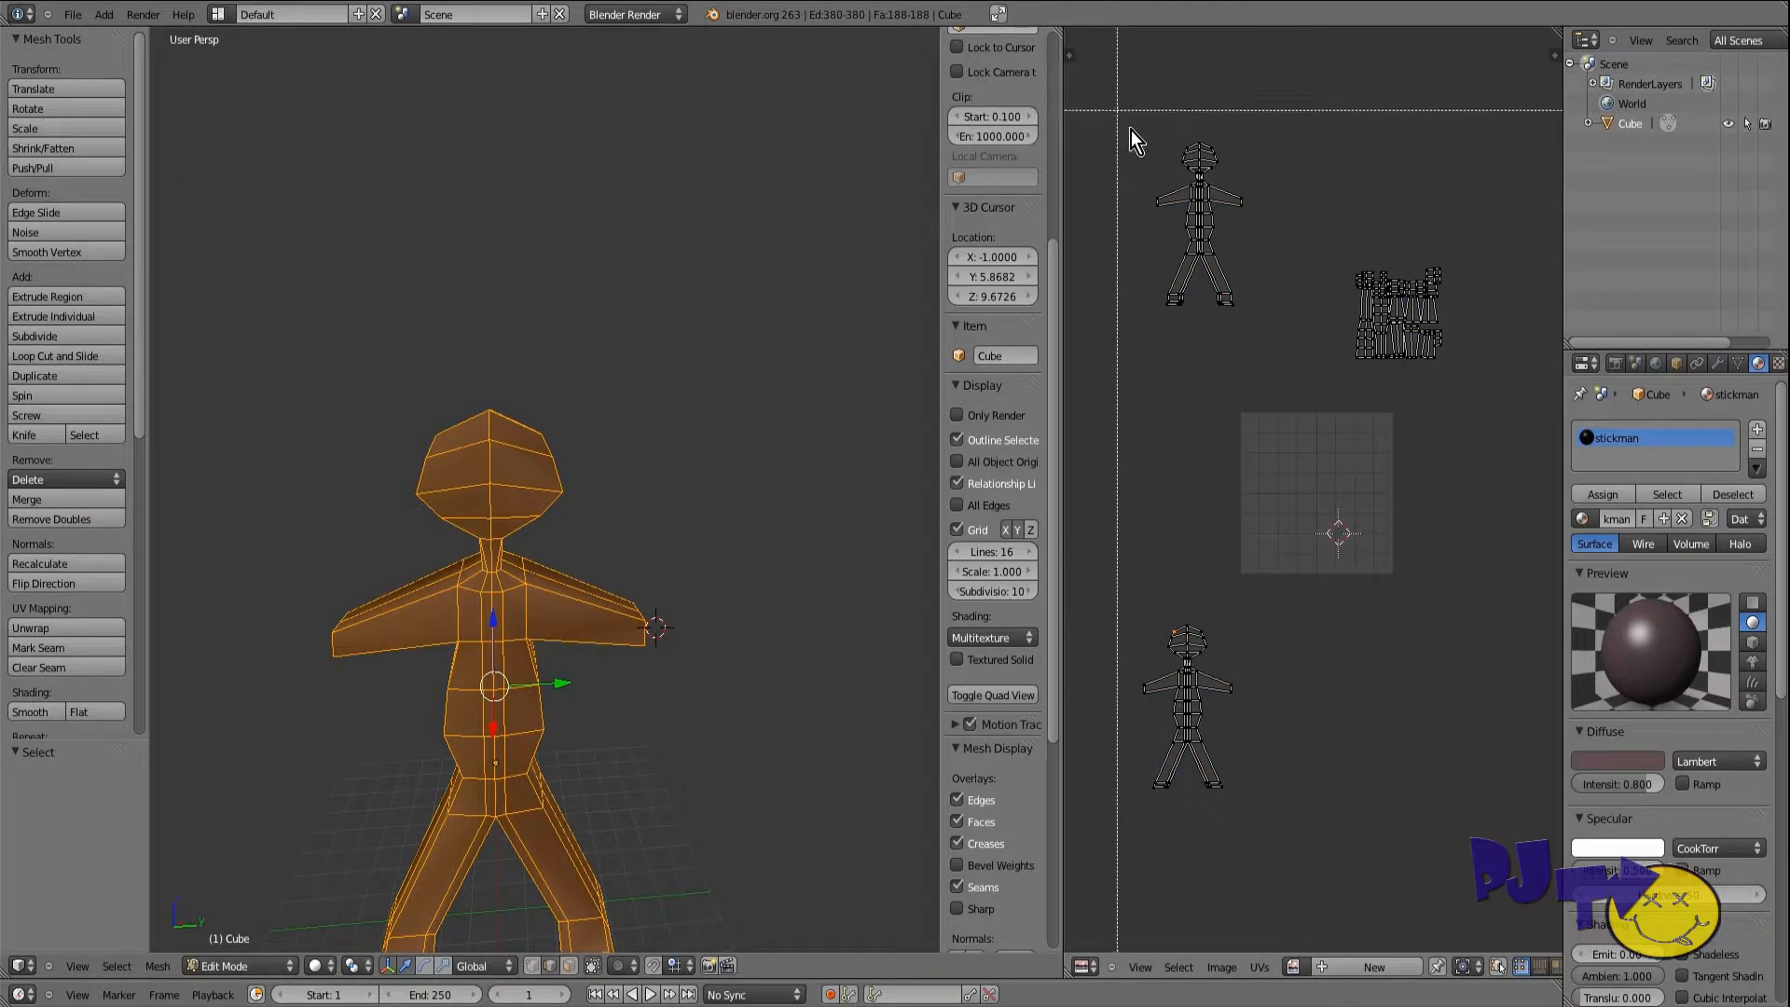
pyautogui.moveTo(1117, 107); pyautogui.dragTo(1262, 324)
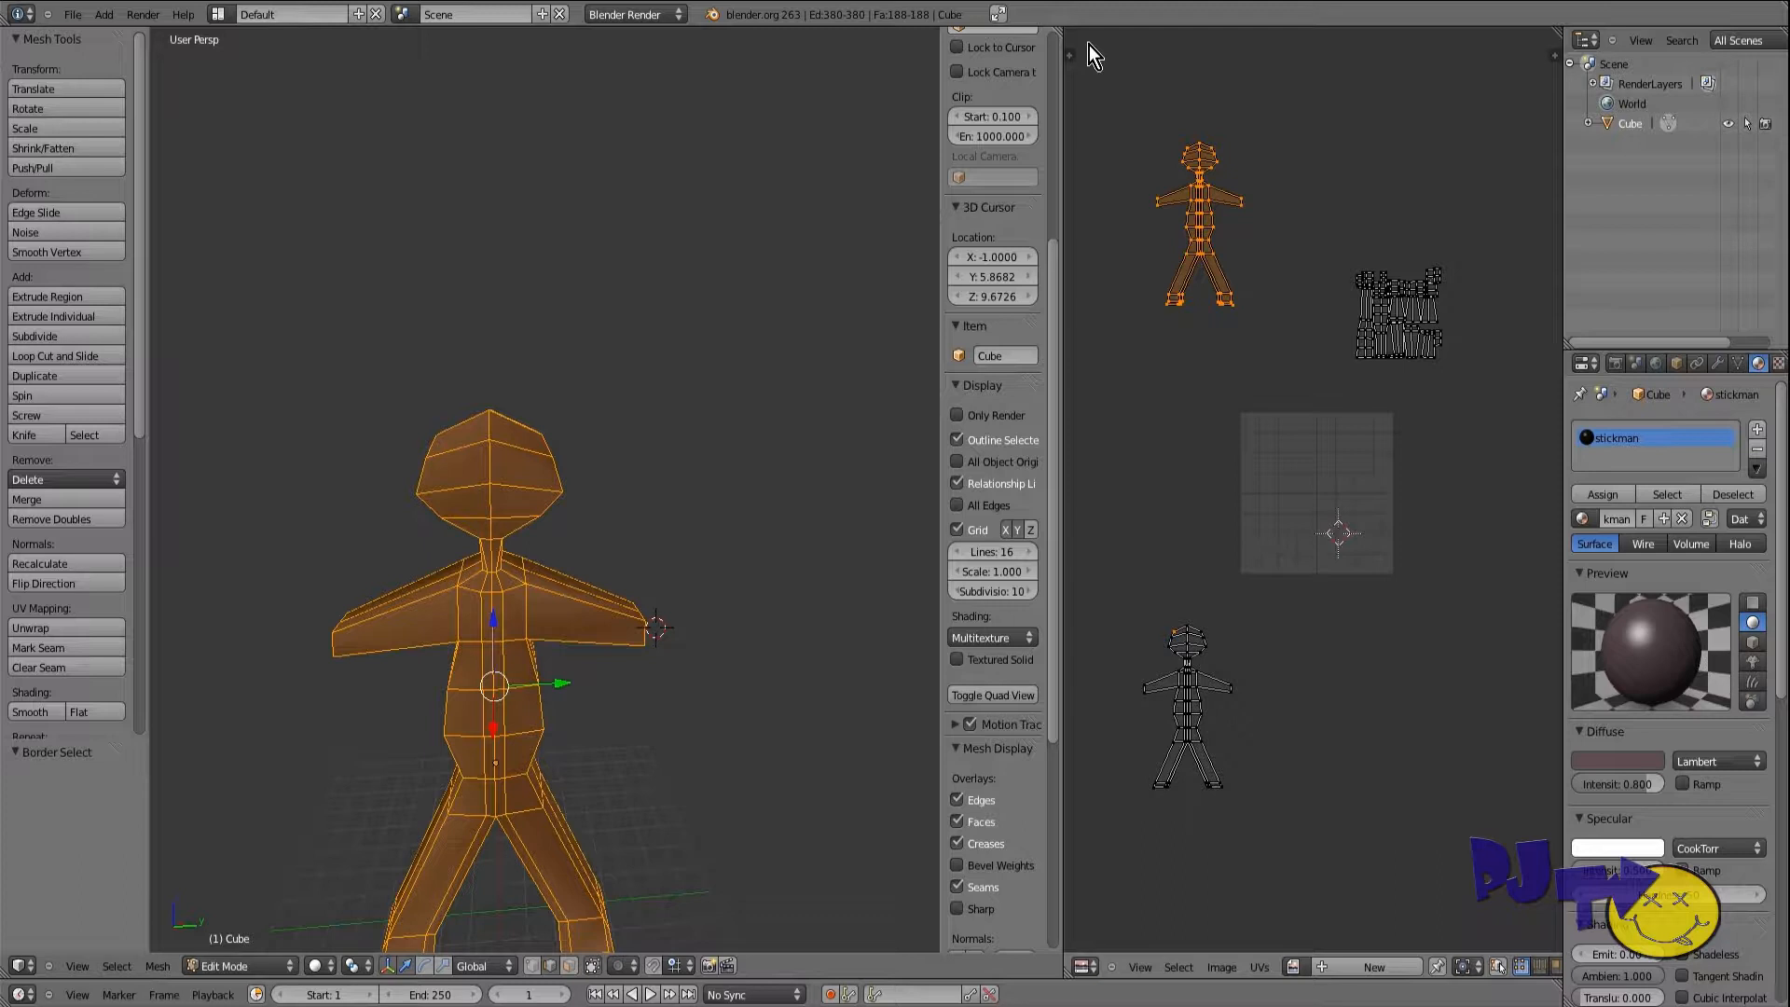
pyautogui.rightClick(1088, 45)
pyautogui.press('b')
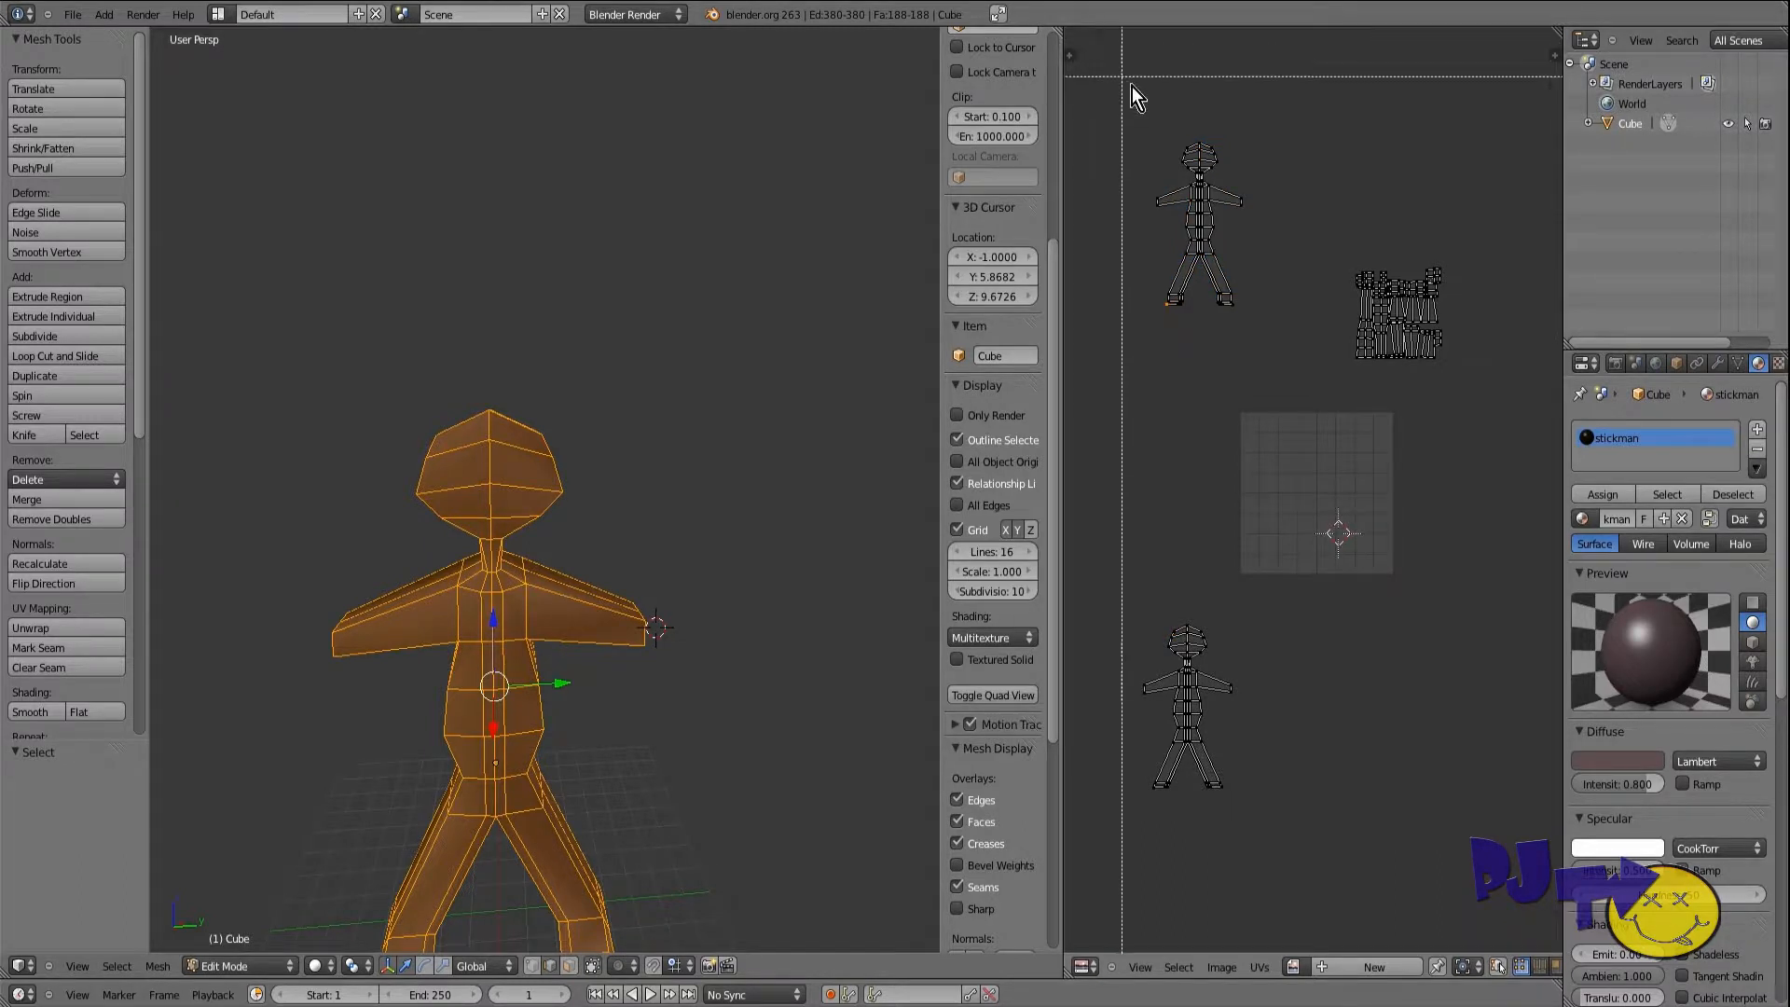
pyautogui.moveTo(1134, 103); pyautogui.dragTo(1200, 319)
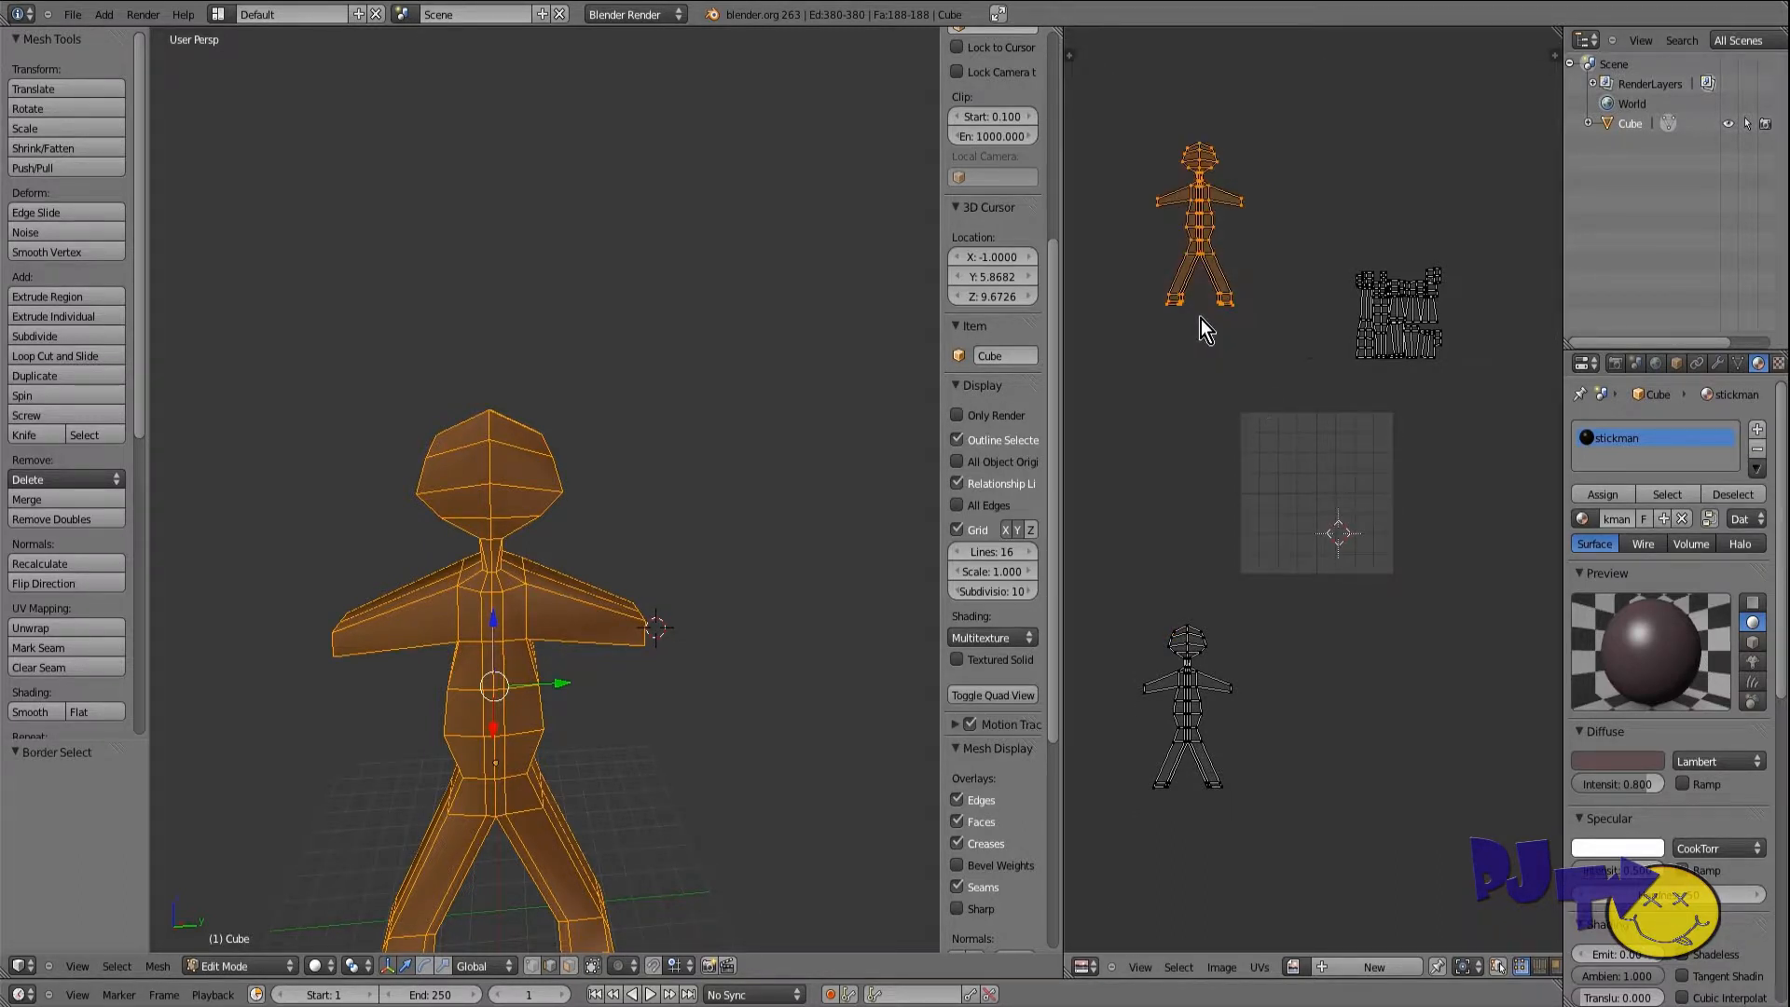
pyautogui.press('g')
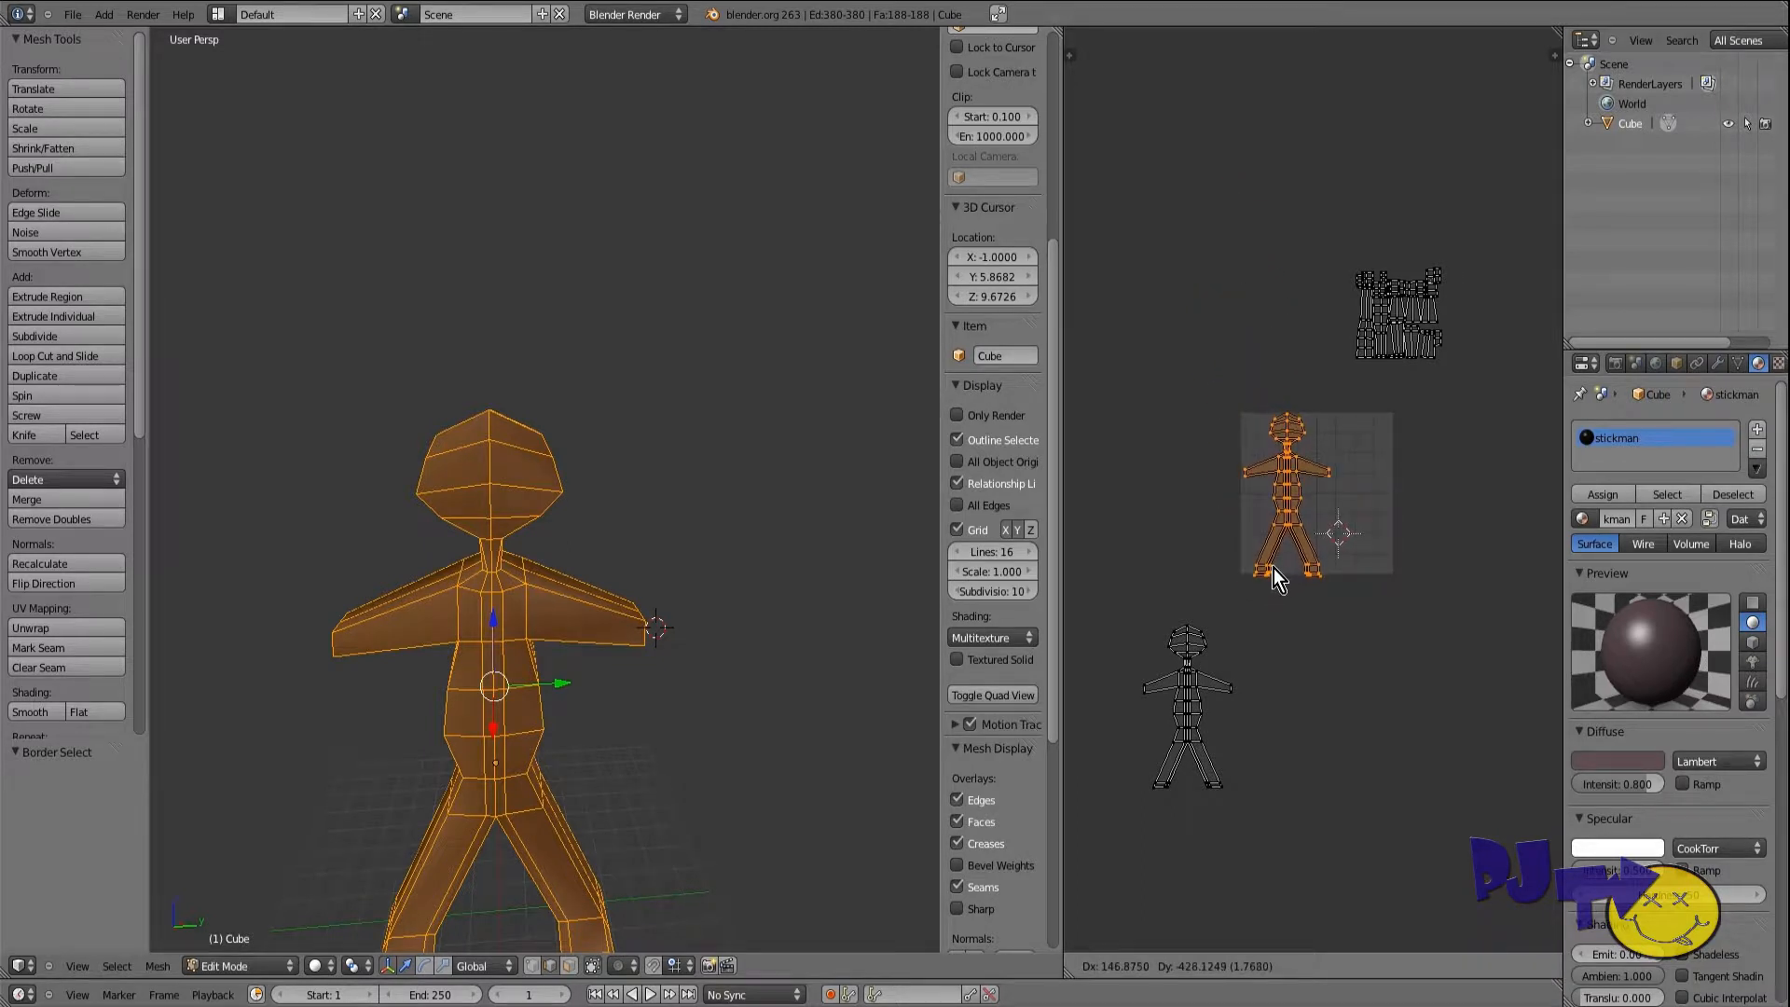
pyautogui.click(1274, 568)
# Step: Box-select the back UV island below the grid and move it beside the front island, over the grid's right side
pyautogui.rightClick(1126, 586)
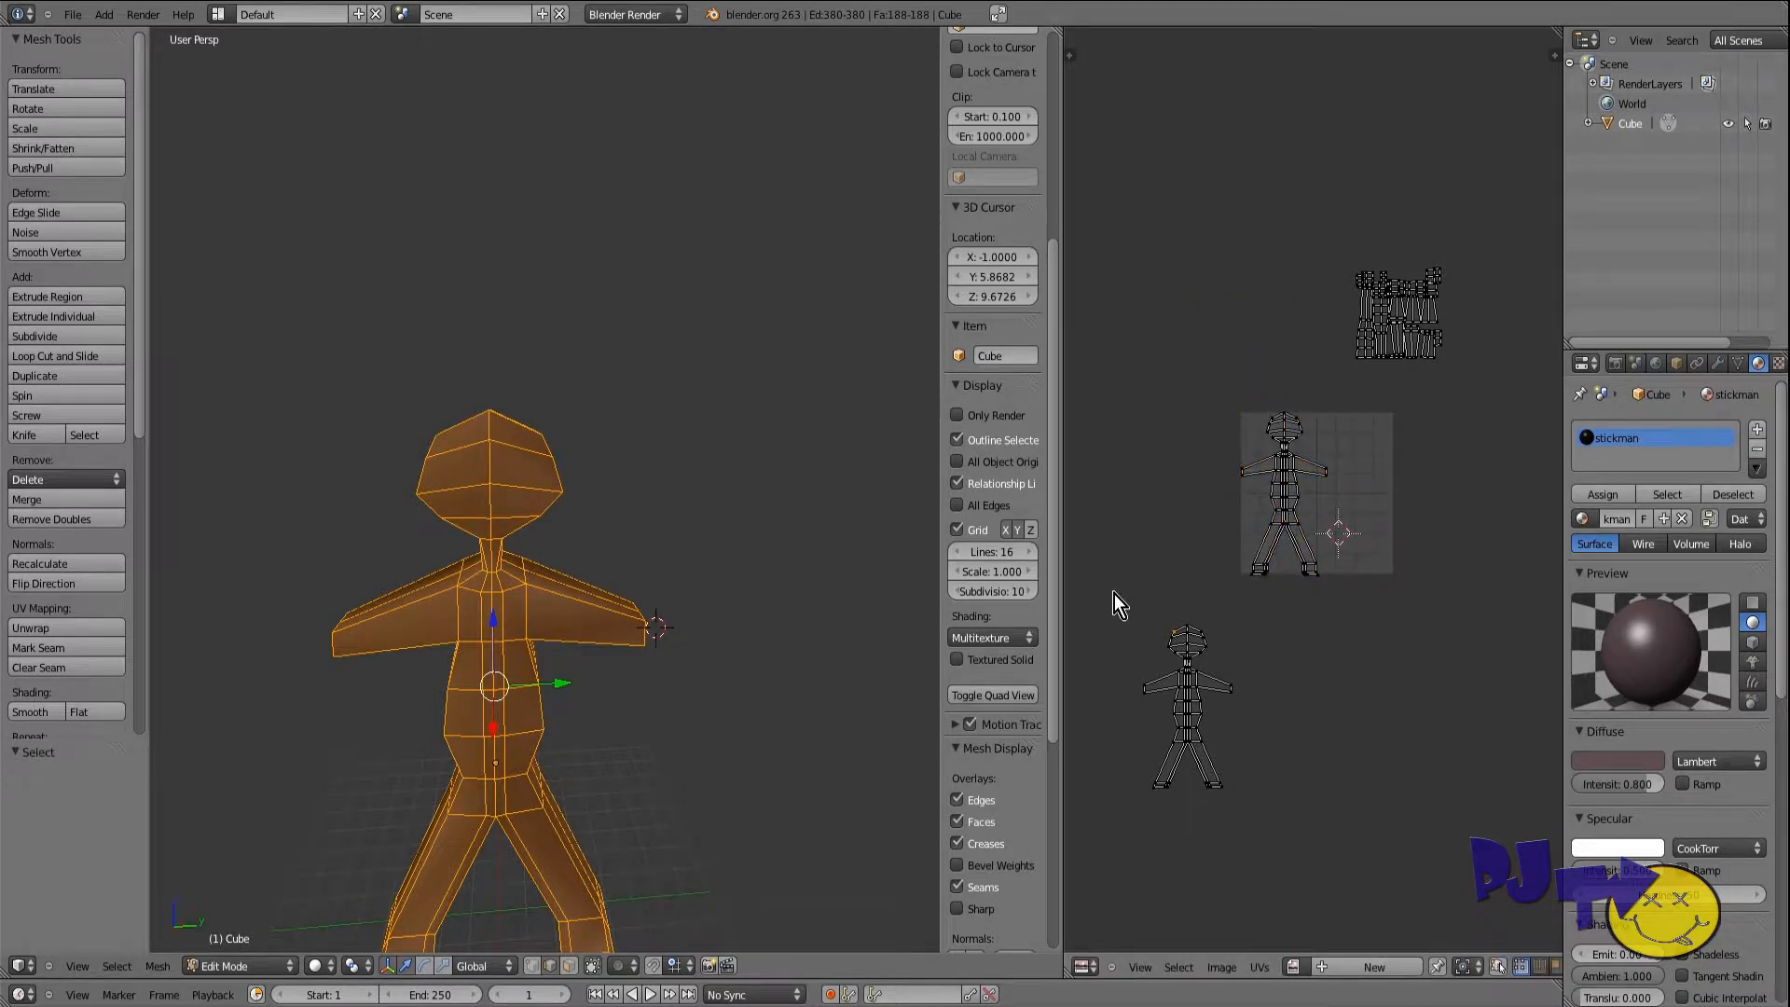
pyautogui.press('b')
pyautogui.moveTo(1115, 595); pyautogui.dragTo(1273, 839)
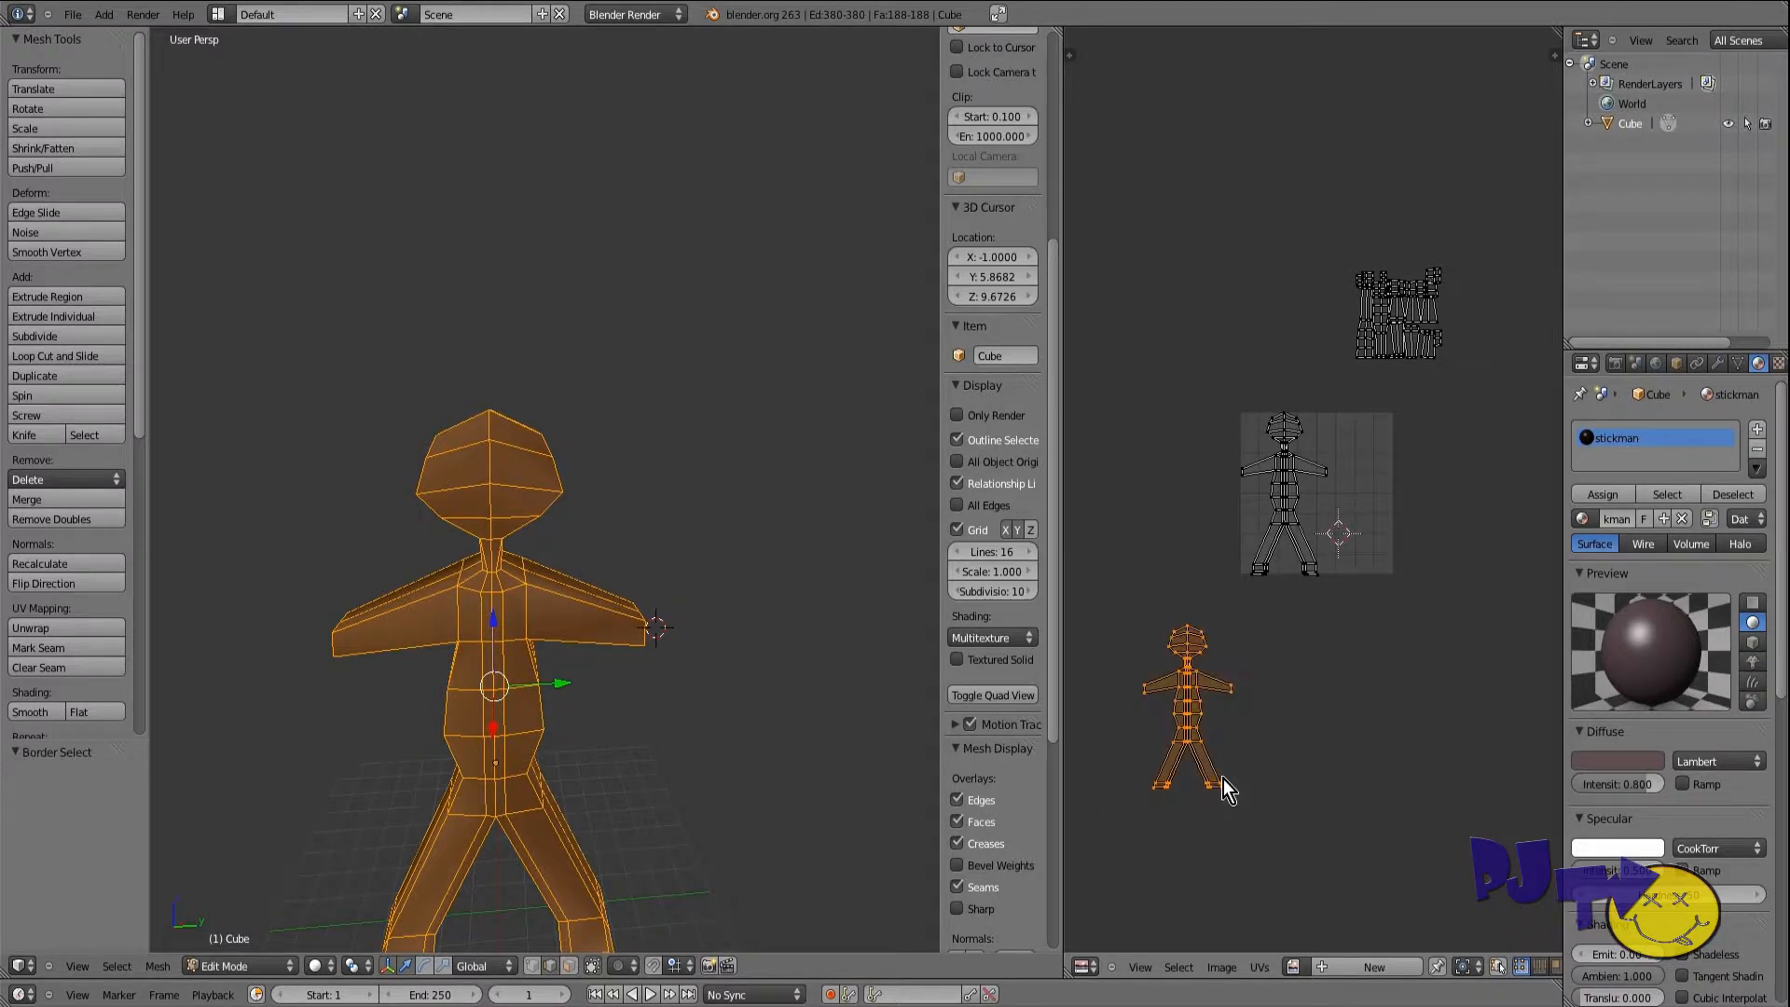
pyautogui.press('g')
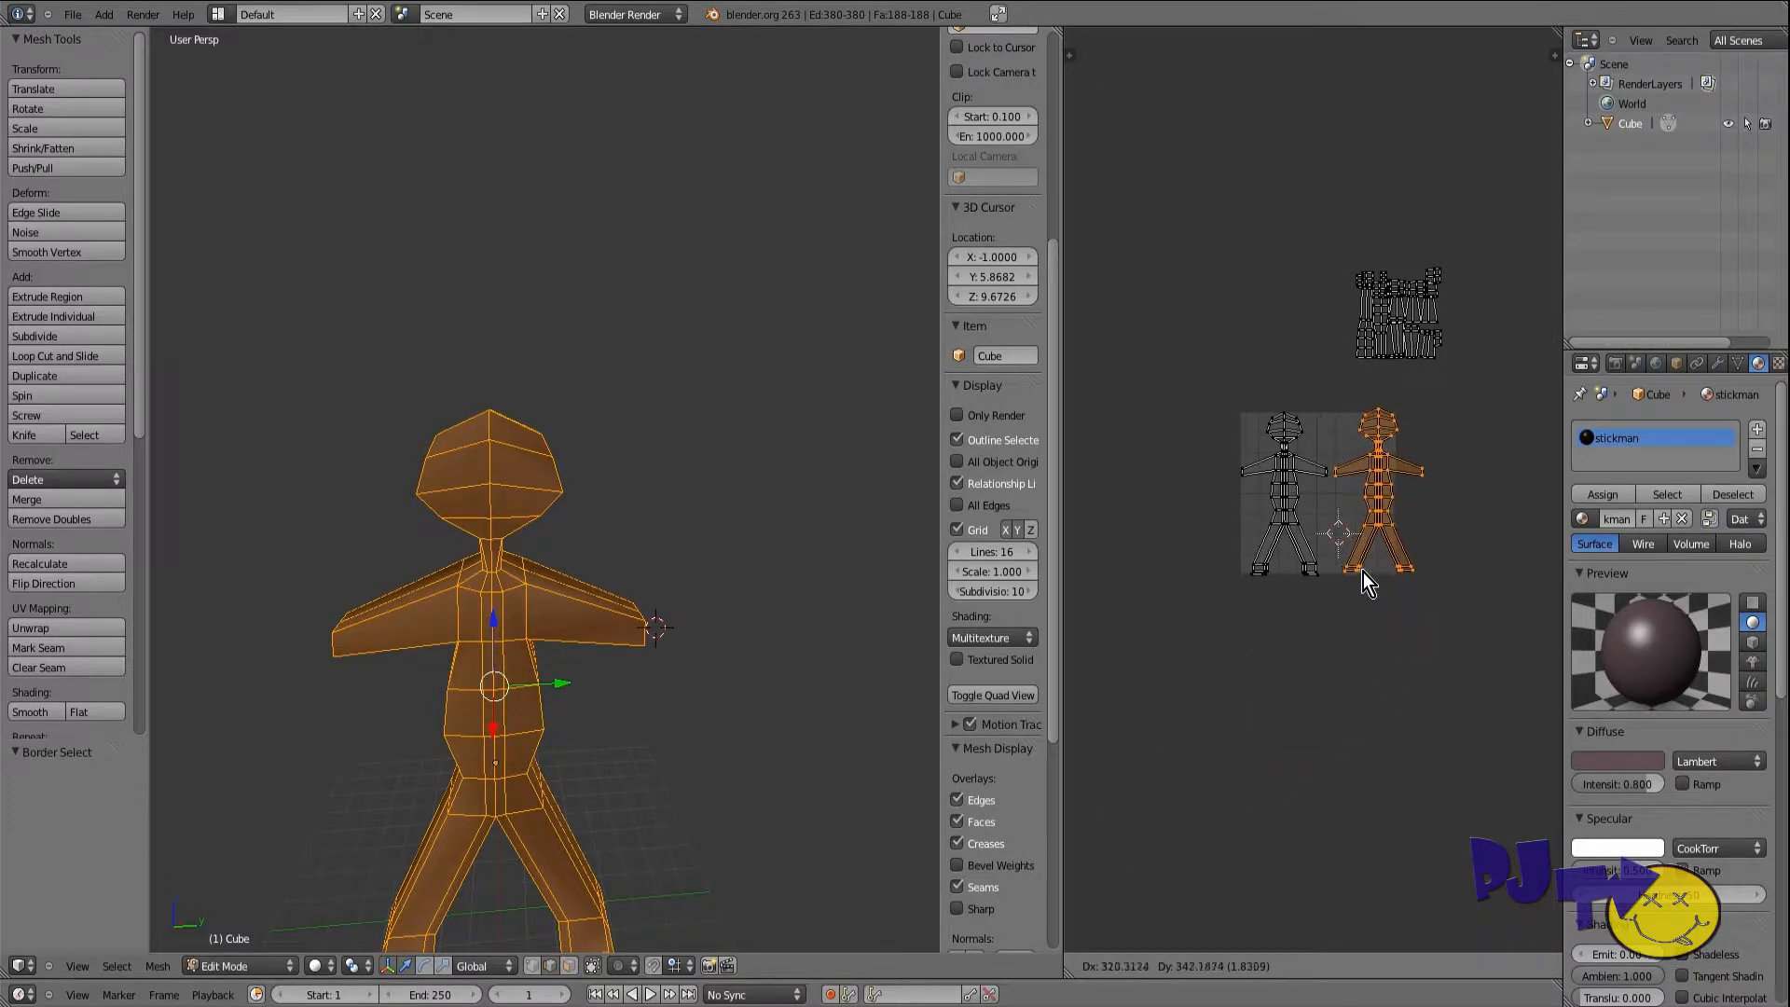
pyautogui.click(1363, 572)
# Step: Box-select the side-face UVs and move them onto the UV grid by about -0.433 in X and -1.093 in Y
pyautogui.rightClick(1318, 269)
pyautogui.press('b')
pyautogui.moveTo(1315, 238); pyautogui.dragTo(1465, 395)
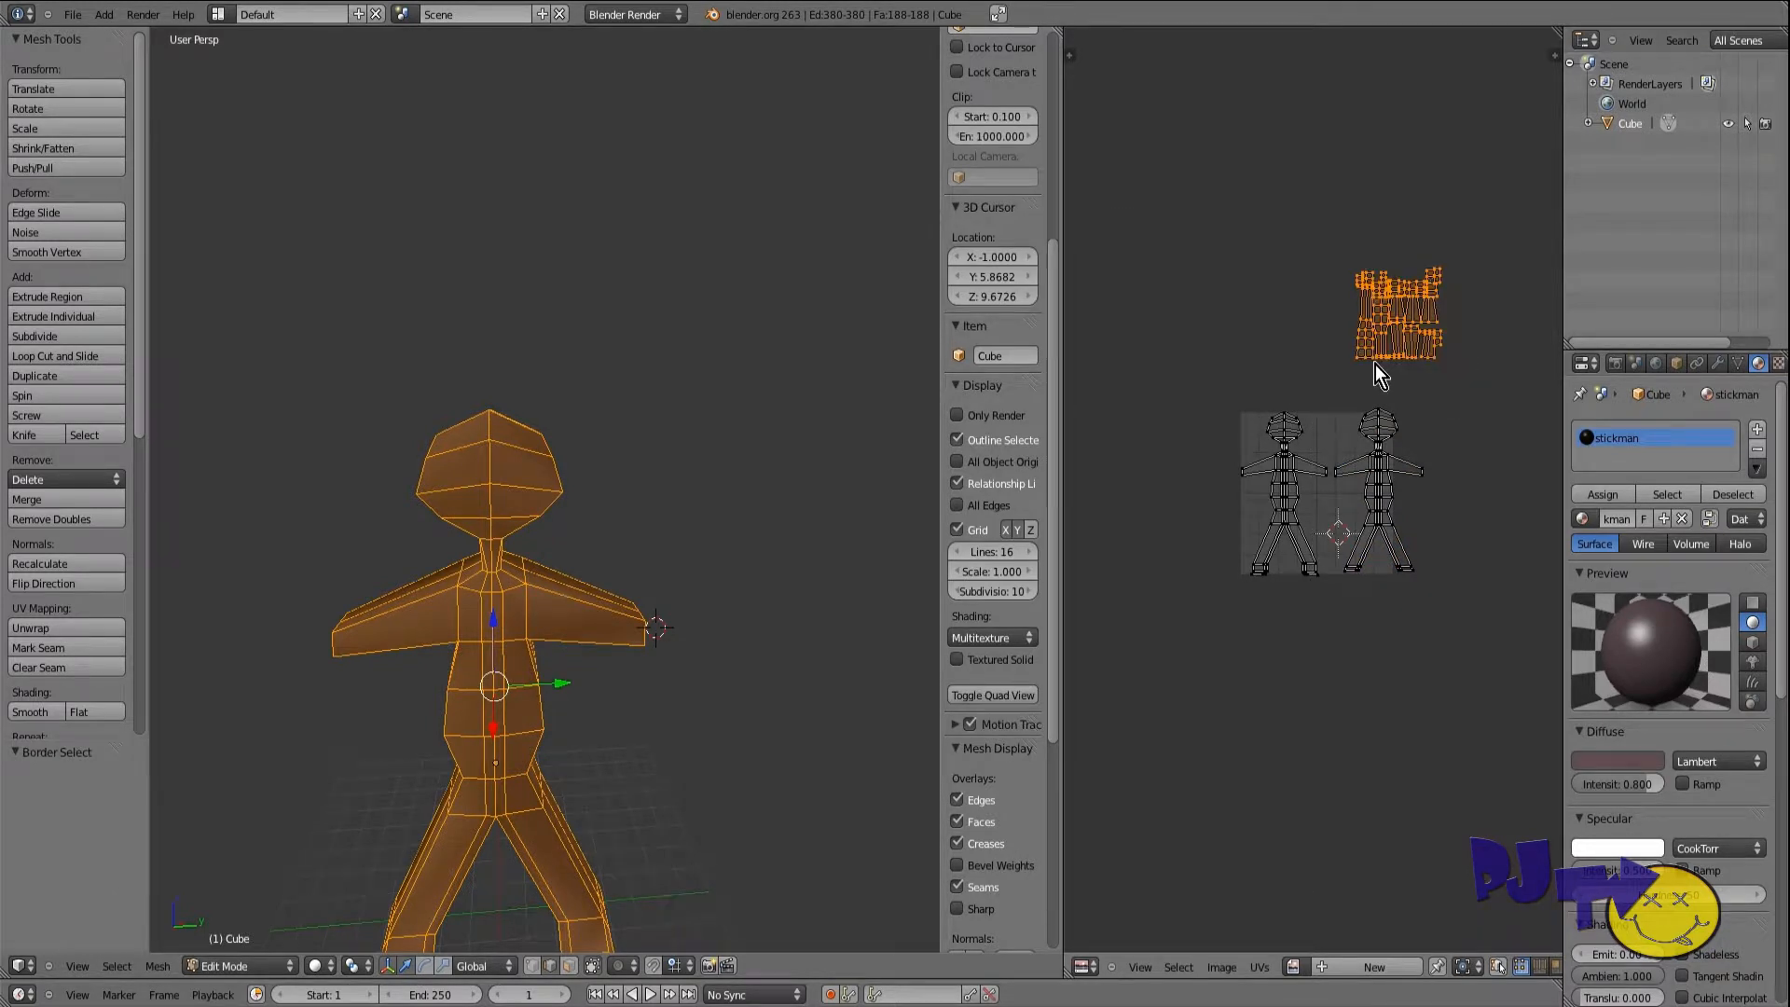
pyautogui.press('g')
pyautogui.click(1318, 528)
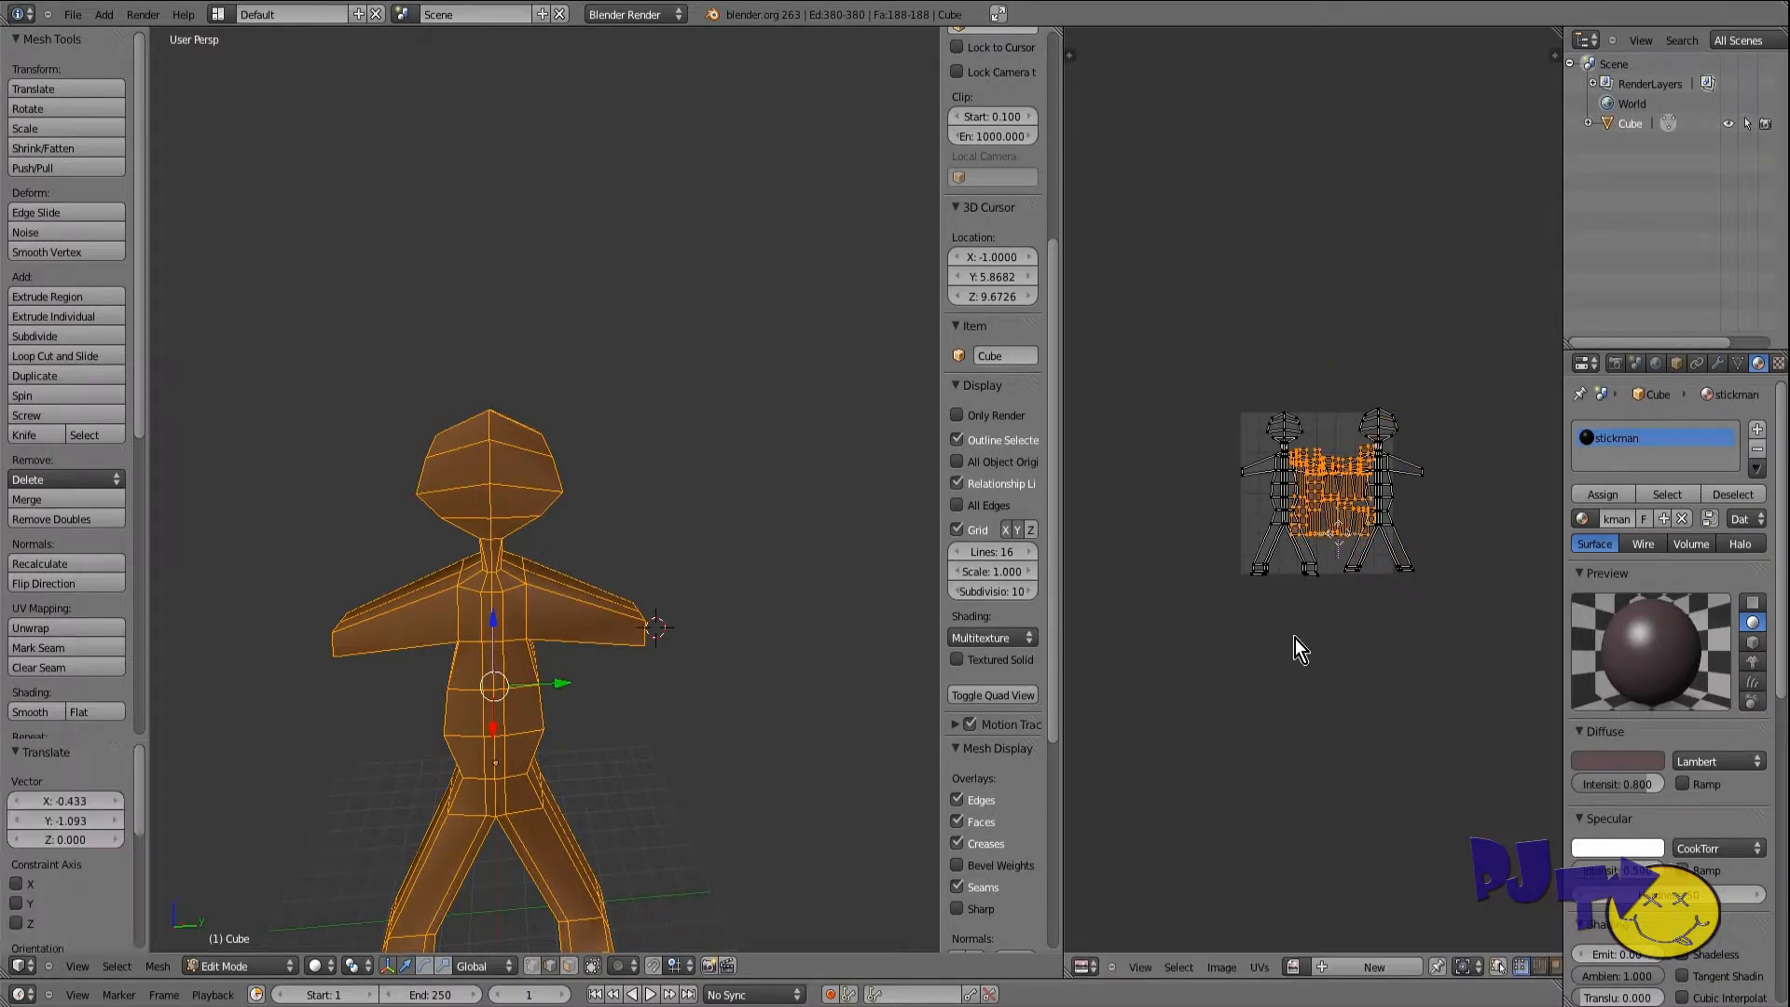
# Step: Enlarge the side-face UVs by about 1.76 and move them about 1.01 in negative X, beside the front and back islands
pyautogui.press('s')
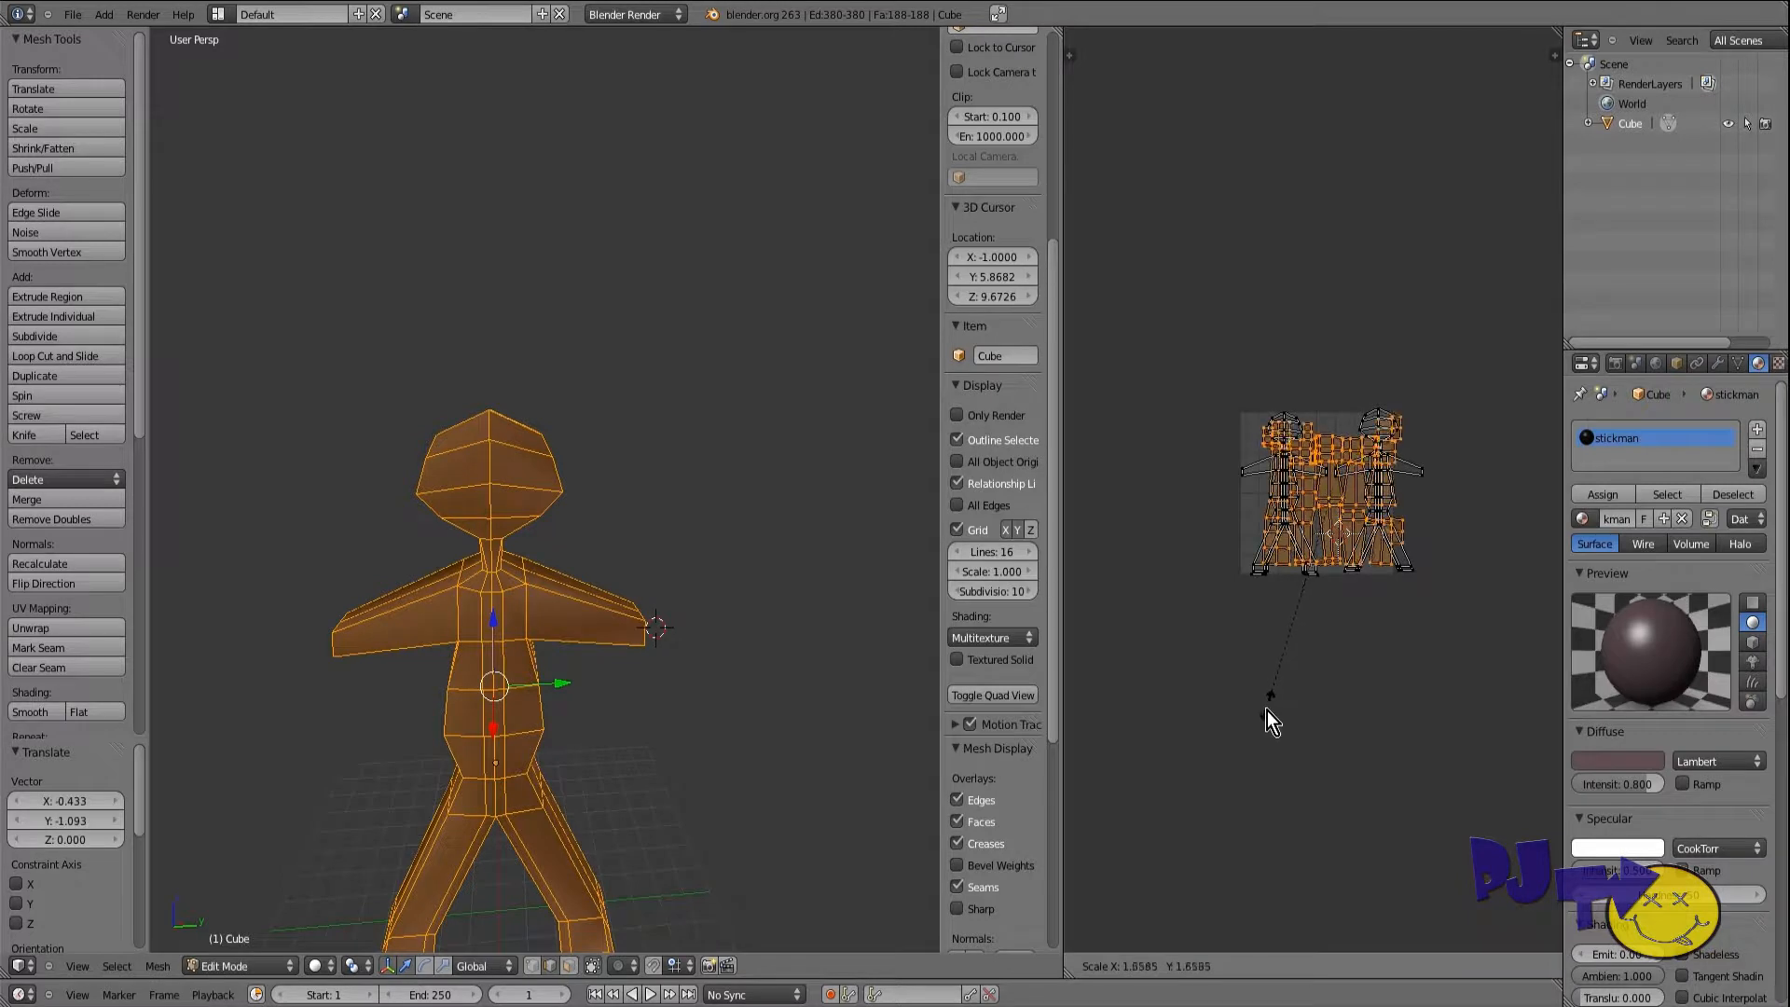
pyautogui.click(1275, 693)
pyautogui.press('g')
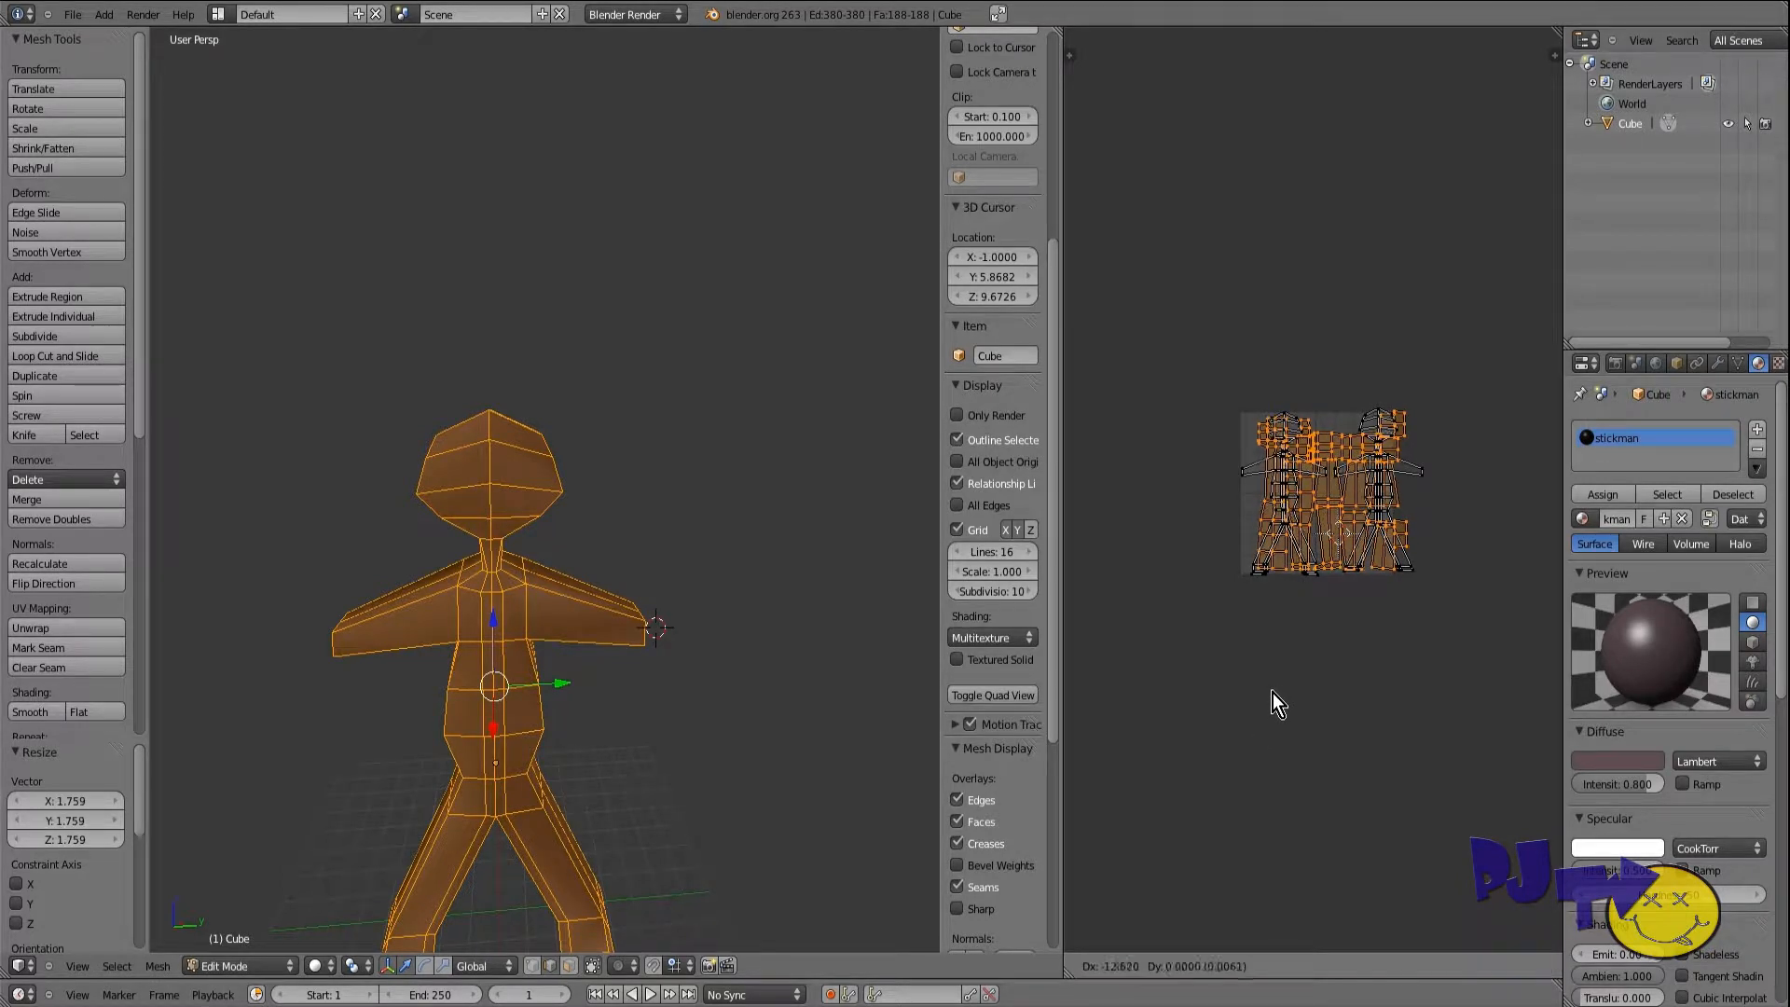
pyautogui.click(1256, 693)
pyautogui.press('g')
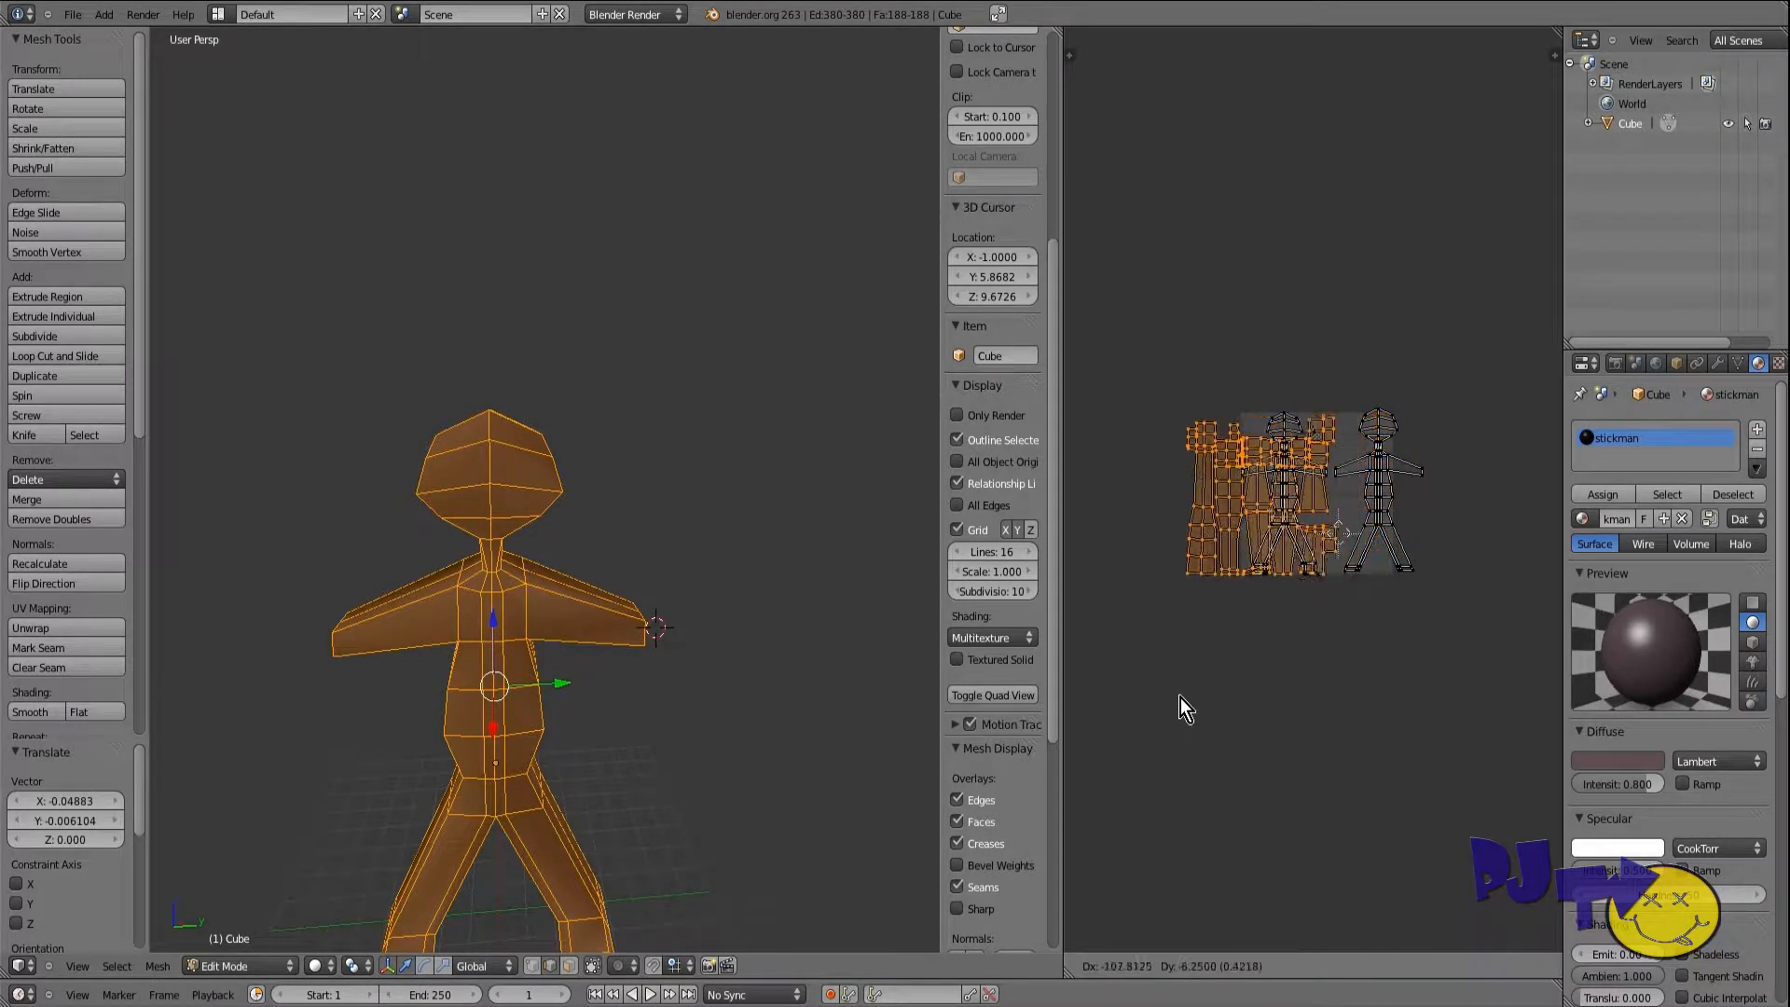
pyautogui.click(1228, 660)
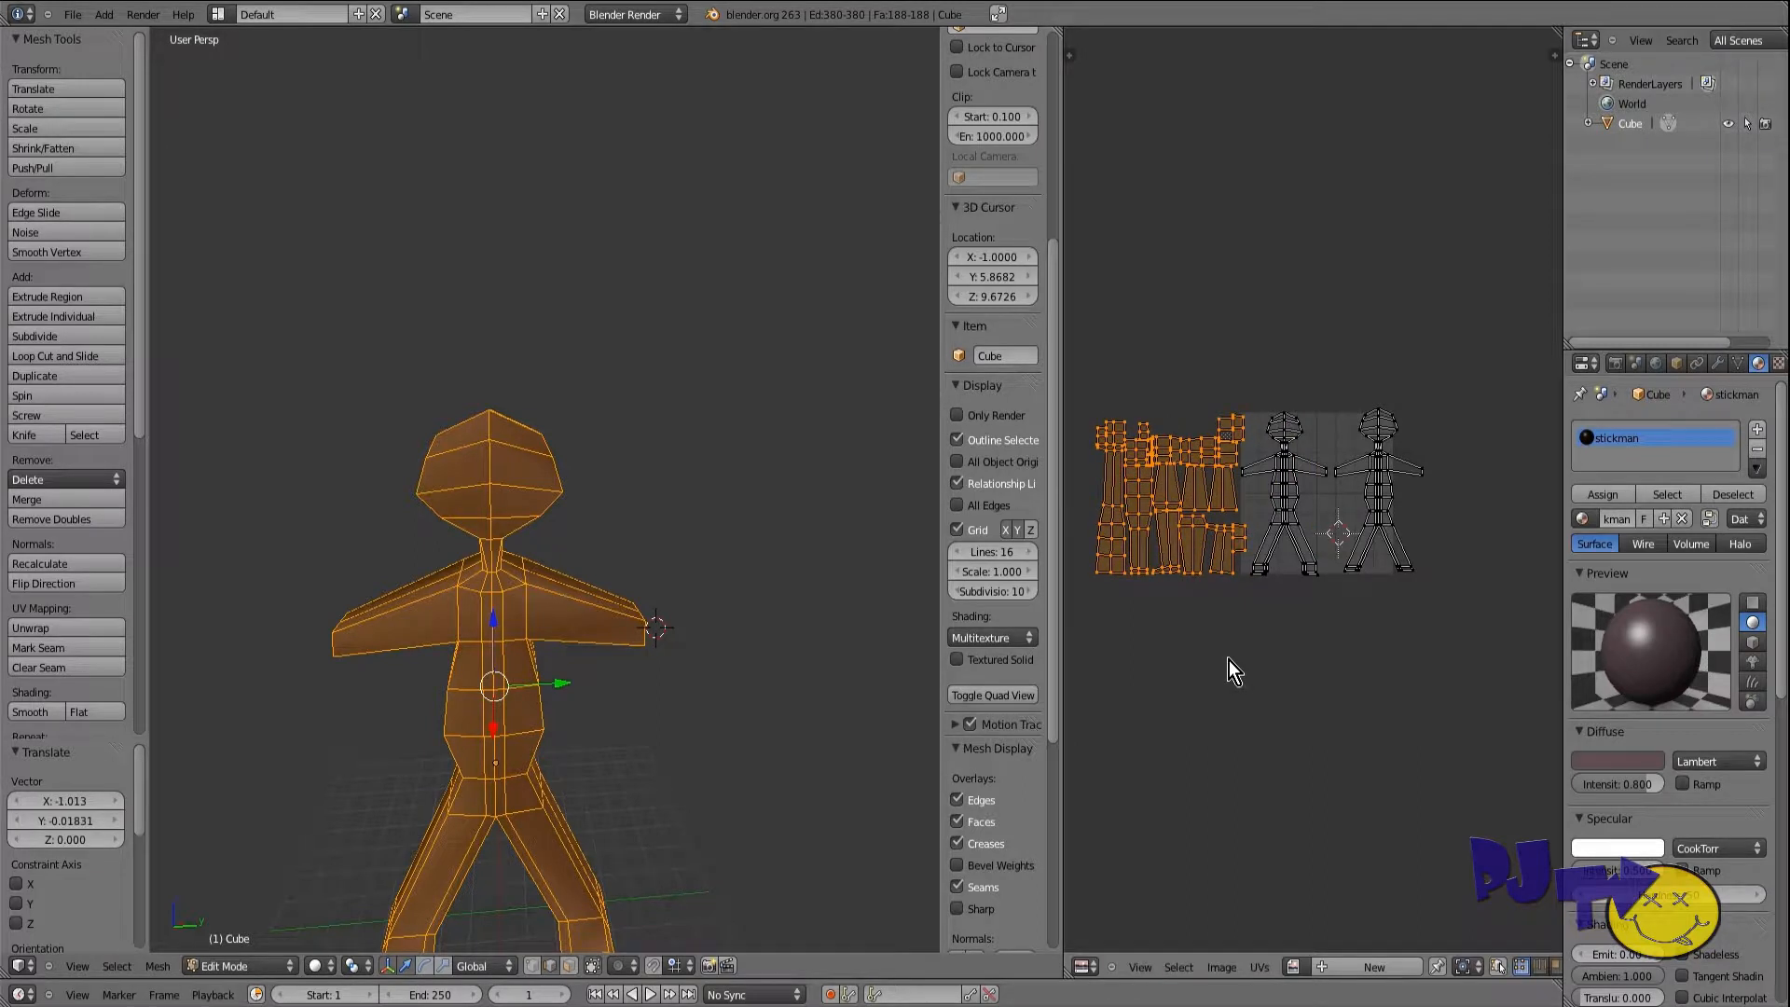
# Step: Select all the UV islands and scale them along X by about 0.563
pyautogui.press('a')
pyautogui.press('a')
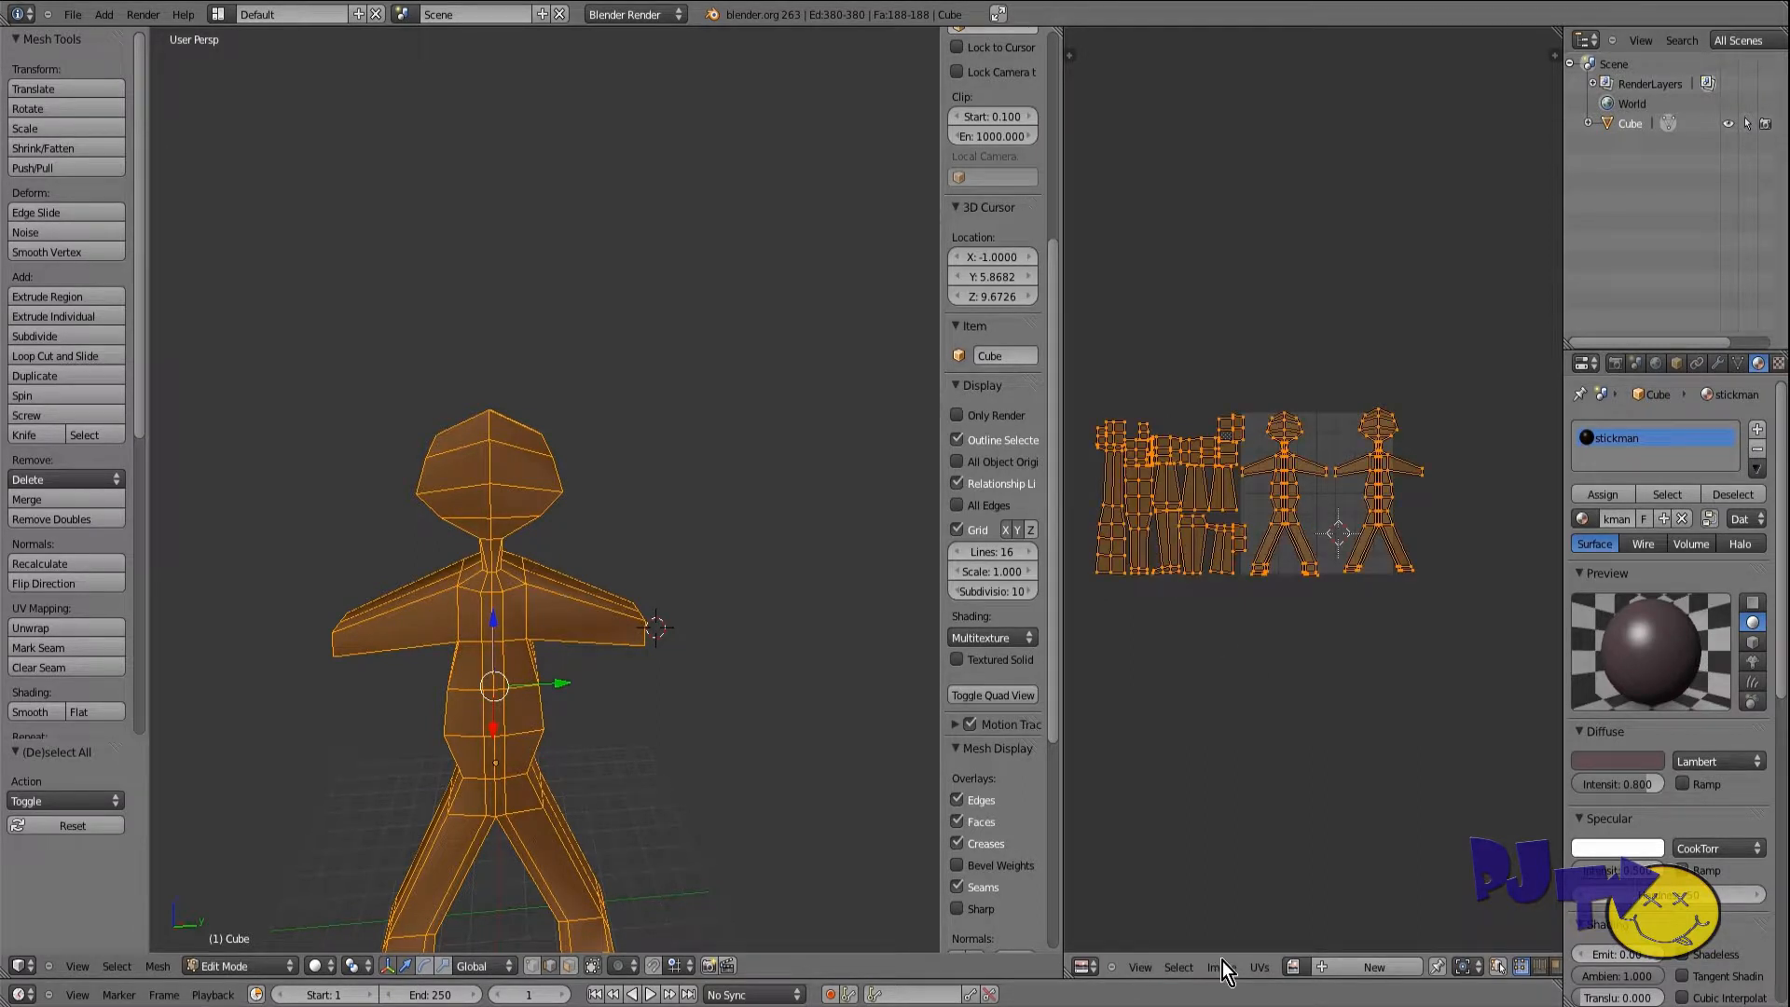
pyautogui.click(1220, 966)
pyautogui.click(1203, 965)
pyautogui.click(1258, 965)
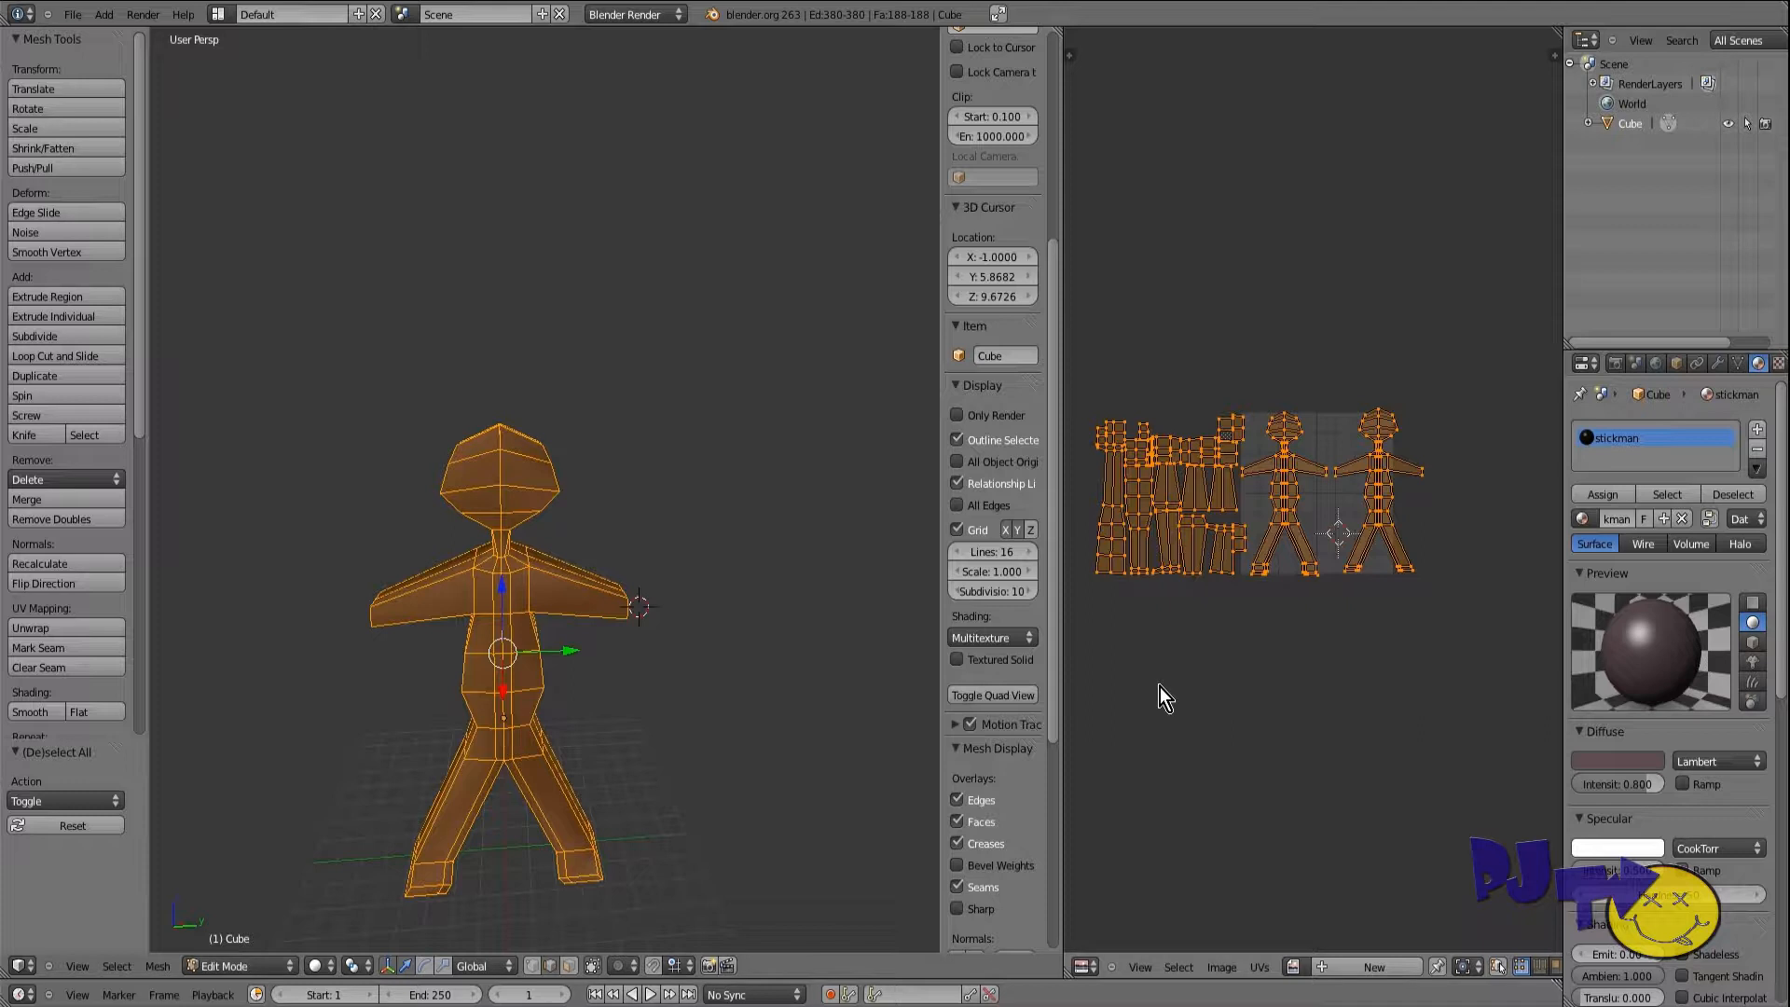
pyautogui.press('s')
pyautogui.press('x')
pyautogui.click(1211, 604)
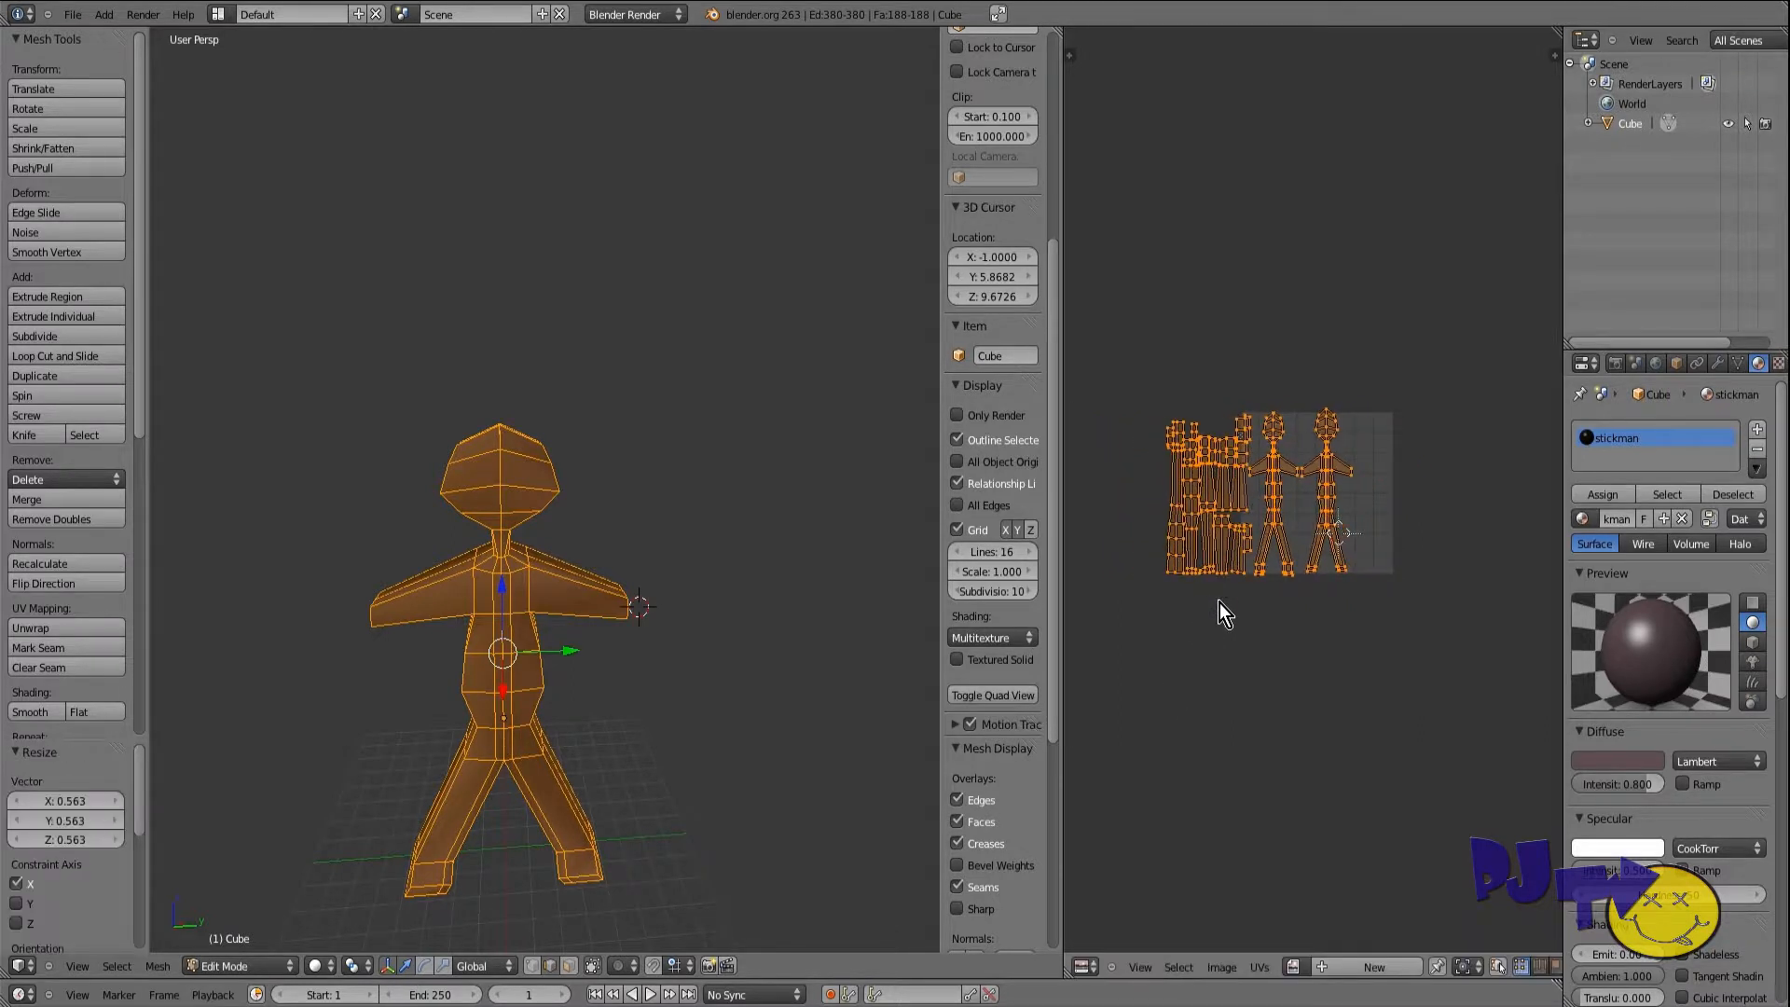
# Step: Move all the UVs by about 0.409 in X and 0.012 in Y, then scale them uniformly by about 0.864 to fit the grid
pyautogui.press('g')
pyautogui.click(1260, 614)
pyautogui.scroll(3, 1260, 614)
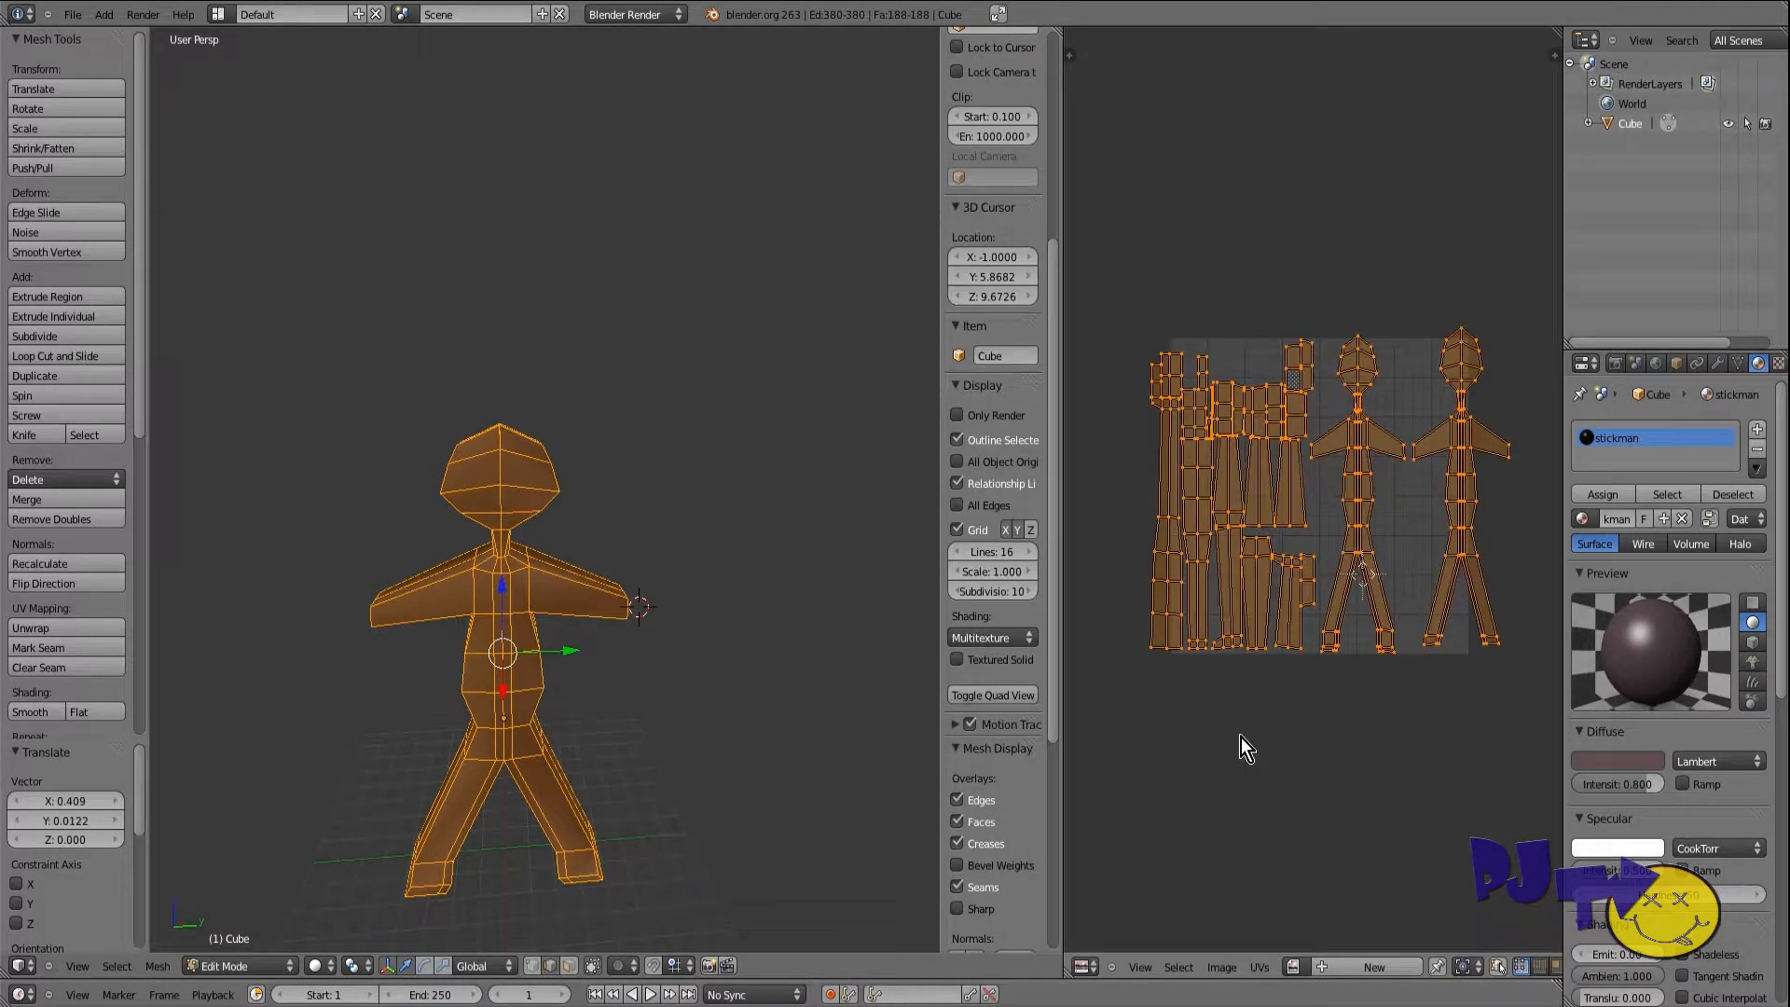
pyautogui.press('s')
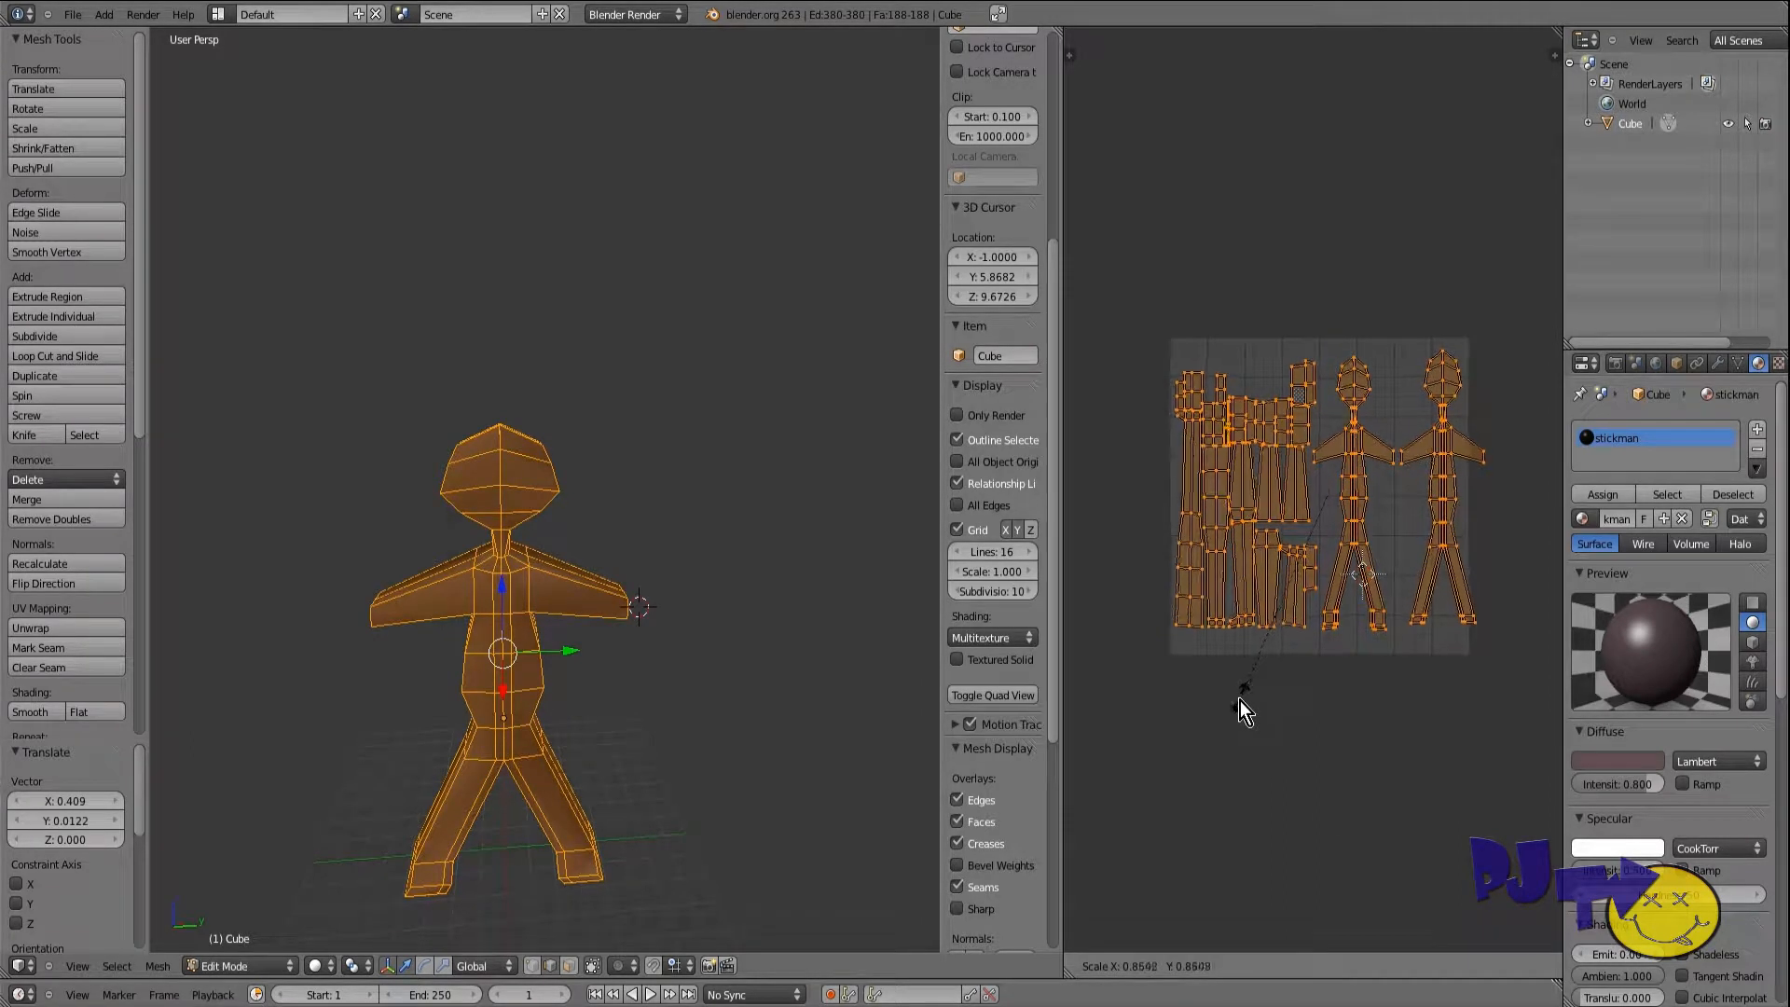
pyautogui.click(1240, 701)
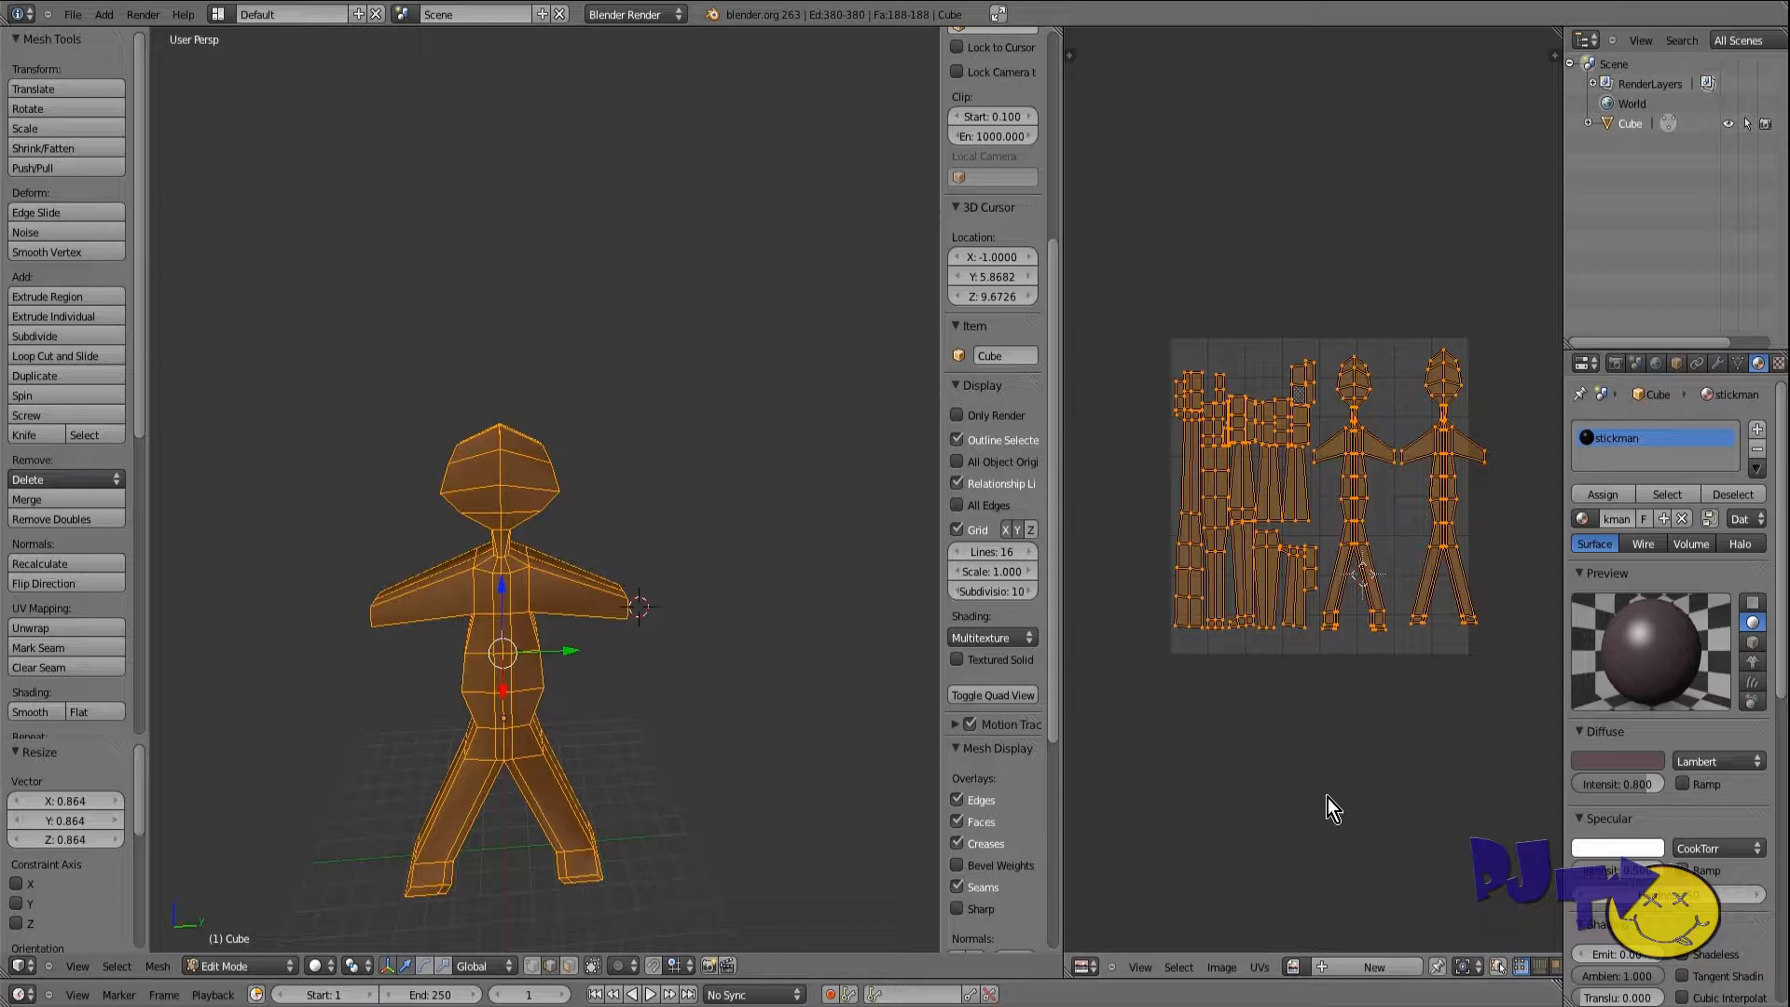
# Step: Scale all the UVs along Y by about 1.084 and along X by about 0.913
pyautogui.press('s')
pyautogui.press('y')
pyautogui.click(1310, 826)
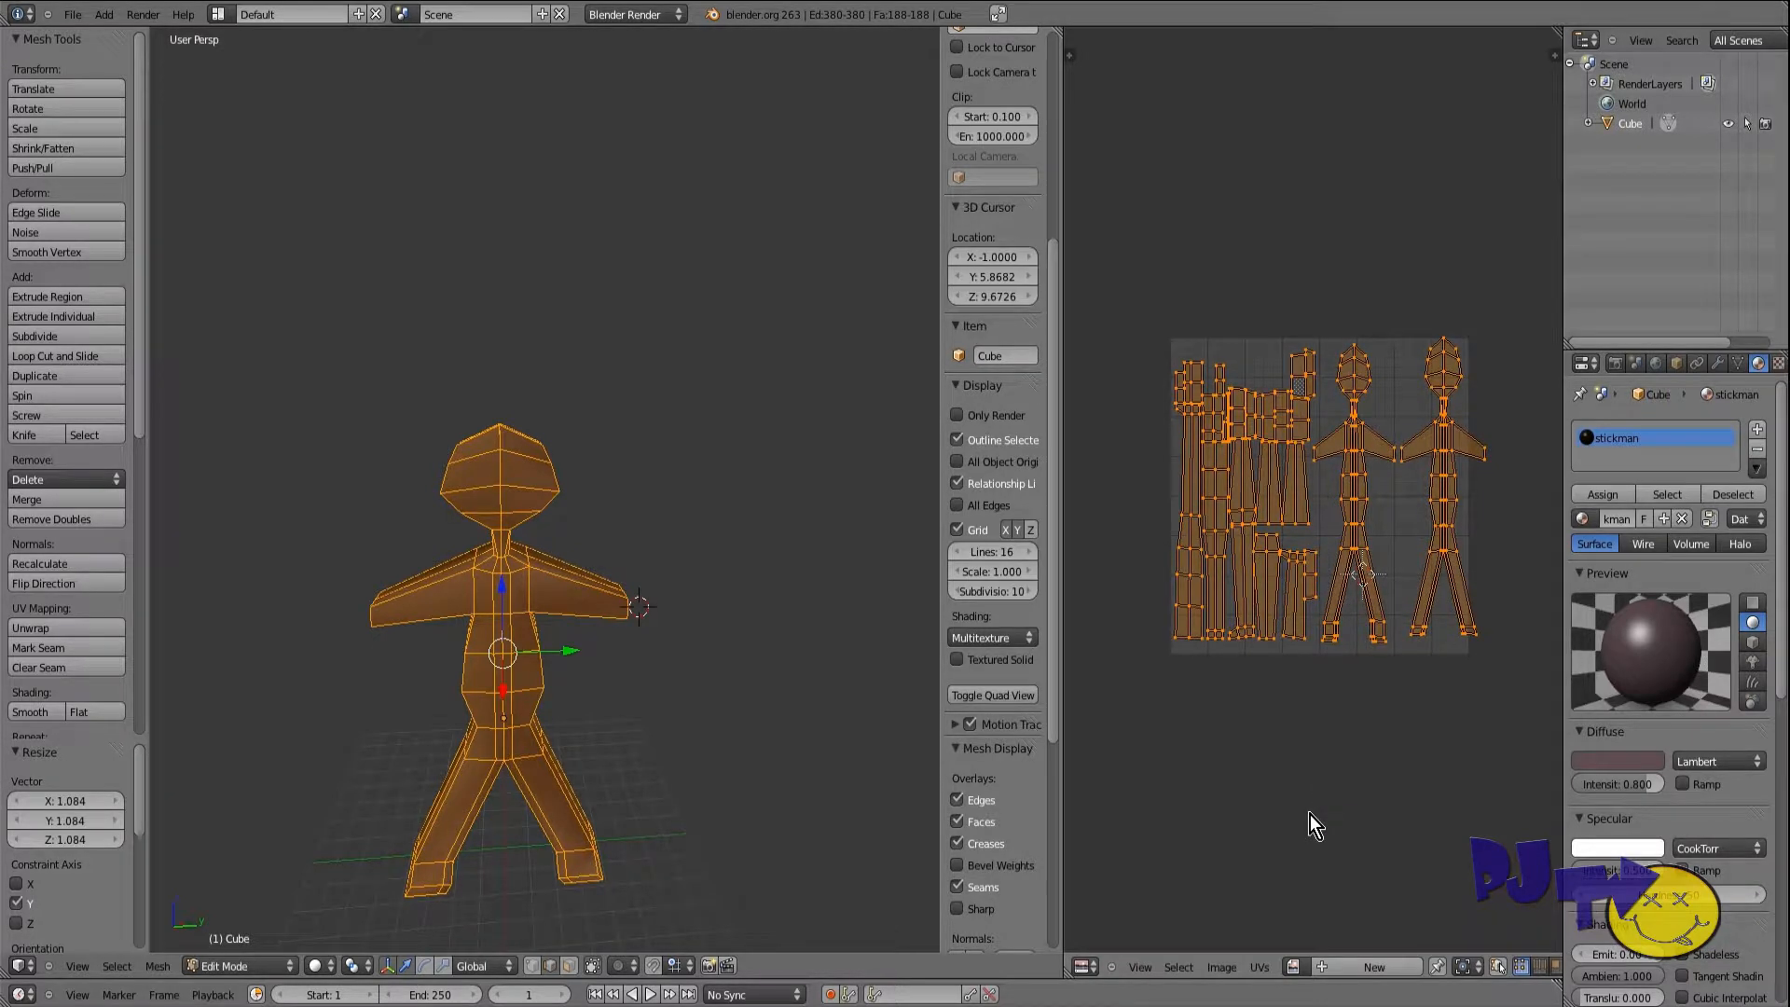
pyautogui.press('s')
pyautogui.press('x')
pyautogui.click(1296, 786)
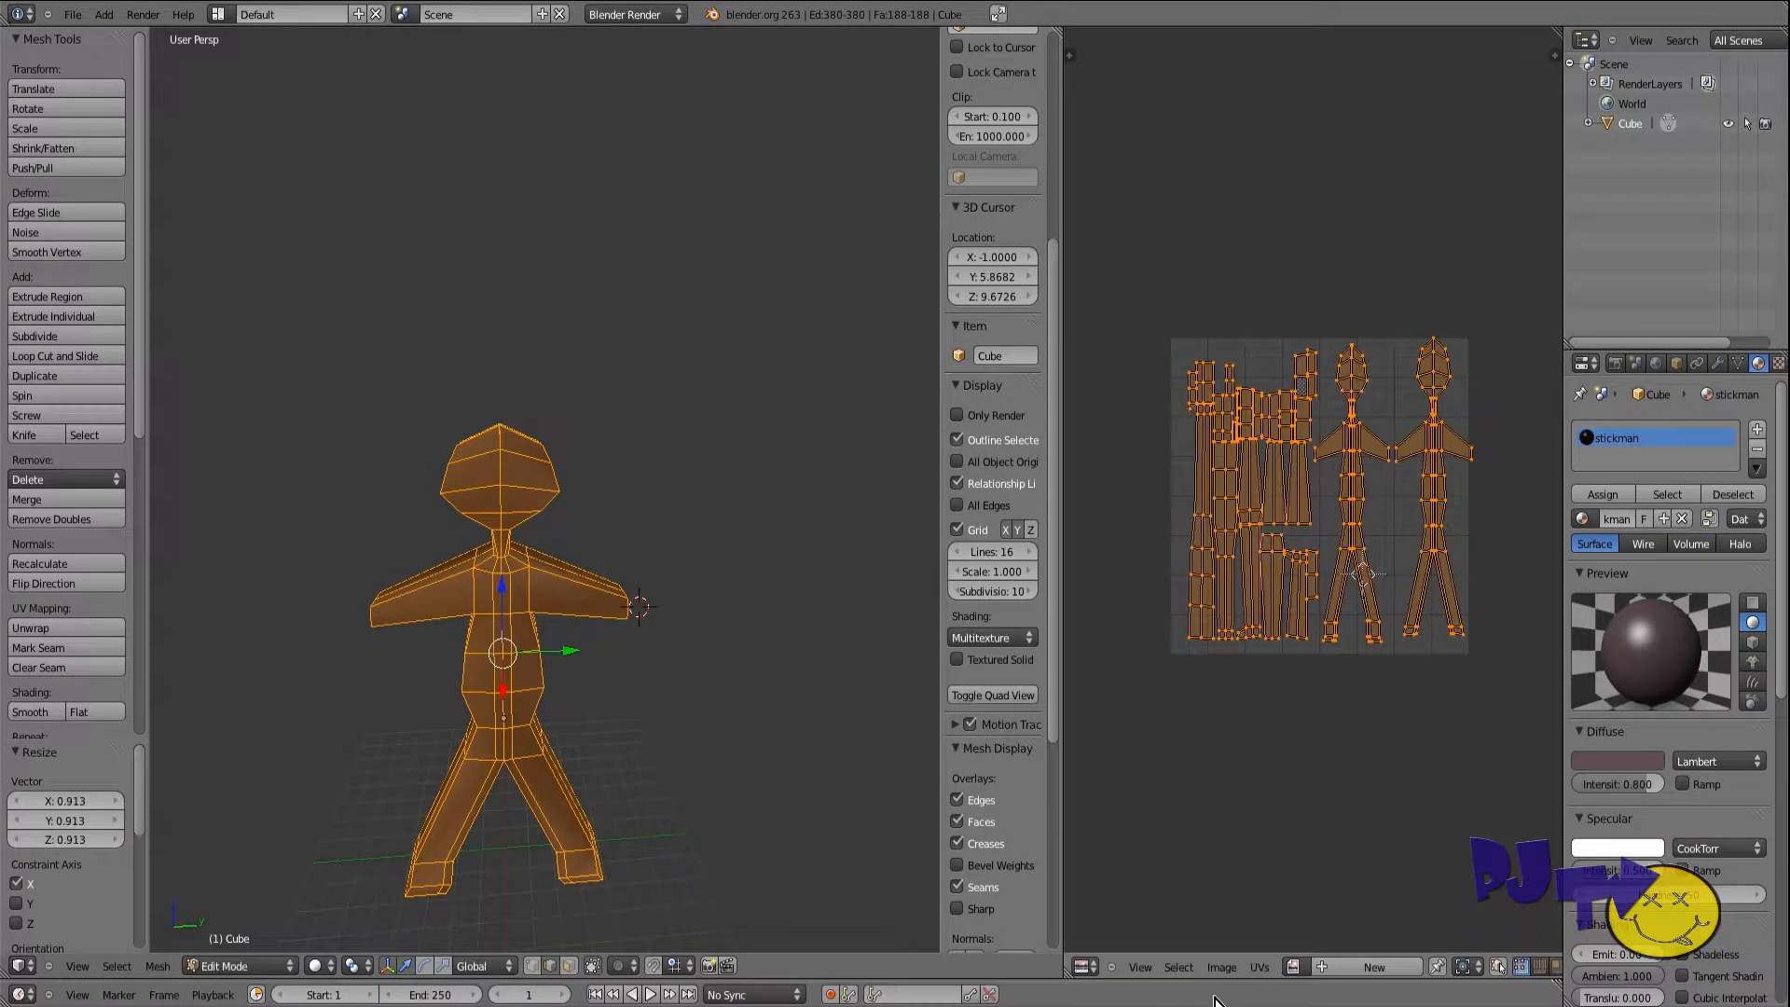
# Step: Export the UV layout as a 2048 by 1024 PNG image over the existing stickmanoriginalUV.png
pyautogui.click(1259, 967)
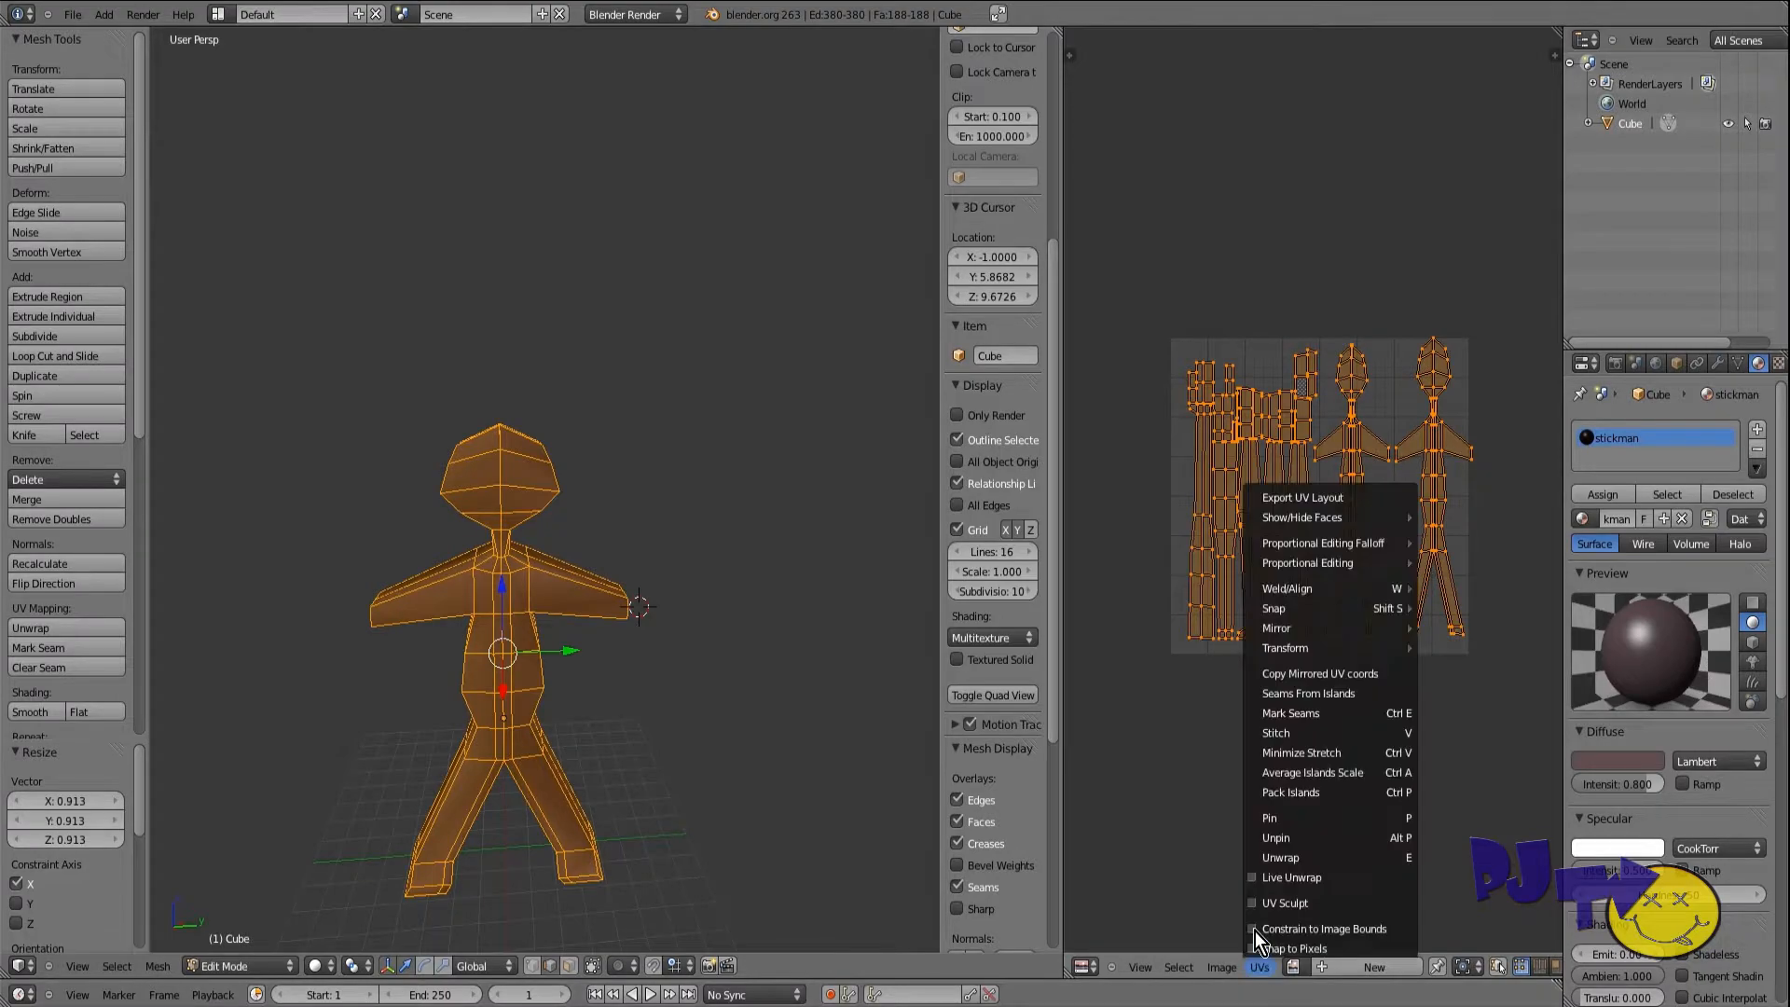
pyautogui.click(1290, 499)
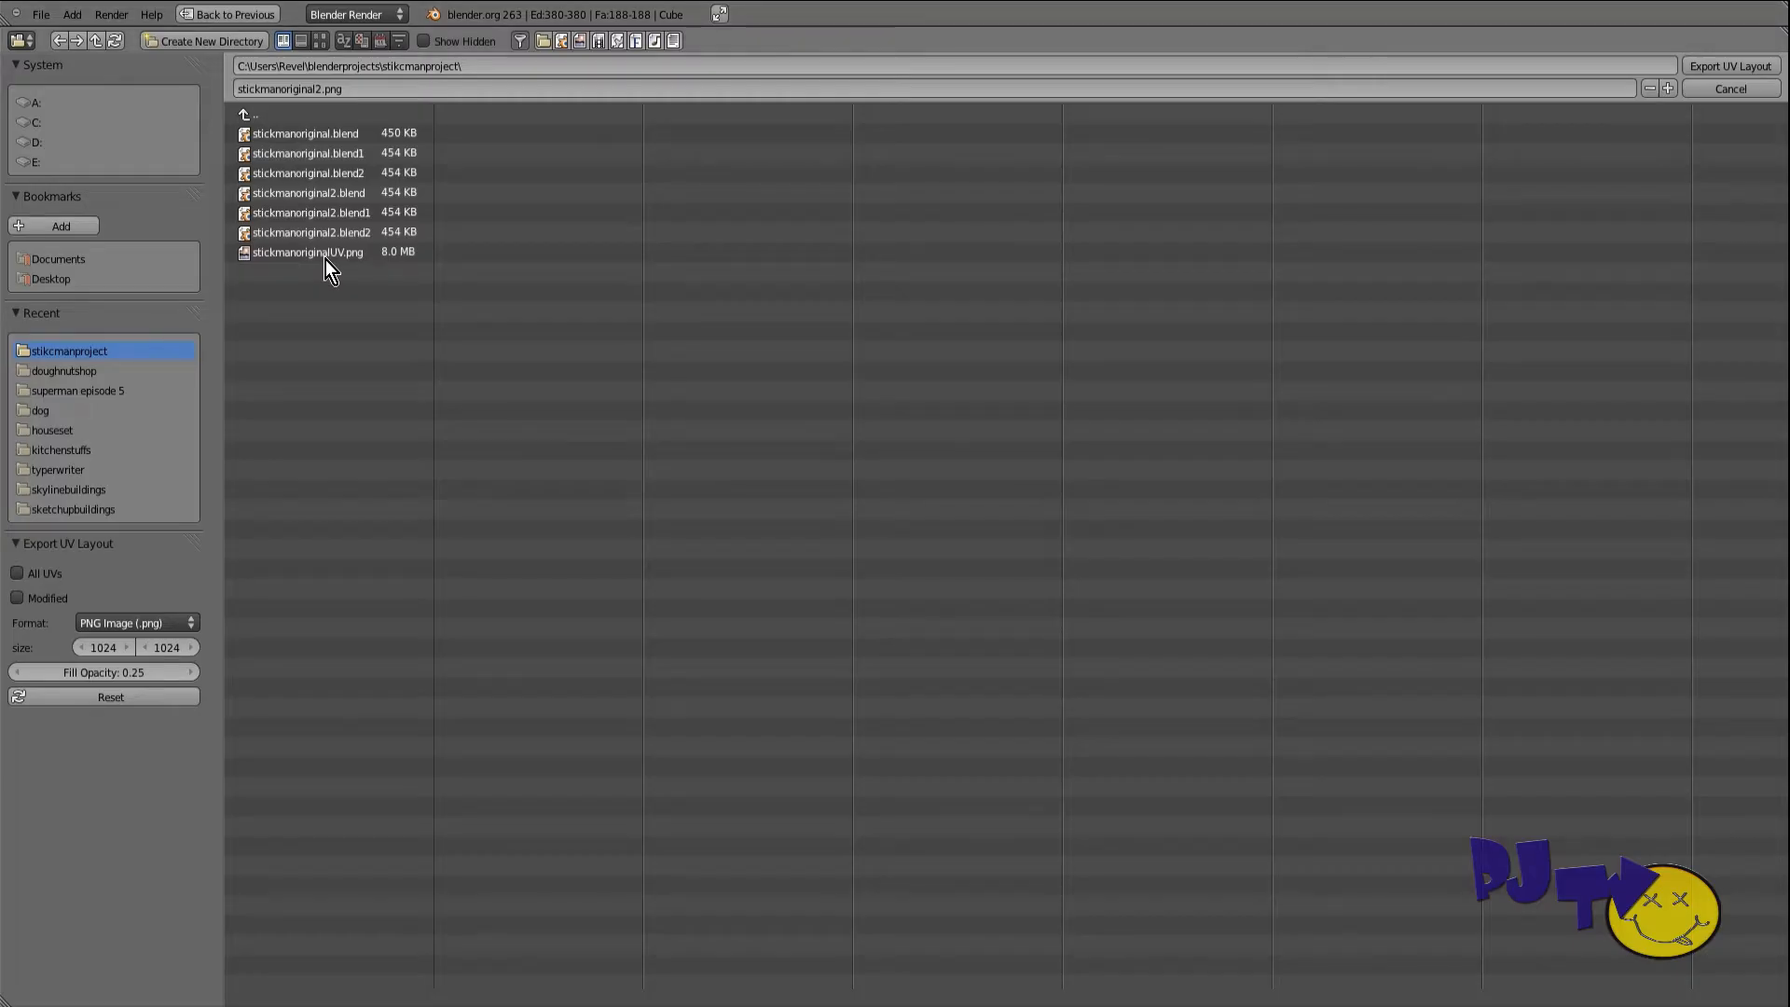
pyautogui.click(326, 259)
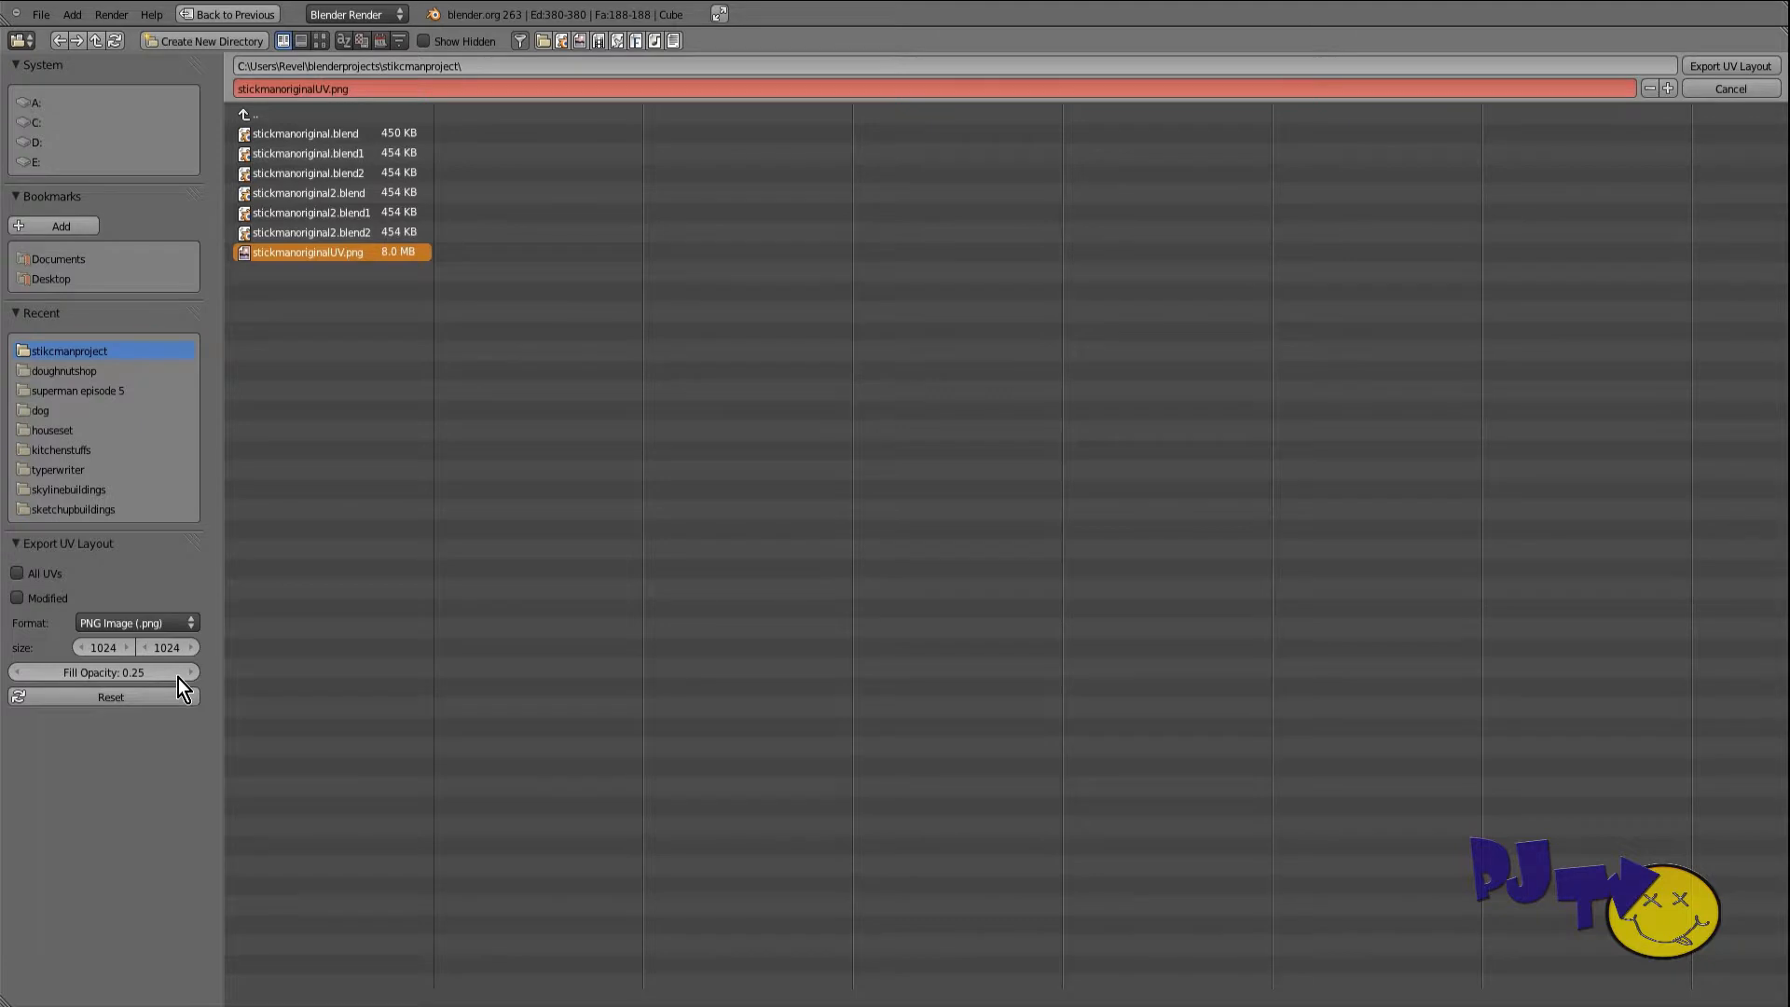
pyautogui.click(103, 647)
pyautogui.press('BackSpace')
pyautogui.press('BackSpace')
pyautogui.press('BackSpace')
pyautogui.press('BackSpace')
pyautogui.write('2048')
pyautogui.moveTo(130, 674); pyautogui.dragTo(181, 675)
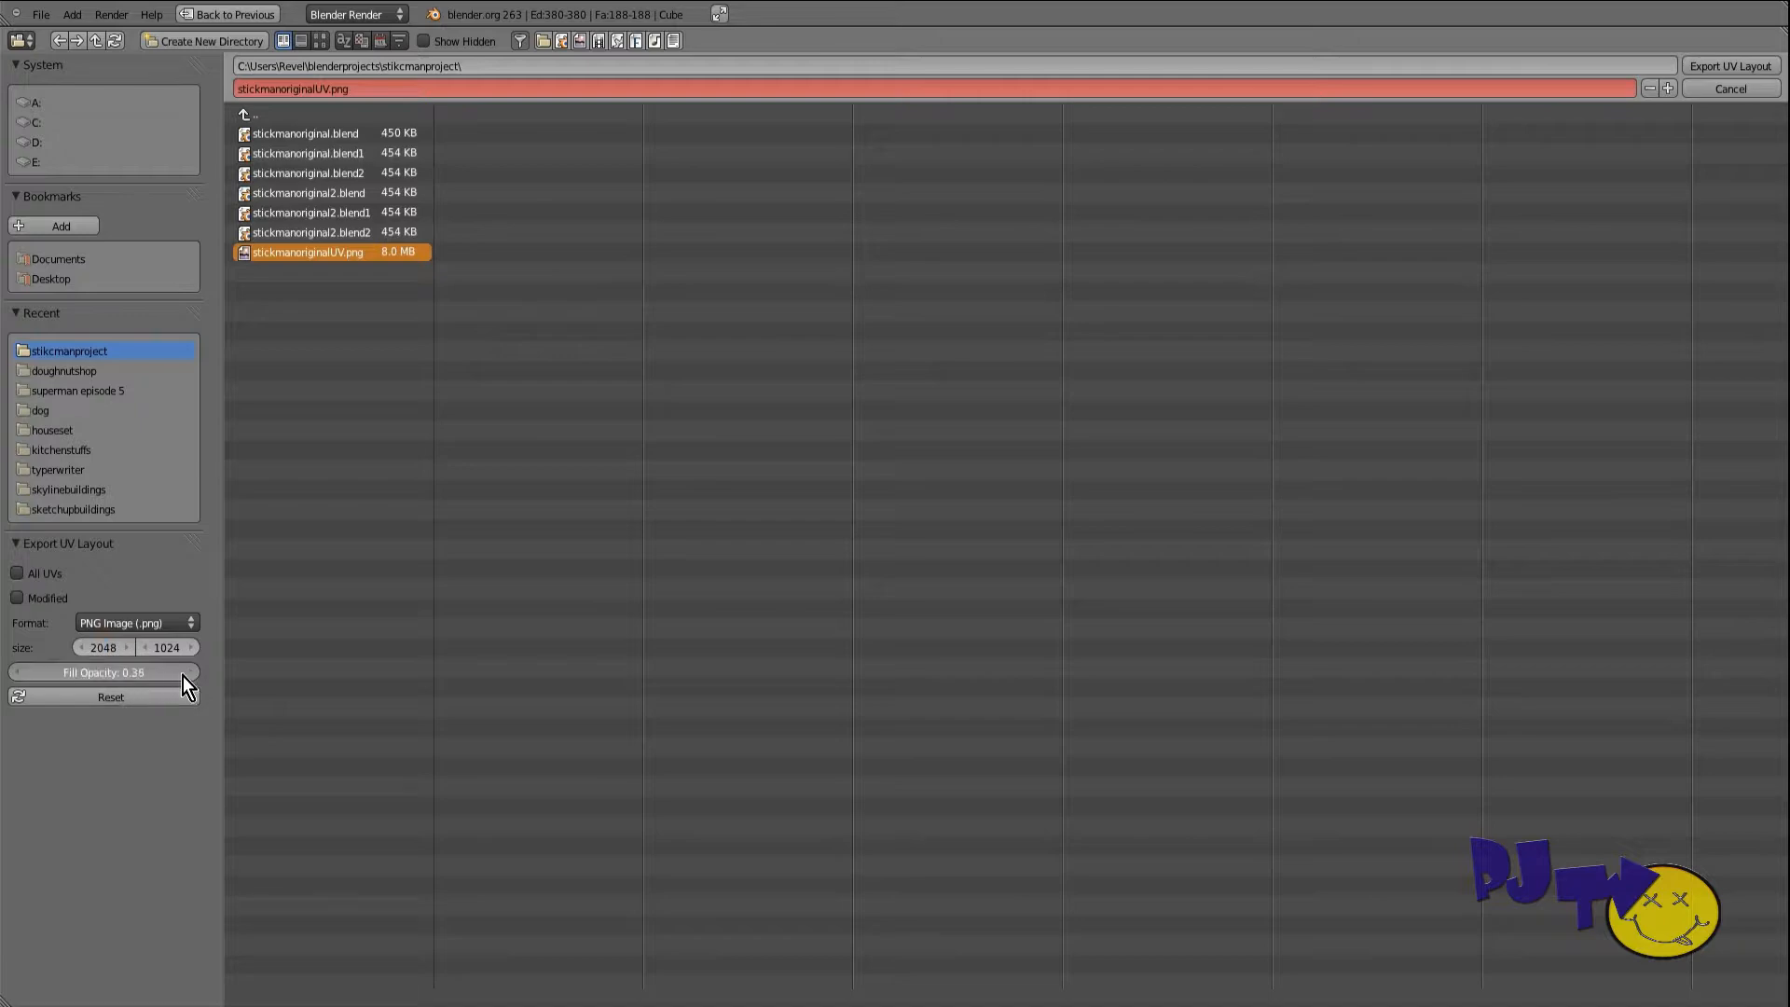
pyautogui.click(1715, 65)
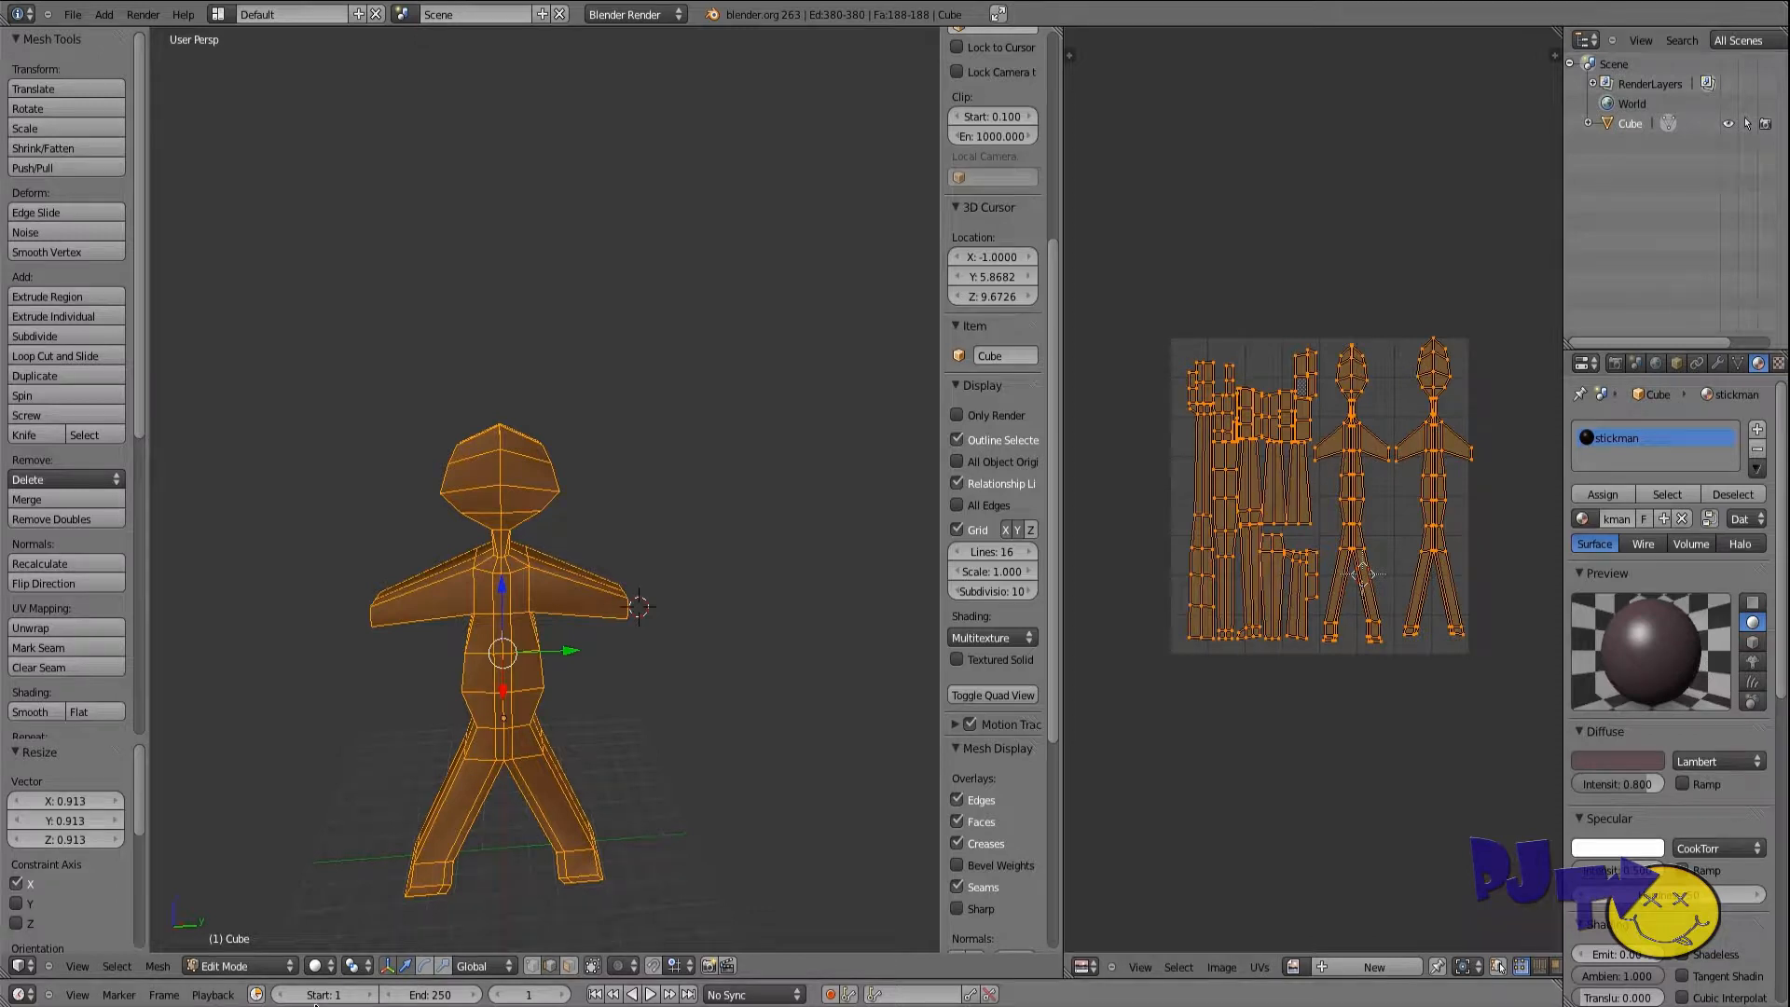
# Step: Create a new image named STICKMAN with a width of 2048 and a height of 1024
pyautogui.click(1216, 966)
pyautogui.click(1257, 951)
pyautogui.click(1331, 807)
pyautogui.press('BackSpace')
pyautogui.write('SD')
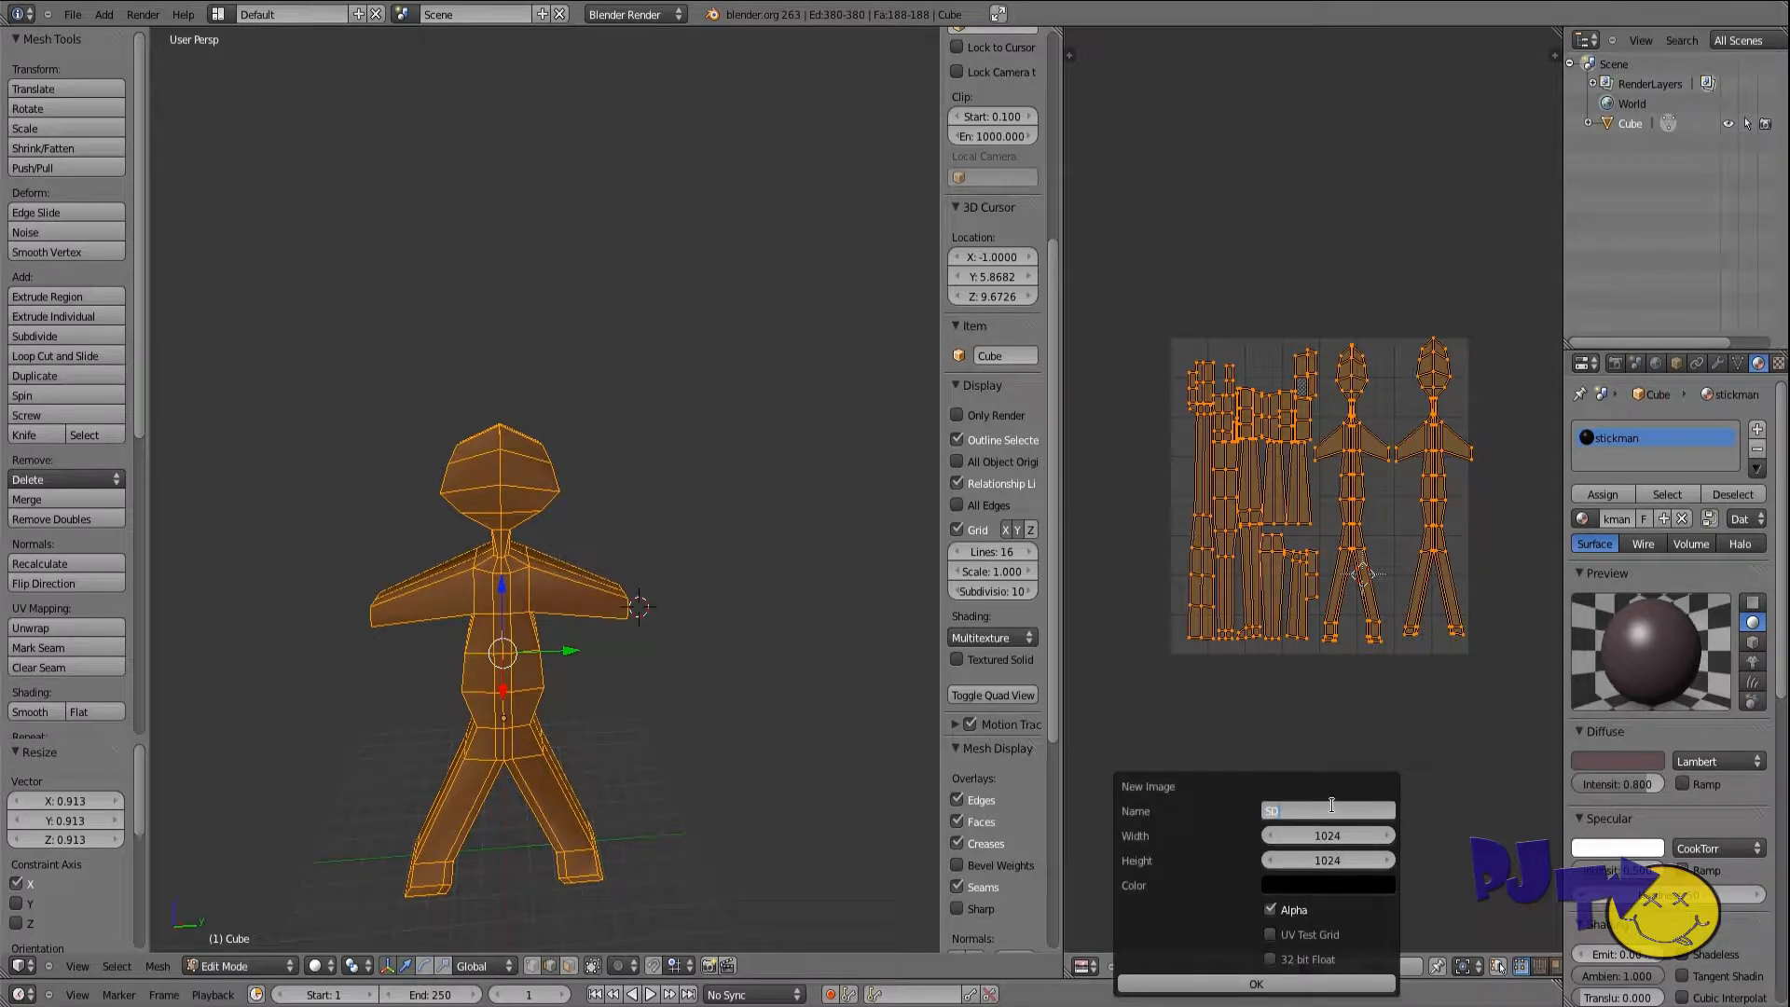
pyautogui.press('BackSpace')
pyautogui.write('TICKMAN')
pyautogui.click(1345, 841)
pyautogui.press('BackSpace')
pyautogui.write('2048')
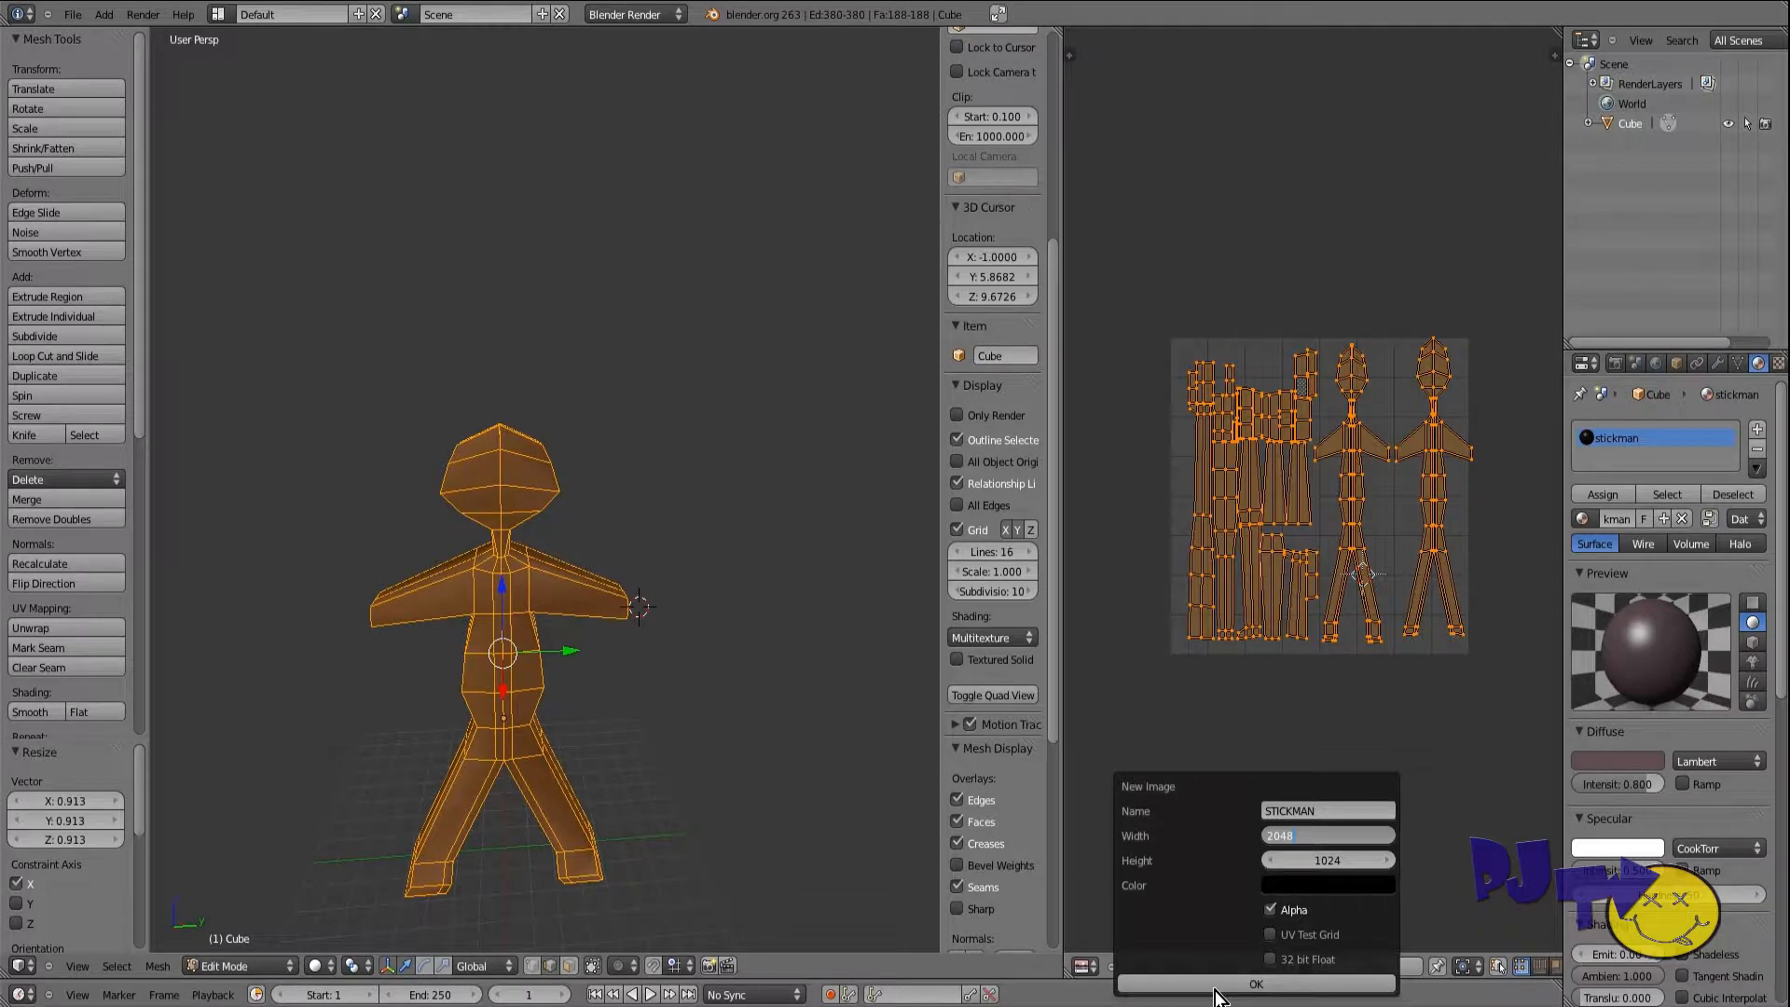
pyautogui.click(1214, 988)
# Step: Move all the UVs by about -0.056 in X and -0.009 in Y to place them within the STICKMAN image
pyautogui.scroll(-9, 1244, 637)
pyautogui.scroll(2, 1244, 643)
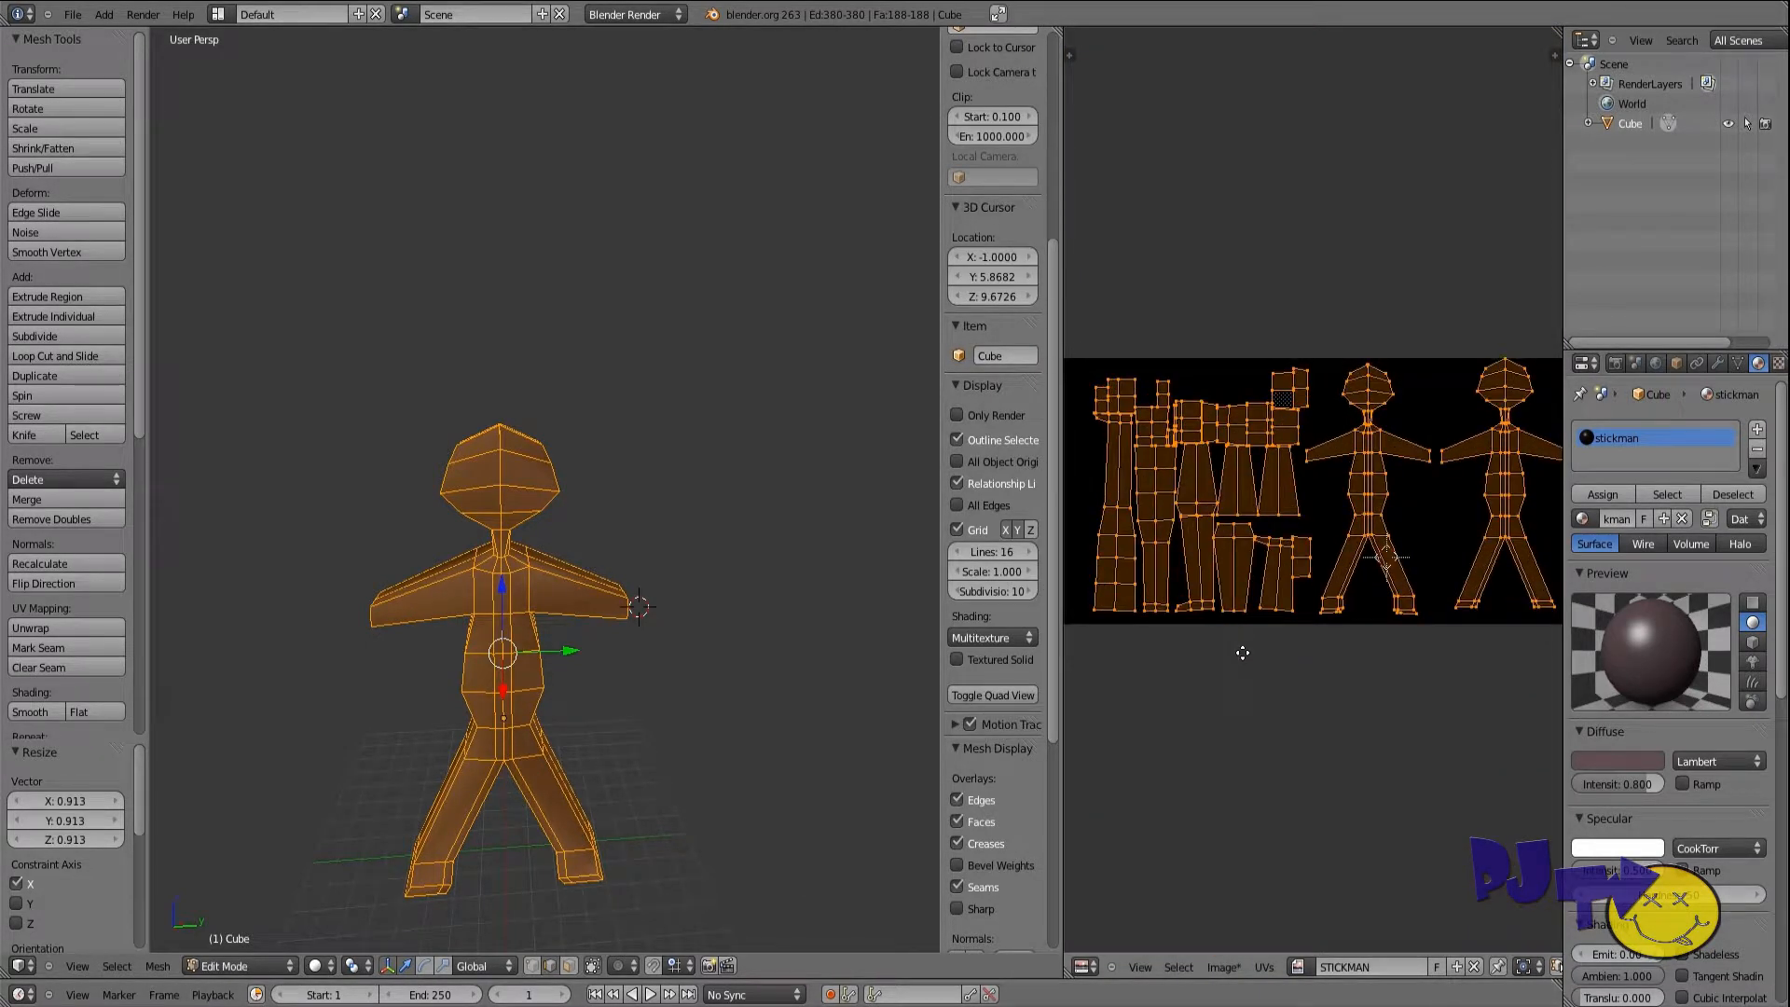
pyautogui.moveTo(1243, 650); pyautogui.dragTo(1198, 784, button='middle')
pyautogui.scroll(1, 1419, 457)
pyautogui.scroll(-2, 1371, 503)
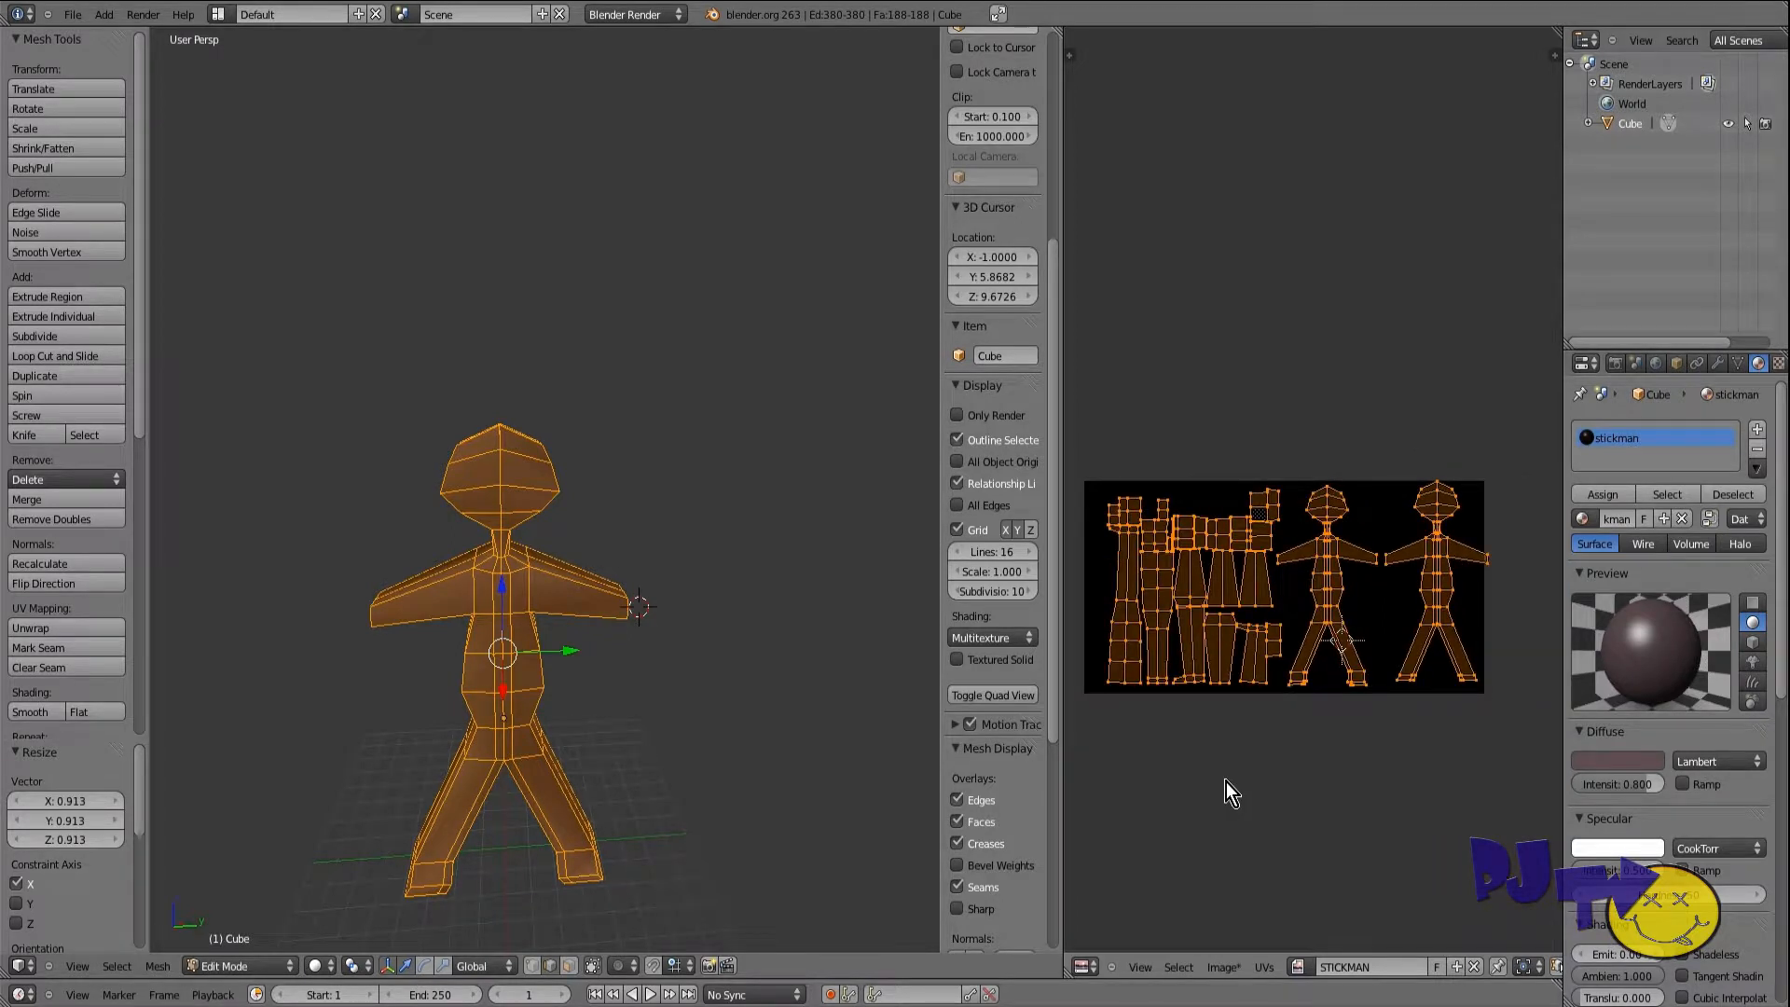
pyautogui.press('g')
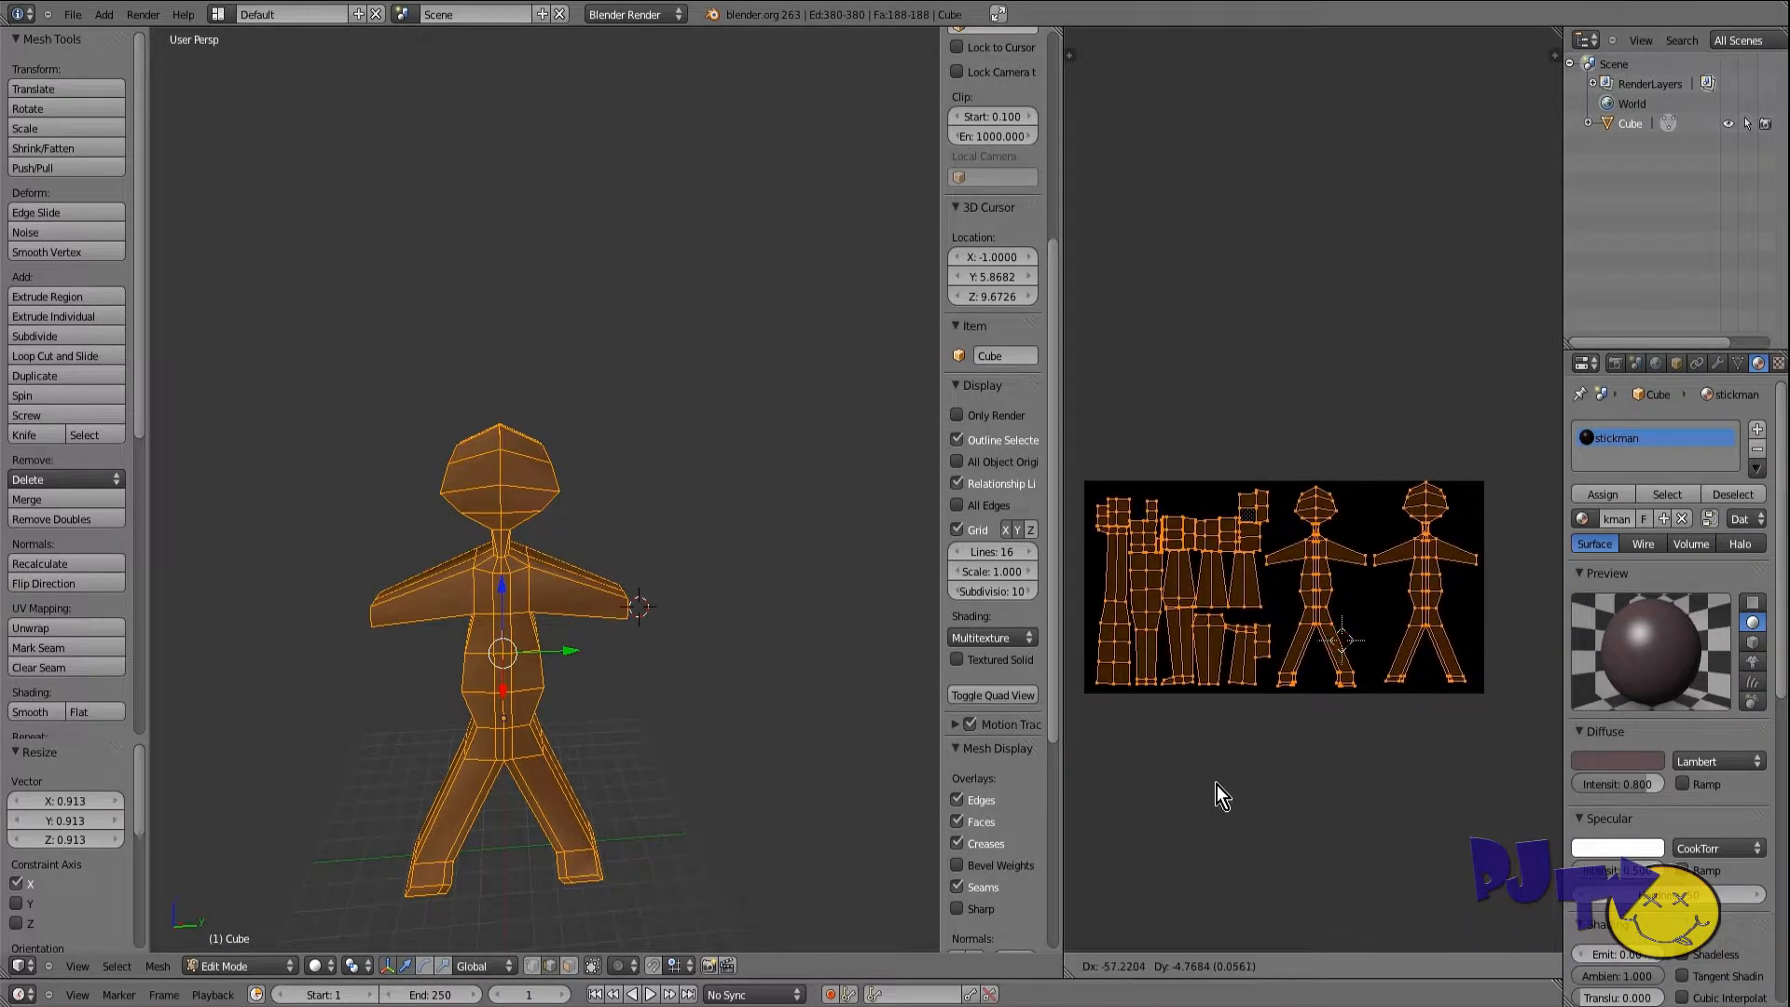
pyautogui.click(1040, 794)
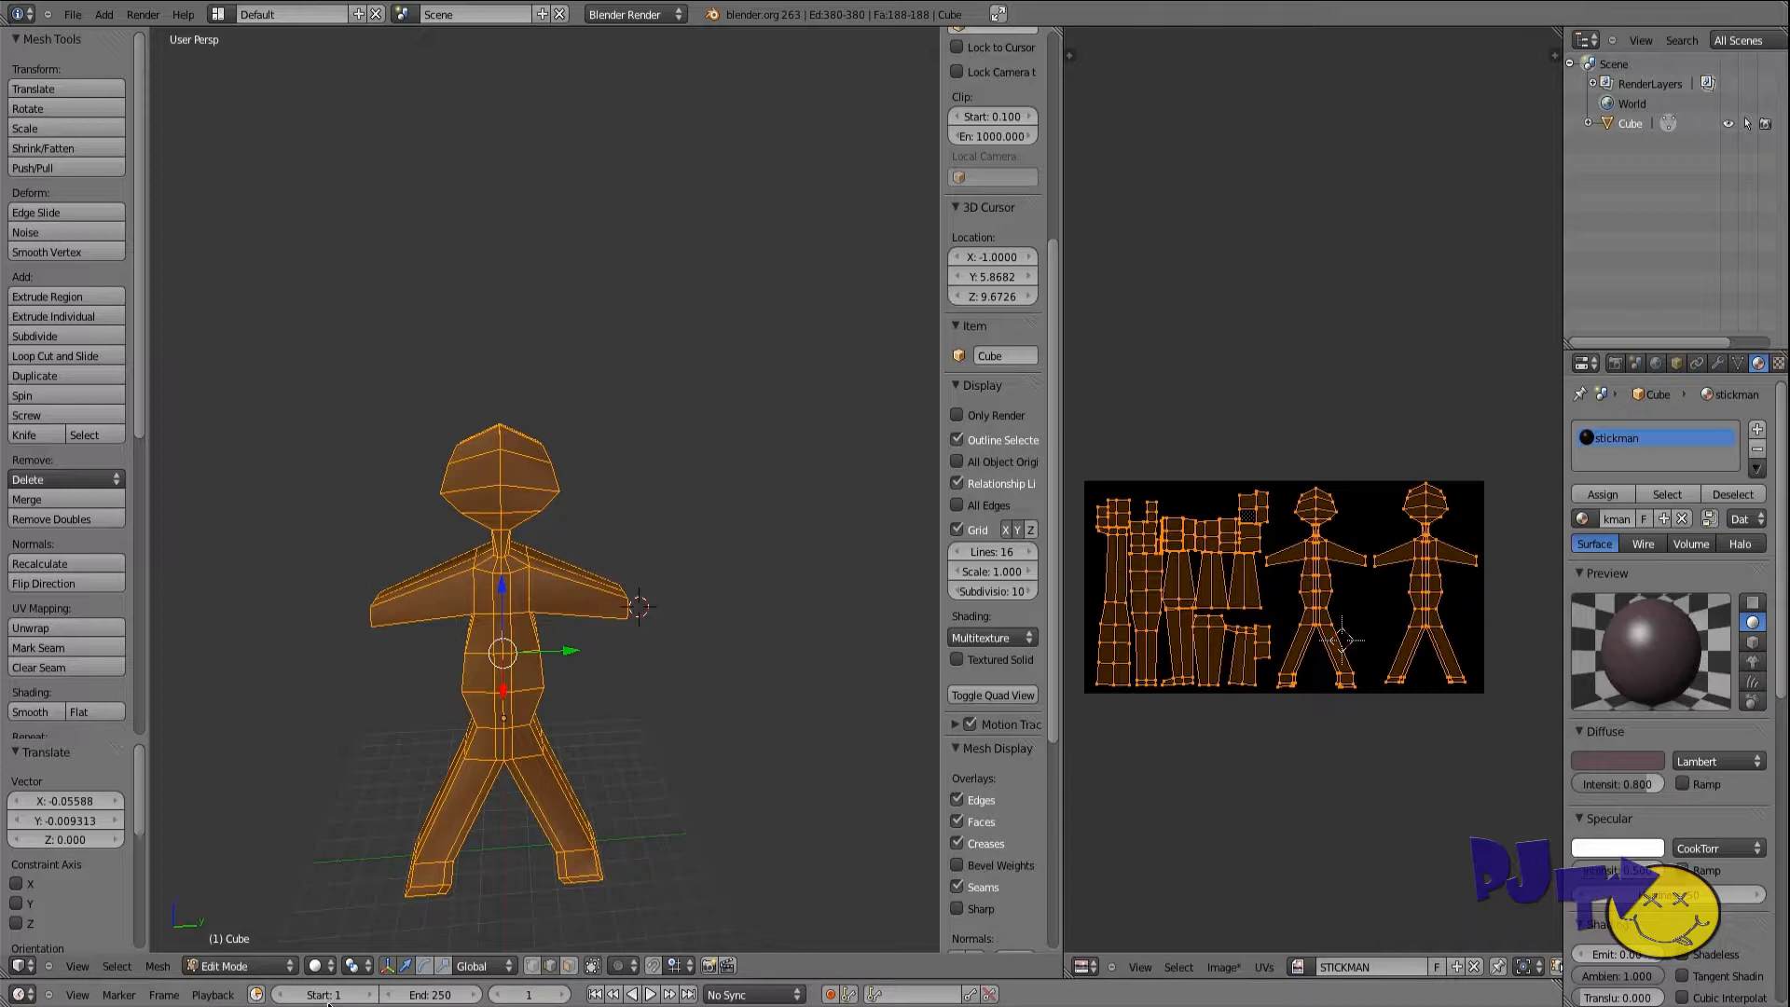
# Step: Export the adjusted UV layout again, overwriting stickmanoriginalUV.png
pyautogui.click(1259, 966)
pyautogui.click(1335, 501)
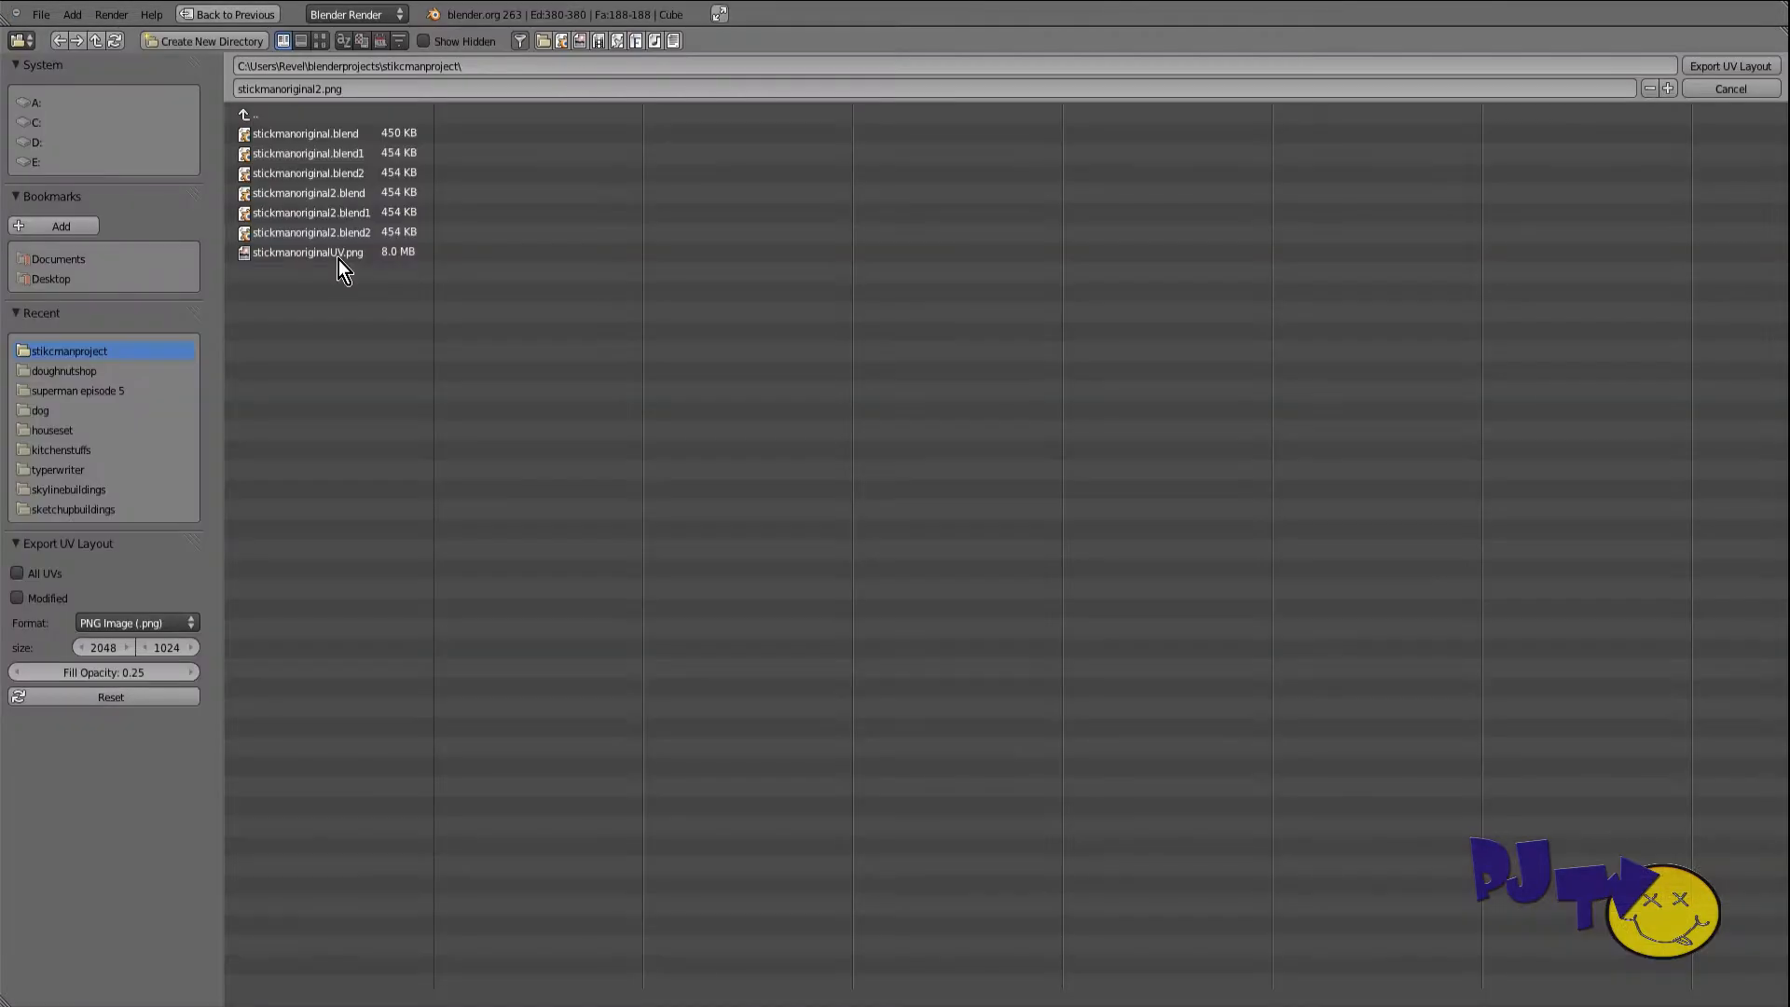
pyautogui.click(332, 258)
pyautogui.click(1730, 66)
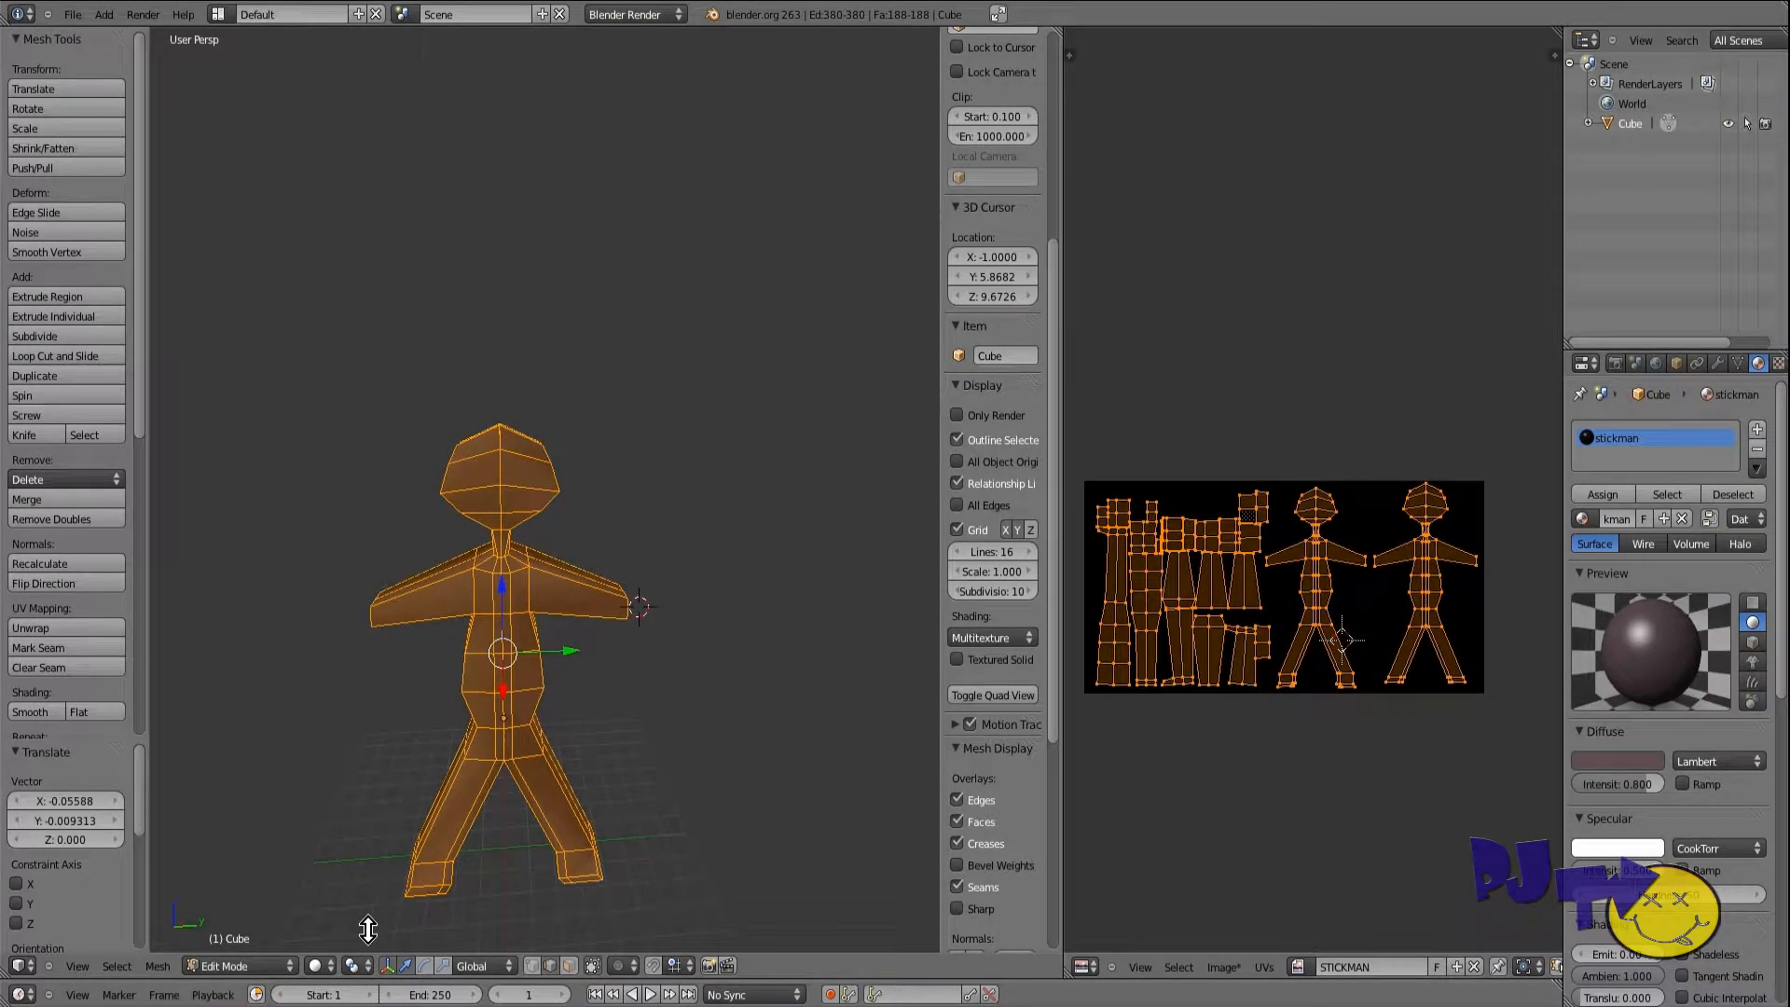
# Step: Try to bake the stickman from the render settings, then reselect the whole mesh
pyautogui.moveTo(419, 560)
pyautogui.mouseDown(button='middle')
pyautogui.moveTo(408, 540)
pyautogui.moveTo(431, 619)
pyautogui.moveTo(465, 568)
pyautogui.moveTo(475, 595)
pyautogui.moveTo(464, 544)
pyautogui.moveTo(453, 563)
pyautogui.mouseUp(button='middle')
pyautogui.scroll(2, 455, 541)
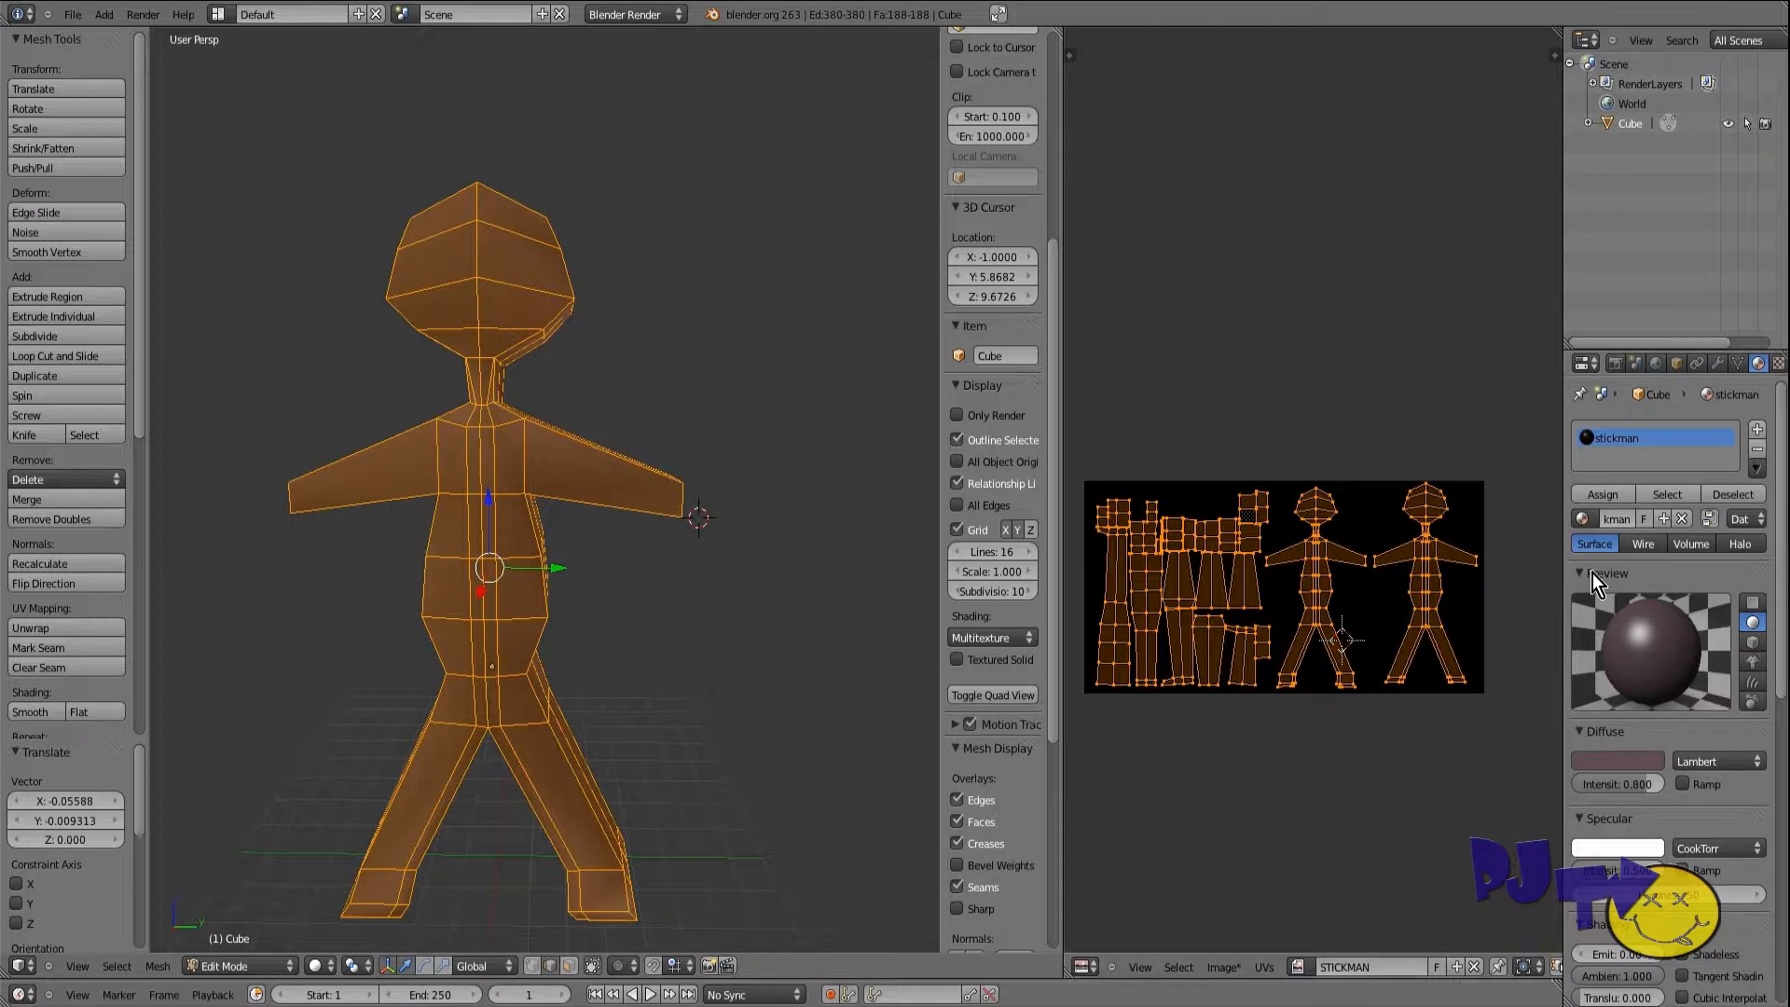
pyautogui.click(1613, 365)
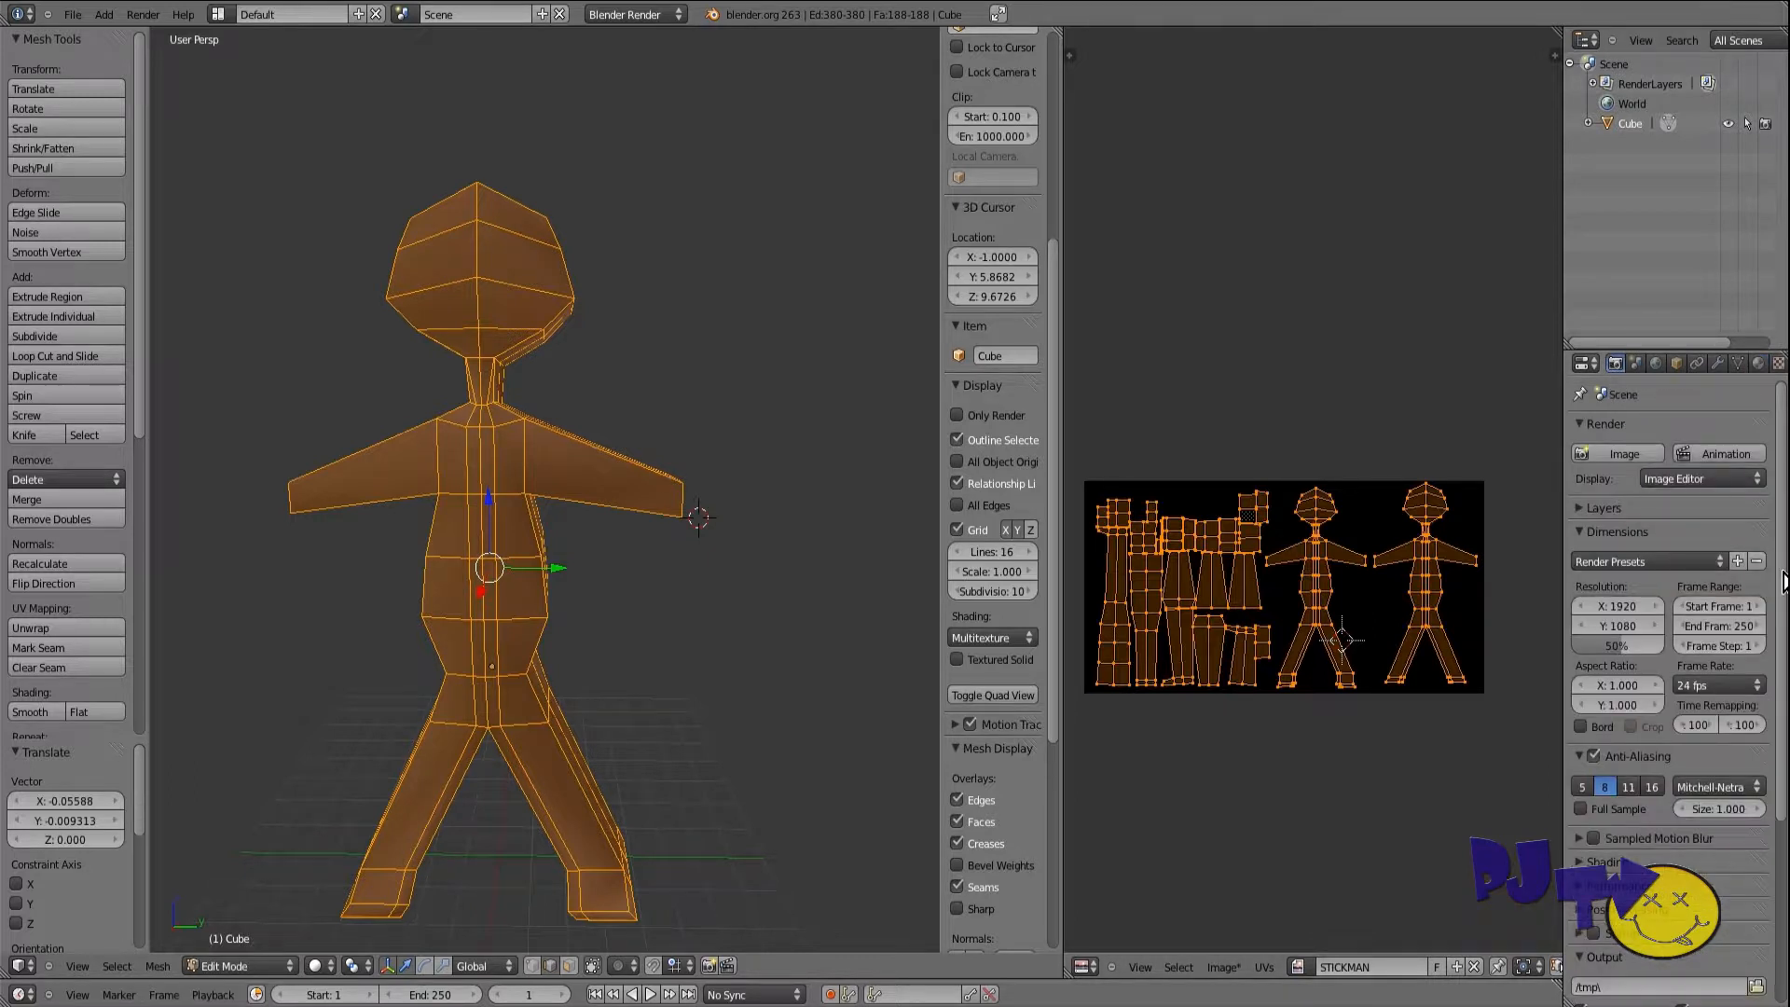
pyautogui.scroll(-5, 1783, 583)
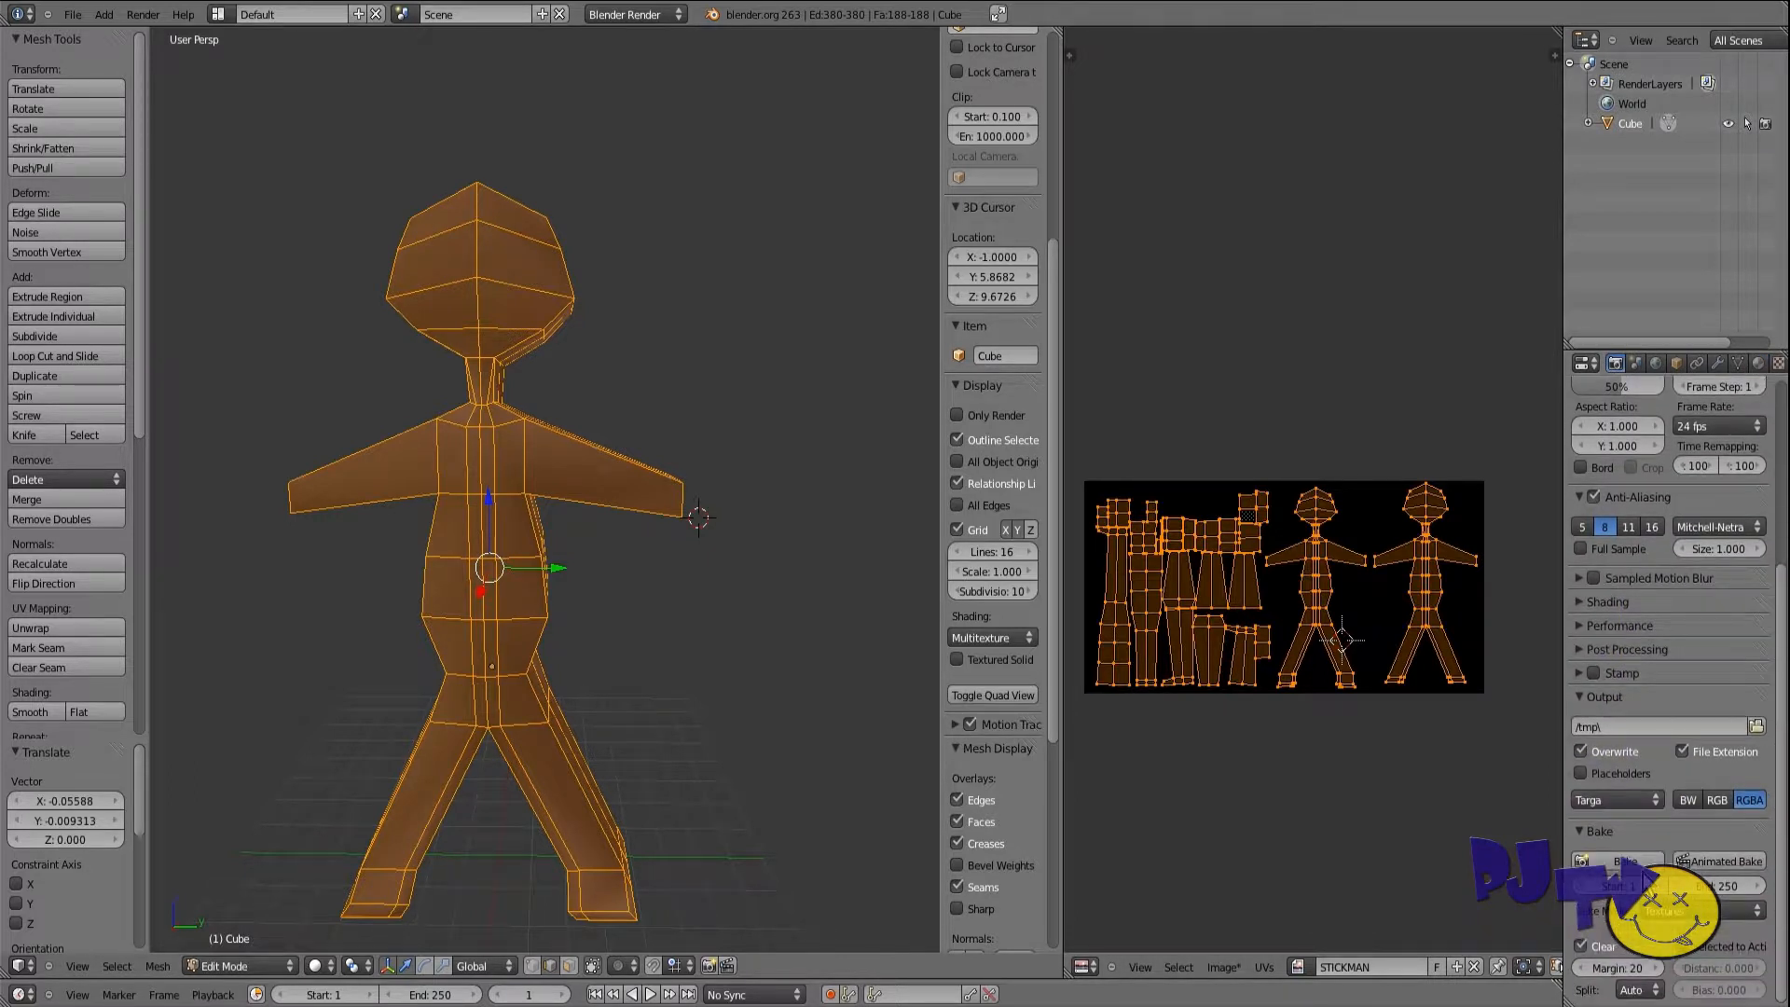
pyautogui.click(1622, 860)
pyautogui.press('a')
pyautogui.press('a')
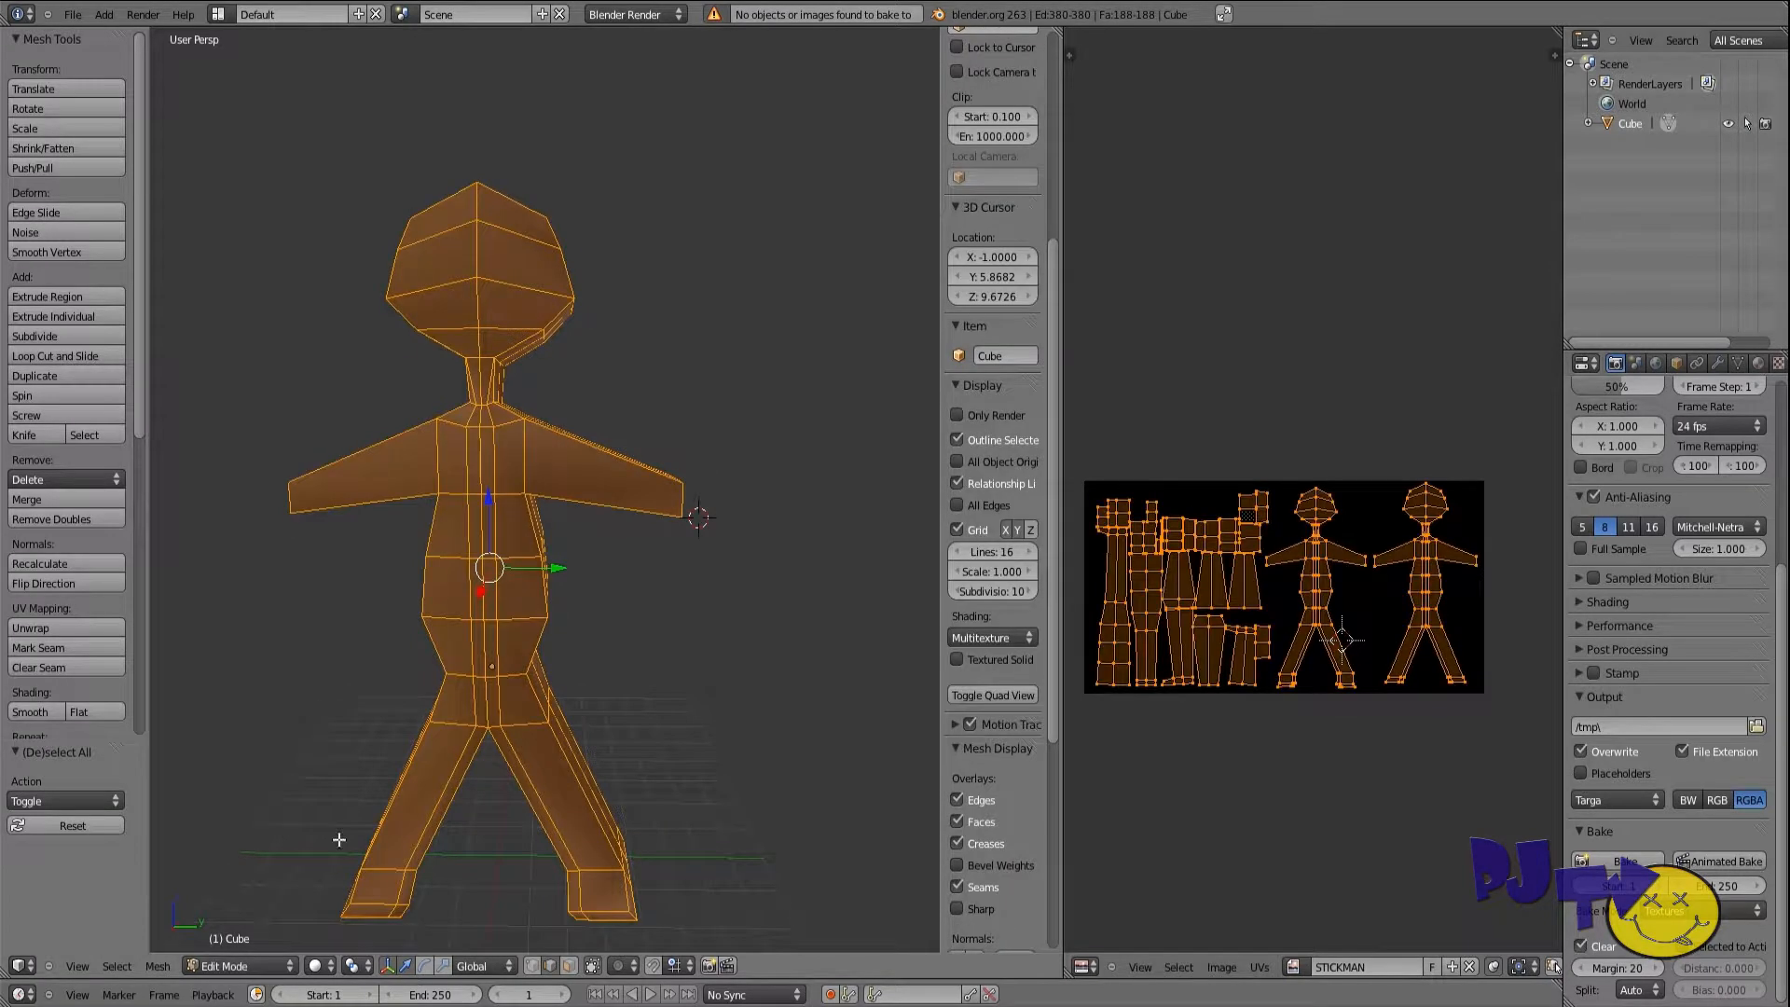
# Step: Switch the 3D view's shading to Textured
pyautogui.click(317, 965)
pyautogui.click(337, 881)
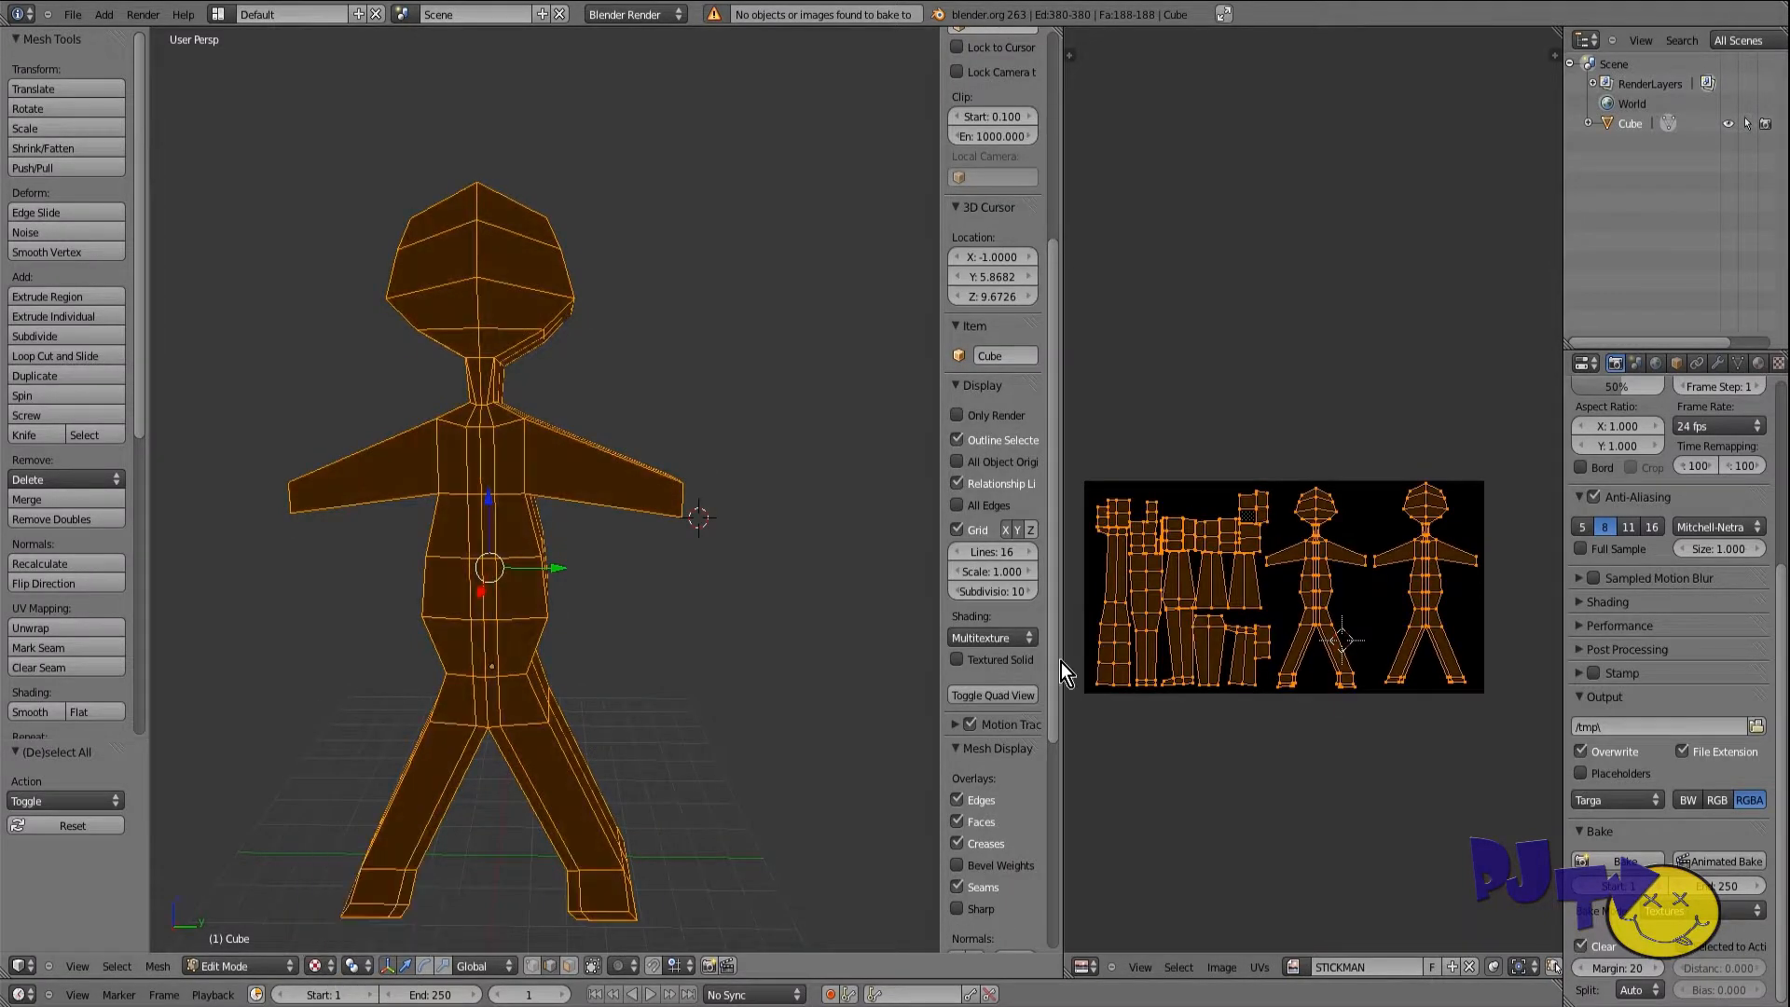
# Step: Switch the UV editor's image to Render Result and back to STICKMAN
pyautogui.scroll(2, 1305, 643)
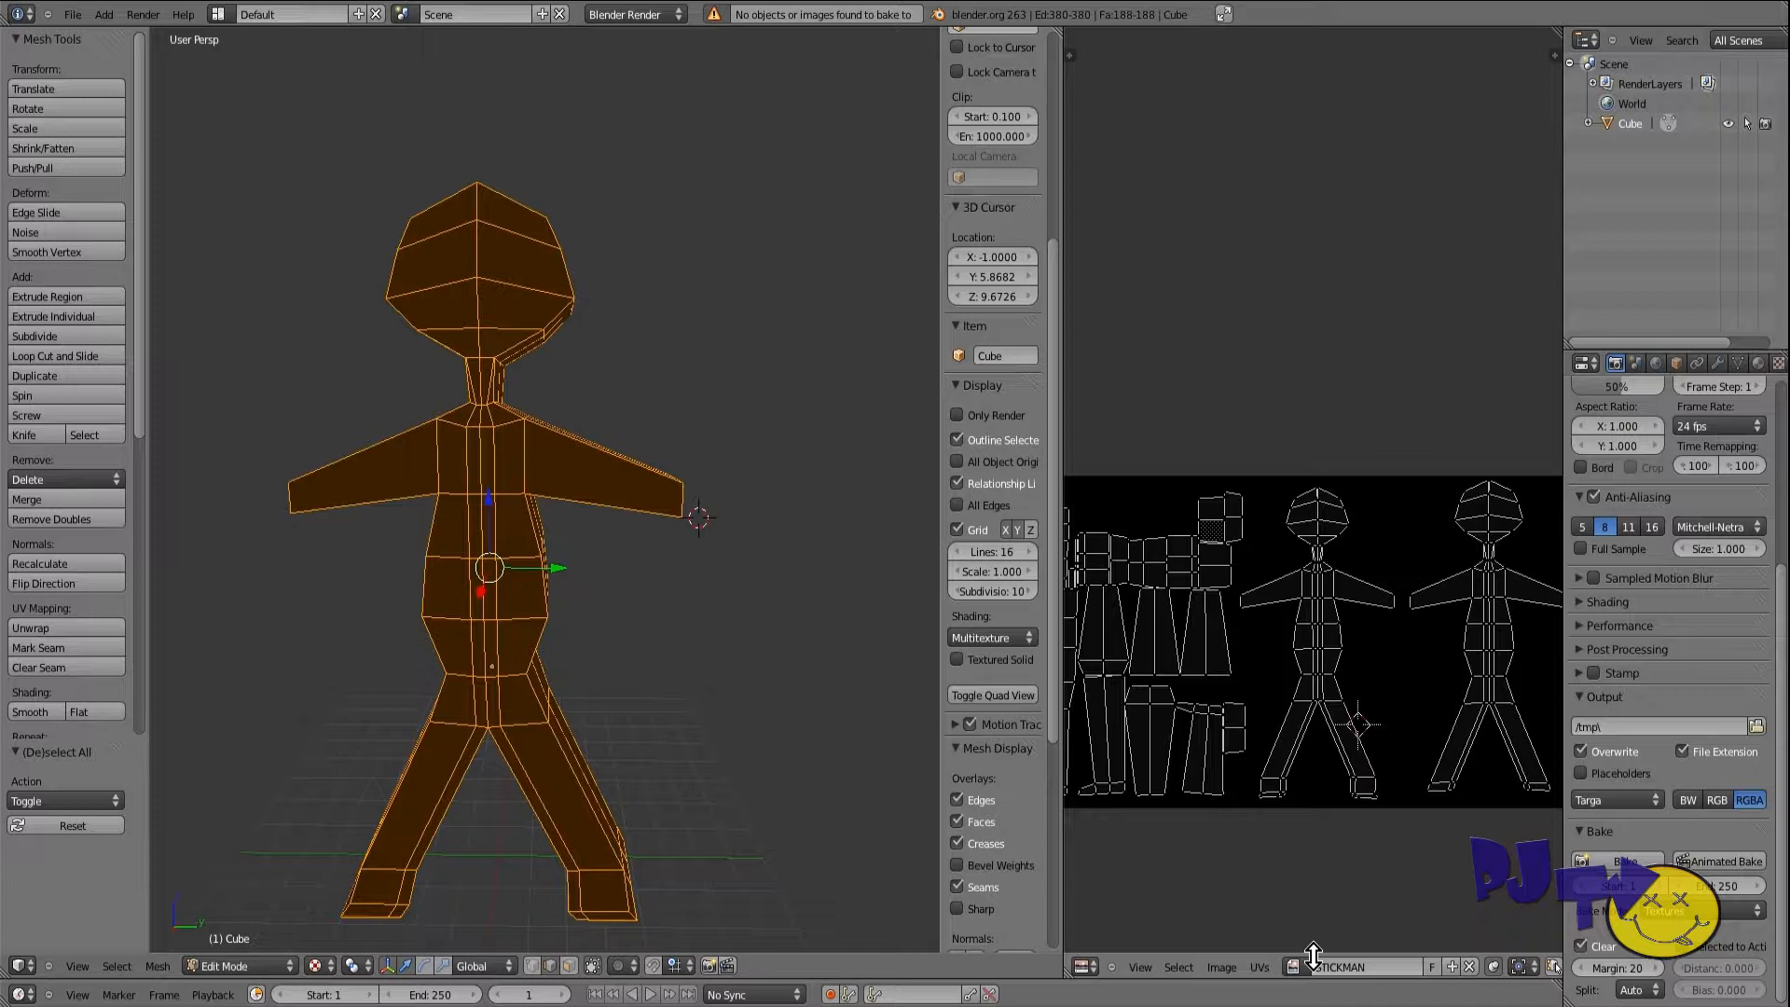
pyautogui.click(1293, 967)
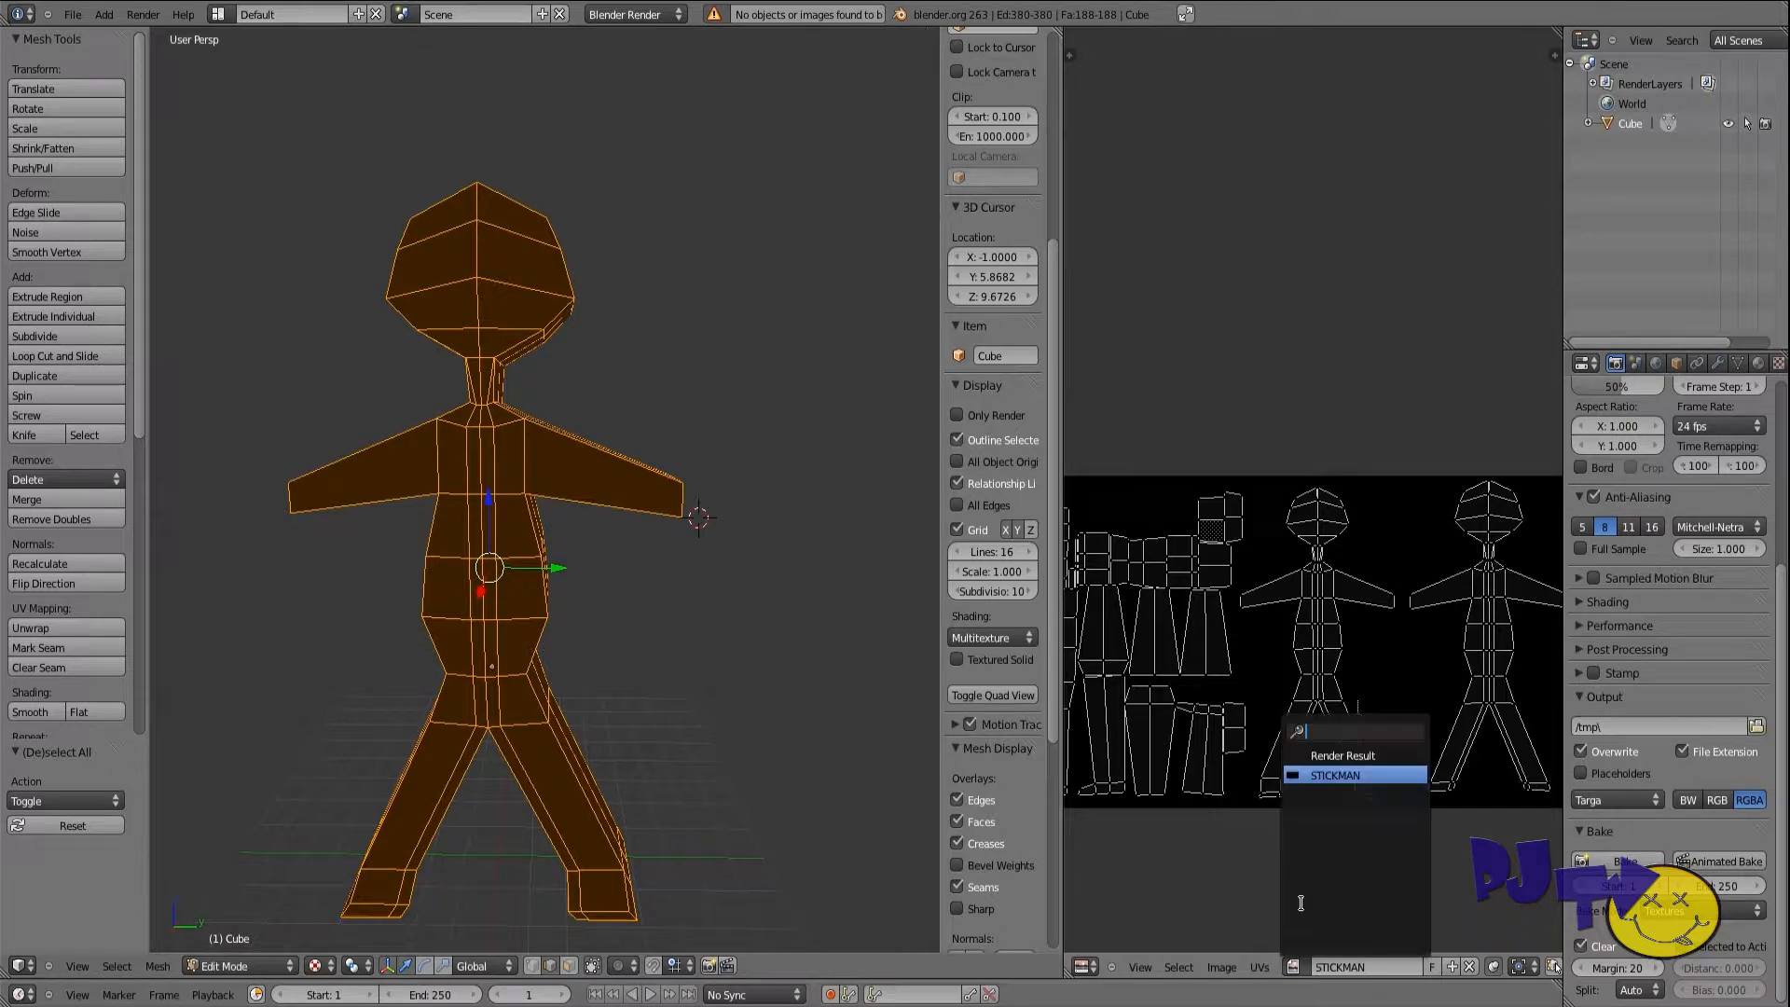
pyautogui.click(1329, 757)
pyautogui.click(1219, 966)
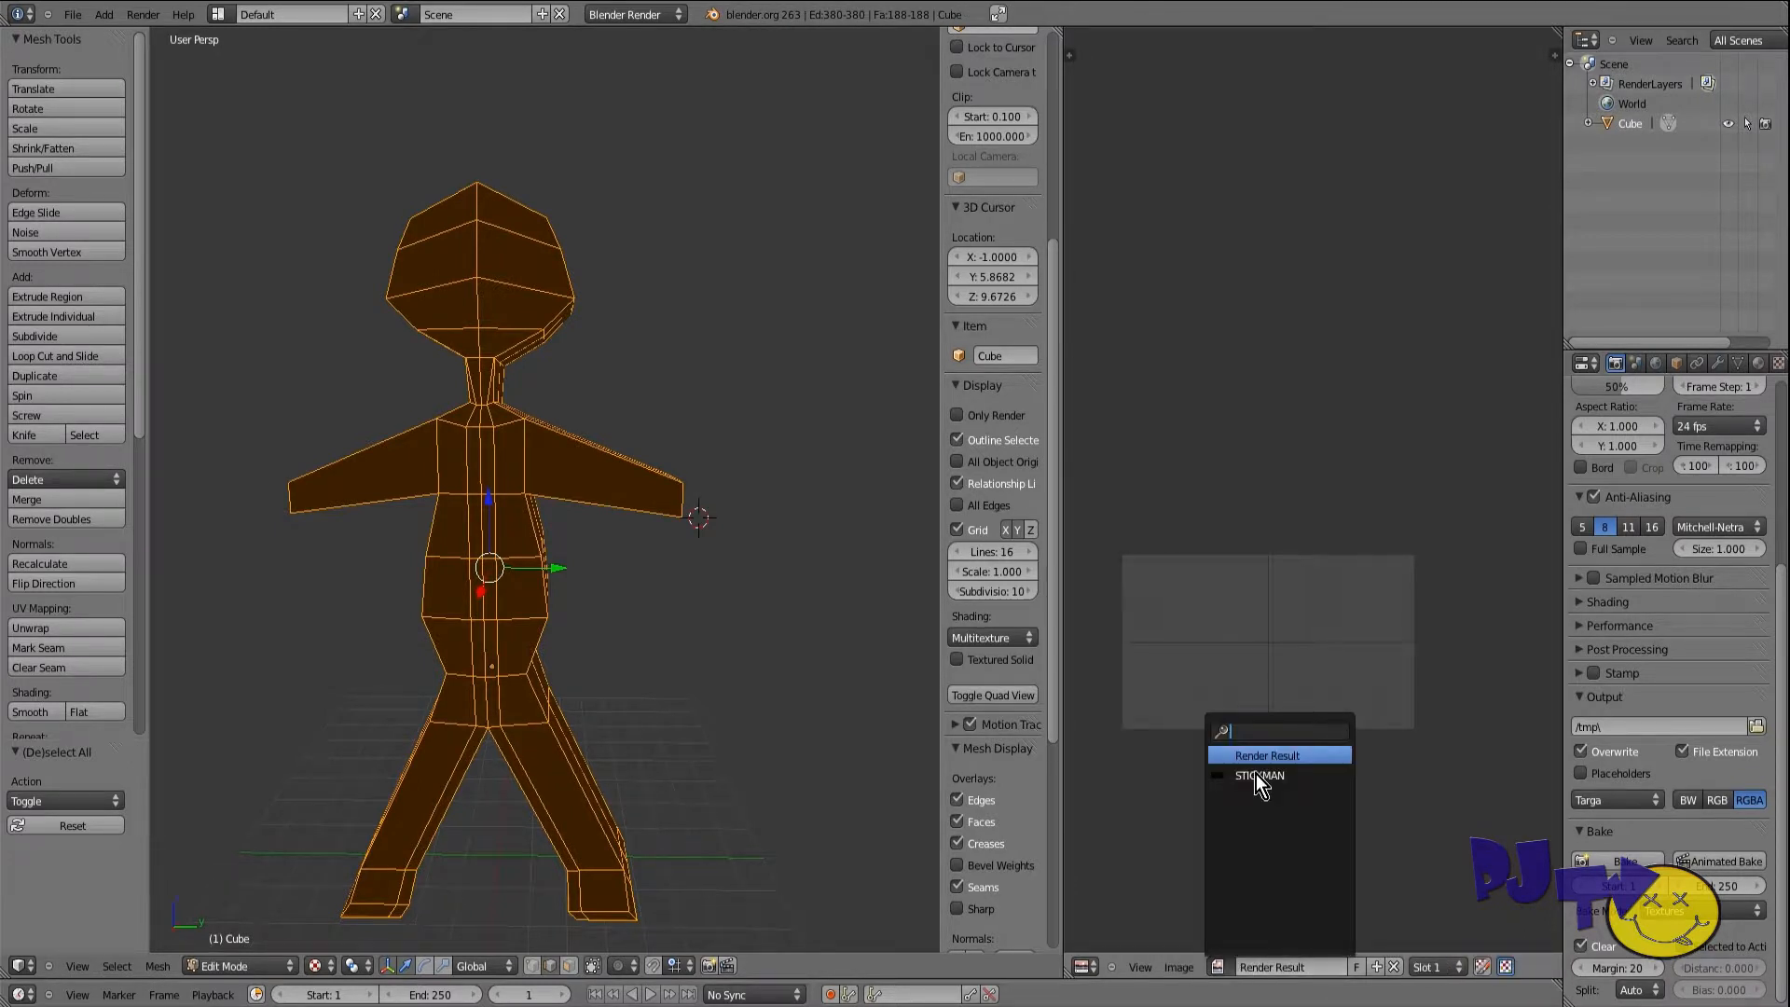
pyautogui.click(1256, 776)
pyautogui.scroll(-1, 1536, 876)
pyautogui.scroll(-1, 1547, 881)
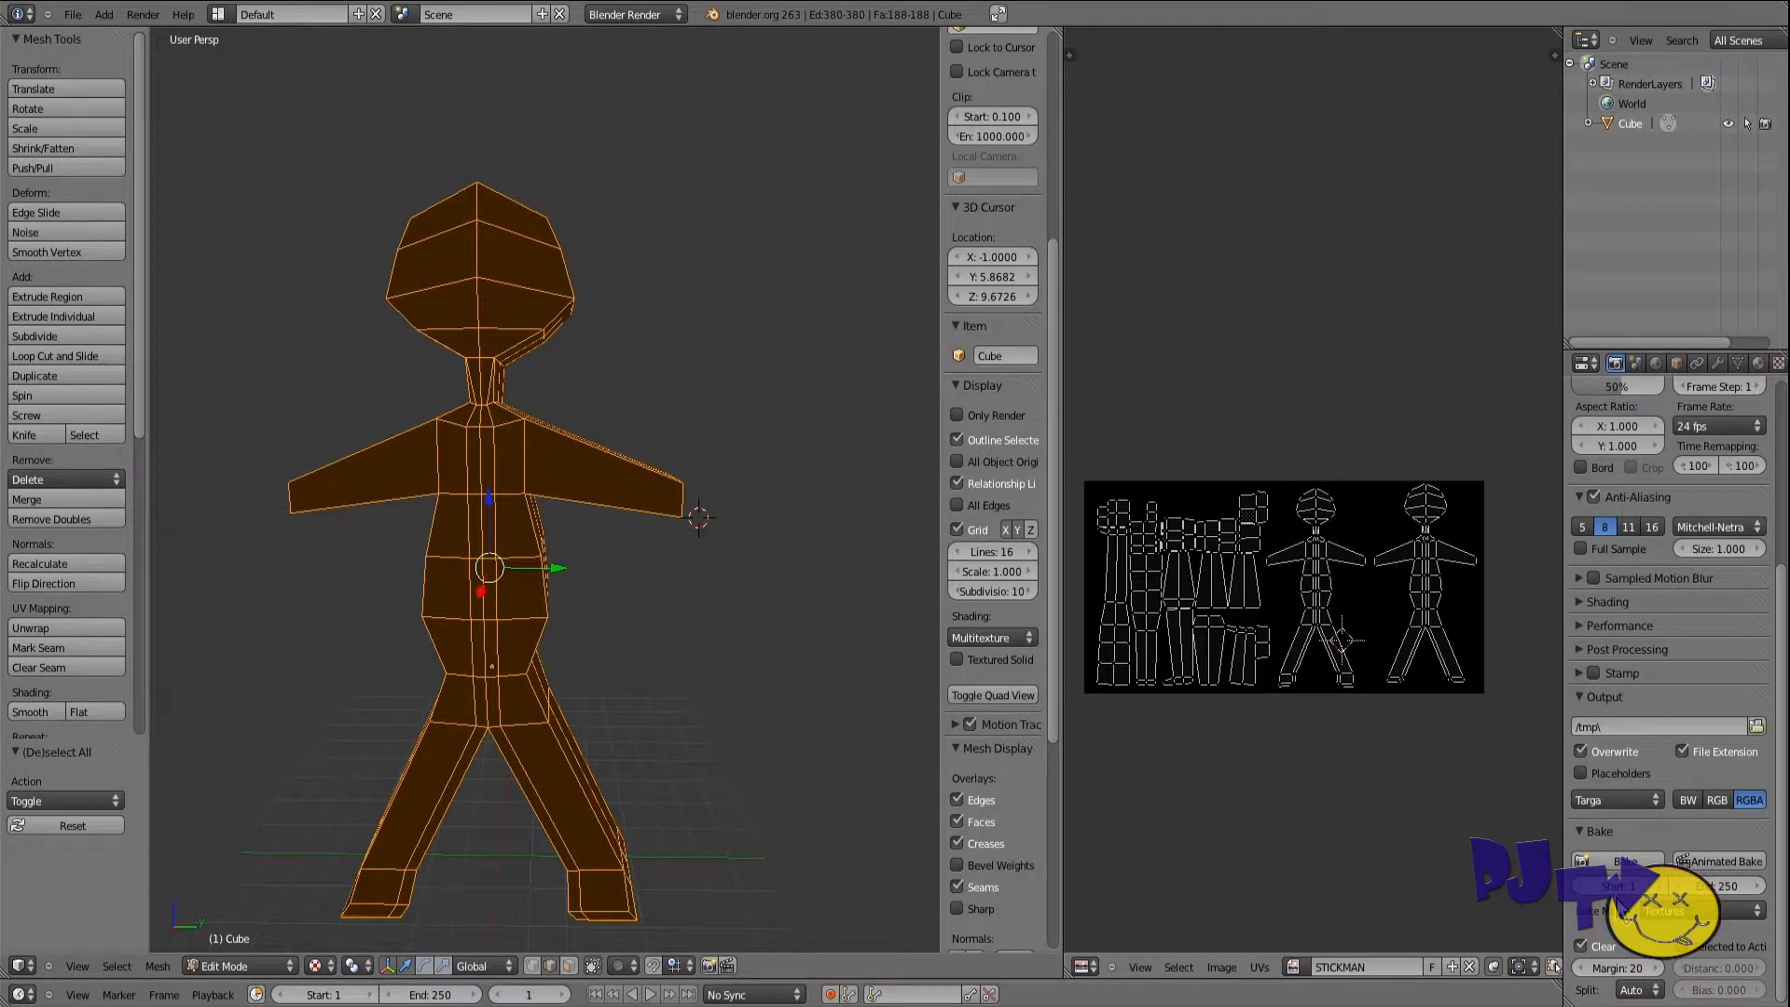
# Step: Set the bake mode to Textures and try to bake the stickman
pyautogui.click(1668, 910)
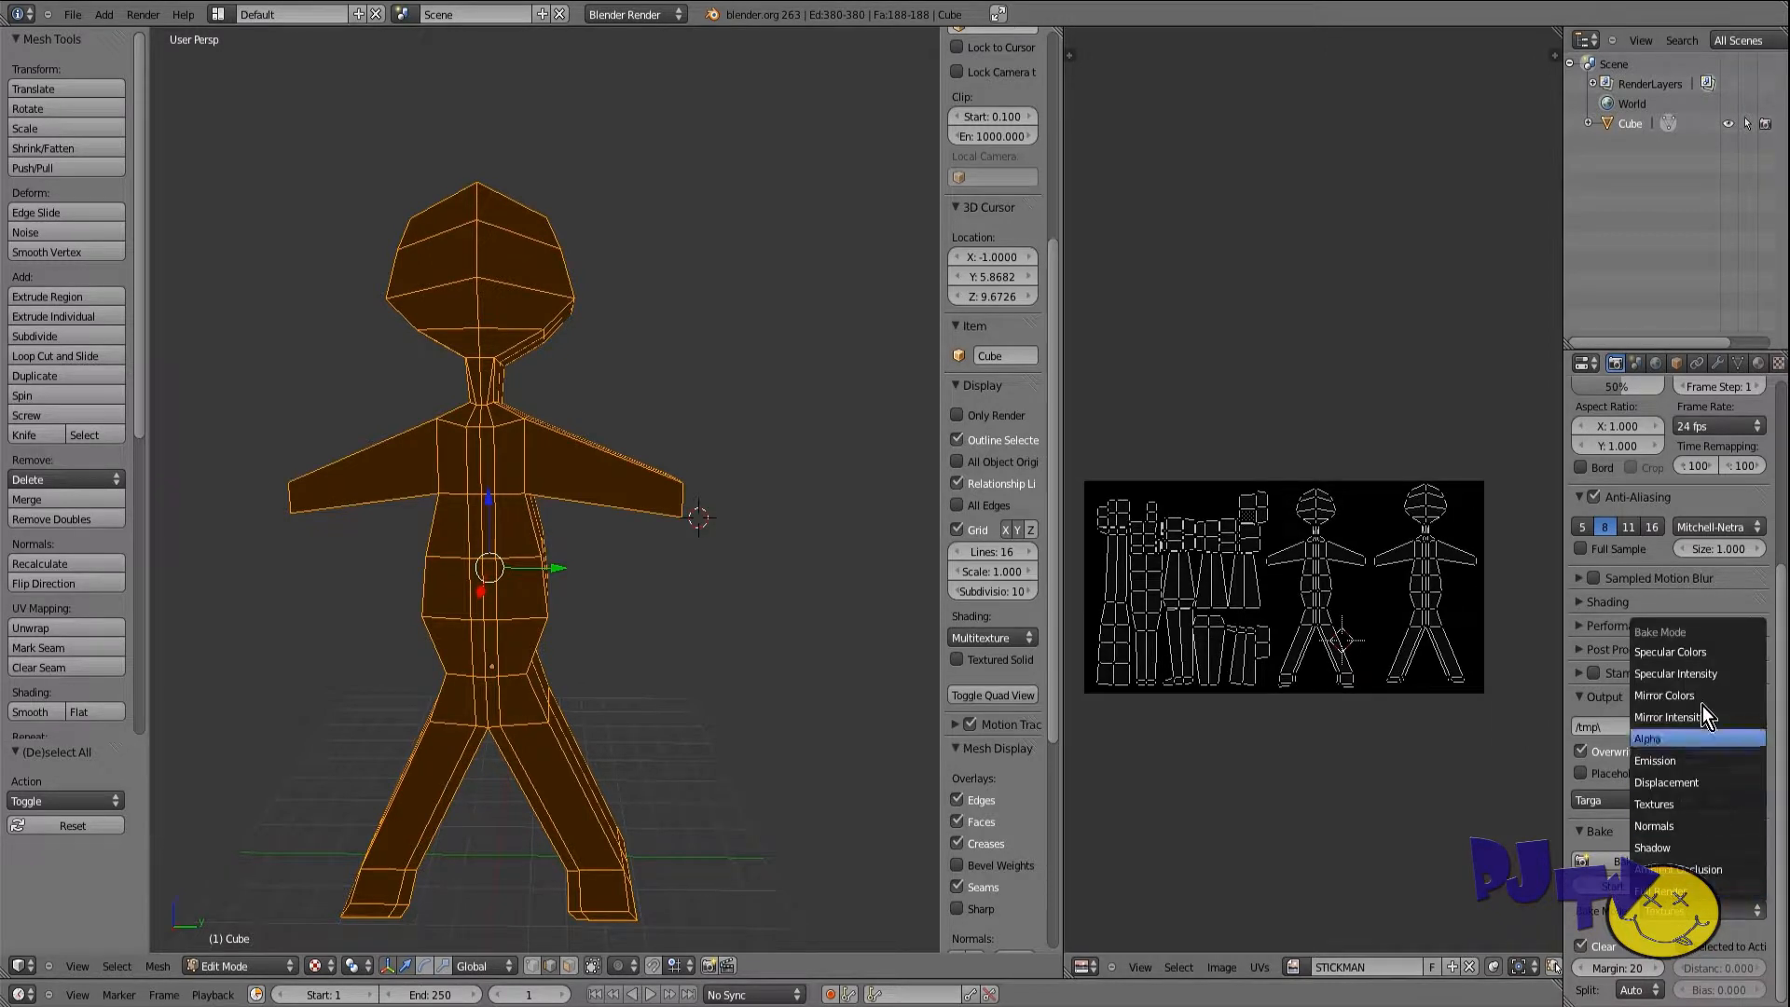
pyautogui.click(1669, 804)
pyautogui.click(1584, 863)
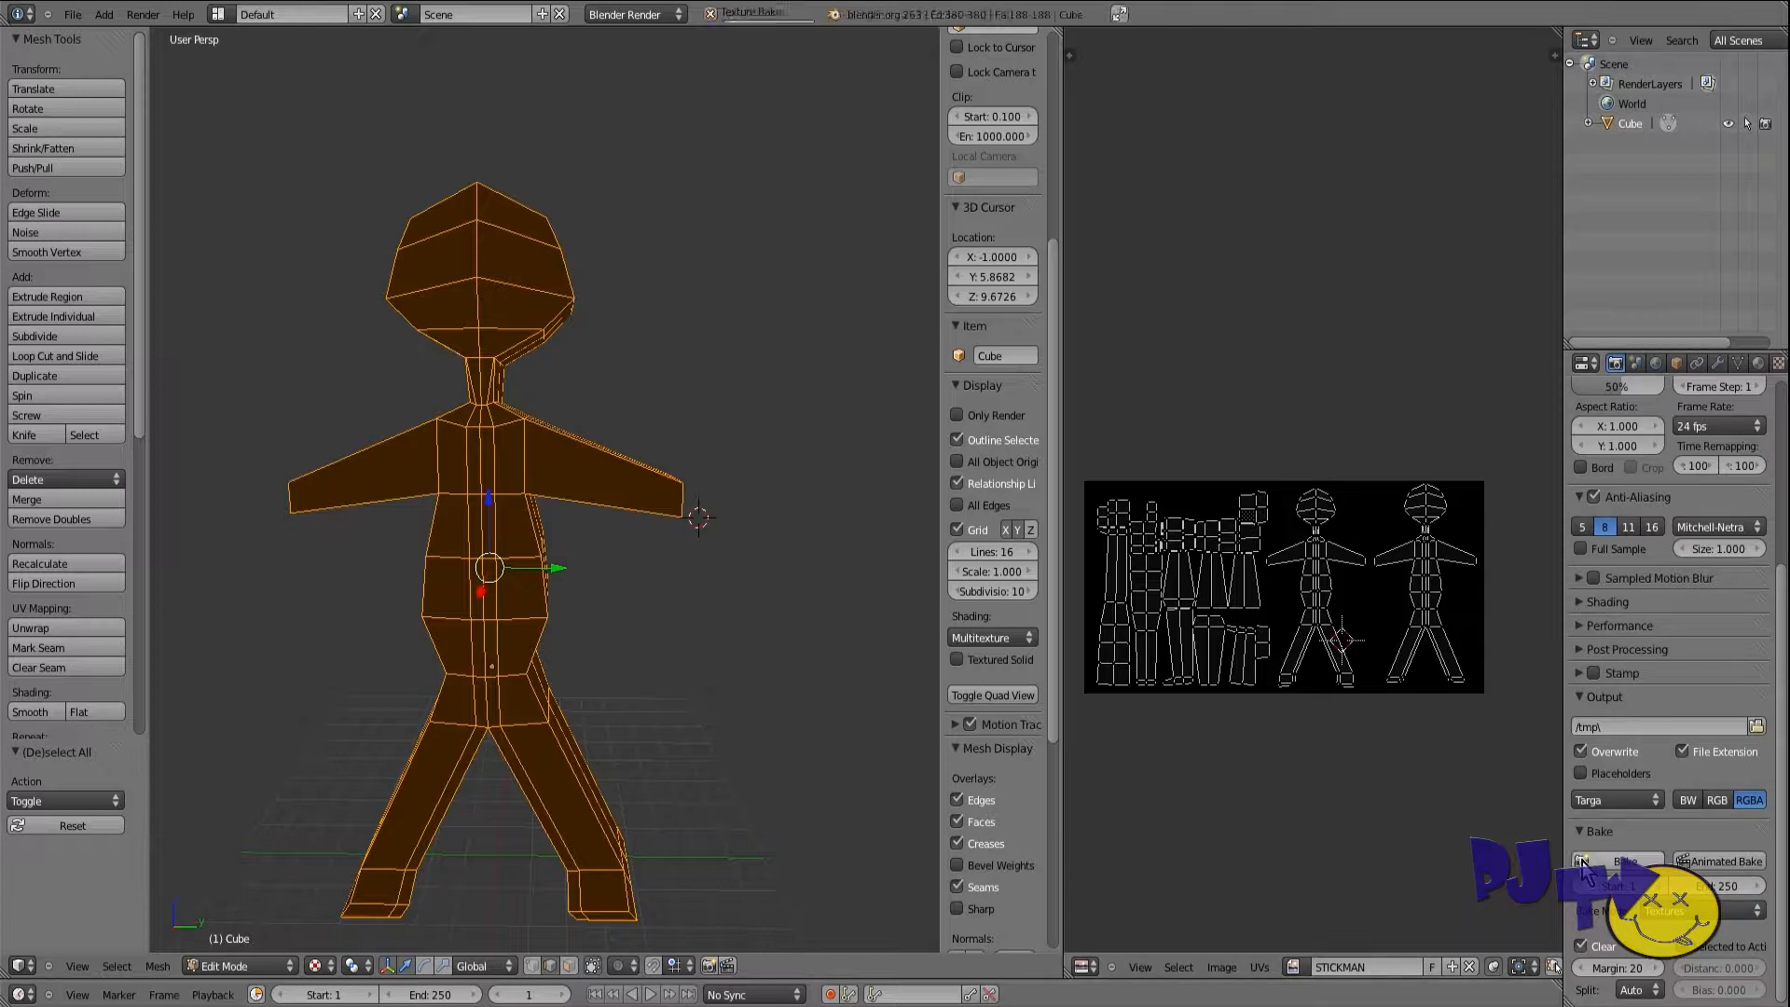
pyautogui.click(1582, 862)
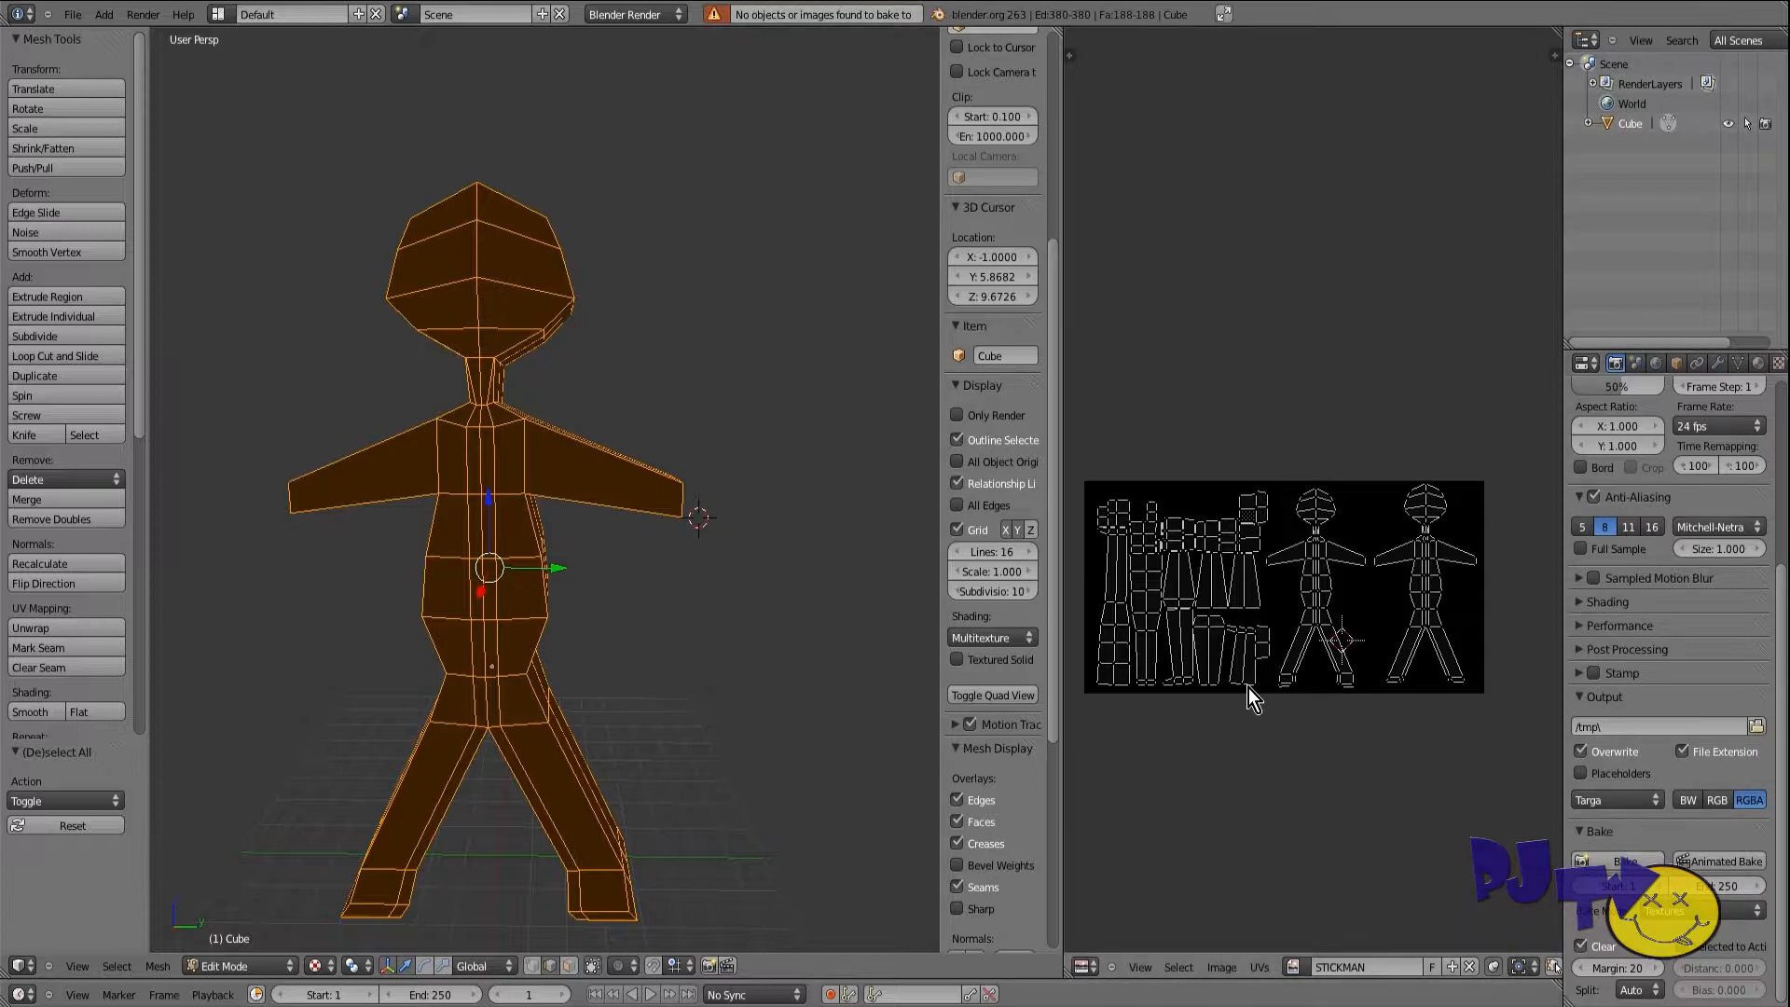
# Step: Check the stickman in Object Mode, then return it to Edit Mode
pyautogui.click(257, 964)
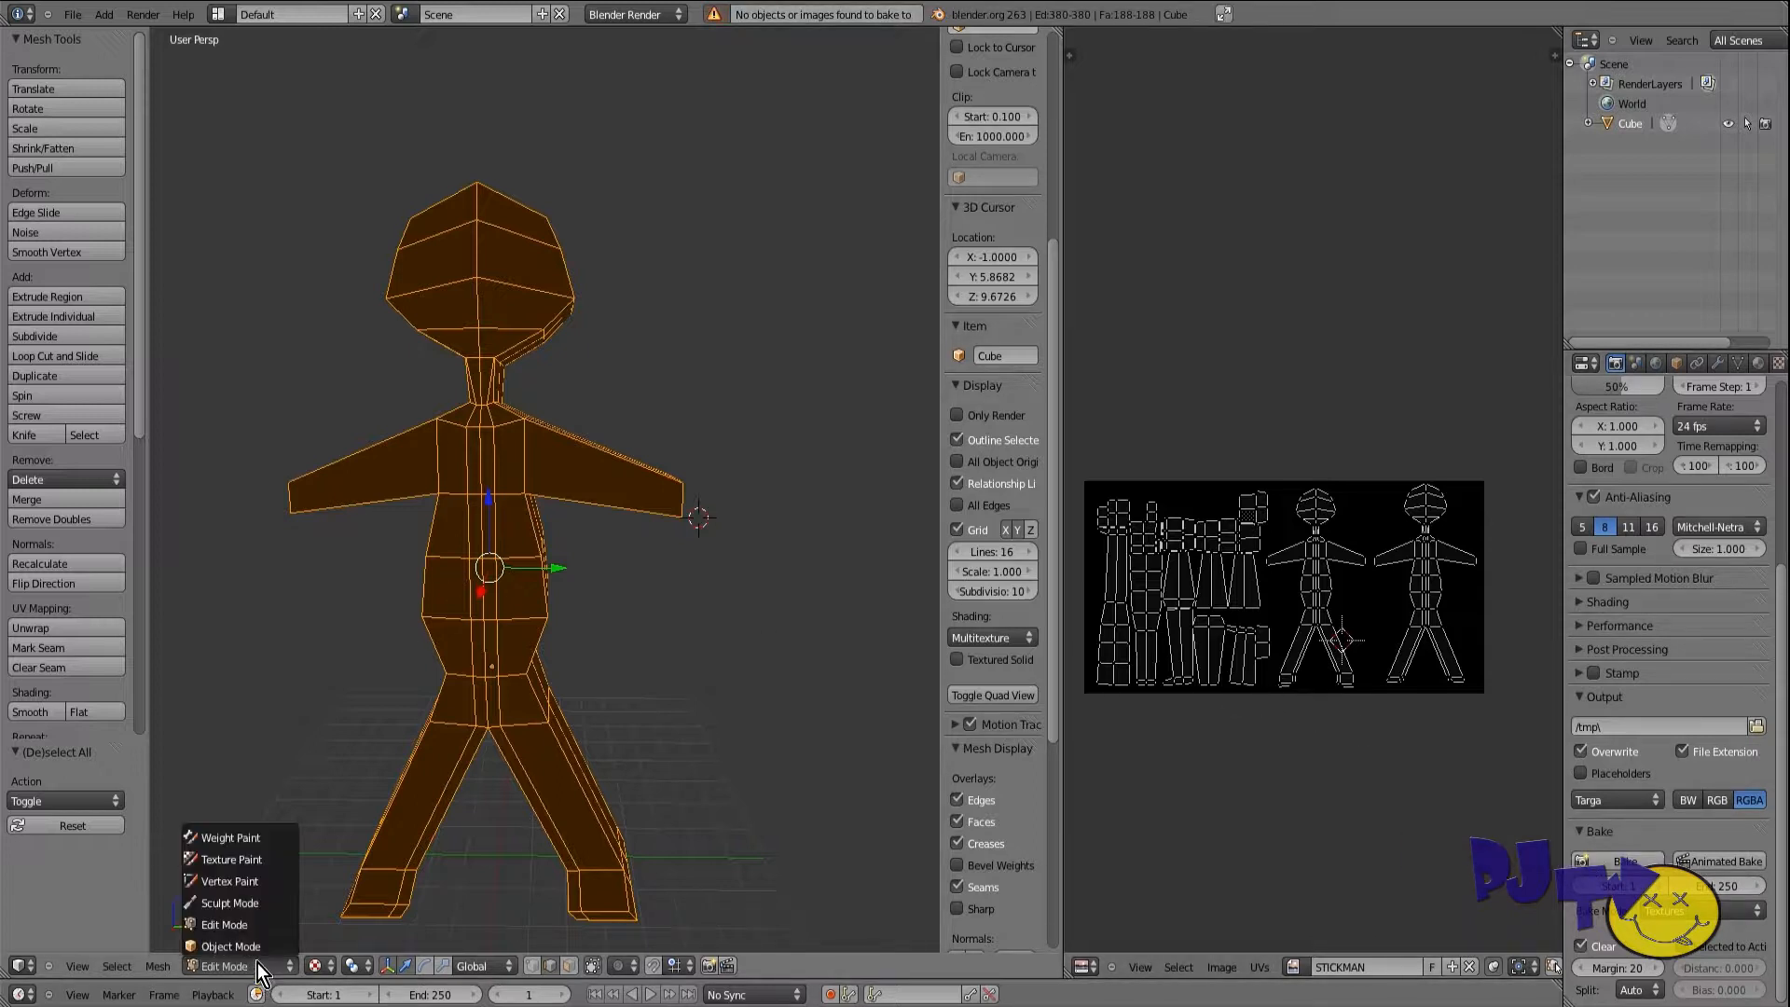
pyautogui.click(257, 953)
pyautogui.rightClick(497, 580)
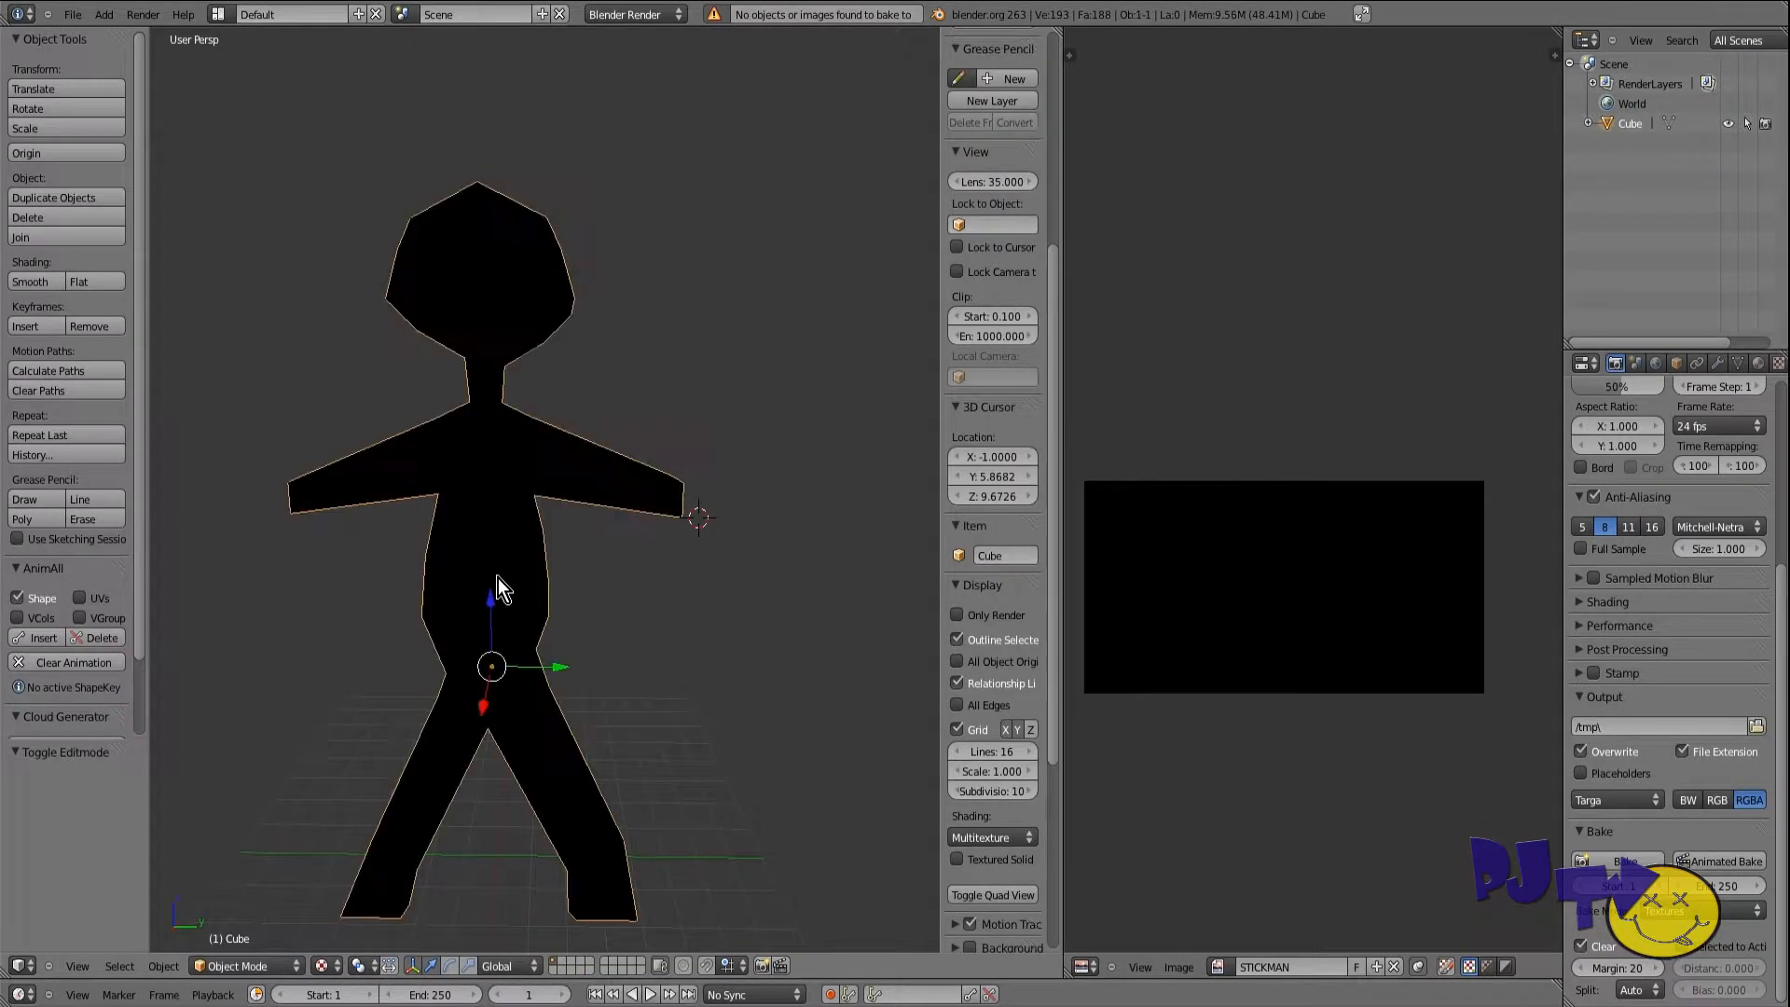
pyautogui.scroll(-3, 503, 652)
pyautogui.click(239, 965)
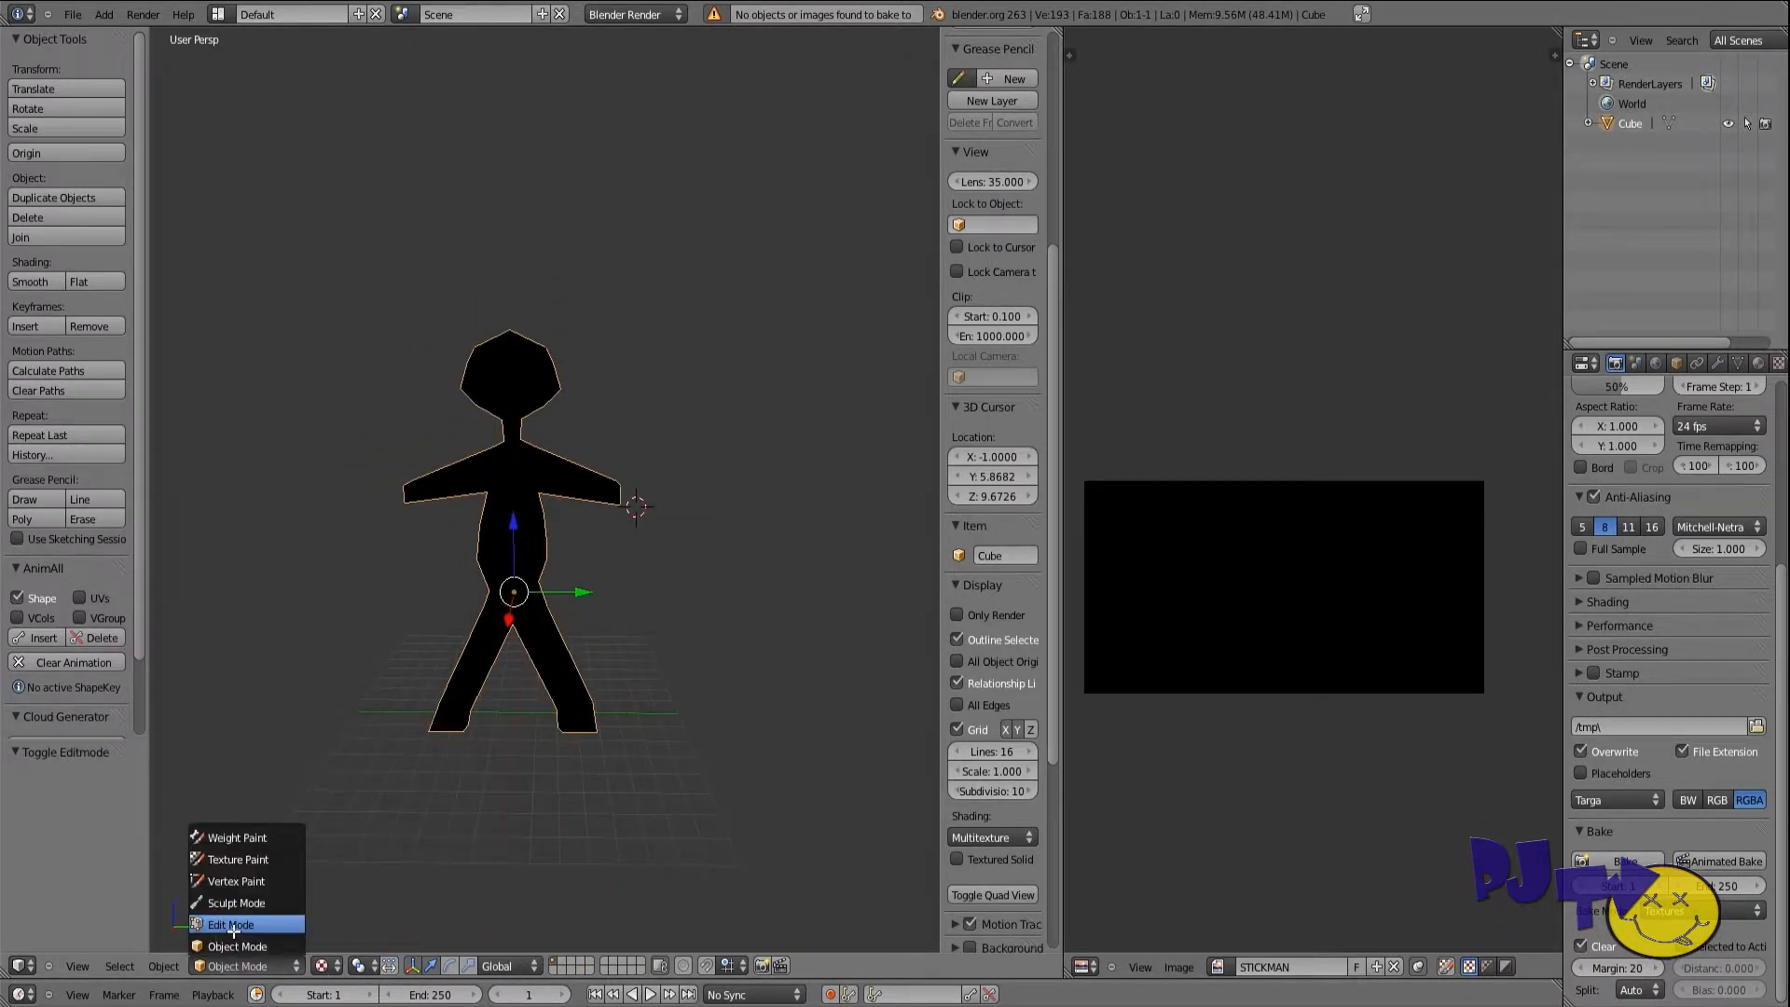
pyautogui.click(230, 924)
# Step: Add a new texture to the stickman material and set its type to Image or Movie
pyautogui.click(1756, 364)
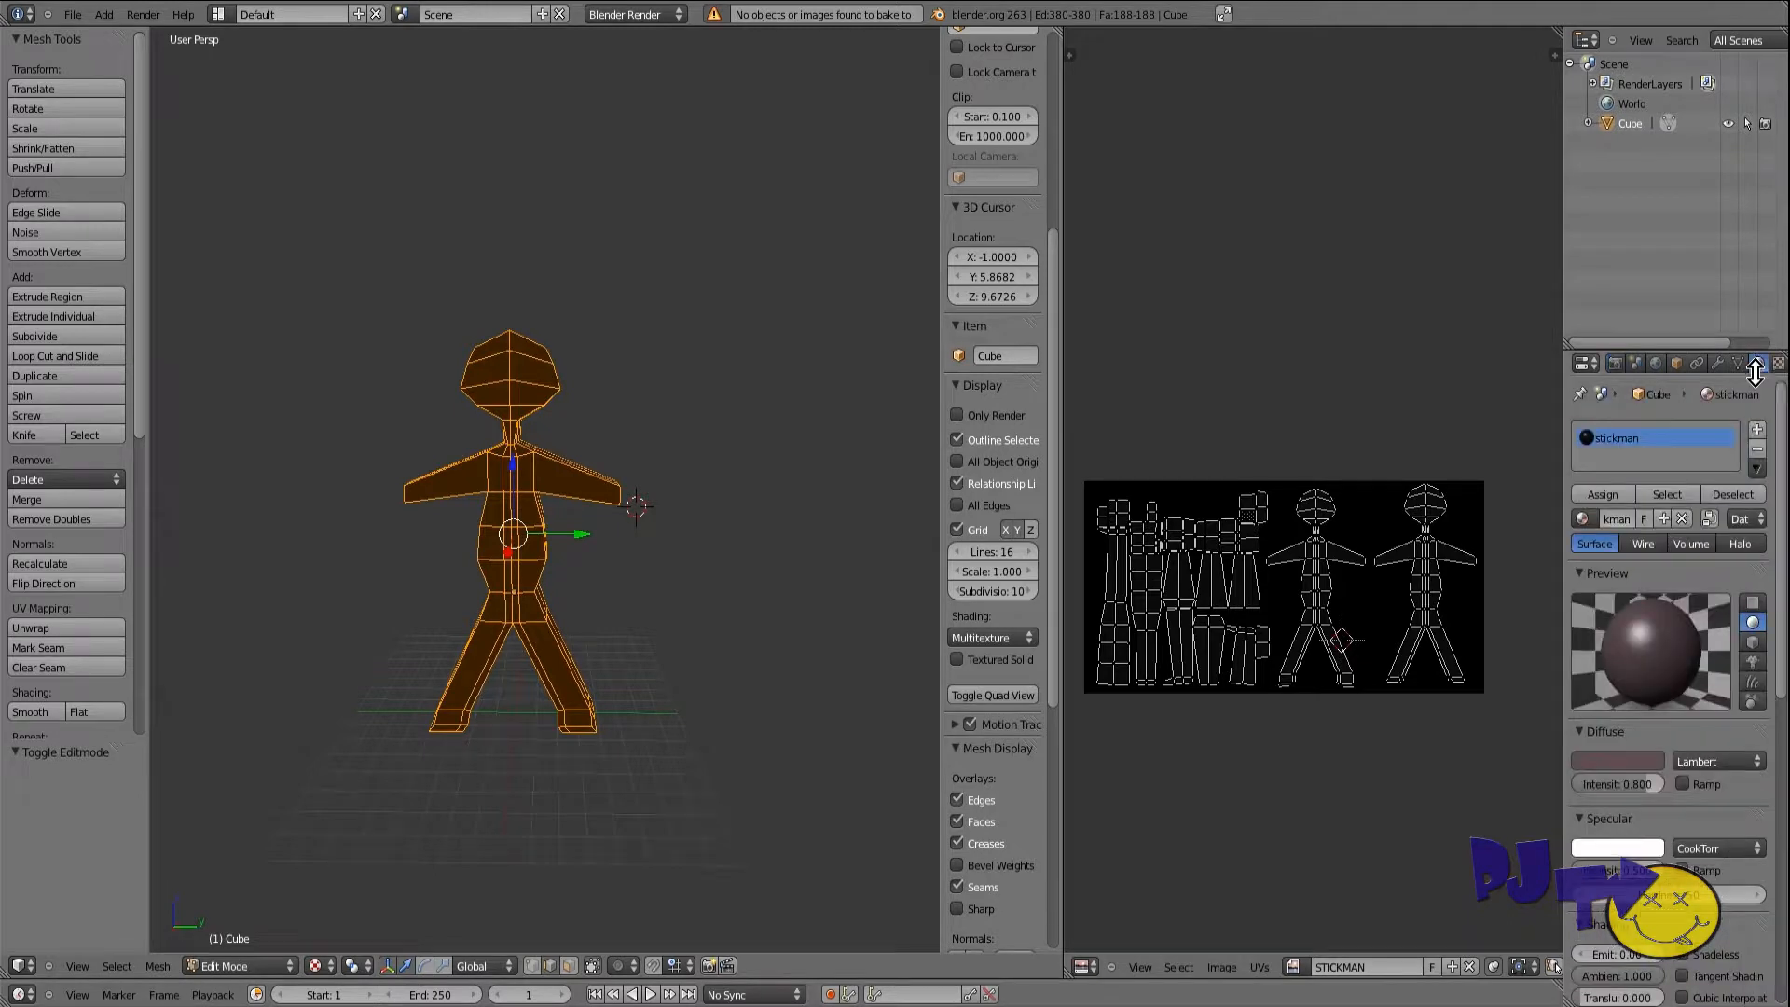
pyautogui.click(1777, 363)
pyautogui.click(1656, 573)
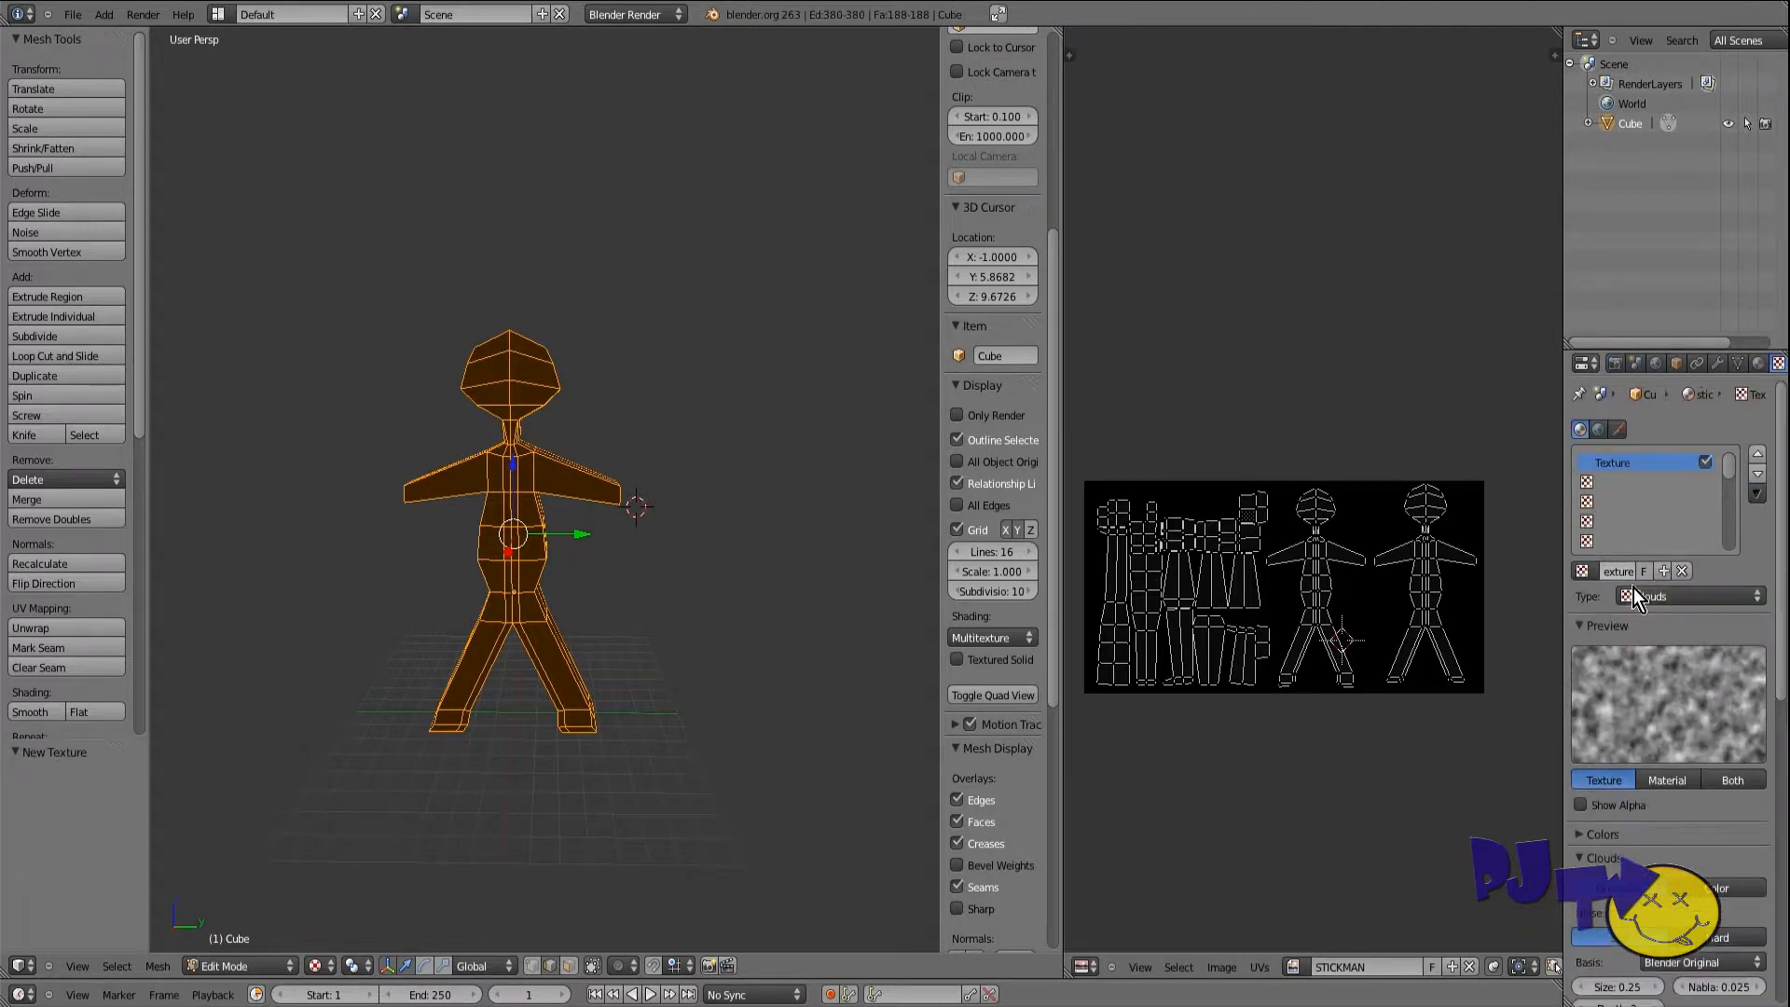
pyautogui.click(1637, 596)
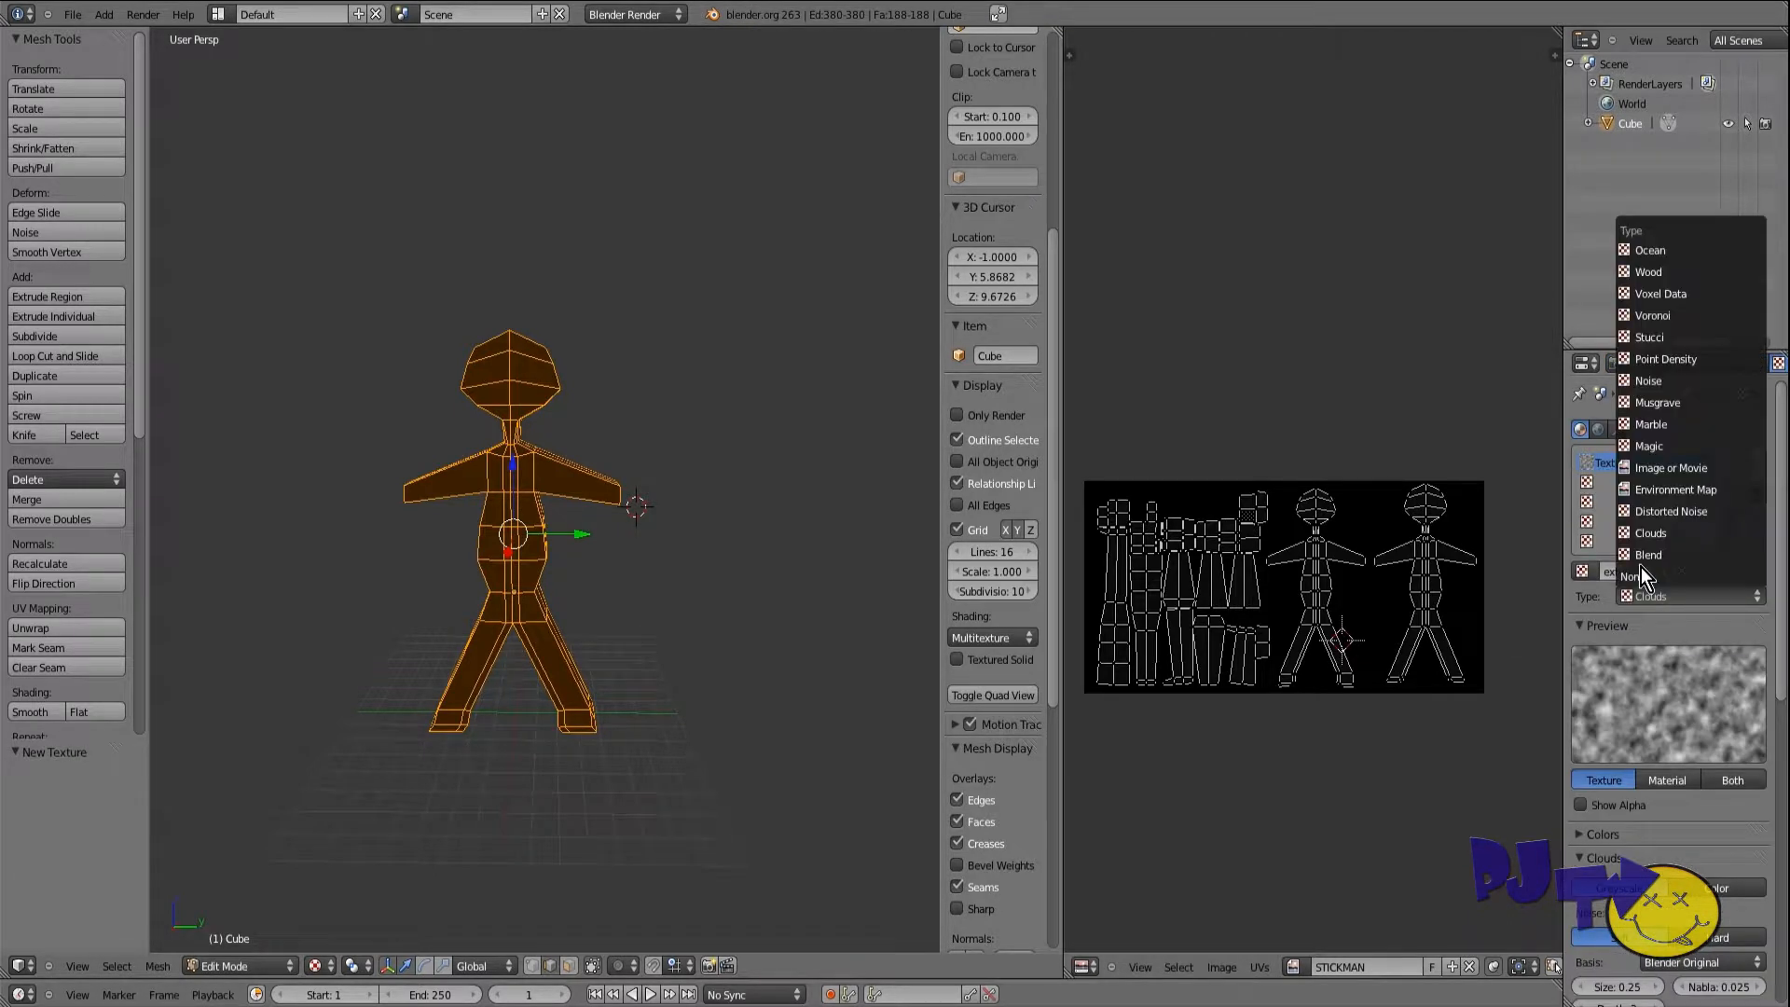
pyautogui.click(1668, 468)
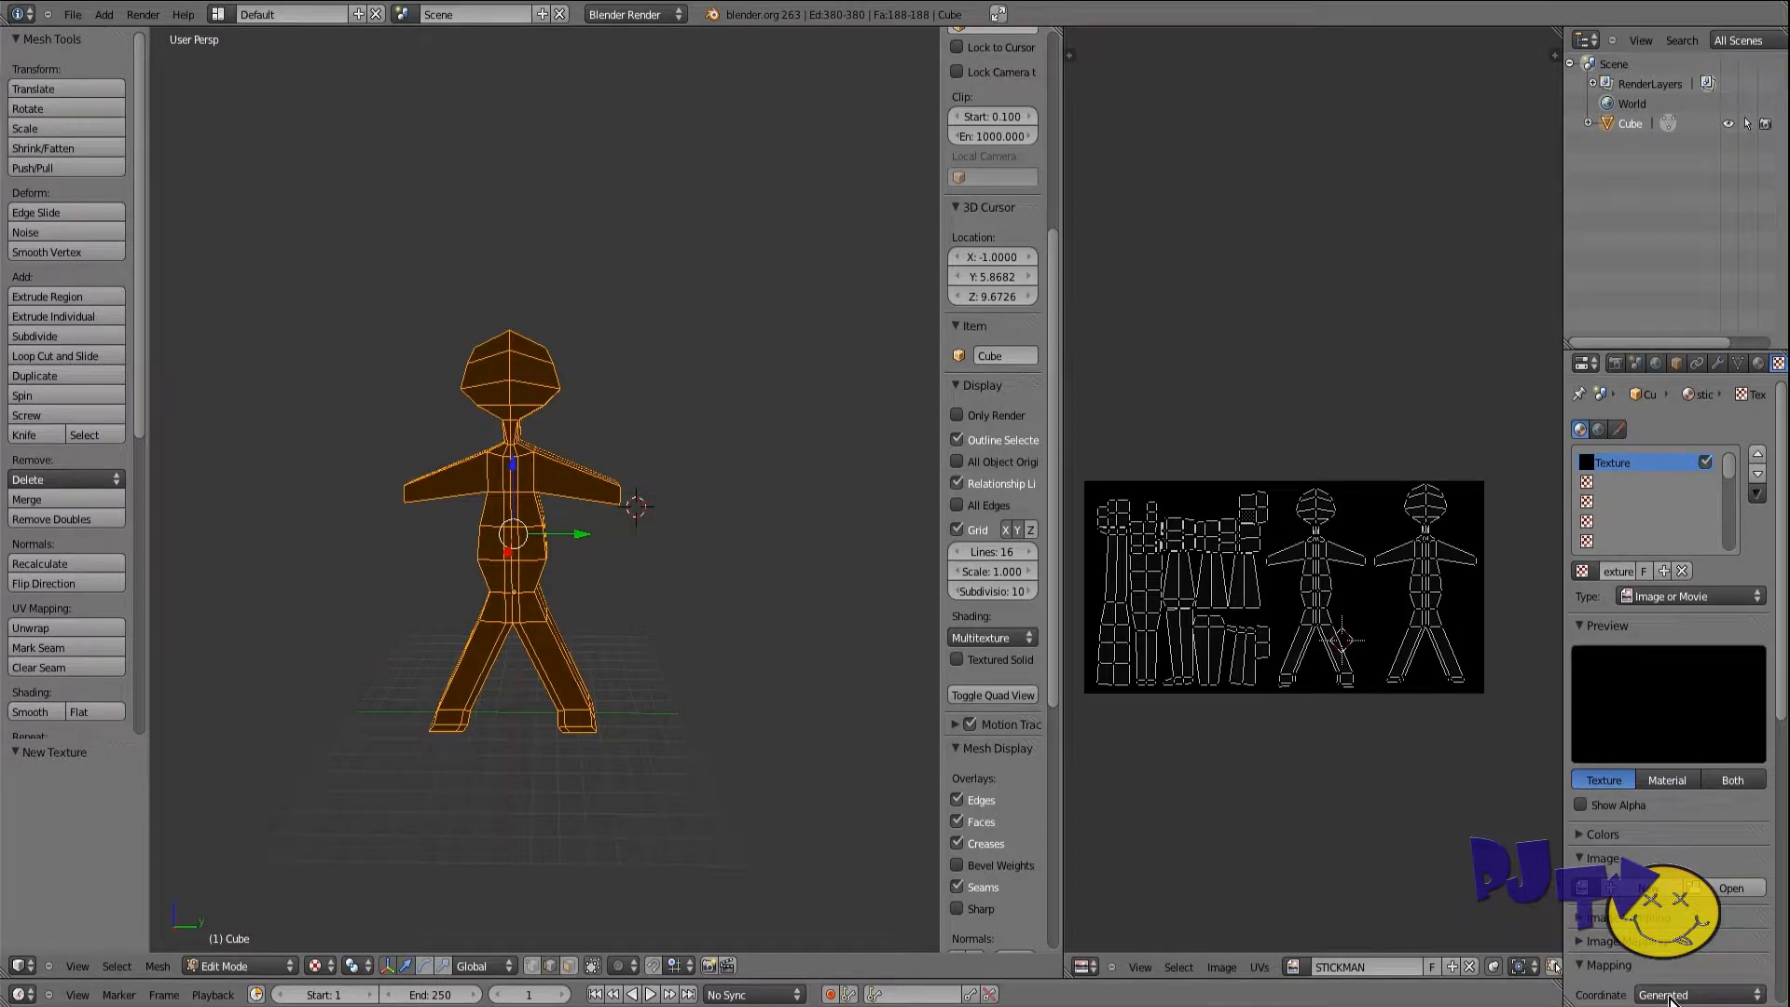
# Step: Set the new texture's mapping coordinates to UV and assign the mesh's UV map
pyautogui.click(1698, 993)
pyautogui.click(1696, 928)
pyautogui.scroll(-5, 1780, 680)
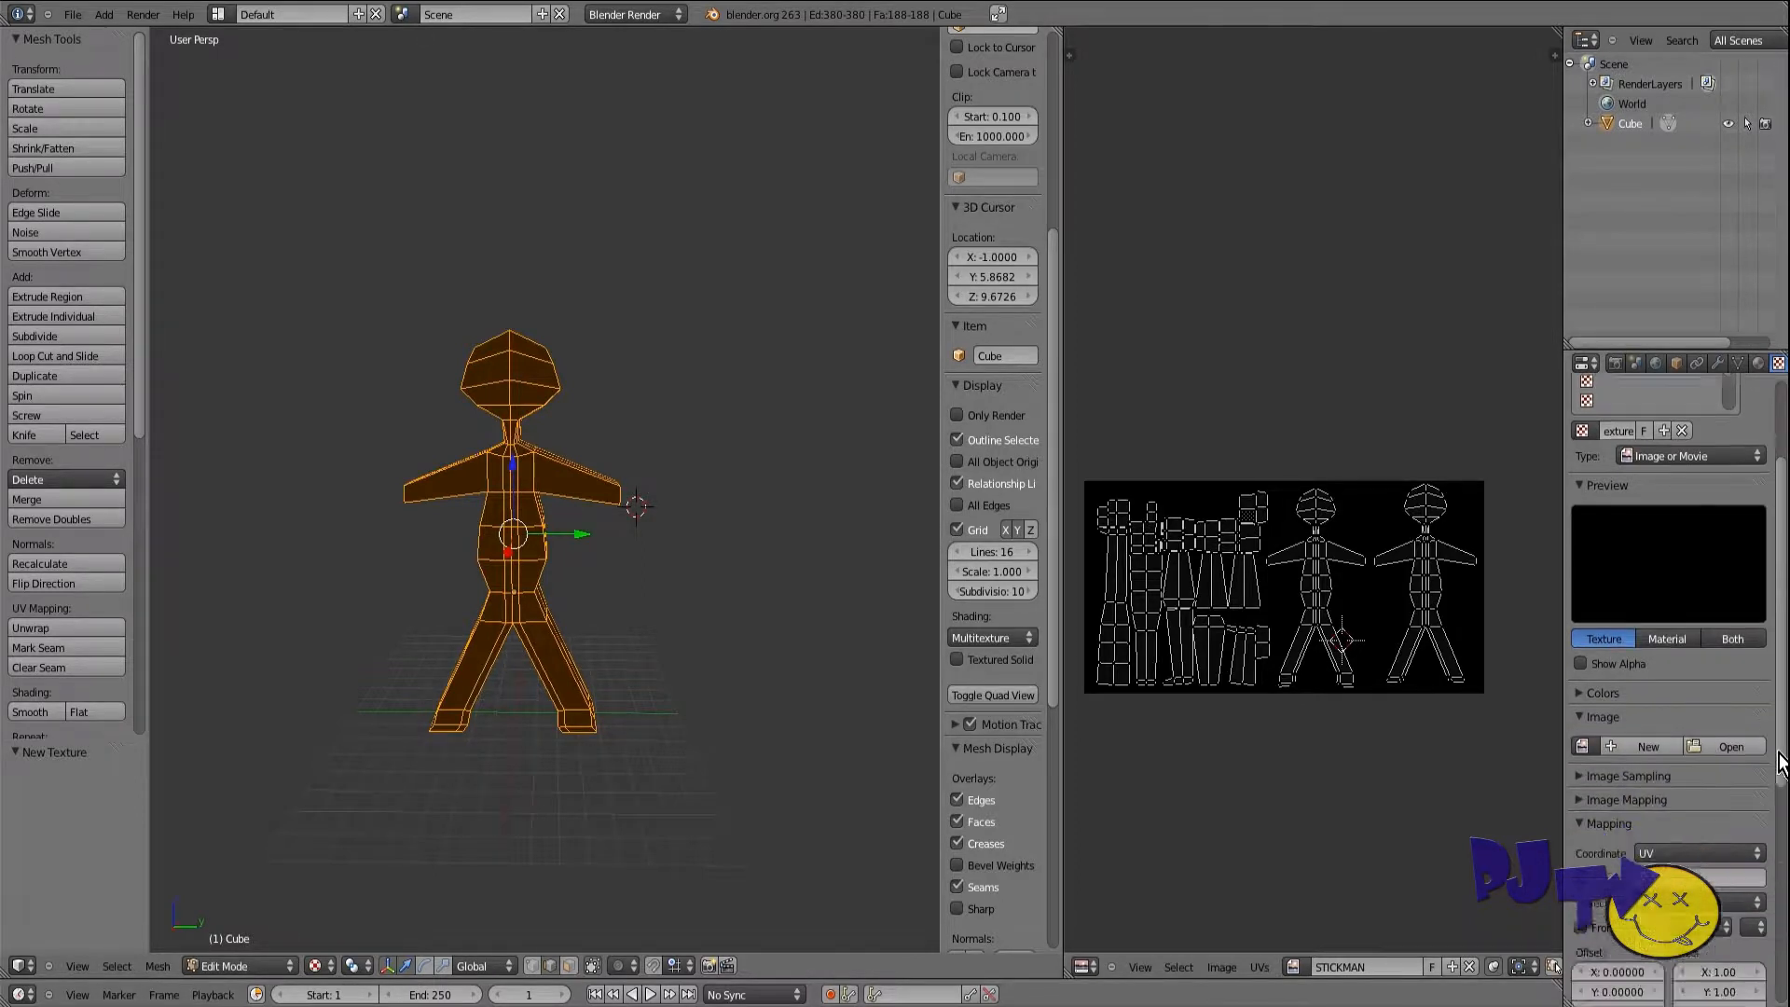
pyautogui.click(1677, 828)
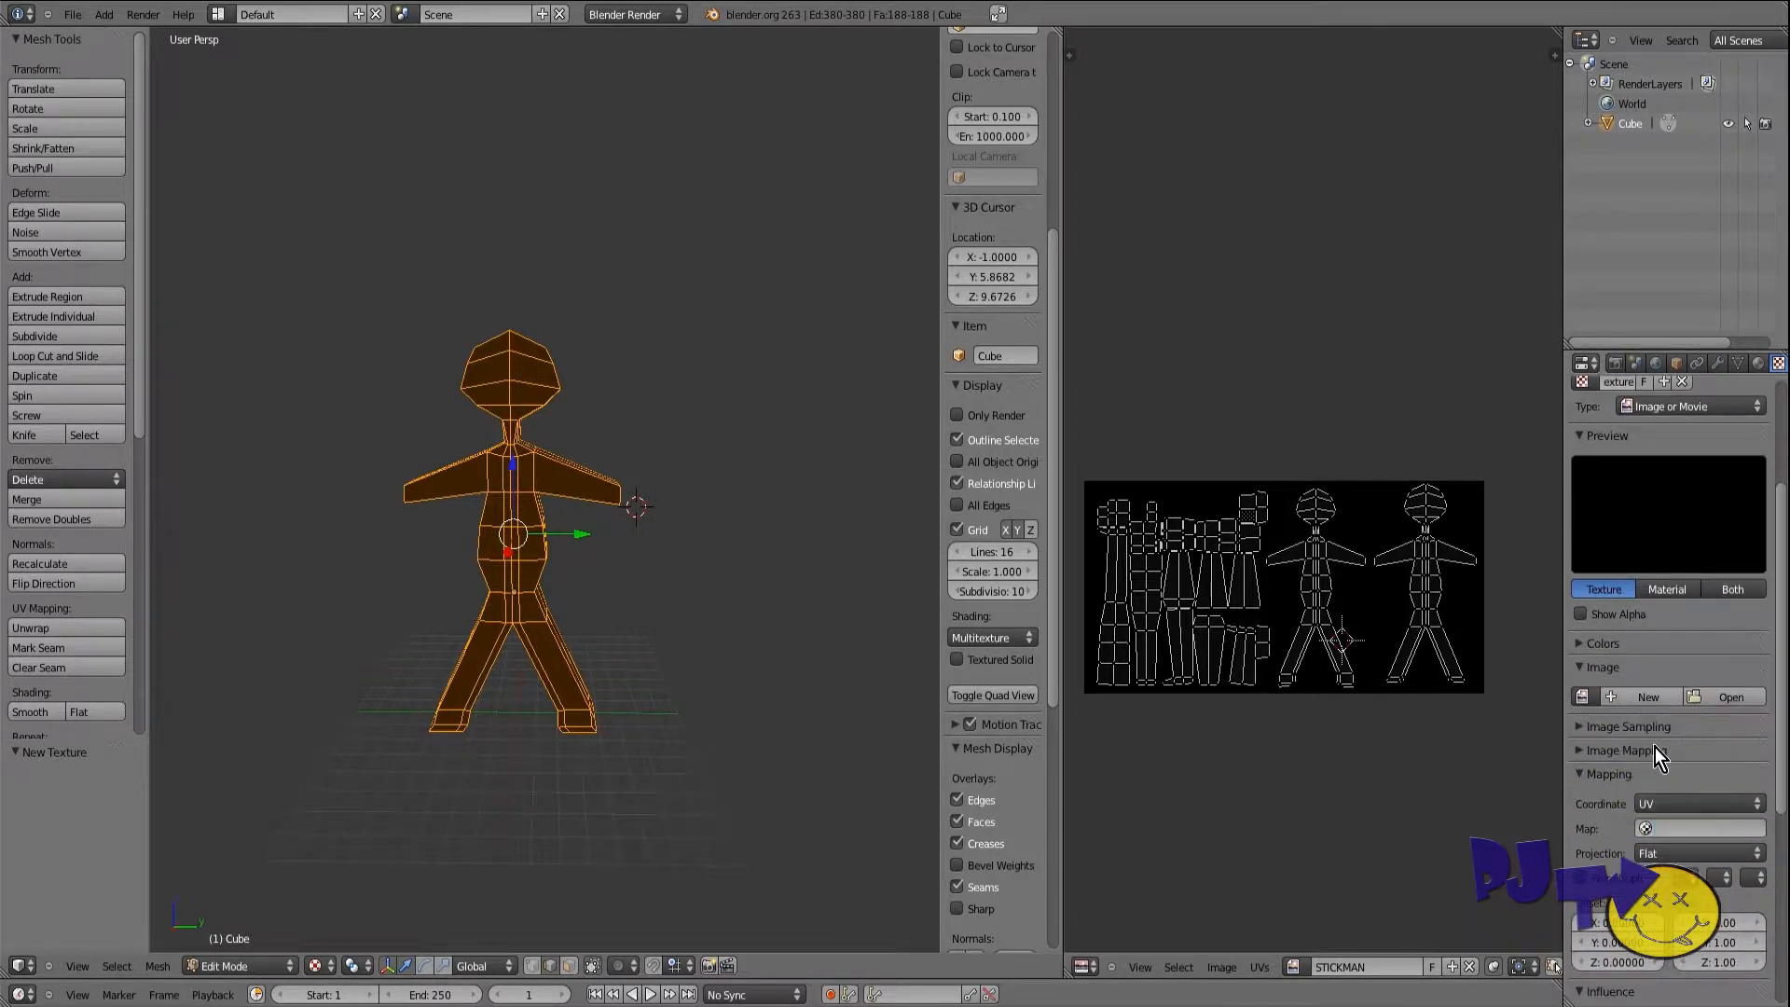
pyautogui.click(1661, 822)
pyautogui.click(1659, 623)
# Step: Bake the stickman's textures into the STICKMAN image
pyautogui.click(1615, 361)
pyautogui.click(1622, 860)
pyautogui.scroll(1, 434, 643)
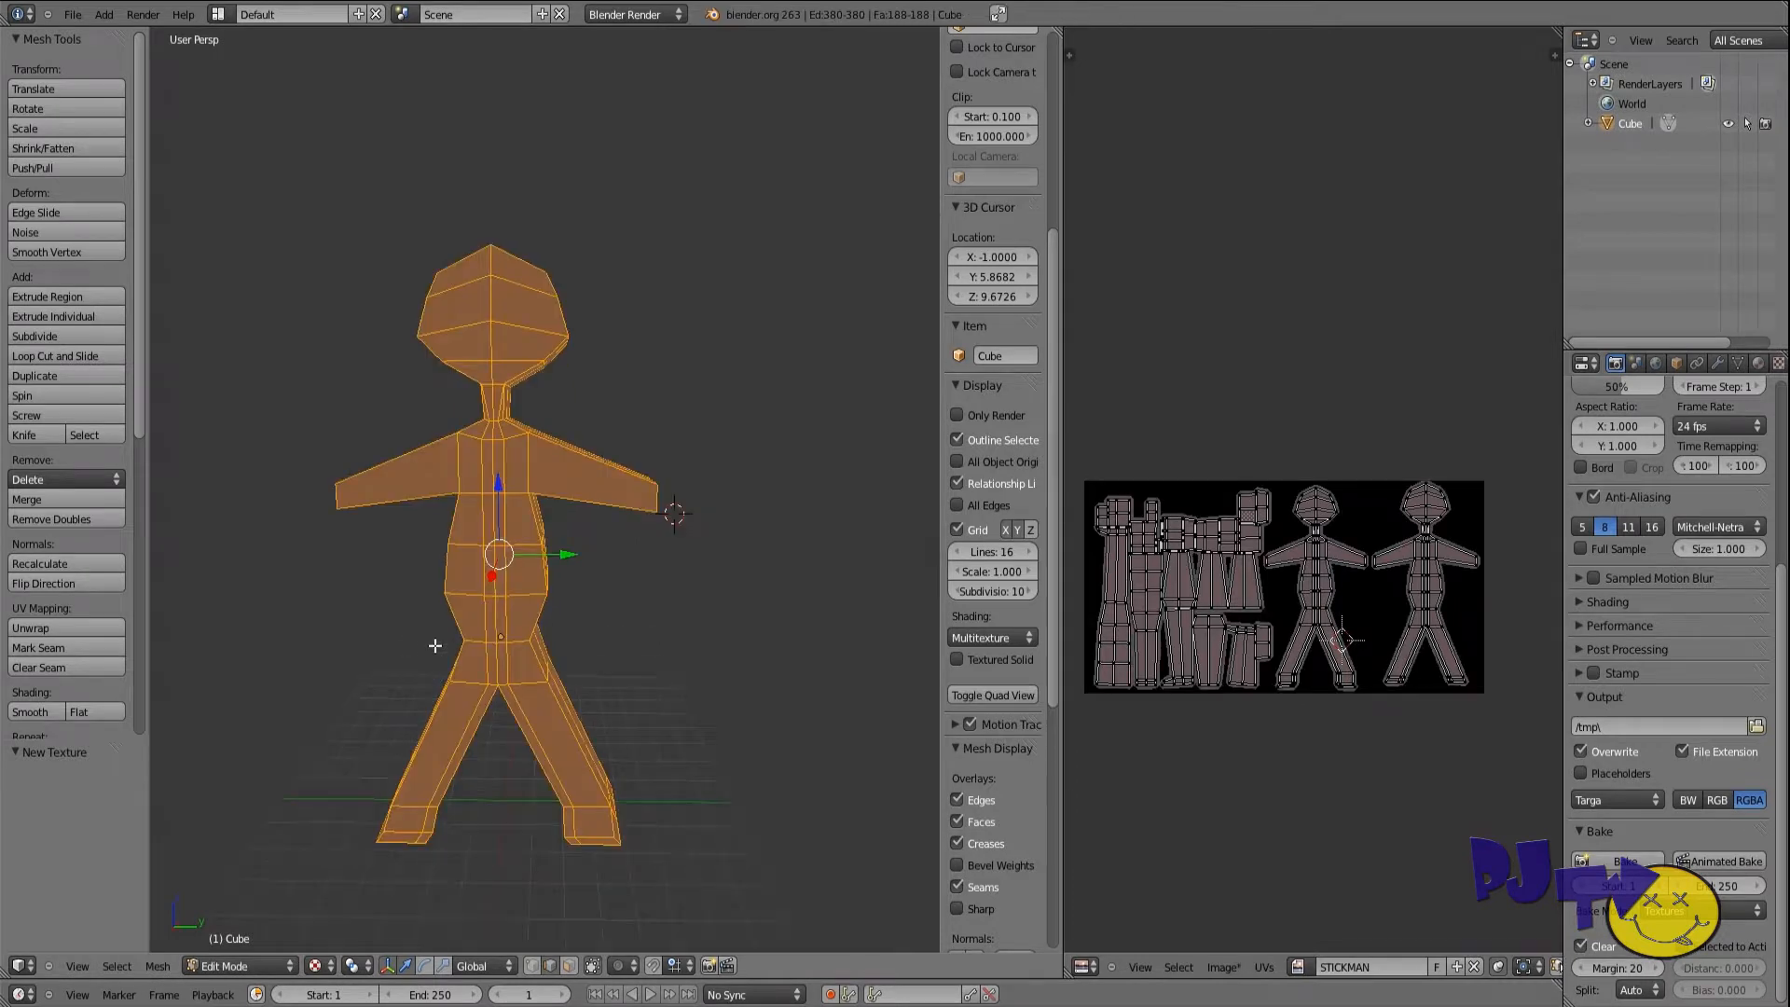
pyautogui.moveTo(436, 646)
pyautogui.mouseDown(button='middle')
pyautogui.moveTo(447, 628)
pyautogui.moveTo(424, 611)
pyautogui.moveTo(438, 634)
pyautogui.mouseUp(button='middle')
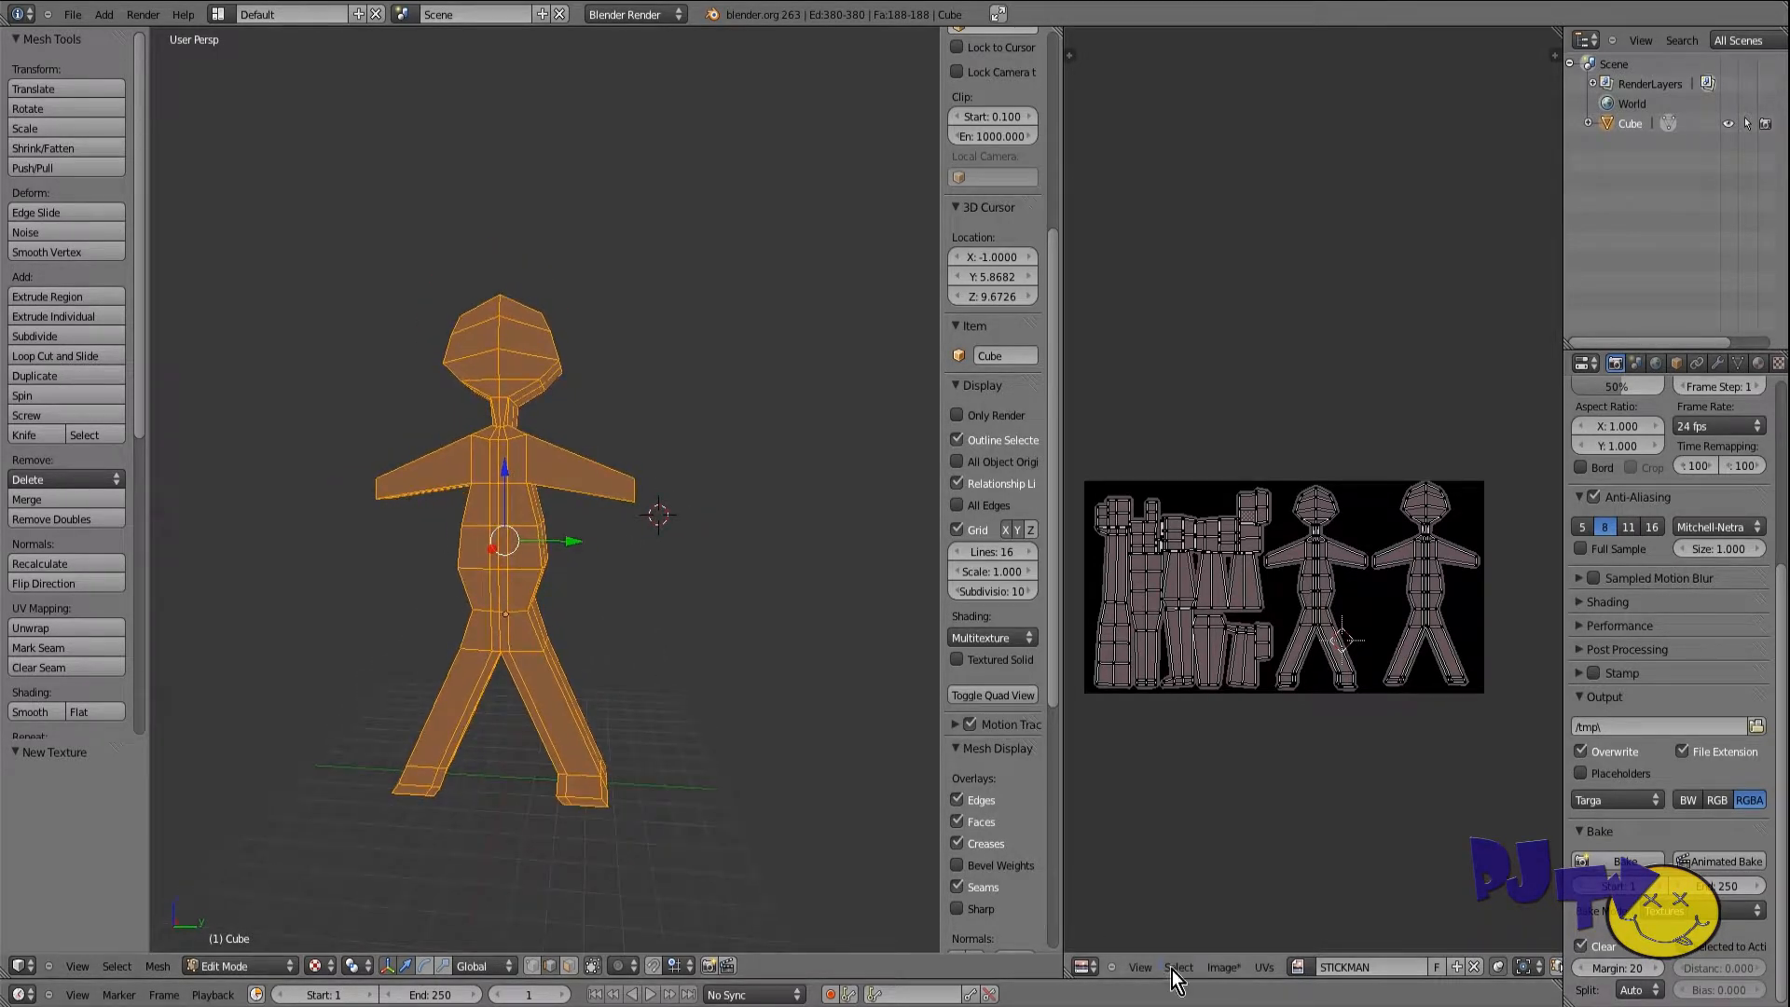
# Step: Save the baked STICKMAN image in Targa format as stickmanoriginal.tga in the stikcmanproject folder
pyautogui.click(1223, 967)
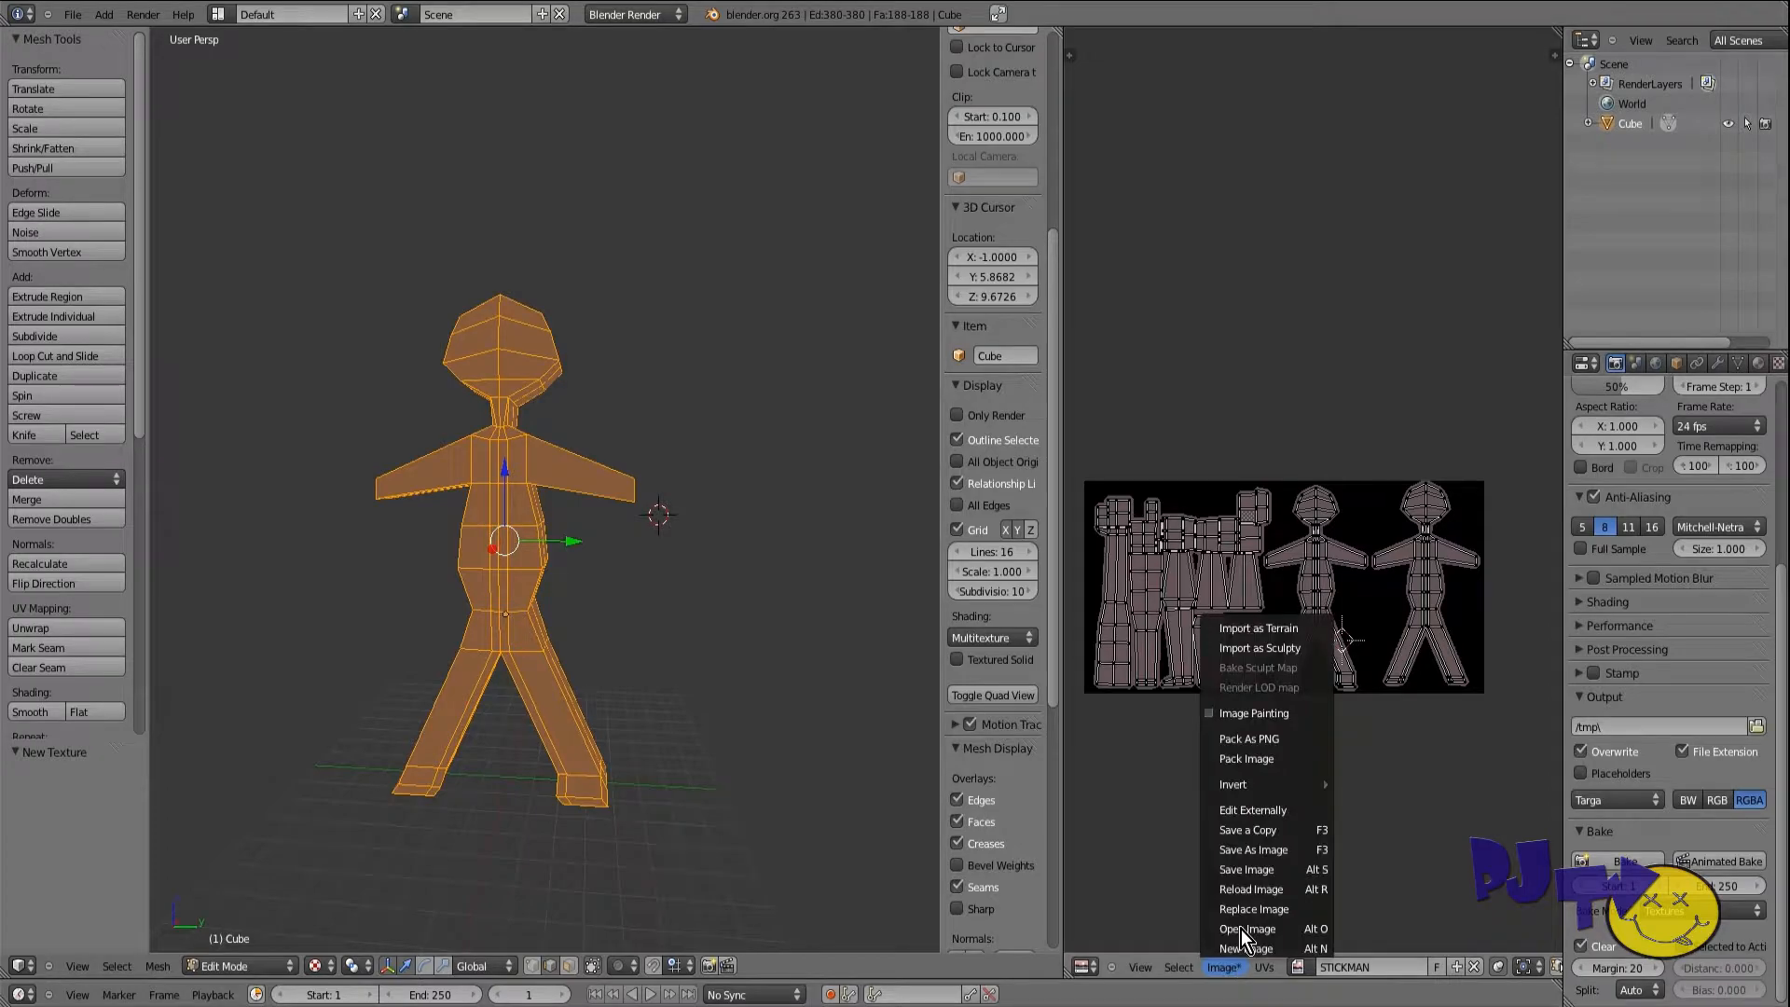
pyautogui.click(1289, 850)
pyautogui.click(360, 138)
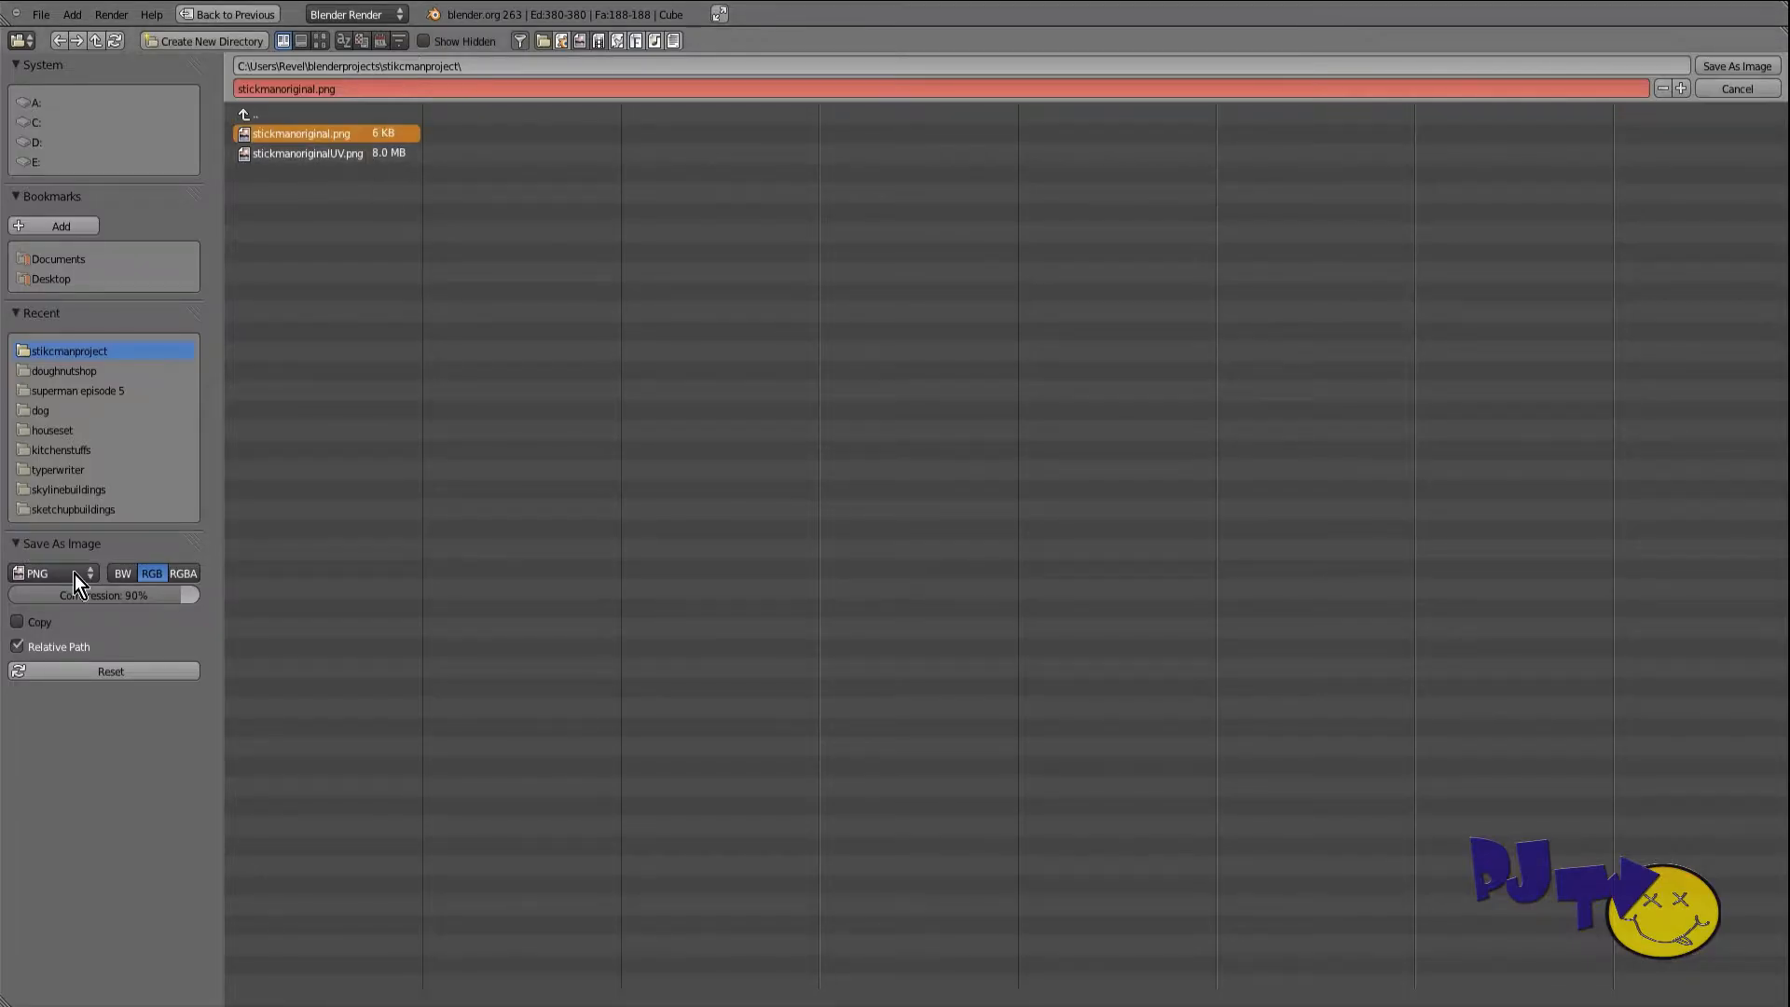
pyautogui.click(54, 571)
pyautogui.click(54, 540)
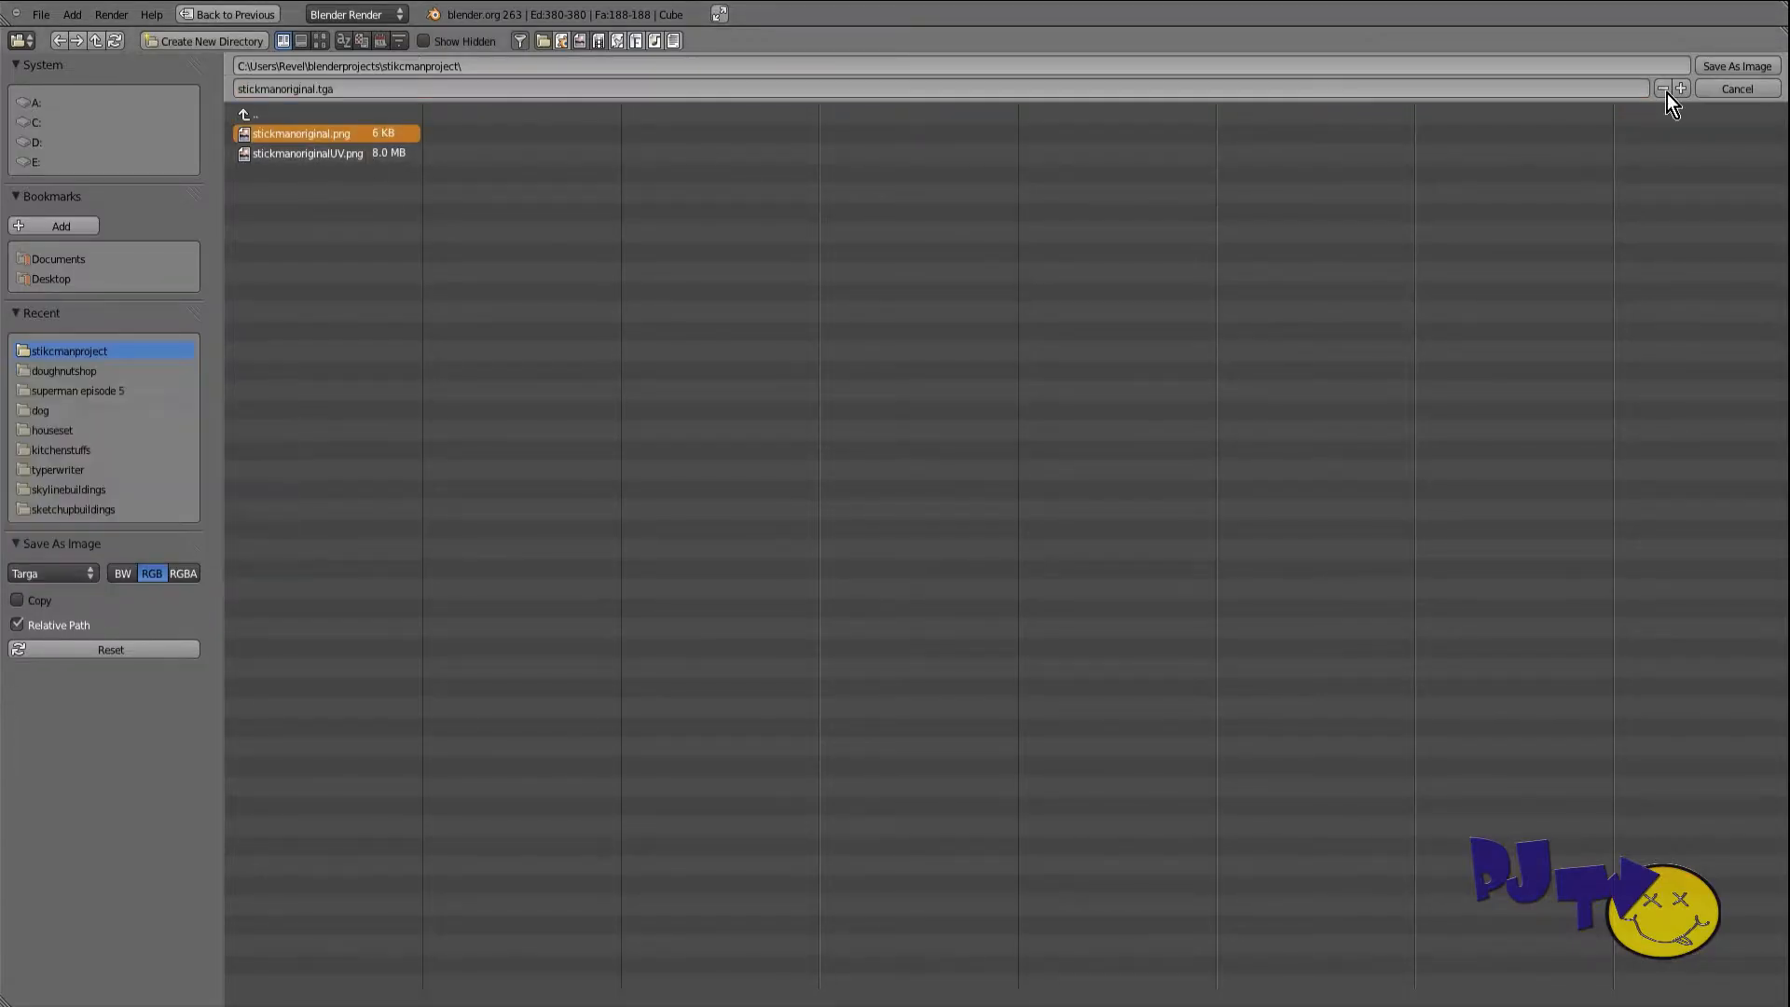
pyautogui.click(1736, 65)
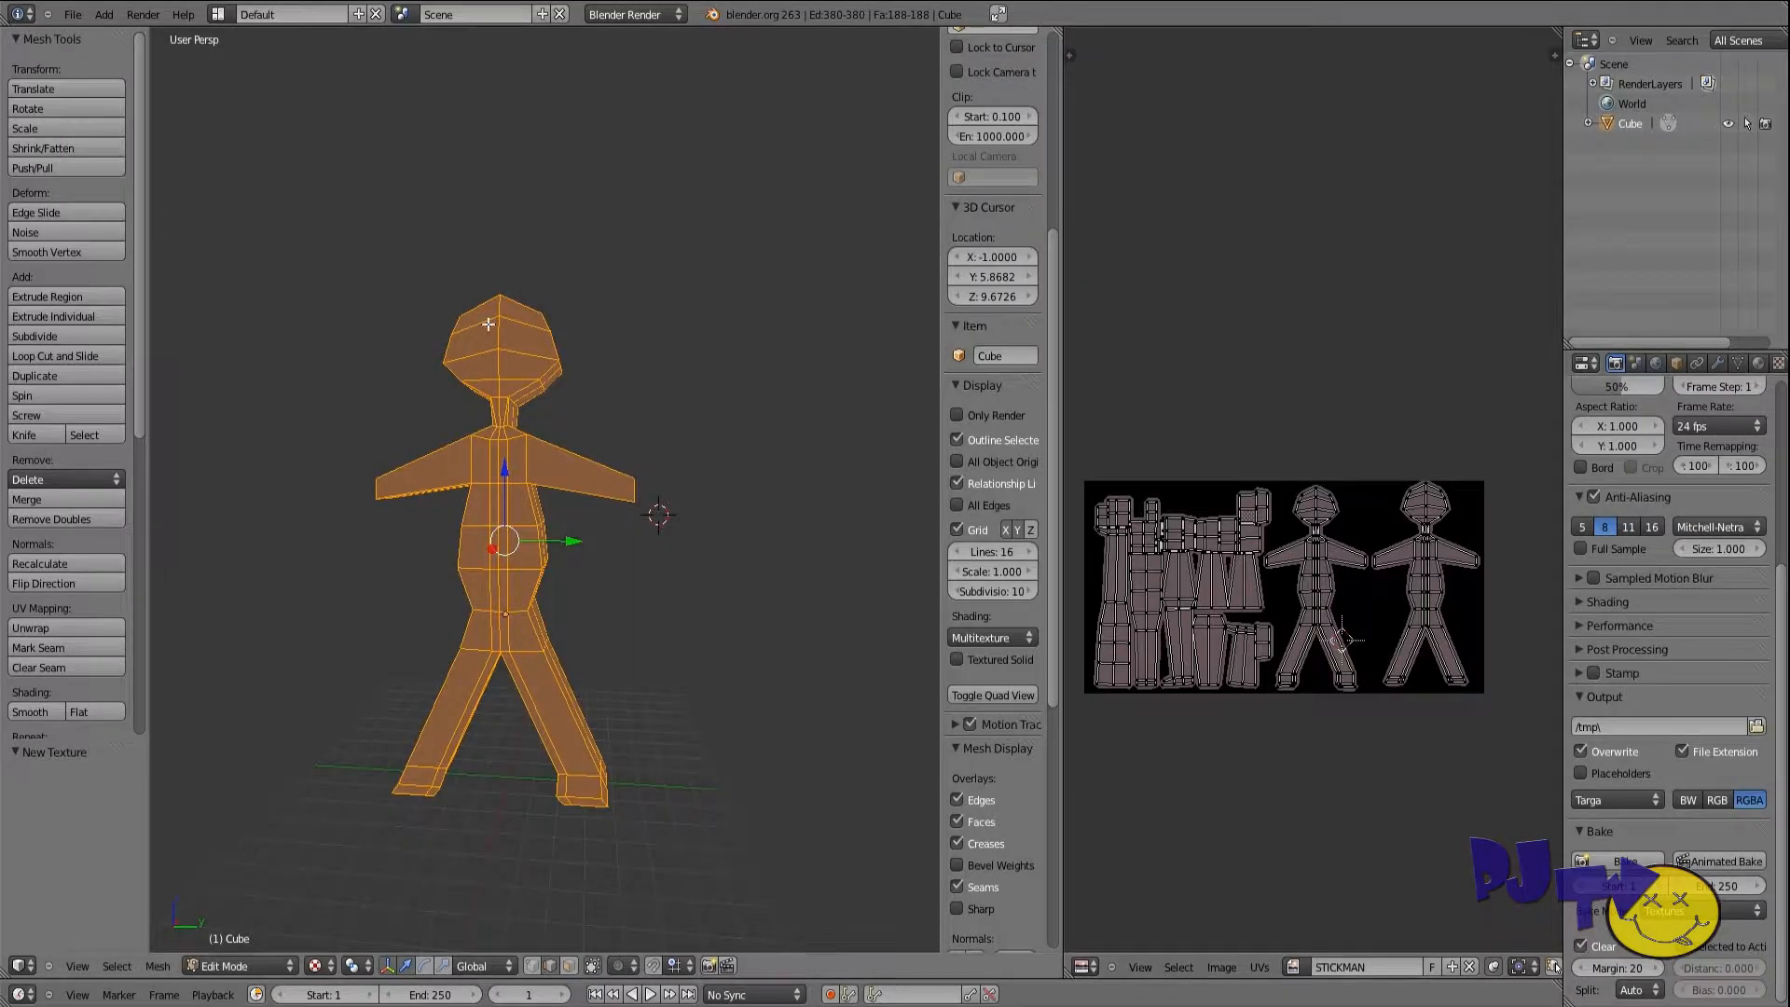
# Step: Switch the stickman to Object Mode in the front view
pyautogui.scroll(-3, 483, 324)
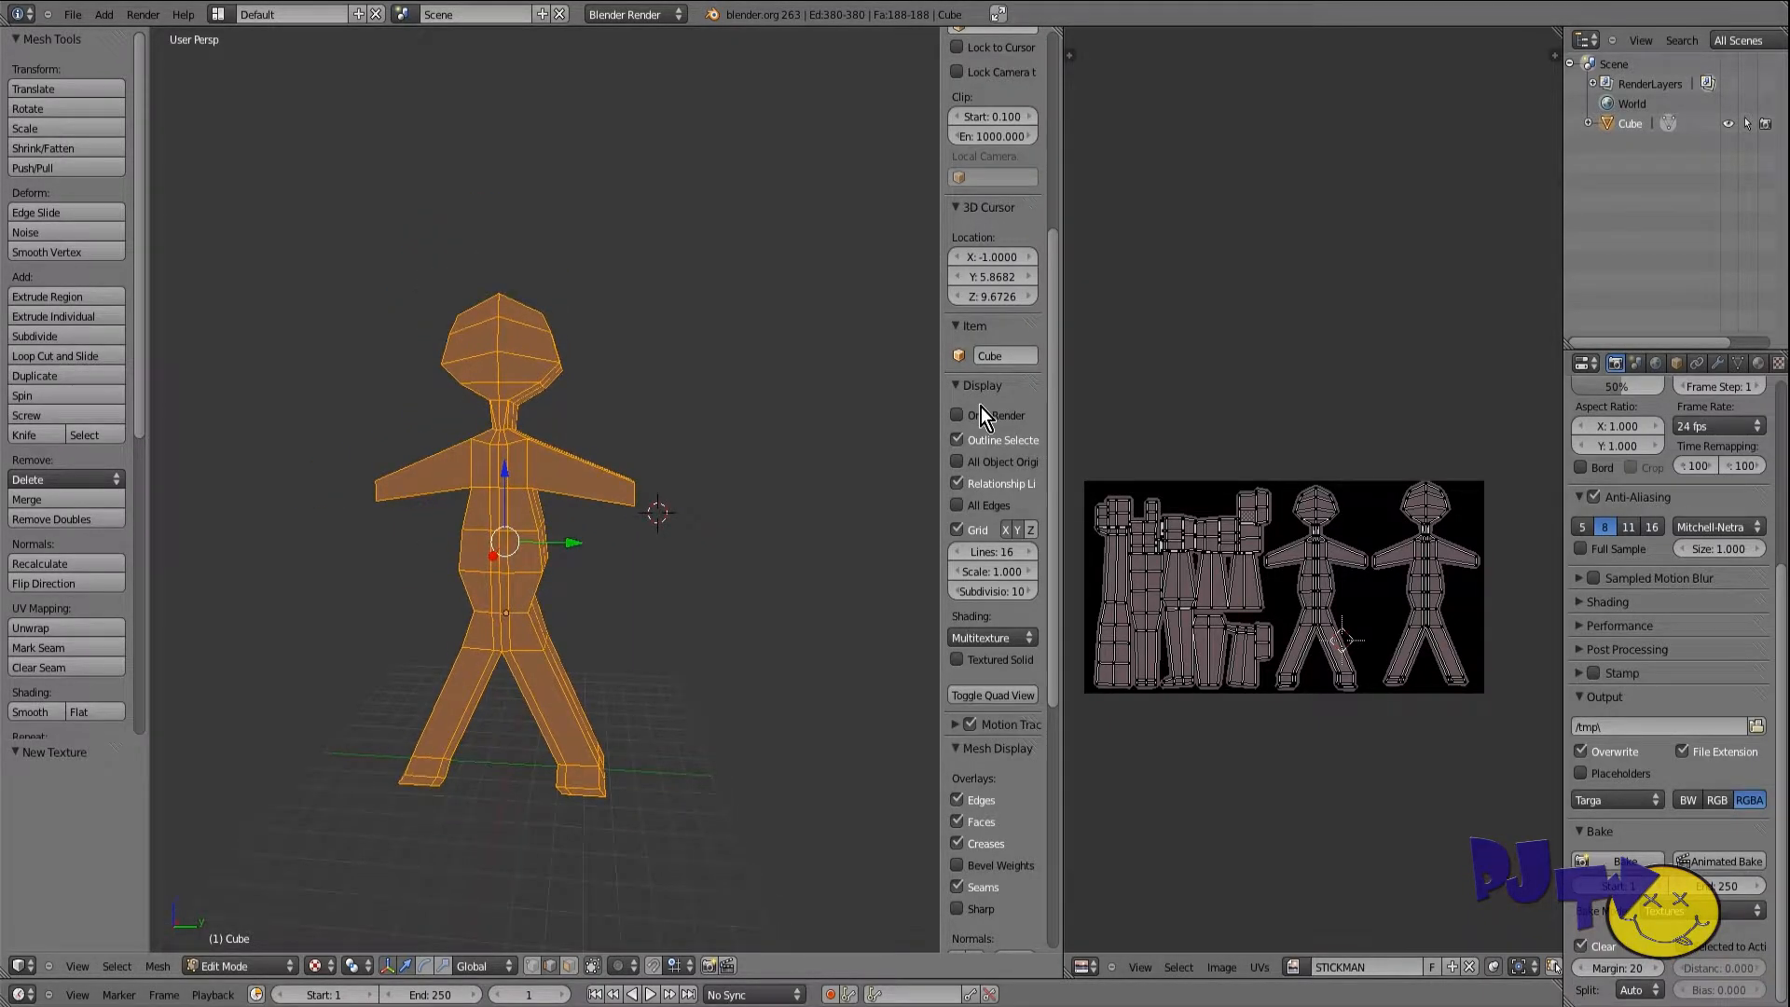
pyautogui.scroll(1, 1025, 418)
pyautogui.scroll(-1, 1077, 418)
pyautogui.moveTo(452, 494); pyautogui.dragTo(438, 493, button='middle')
pyautogui.press('KP_1')
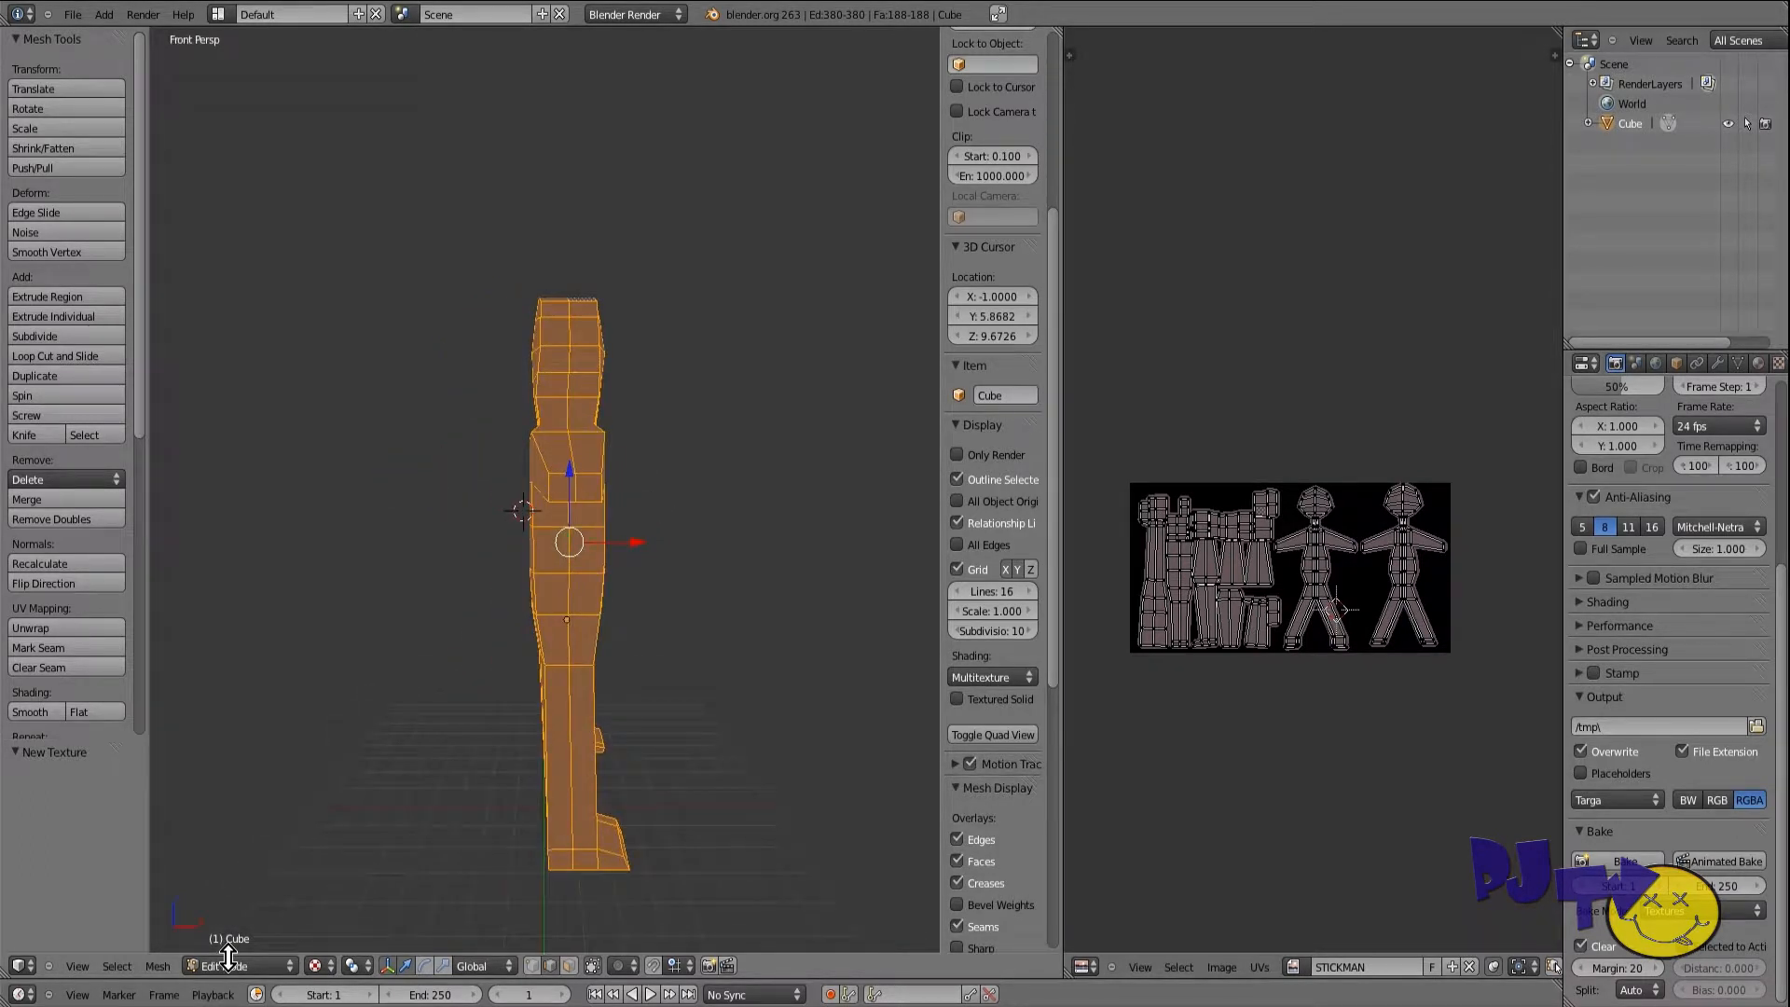
pyautogui.click(227, 955)
pyautogui.click(238, 966)
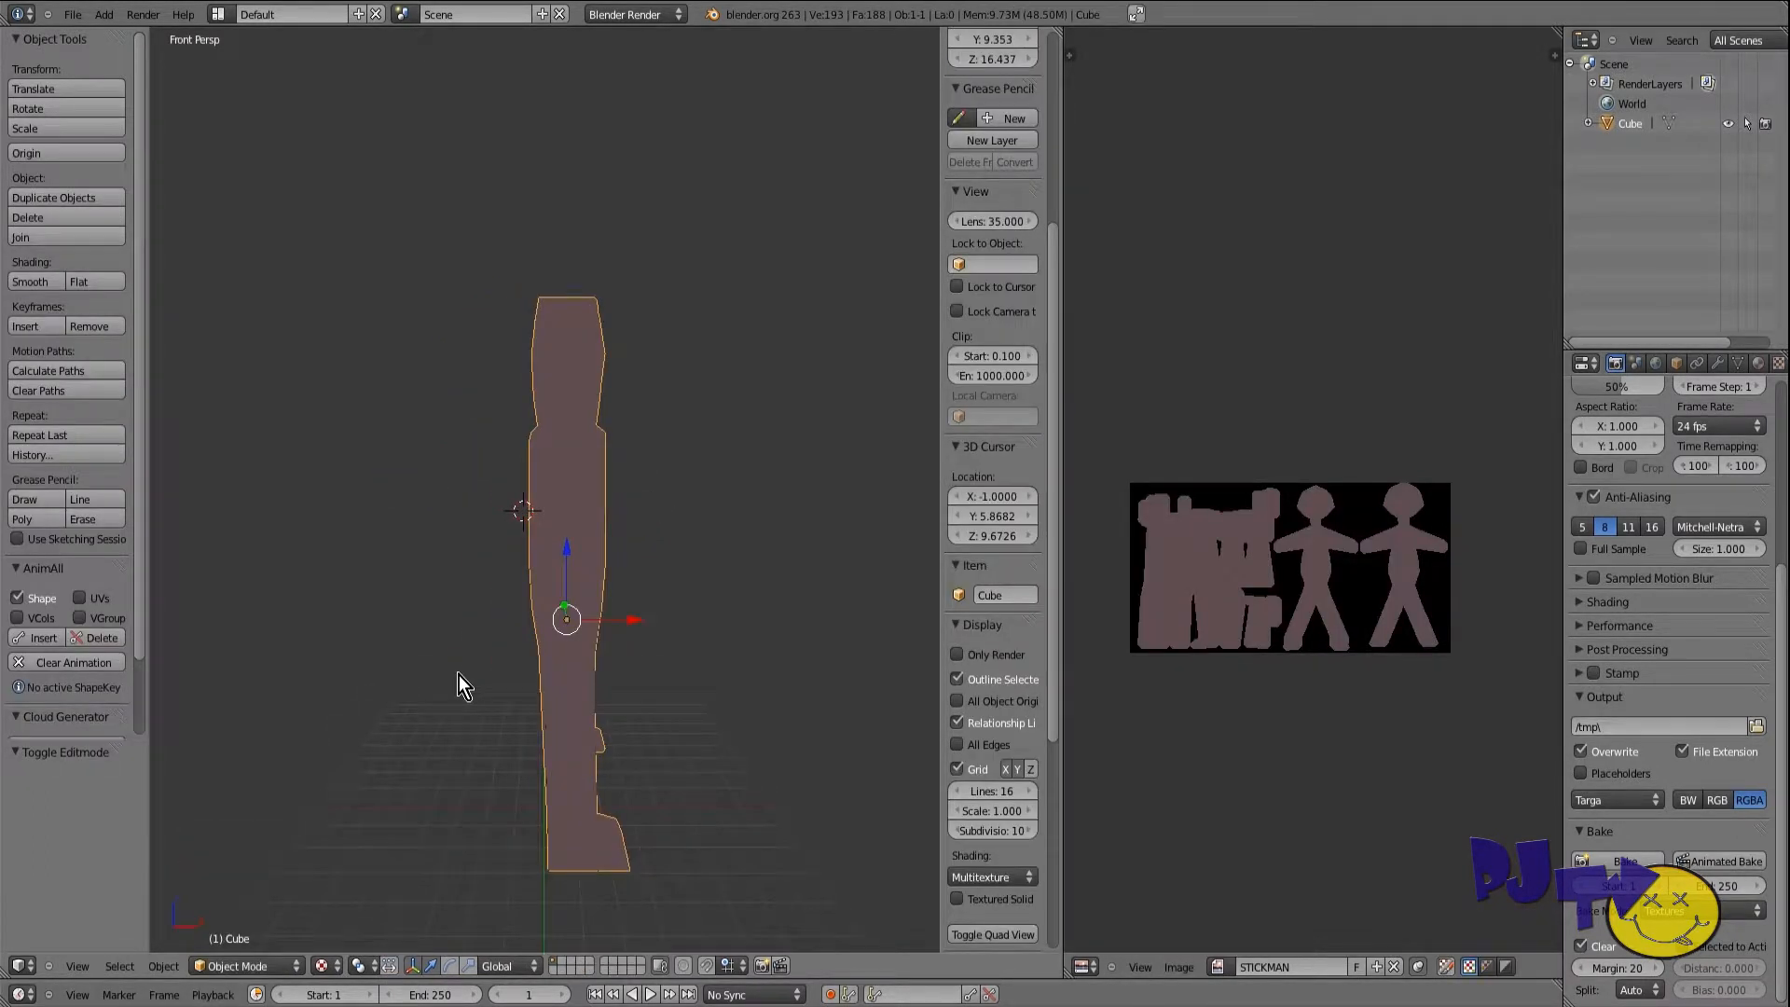
# Step: Rotate the stickman about the global Z axis by 90 degrees and then by 180 degrees in the front view
pyautogui.press('KP_3')
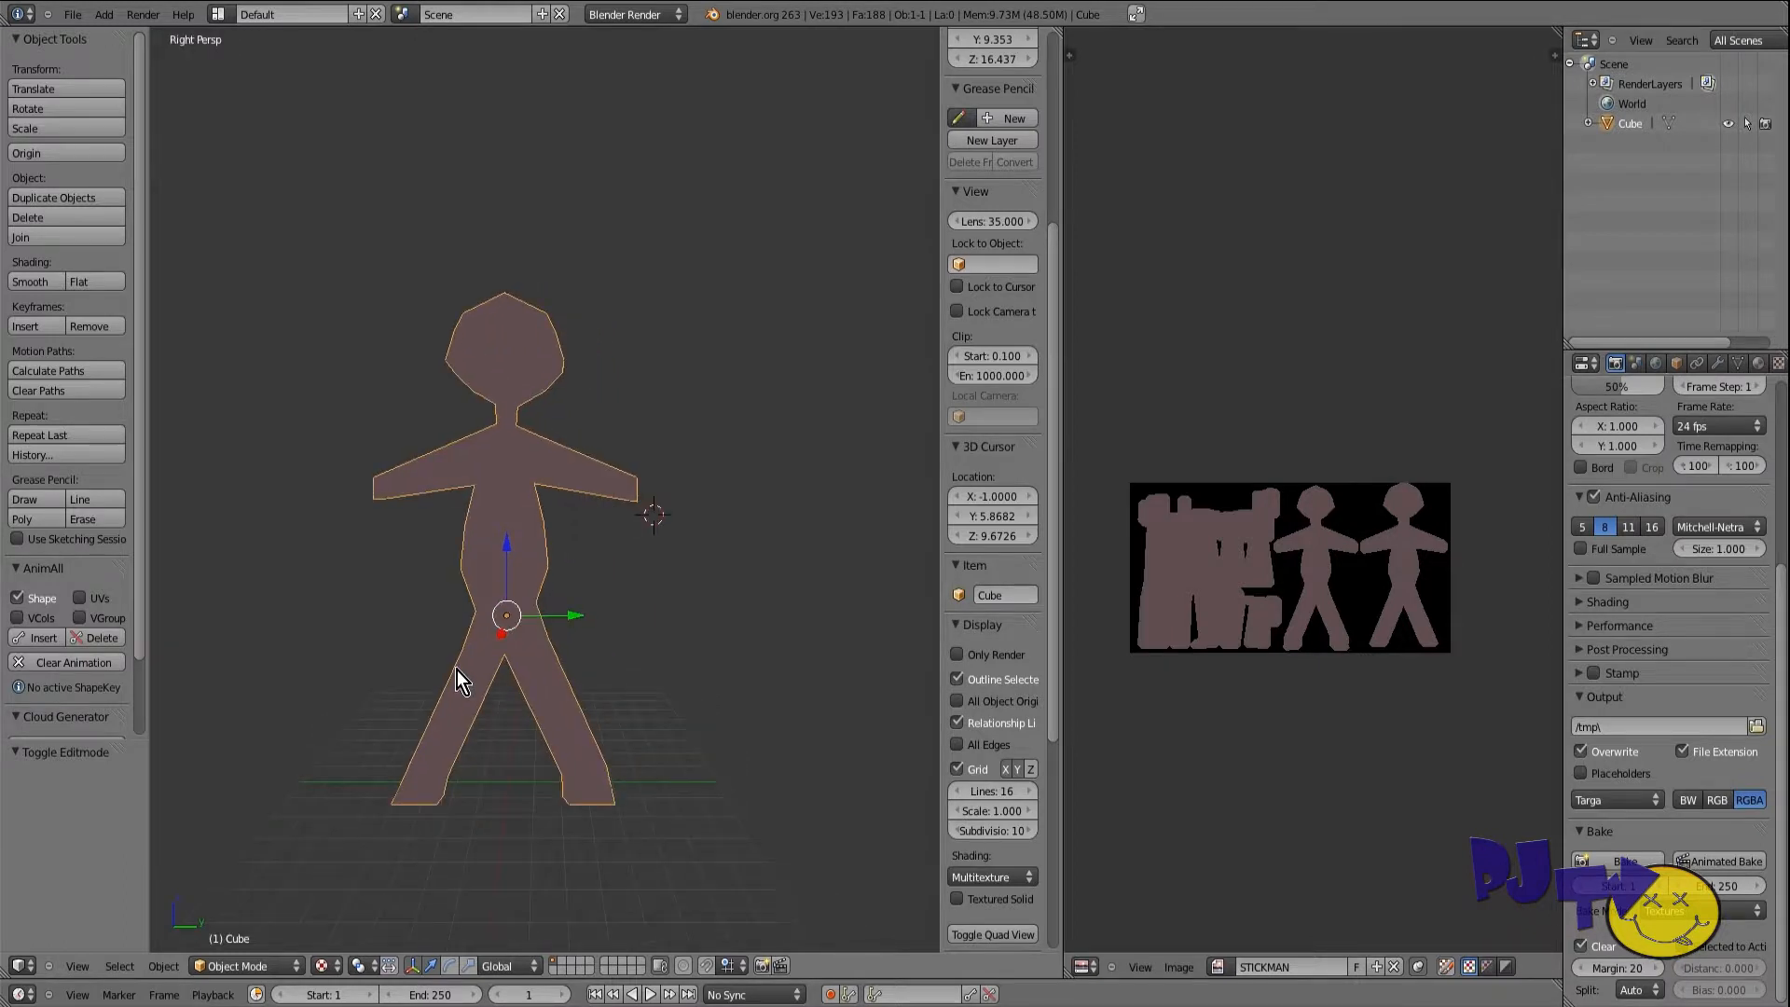
pyautogui.press('KP_1')
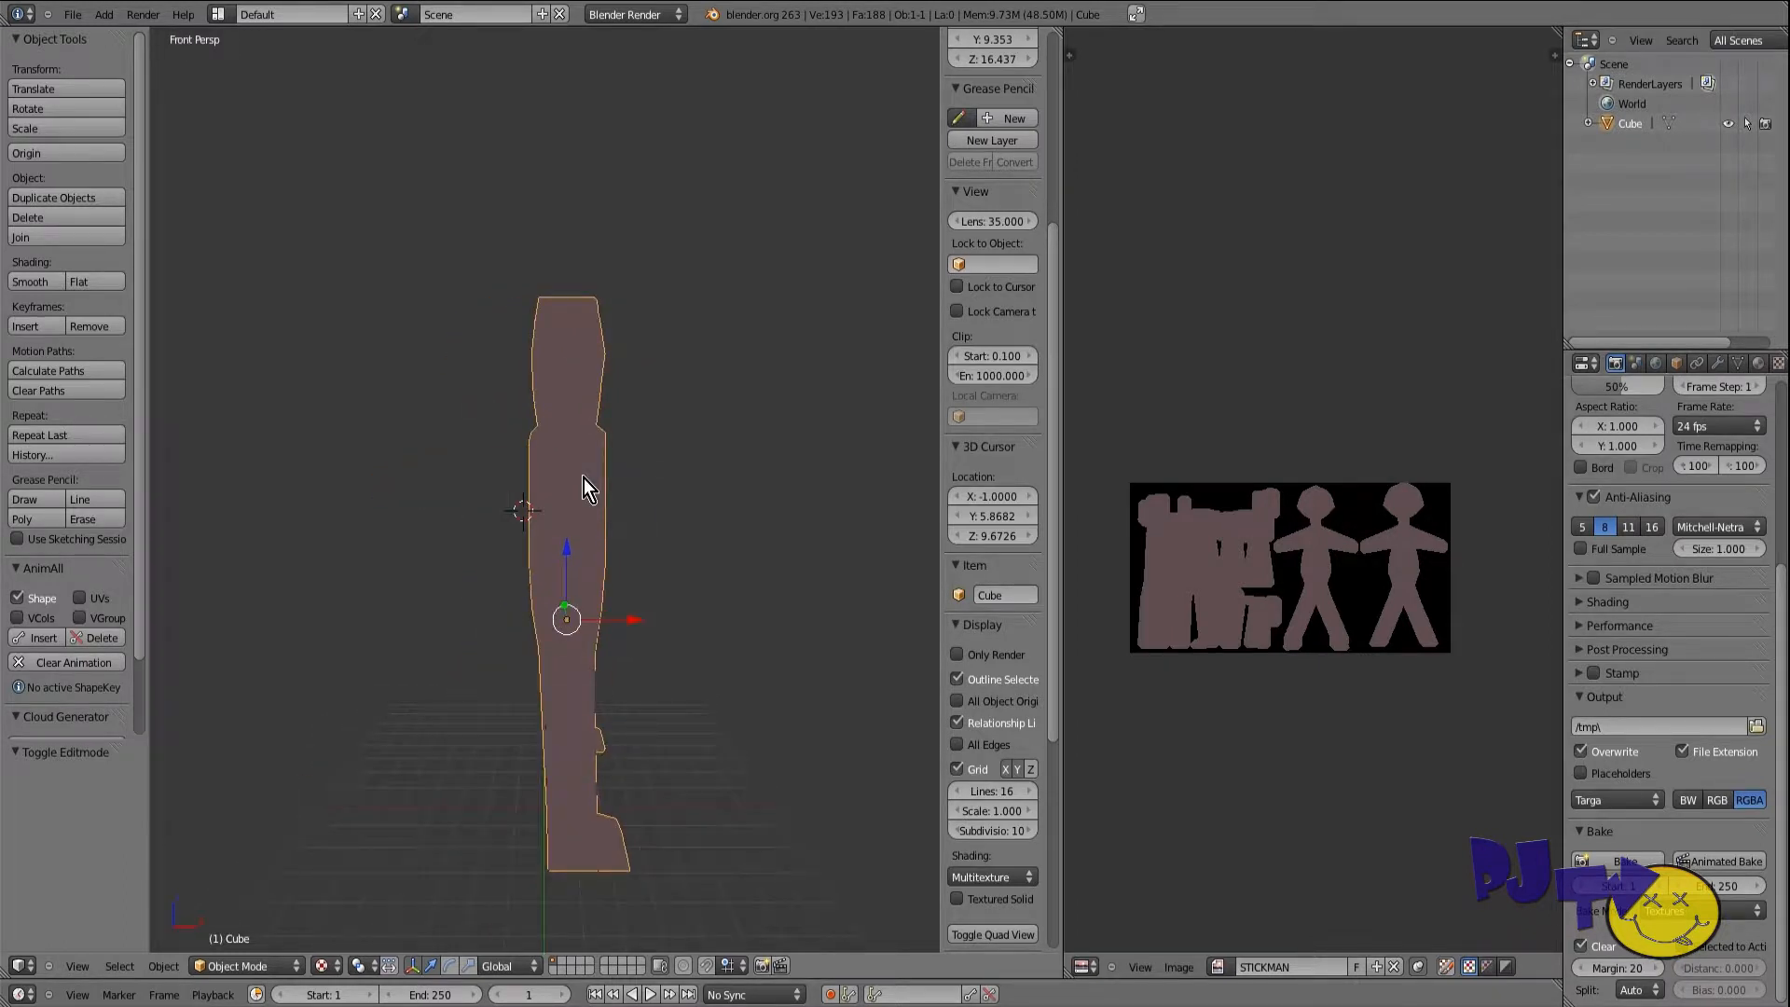
pyautogui.write('rz90')
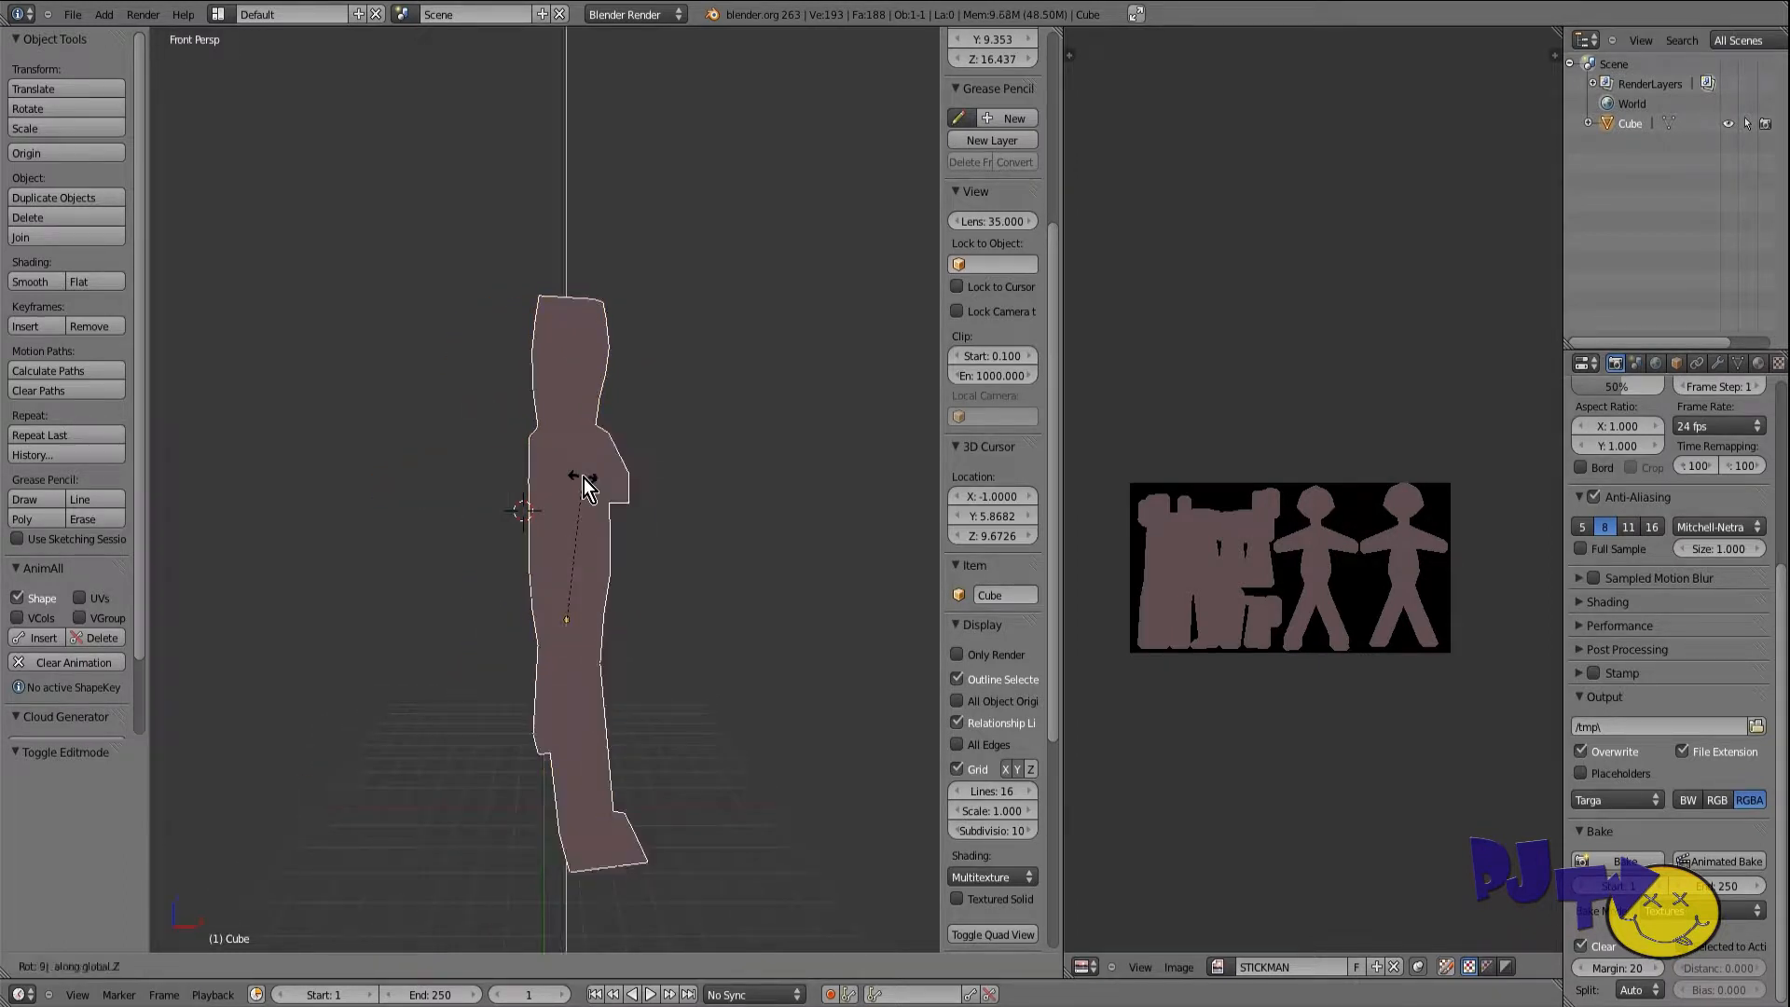
pyautogui.press('Return')
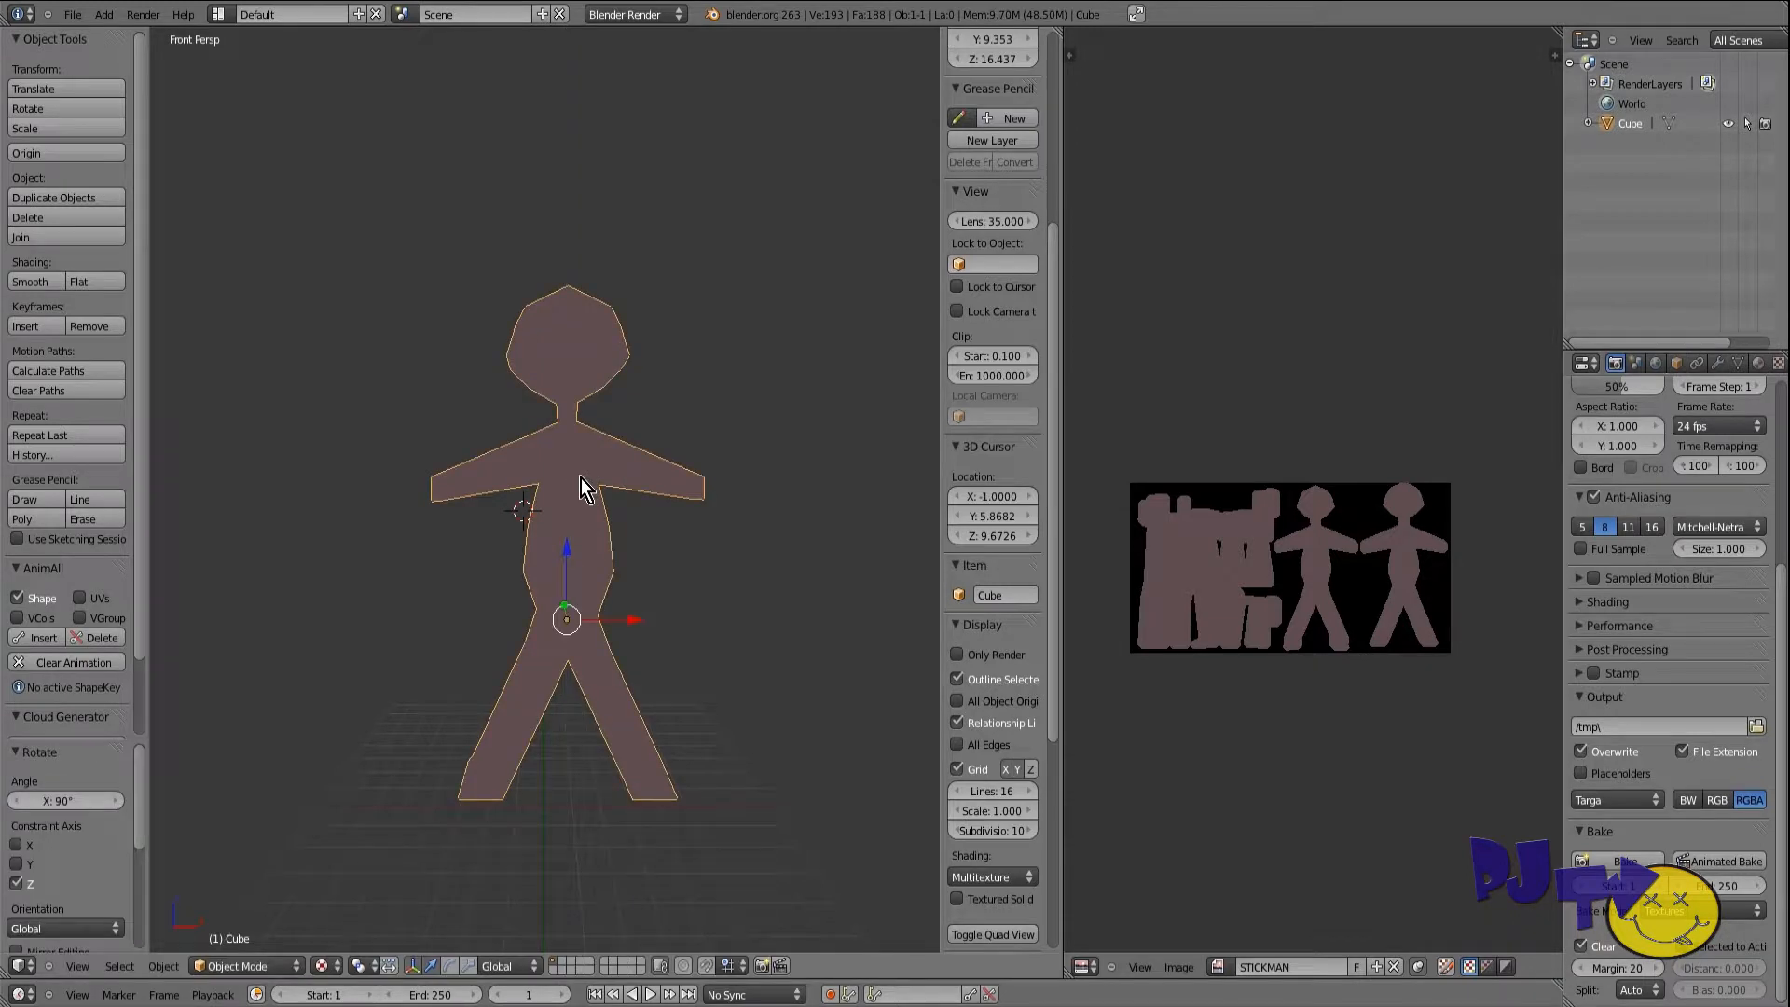
pyautogui.write('rz180')
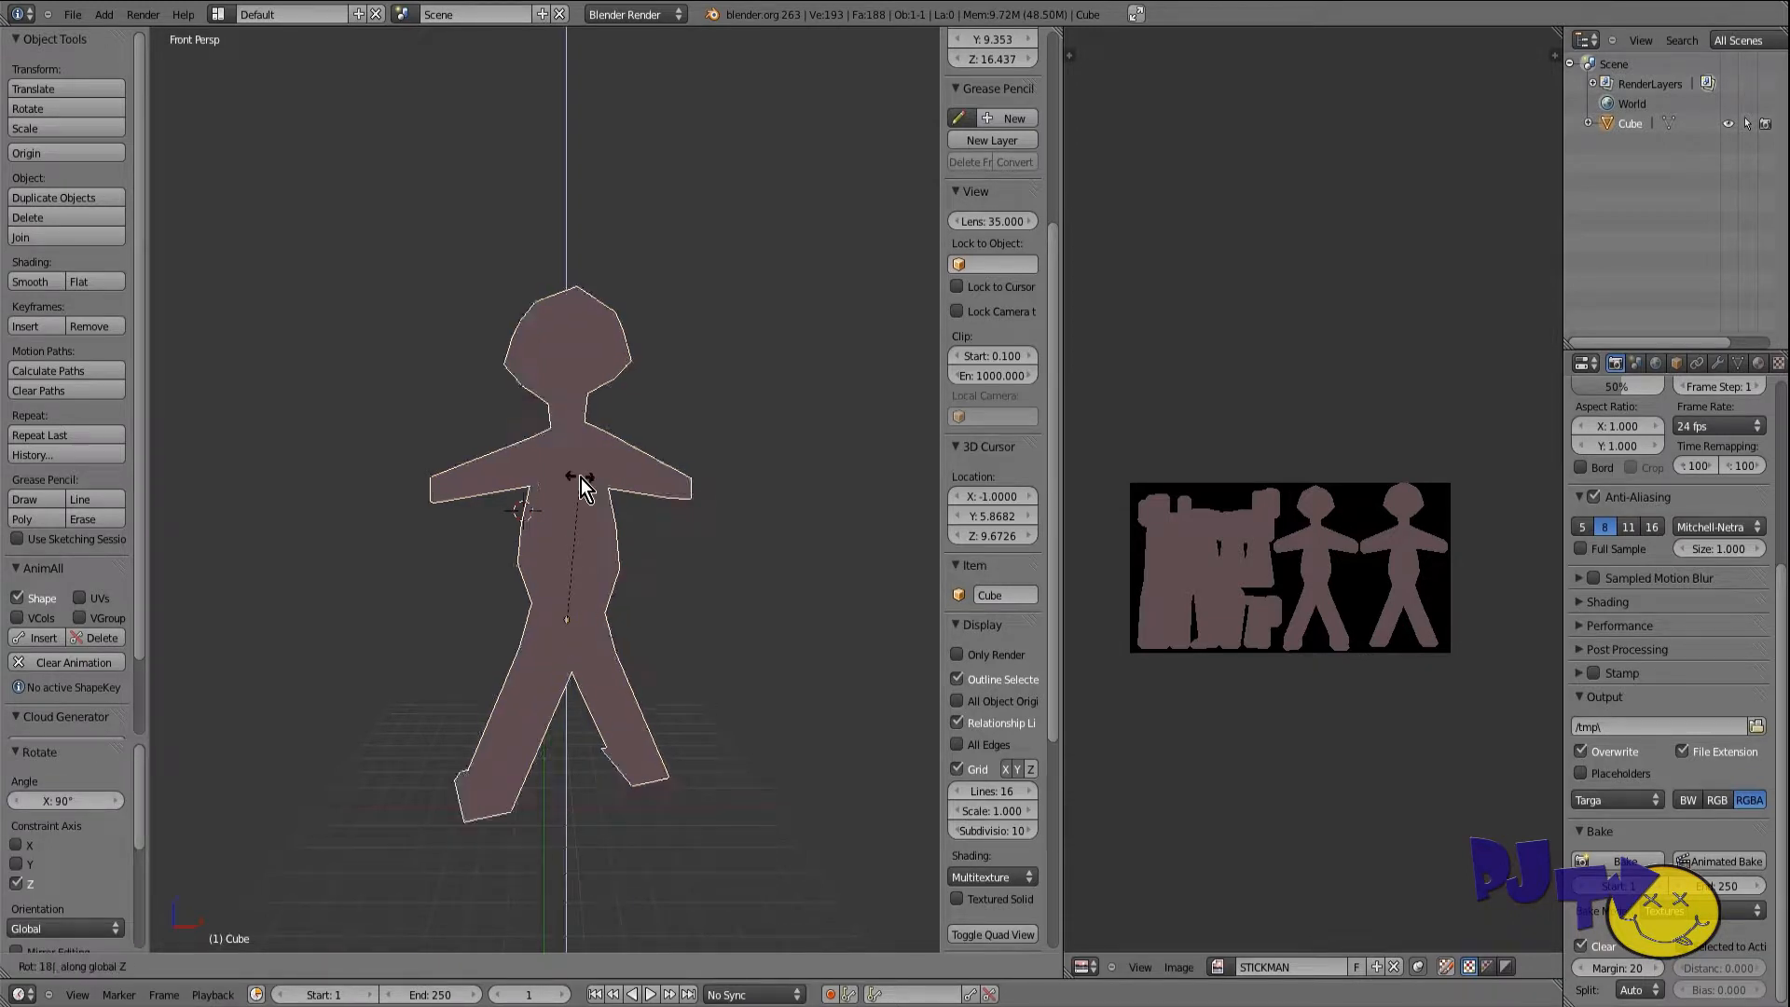
pyautogui.press('Return')
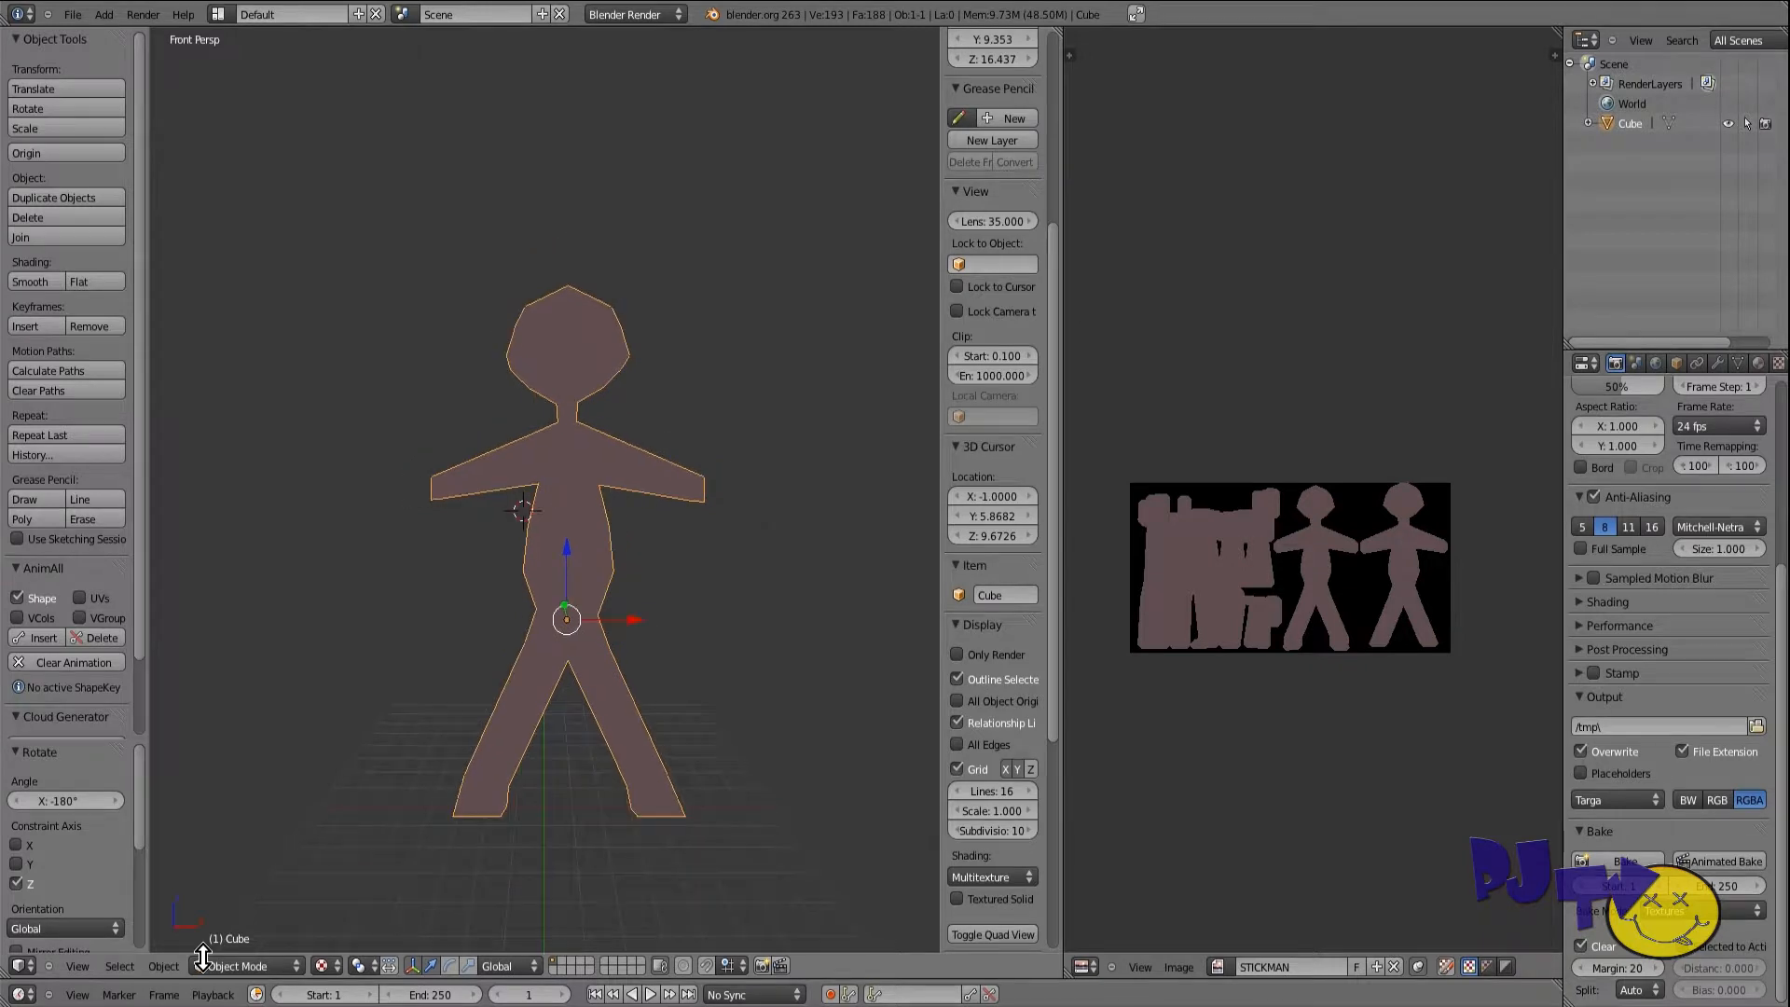
# Step: Switch the 3D view's shading to Solid
pyautogui.click(324, 965)
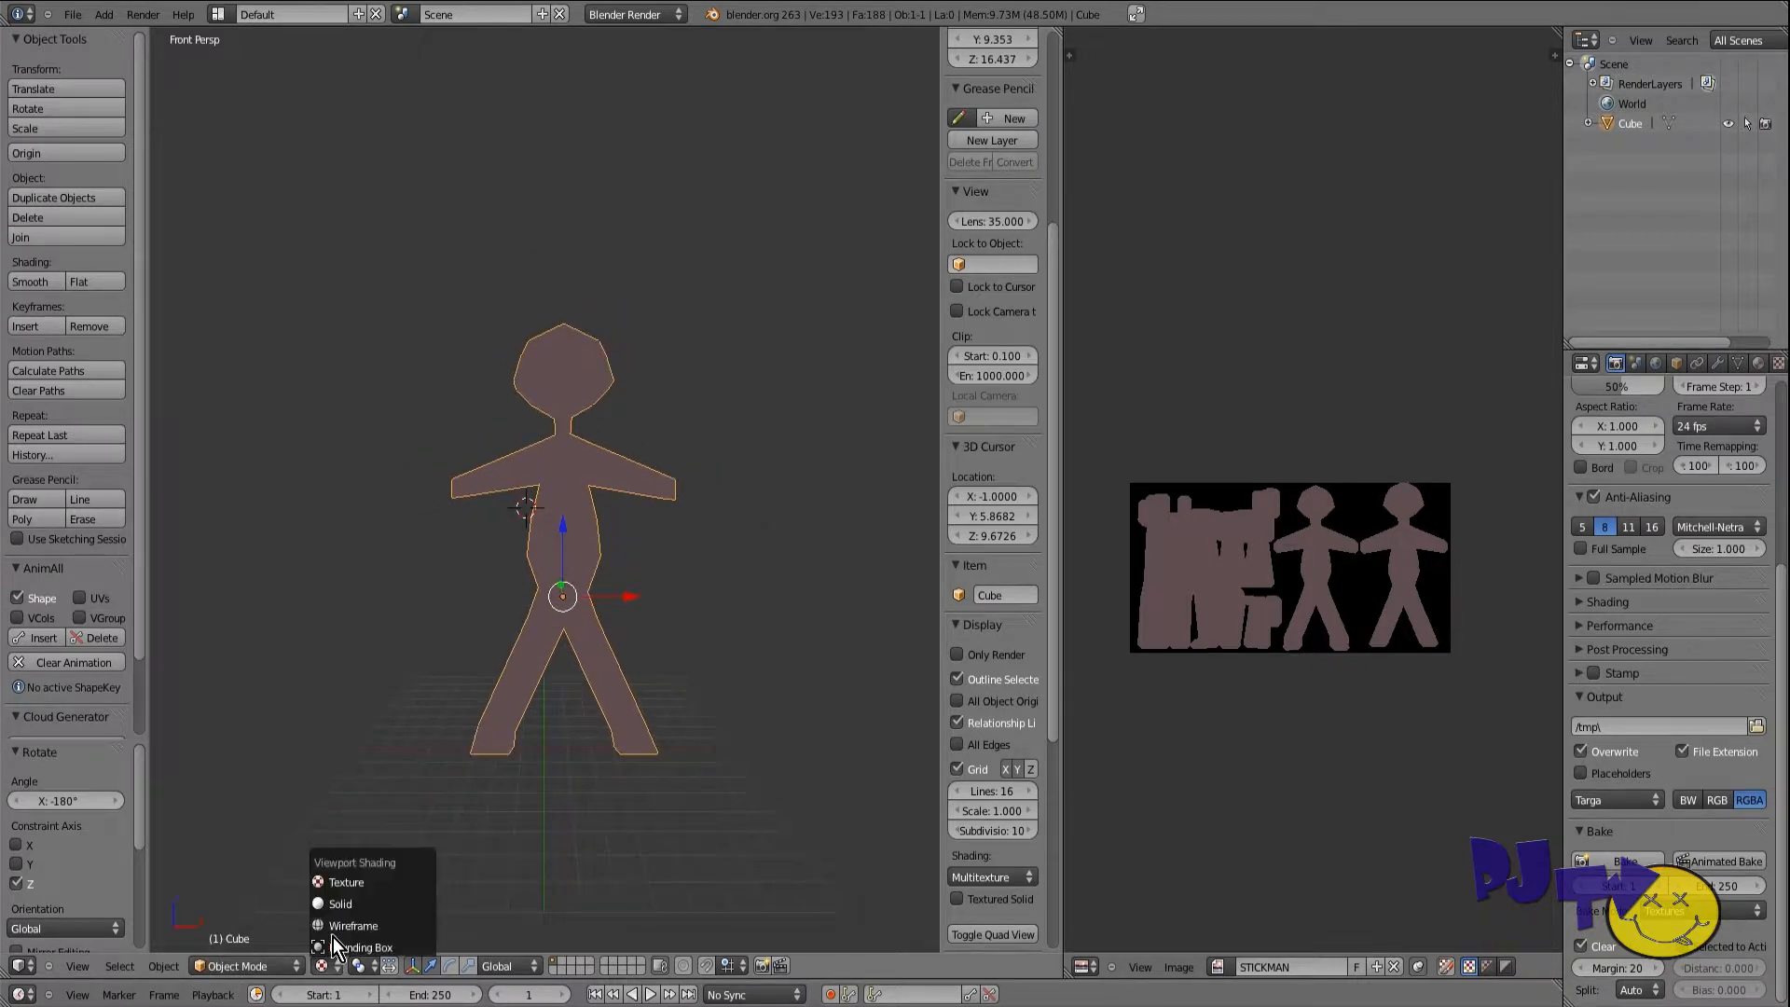
pyautogui.click(338, 903)
pyautogui.moveTo(539, 793)
pyautogui.mouseDown(button='middle')
pyautogui.moveTo(651, 837)
pyautogui.moveTo(535, 802)
pyautogui.moveTo(522, 779)
pyautogui.mouseUp(button='middle')
# Step: Set the stickman's origin to its geometry, using the median center
pyautogui.click(37, 153)
pyautogui.click(69, 164)
pyautogui.scroll(3, 143, 253)
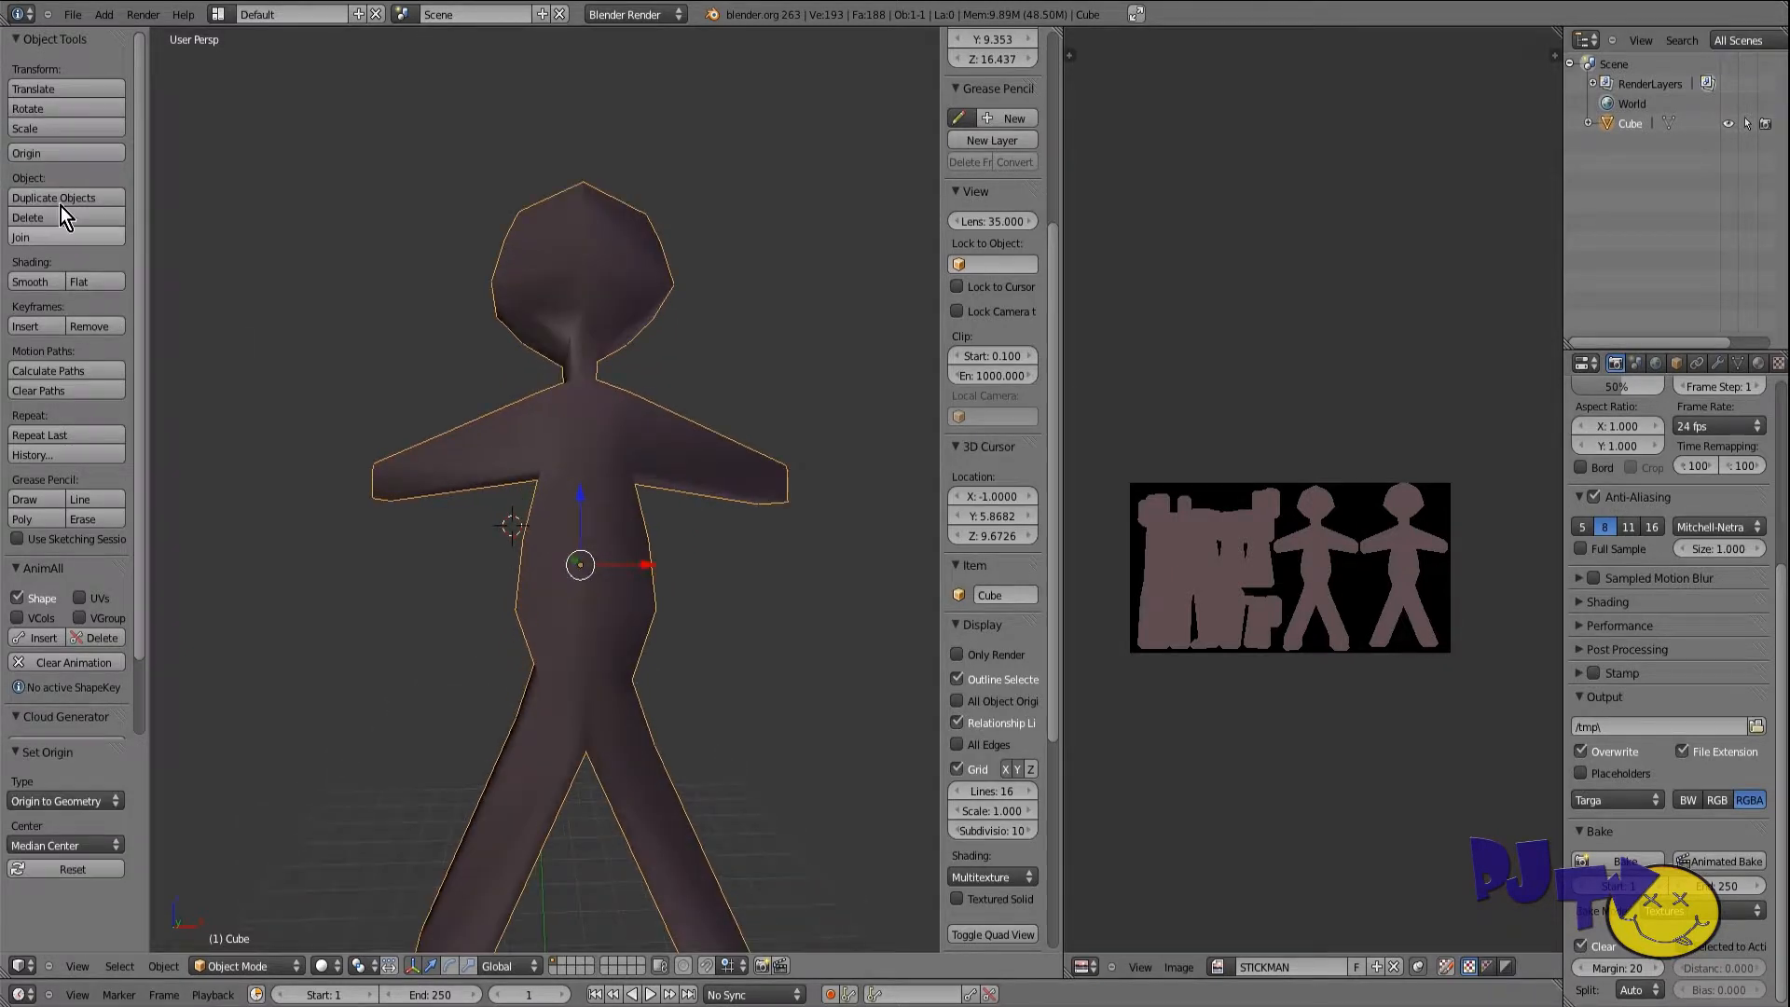
pyautogui.scroll(-3, 601, 563)
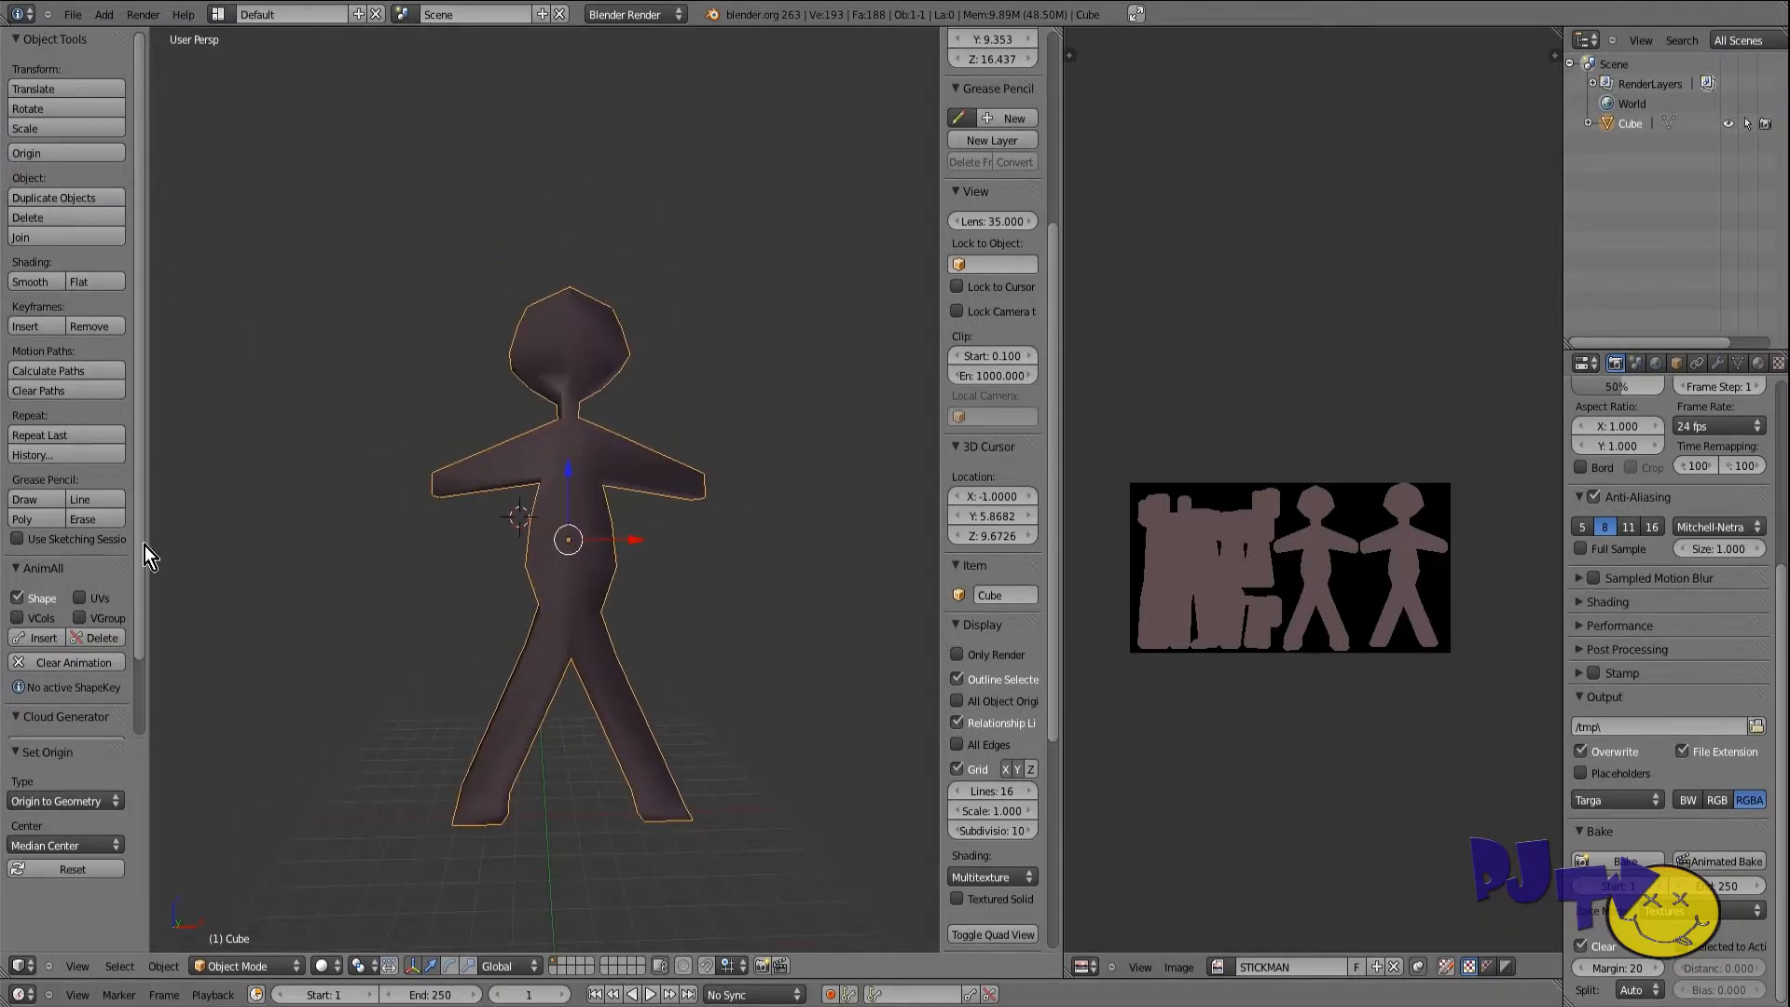
# Step: Put the stickman into Texture Paint mode and bring up the brush color and radius settings
pyautogui.scroll(1, 144, 546)
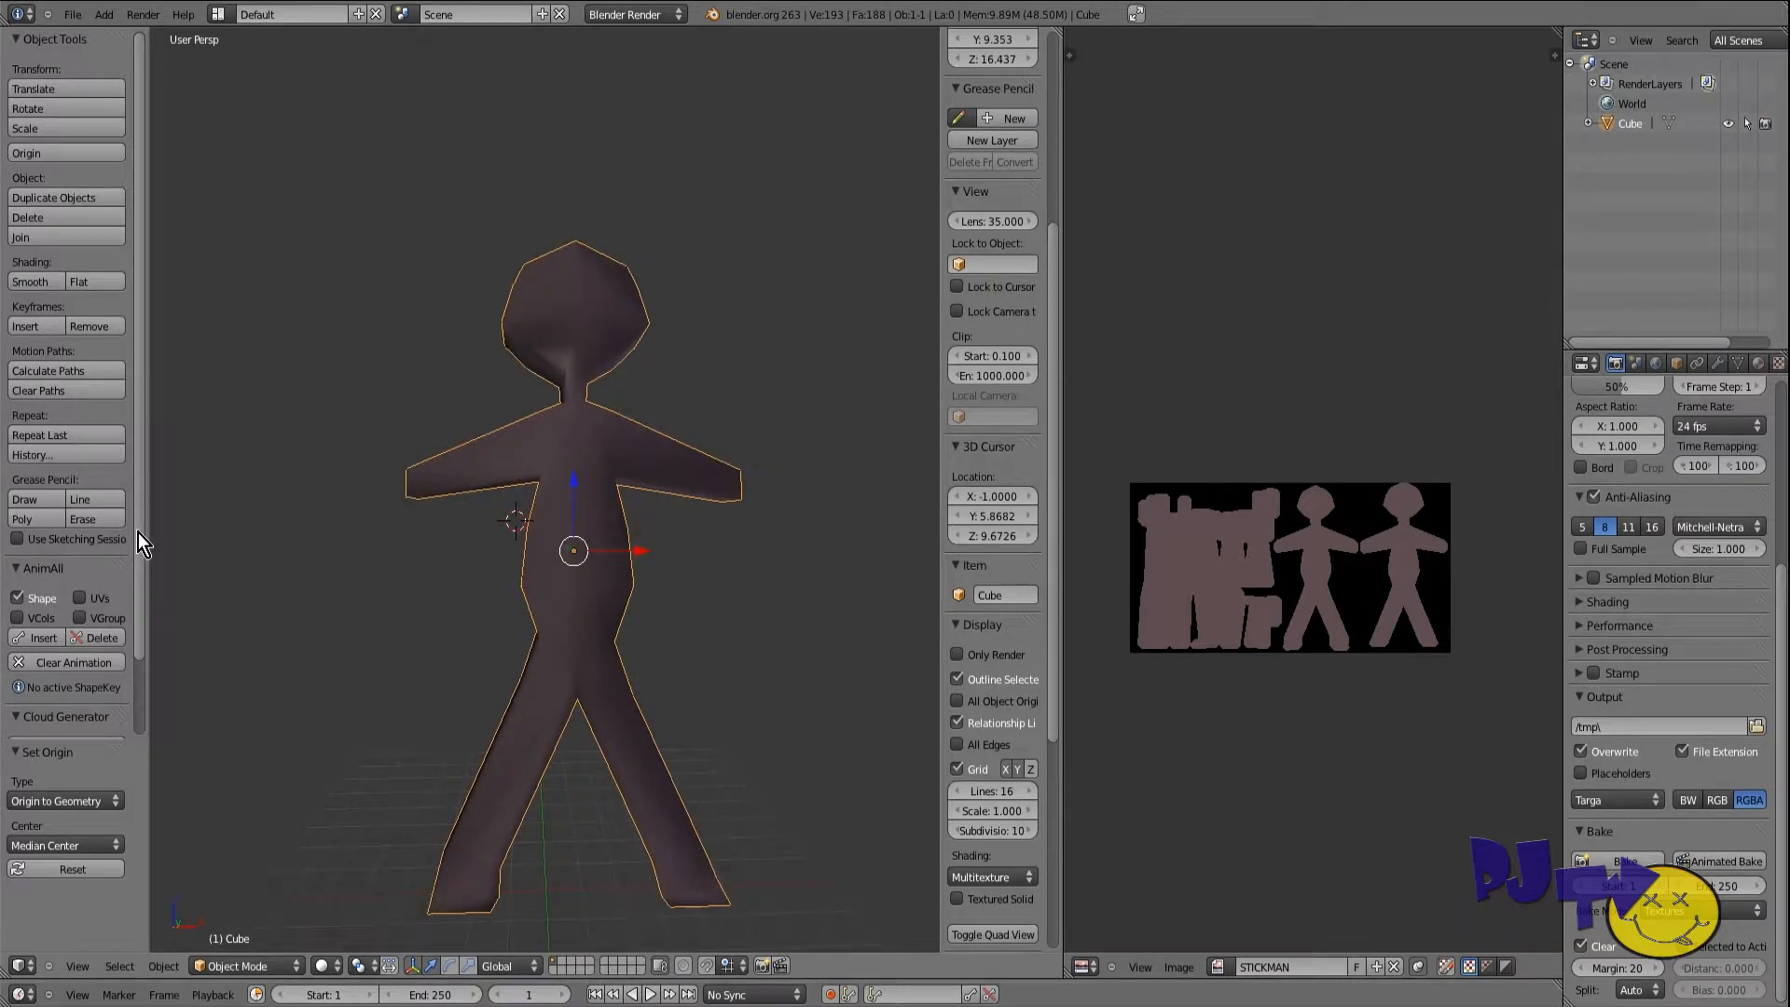
pyautogui.scroll(-3, 140, 541)
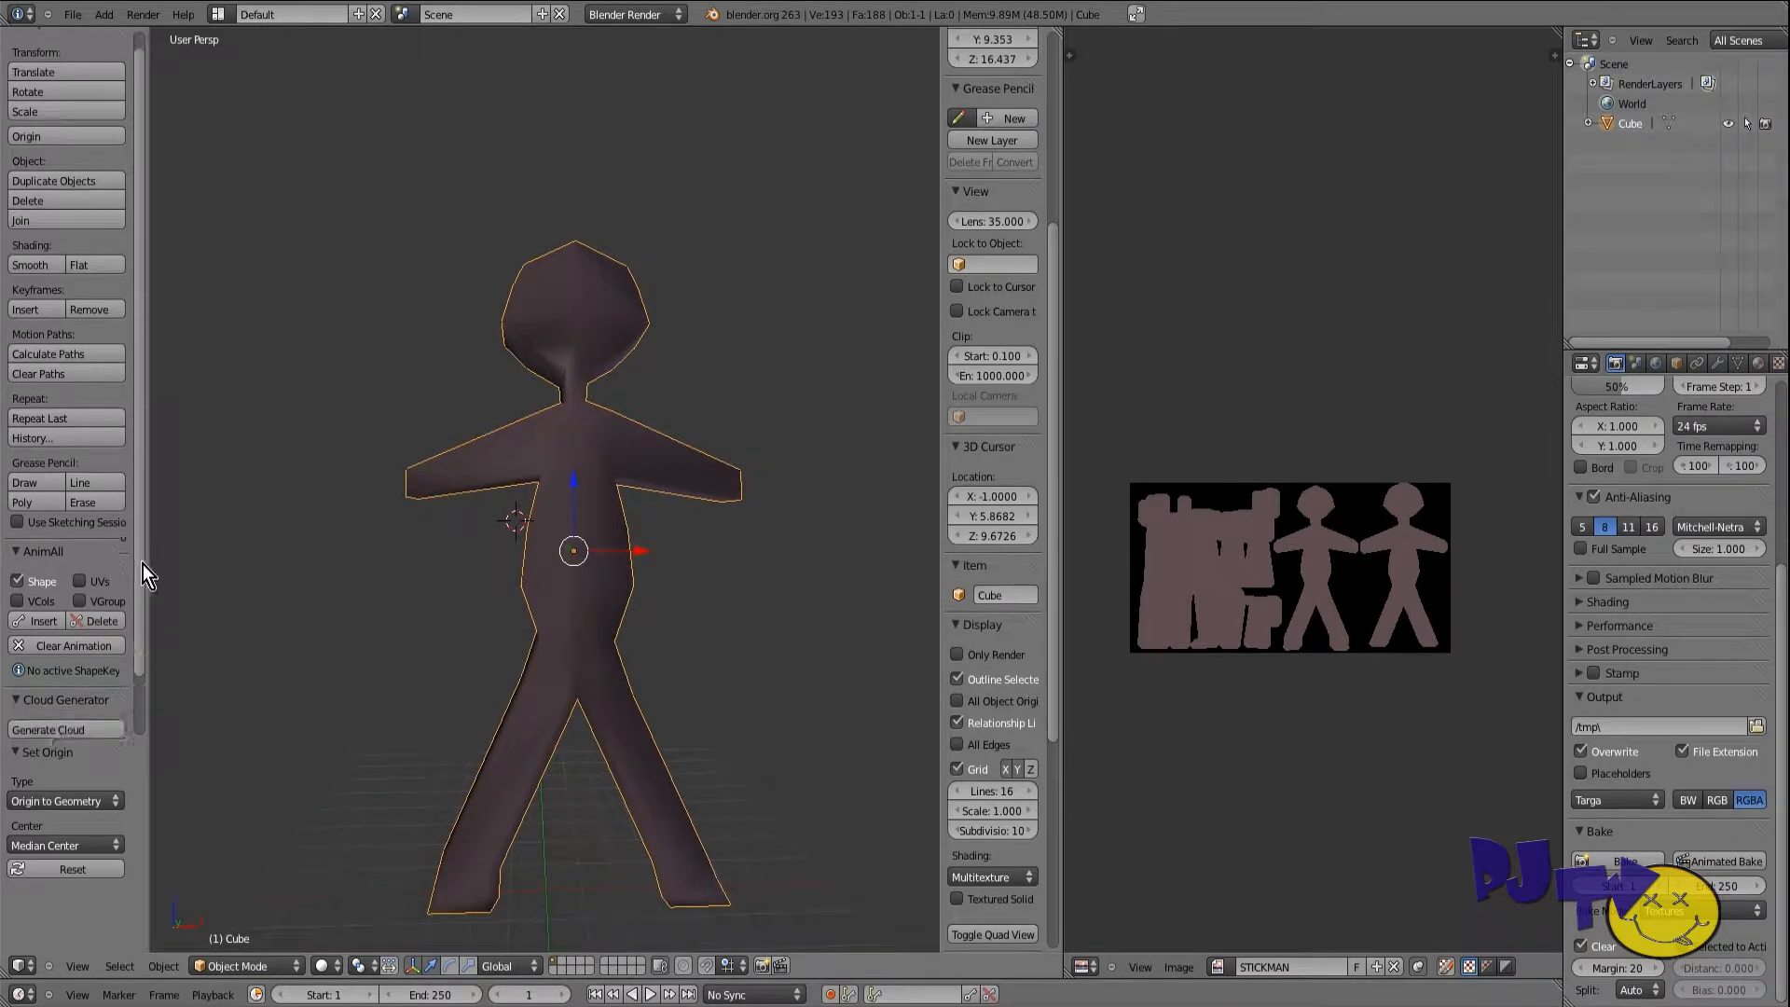
pyautogui.click(222, 967)
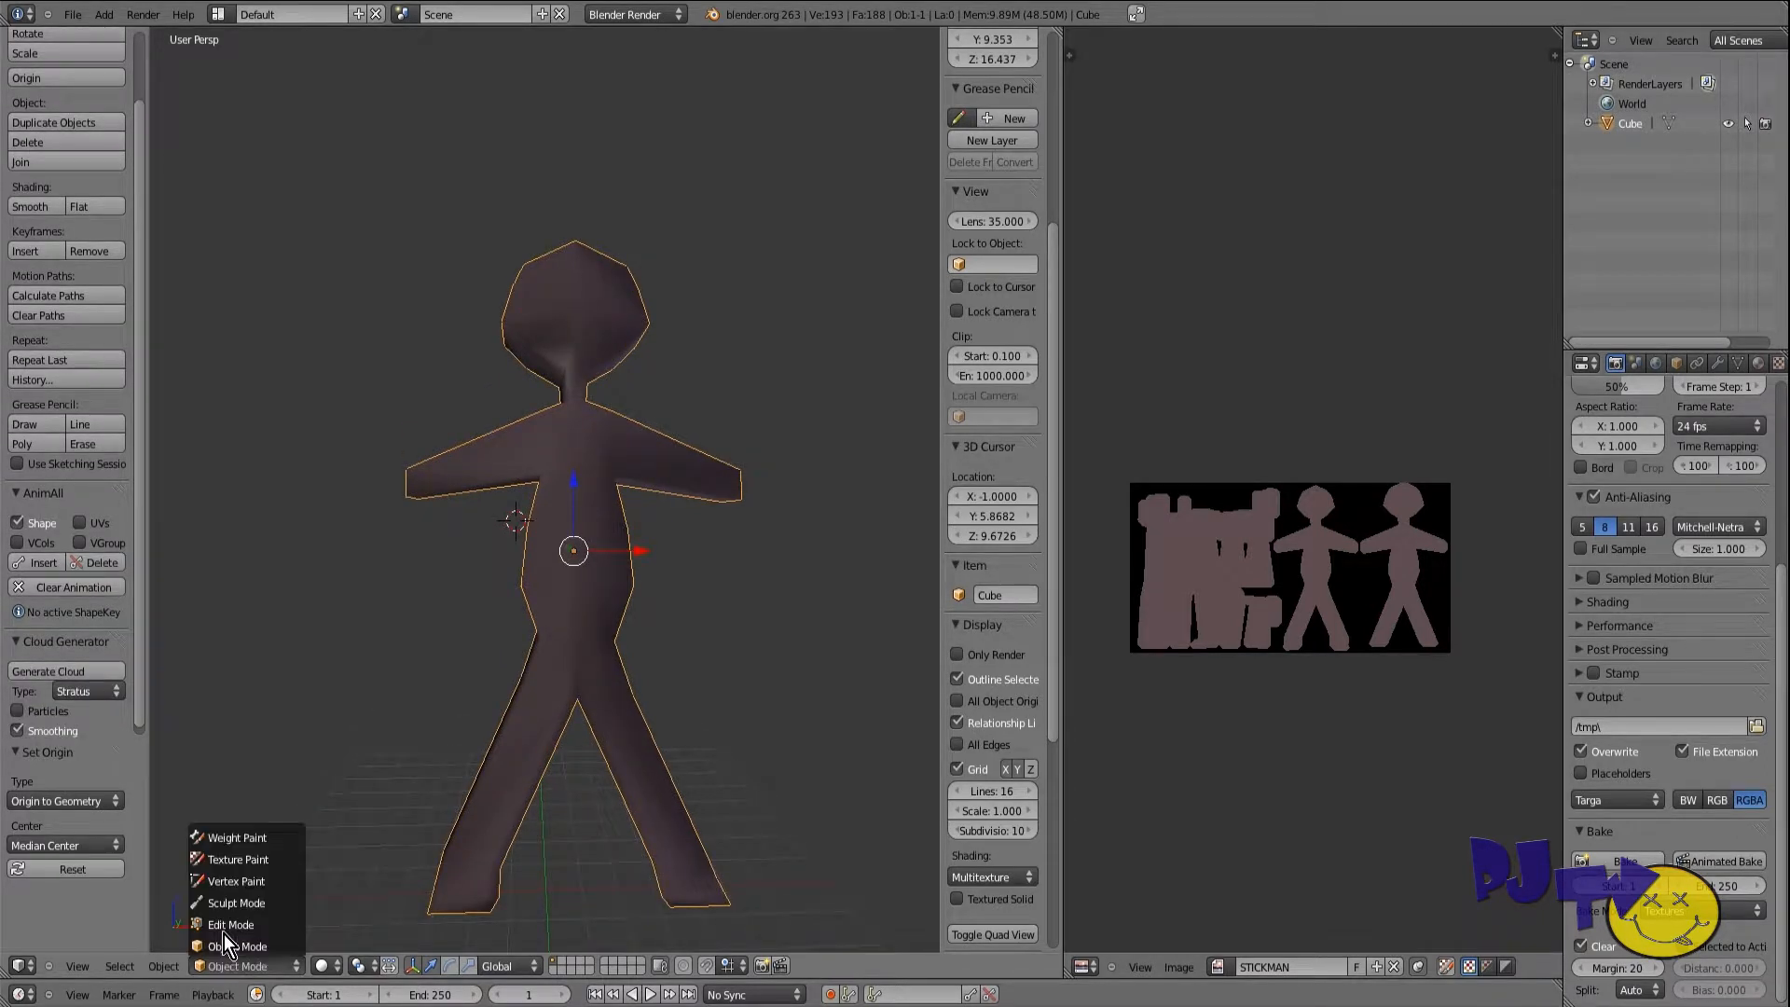
pyautogui.click(249, 863)
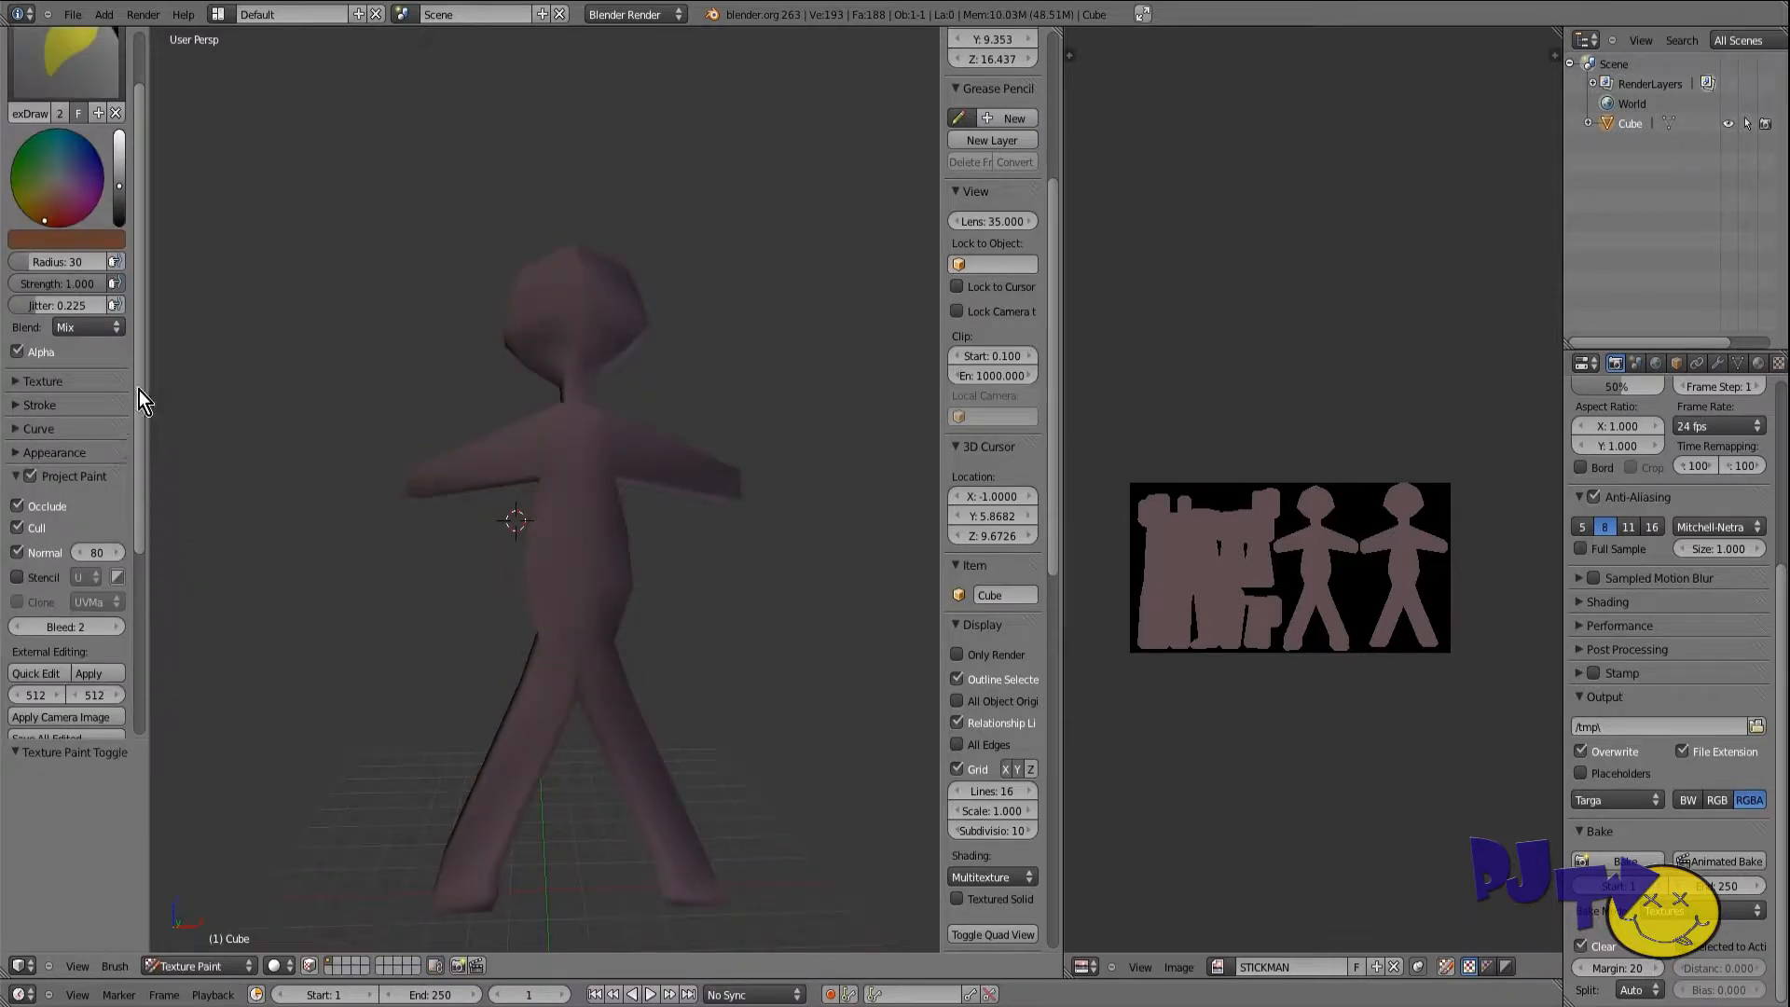
pyautogui.scroll(2, 137, 389)
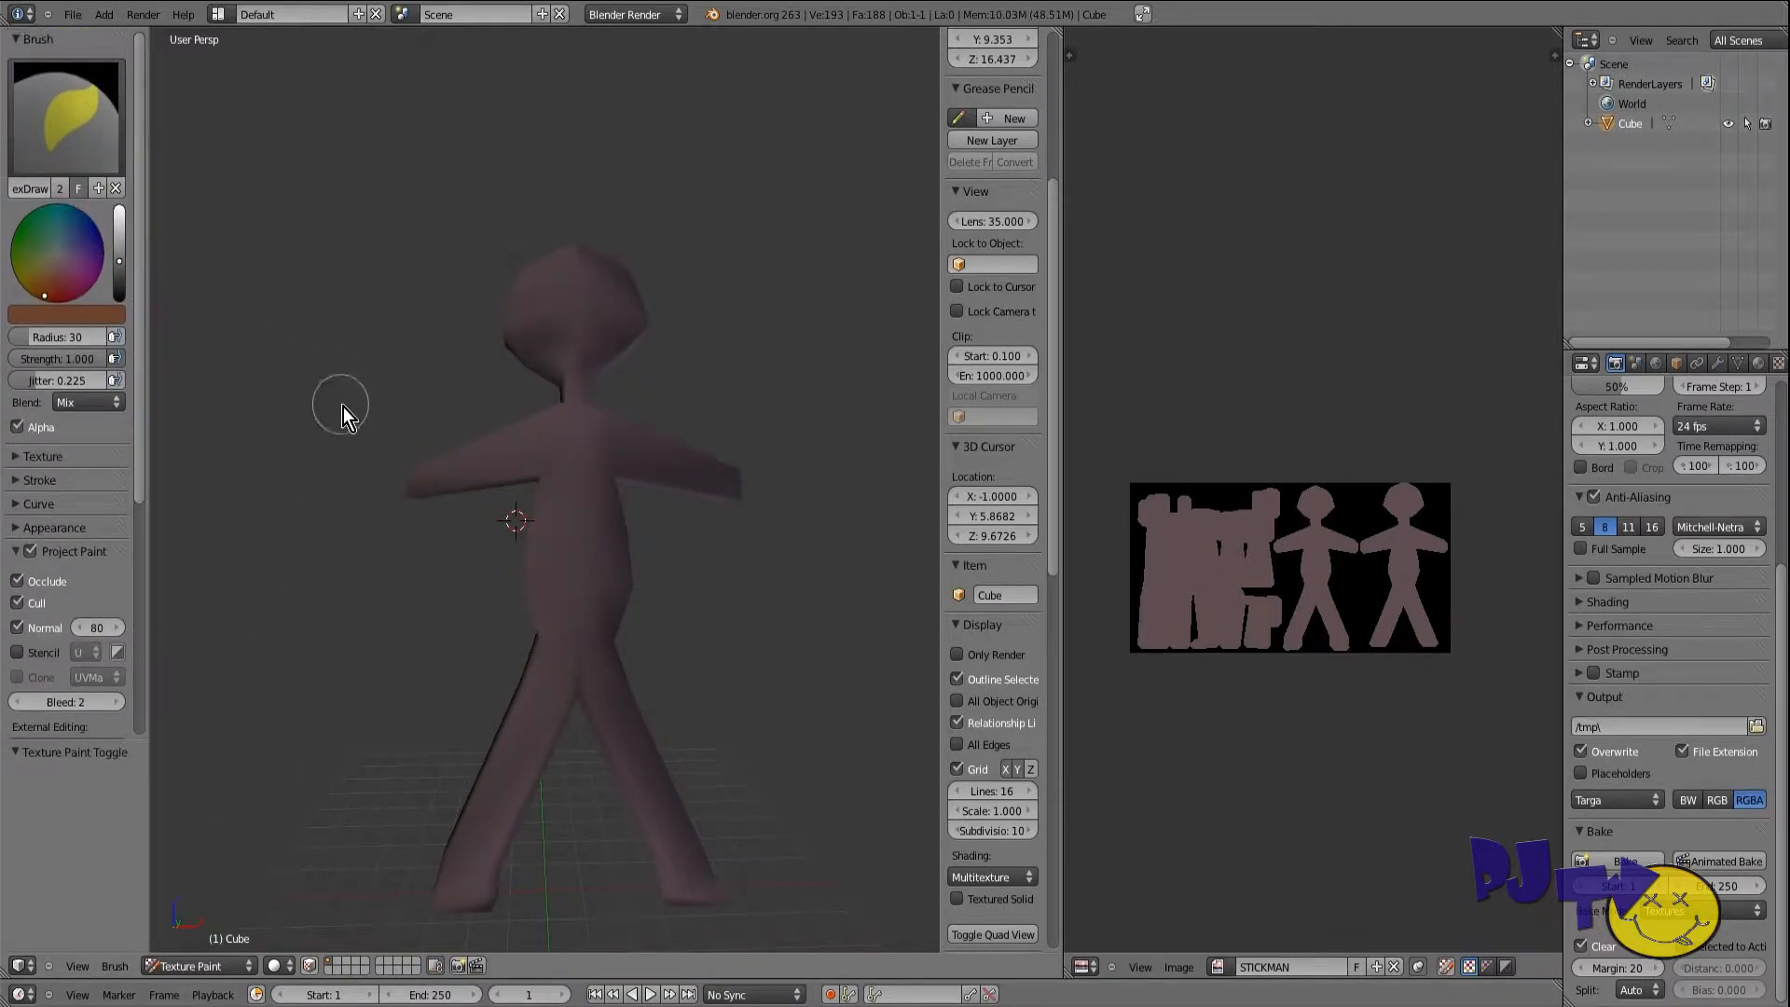
# Step: Show the stickman's material settings and lighten the brown brush color to a brighter orange-brown
pyautogui.click(1758, 363)
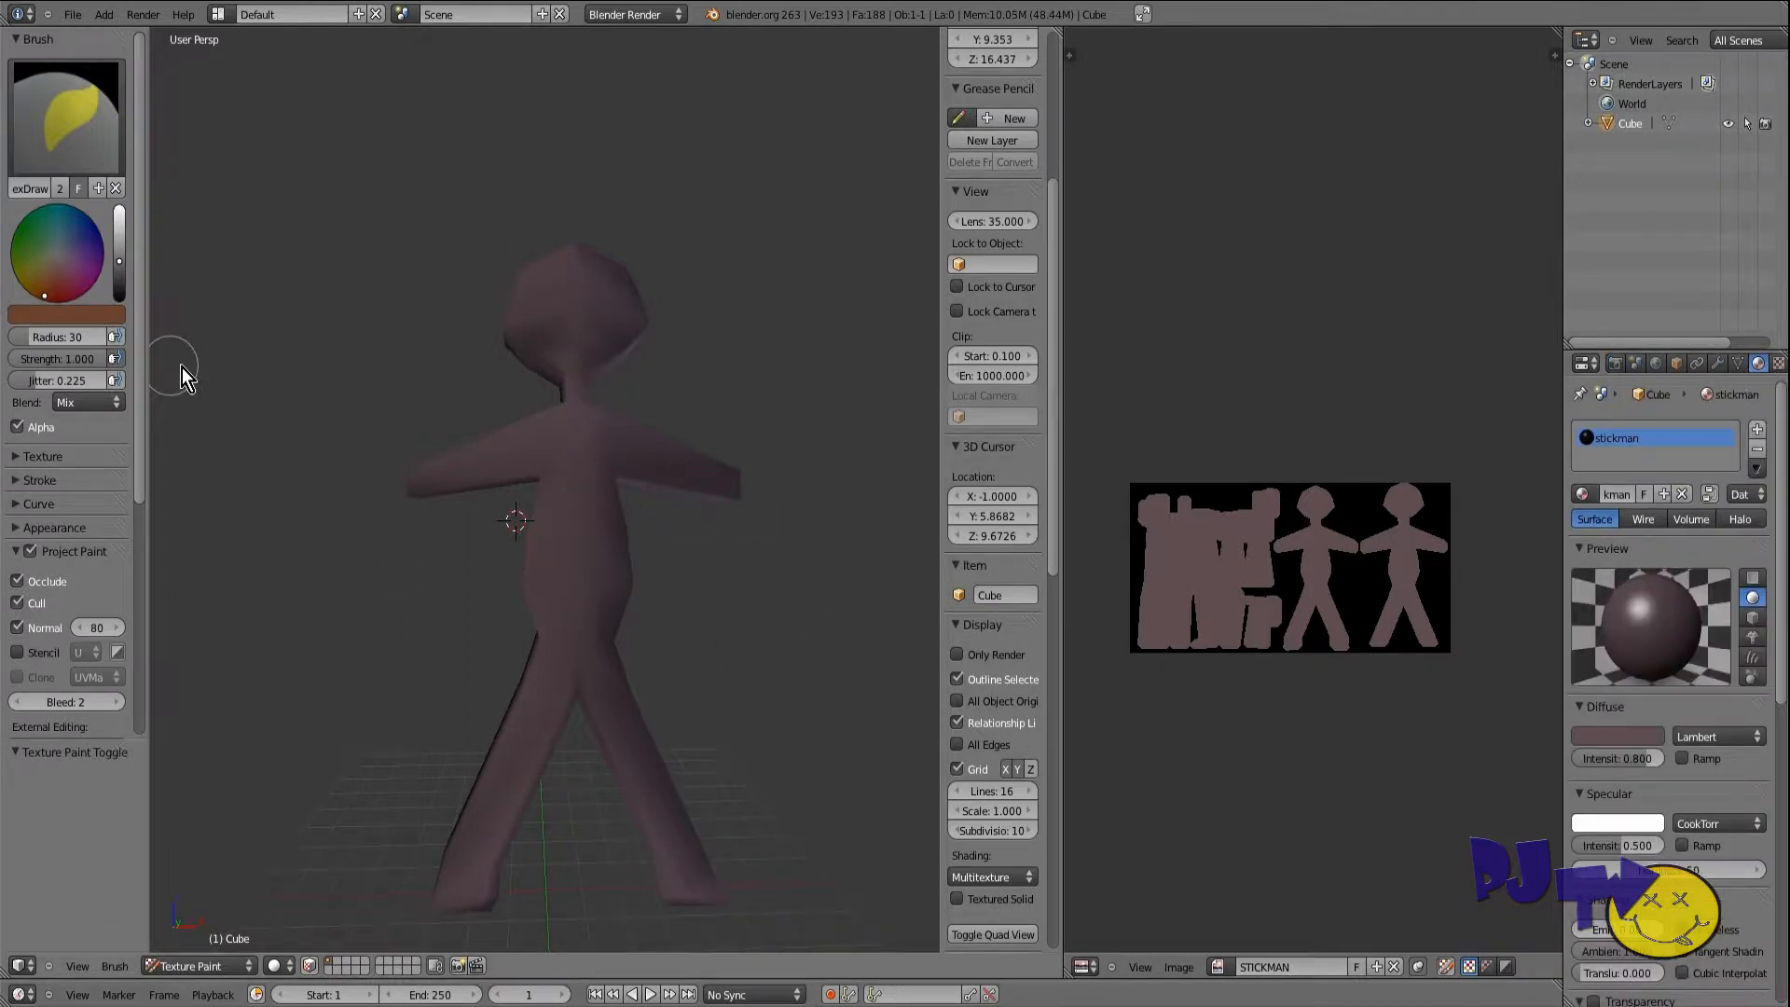
pyautogui.moveTo(383, 438)
pyautogui.mouseDown(button='middle')
pyautogui.moveTo(363, 471)
pyautogui.moveTo(496, 467)
pyautogui.moveTo(367, 464)
pyautogui.moveTo(367, 505)
pyautogui.moveTo(368, 468)
pyautogui.mouseUp(button='middle')
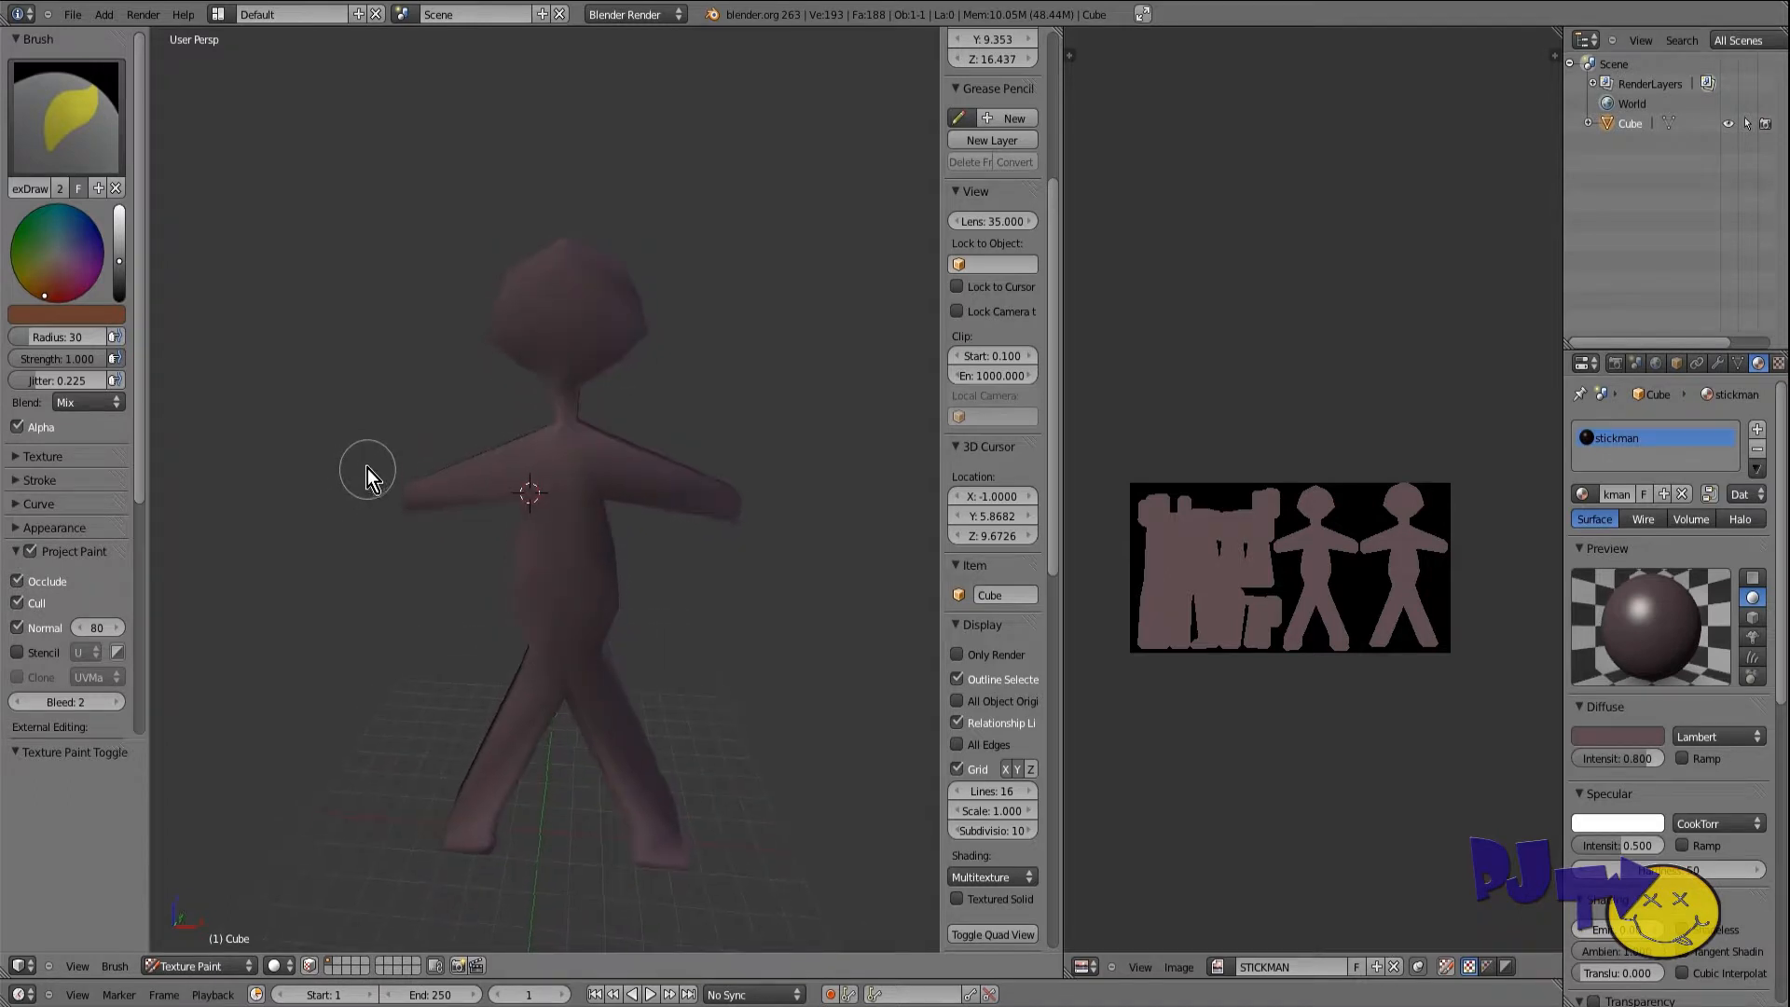
pyautogui.click(119, 266)
pyautogui.moveTo(119, 266); pyautogui.dragTo(119, 242)
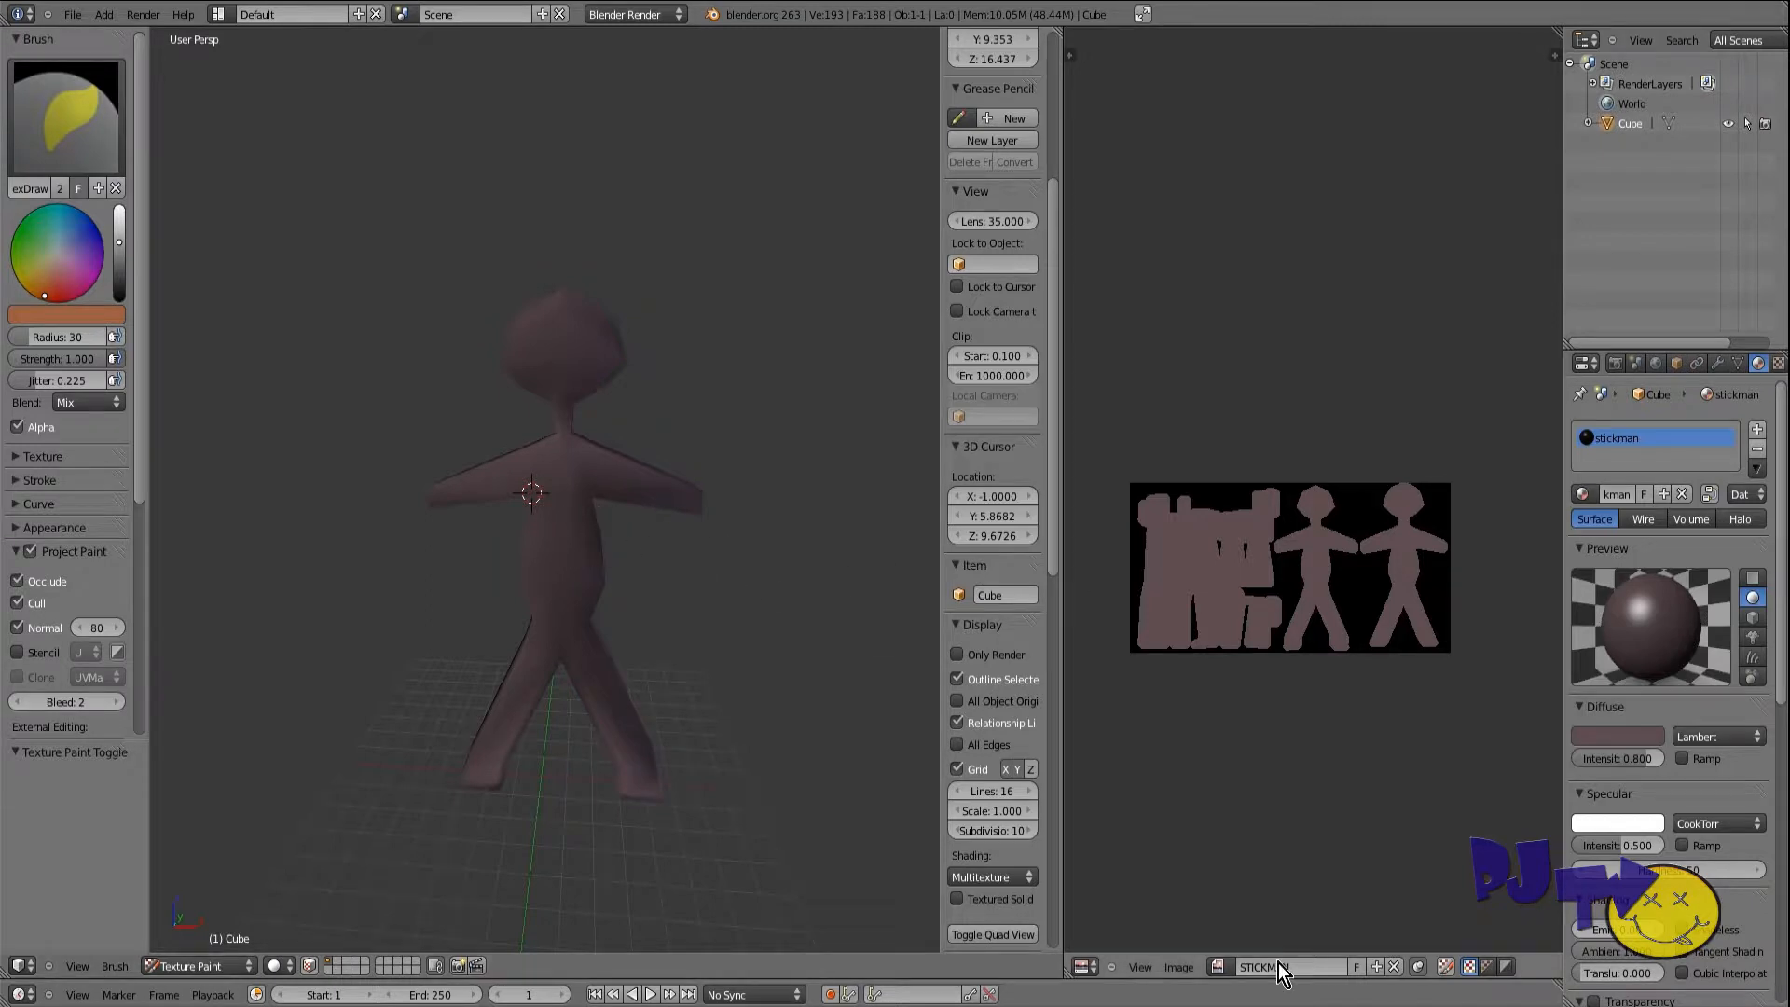
# Step: Enable painting on the STICKMAN image, sample a color from it, and change the brush color to bright red
pyautogui.click(1449, 969)
pyautogui.rightClick(1183, 594)
pyautogui.click(1176, 537)
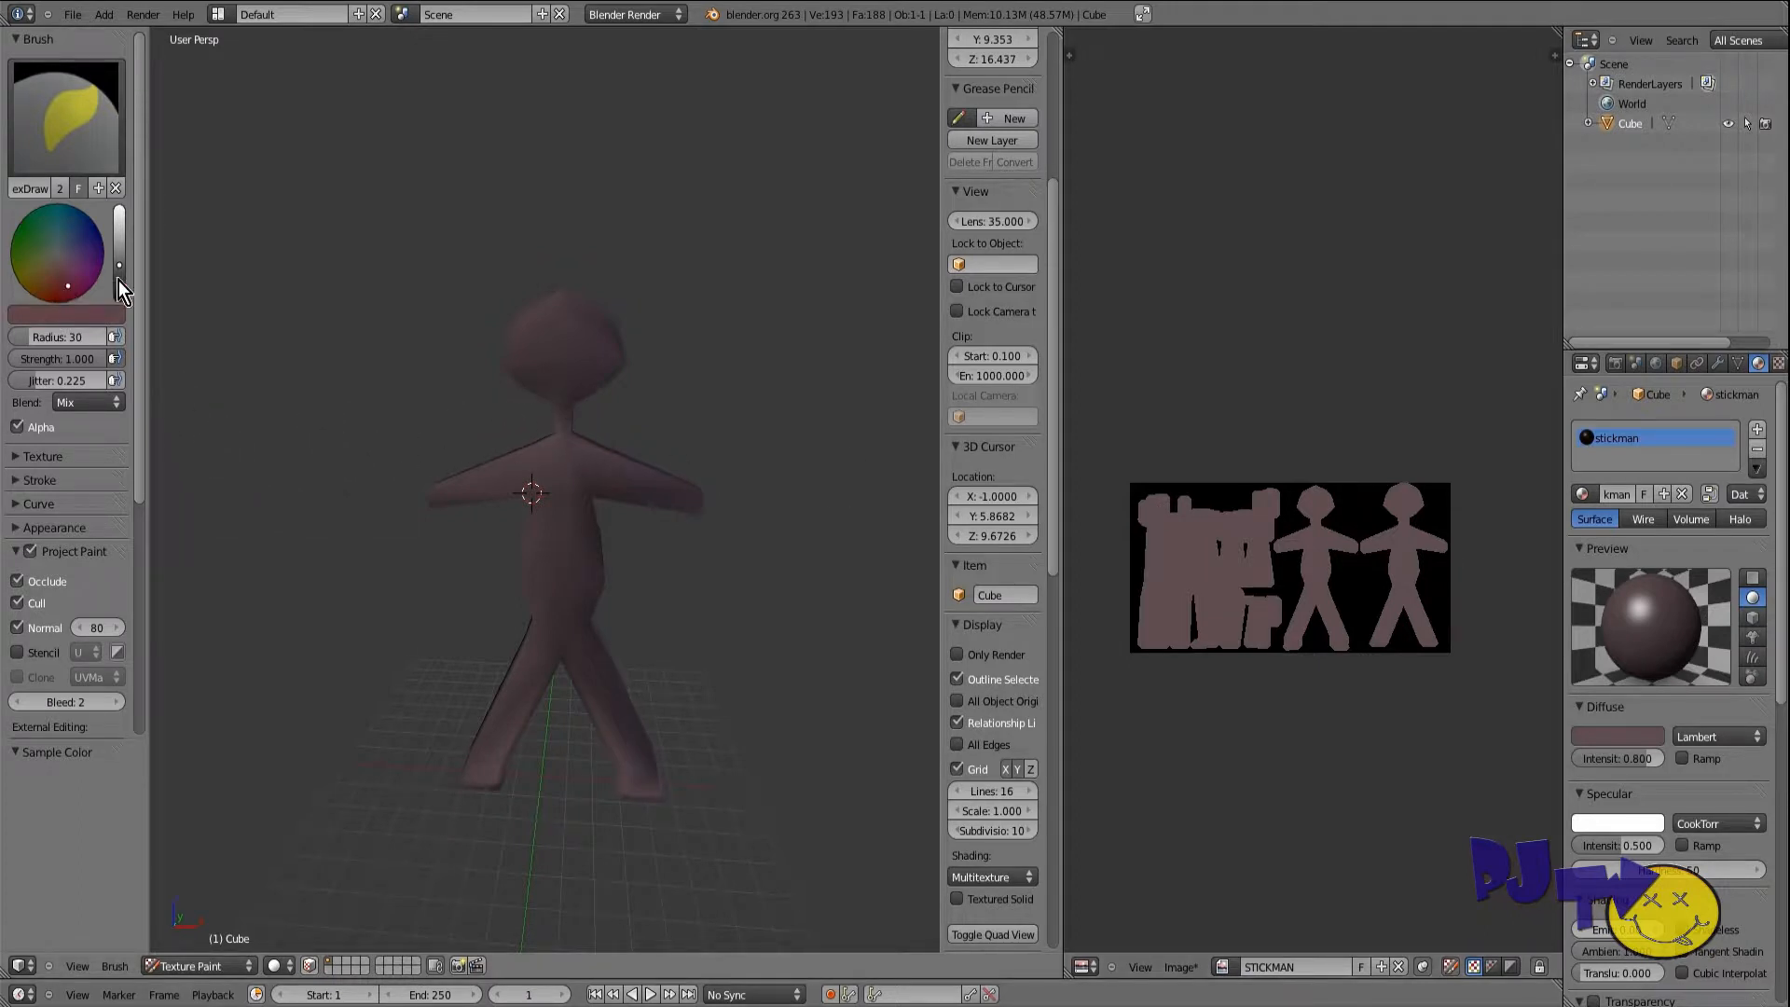
pyautogui.moveTo(122, 265); pyautogui.dragTo(110, 226)
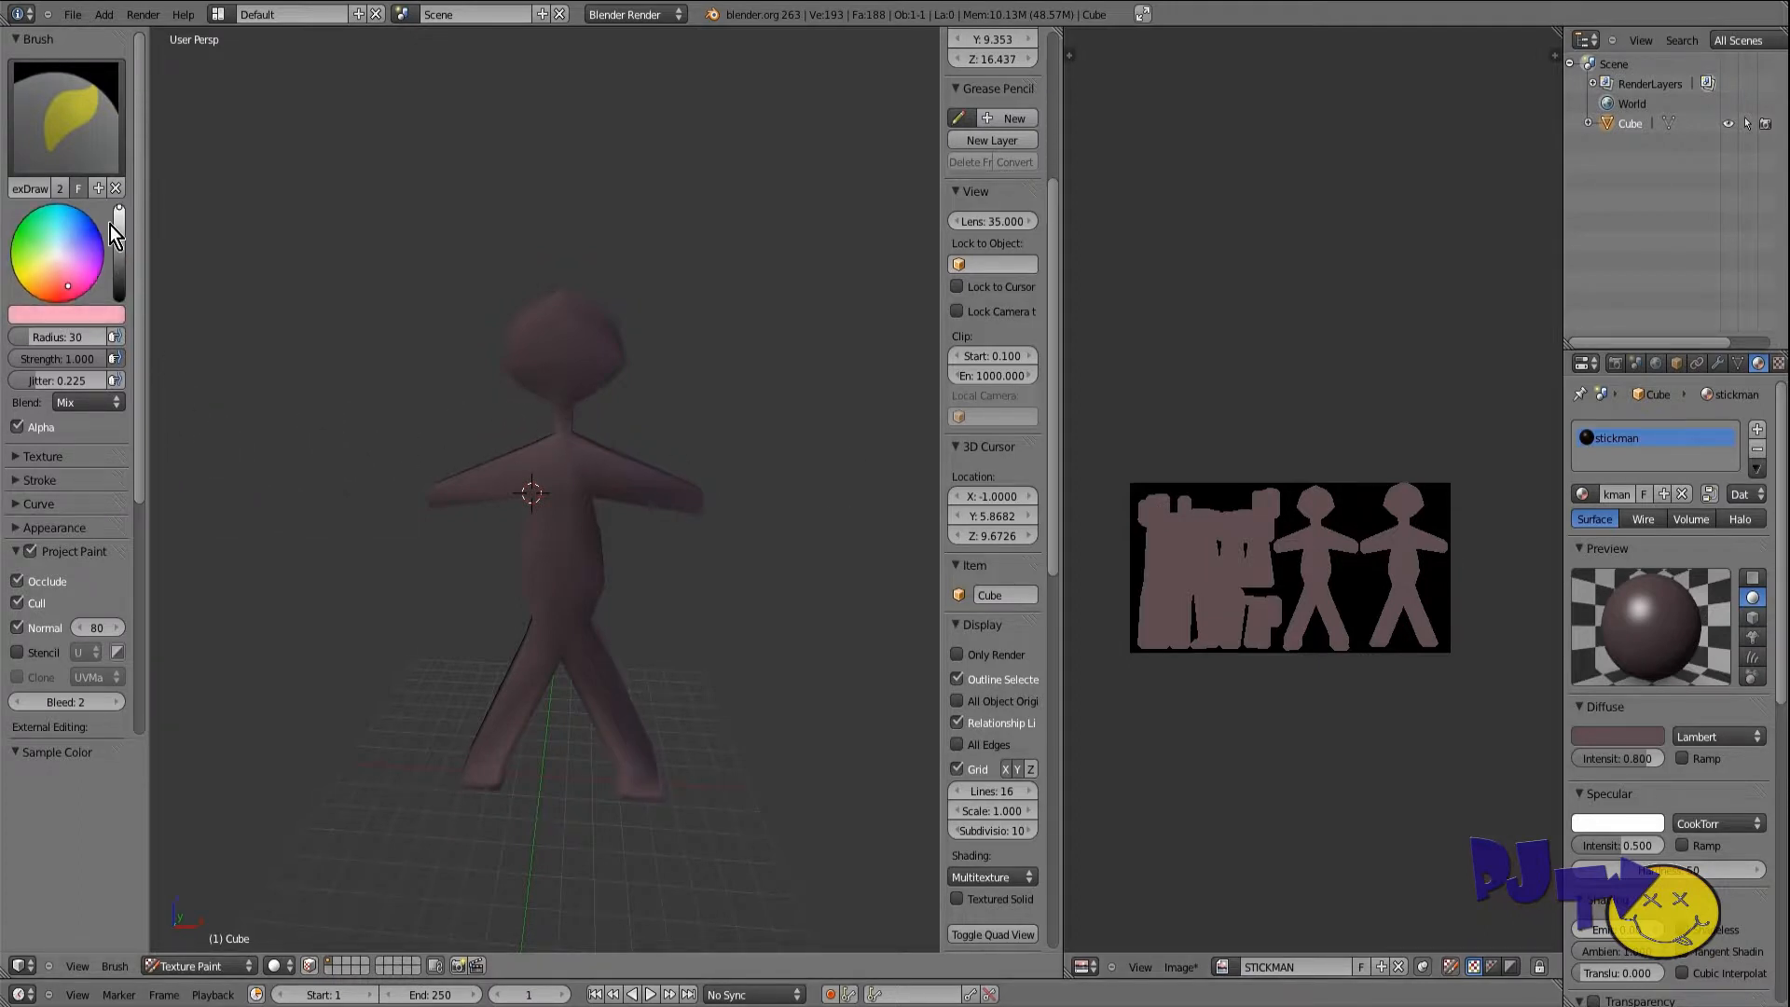
pyautogui.moveTo(56, 300)
pyautogui.mouseDown()
pyautogui.moveTo(35, 299)
pyautogui.moveTo(60, 281)
pyautogui.moveTo(64, 305)
pyautogui.mouseUp()
# Step: Paint the front and back of both legs and the outer side of one leg red up to the waist
pyautogui.moveTo(508, 657)
pyautogui.mouseDown()
pyautogui.moveTo(680, 752)
pyautogui.moveTo(471, 799)
pyautogui.moveTo(484, 778)
pyautogui.mouseUp()
pyautogui.moveTo(471, 708)
pyautogui.mouseDown(button='middle')
pyautogui.moveTo(321, 702)
pyautogui.moveTo(405, 680)
pyautogui.mouseUp(button='middle')
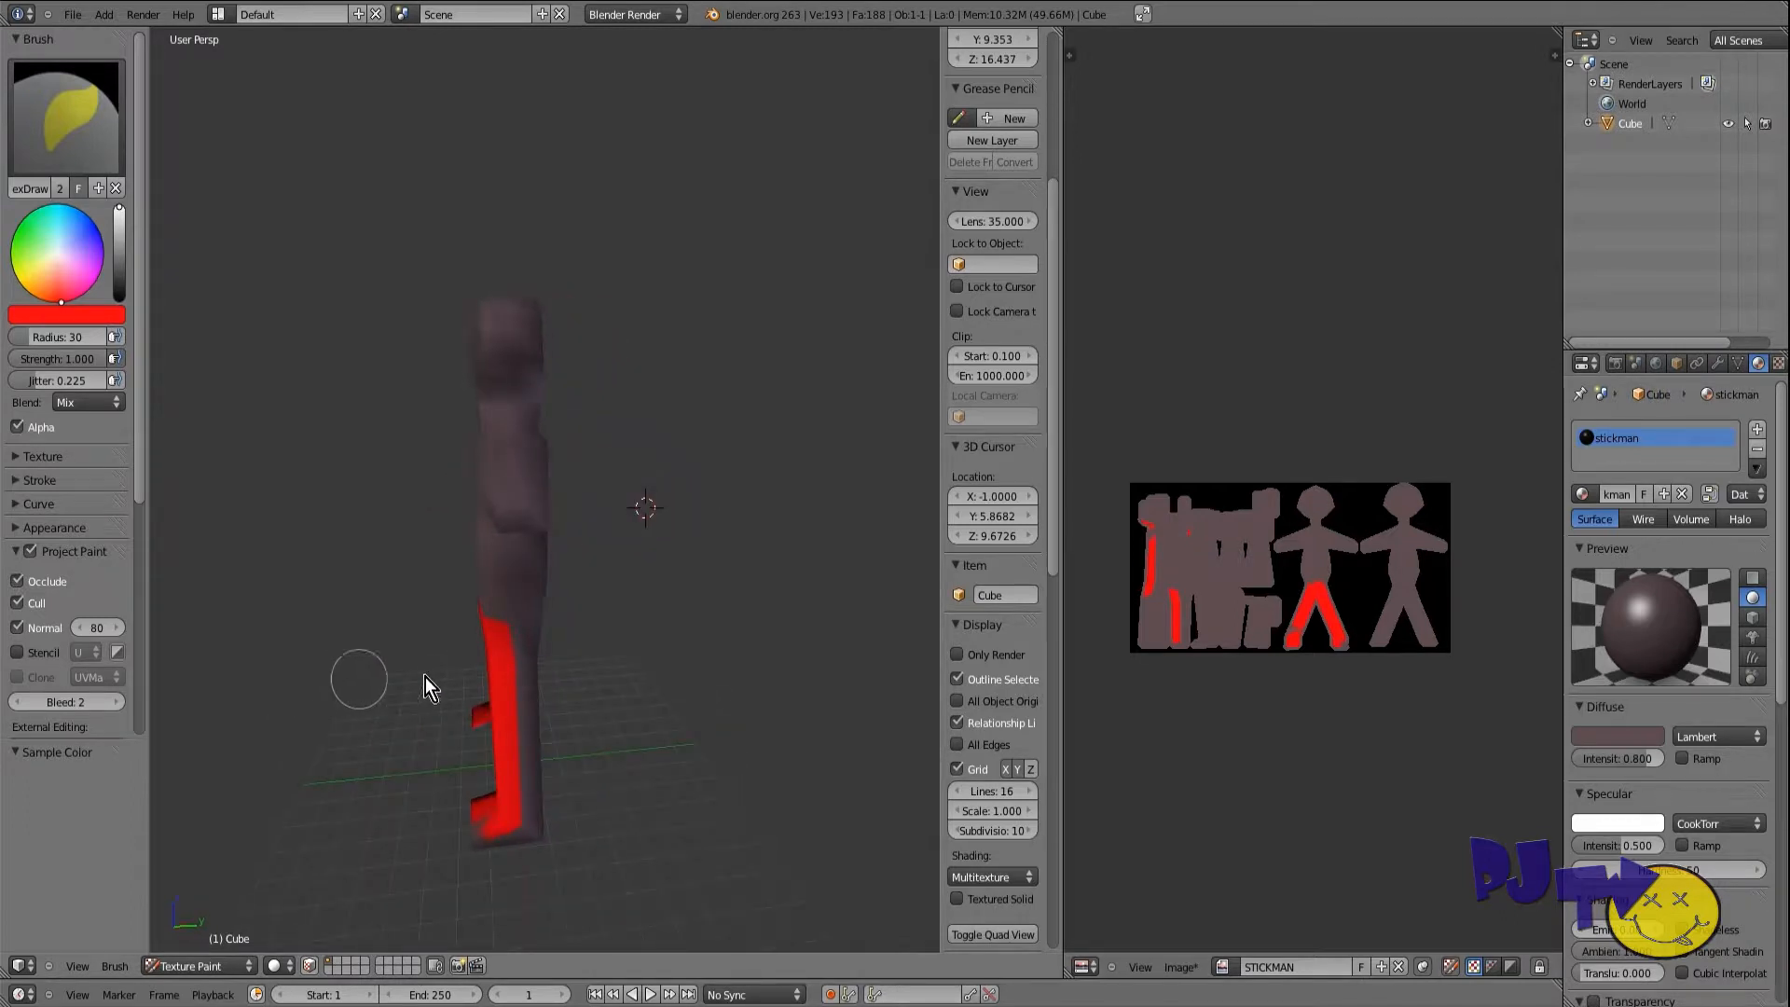
pyautogui.moveTo(479, 707); pyautogui.dragTo(507, 800)
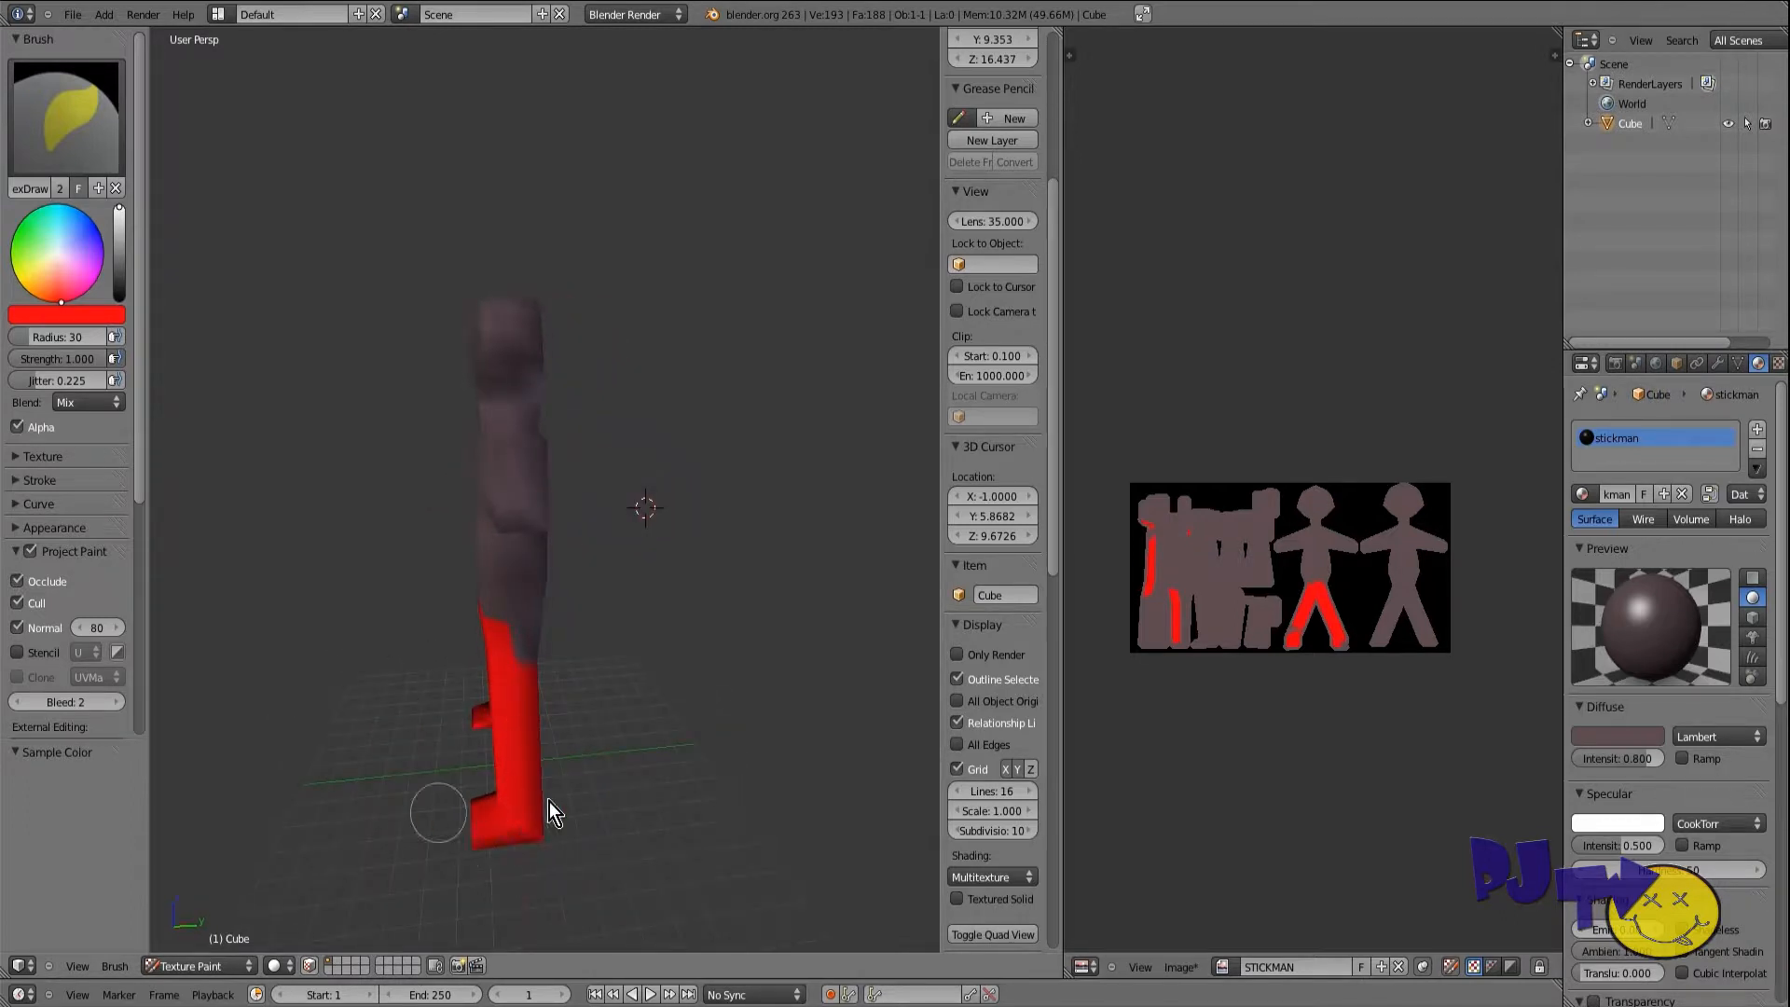
pyautogui.moveTo(535, 665); pyautogui.dragTo(376, 652, button='middle')
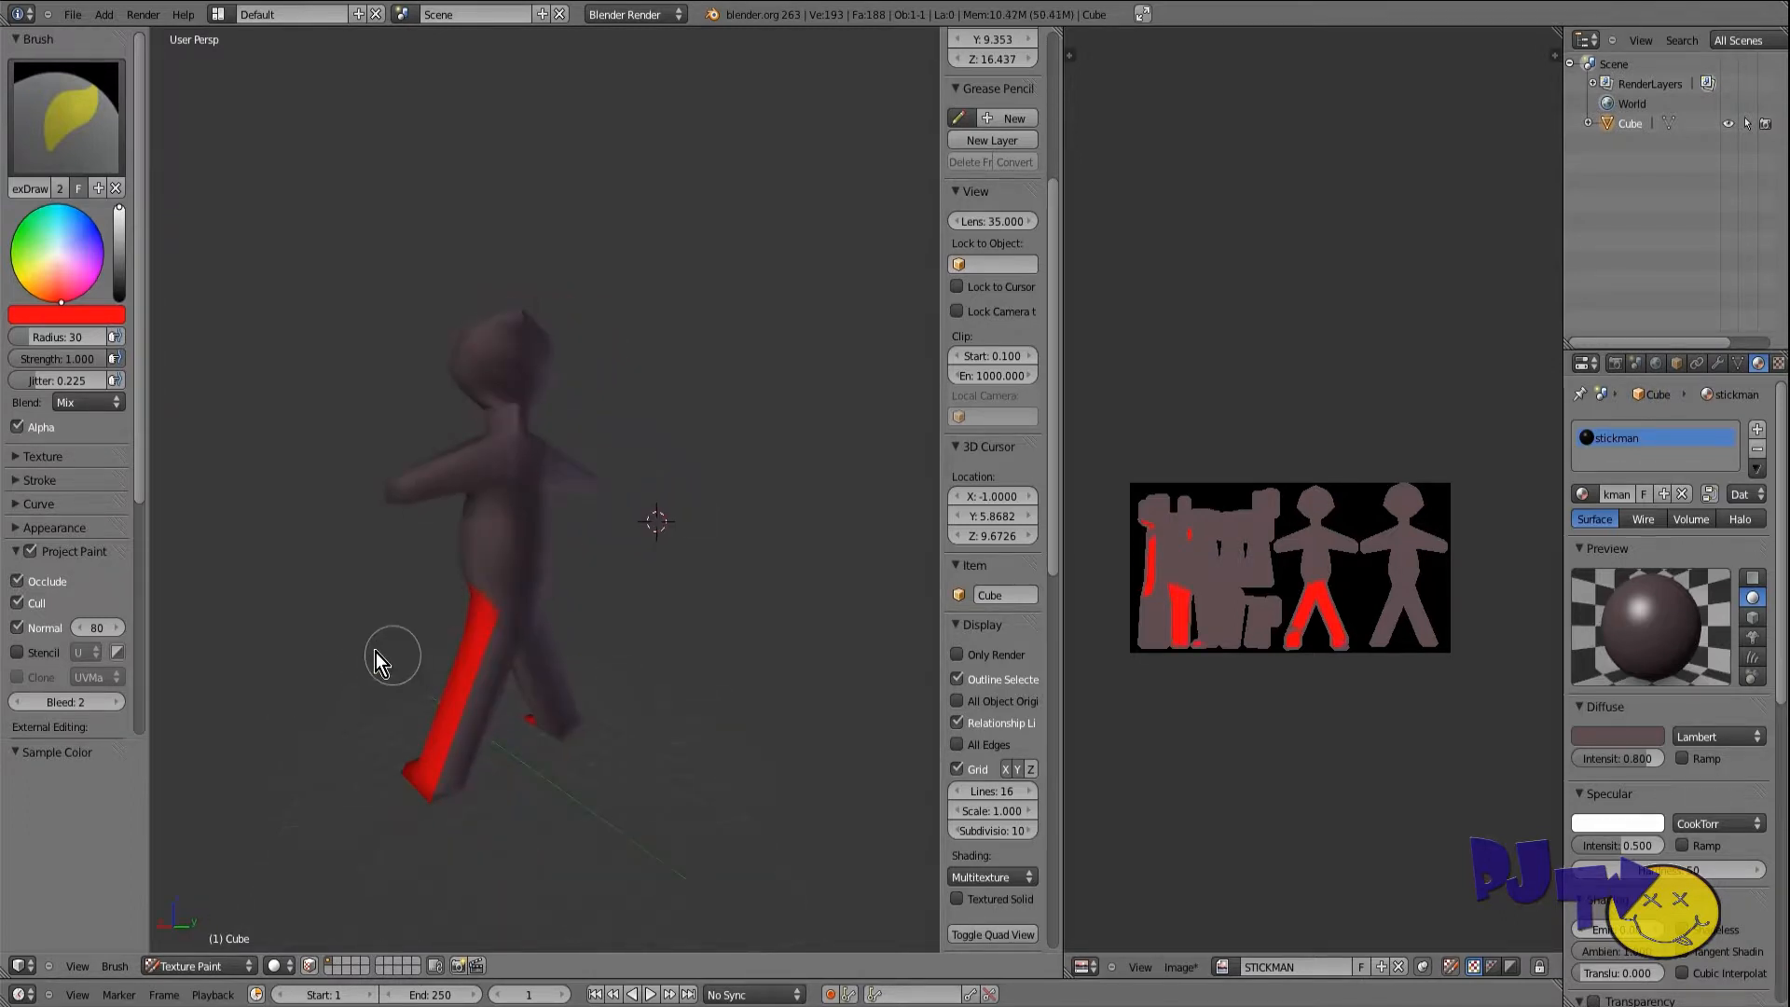
pyautogui.moveTo(466, 623); pyautogui.dragTo(483, 662)
pyautogui.moveTo(557, 706)
pyautogui.mouseDown()
pyautogui.moveTo(447, 798)
pyautogui.moveTo(519, 687)
pyautogui.moveTo(567, 730)
pyautogui.moveTo(496, 681)
pyautogui.mouseUp()
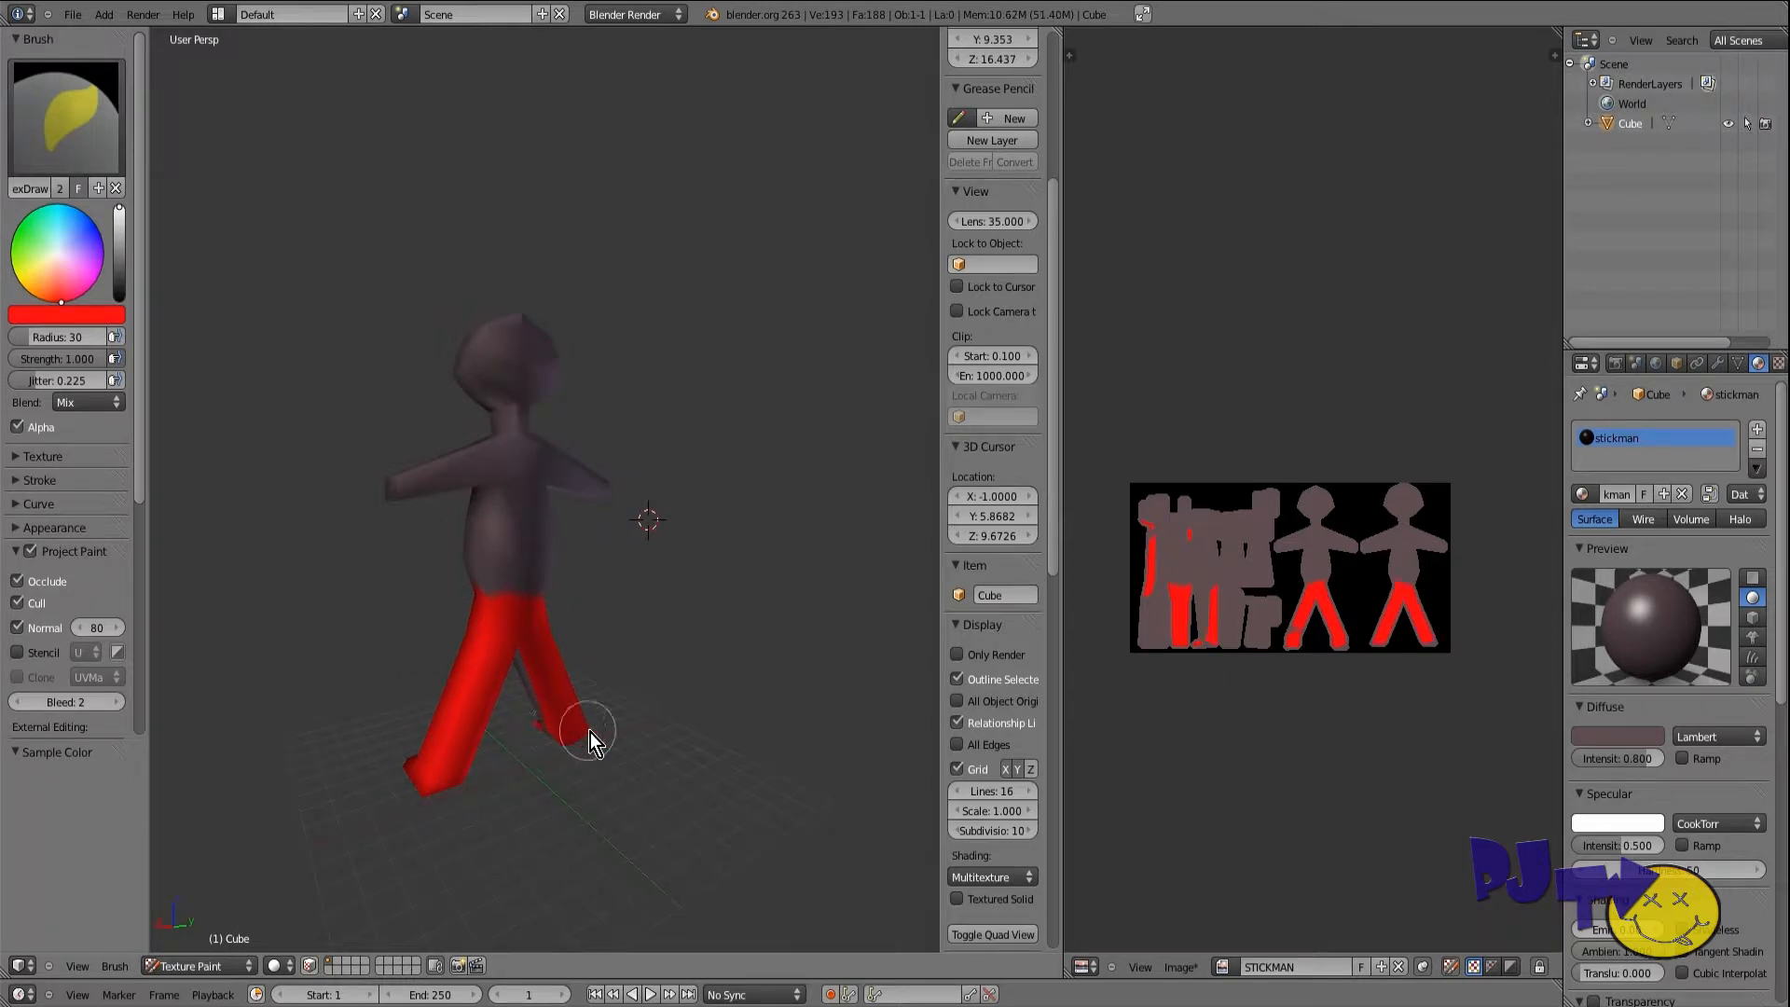
# Step: Paint the outer side of the other leg red from the hip down to the foot
pyautogui.moveTo(591, 731); pyautogui.dragTo(300, 709, button='middle')
pyautogui.moveTo(592, 634)
pyautogui.mouseDown()
pyautogui.moveTo(631, 820)
pyautogui.moveTo(611, 792)
pyautogui.mouseUp()
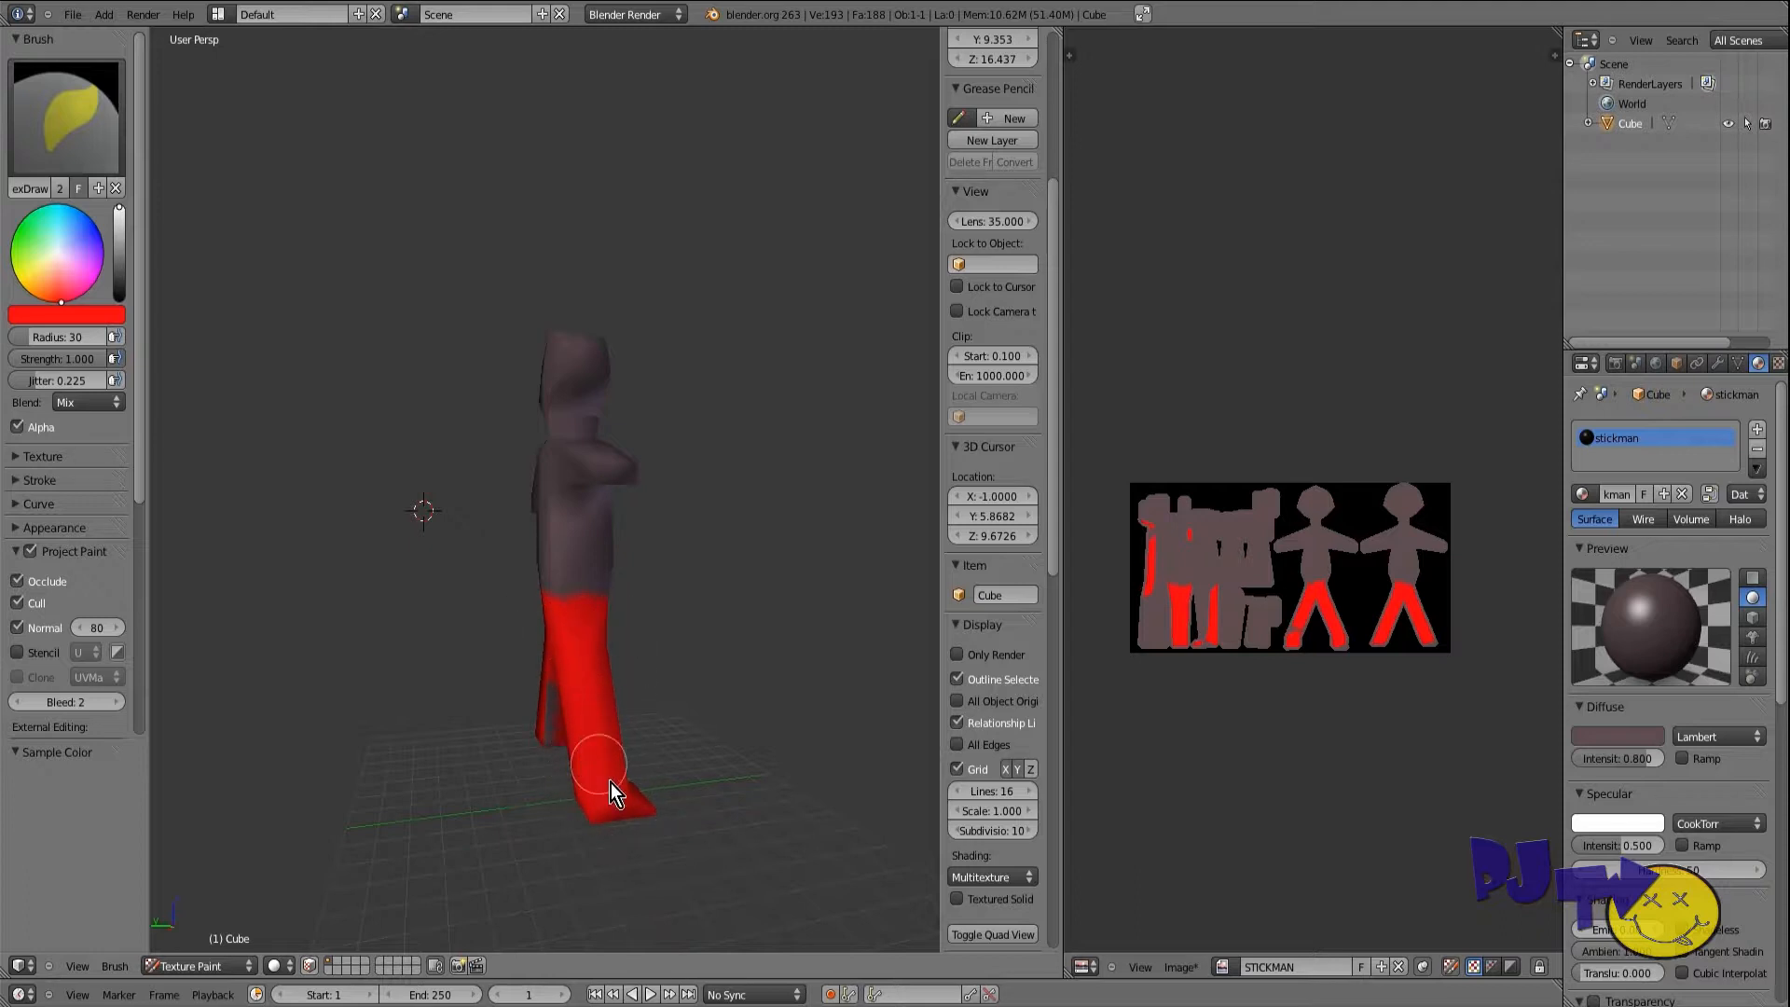
pyautogui.moveTo(602, 800)
pyautogui.mouseDown(button='middle')
pyautogui.moveTo(427, 748)
pyautogui.moveTo(569, 798)
pyautogui.mouseUp(button='middle')
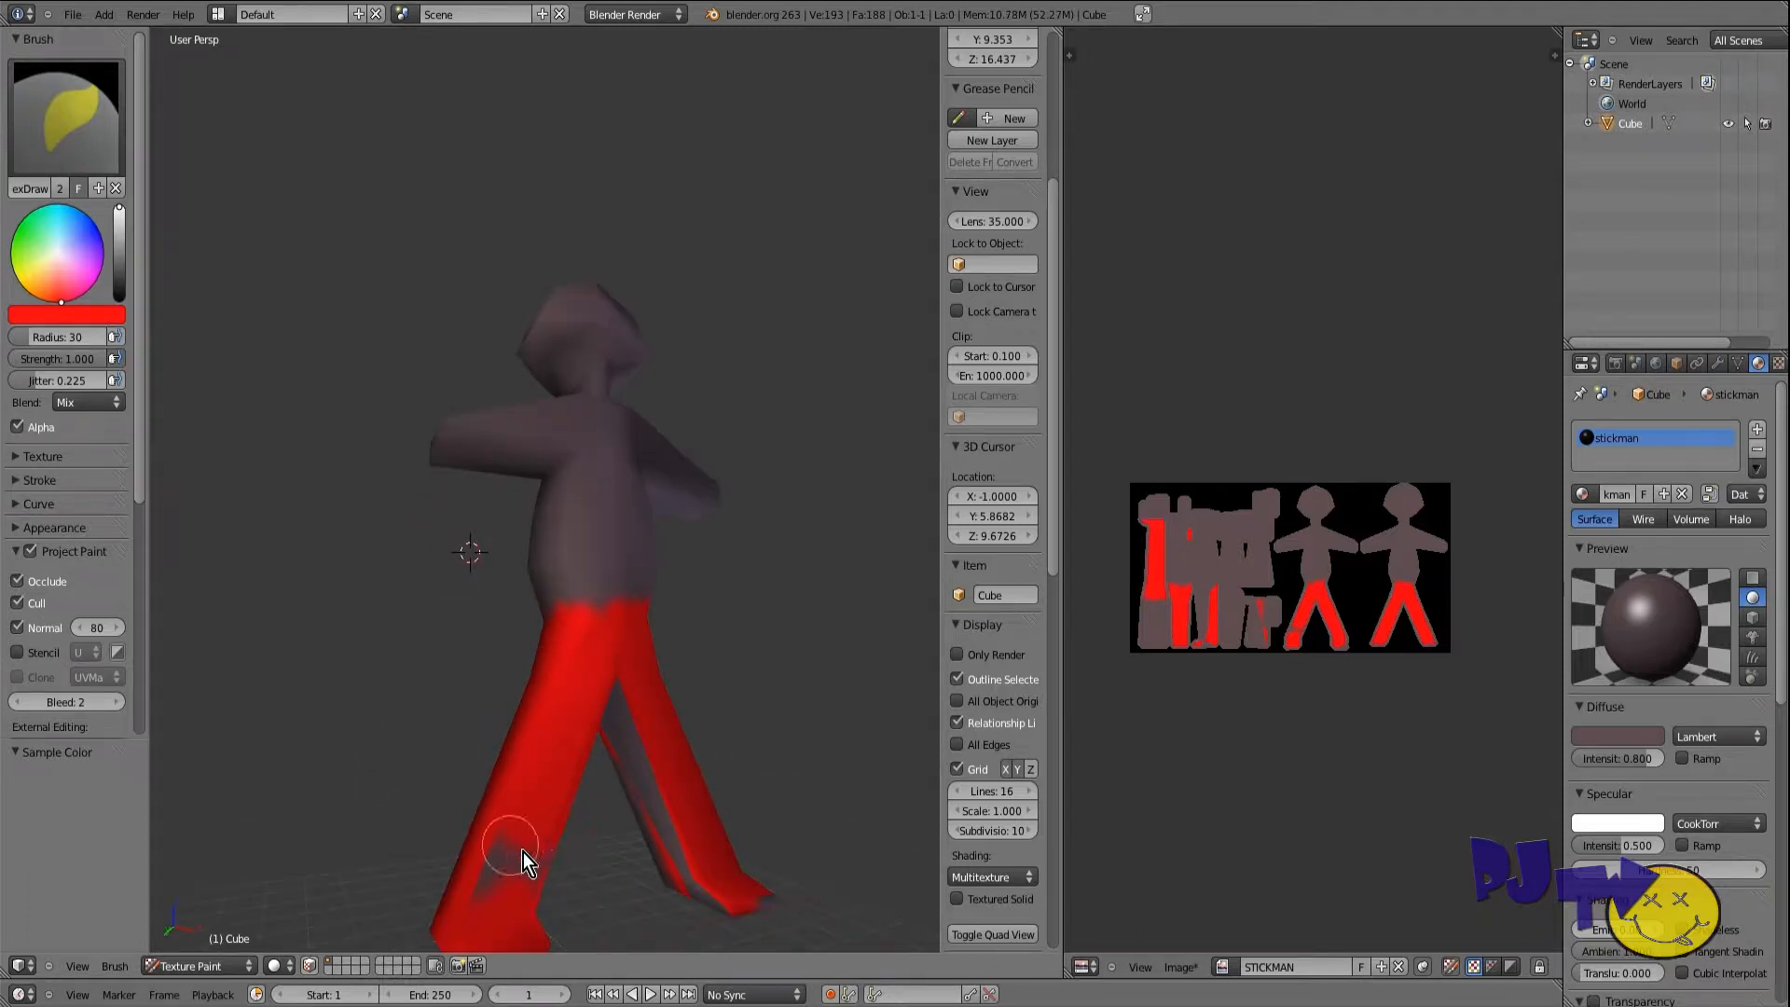
# Step: Cover the remaining gaps on the inner legs, the crotch and the waist edge with red
pyautogui.moveTo(627, 786)
pyautogui.mouseDown(button='middle')
pyautogui.moveTo(617, 700)
pyautogui.moveTo(548, 634)
pyautogui.moveTo(544, 567)
pyautogui.mouseUp(button='middle')
pyautogui.moveTo(558, 519)
pyautogui.mouseDown()
pyautogui.moveTo(677, 626)
pyautogui.moveTo(602, 586)
pyautogui.moveTo(765, 662)
pyautogui.moveTo(751, 712)
pyautogui.mouseUp()
pyautogui.moveTo(571, 550)
pyautogui.mouseDown()
pyautogui.moveTo(475, 587)
pyautogui.moveTo(407, 735)
pyautogui.moveTo(382, 682)
pyautogui.moveTo(265, 713)
pyautogui.mouseUp()
pyautogui.moveTo(265, 713)
pyautogui.mouseDown(button='middle')
pyautogui.moveTo(569, 824)
pyautogui.moveTo(489, 809)
pyautogui.moveTo(482, 824)
pyautogui.mouseUp(button='middle')
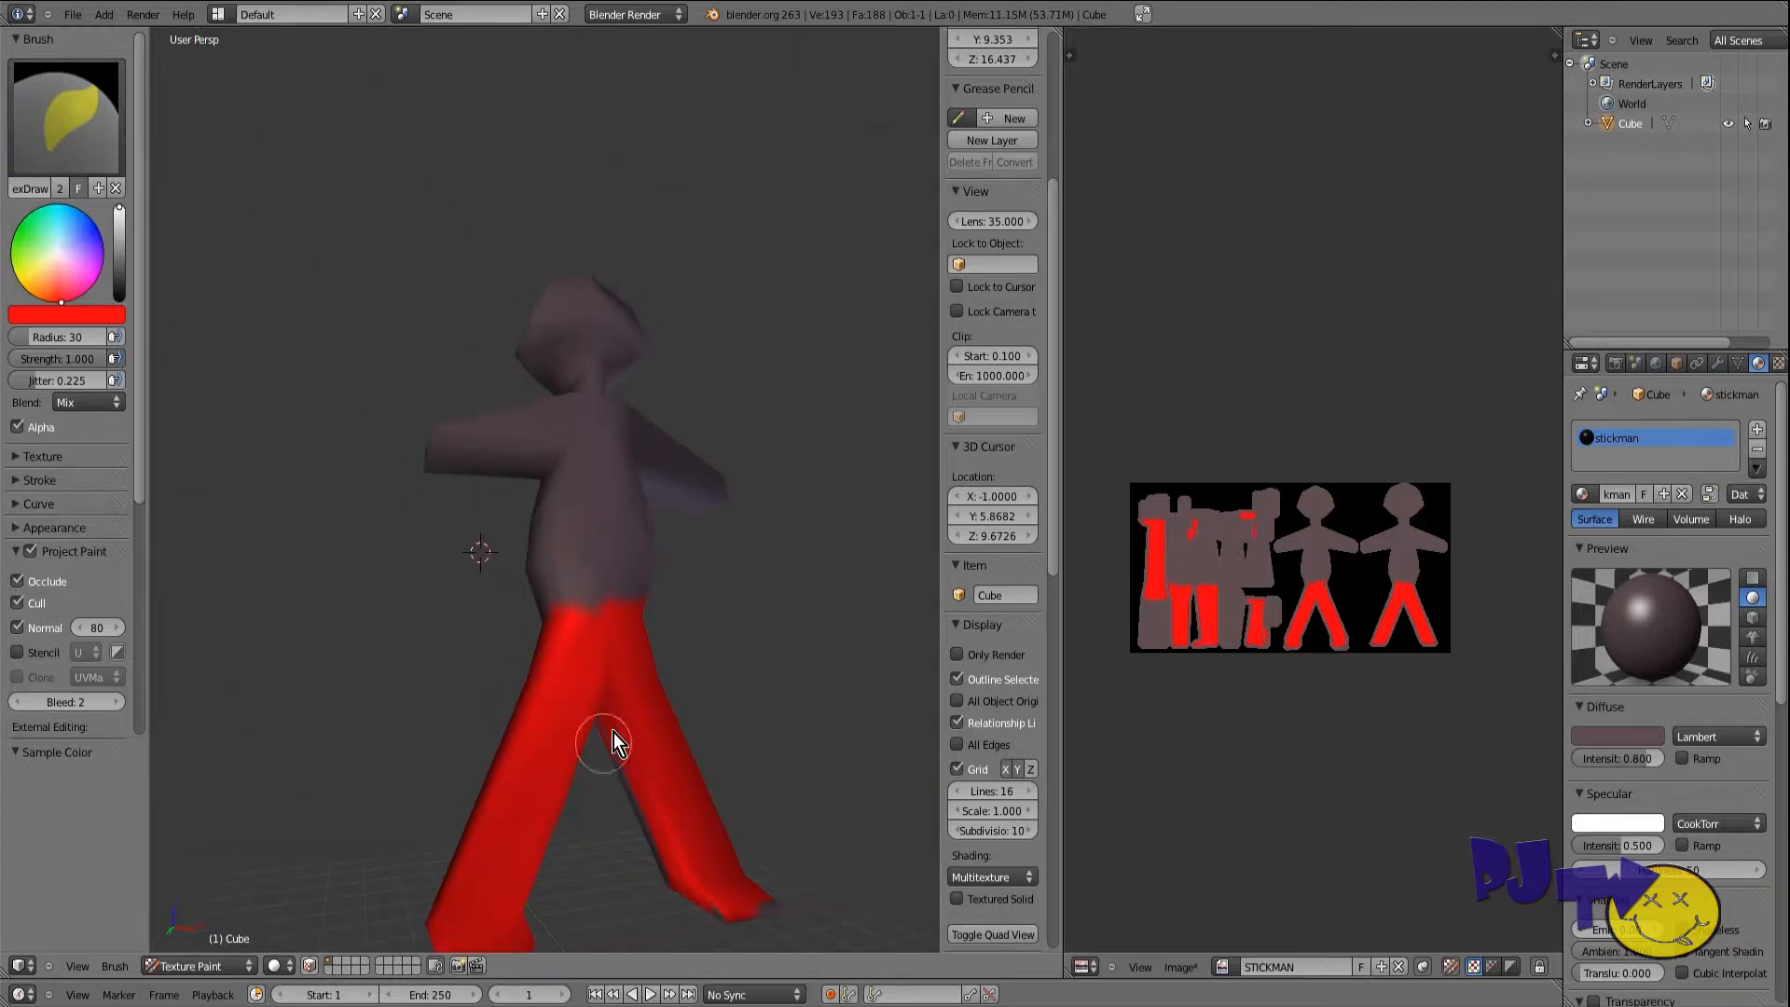
pyautogui.moveTo(646, 869)
pyautogui.mouseDown(button='middle')
pyautogui.moveTo(645, 629)
pyautogui.moveTo(463, 558)
pyautogui.moveTo(361, 425)
pyautogui.moveTo(568, 254)
pyautogui.mouseUp(button='middle')
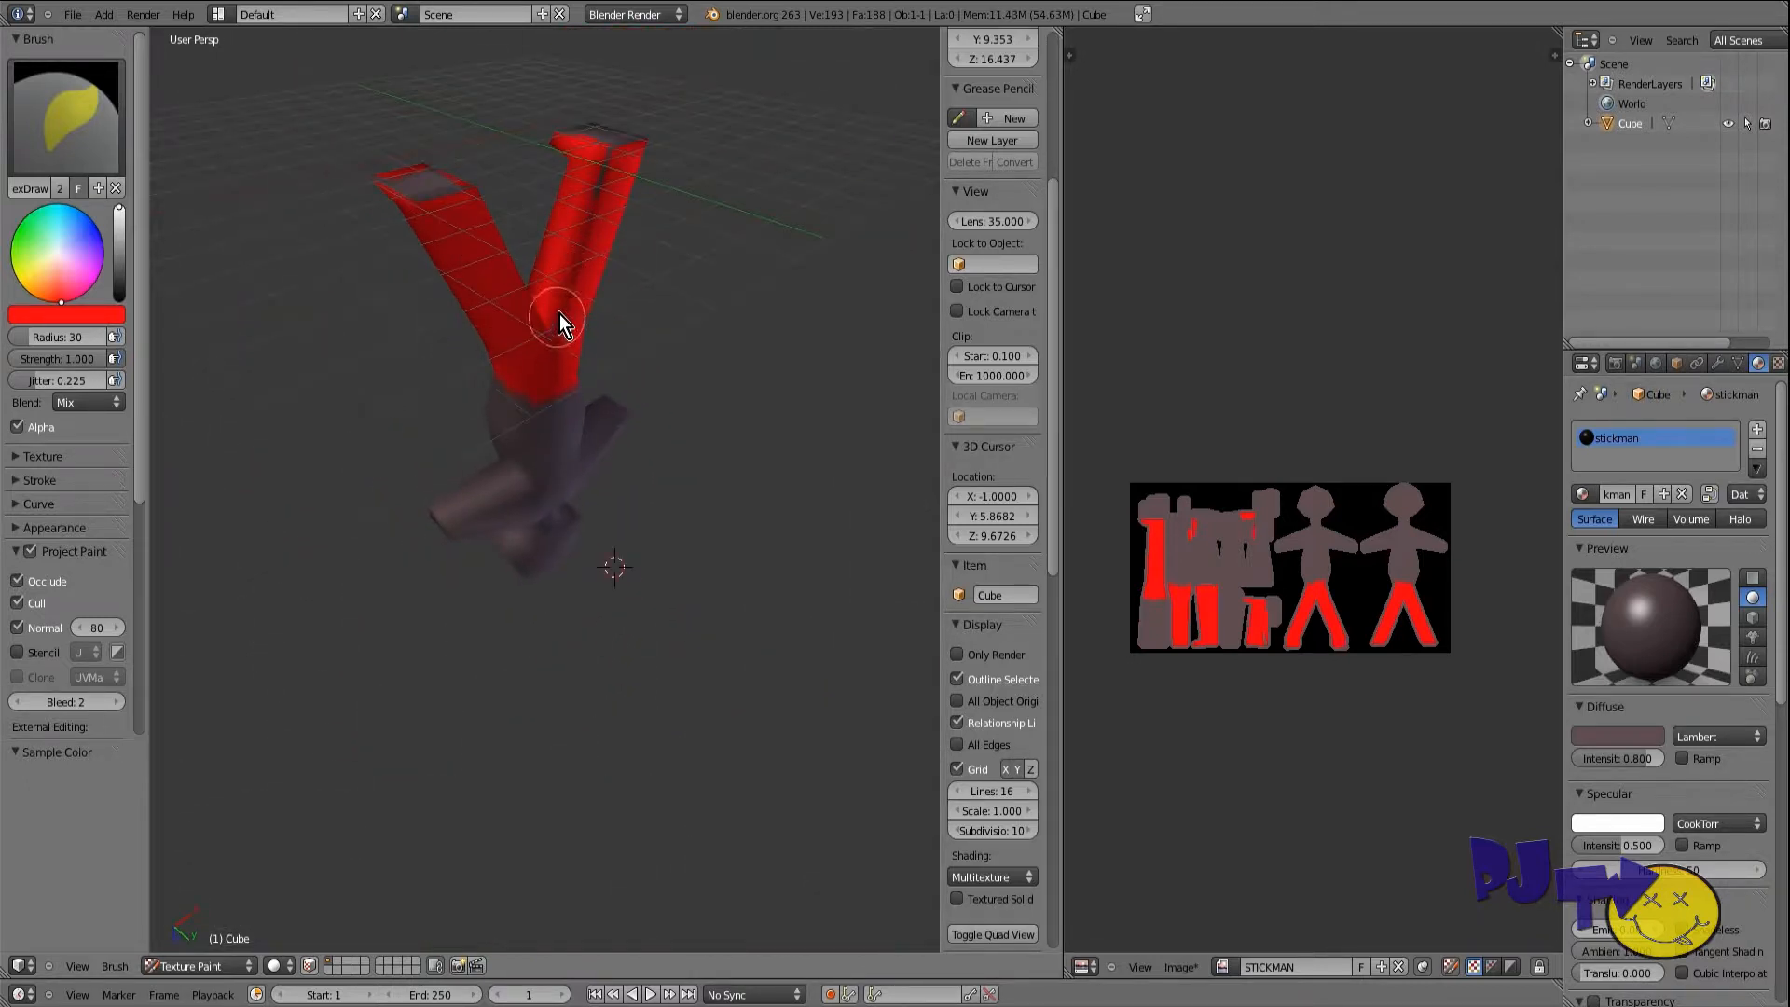
pyautogui.moveTo(572, 300)
pyautogui.mouseDown(button='middle')
pyautogui.moveTo(627, 367)
pyautogui.moveTo(597, 464)
pyautogui.moveTo(492, 435)
pyautogui.moveTo(566, 266)
pyautogui.moveTo(429, 188)
pyautogui.moveTo(352, 235)
pyautogui.moveTo(648, 645)
pyautogui.moveTo(515, 656)
pyautogui.mouseUp(button='middle')
pyautogui.moveTo(543, 587)
pyautogui.mouseDown(button='middle')
pyautogui.moveTo(335, 591)
pyautogui.moveTo(538, 597)
pyautogui.moveTo(440, 619)
pyautogui.moveTo(496, 617)
pyautogui.moveTo(372, 612)
pyautogui.moveTo(433, 597)
pyautogui.moveTo(557, 617)
pyautogui.mouseUp(button='middle')
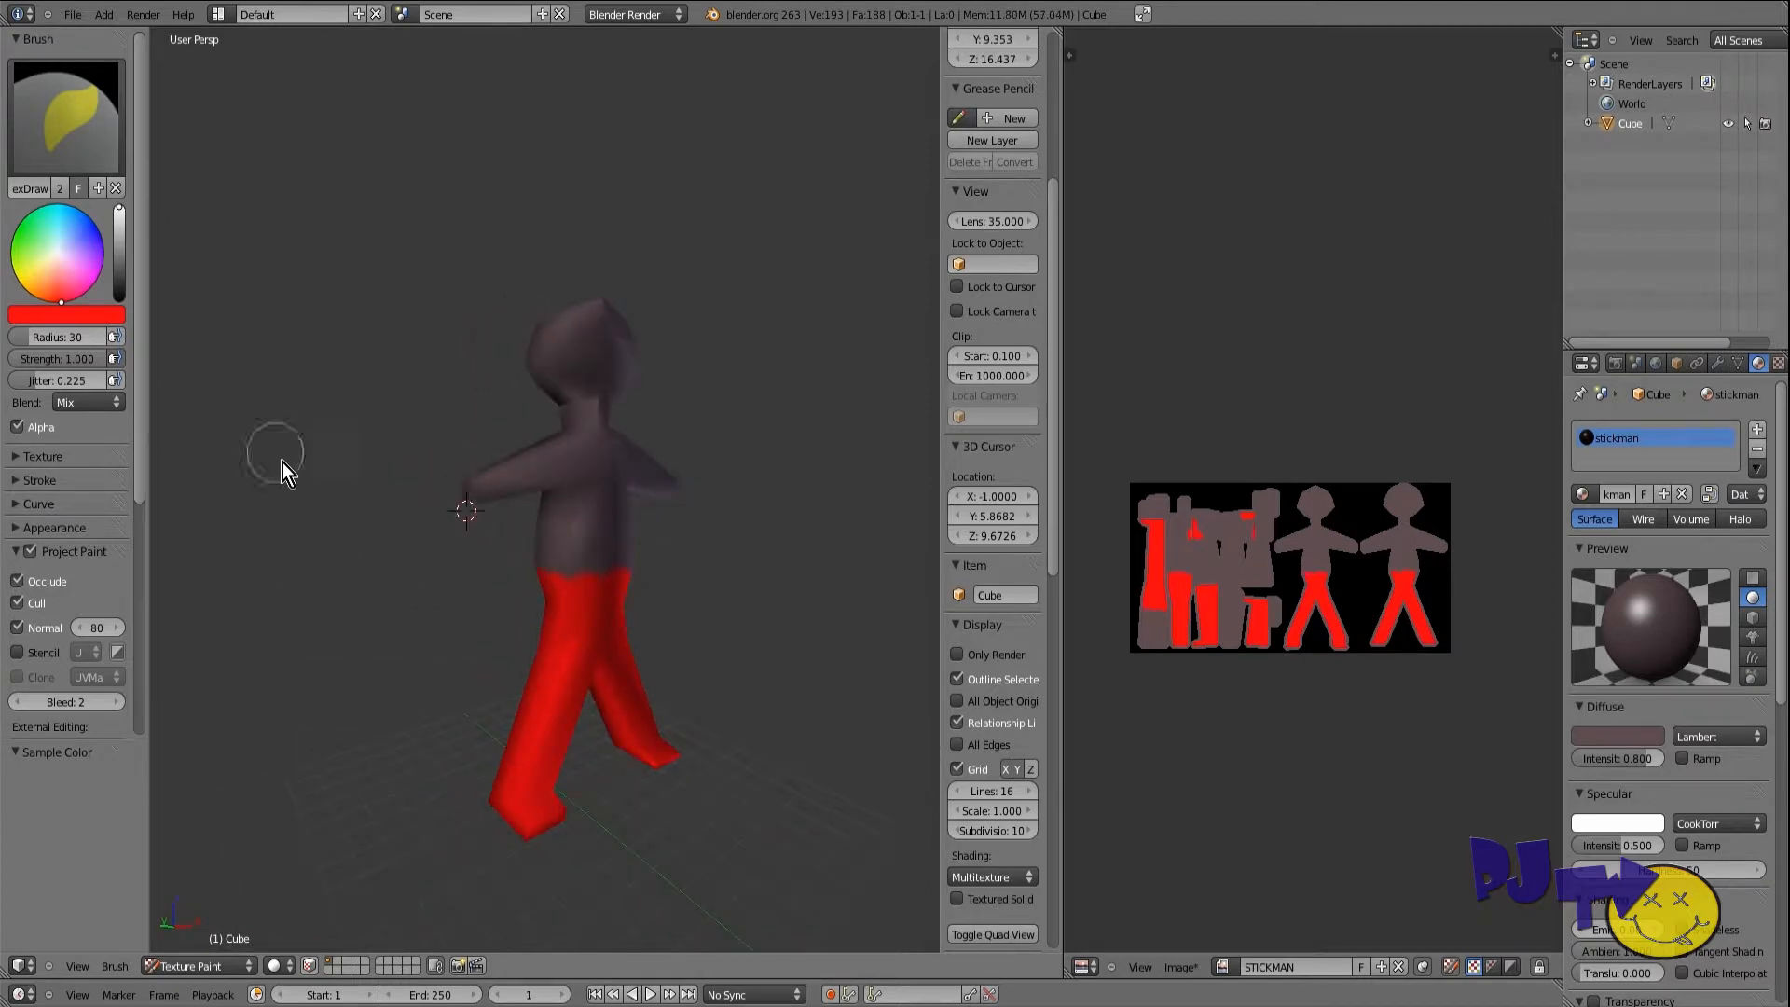
# Step: Set the brush color to black and paint one of the stickman's feet on all sides, including the sole
pyautogui.moveTo(119, 211); pyautogui.dragTo(119, 300)
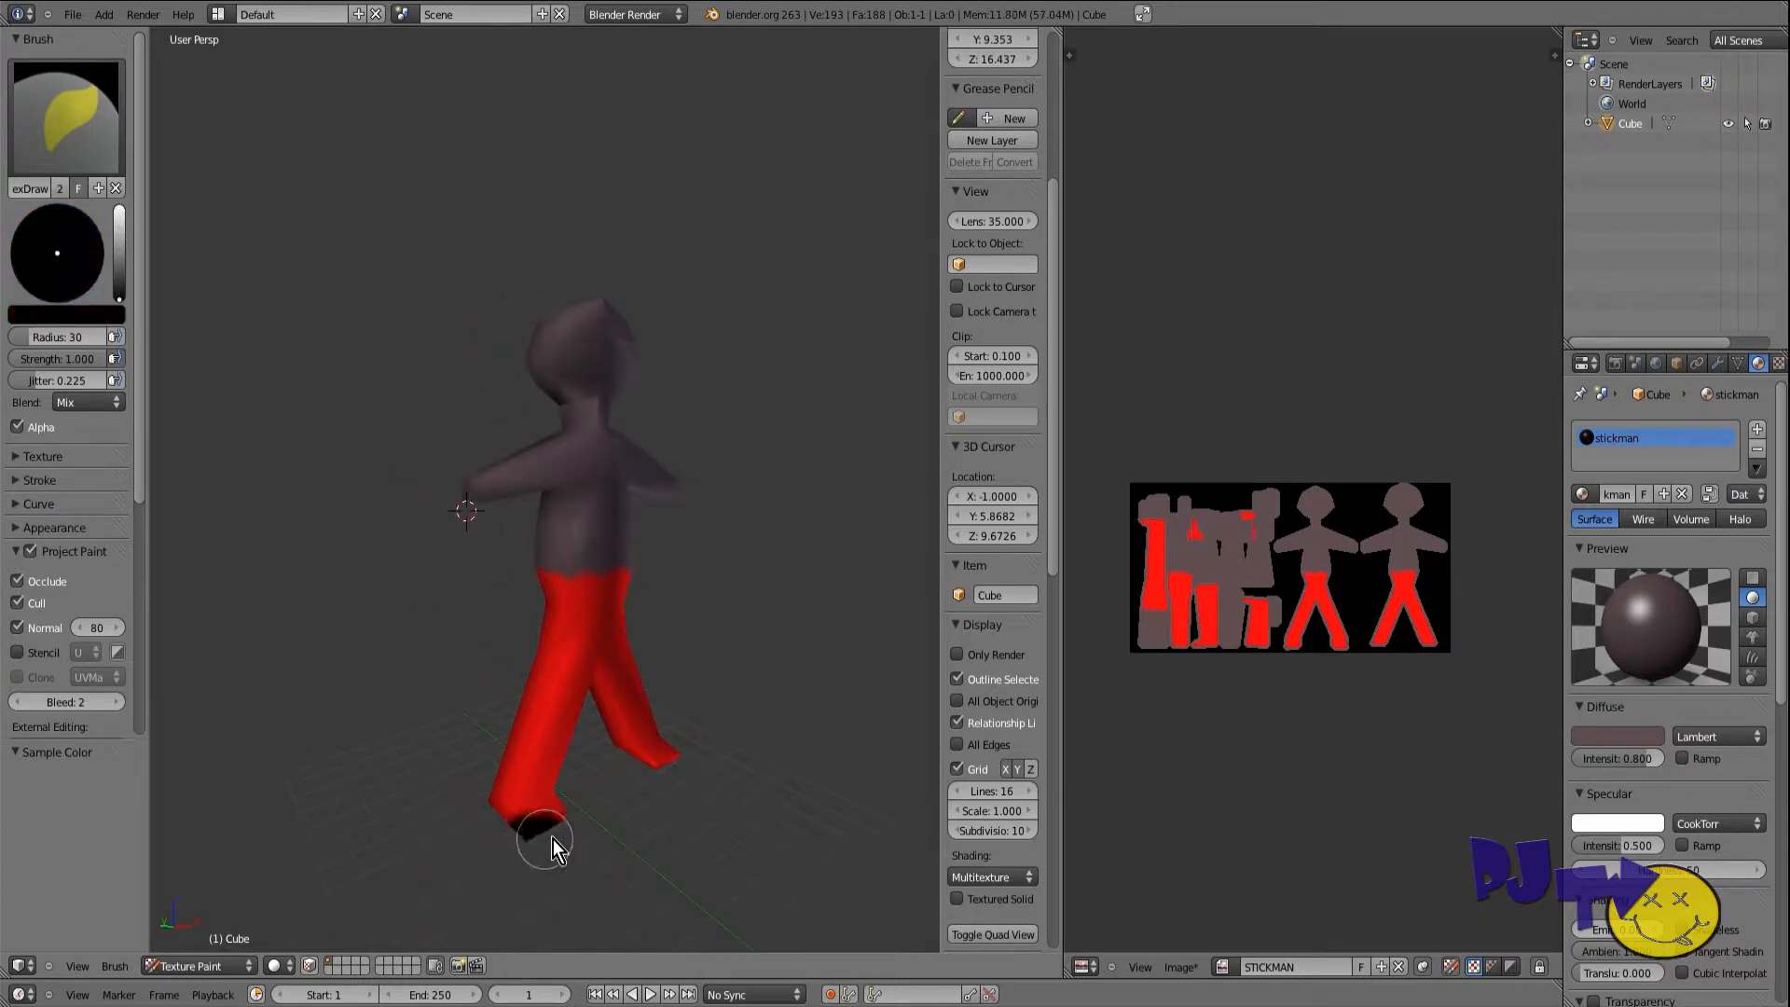
pyautogui.moveTo(478, 818)
pyautogui.mouseDown(button='middle')
pyautogui.moveTo(367, 740)
pyautogui.moveTo(438, 842)
pyautogui.moveTo(479, 753)
pyautogui.moveTo(423, 679)
pyautogui.mouseUp(button='middle')
pyautogui.moveTo(423, 679)
pyautogui.mouseDown()
pyautogui.moveTo(421, 649)
pyautogui.moveTo(369, 653)
pyautogui.mouseUp()
pyautogui.moveTo(388, 718)
pyautogui.mouseDown(button='middle')
pyautogui.moveTo(412, 663)
pyautogui.moveTo(384, 540)
pyautogui.mouseUp(button='middle')
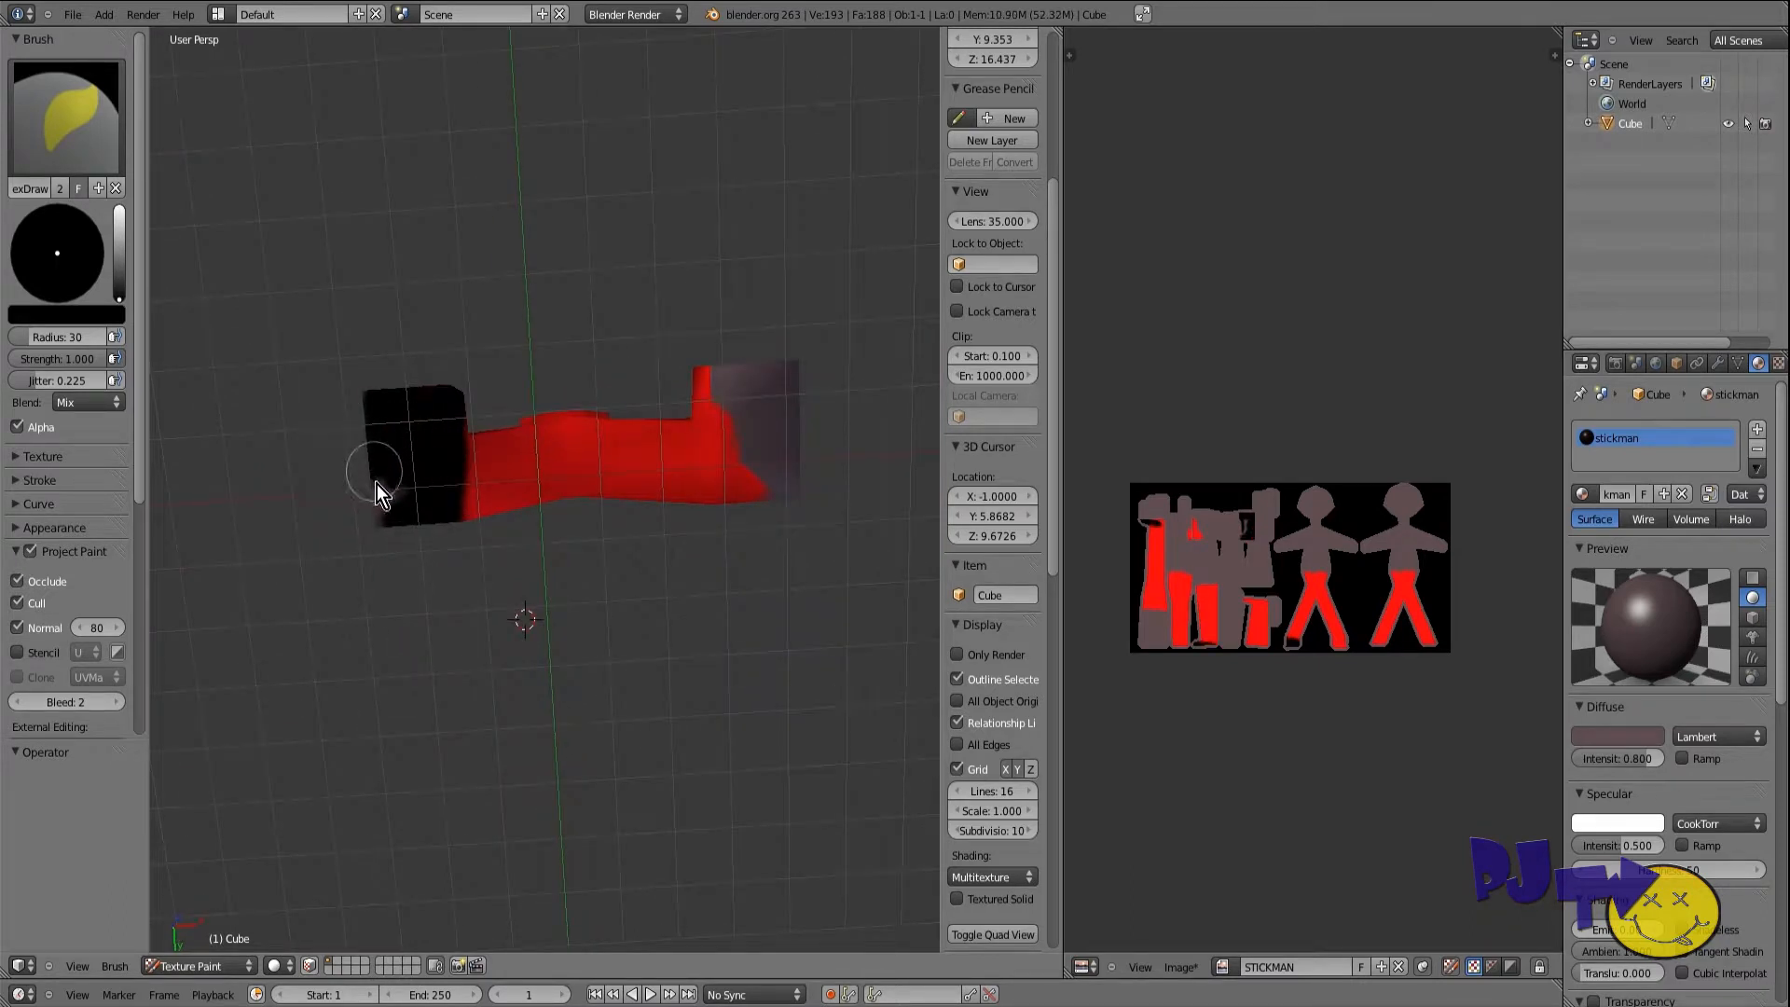
pyautogui.moveTo(395, 529)
pyautogui.mouseDown(button='middle')
pyautogui.moveTo(505, 574)
pyautogui.moveTo(626, 693)
pyautogui.moveTo(546, 852)
pyautogui.moveTo(696, 858)
pyautogui.mouseUp(button='middle')
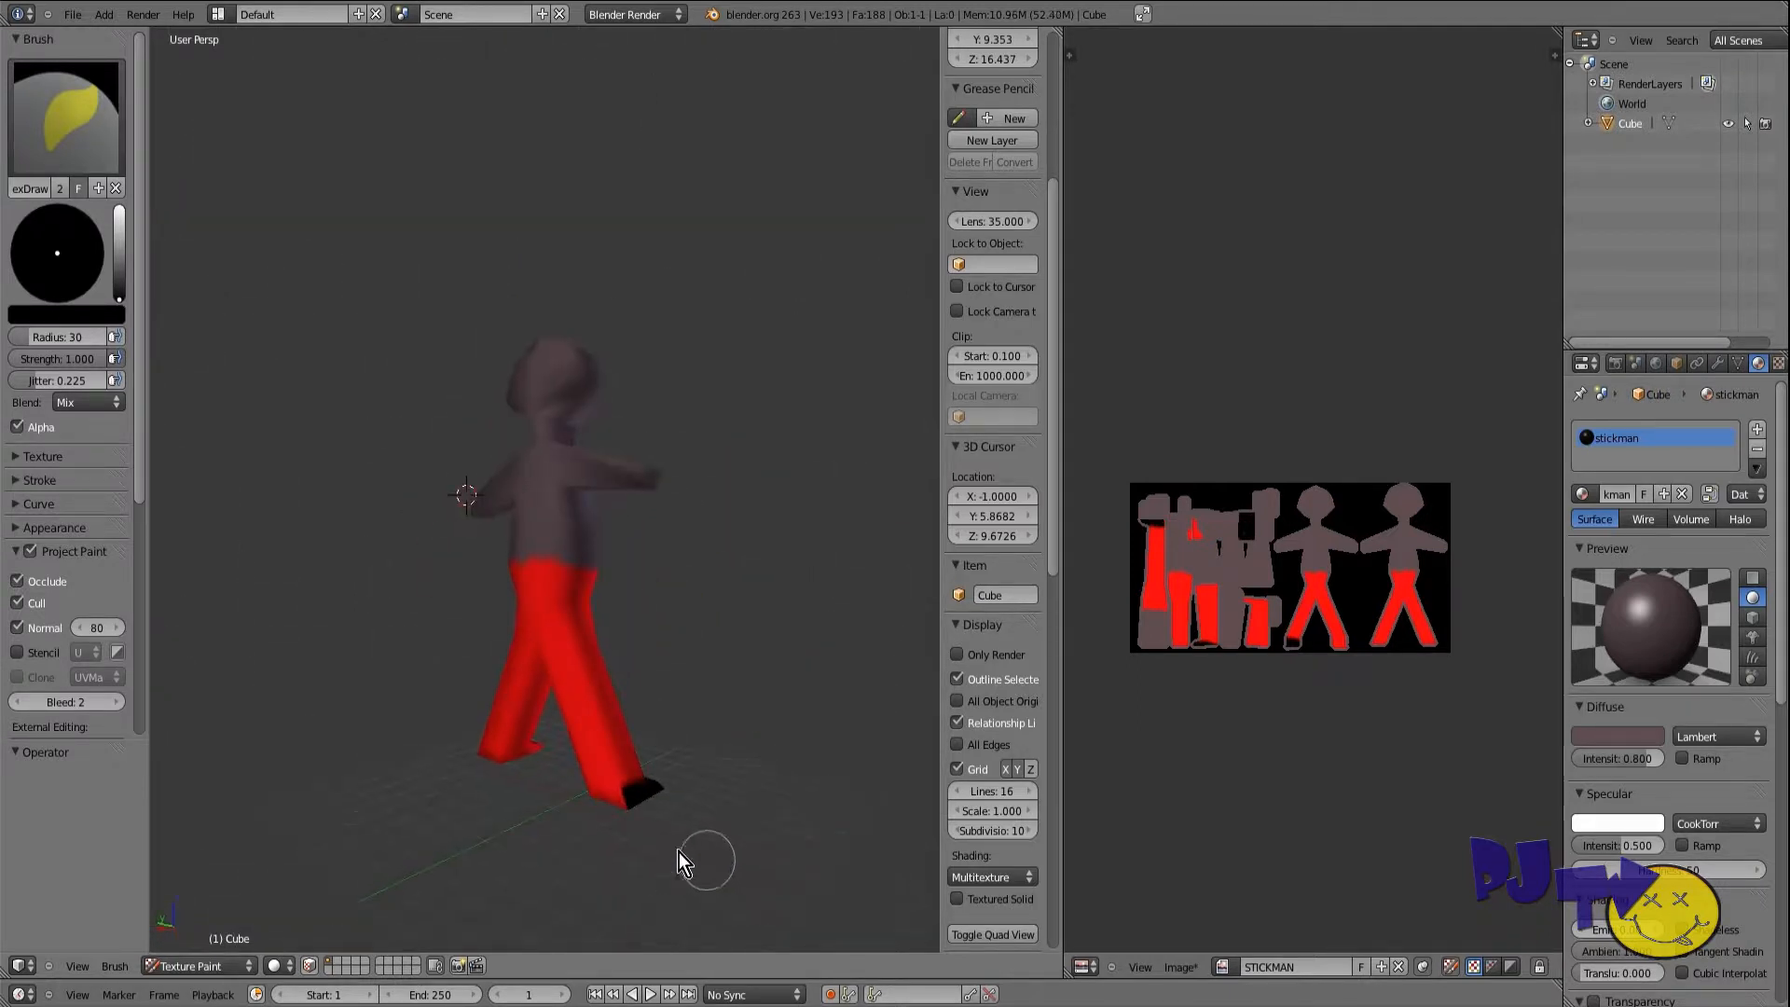
pyautogui.moveTo(591, 796); pyautogui.dragTo(565, 800)
pyautogui.moveTo(502, 808); pyautogui.dragTo(701, 797, button='middle')
pyautogui.moveTo(535, 790); pyautogui.dragTo(640, 769, button='middle')
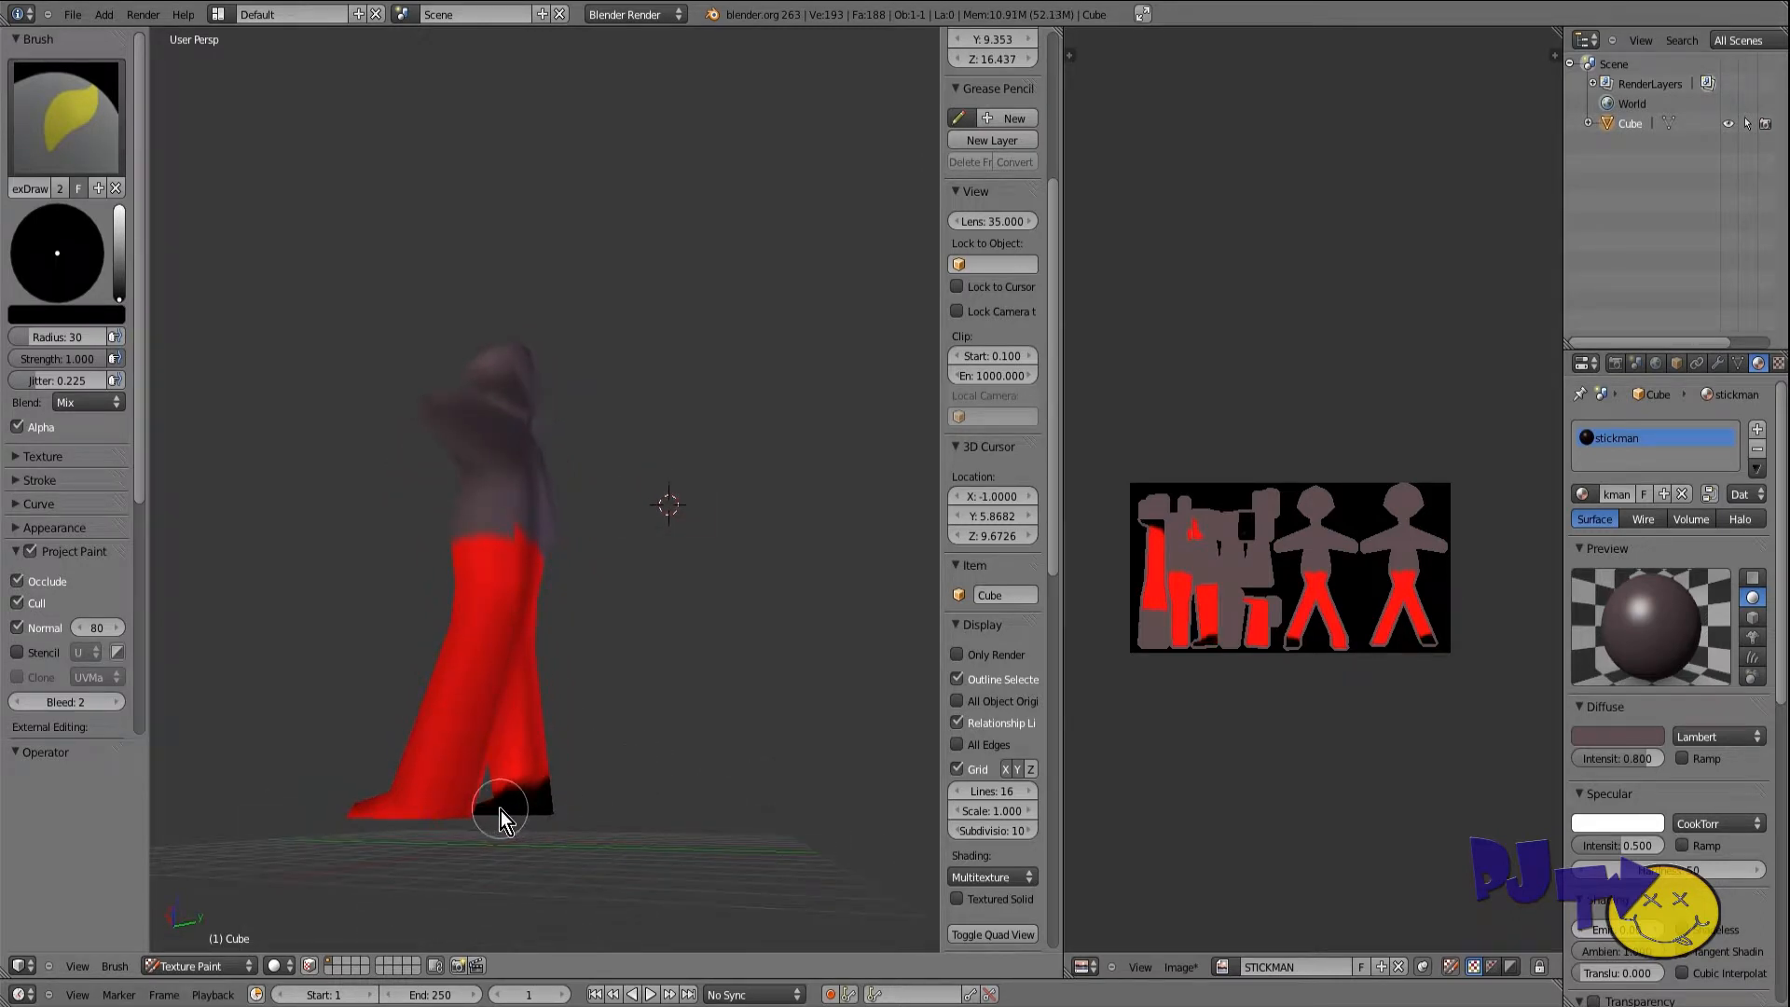
pyautogui.moveTo(498, 809); pyautogui.dragTo(736, 836, button='middle')
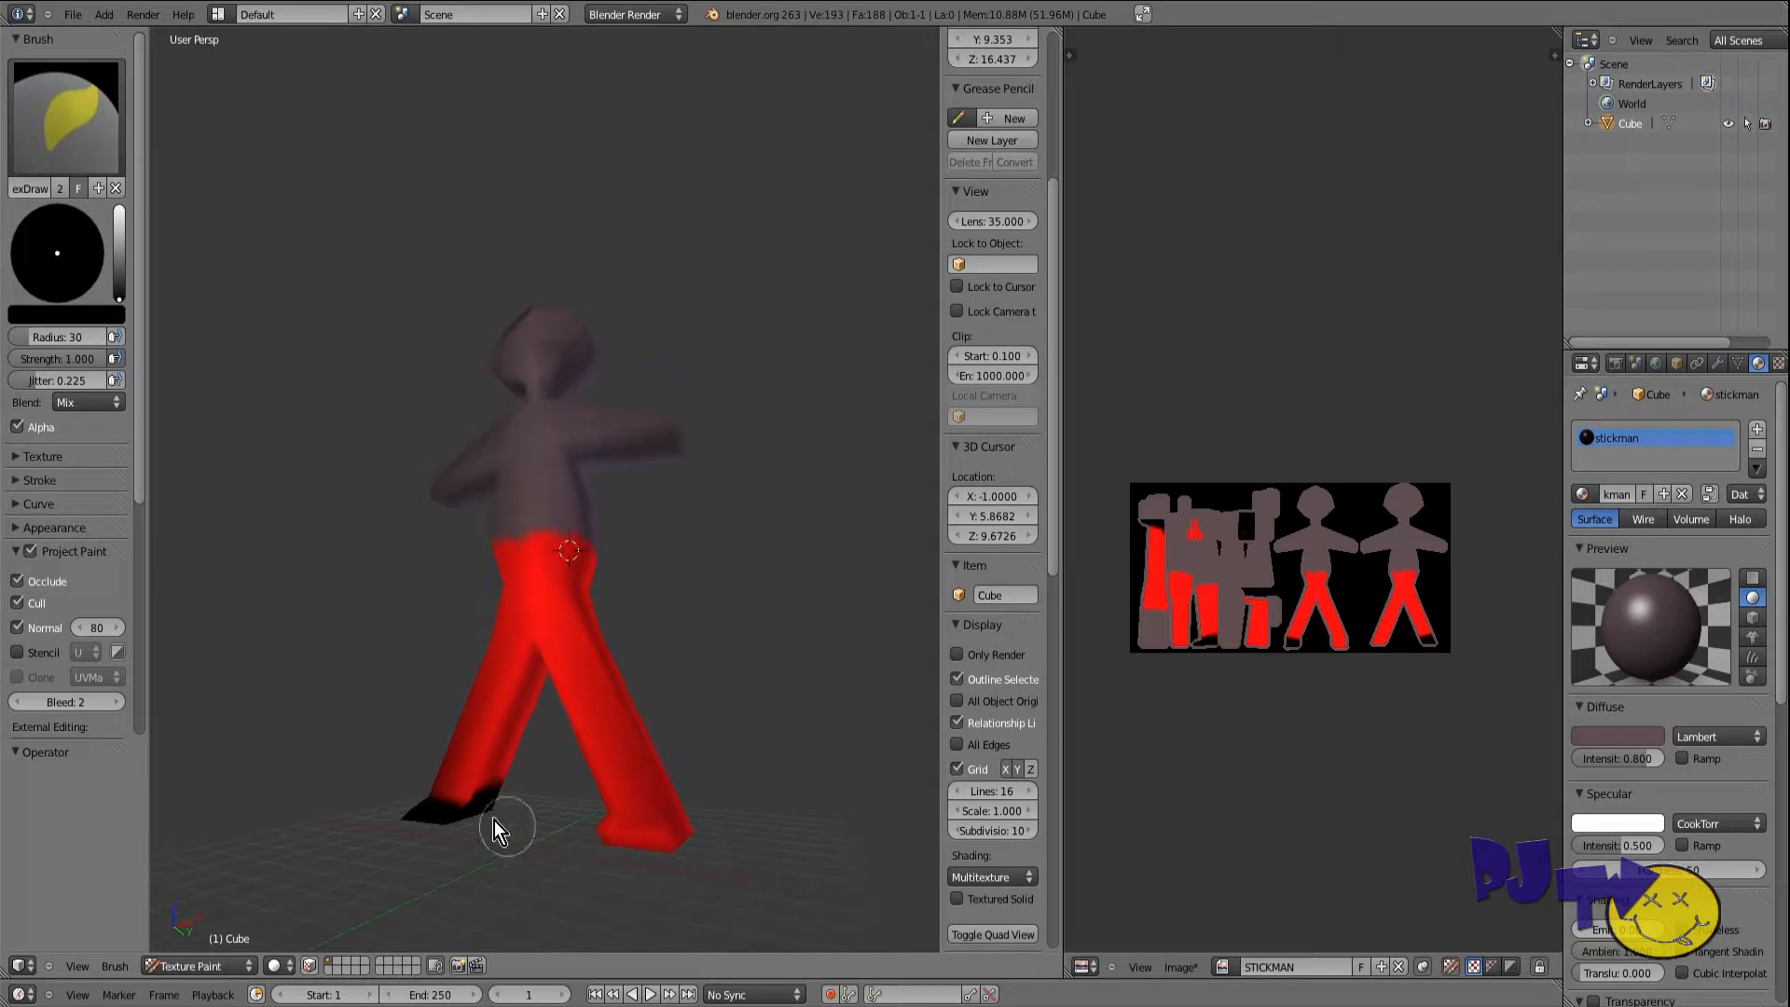
# Step: Switch to the Draw brush and test white strokes on the black foot, in Mix and in Add blend mode
pyautogui.click(65, 121)
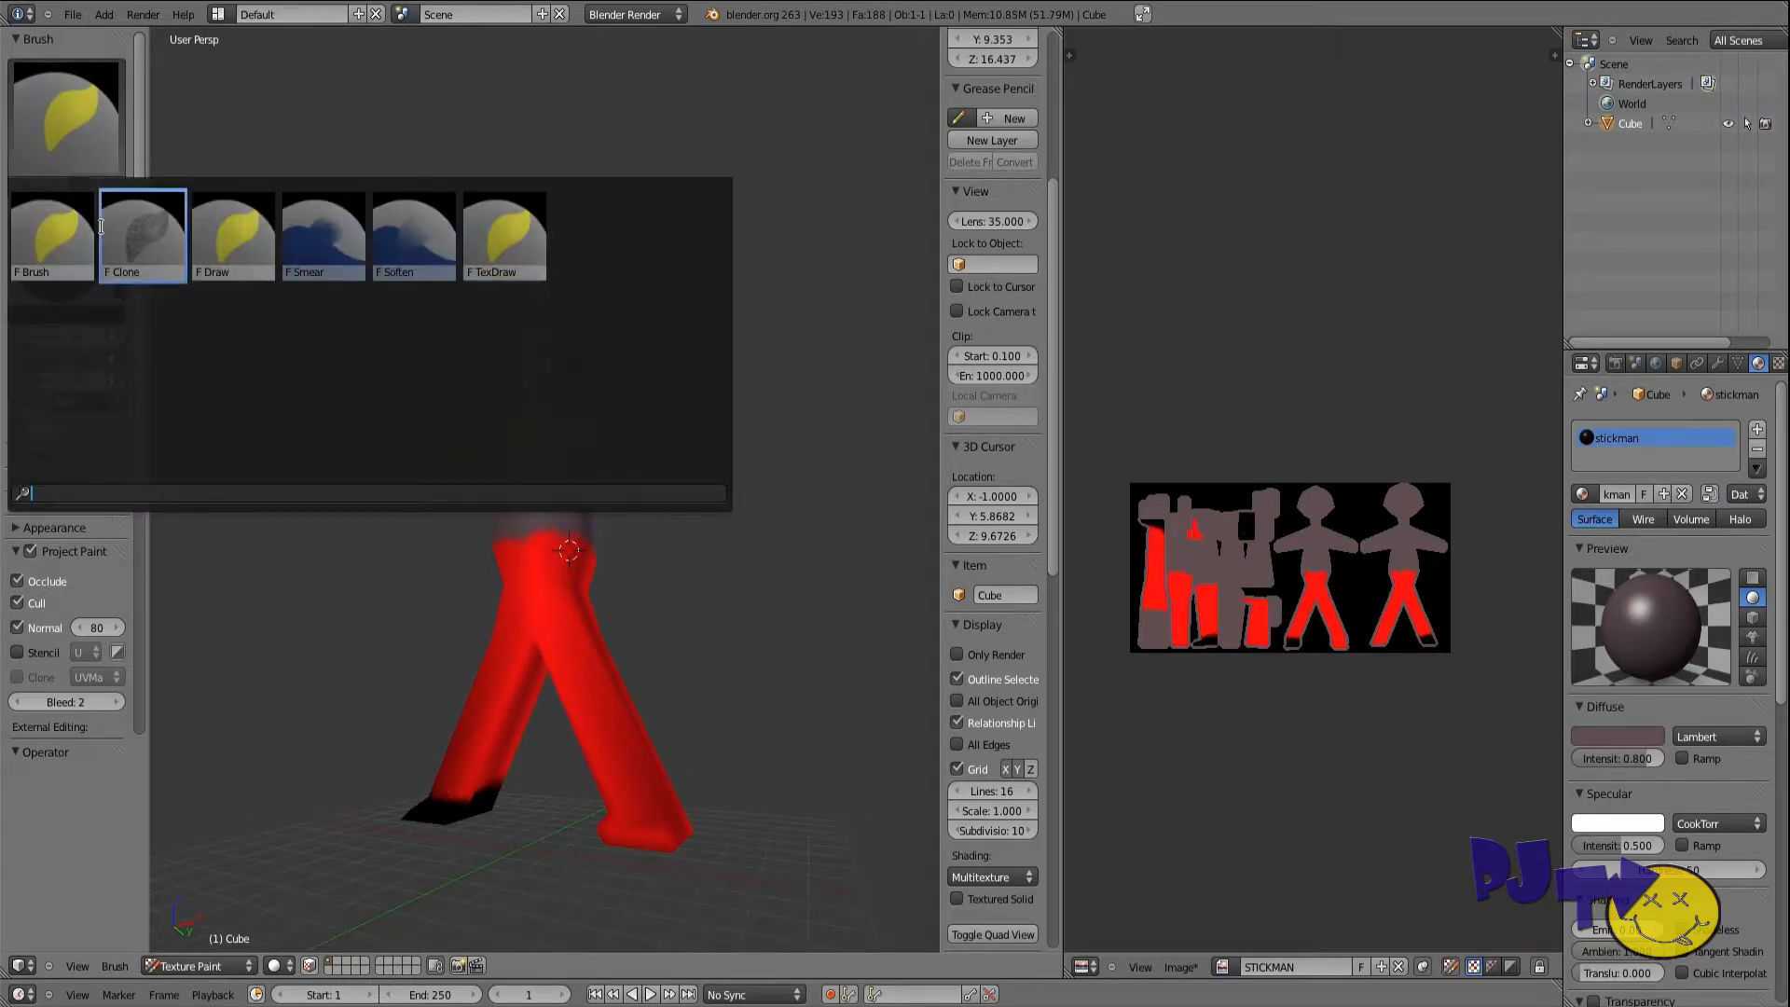
pyautogui.click(207, 239)
pyautogui.moveTo(411, 818); pyautogui.dragTo(462, 807)
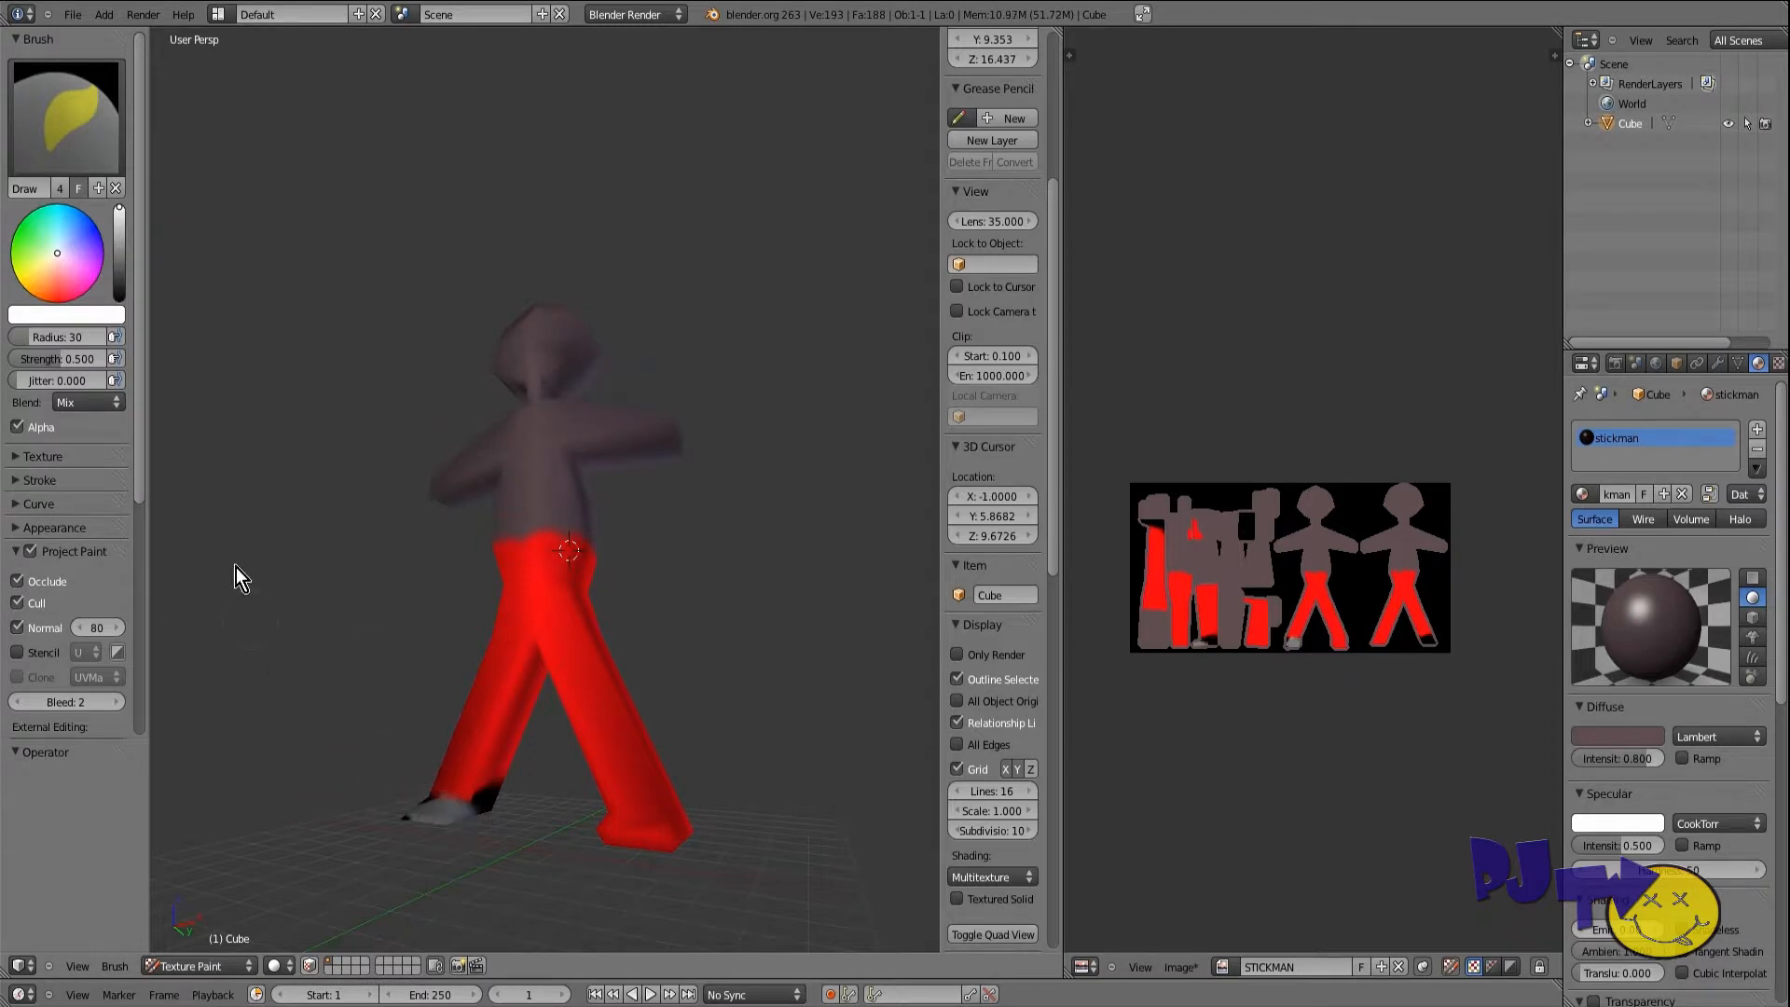
pyautogui.click(75, 401)
pyautogui.click(76, 361)
pyautogui.click(423, 819)
# Step: Change the Draw brush to Multiply blending with black and paint over the whitened foot
pyautogui.click(83, 405)
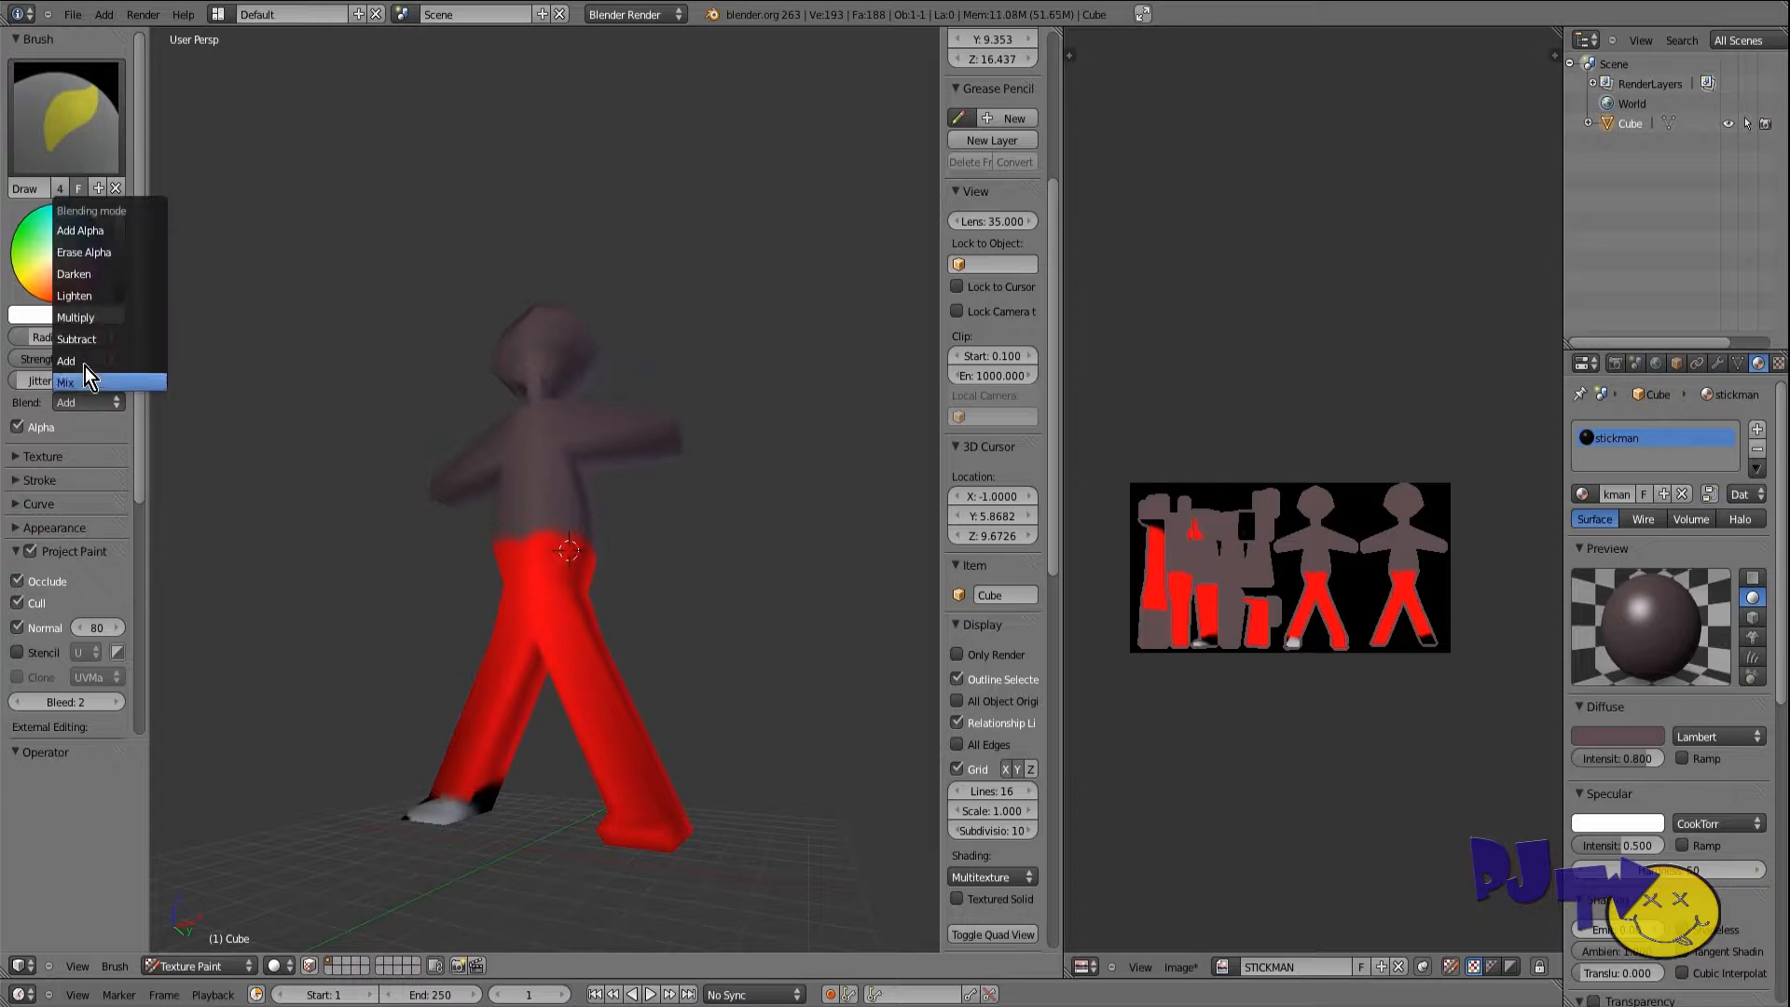
pyautogui.click(87, 317)
pyautogui.moveTo(395, 819); pyautogui.dragTo(354, 845, button='middle')
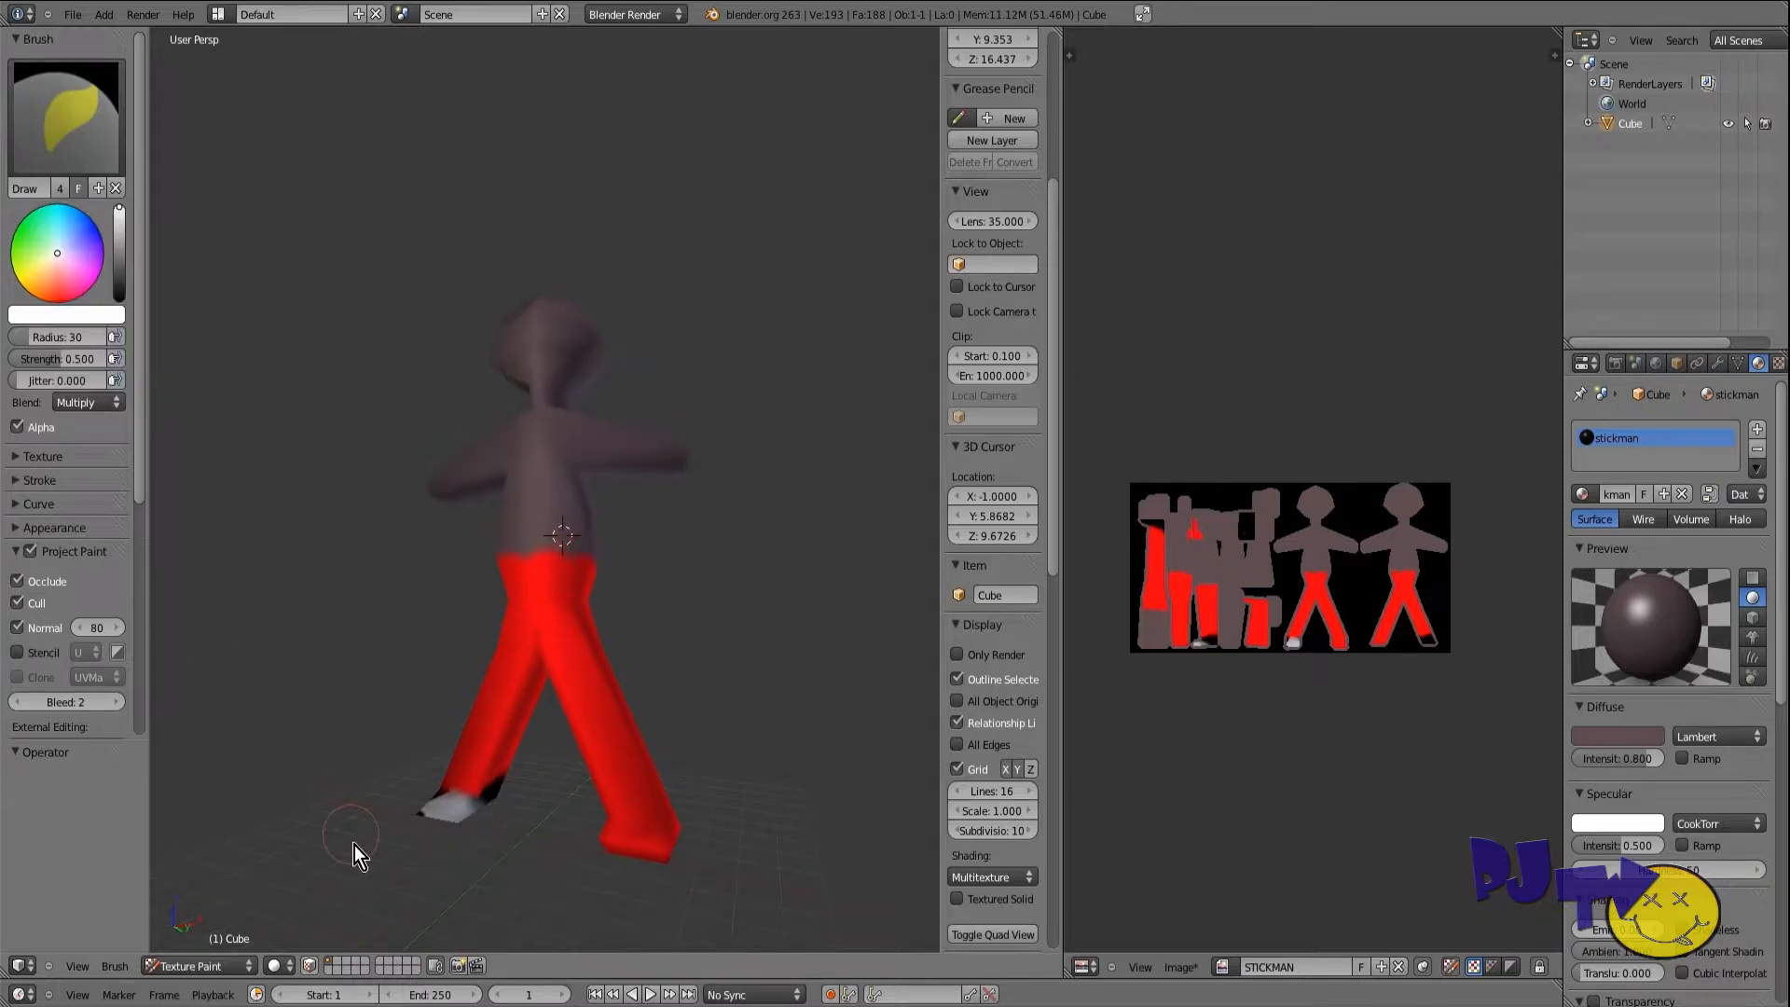
pyautogui.moveTo(117, 221); pyautogui.dragTo(125, 368)
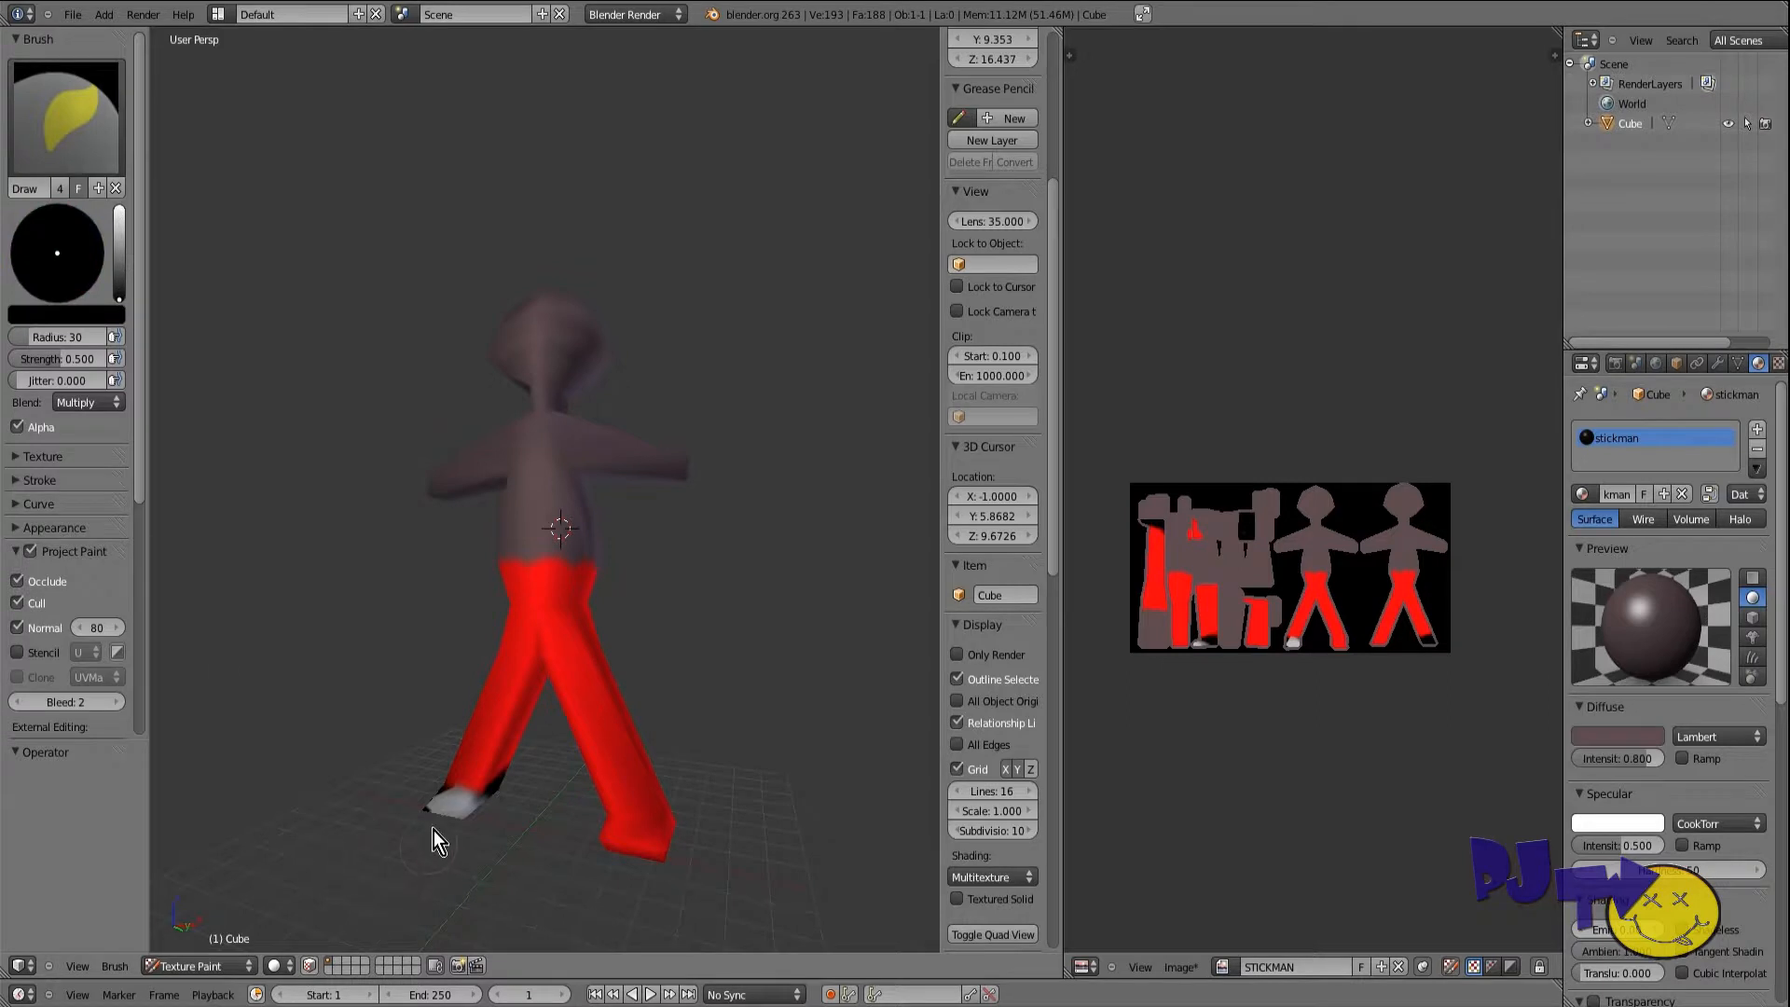
pyautogui.moveTo(382, 802); pyautogui.dragTo(270, 671)
# Step: Set the Draw brush's blend mode to Darken and test a black dab on the same foot
pyautogui.click(68, 396)
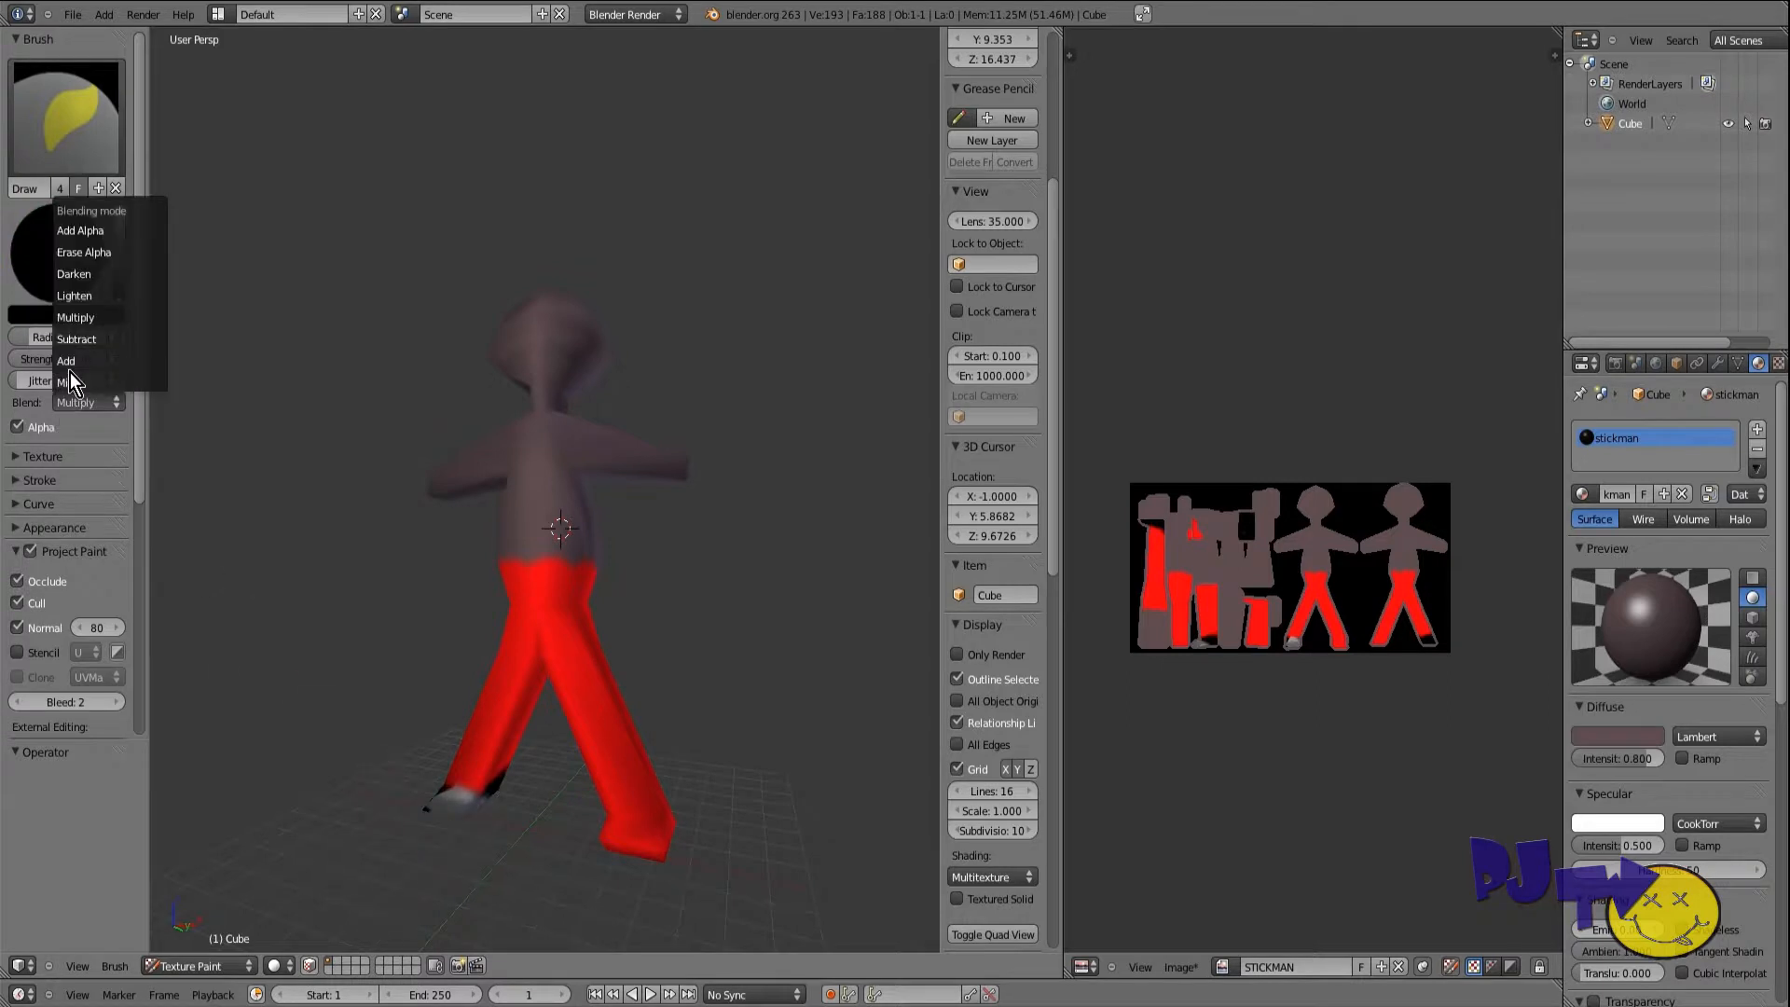
pyautogui.click(79, 276)
pyautogui.click(427, 810)
# Step: Select the brush named Brush and test it on the foot in white and in black
pyautogui.click(66, 117)
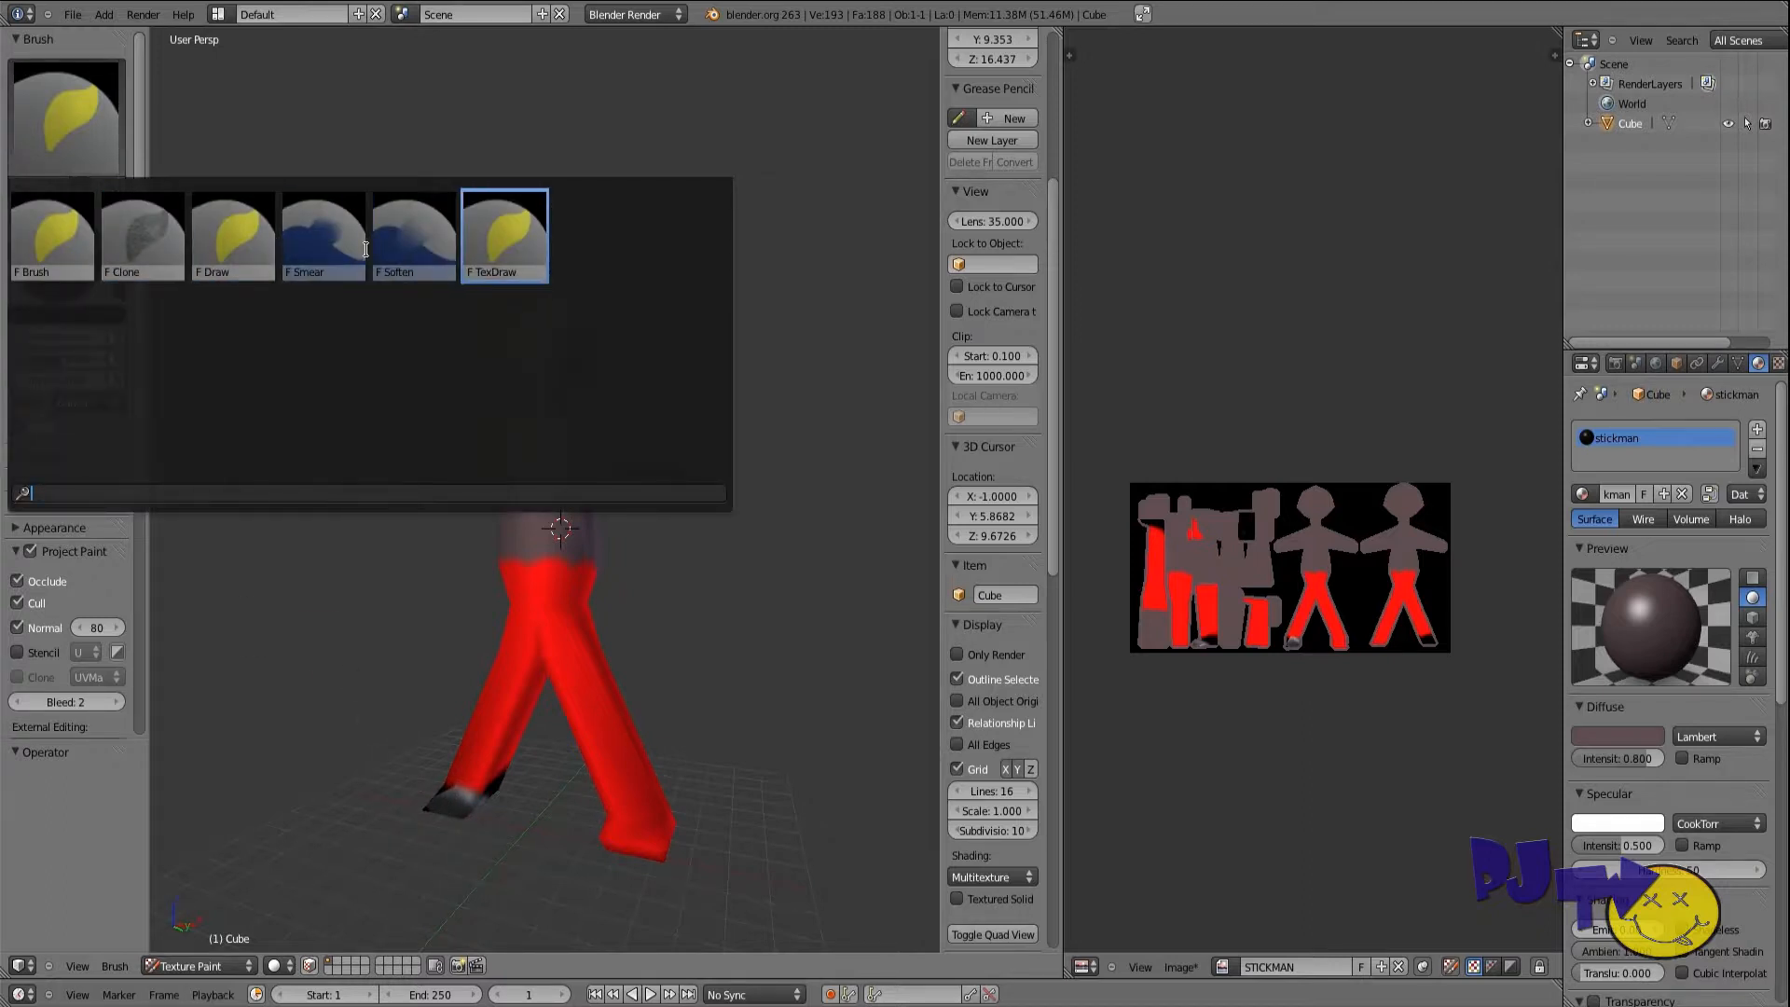
pyautogui.click(87, 244)
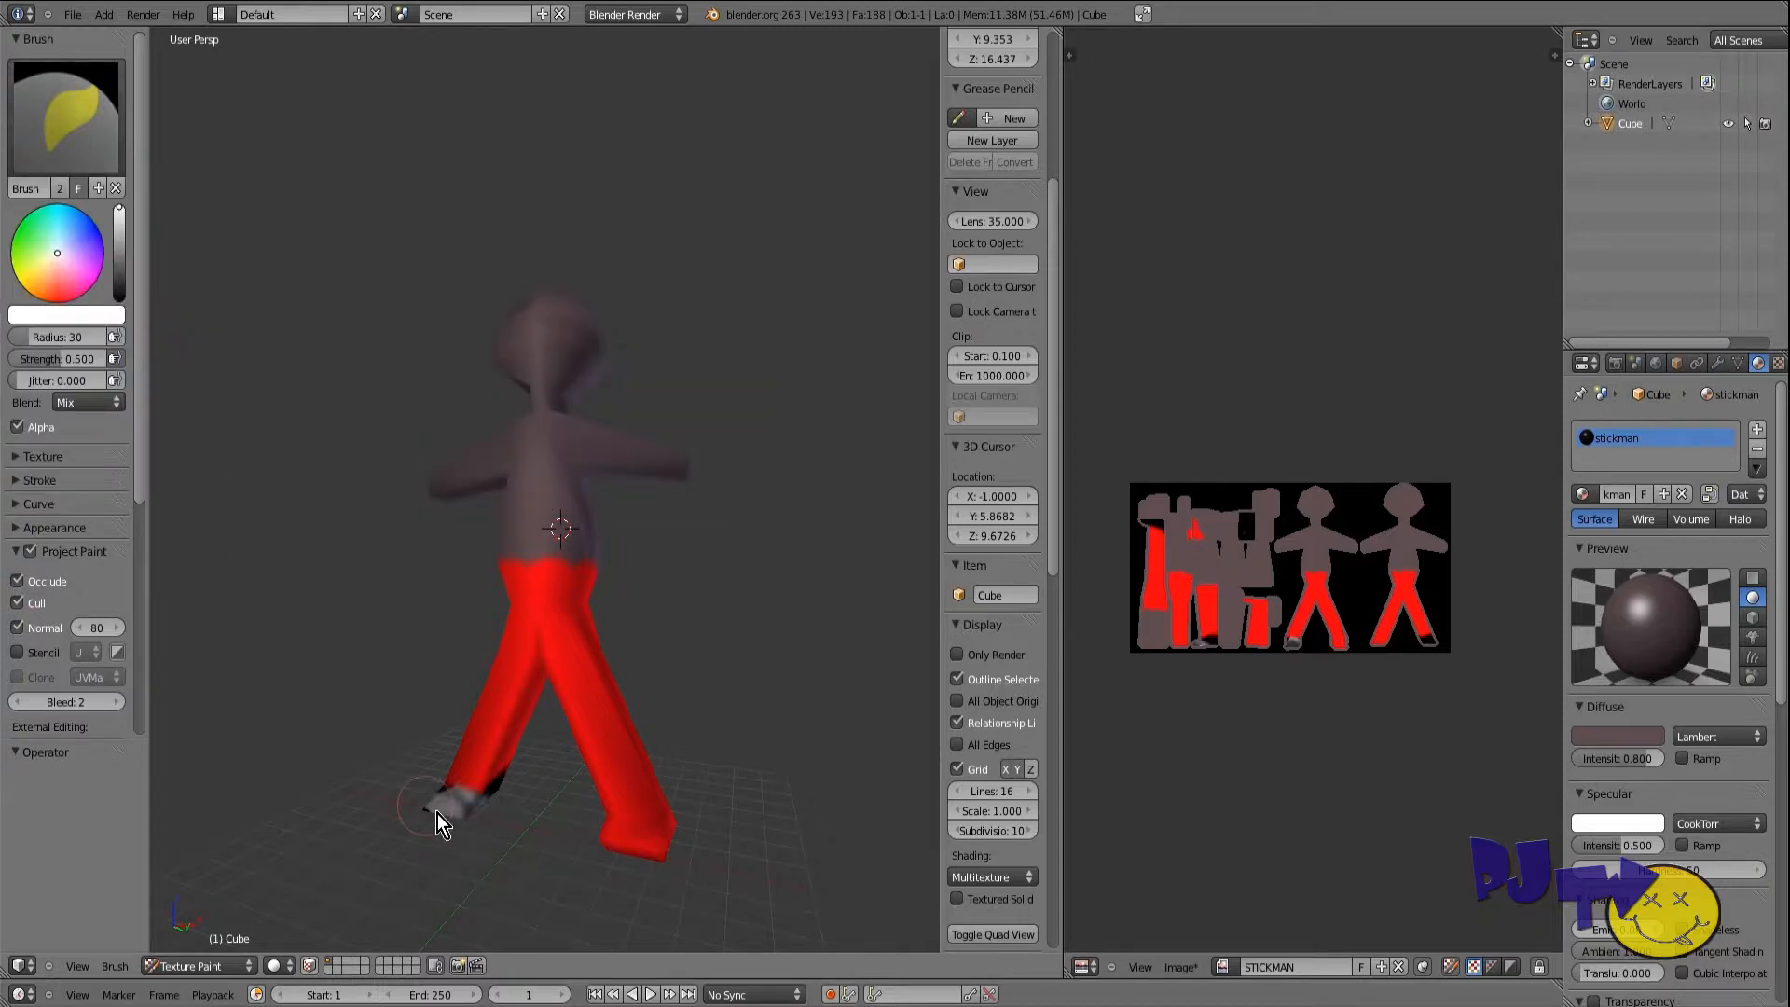
pyautogui.moveTo(116, 248); pyautogui.dragTo(148, 428)
pyautogui.moveTo(467, 824); pyautogui.dragTo(400, 814)
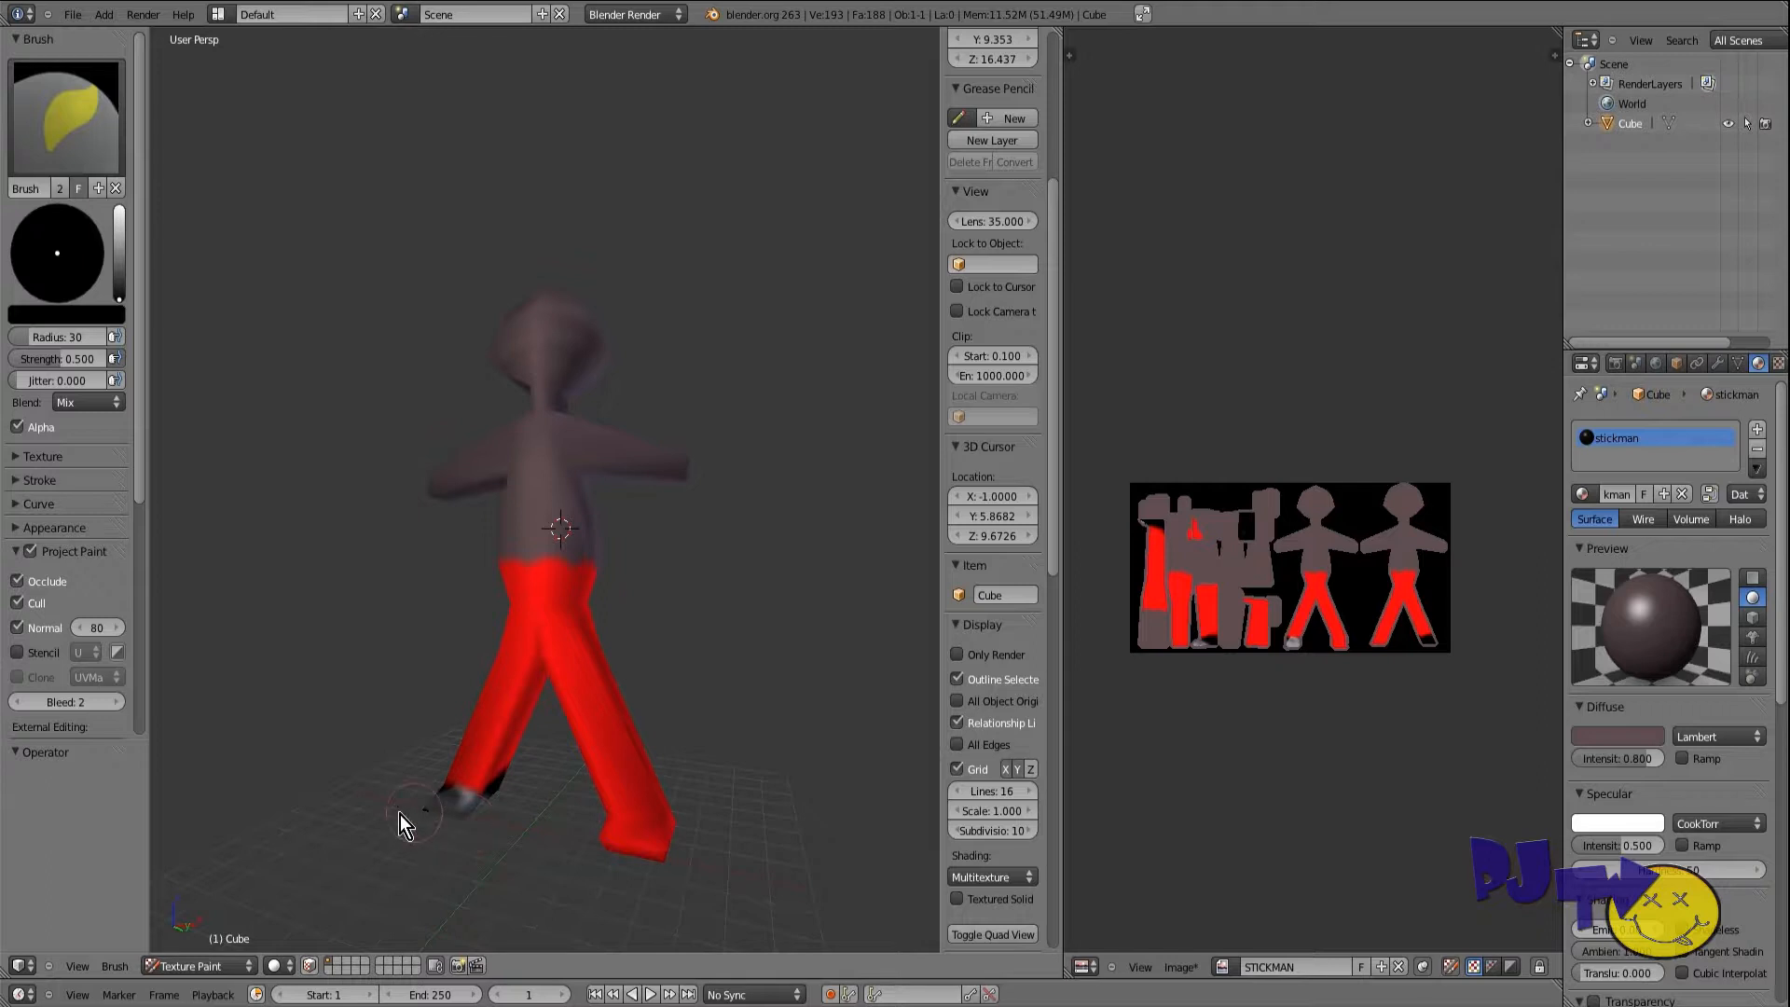
# Step: Return to the TexDraw brush and repaint the foot solid black
pyautogui.click(65, 116)
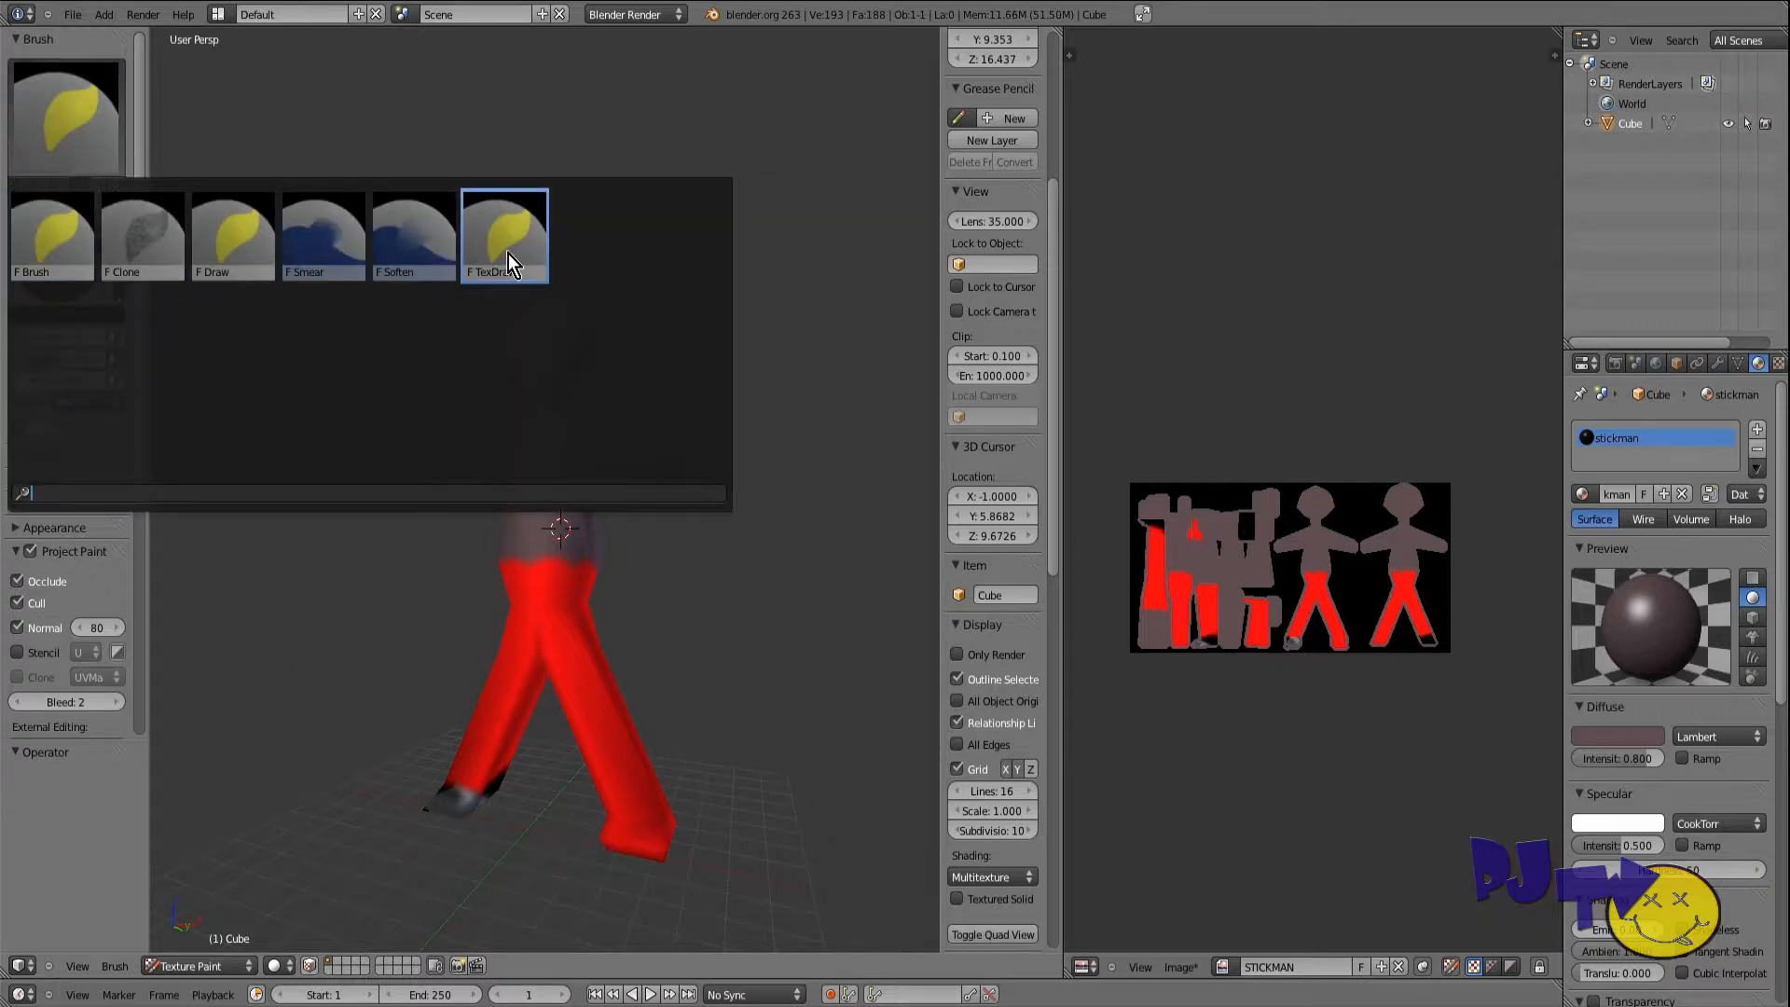
pyautogui.click(507, 254)
pyautogui.moveTo(427, 821)
pyautogui.mouseDown(button='middle')
pyautogui.moveTo(336, 719)
pyautogui.moveTo(463, 752)
pyautogui.moveTo(259, 808)
pyautogui.moveTo(220, 893)
pyautogui.moveTo(339, 827)
pyautogui.moveTo(279, 715)
pyautogui.mouseUp(button='middle')
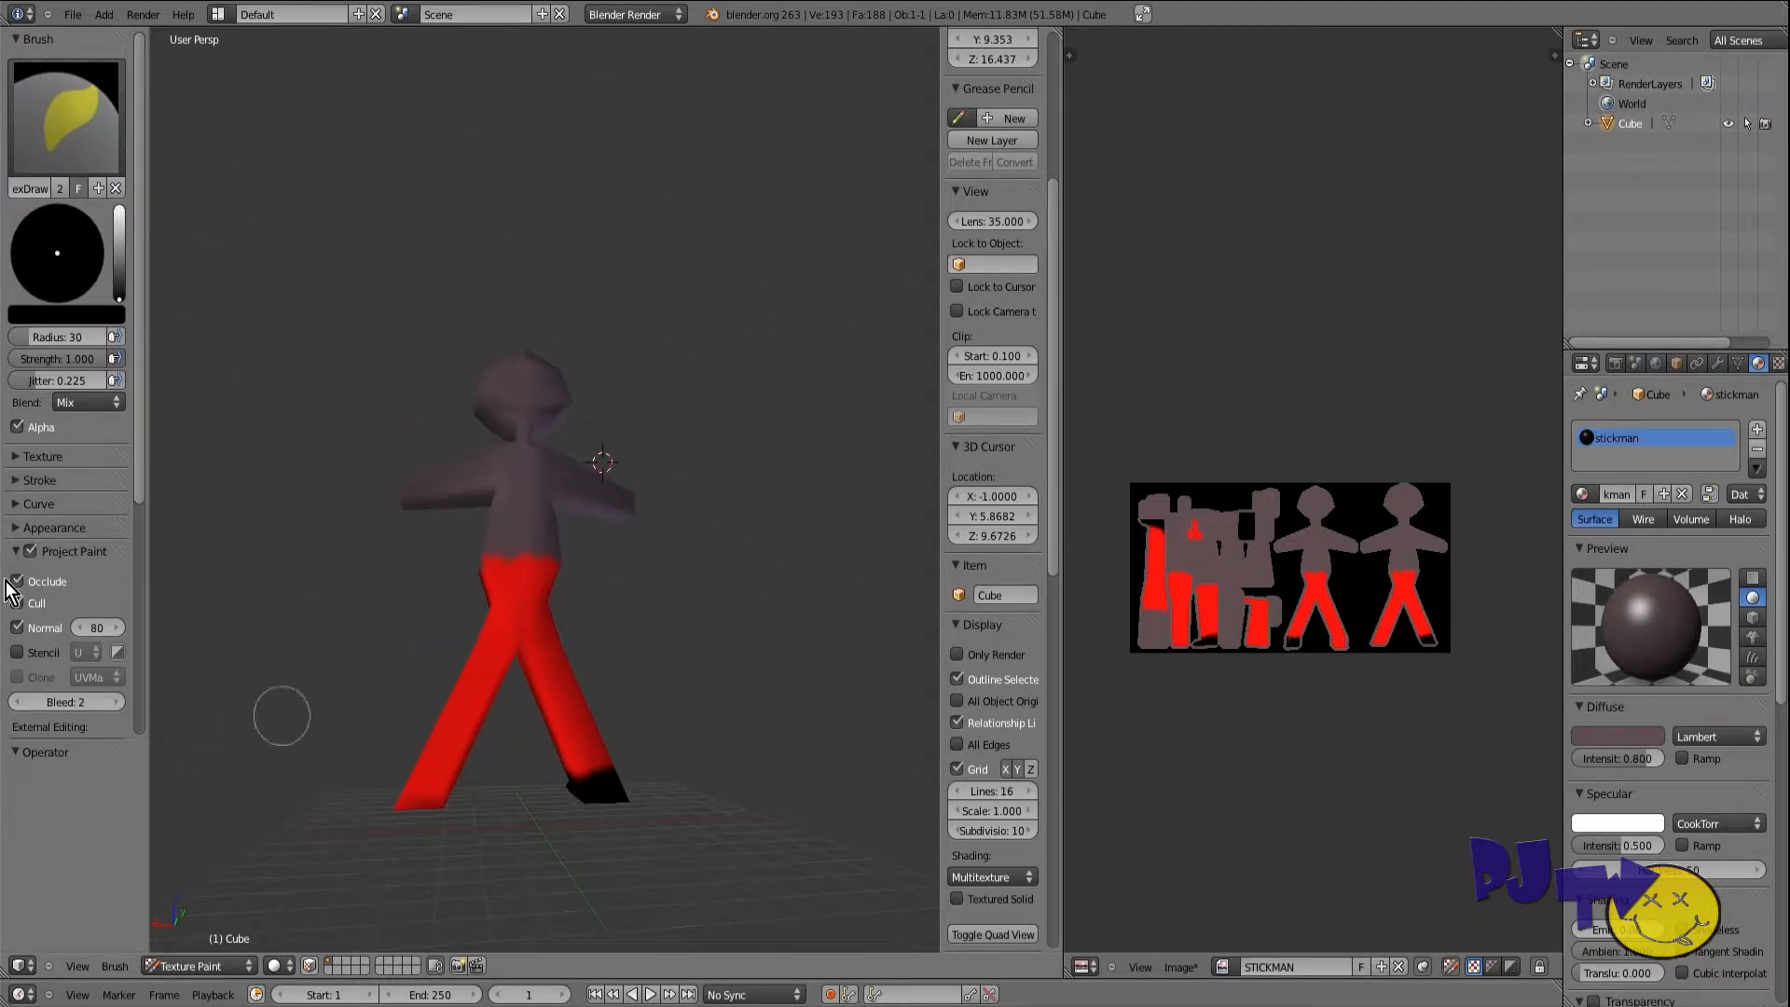
# Step: Expand the TexDraw brush's texture, stroke and curve settings and choose the sharp, concave falloff curve
pyautogui.click(19, 455)
pyautogui.moveTo(140, 404); pyautogui.dragTo(149, 523)
pyautogui.click(19, 455)
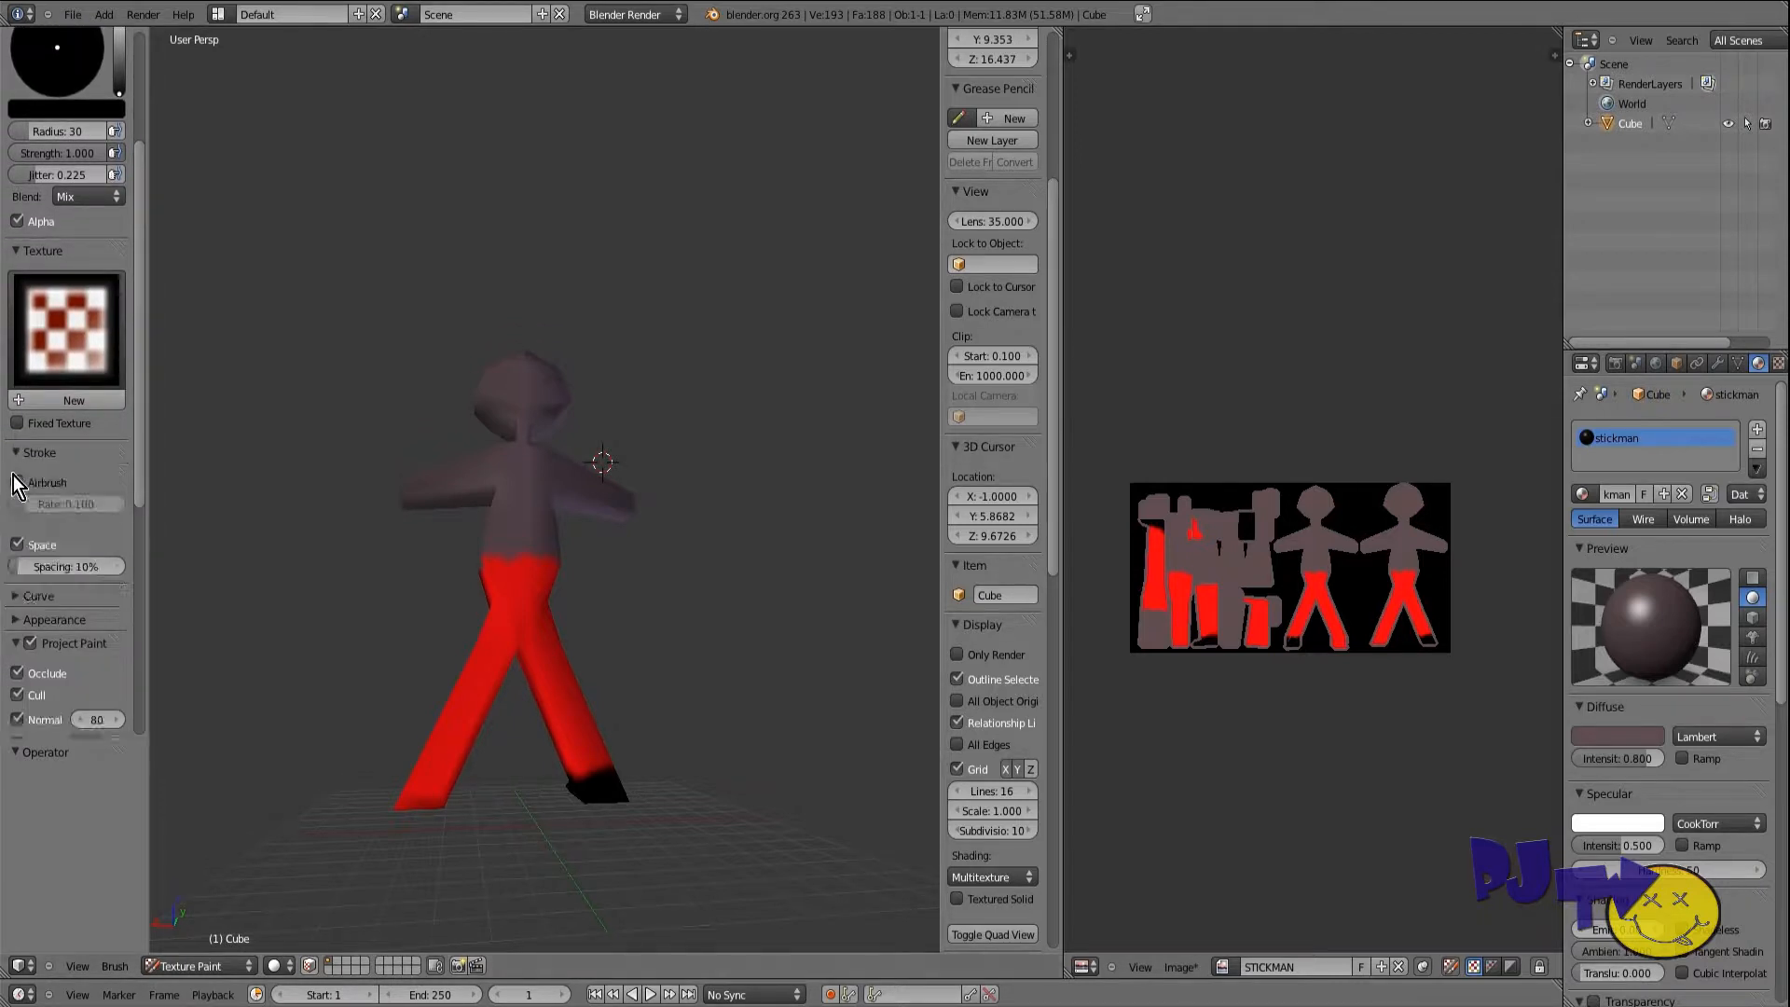
pyautogui.click(11, 598)
pyautogui.moveTo(141, 429); pyautogui.dragTo(141, 552)
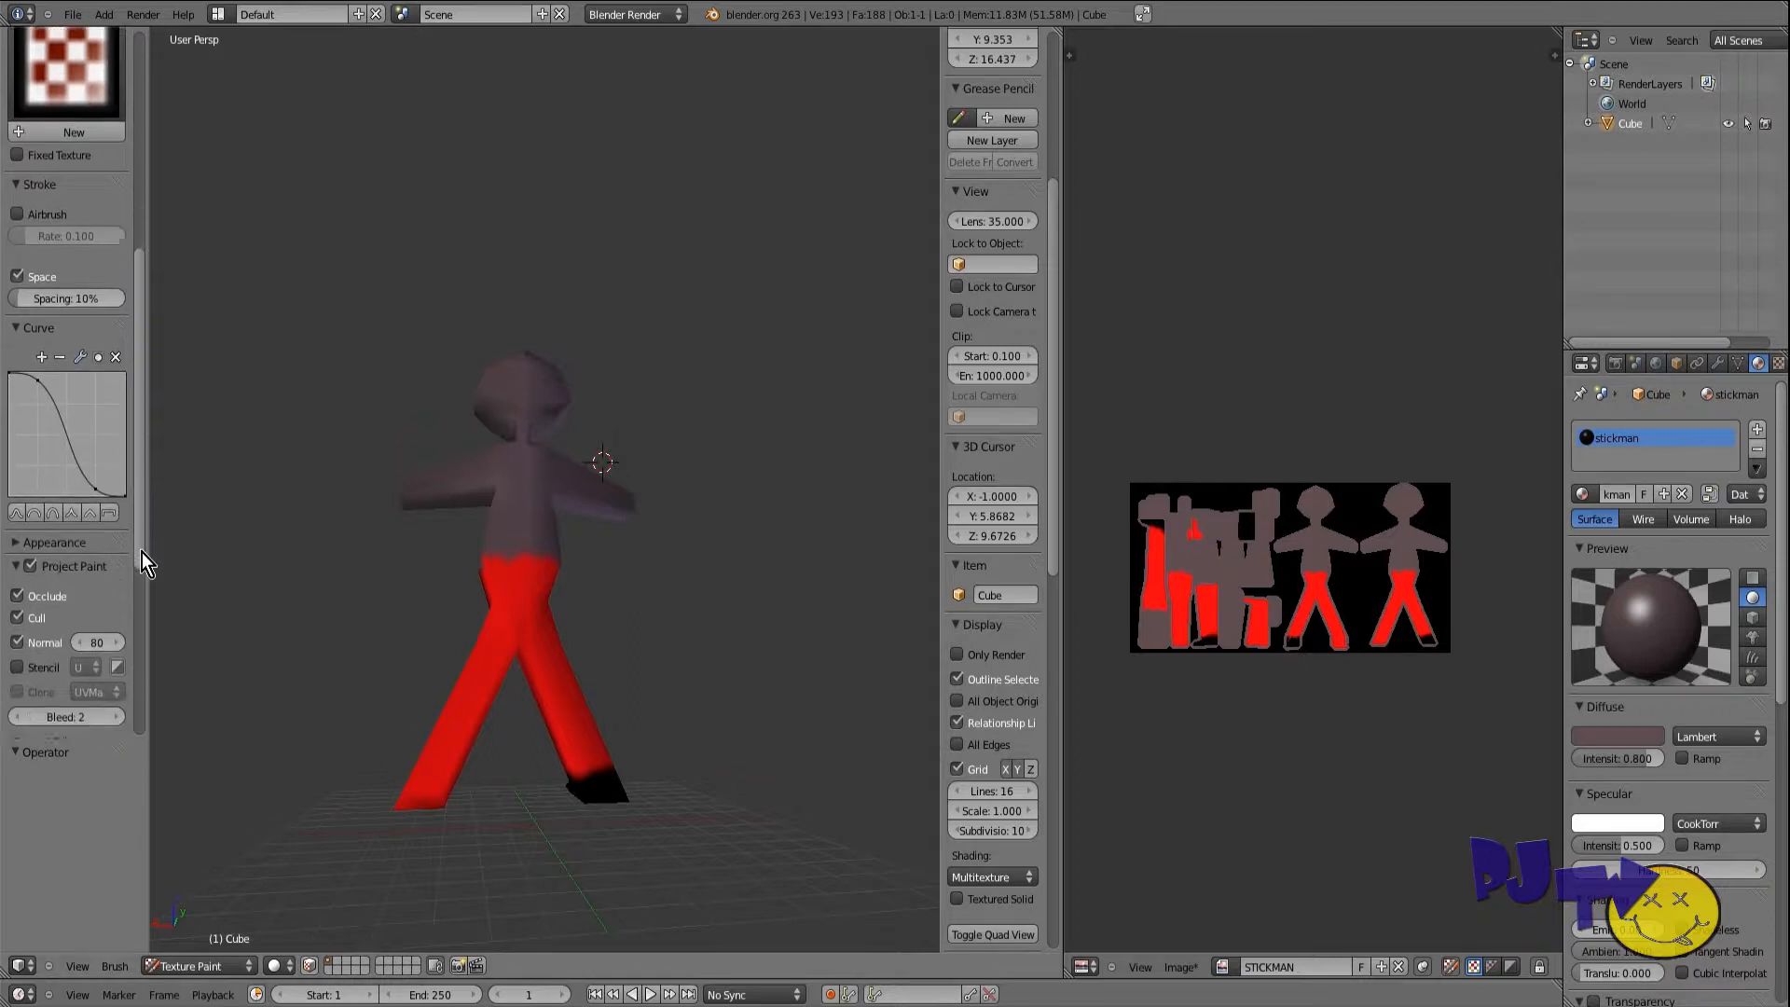
pyautogui.click(65, 505)
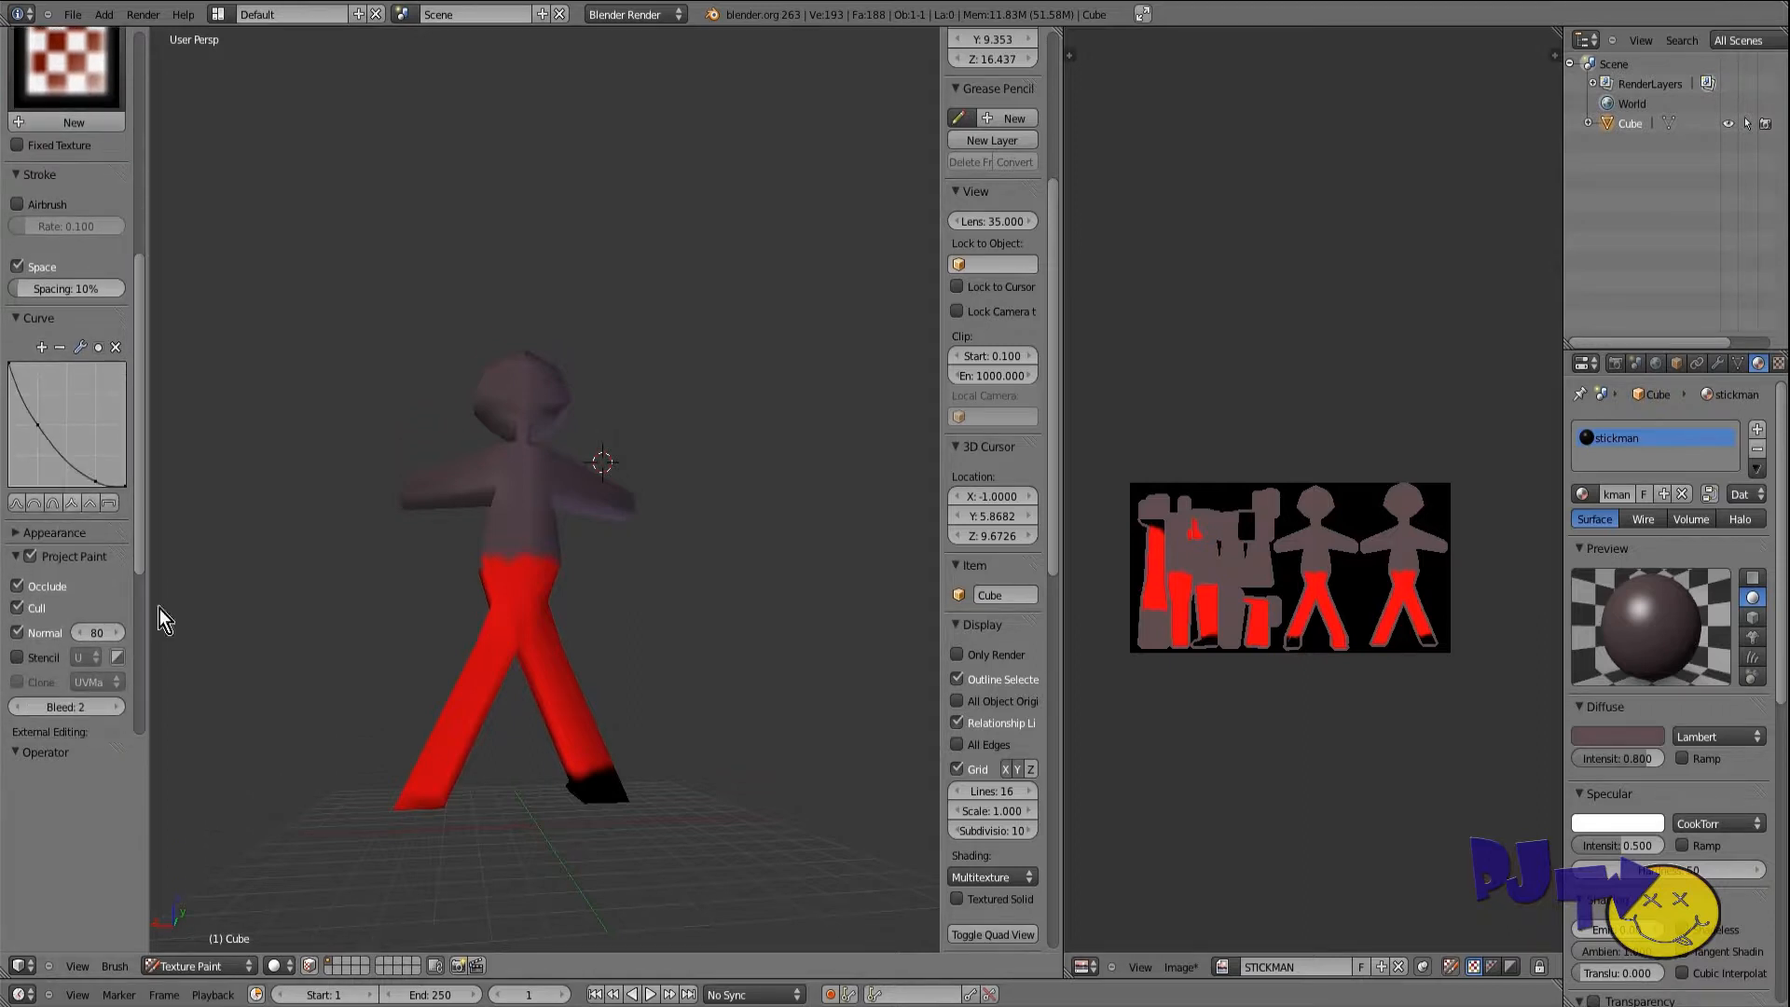
# Step: Paint the stickman's other foot black from several sides with the sharp falloff brush
pyautogui.moveTo(438, 802); pyautogui.dragTo(410, 805)
pyautogui.moveTo(494, 819); pyautogui.dragTo(587, 847, button='middle')
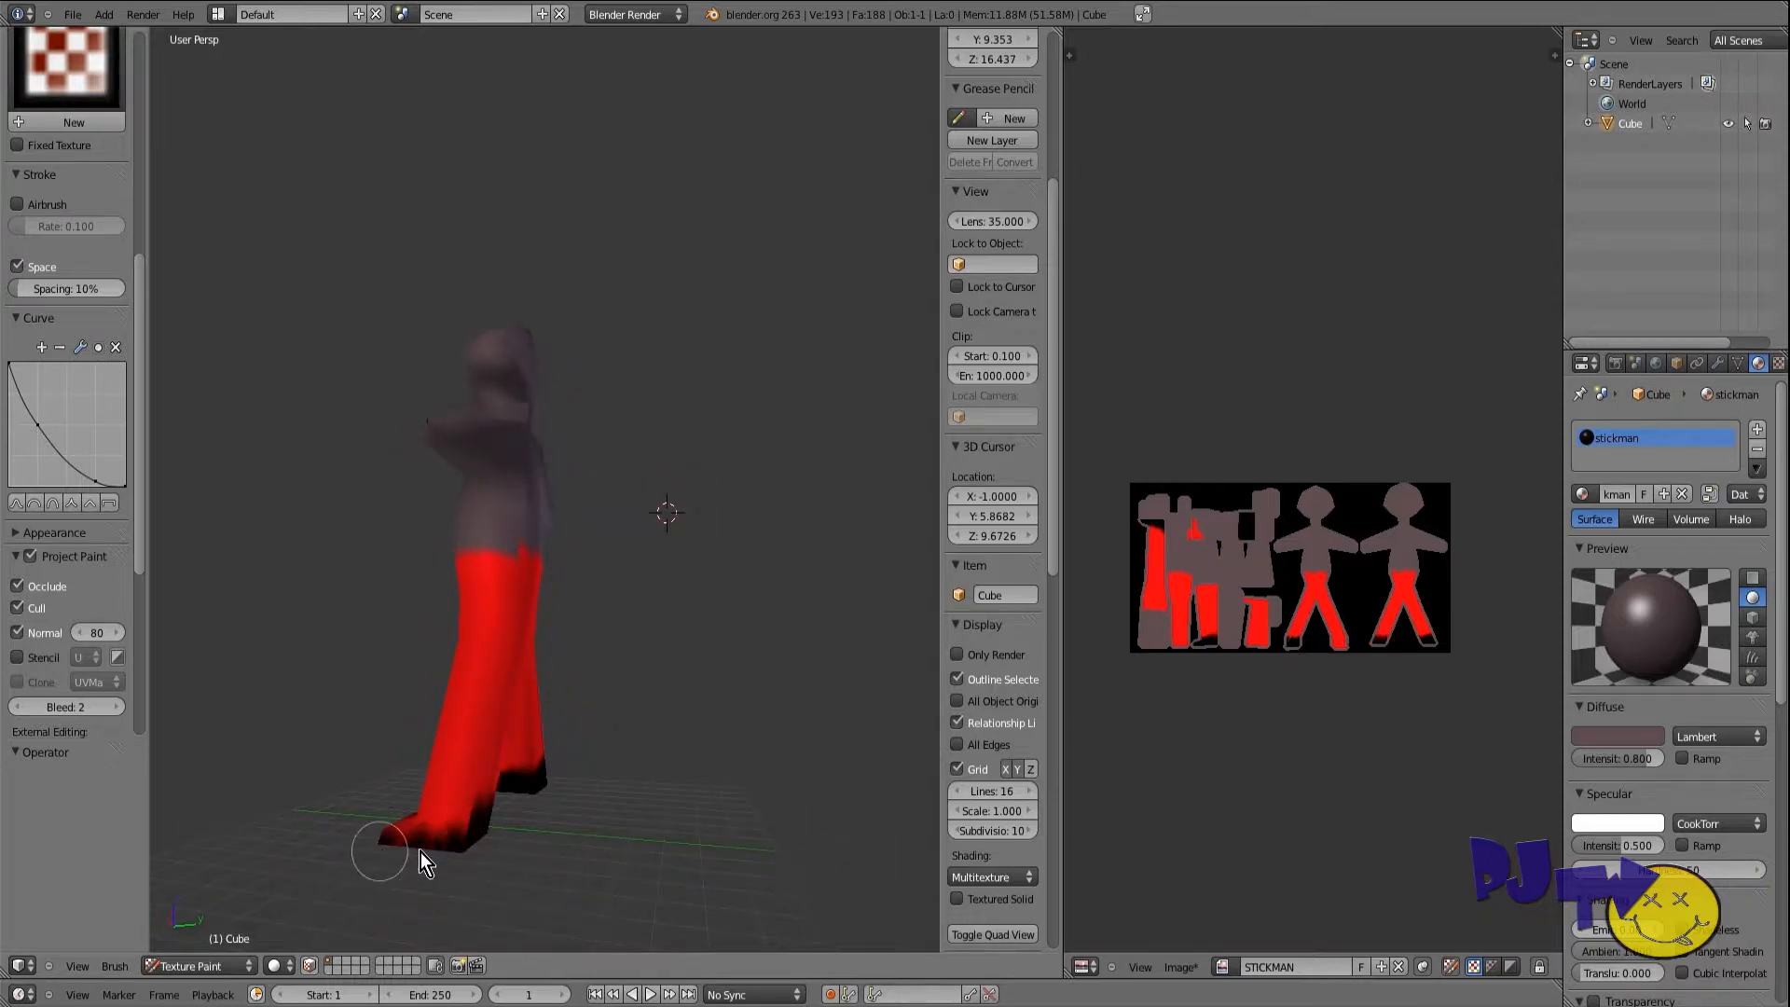
pyautogui.moveTo(422, 875); pyautogui.dragTo(607, 915, button='middle')
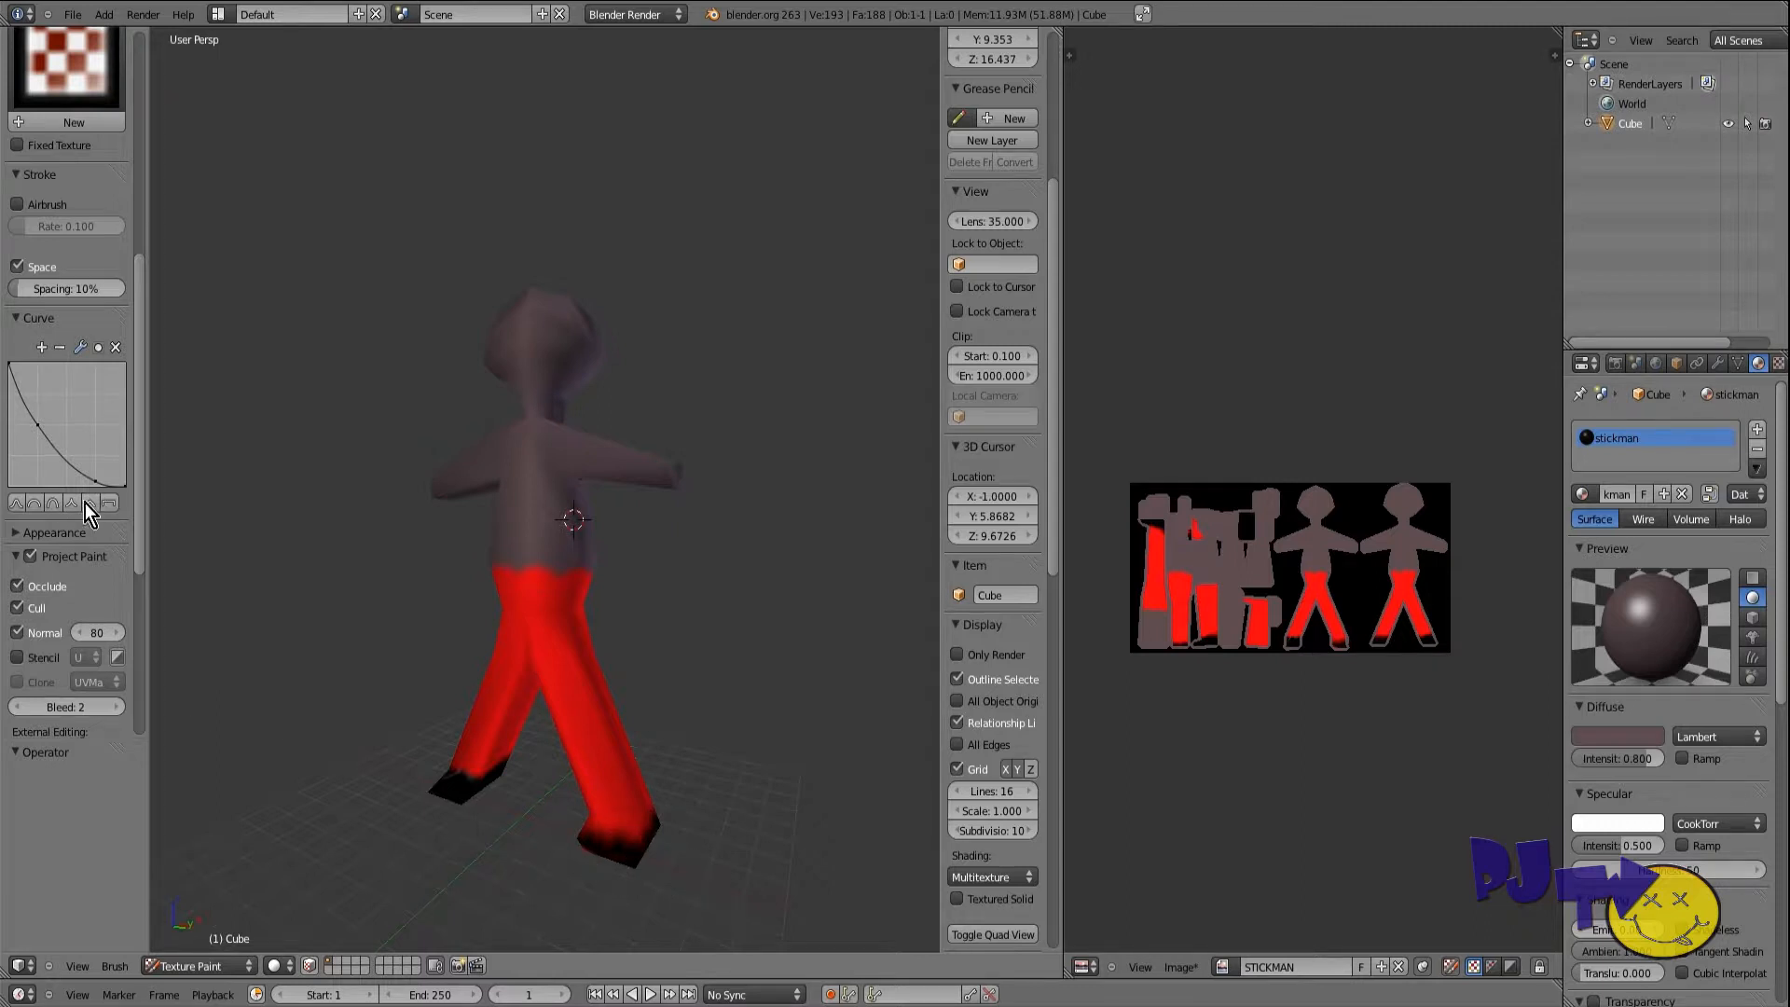
# Step: Choose the constant falloff curve and fill in the black shoes from several sides
pyautogui.click(110, 503)
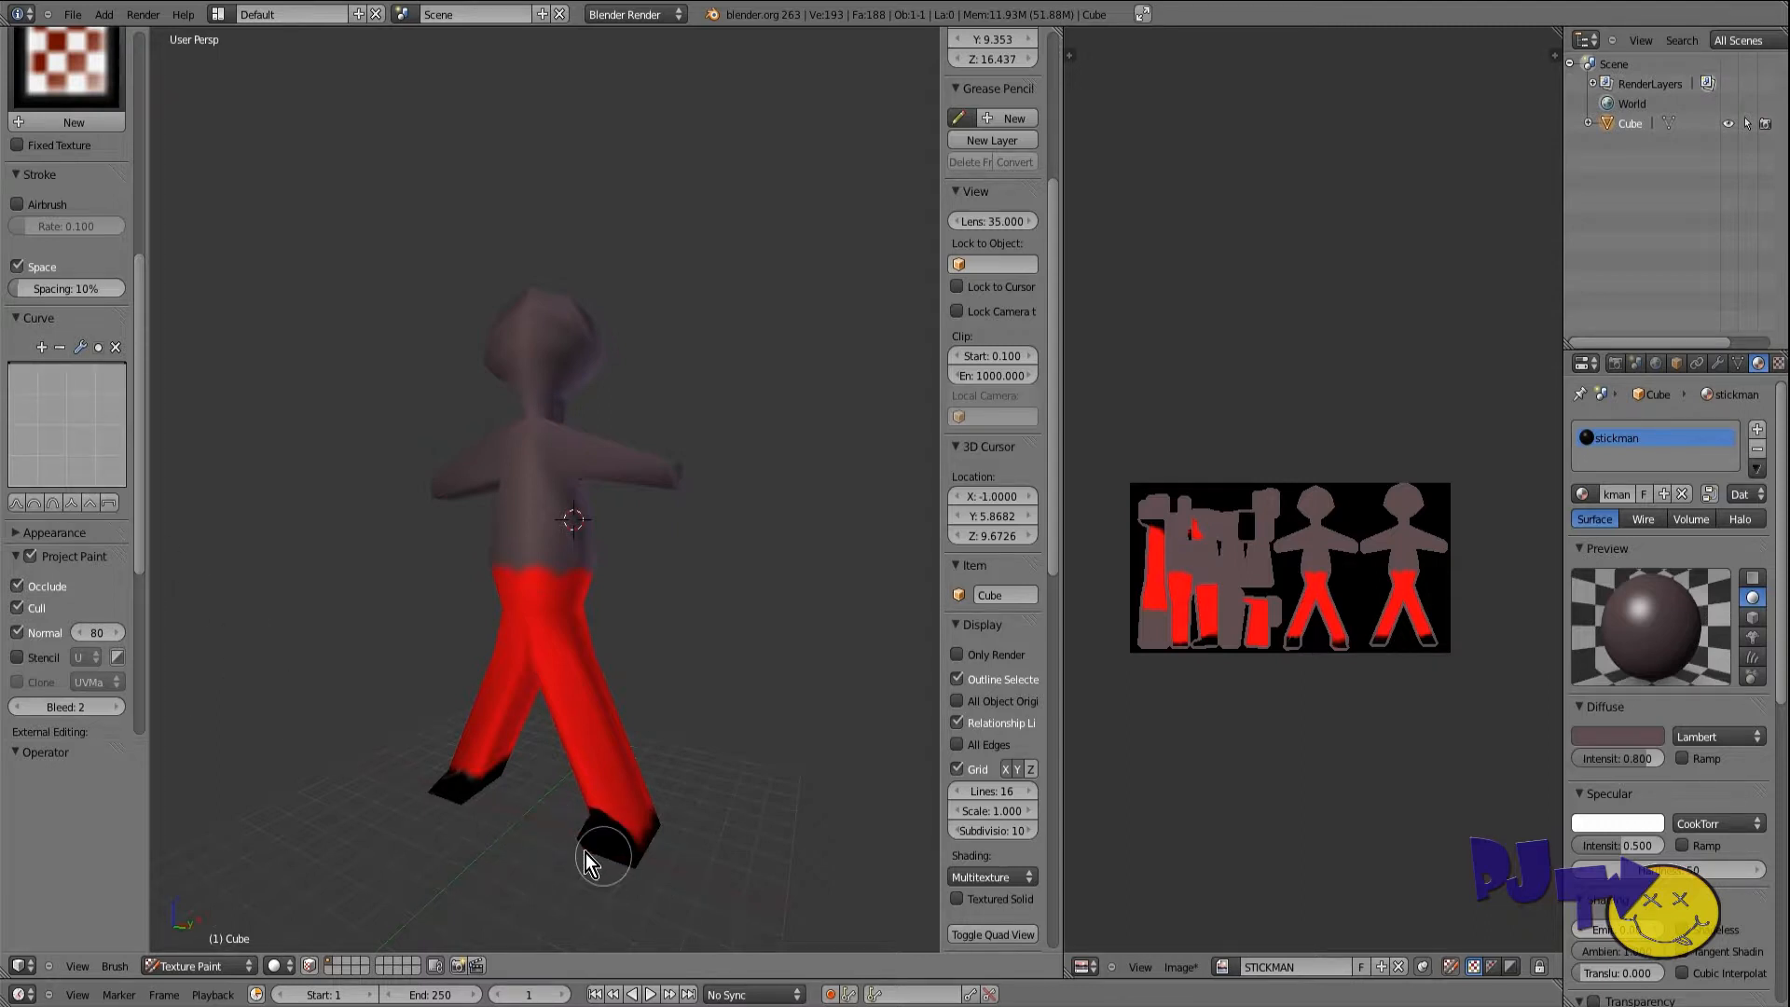
pyautogui.moveTo(559, 854); pyautogui.dragTo(451, 512, button='middle')
pyautogui.moveTo(521, 503); pyautogui.dragTo(474, 467)
pyautogui.moveTo(552, 514); pyautogui.dragTo(448, 535)
pyautogui.moveTo(447, 535)
pyautogui.mouseDown(button='middle')
pyautogui.moveTo(602, 729)
pyautogui.moveTo(723, 727)
pyautogui.mouseUp(button='middle')
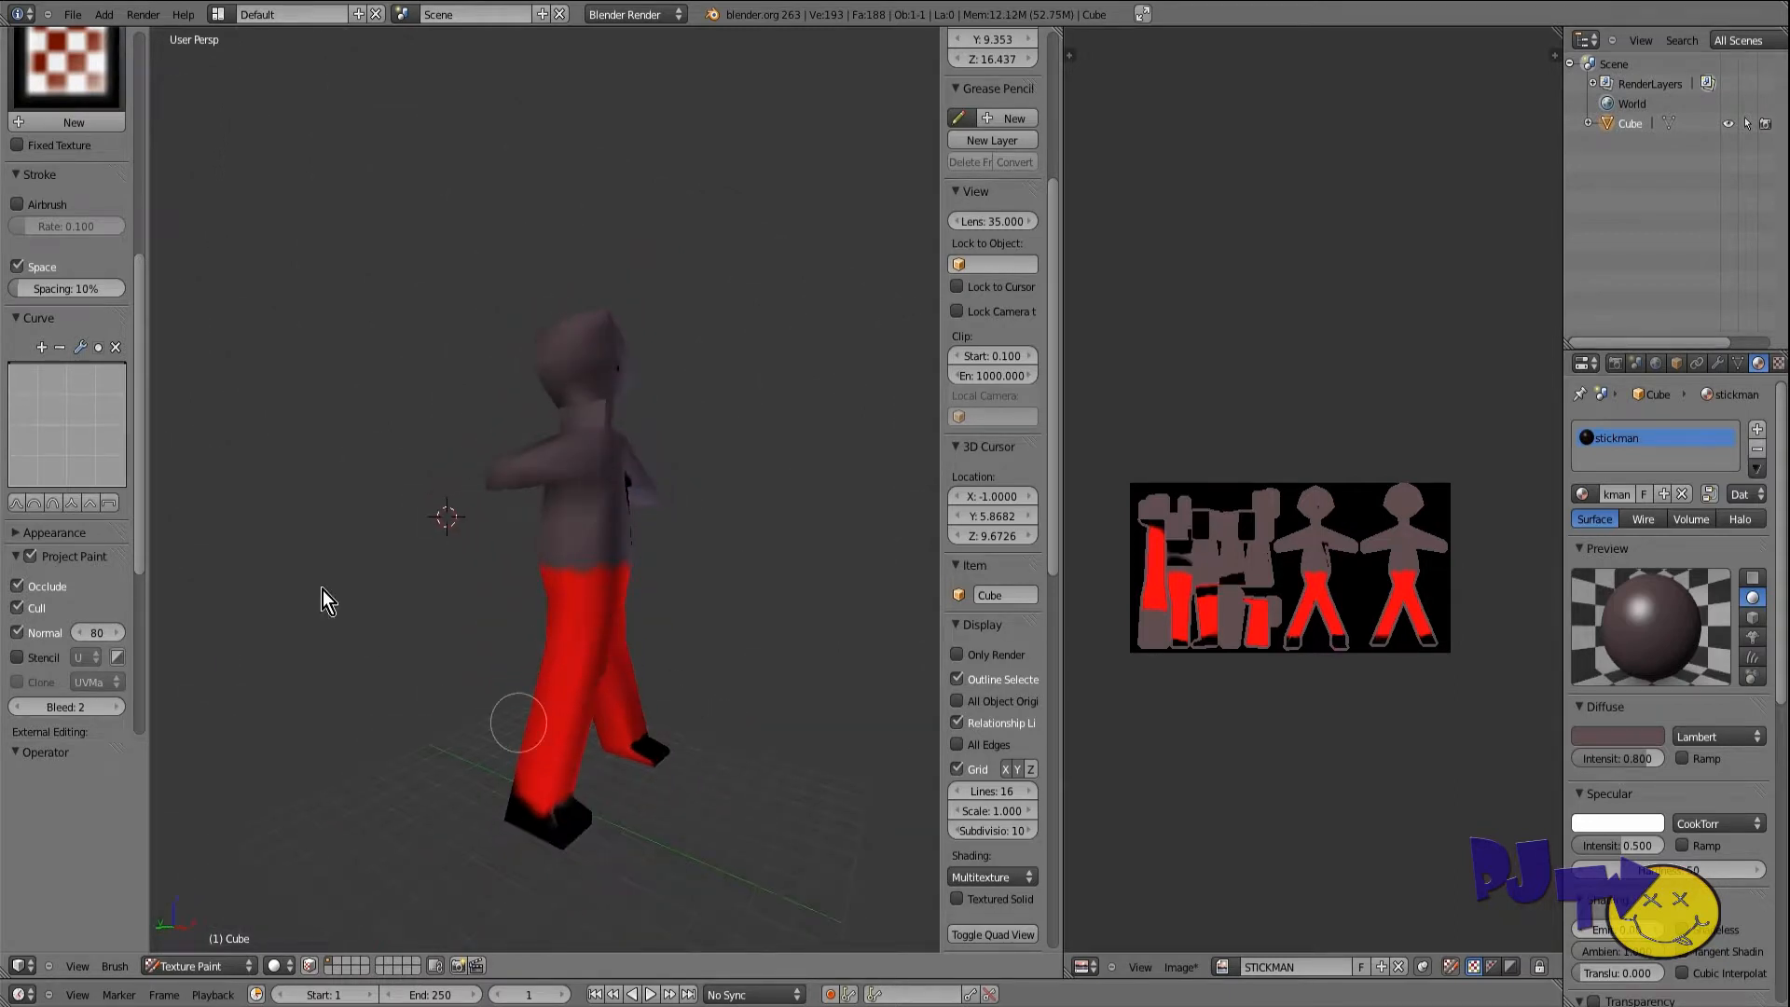
# Step: Touch up both shoes in black, first with the round and then with the smooth falloff curve
pyautogui.click(34, 502)
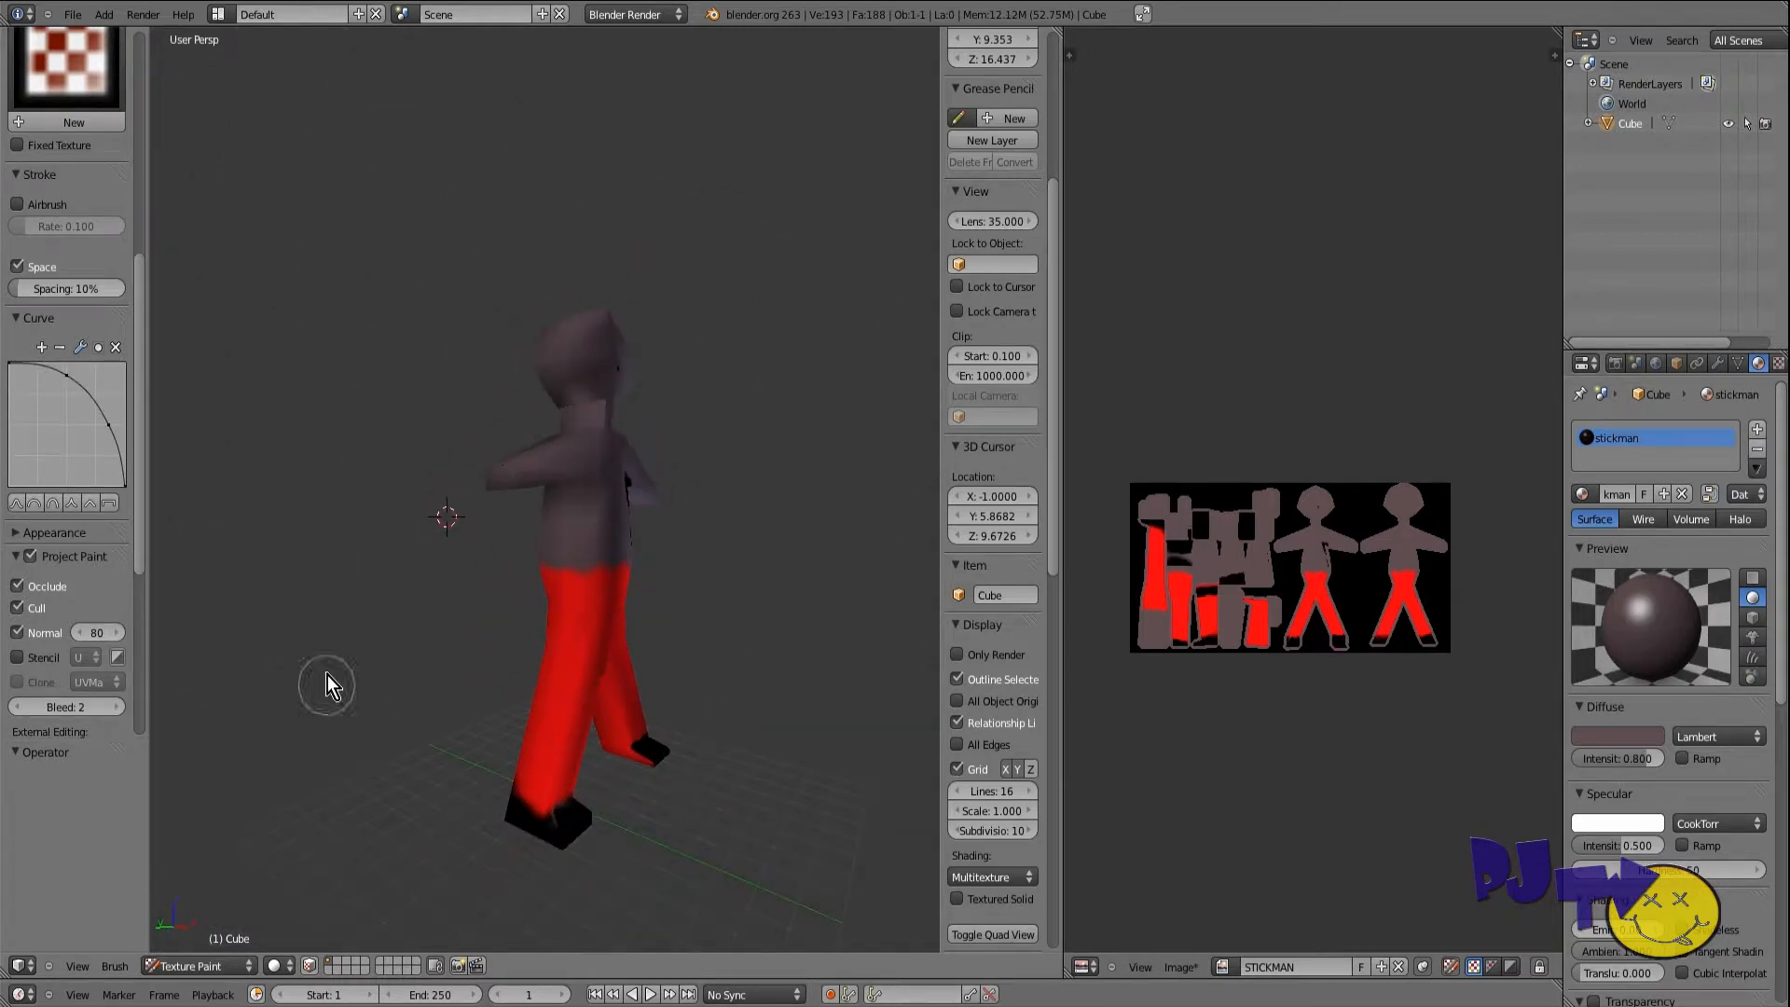
pyautogui.moveTo(299, 628); pyautogui.dragTo(367, 710, button='middle')
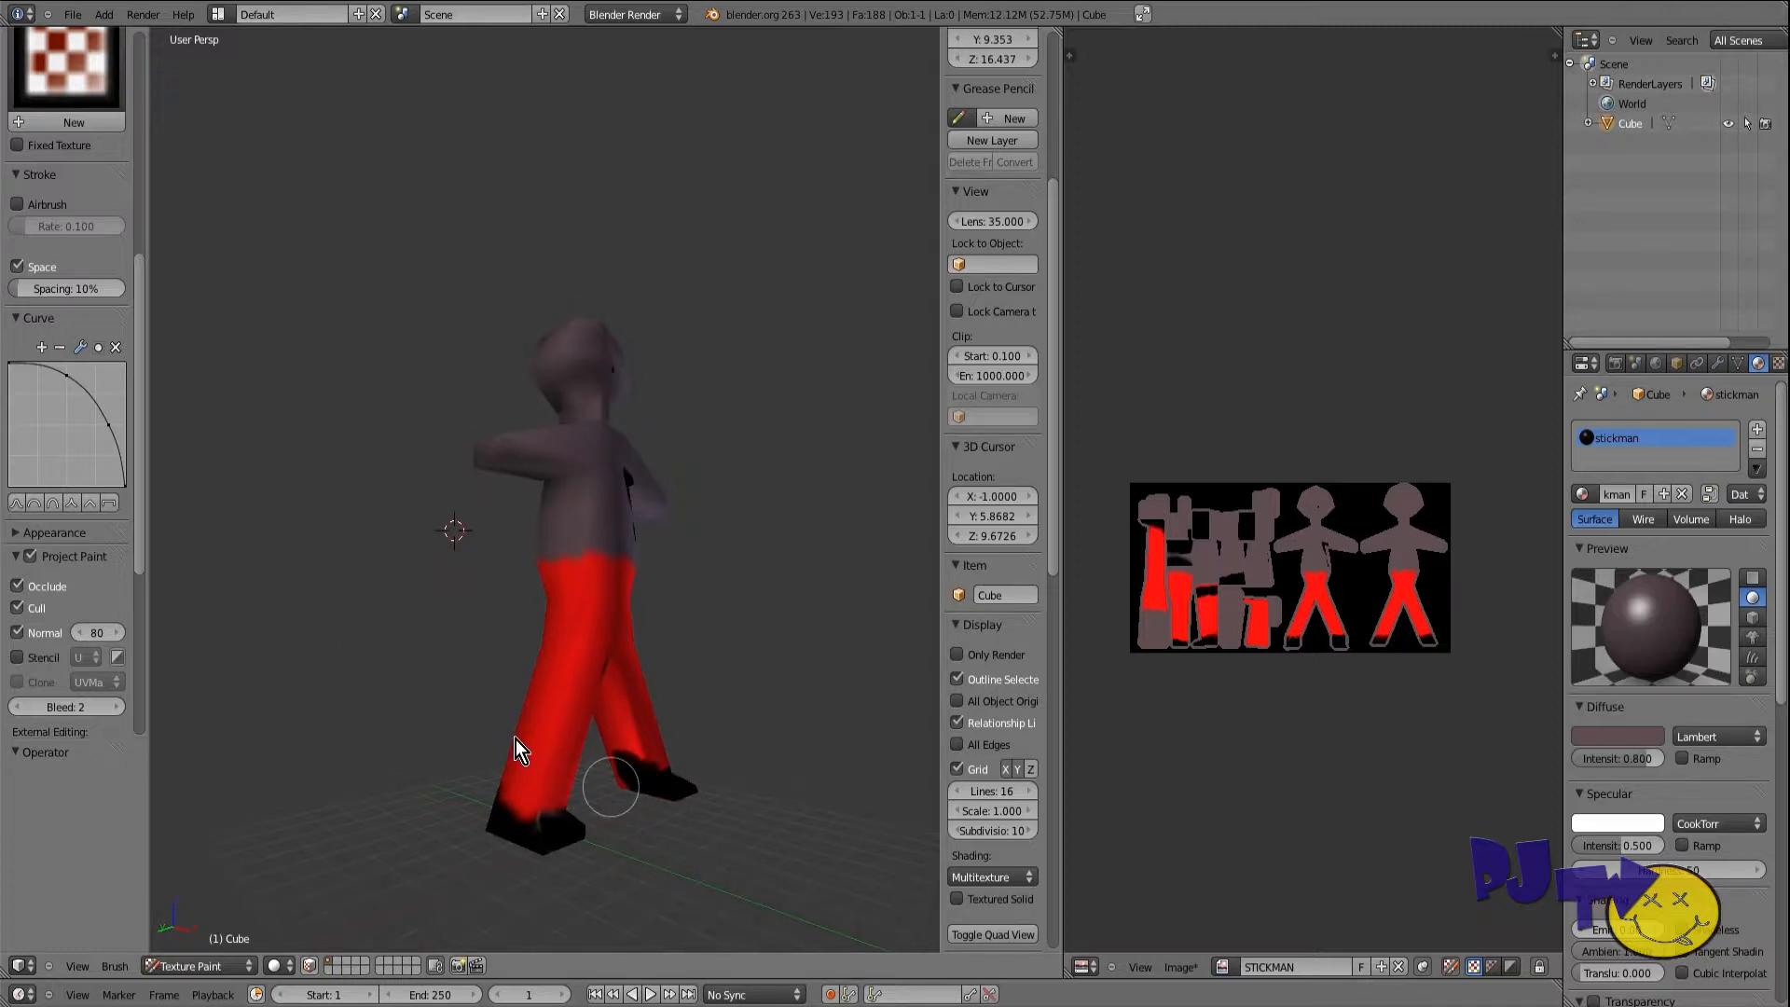
pyautogui.click(16, 503)
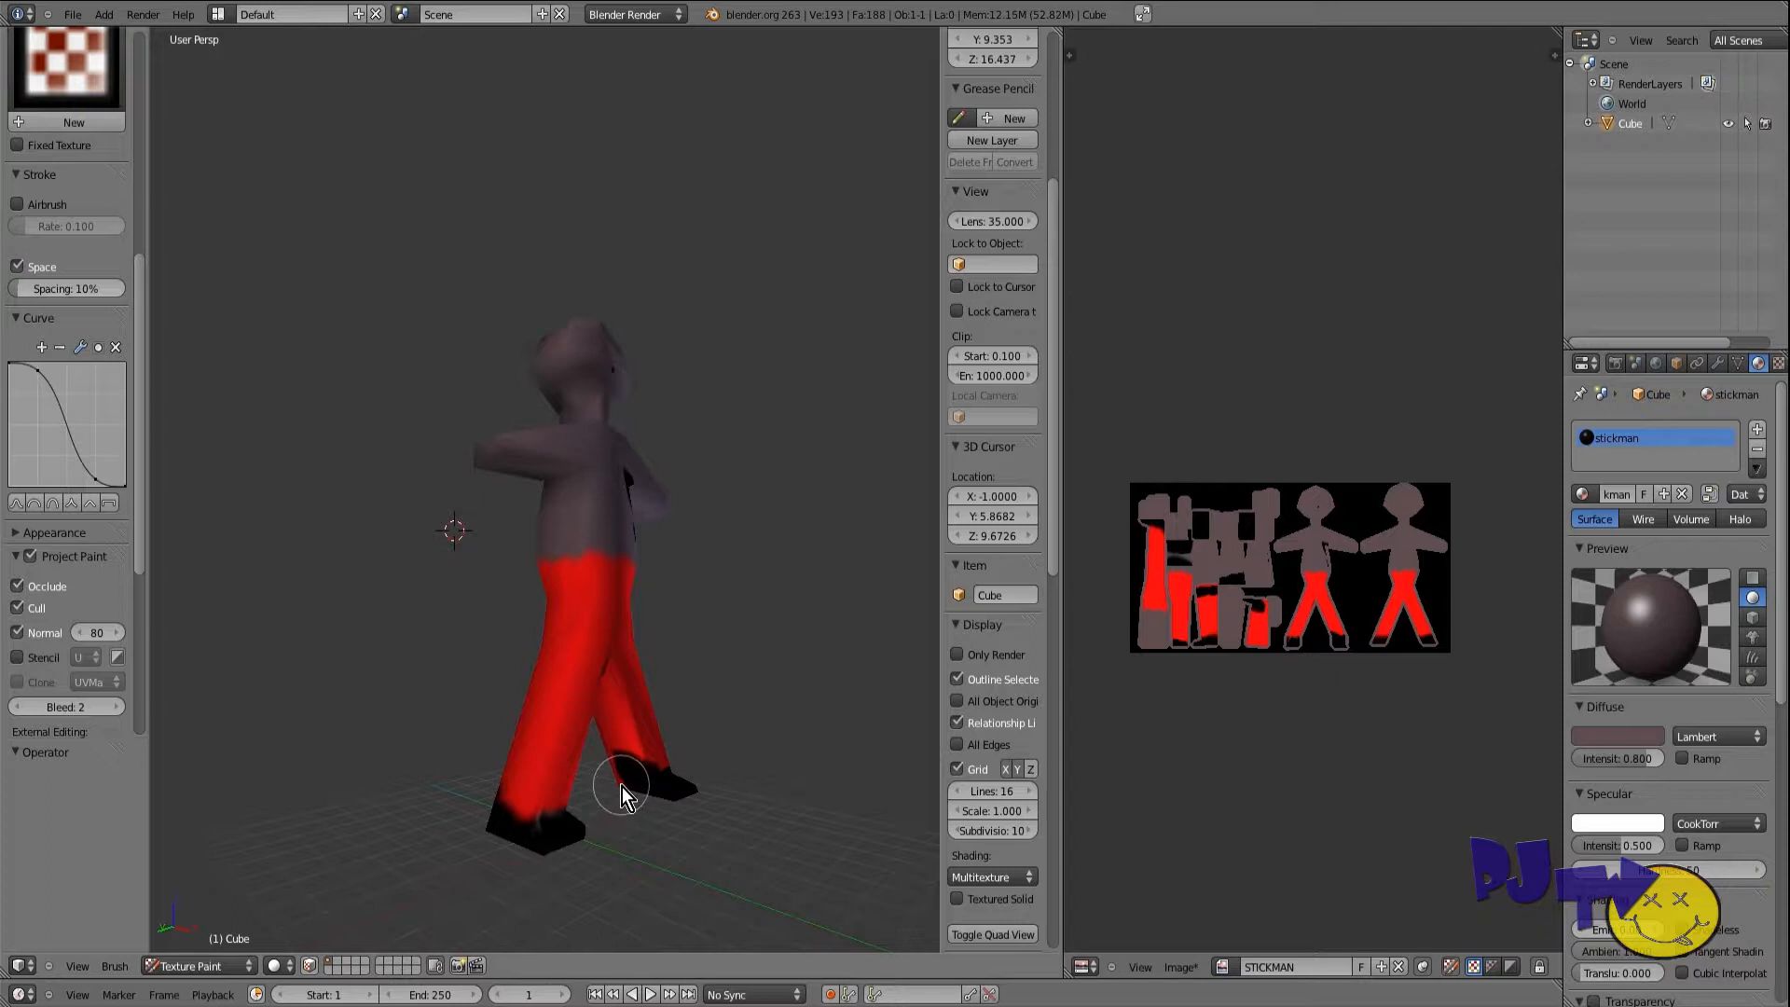
pyautogui.moveTo(613, 770); pyautogui.dragTo(427, 857, button='middle')
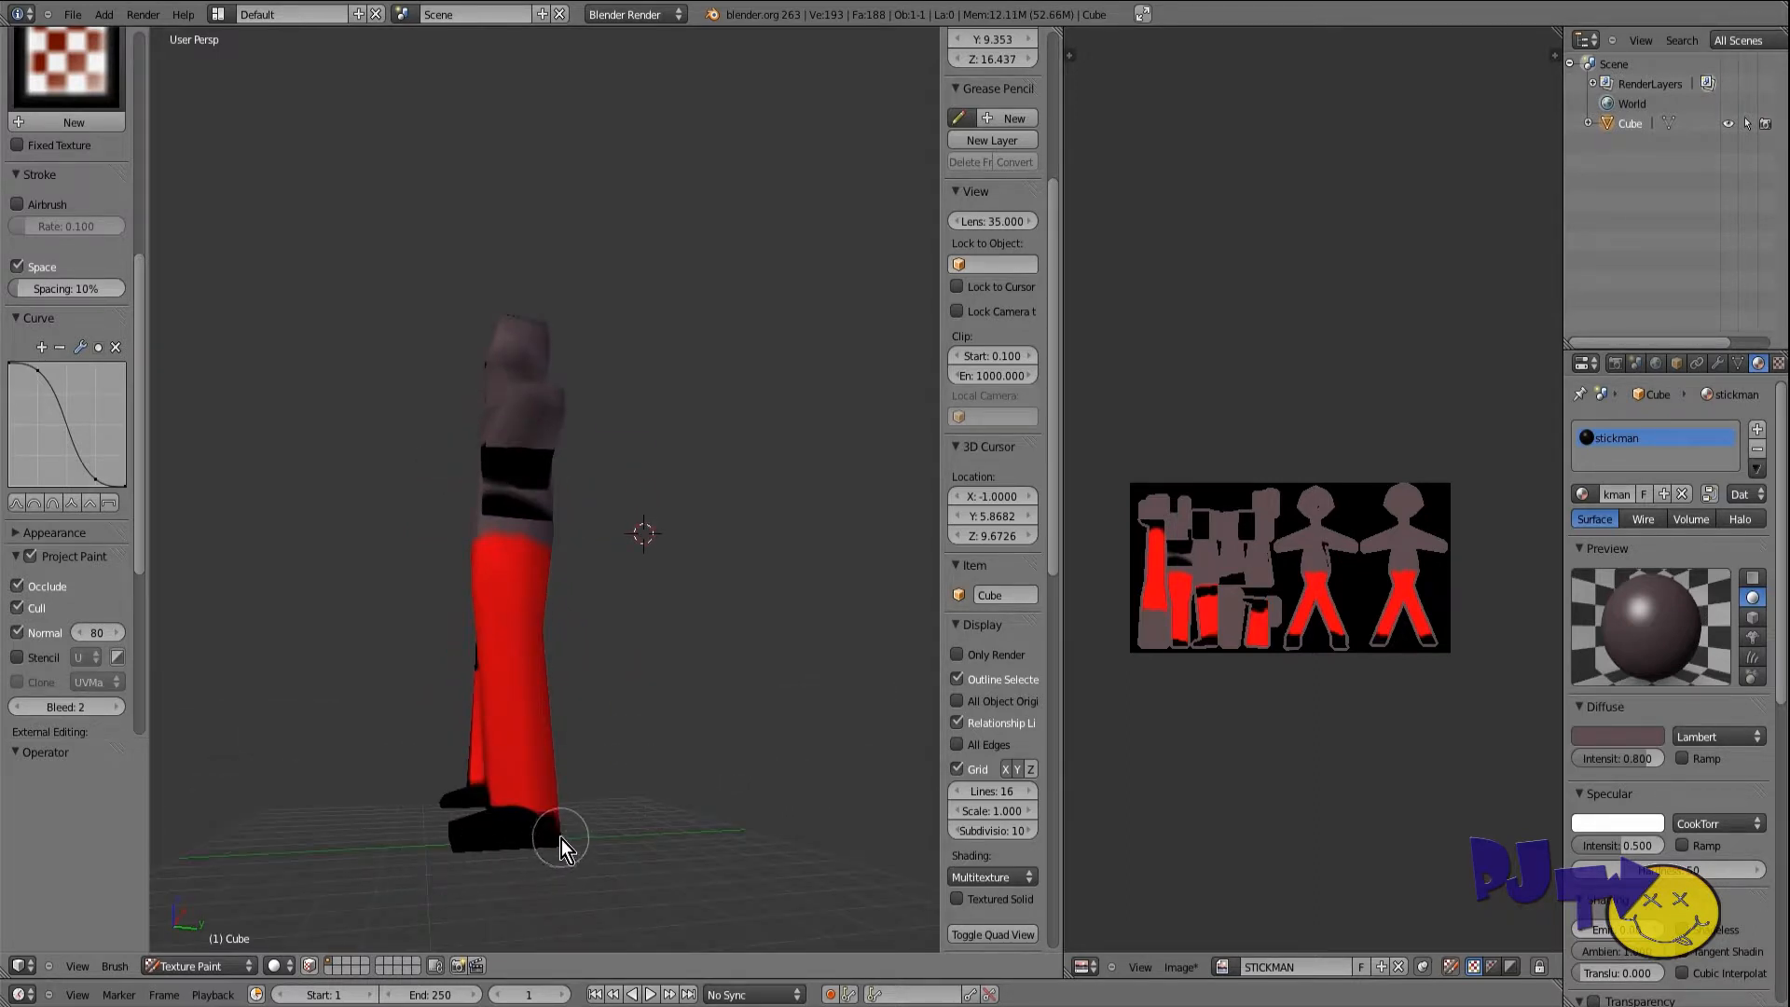
pyautogui.moveTo(560, 828); pyautogui.dragTo(647, 841, button='middle')
pyautogui.moveTo(406, 819); pyautogui.dragTo(364, 765, button='middle')
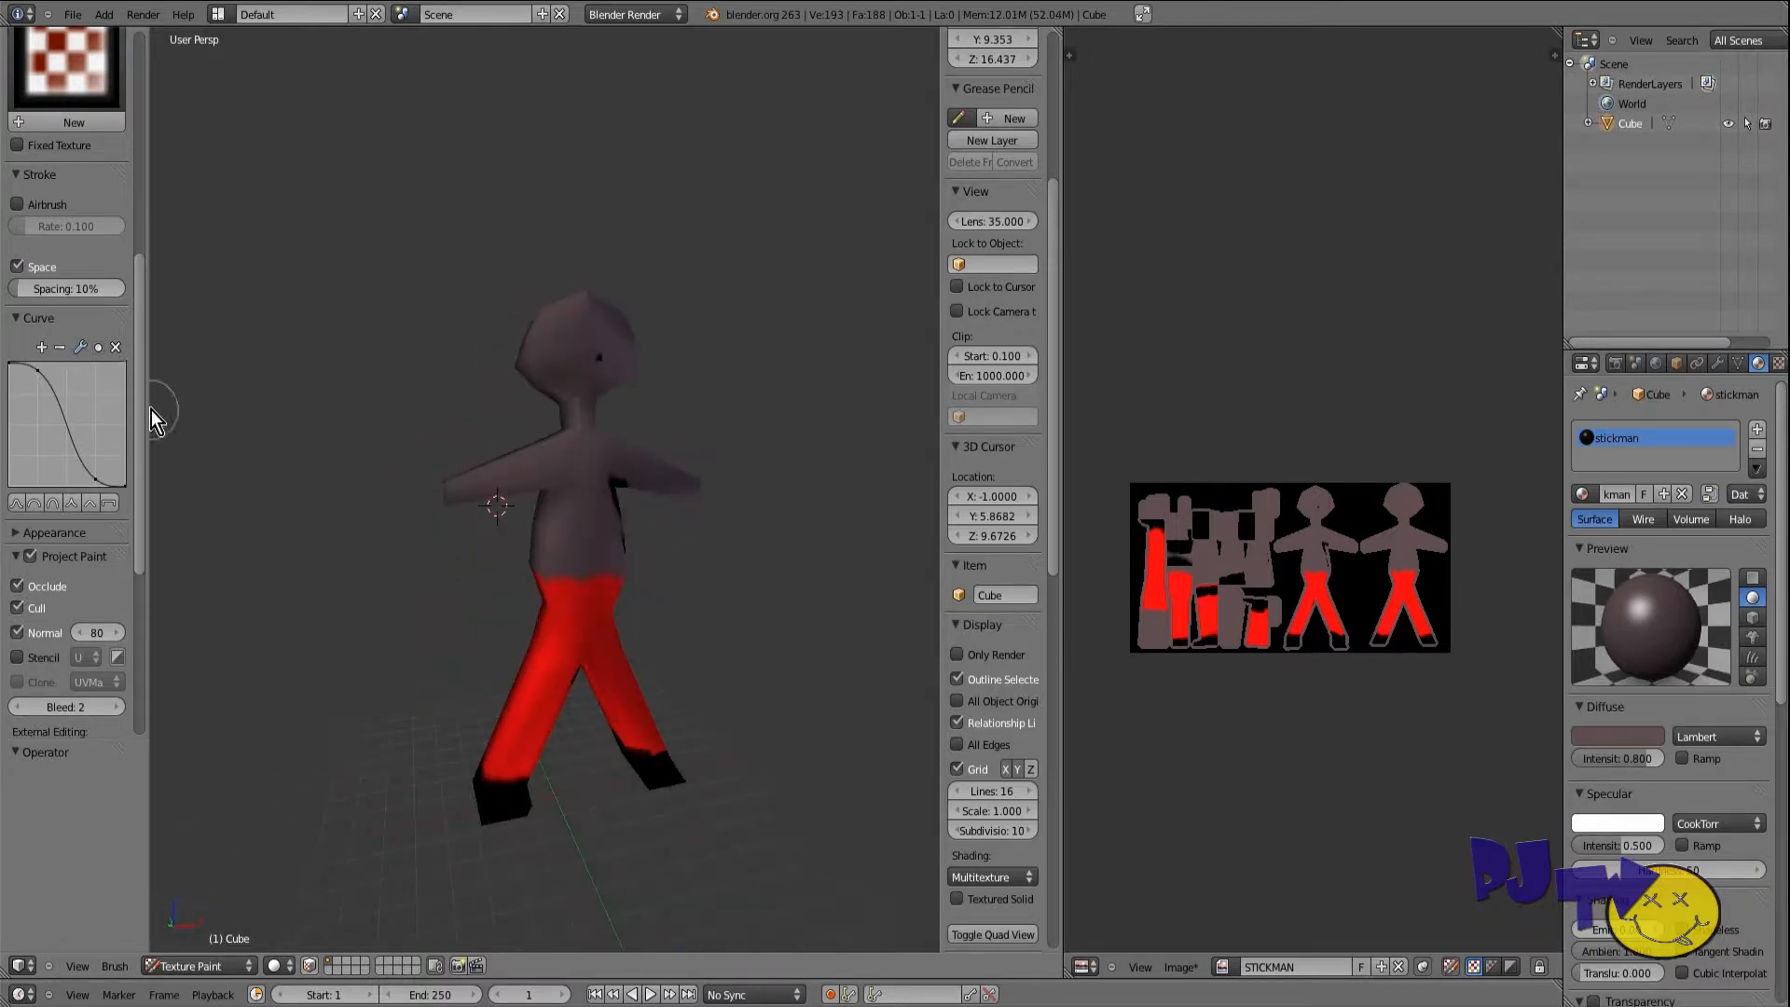
# Step: Set the brush colour to bright blue and paint the shirt on the front of the torso and arms
pyautogui.scroll(10, 136, 232)
pyautogui.click(62, 314)
pyautogui.moveTo(168, 181); pyautogui.dragTo(140, 79)
pyautogui.click(141, 91)
pyautogui.moveTo(573, 556)
pyautogui.mouseDown()
pyautogui.moveTo(594, 551)
pyautogui.moveTo(477, 479)
pyautogui.moveTo(595, 485)
pyautogui.mouseUp()
pyautogui.moveTo(595, 484); pyautogui.dragTo(267, 512, button='middle')
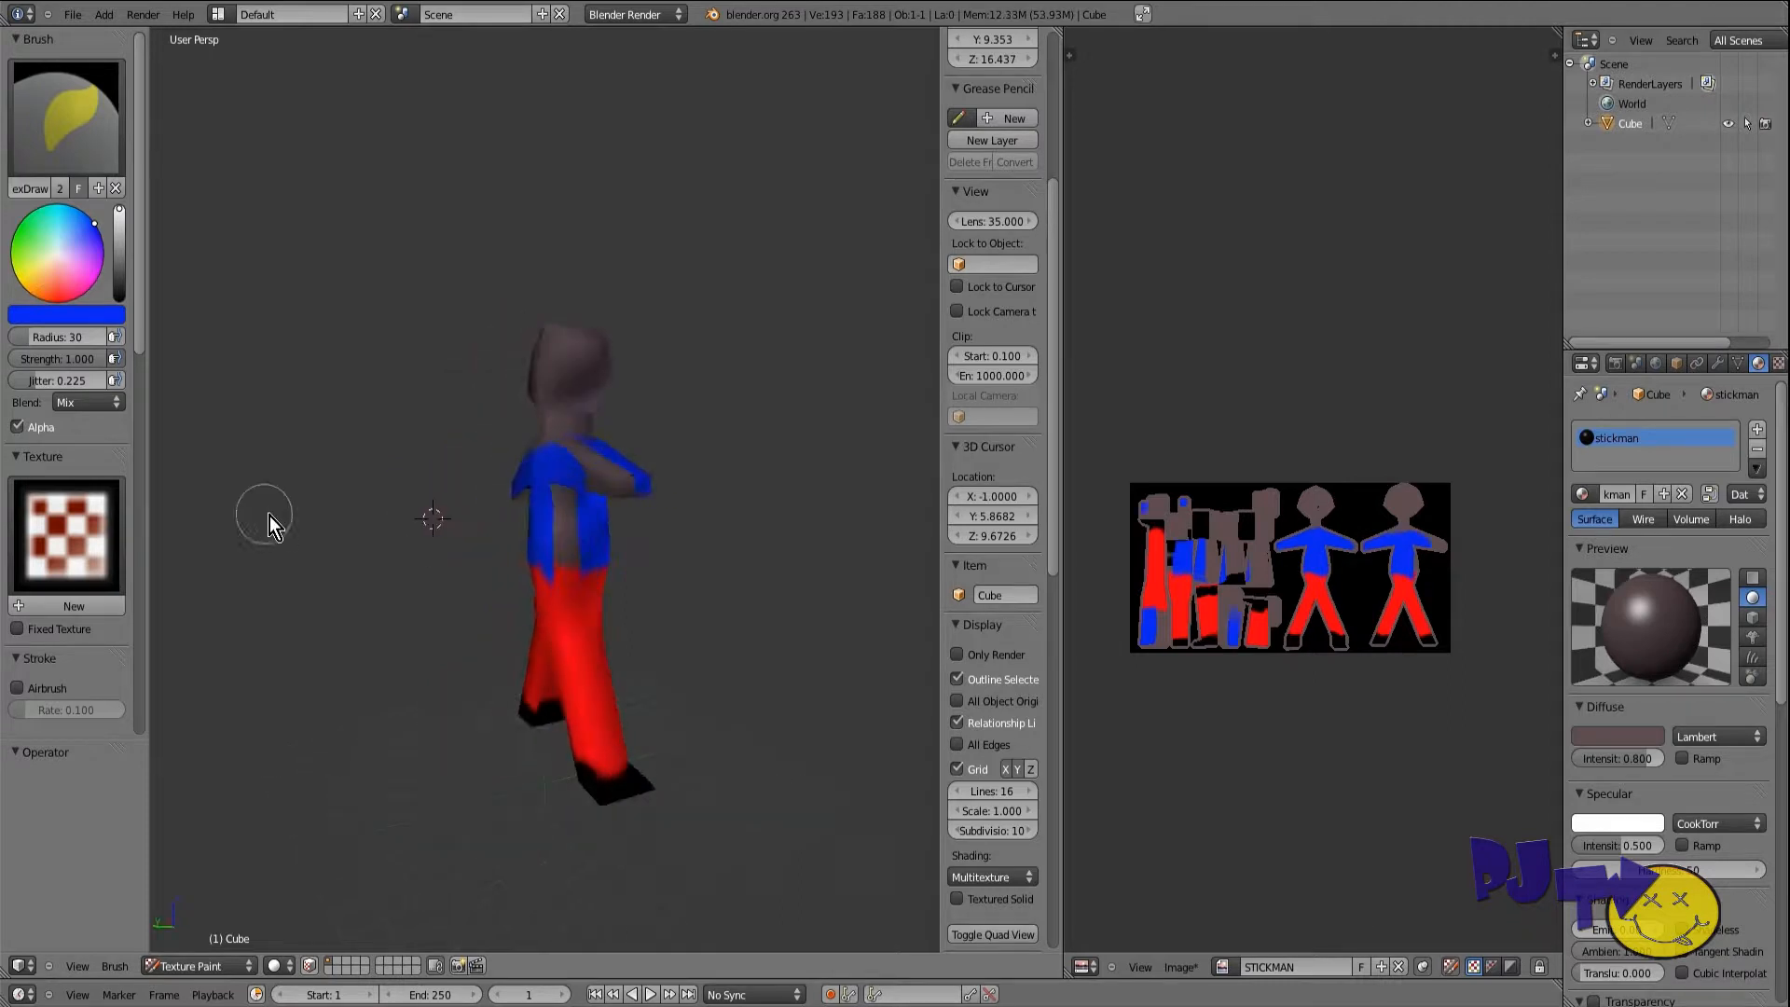
# Step: Cover the sides and back of the shirt and both sleeves in blue
pyautogui.moveTo(578, 498)
pyautogui.mouseDown(button='middle')
pyautogui.moveTo(604, 571)
pyautogui.moveTo(590, 460)
pyautogui.moveTo(579, 500)
pyautogui.mouseUp(button='middle')
pyautogui.moveTo(506, 563); pyautogui.dragTo(507, 567, button='middle')
pyautogui.moveTo(490, 469); pyautogui.dragTo(445, 483, button='middle')
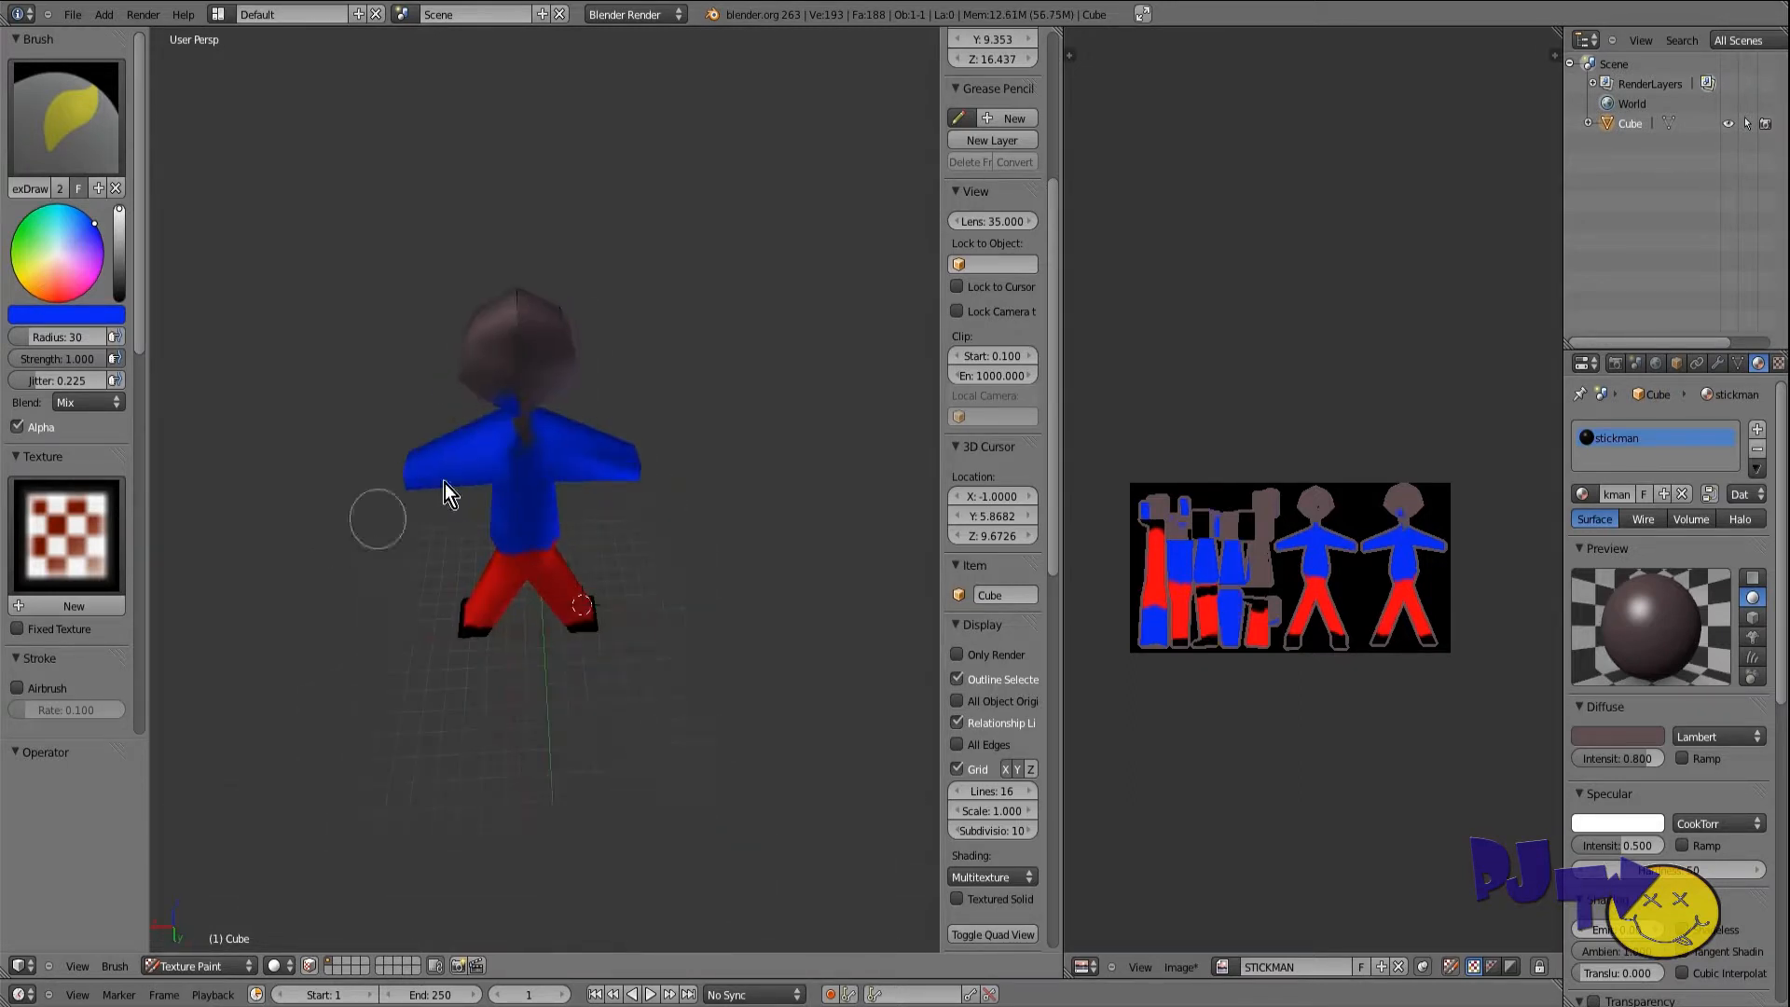
pyautogui.moveTo(580, 535); pyautogui.dragTo(563, 433, button='middle')
pyautogui.moveTo(651, 494); pyautogui.dragTo(427, 505, button='middle')
pyautogui.moveTo(572, 444); pyautogui.dragTo(410, 500, button='middle')
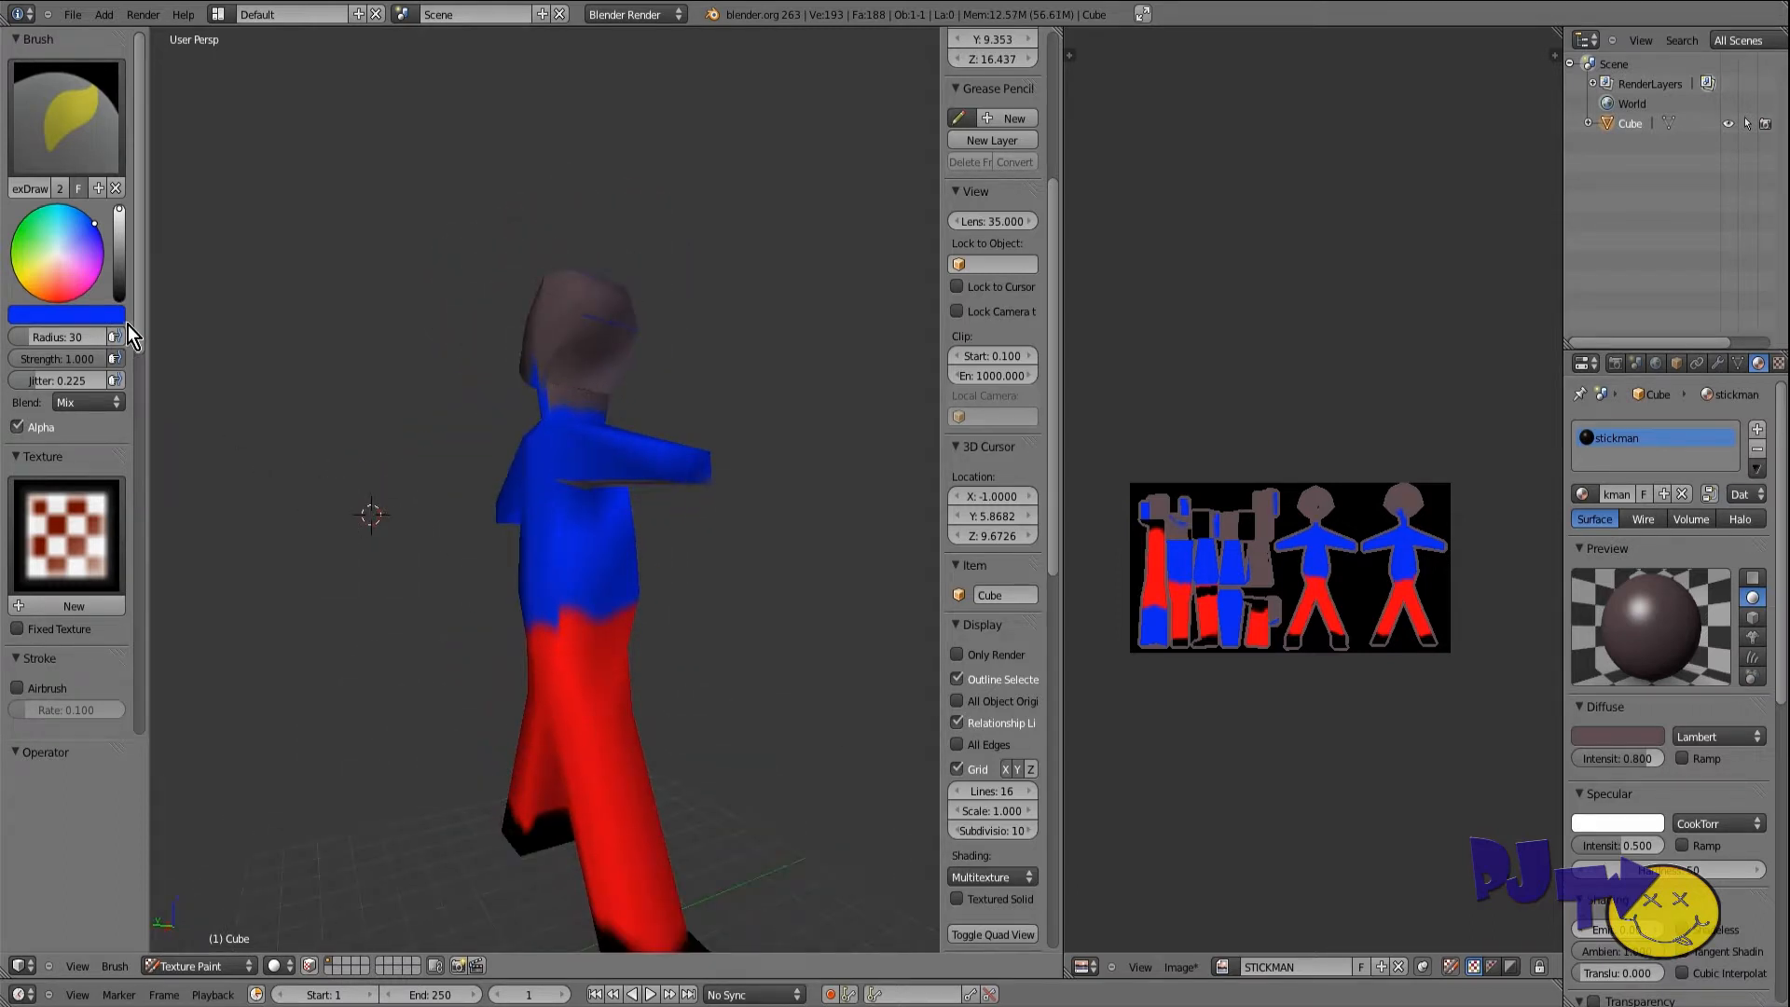
# Step: Sample a painted colour from the model and touch up the trousers and shoes from several sides
pyautogui.click(116, 403)
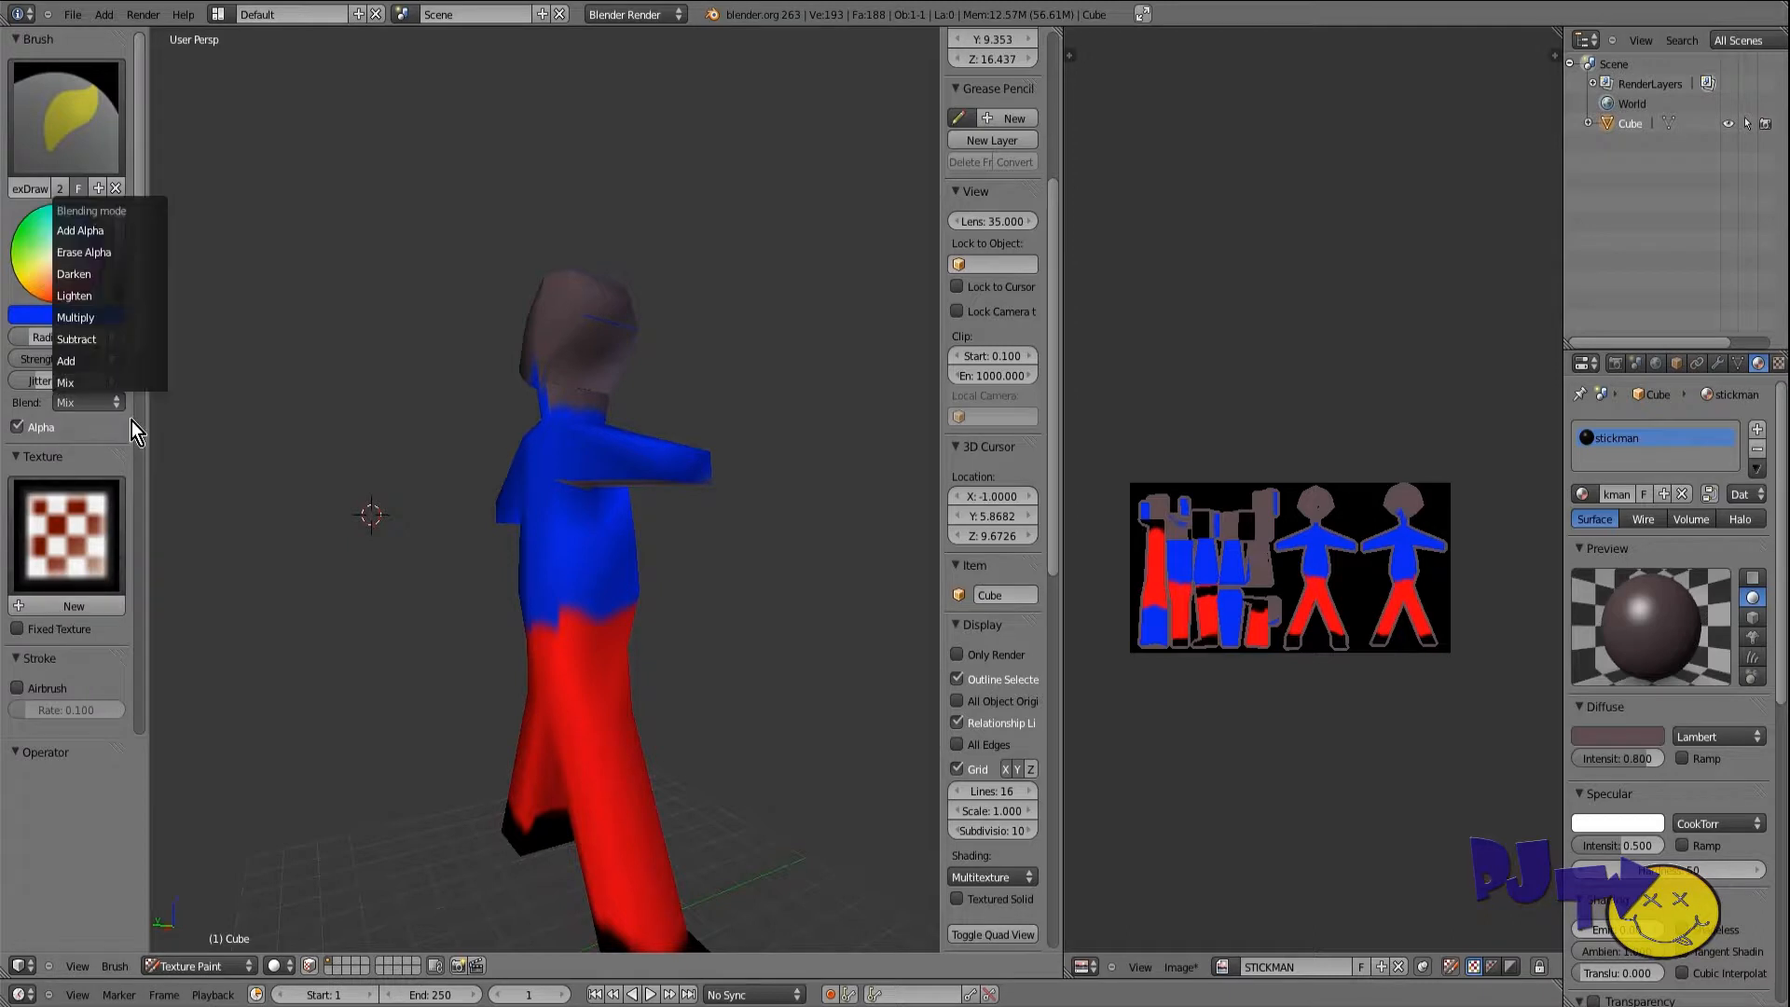
pyautogui.press('s')
pyautogui.moveTo(468, 640)
pyautogui.mouseDown(button='middle')
pyautogui.moveTo(683, 706)
pyautogui.moveTo(459, 680)
pyautogui.moveTo(396, 699)
pyautogui.moveTo(618, 665)
pyautogui.moveTo(548, 660)
pyautogui.moveTo(455, 692)
pyautogui.moveTo(533, 695)
pyautogui.moveTo(533, 629)
pyautogui.moveTo(352, 591)
pyautogui.moveTo(500, 741)
pyautogui.moveTo(407, 847)
pyautogui.moveTo(439, 658)
pyautogui.mouseUp(button='middle')
pyautogui.moveTo(568, 685); pyautogui.dragTo(658, 845, button='middle')
pyautogui.moveTo(456, 757); pyautogui.dragTo(559, 858, button='middle')
pyautogui.moveTo(681, 815)
pyautogui.mouseDown(button='middle')
pyautogui.moveTo(692, 870)
pyautogui.moveTo(751, 831)
pyautogui.mouseUp(button='middle')
pyautogui.click(644, 833)
pyautogui.moveTo(632, 842)
pyautogui.mouseDown(button='middle')
pyautogui.moveTo(388, 841)
pyautogui.moveTo(499, 783)
pyautogui.moveTo(450, 529)
pyautogui.mouseUp(button='middle')
# Step: Sample the shirt's blue and paint over the remaining gaps on the torso and sleeves
pyautogui.scroll(-2, 386, 844)
pyautogui.scroll(1, 383, 828)
pyautogui.rightClick(550, 455)
pyautogui.moveTo(550, 455); pyautogui.dragTo(596, 438, button='middle')
pyautogui.moveTo(550, 436)
pyautogui.mouseDown()
pyautogui.moveTo(457, 440)
pyautogui.moveTo(484, 457)
pyautogui.mouseUp()
pyautogui.moveTo(485, 457); pyautogui.dragTo(576, 462, button='middle')
pyautogui.moveTo(574, 461)
pyautogui.mouseDown()
pyautogui.moveTo(516, 450)
pyautogui.moveTo(533, 442)
pyautogui.mouseUp()
pyautogui.moveTo(534, 442); pyautogui.dragTo(570, 479, button='middle')
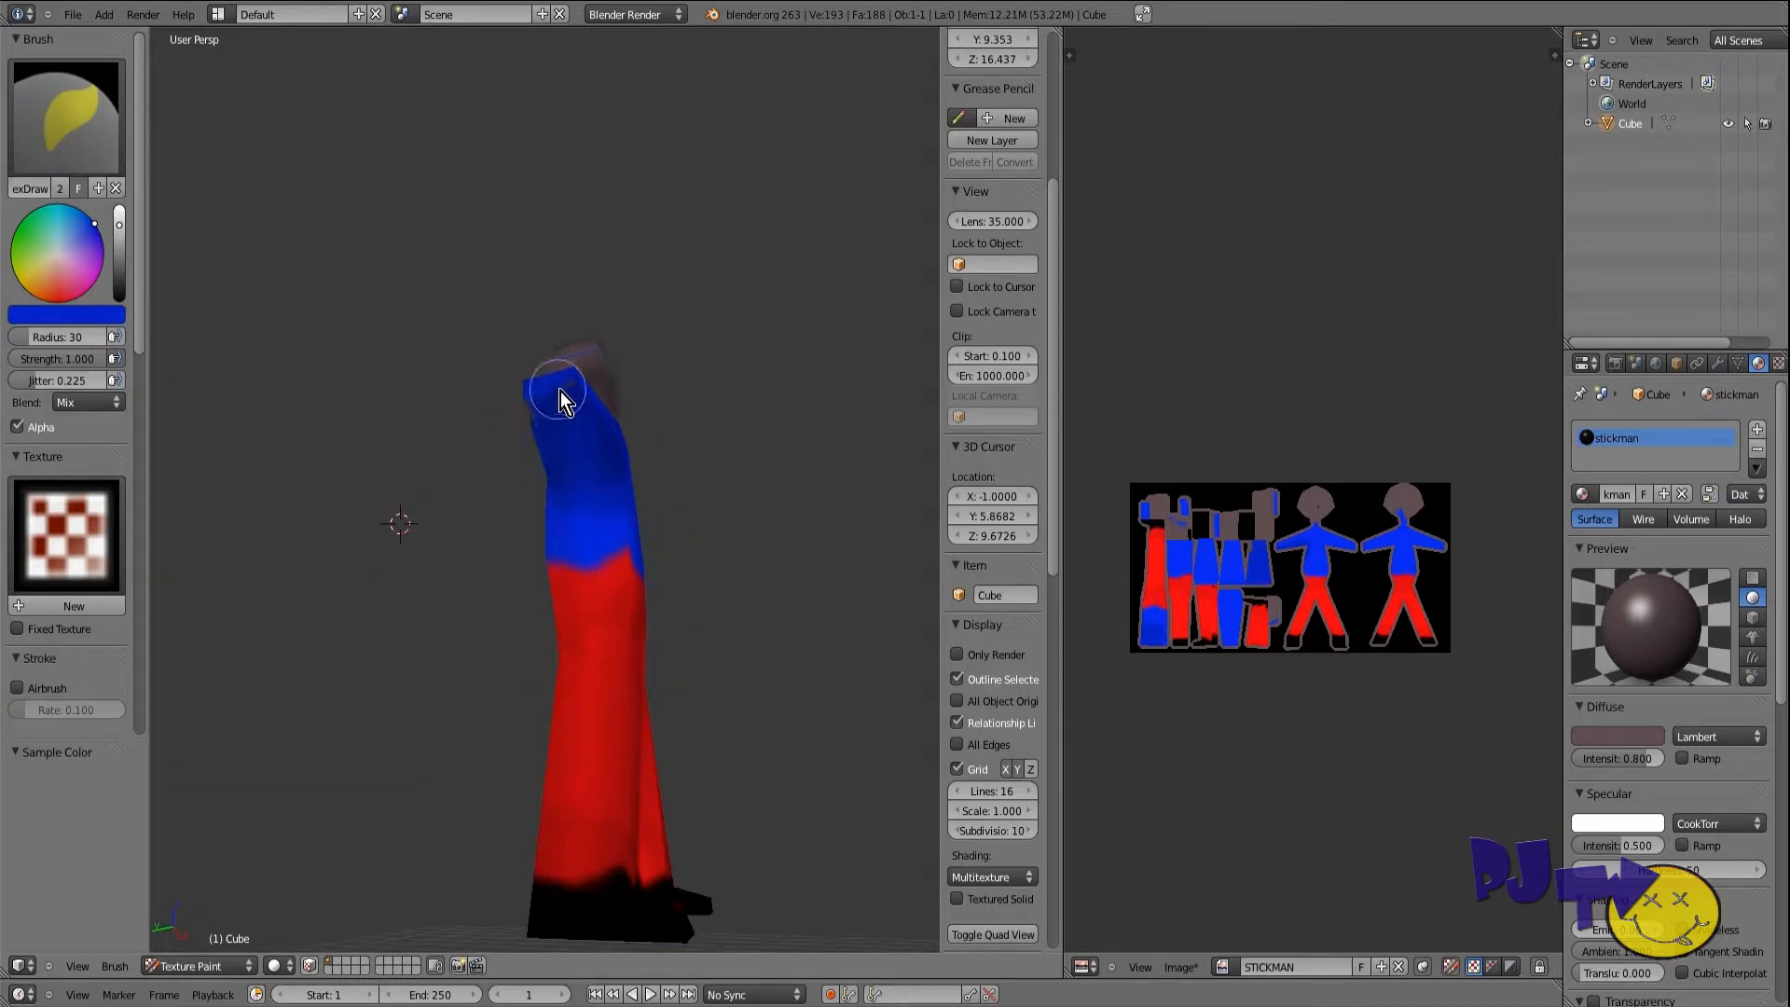
pyautogui.moveTo(572, 394); pyautogui.dragTo(606, 449)
pyautogui.moveTo(652, 502)
pyautogui.mouseDown(button='middle')
pyautogui.moveTo(677, 496)
pyautogui.moveTo(523, 552)
pyautogui.moveTo(350, 541)
pyautogui.moveTo(565, 347)
pyautogui.moveTo(397, 403)
pyautogui.mouseUp(button='middle')
# Step: Sample the skin colour and paint over the stray blue on the head and neck
pyautogui.press('s')
pyautogui.scroll(-1, 400, 401)
pyautogui.moveTo(536, 349)
pyautogui.mouseDown()
pyautogui.moveTo(574, 375)
pyautogui.moveTo(525, 369)
pyautogui.moveTo(585, 375)
pyautogui.moveTo(505, 357)
pyautogui.moveTo(610, 374)
pyautogui.mouseUp()
pyautogui.press('s')
pyautogui.moveTo(619, 351)
pyautogui.mouseDown(button='middle')
pyautogui.moveTo(455, 367)
pyautogui.moveTo(636, 373)
pyautogui.moveTo(511, 371)
pyautogui.moveTo(511, 326)
pyautogui.moveTo(629, 383)
pyautogui.moveTo(663, 372)
pyautogui.mouseUp(button='middle')
pyautogui.moveTo(559, 320); pyautogui.dragTo(339, 309, button='middle')
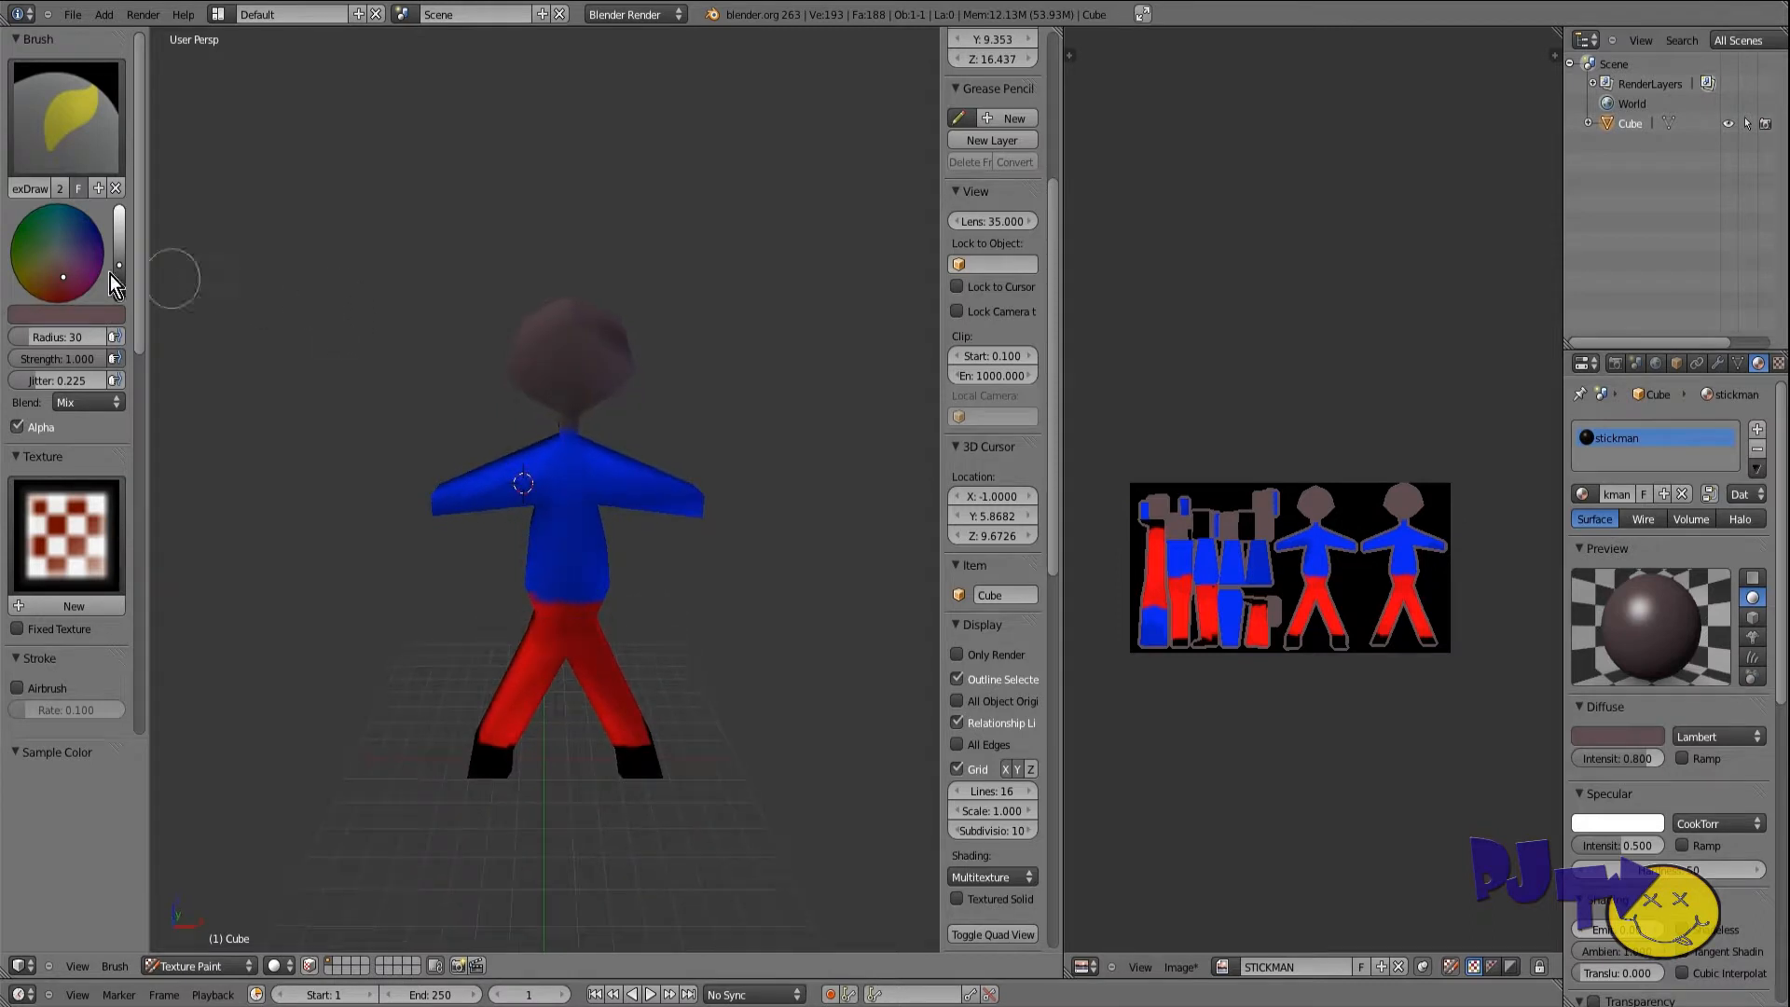
# Step: Set the brush to a light blond colour and paint hair across the top of the head
pyautogui.moveTo(119, 261); pyautogui.dragTo(119, 224)
pyautogui.click(38, 269)
pyautogui.moveTo(574, 309); pyautogui.dragTo(503, 307)
pyautogui.moveTo(504, 308); pyautogui.dragTo(389, 400, button='middle')
pyautogui.moveTo(480, 391)
pyautogui.mouseDown()
pyautogui.moveTo(517, 363)
pyautogui.moveTo(544, 407)
pyautogui.moveTo(571, 406)
pyautogui.mouseUp()
pyautogui.moveTo(570, 405); pyautogui.dragTo(411, 376, button='middle')
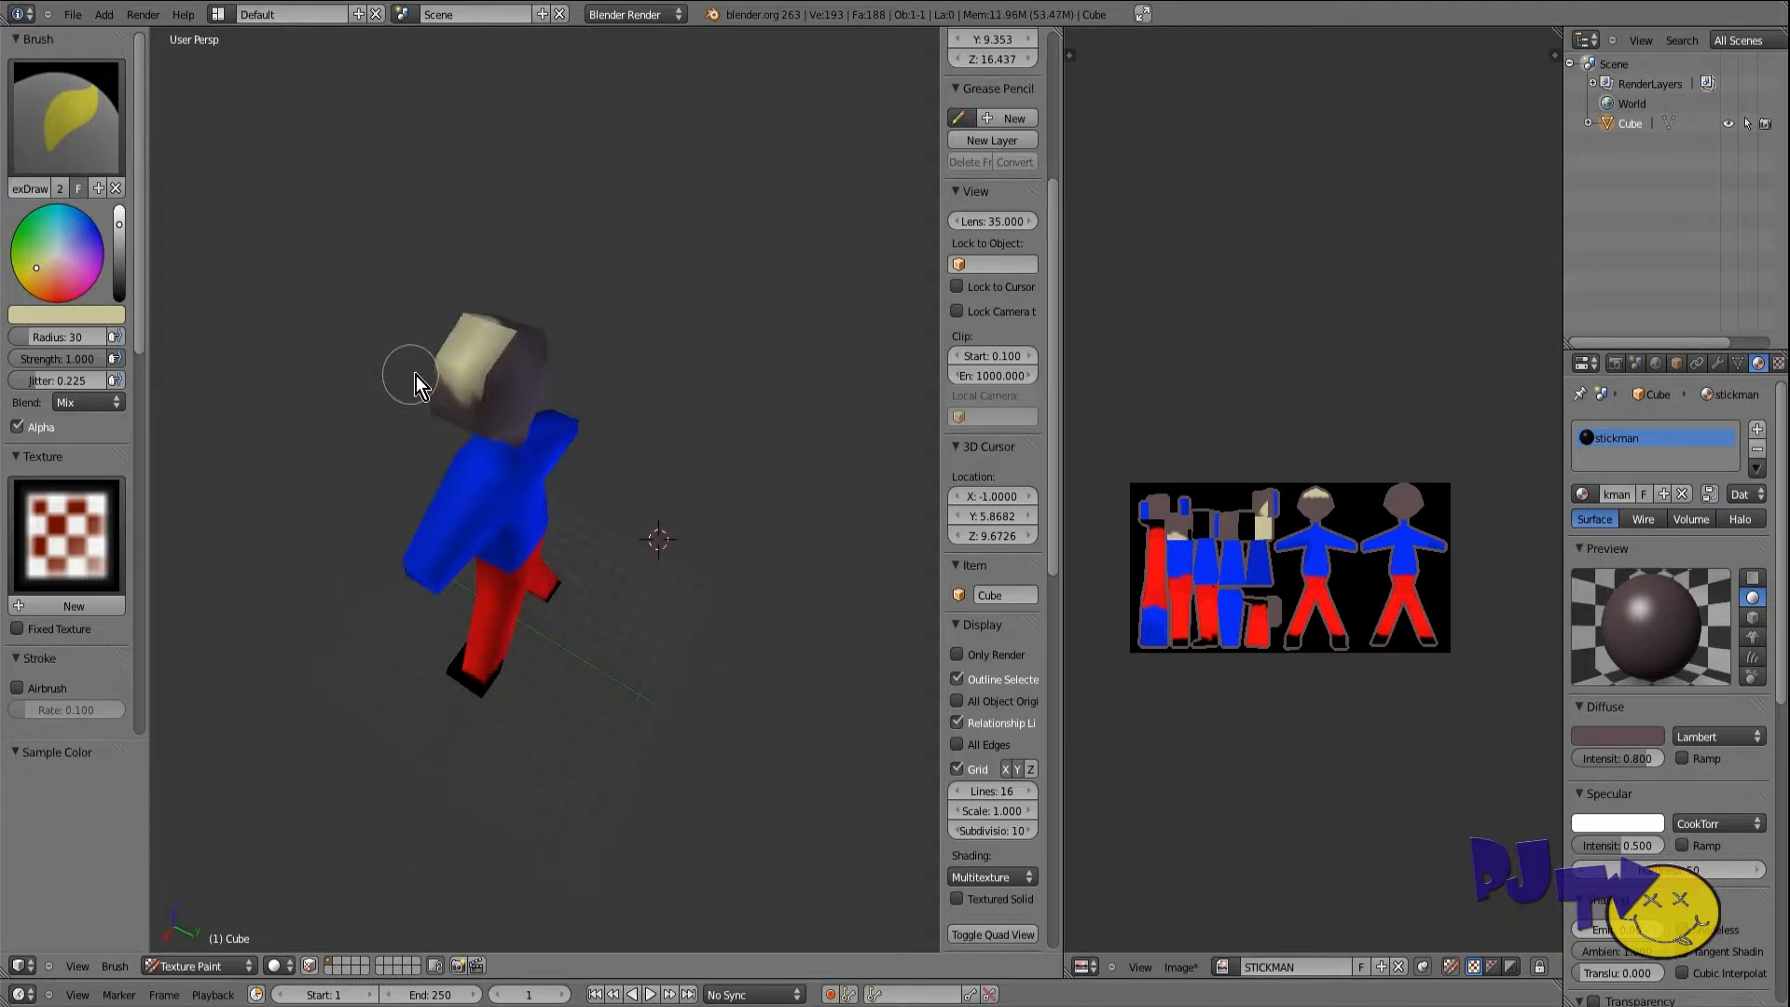
pyautogui.moveTo(518, 339); pyautogui.dragTo(528, 337)
pyautogui.moveTo(528, 337)
pyautogui.mouseDown(button='middle')
pyautogui.moveTo(477, 358)
pyautogui.moveTo(521, 344)
pyautogui.mouseUp(button='middle')
pyautogui.moveTo(534, 312); pyautogui.dragTo(548, 315)
pyautogui.moveTo(548, 315); pyautogui.dragTo(438, 322, button='middle')
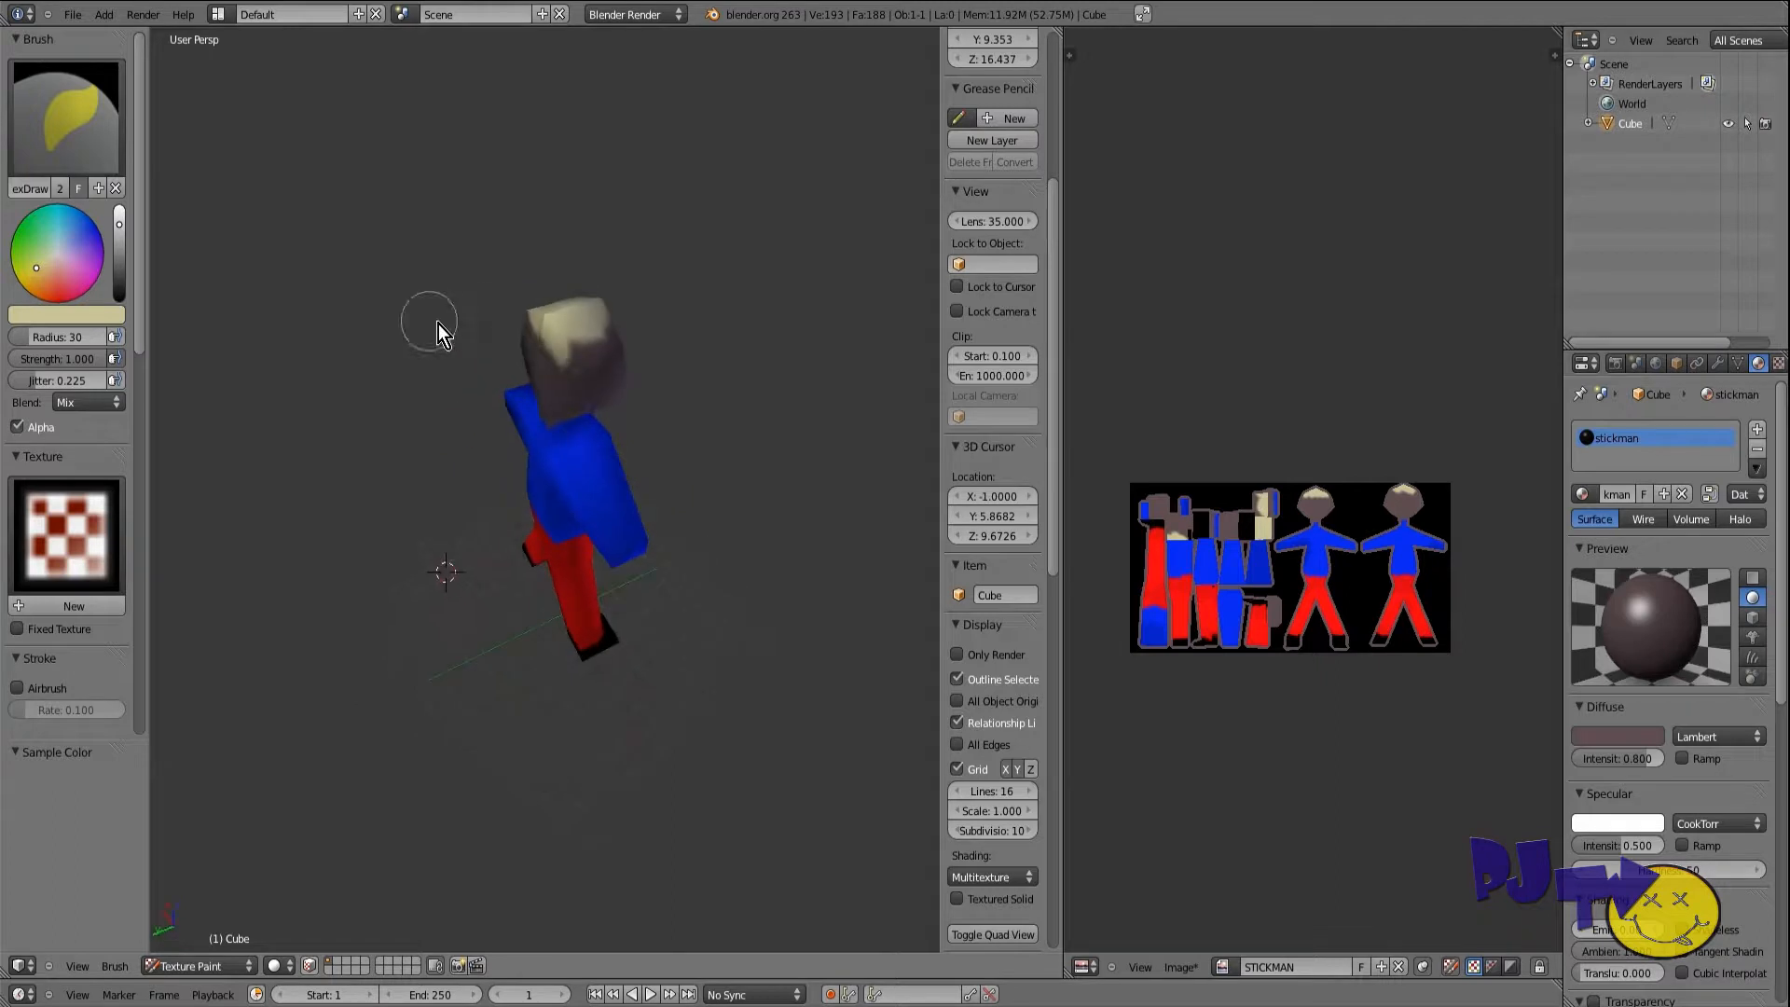
# Step: Extend the blond hair down the side of the head
pyautogui.moveTo(572, 354); pyautogui.dragTo(596, 346)
pyautogui.moveTo(602, 337)
pyautogui.mouseDown(button='middle')
pyautogui.moveTo(535, 327)
pyautogui.moveTo(684, 373)
pyautogui.mouseUp(button='middle')
pyautogui.moveTo(604, 361); pyautogui.dragTo(535, 369)
pyautogui.moveTo(535, 369); pyautogui.dragTo(545, 345, button='middle')
pyautogui.moveTo(545, 345); pyautogui.dragTo(608, 360)
pyautogui.moveTo(612, 361)
pyautogui.mouseDown(button='middle')
pyautogui.moveTo(459, 313)
pyautogui.moveTo(575, 332)
pyautogui.mouseUp(button='middle')
pyautogui.moveTo(574, 332); pyautogui.dragTo(583, 326)
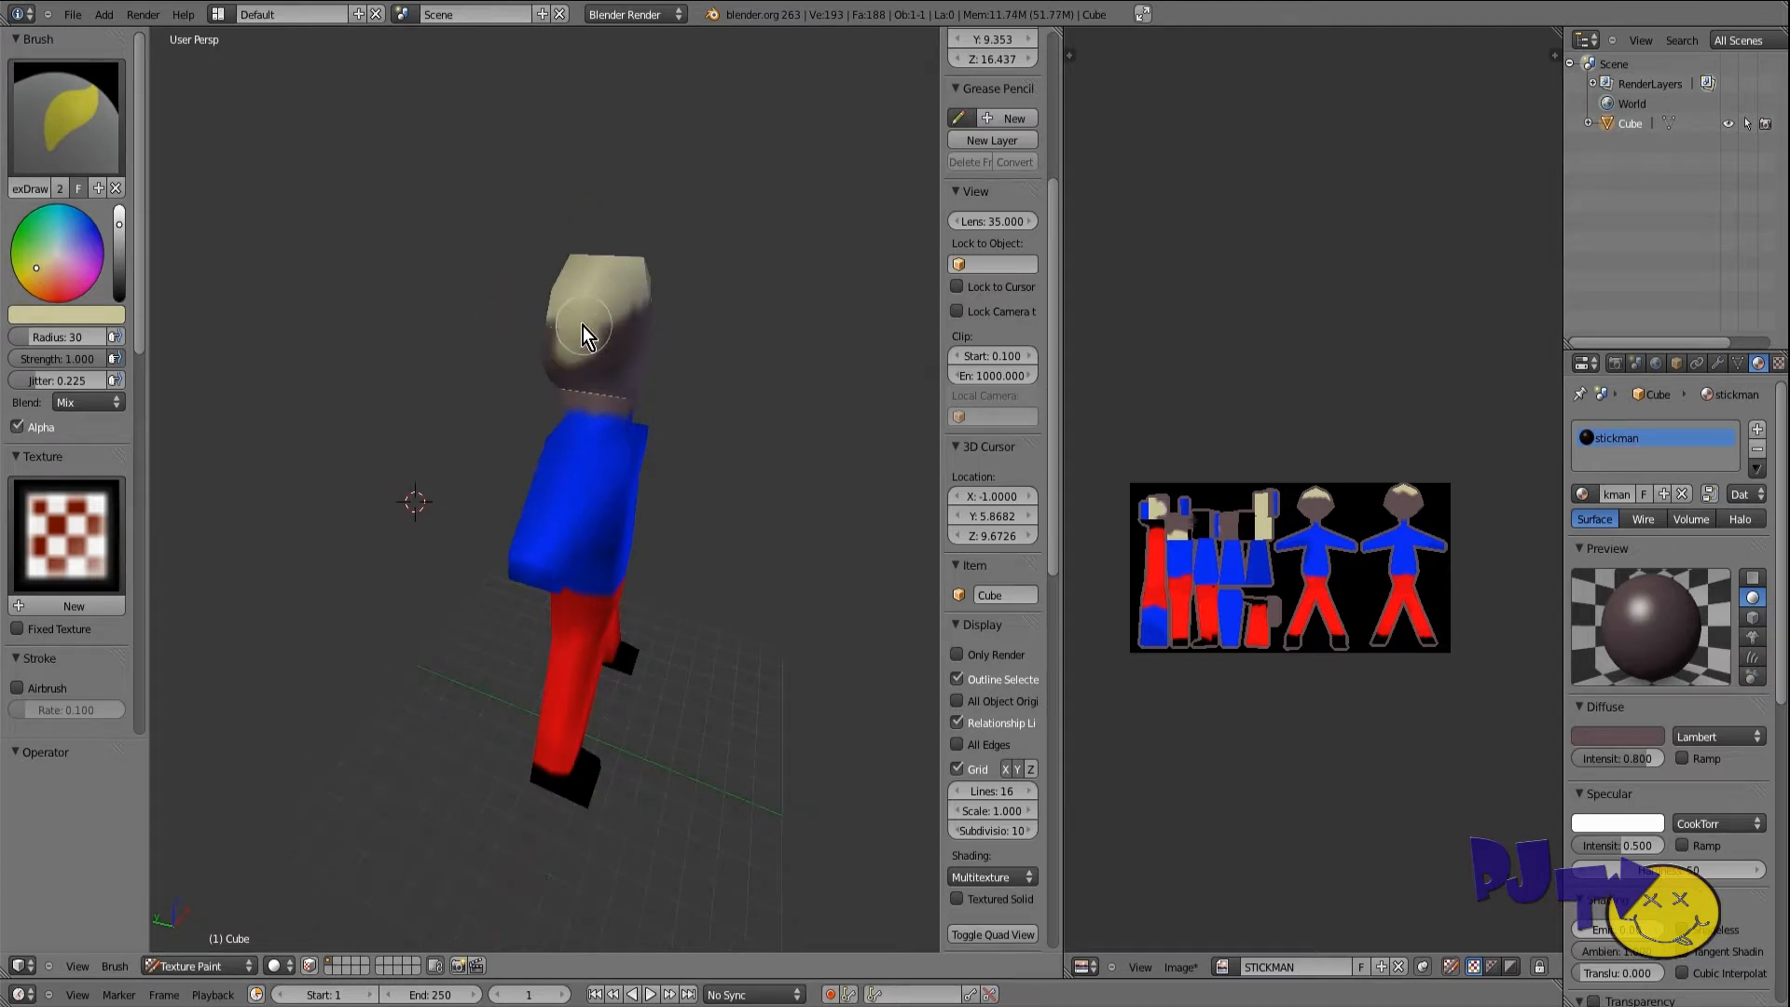
# Step: Fill the back and remaining side of the head with the blond hair colour
pyautogui.moveTo(514, 327)
pyautogui.mouseDown(button='middle')
pyautogui.moveTo(606, 339)
pyautogui.moveTo(526, 382)
pyautogui.moveTo(528, 356)
pyautogui.moveTo(759, 368)
pyautogui.moveTo(528, 341)
pyautogui.moveTo(308, 399)
pyautogui.moveTo(602, 354)
pyautogui.mouseUp(button='middle')
pyautogui.moveTo(576, 358); pyautogui.dragTo(503, 350)
pyautogui.moveTo(504, 351); pyautogui.dragTo(663, 386, button='middle')
pyautogui.moveTo(555, 371); pyautogui.dragTo(483, 354)
pyautogui.moveTo(483, 354)
pyautogui.mouseDown(button='middle')
pyautogui.moveTo(310, 372)
pyautogui.moveTo(432, 503)
pyautogui.moveTo(351, 460)
pyautogui.mouseUp(button='middle')
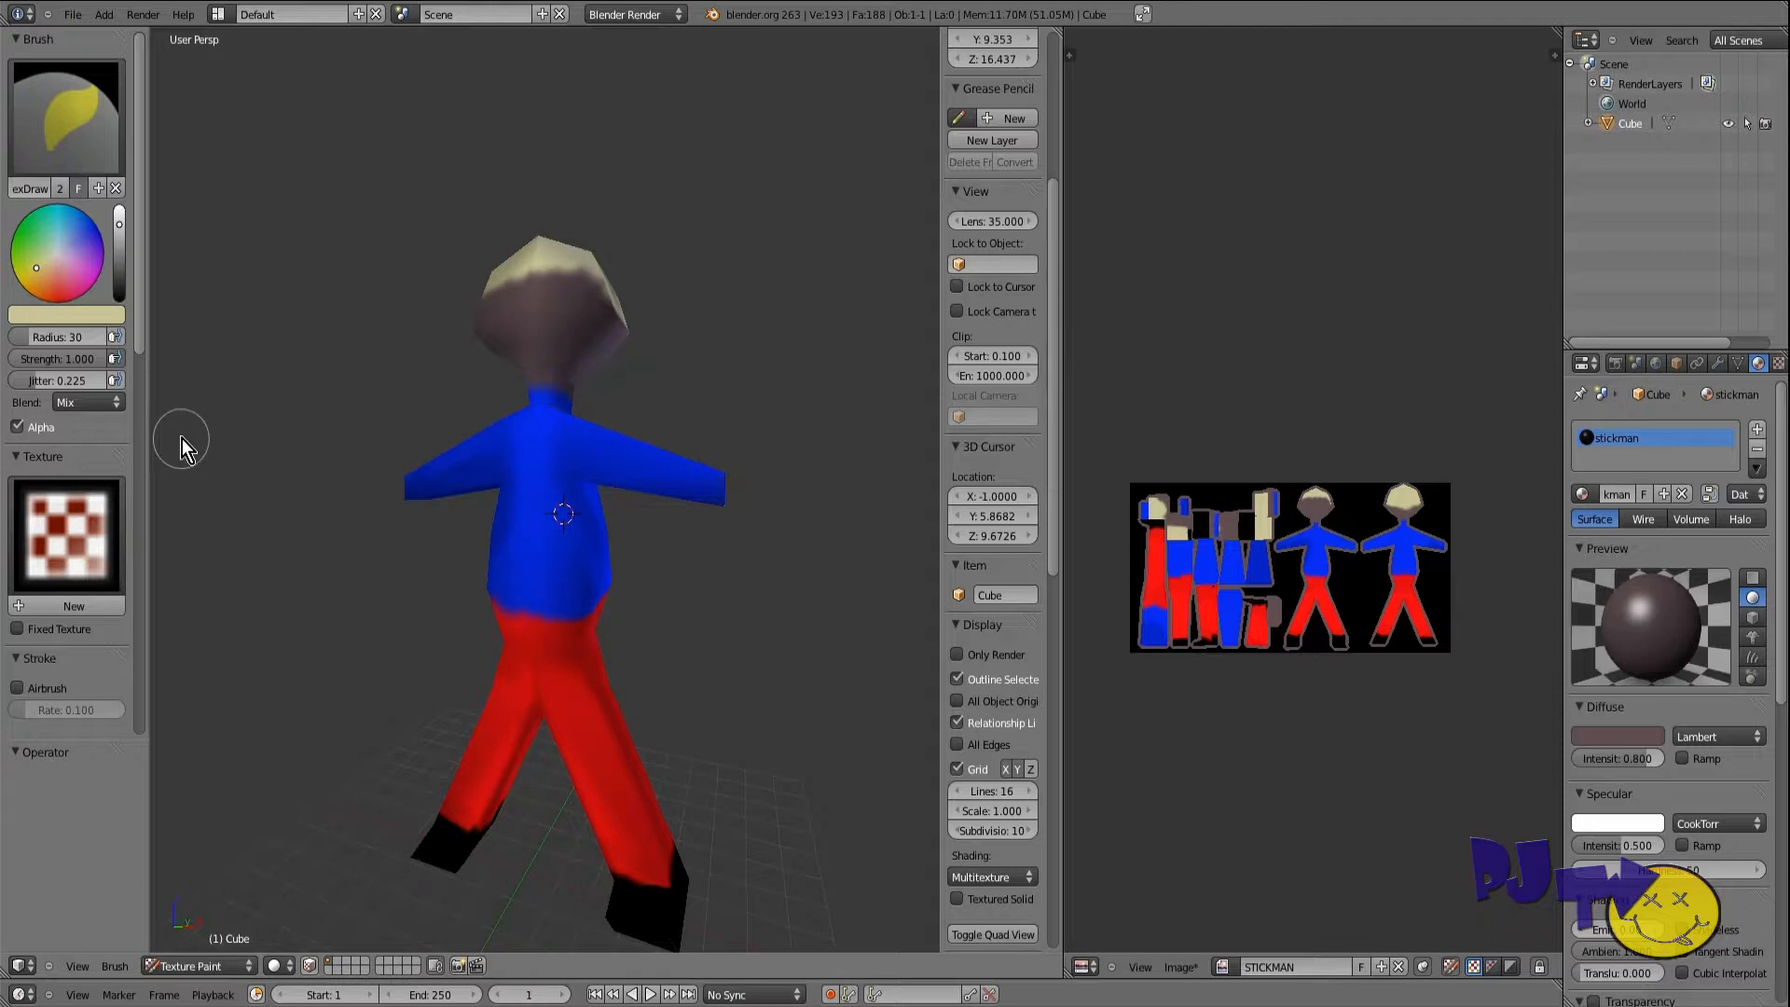
pyautogui.moveTo(294, 315); pyautogui.dragTo(302, 331, button='middle')
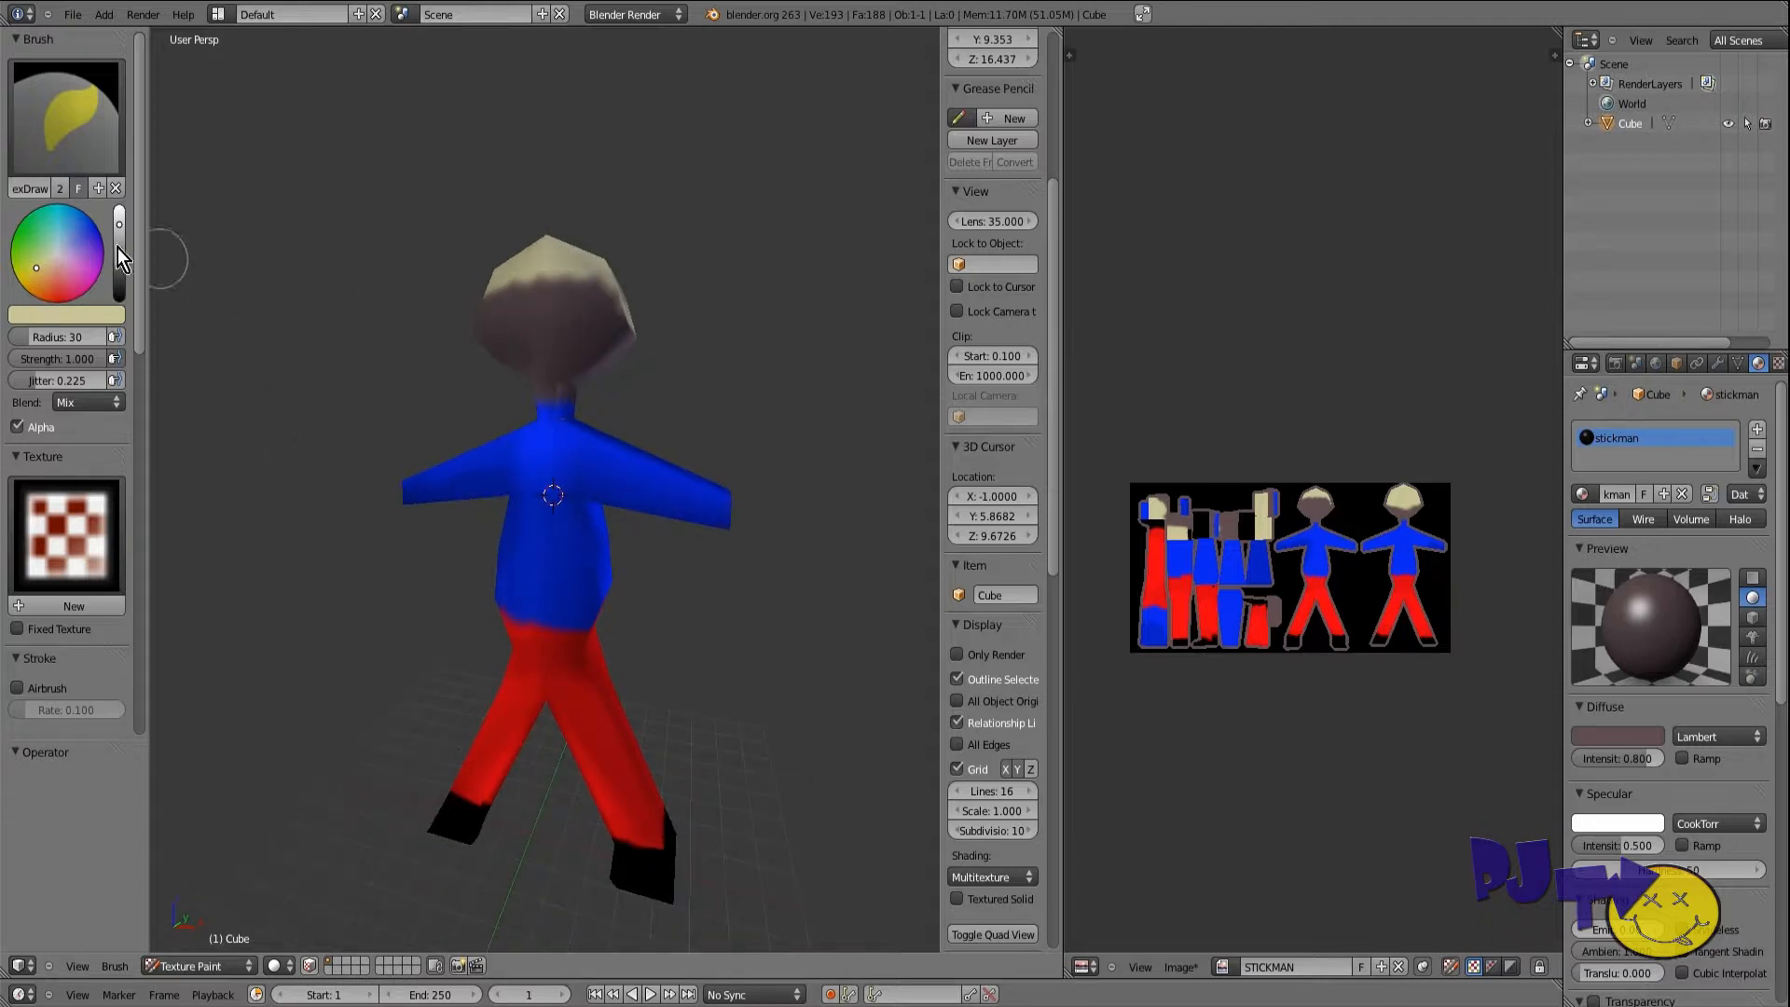
# Step: Change the brush colour to near-white and keep the Mix blending mode
pyautogui.moveTo(121, 220); pyautogui.dragTo(121, 208)
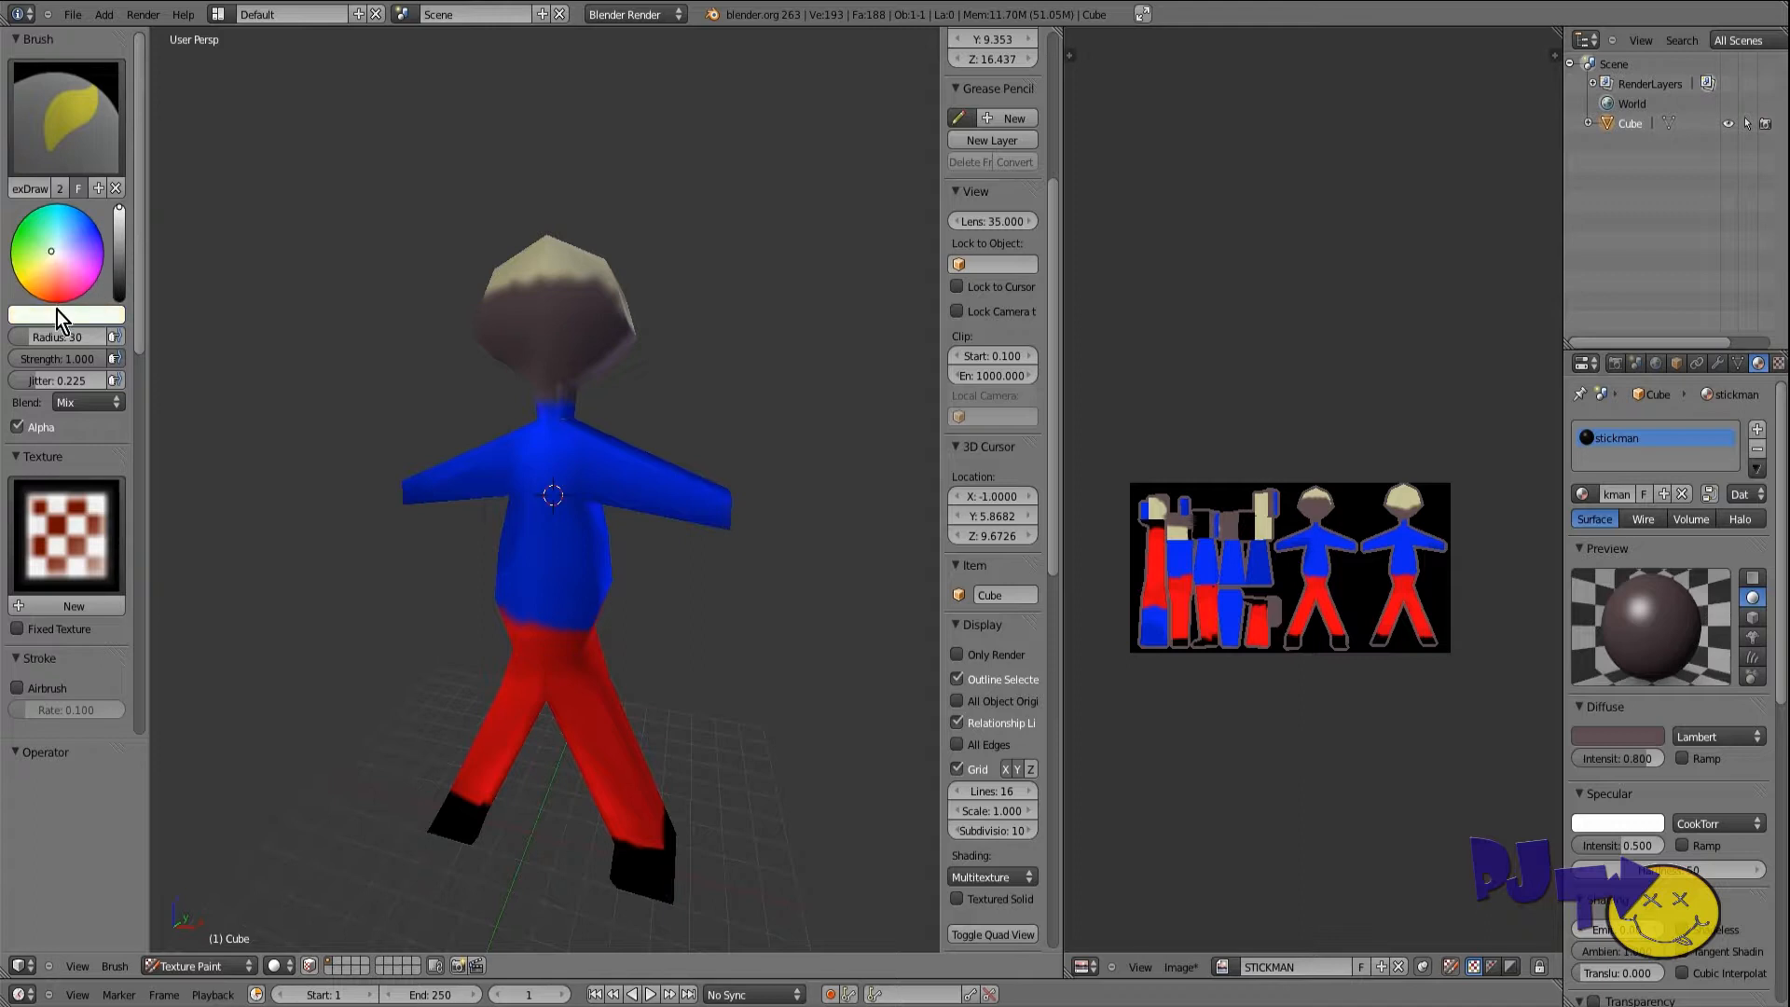
pyautogui.click(71, 402)
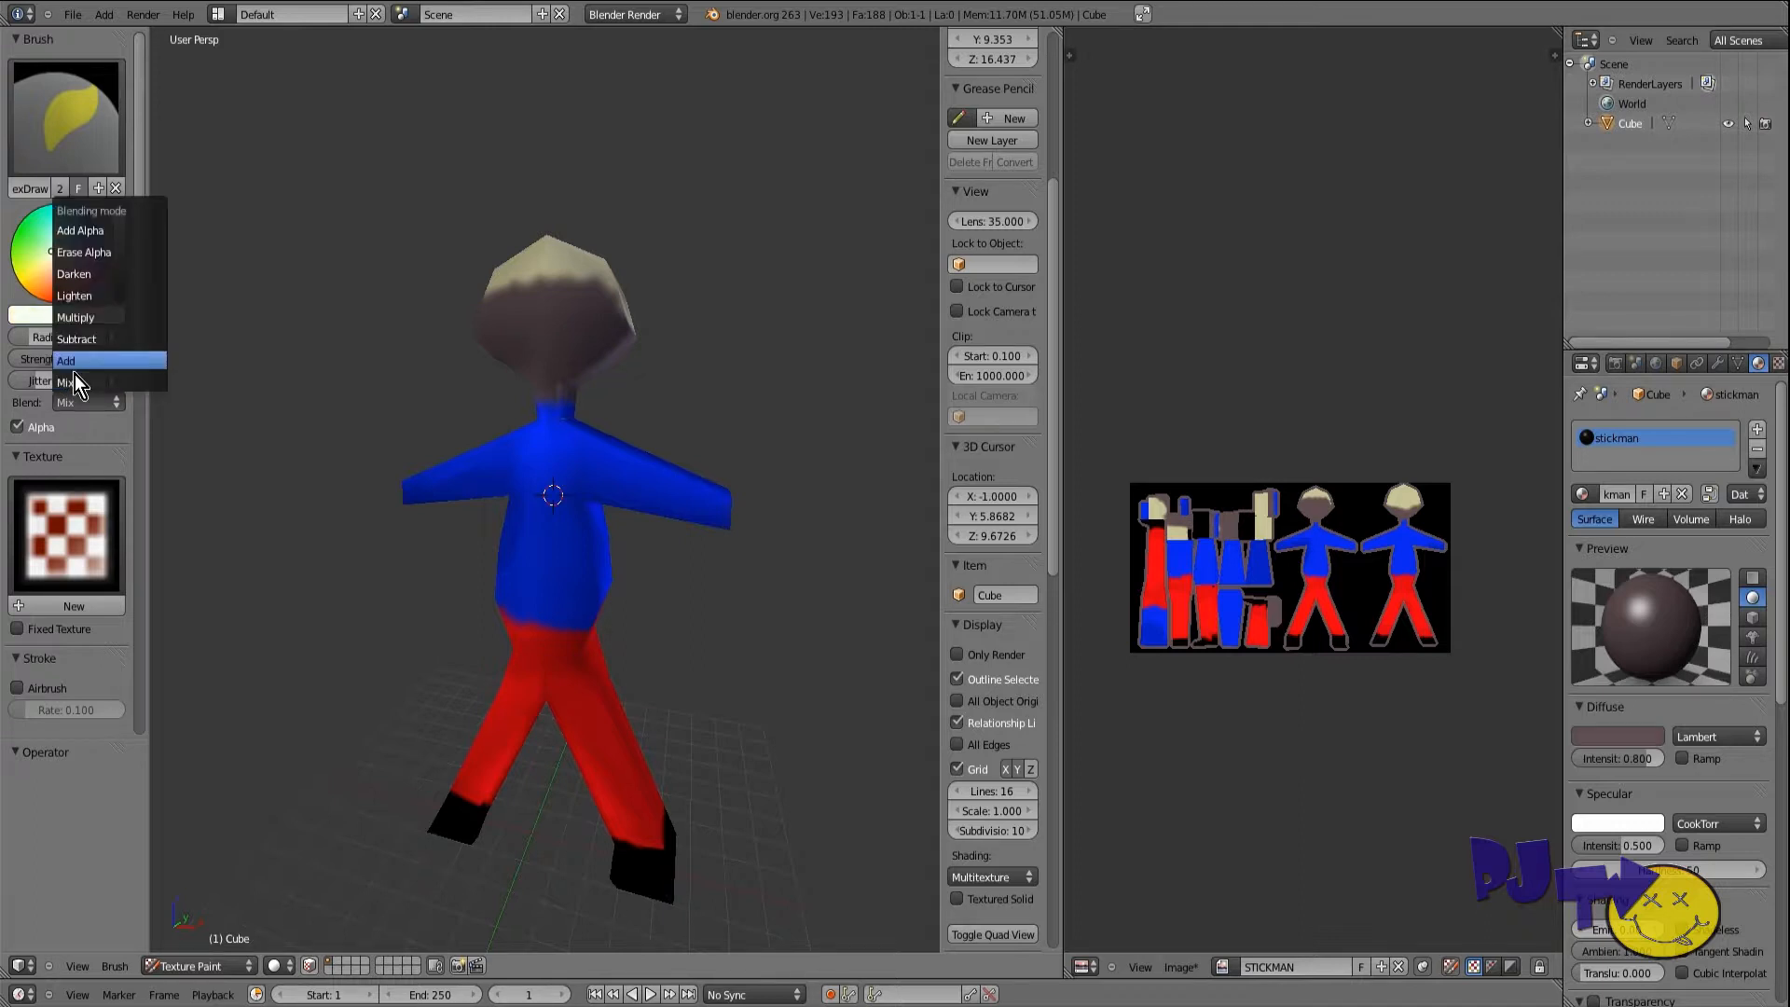
pyautogui.click(74, 375)
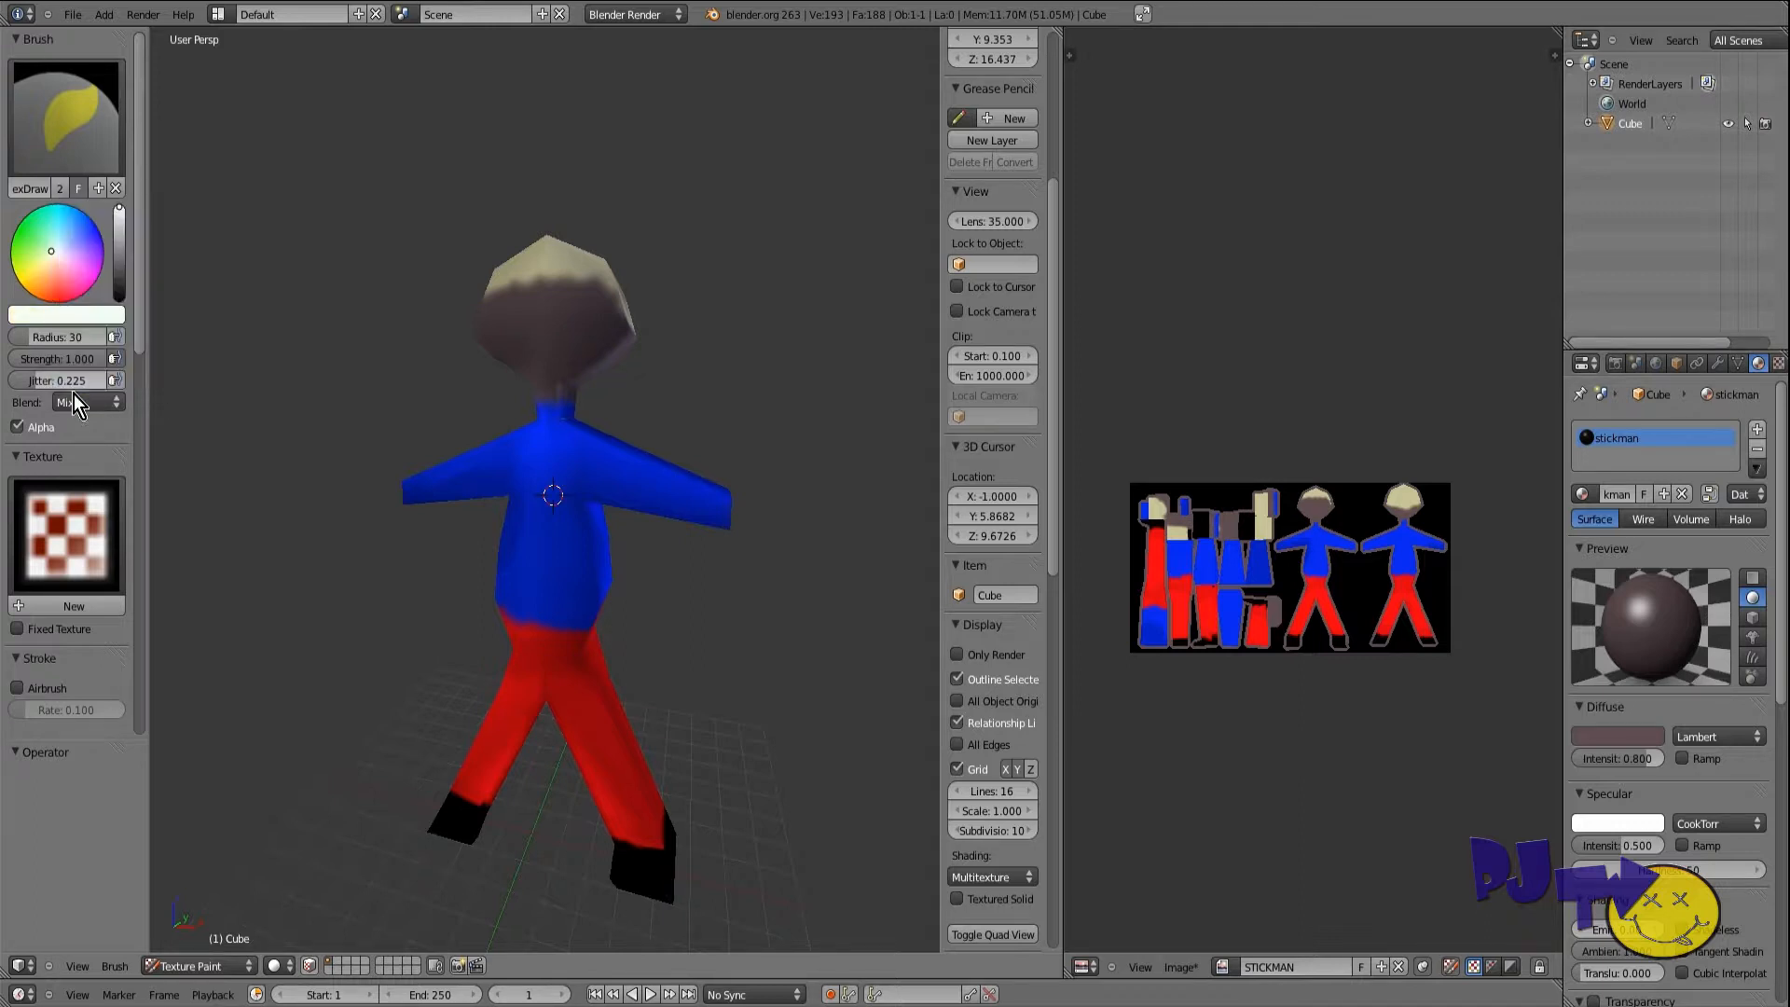
# Step: Give the brush a linear falloff curve and reduce its radius to 7
pyautogui.click(18, 663)
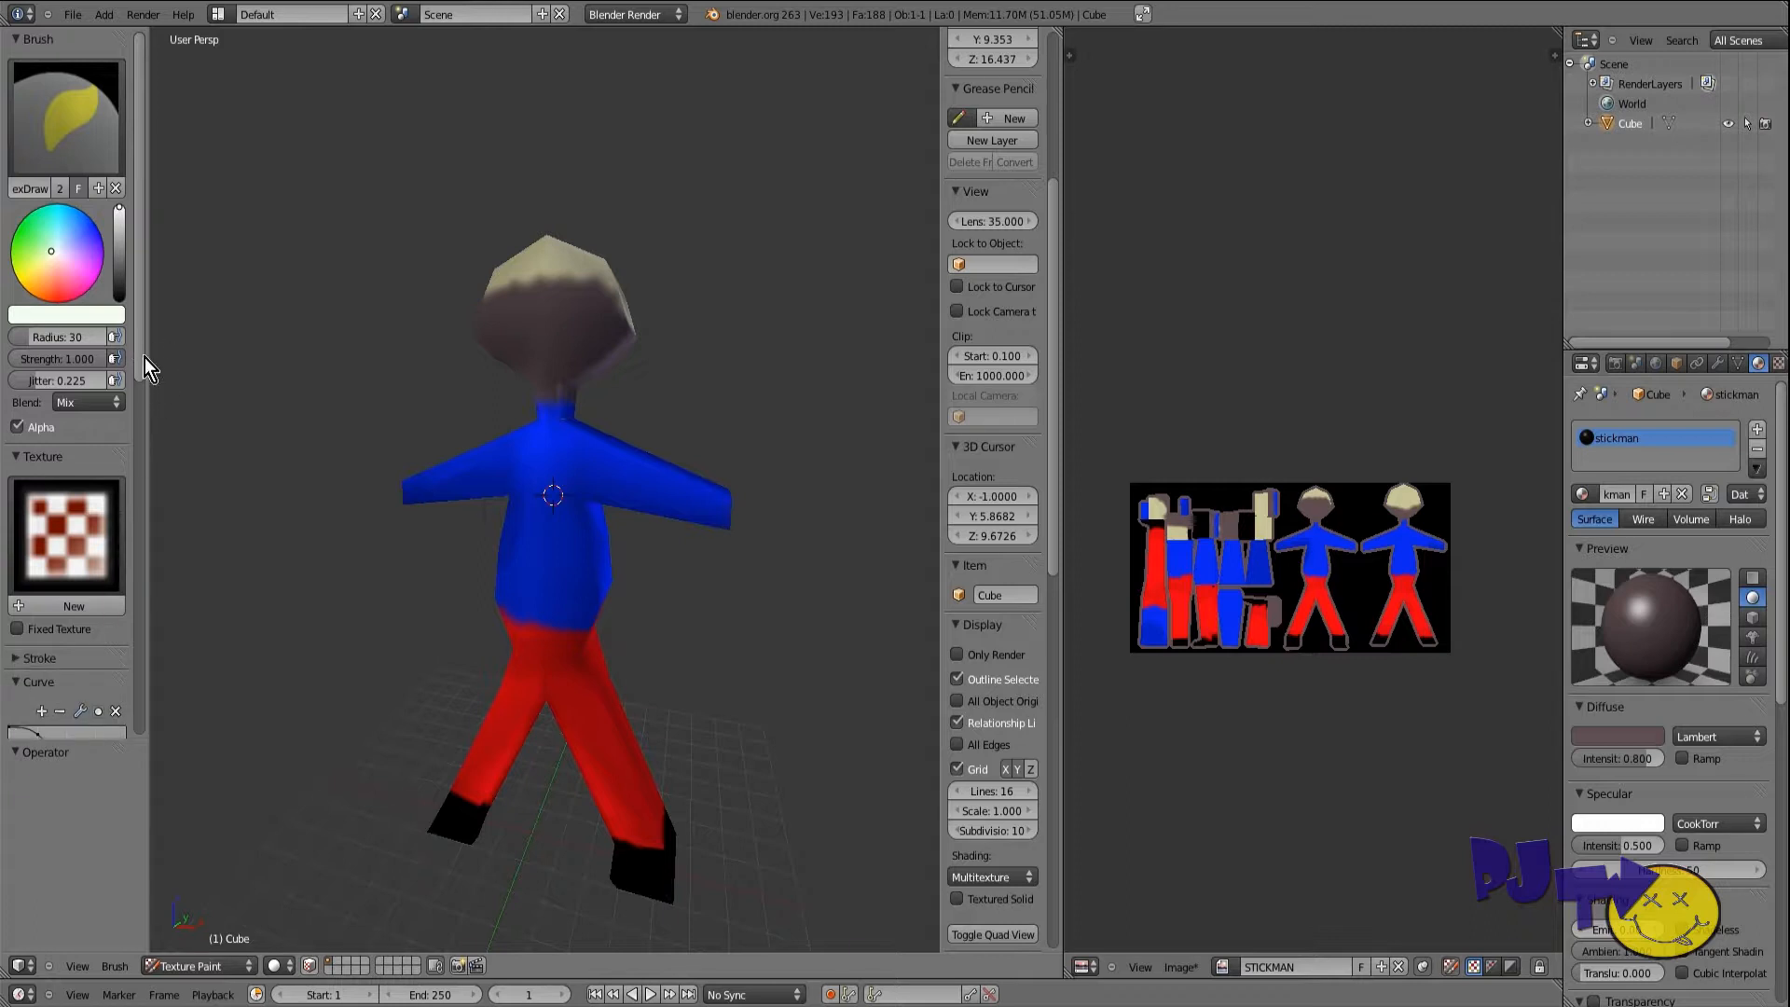
pyautogui.scroll(-5, 112, 420)
pyautogui.click(80, 470)
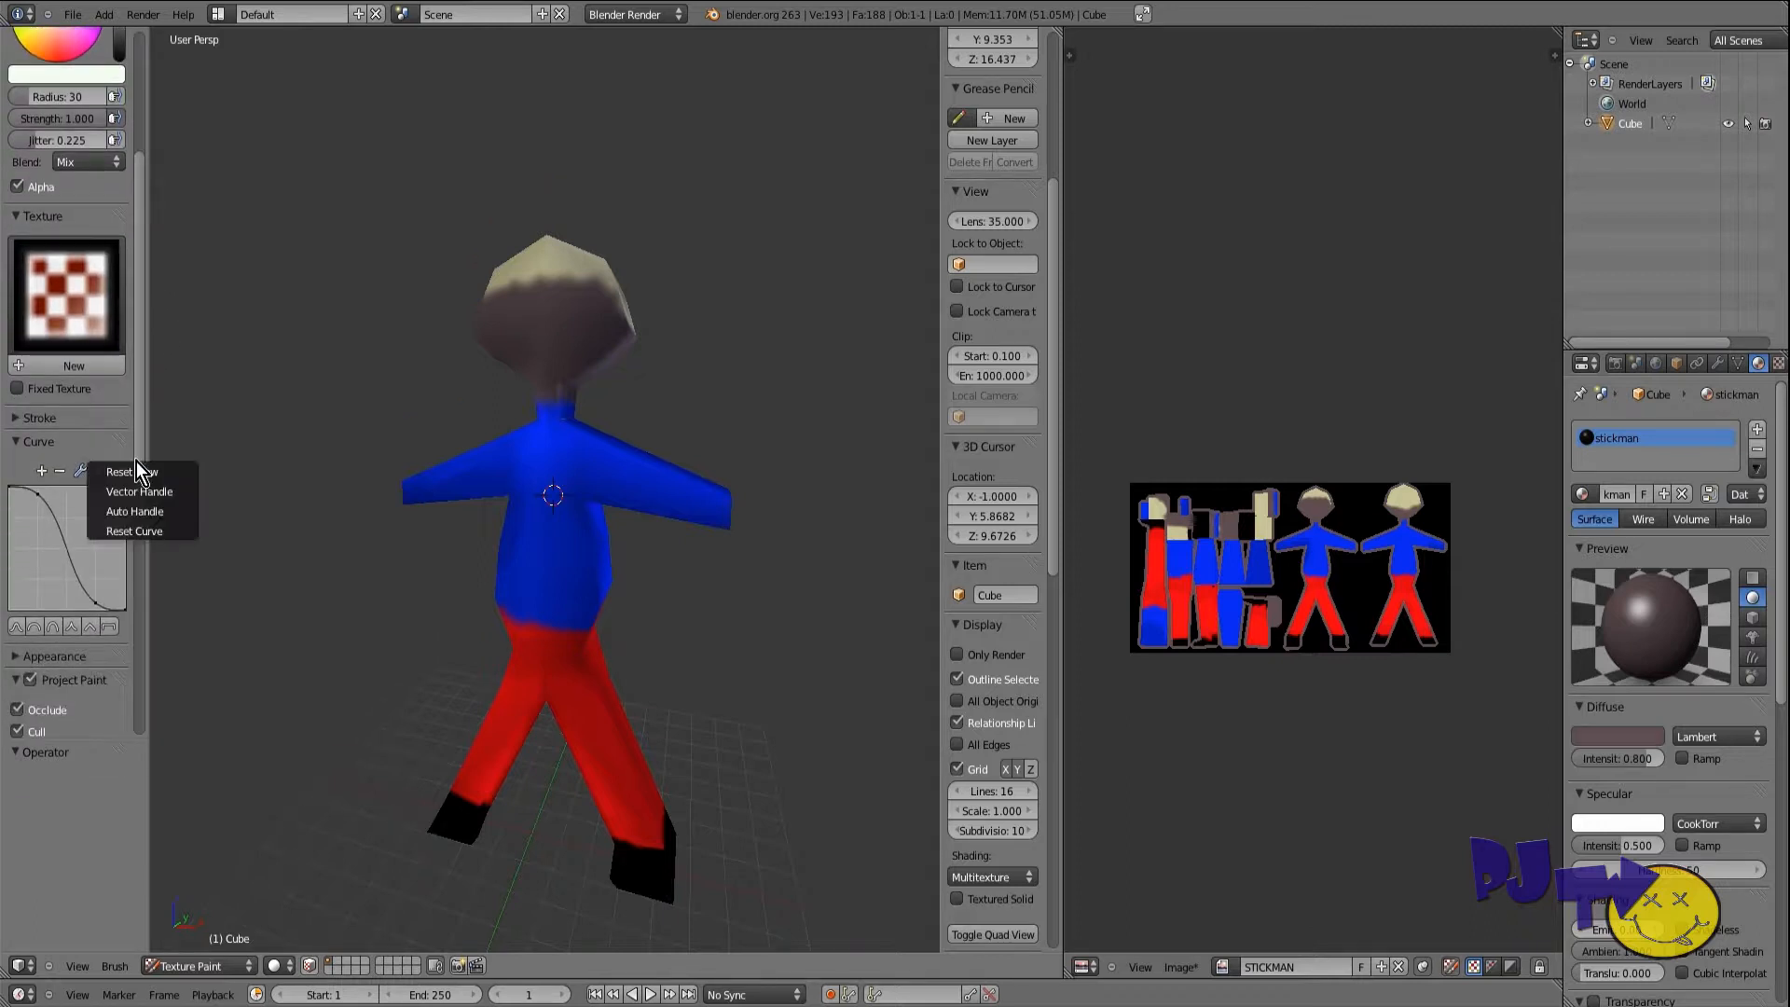
pyautogui.click(91, 626)
pyautogui.scroll(2, 382, 401)
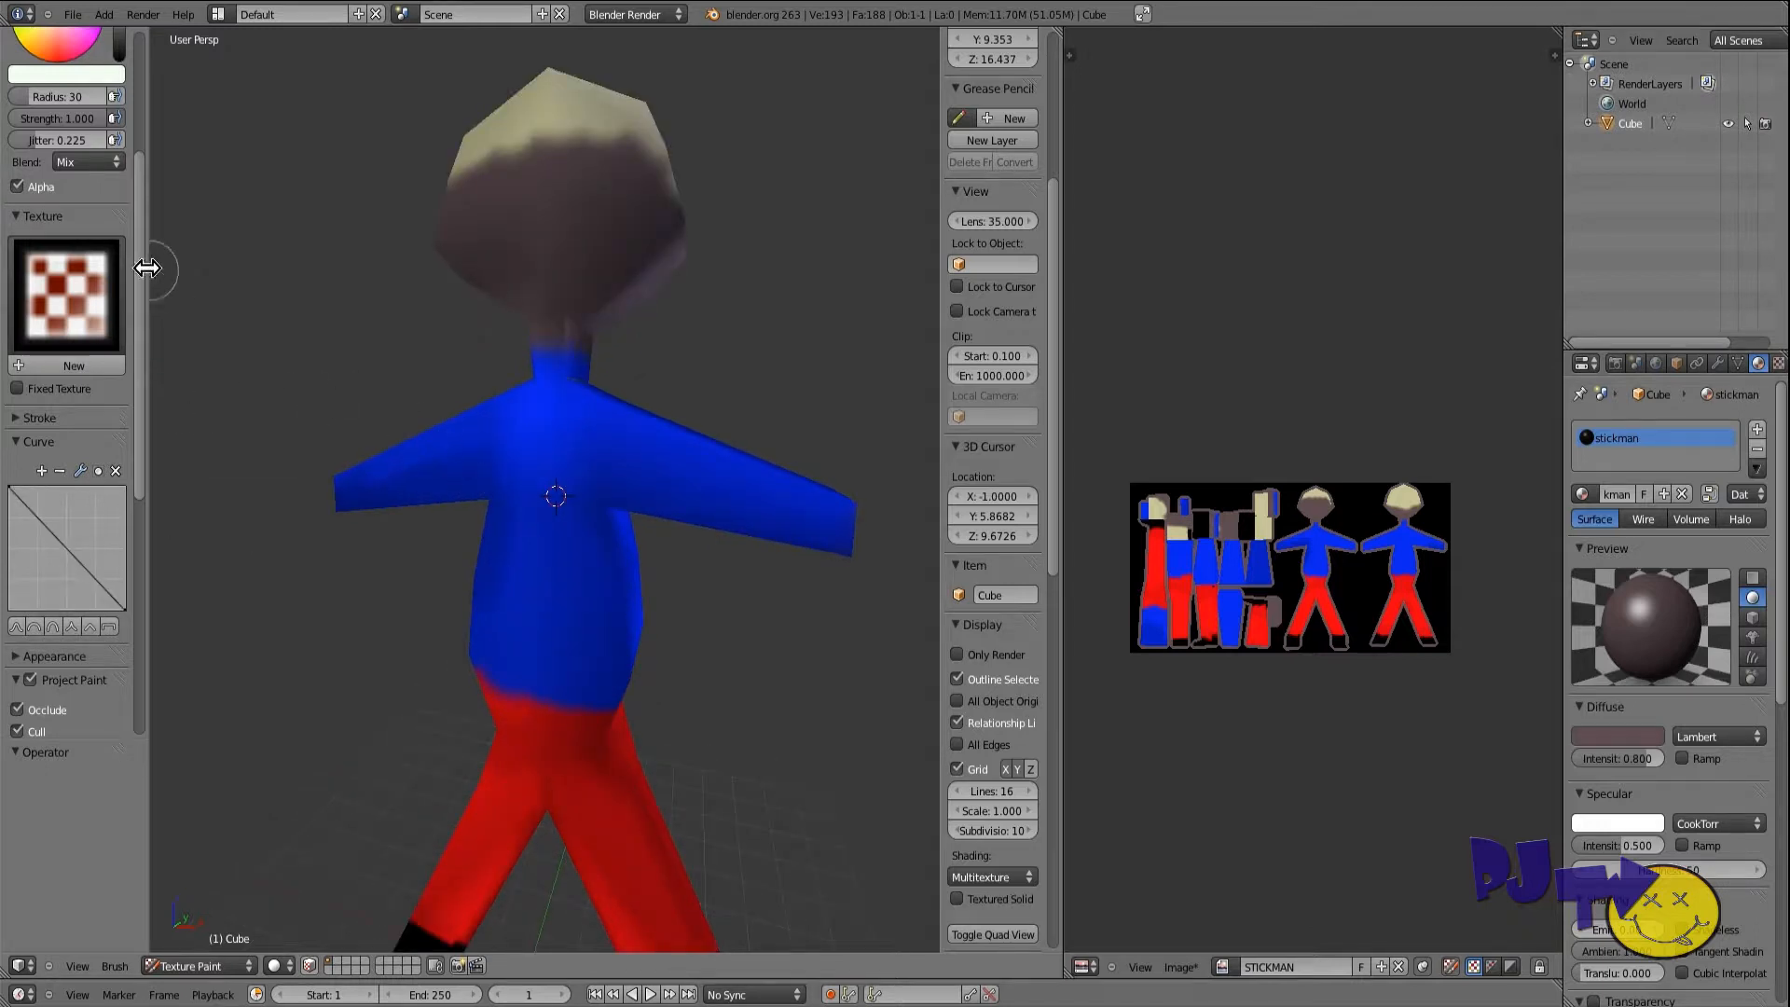
pyautogui.moveTo(142, 262); pyautogui.dragTo(151, 189)
pyautogui.moveTo(39, 246); pyautogui.dragTo(17, 248)
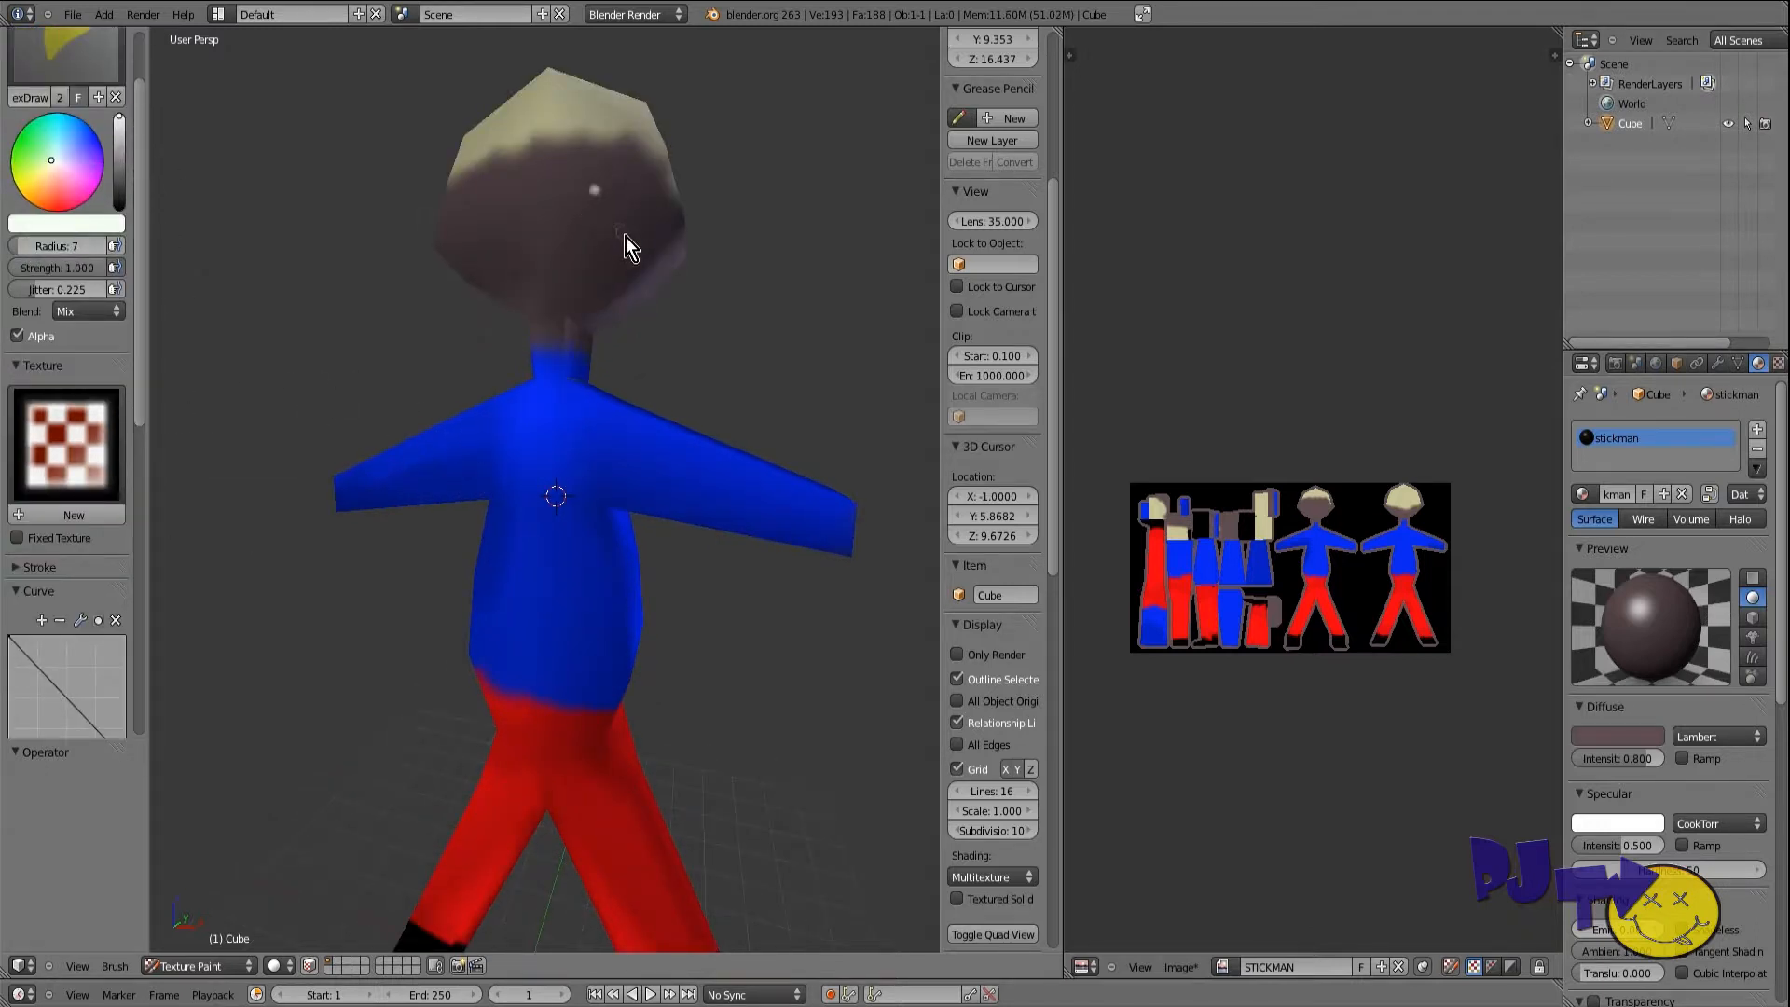
# Step: Paint two white eyes on the face and trim the oversized one with the sampled skin colour
pyautogui.moveTo(624, 236); pyautogui.dragTo(628, 220, button='middle')
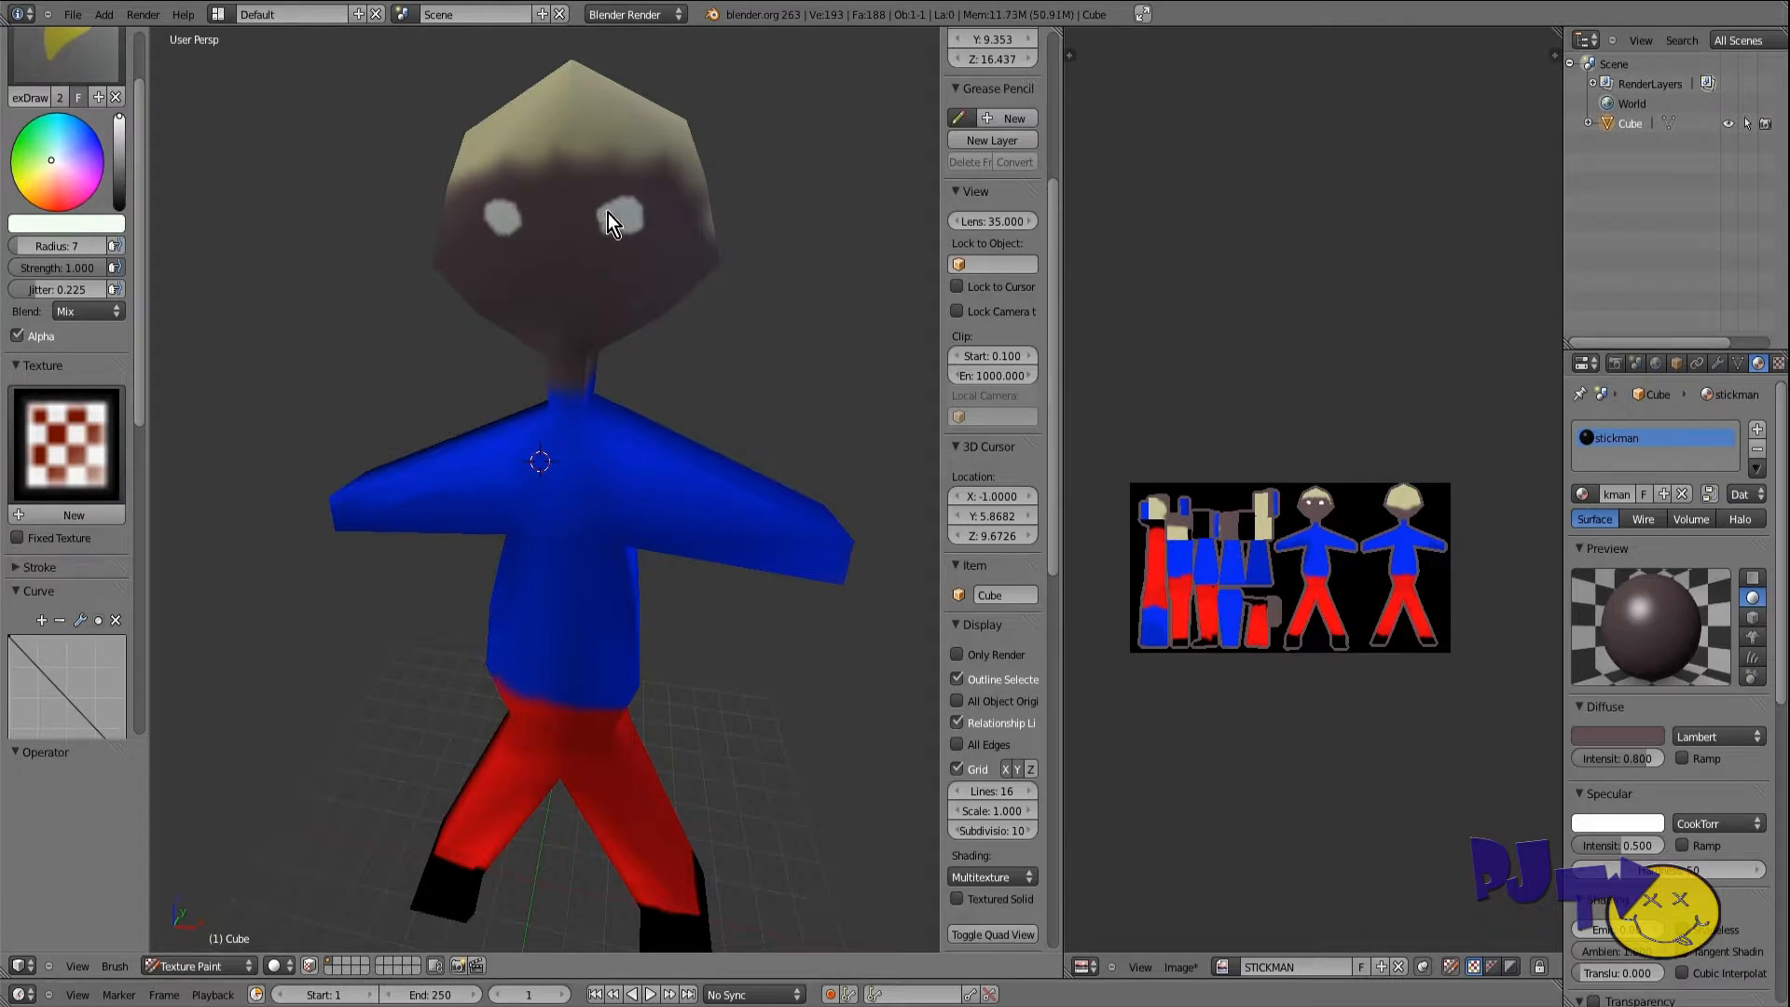
pyautogui.scroll(-3, 427, 266)
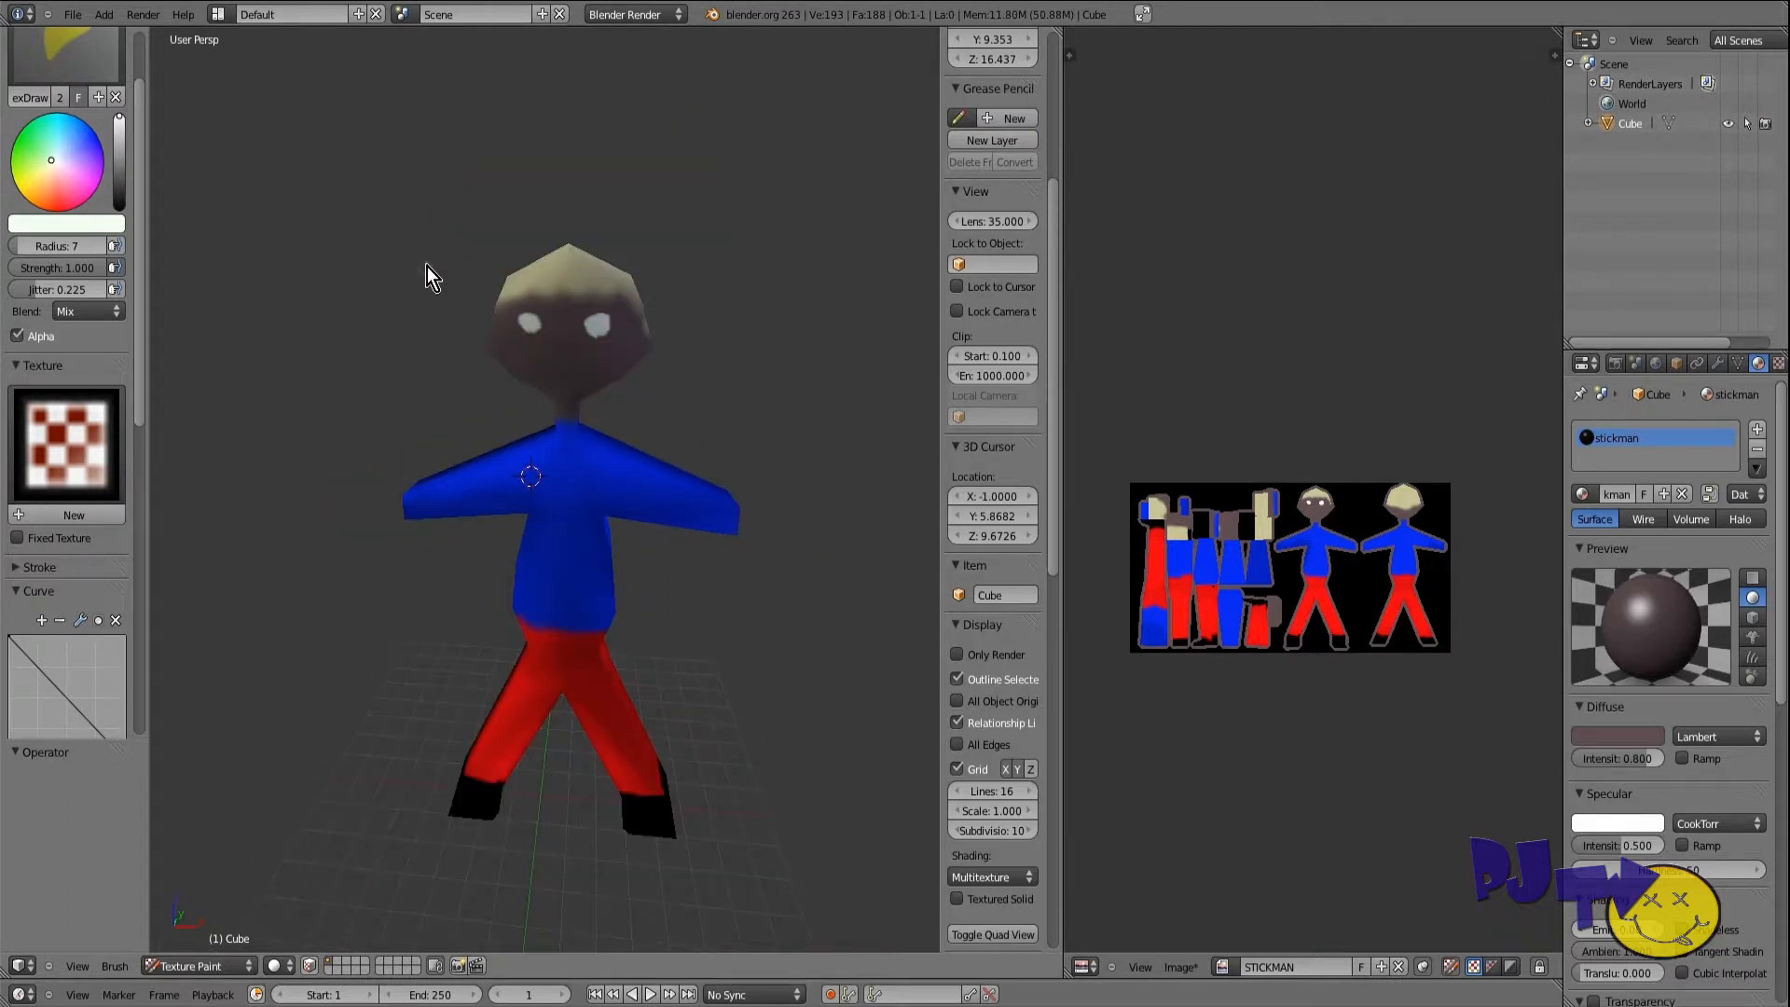
pyautogui.scroll(3, 529, 302)
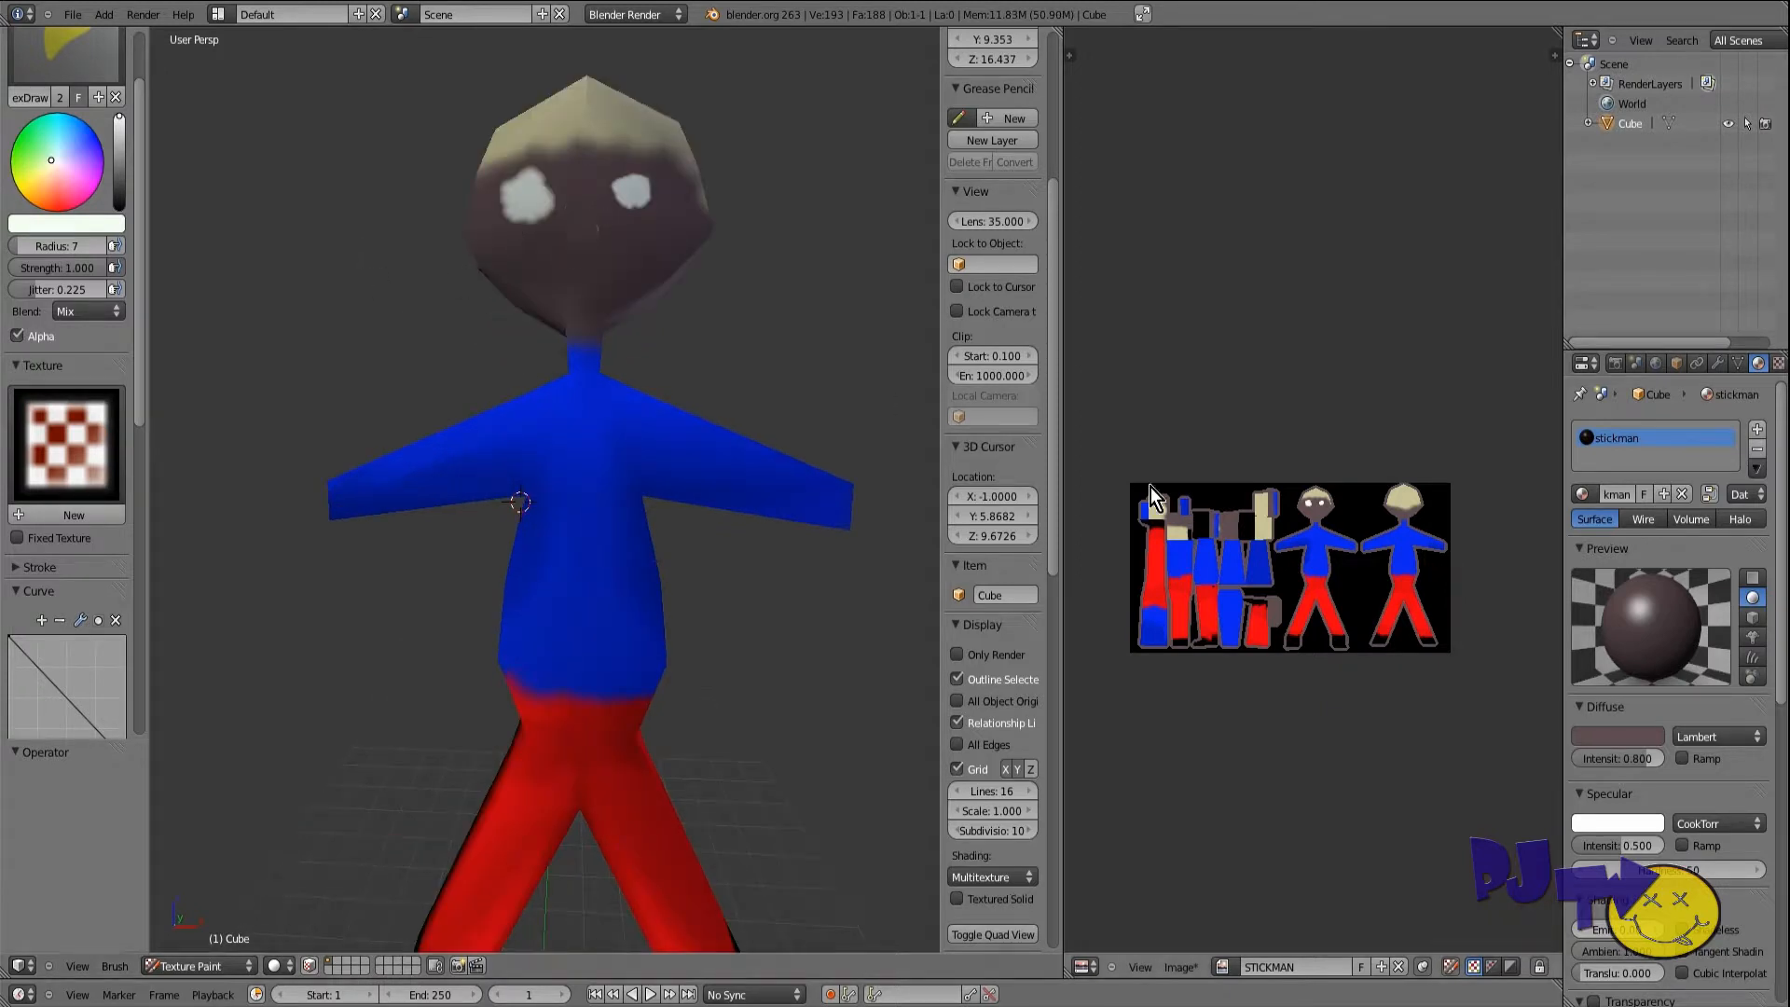
pyautogui.press('s')
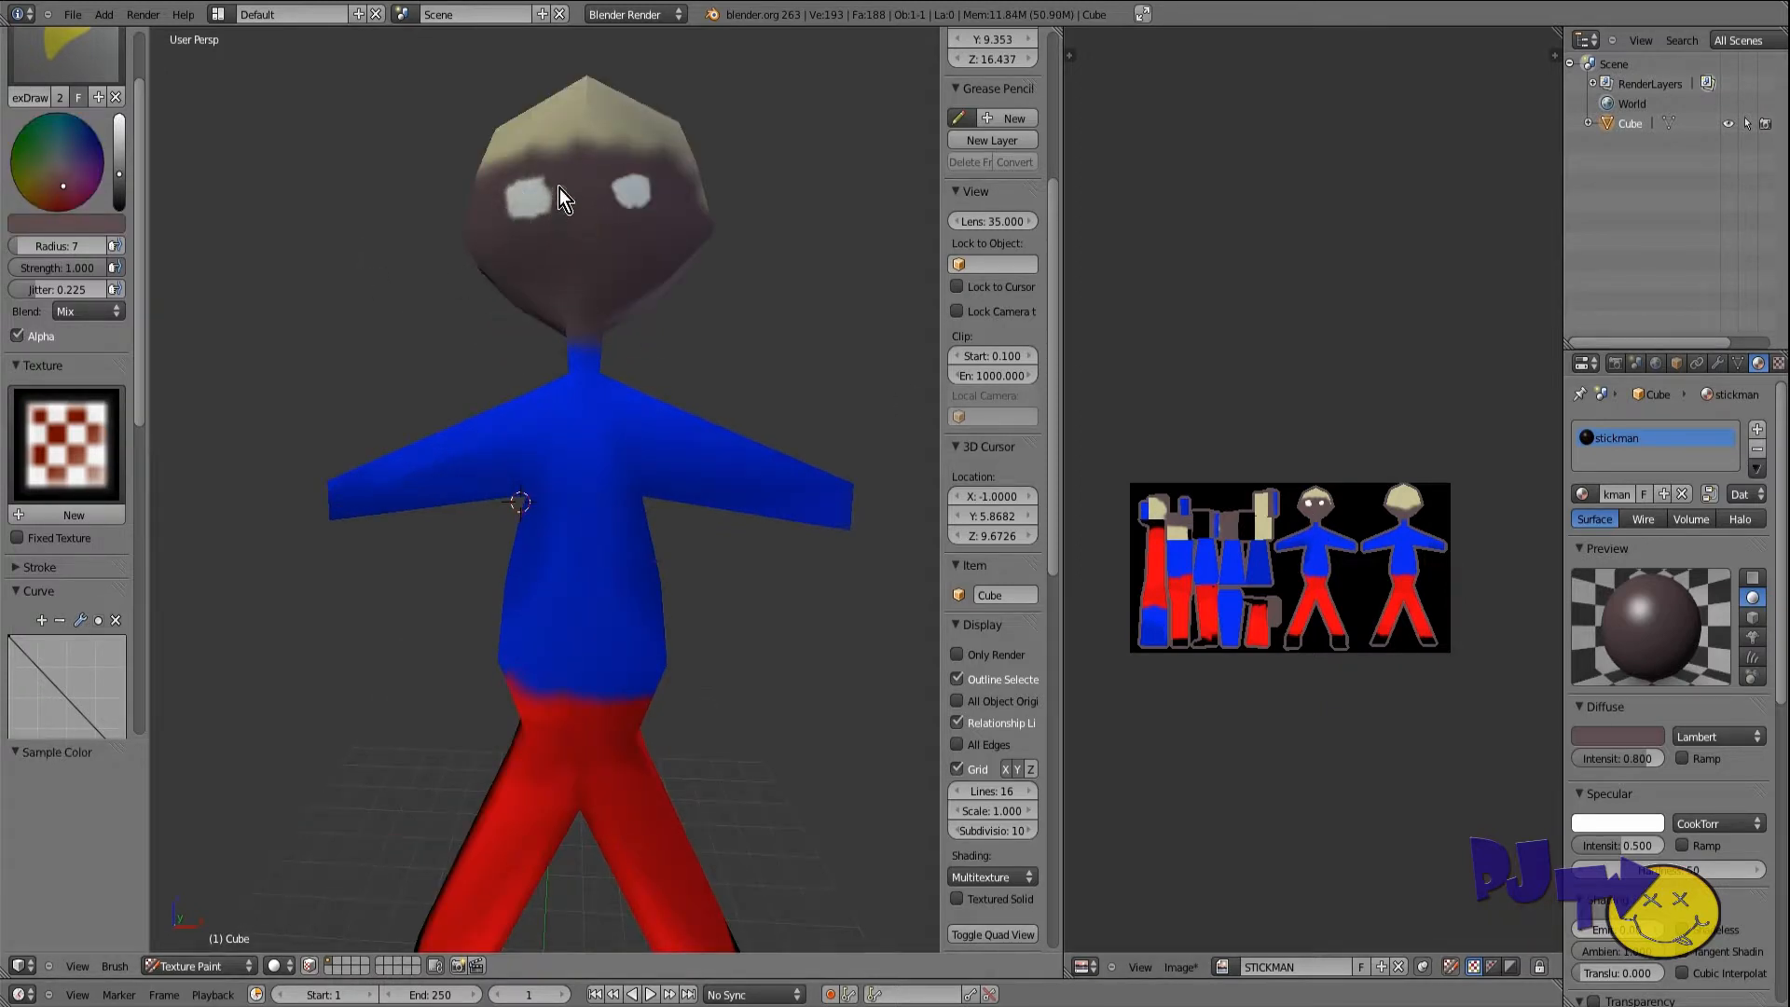
# Step: Paint a white nose and smiling mouth, and add a black pupil to each eye
pyautogui.moveTo(119, 175); pyautogui.dragTo(125, 115)
pyautogui.click(56, 164)
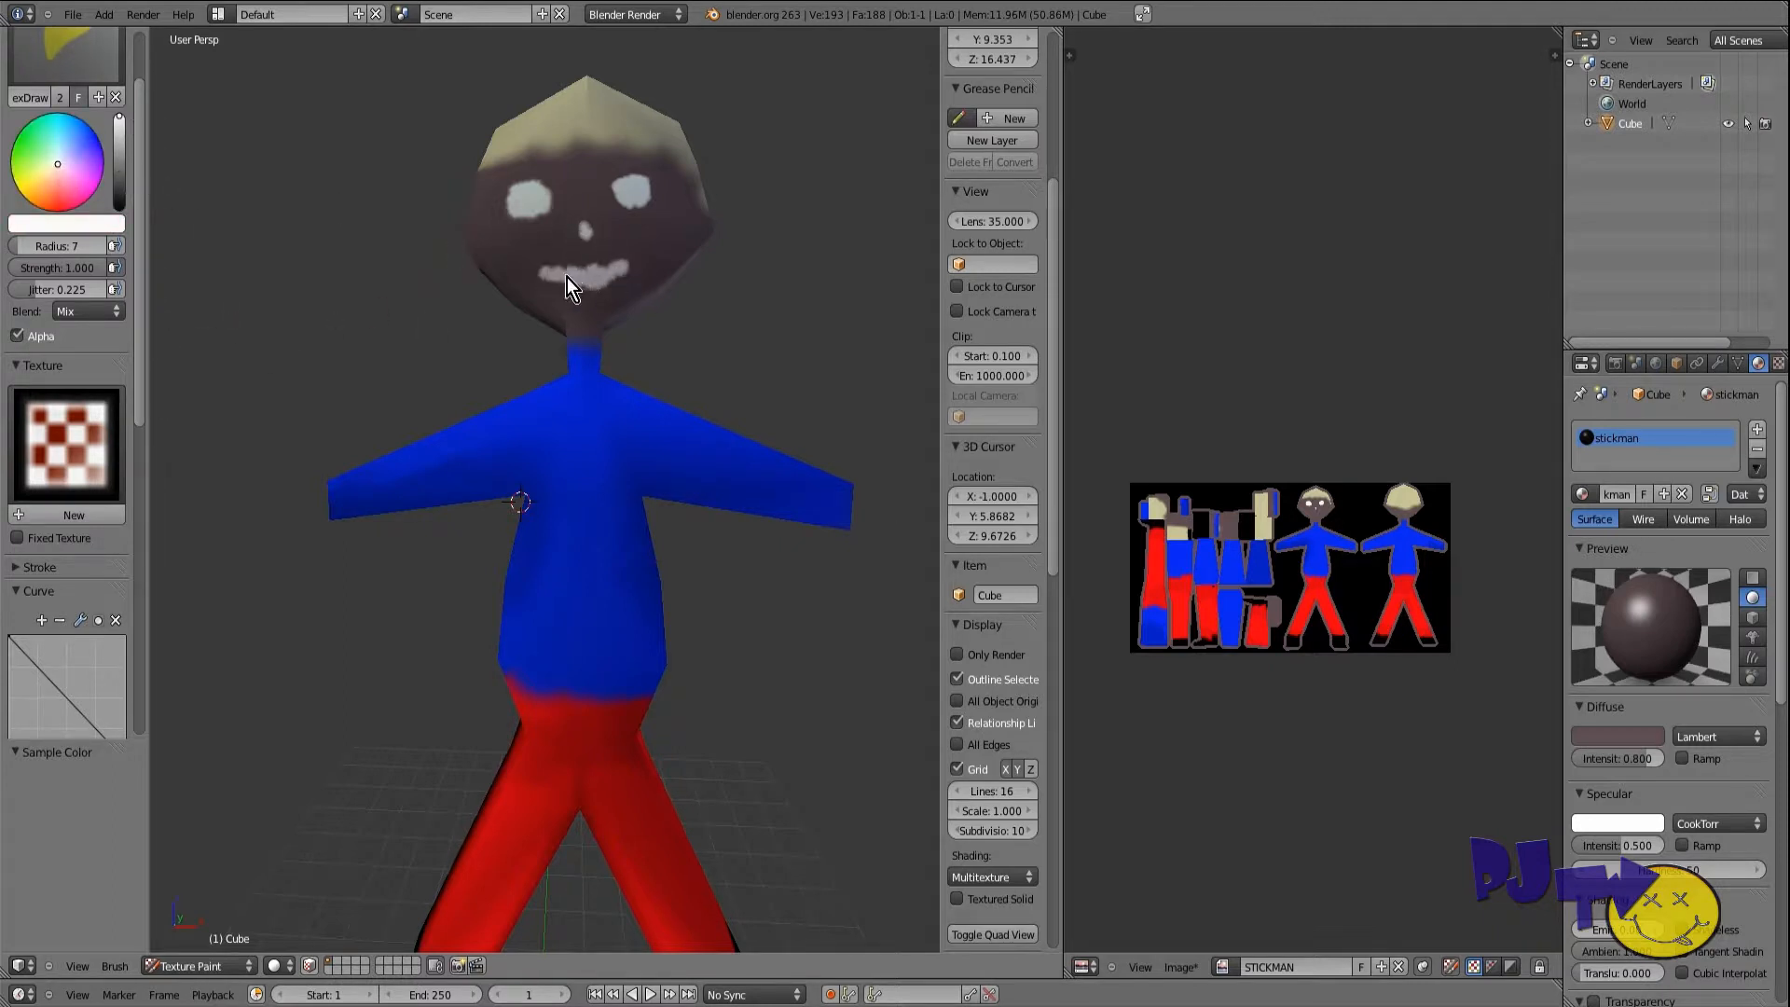
pyautogui.moveTo(120, 117); pyautogui.dragTo(119, 207)
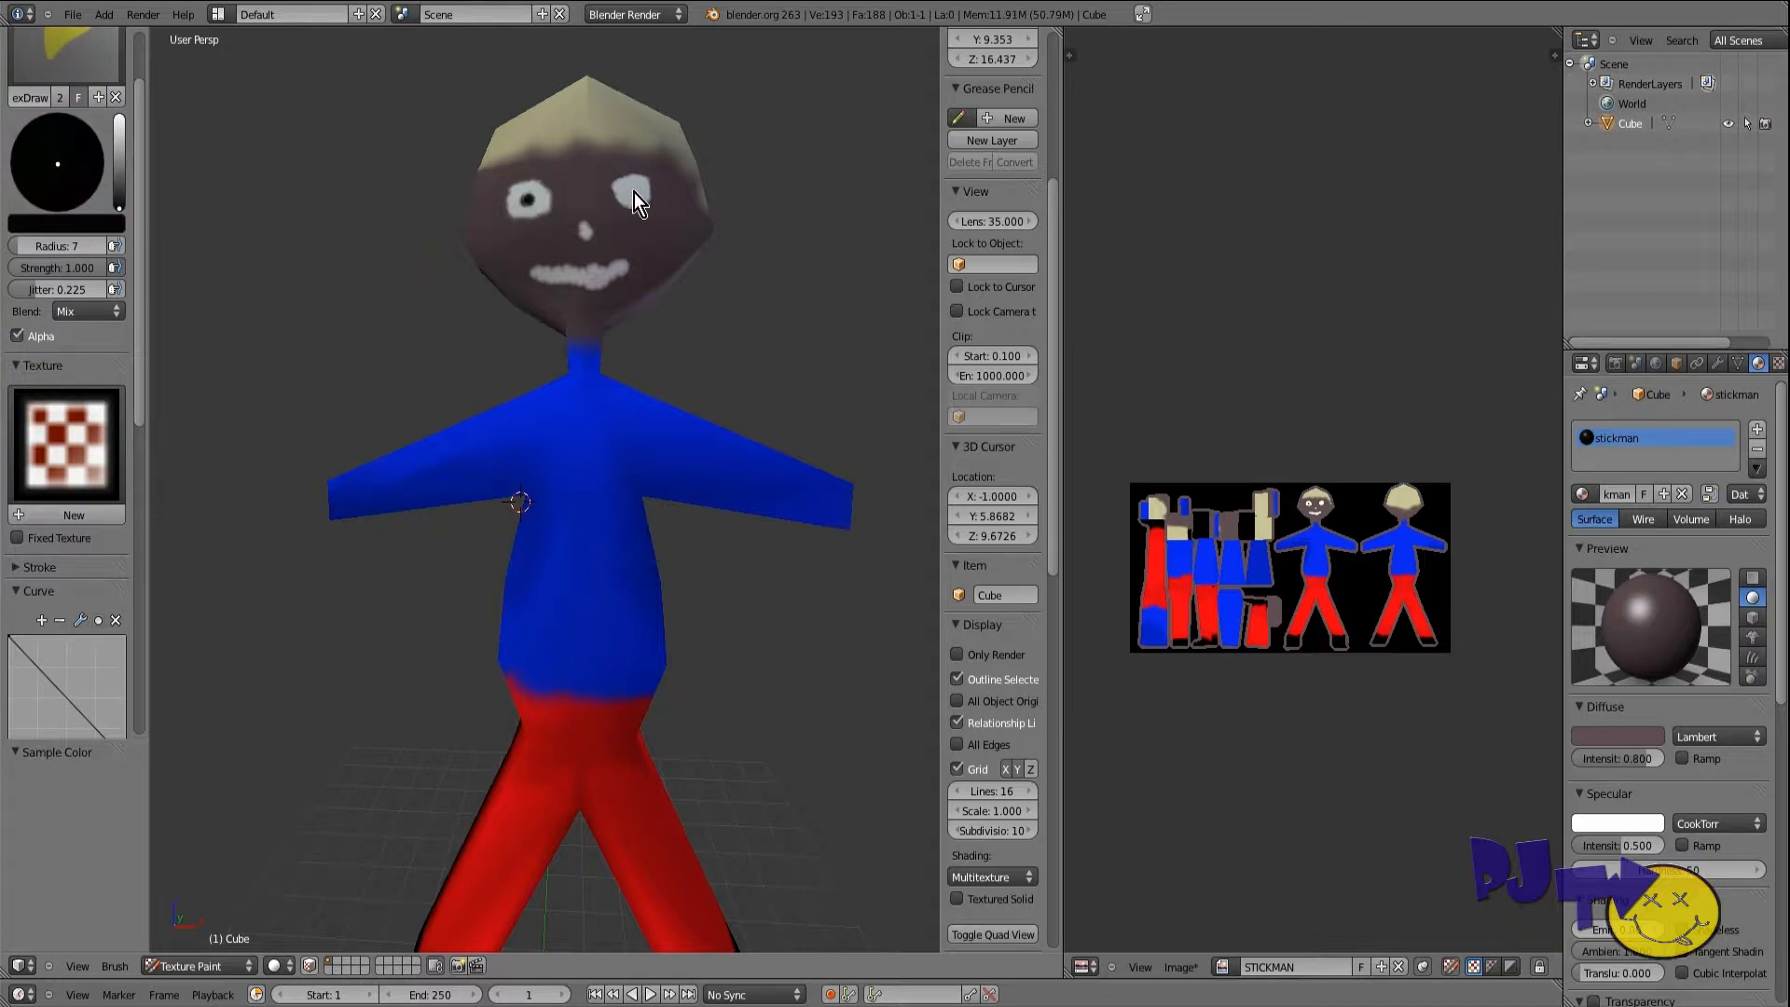
pyautogui.scroll(-2, 383, 277)
pyautogui.scroll(1, 371, 295)
pyautogui.moveTo(371, 294); pyautogui.dragTo(540, 309, button='middle')
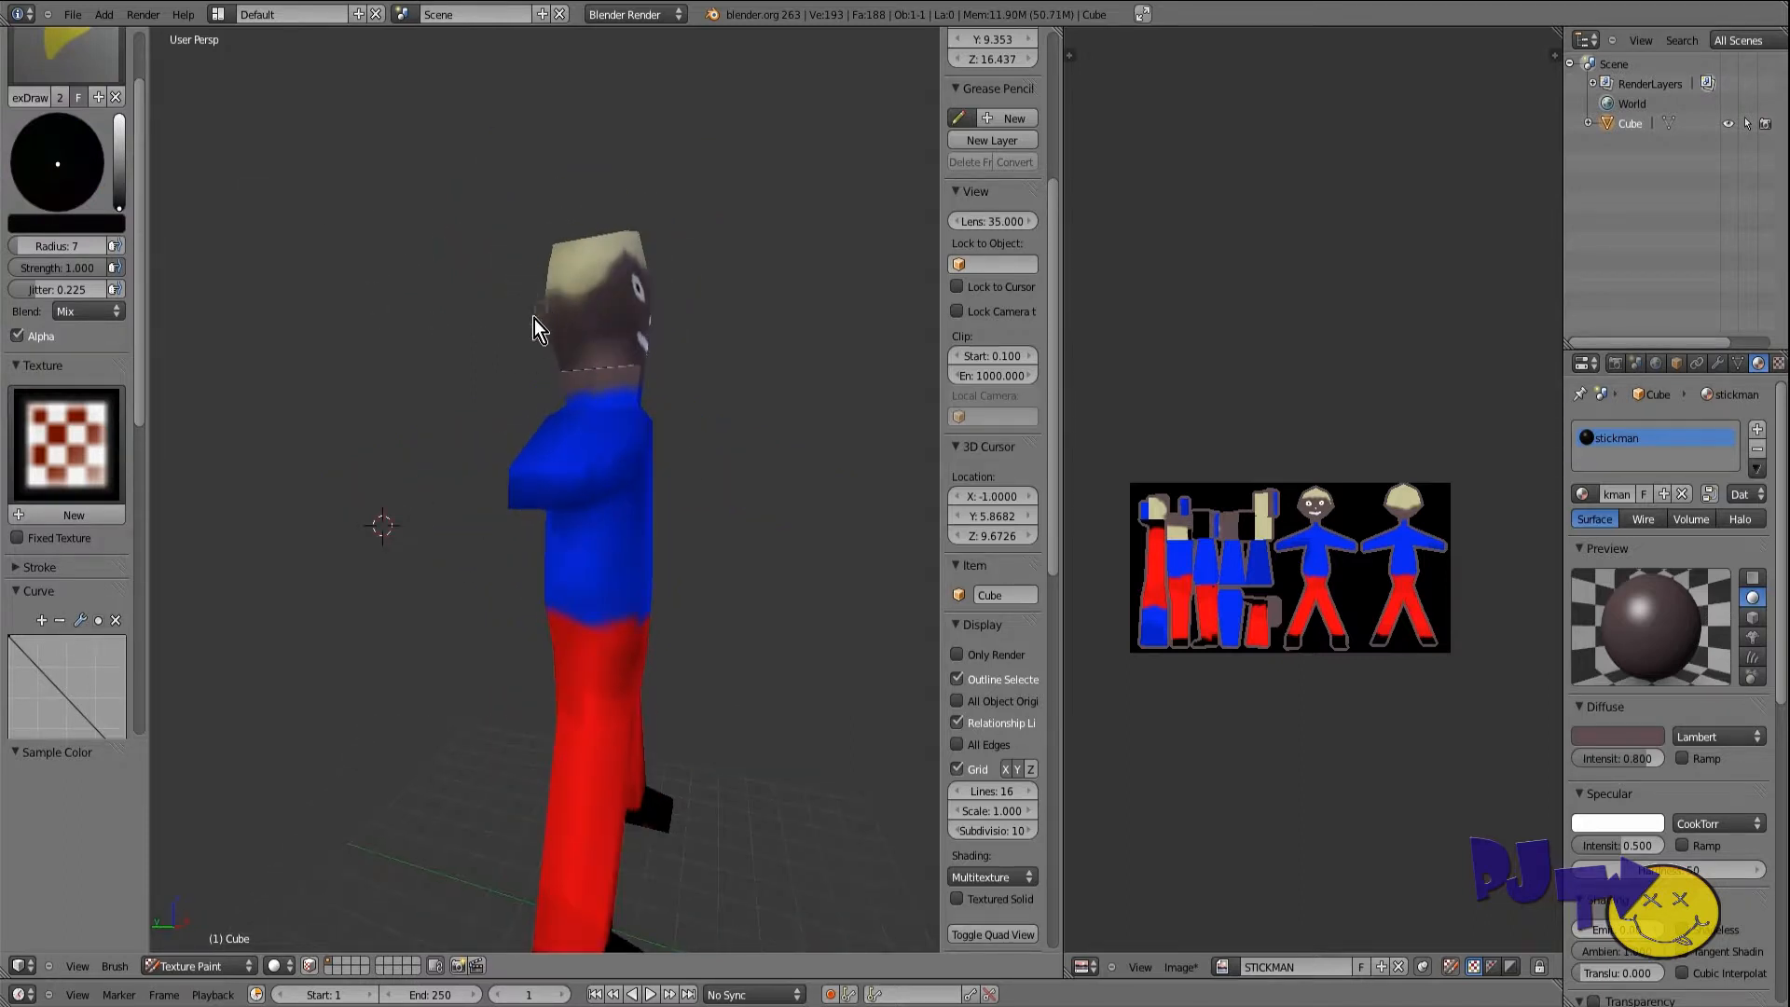
# Step: Clean up the neck and shirt collar using the sampled skin and blue shirt colours
pyautogui.rightClick(1273, 610)
pyautogui.scroll(2, 574, 322)
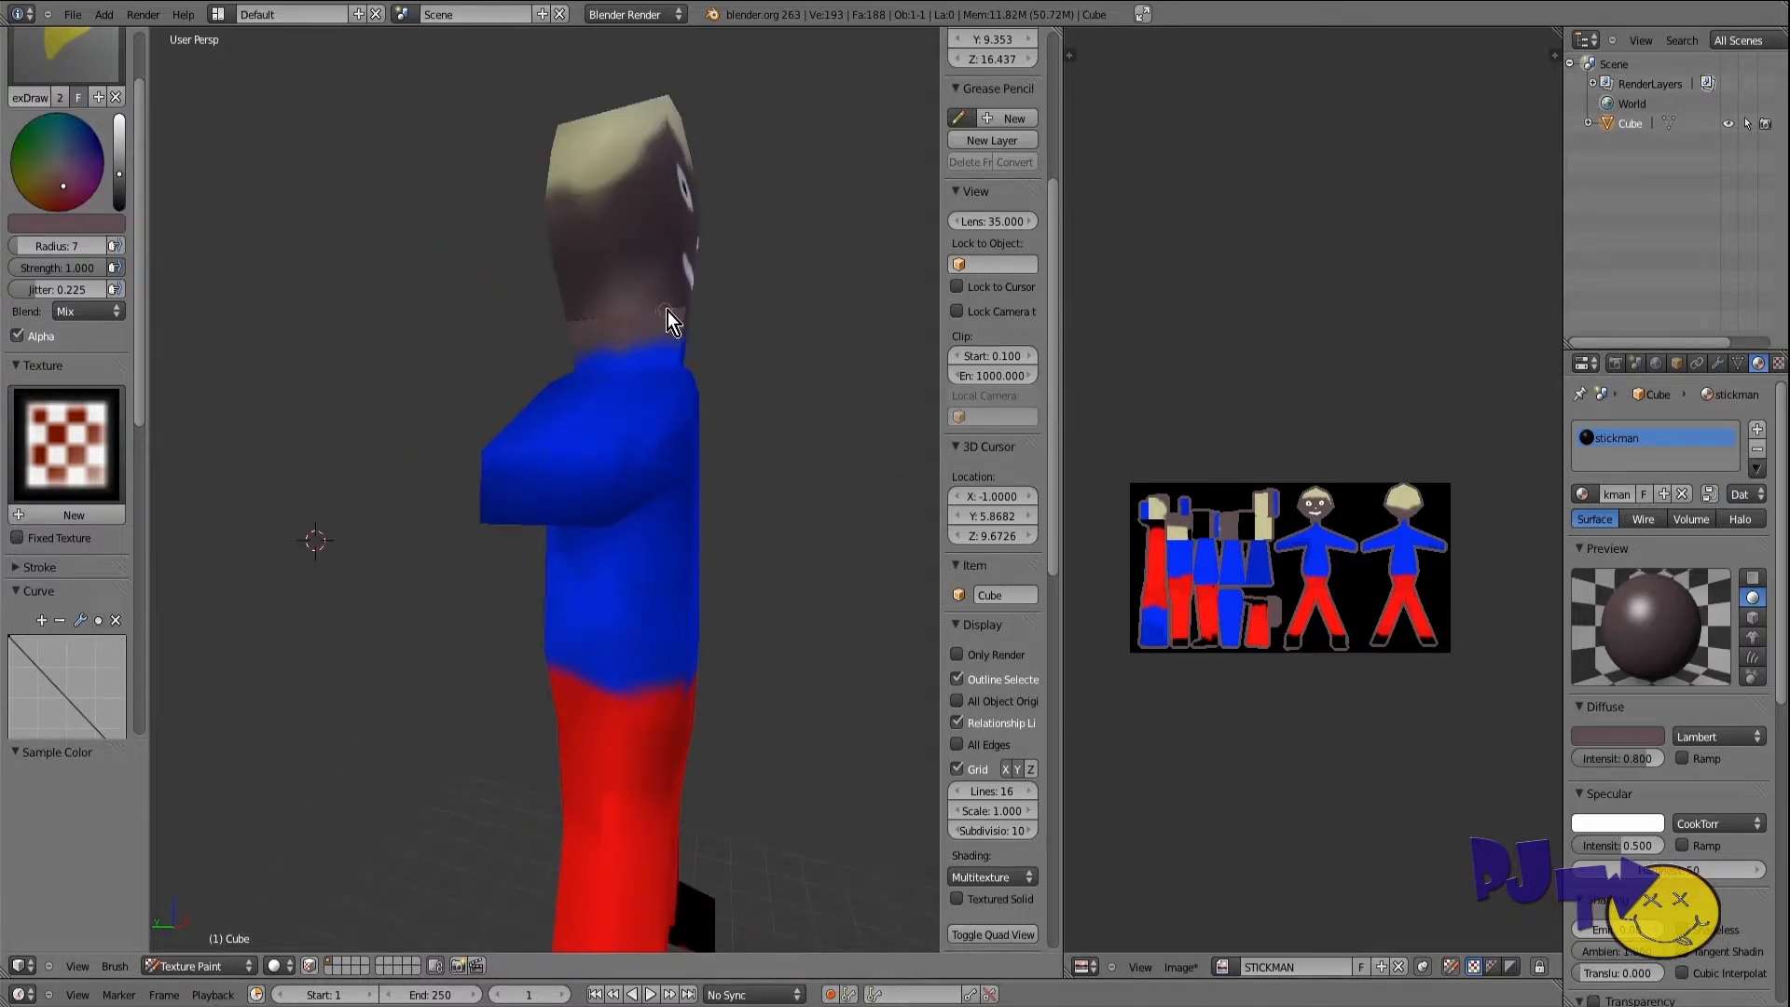
pyautogui.moveTo(565, 317)
pyautogui.mouseDown(button='middle')
pyautogui.moveTo(520, 322)
pyautogui.moveTo(539, 285)
pyautogui.moveTo(618, 319)
pyautogui.mouseUp(button='middle')
pyautogui.scroll(2, 466, 355)
pyautogui.moveTo(359, 365); pyautogui.dragTo(447, 374, button='middle')
pyautogui.rightClick(473, 361)
pyautogui.moveTo(479, 361); pyautogui.dragTo(361, 358)
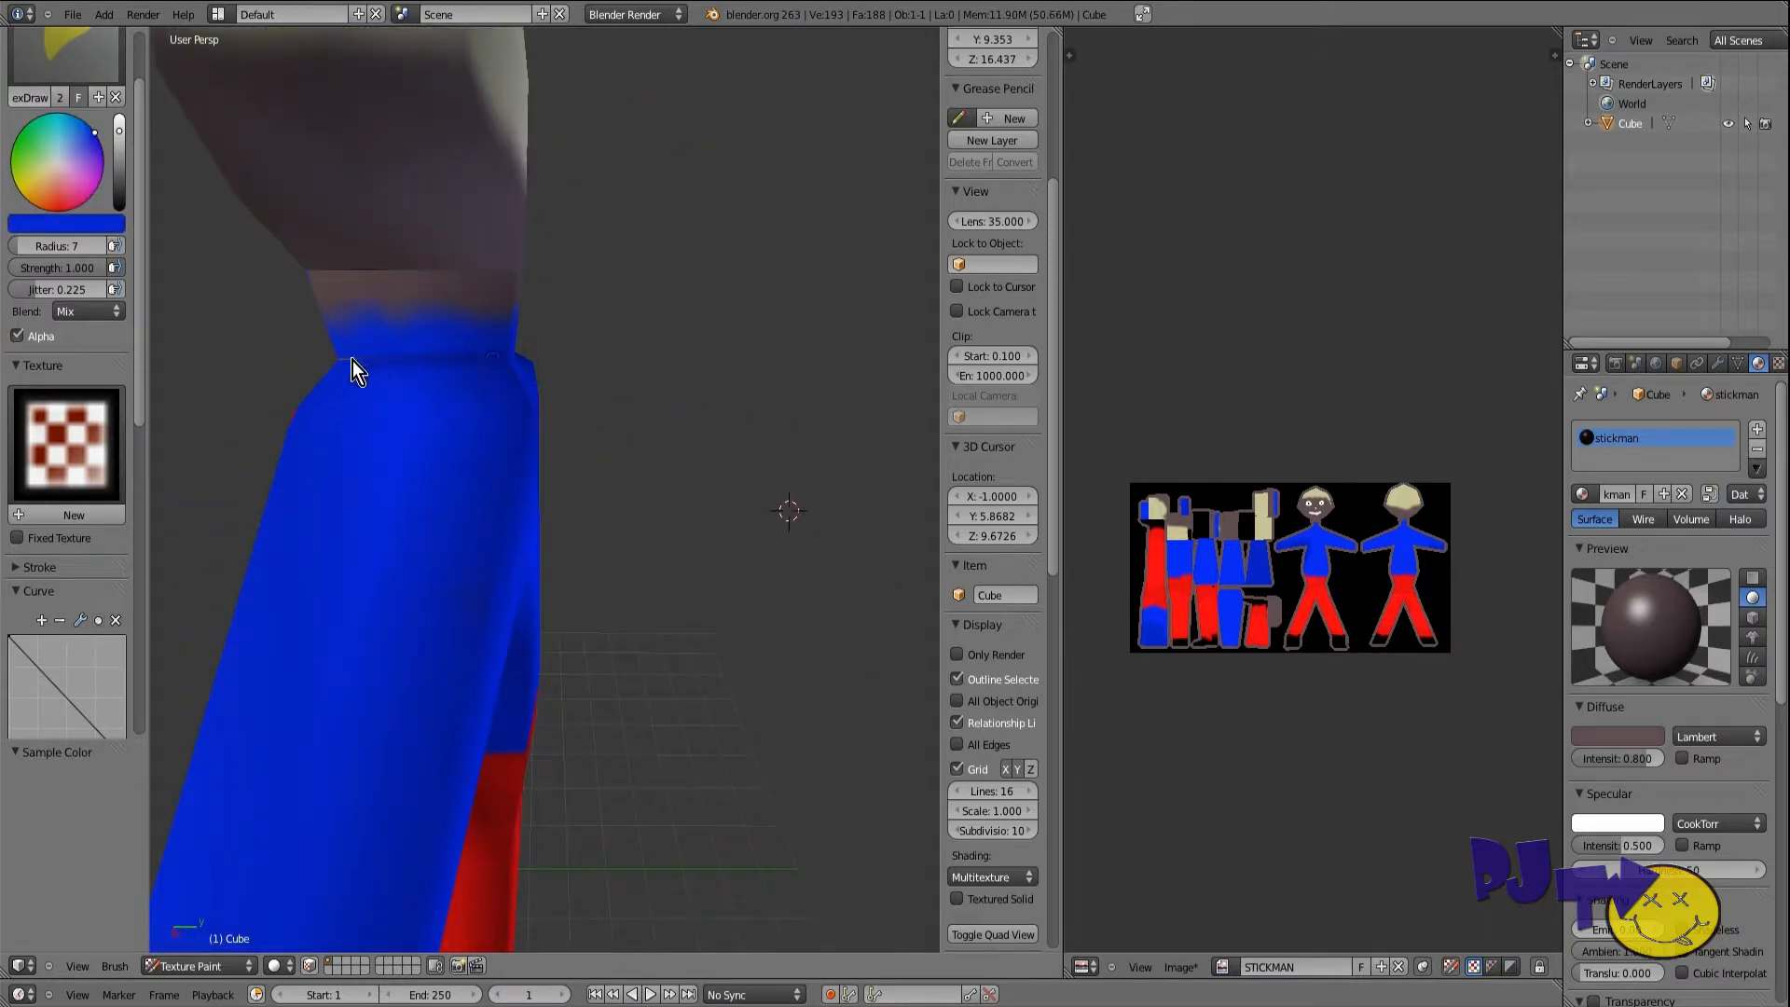
# Step: Switch the brush back to the smooth falloff curve
pyautogui.scroll(-4, 361, 358)
pyautogui.moveTo(416, 472); pyautogui.dragTo(555, 427, button='middle')
pyautogui.scroll(-5, 142, 415)
pyautogui.click(17, 533)
pyautogui.moveTo(617, 425)
pyautogui.mouseDown(button='middle')
pyautogui.moveTo(509, 440)
pyautogui.moveTo(482, 485)
pyautogui.moveTo(566, 469)
pyautogui.moveTo(503, 308)
pyautogui.mouseUp(button='middle')
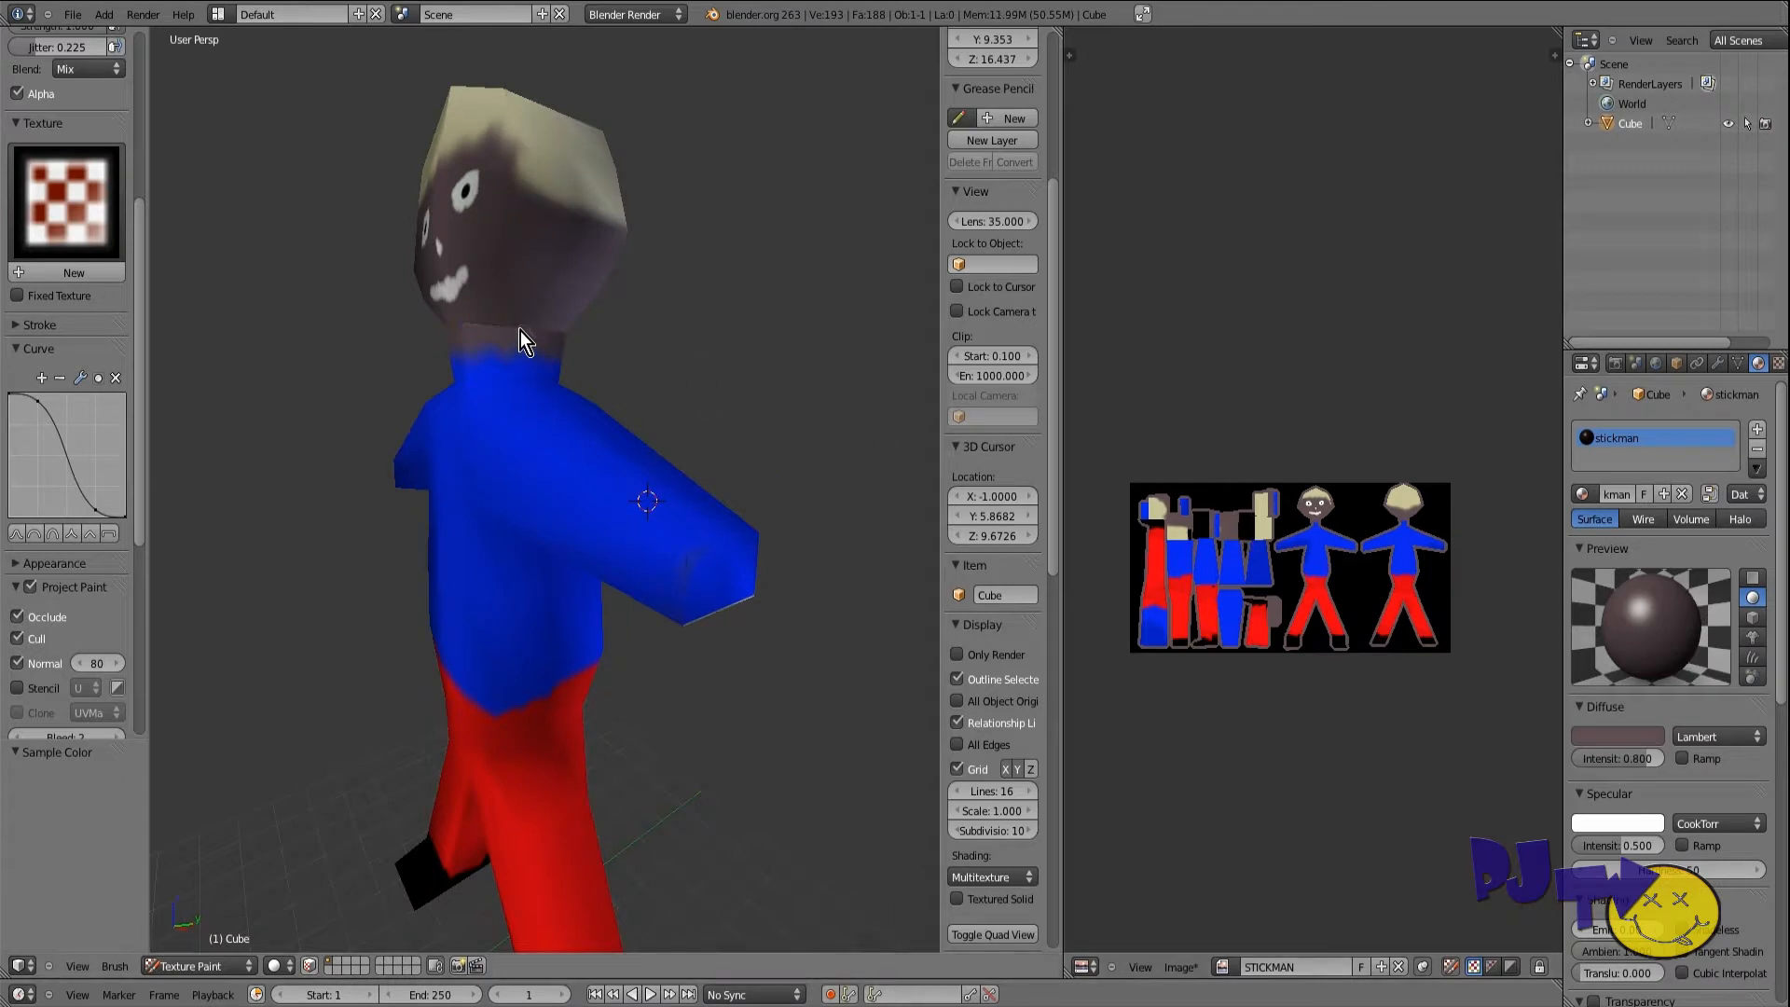
# Step: Examine the painted figure from the side, front and back for missed spots and stray paint
pyautogui.moveTo(383, 365)
pyautogui.mouseDown(button='middle')
pyautogui.moveTo(427, 298)
pyautogui.moveTo(346, 286)
pyautogui.mouseUp(button='middle')
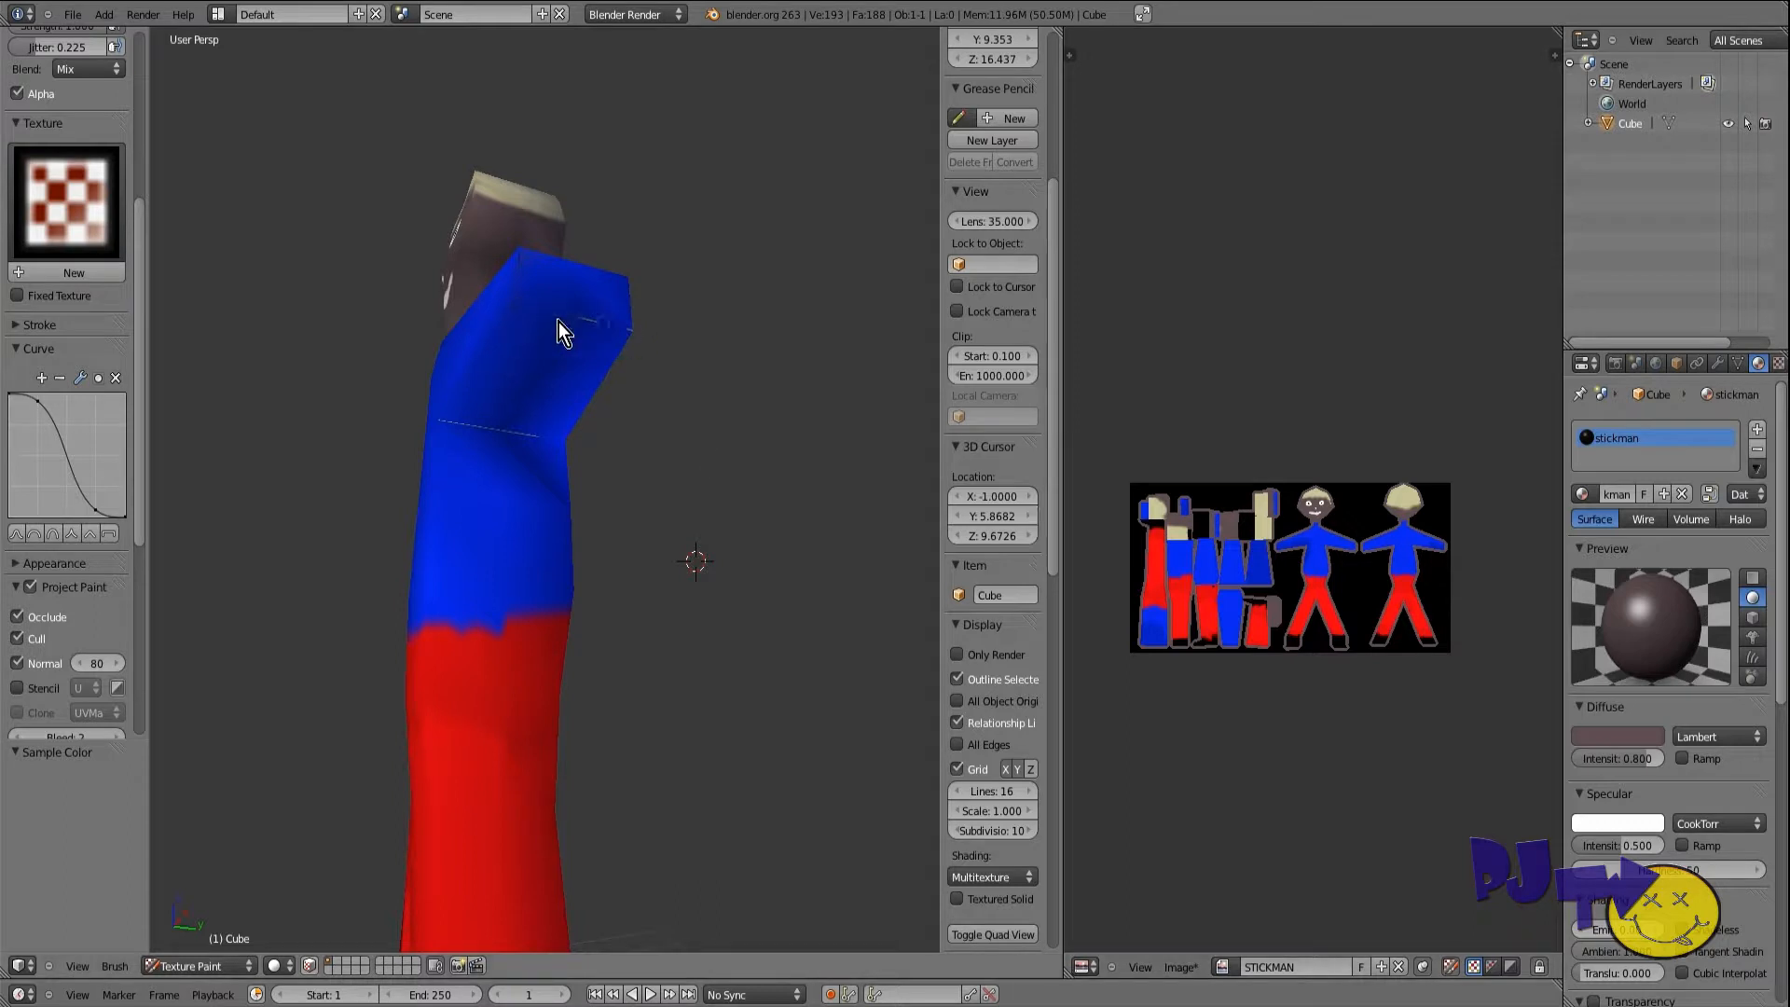
pyautogui.moveTo(500, 431)
pyautogui.mouseDown(button='middle')
pyautogui.moveTo(579, 420)
pyautogui.moveTo(663, 491)
pyautogui.moveTo(715, 444)
pyautogui.moveTo(684, 647)
pyautogui.mouseUp(button='middle')
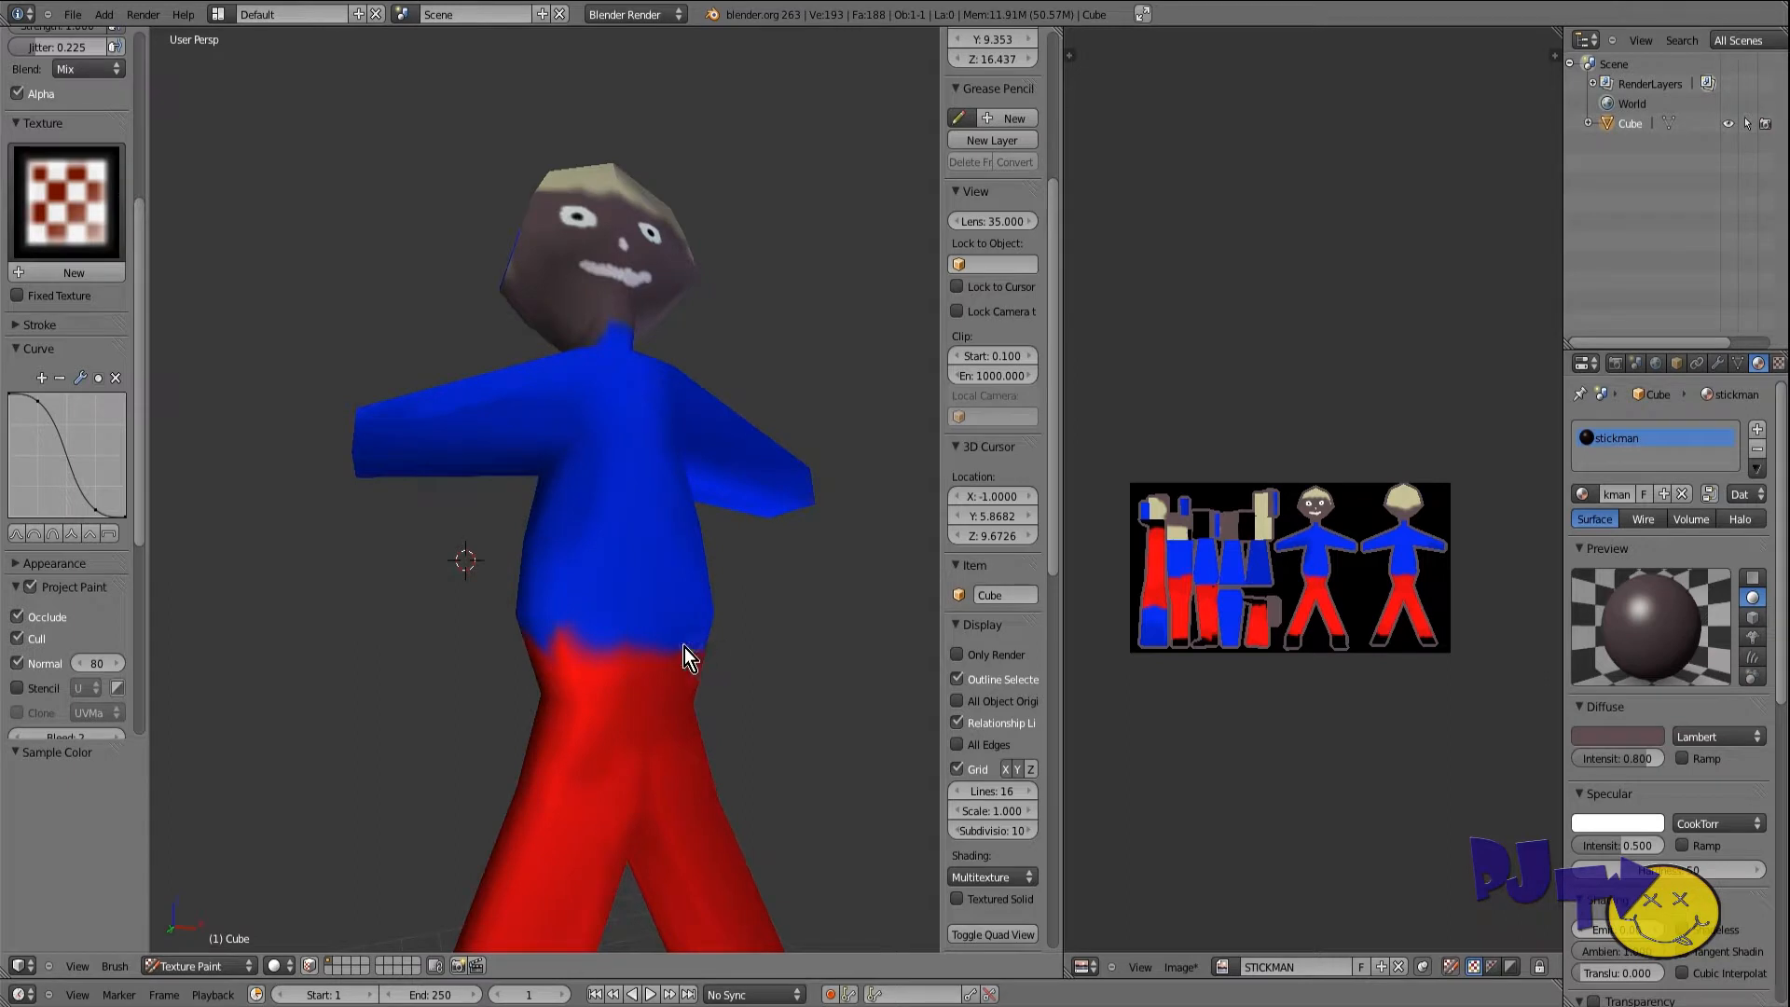
pyautogui.moveTo(553, 631); pyautogui.dragTo(665, 619, button='middle')
pyautogui.moveTo(501, 592)
pyautogui.mouseDown(button='middle')
pyautogui.moveTo(448, 599)
pyautogui.moveTo(603, 491)
pyautogui.moveTo(587, 591)
pyautogui.moveTo(650, 539)
pyautogui.mouseUp(button='middle')
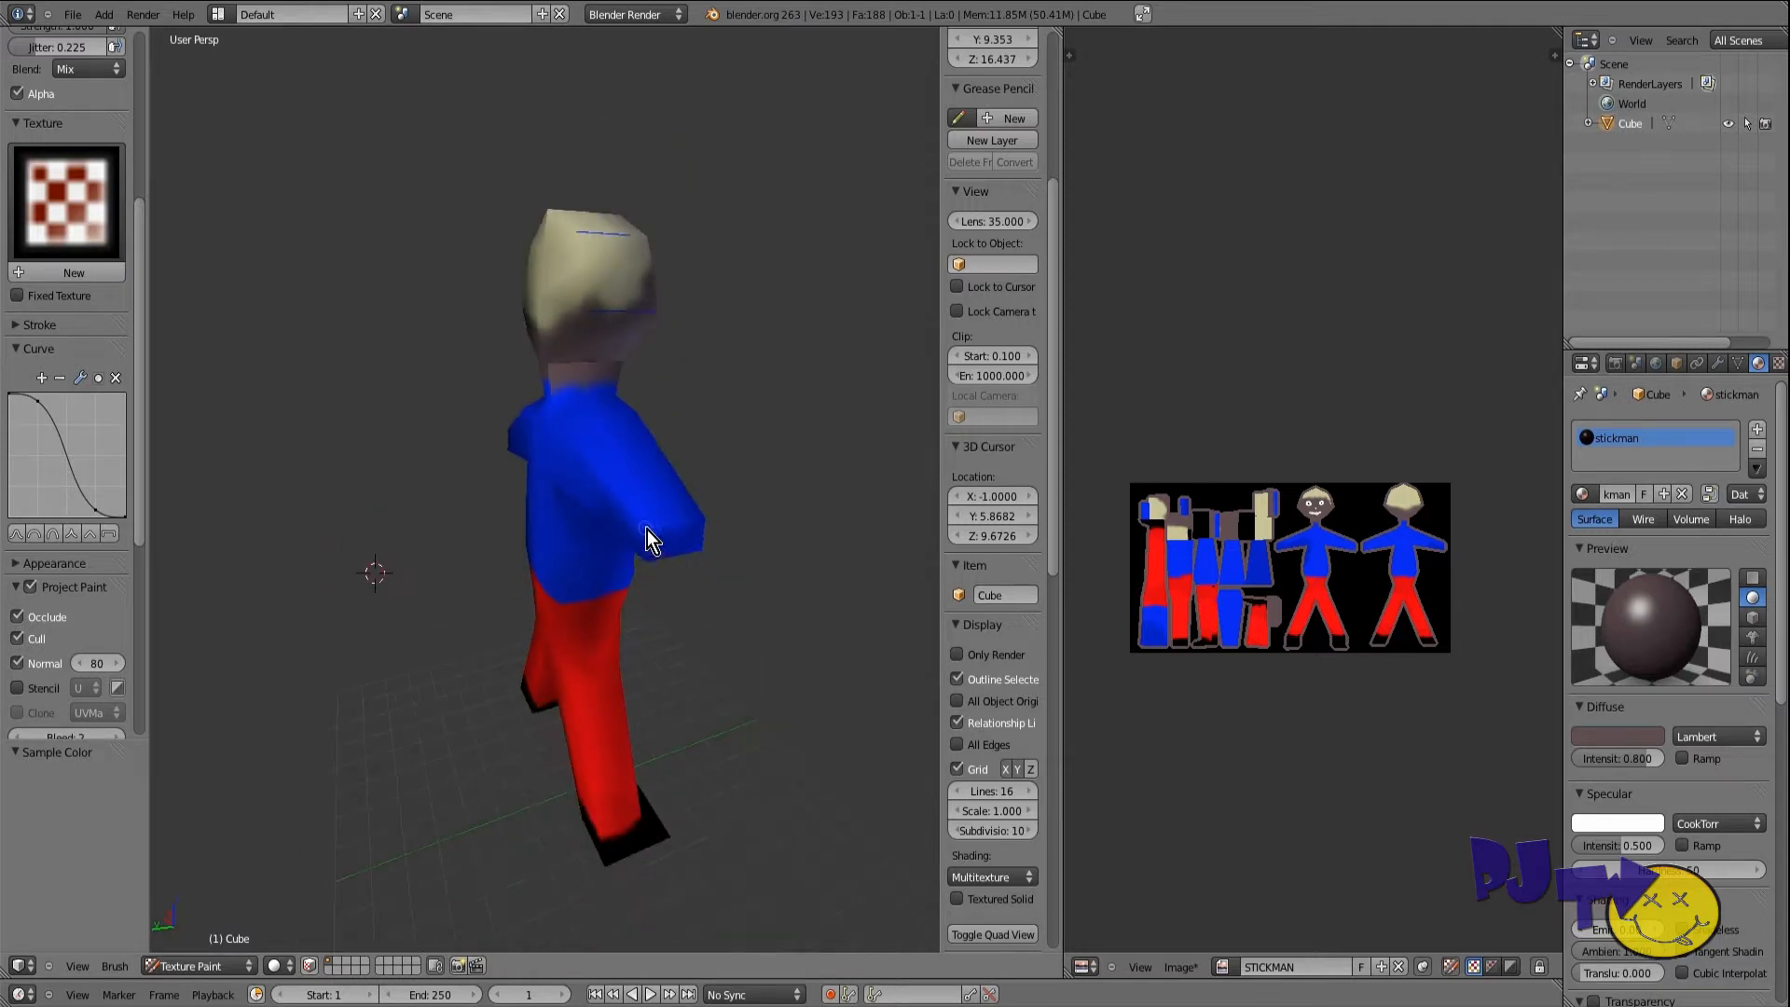
# Step: Paint over the stray blue line and dark marks on the side of the head with the blond hair colour
pyautogui.scroll(3, 673, 529)
pyautogui.moveTo(349, 524); pyautogui.dragTo(442, 513, button='middle')
pyautogui.moveTo(710, 229); pyautogui.dragTo(606, 144, button='middle')
pyautogui.moveTo(599, 140); pyautogui.dragTo(682, 145)
pyautogui.hotkey('ctrl', 'z')
pyautogui.scroll(-5, 641, 137)
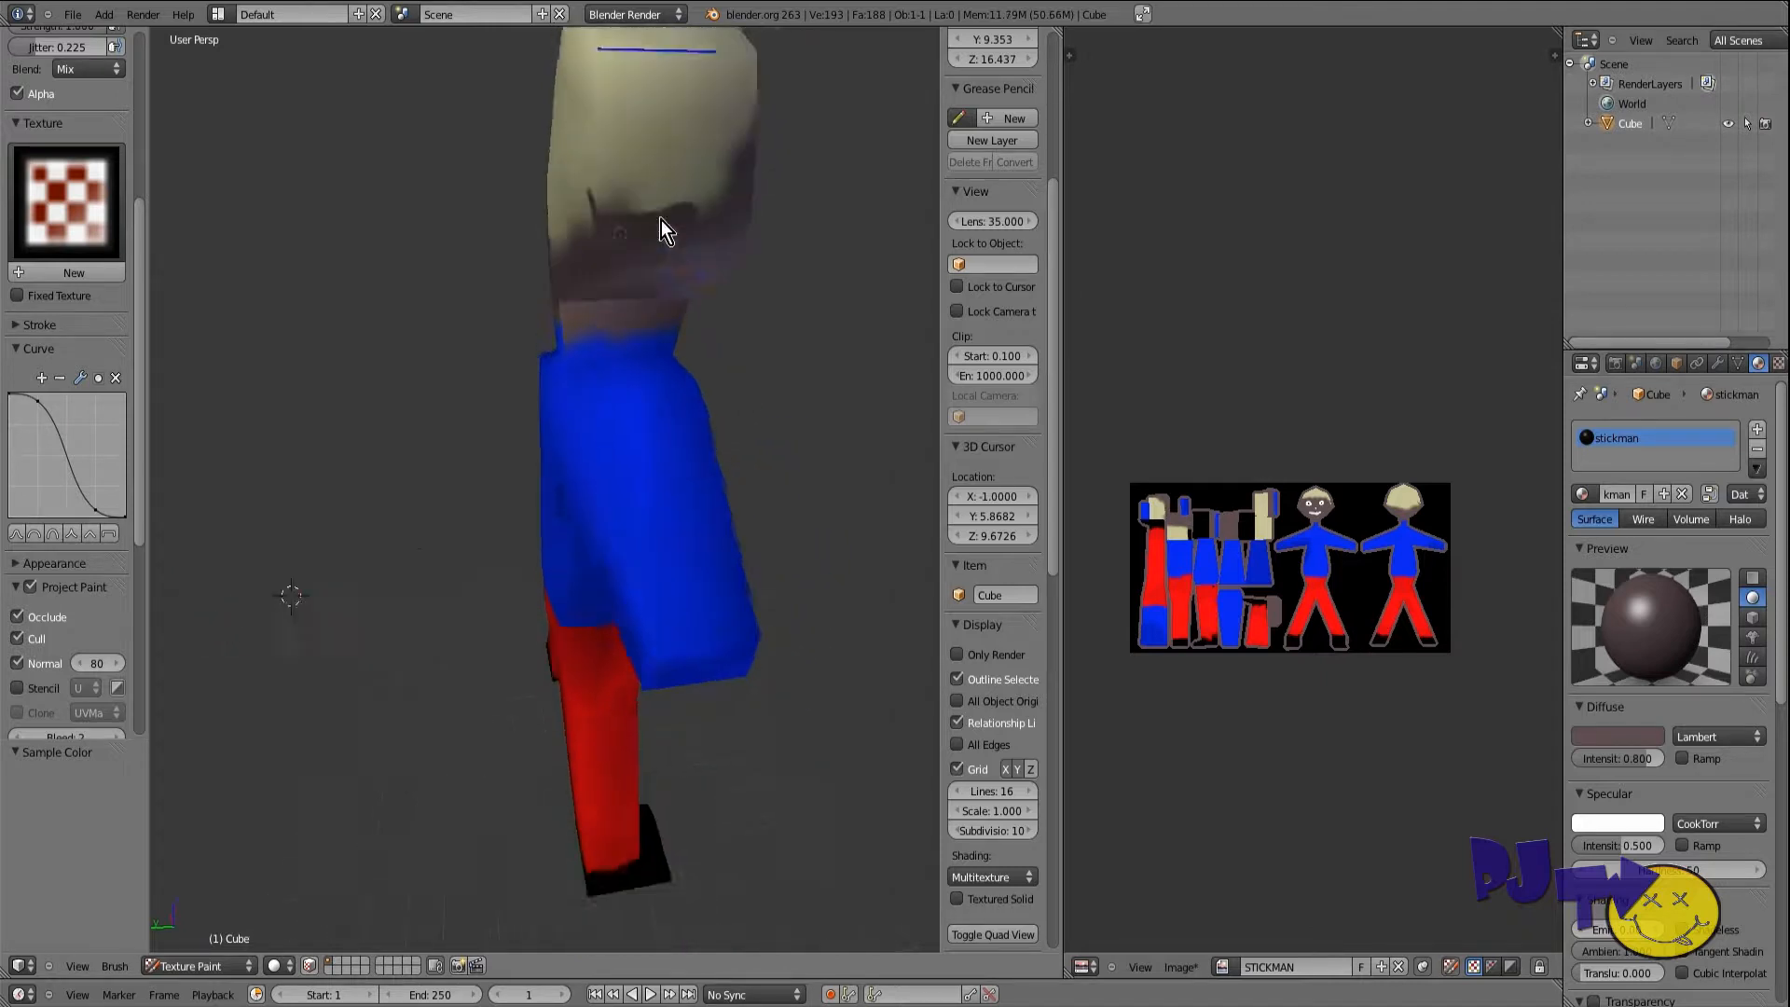
pyautogui.hotkey('ctrl', 'z')
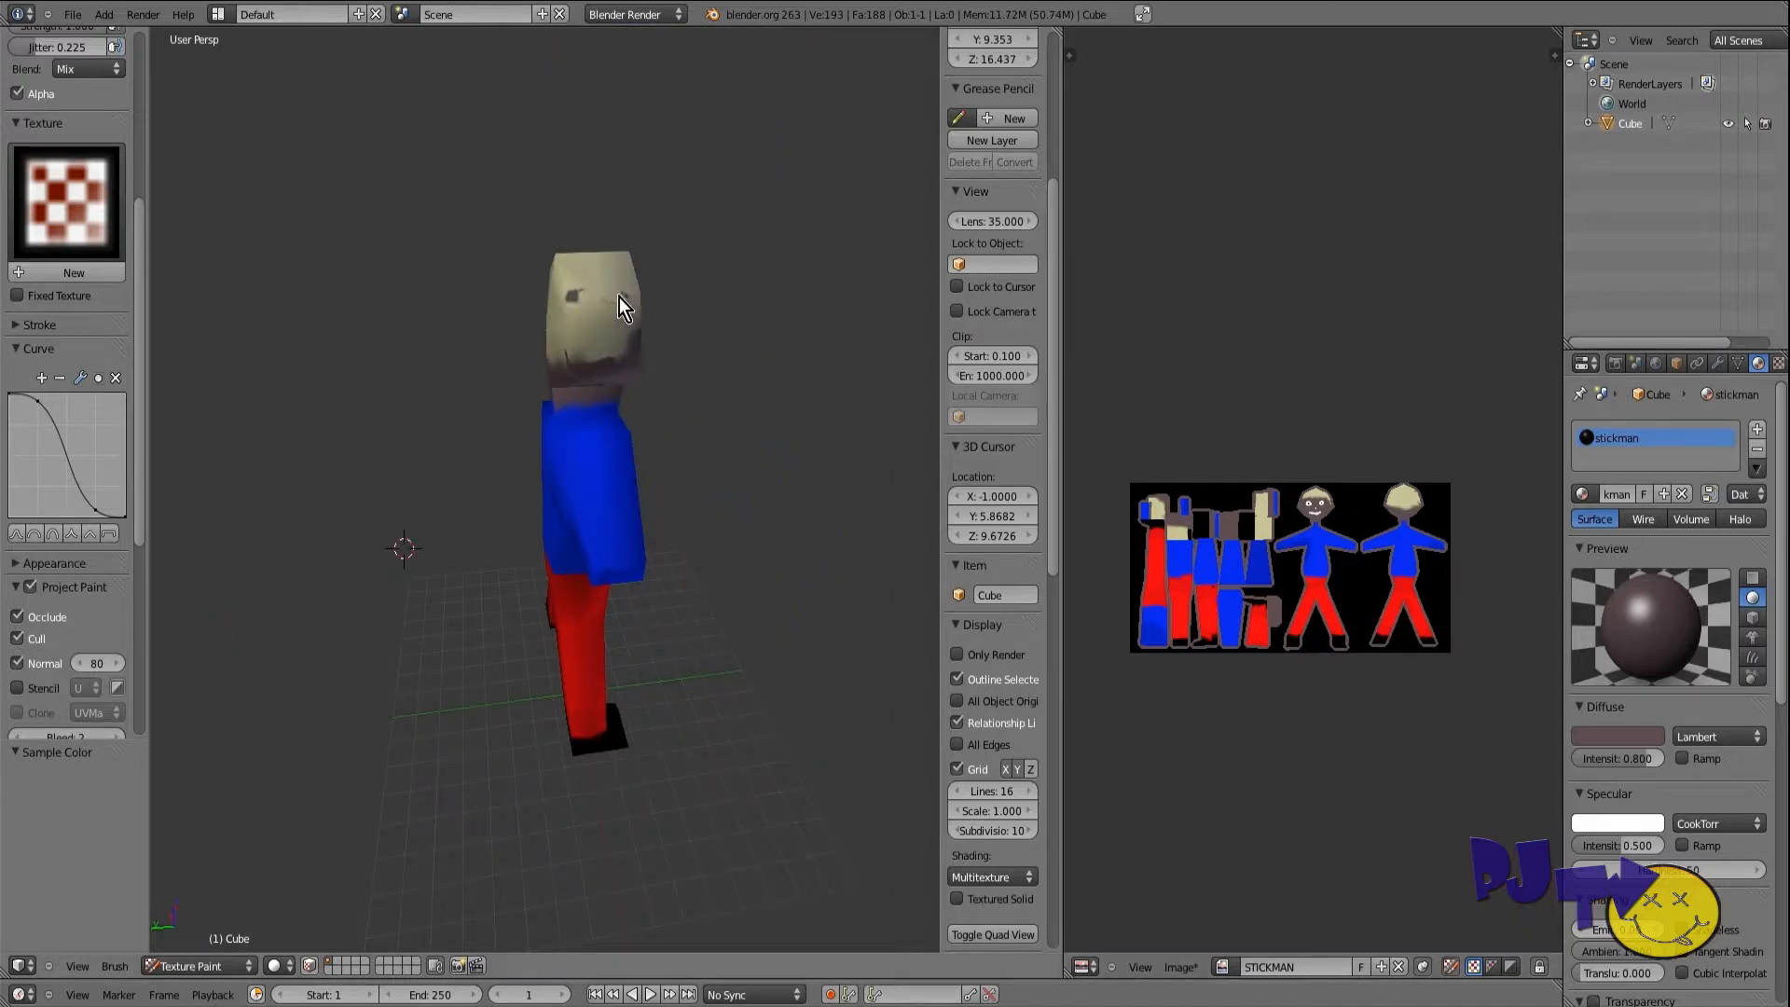
pyautogui.scroll(5, 74, 149)
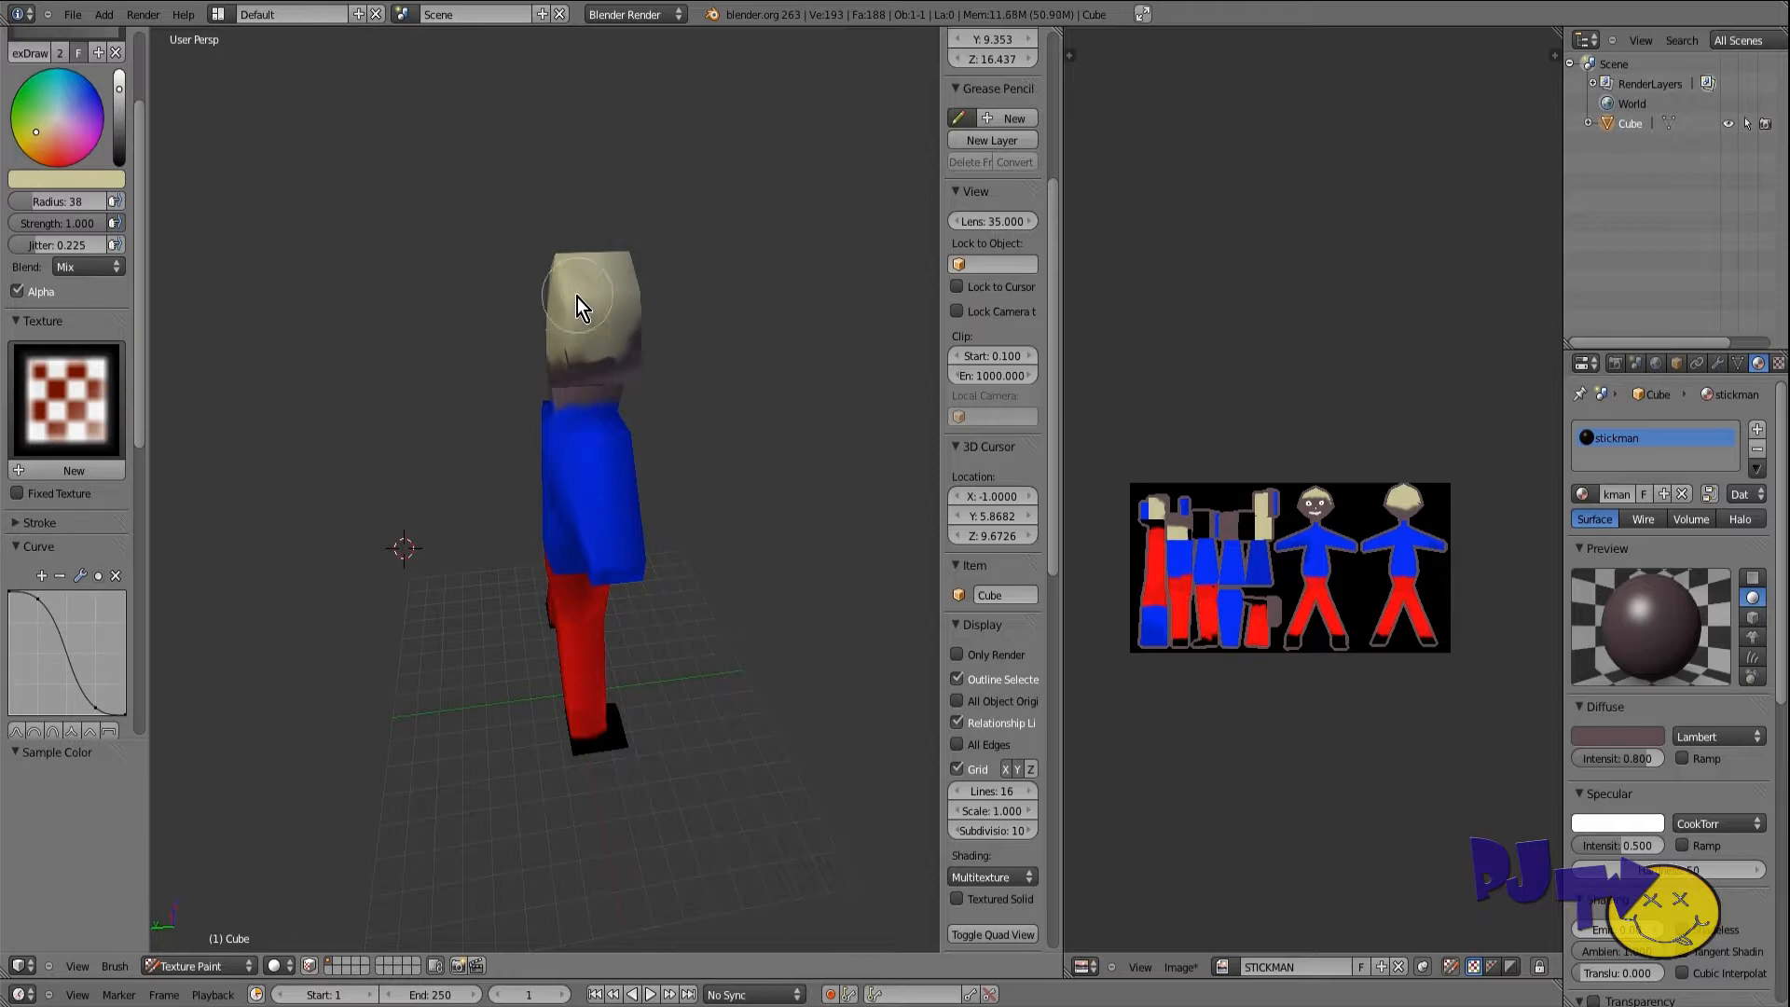
# Step: Paint a row of small cream buttons down the front of the blue shirt, using a brush radius of 9
pyautogui.moveTo(572, 338)
pyautogui.mouseDown(button='middle')
pyautogui.moveTo(344, 251)
pyautogui.moveTo(439, 264)
pyautogui.moveTo(550, 384)
pyautogui.moveTo(328, 237)
pyautogui.moveTo(264, 231)
pyautogui.mouseUp(button='middle')
pyautogui.press('s')
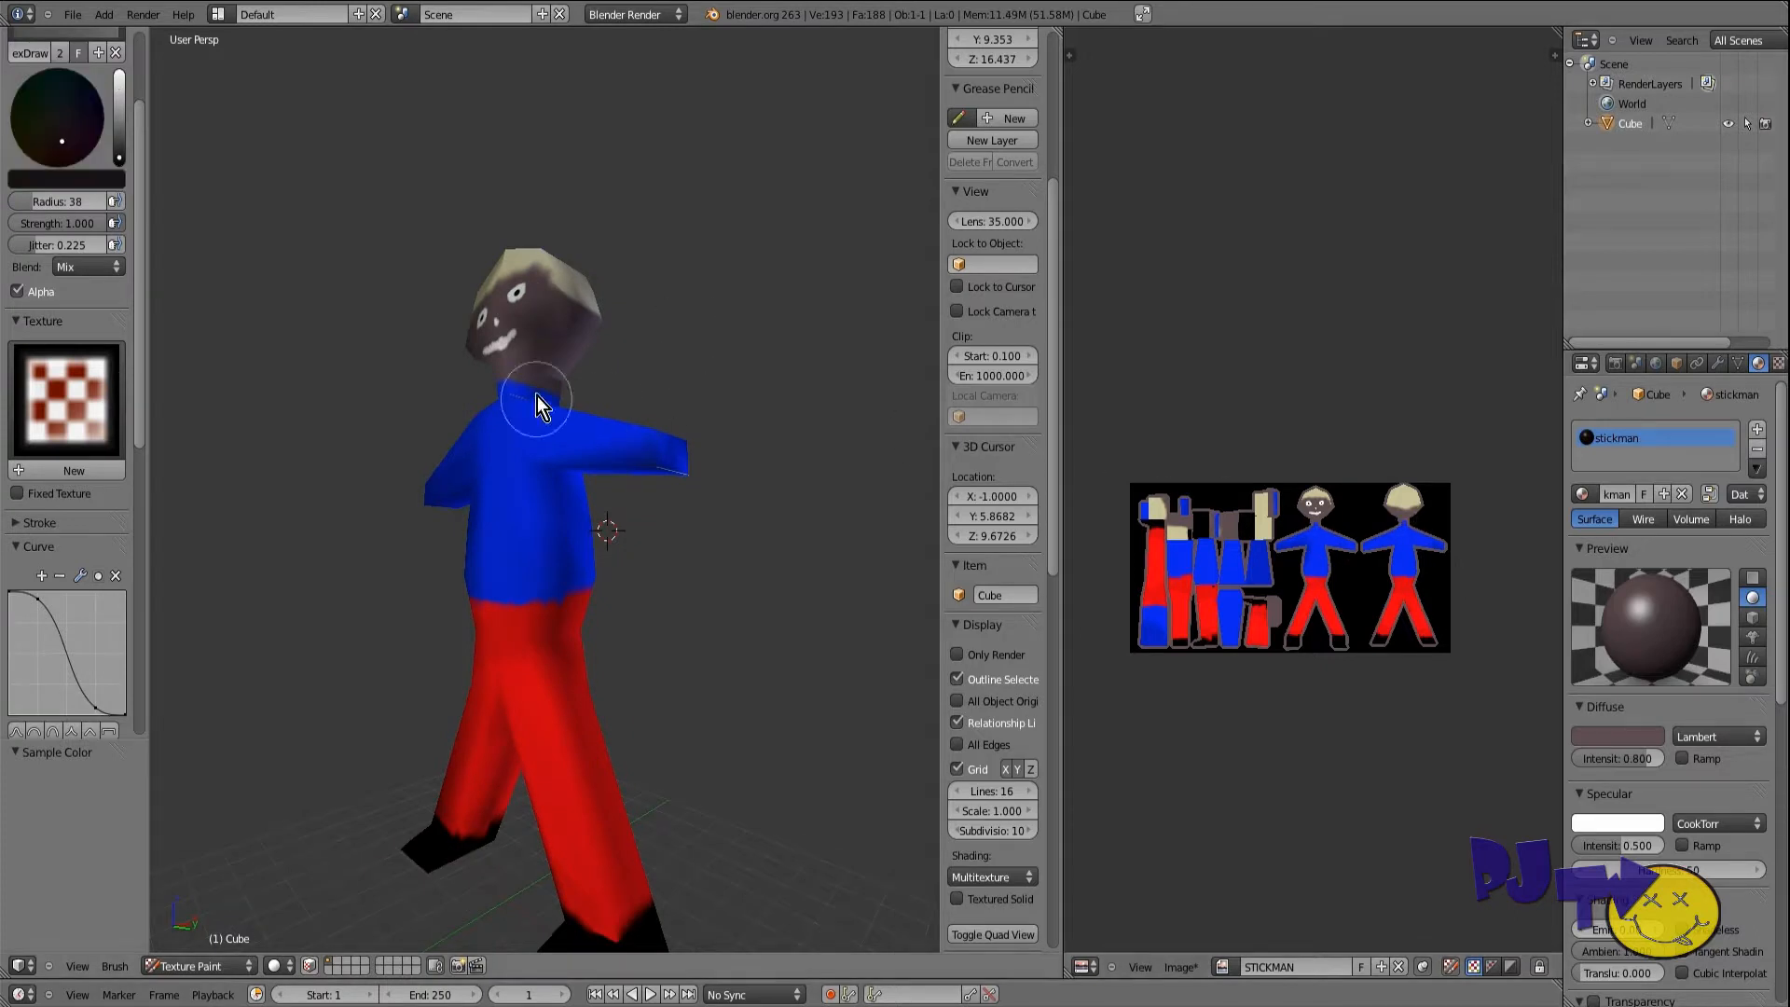
pyautogui.scroll(2, 557, 302)
pyautogui.moveTo(552, 295); pyautogui.dragTo(647, 334, button='middle')
pyautogui.scroll(-5, 597, 373)
pyautogui.moveTo(347, 508); pyautogui.dragTo(347, 550, button='middle')
pyautogui.moveTo(28, 202); pyautogui.dragTo(14, 203)
pyautogui.scroll(4, 376, 395)
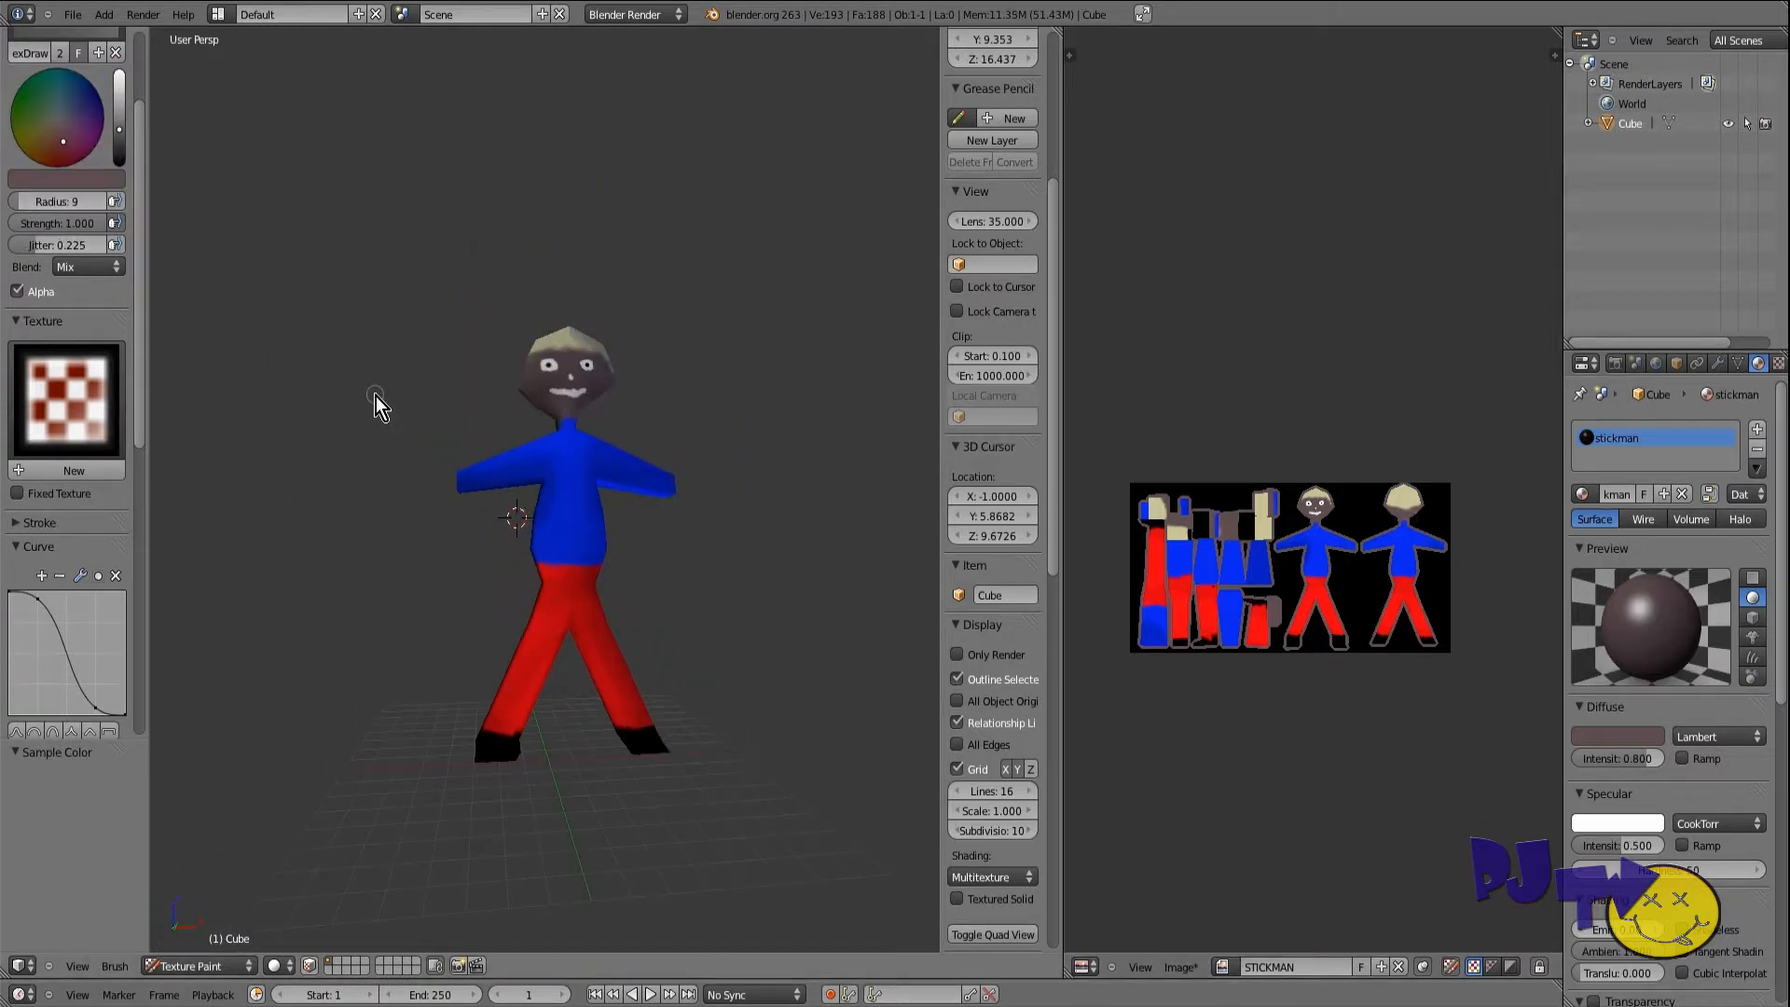
pyautogui.moveTo(120, 131); pyautogui.dragTo(120, 69)
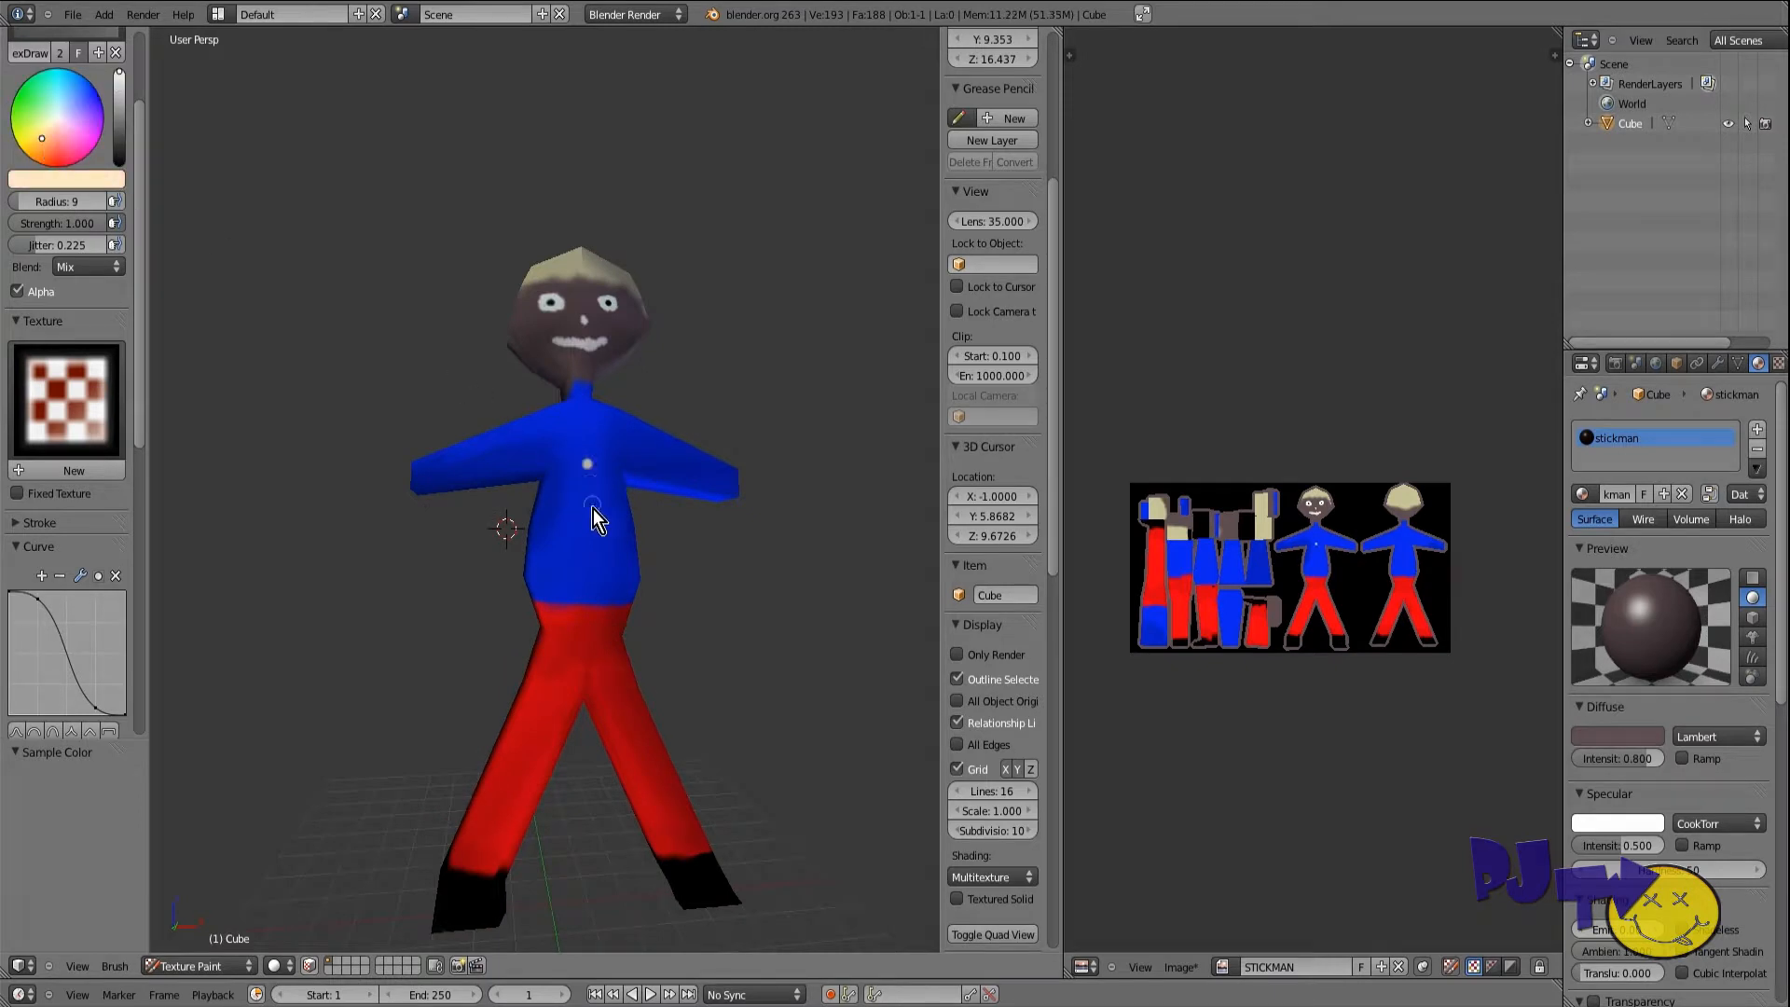
pyautogui.moveTo(410, 587)
pyautogui.mouseDown(button='middle')
pyautogui.moveTo(496, 628)
pyautogui.moveTo(461, 606)
pyautogui.mouseUp(button='middle')
pyautogui.scroll(3, 466, 522)
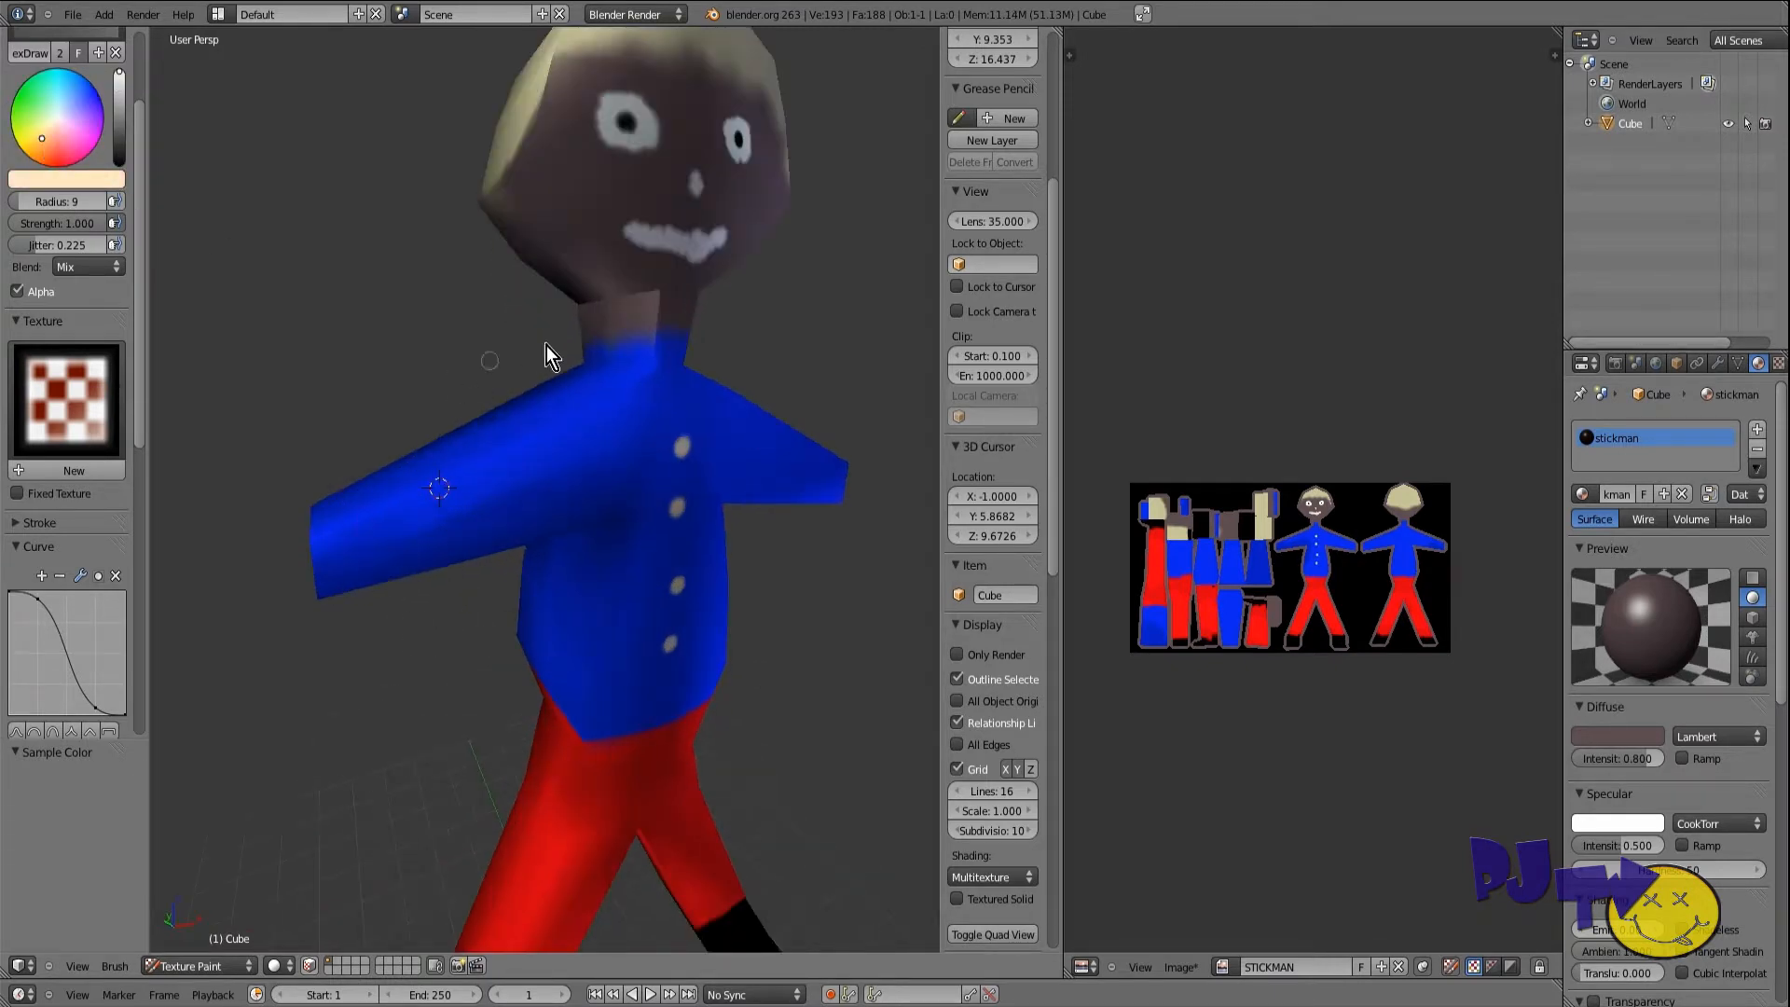
# Step: Sample the brown skin colour from the texture and paint the hands at the arm ends with a brush radius of 27
pyautogui.rightClick(1237, 524)
pyautogui.moveTo(271, 567); pyautogui.dragTo(396, 597, button='middle')
pyautogui.moveTo(35, 203); pyautogui.dragTo(45, 204)
pyautogui.moveTo(465, 607); pyautogui.dragTo(396, 578)
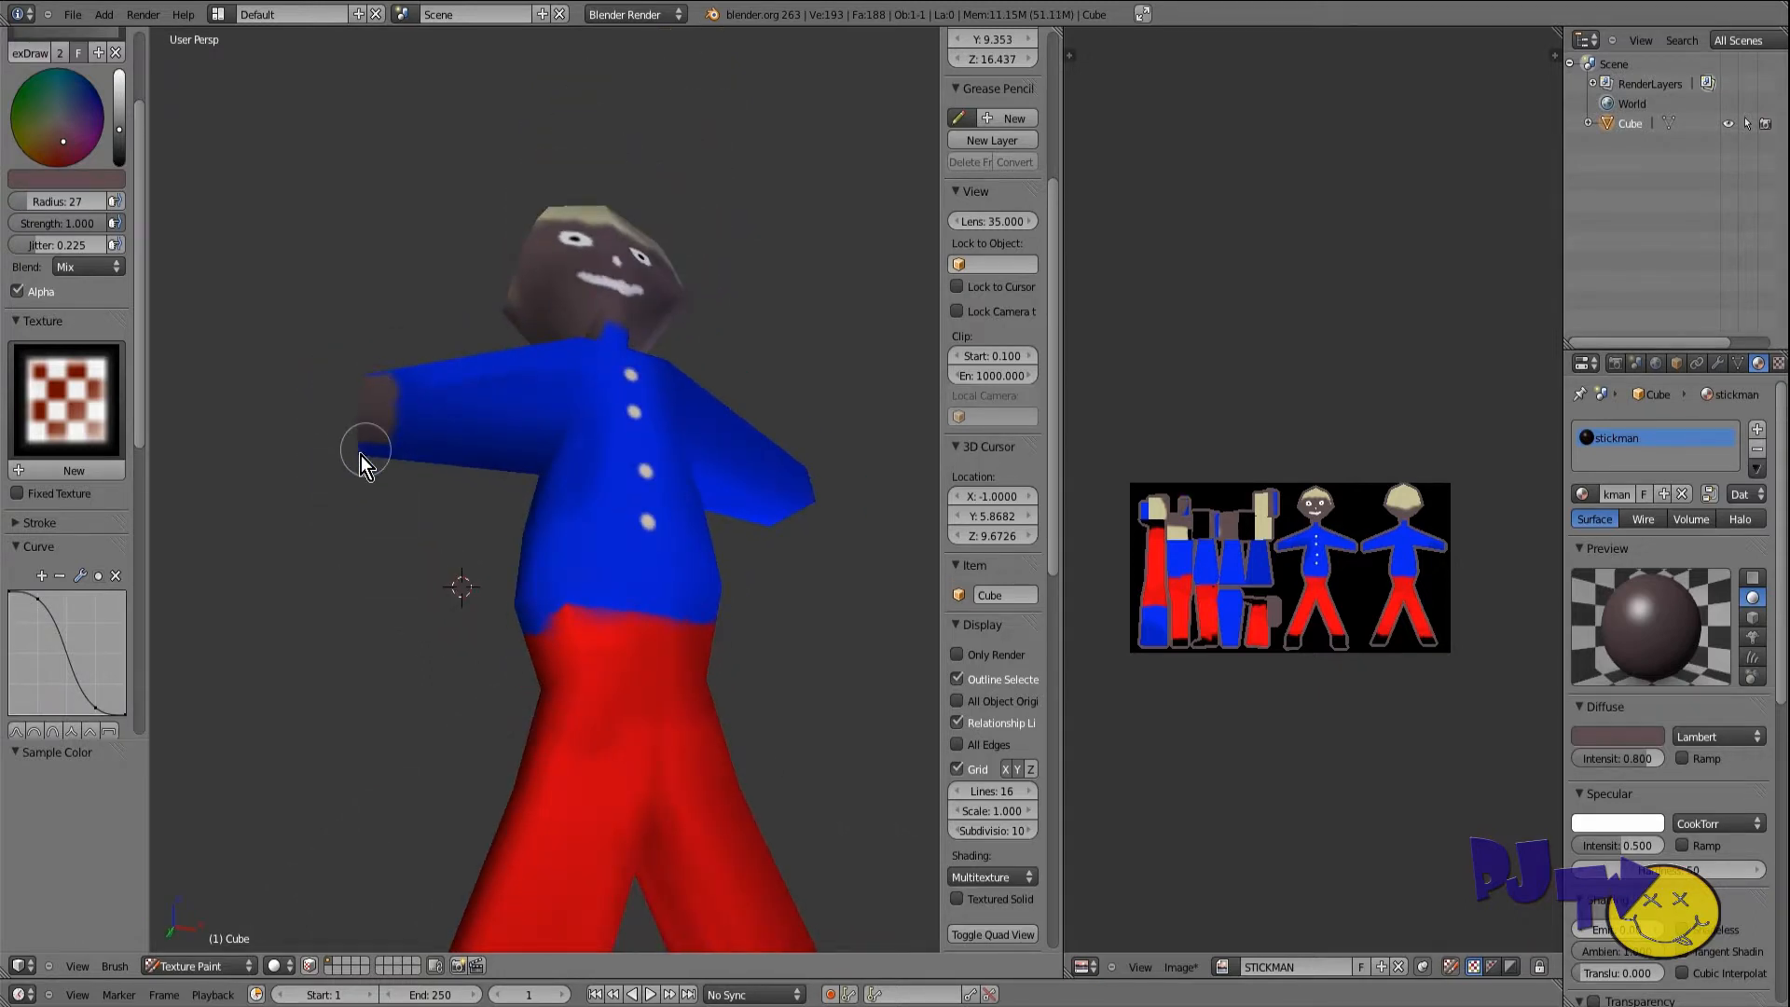
pyautogui.moveTo(361, 455)
pyautogui.mouseDown(button='middle')
pyautogui.moveTo(386, 557)
pyautogui.moveTo(611, 685)
pyautogui.moveTo(738, 492)
pyautogui.moveTo(578, 440)
pyautogui.moveTo(367, 452)
pyautogui.moveTo(372, 431)
pyautogui.moveTo(708, 495)
pyautogui.moveTo(299, 648)
pyautogui.moveTo(263, 608)
pyautogui.moveTo(256, 483)
pyautogui.moveTo(502, 528)
pyautogui.moveTo(841, 405)
pyautogui.moveTo(798, 519)
pyautogui.moveTo(719, 602)
pyautogui.moveTo(779, 456)
pyautogui.moveTo(735, 272)
pyautogui.moveTo(439, 367)
pyautogui.moveTo(576, 509)
pyautogui.moveTo(343, 667)
pyautogui.moveTo(308, 643)
pyautogui.mouseUp(button='middle')
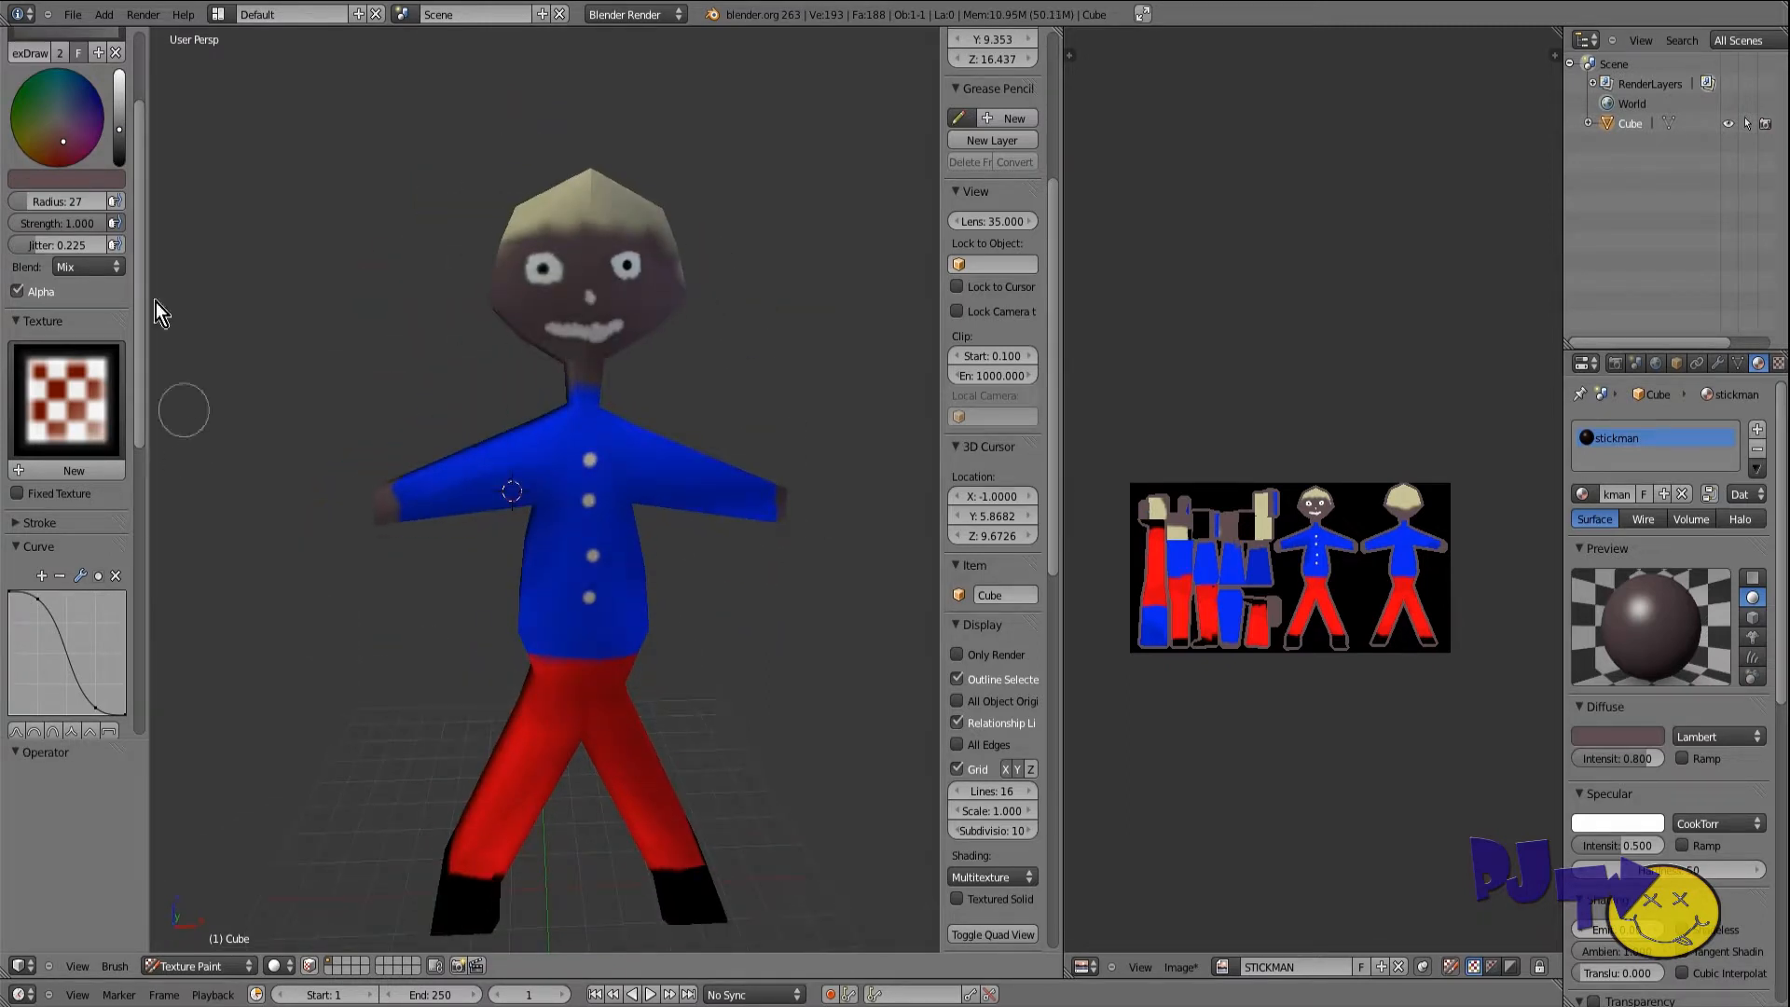
# Step: Paint a thin black belt line around the waist using a linear falloff curve and a brush radius of 1
pyautogui.moveTo(119, 130); pyautogui.dragTo(120, 176)
pyautogui.click(90, 730)
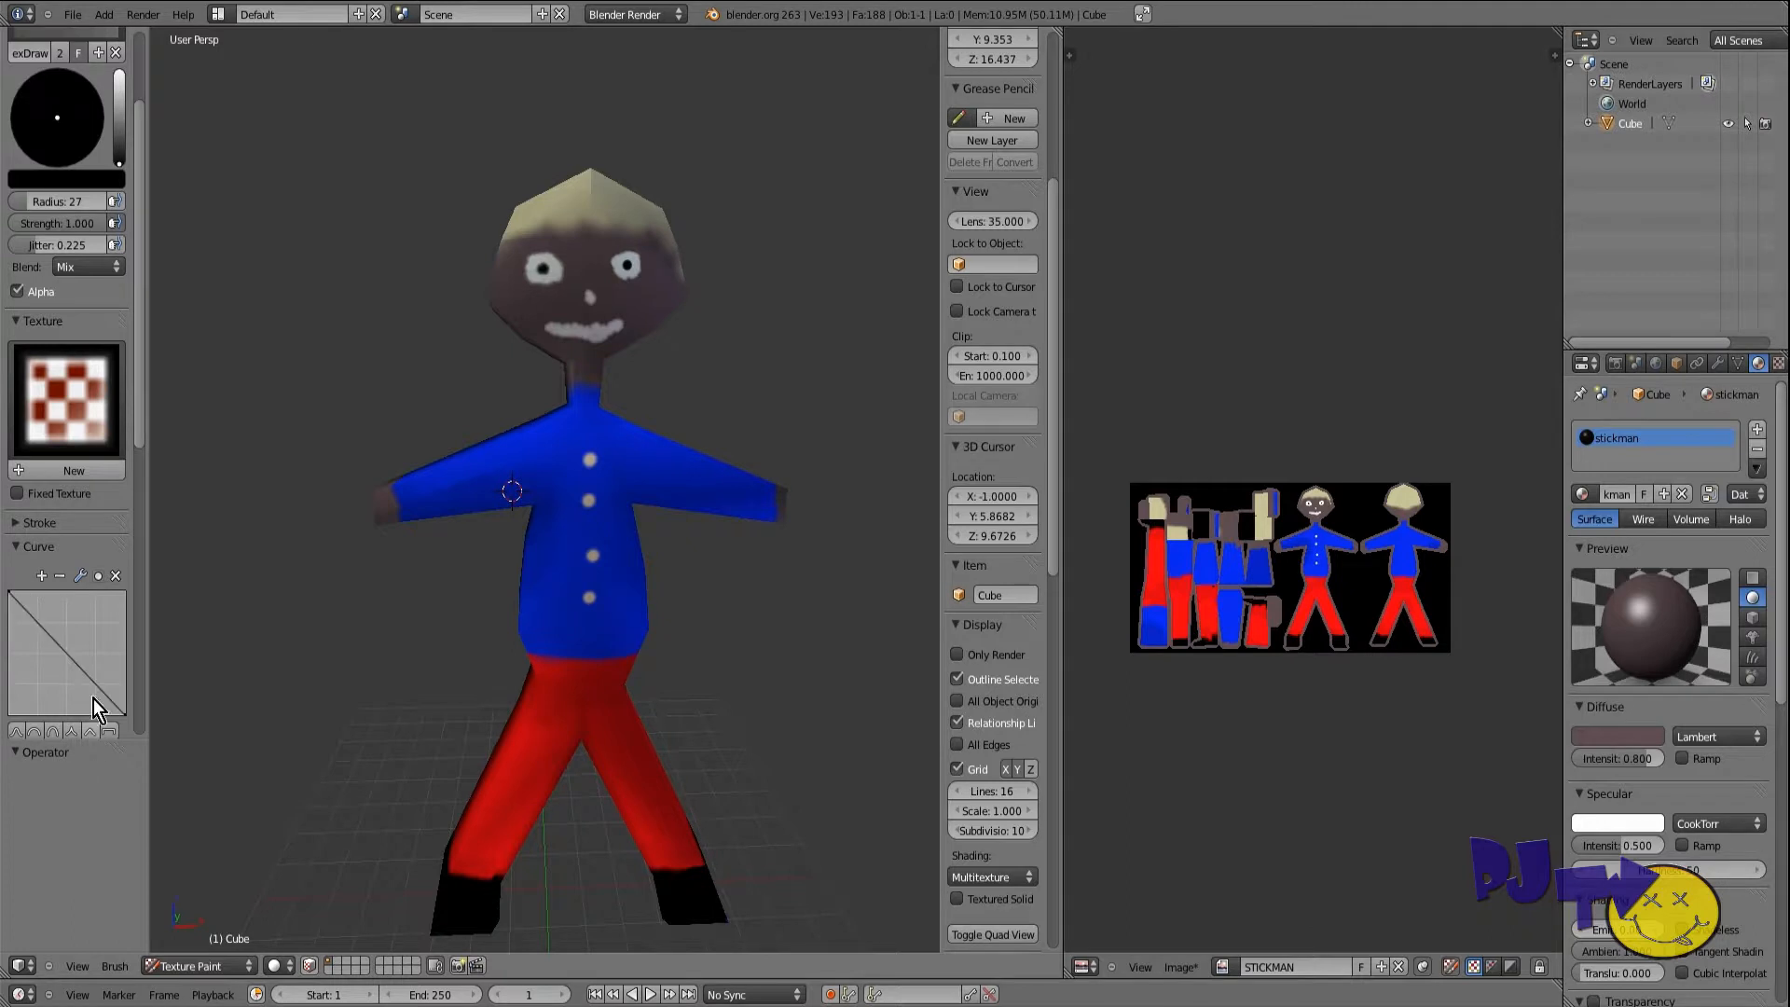
pyautogui.moveTo(85, 202); pyautogui.dragTo(26, 202)
pyautogui.moveTo(510, 664); pyautogui.dragTo(516, 630, button='middle')
pyautogui.moveTo(517, 630); pyautogui.dragTo(641, 636)
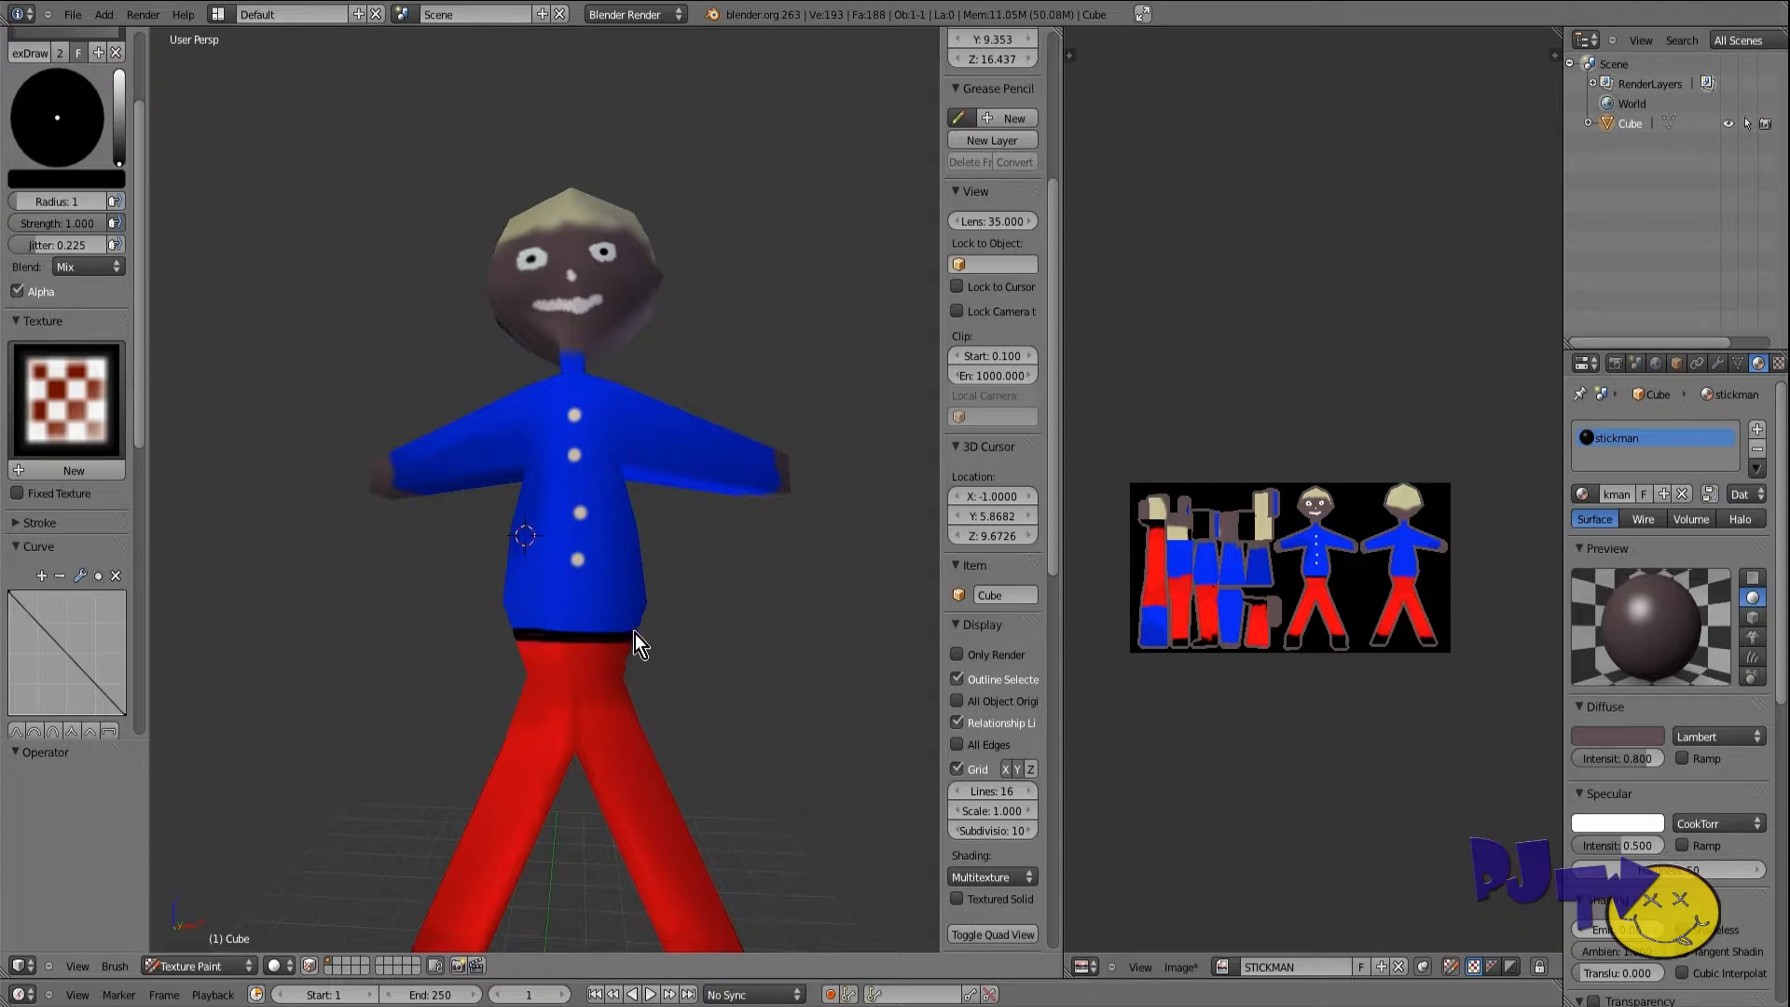
pyautogui.moveTo(635, 636); pyautogui.dragTo(478, 628, button='middle')
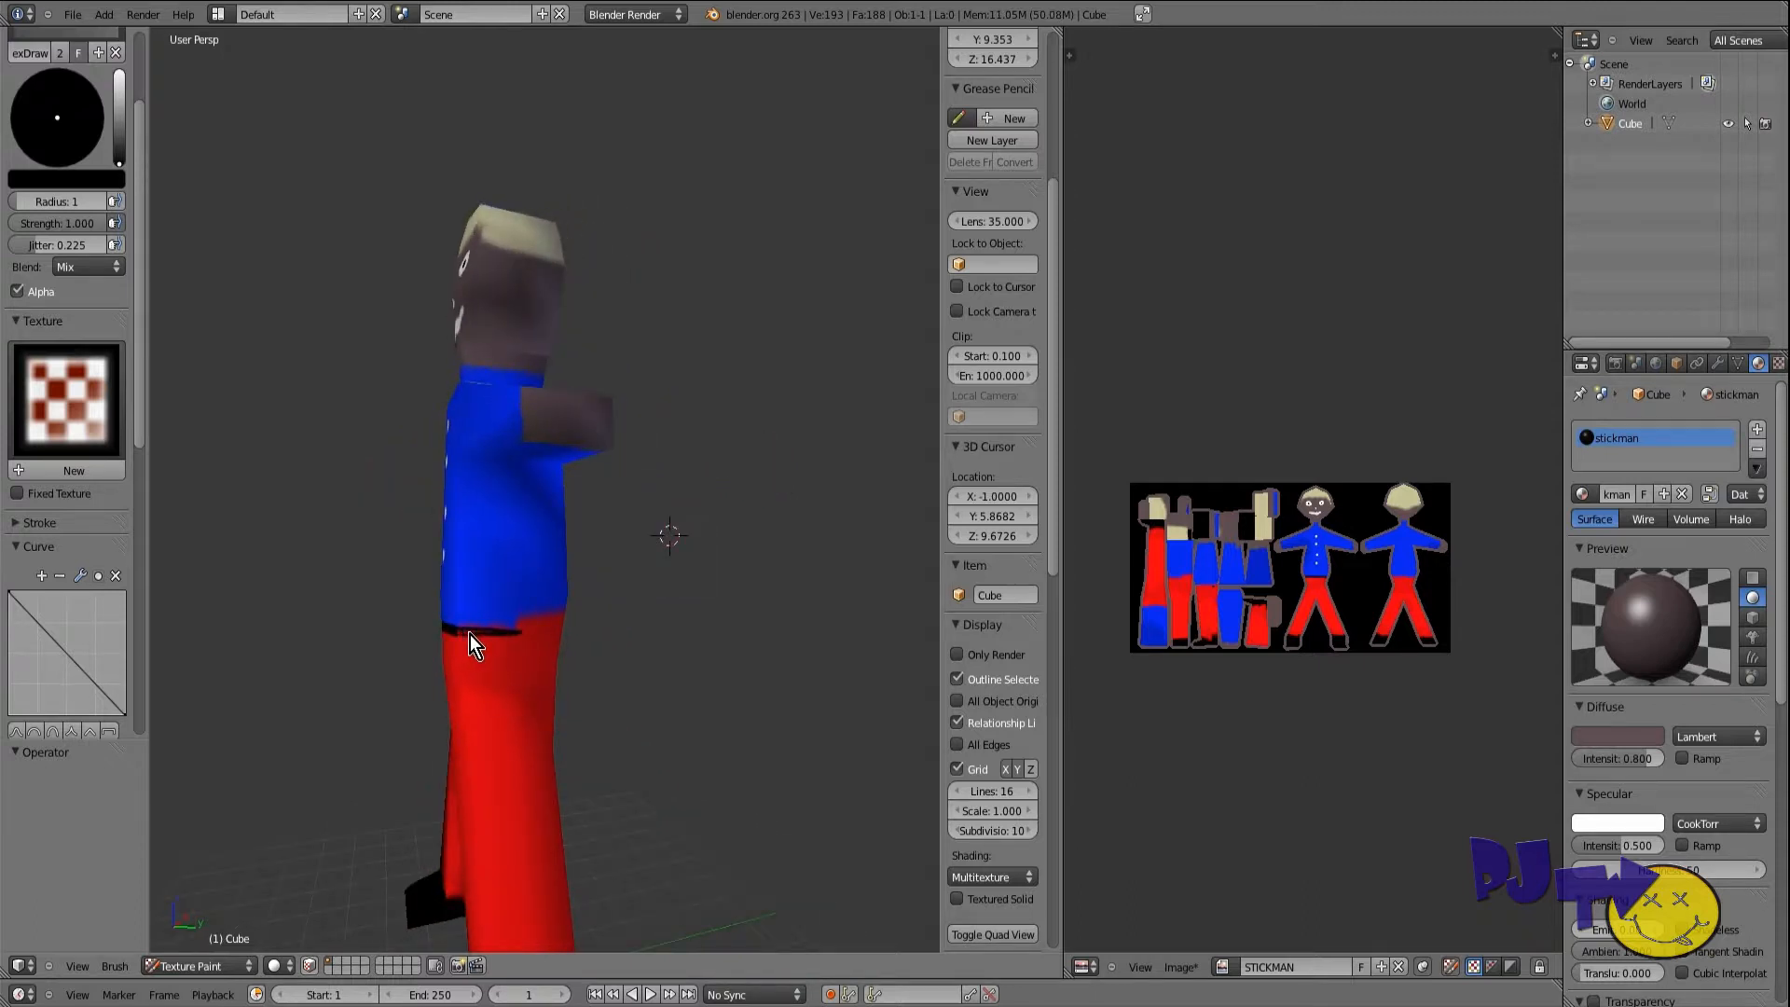
pyautogui.moveTo(545, 629)
pyautogui.mouseDown(button='middle')
pyautogui.moveTo(401, 622)
pyautogui.moveTo(529, 623)
pyautogui.mouseUp(button='middle')
# Step: Cover the red patch above the belt at the back of the shirt with sampled blue, using smooth falloff and radius 19
pyautogui.rightClick(1246, 556)
pyautogui.click(23, 730)
pyautogui.moveTo(34, 203); pyautogui.dragTo(44, 203)
pyautogui.moveTo(481, 587); pyautogui.dragTo(511, 559)
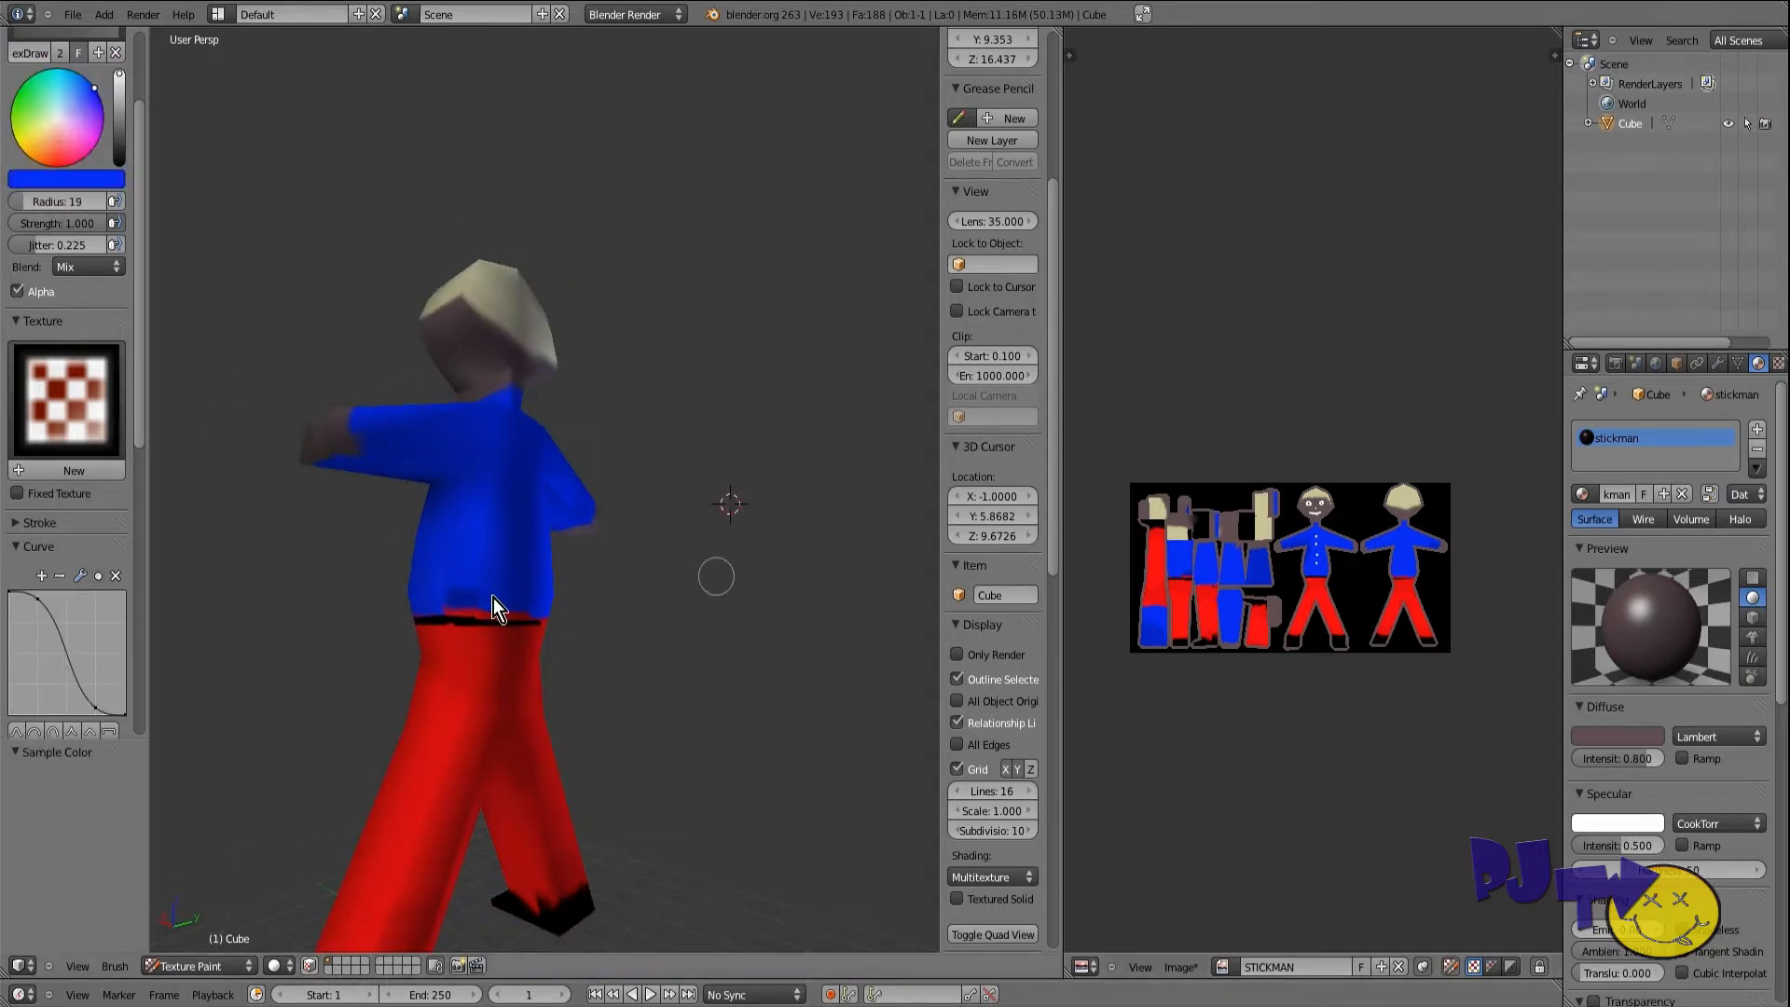
# Step: Paint the black belt line across the back of the waist with a small, linear-falloff brush
pyautogui.moveTo(460, 595); pyautogui.dragTo(401, 462, button='middle')
pyautogui.moveTo(120, 79); pyautogui.dragTo(119, 166)
pyautogui.moveTo(23, 203); pyautogui.dragTo(11, 204)
pyautogui.click(88, 731)
pyautogui.moveTo(13, 203); pyautogui.dragTo(3, 202)
pyautogui.moveTo(293, 401)
pyautogui.mouseDown(button='middle')
pyautogui.moveTo(579, 651)
pyautogui.moveTo(652, 641)
pyautogui.moveTo(479, 658)
pyautogui.moveTo(523, 673)
pyautogui.mouseUp(button='middle')
# Step: Touch up the hand seen from behind with the sampled skin colour at a brush radius of 7
pyautogui.moveTo(371, 667)
pyautogui.mouseDown(button='middle')
pyautogui.moveTo(650, 568)
pyautogui.moveTo(390, 604)
pyautogui.moveTo(298, 547)
pyautogui.moveTo(563, 615)
pyautogui.moveTo(673, 554)
pyautogui.mouseUp(button='middle')
pyautogui.rightClick(1237, 527)
pyautogui.scroll(-1, 682, 538)
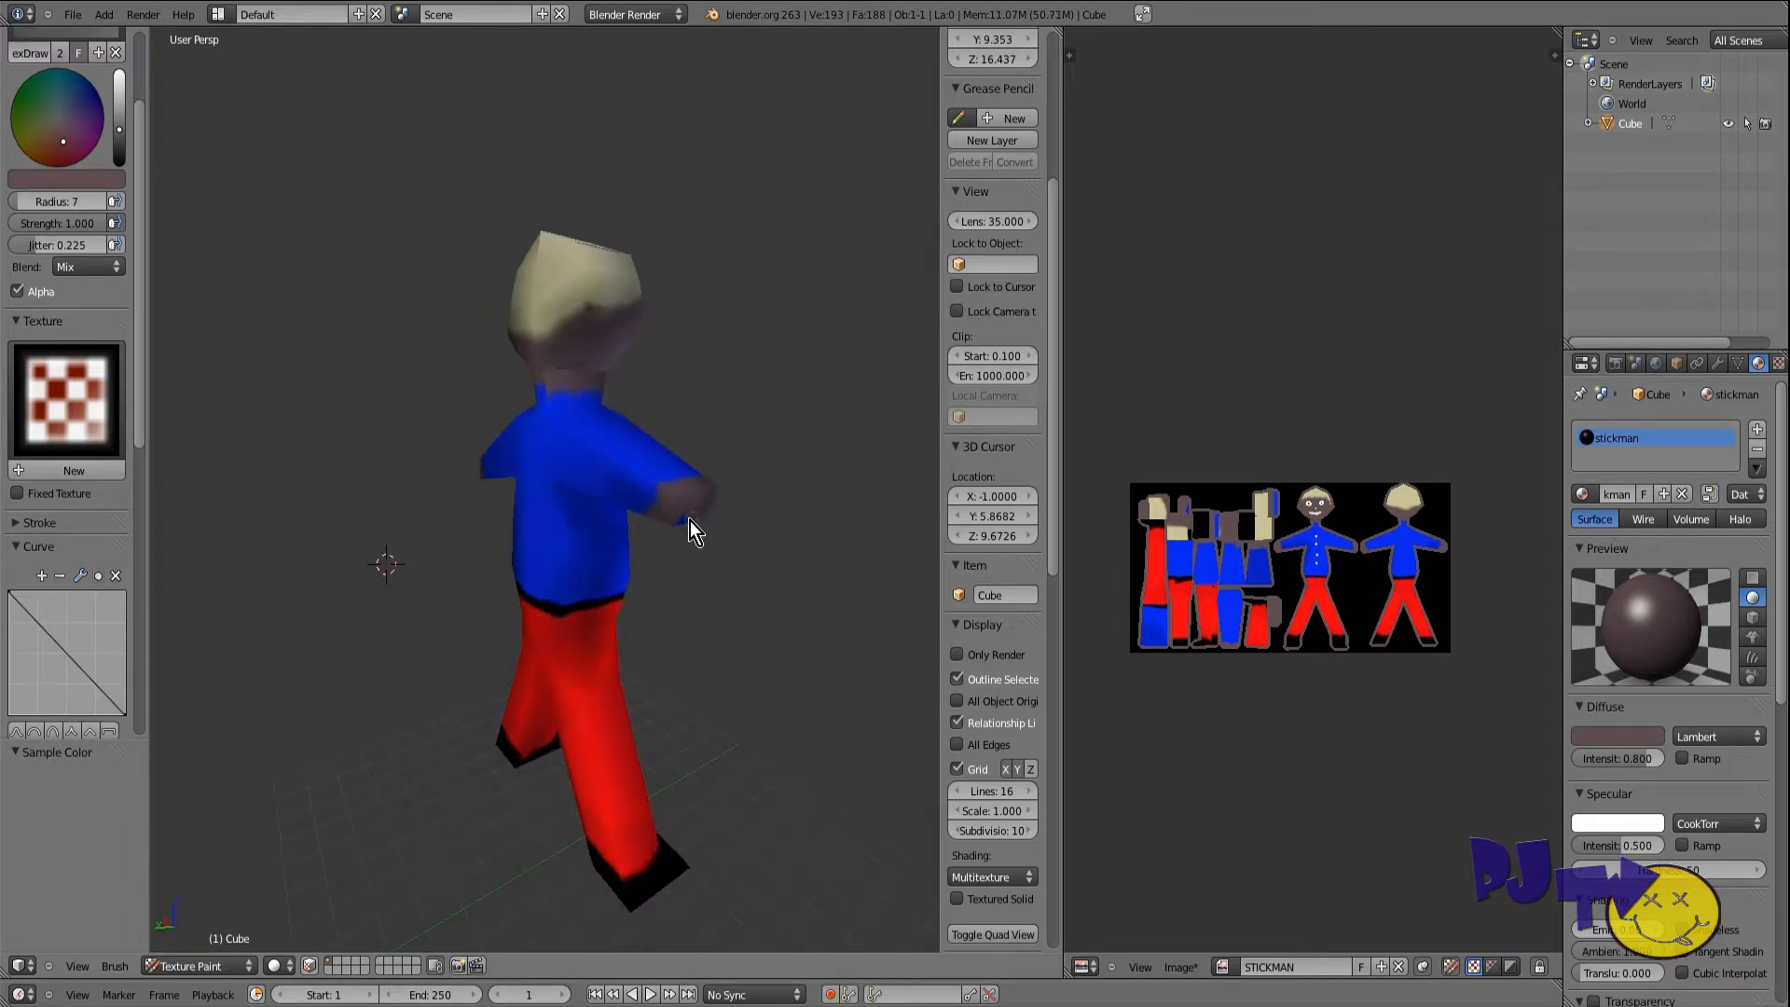
pyautogui.scroll(4, 711, 517)
pyautogui.moveTo(874, 544)
pyautogui.mouseDown(button='middle')
pyautogui.moveTo(799, 531)
pyautogui.moveTo(746, 315)
pyautogui.moveTo(804, 543)
pyautogui.moveTo(662, 657)
pyautogui.moveTo(563, 591)
pyautogui.moveTo(390, 646)
pyautogui.mouseUp(button='middle')
# Step: Paint a yellow buckle on the belt and yellow buckles on both black shoes with a brush radius of 7
pyautogui.rightClick(1157, 508)
pyautogui.moveTo(120, 86); pyautogui.dragTo(119, 71)
pyautogui.click(21, 147)
pyautogui.moveTo(649, 603)
pyautogui.mouseDown(button='middle')
pyautogui.moveTo(587, 634)
pyautogui.moveTo(587, 617)
pyautogui.mouseUp(button='middle')
pyautogui.click(586, 608)
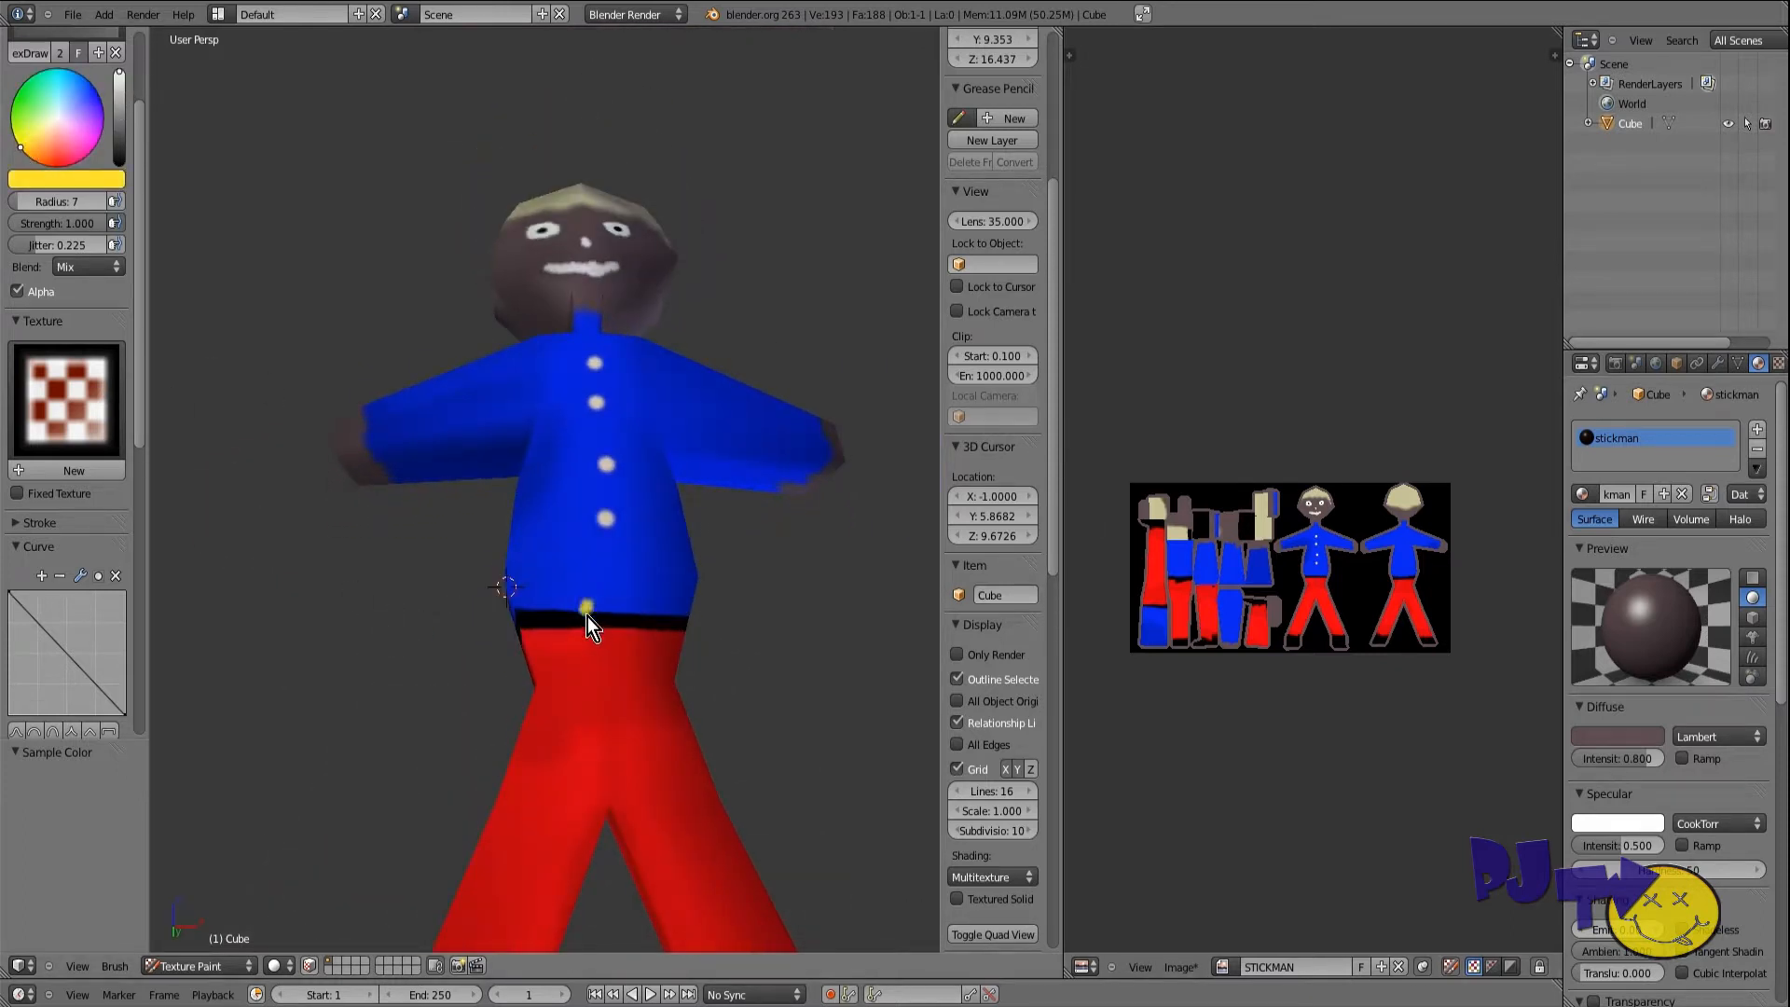
pyautogui.scroll(-4, 610, 619)
pyautogui.click(658, 763)
pyautogui.moveTo(658, 764)
pyautogui.mouseDown(button='middle')
pyautogui.moveTo(327, 790)
pyautogui.moveTo(380, 755)
pyautogui.moveTo(243, 904)
pyautogui.mouseUp(button='middle')
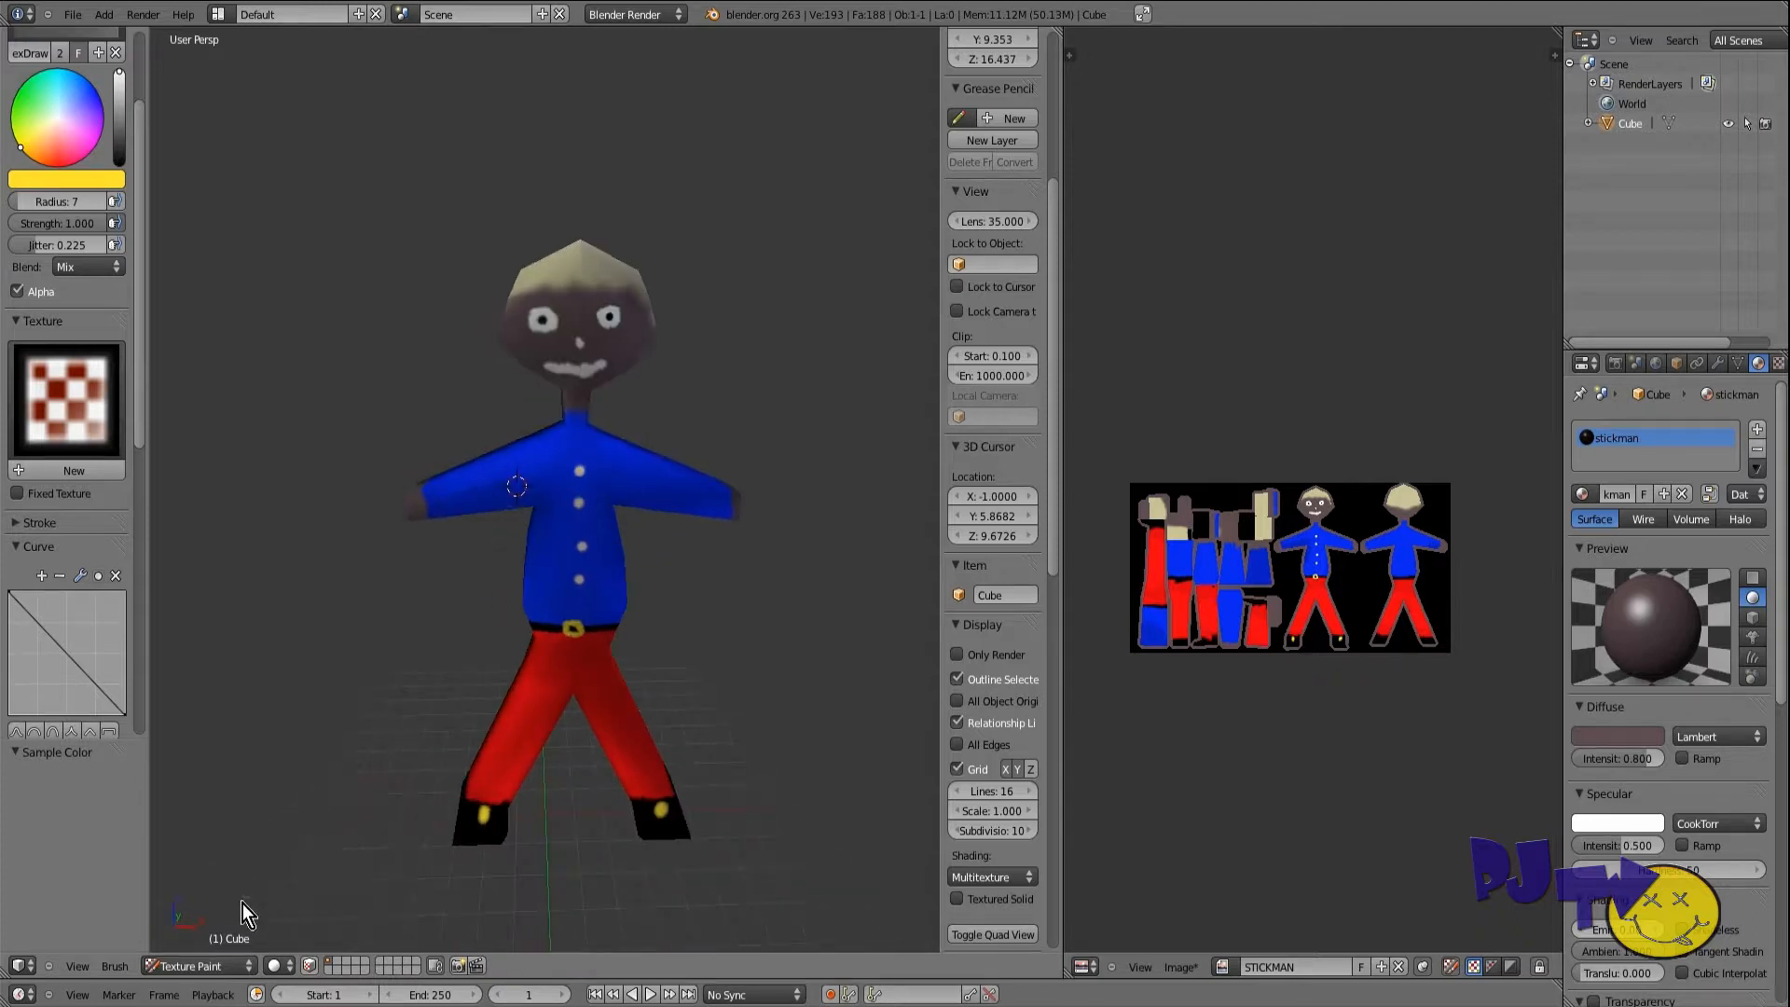
# Step: Switch the stickman to Edit Mode and set the viewport shading to Texture
pyautogui.click(192, 964)
pyautogui.click(191, 926)
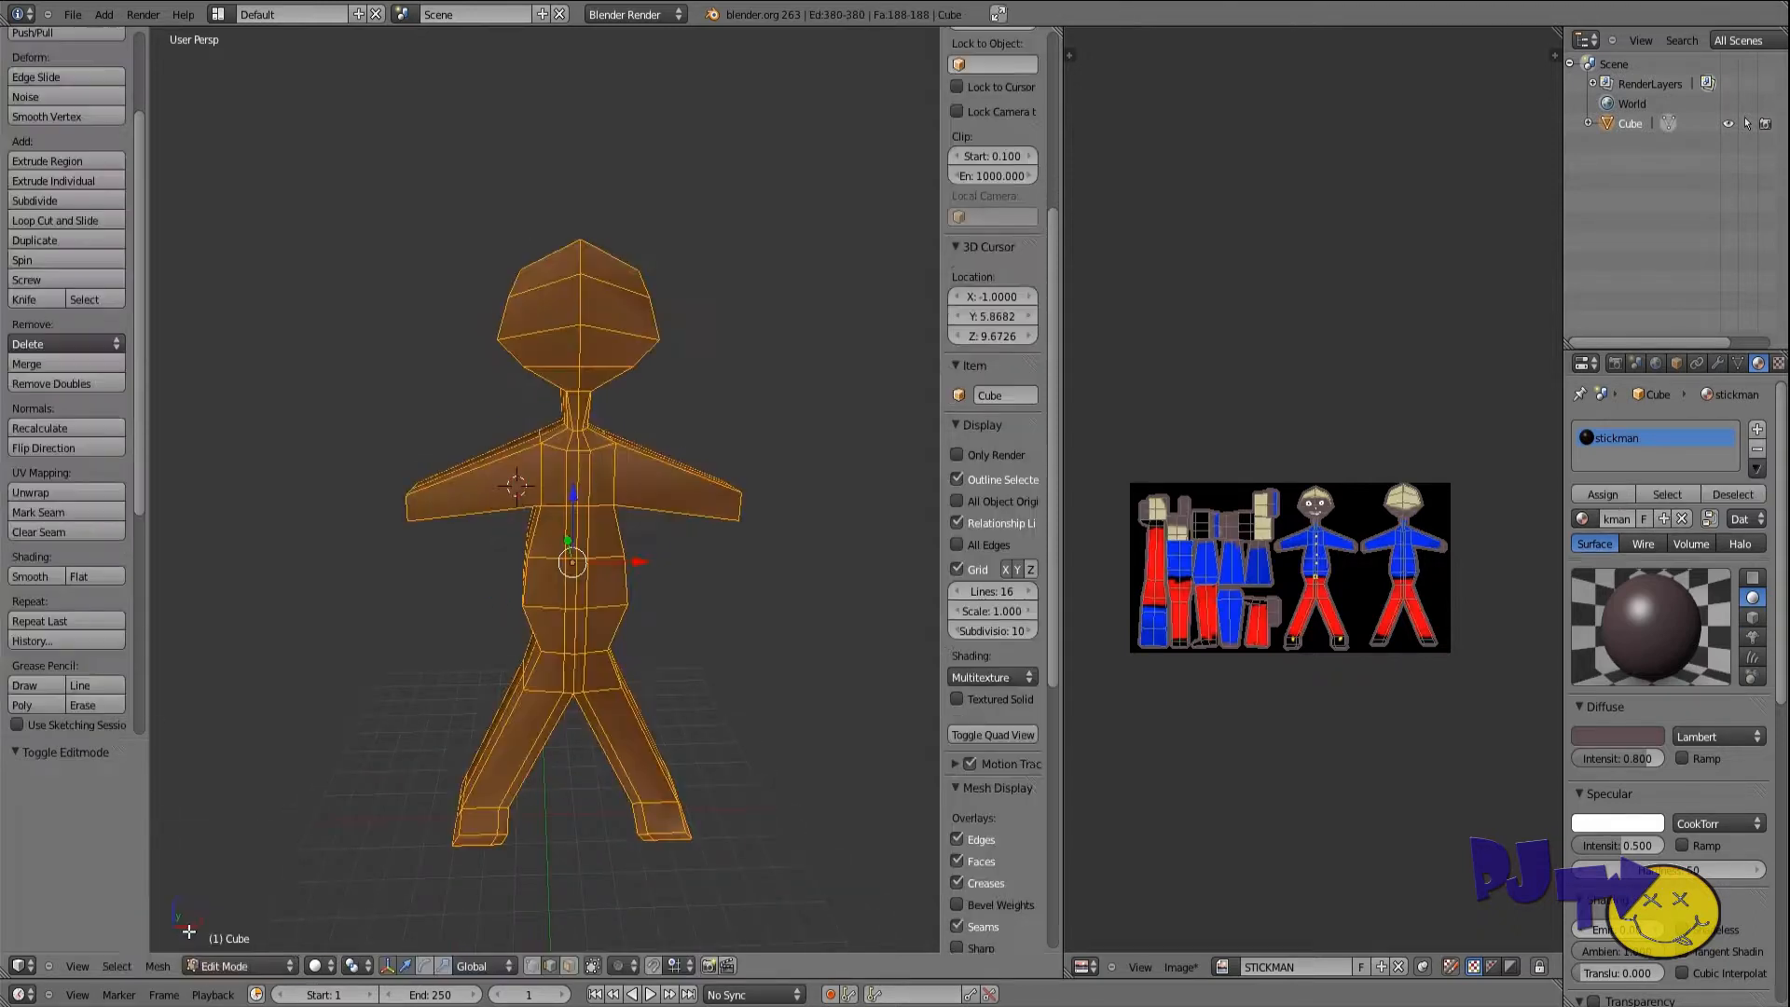
pyautogui.click(317, 966)
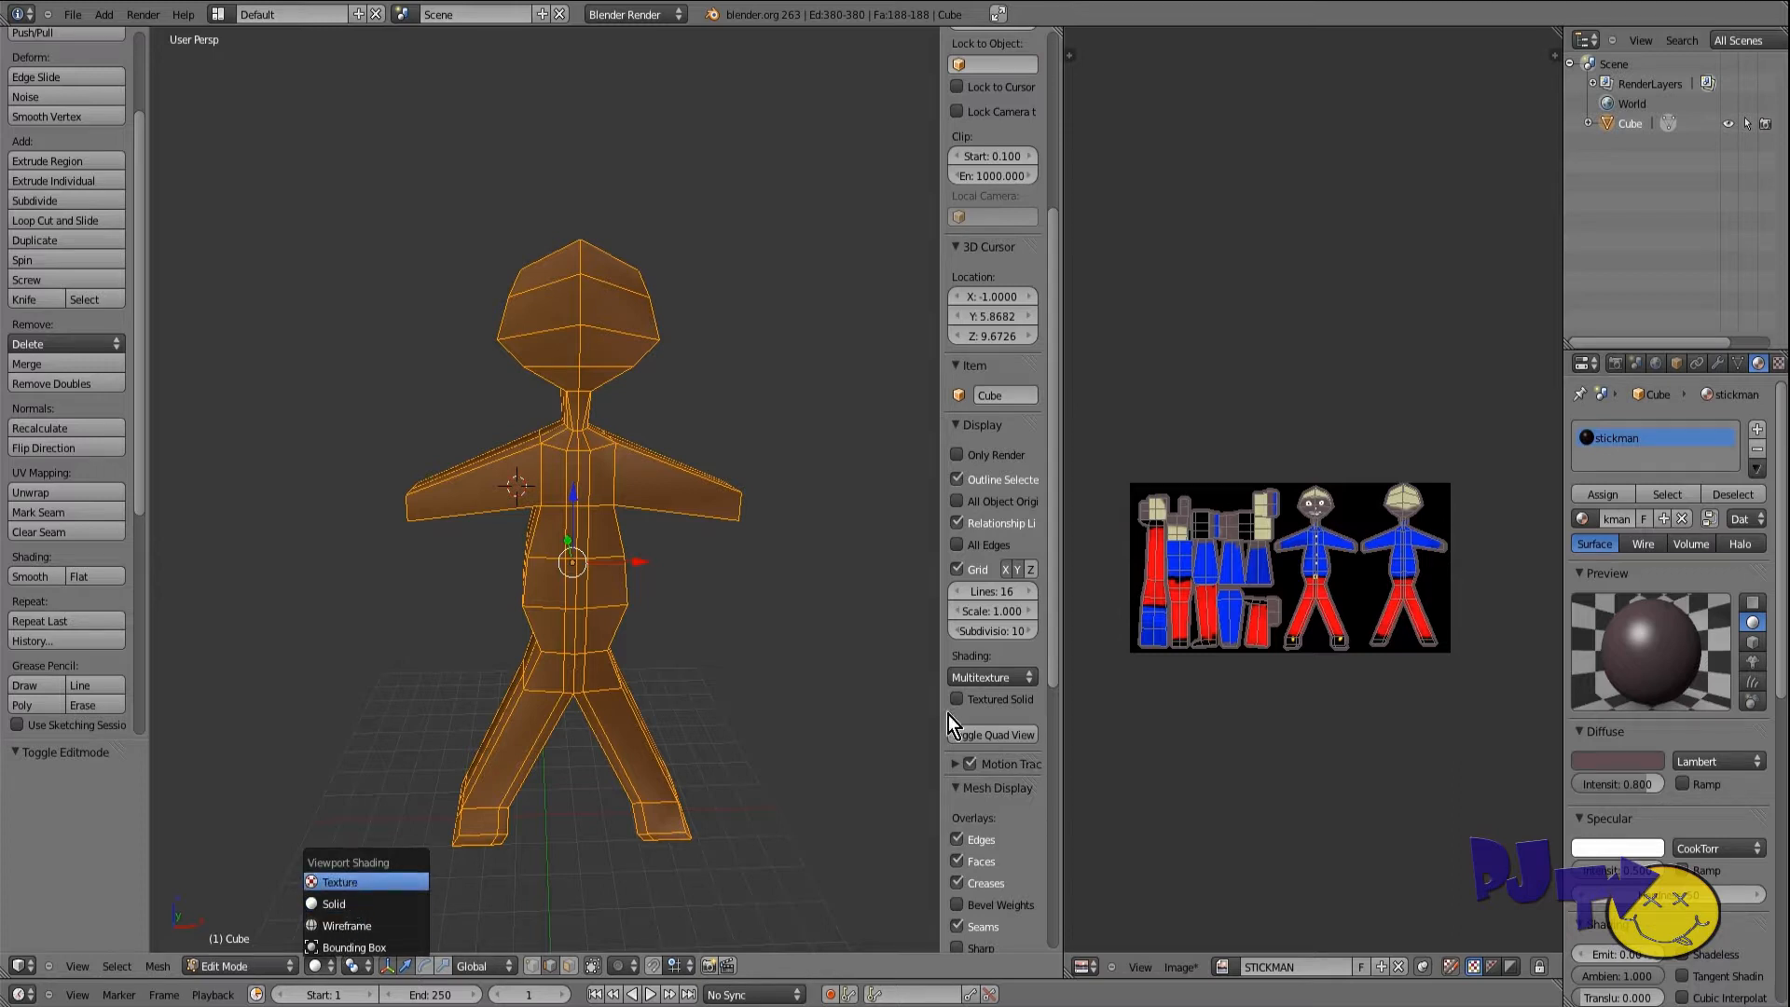
pyautogui.click(359, 880)
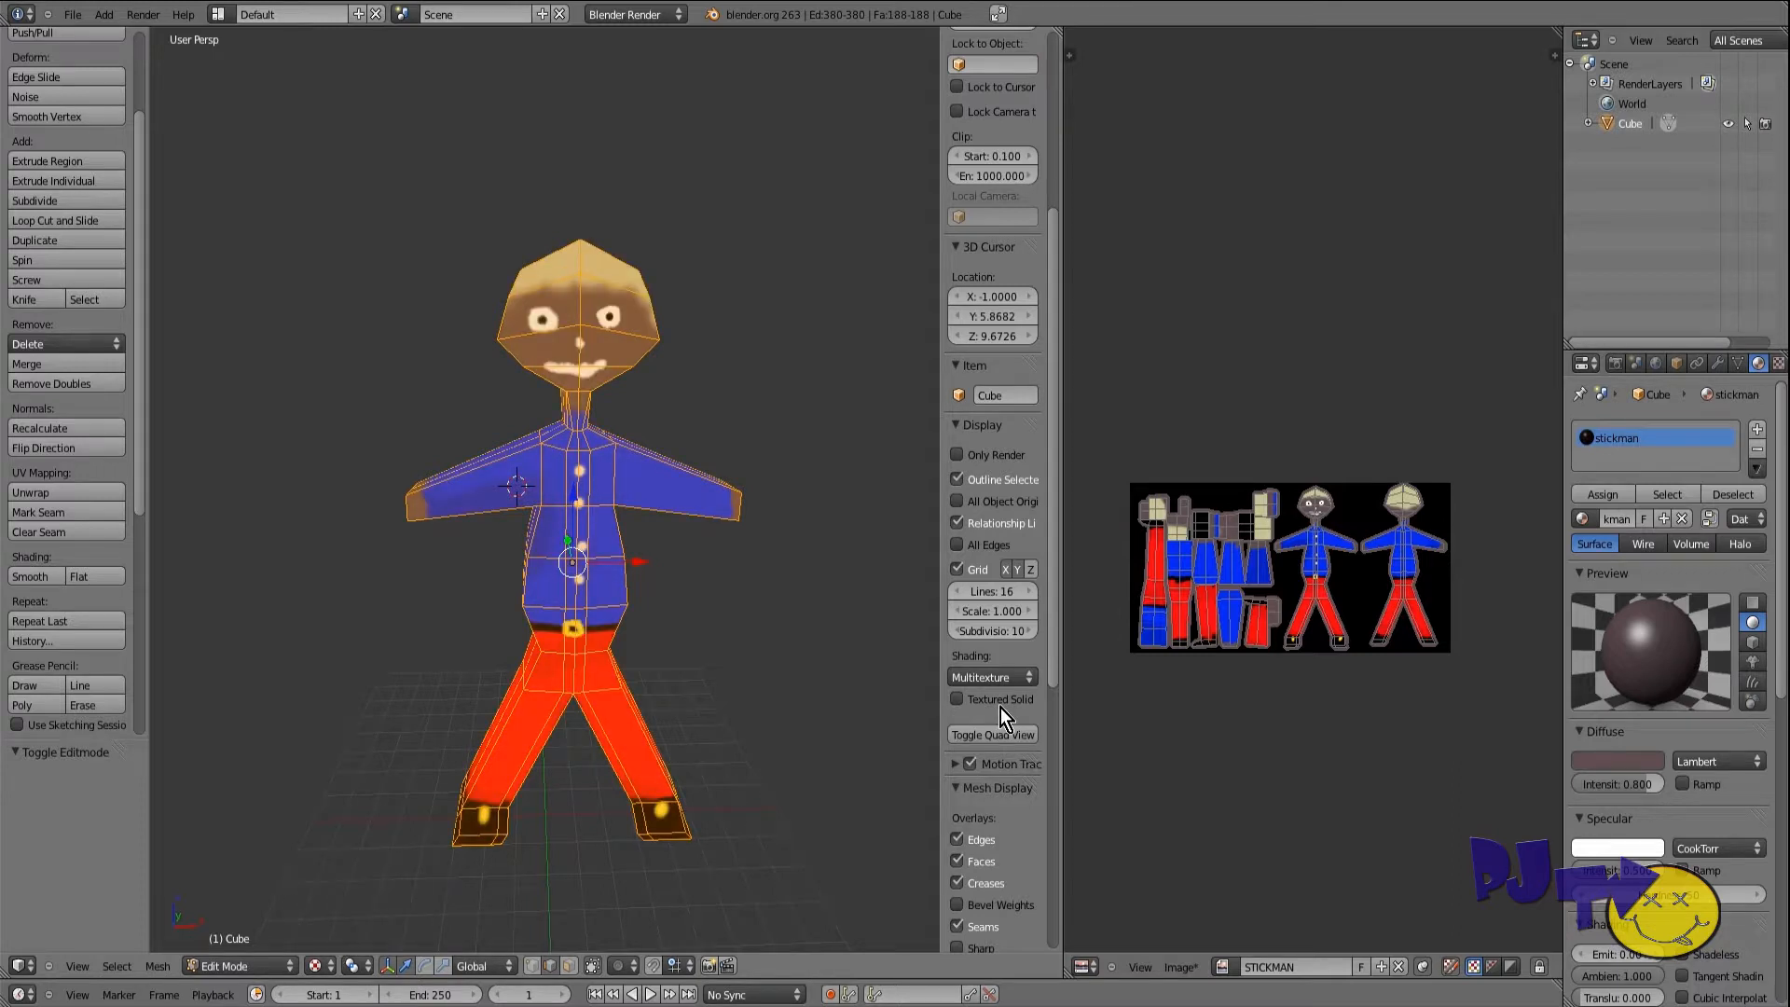
# Step: Turn off image painting in the image editor and deselect the whole stickman mesh
pyautogui.click(1440, 968)
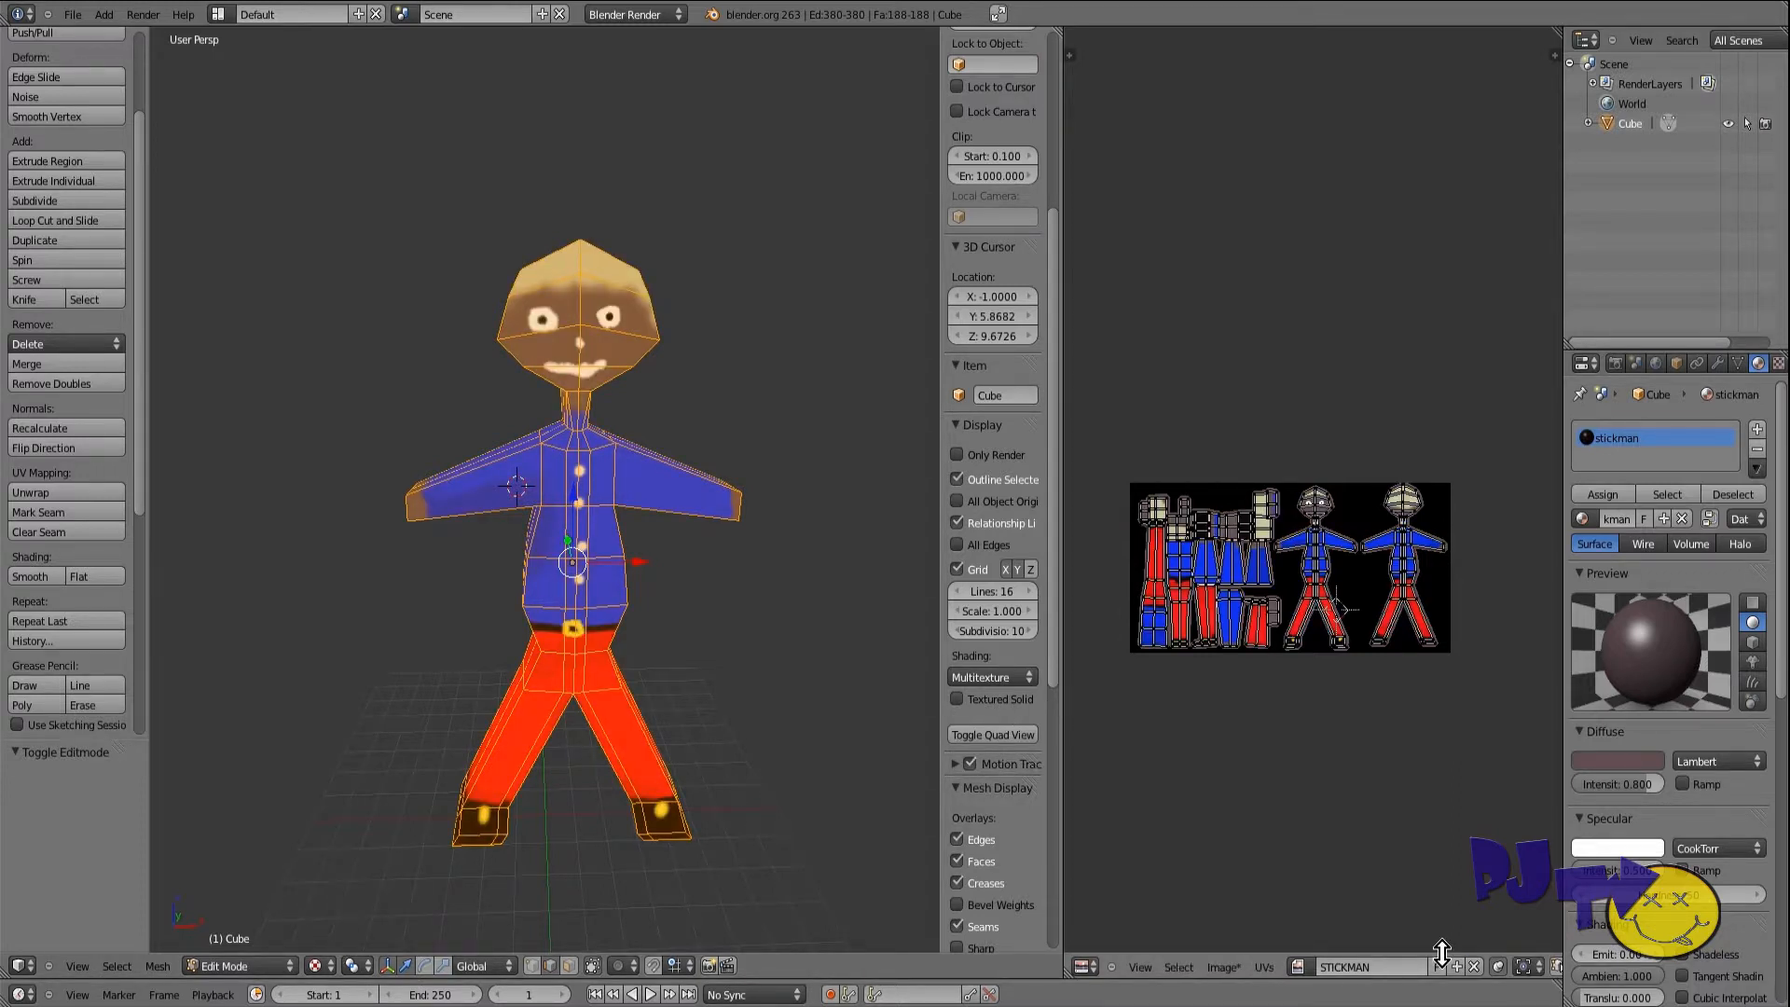
pyautogui.moveTo(1251, 739); pyautogui.dragTo(1235, 718, button='middle')
pyautogui.scroll(-1, 1235, 718)
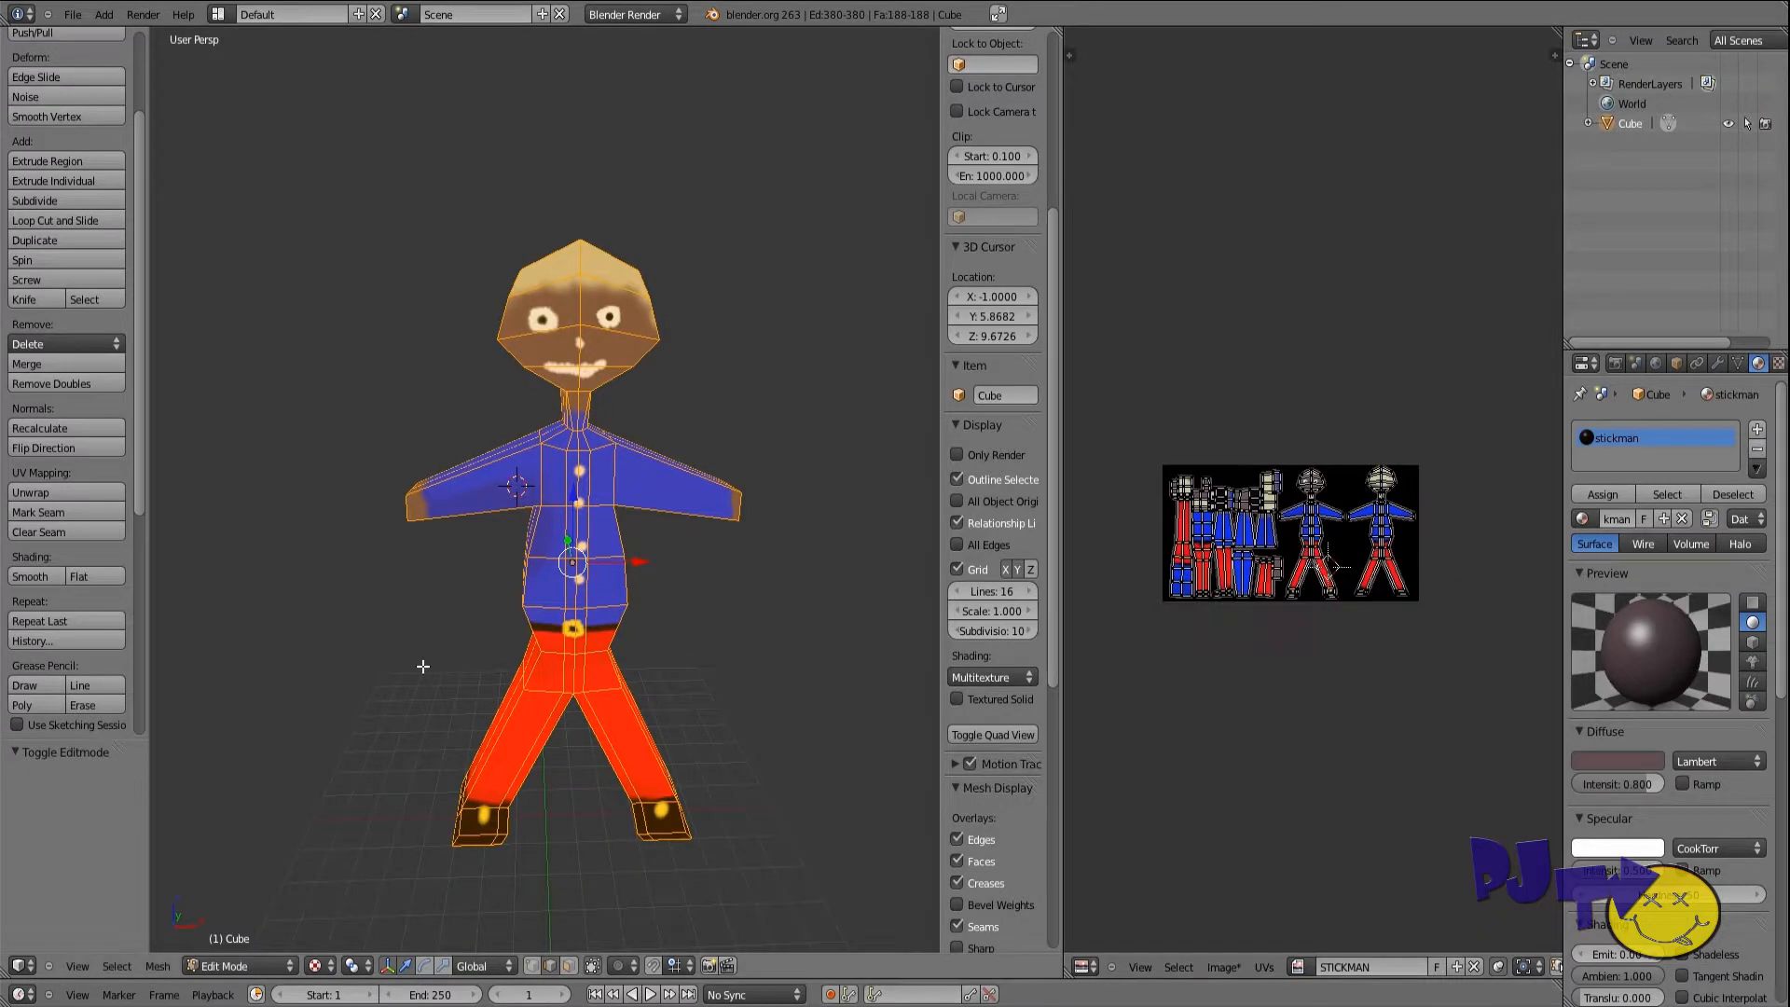
pyautogui.press('a')
# Step: Save the painted texture as the Targa image stickmanoriginal_TEXTURE in the stikcmanproject folder
pyautogui.click(1223, 966)
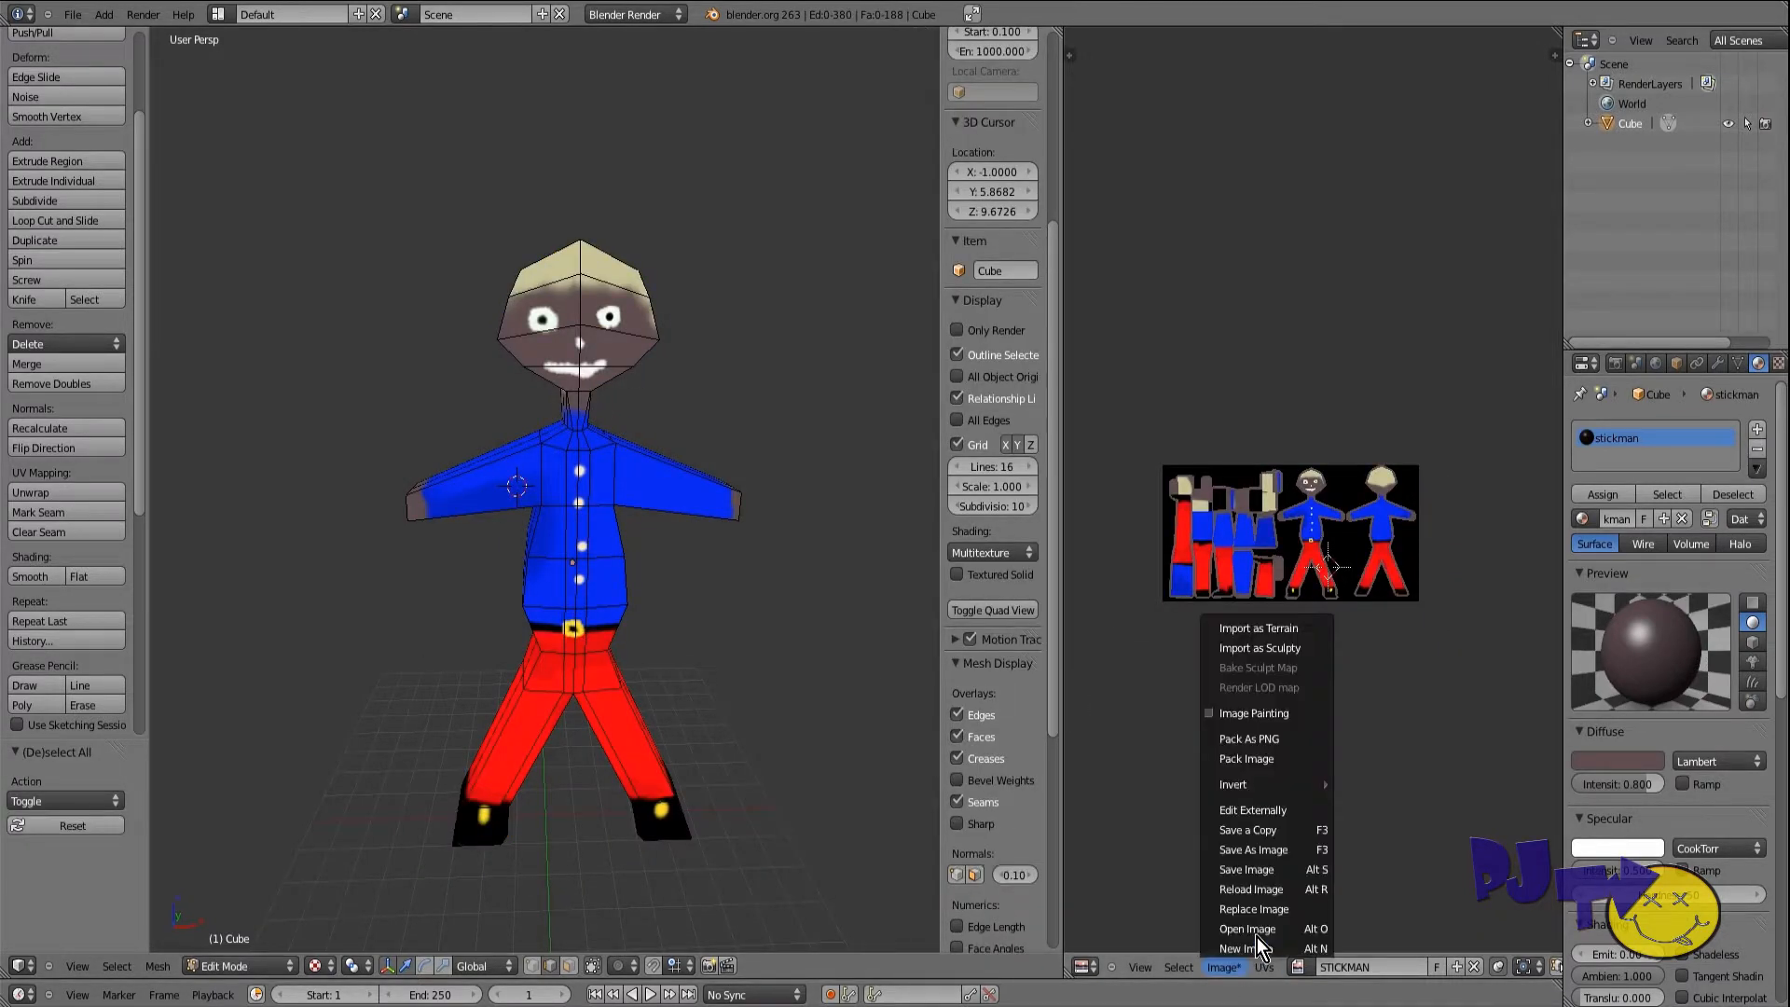
pyautogui.click(1254, 849)
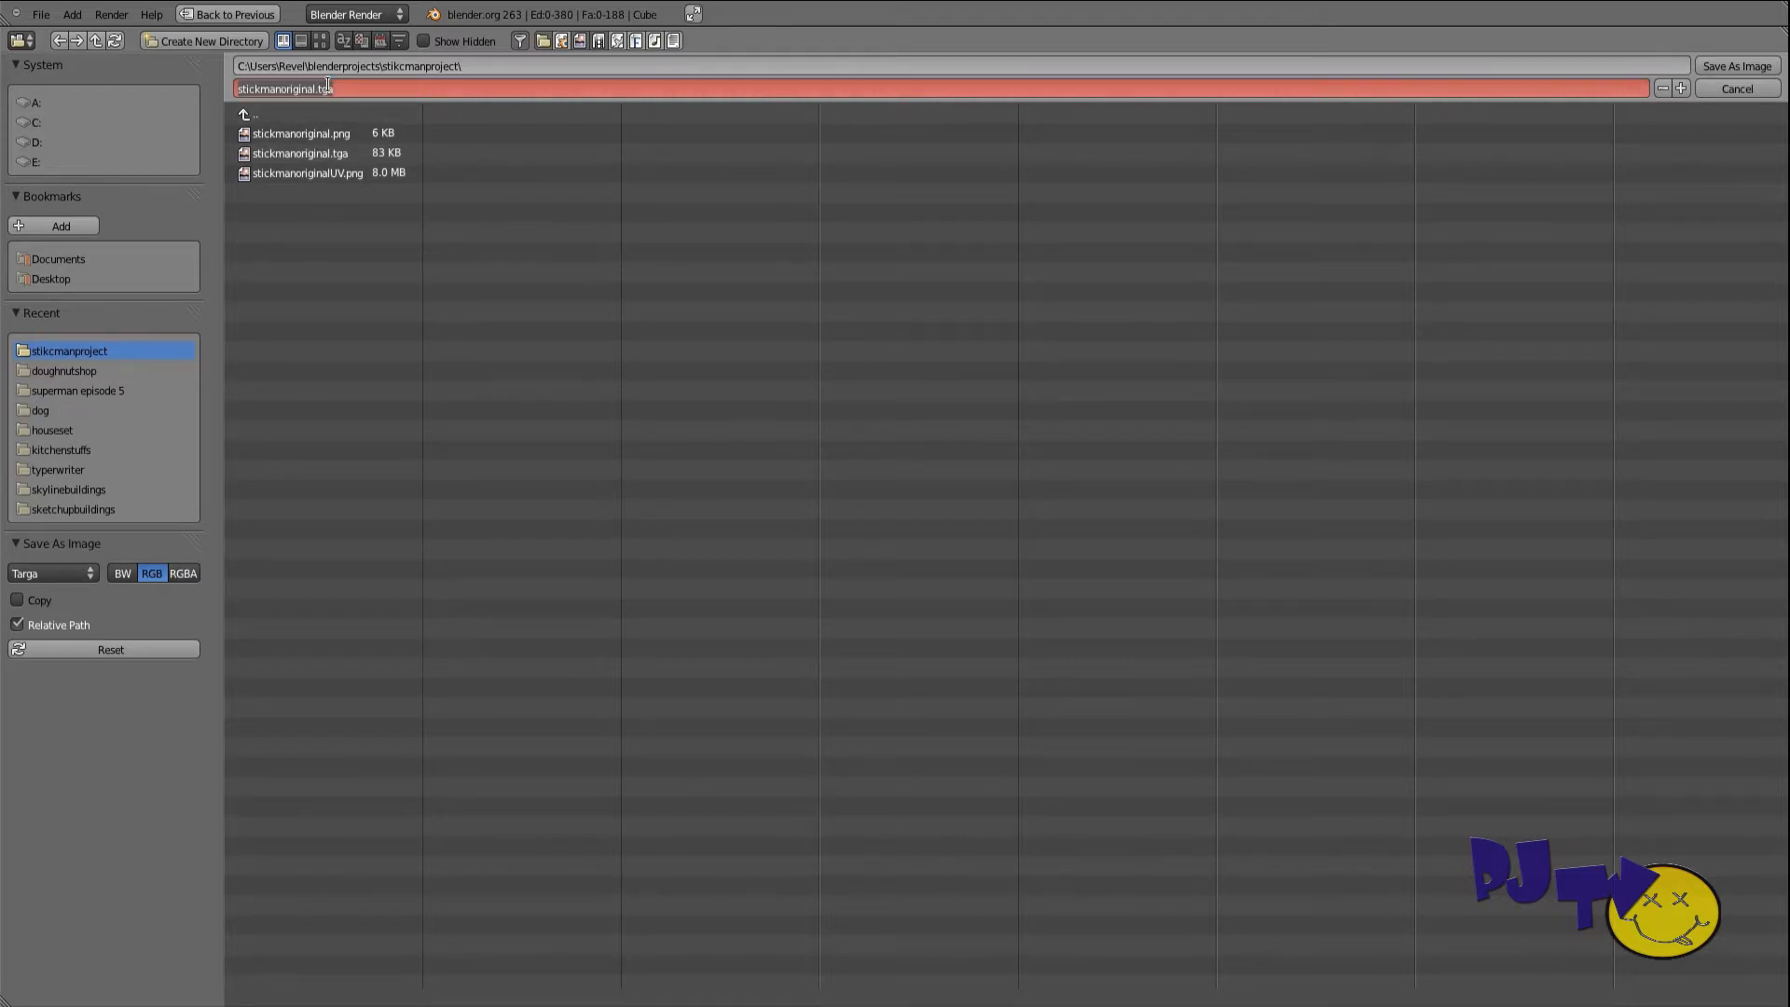
pyautogui.moveTo(316, 89); pyautogui.dragTo(374, 90)
pyautogui.press('BackSpace')
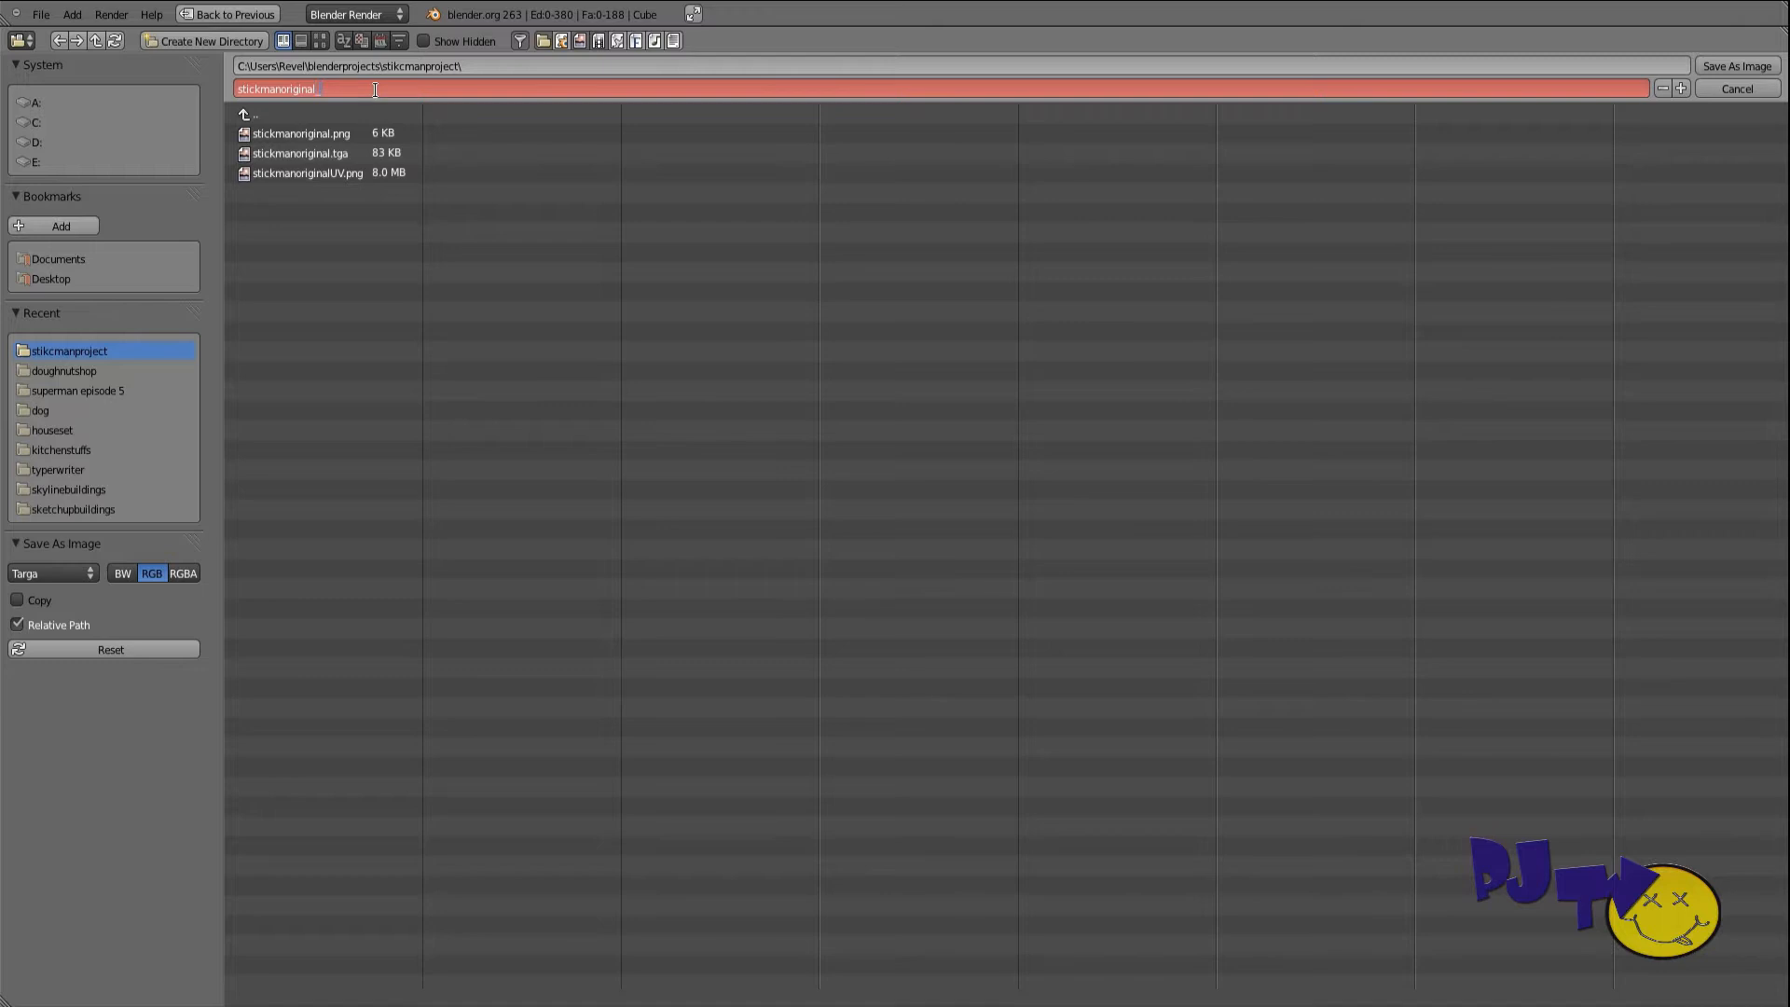
pyautogui.write('_TEXTURE')
pyautogui.click(1760, 67)
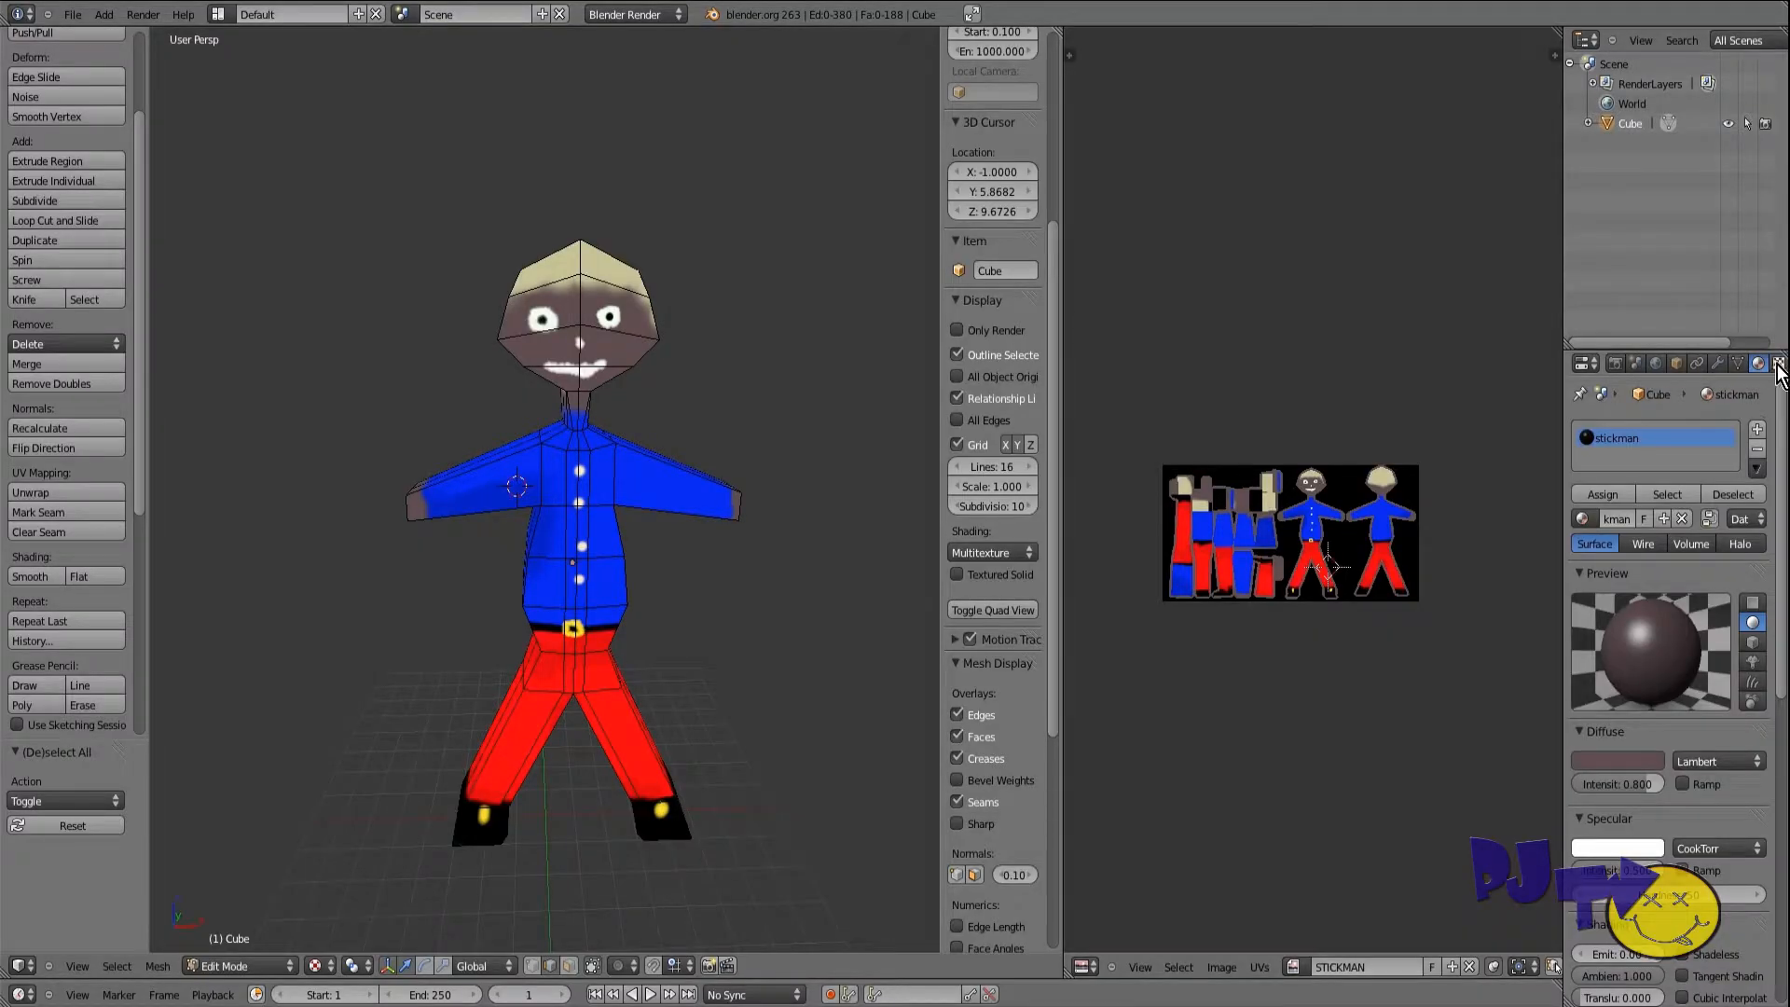
# Step: Load stickmanoriginal_TEXTURE.tga as the image of the stickman material's texture
pyautogui.click(1777, 364)
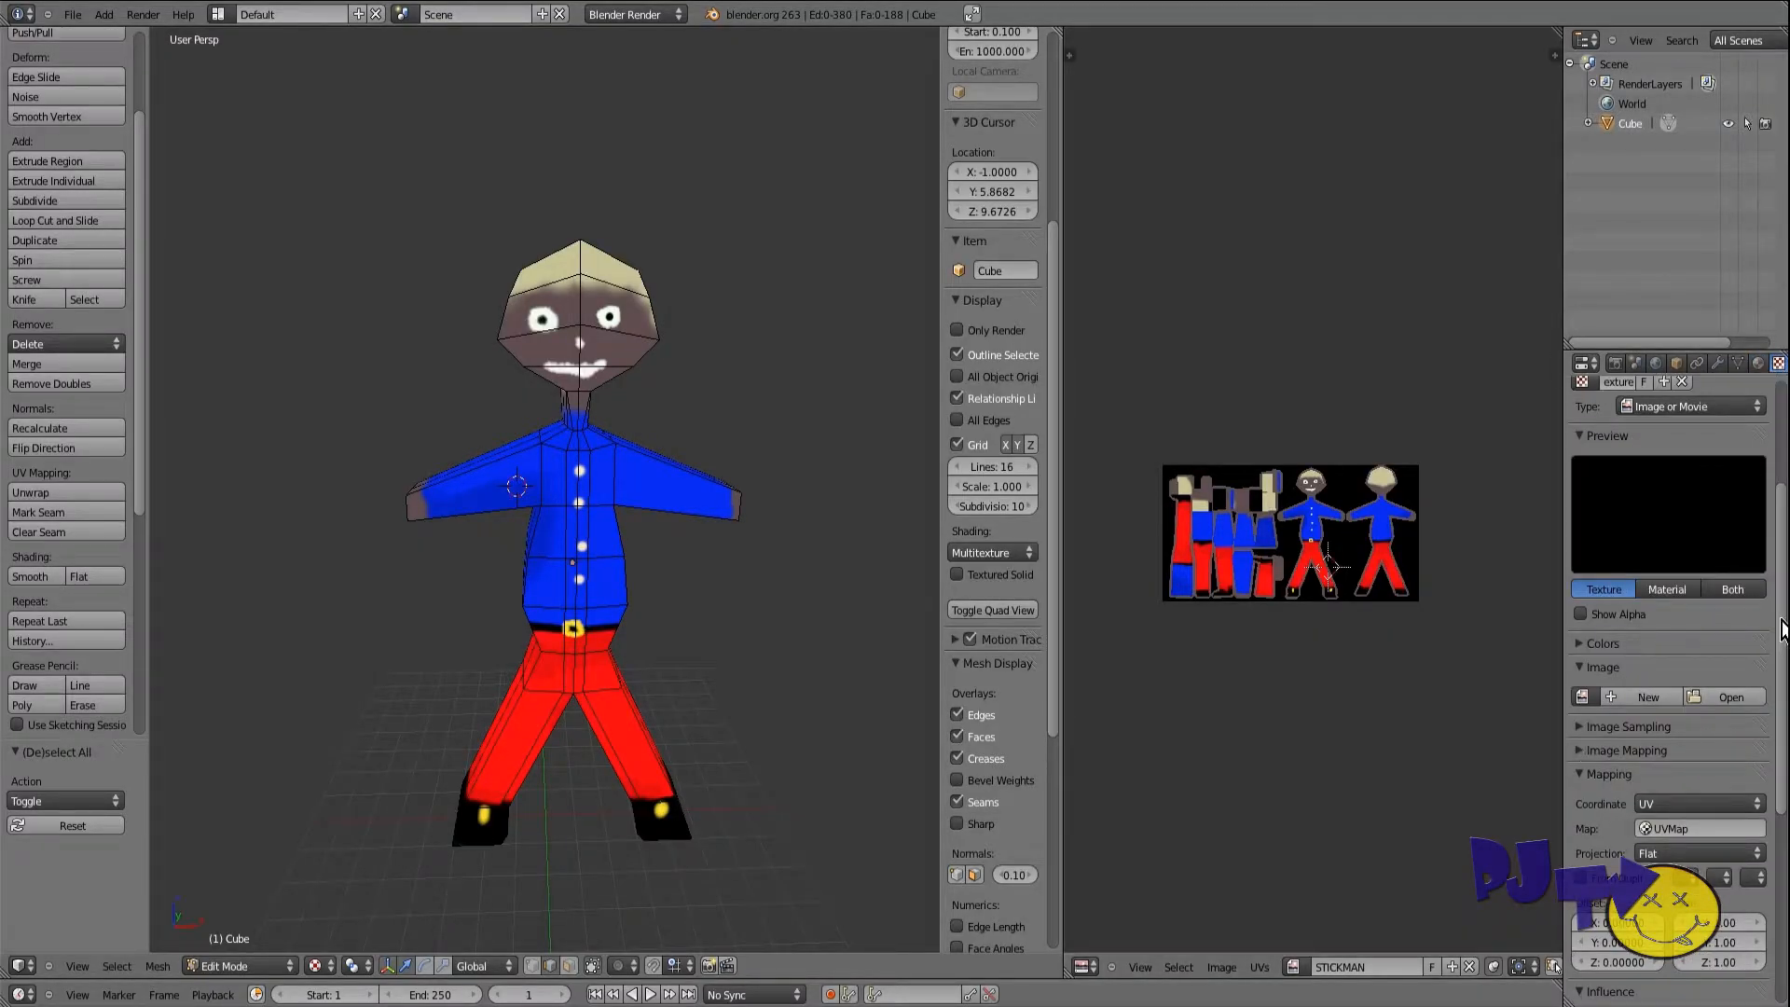
pyautogui.scroll(5, 1752, 597)
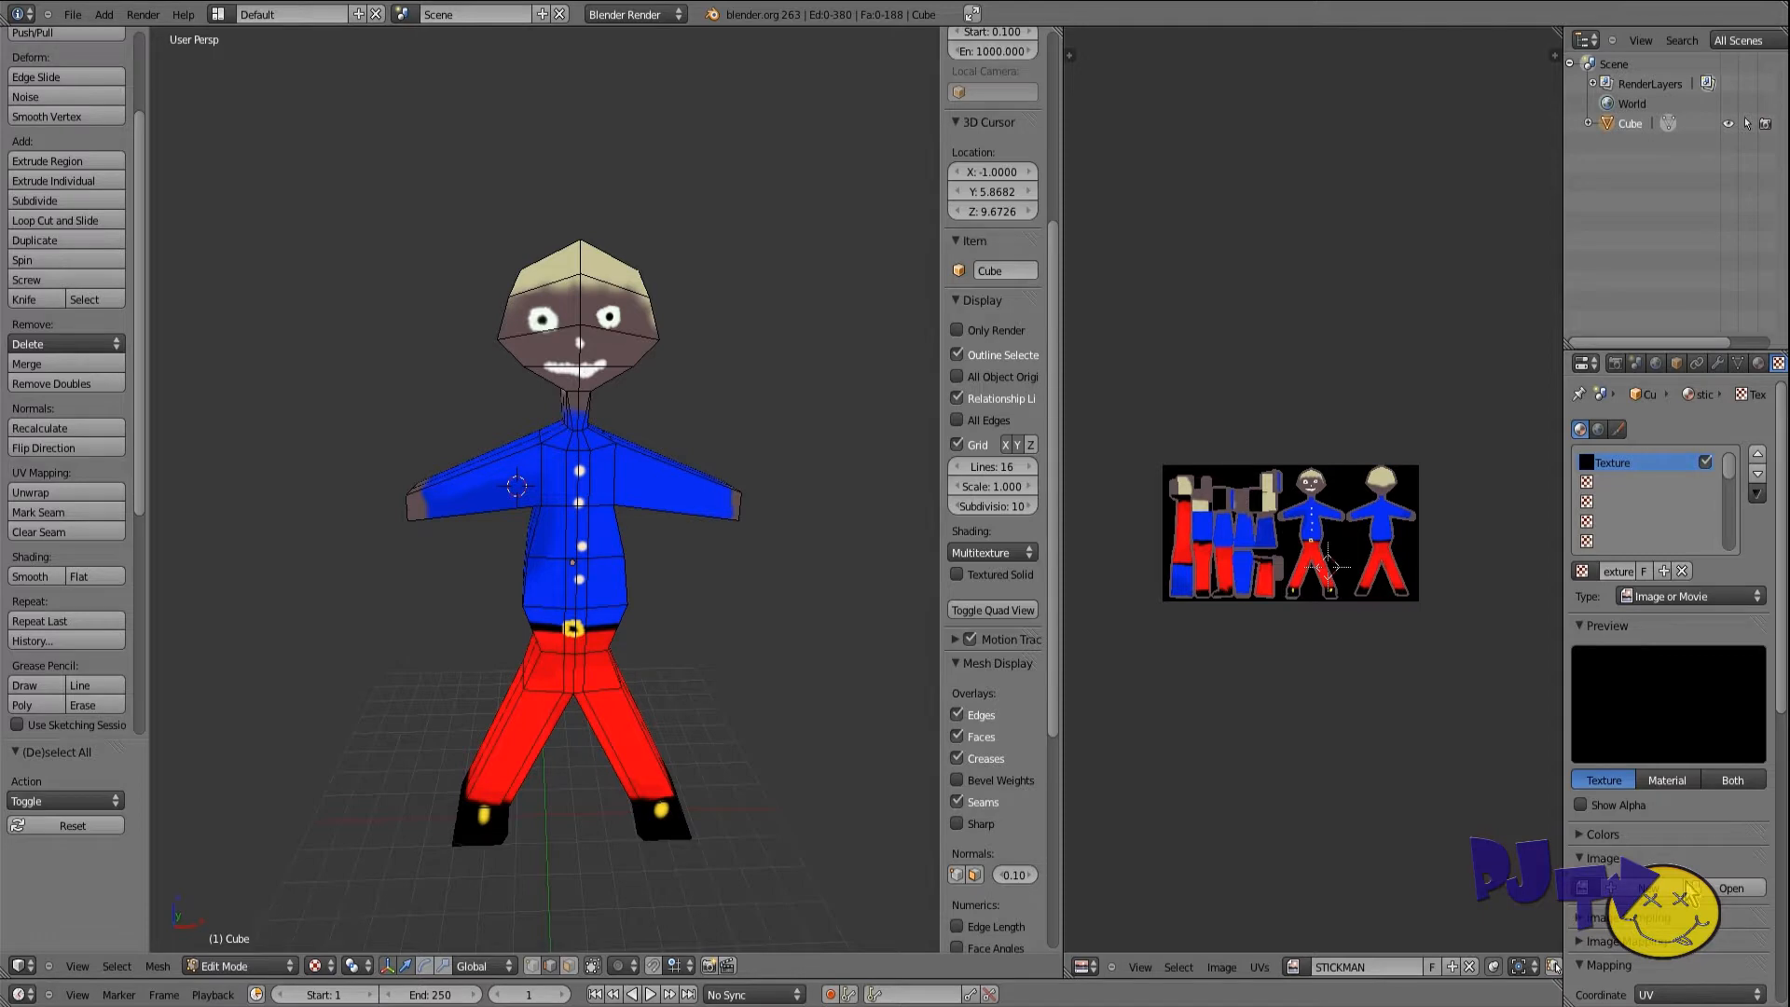
pyautogui.click(1731, 888)
pyautogui.click(422, 179)
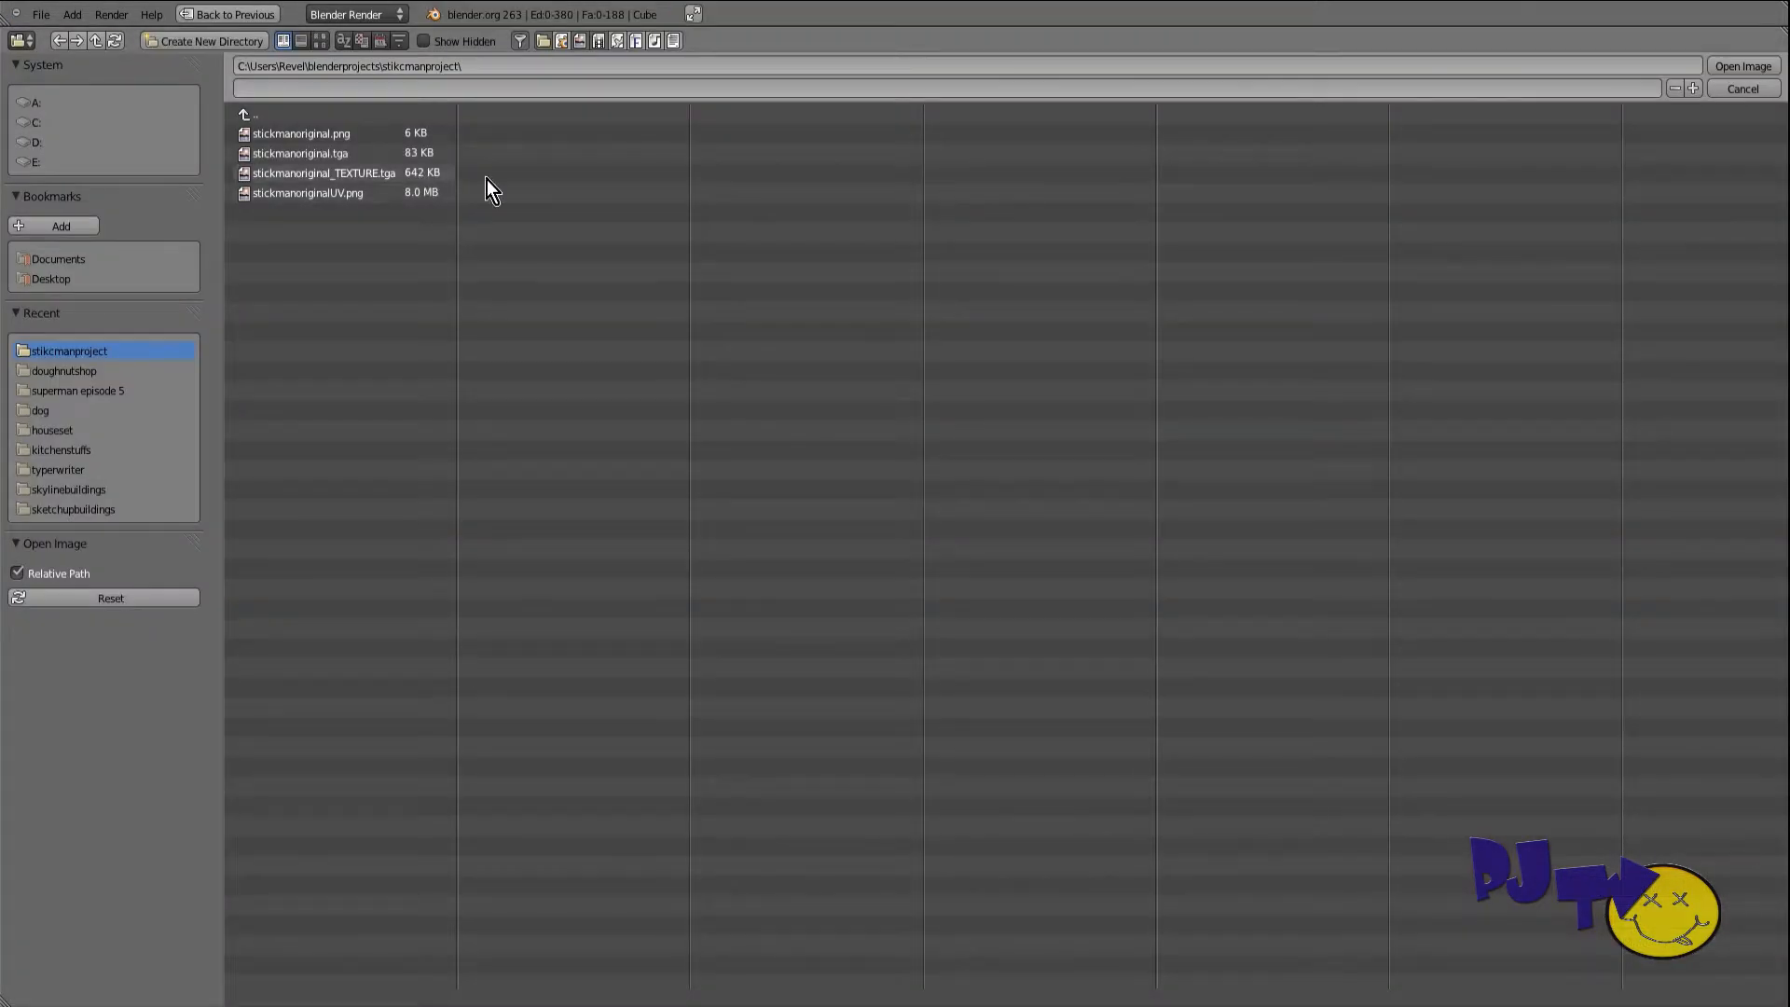
pyautogui.click(1715, 68)
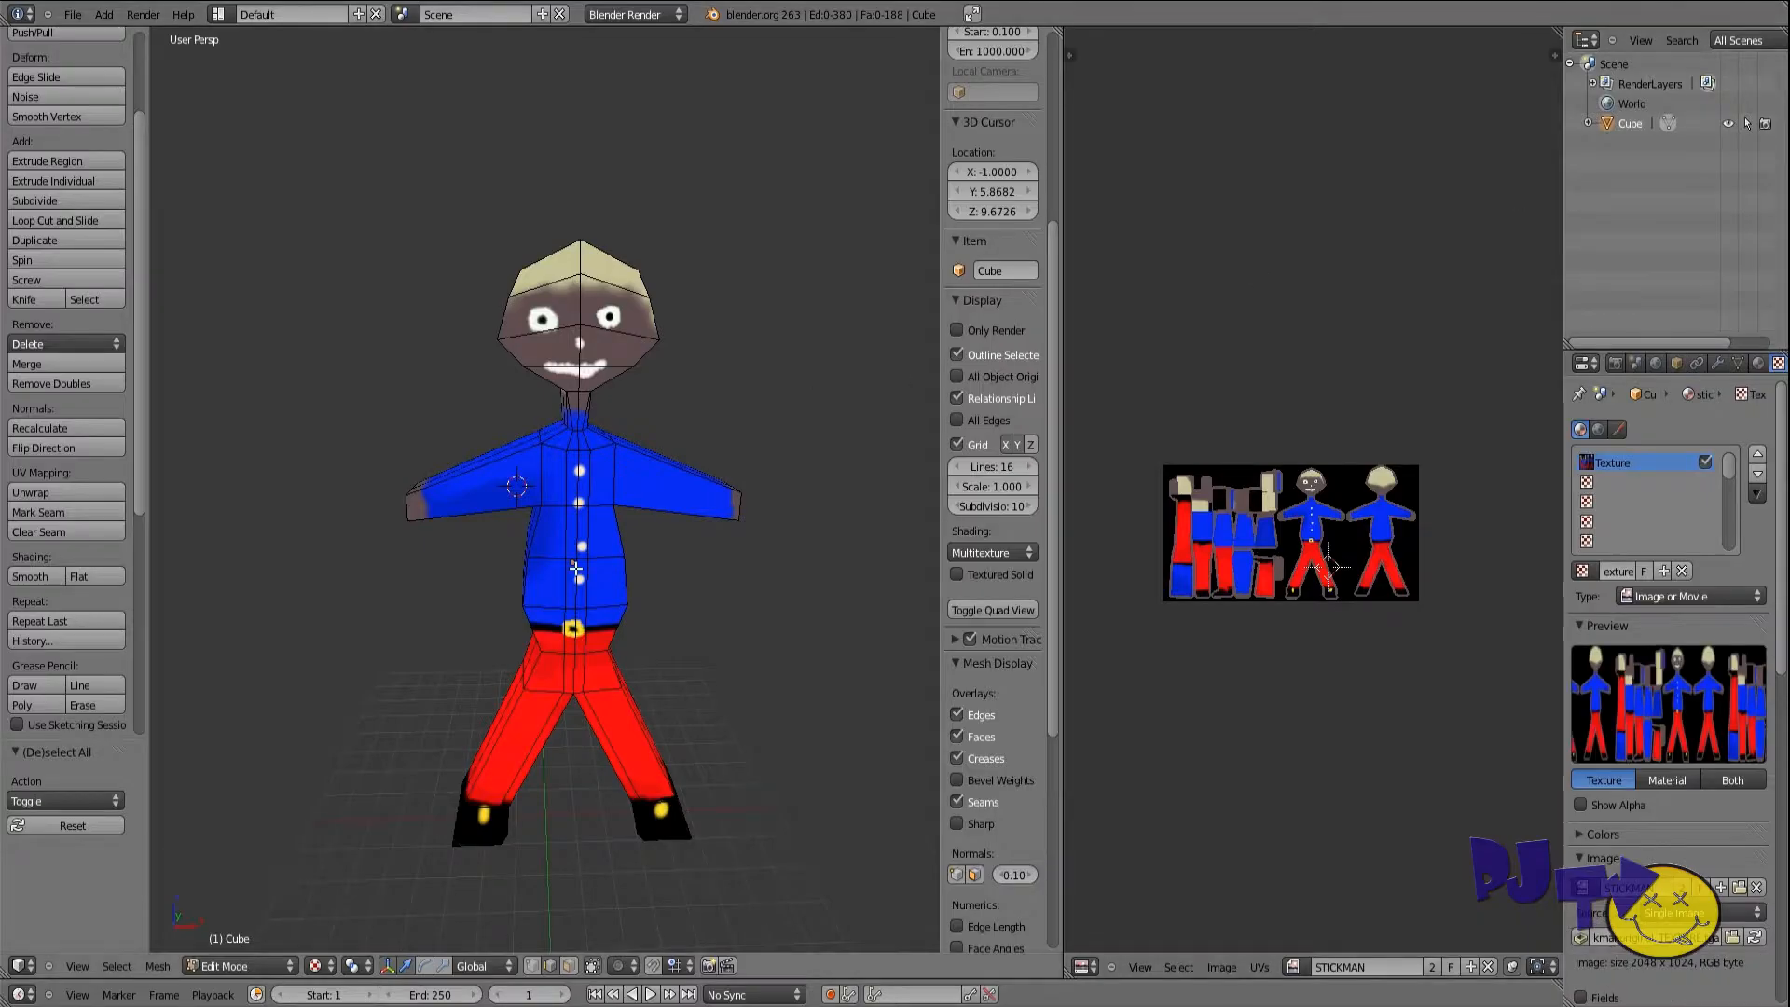
# Step: Return the stickman to Object Mode and inspect the seams on the head
pyautogui.scroll(2, 576, 568)
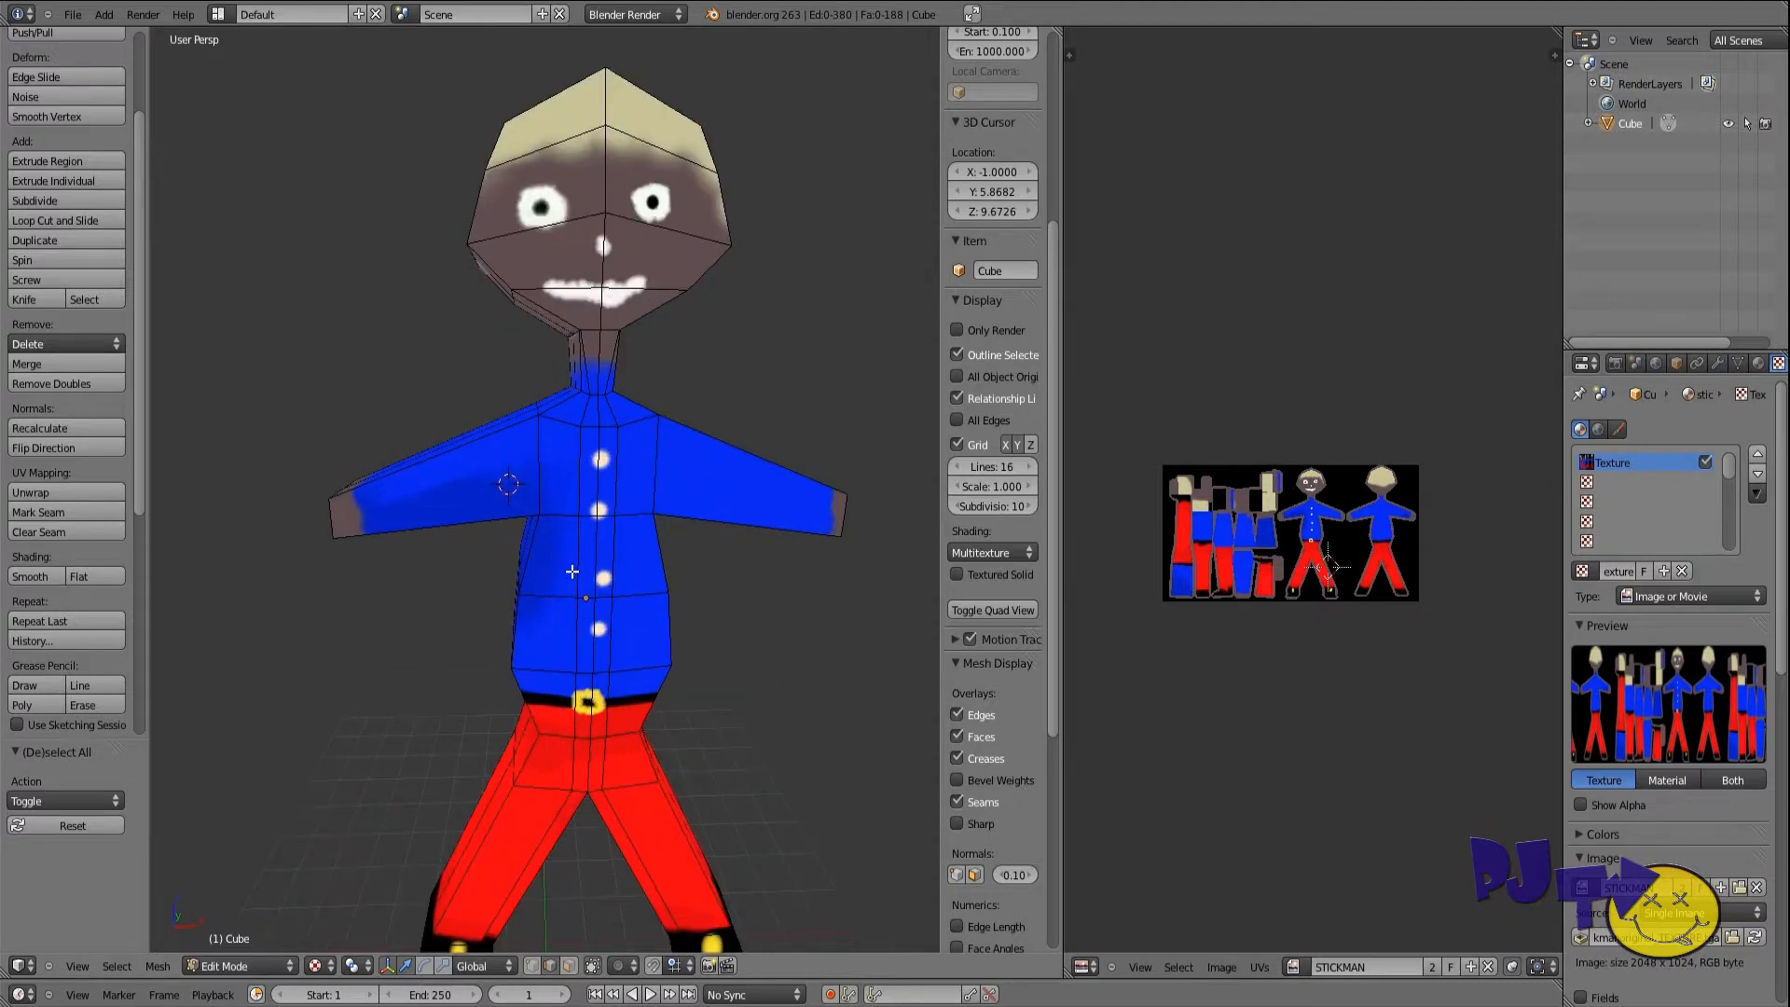
pyautogui.scroll(-1, 575, 569)
pyautogui.moveTo(575, 569)
pyautogui.mouseDown(button='middle')
pyautogui.moveTo(641, 586)
pyautogui.moveTo(588, 571)
pyautogui.mouseUp(button='middle')
pyautogui.click(272, 960)
pyautogui.click(266, 947)
pyautogui.scroll(-1, 455, 758)
pyautogui.moveTo(455, 759); pyautogui.dragTo(653, 606, button='middle')
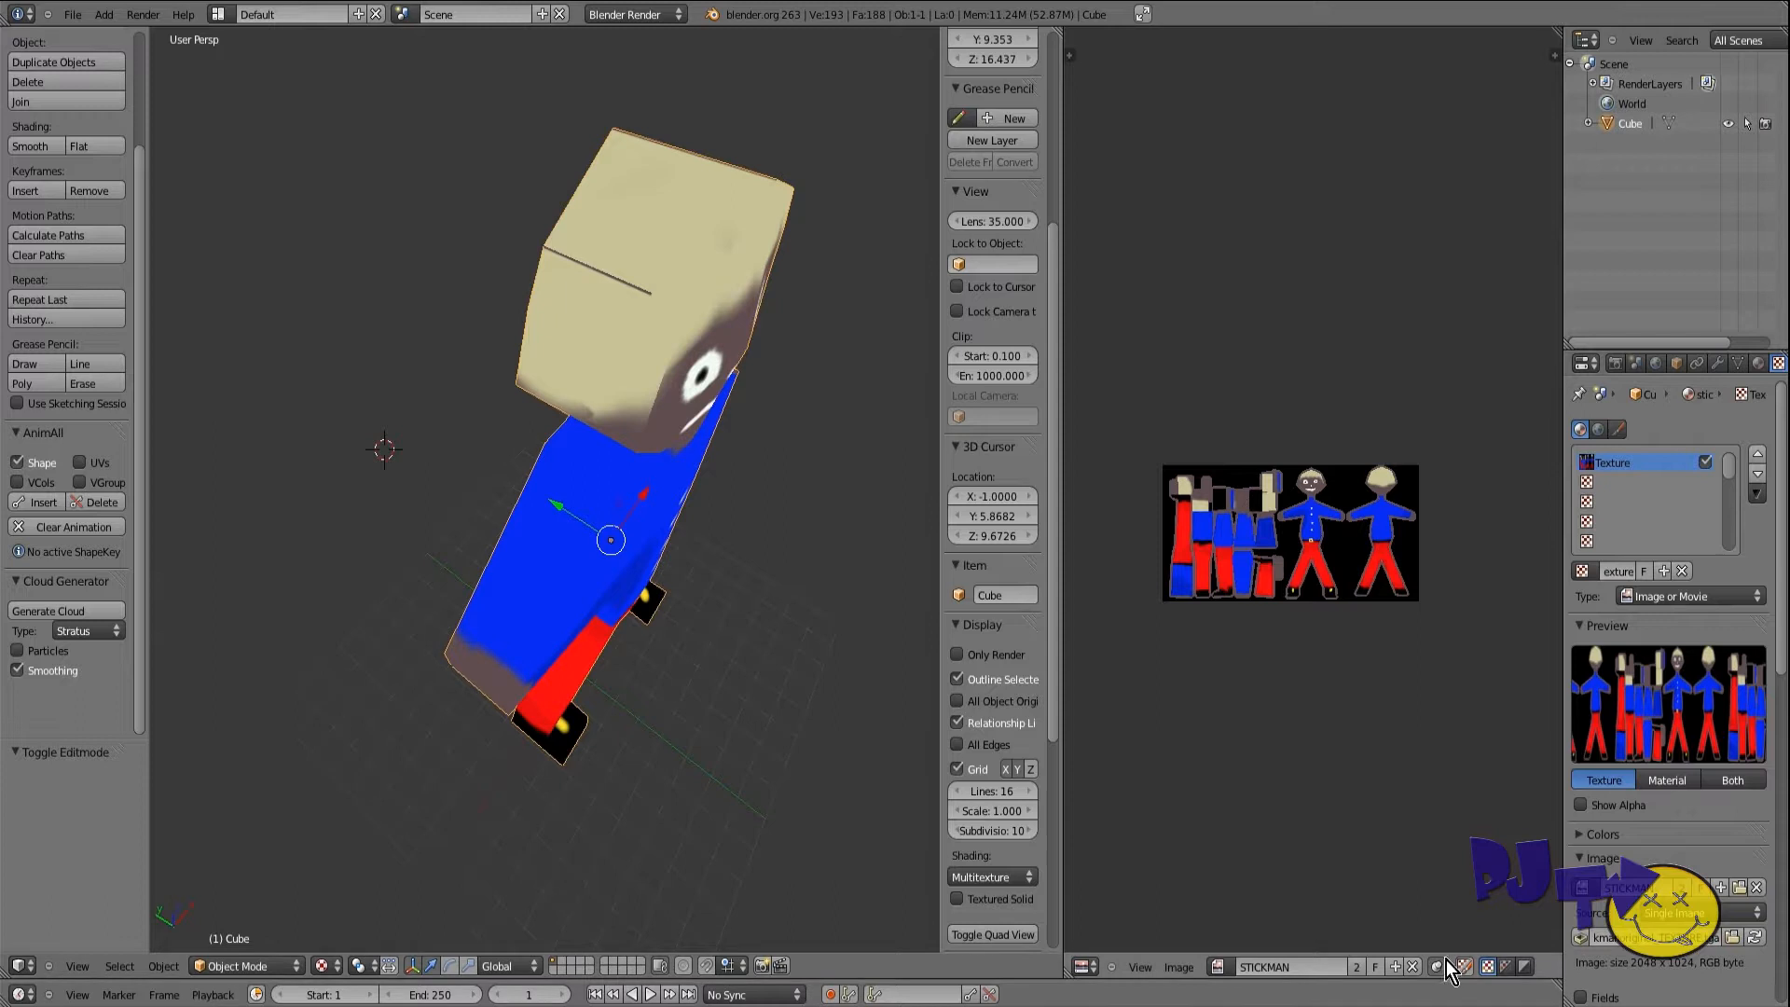
# Step: Enable image painting and touch up the hair patch in the texture image with its sampled beige
pyautogui.scroll(3, 1195, 618)
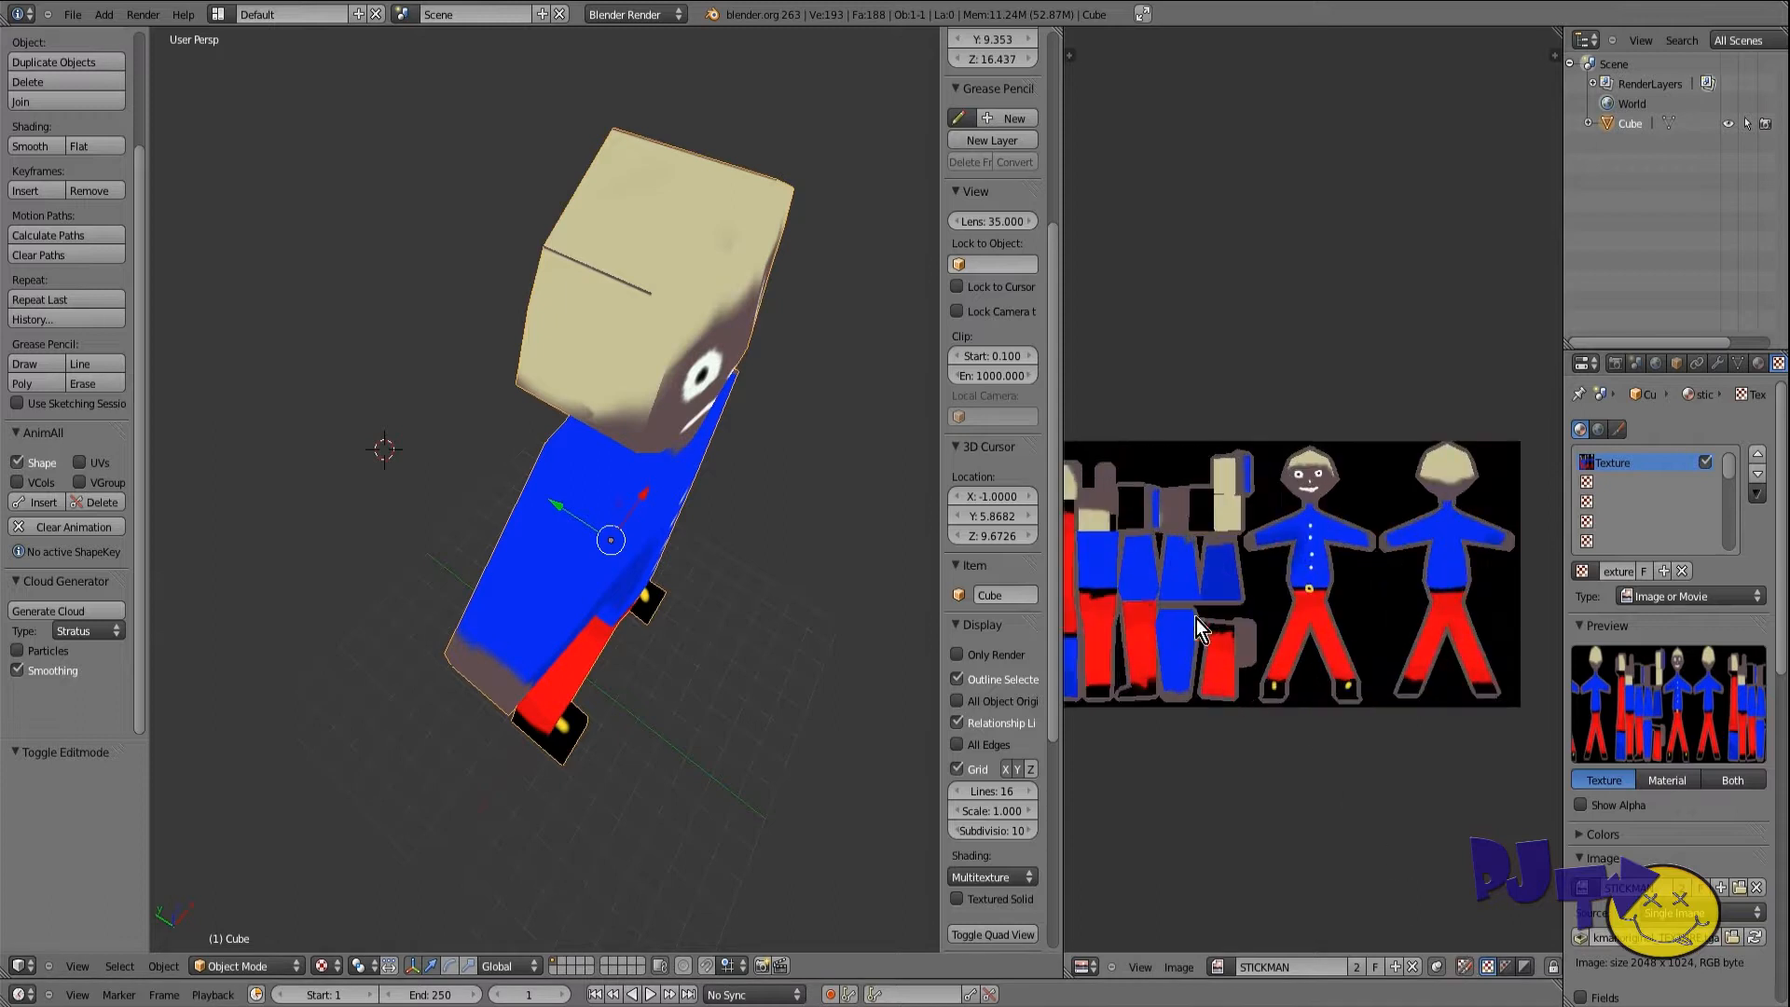
pyautogui.rightClick(1223, 507)
pyautogui.click(1222, 495)
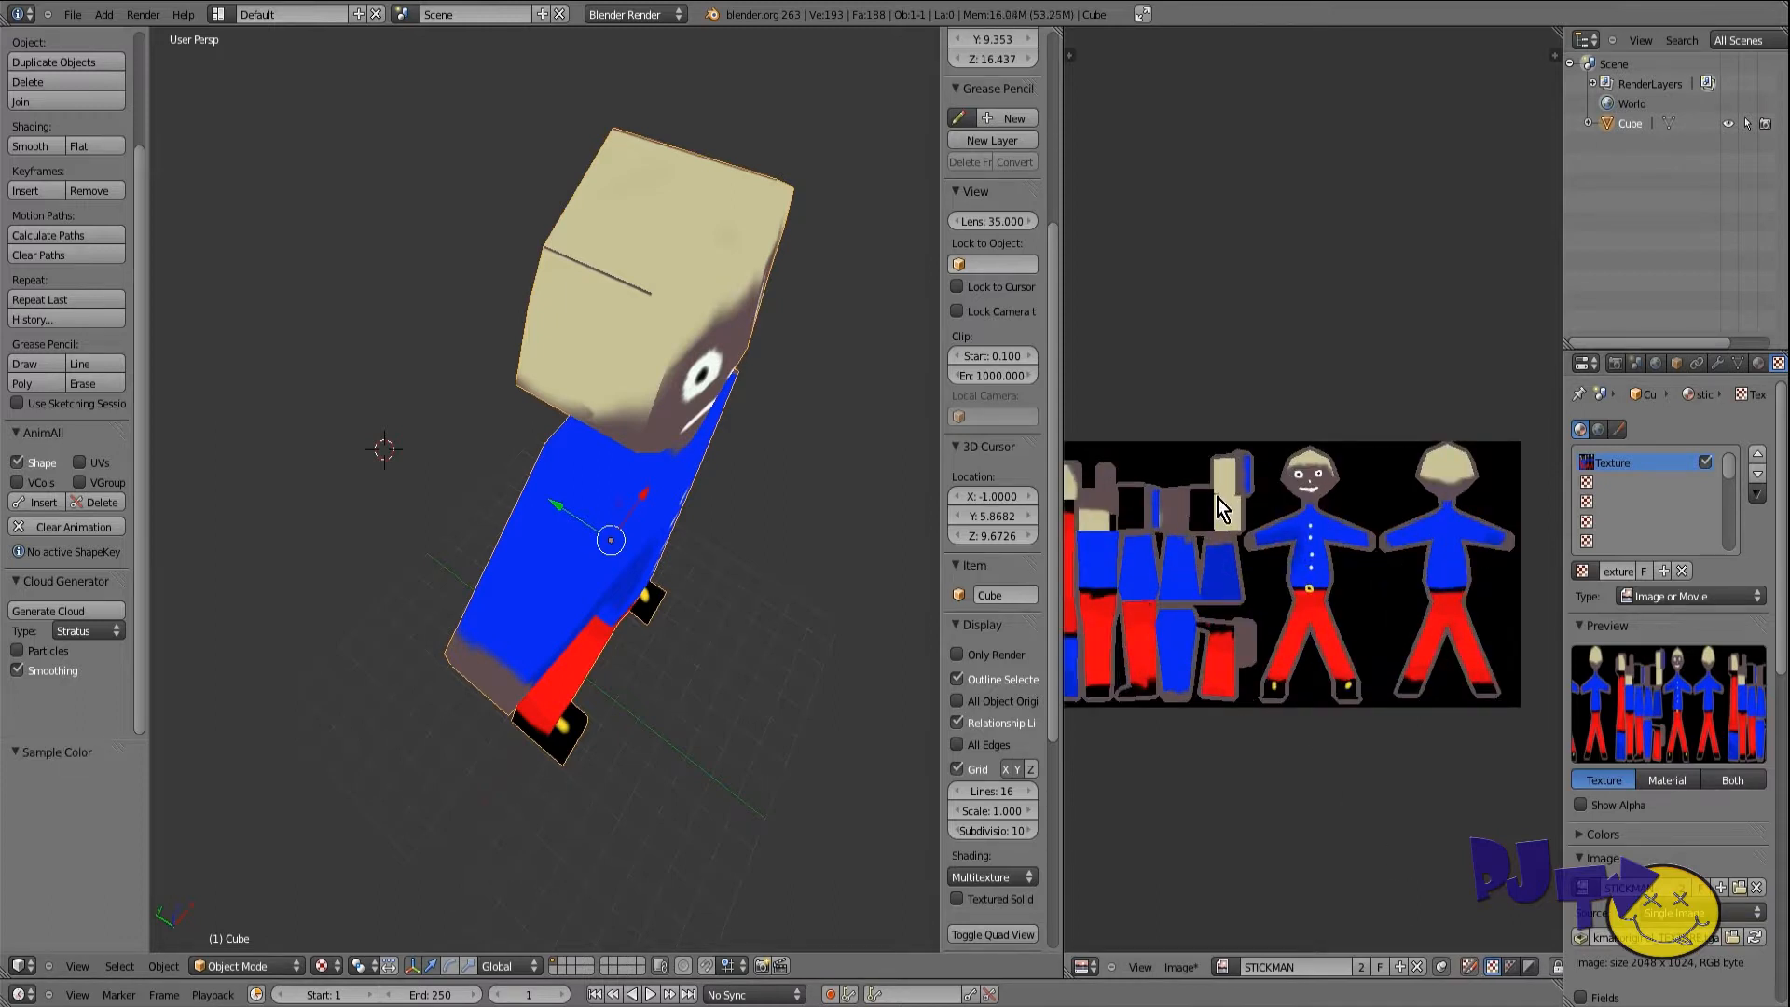
pyautogui.moveTo(590, 375); pyautogui.dragTo(584, 386, button='middle')
# Step: Switch the stickman to Texture Paint mode and paint over the seam lines on top of the head with beige
pyautogui.click(321, 966)
pyautogui.click(244, 965)
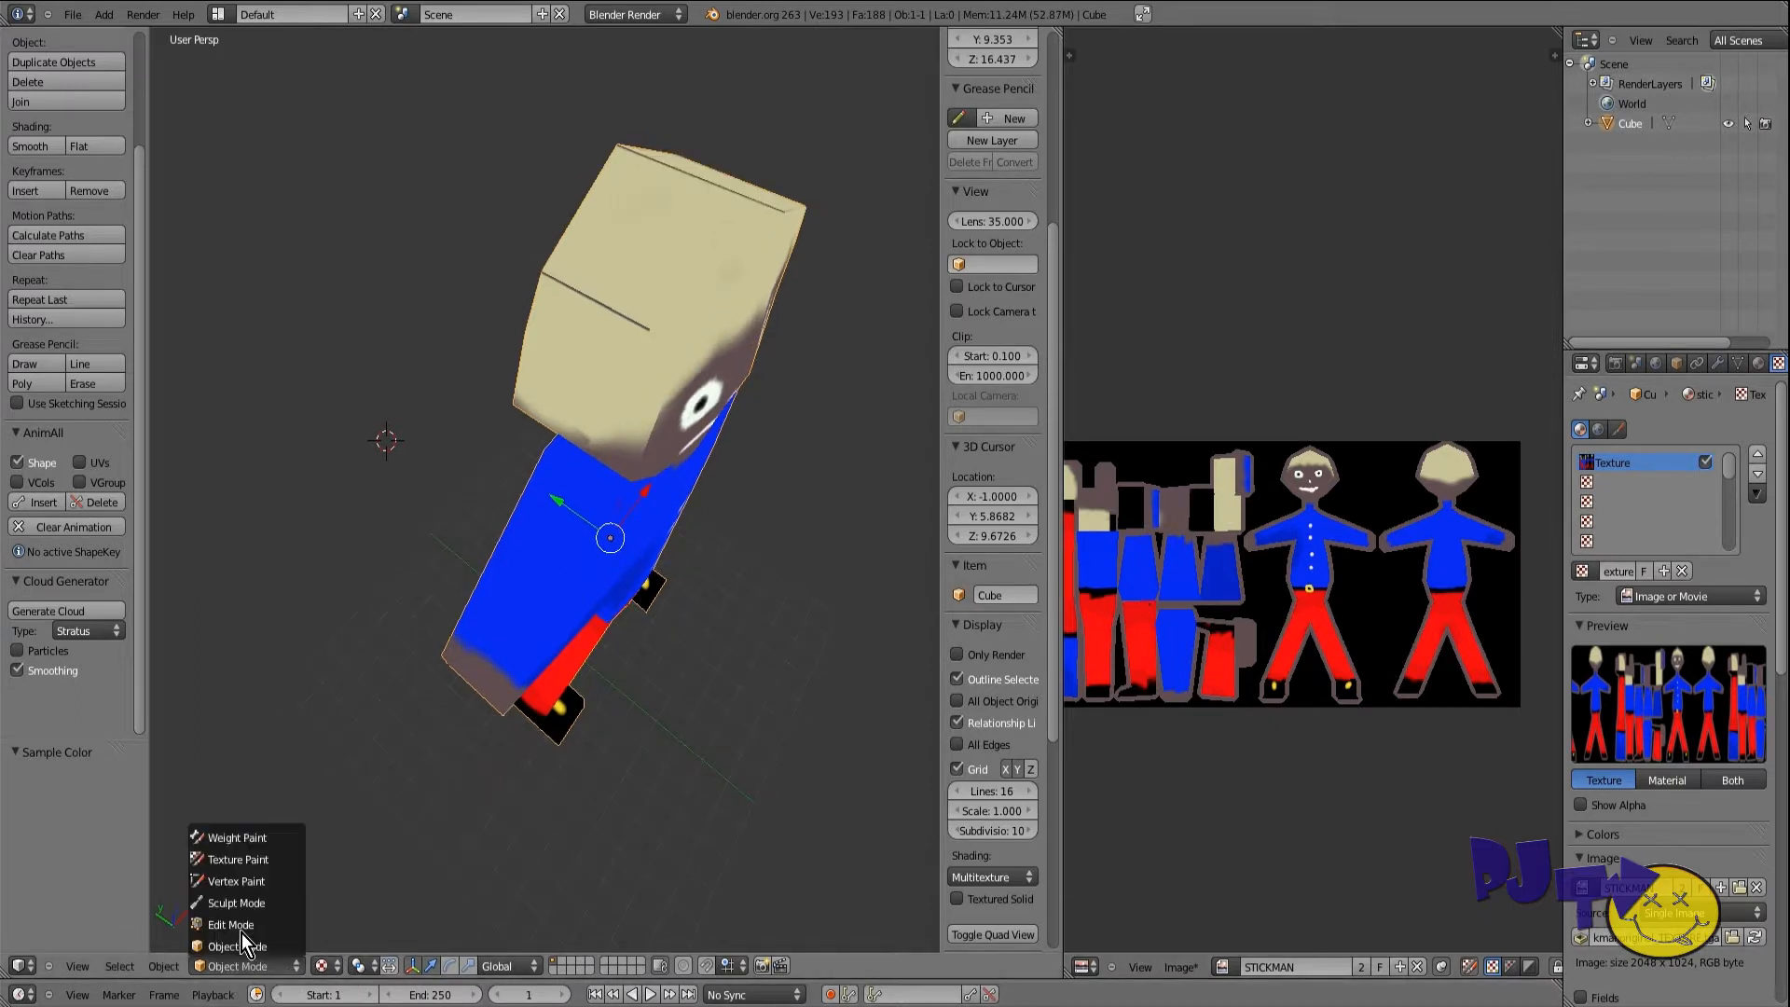
pyautogui.click(244, 859)
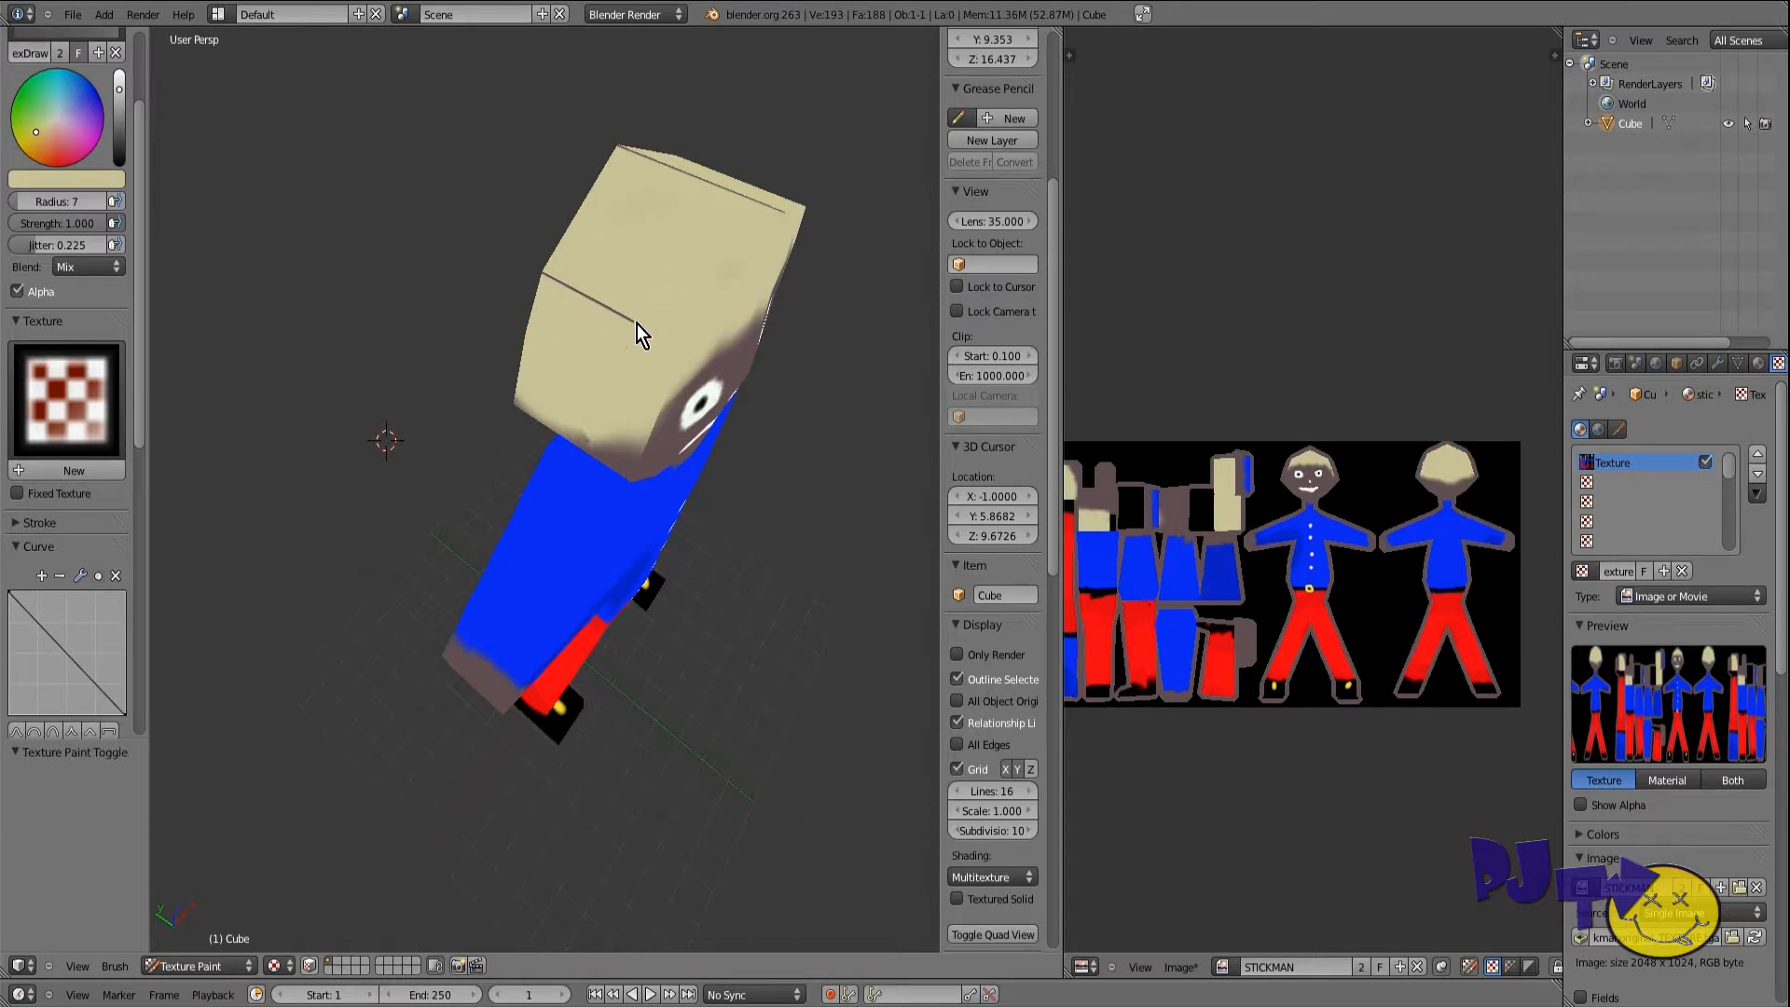
pyautogui.moveTo(541, 323); pyautogui.dragTo(690, 465, button='middle')
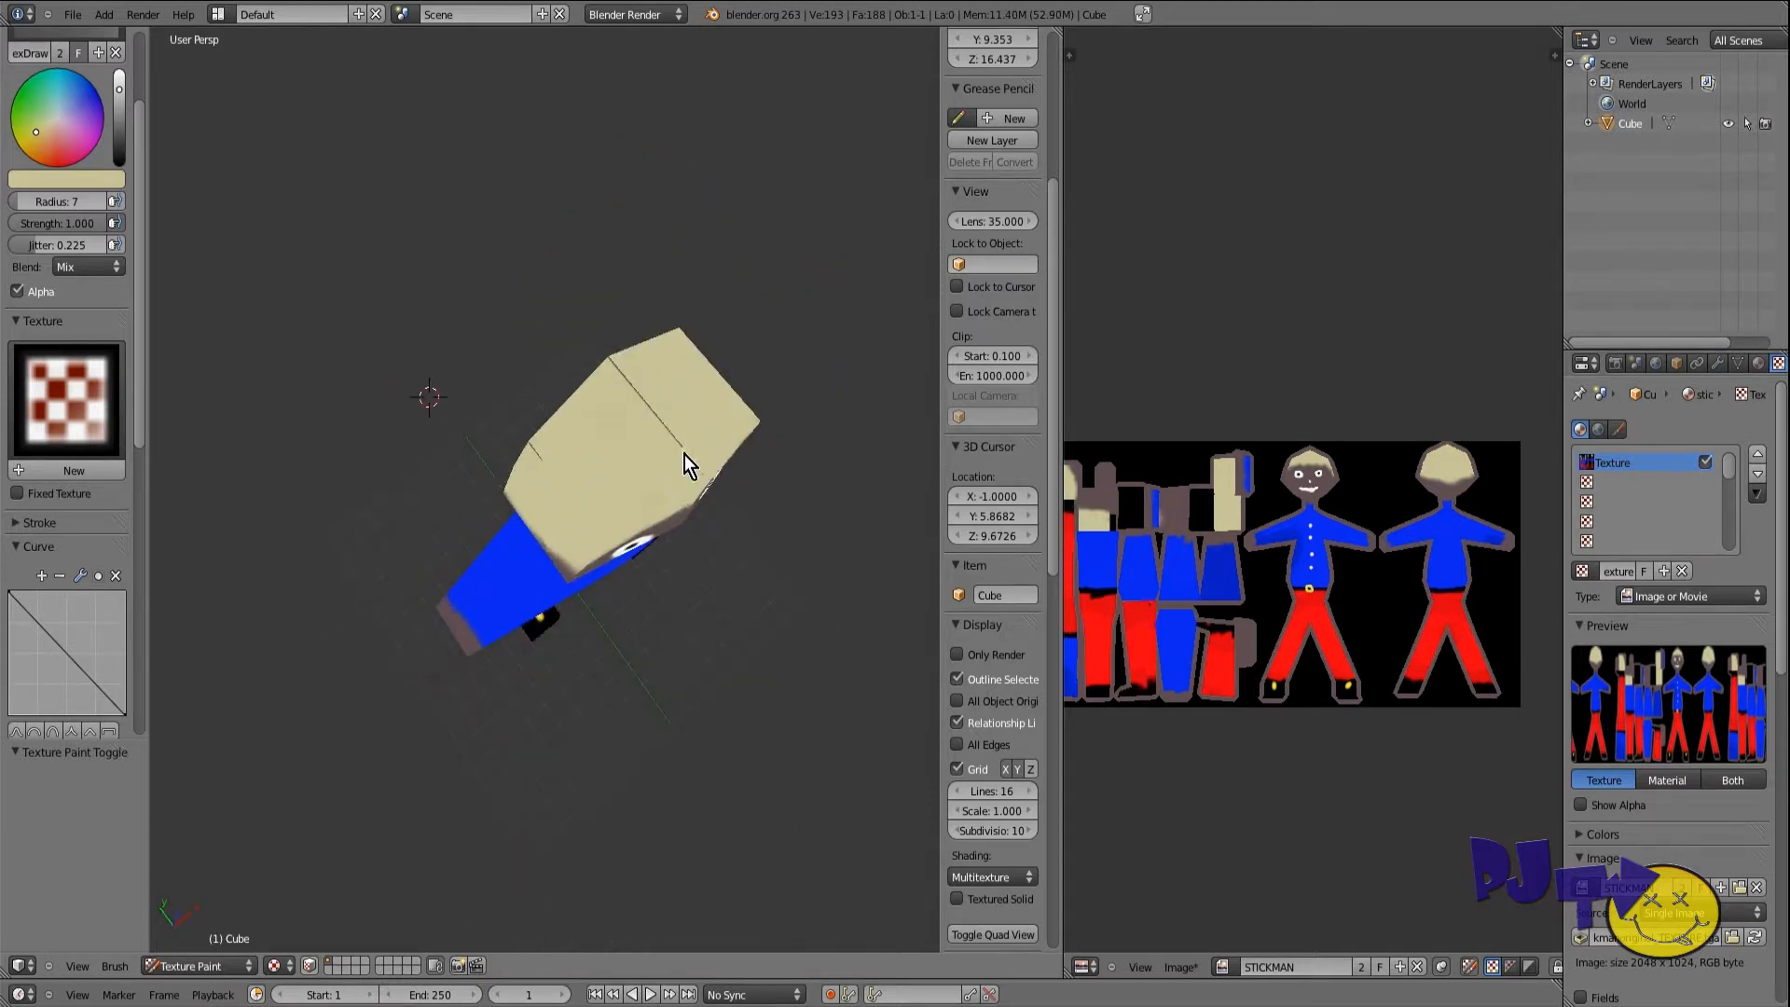
pyautogui.scroll(6, 1231, 358)
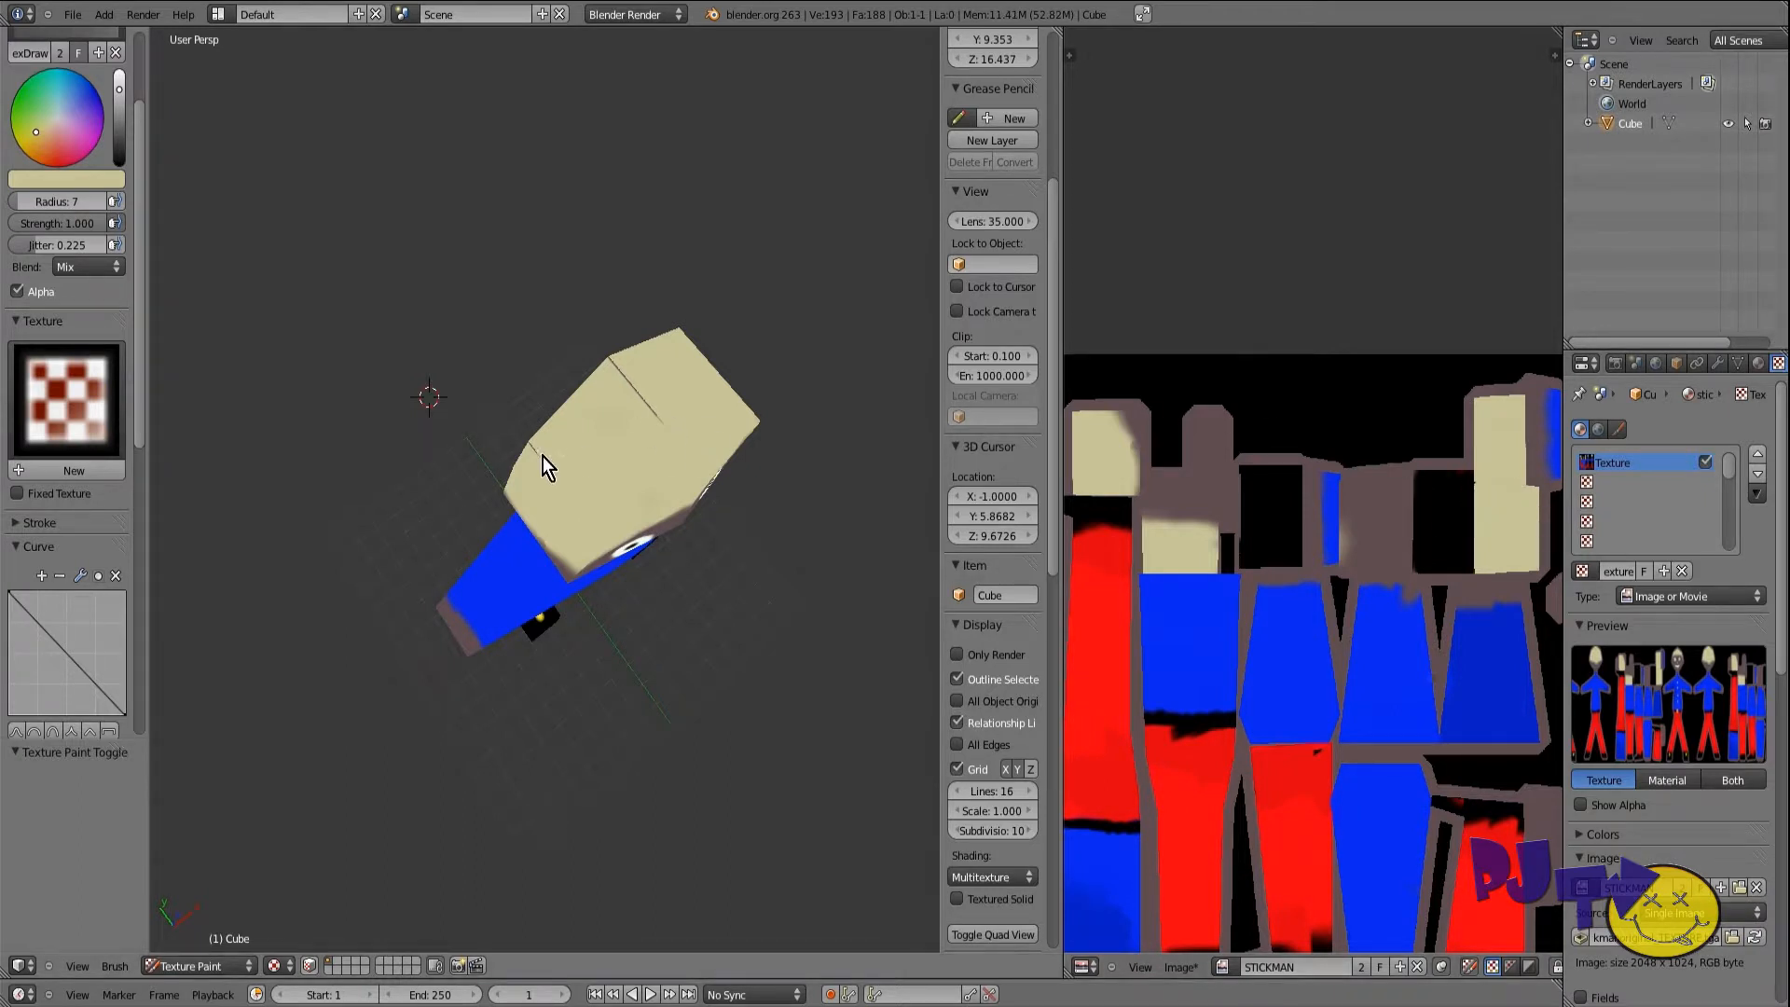
pyautogui.moveTo(617, 366); pyautogui.dragTo(410, 354, button='middle')
pyautogui.scroll(-2, 1400, 406)
pyautogui.scroll(2, 1399, 408)
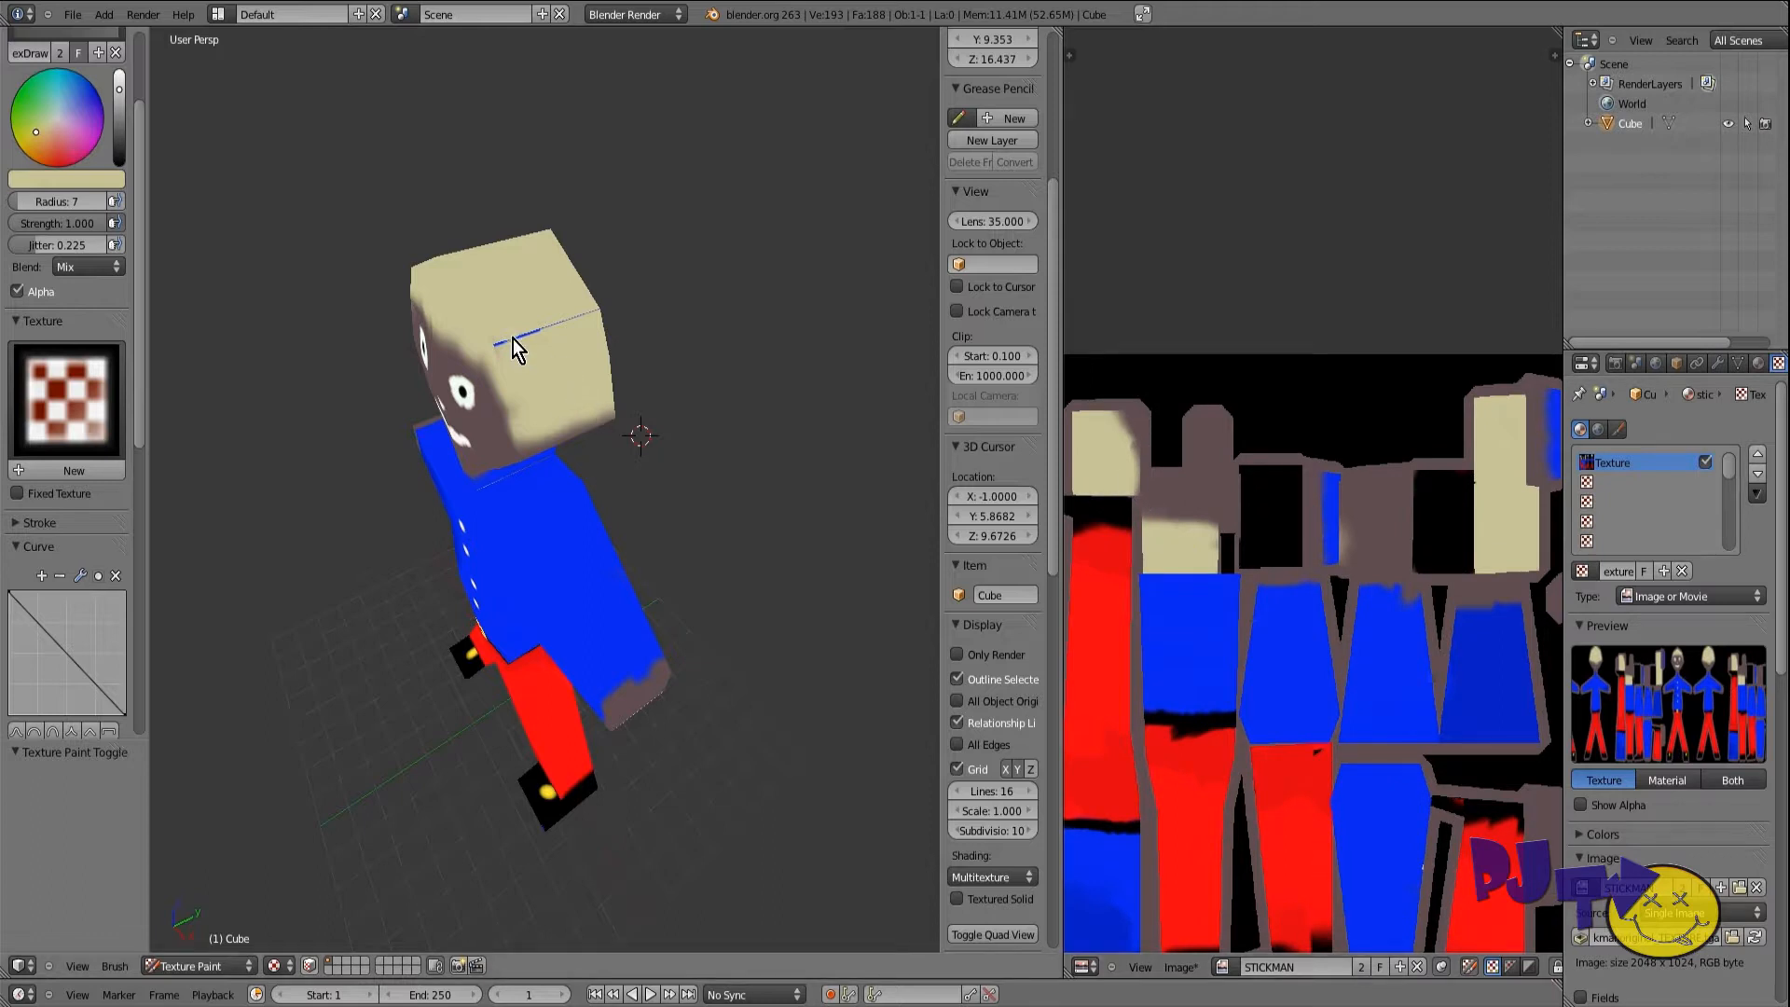
# Step: Cover the blue seam line on the side of the head and the edge of the small hair patch in the texture with beige
pyautogui.scroll(-3, 1122, 464)
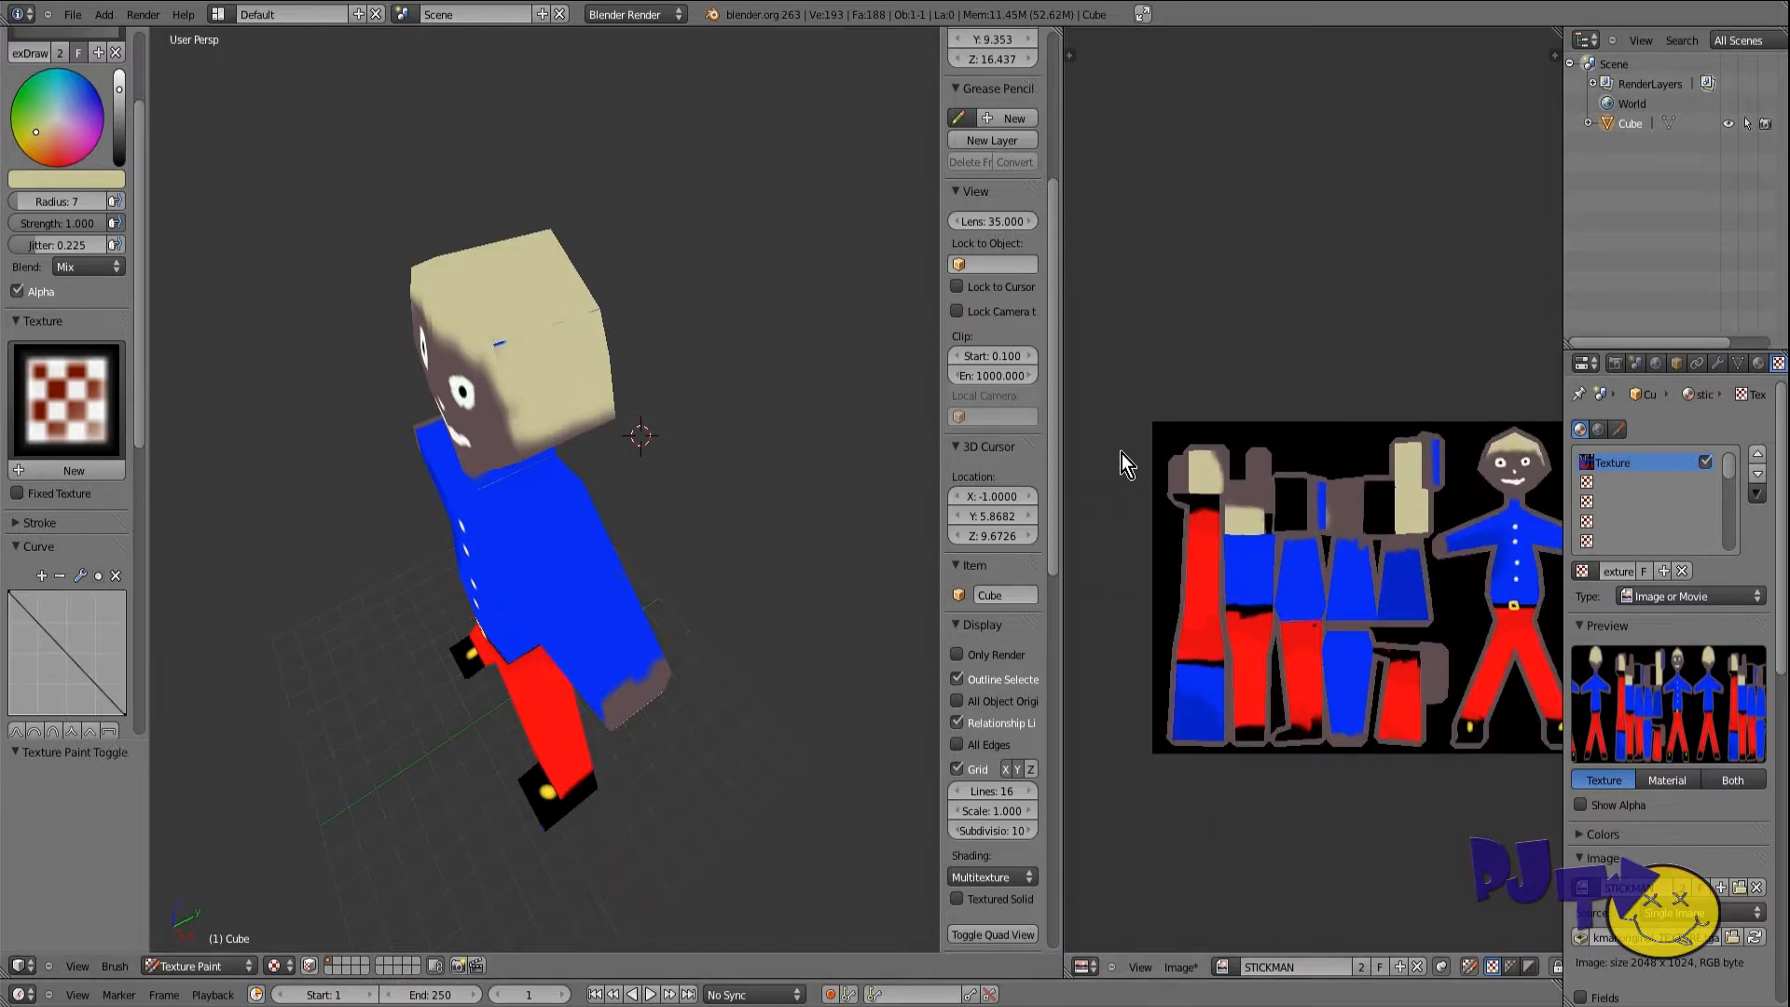
pyautogui.moveTo(1328, 349); pyautogui.dragTo(910, 400, button='middle')
pyautogui.moveTo(1264, 370); pyautogui.dragTo(1488, 385, button='middle')
pyautogui.moveTo(1239, 383); pyautogui.dragTo(1378, 383, button='middle')
pyautogui.scroll(4, 1366, 371)
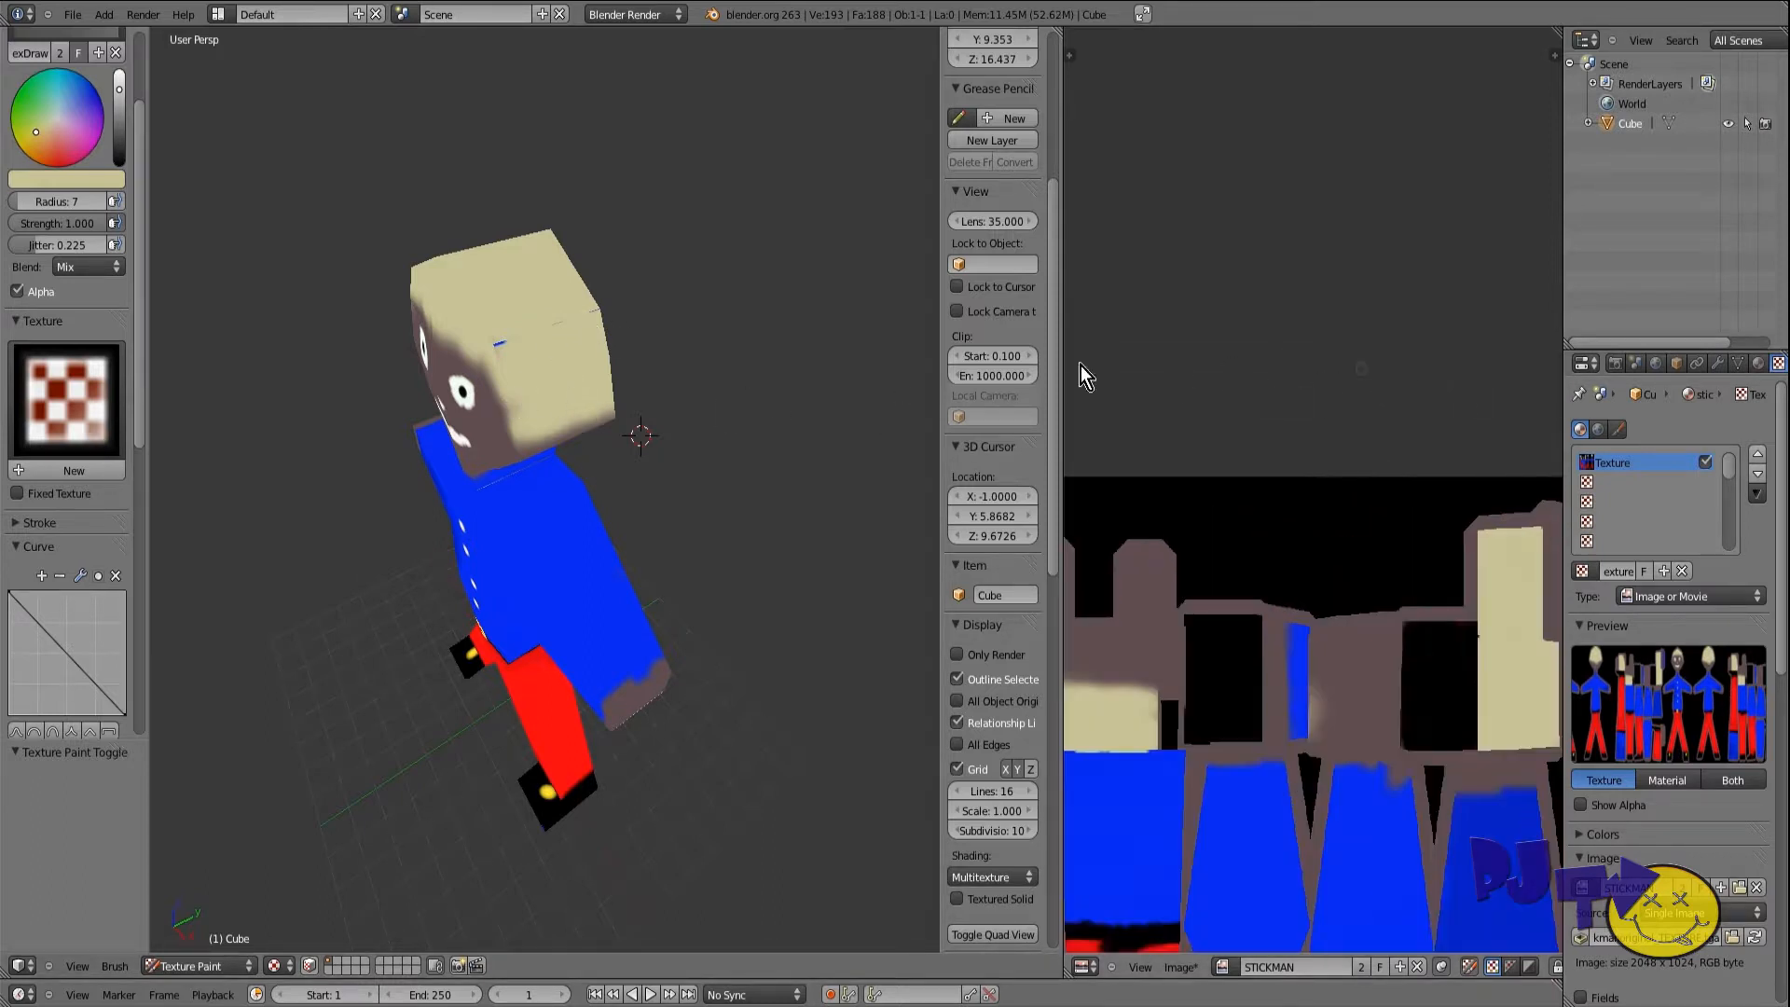
pyautogui.click(503, 345)
pyautogui.scroll(2, 1115, 509)
pyautogui.moveTo(1120, 509); pyautogui.dragTo(1245, 371, button='middle')
pyautogui.moveTo(1367, 272); pyautogui.dragTo(1495, 2, button='middle')
pyautogui.moveTo(1179, 479); pyautogui.dragTo(1186, 480)
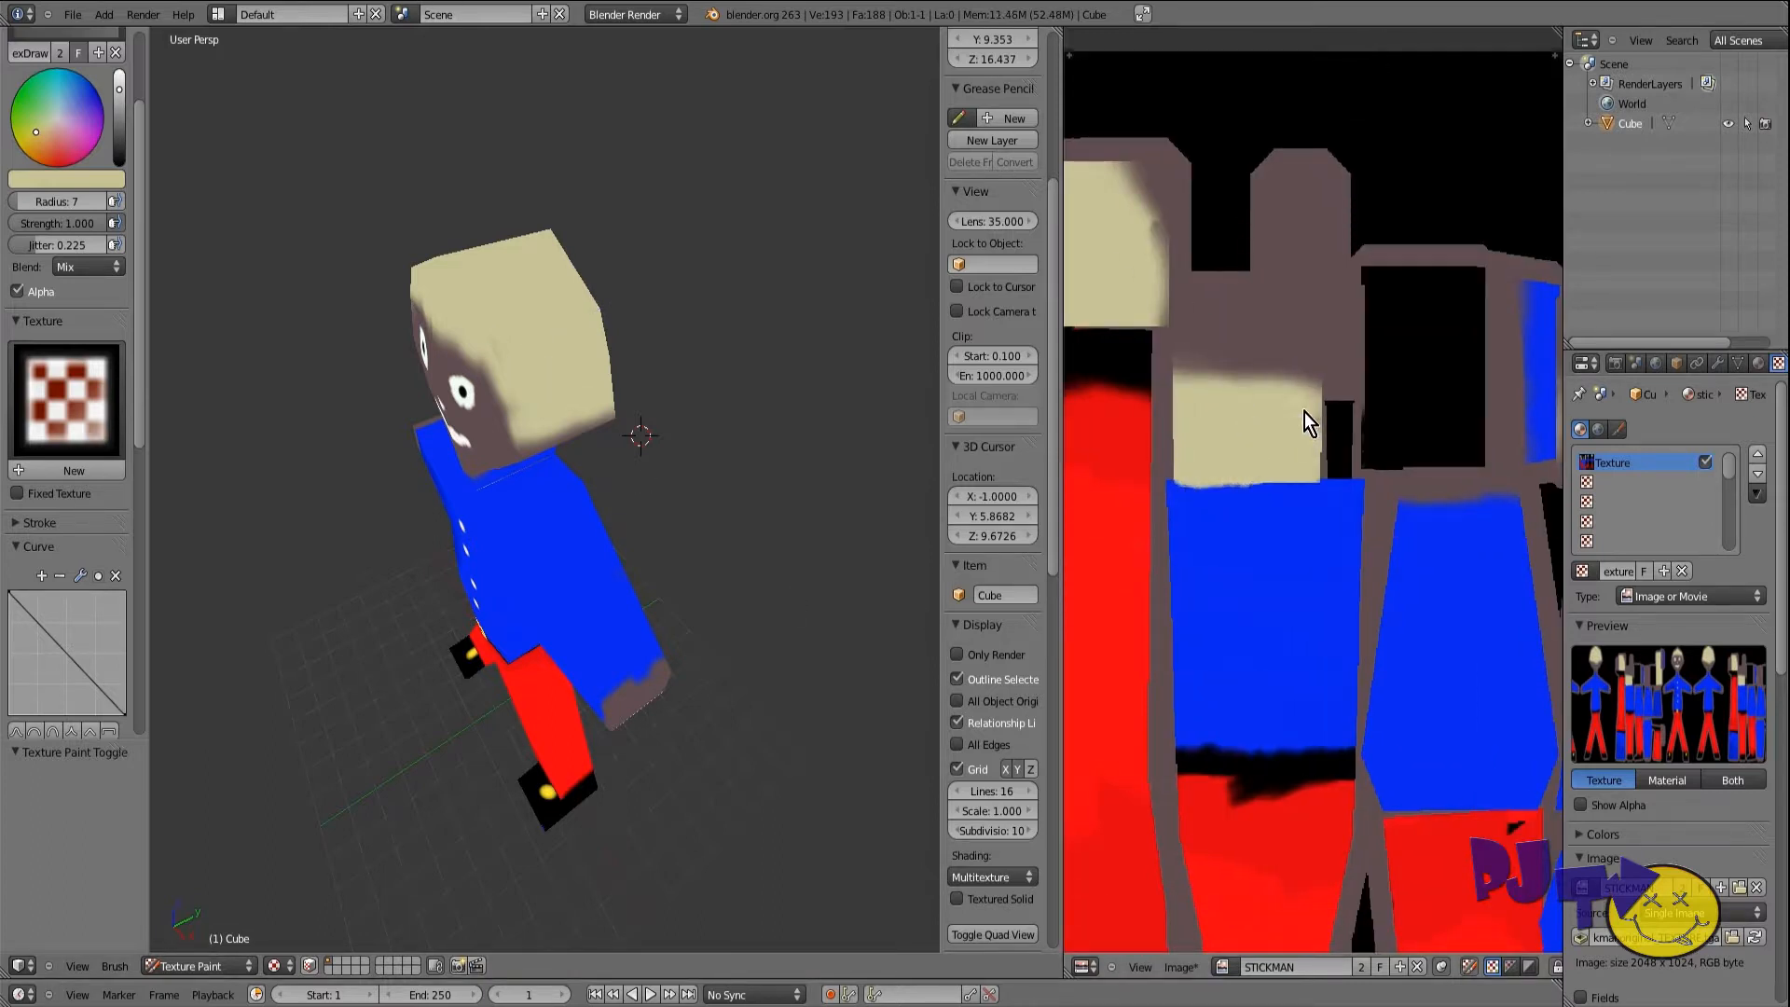
# Step: Sample the brown skin colour from the texture image and touch up the seam below the head
pyautogui.scroll(-1, 495, 352)
pyautogui.moveTo(495, 351); pyautogui.dragTo(761, 238, button='middle')
pyautogui.scroll(2, 760, 238)
pyautogui.rightClick(1267, 317)
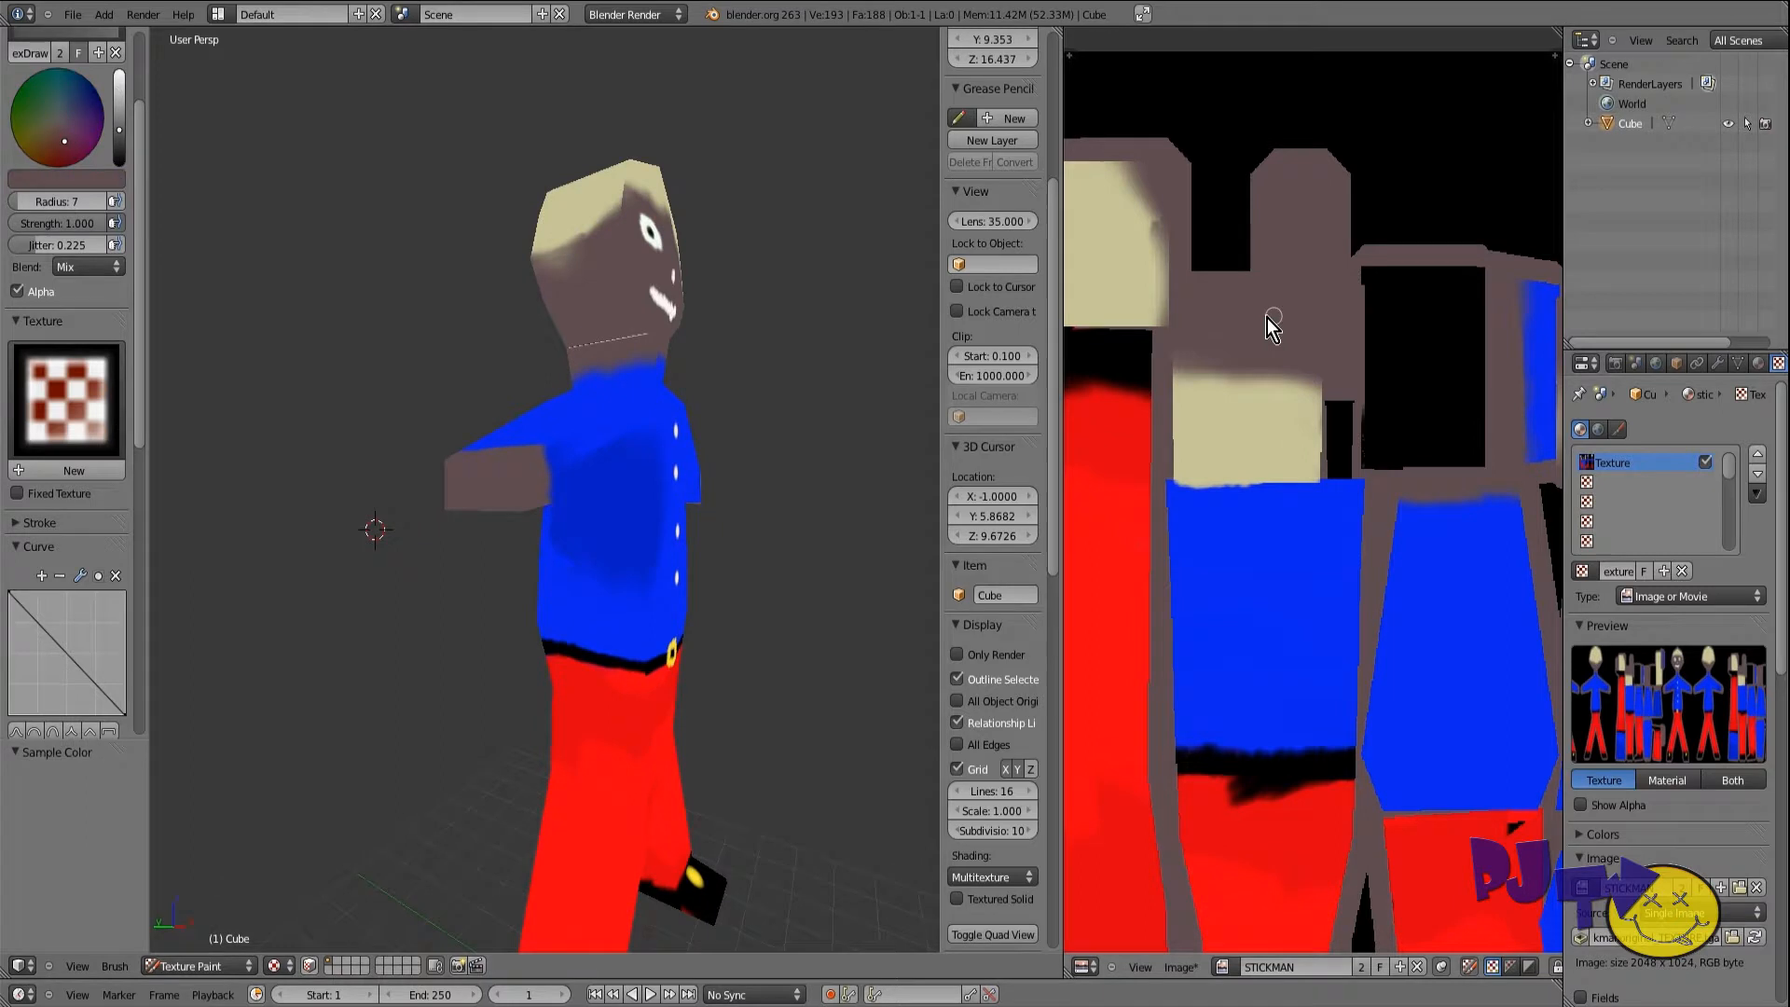
# Step: Sample the shirt's bright blue and paint over the darker areas on the side of the shirt and in the texture
pyautogui.press('s')
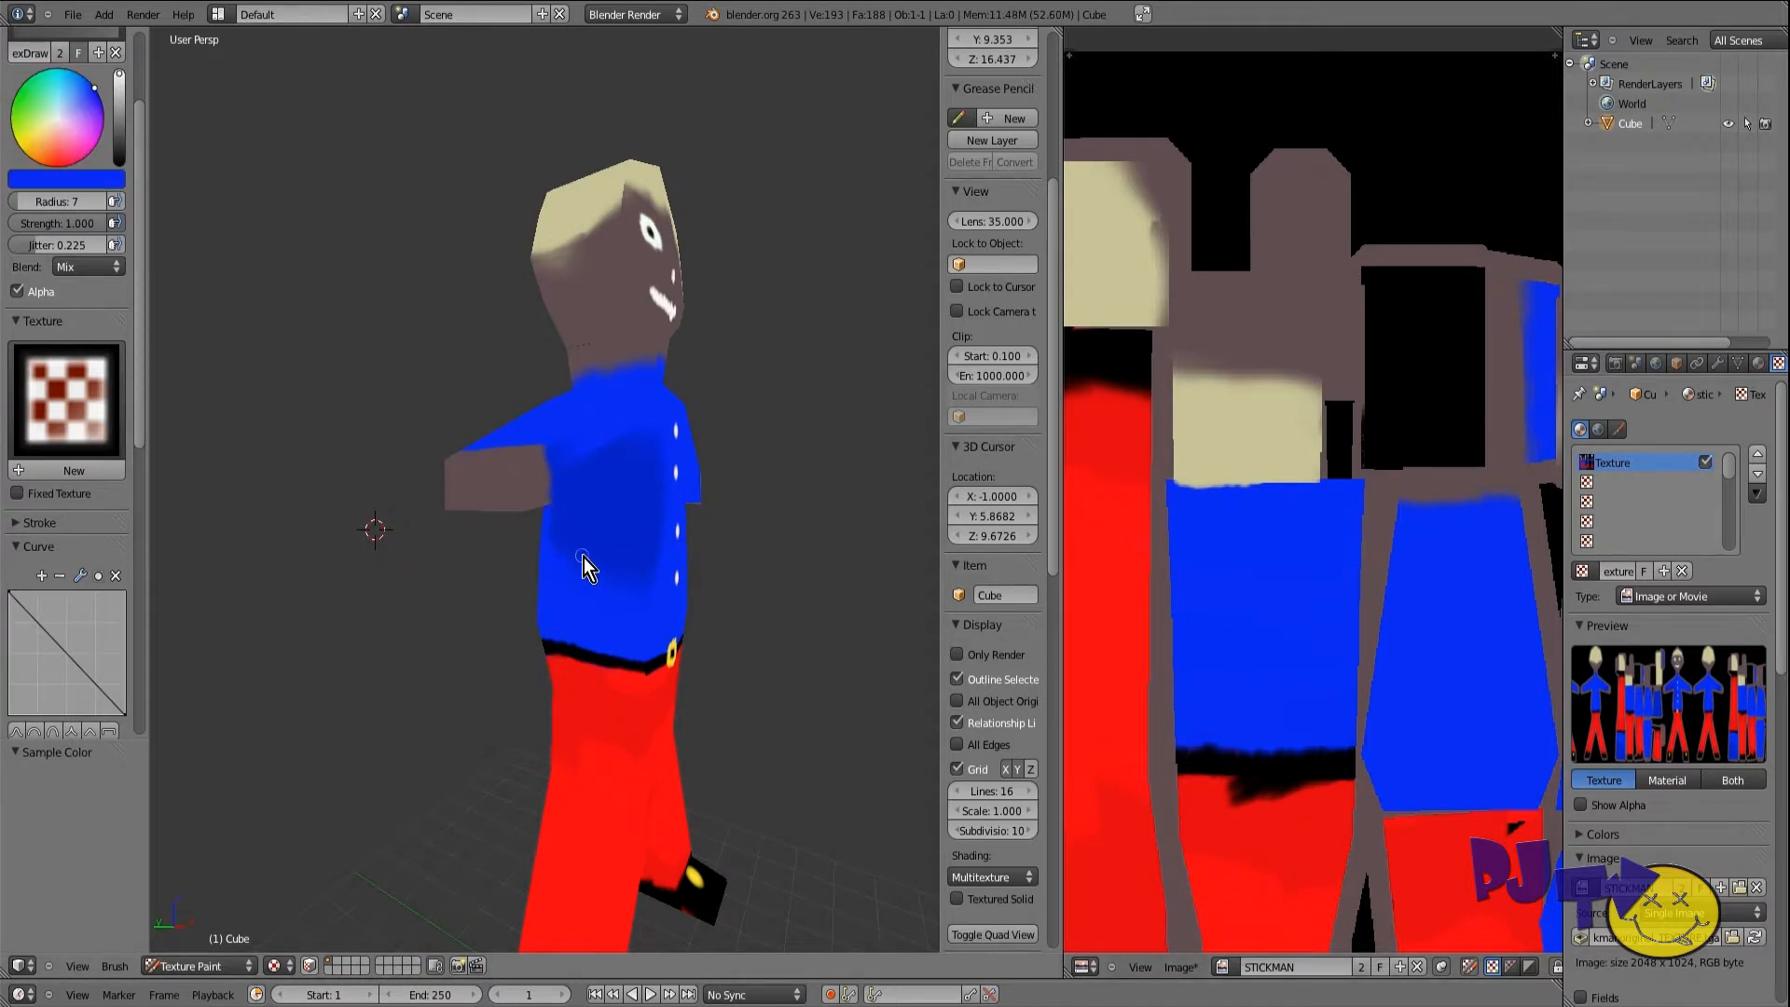
pyautogui.moveTo(583, 557); pyautogui.dragTo(585, 498, button='middle')
pyautogui.scroll(-2, 550, 511)
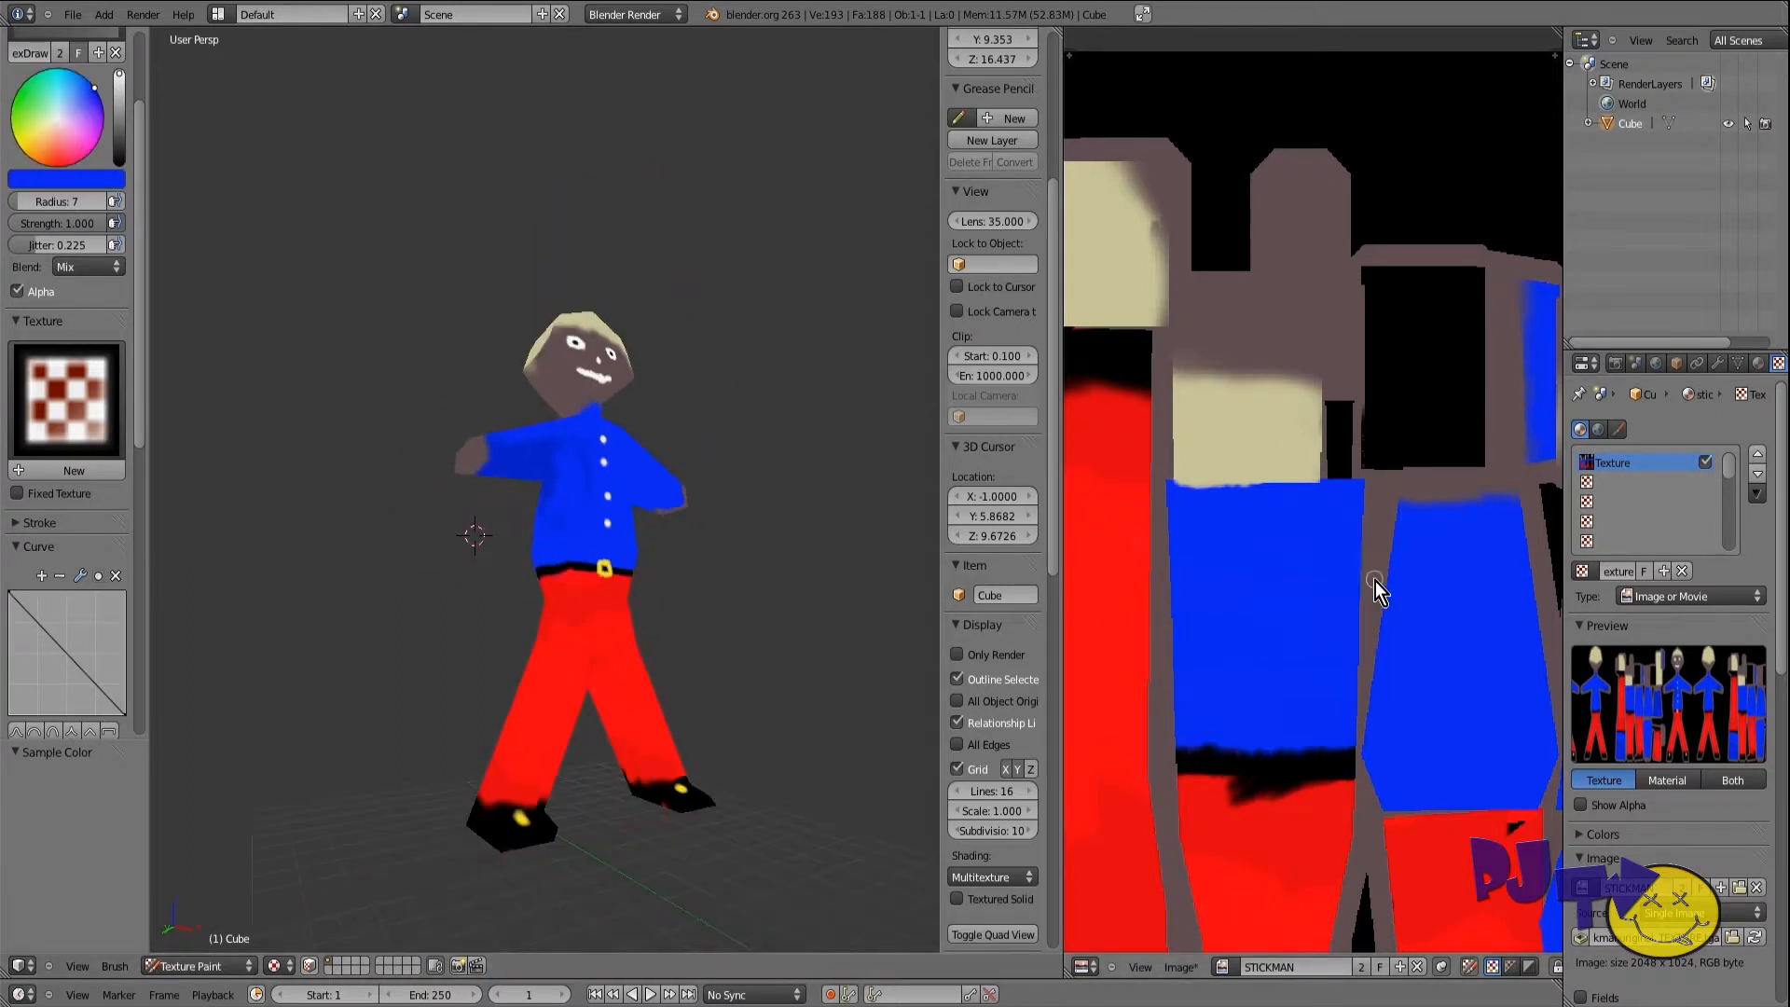
pyautogui.scroll(-3, 1344, 586)
pyautogui.moveTo(1214, 864)
pyautogui.mouseDown()
pyautogui.moveTo(1165, 814)
pyautogui.moveTo(1221, 848)
pyautogui.mouseUp()
pyautogui.scroll(2, 555, 424)
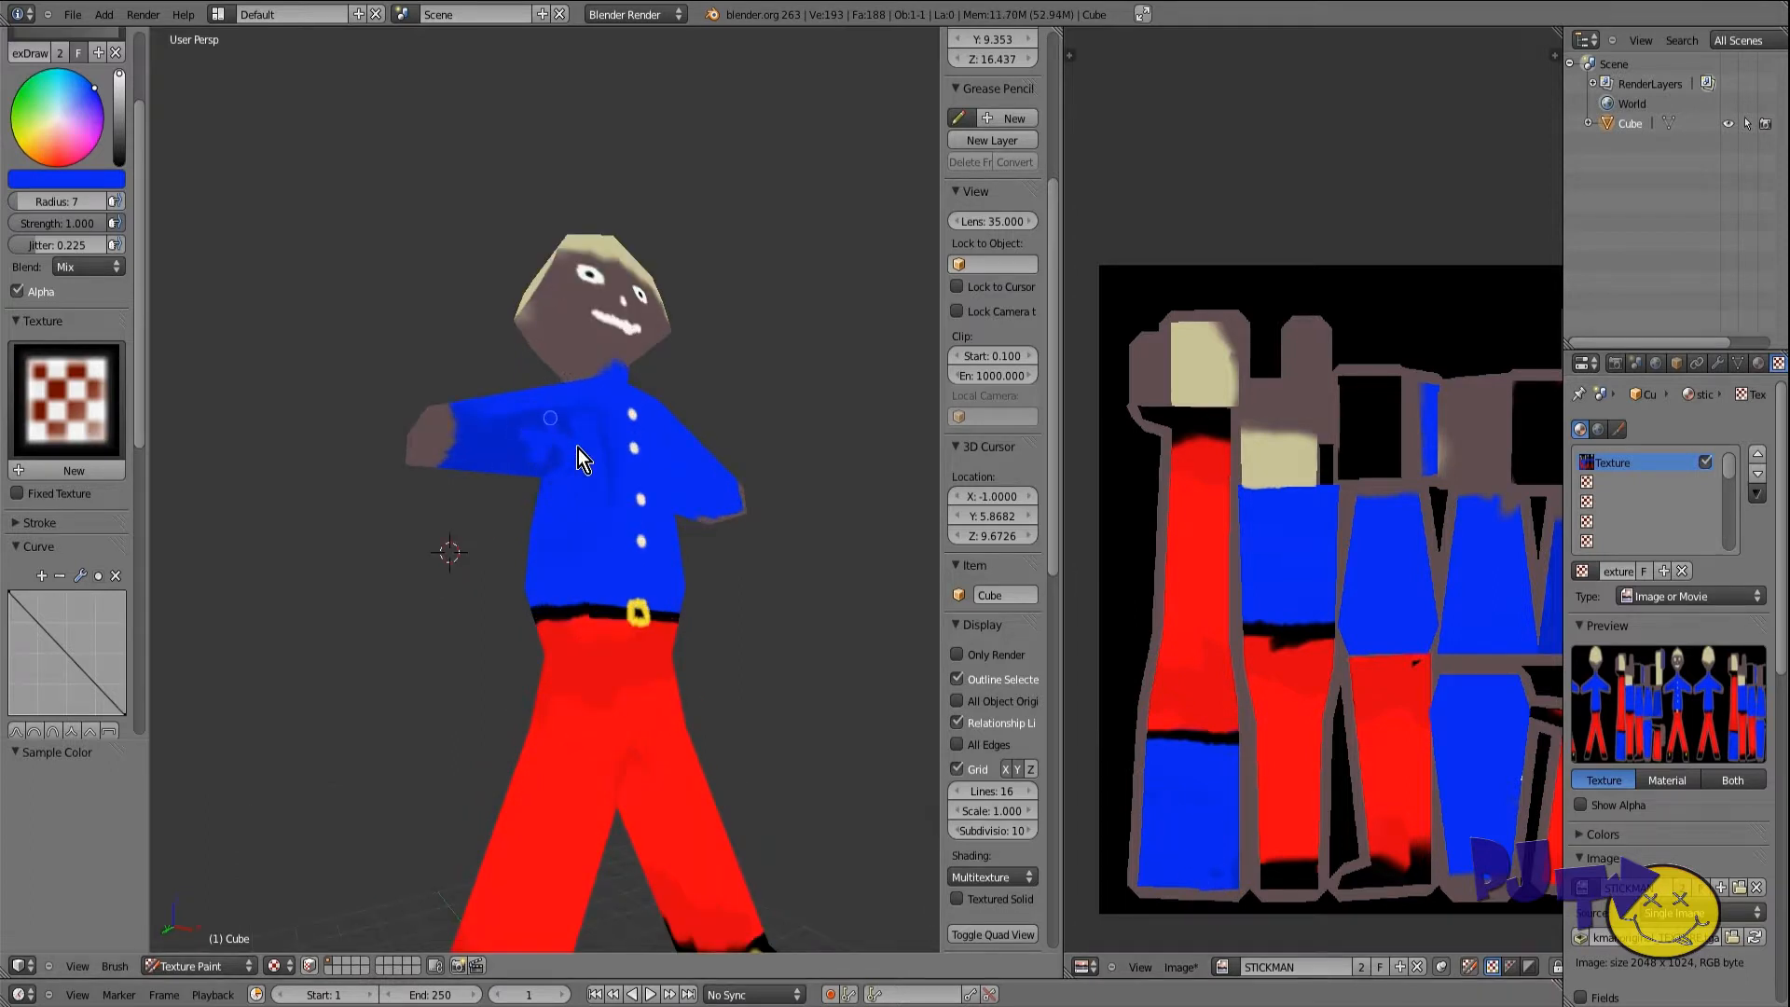
# Step: Choose the smooth brush falloff, set the radius to 23, and even out the blue on the sleeve and the texture's shirt pieces
pyautogui.click(19, 734)
pyautogui.moveTo(550, 463); pyautogui.dragTo(545, 445)
pyautogui.scroll(1, 544, 444)
pyautogui.moveTo(41, 205); pyautogui.dragTo(58, 216)
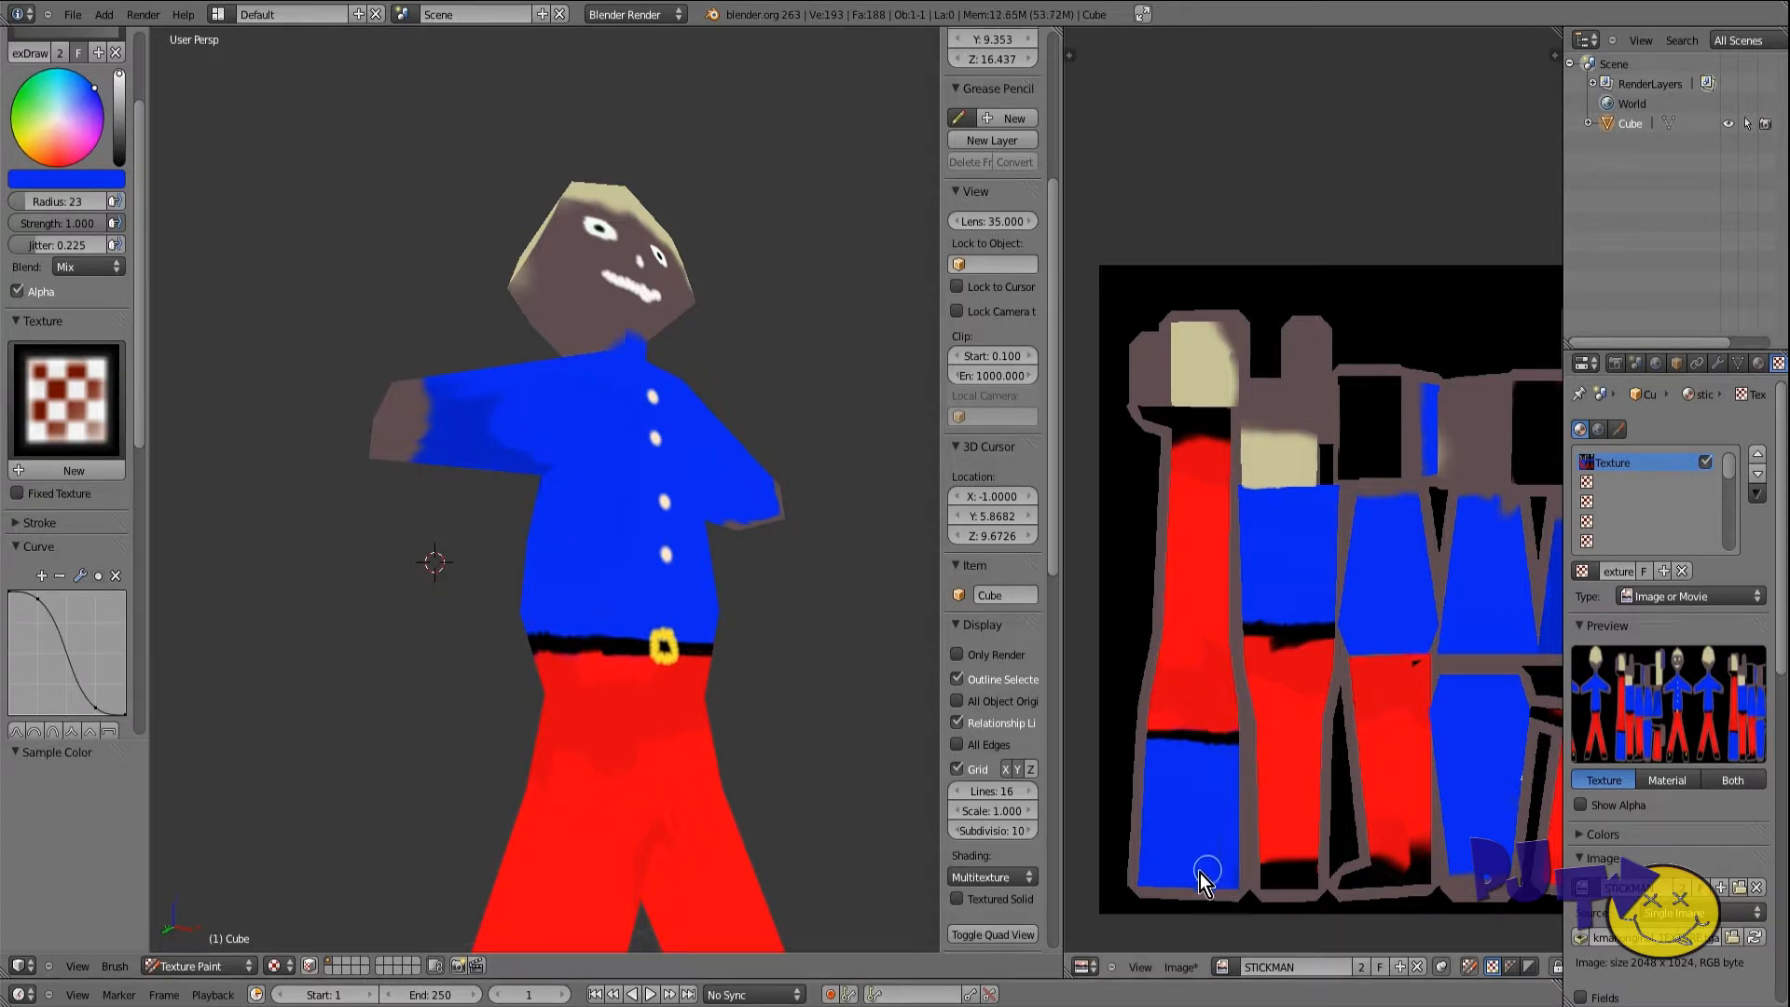
pyautogui.scroll(-2, 1277, 517)
pyautogui.moveTo(1489, 576); pyautogui.dragTo(1504, 528)
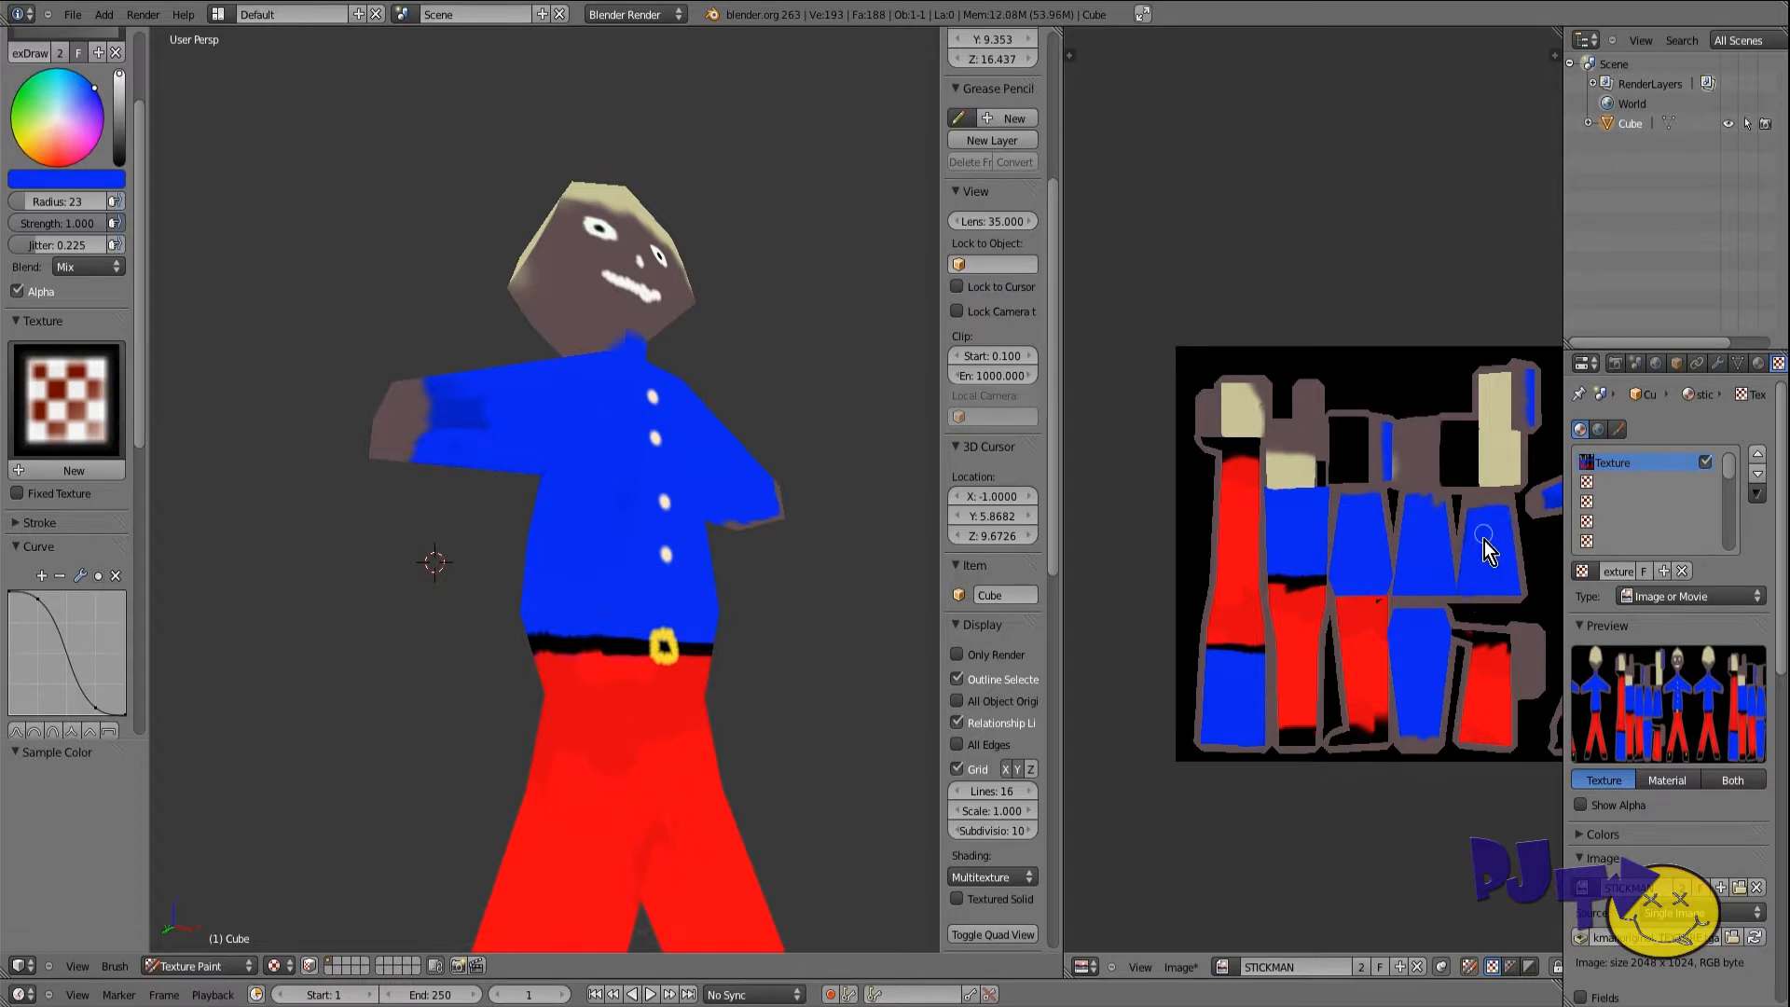
# Step: Sample the hair's beige for the head seam and resample colours for touching up the shirt and hand seams
pyautogui.scroll(1, 1484, 541)
pyautogui.moveTo(460, 452); pyautogui.dragTo(527, 303, button='middle')
pyautogui.press('s')
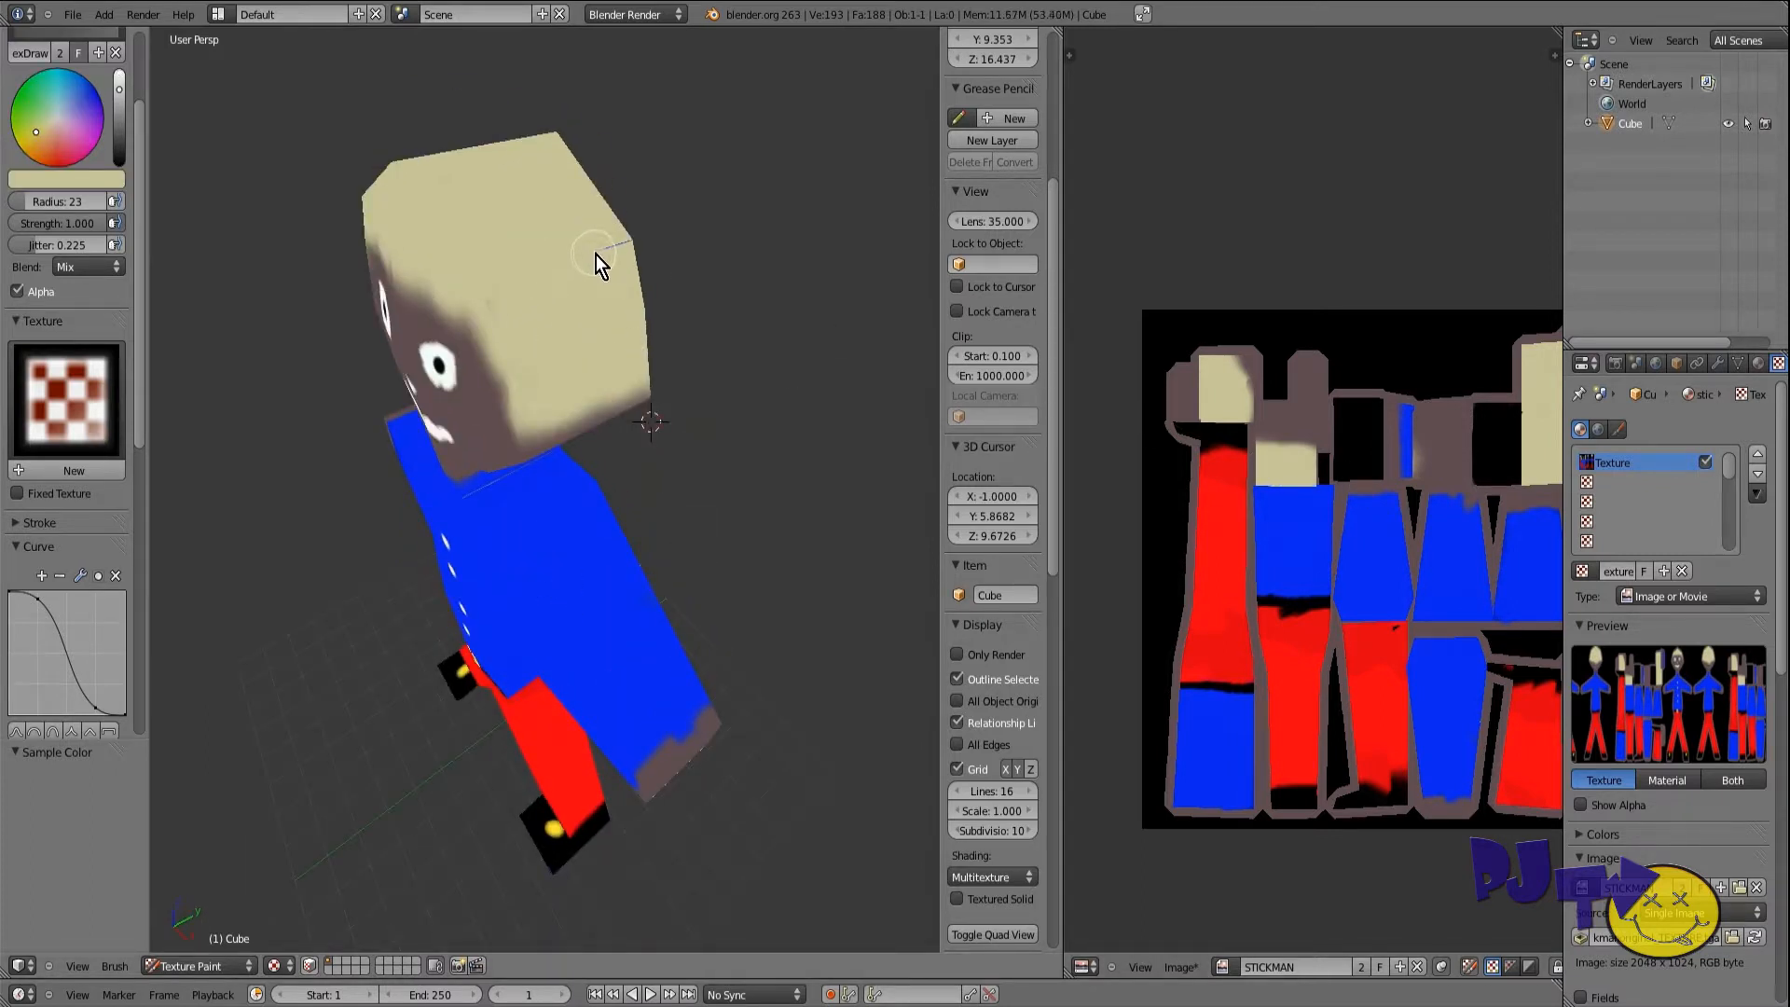
pyautogui.moveTo(390, 438); pyautogui.dragTo(394, 278, button='middle')
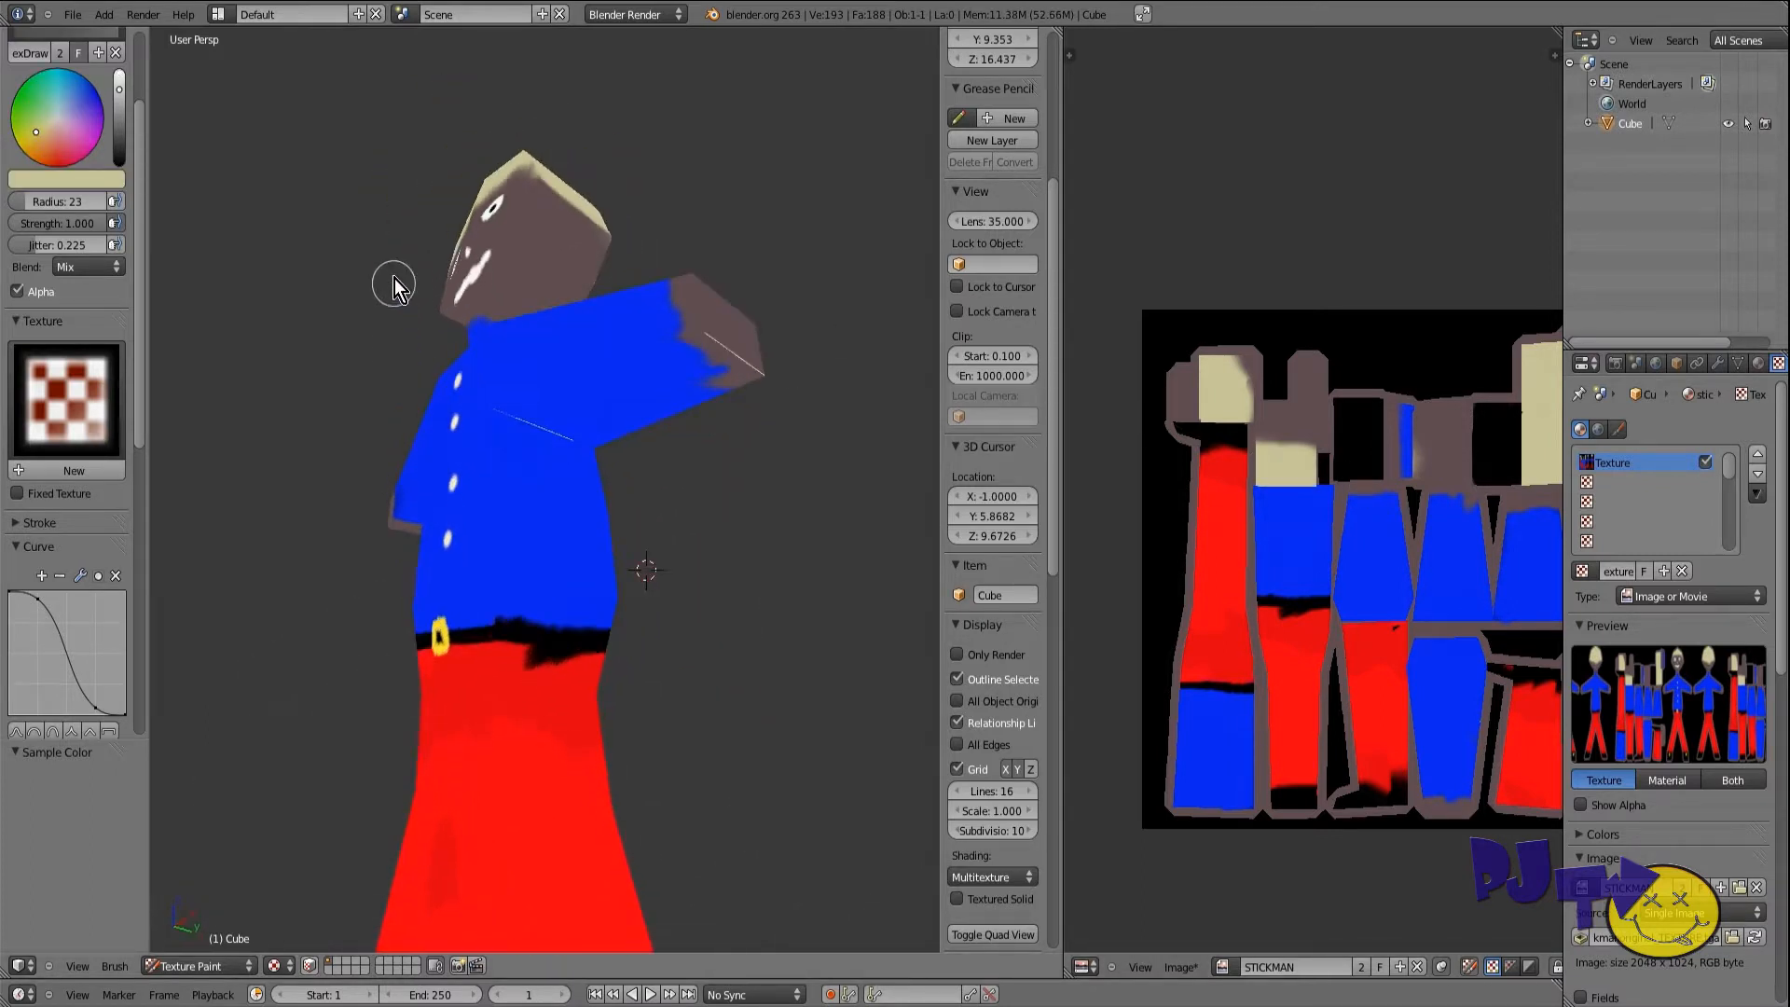
pyautogui.moveTo(551, 380)
pyautogui.mouseDown(button='middle')
pyautogui.moveTo(567, 439)
pyautogui.moveTo(535, 356)
pyautogui.moveTo(511, 382)
pyautogui.moveTo(489, 373)
pyautogui.moveTo(499, 391)
pyautogui.moveTo(320, 389)
pyautogui.moveTo(612, 463)
pyautogui.moveTo(227, 519)
pyautogui.moveTo(436, 500)
pyautogui.mouseUp(button='middle')
pyautogui.press('s')
pyautogui.press('s')
# Step: Sample a colour from the model and brush over the side of the head to touch up the hair and seams
pyautogui.moveTo(401, 601)
pyautogui.mouseDown(button='middle')
pyautogui.moveTo(434, 389)
pyautogui.moveTo(606, 433)
pyautogui.moveTo(680, 483)
pyautogui.moveTo(563, 491)
pyautogui.moveTo(639, 513)
pyautogui.moveTo(539, 485)
pyautogui.moveTo(575, 523)
pyautogui.moveTo(411, 569)
pyautogui.moveTo(320, 495)
pyautogui.moveTo(396, 607)
pyautogui.moveTo(652, 500)
pyautogui.moveTo(547, 459)
pyautogui.moveTo(352, 599)
pyautogui.moveTo(550, 508)
pyautogui.moveTo(579, 559)
pyautogui.moveTo(932, 428)
pyautogui.mouseUp(button='middle')
pyautogui.scroll(3, 547, 460)
pyautogui.press('s')
pyautogui.moveTo(586, 354); pyautogui.dragTo(558, 357)
pyautogui.moveTo(565, 289); pyautogui.dragTo(601, 290)
pyautogui.moveTo(466, 292); pyautogui.dragTo(173, 286, button='middle')
pyautogui.scroll(3, 173, 285)
pyautogui.moveTo(398, 326); pyautogui.dragTo(480, 385, button='middle')
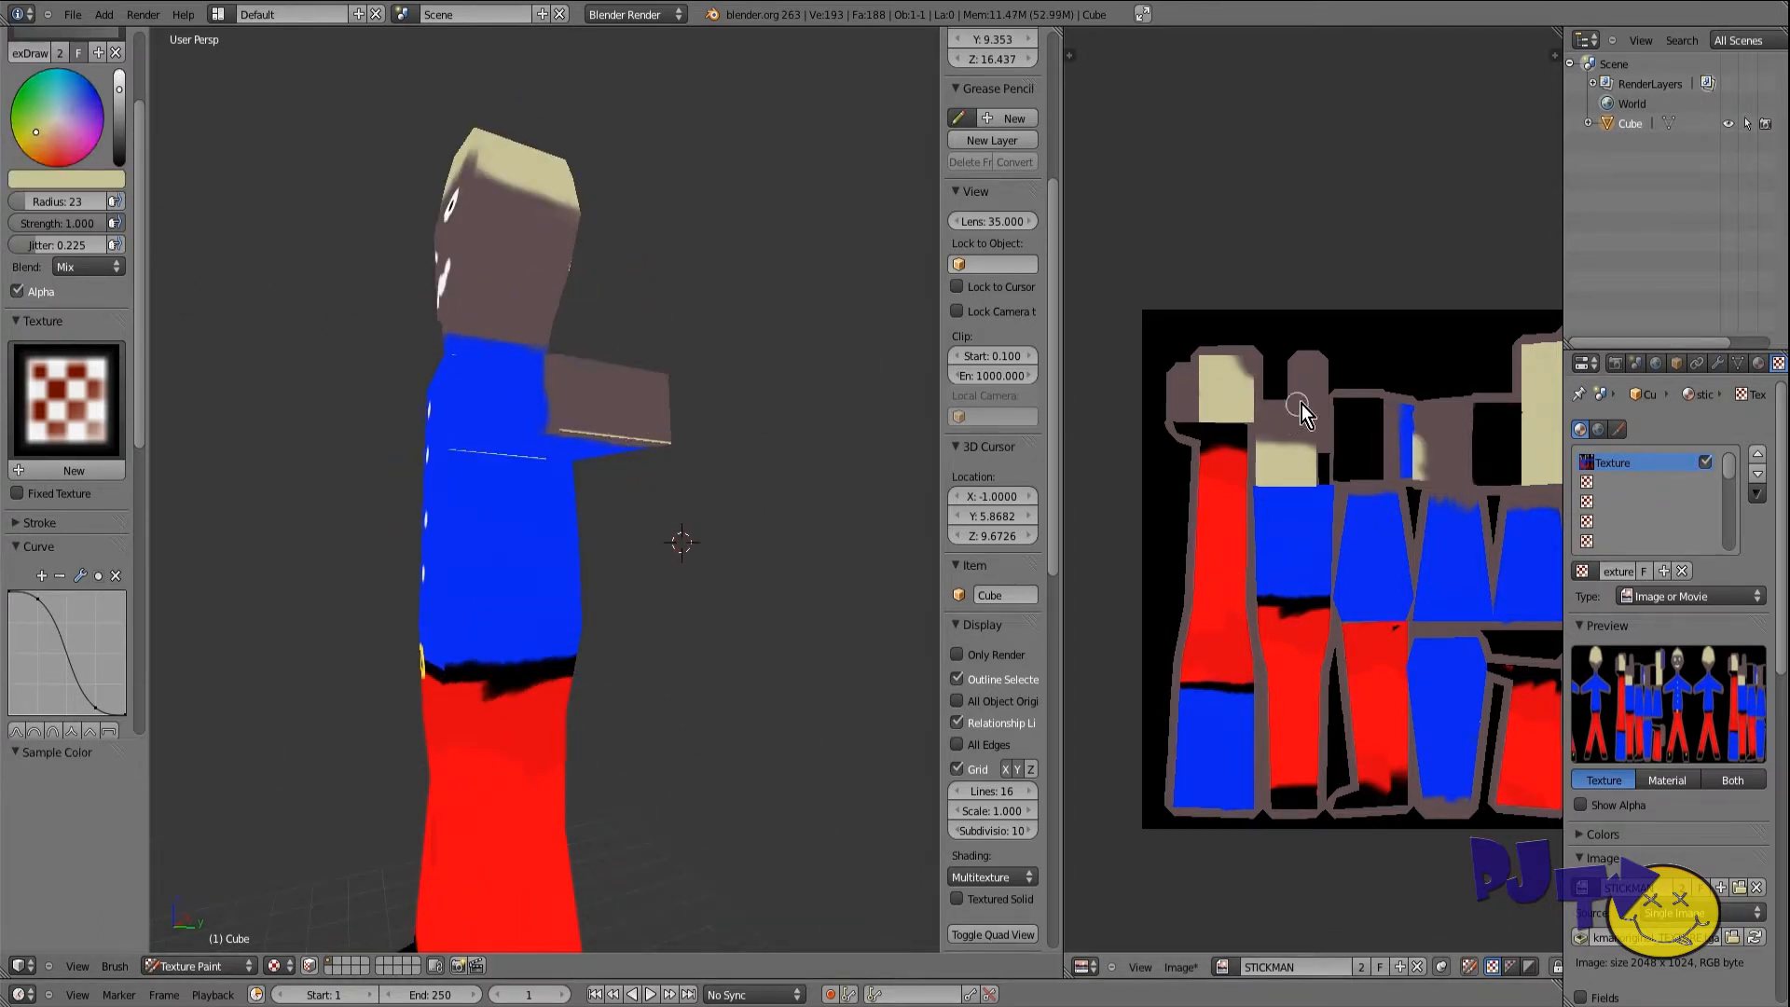
# Step: Reduce the brush radius to 9 and set the project paint bleed to 1
pyautogui.press('s')
pyautogui.moveTo(33, 202); pyautogui.dragTo(9, 204)
pyautogui.moveTo(140, 308); pyautogui.dragTo(139, 537)
pyautogui.moveTo(533, 447); pyautogui.dragTo(546, 337, button='middle')
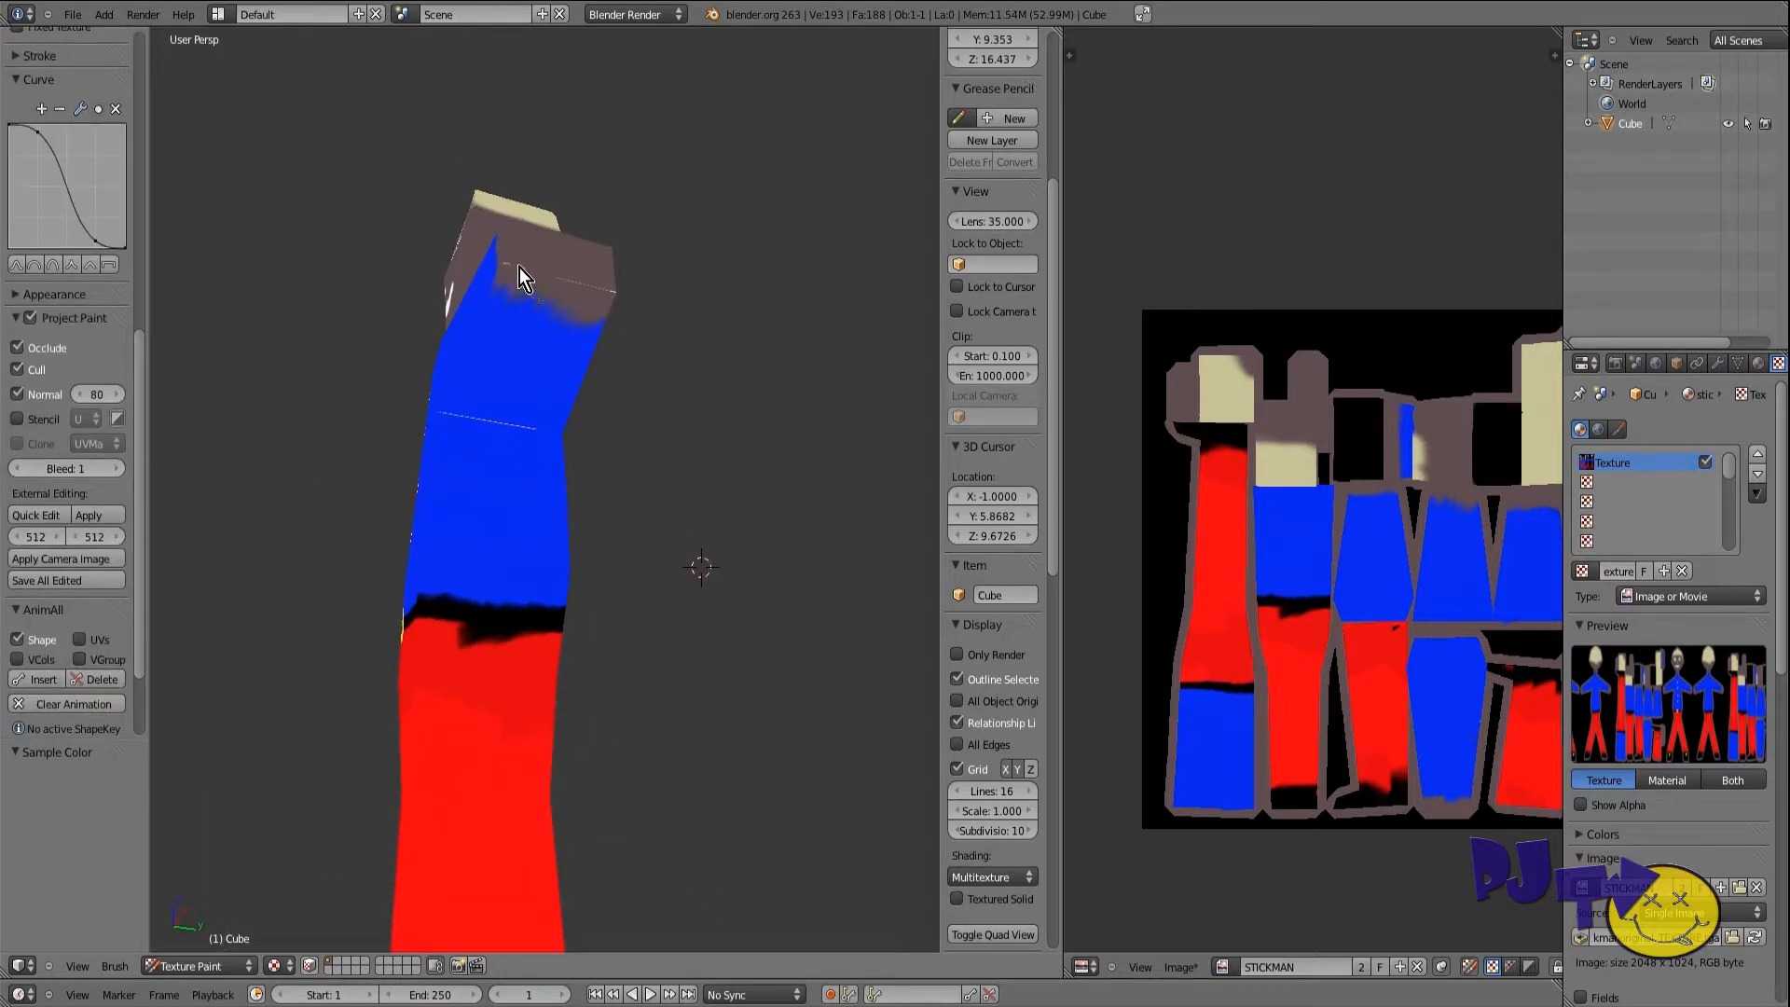
pyautogui.moveTo(400, 336); pyautogui.dragTo(871, 354, button='middle')
# Step: Sample the hair's beige, set the project paint bleed to 0, and check the seam lines around the head
pyautogui.moveTo(140, 370)
pyautogui.mouseDown()
pyautogui.moveTo(136, 172)
pyautogui.moveTo(56, 138)
pyautogui.mouseUp()
pyautogui.scroll(3, 479, 395)
pyautogui.scroll(-6, 435, 372)
pyautogui.moveTo(438, 375)
pyautogui.mouseDown(button='middle')
pyautogui.moveTo(565, 627)
pyautogui.moveTo(587, 349)
pyautogui.mouseUp(button='middle')
pyautogui.press('s')
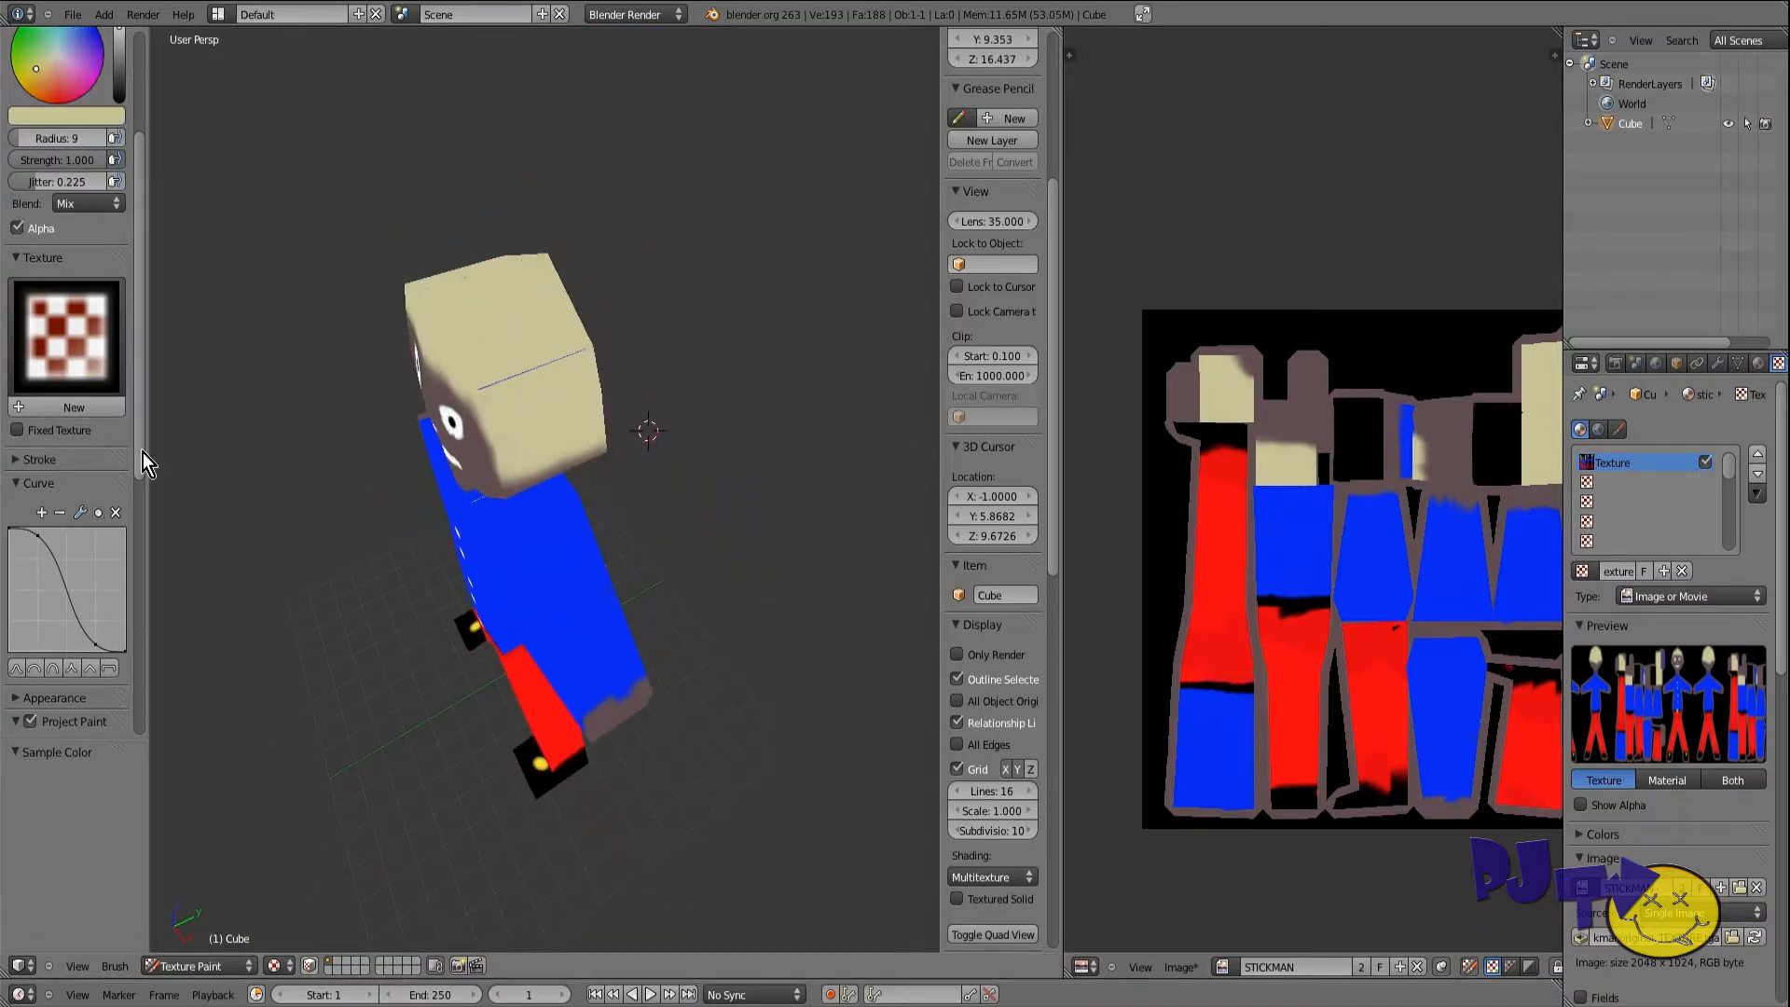
pyautogui.scroll(-8, 64, 550)
pyautogui.moveTo(529, 373); pyautogui.dragTo(506, 534, button='middle')
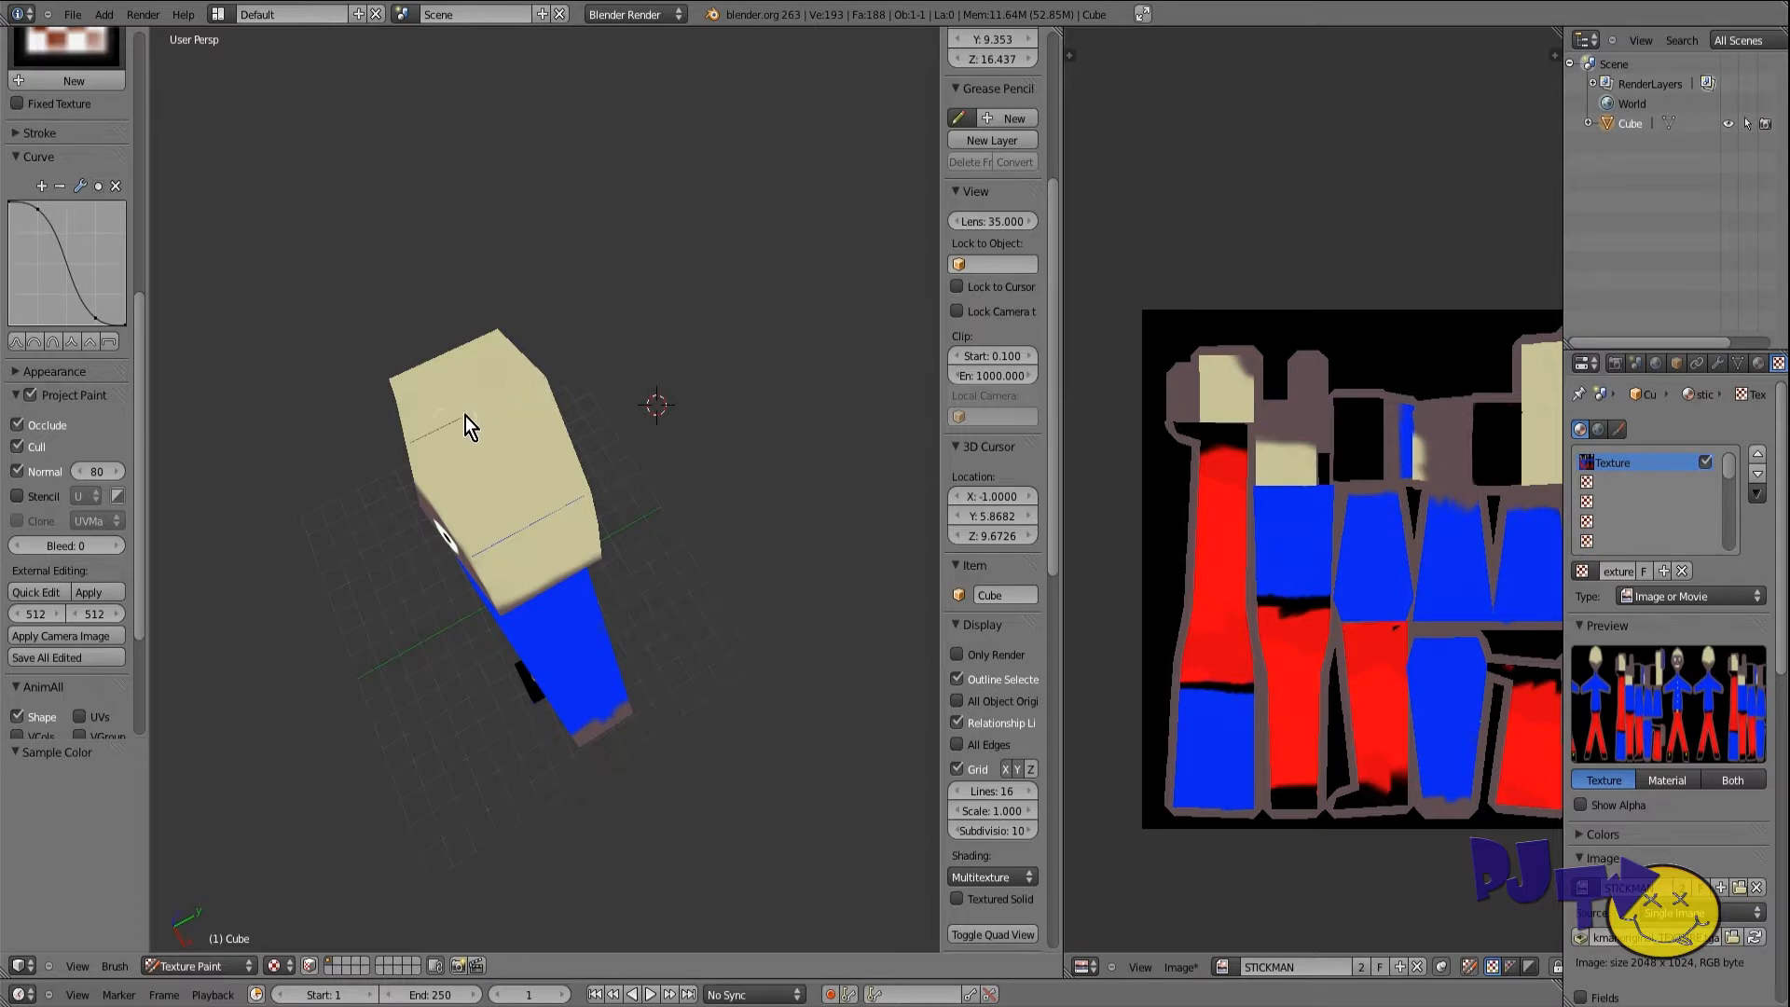
pyautogui.moveTo(313, 579); pyautogui.dragTo(590, 313, button='middle')
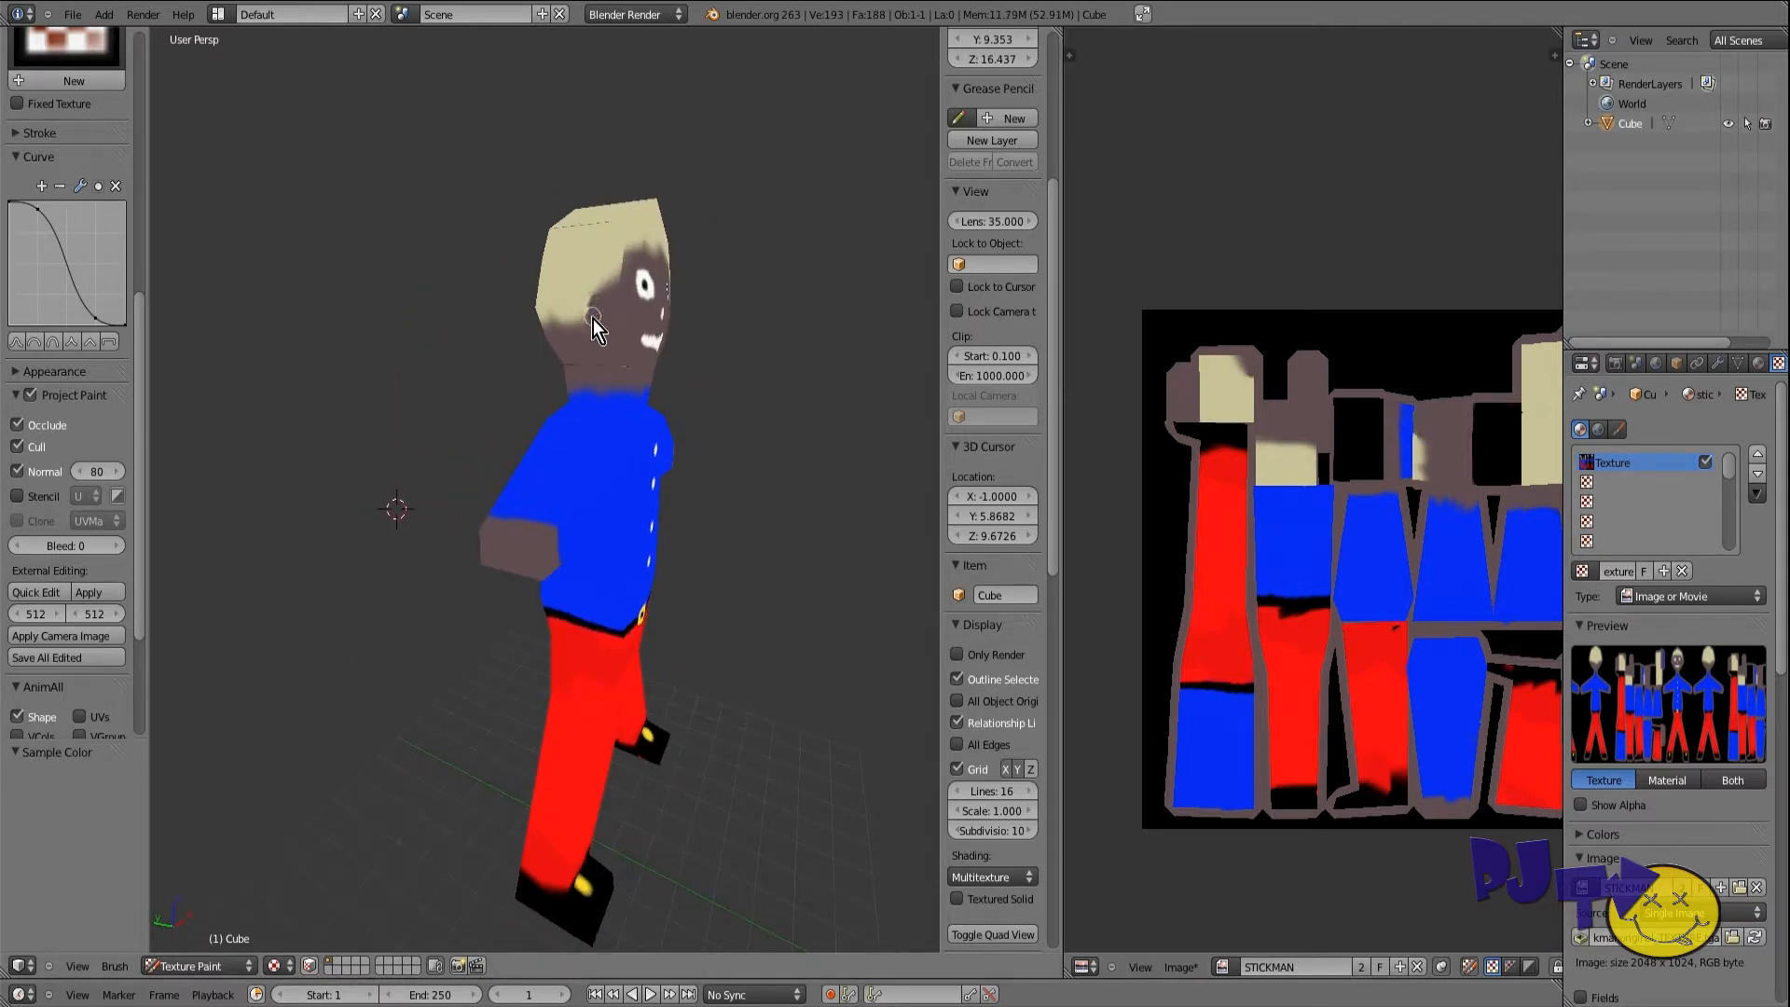
pyautogui.moveTo(520, 361); pyautogui.dragTo(522, 401, button='middle')
# Step: Save the retouched texture over stickmanoriginal_TEXTURE.tga in the stikcmanproject folder
pyautogui.click(1180, 967)
pyautogui.click(1232, 848)
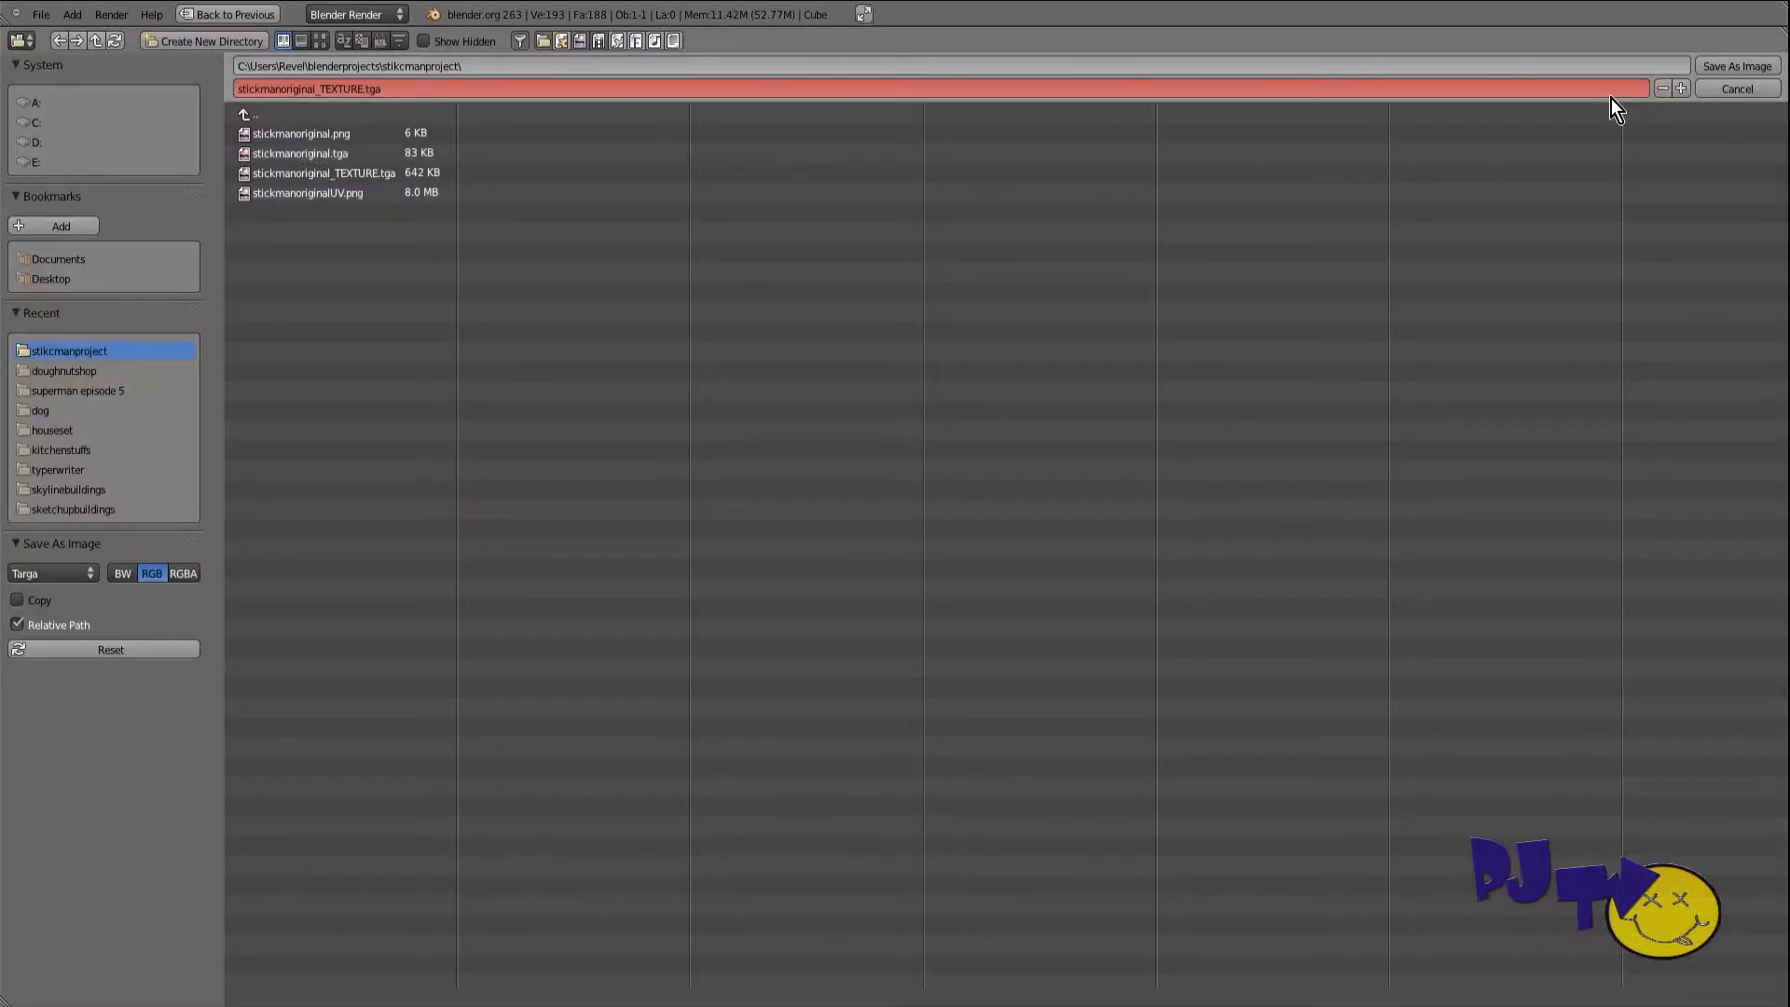
pyautogui.click(1720, 67)
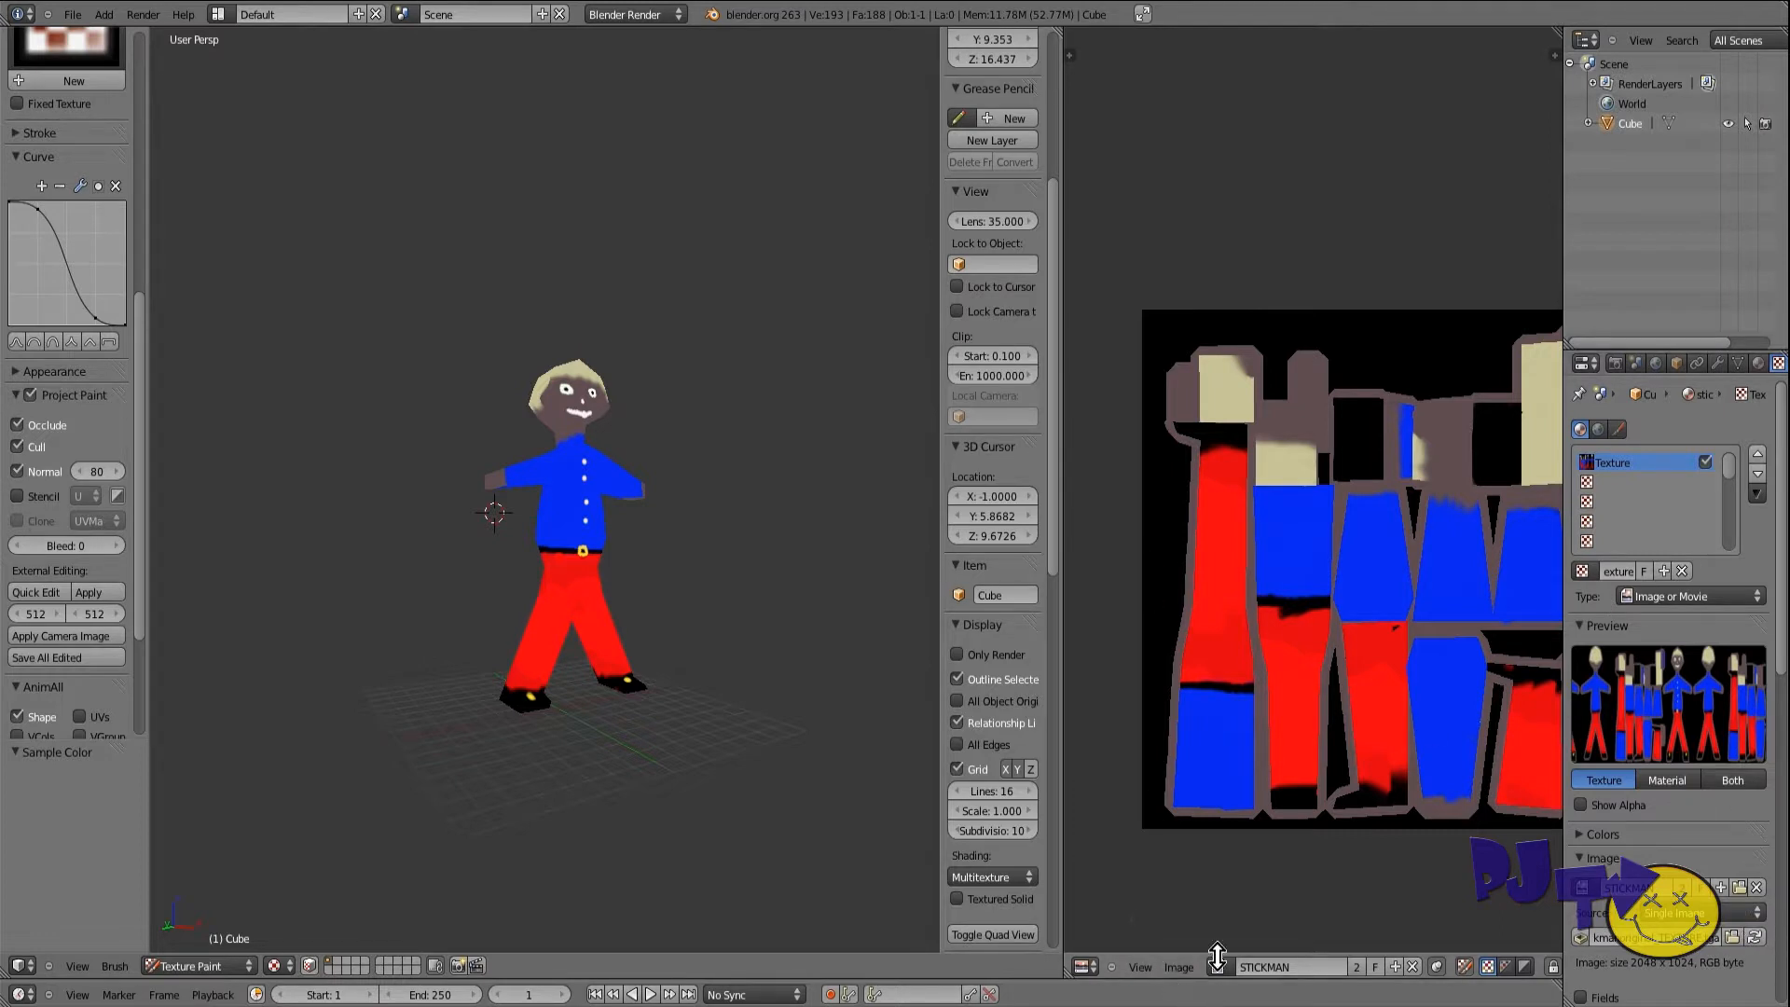
# Step: Take the stickman out of Texture Paint through Edit Mode and back into Object Mode
pyautogui.moveTo(433, 658); pyautogui.dragTo(318, 690, button='middle')
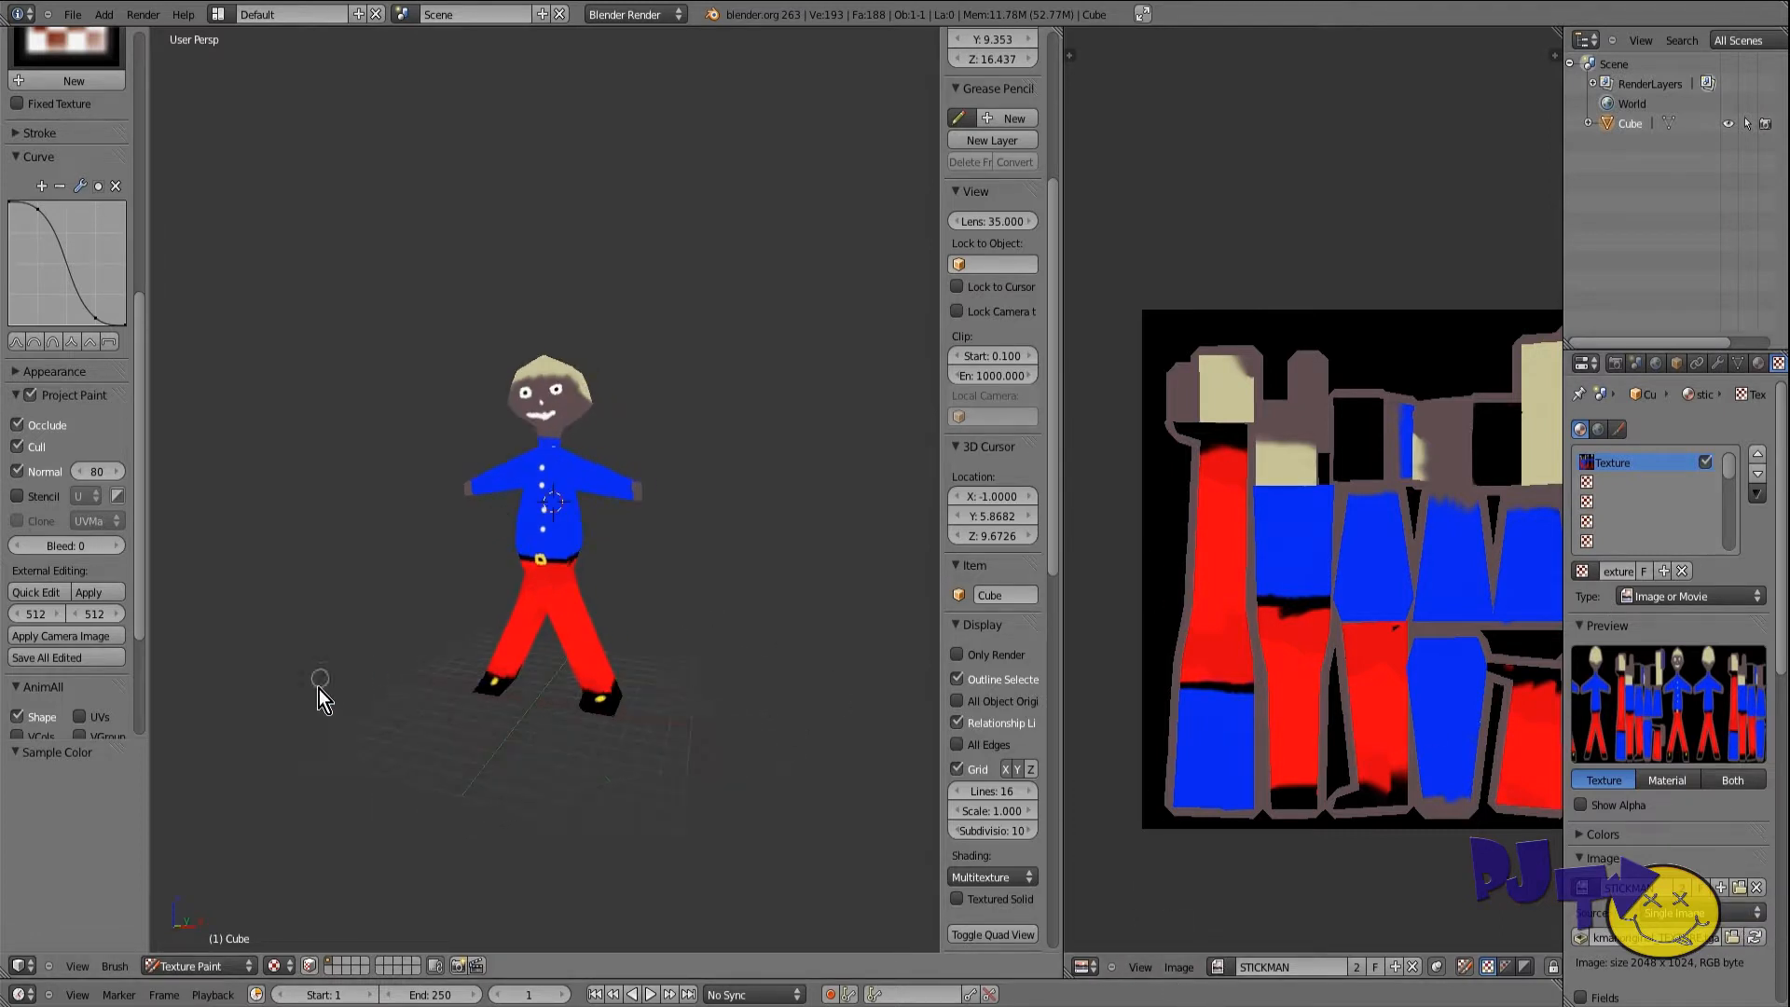
pyautogui.click(187, 966)
pyautogui.click(190, 924)
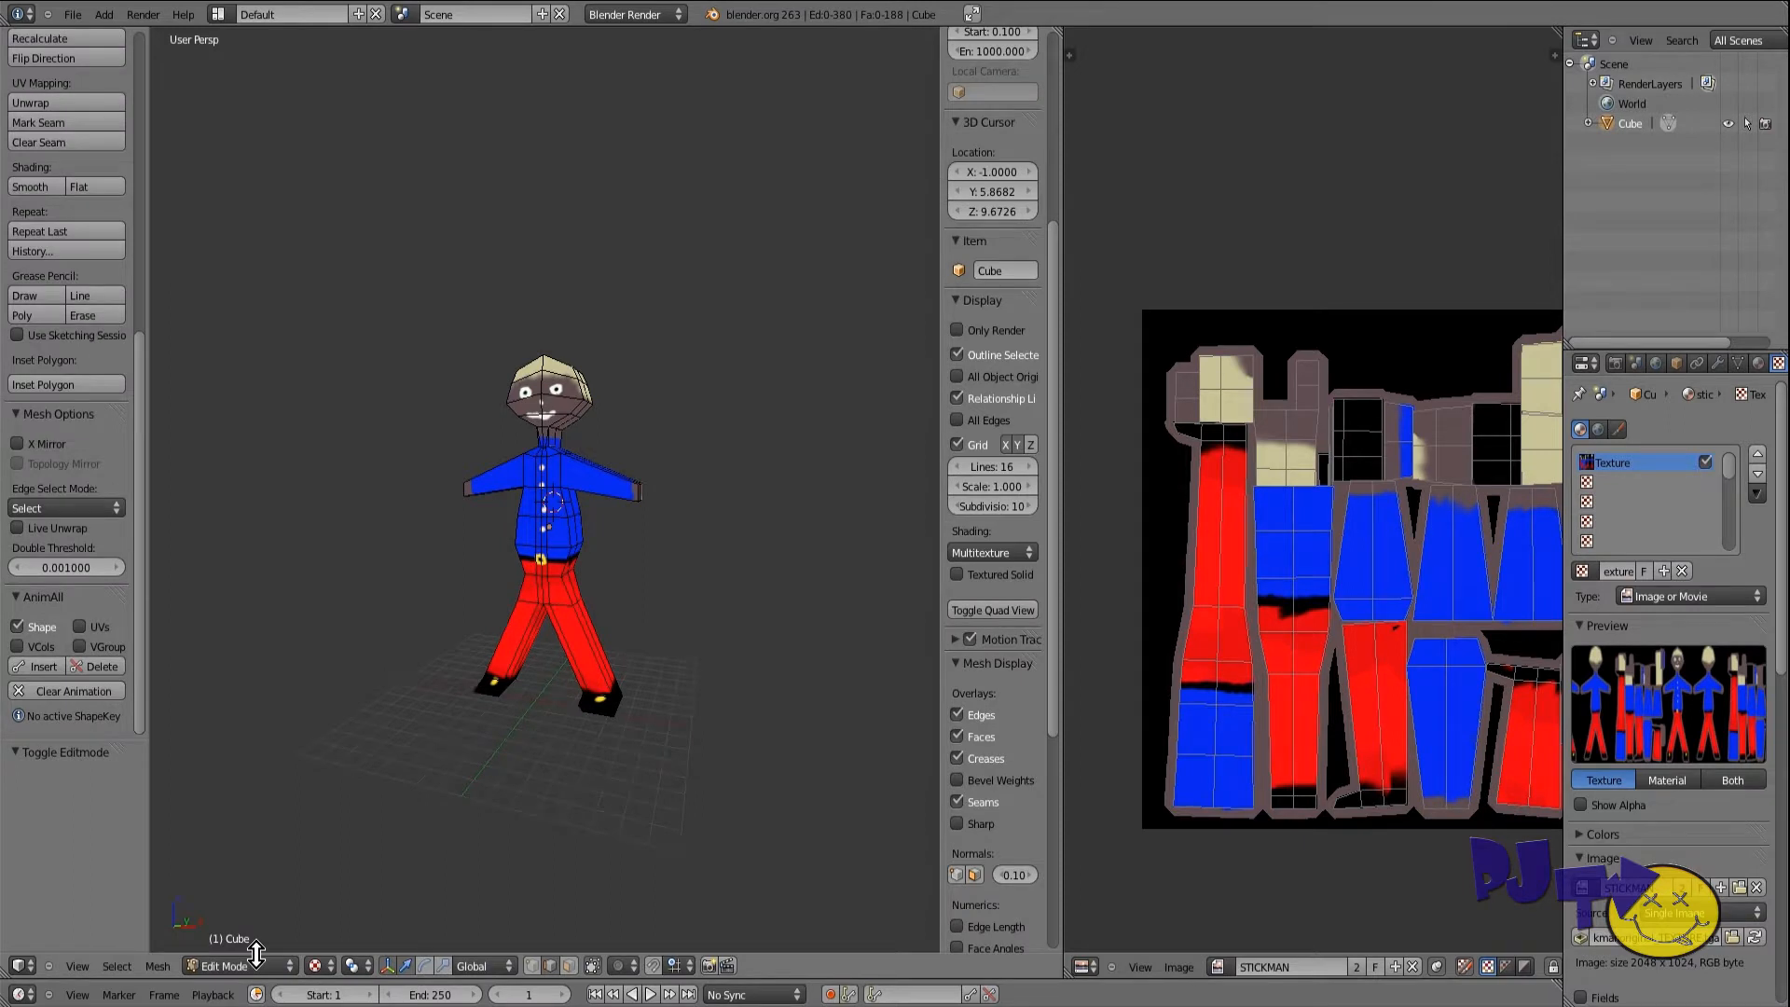
pyautogui.scroll(1, 255, 953)
pyautogui.click(246, 955)
pyautogui.click(327, 826)
pyautogui.moveTo(327, 825); pyautogui.dragTo(367, 745, button='middle')
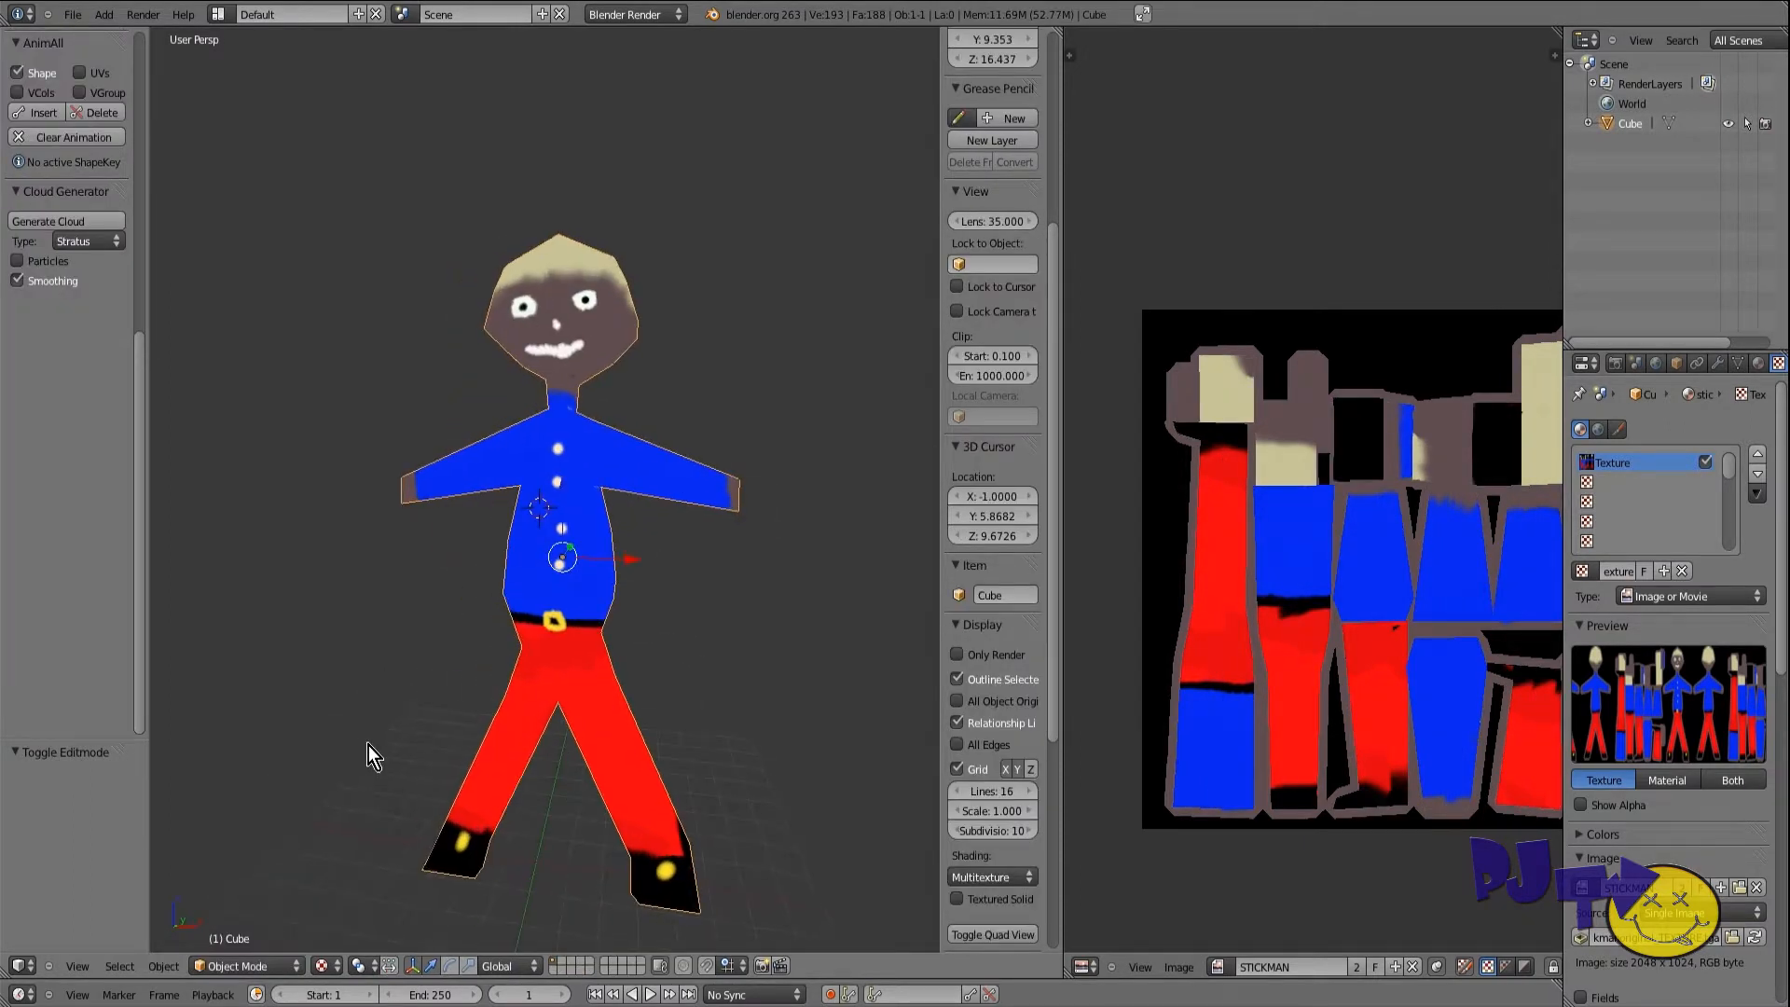
# Step: Save the project file and show the stickman from the front
pyautogui.click(70, 24)
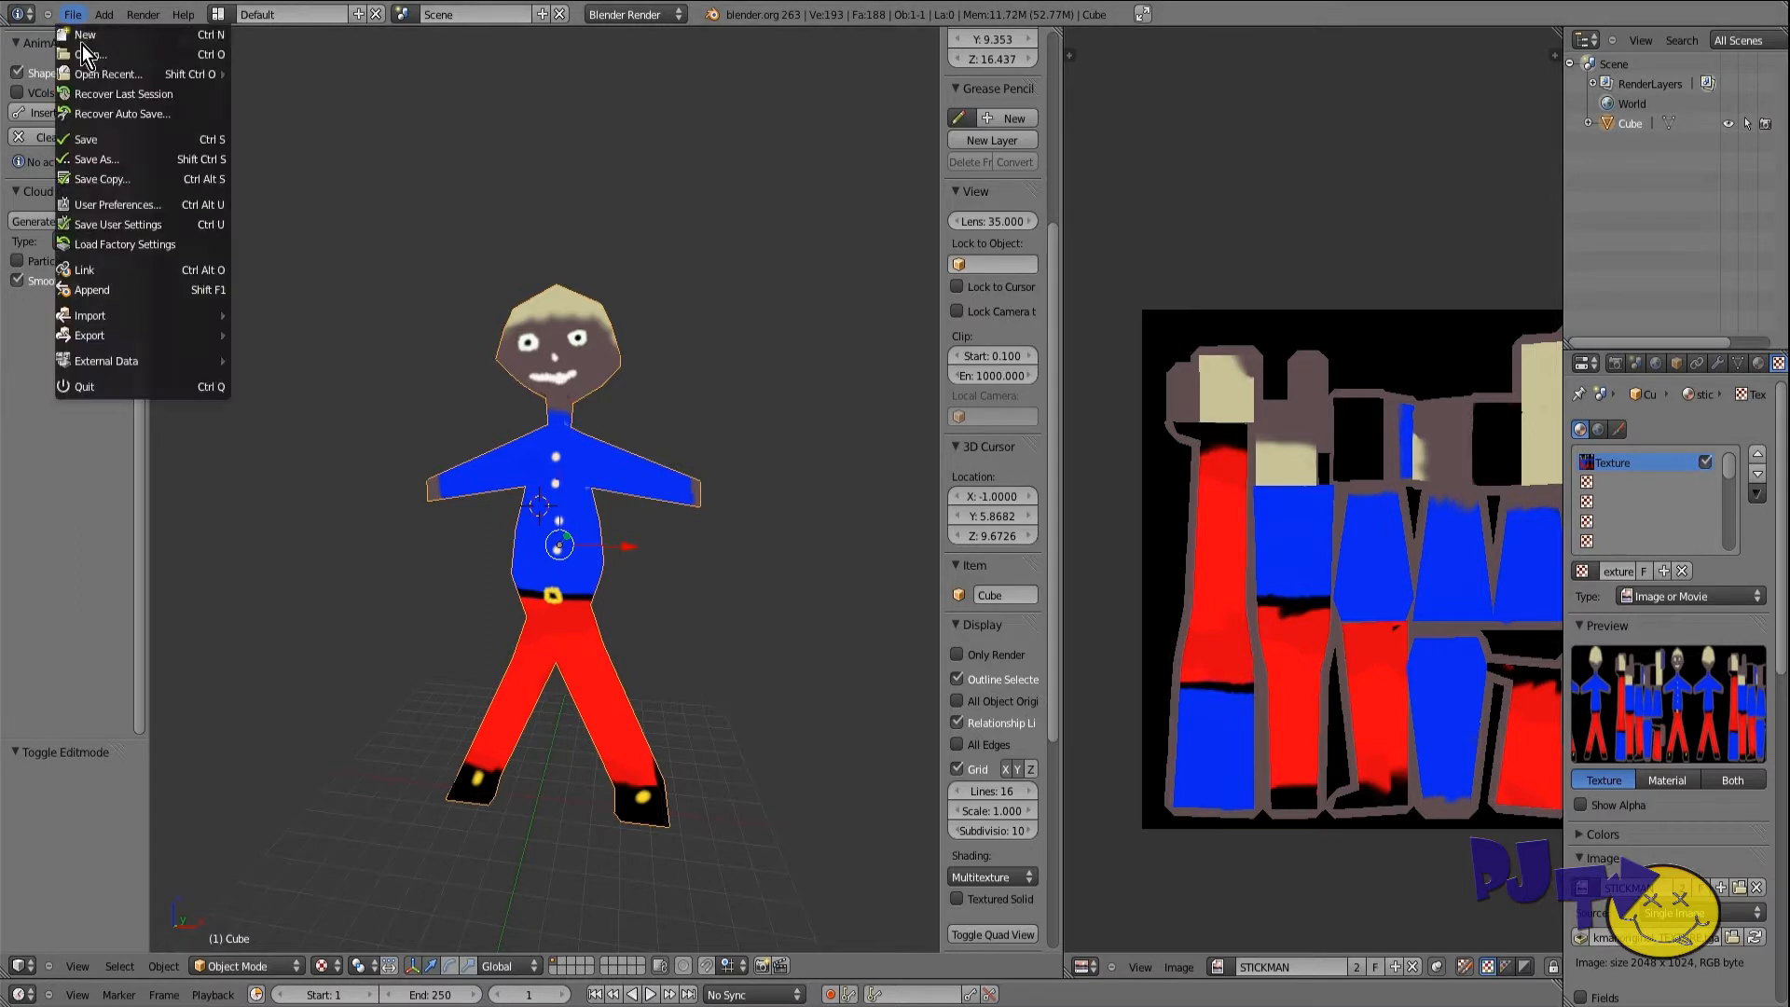
pyautogui.click(143, 143)
pyautogui.scroll(-3, 412, 382)
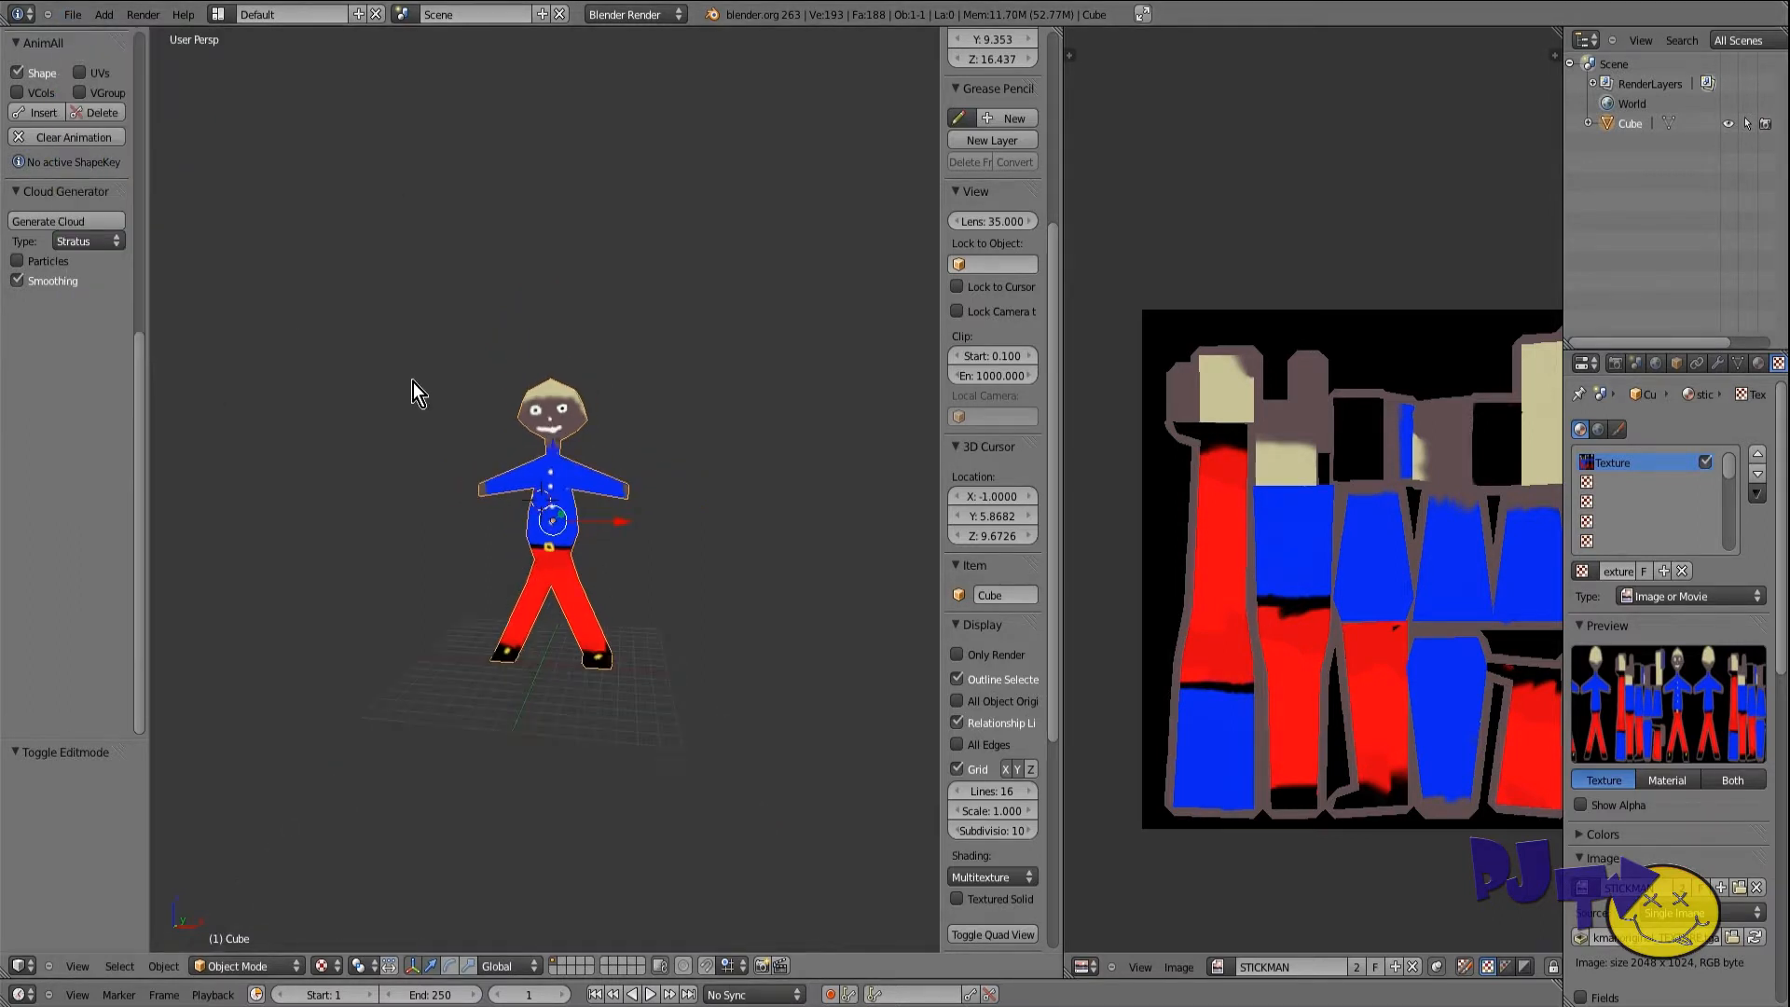
pyautogui.press('KP_1')
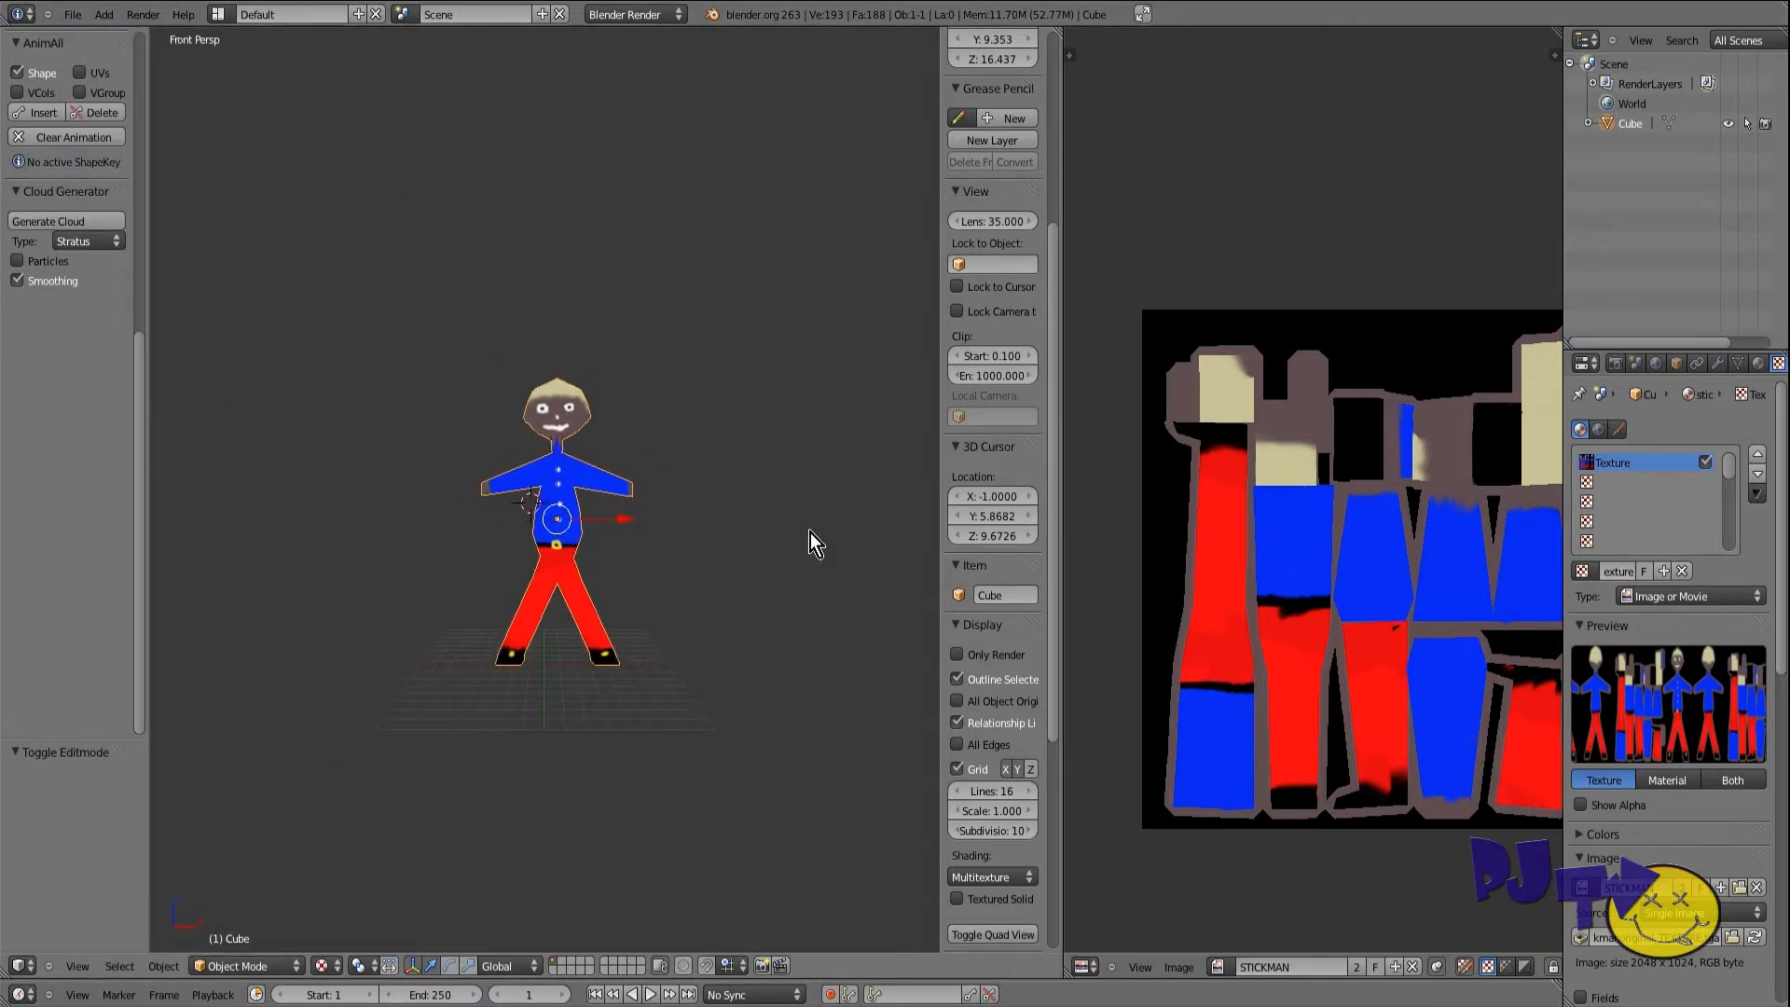
pyautogui.scroll(5, 809, 533)
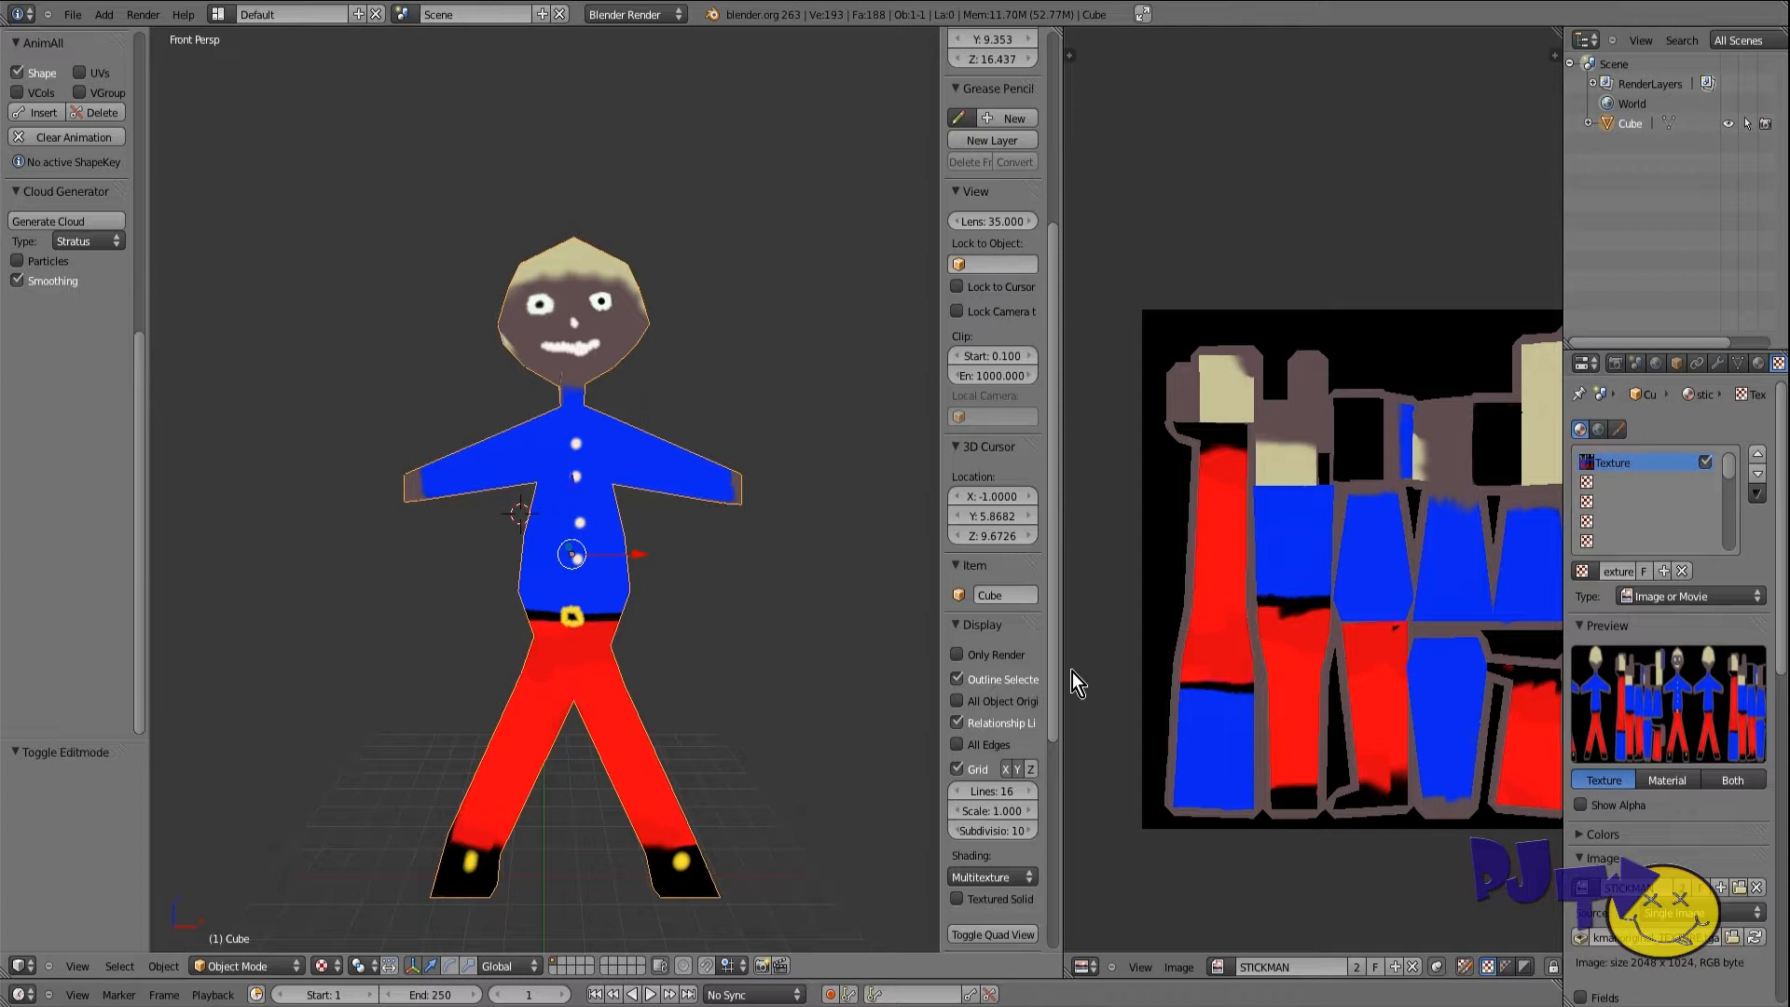
# Step: Change the UV/Image Editor area into a second 3D View showing the whole stickman
pyautogui.click(1081, 967)
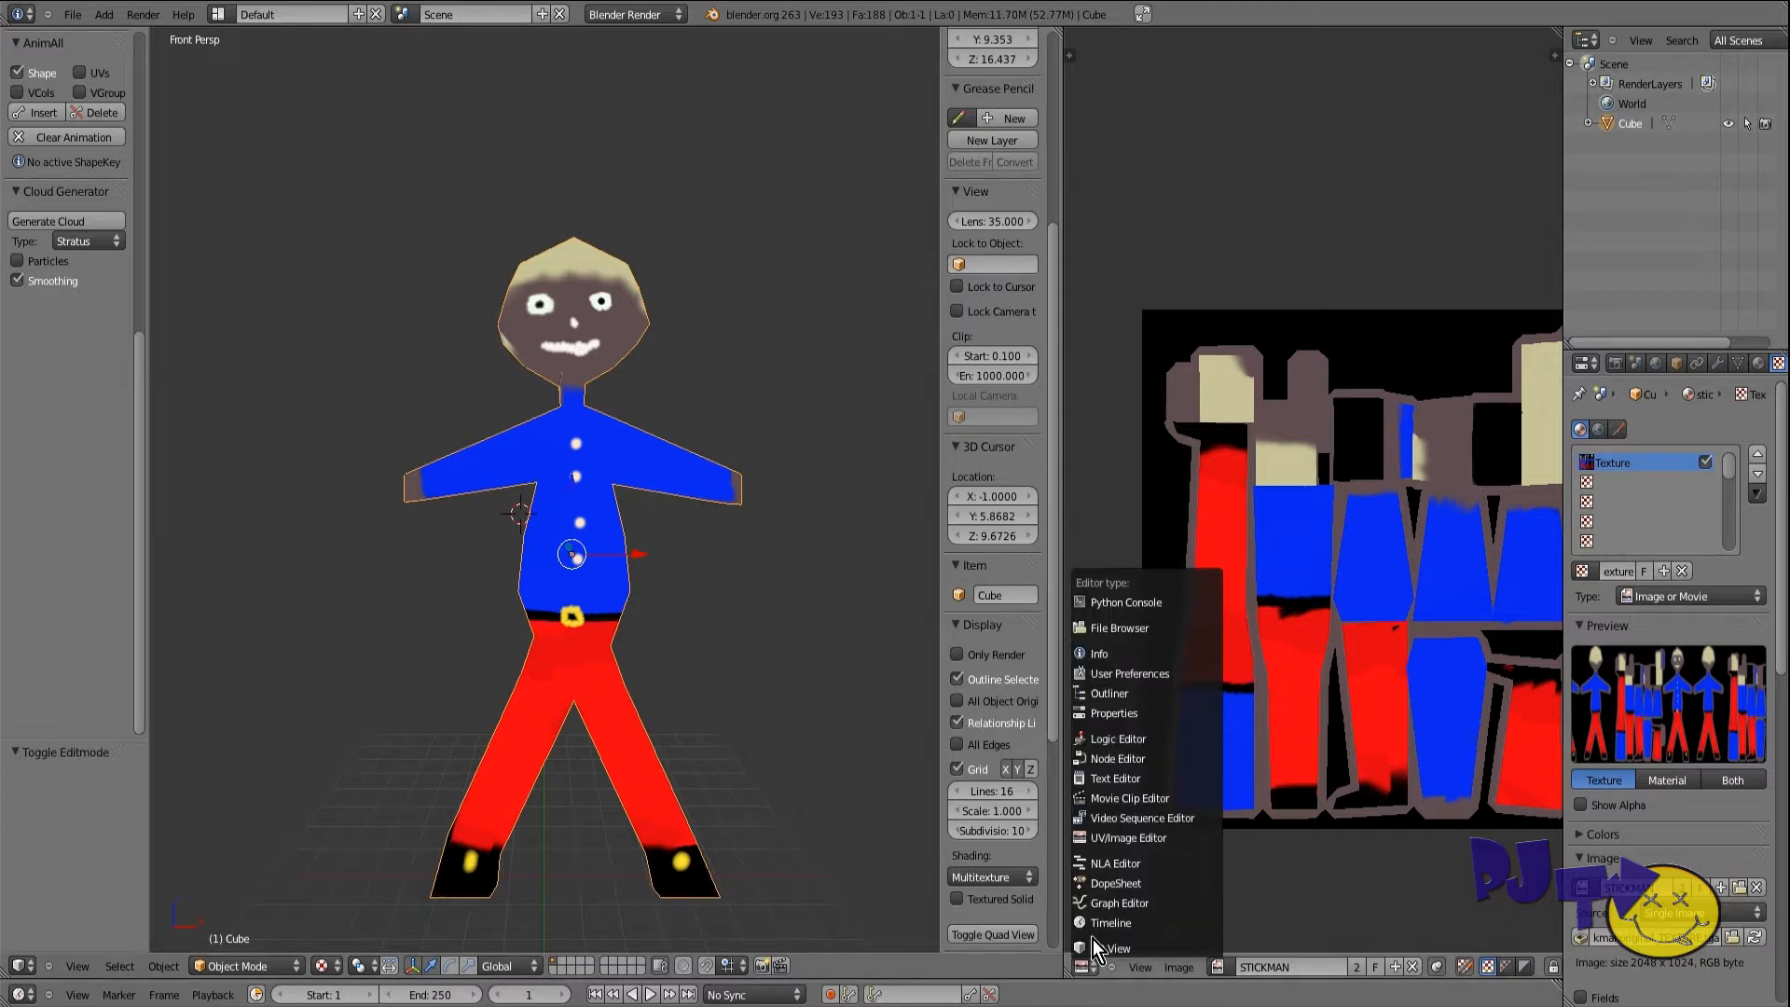
pyautogui.click(1096, 946)
pyautogui.scroll(-2, 1329, 613)
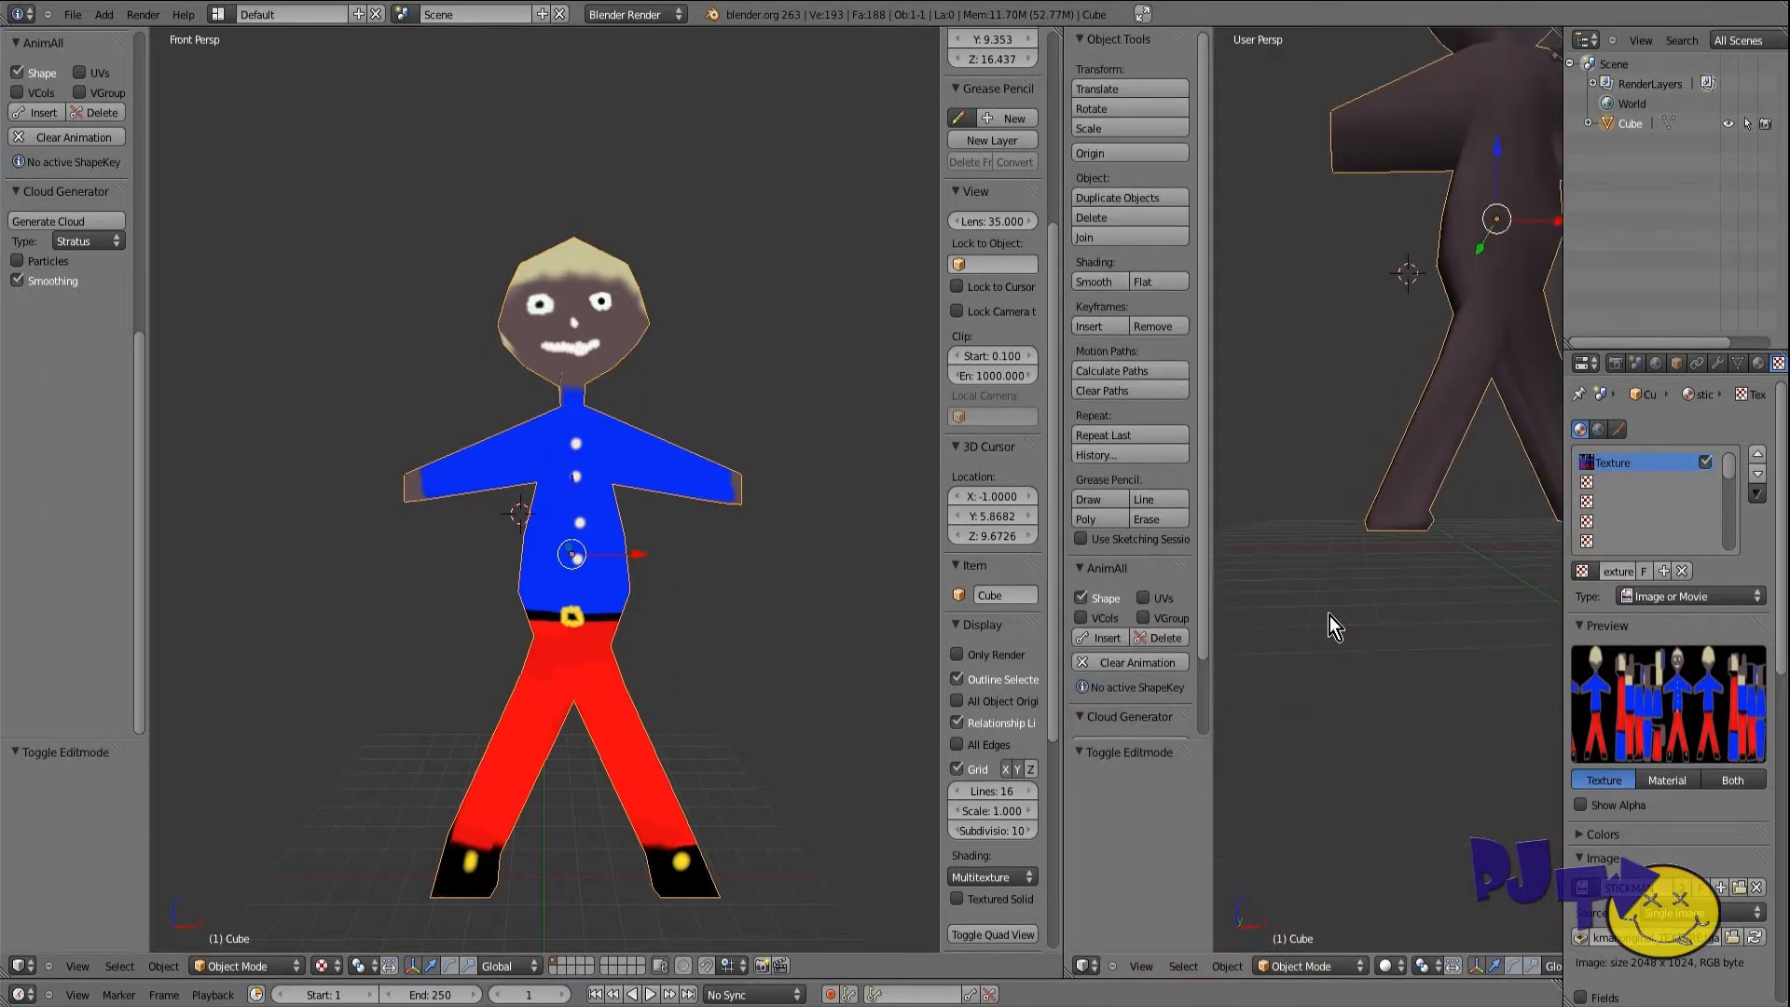
pyautogui.scroll(-3, 1329, 616)
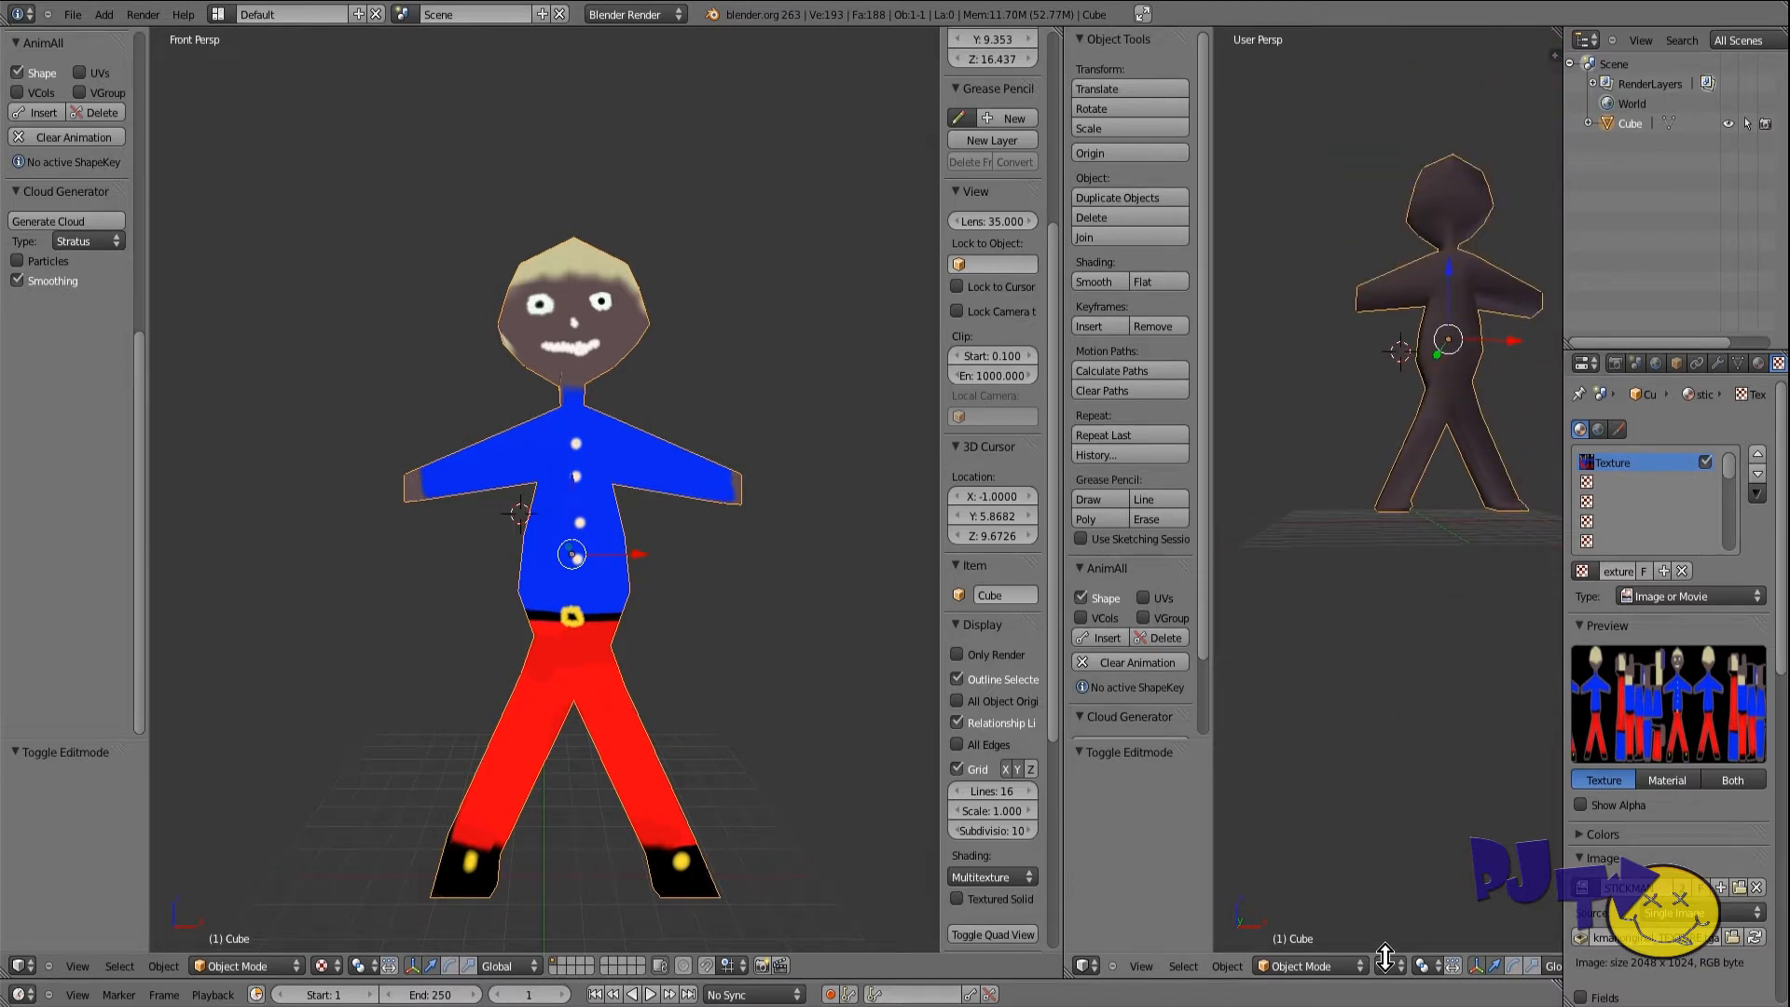
# Step: Set the textured front viewport's shading to Solid
pyautogui.click(324, 965)
pyautogui.click(340, 903)
pyautogui.scroll(-3, 555, 768)
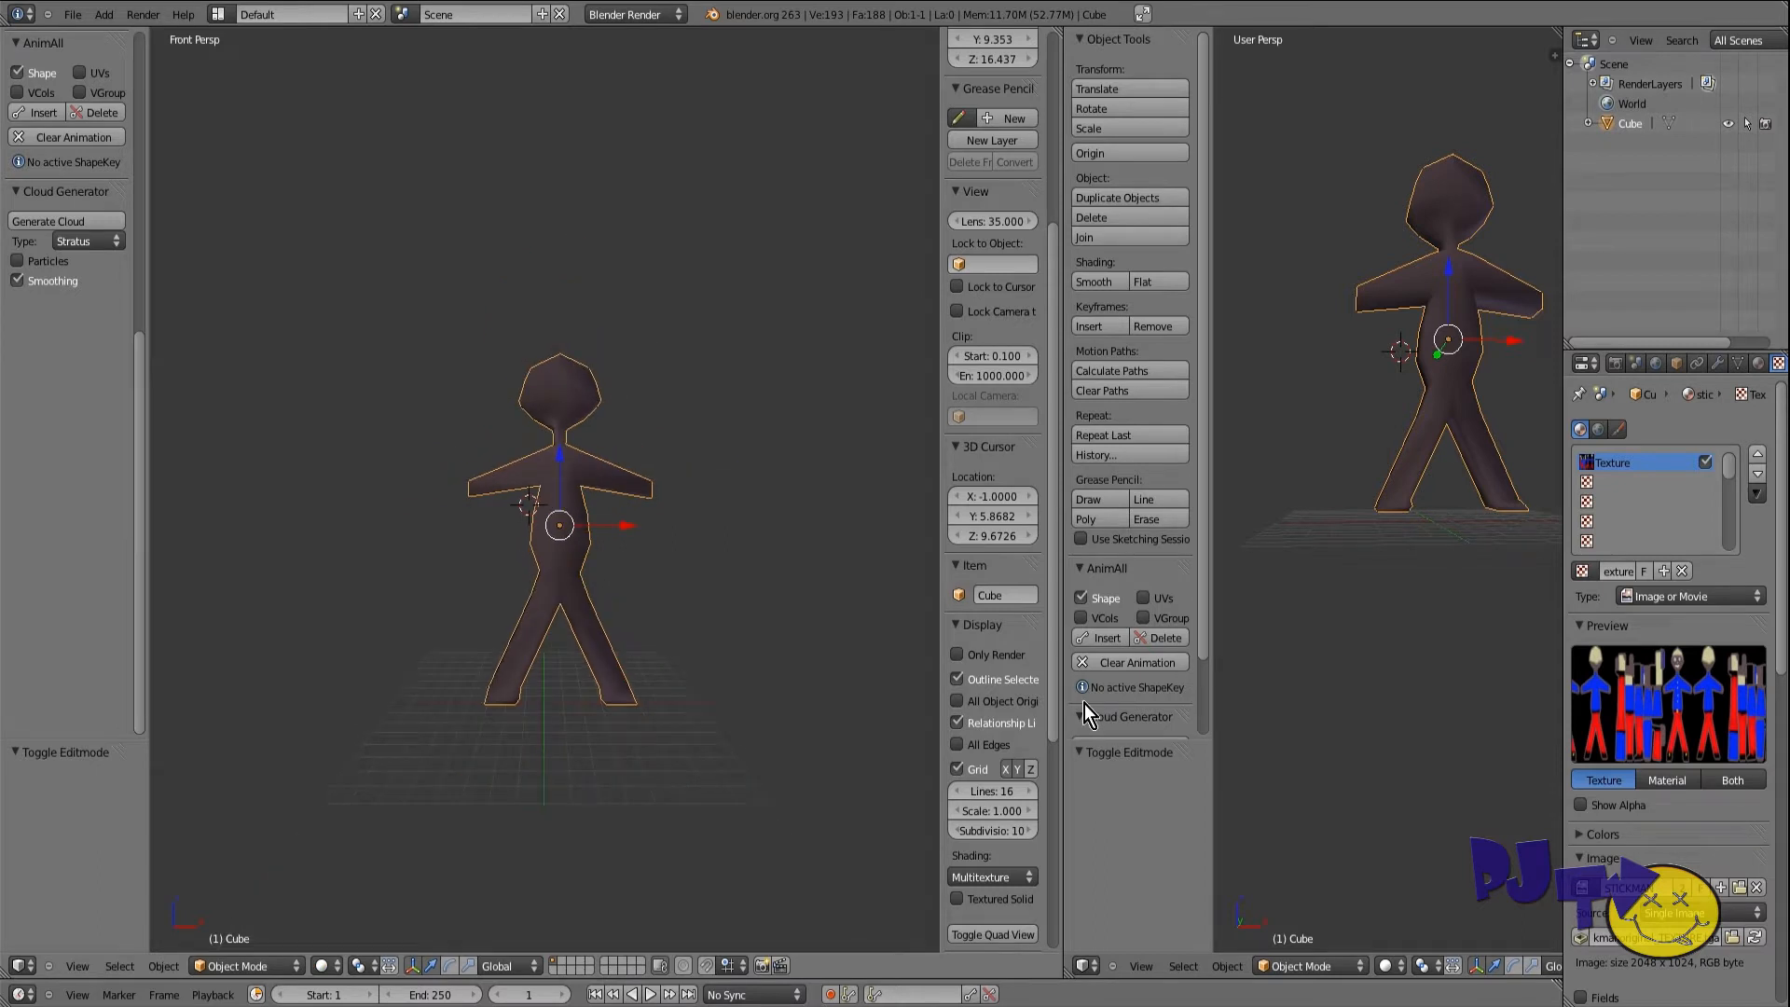
pyautogui.scroll(2, 1373, 666)
pyautogui.scroll(2, 1374, 666)
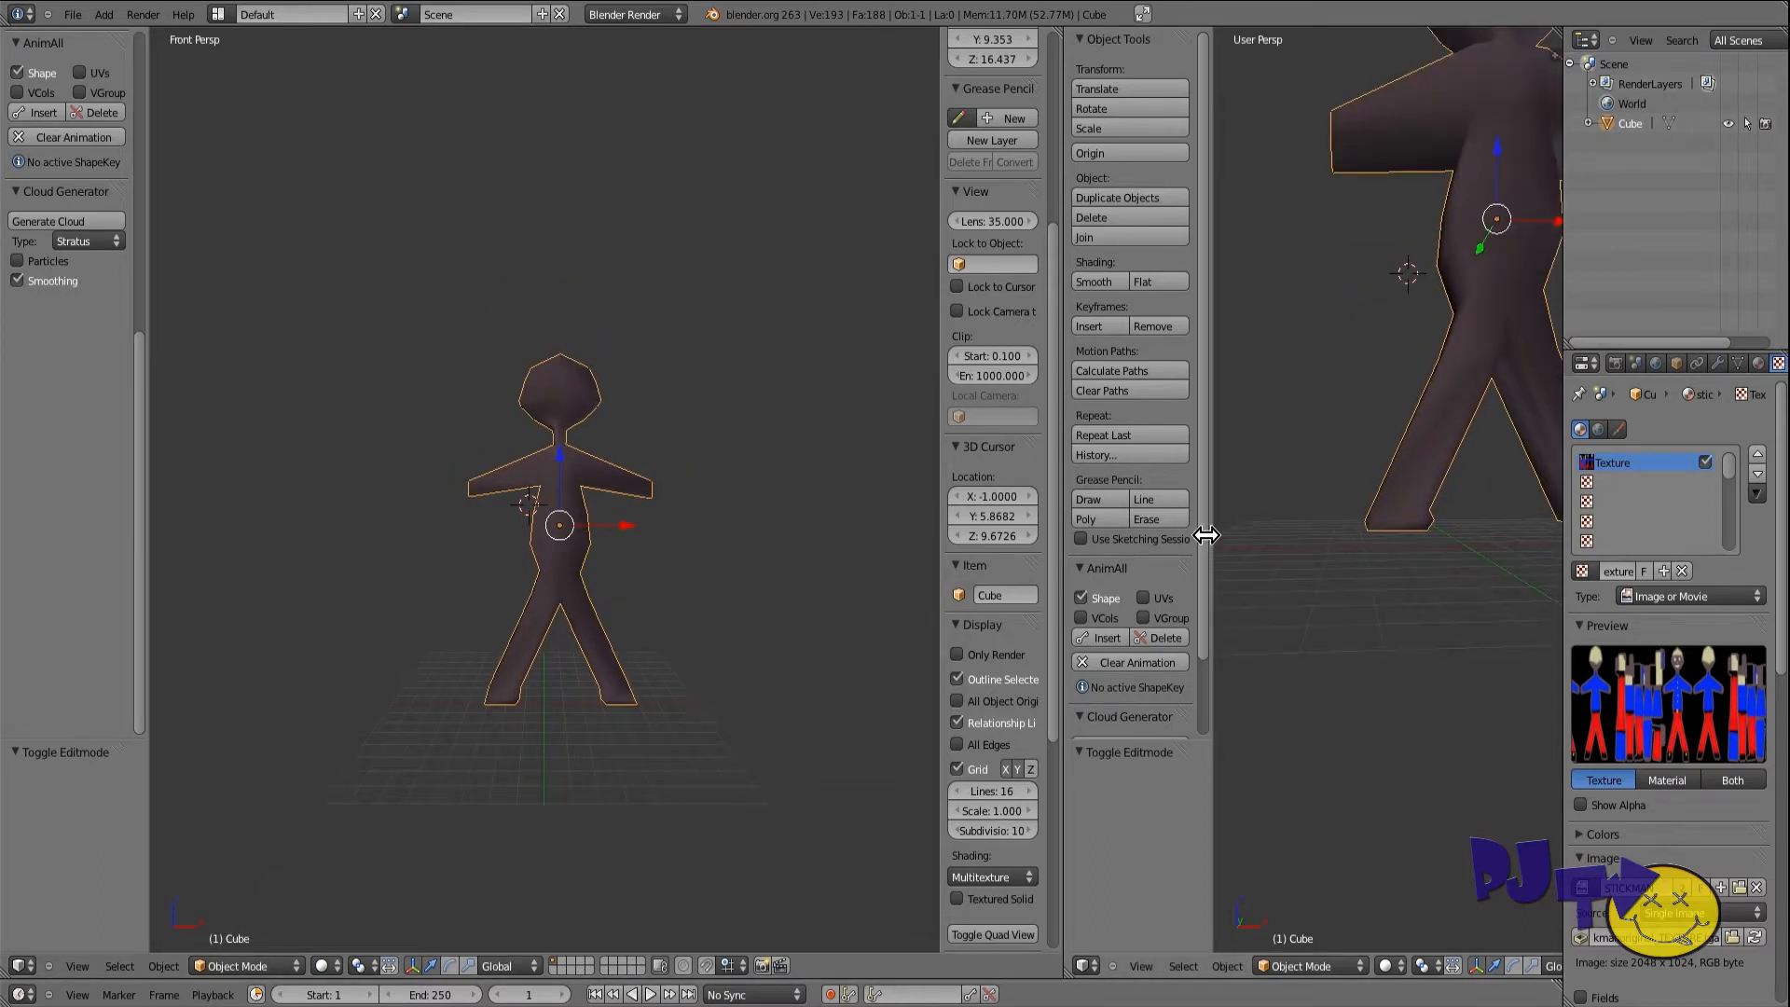
# Step: Hide the second viewport's tool shelf, show the stickman there from the right side, and display its Object properties
pyautogui.moveTo(1205, 535); pyautogui.dragTo(1059, 539)
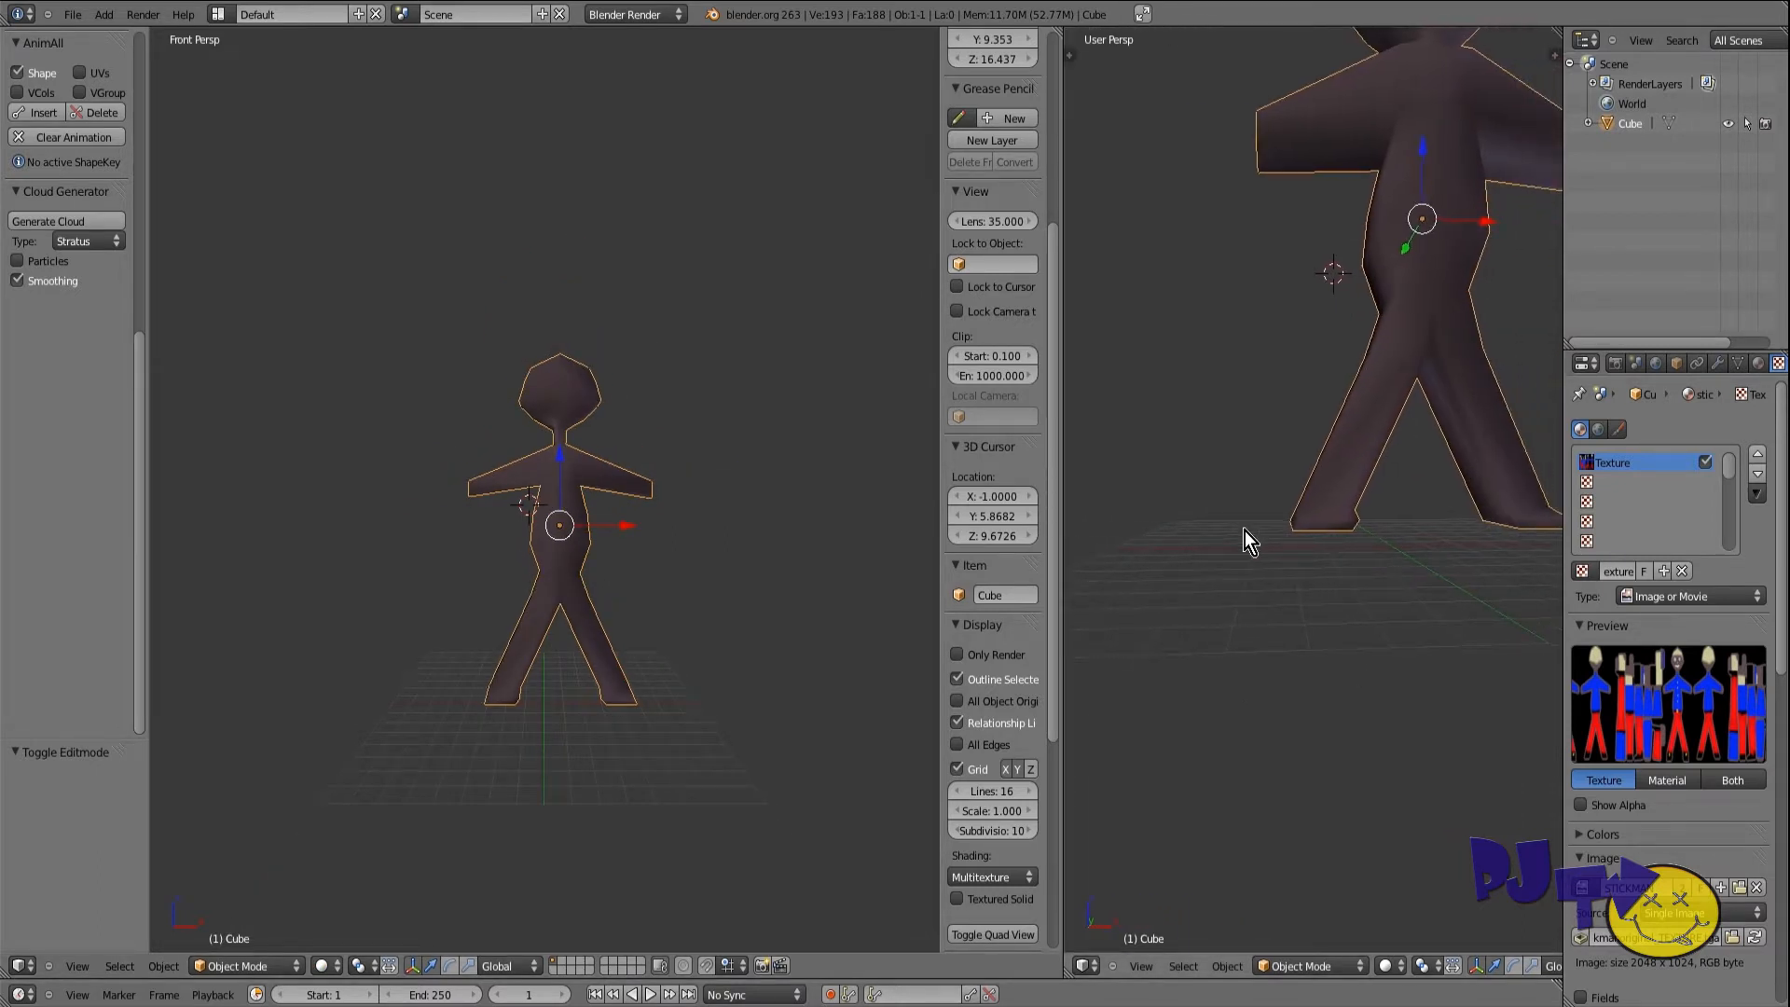
pyautogui.scroll(-3, 1239, 551)
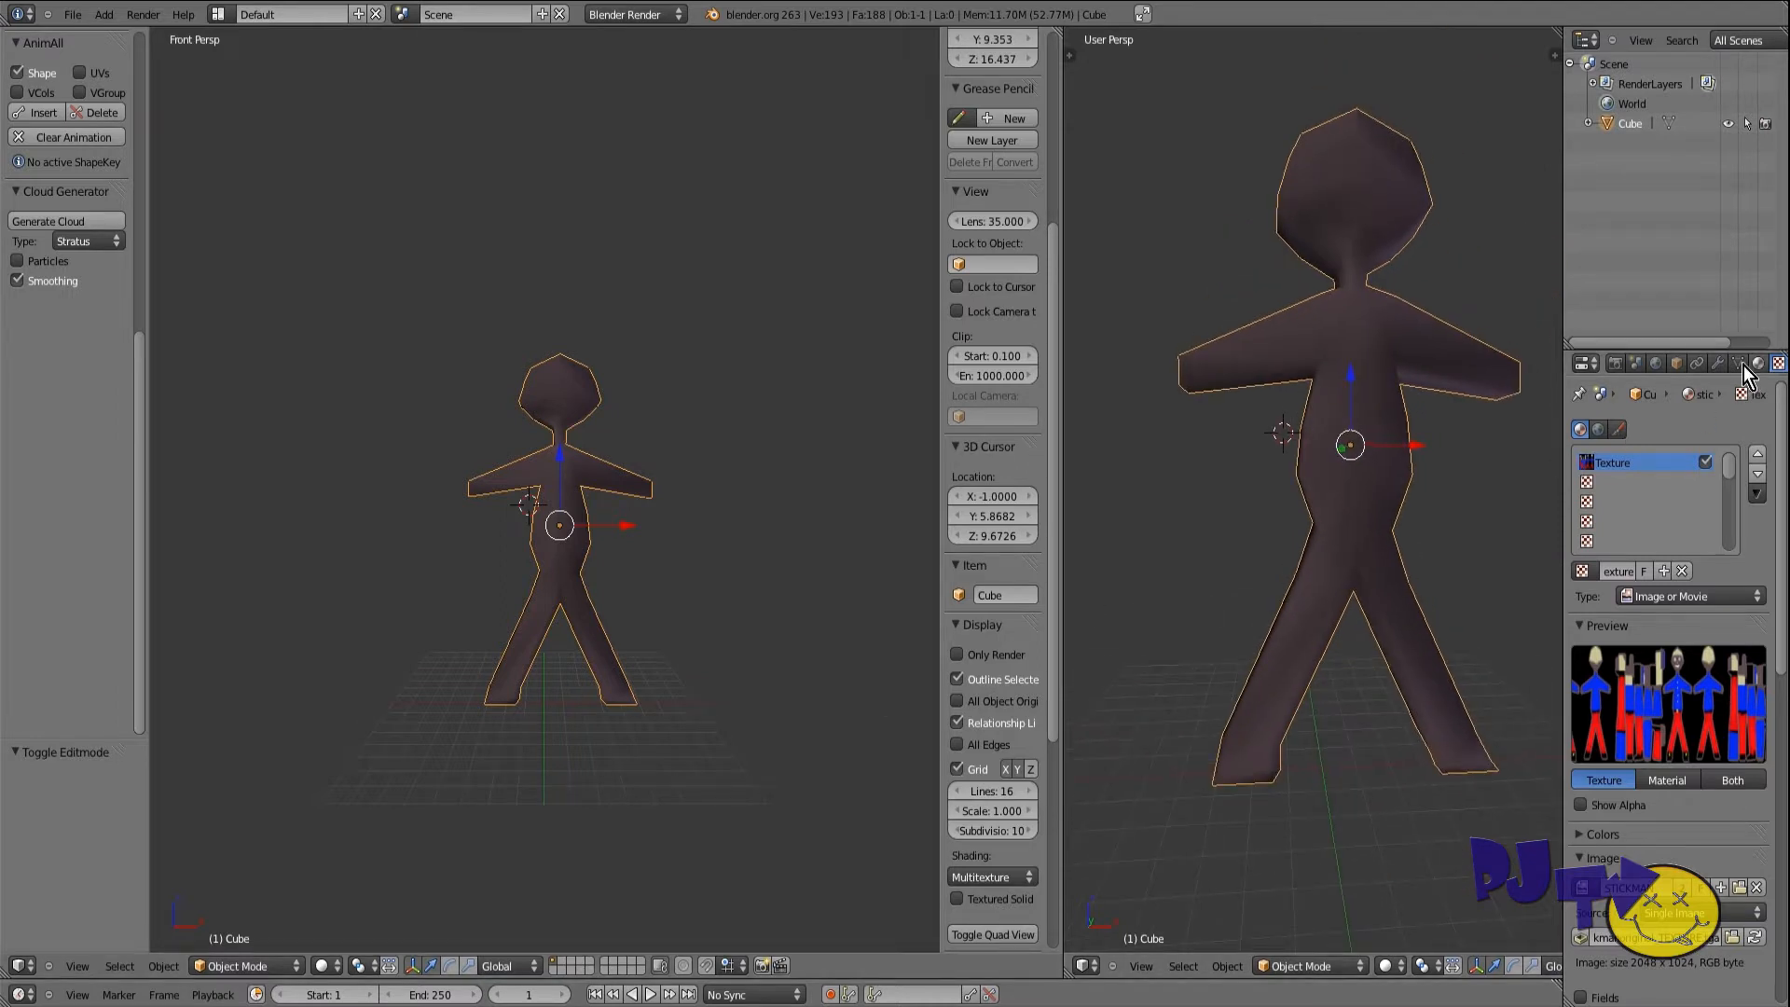
pyautogui.click(1674, 364)
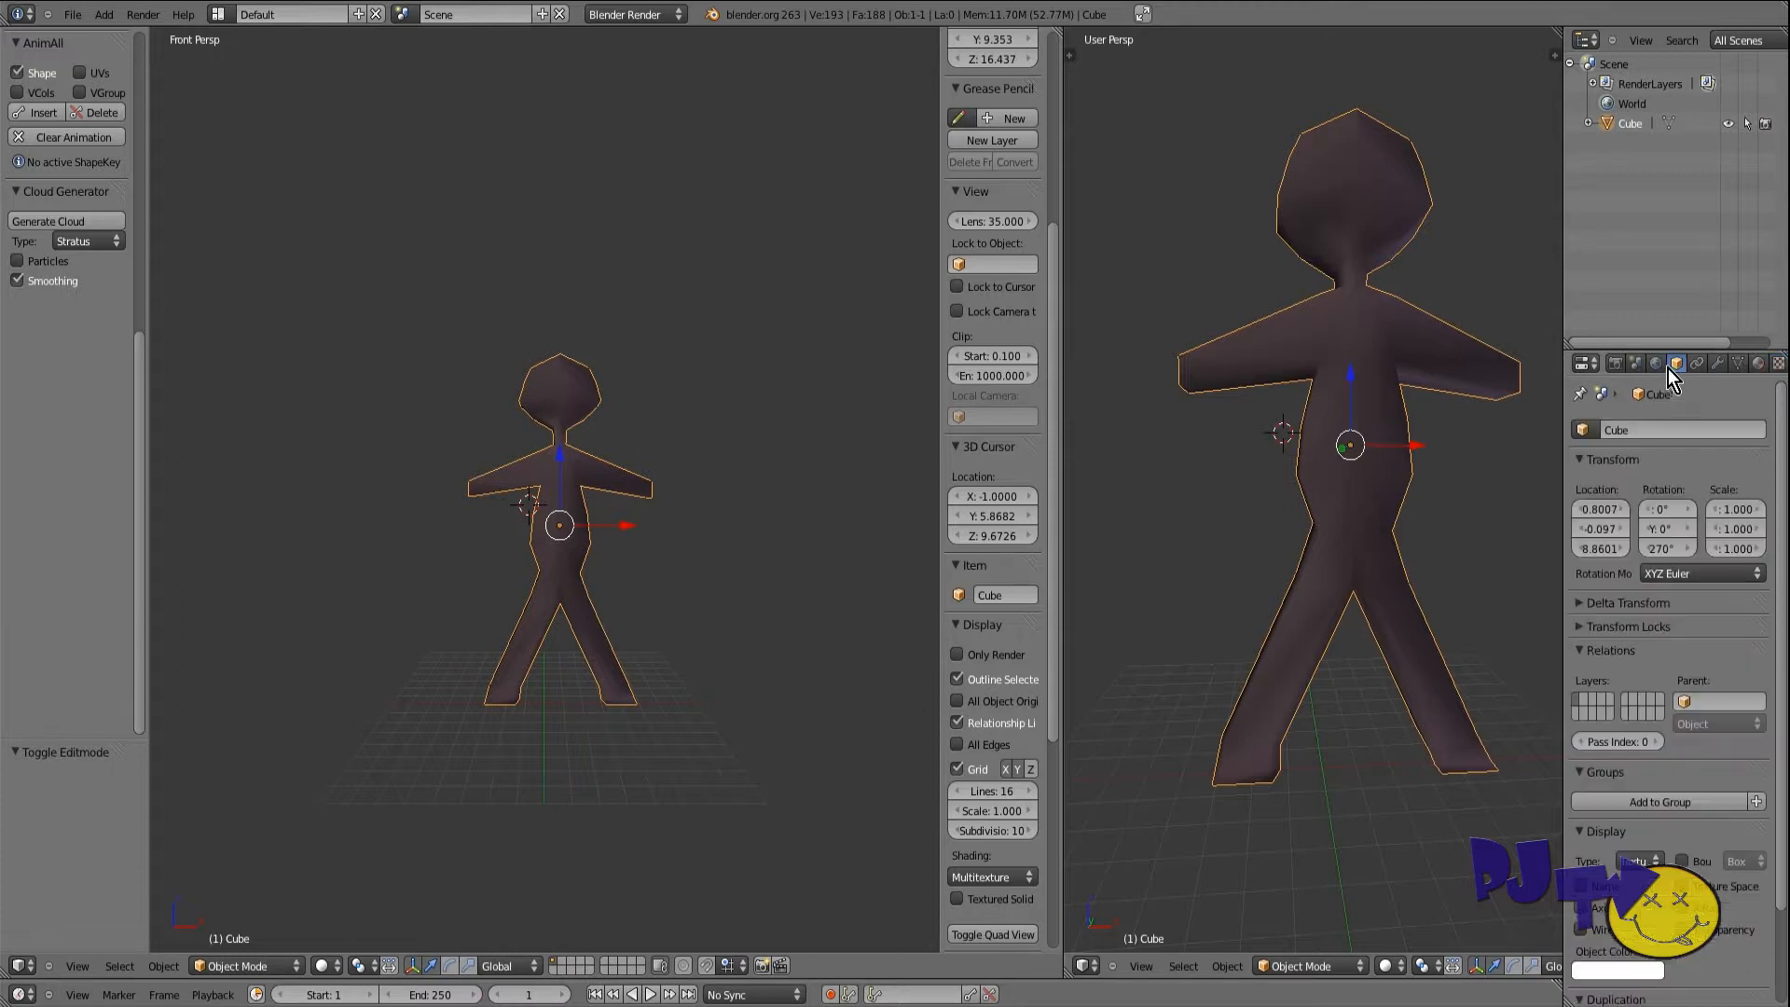
pyautogui.click(1085, 963)
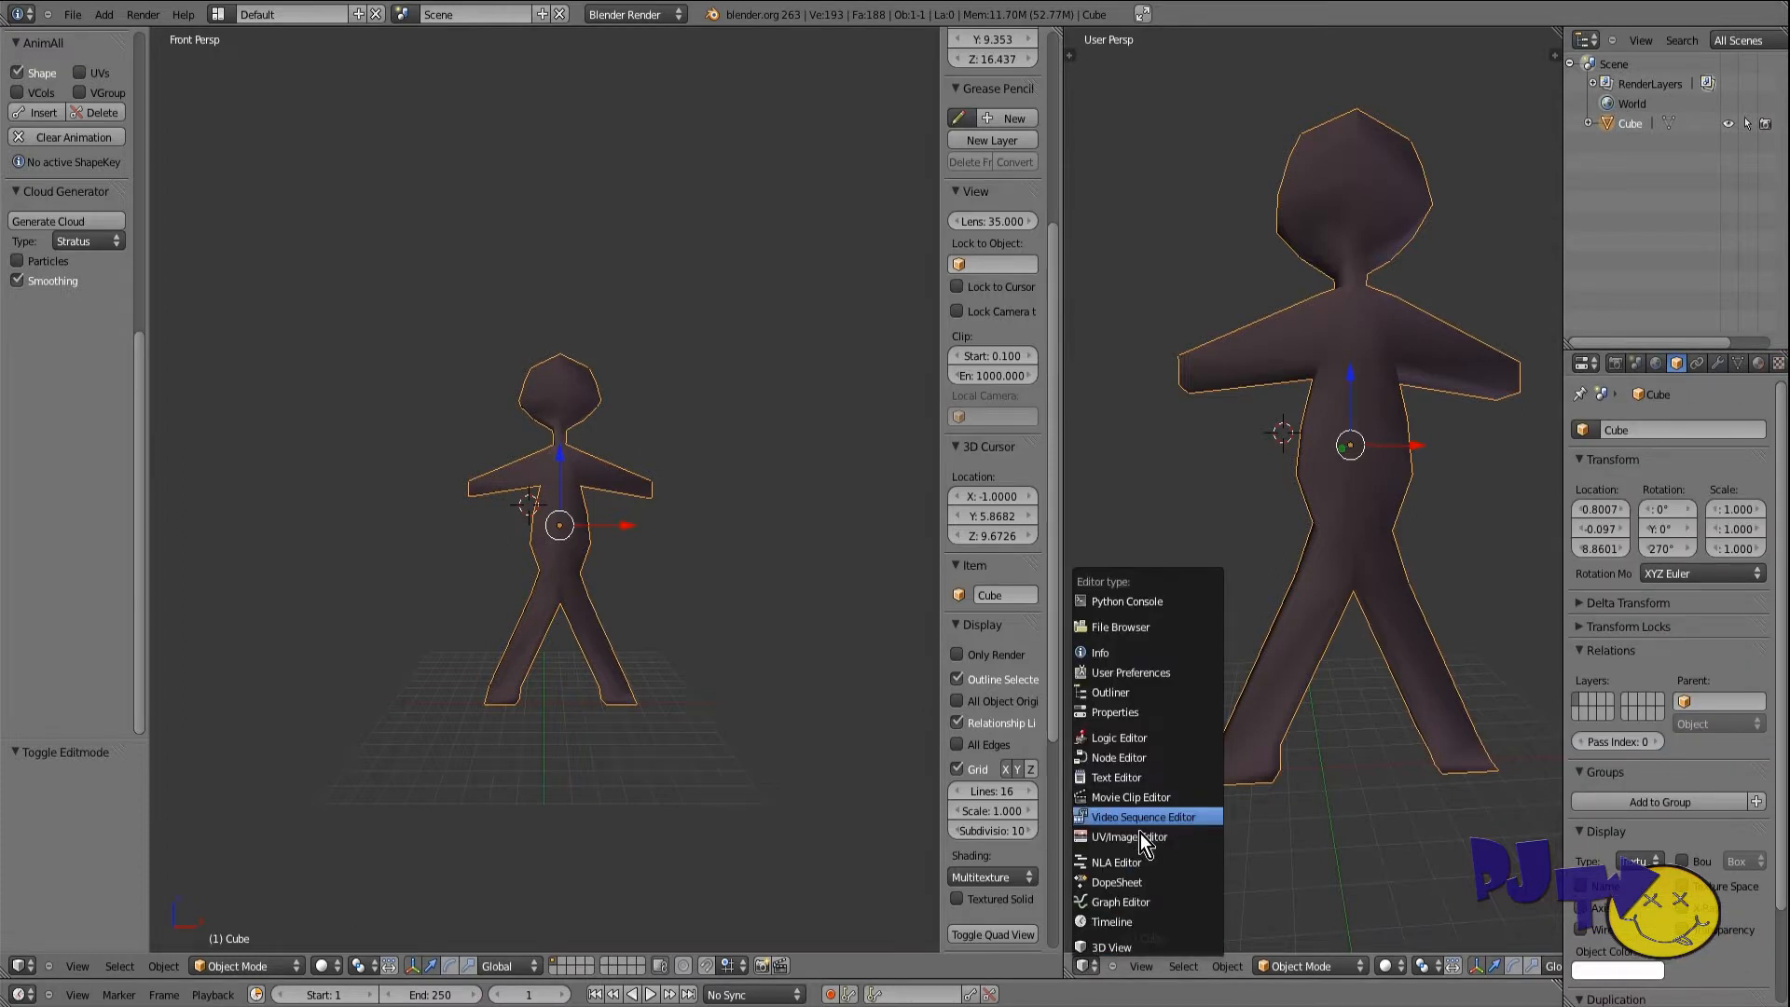
pyautogui.click(1088, 947)
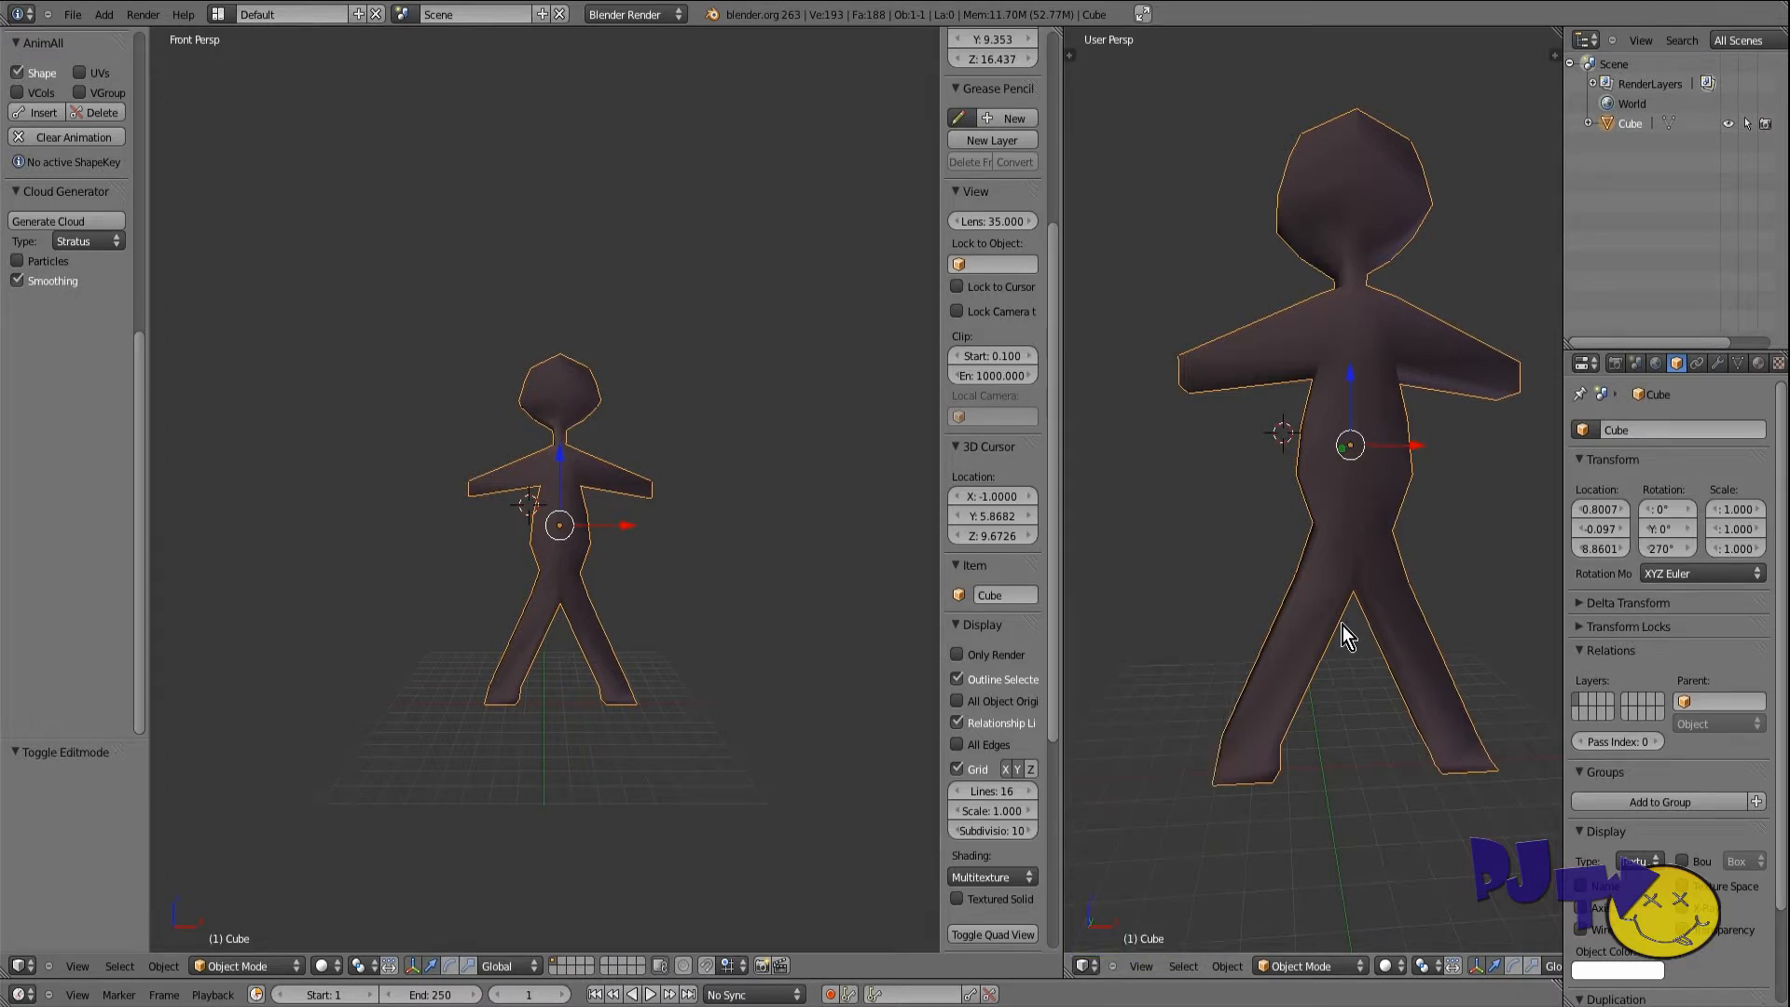
pyautogui.press('KP_3')
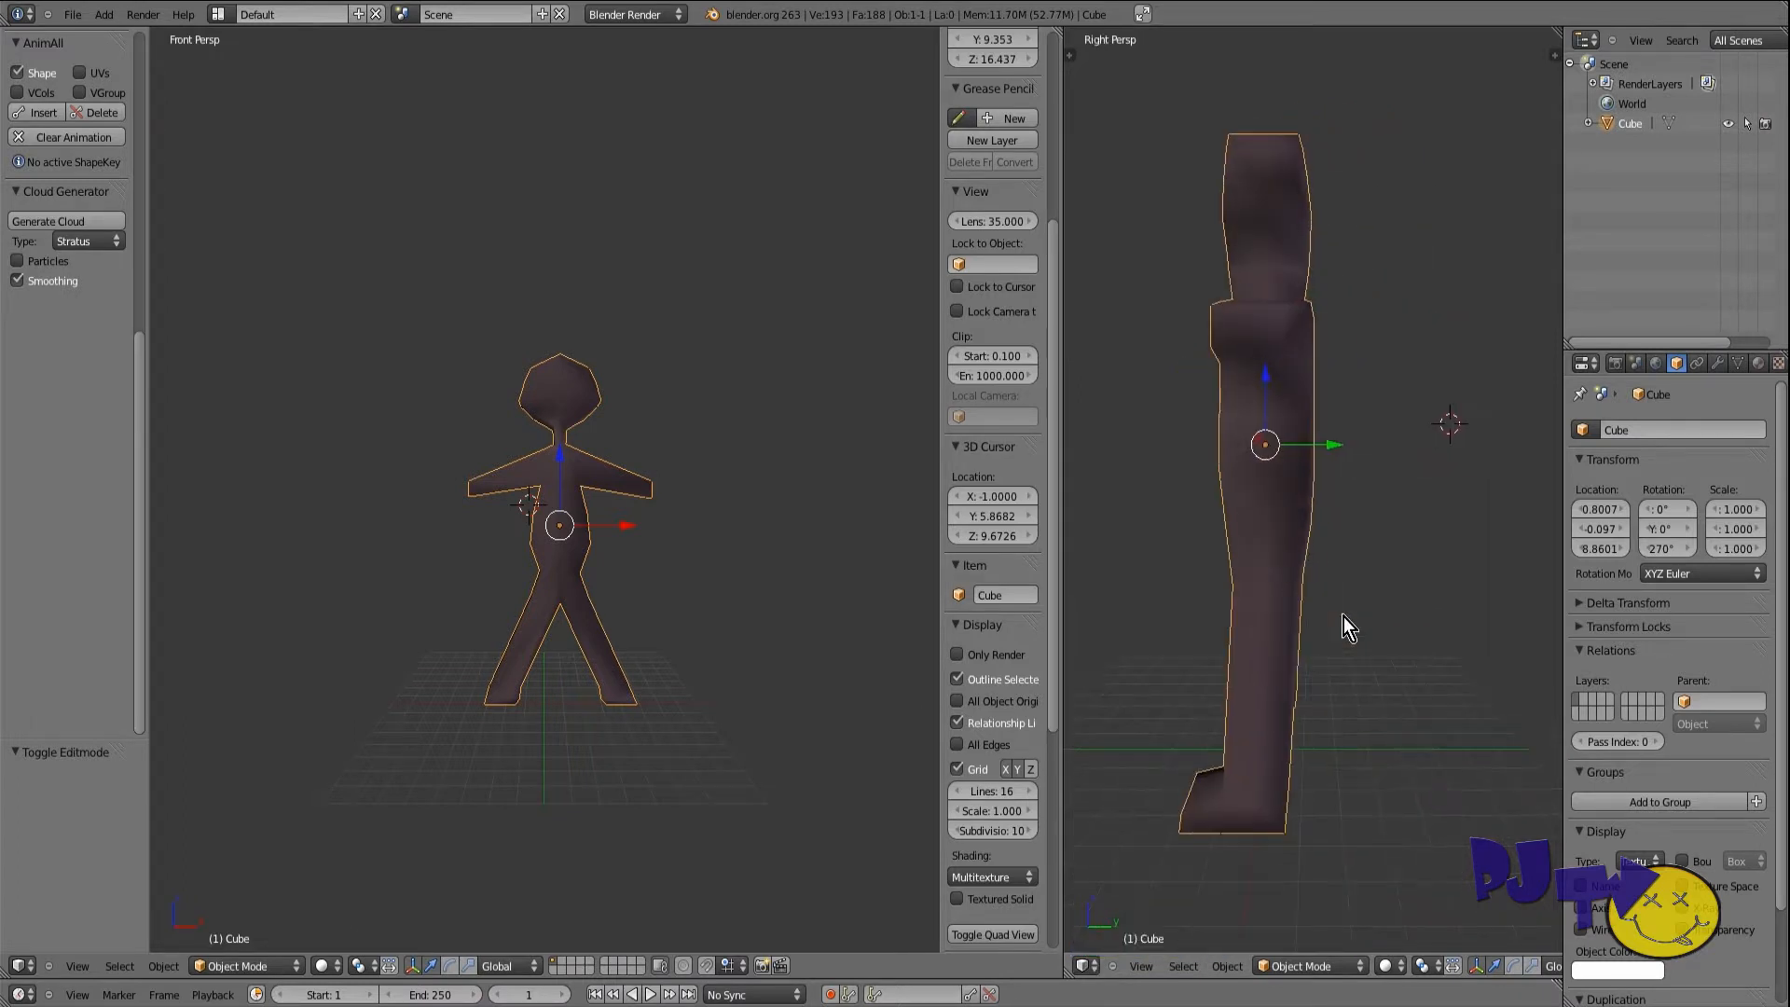
pyautogui.scroll(2, 1344, 617)
pyautogui.scroll(-2, 1344, 617)
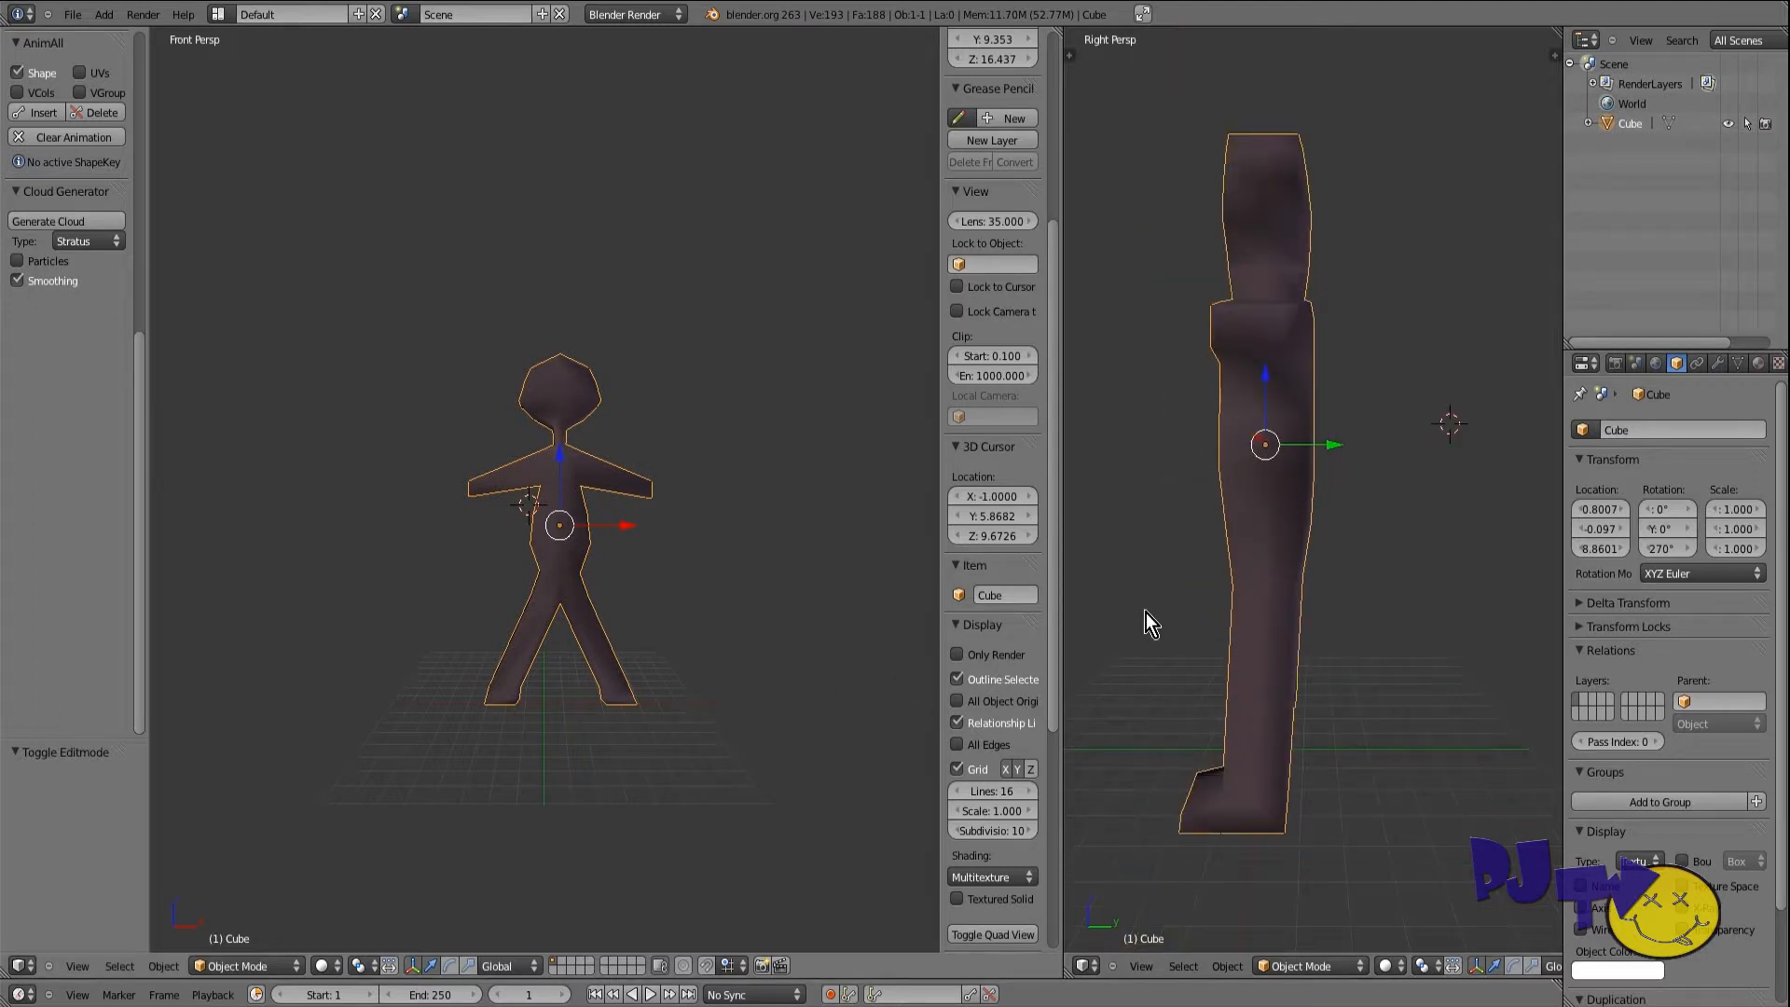
# Step: Reset the 3D cursor to the world centre, with the whole stickman framed in the front viewport
pyautogui.scroll(2, 545, 721)
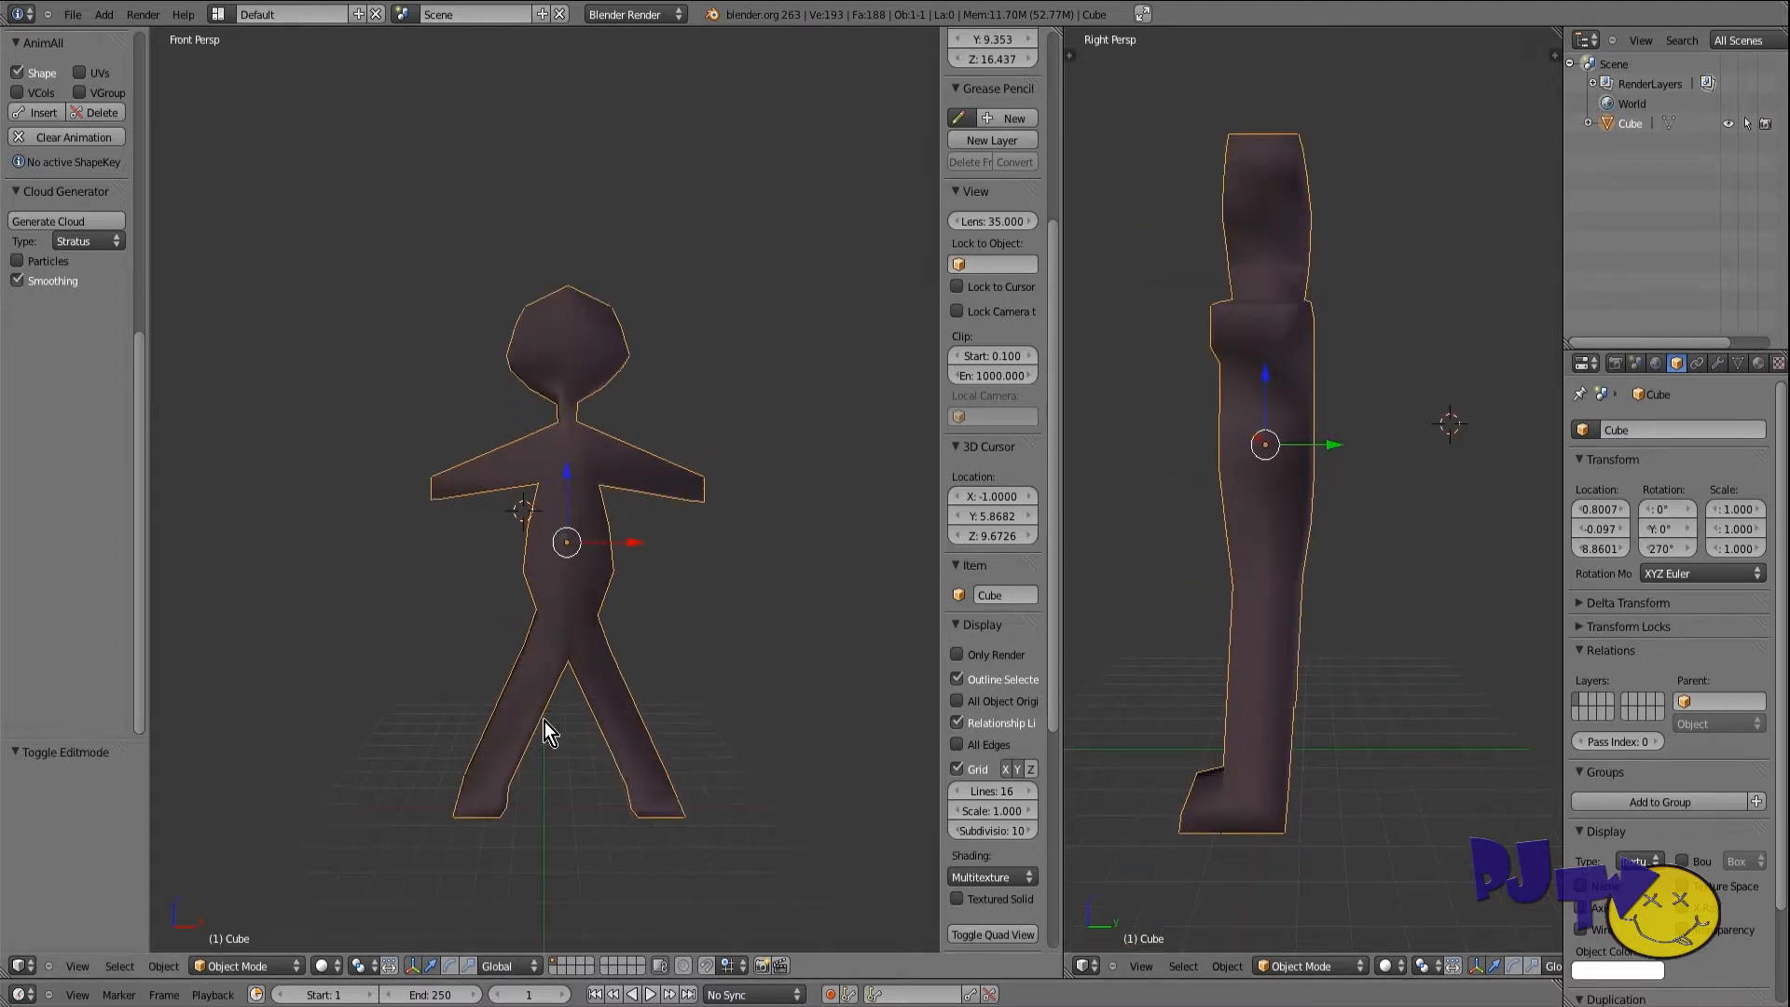
pyautogui.scroll(3, 545, 716)
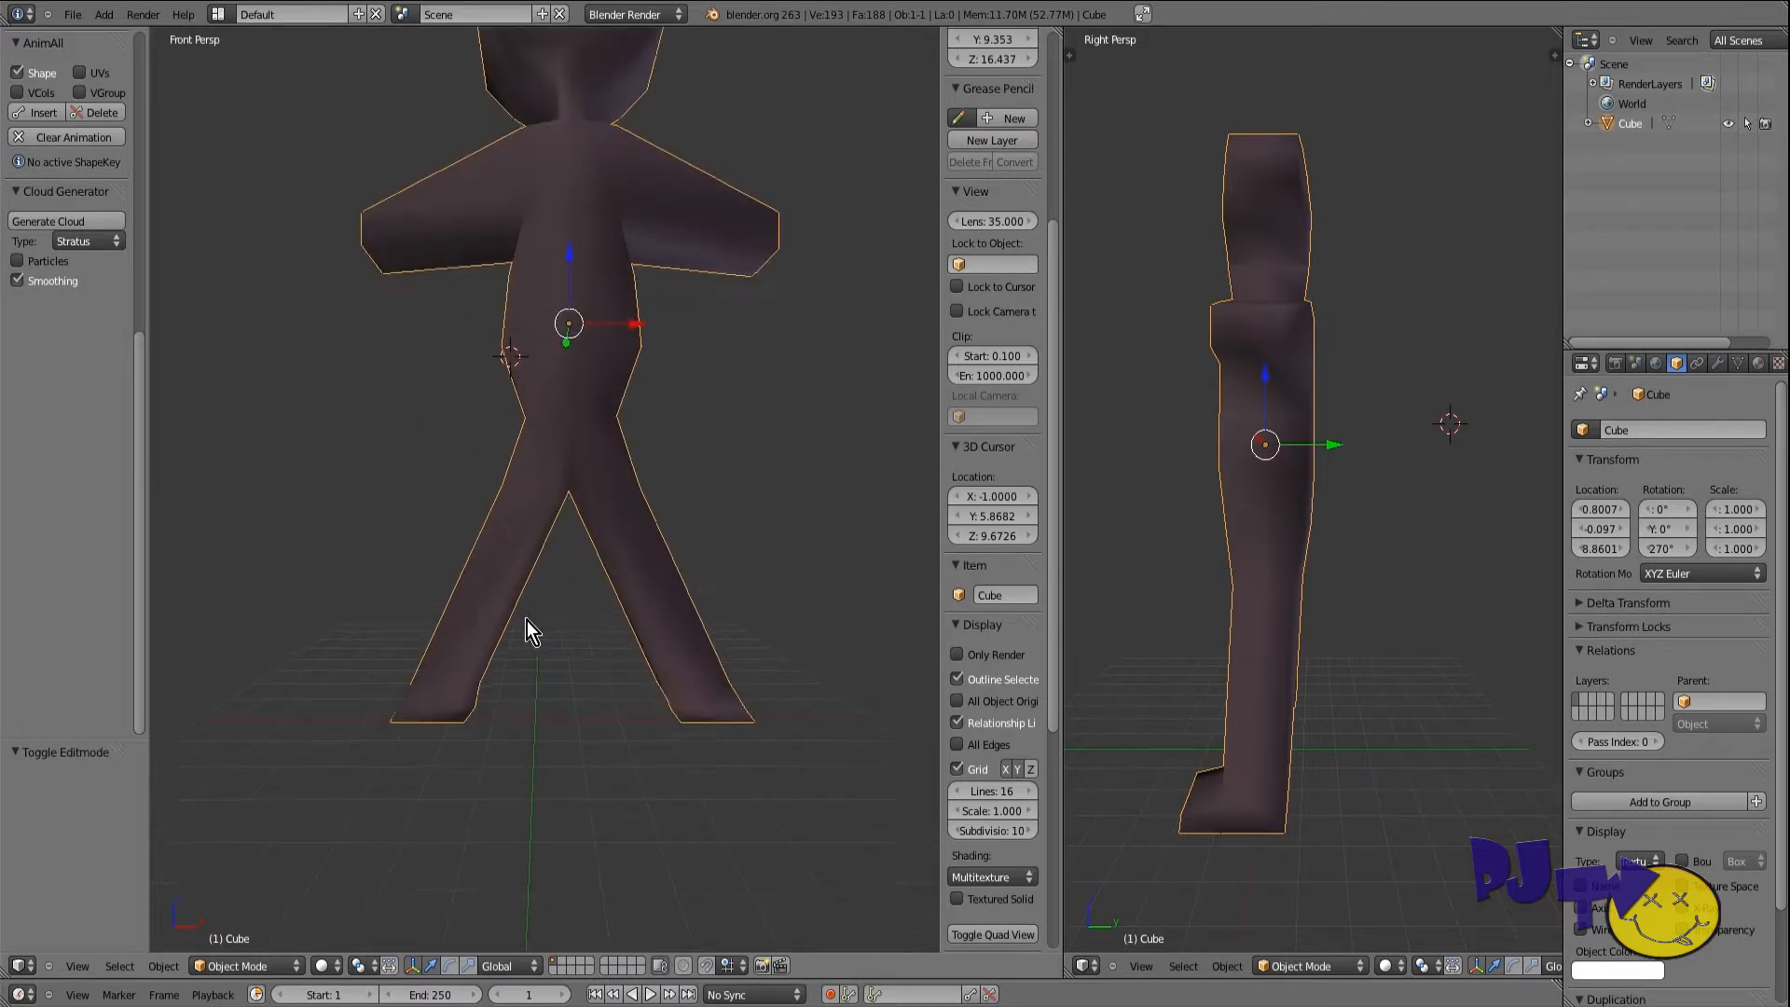
pyautogui.keyDown('shift'); pyautogui.moveTo(527, 619); pyautogui.dragTo(507, 717, button='middle'); pyautogui.keyUp('shift')
pyautogui.moveTo(548, 334); pyautogui.dragTo(548, 337)
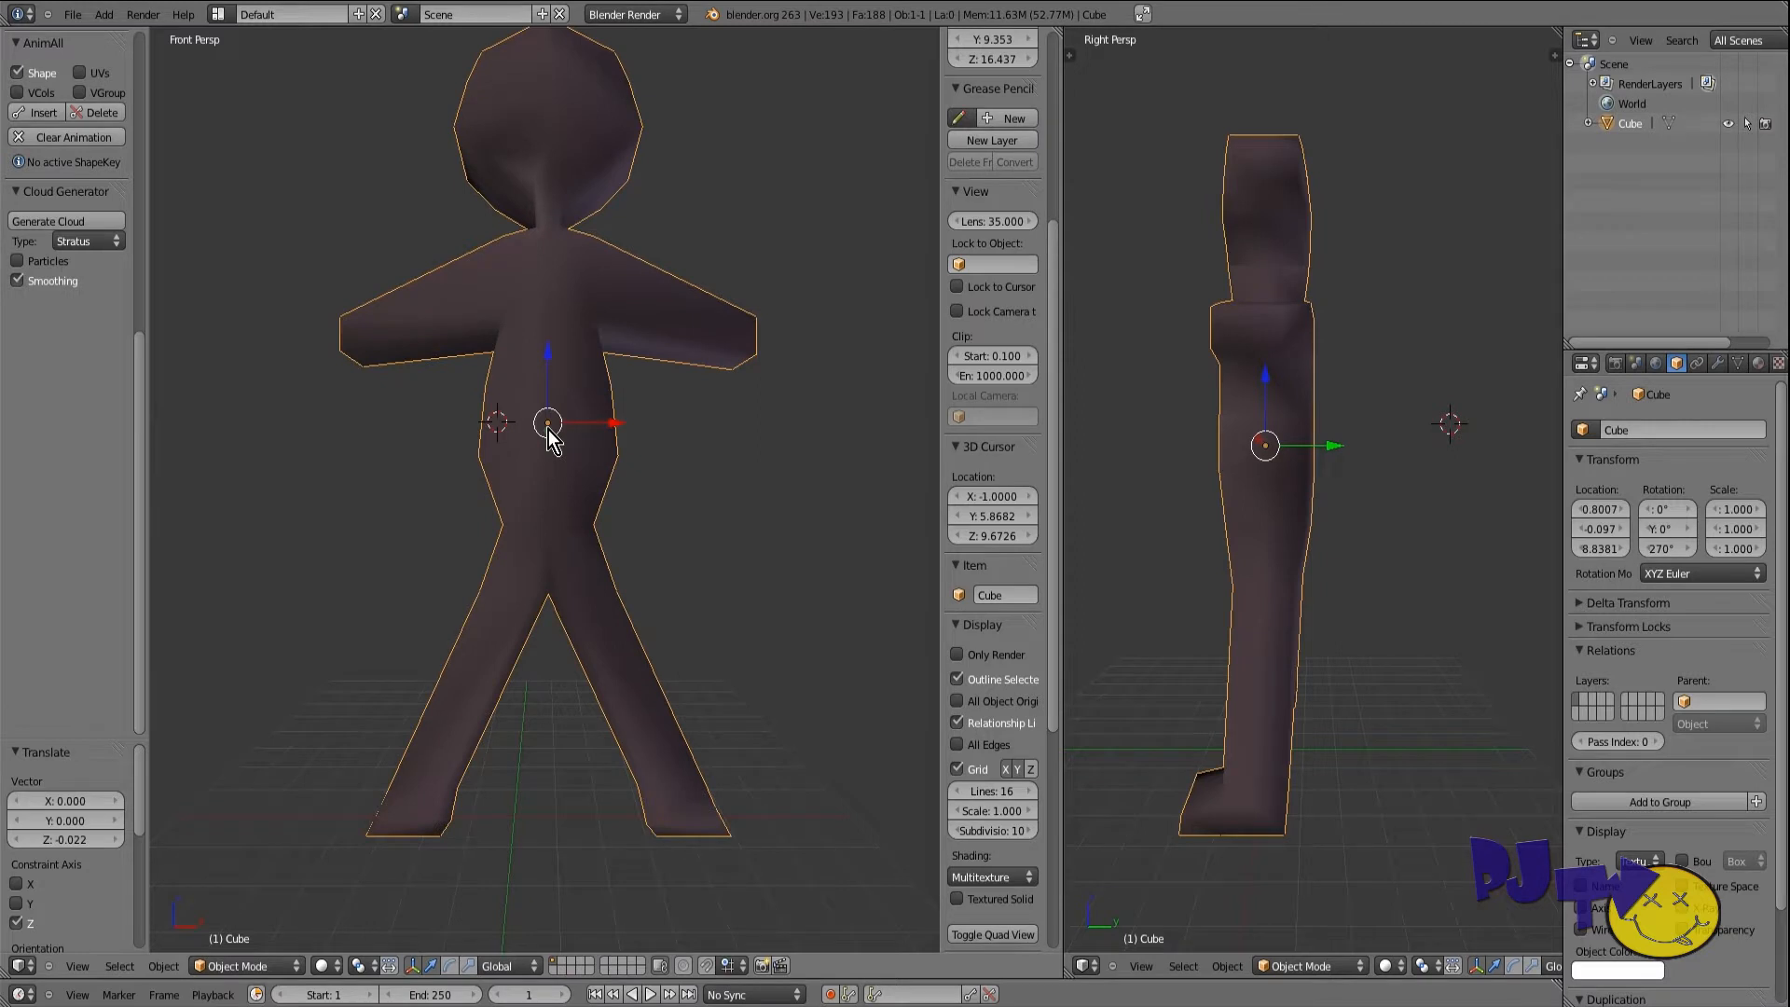
pyautogui.hotkey('shift', 'c')
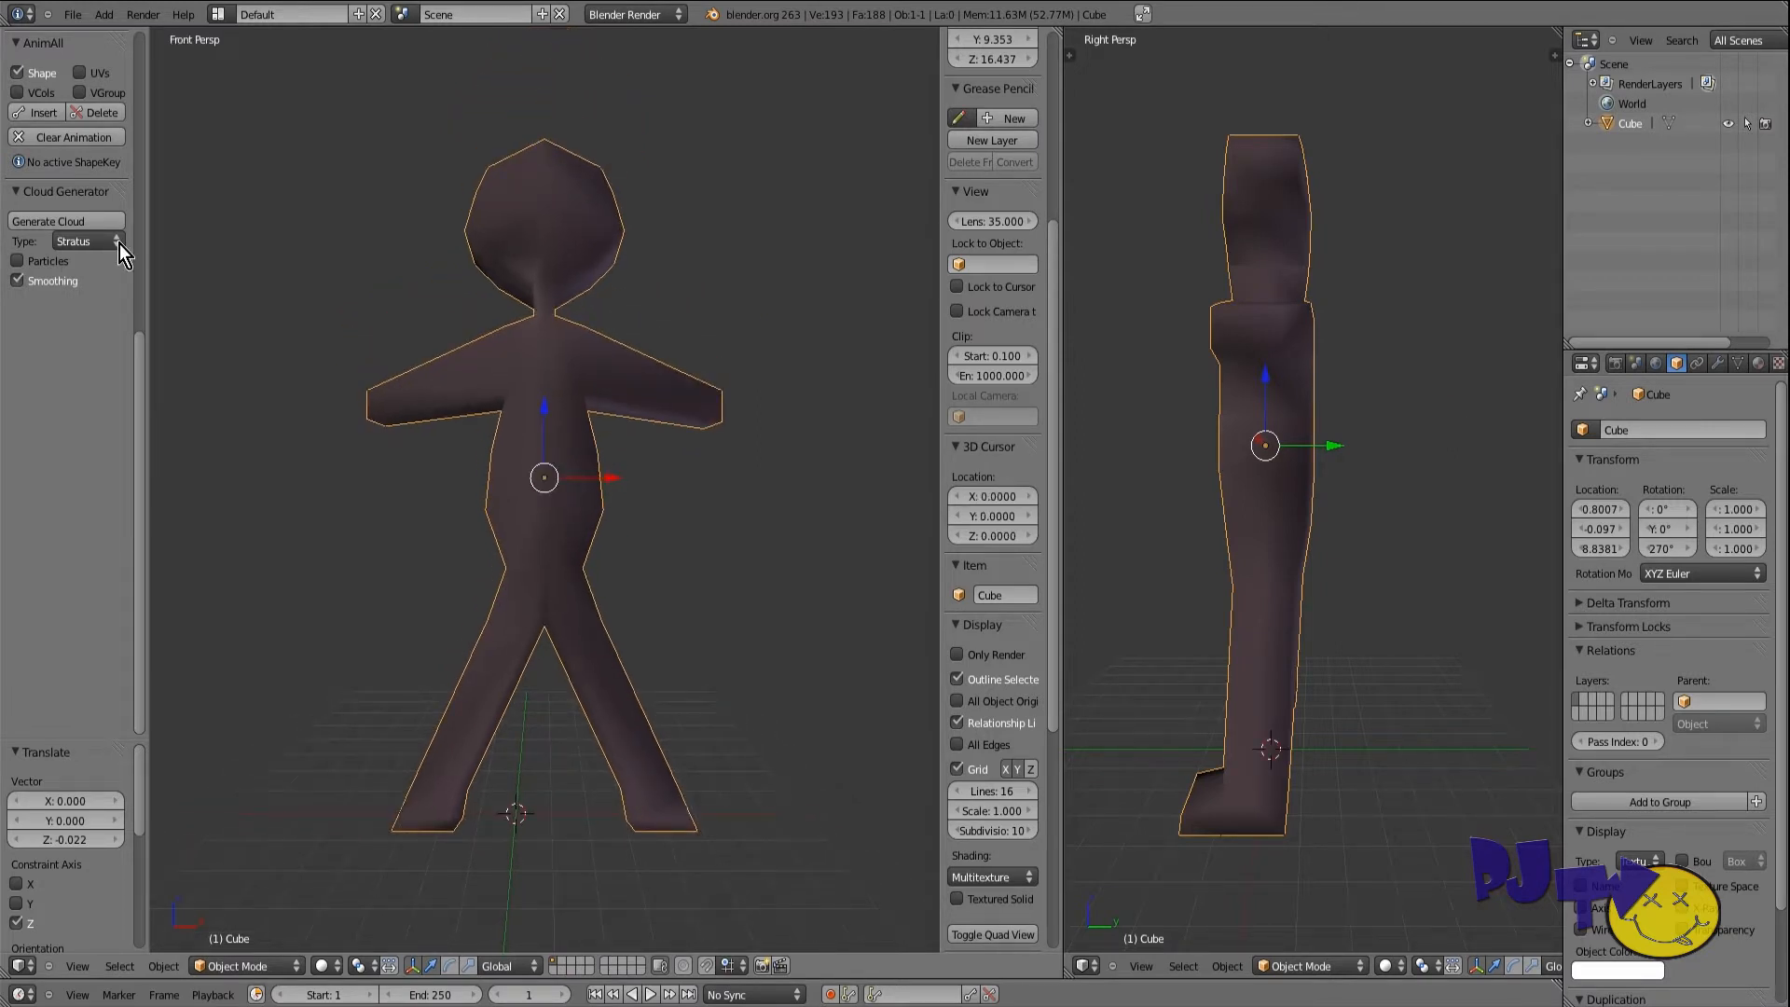
# Step: Try the stickman's origin at the 3D cursor and return it to the geometry
pyautogui.moveTo(140, 350); pyautogui.dragTo(128, 54)
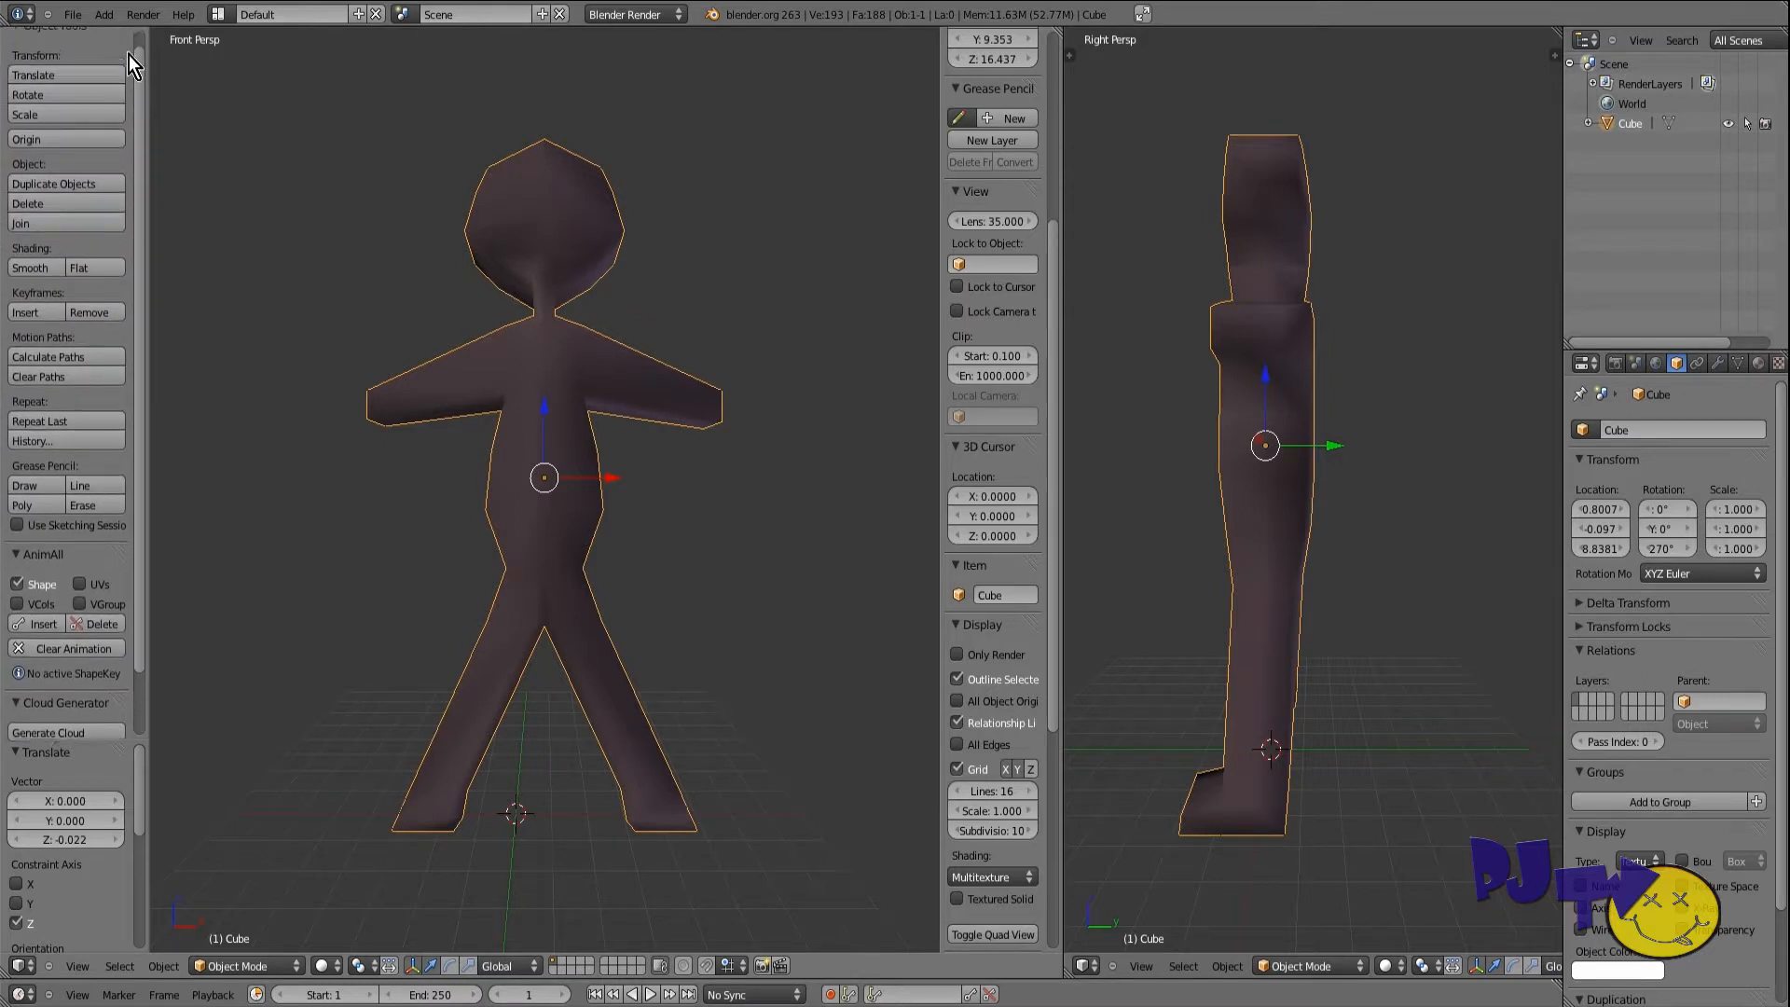
pyautogui.click(98, 151)
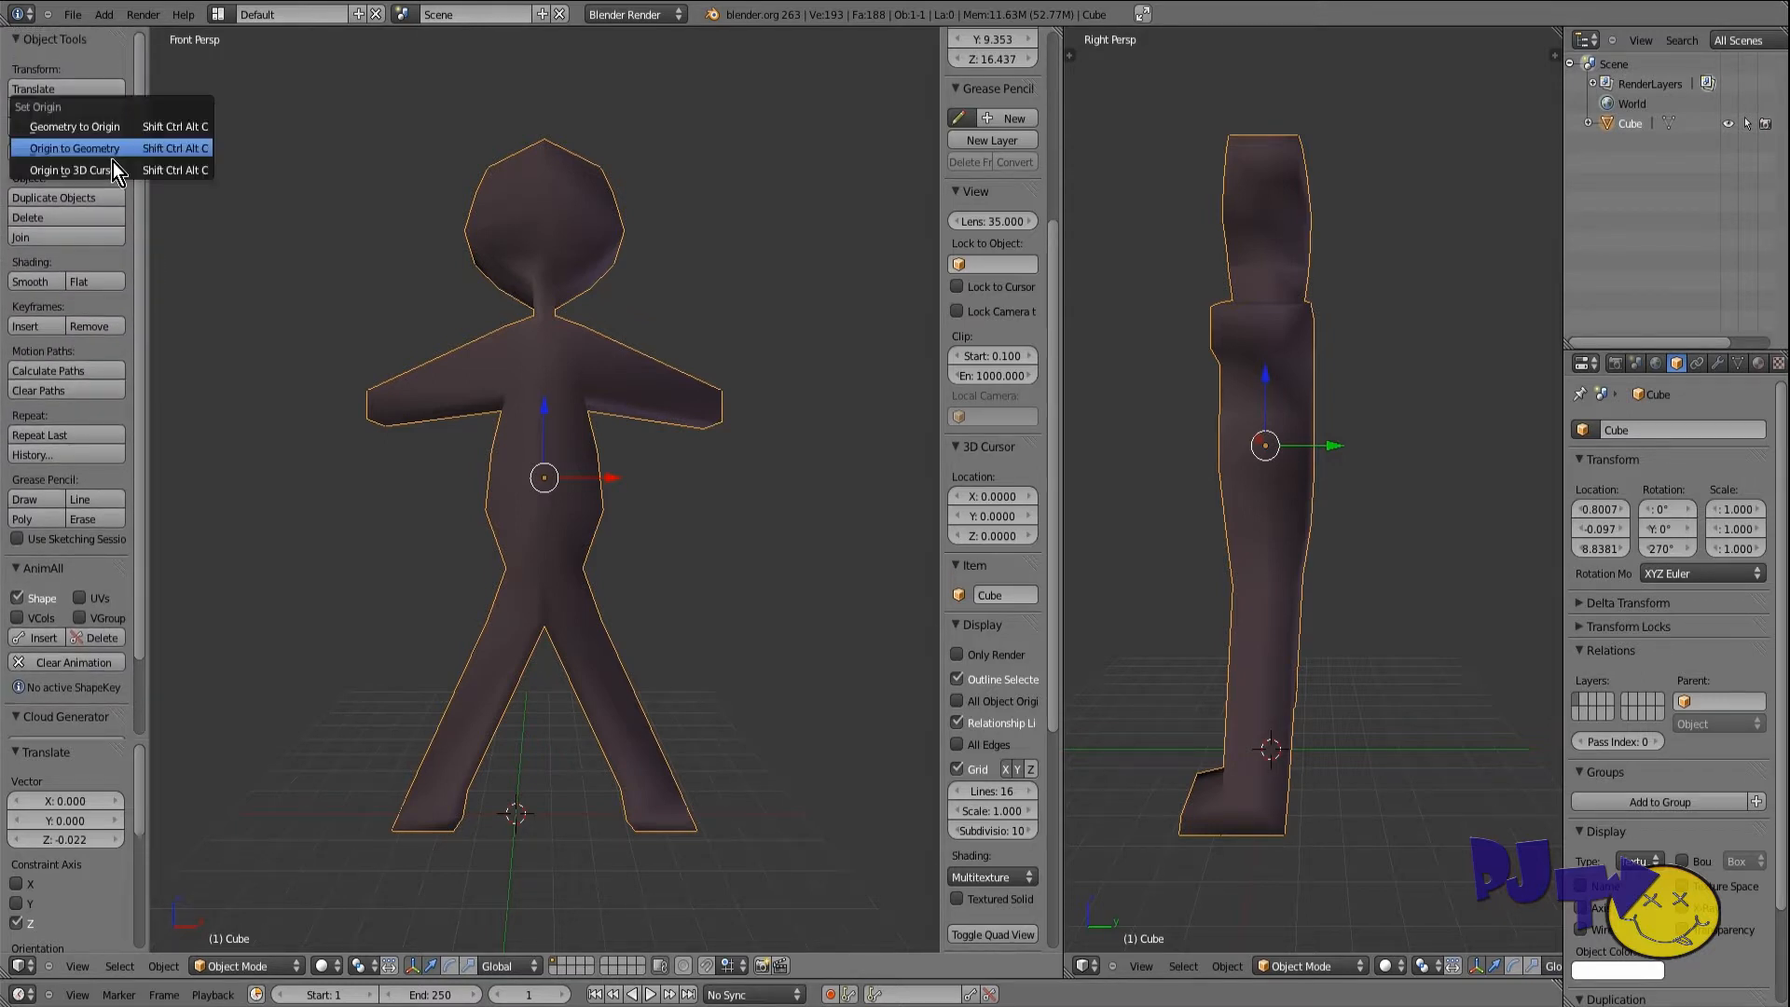
pyautogui.click(113, 170)
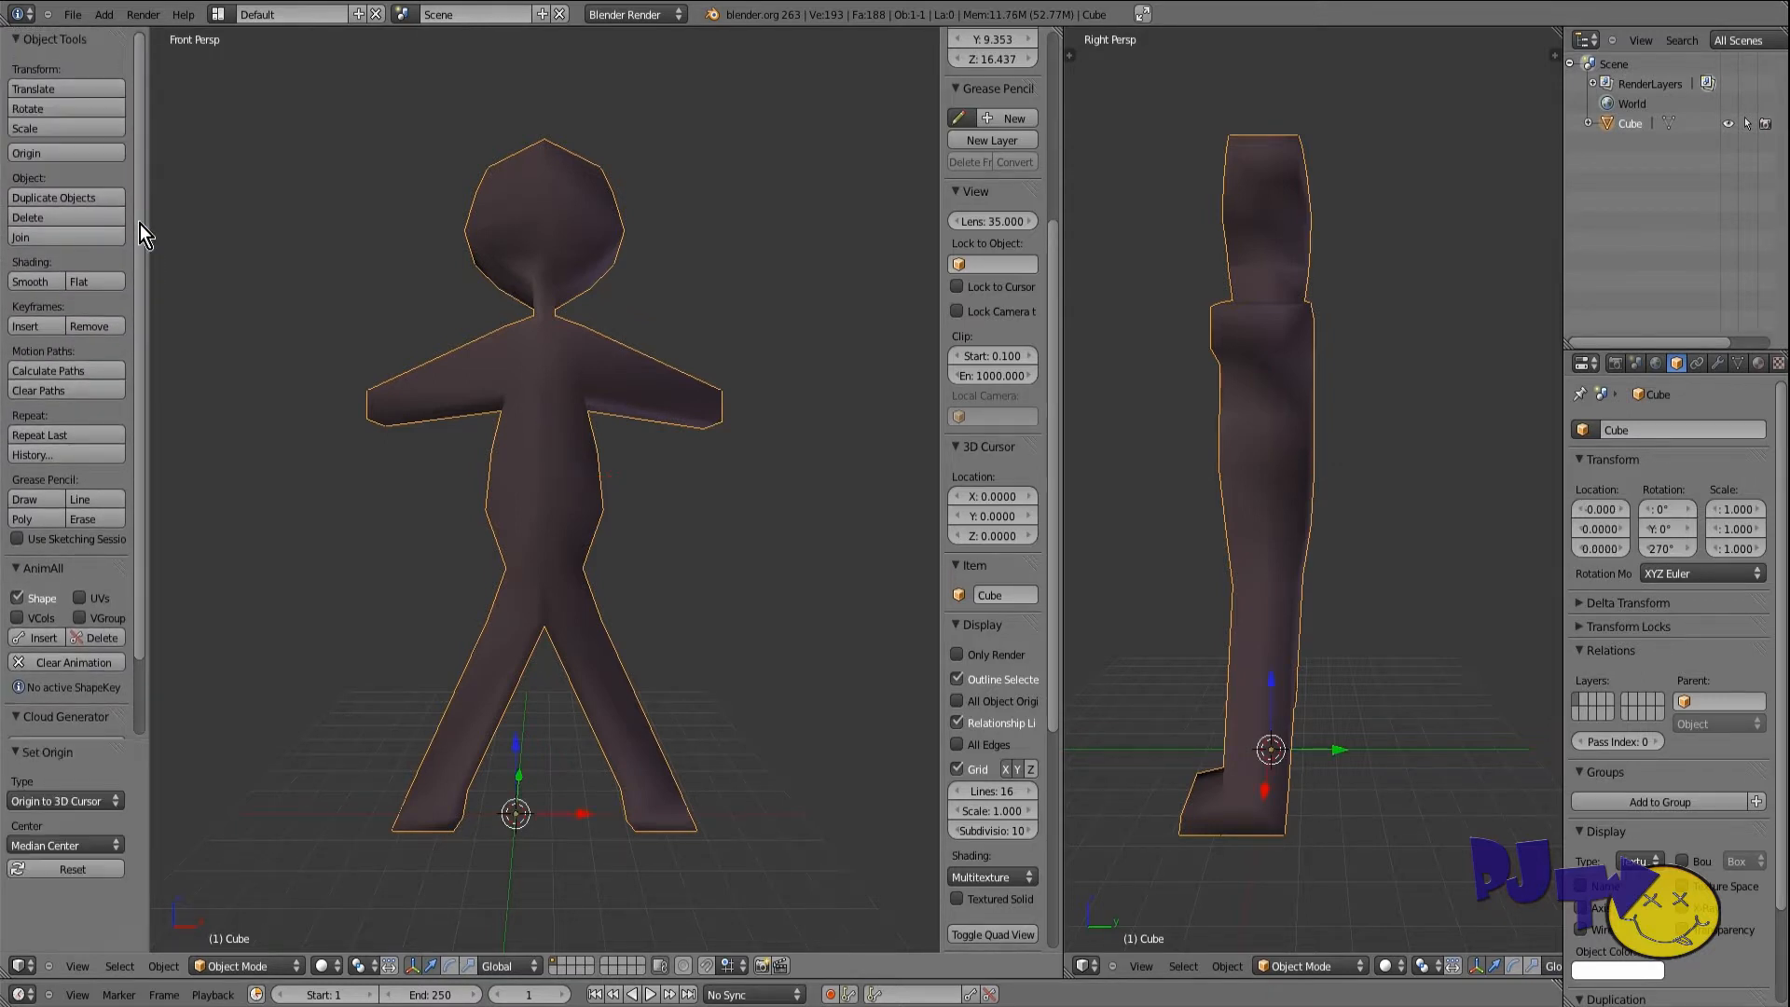
pyautogui.click(89, 153)
pyautogui.click(82, 137)
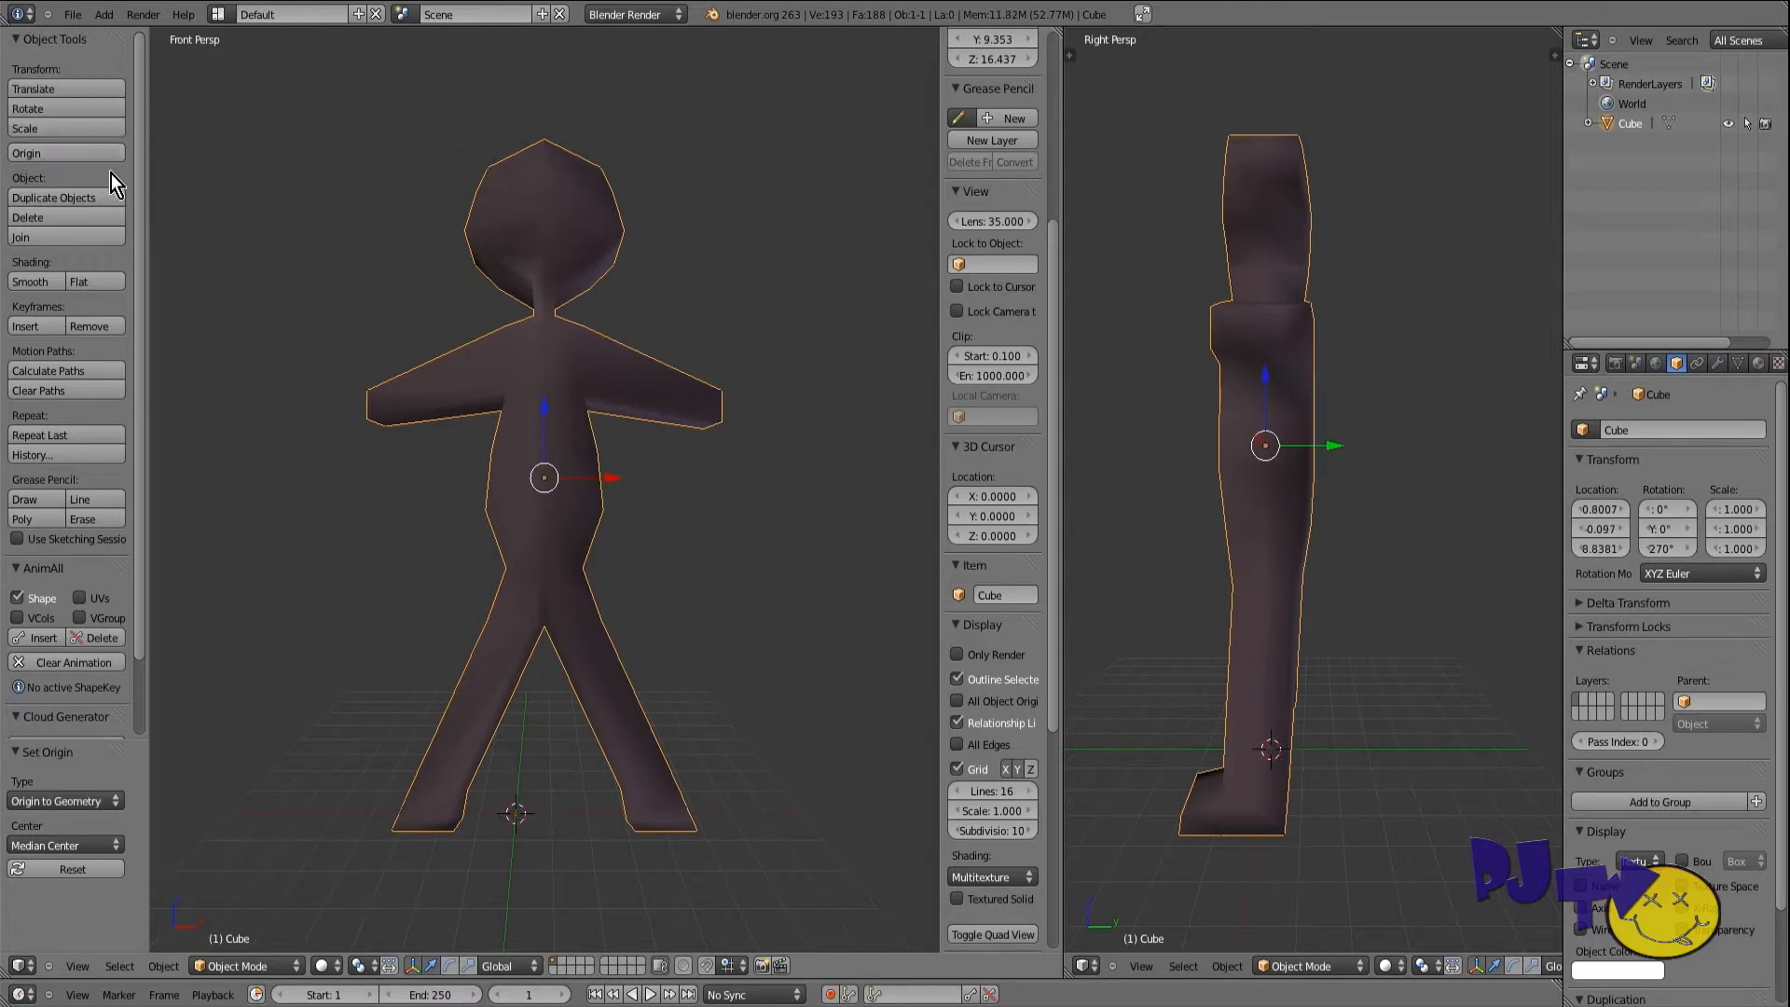
# Step: Snap the stickman to the 3D cursor at the world centre
pyautogui.click(165, 966)
pyautogui.moveTo(203, 803)
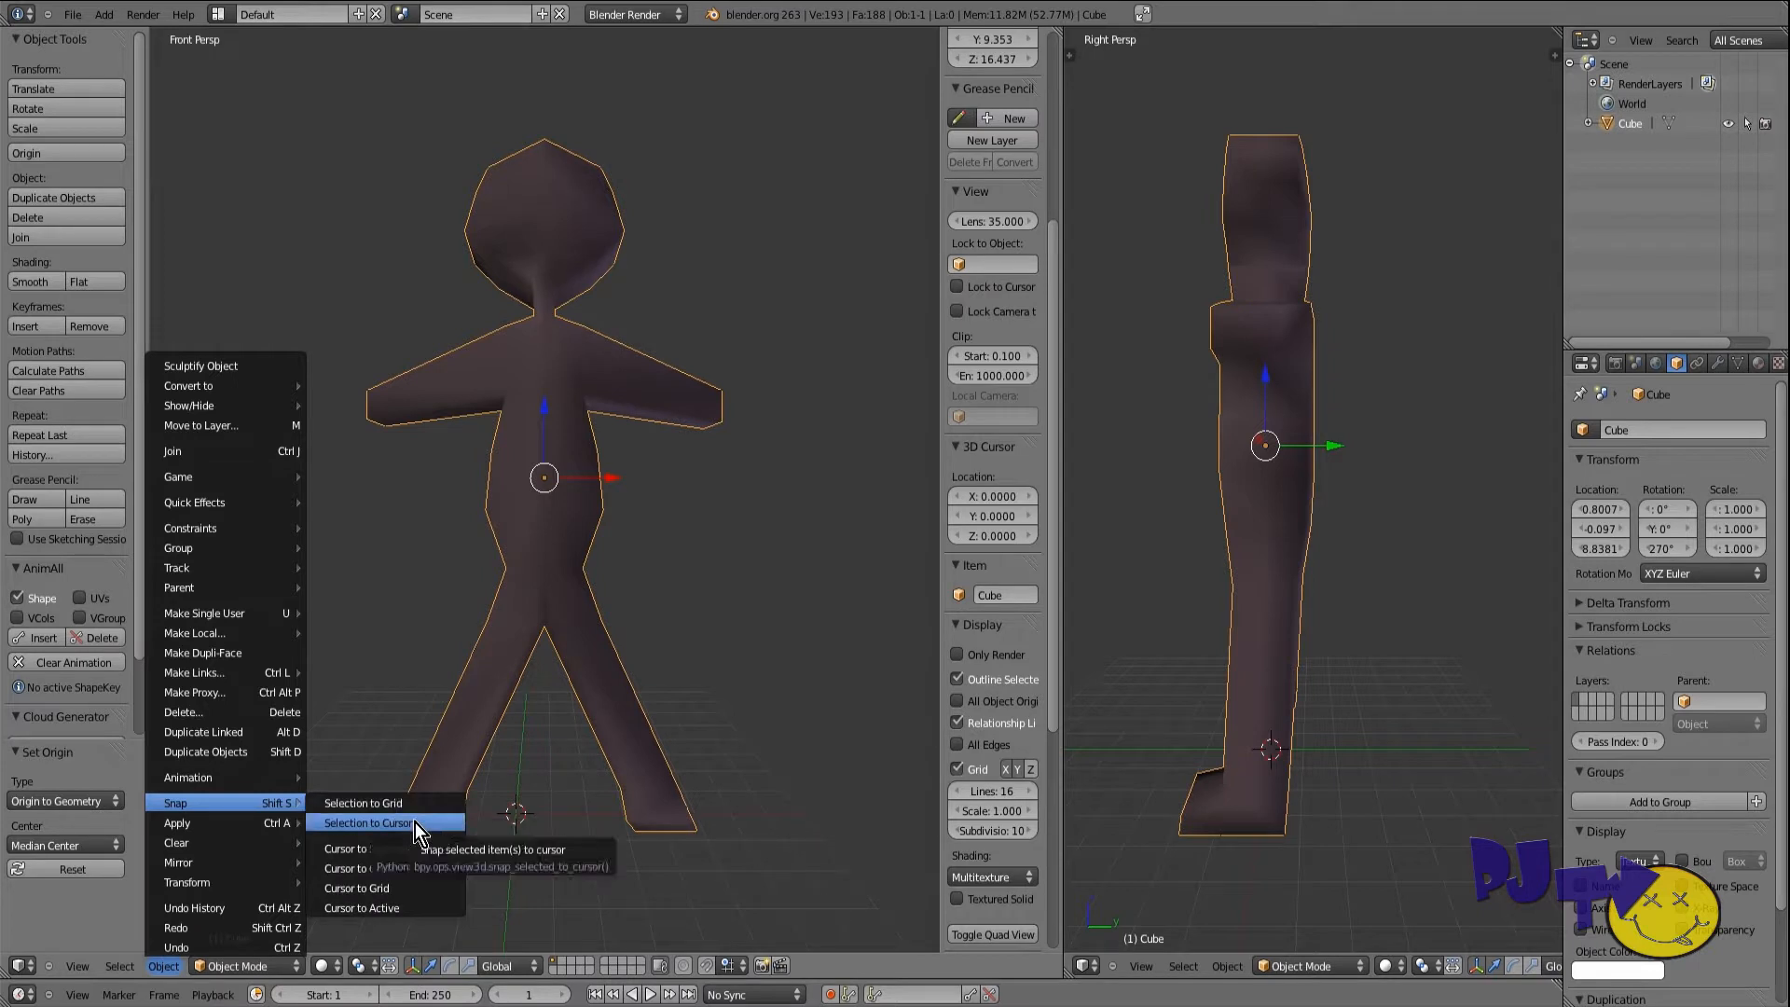
pyautogui.click(415, 822)
# Step: Raise the stickman along Z to about 8.28 so its feet stand near the grid floor
pyautogui.keyDown('shift'); pyautogui.moveTo(511, 853); pyautogui.dragTo(524, 552, button='middle'); pyautogui.keyUp('shift')
pyautogui.scroll(2, 527, 444)
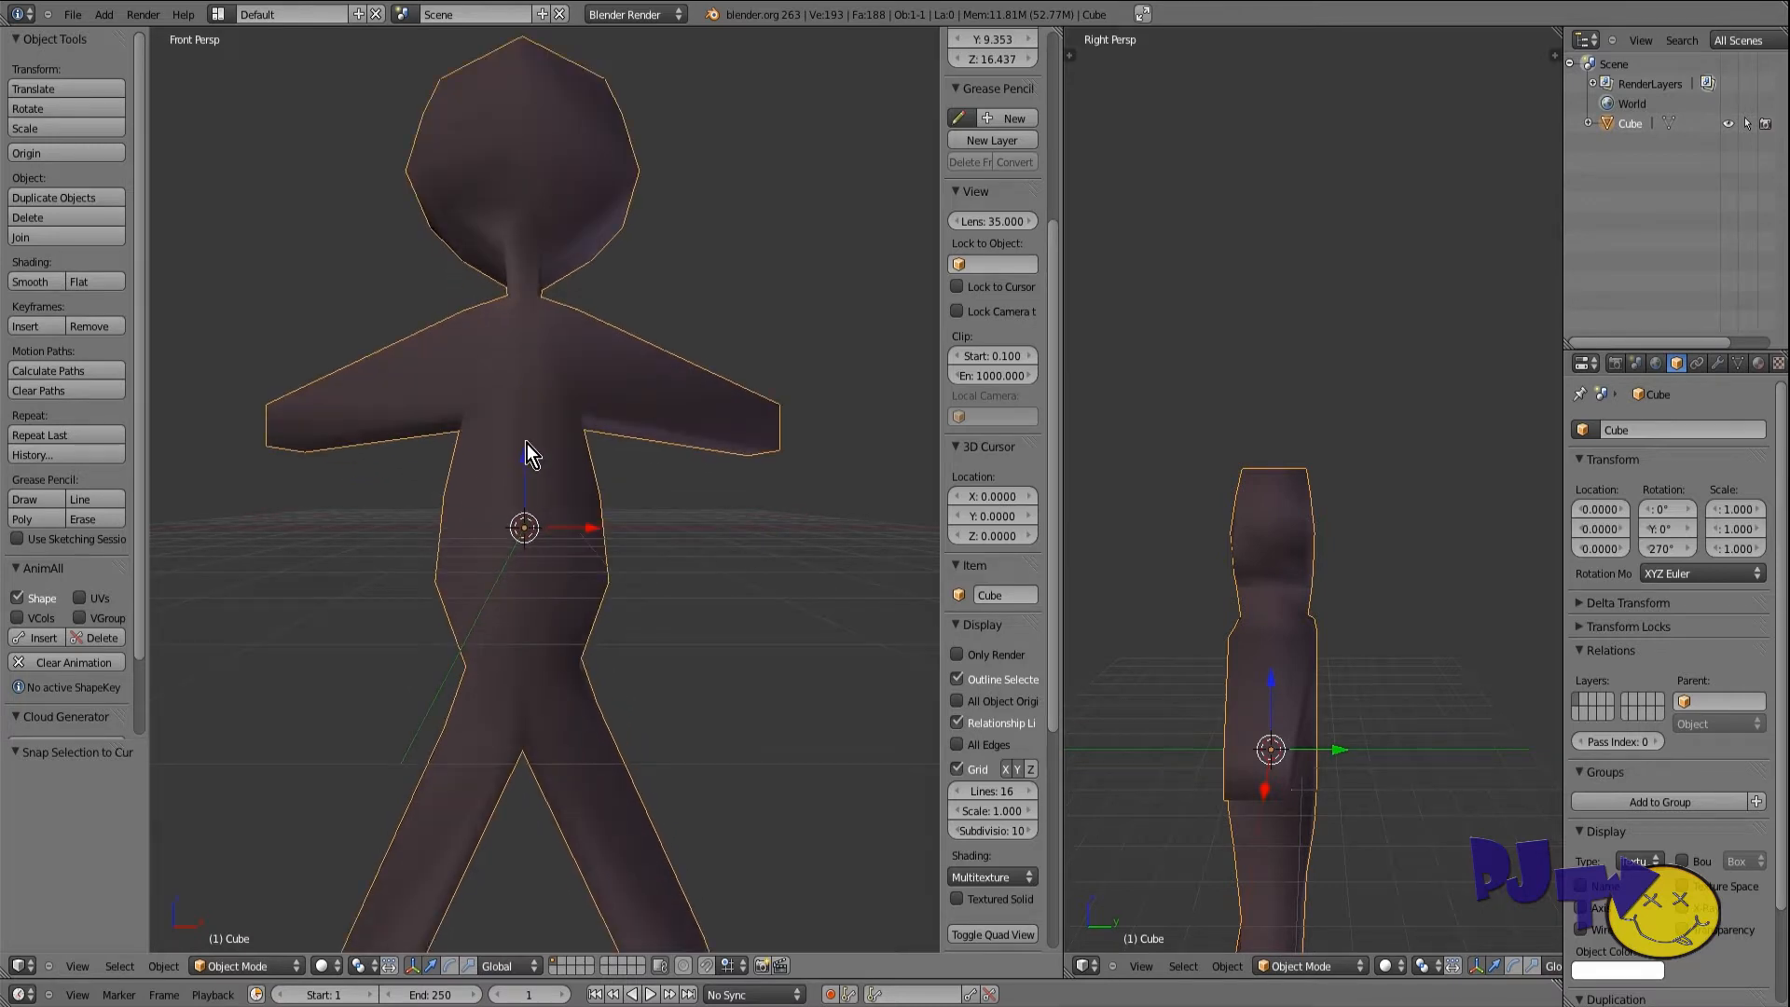
pyautogui.moveTo(527, 444)
pyautogui.mouseDown()
pyautogui.moveTo(531, 159)
pyautogui.moveTo(518, 439)
pyautogui.mouseUp()
pyautogui.scroll(-3, 533, 237)
pyautogui.moveTo(533, 237); pyautogui.dragTo(535, 181)
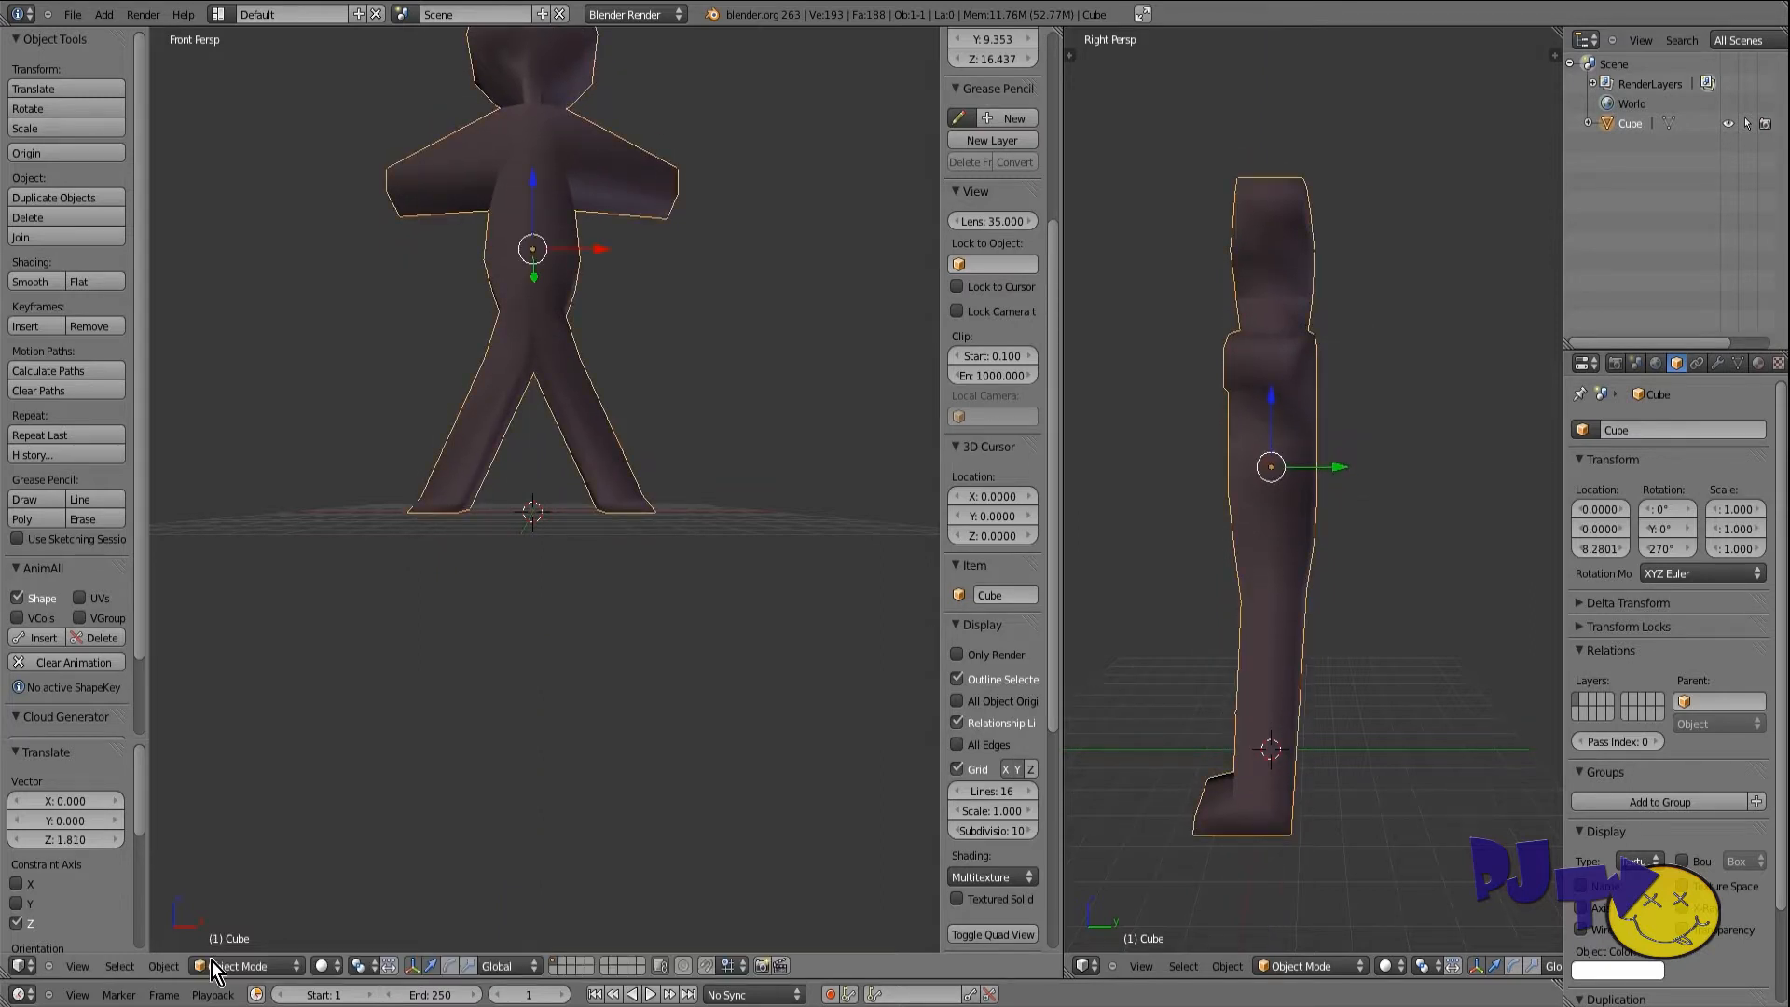
# Step: Snap the 3D cursor to the stickman's origin and show the whole figure from the front
pyautogui.click(164, 963)
pyautogui.moveTo(219, 803)
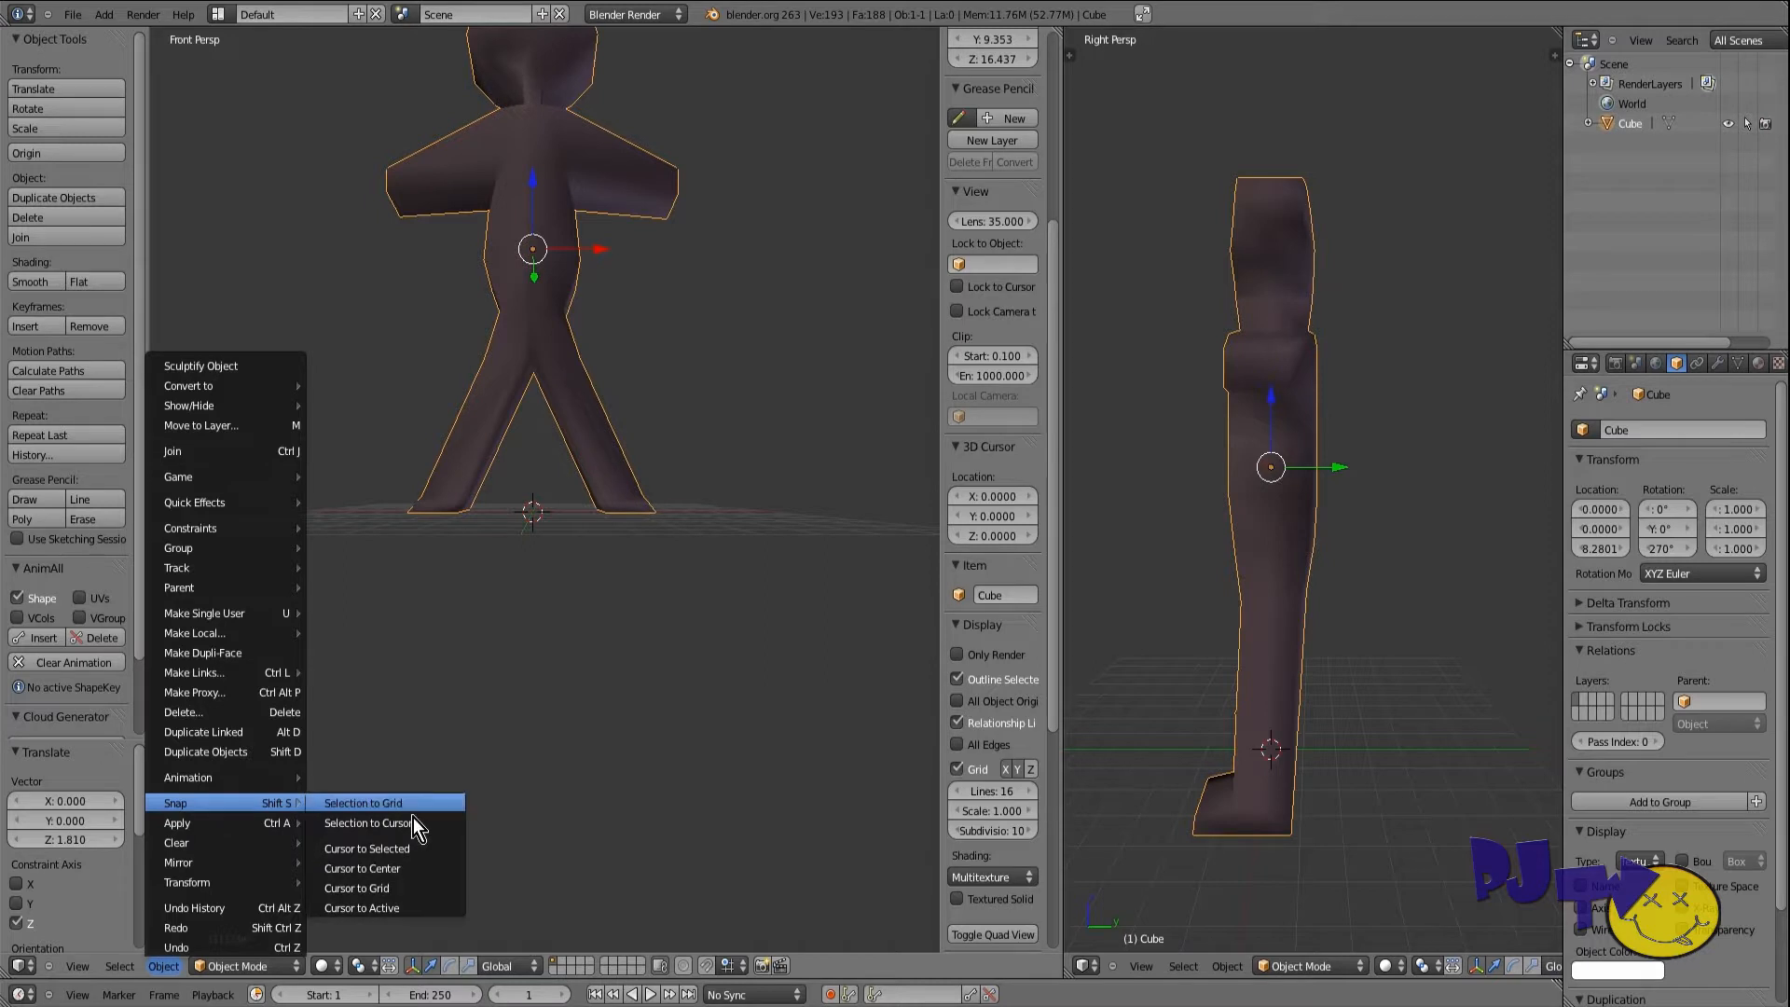
pyautogui.click(407, 844)
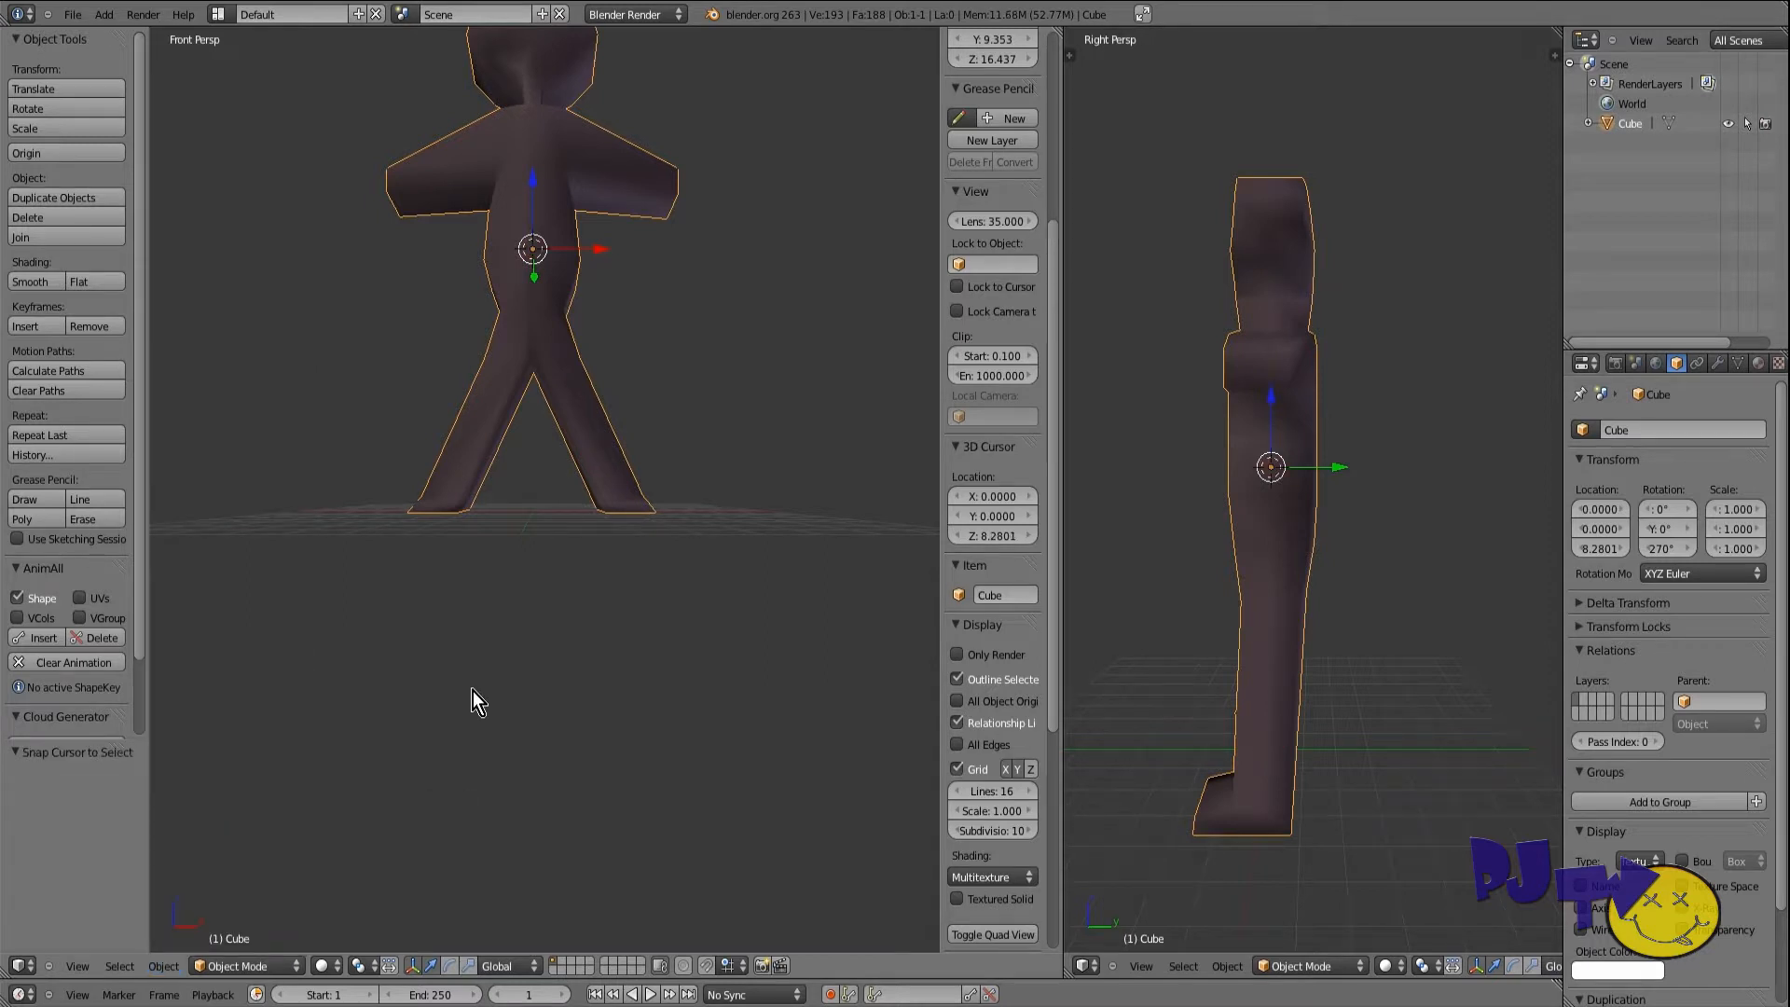
pyautogui.keyDown('shift'); pyautogui.scroll(2, 483, 724); pyautogui.keyUp('shift')
pyautogui.moveTo(483, 724); pyautogui.dragTo(487, 813, button='middle')
pyautogui.scroll(2, 456, 679)
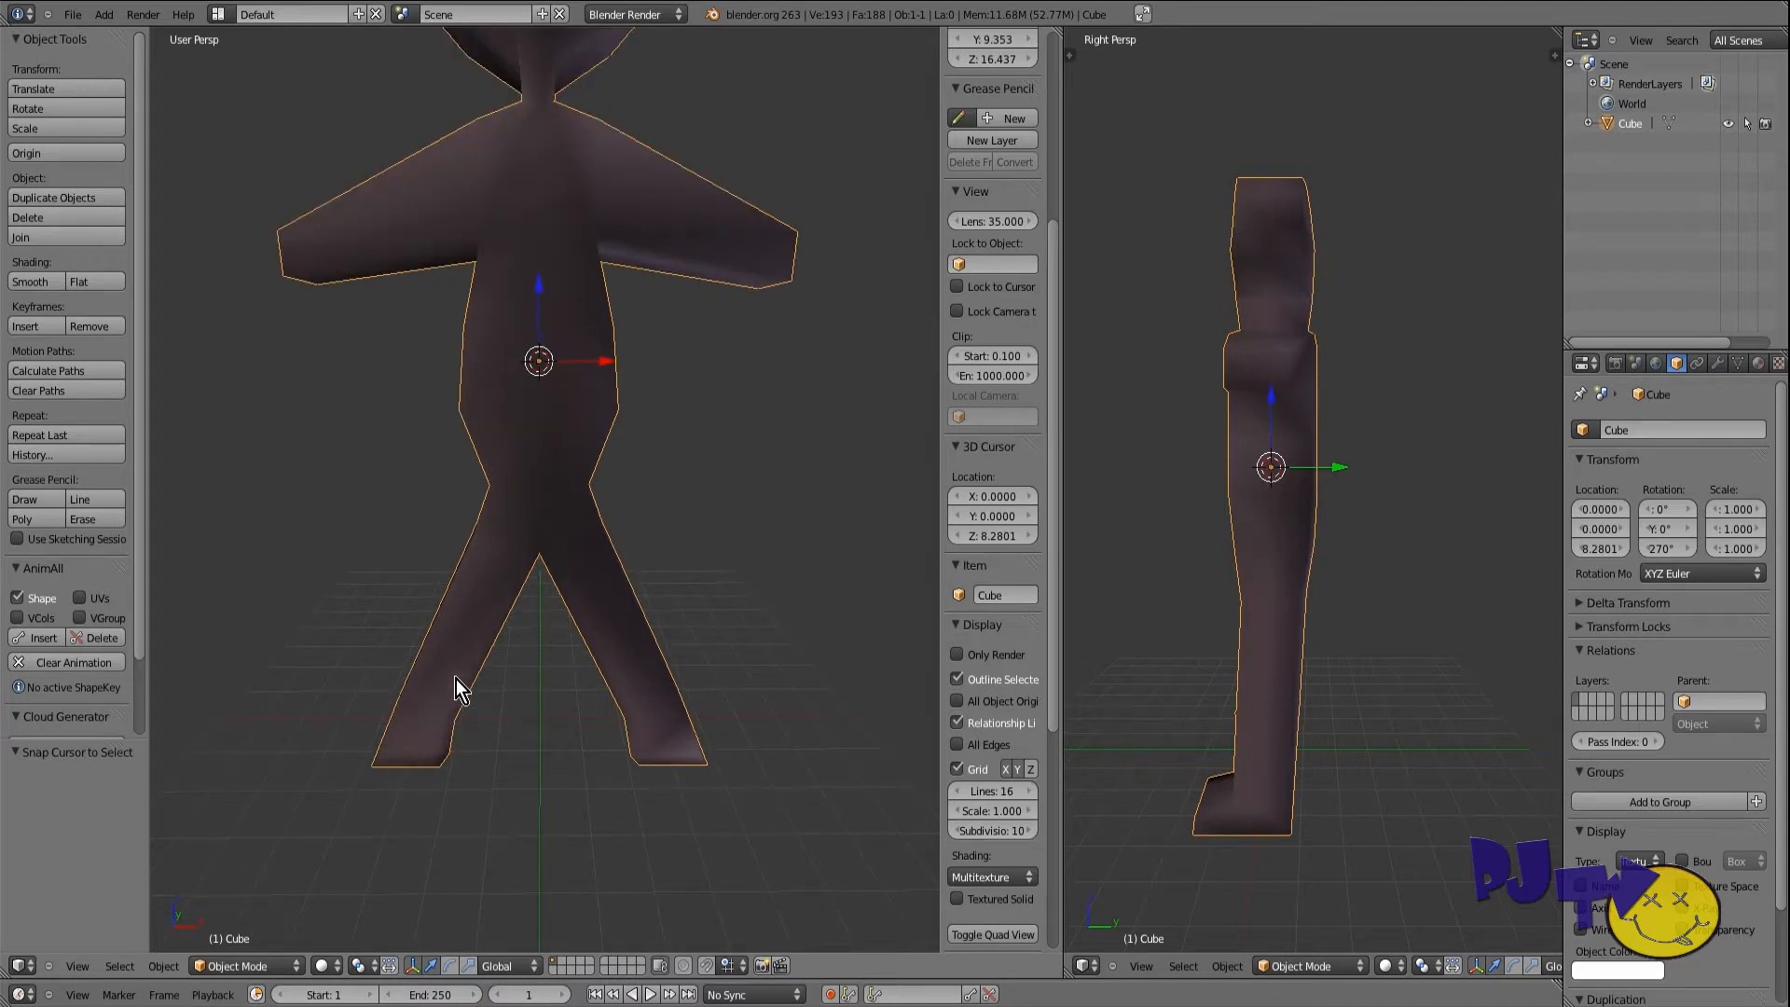
pyautogui.press('KP_1')
pyautogui.scroll(-2, 506, 657)
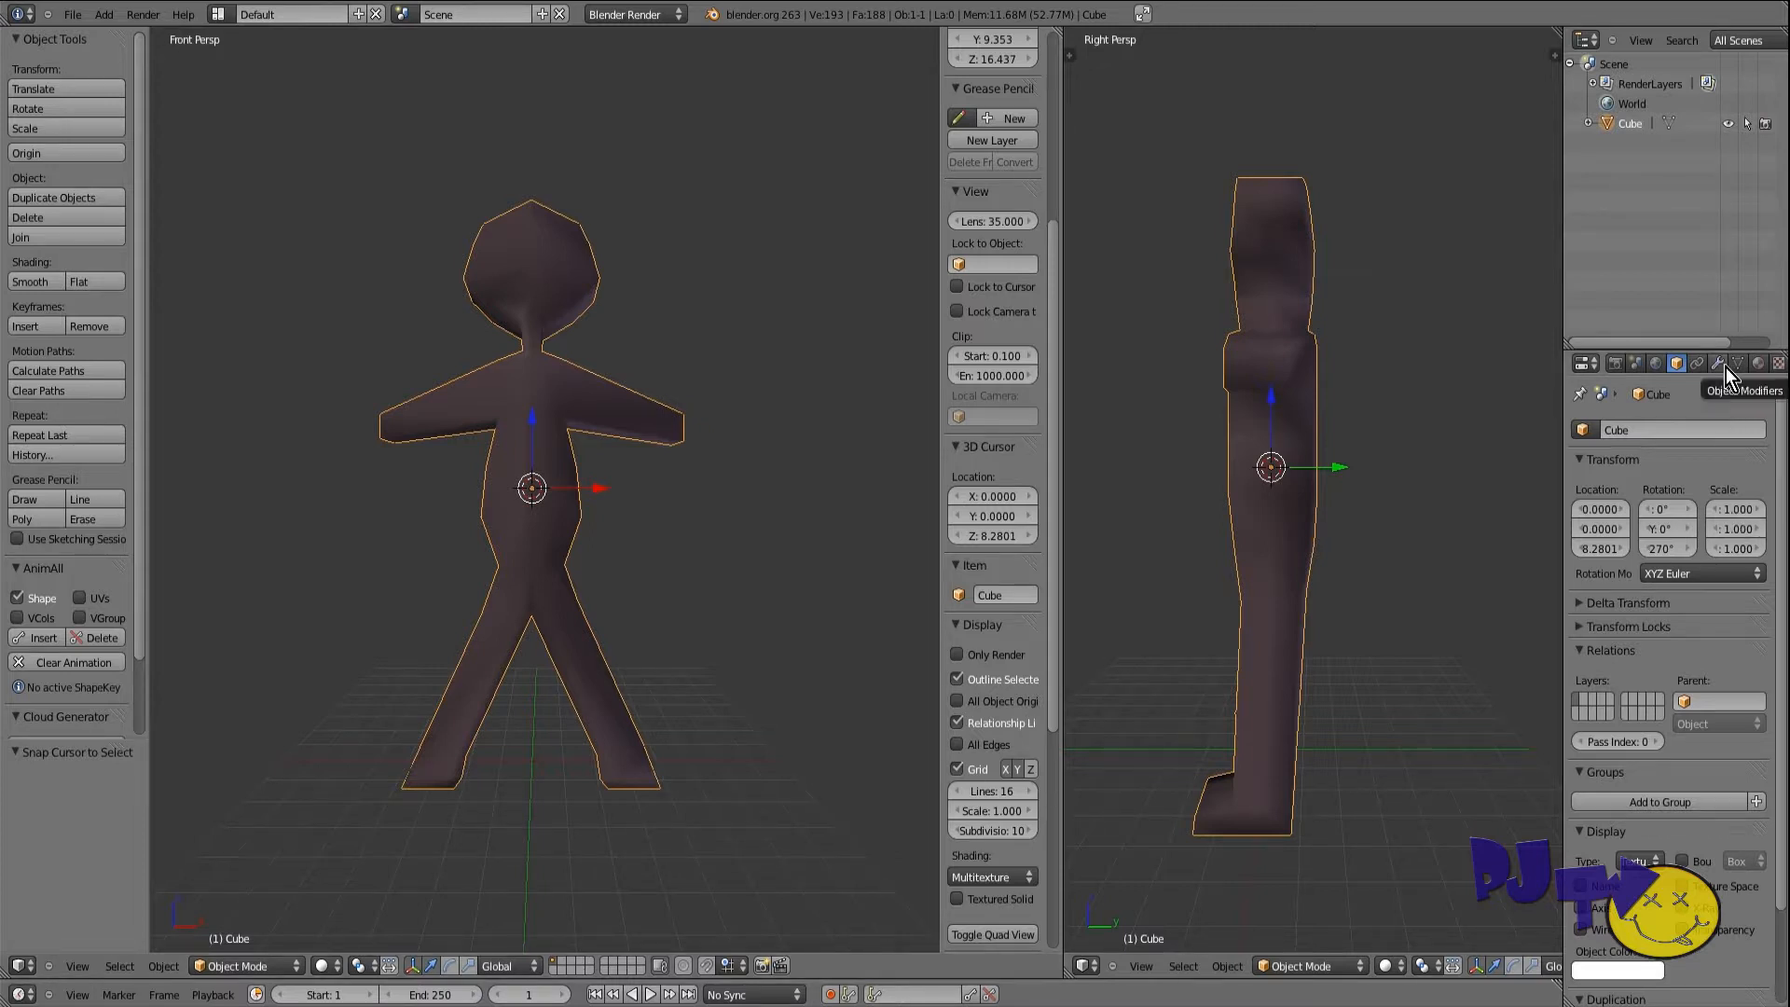
# Step: Add a single-bone armature at the 3D cursor inside the stickman's torso
pyautogui.click(1700, 363)
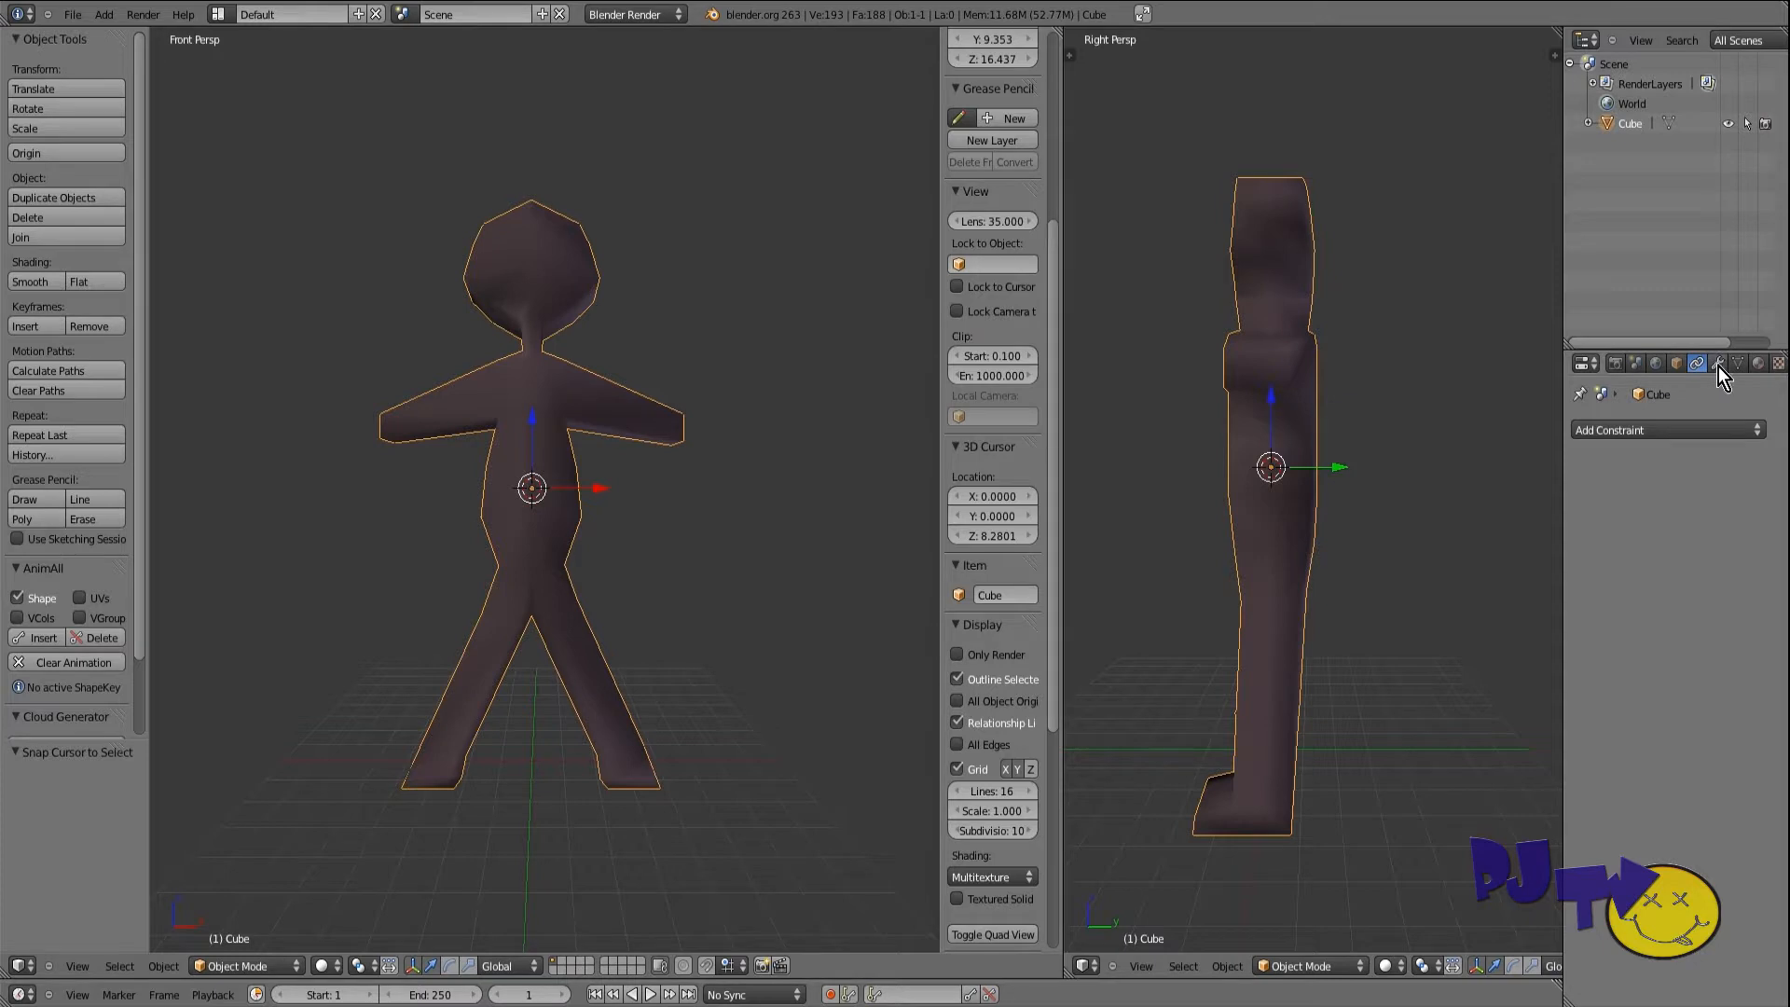
pyautogui.click(1676, 364)
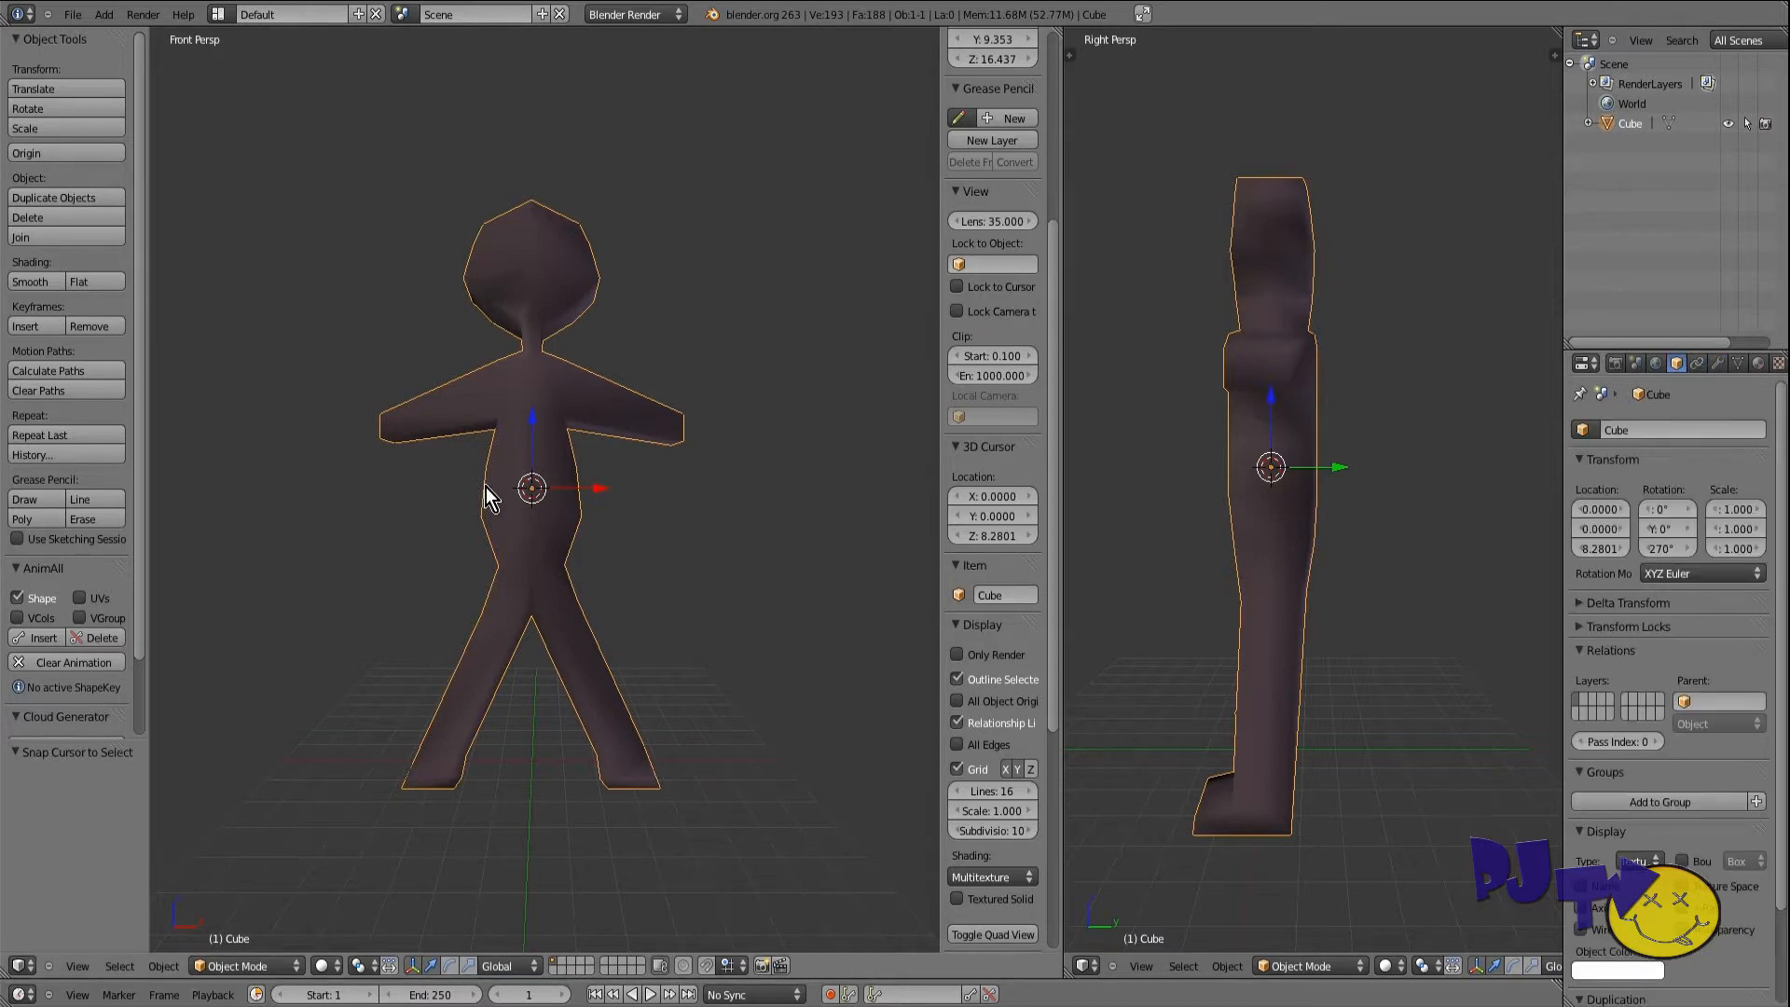
pyautogui.scroll(1, 485, 487)
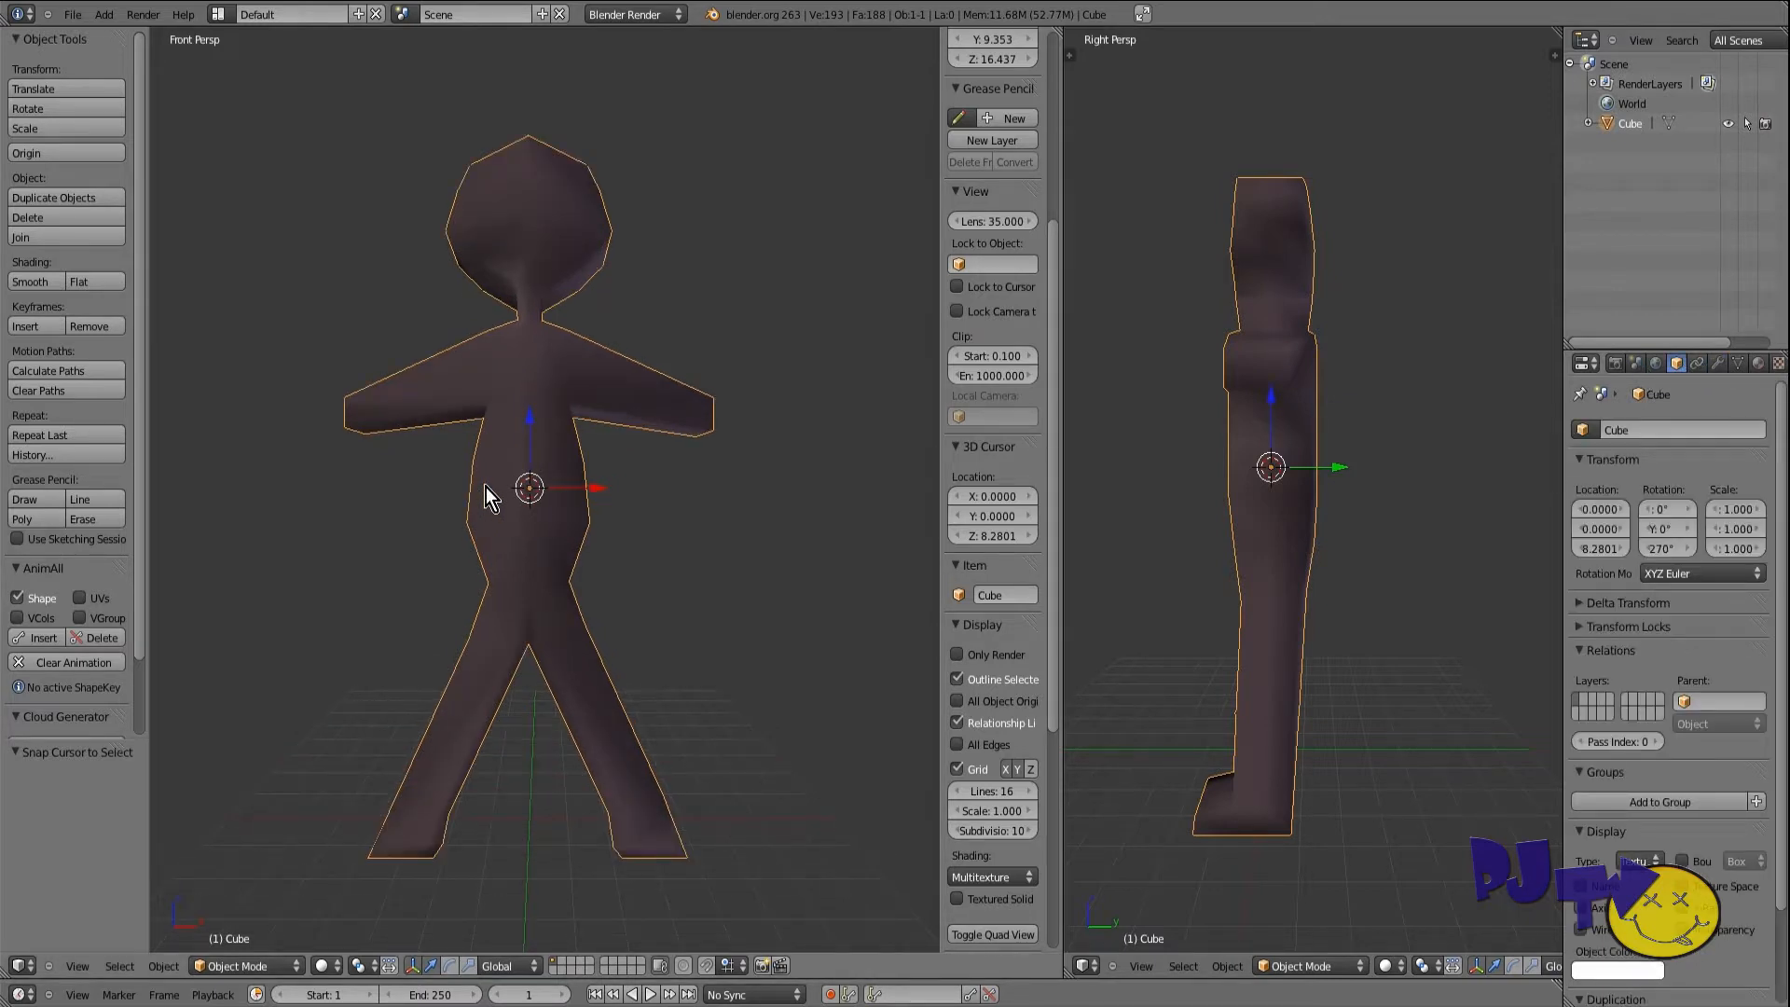
pyautogui.moveTo(484, 487)
pyautogui.mouseDown(button='middle')
pyautogui.moveTo(391, 495)
pyautogui.moveTo(523, 511)
pyautogui.moveTo(495, 511)
pyautogui.mouseUp(button='middle')
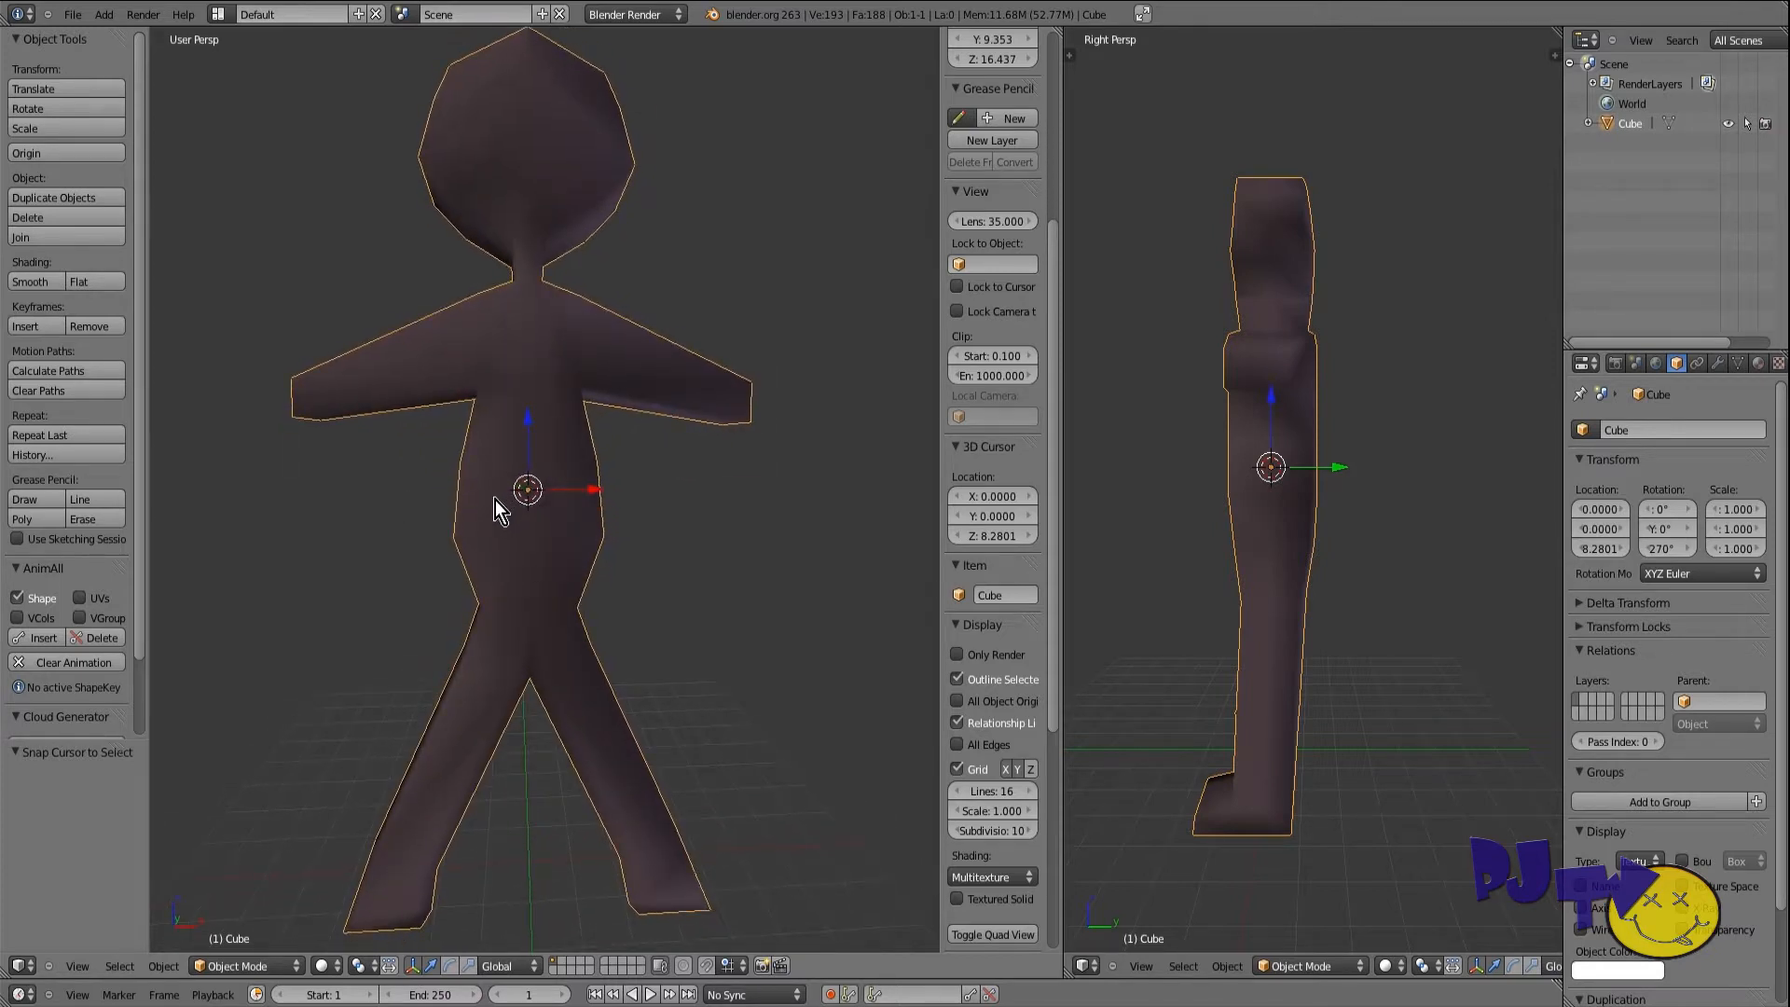
pyautogui.hotkey('shift', 'a')
pyautogui.moveTo(481, 517)
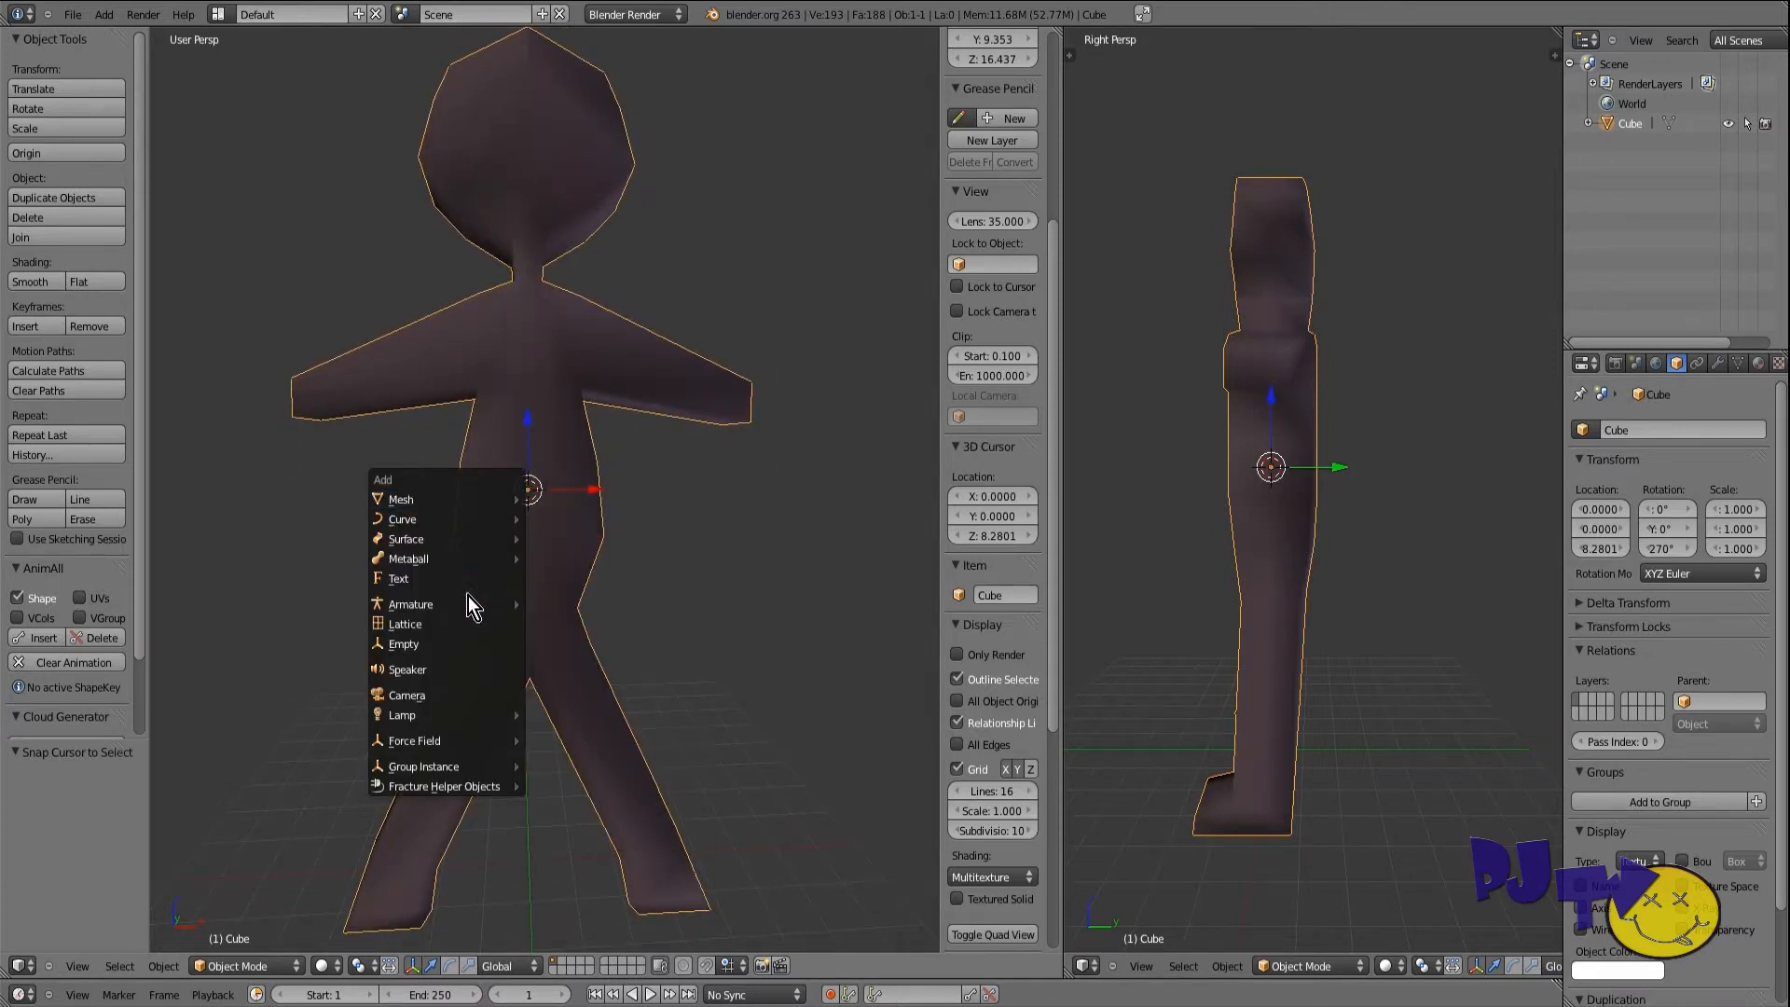
pyautogui.click(536, 604)
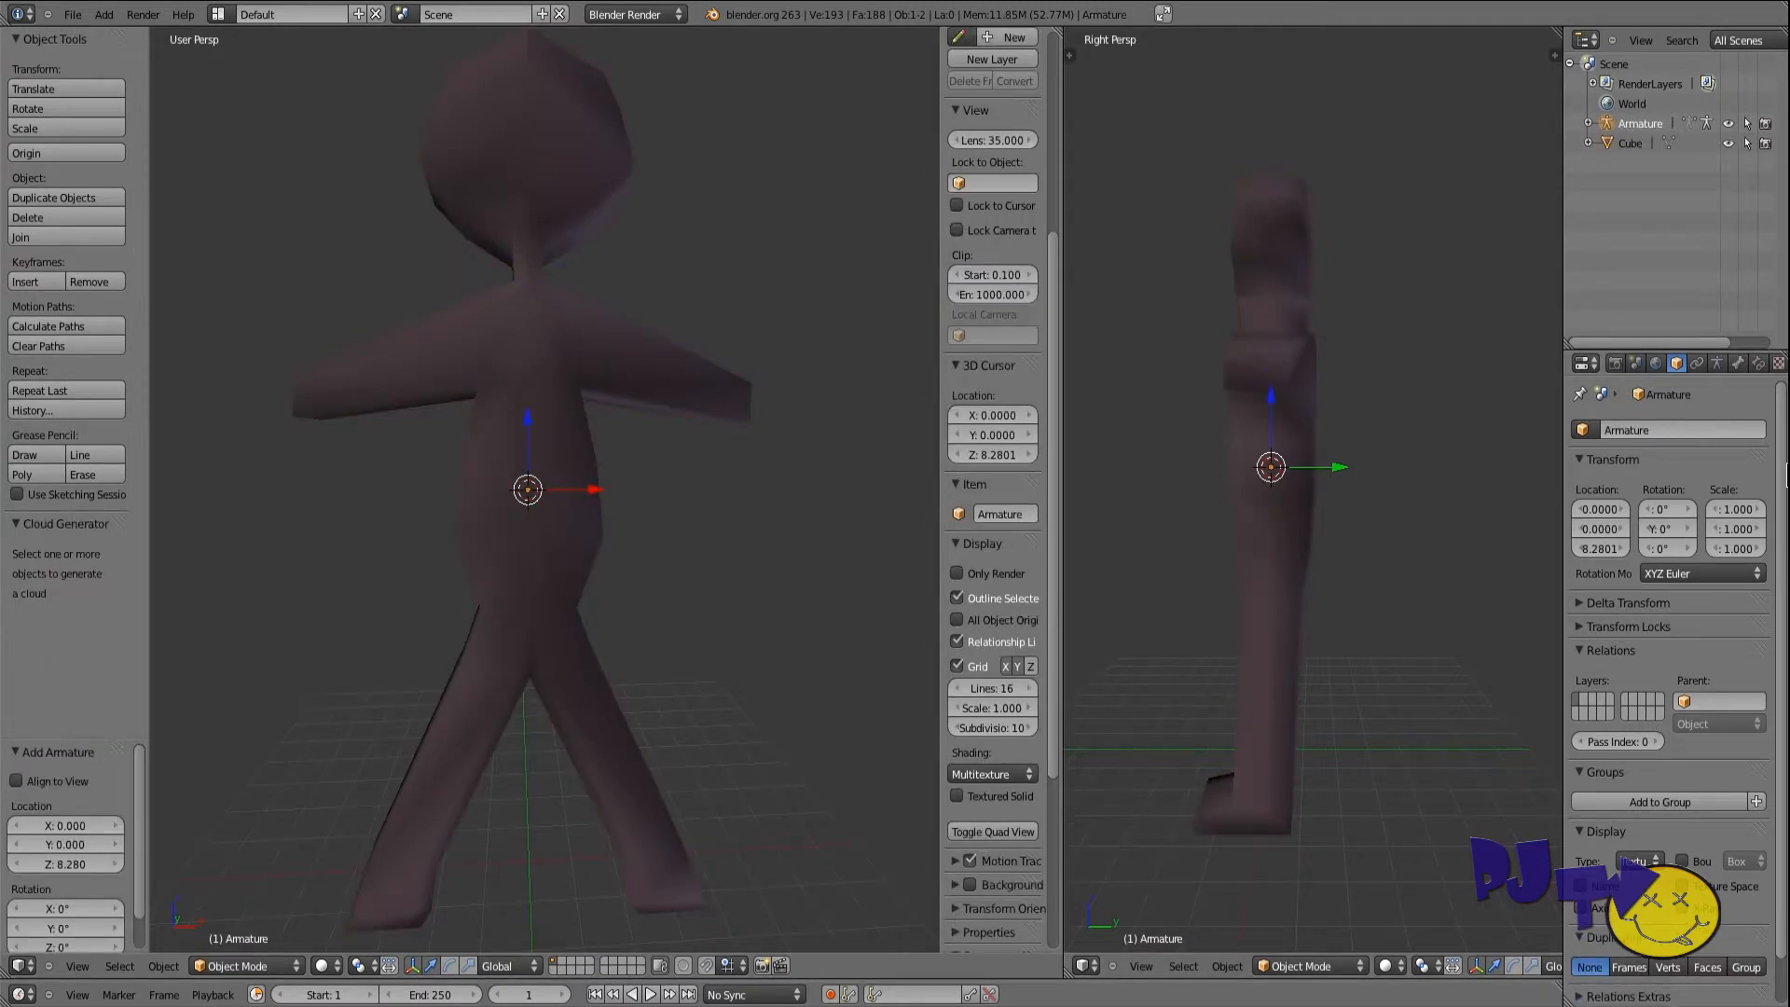
# Step: Enable X-Ray for the armature and set its maximum draw type to Wire
pyautogui.scroll(-2, 1668, 560)
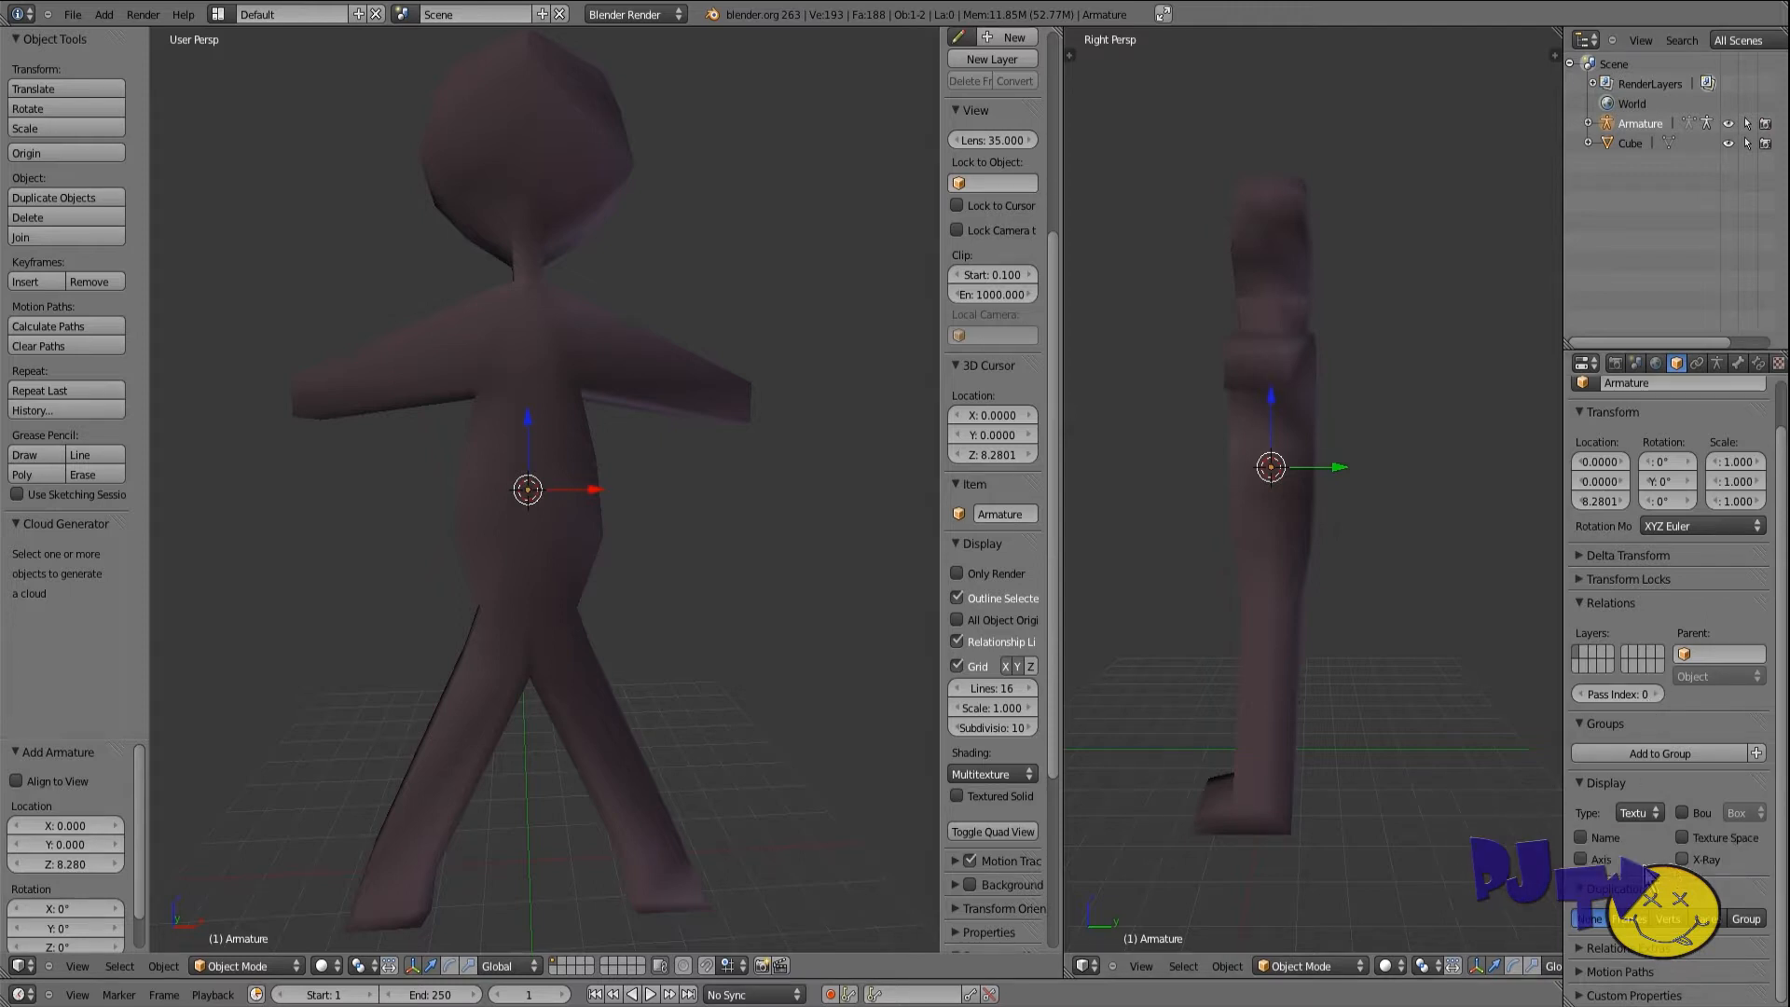
pyautogui.click(1682, 857)
pyautogui.click(1644, 817)
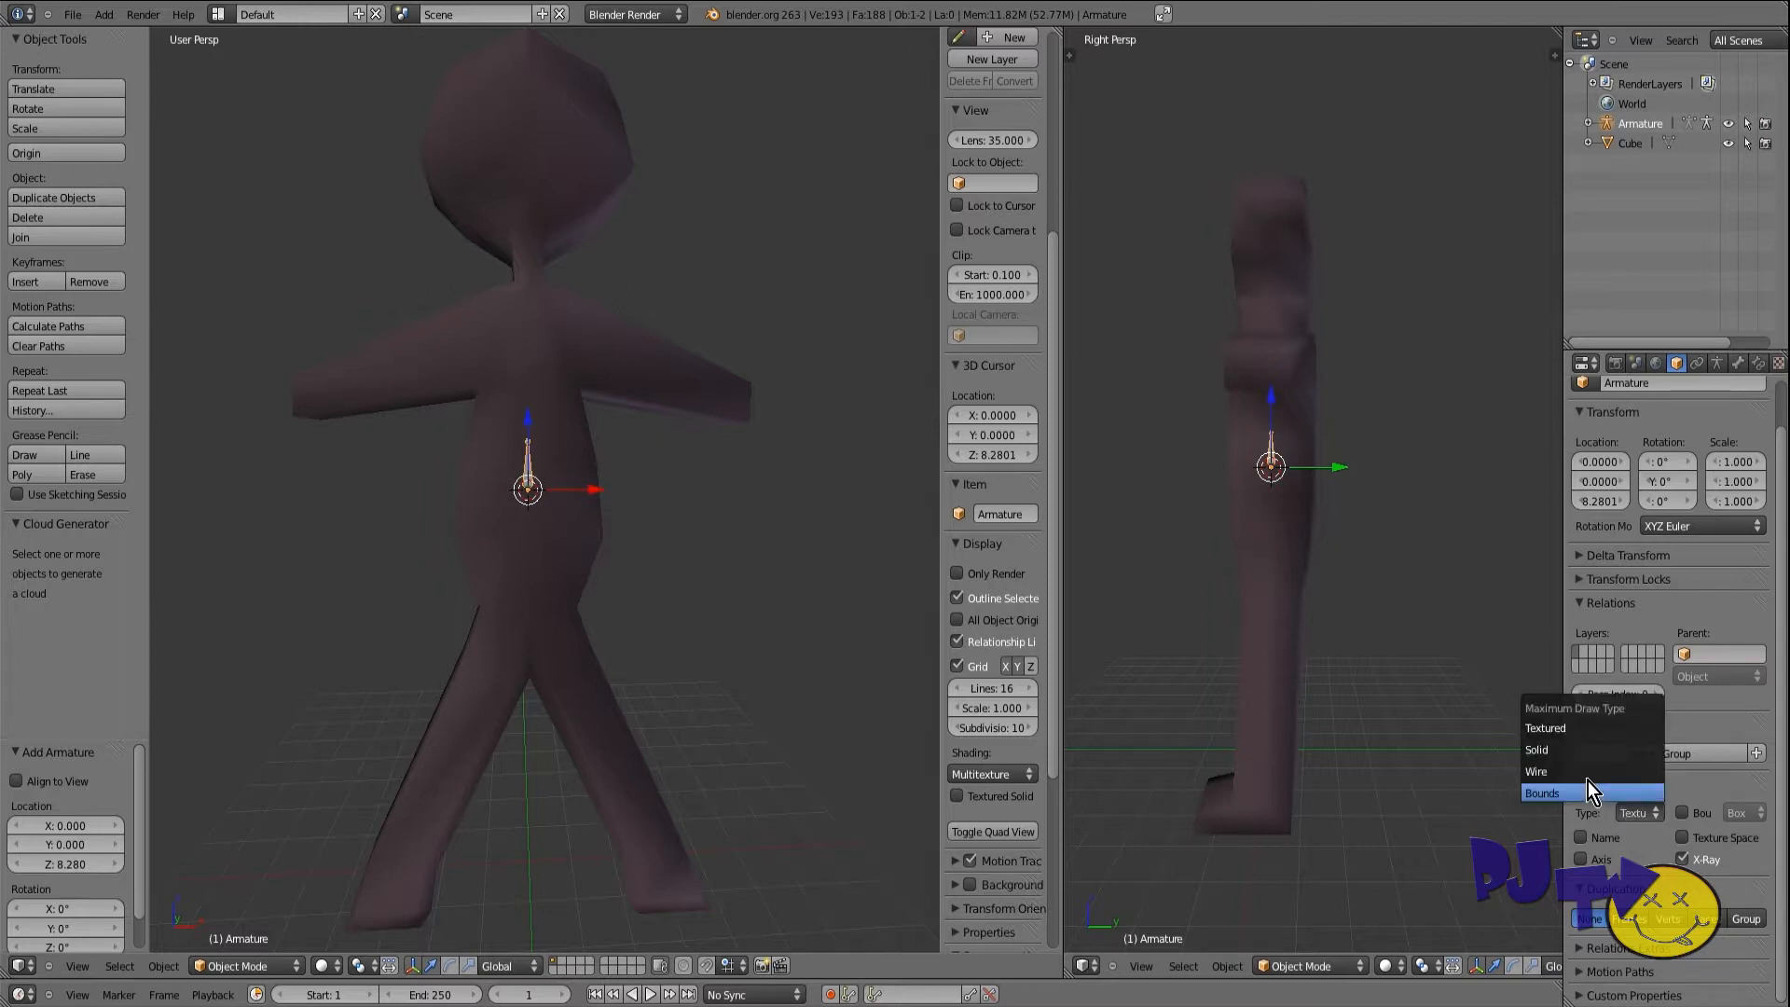
pyautogui.click(1589, 770)
# Step: Display the armature's data settings and select the stickman mesh together with the armature, keeping the armature active
pyautogui.click(1738, 363)
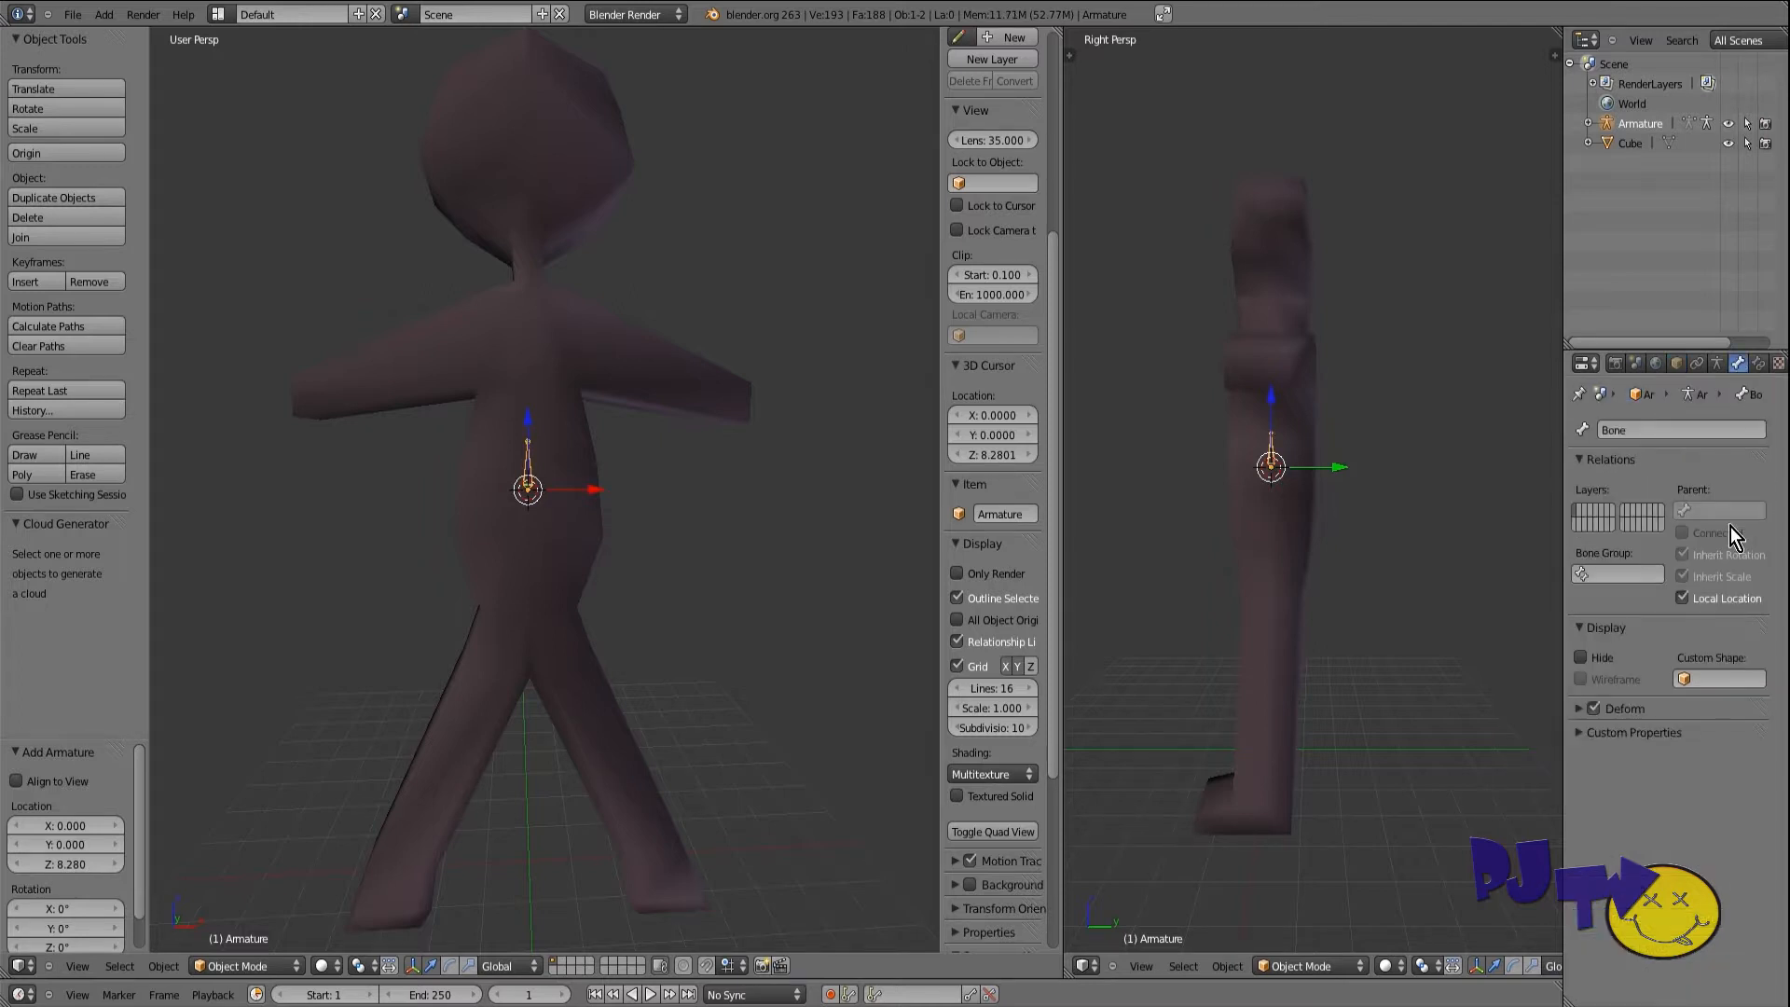
pyautogui.click(1716, 364)
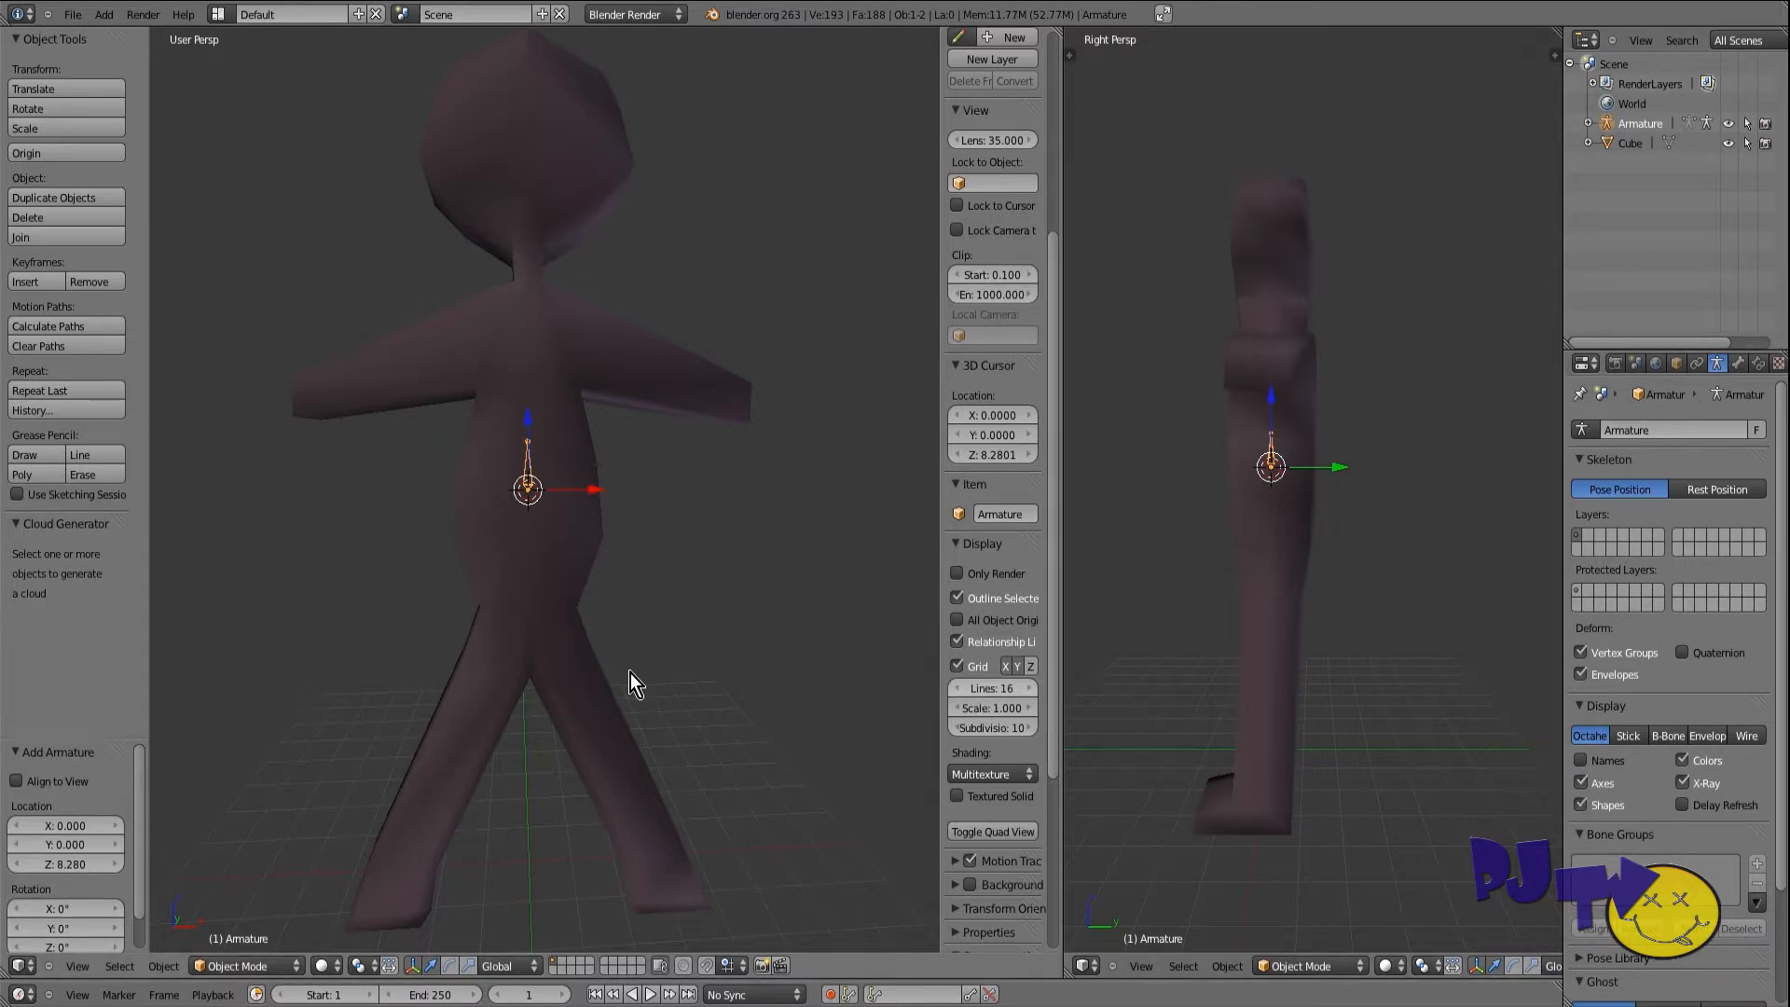
pyautogui.moveTo(629, 673)
pyautogui.mouseDown(button='middle')
pyautogui.moveTo(530, 657)
pyautogui.moveTo(392, 675)
pyautogui.moveTo(587, 669)
pyautogui.moveTo(618, 690)
pyautogui.mouseUp(button='middle')
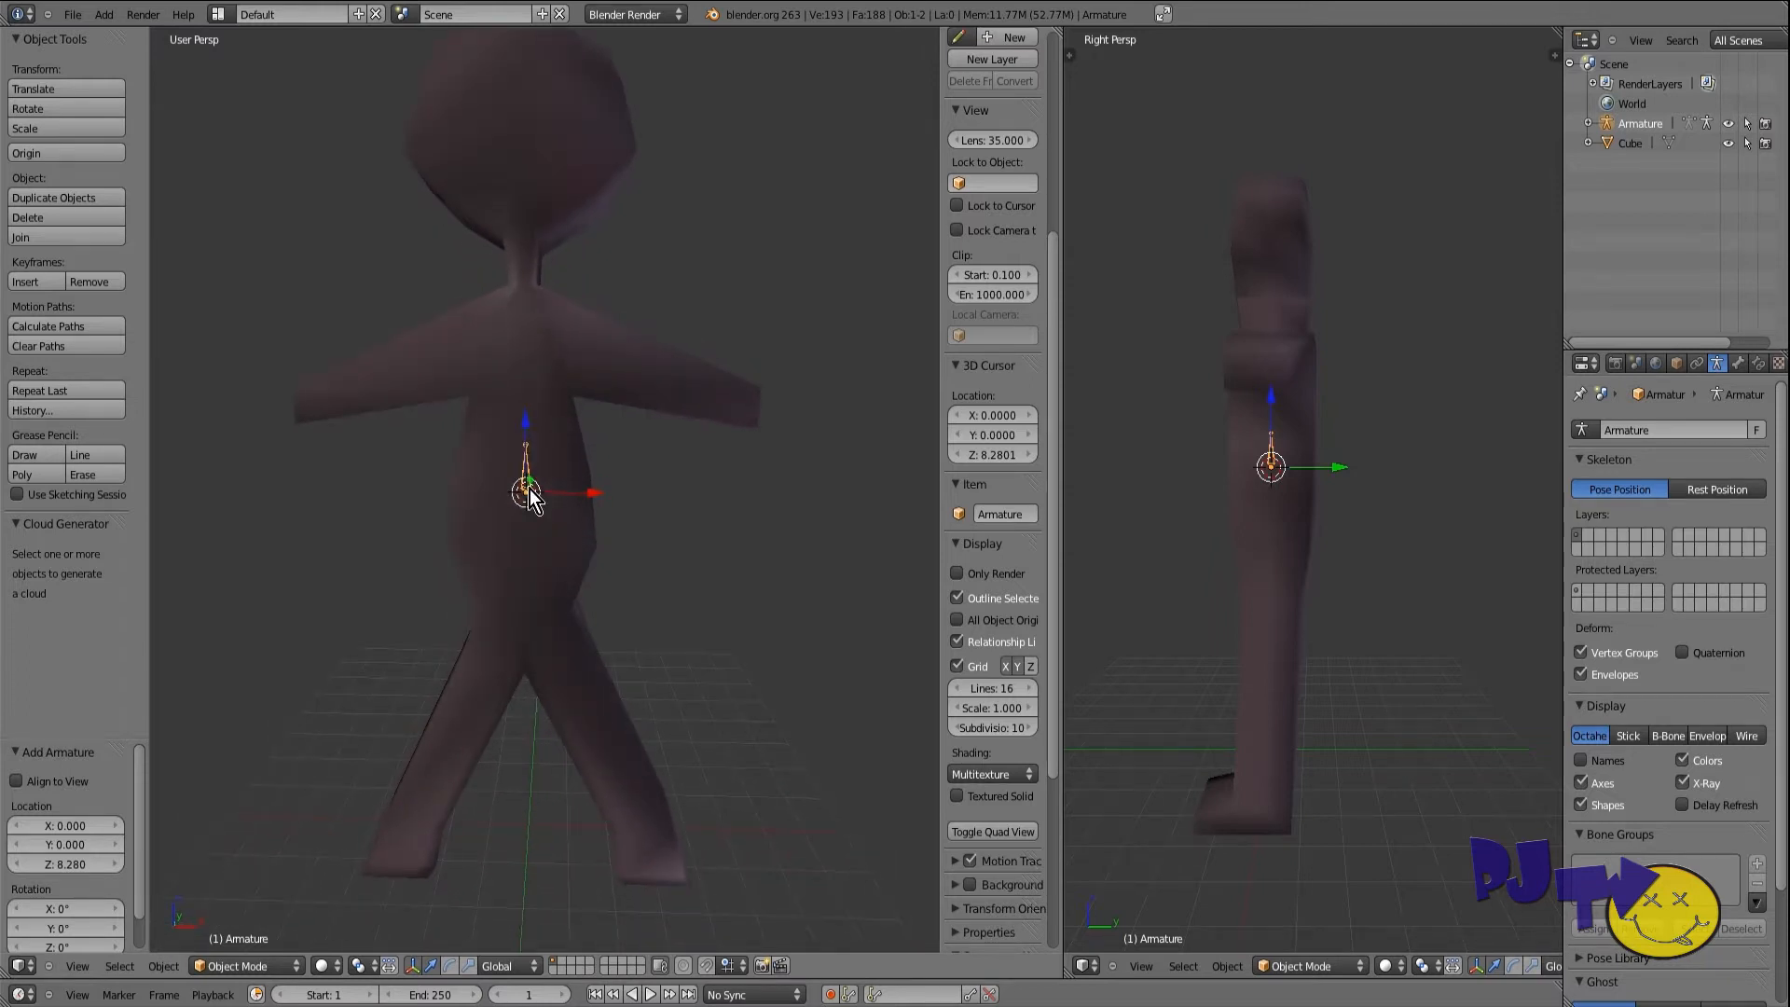
pyautogui.rightClick(484, 527)
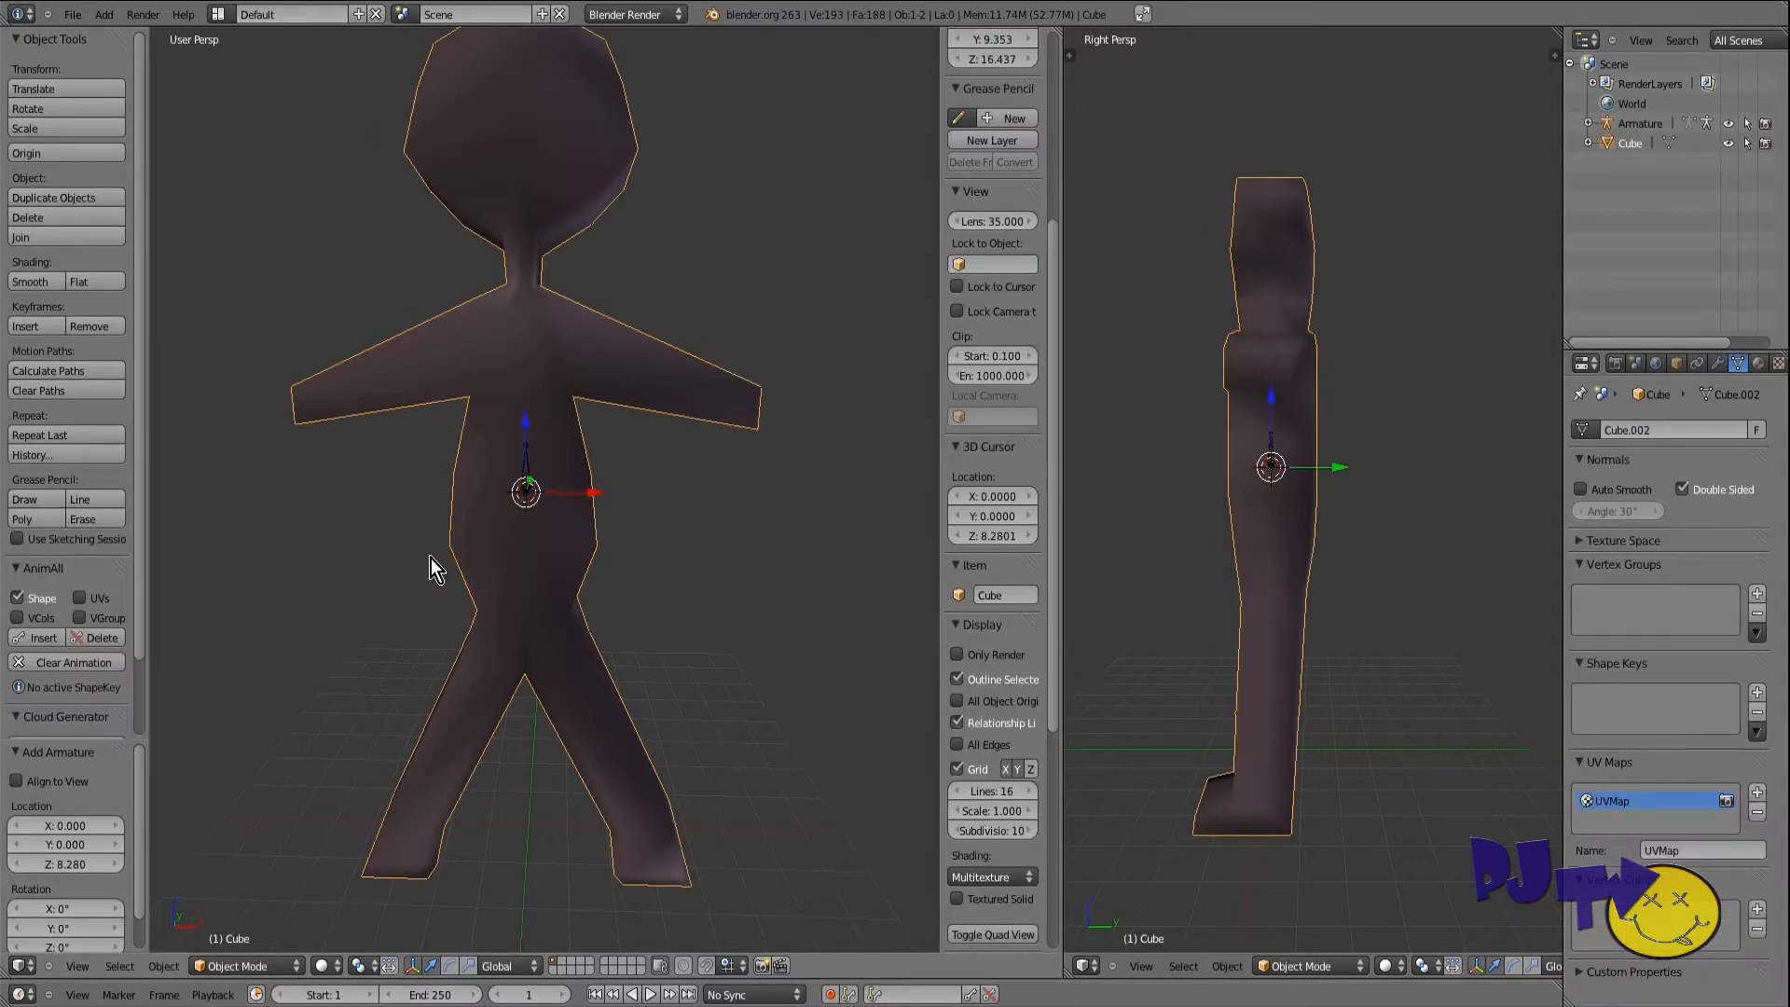
pyautogui.keyDown('shift'); pyautogui.rightClick(431, 557); pyautogui.keyUp('shift')
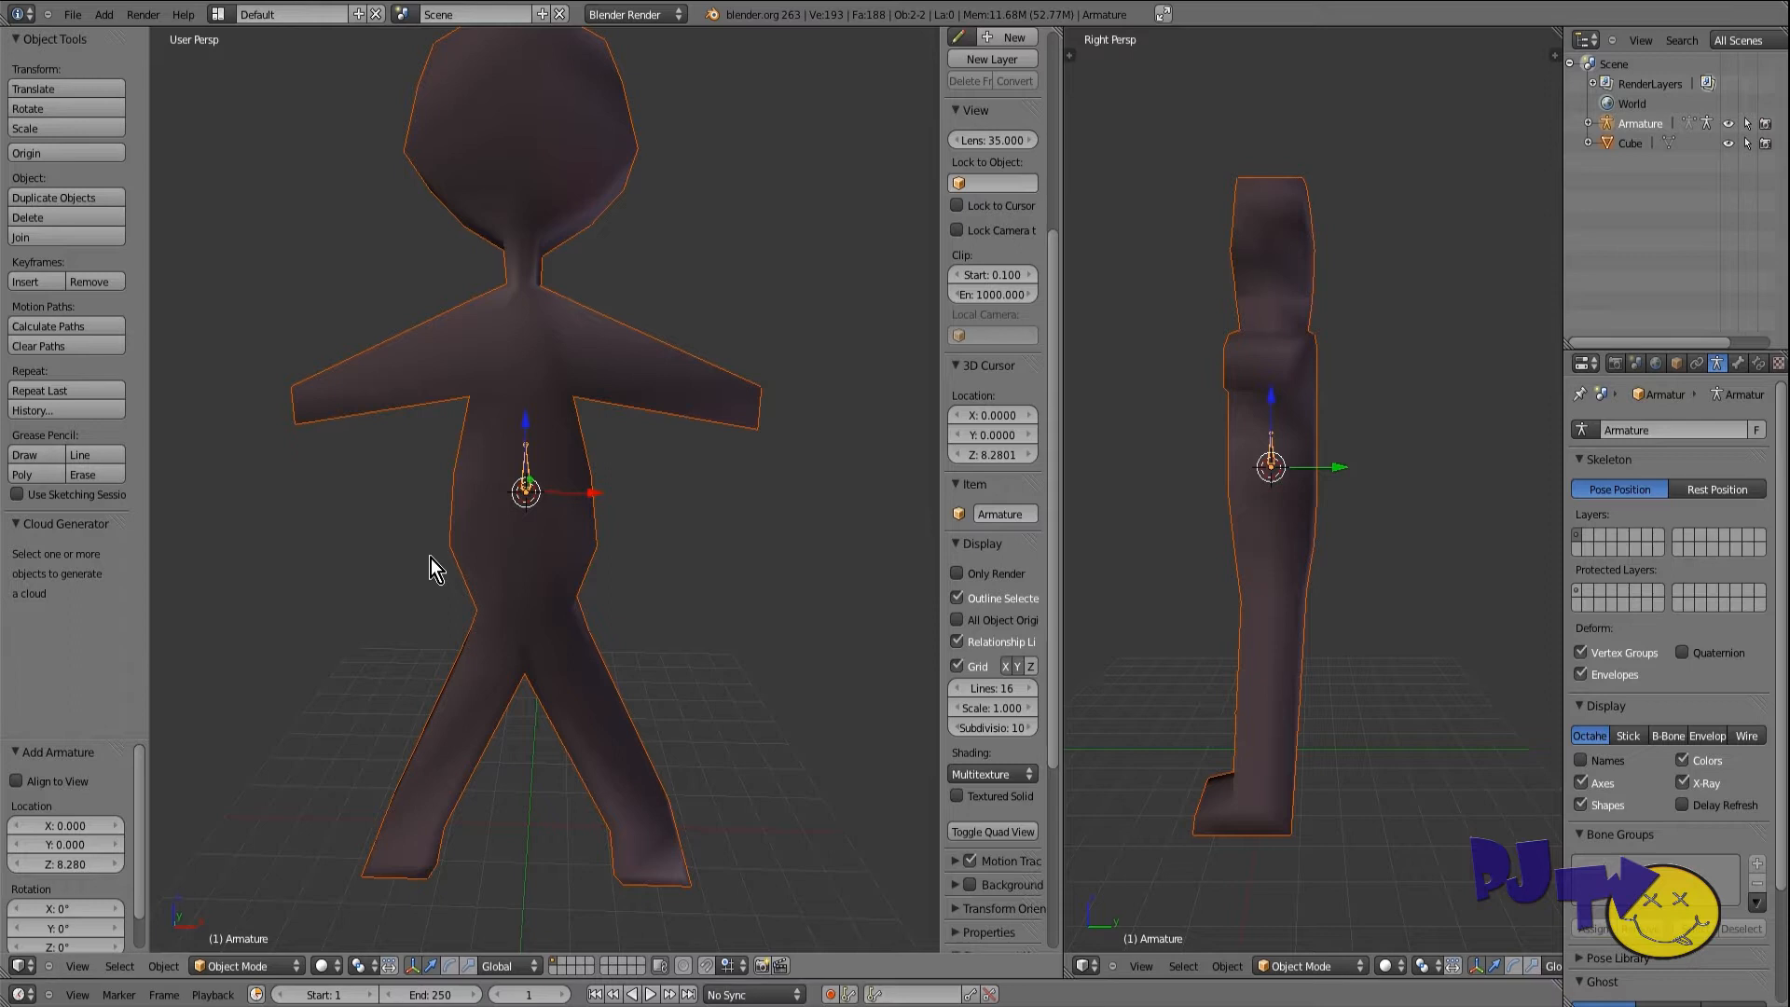
# Step: Duplicate the stickman and its armature in place, move the copies to layer 10 and display that layer
pyautogui.hotkey('shift', 'd')
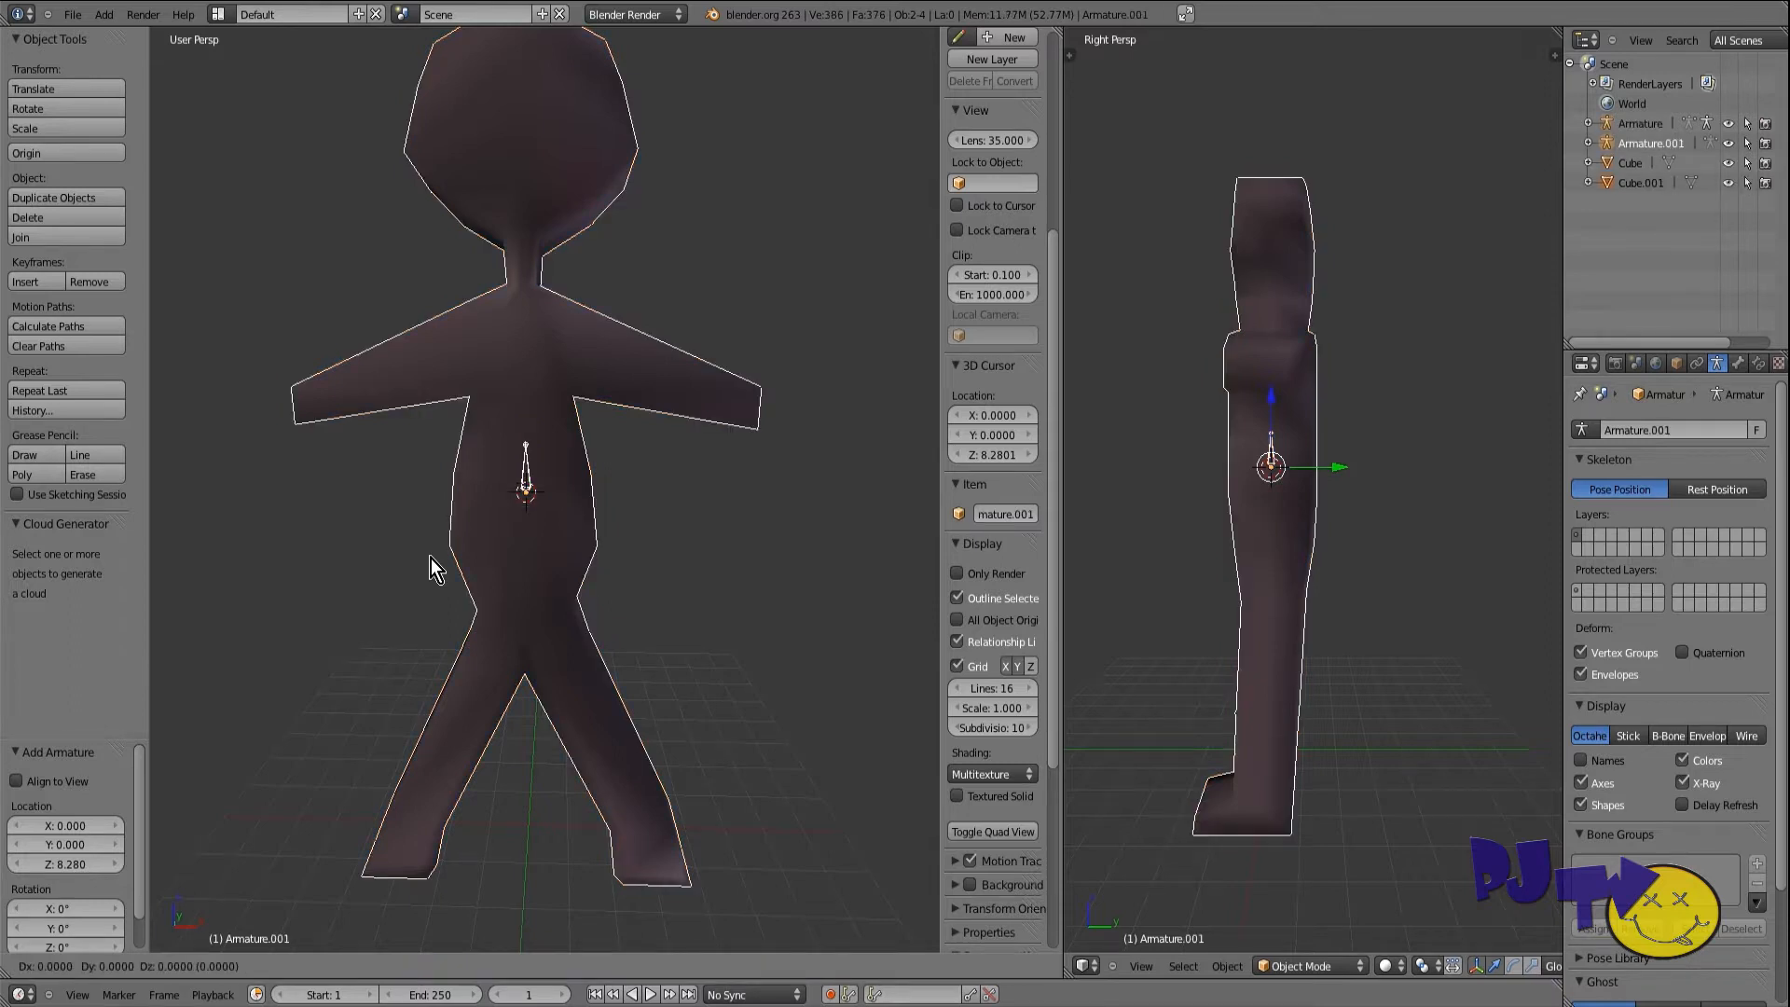
pyautogui.rightClick(431, 558)
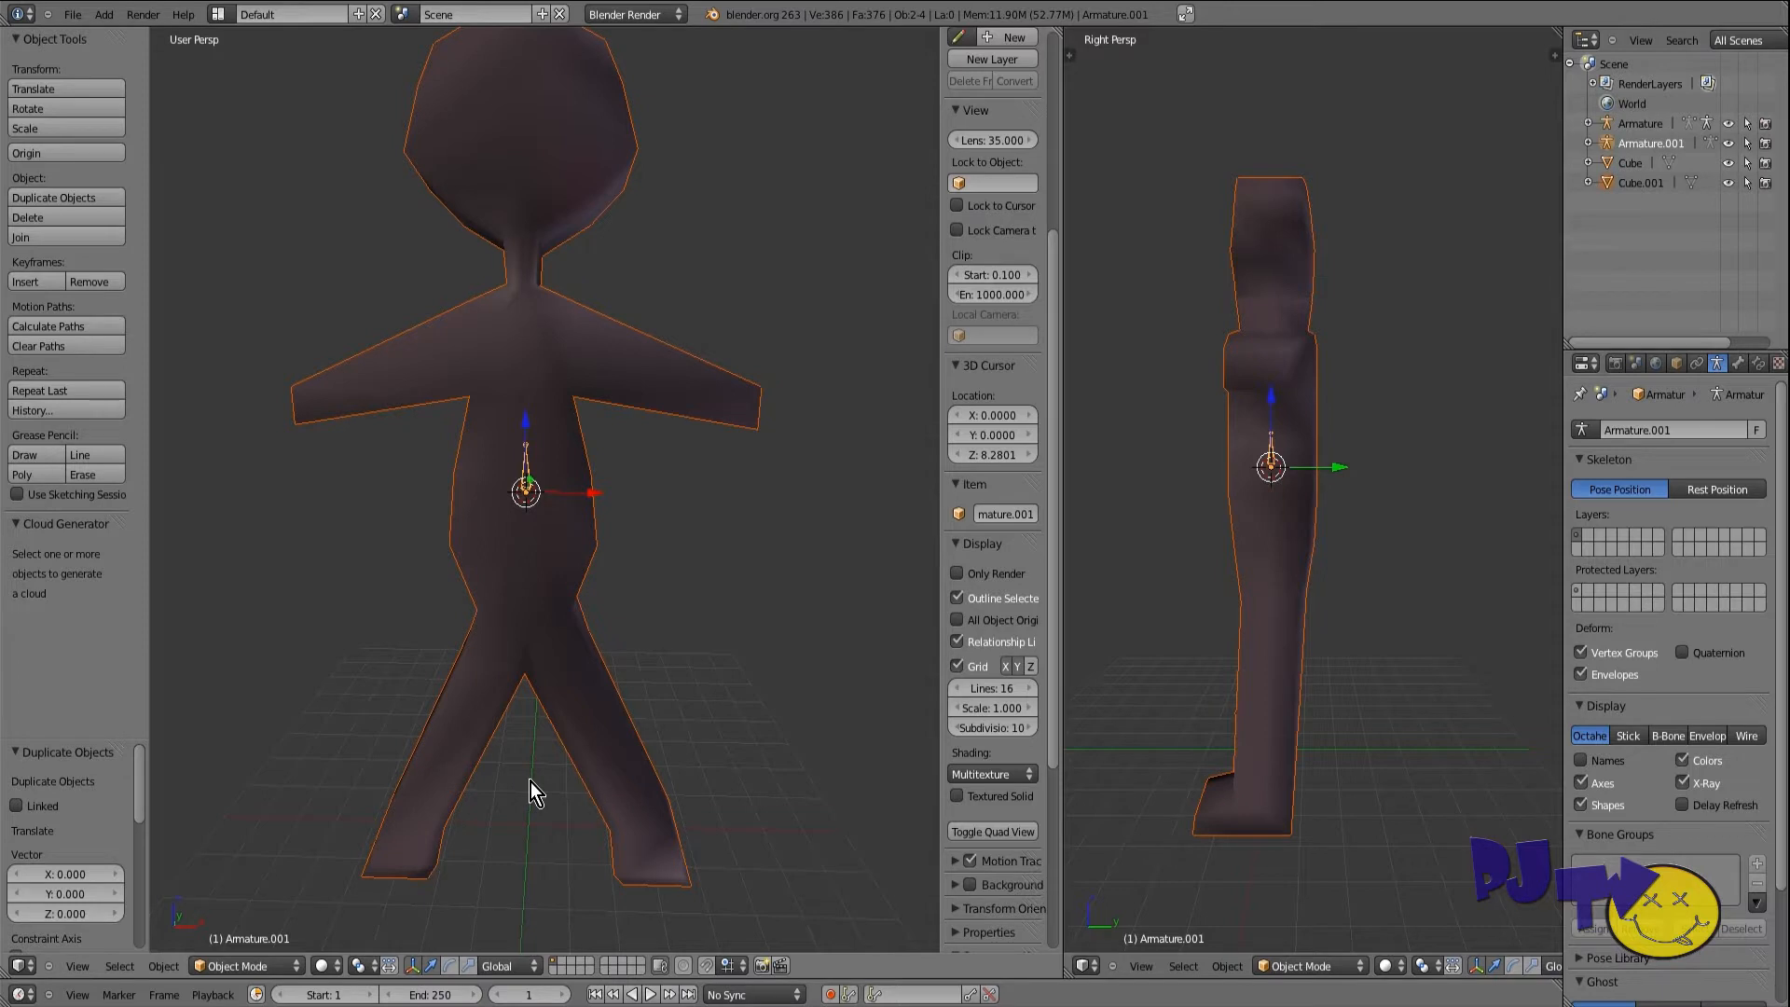
pyautogui.press('m')
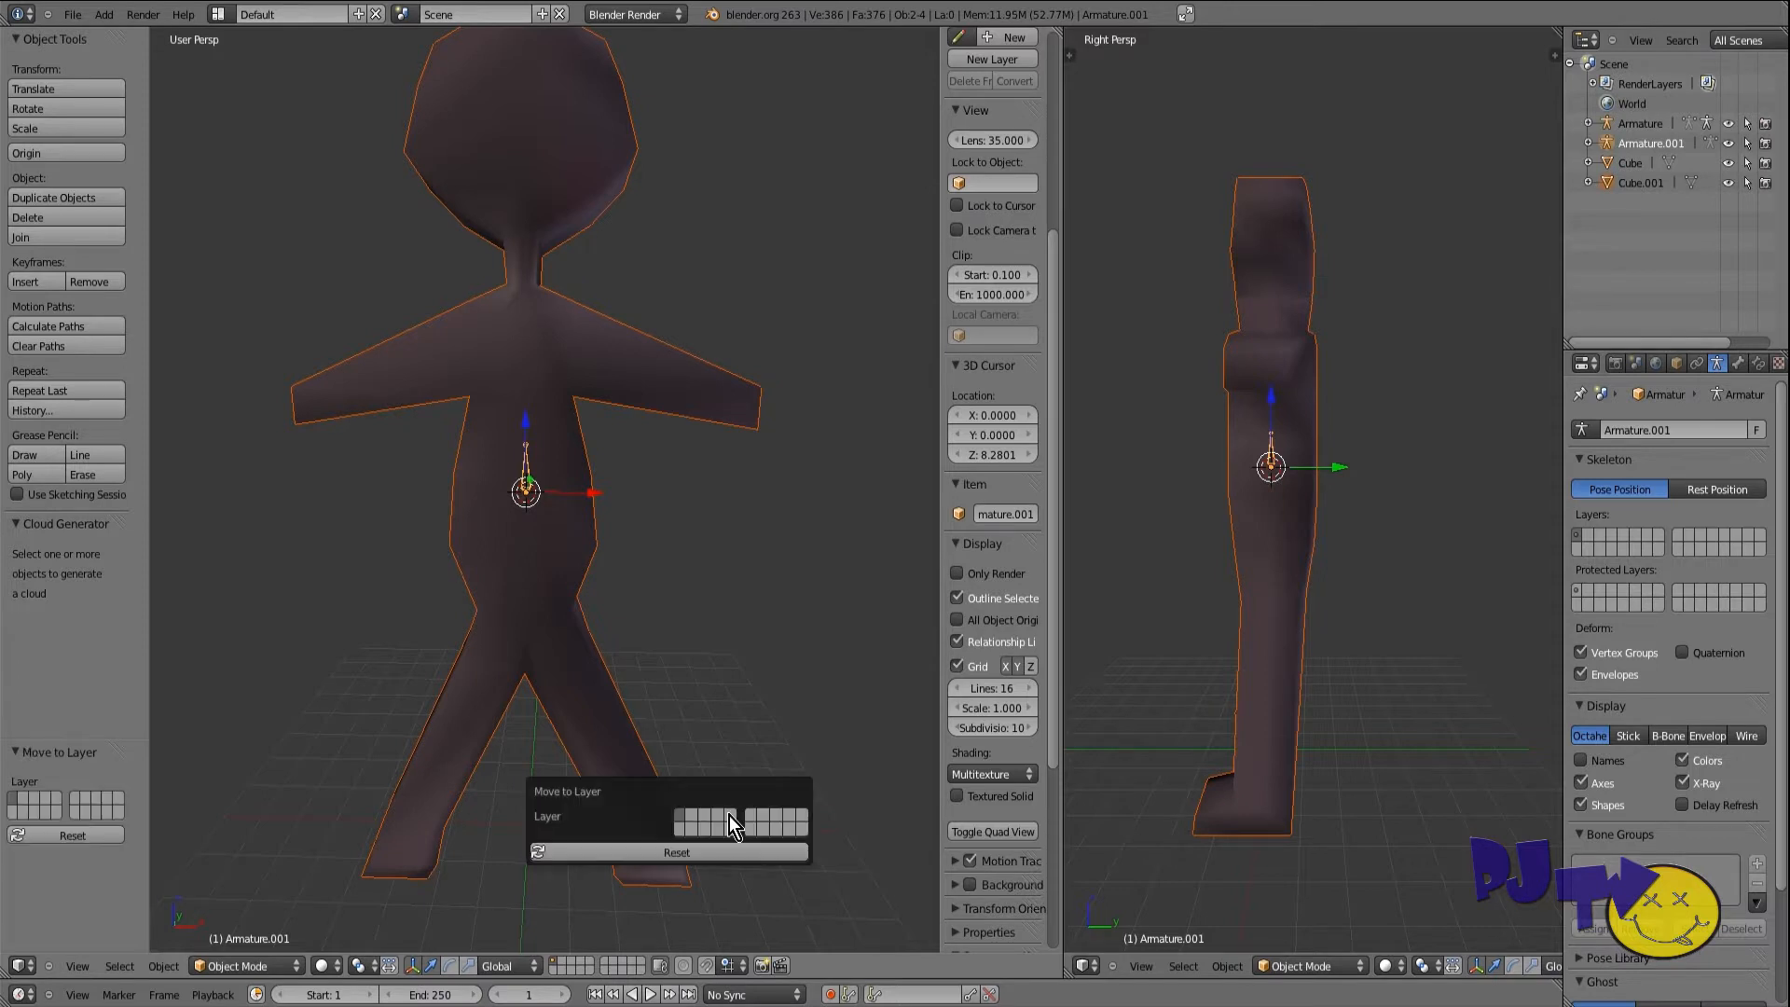
pyautogui.click(806, 816)
pyautogui.click(640, 959)
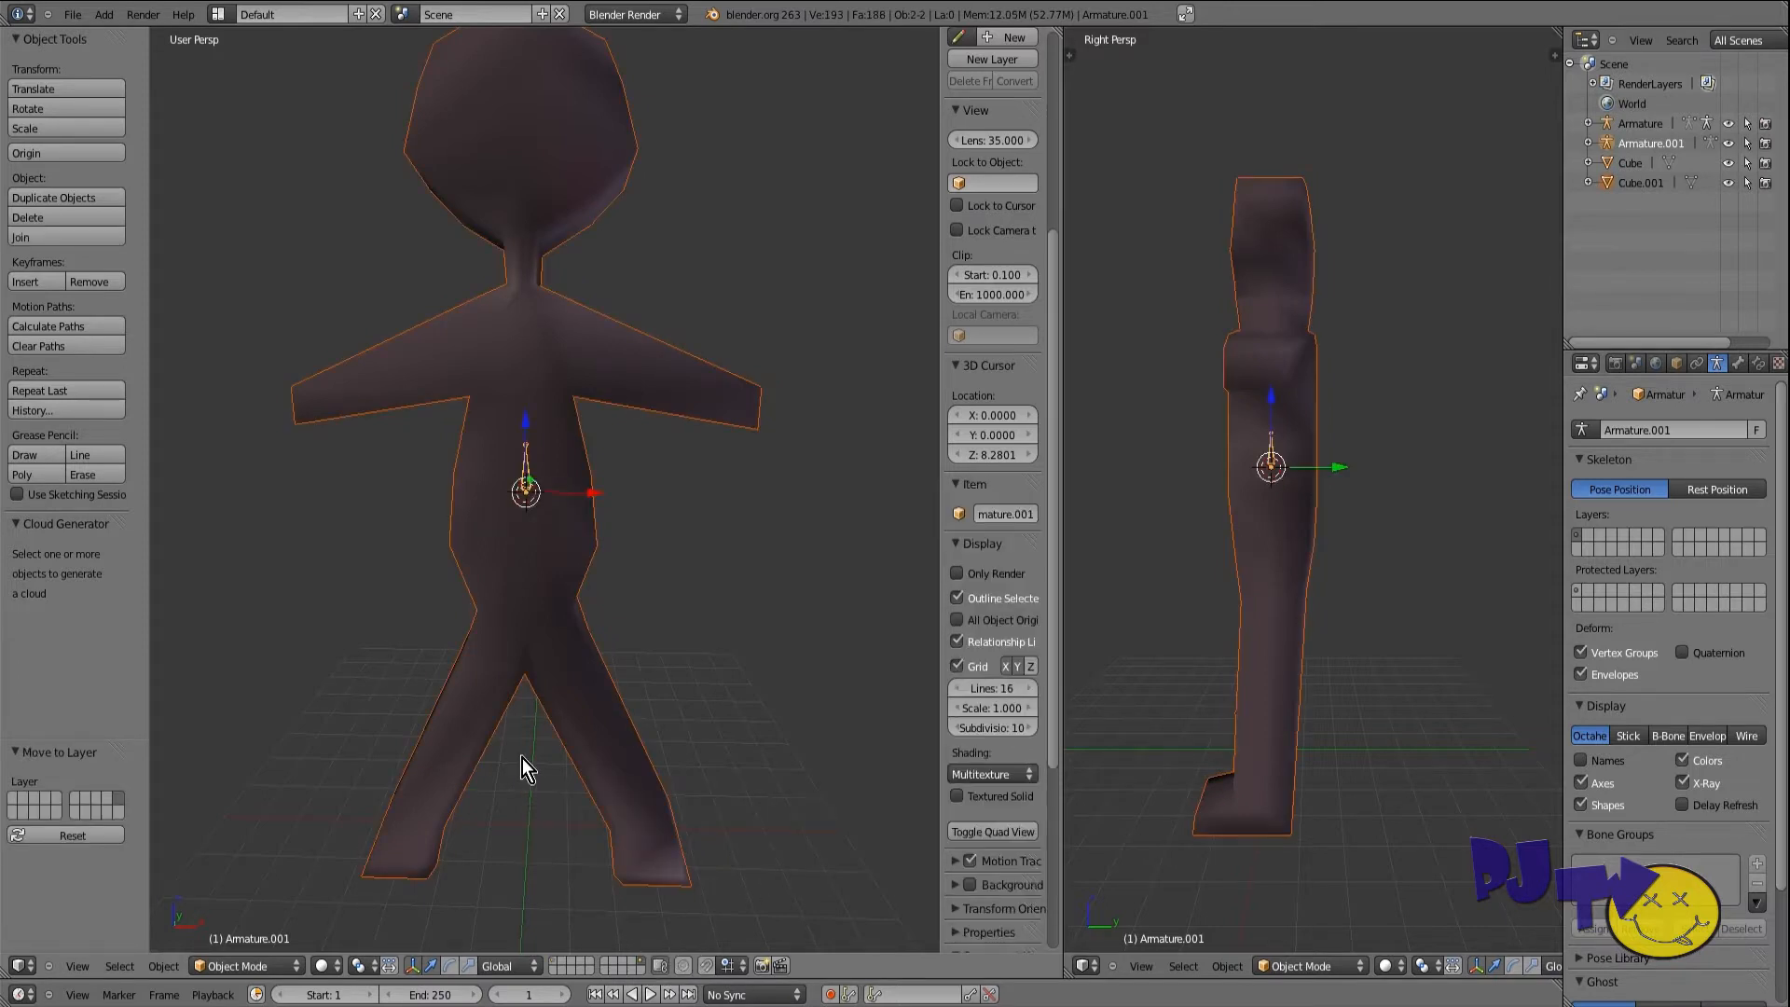
# Step: Move only the duplicated armature to layer 20, and show layers 10 and 20 together
pyautogui.rightClick(548, 662)
pyautogui.rightClick(529, 478)
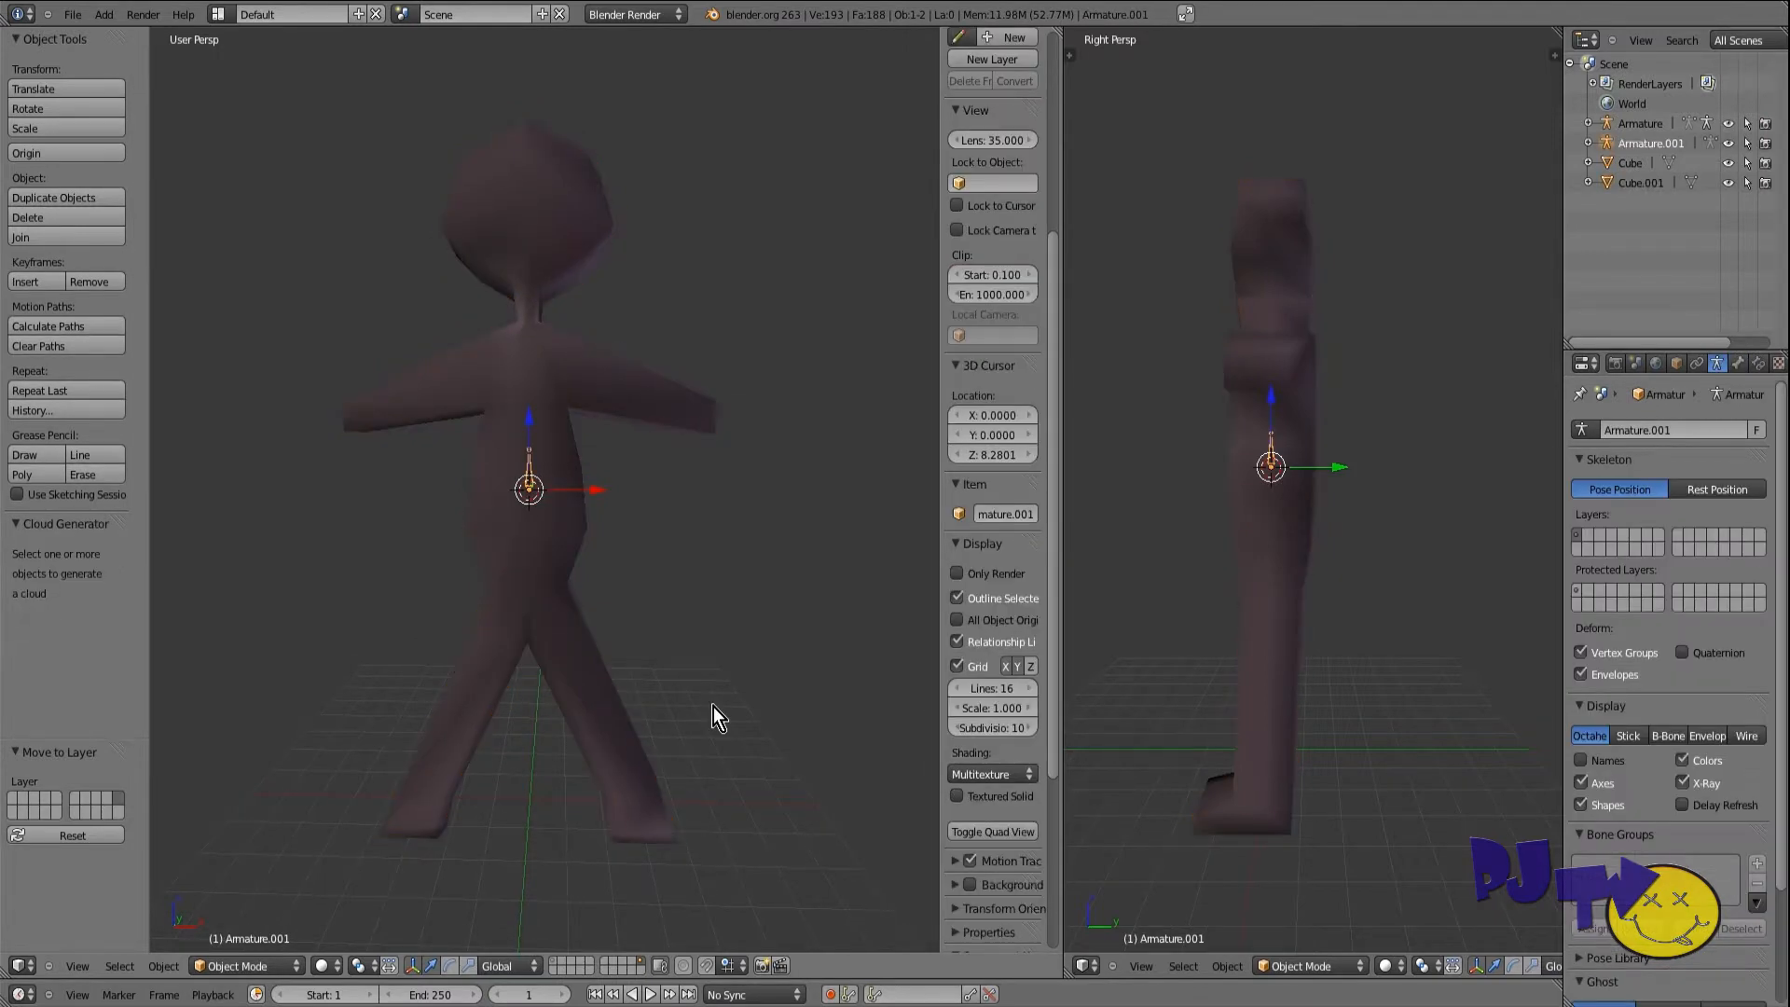
pyautogui.press('m')
pyautogui.click(824, 708)
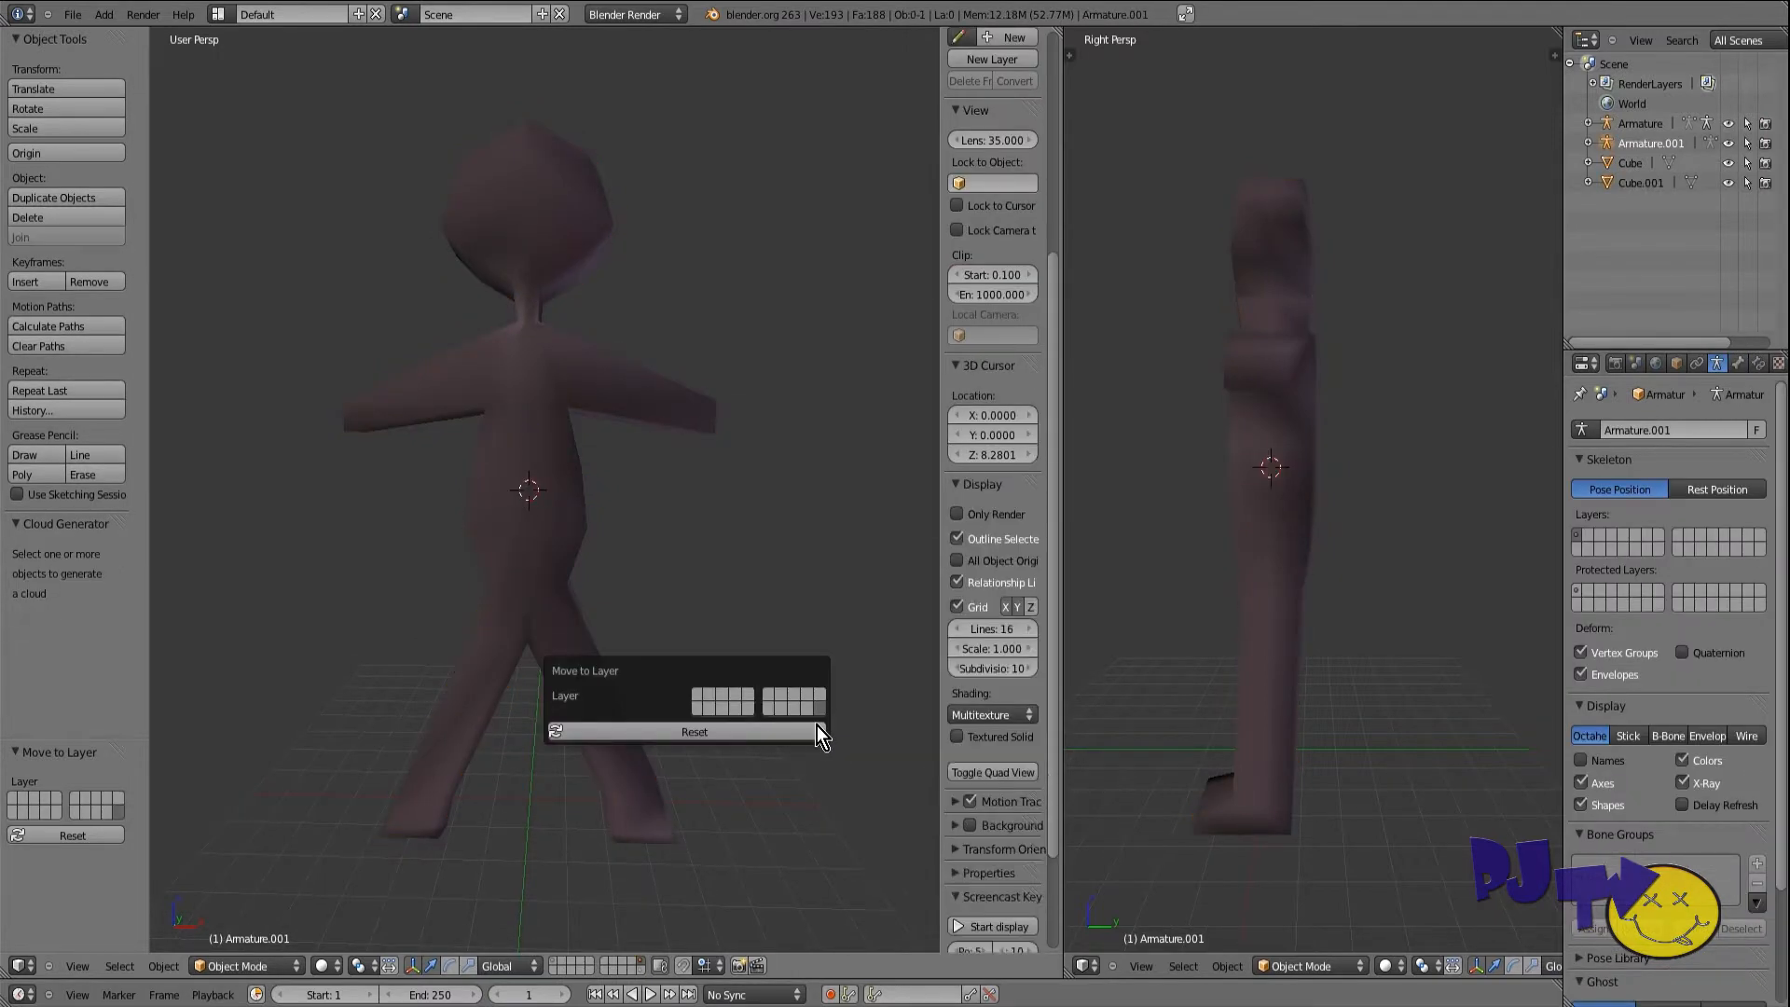
pyautogui.click(640, 966)
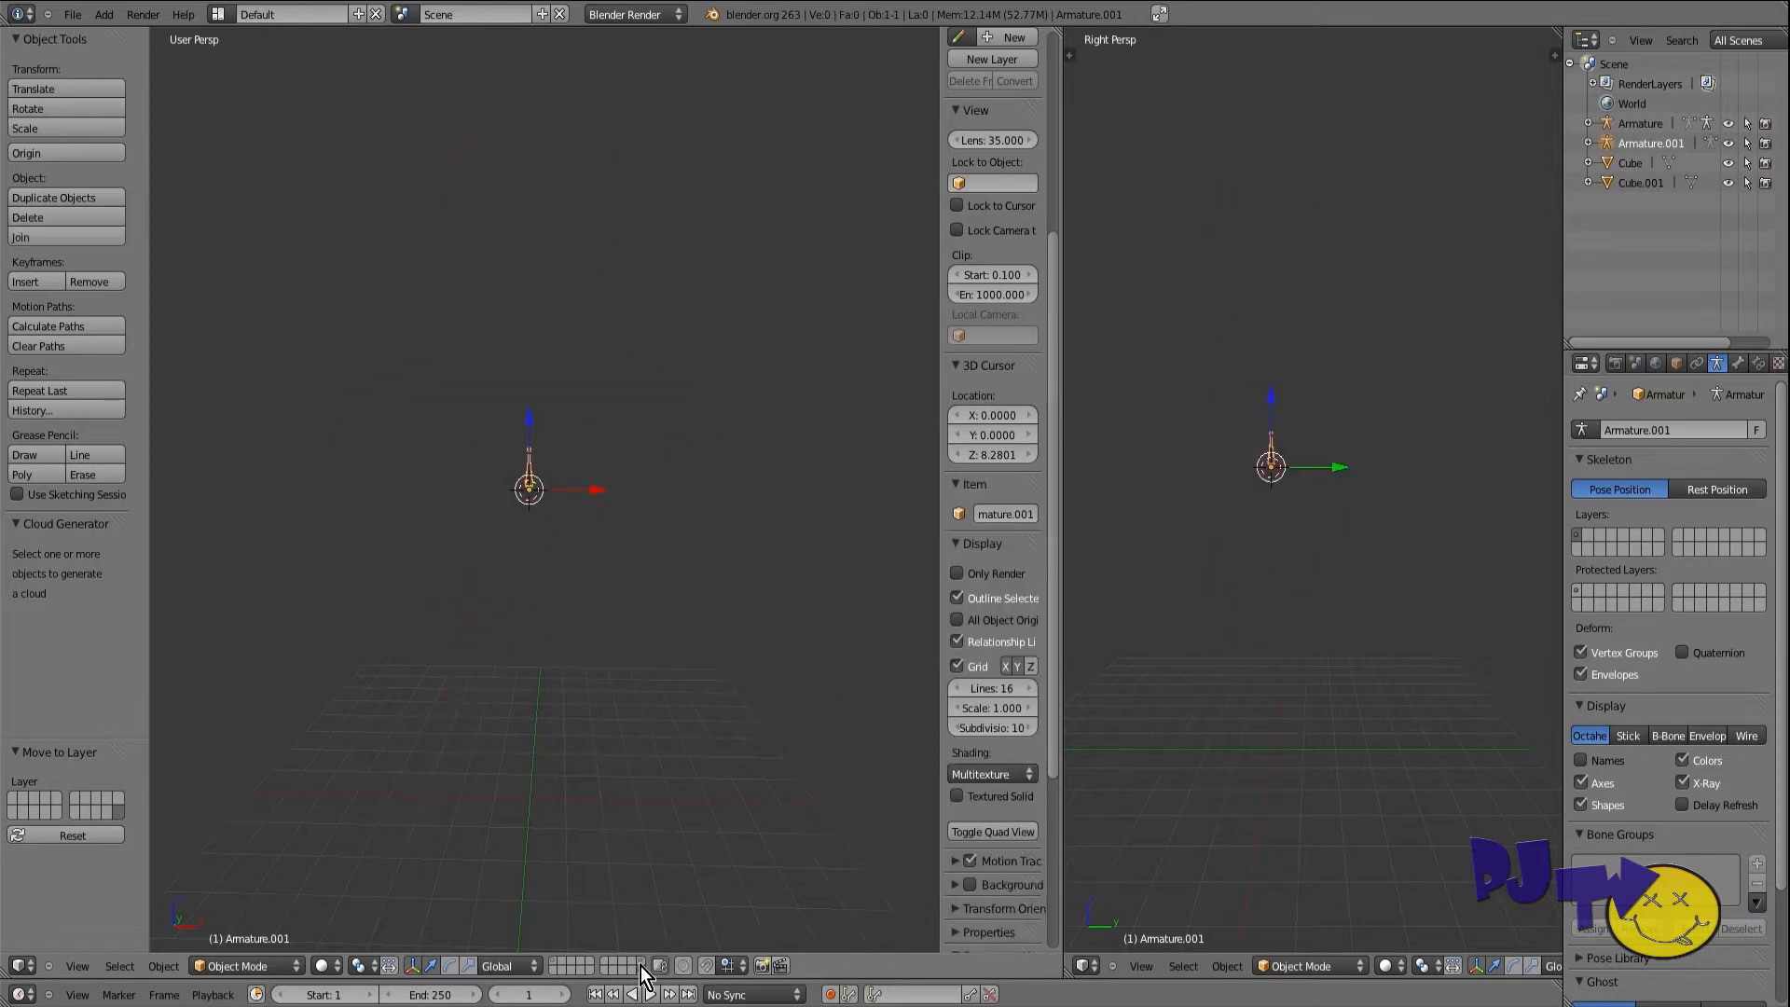
pyautogui.click(637, 960)
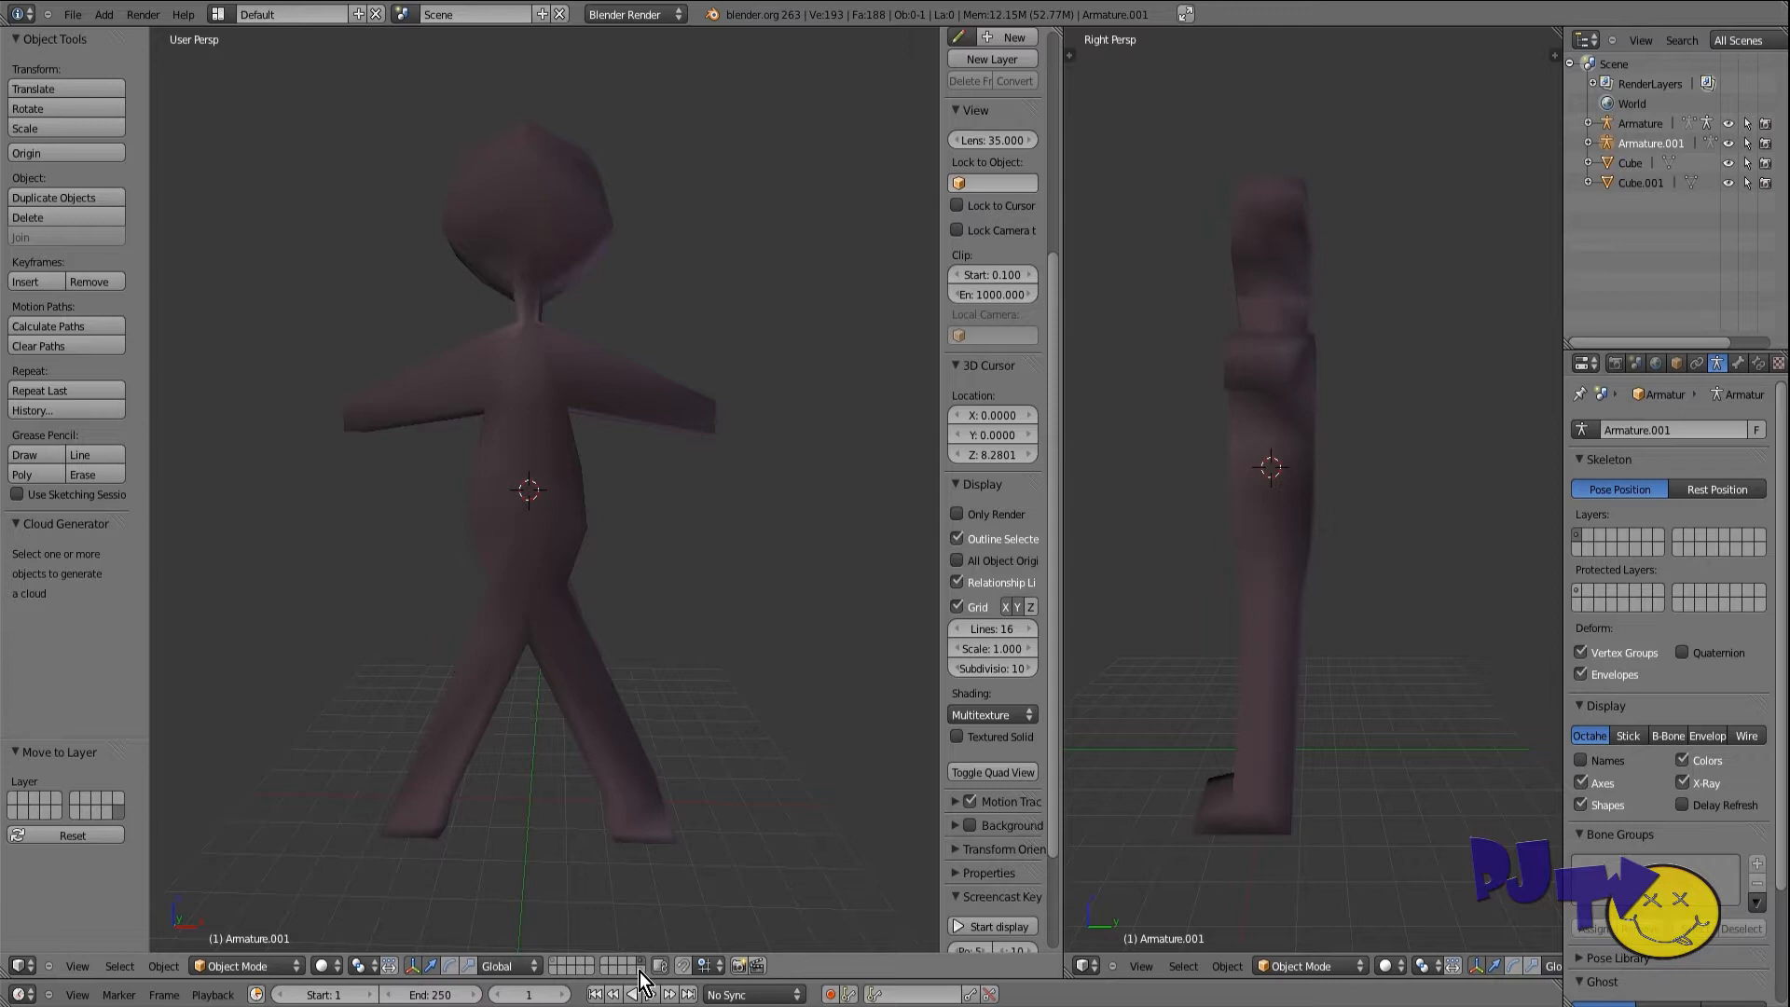
pyautogui.keyDown('shift'); pyautogui.click(639, 971); pyautogui.keyUp('shift')
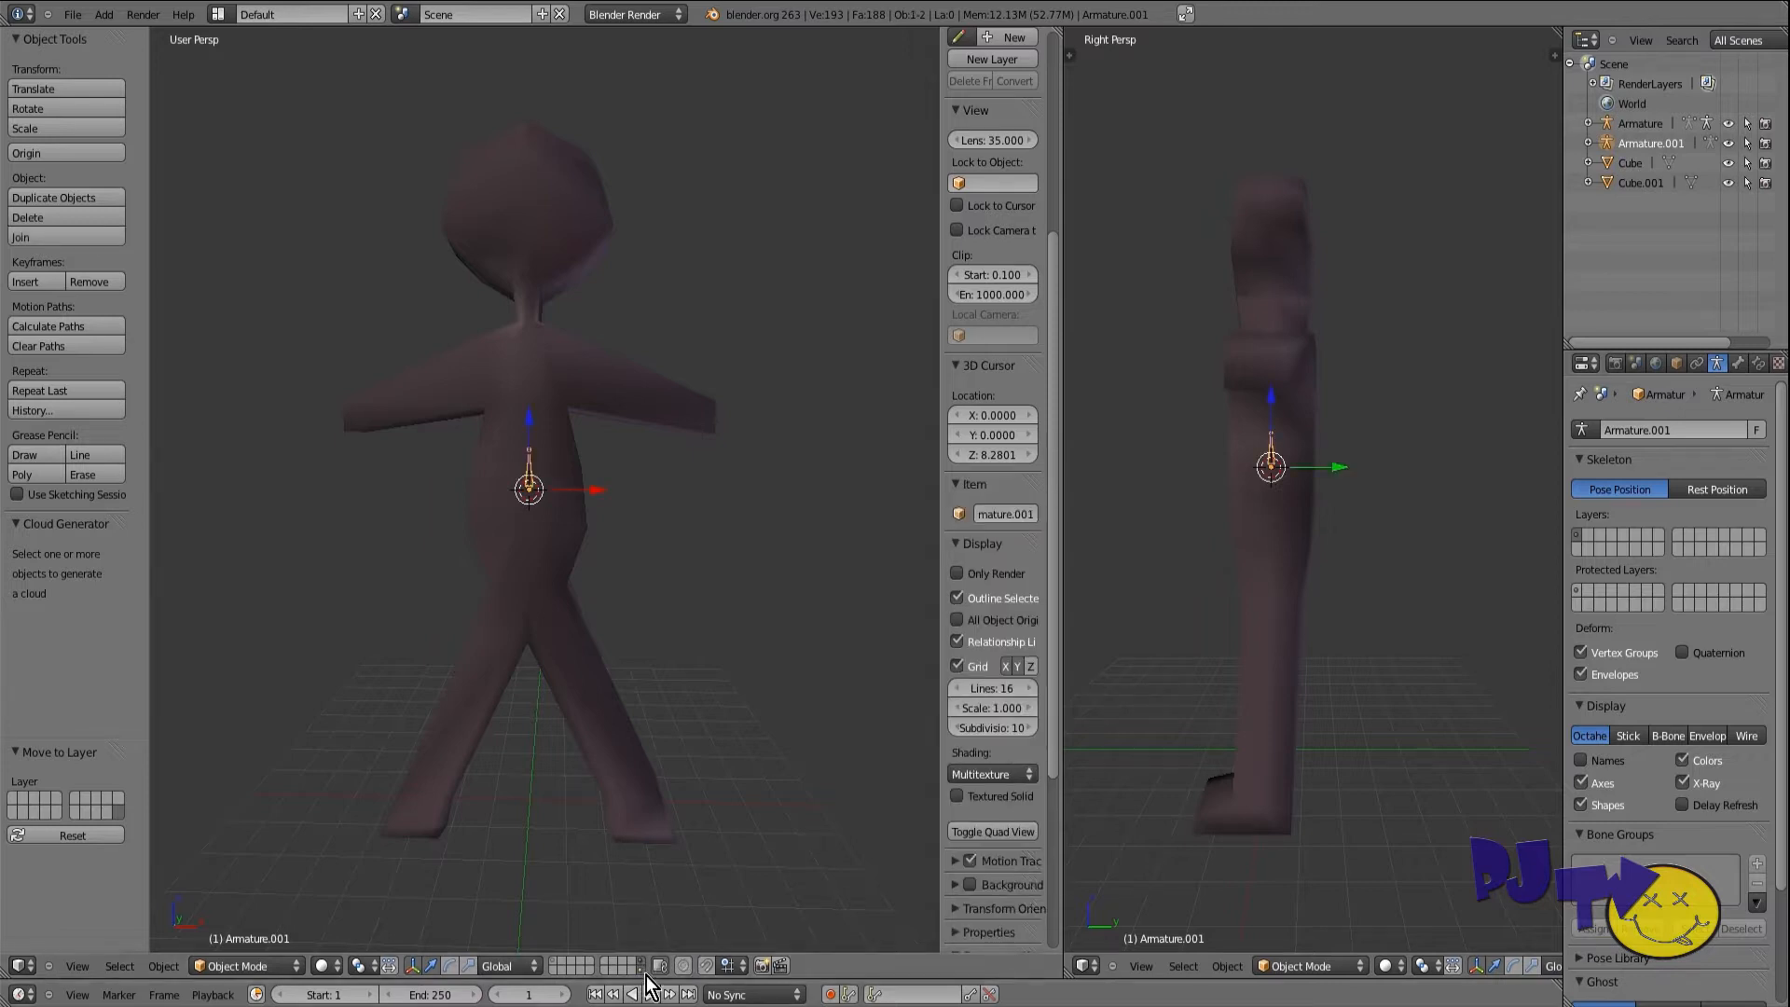
# Step: Scale the duplicated armature uniformly by about 3.5 so its bone spans the upper torso
pyautogui.scroll(2, 550, 802)
pyautogui.scroll(-2, 550, 802)
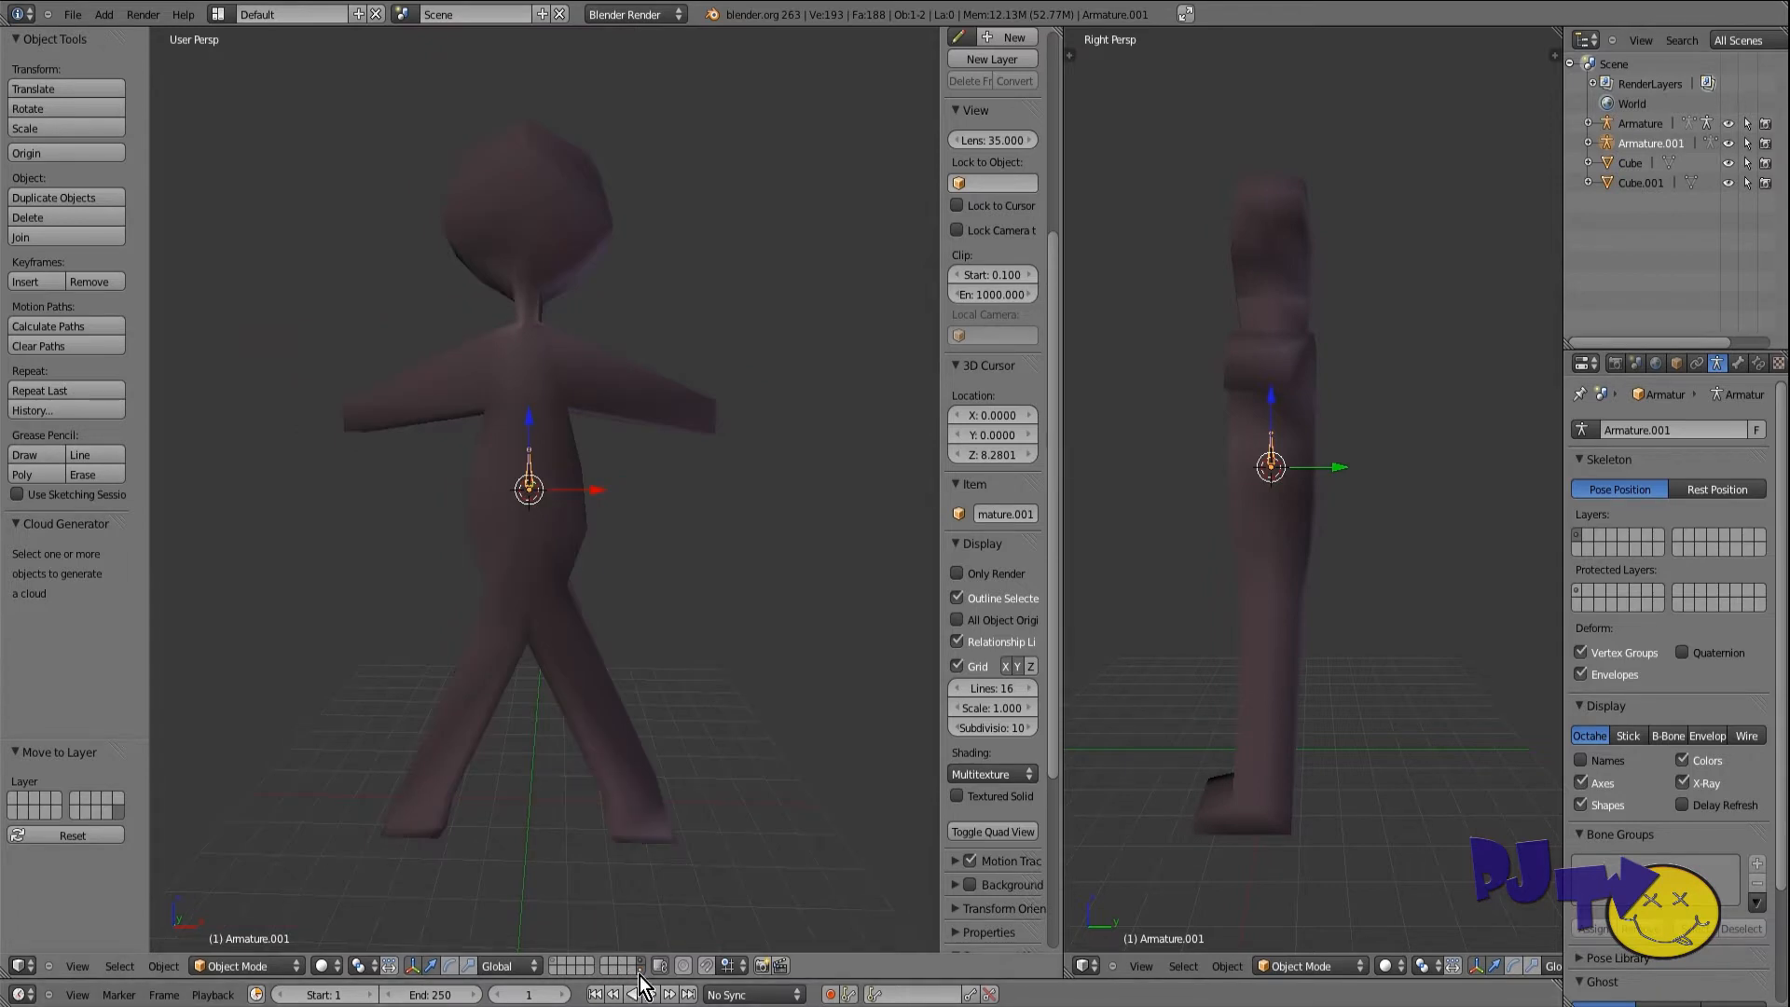
pyautogui.moveTo(501, 650); pyautogui.dragTo(491, 562, button='middle')
pyautogui.scroll(5, 490, 561)
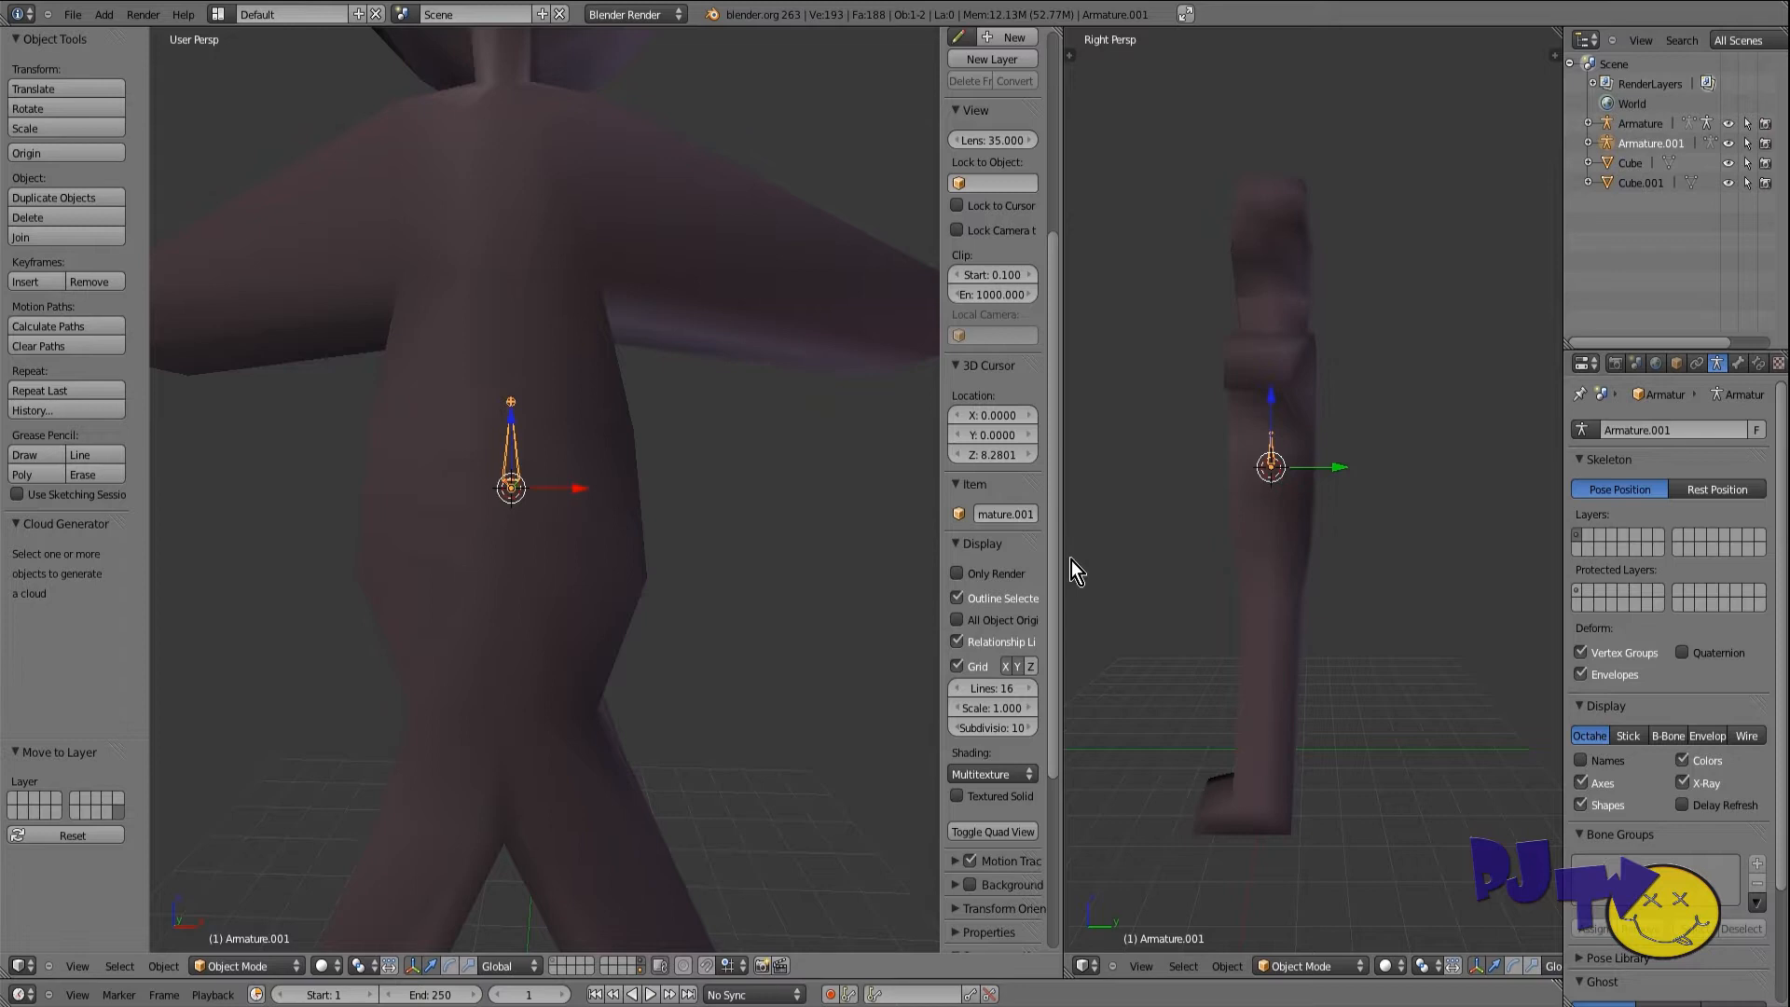
pyautogui.moveTo(1055, 444); pyautogui.dragTo(1059, 253)
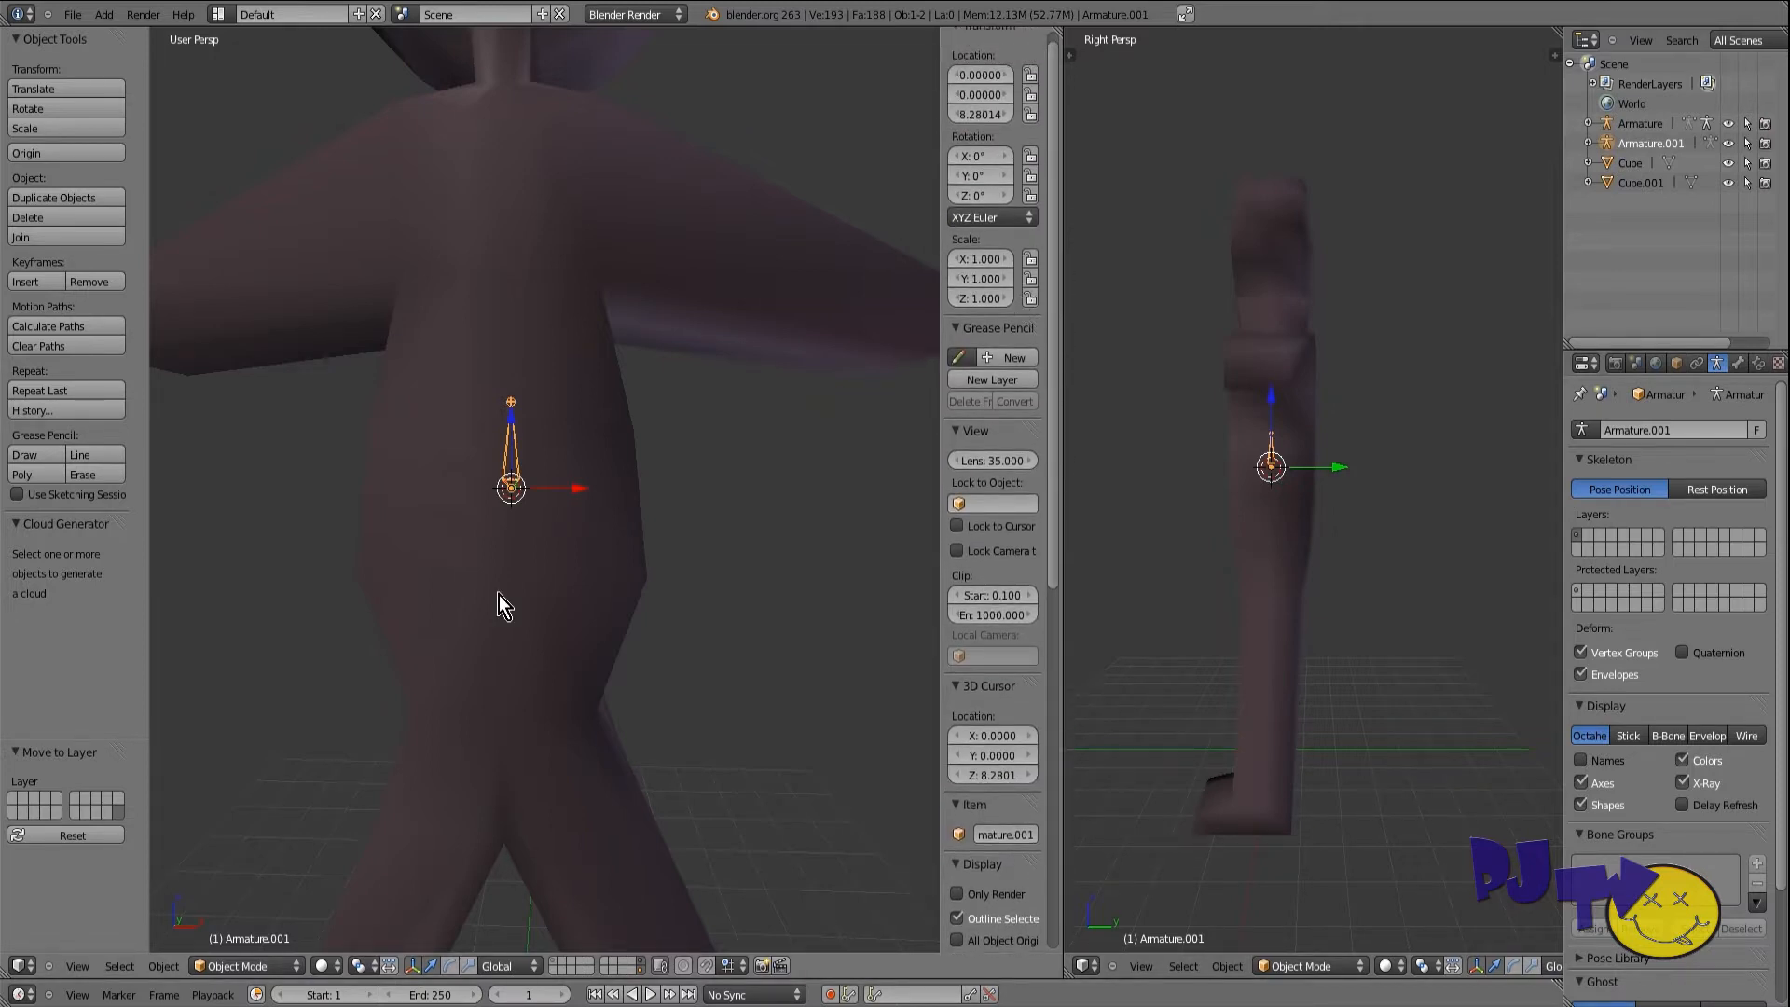
pyautogui.press('s')
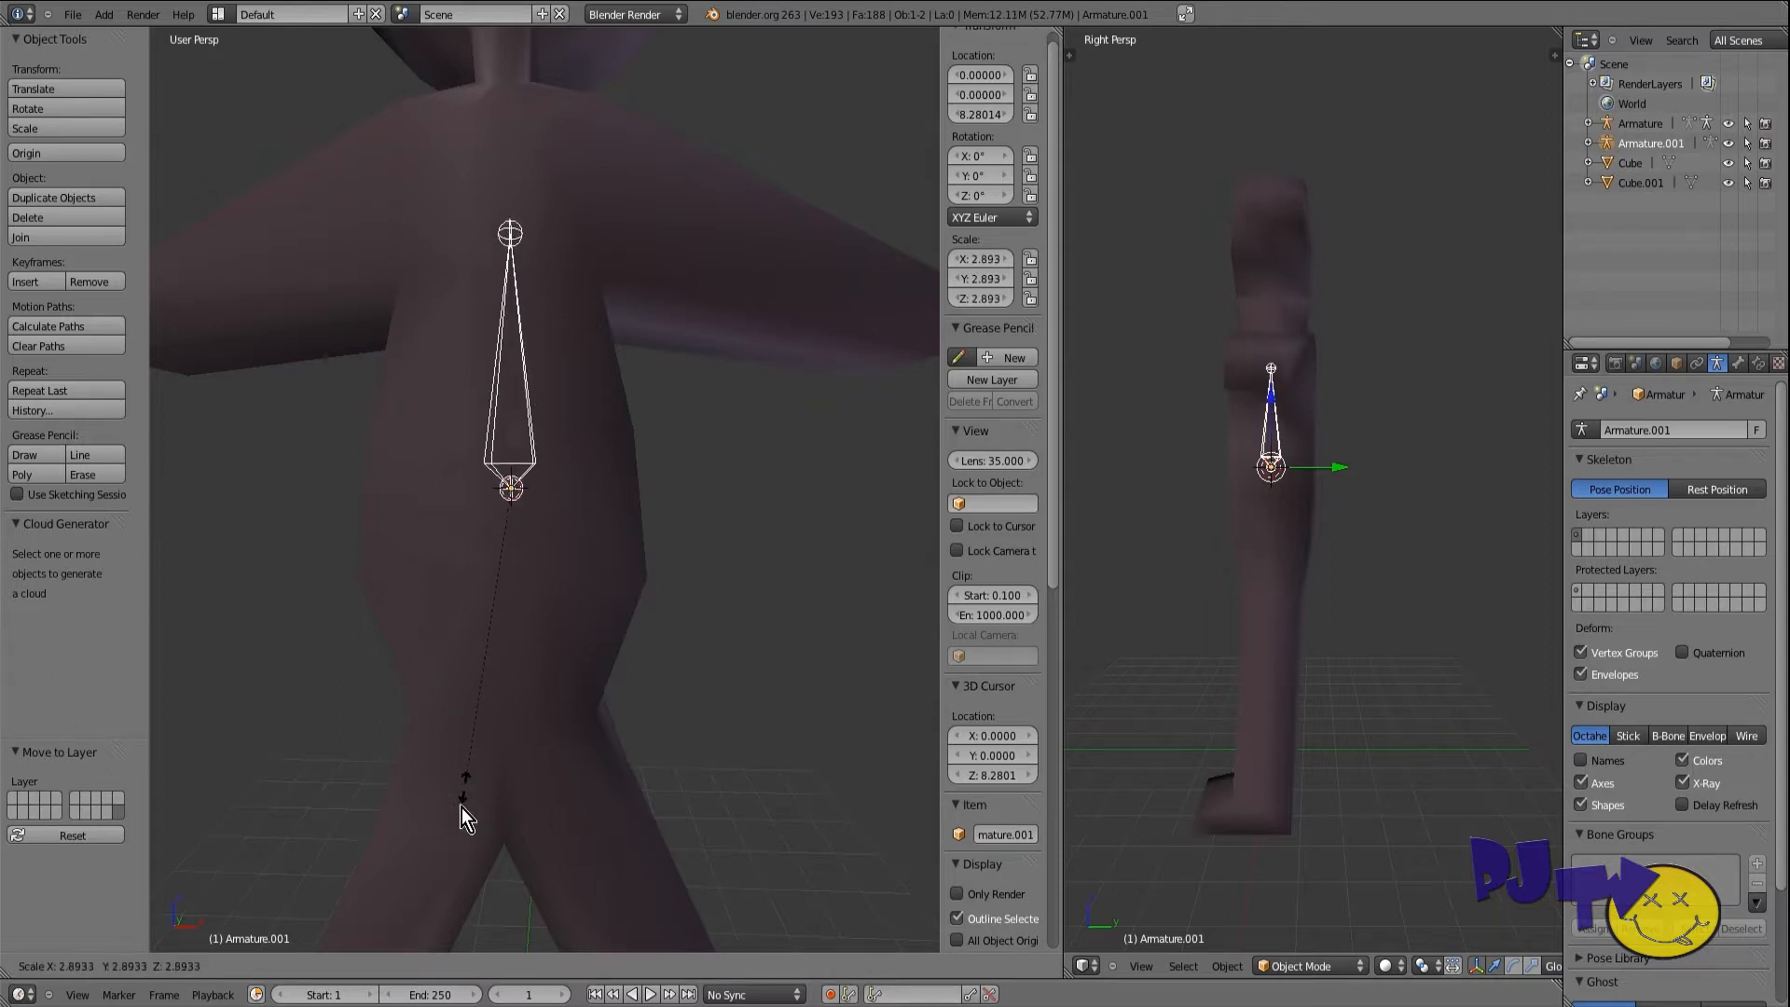
pyautogui.click(455, 852)
pyautogui.scroll(-3, 526, 559)
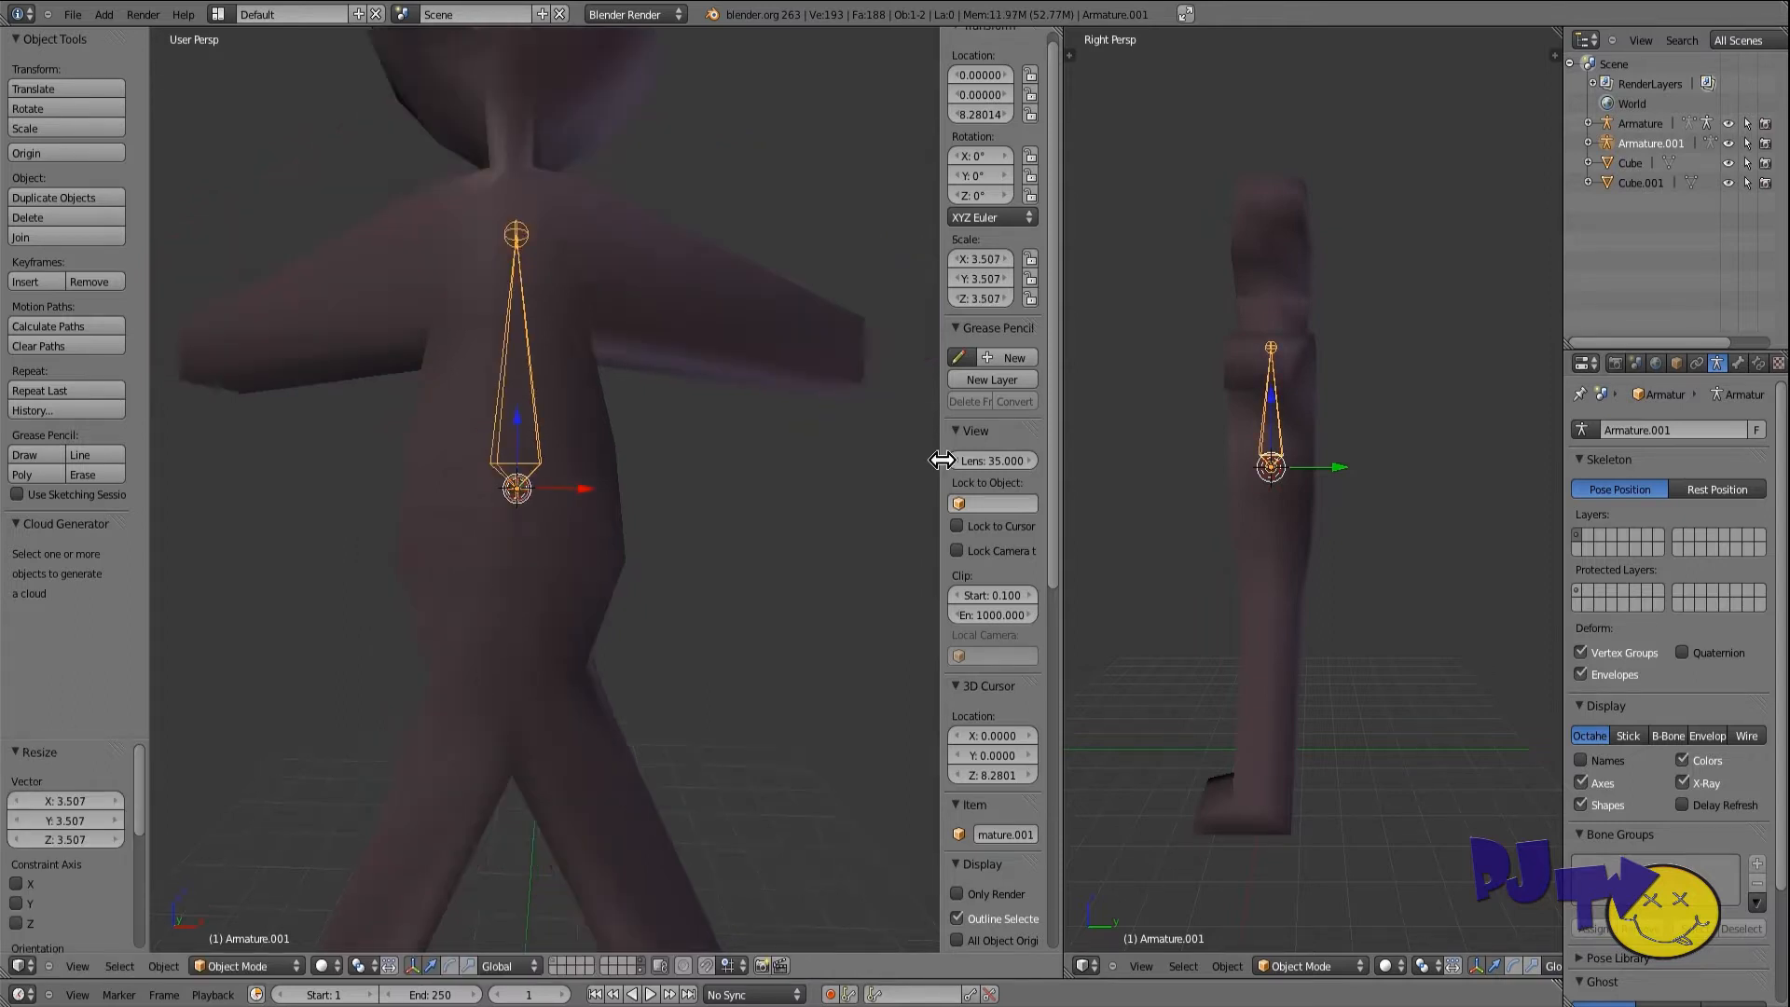
pyautogui.moveTo(1054, 391); pyautogui.dragTo(1059, 304)
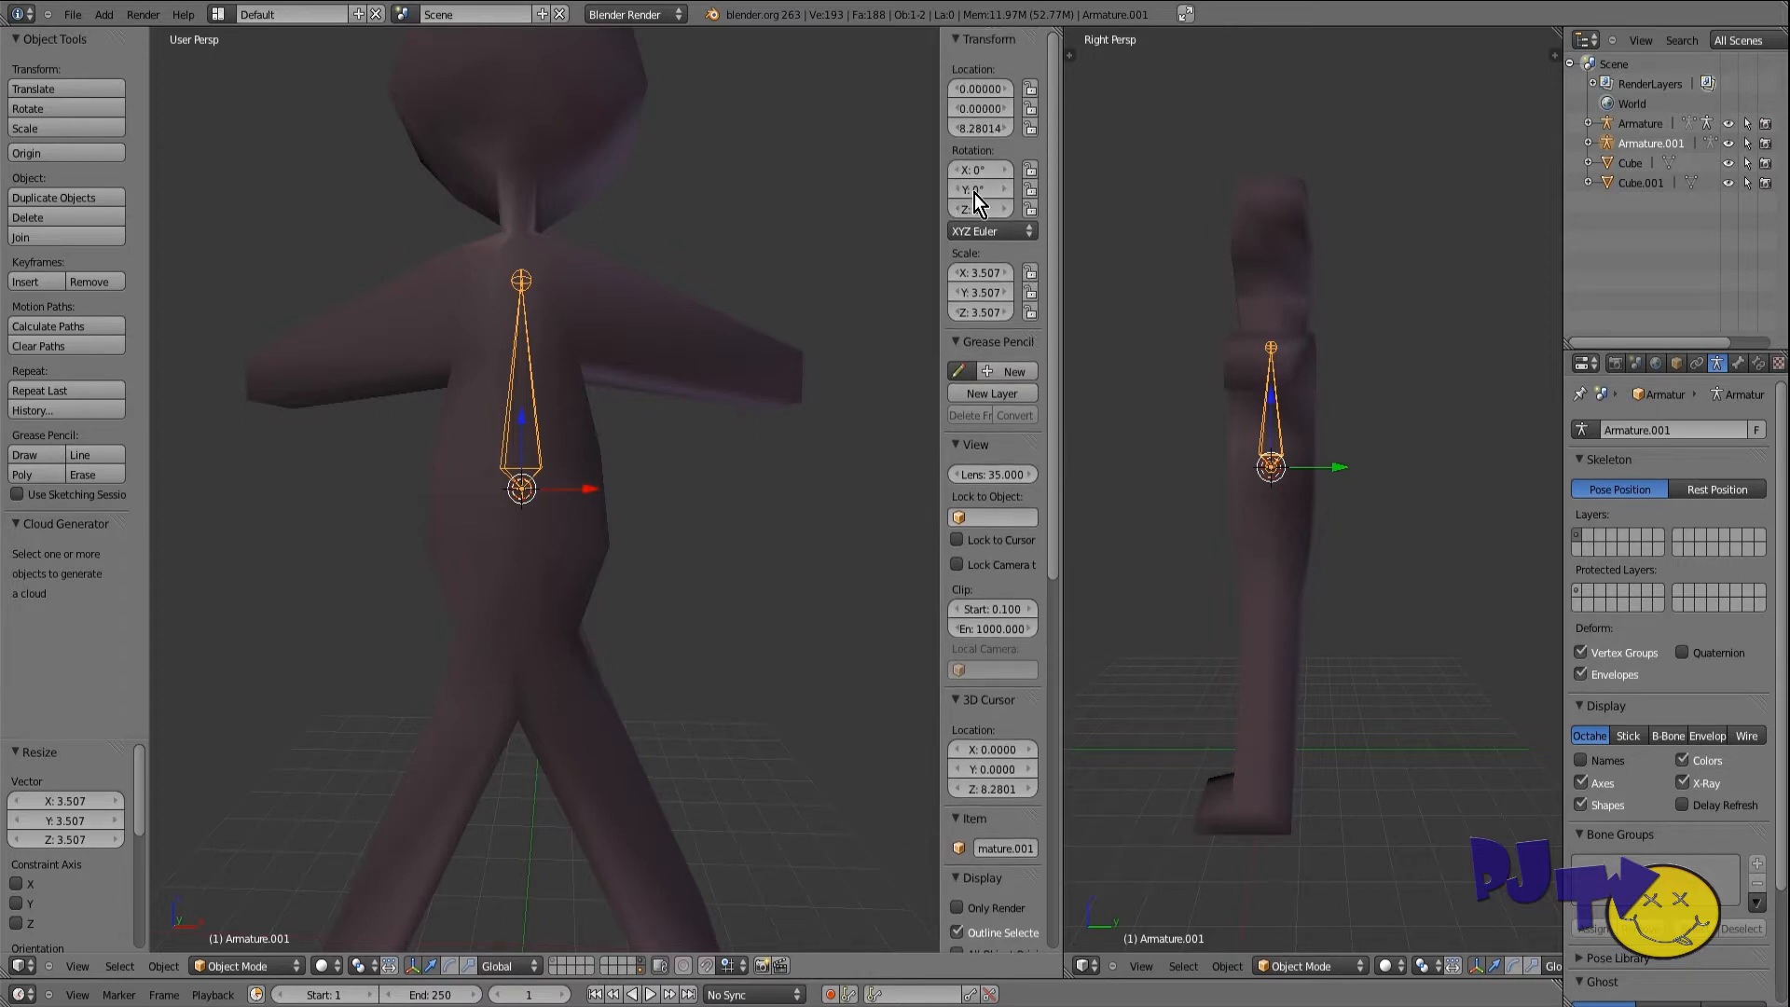
# Step: Check the armature's bone and data settings, and put the armature into Edit Mode
pyautogui.click(1732, 366)
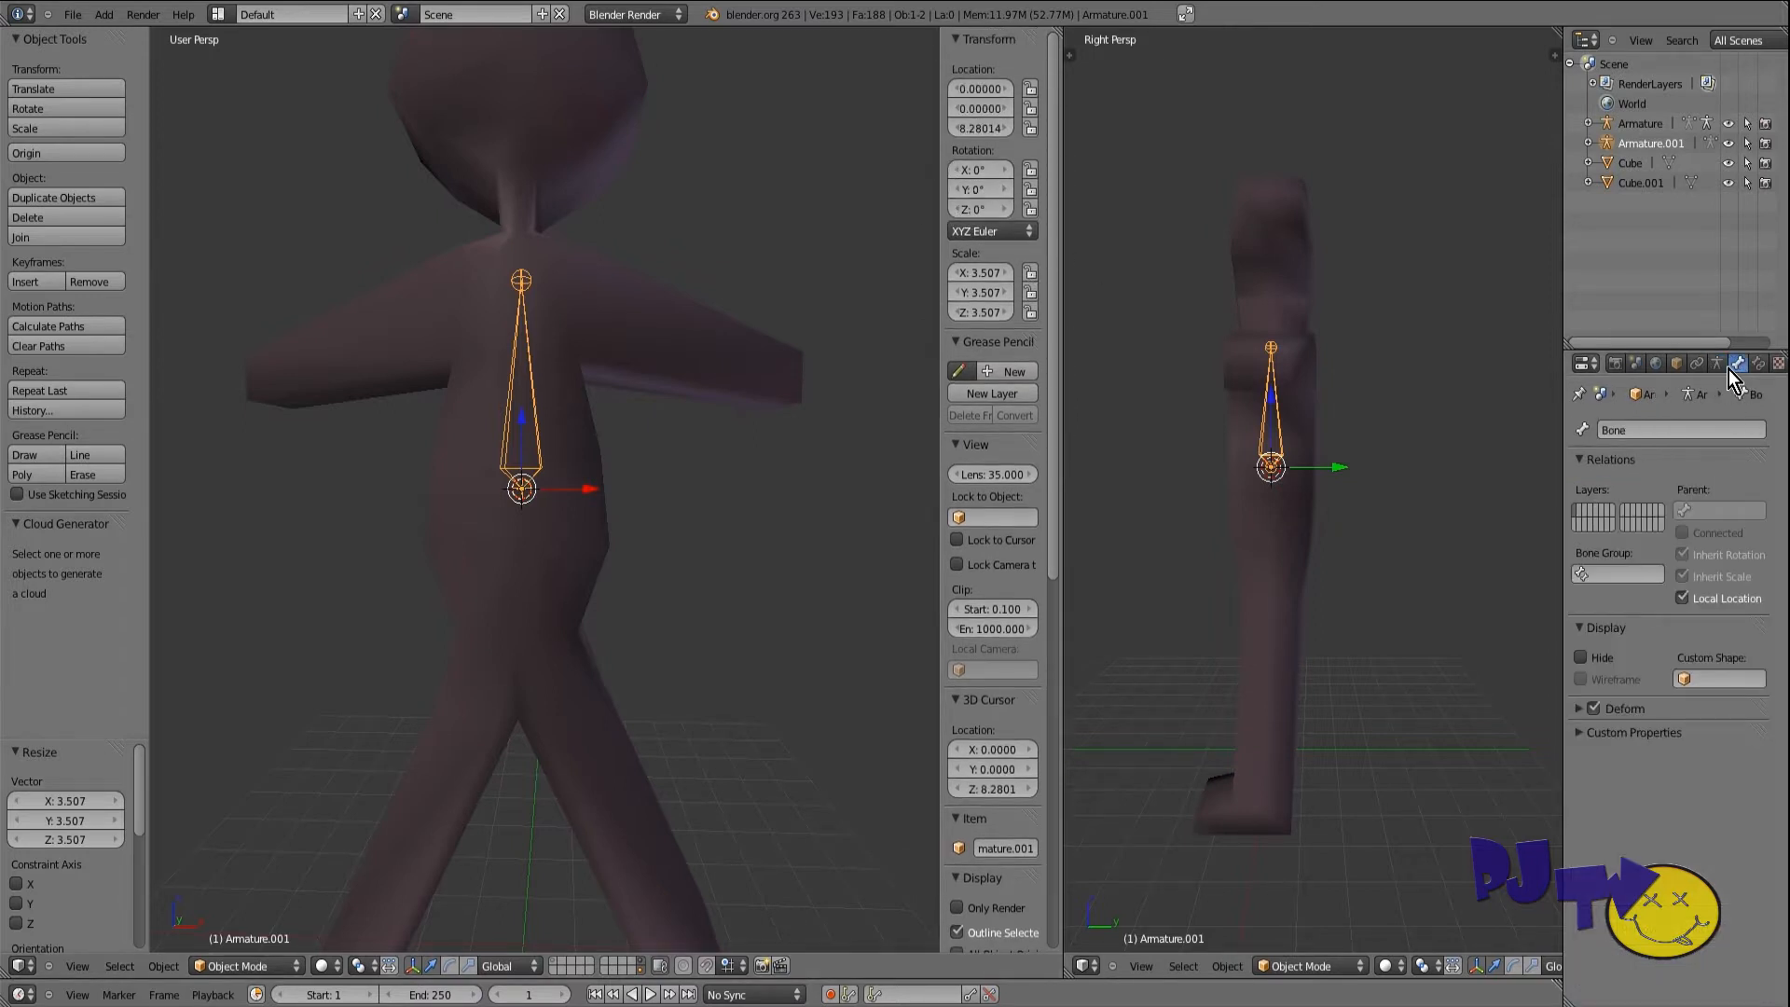
pyautogui.click(1718, 365)
pyautogui.scroll(-2, 1780, 676)
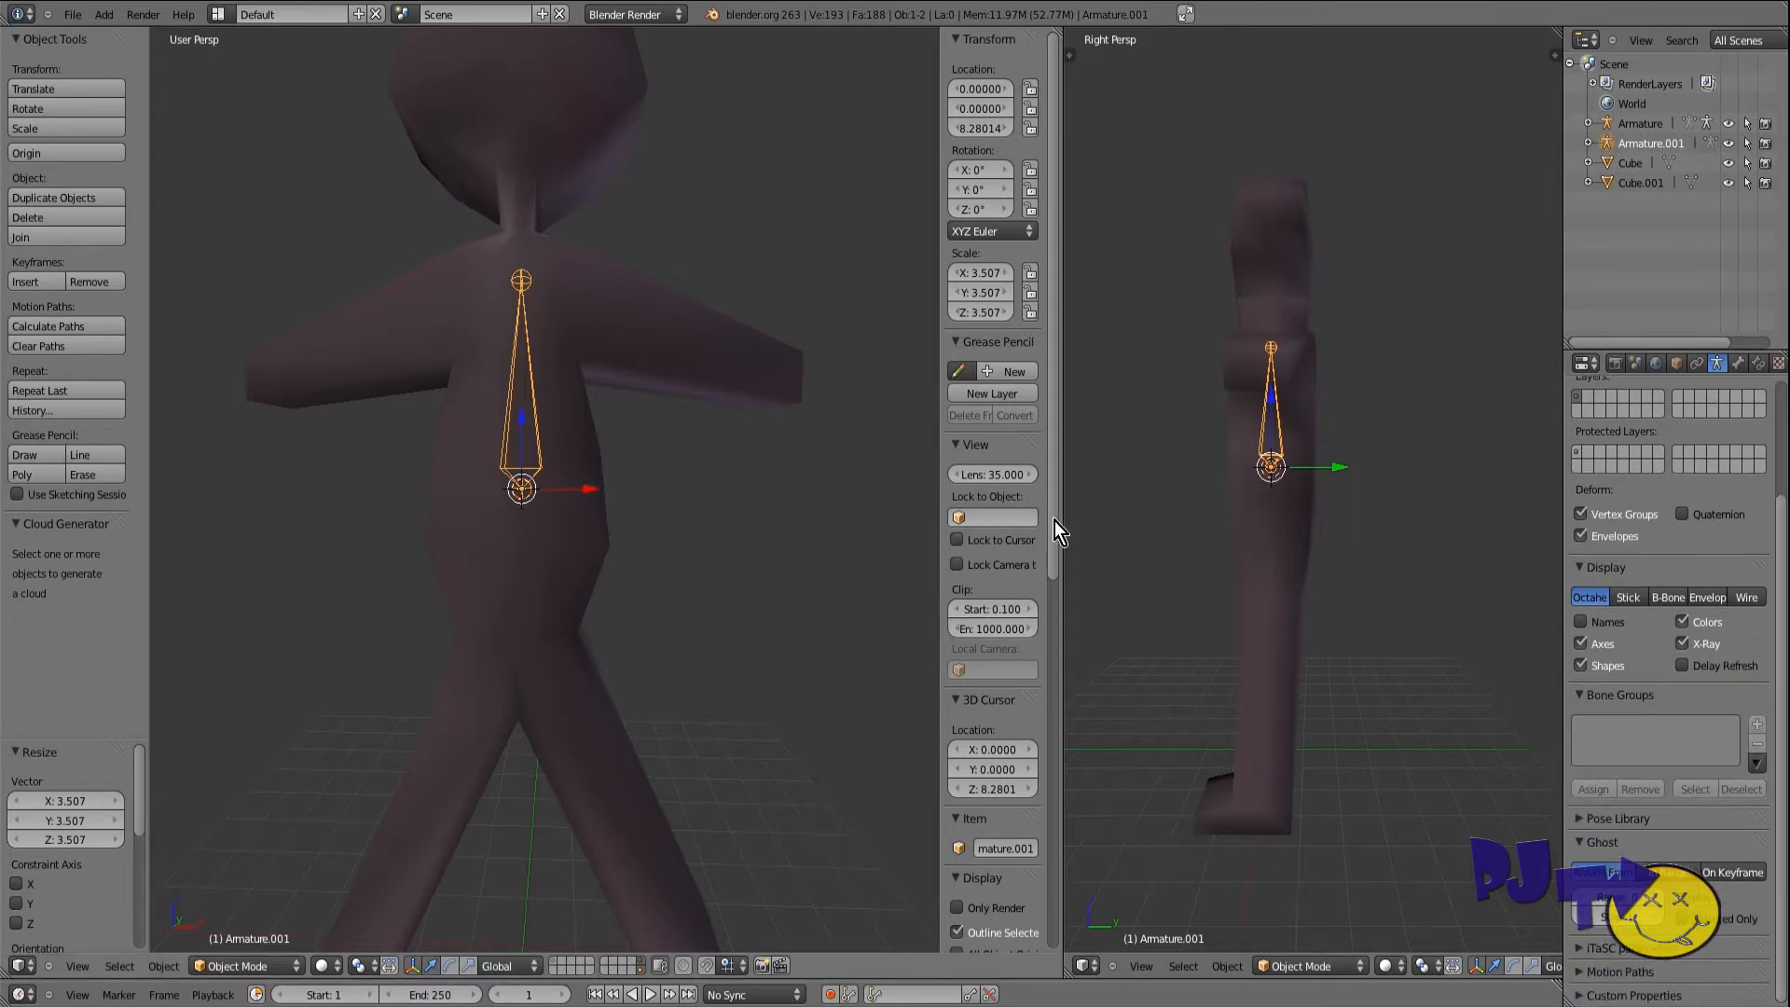
pyautogui.scroll(-2, 1054, 520)
pyautogui.click(300, 975)
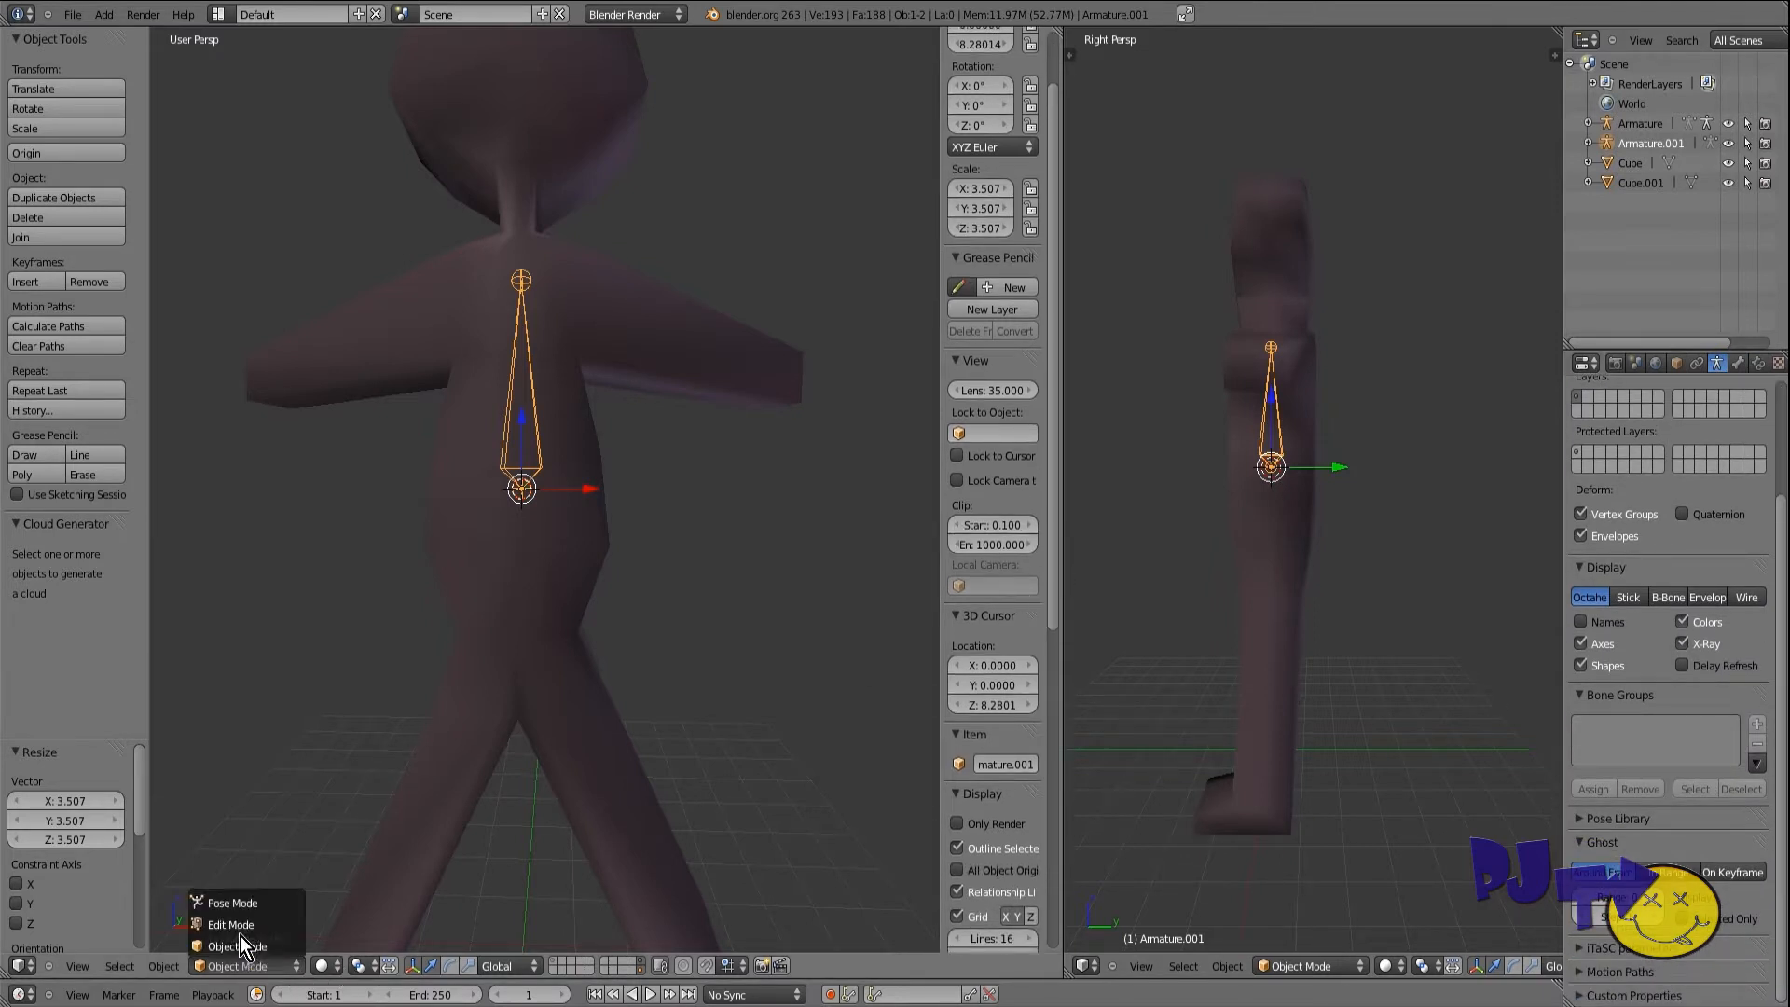
pyautogui.click(240, 943)
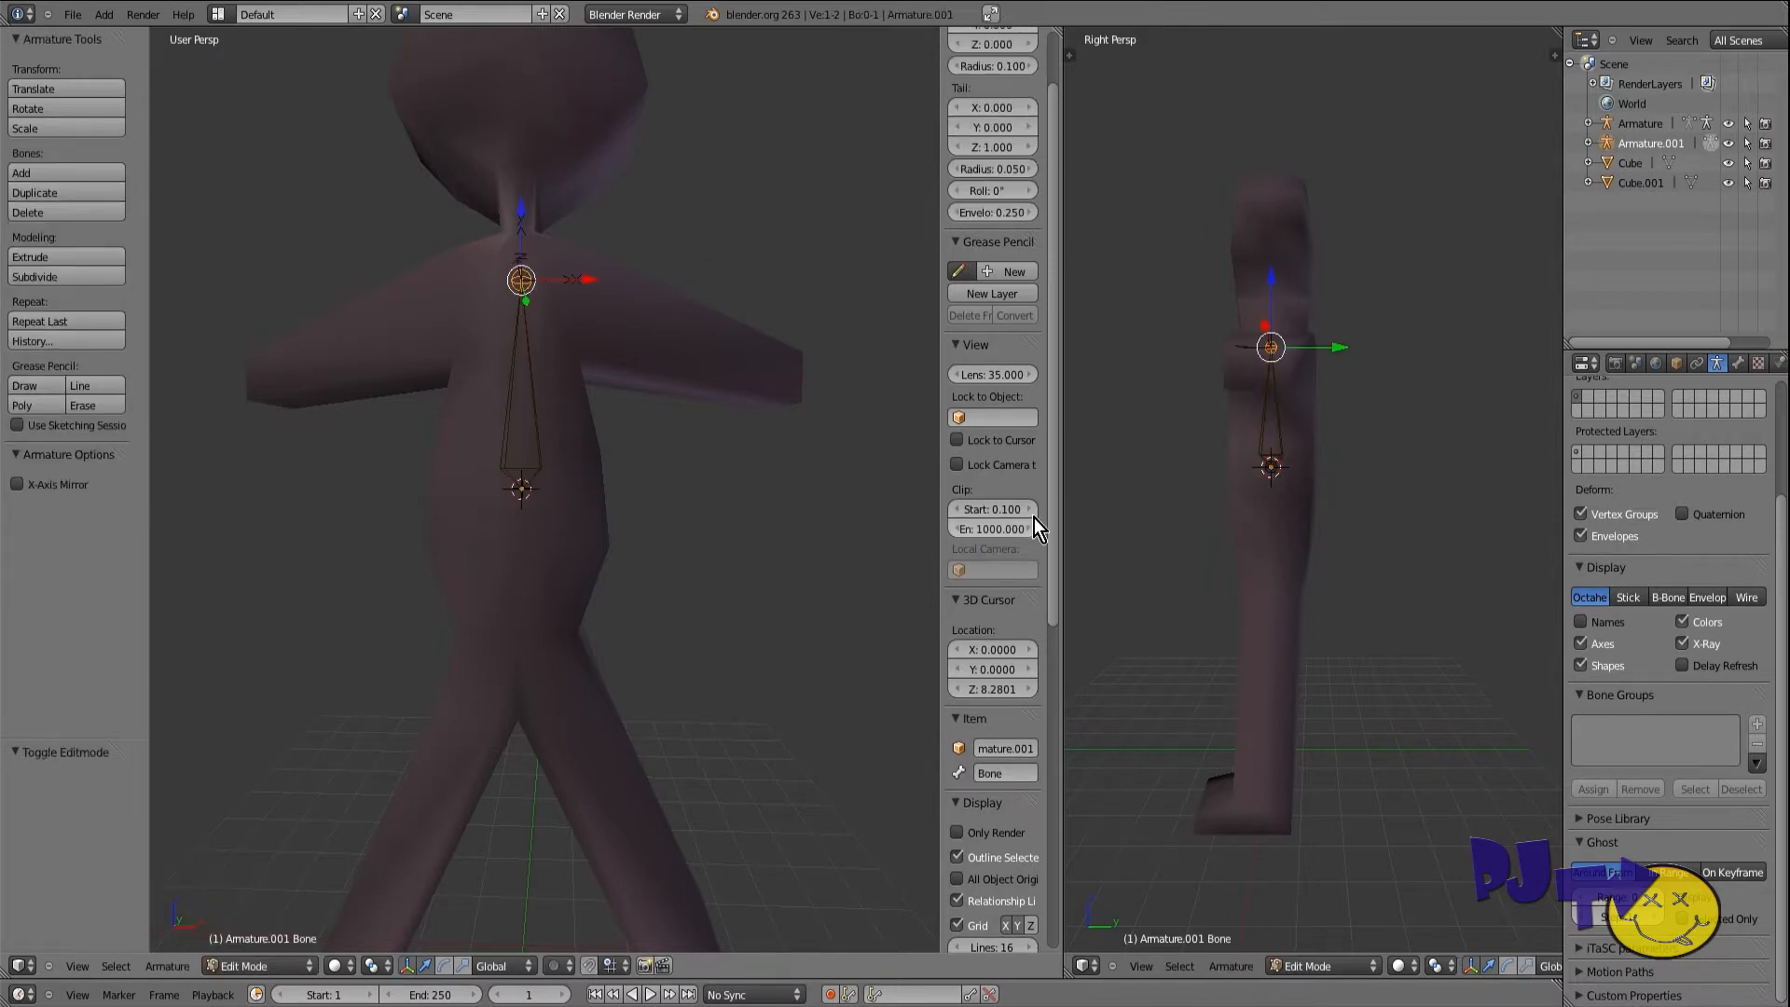
pyautogui.scroll(2, 1057, 476)
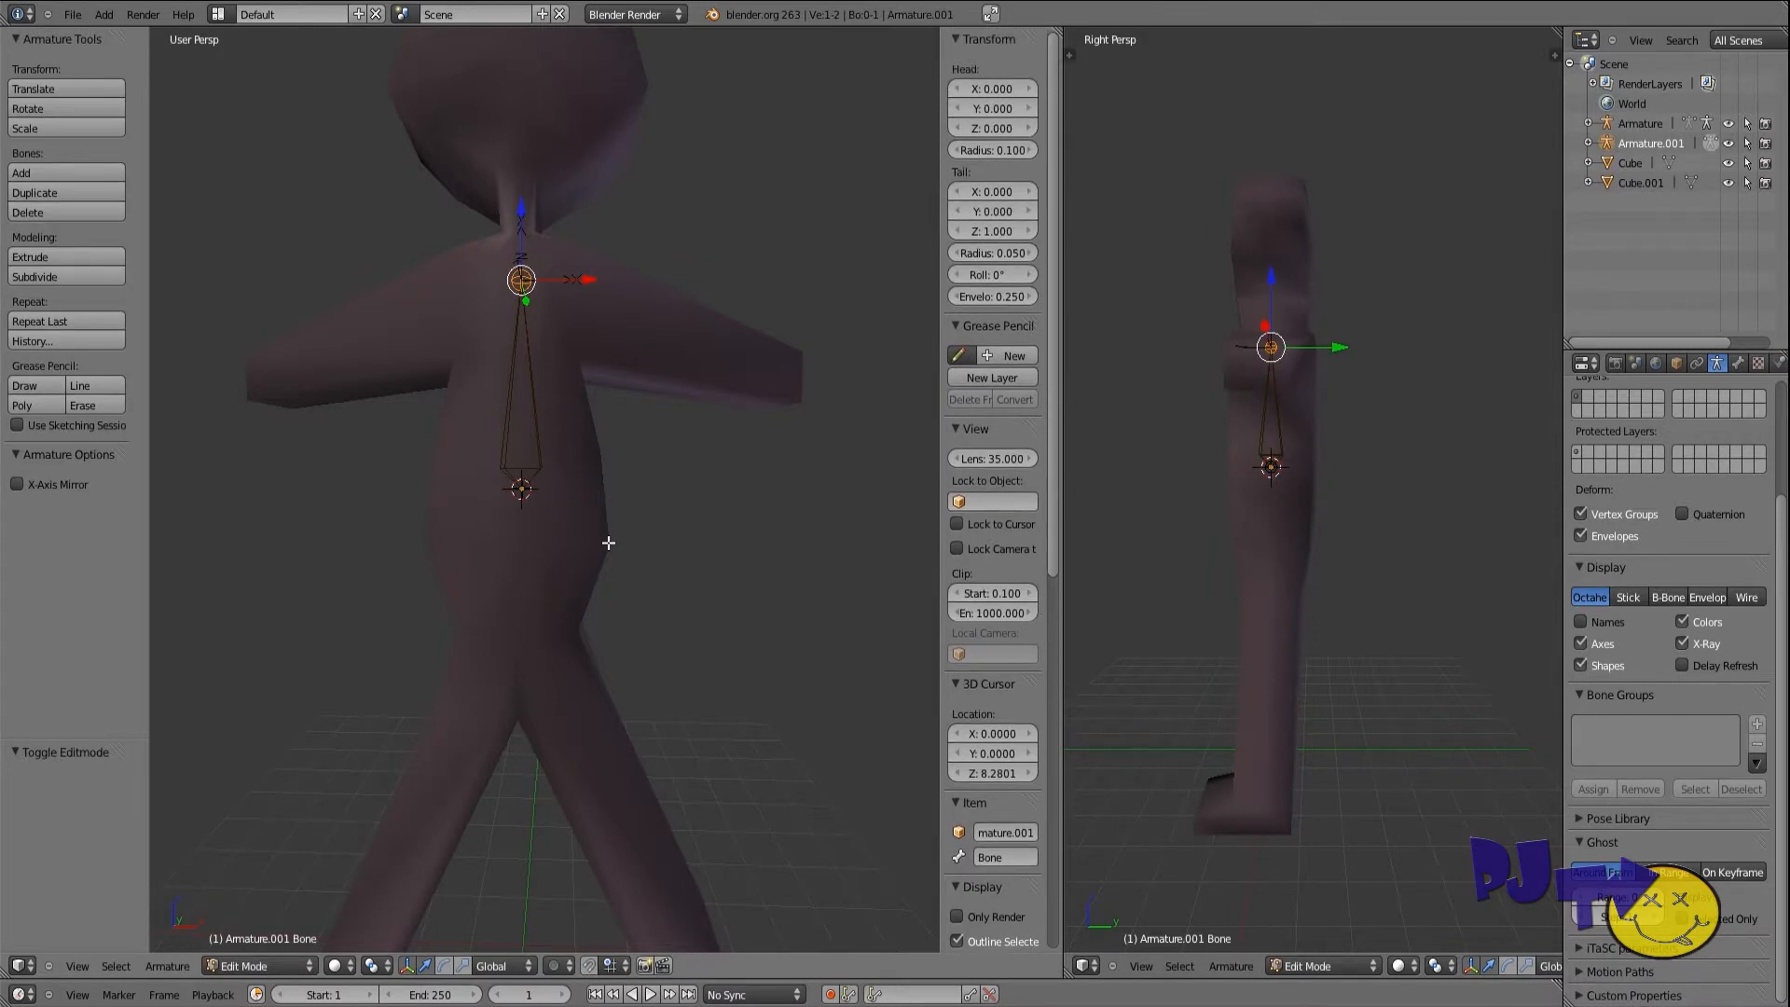
# Step: Move the whole bone down the global Z axis by about 2.43 so it starts at the hips
pyautogui.press('a')
pyautogui.scroll(-2, 606, 543)
pyautogui.moveTo(535, 502)
pyautogui.mouseDown(button='middle')
pyautogui.moveTo(508, 500)
pyautogui.moveTo(572, 500)
pyautogui.moveTo(548, 494)
pyautogui.mouseUp(button='middle')
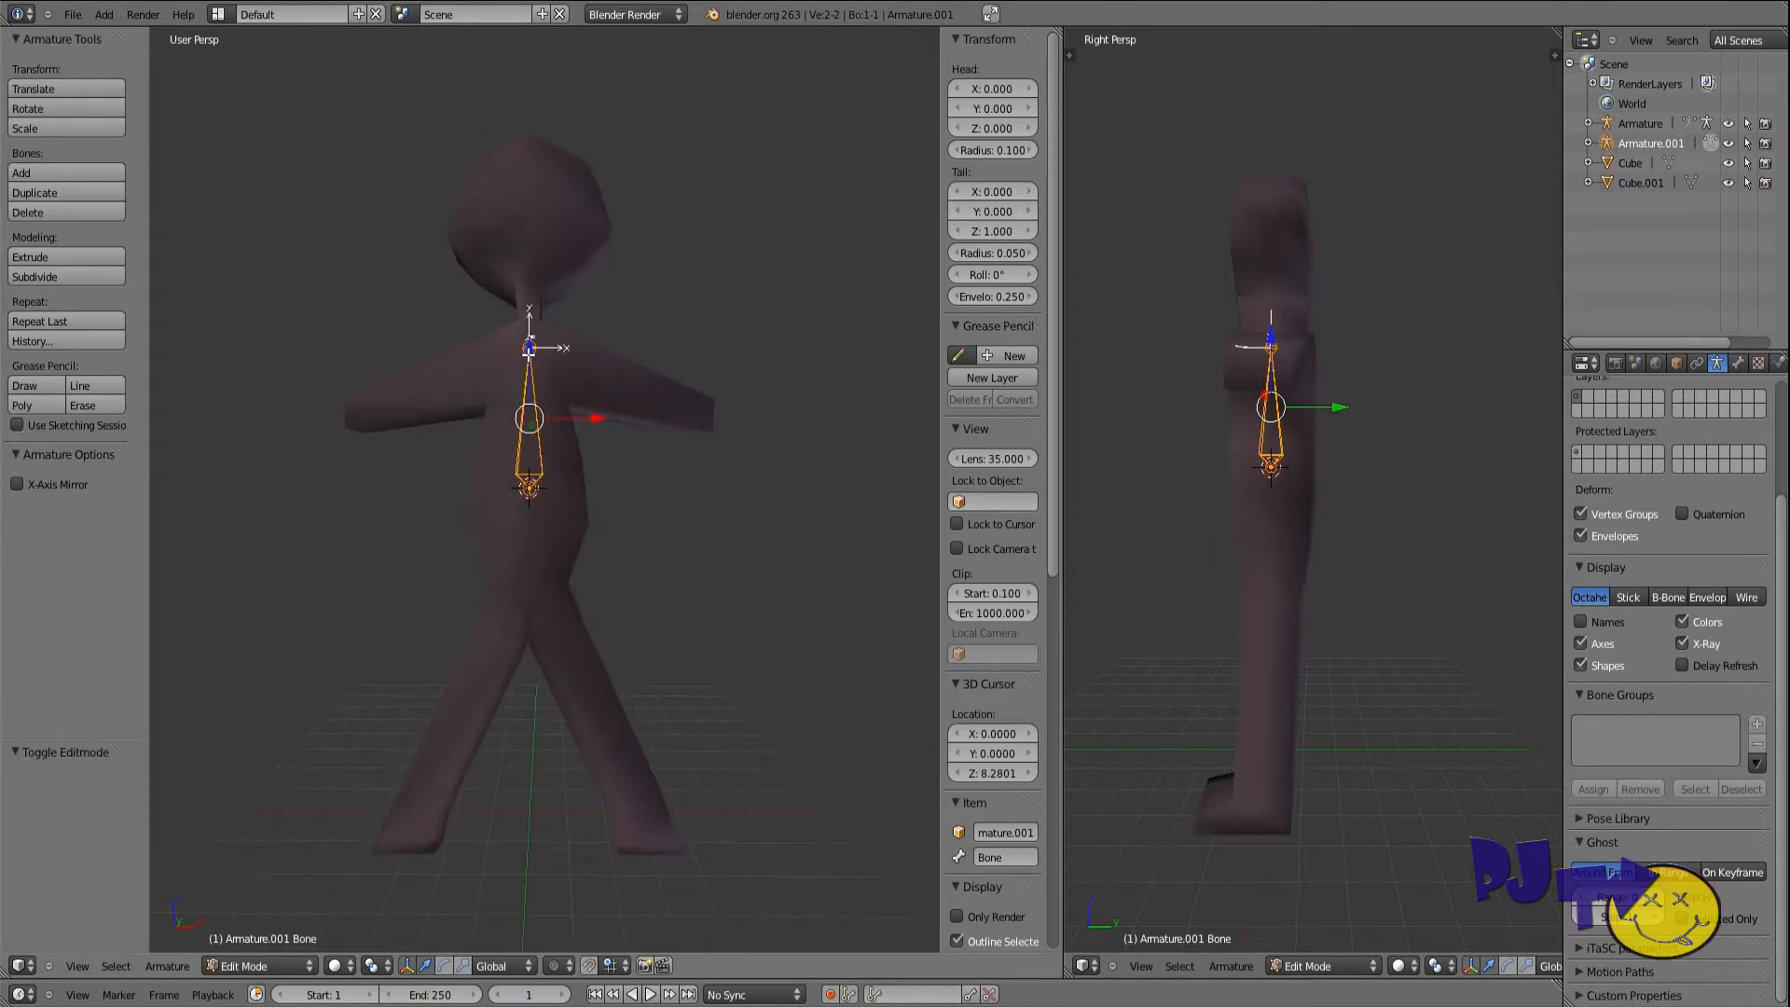
pyautogui.press('g')
pyautogui.press('z')
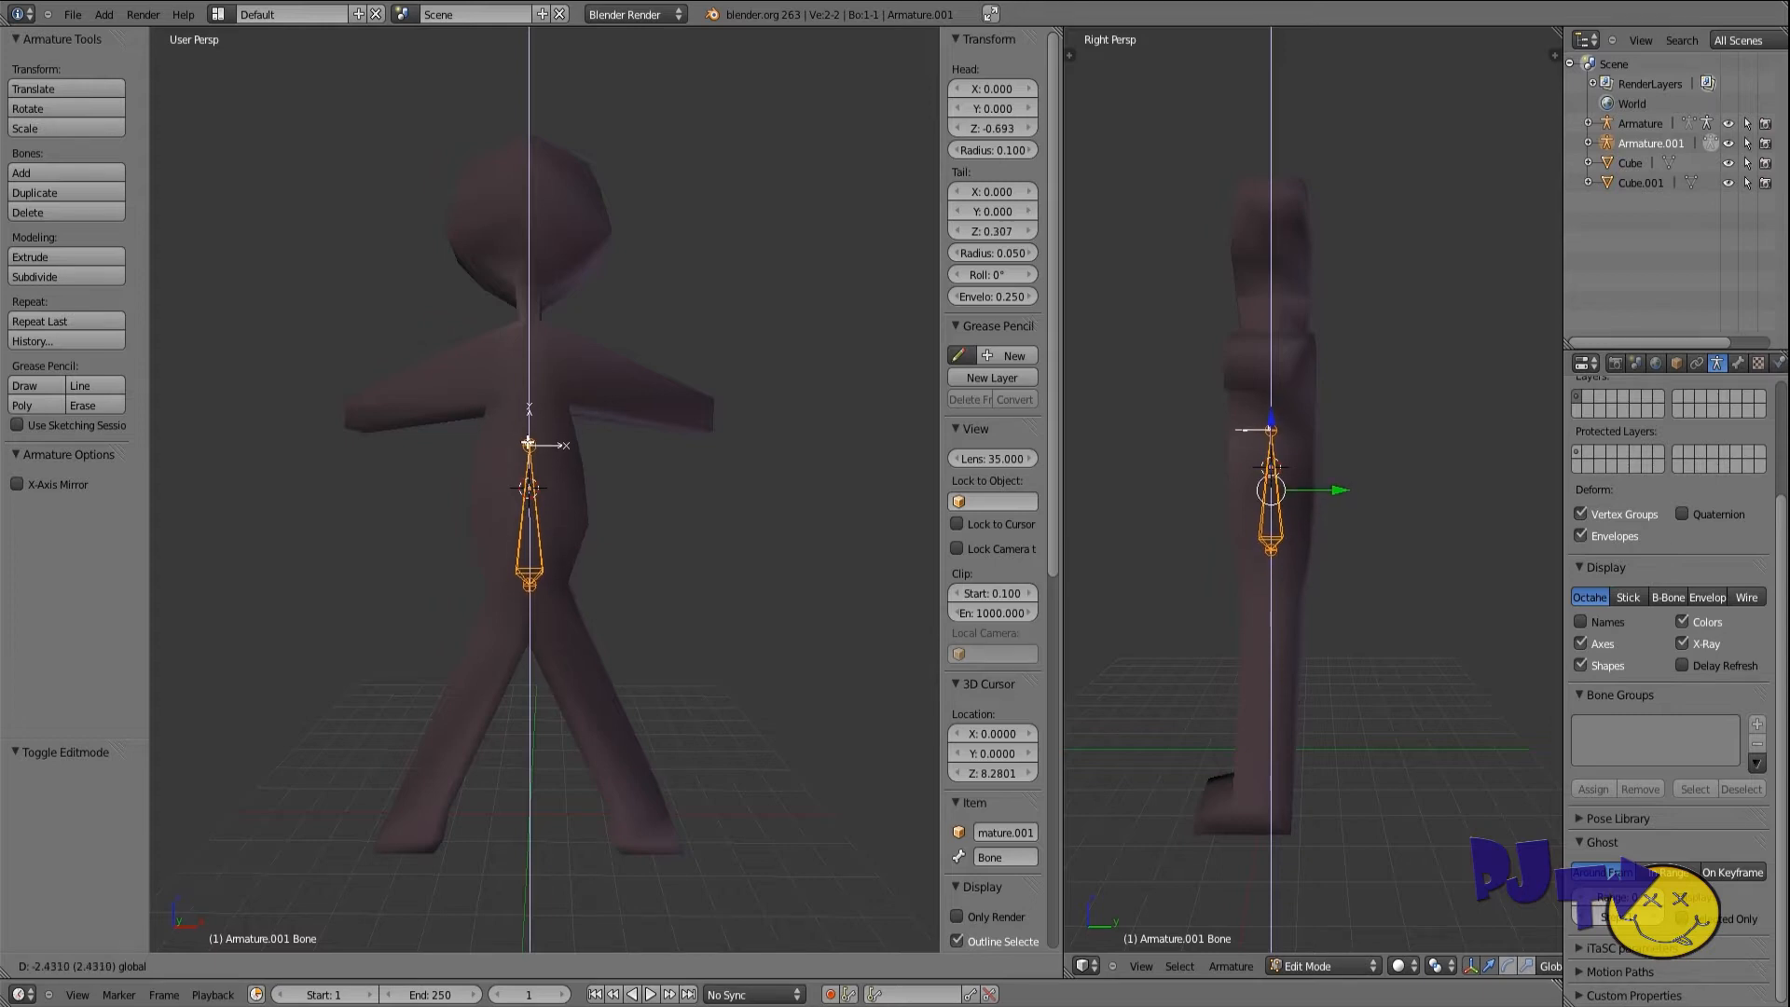
pyautogui.click(445, 479)
pyautogui.scroll(2, 446, 479)
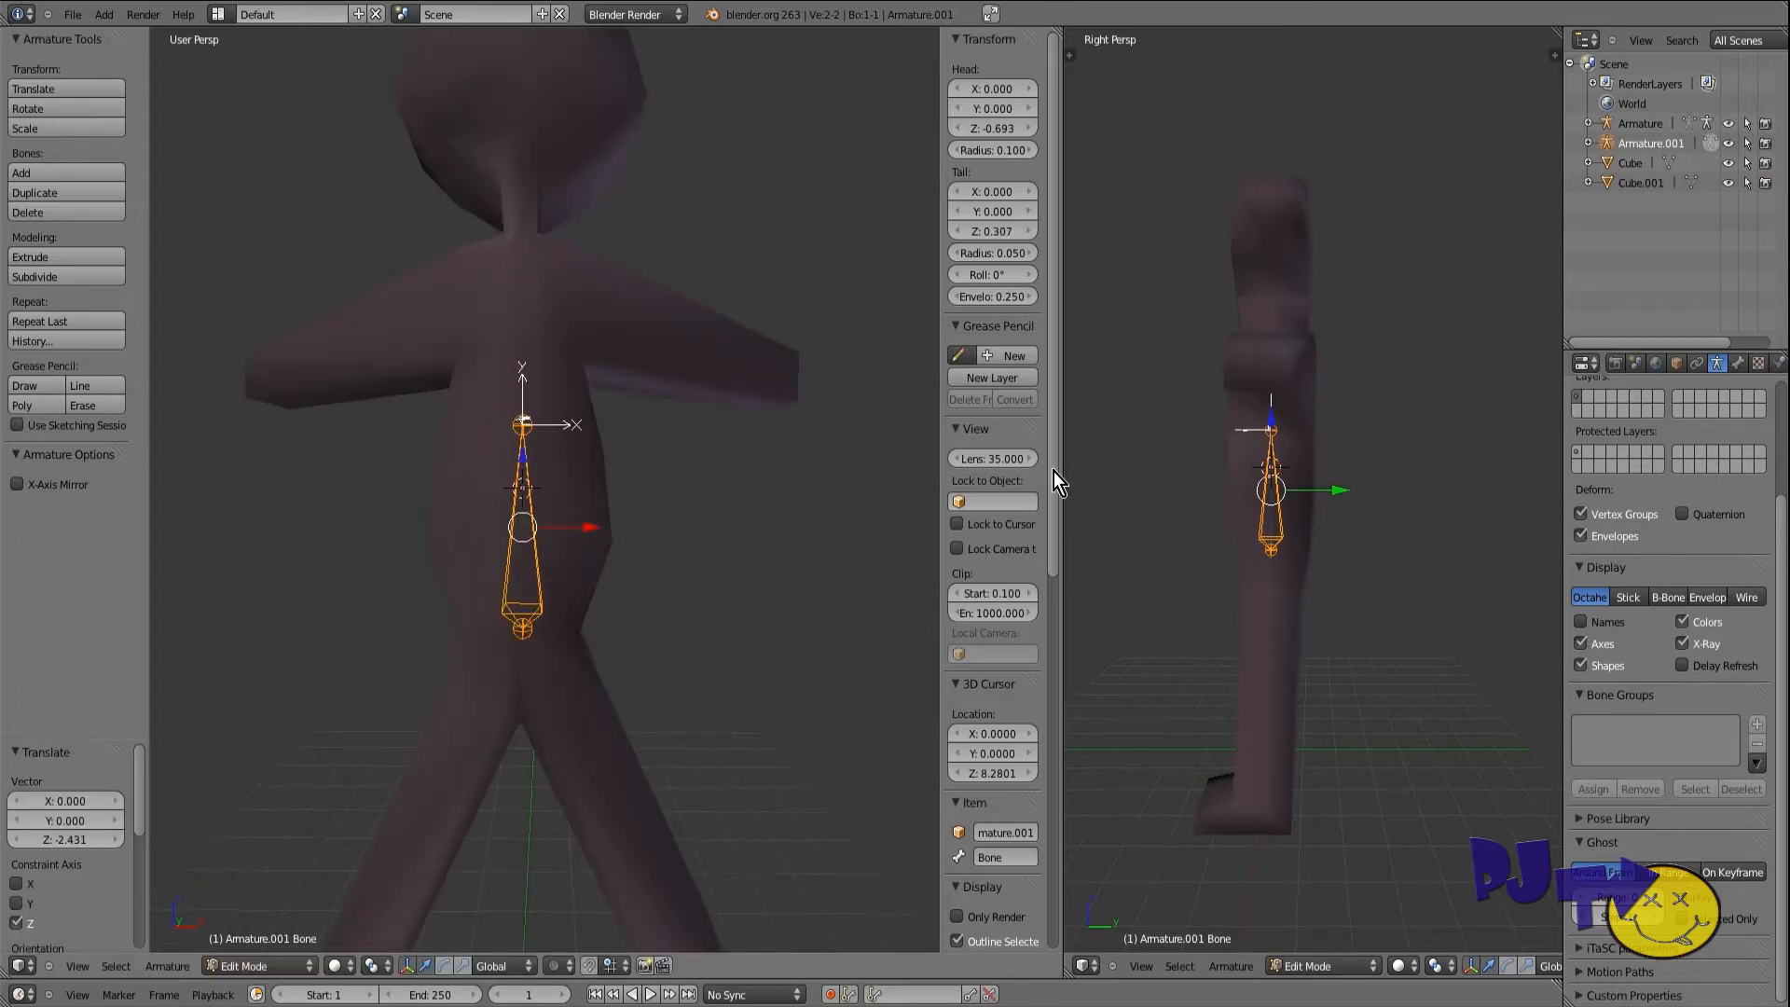
pyautogui.moveTo(1053, 478); pyautogui.dragTo(1059, 399)
# Step: Extrude a second spine bone from the first bone's tip, about 2.82 up the Z axis to the base of the neck
pyautogui.rightClick(501, 462)
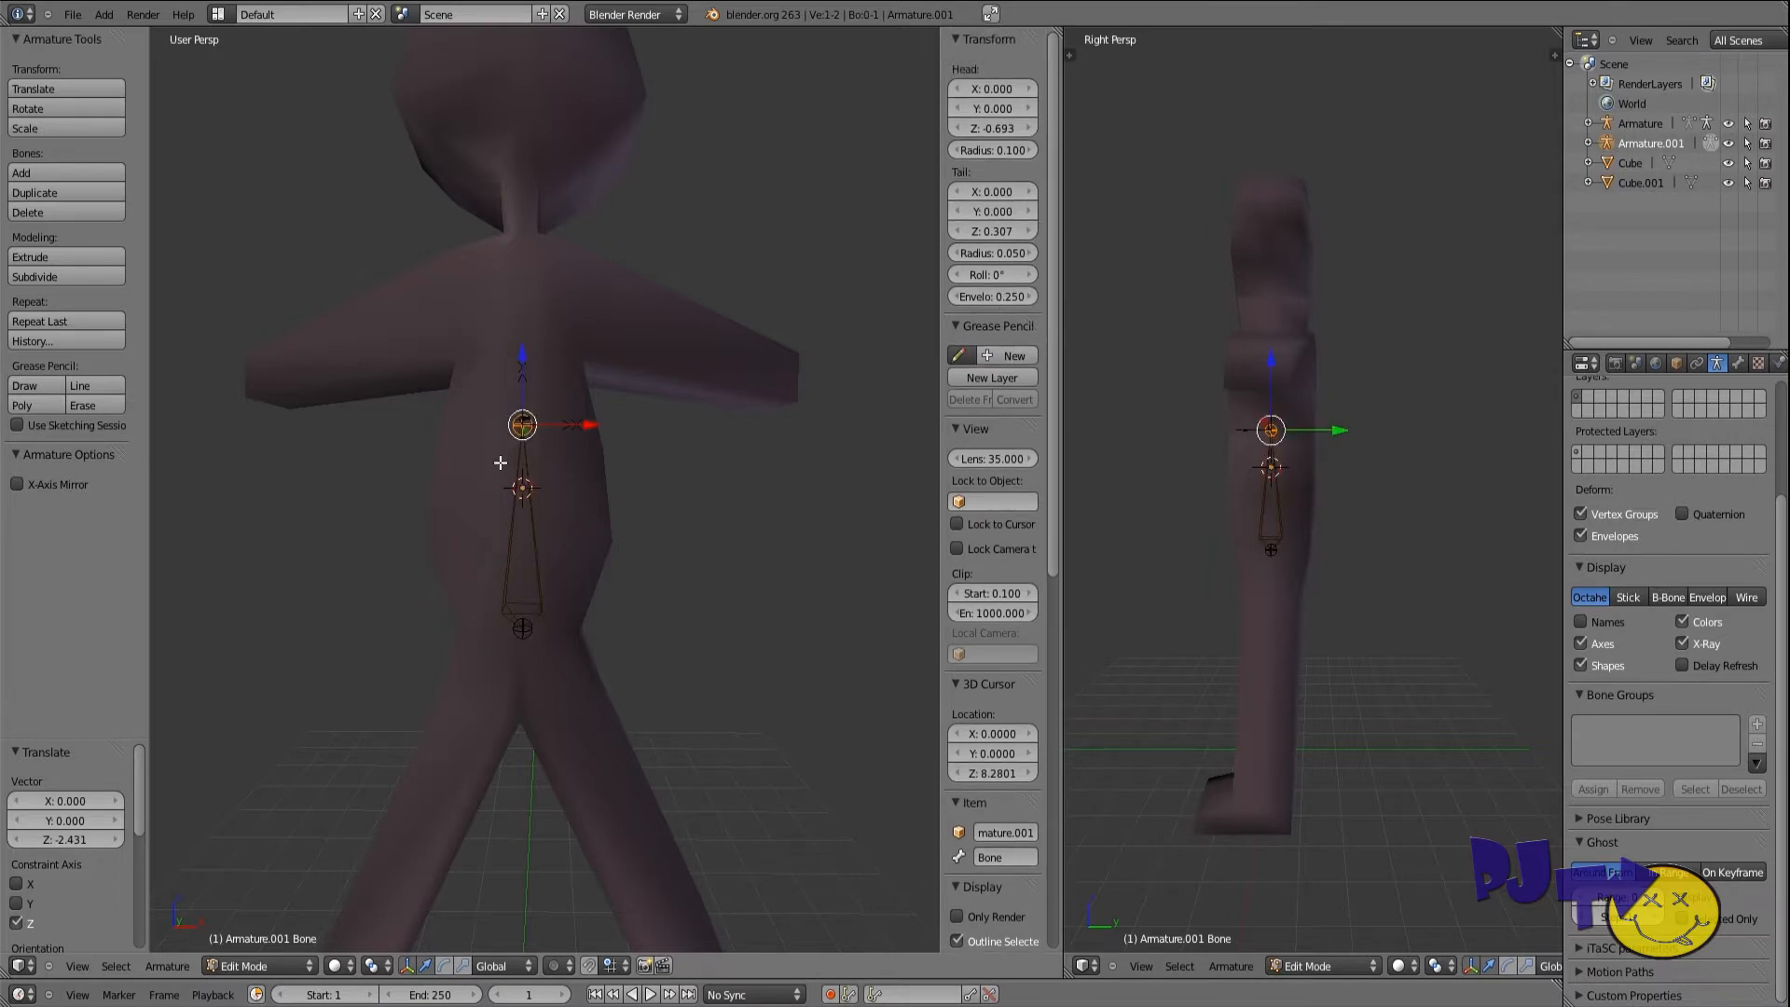
pyautogui.press('e')
pyautogui.rightClick(522, 351)
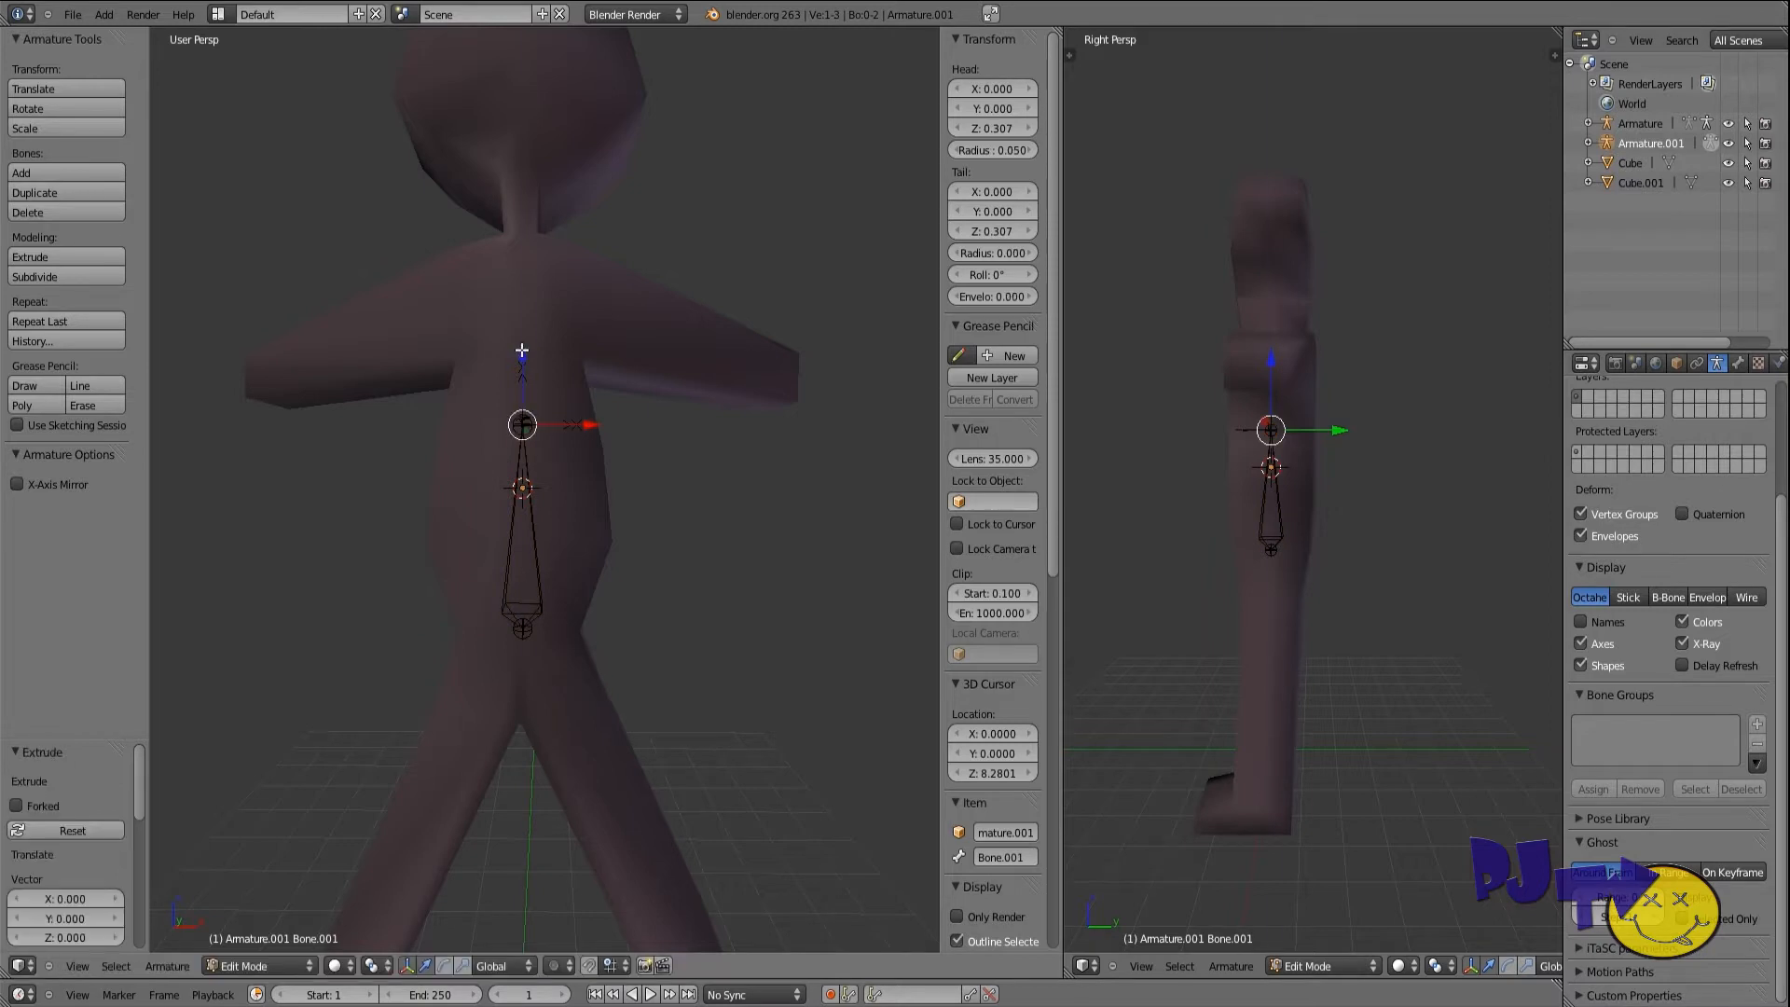
pyautogui.press('g')
pyautogui.press('z')
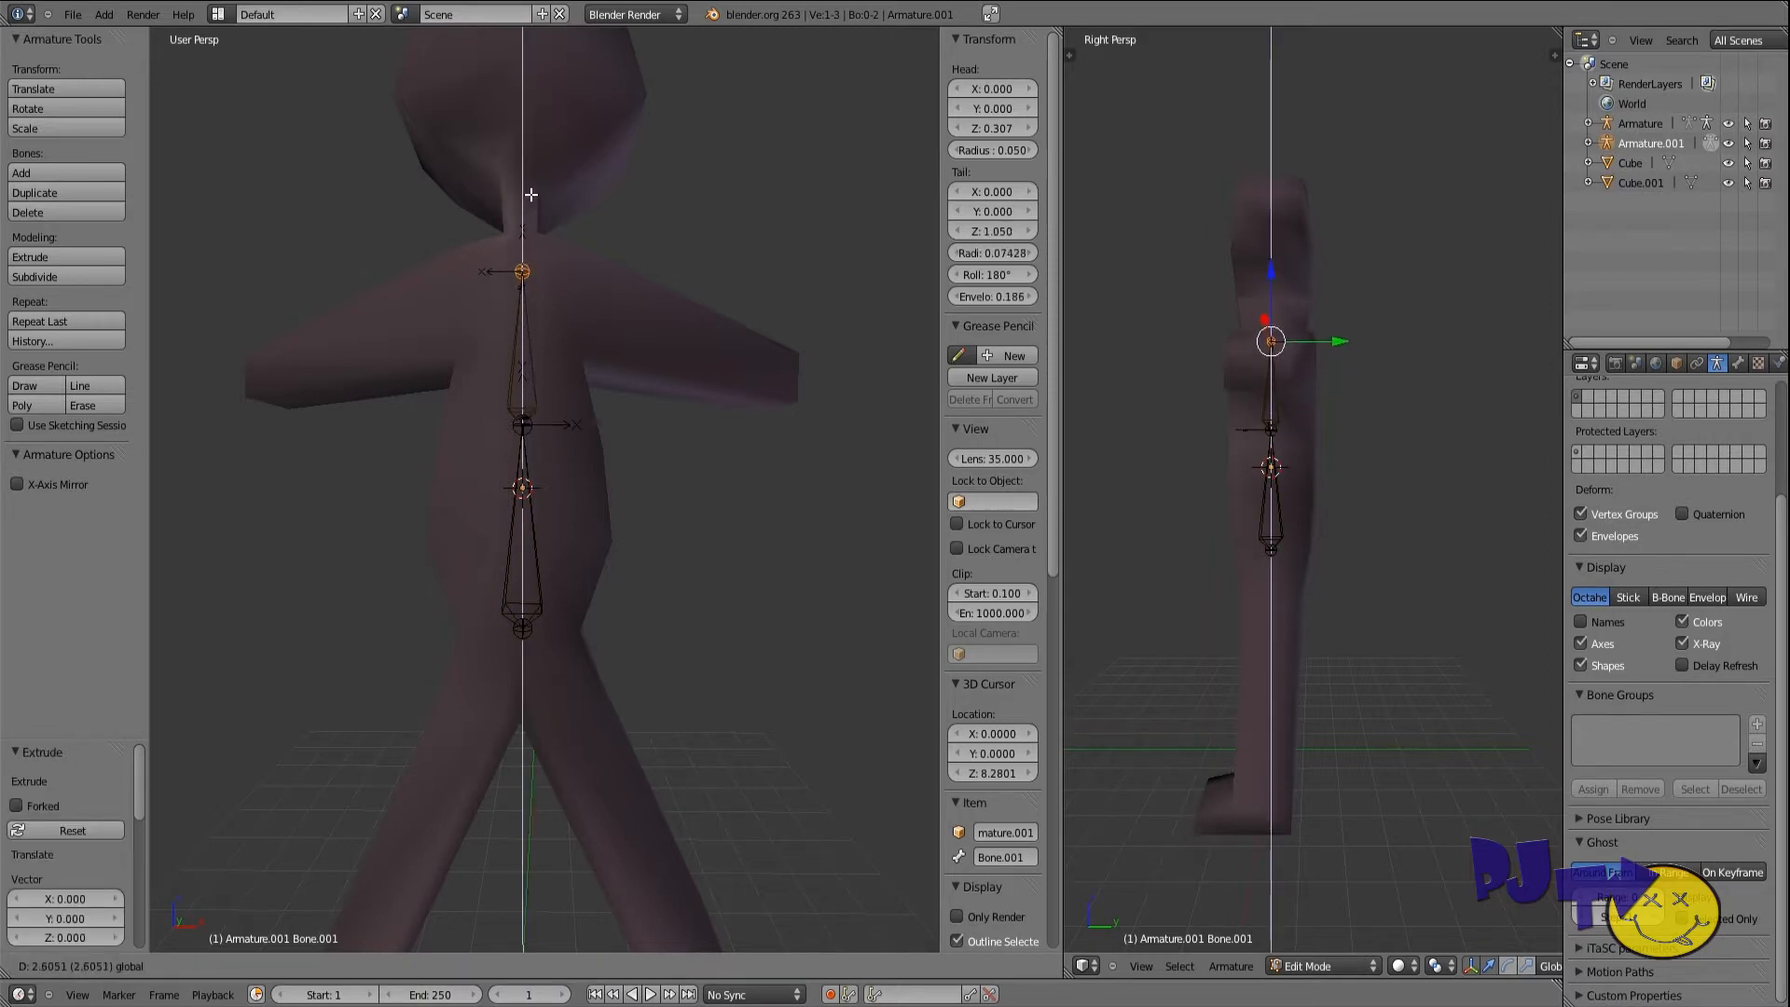
pyautogui.click(522, 183)
pyautogui.scroll(-2, 526, 407)
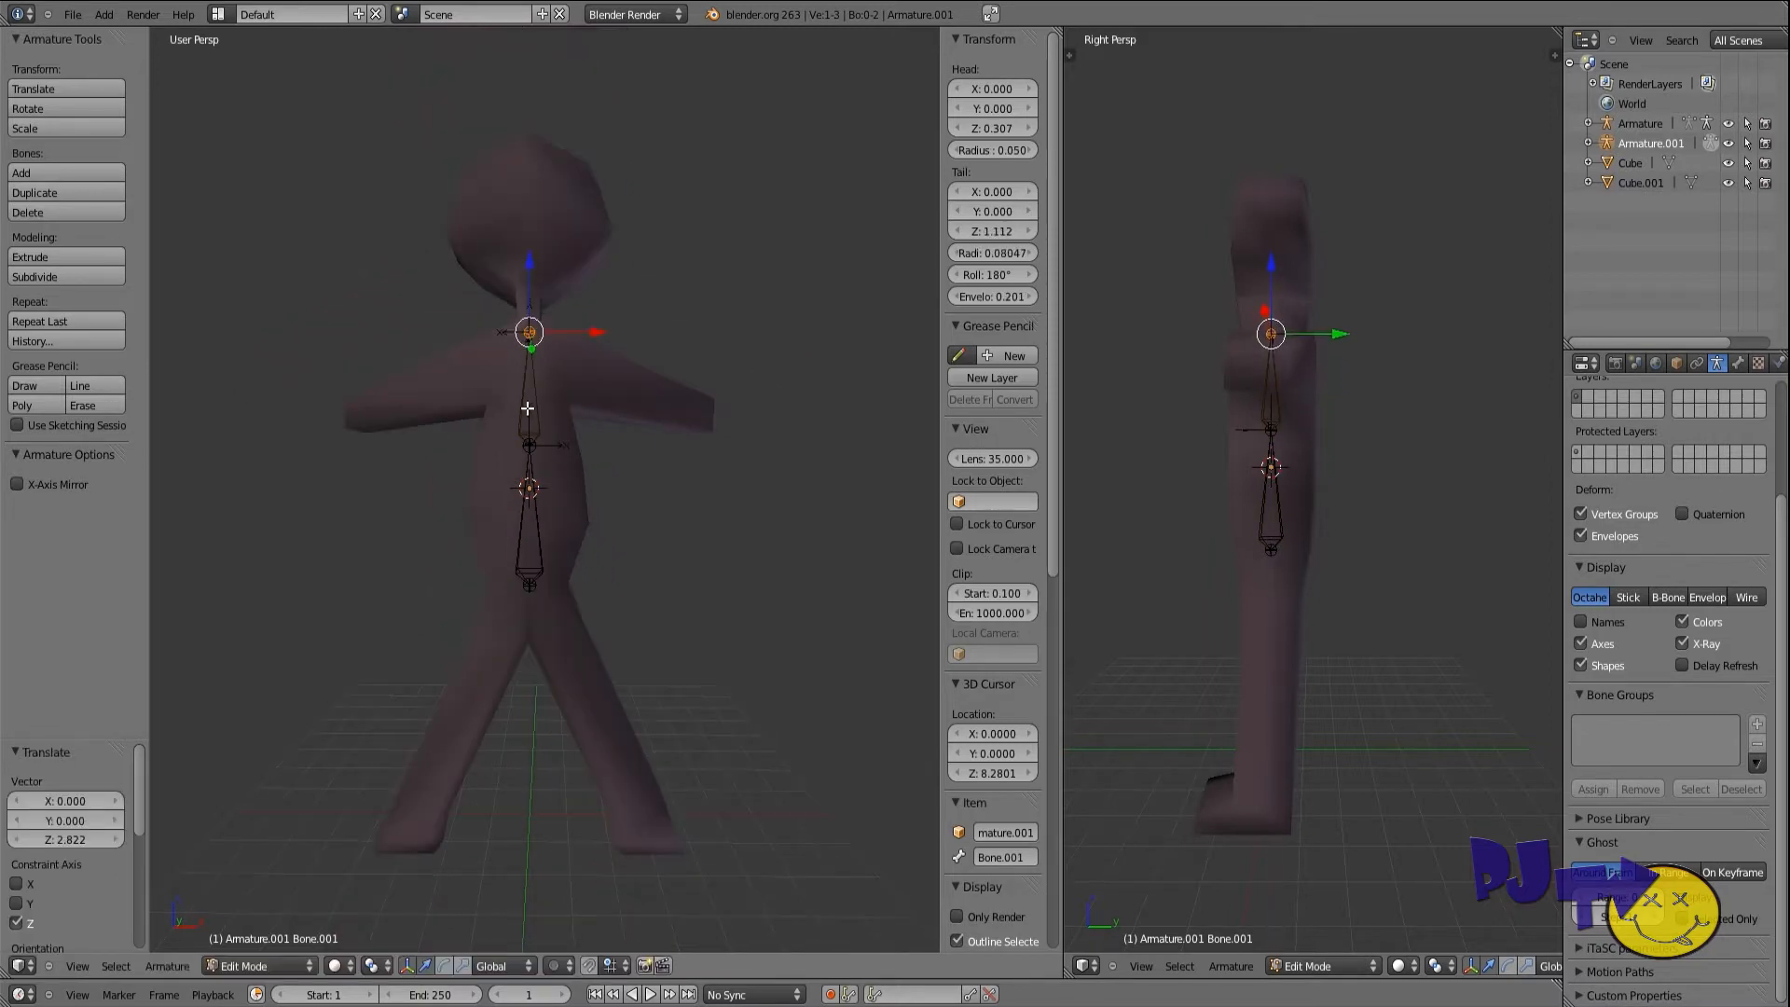
pyautogui.press('e')
pyautogui.rightClick(530, 249)
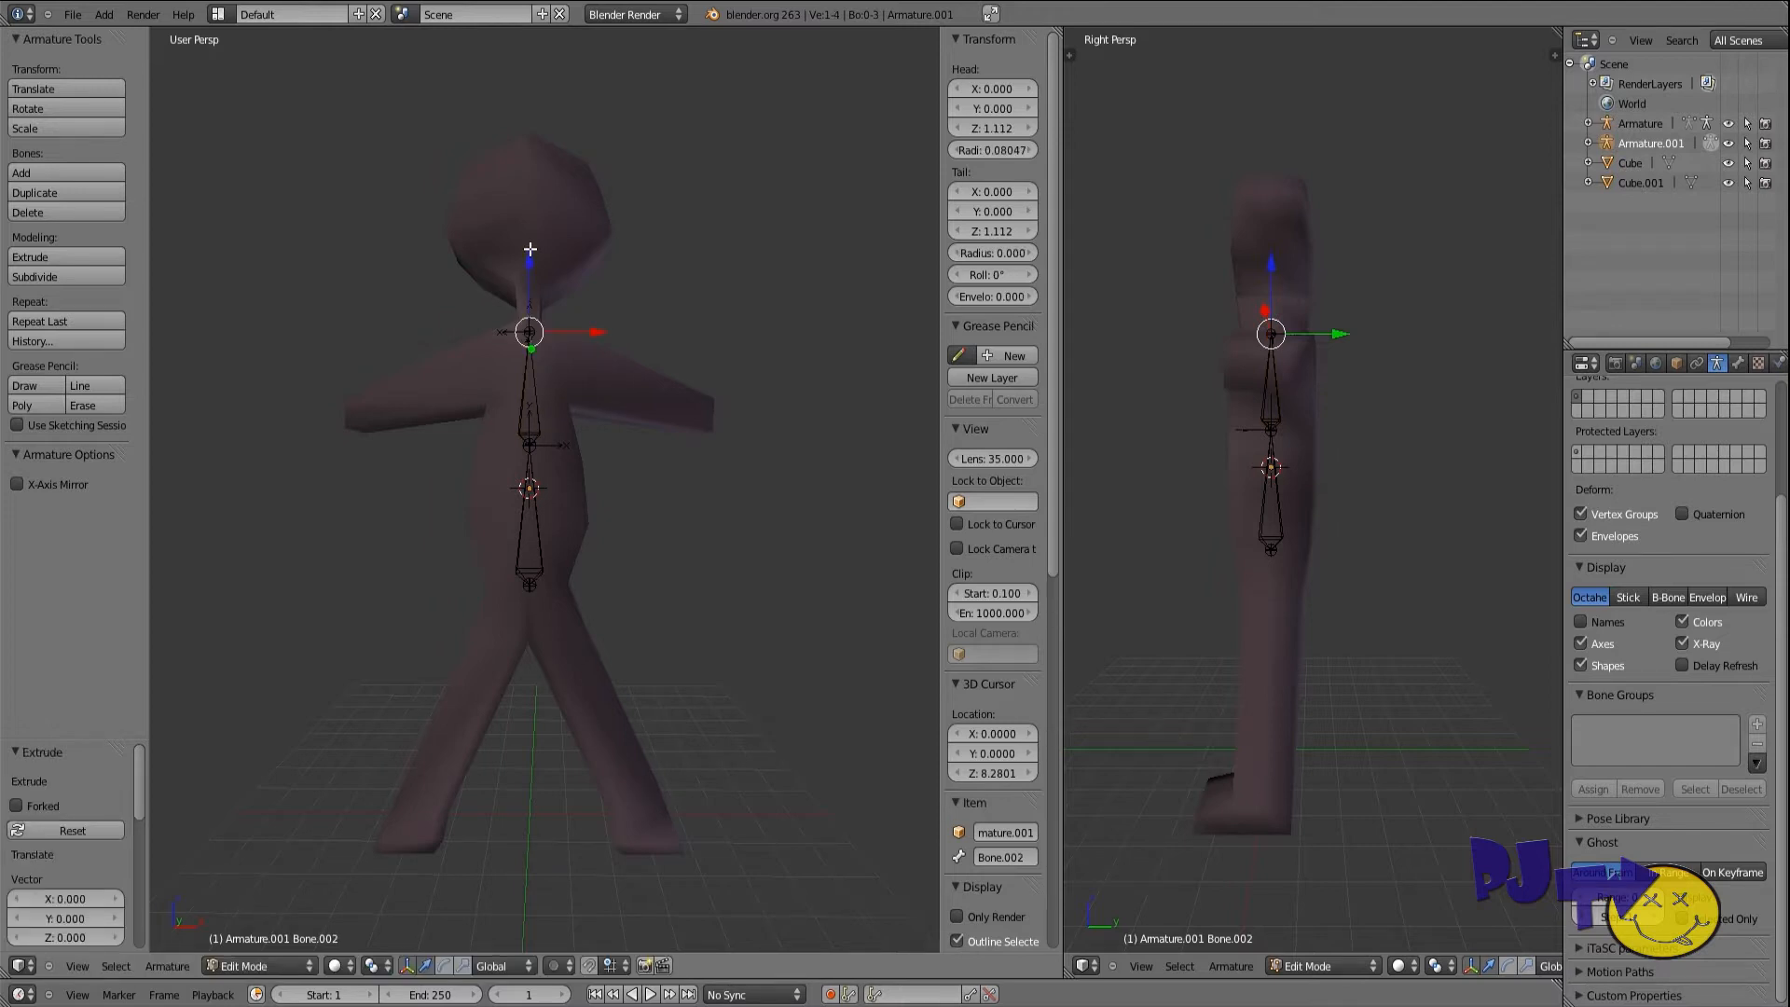
pyautogui.press('g')
pyautogui.press('z')
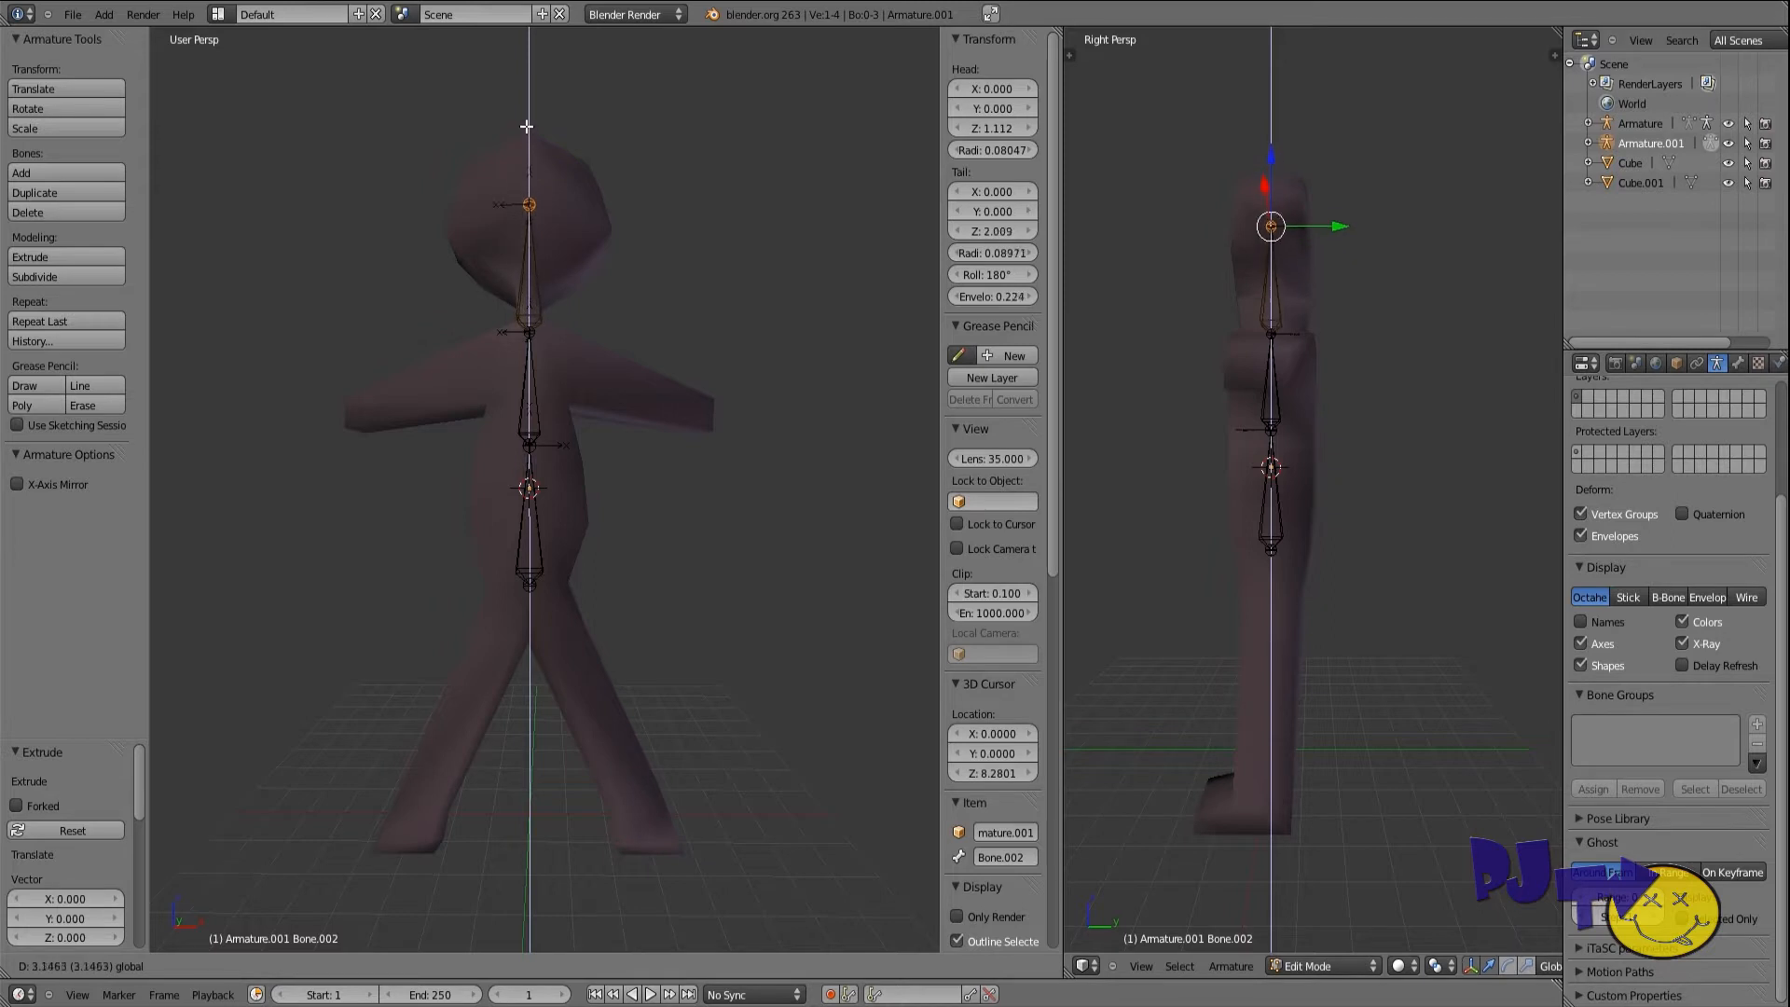
pyautogui.click(524, 175)
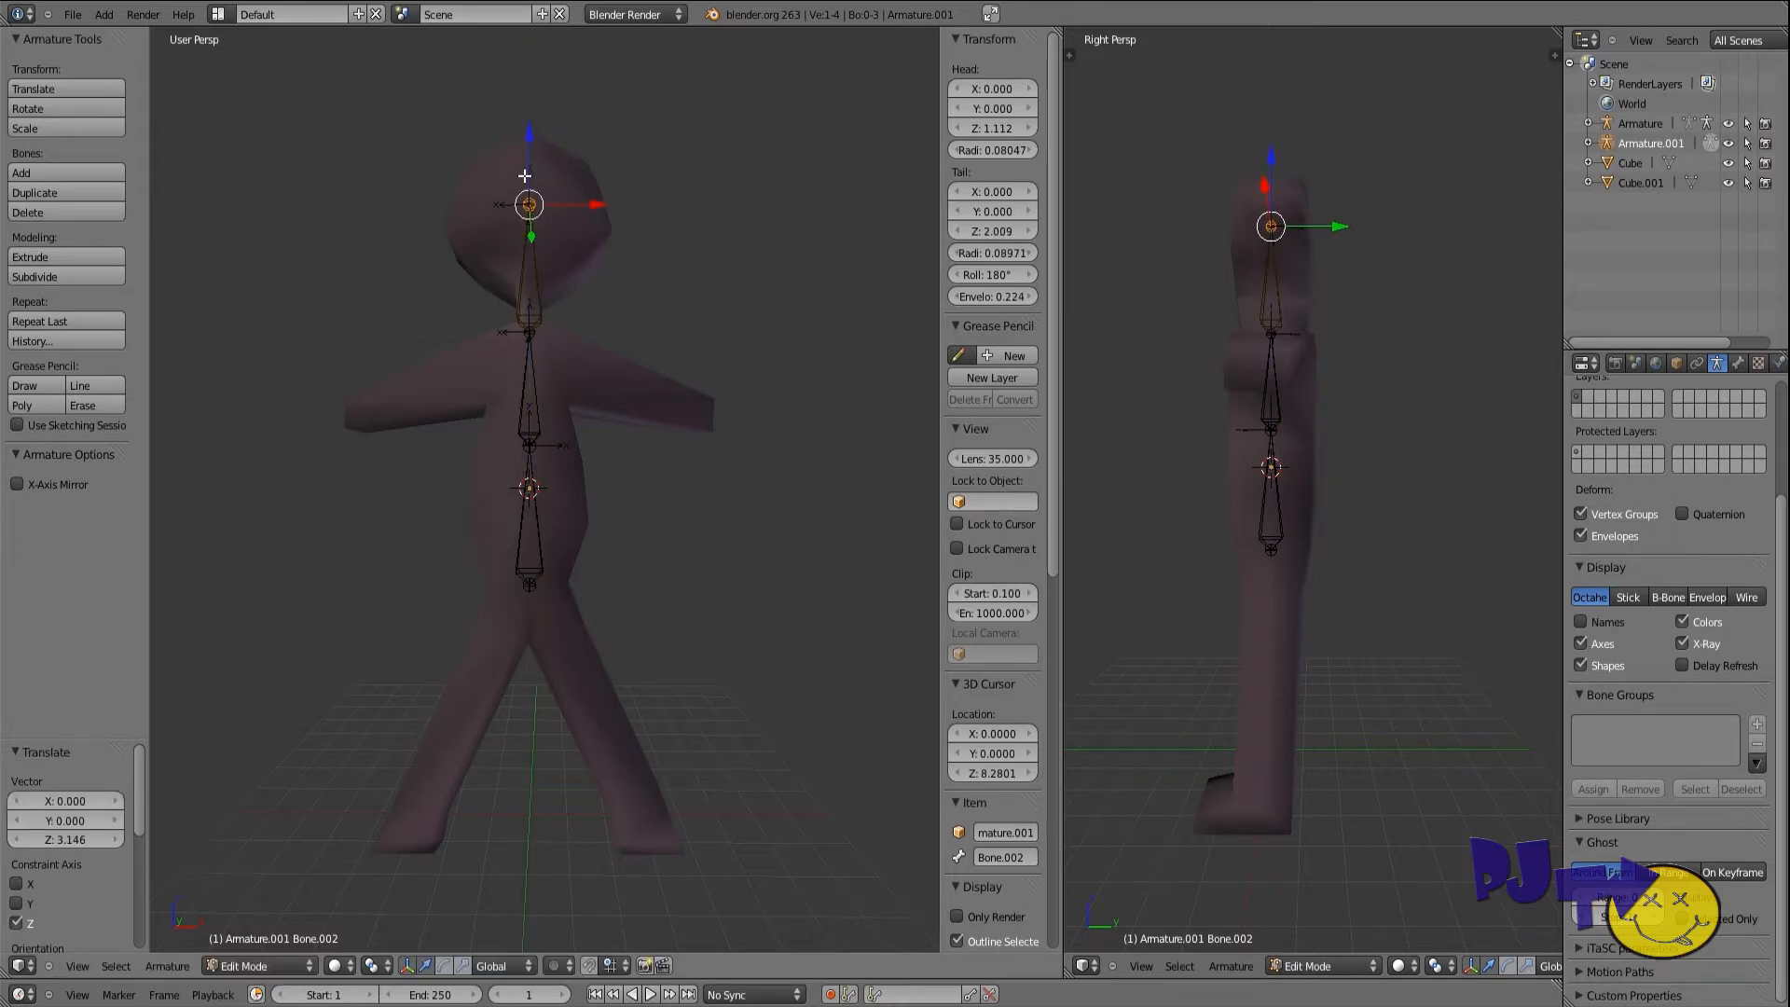
pyautogui.hotkey('ctrl', 'z')
pyautogui.hotkey('ctrl', 'z')
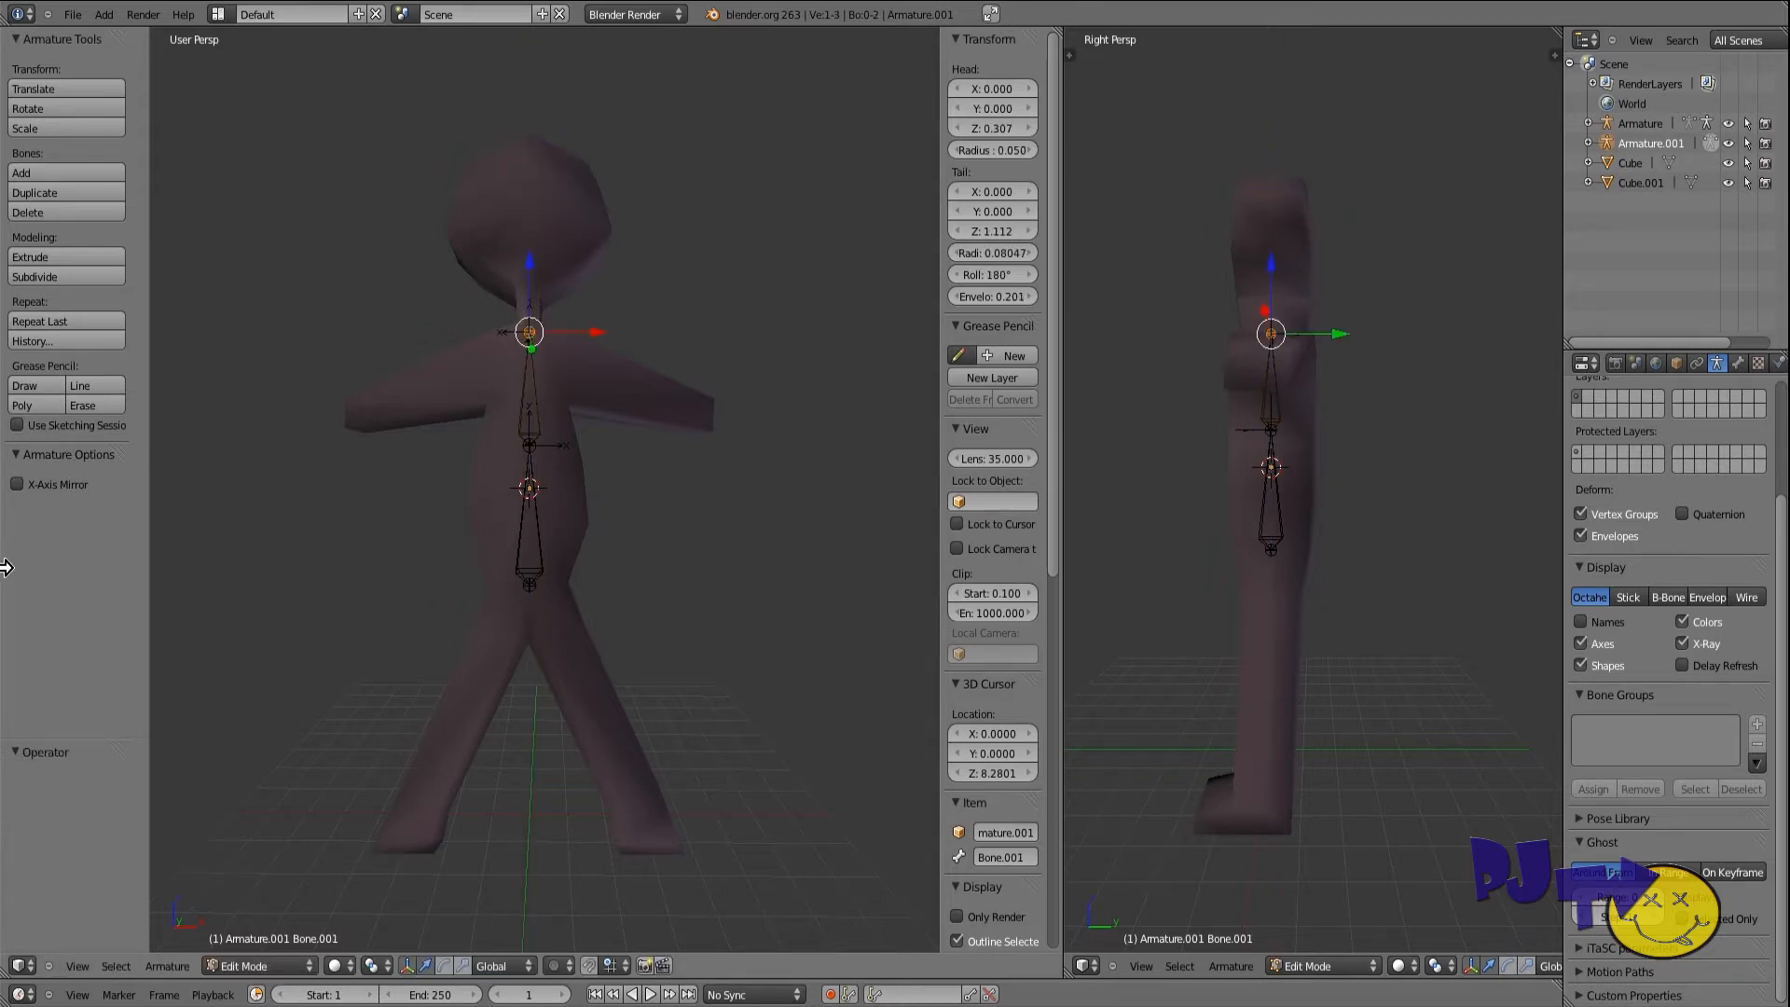
# Step: Enable X-Axis Mirror for the armature, set the upper spine bone's roll to 0°, and select that bone's tip
pyautogui.click(18, 485)
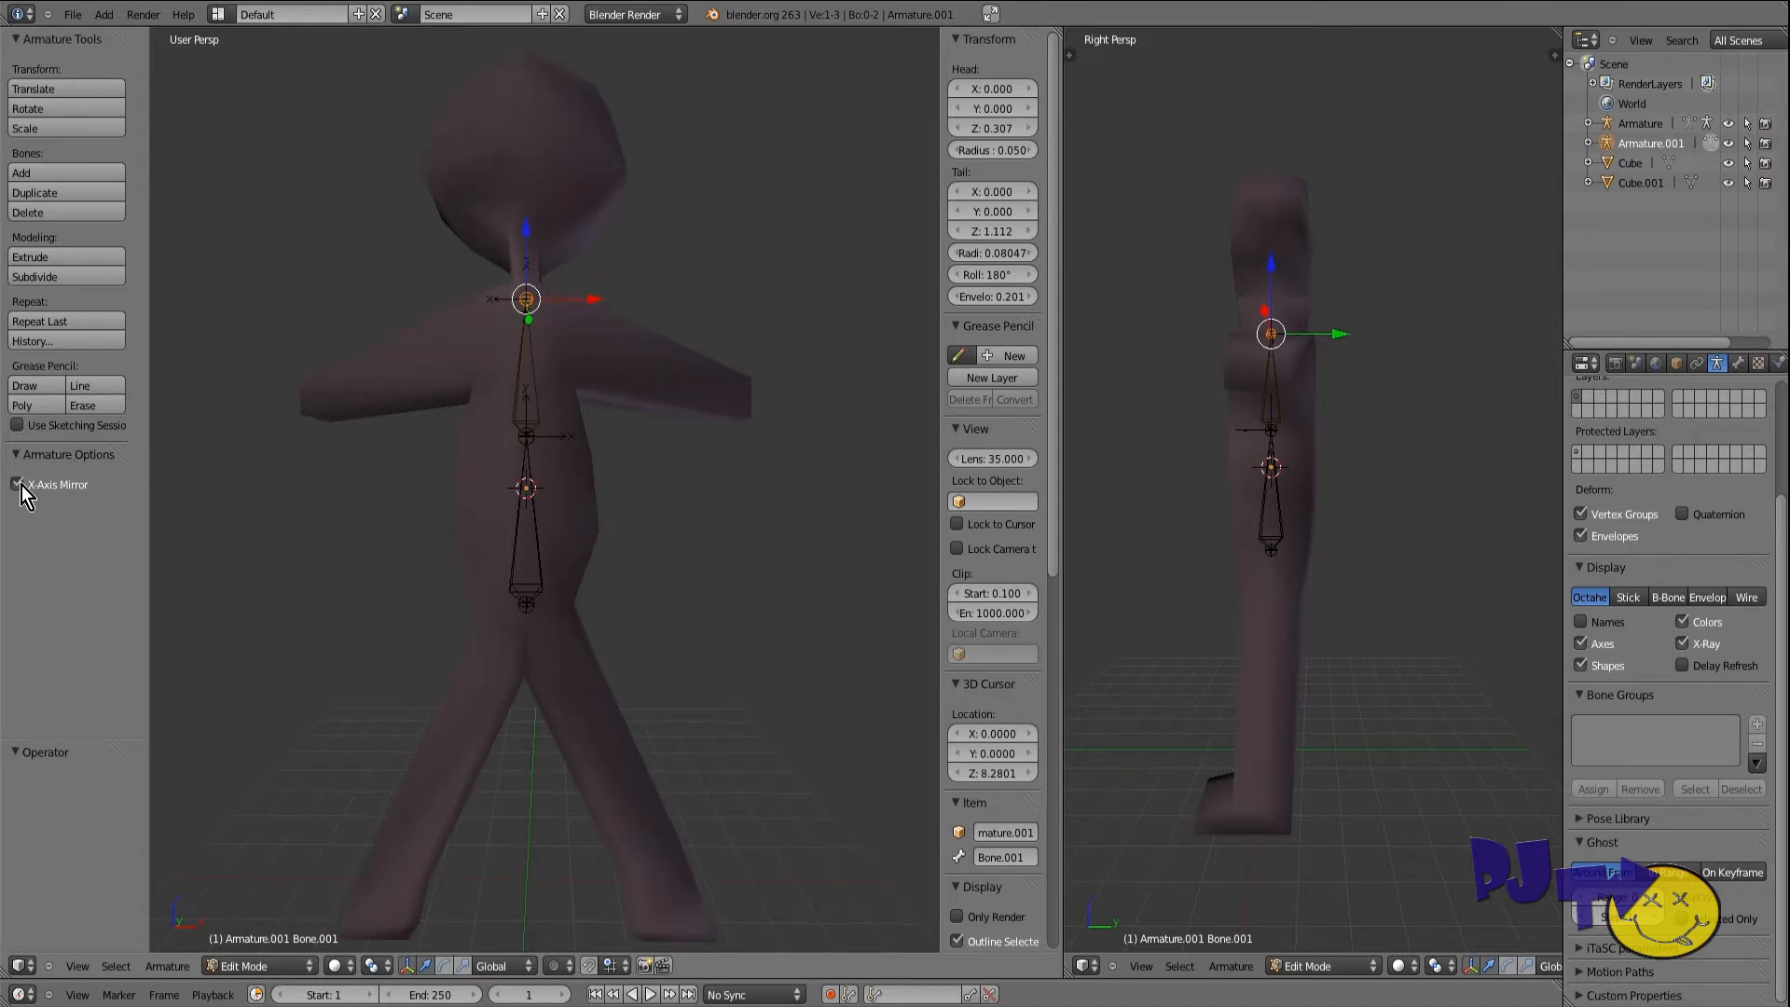
pyautogui.rightClick(527, 380)
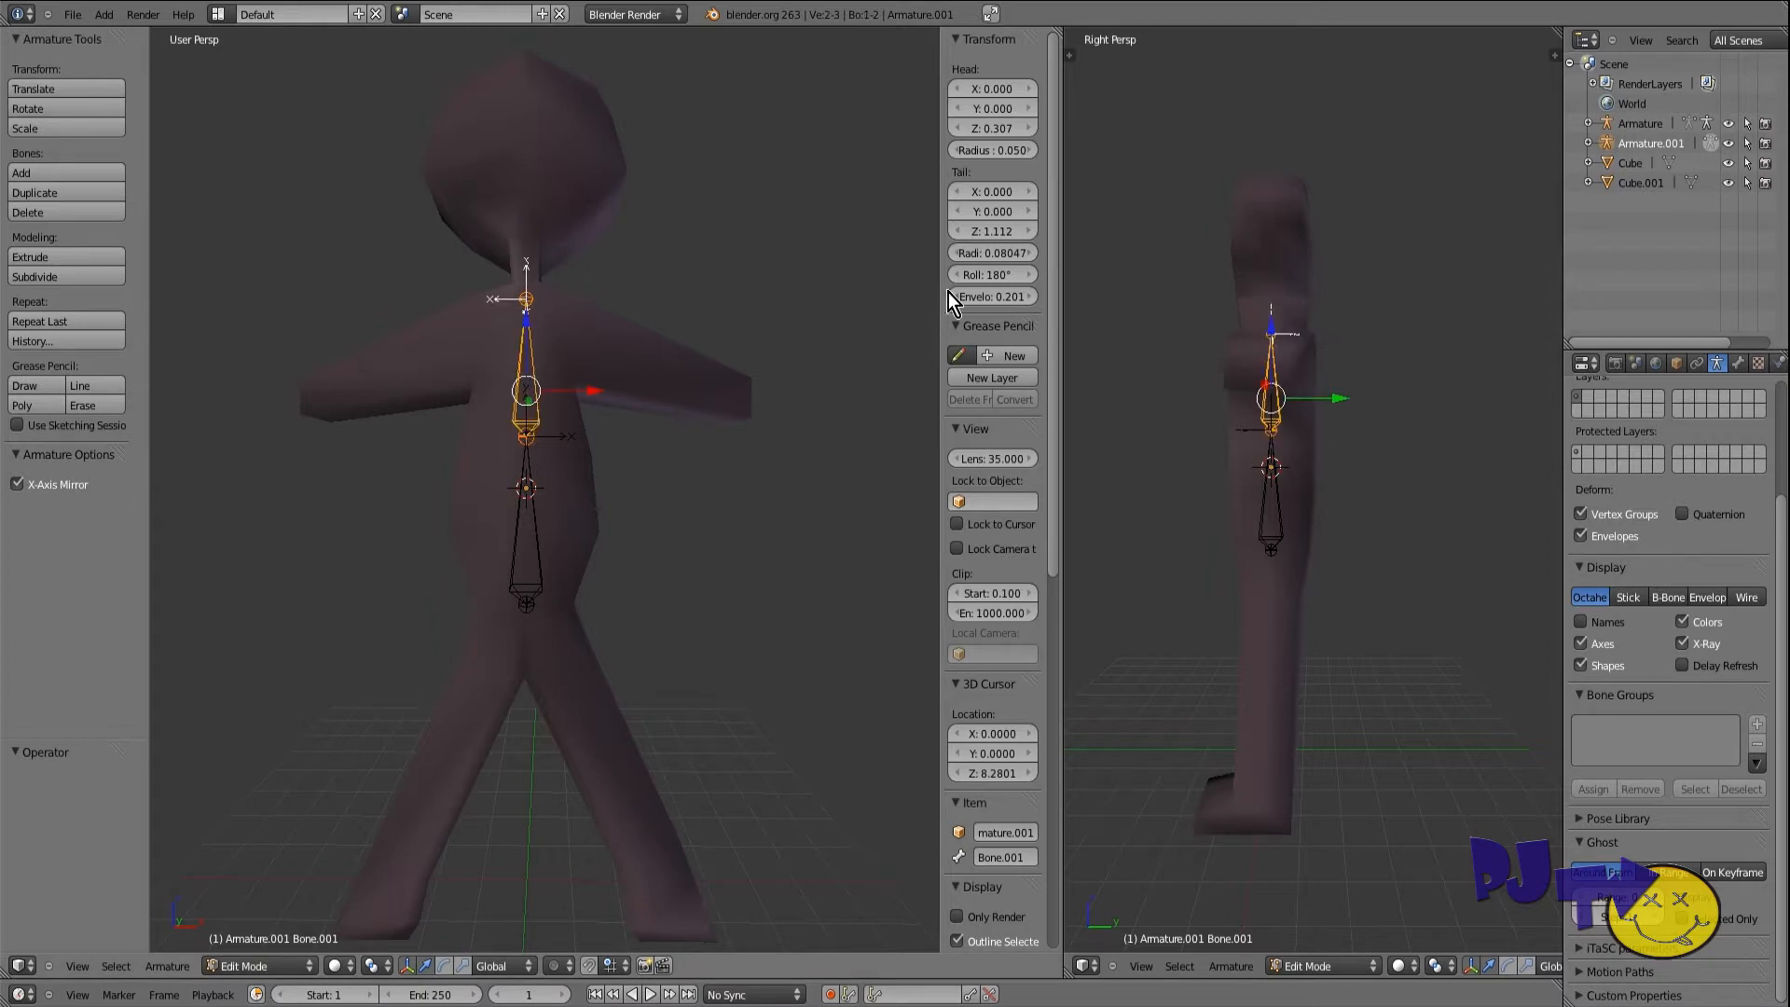
pyautogui.click(1016, 274)
pyautogui.write('0')
pyautogui.press('Return')
pyautogui.rightClick(526, 522)
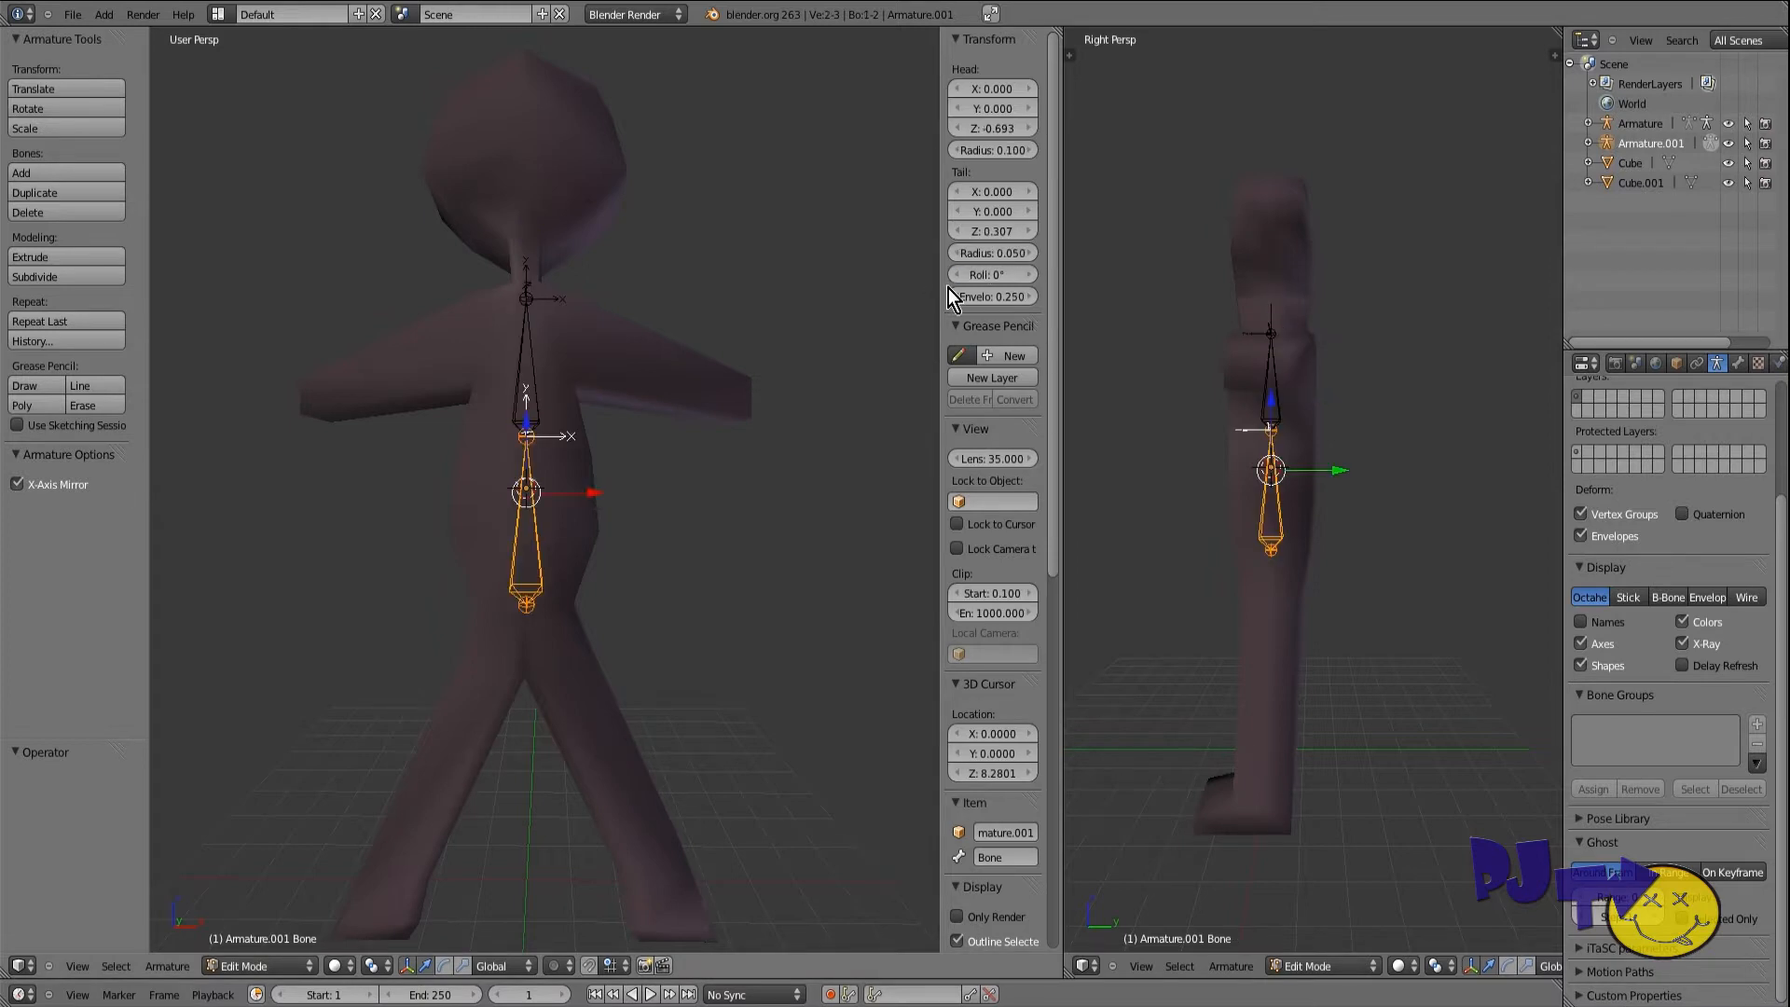
pyautogui.rightClick(523, 301)
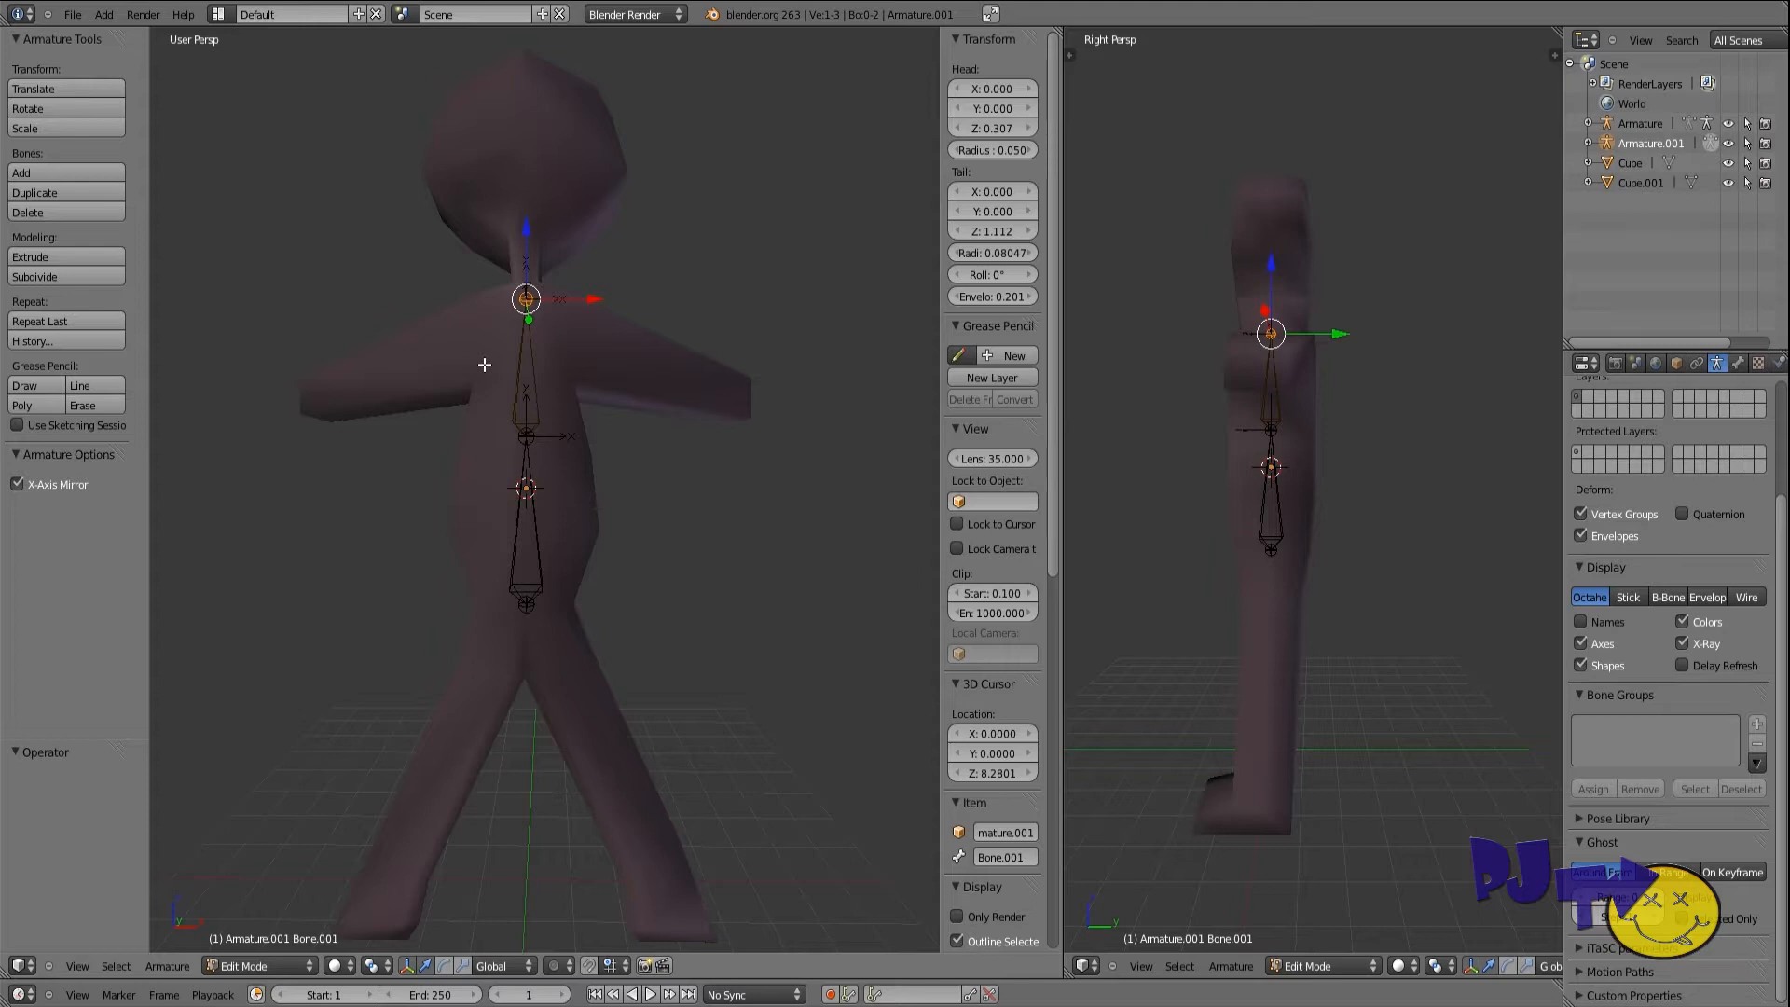
# Step: Fork-extrude a mirrored pair of bones about 2.53 along X from the upper spine bone's tip and disconnect both from it
pyautogui.hotkey('shift', 'e')
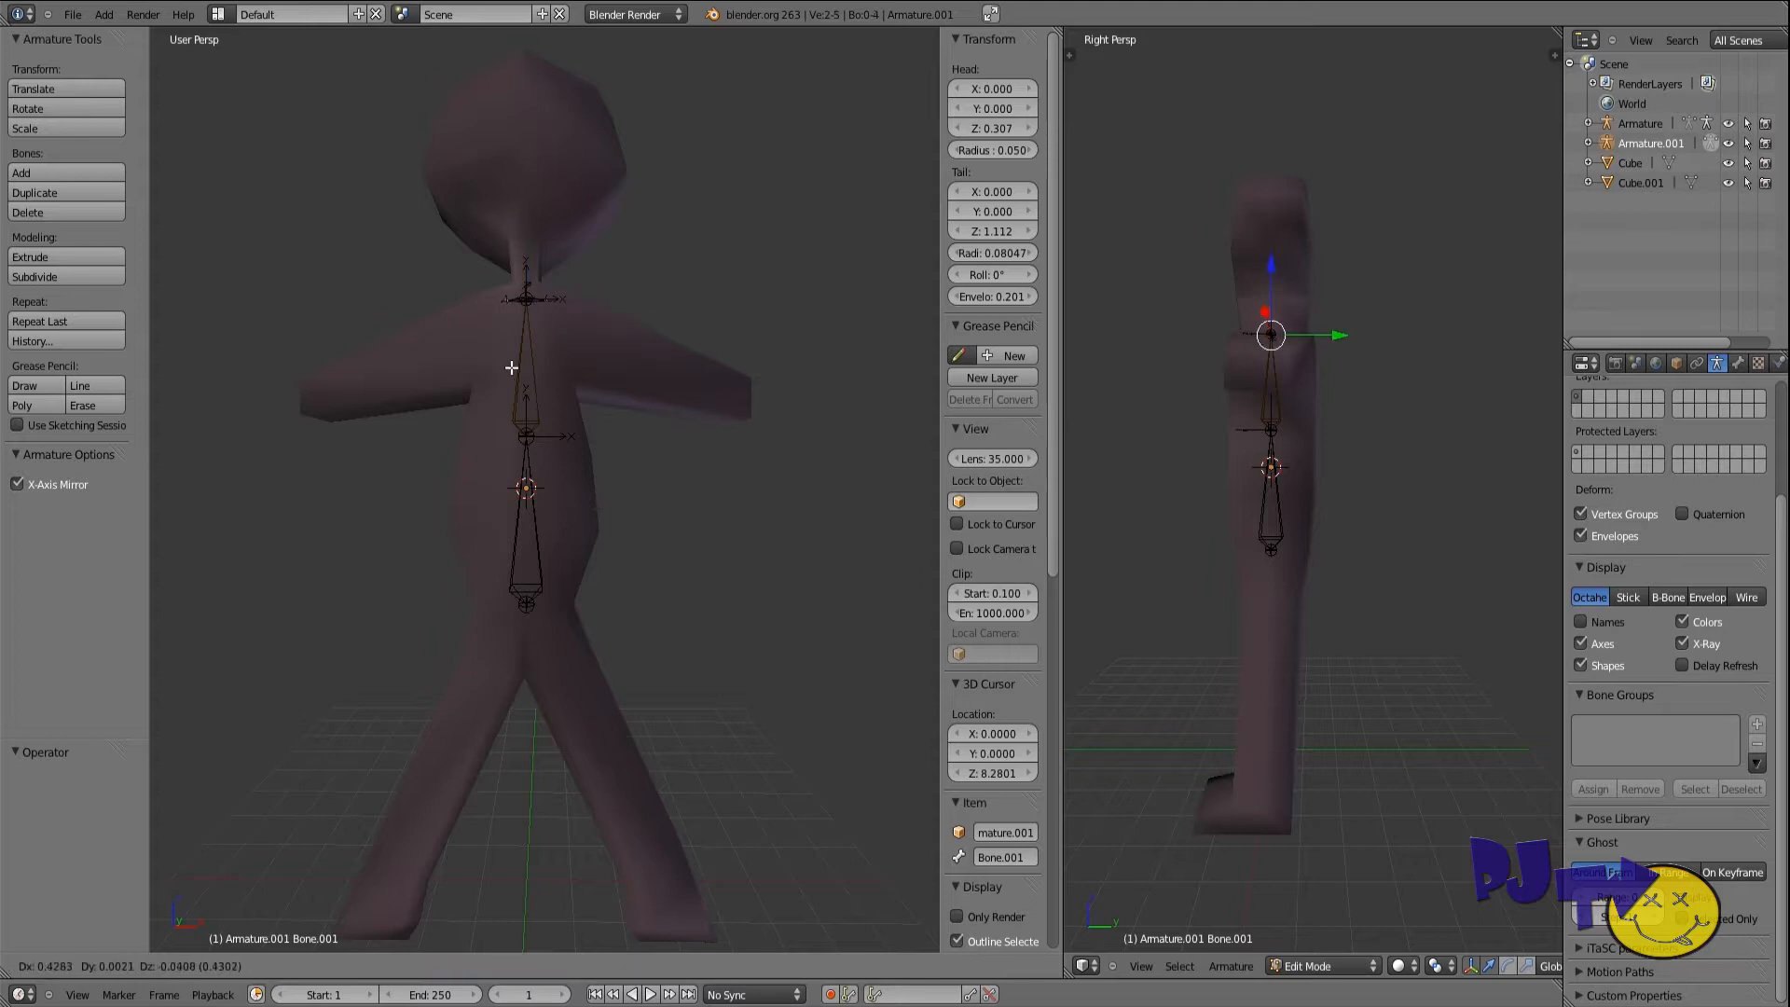
pyautogui.click(604, 364)
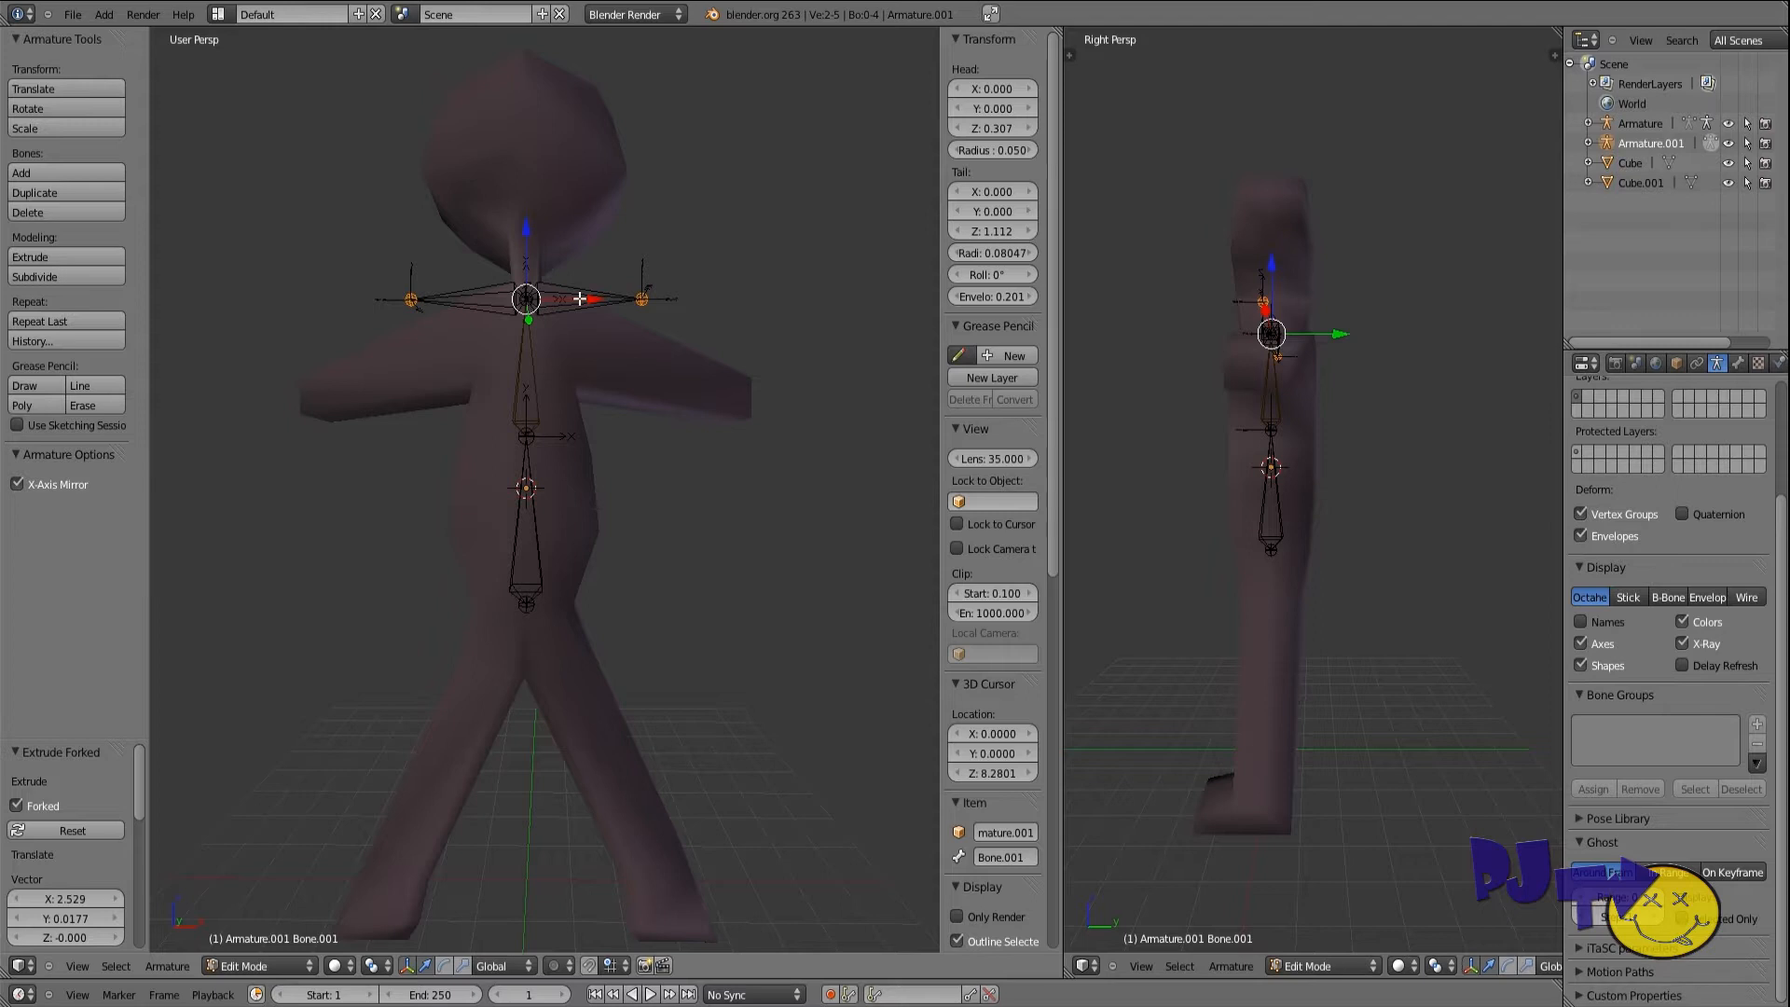
pyautogui.rightClick(468, 299)
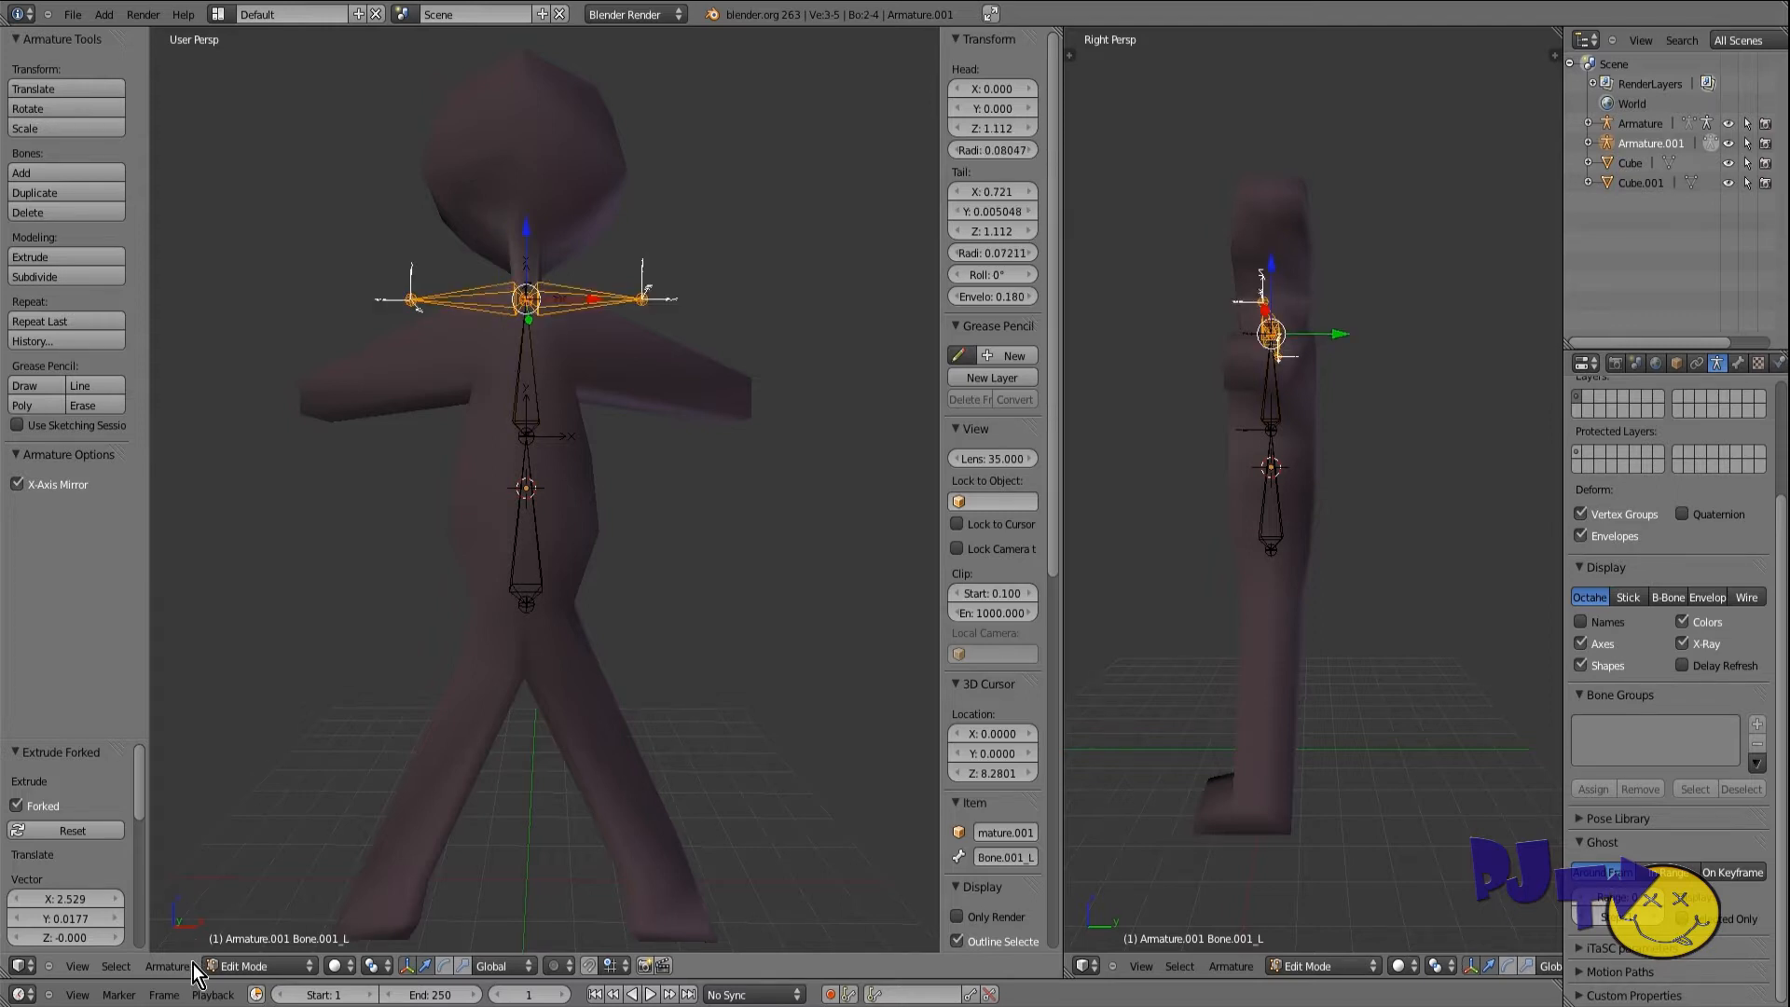
pyautogui.click(178, 961)
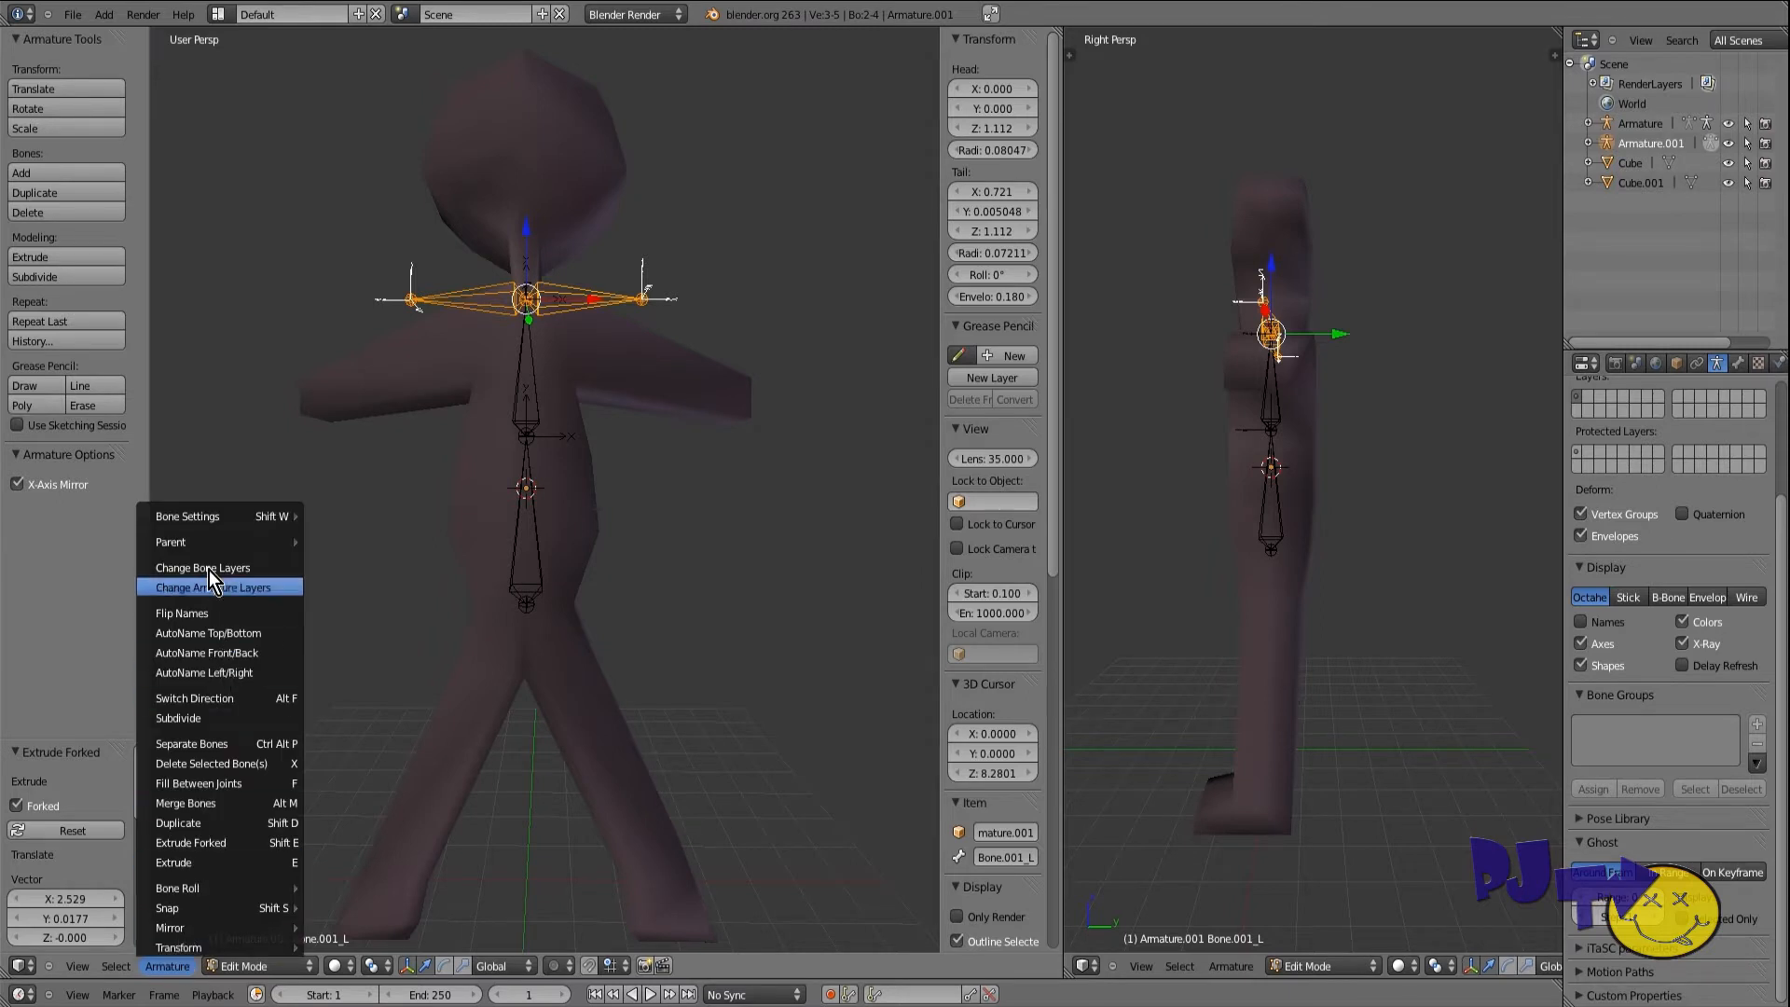
pyautogui.moveTo(215, 541)
pyautogui.click(348, 561)
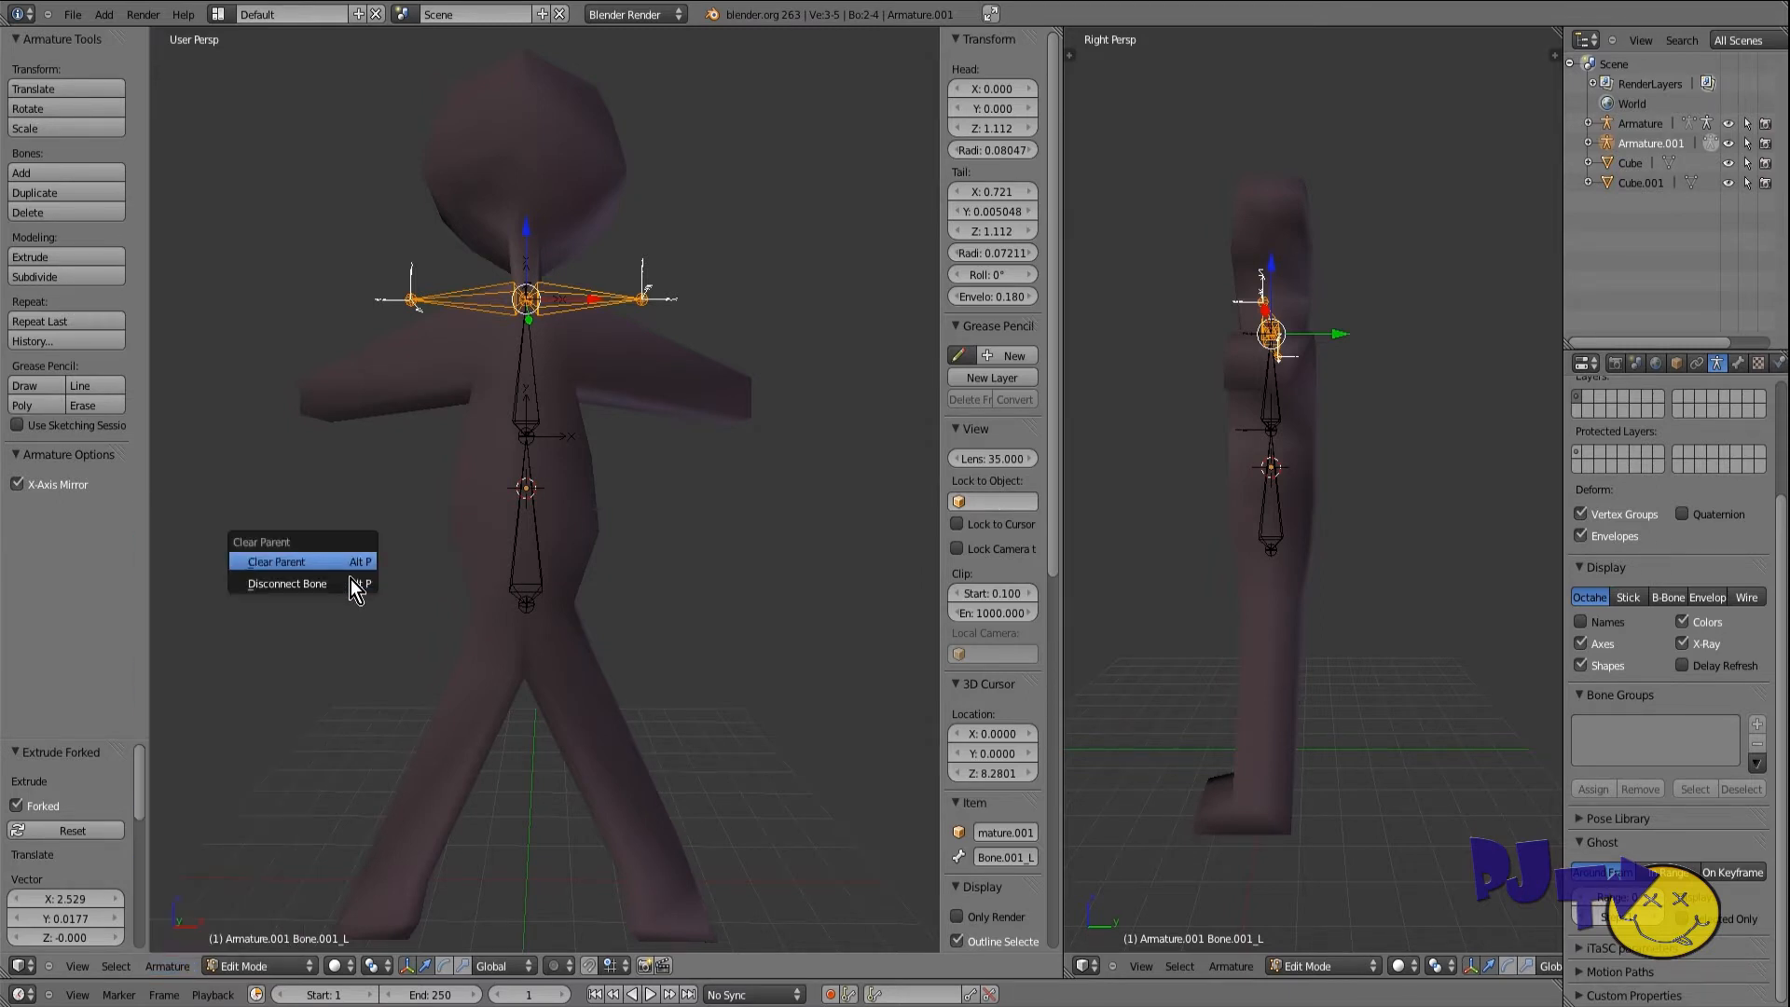
pyautogui.click(352, 584)
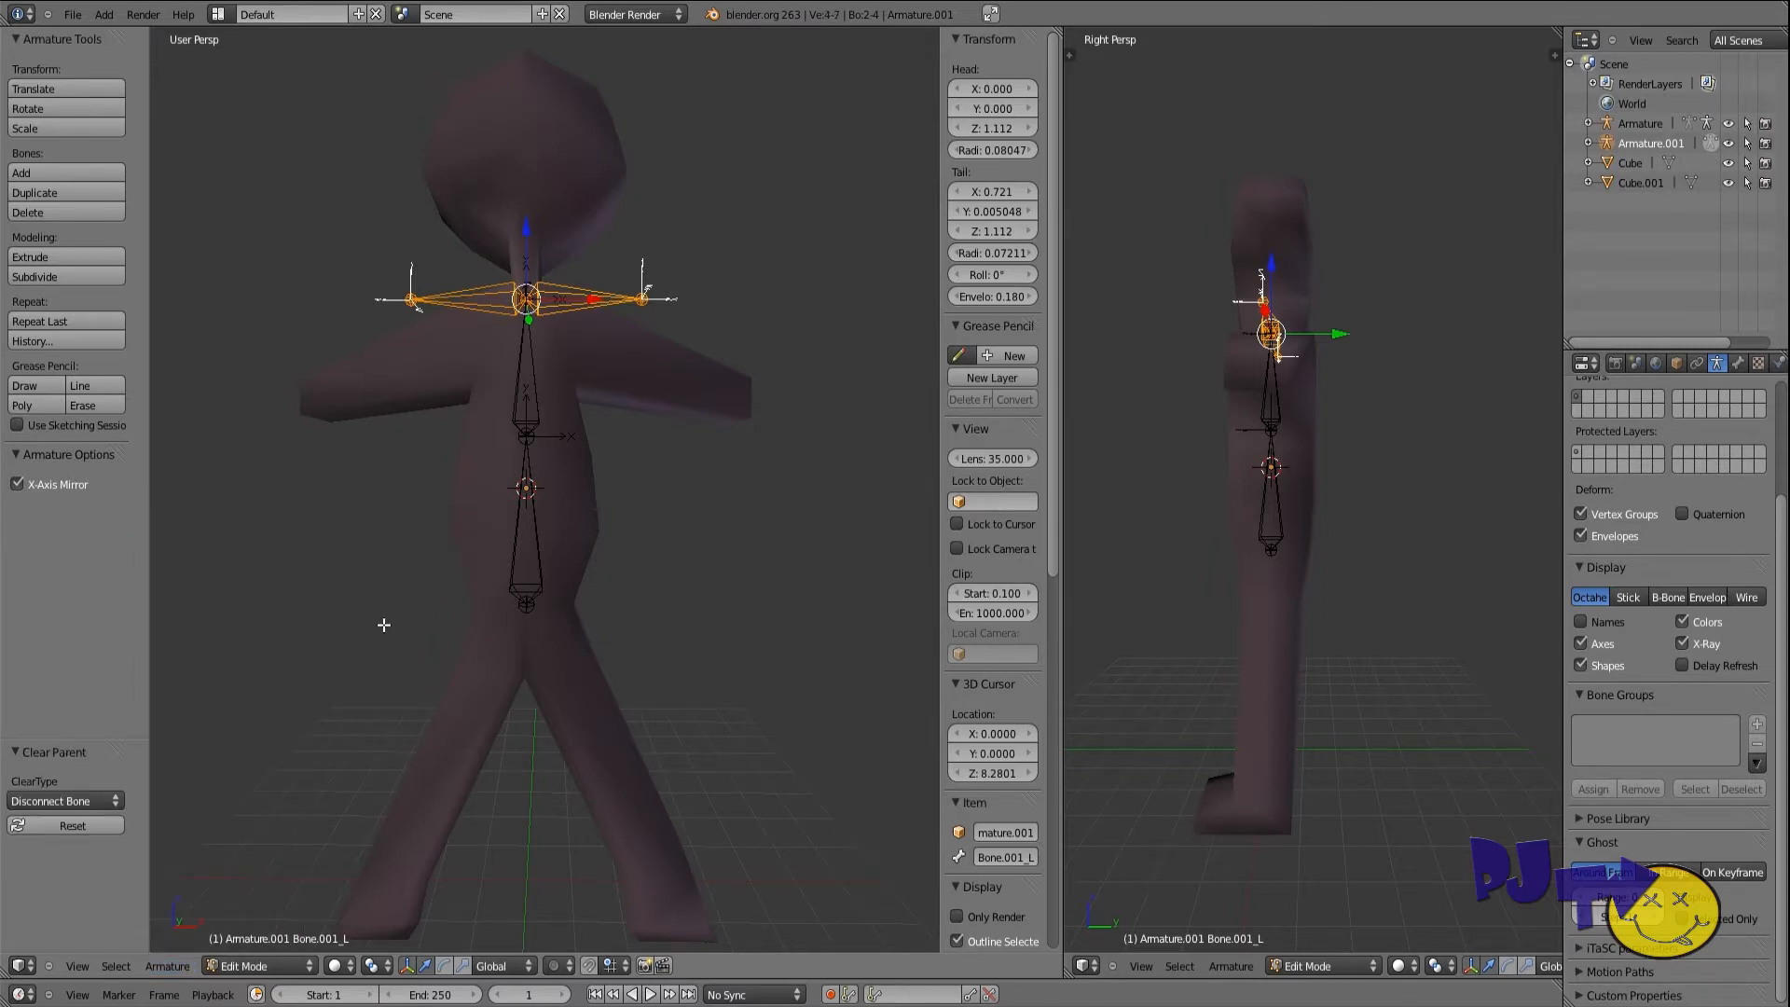
# Step: Lower both shoulder bones about 0.69, and shift the left one about 0.78 outward along X and 0.26 up along Z
pyautogui.press('g')
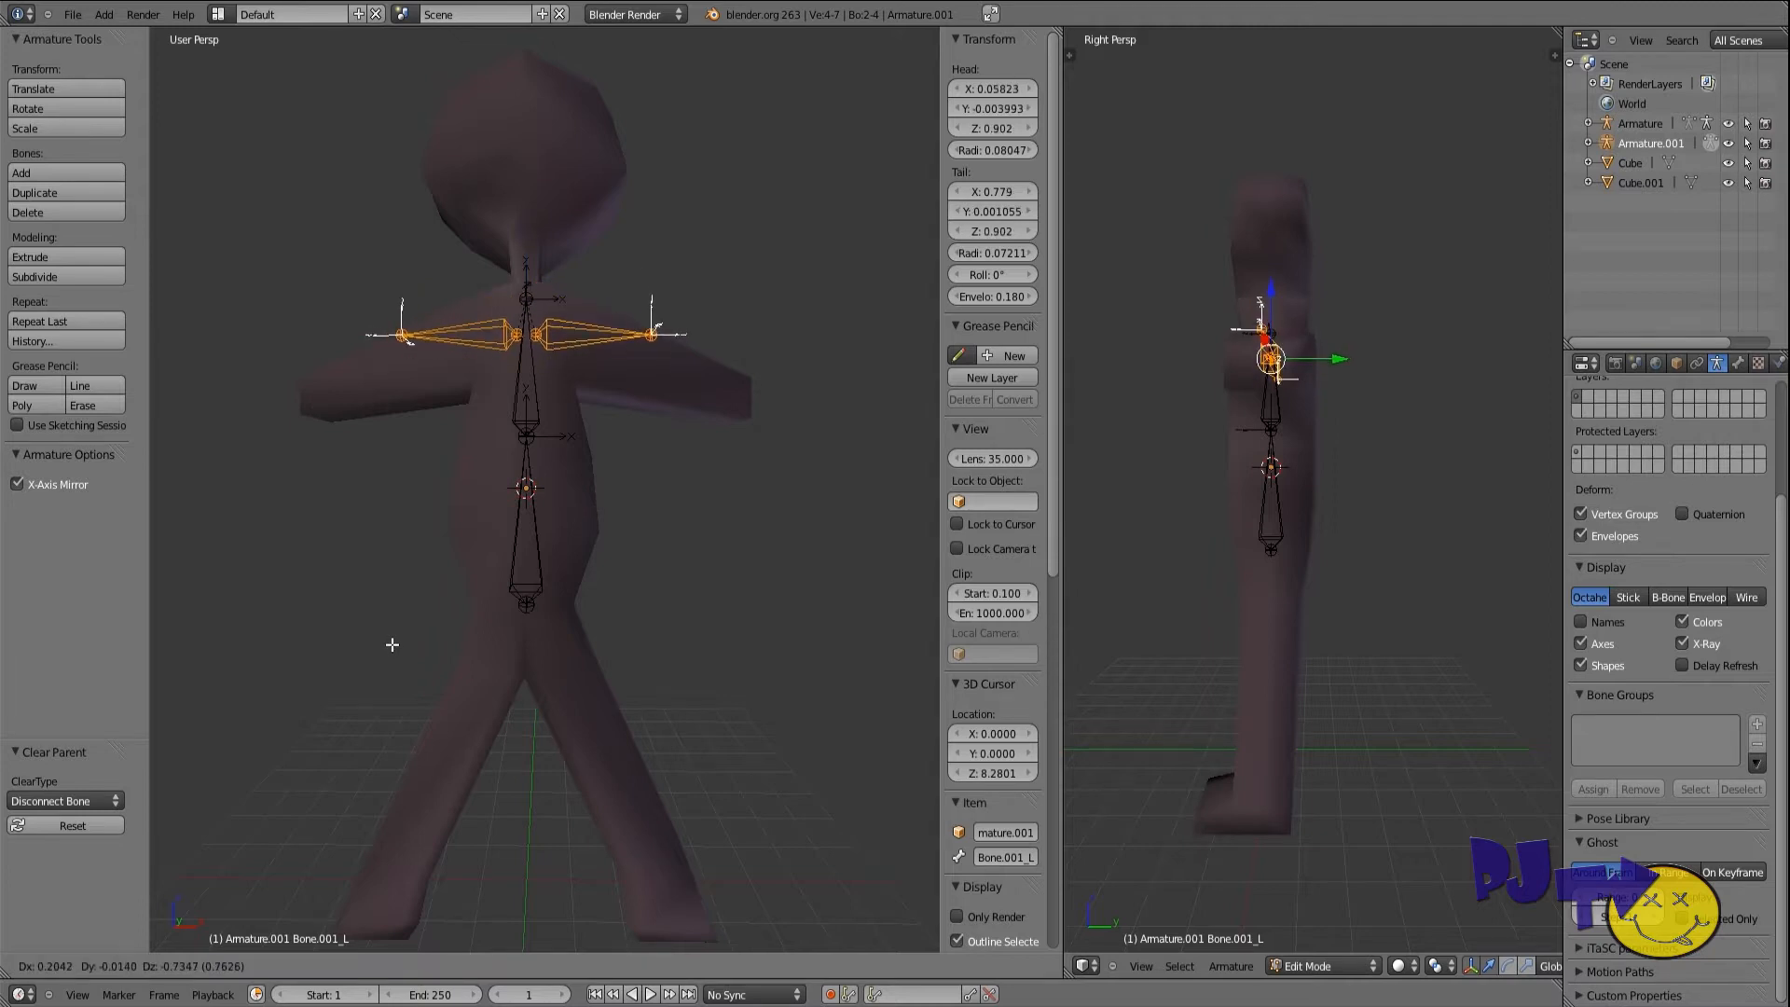
pyautogui.click(392, 643)
pyautogui.rightClick(654, 332)
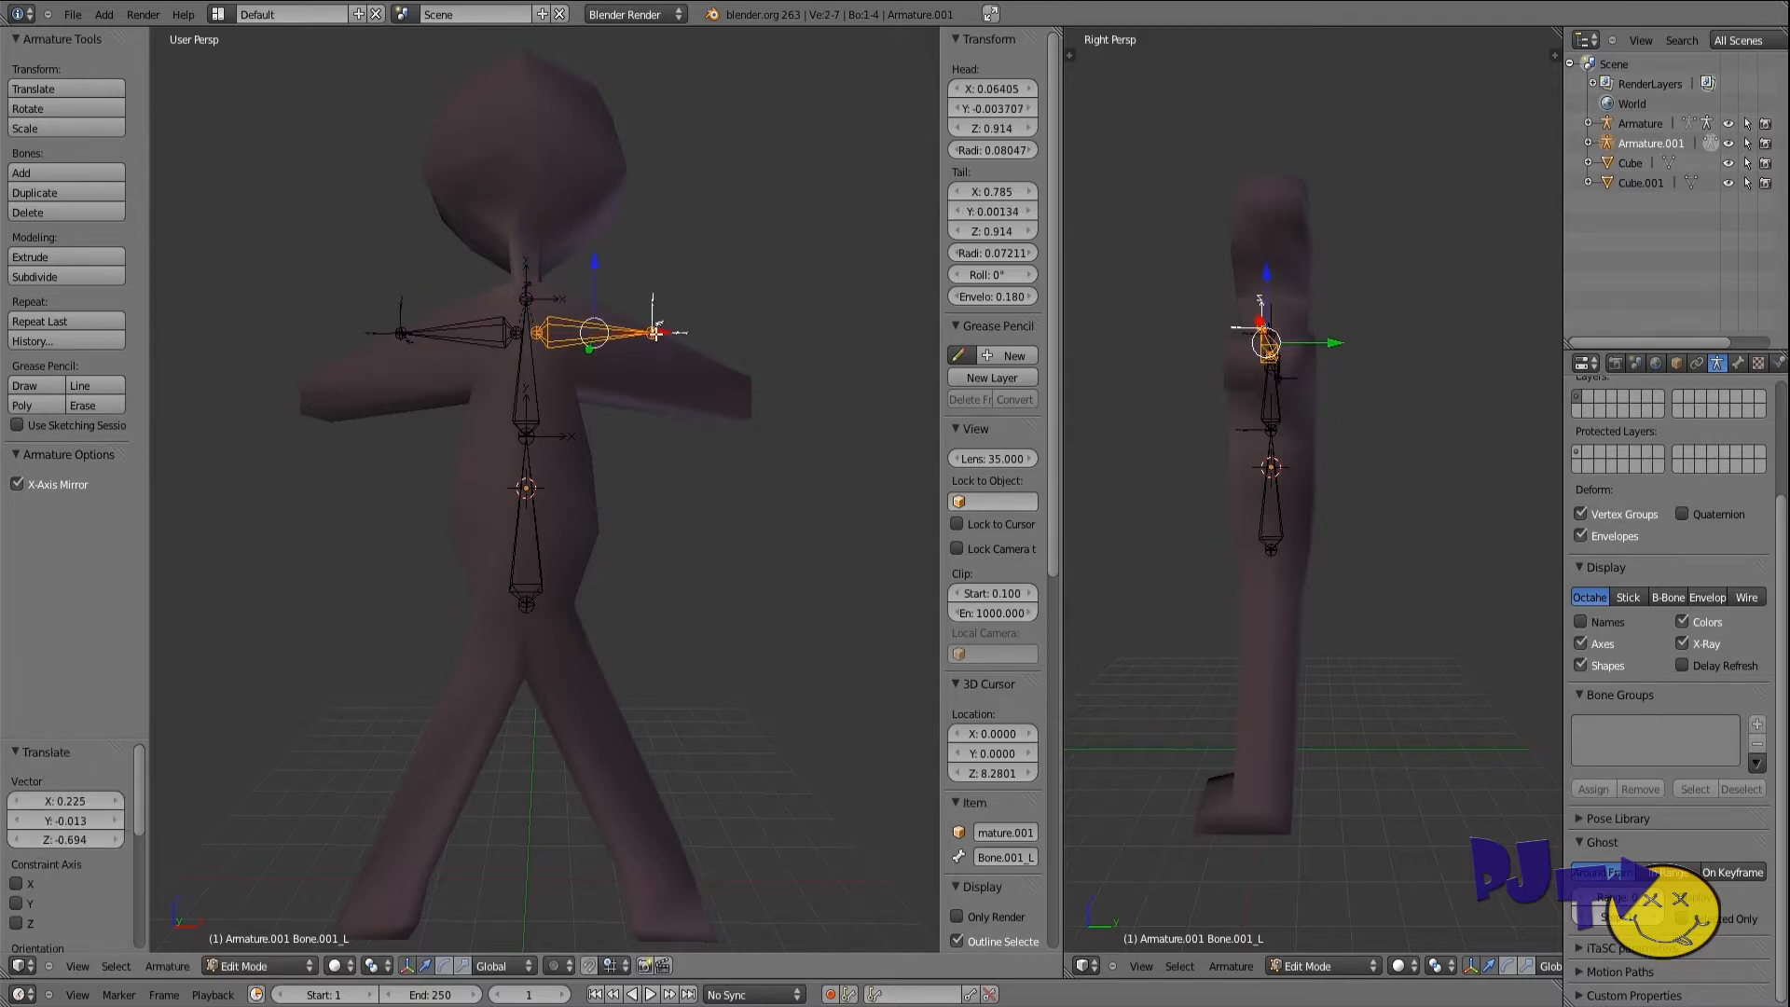
pyautogui.press('g')
pyautogui.press('x')
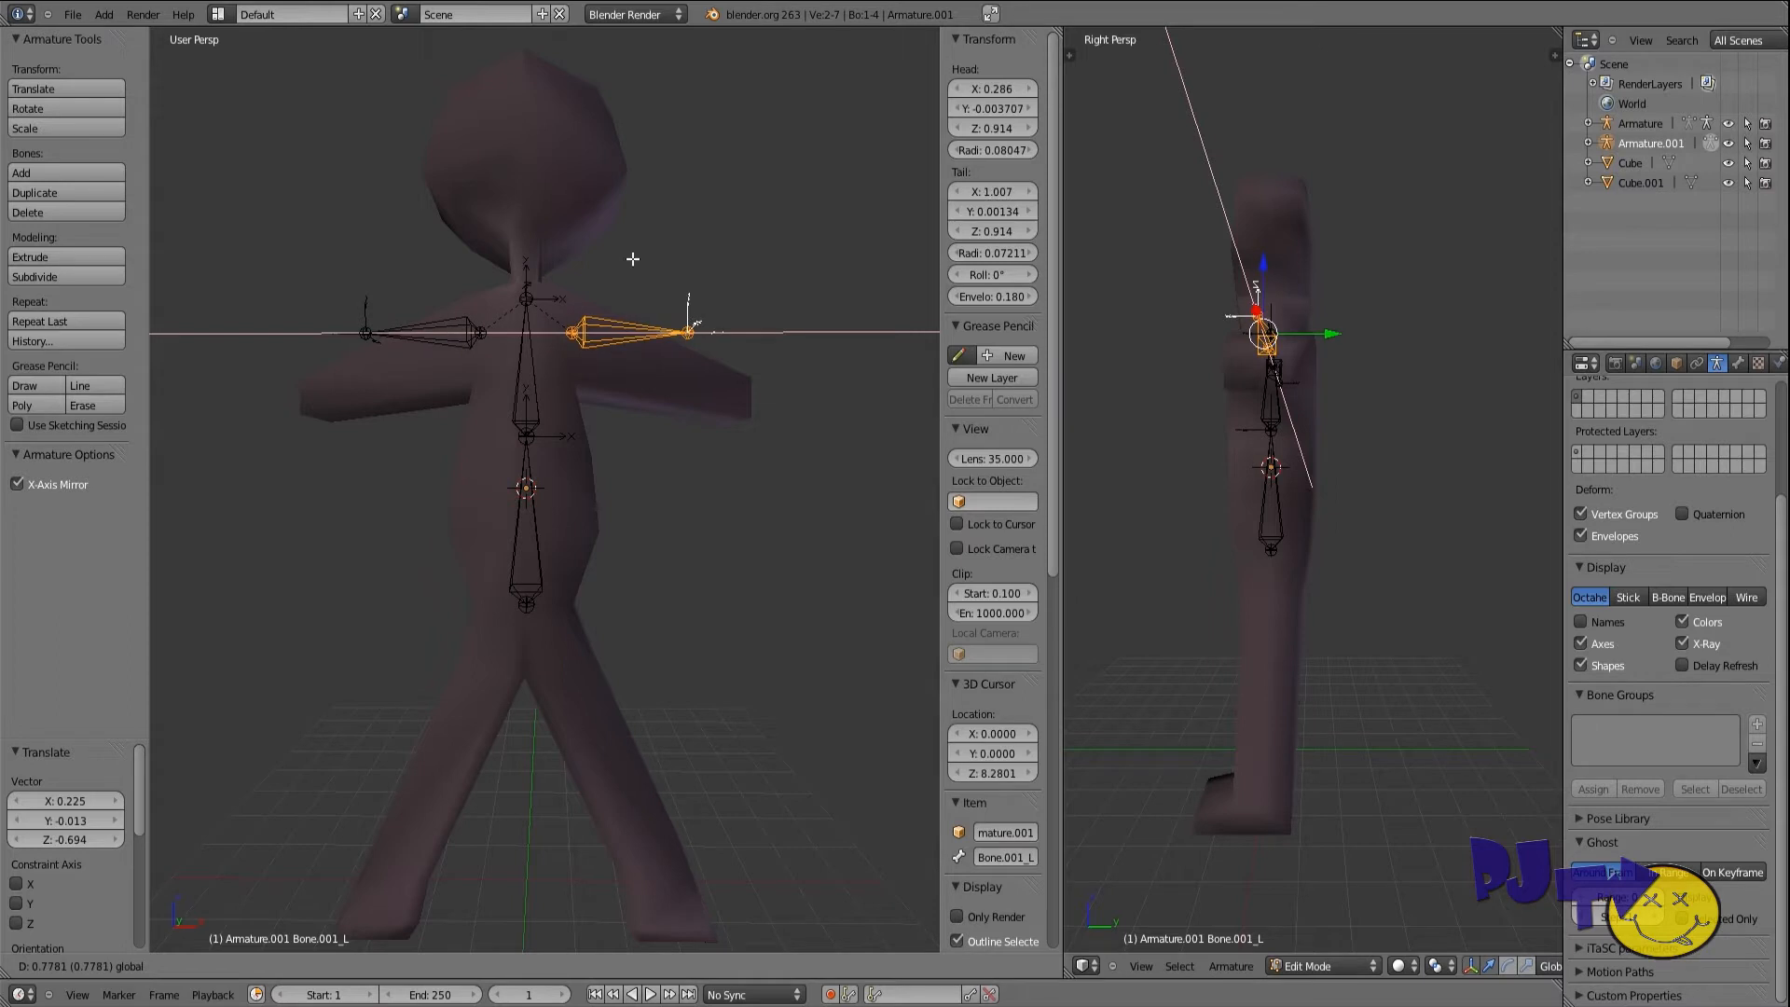
pyautogui.click(632, 254)
pyautogui.press('g')
pyautogui.press('z')
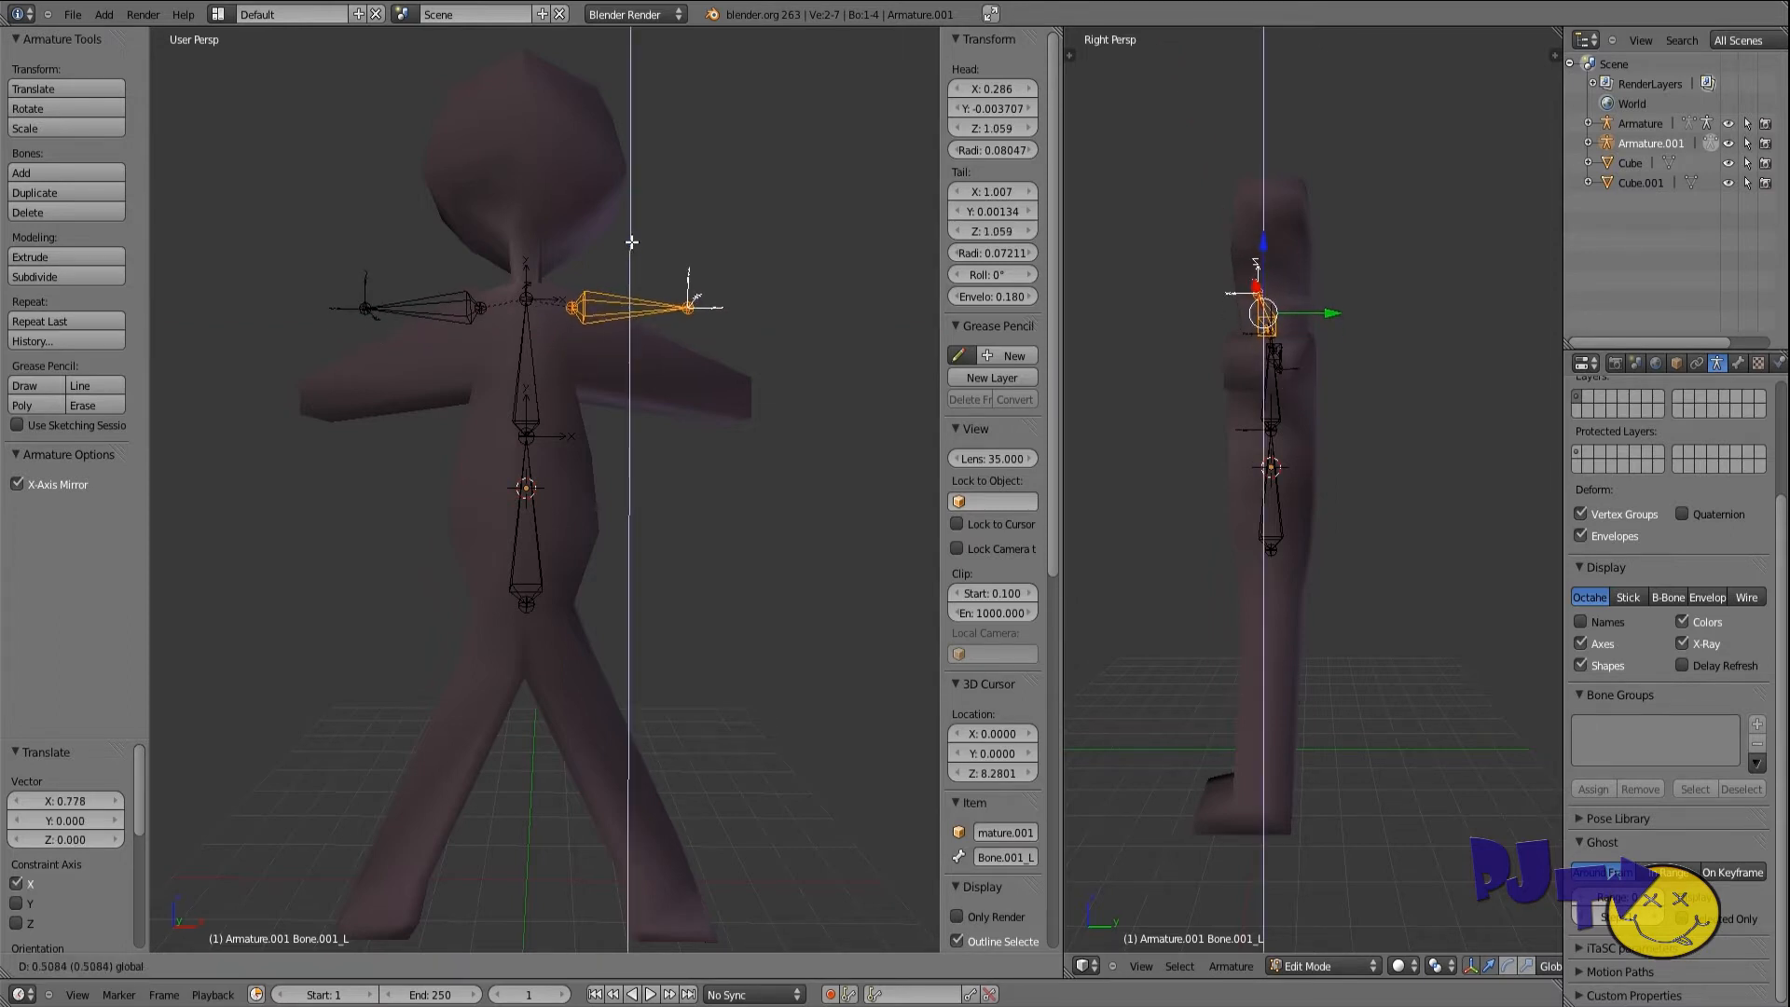
pyautogui.click(610, 430)
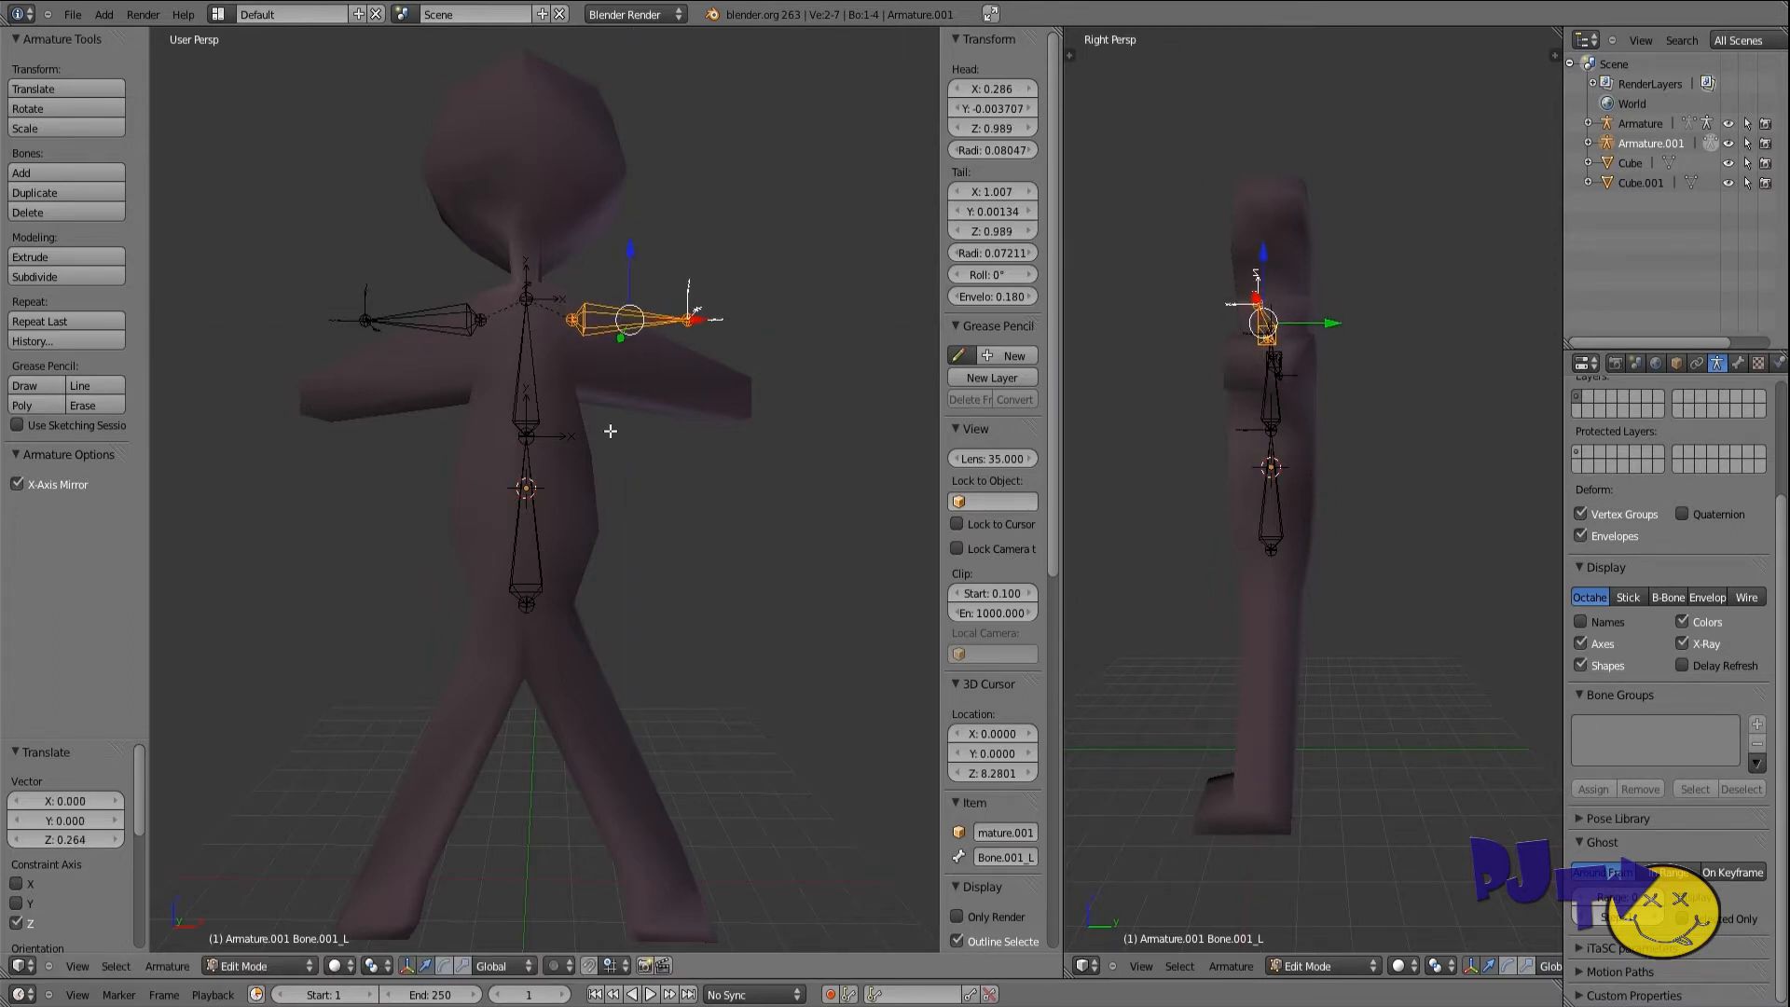
# Step: Rotate the left shoulder bone about 24° to slope down along the arm, and lower it about 0.57 along Z
pyautogui.press('r')
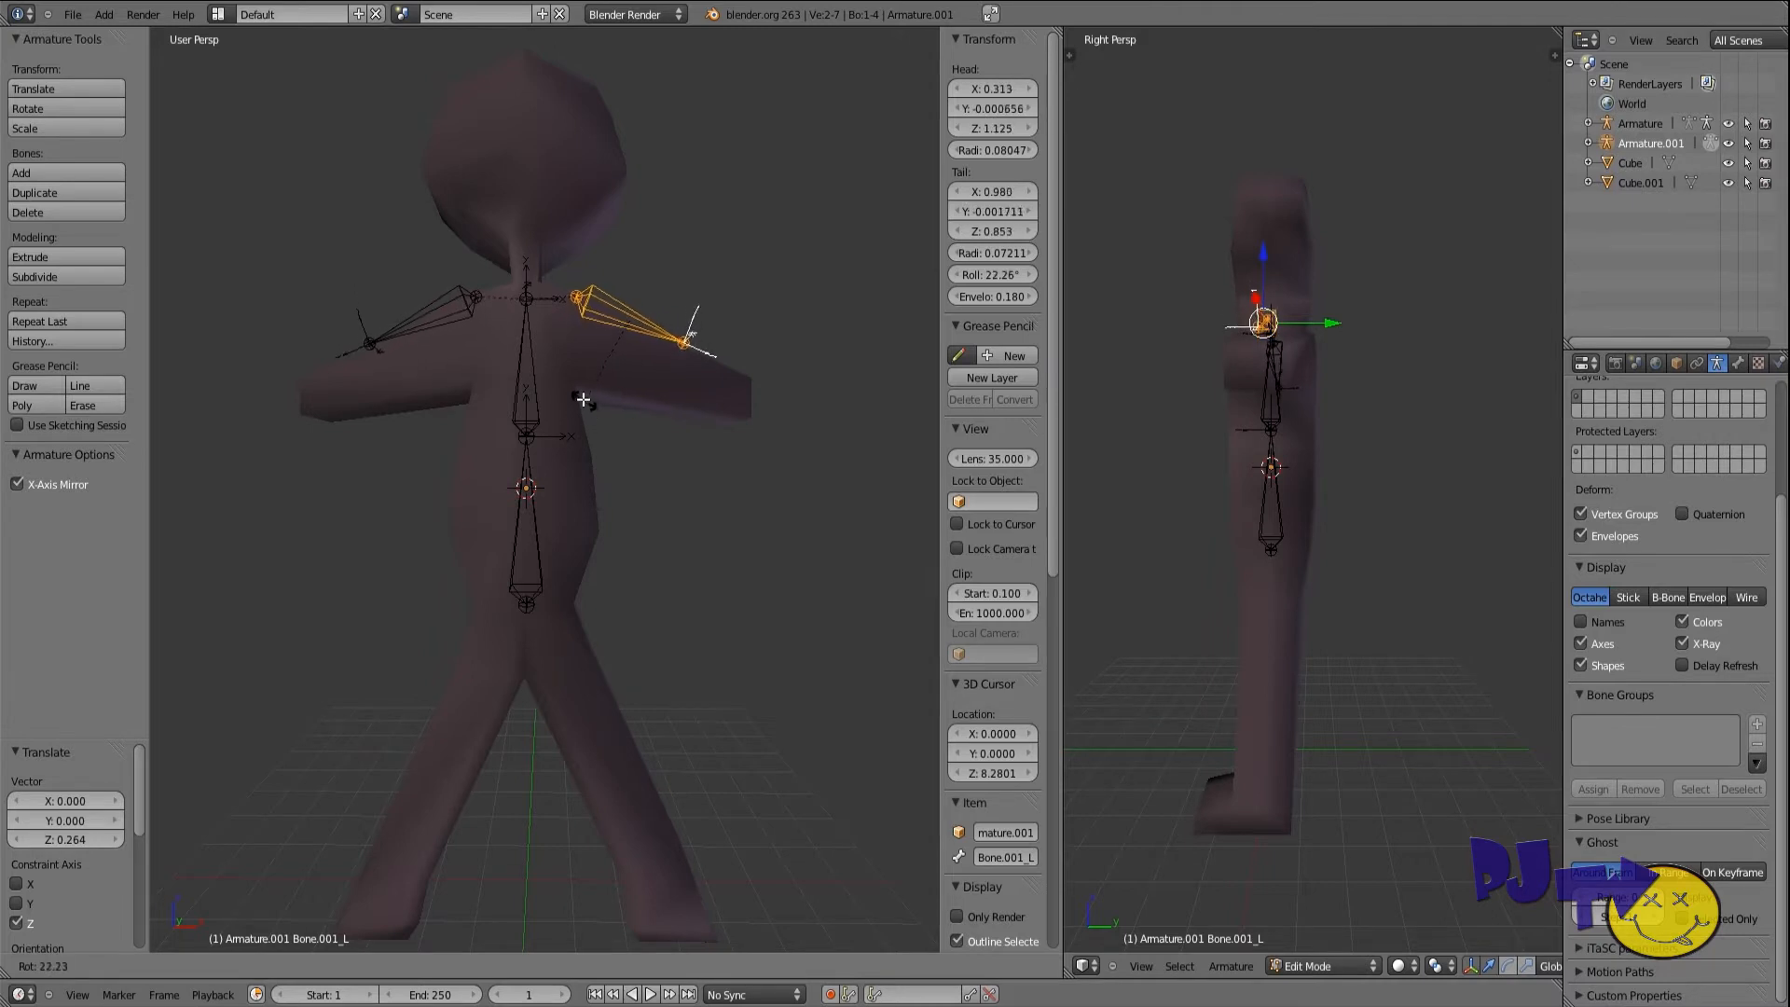
pyautogui.click(579, 398)
pyautogui.press('g')
pyautogui.press('z')
pyautogui.click(628, 281)
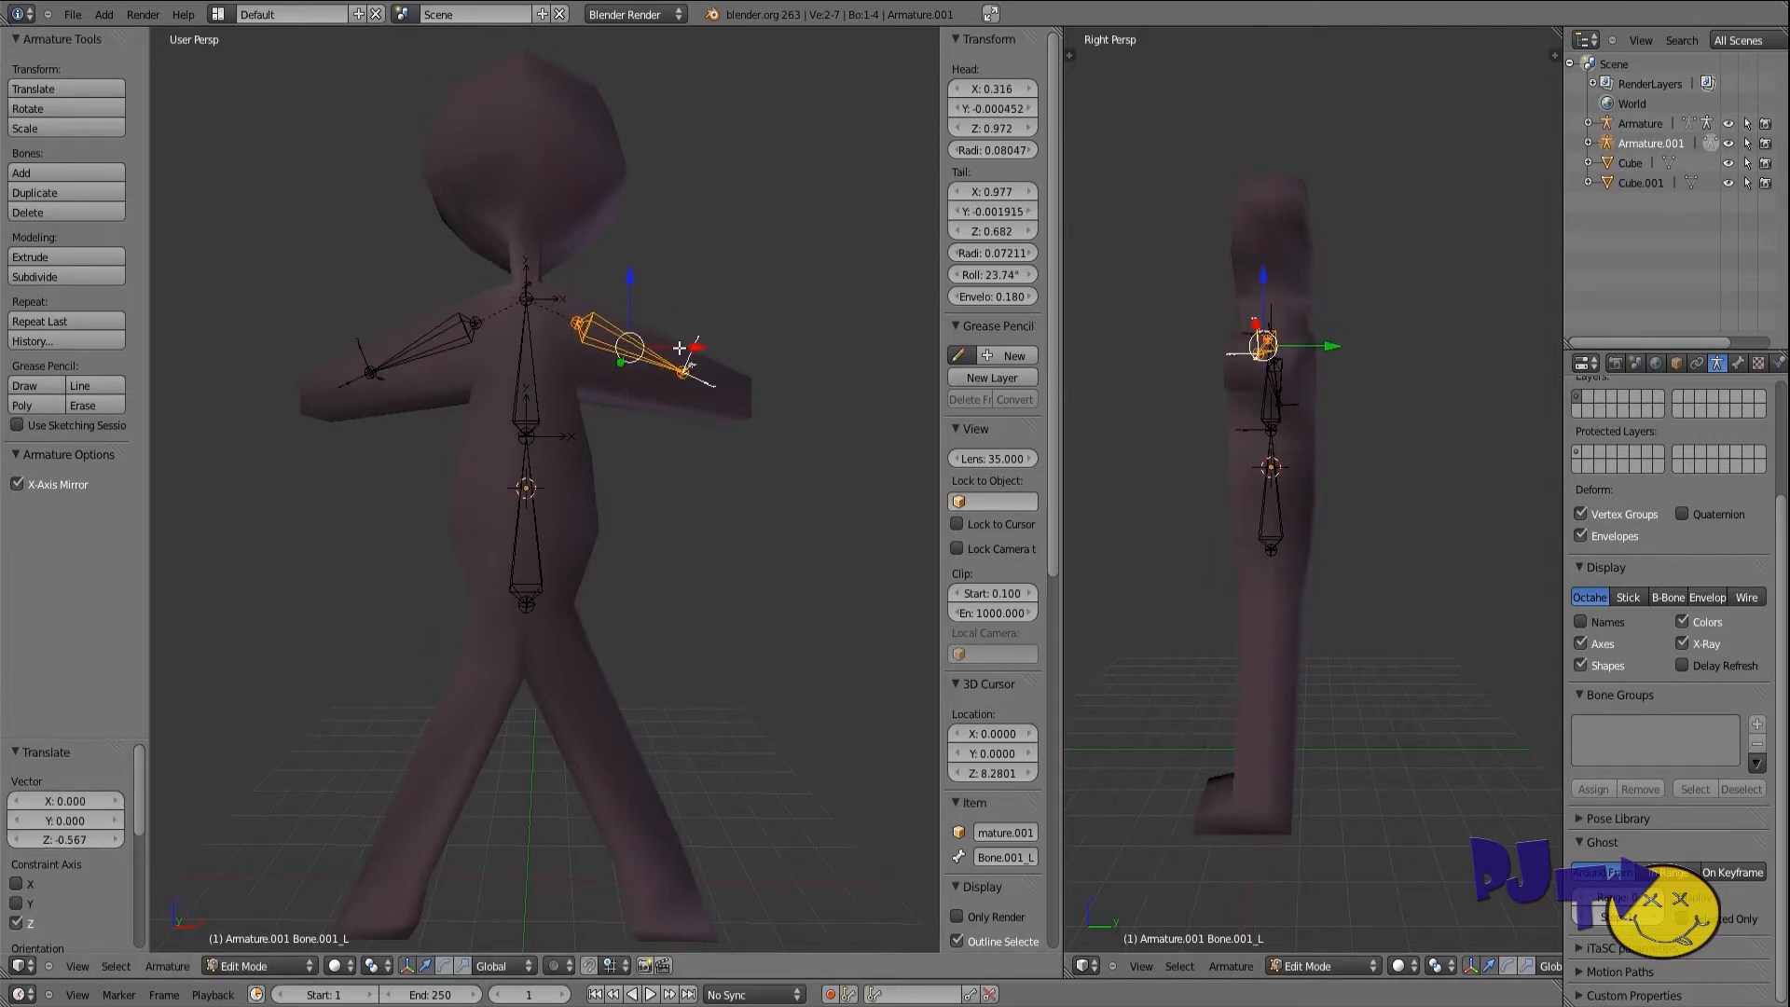
# Step: Shift the left shoulder bone about 0.55 toward the spine along X, and fine-tune its height up 0.37 and down 0.18
pyautogui.press('g')
pyautogui.press('x')
pyautogui.click(604, 274)
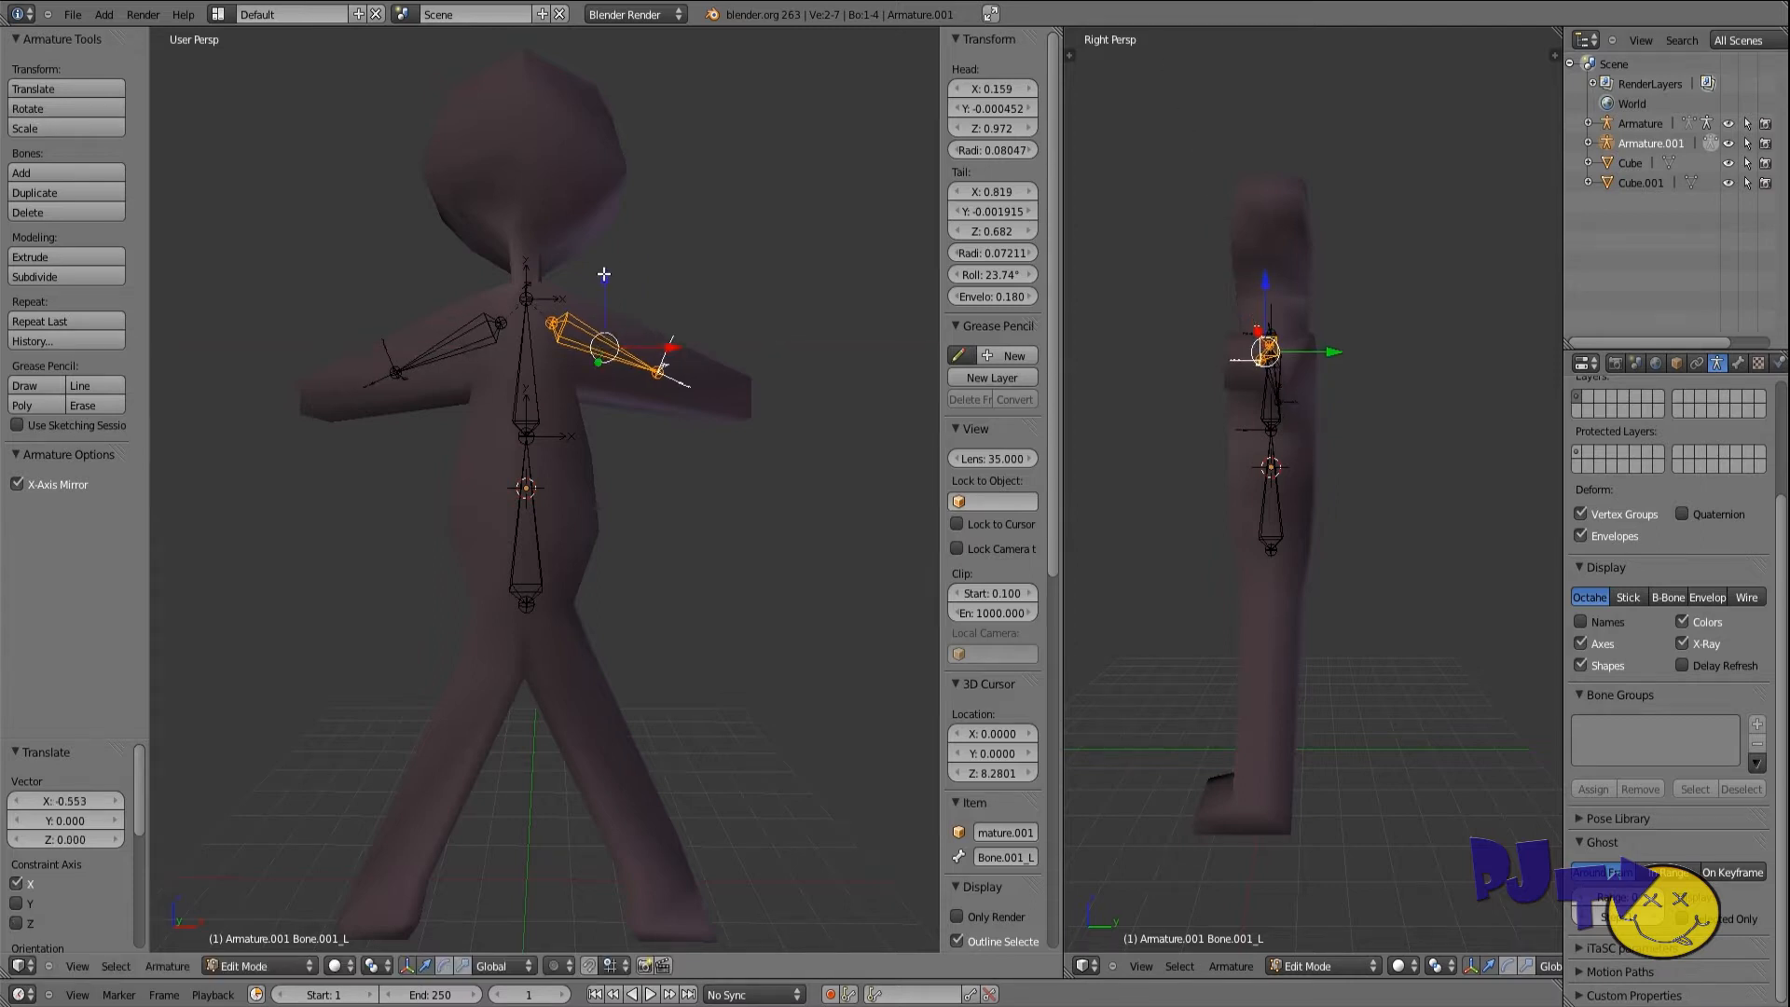
pyautogui.press('g')
pyautogui.press('z')
pyautogui.click(606, 263)
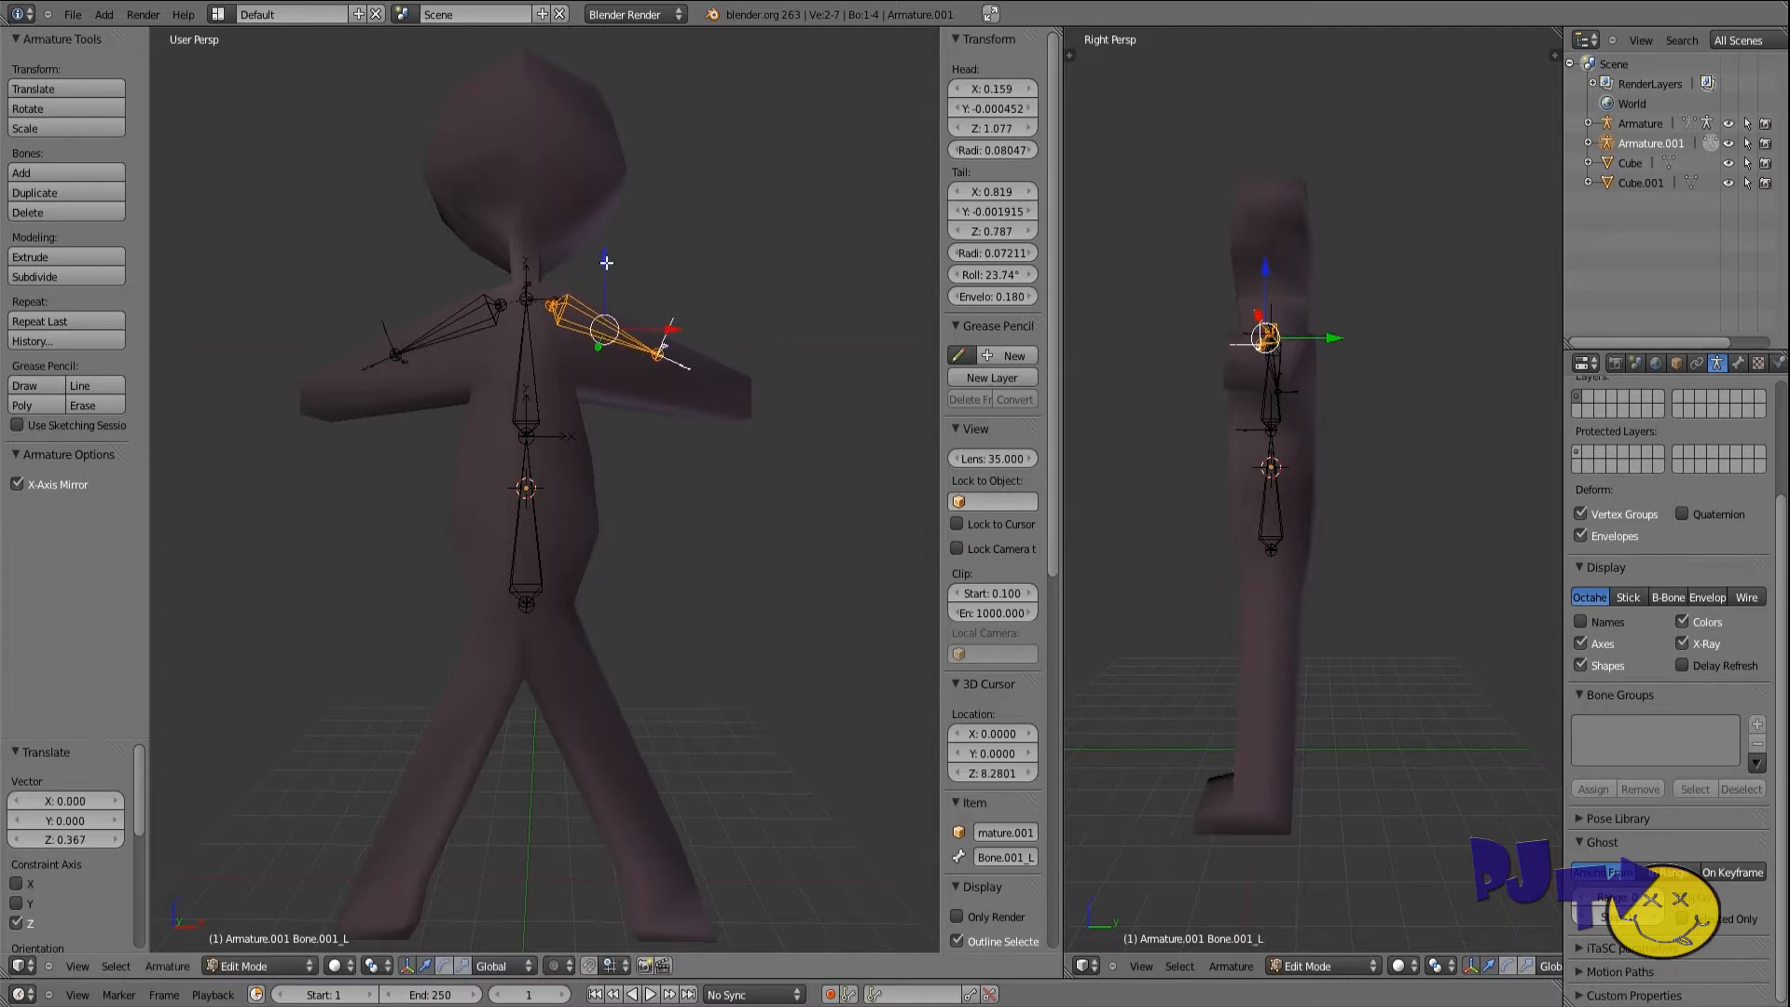
pyautogui.press('g')
pyautogui.press('z')
pyautogui.click(602, 424)
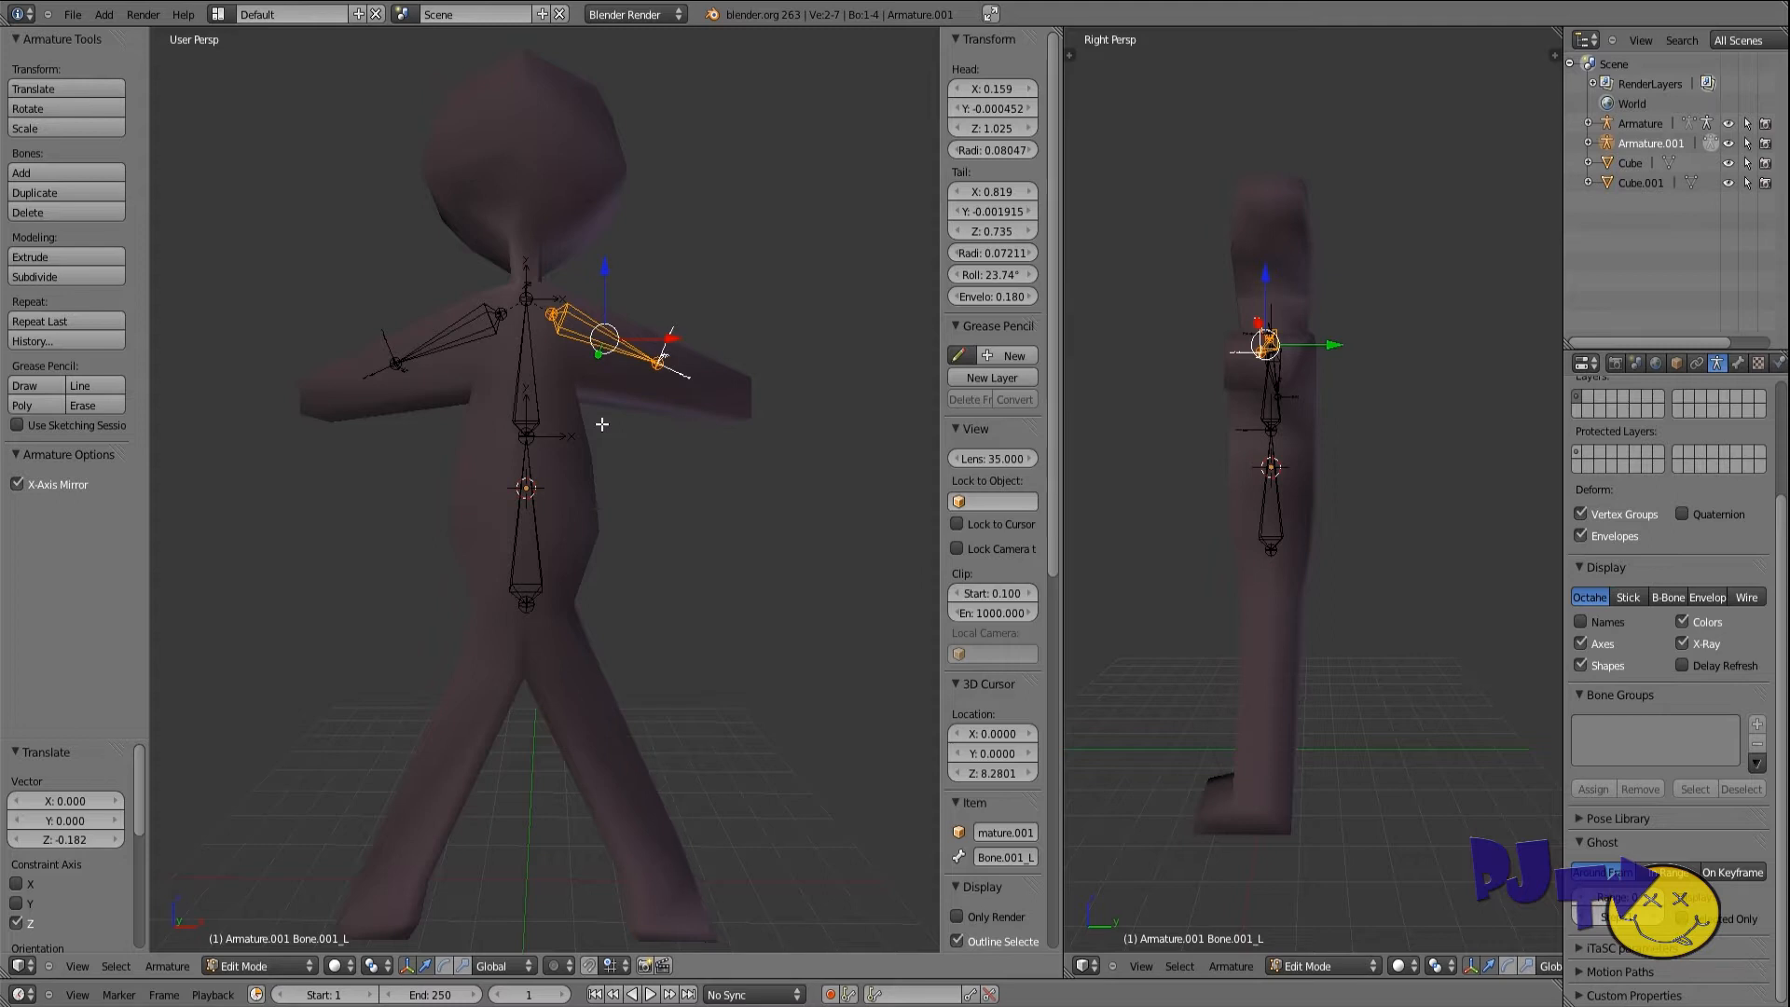
# Step: Scale the left shoulder bone to about 0.69, and reposition it about 0.24 up along Z and 0.41 toward the spine along X
pyautogui.press('s')
pyautogui.click(605, 265)
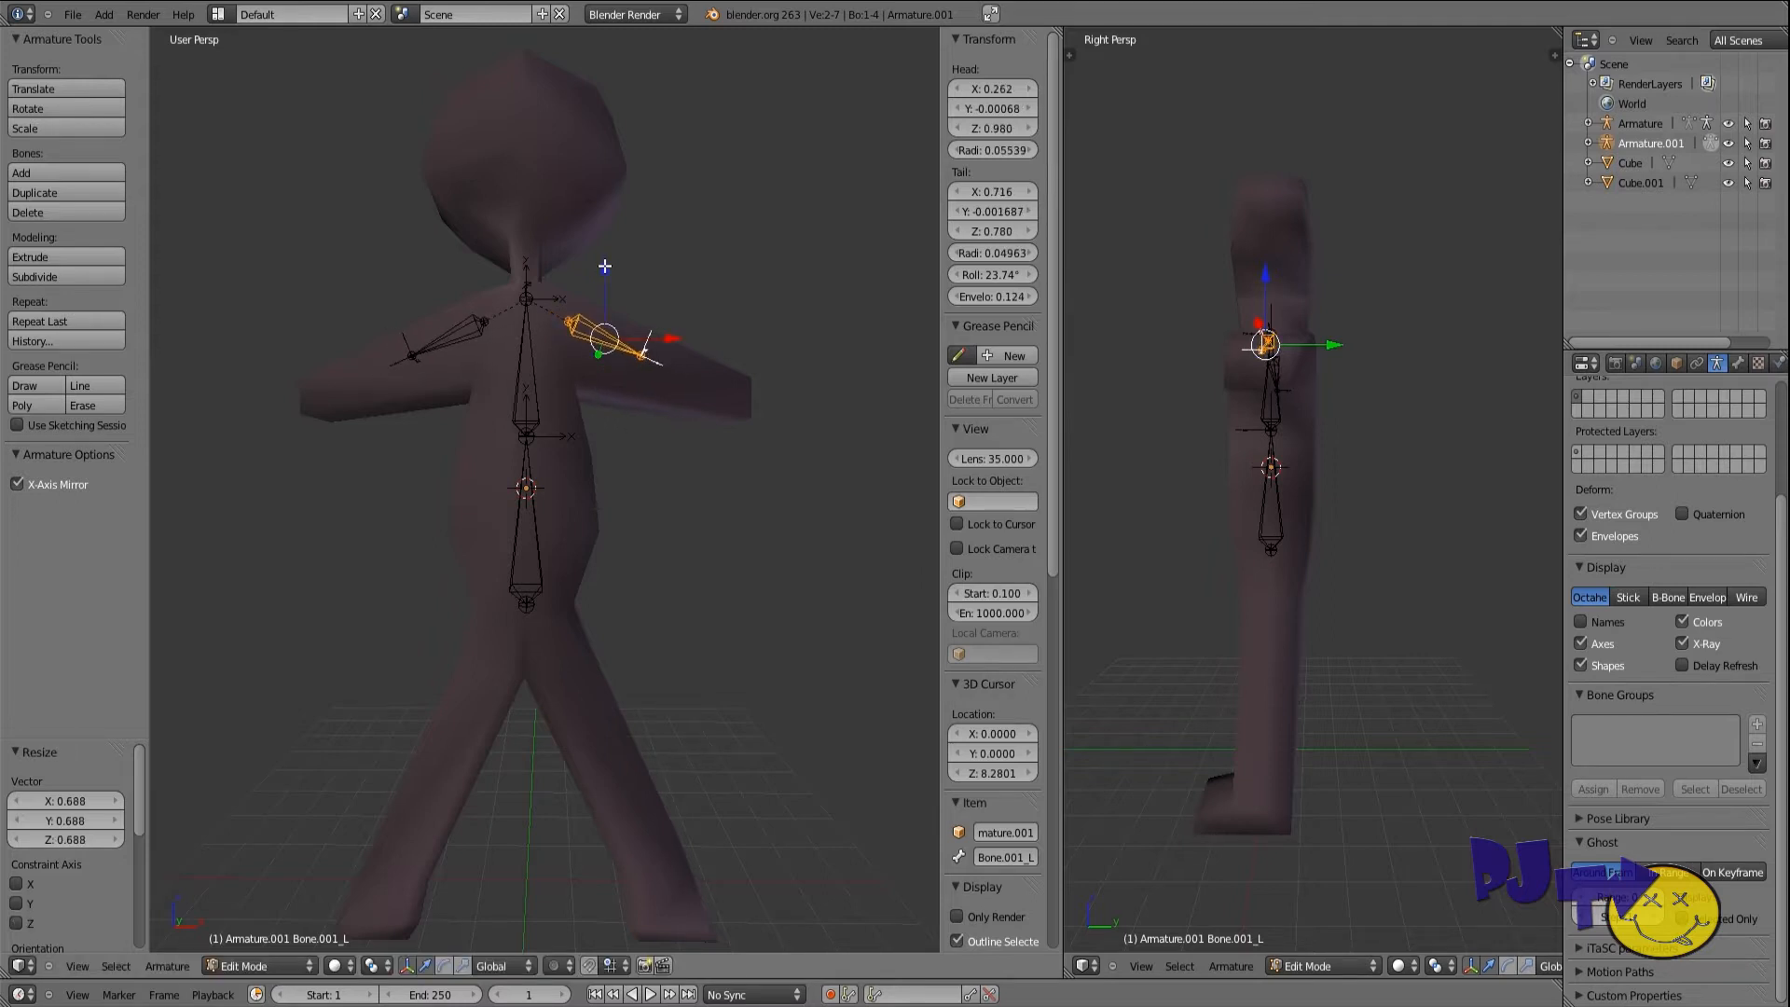
pyautogui.press('g')
pyautogui.press('z')
pyautogui.click(623, 328)
pyautogui.press('g')
pyautogui.press('x')
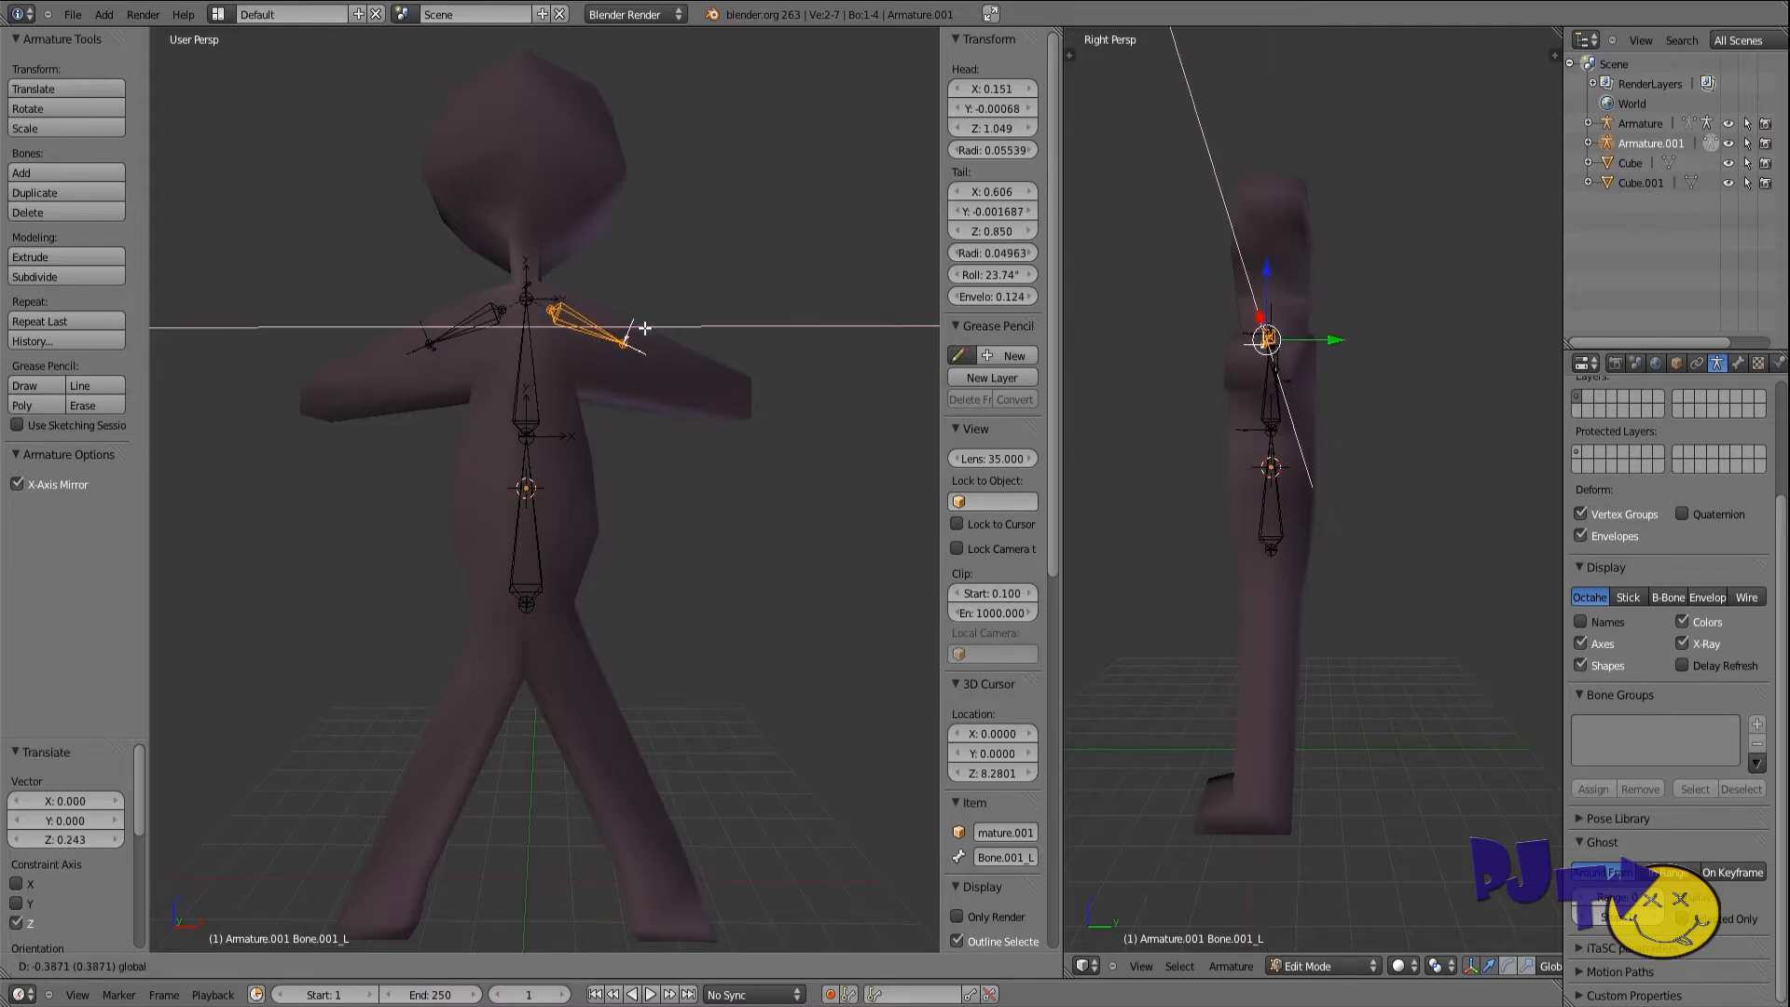
pyautogui.click(647, 393)
# Step: Extrude two chained arm bones from the left shoulder bone's tip, about 1.37 and 1.02 along X, and select the upper spine bone's tip
pyautogui.rightClick(645, 393)
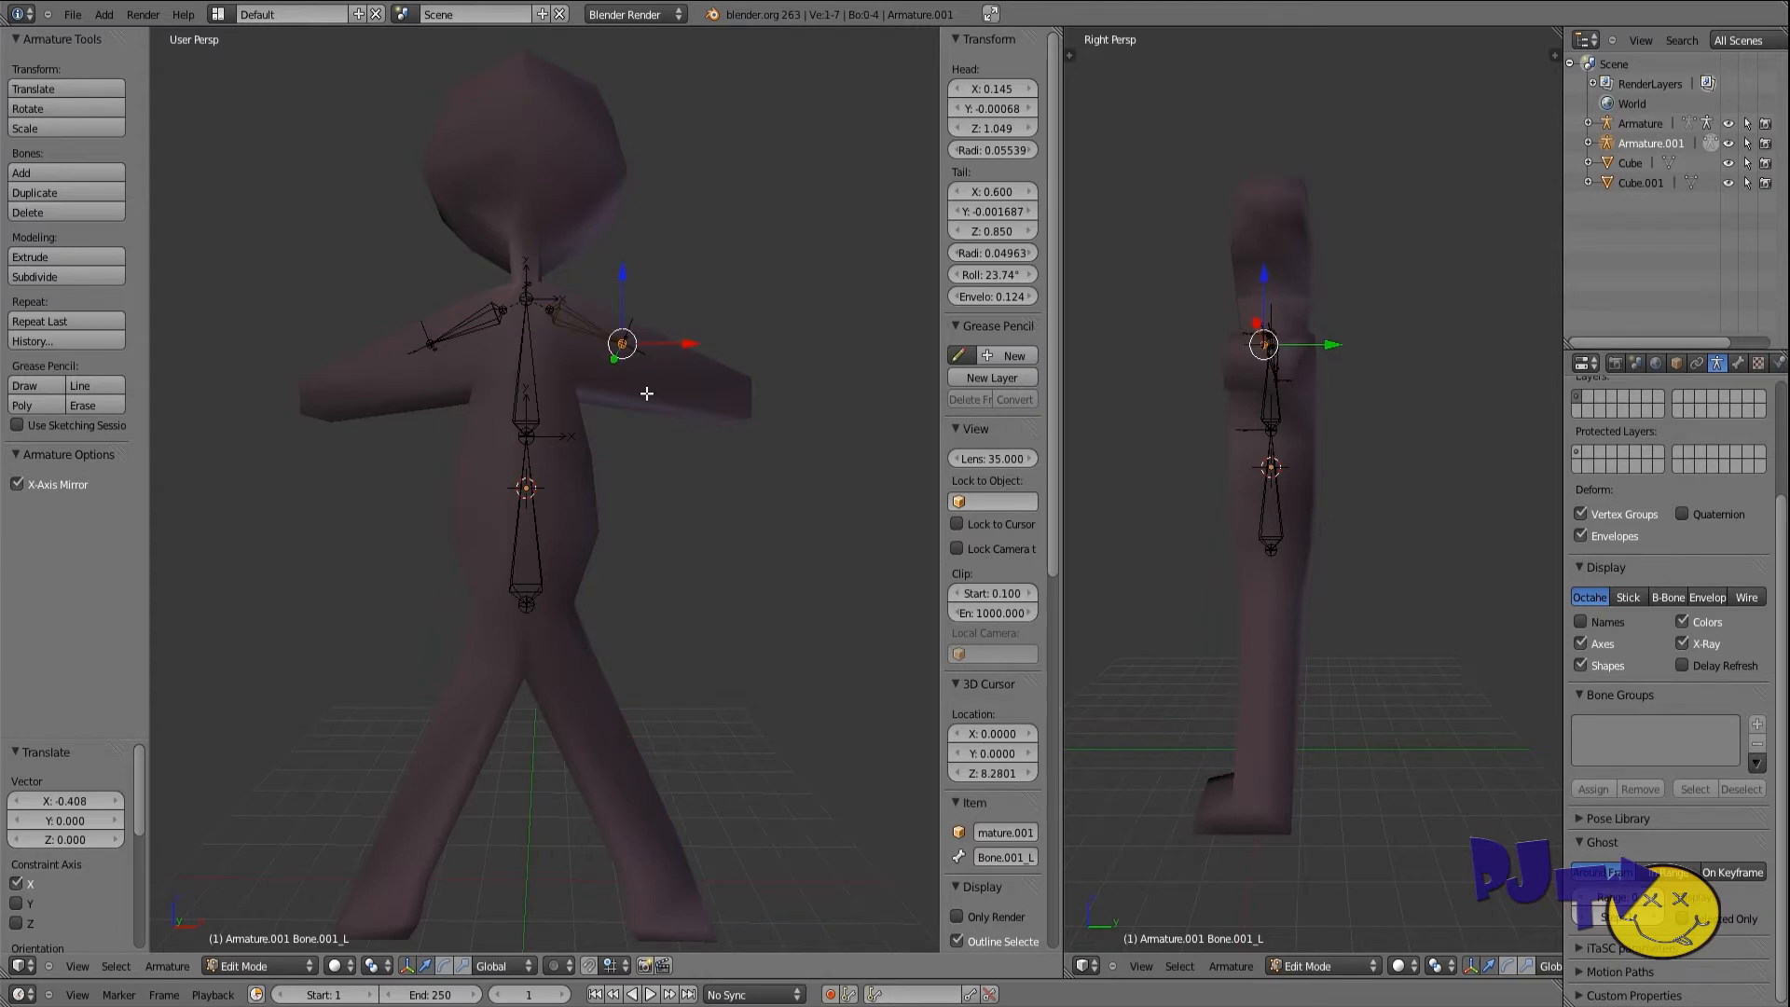
pyautogui.press('e')
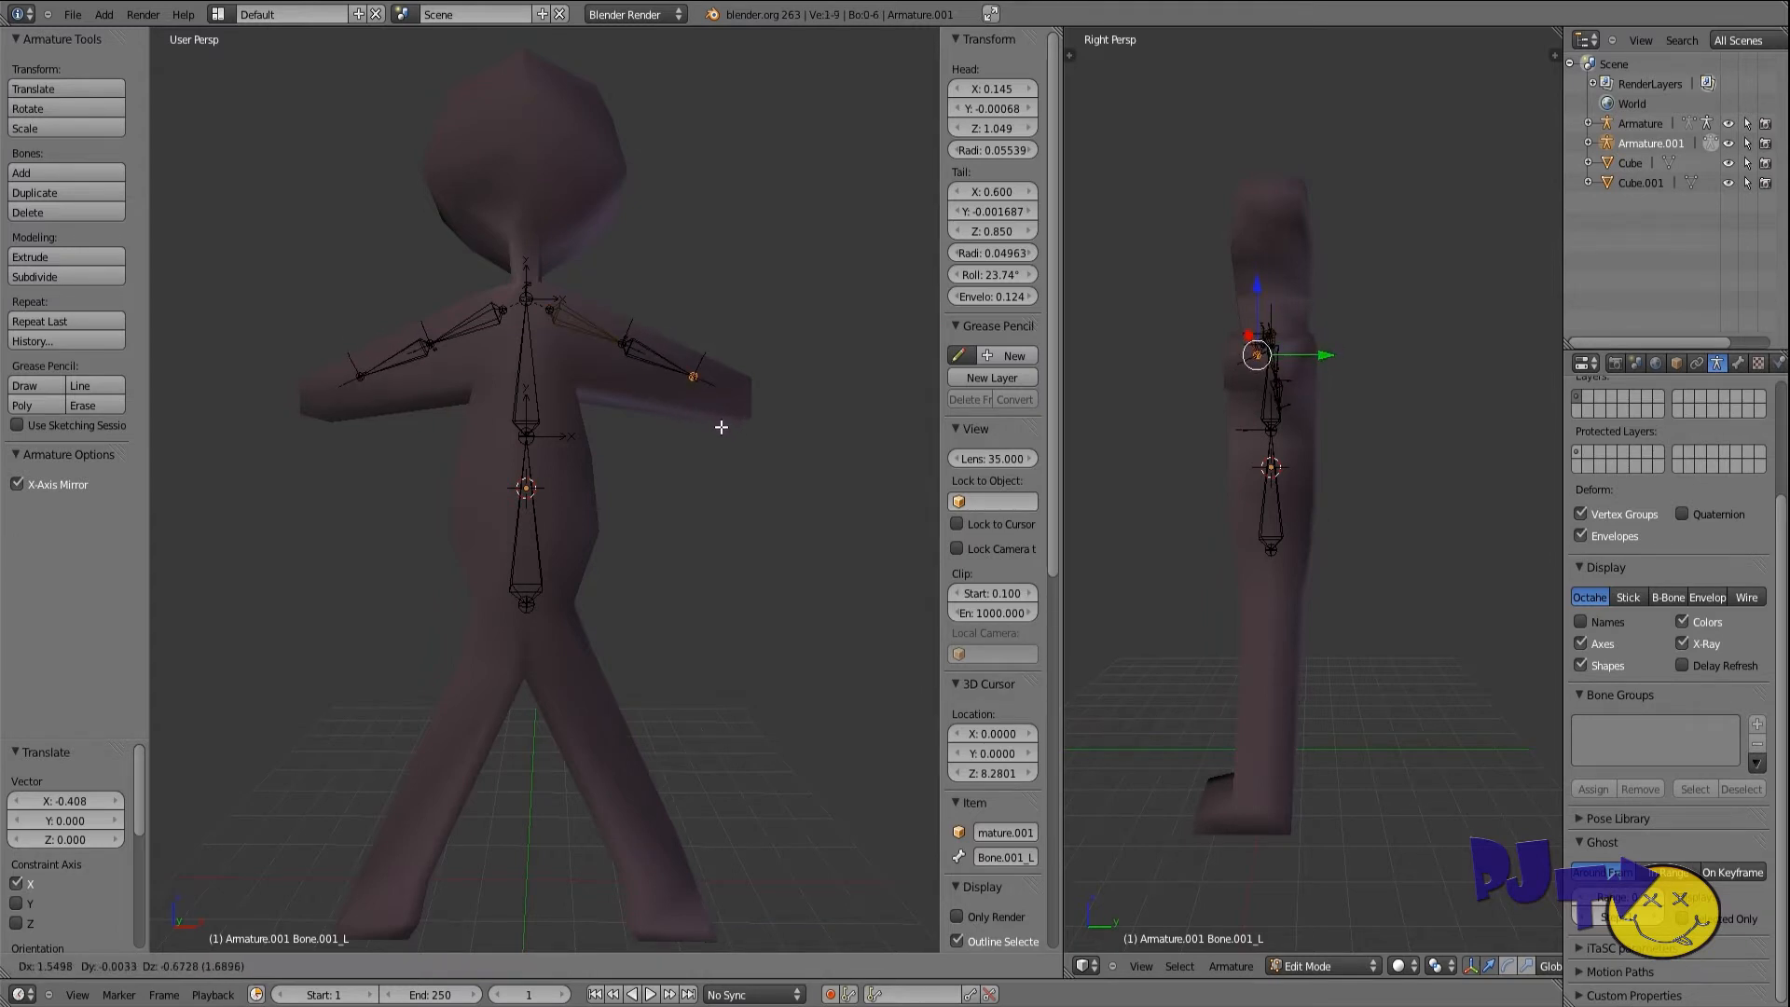
pyautogui.click(710, 422)
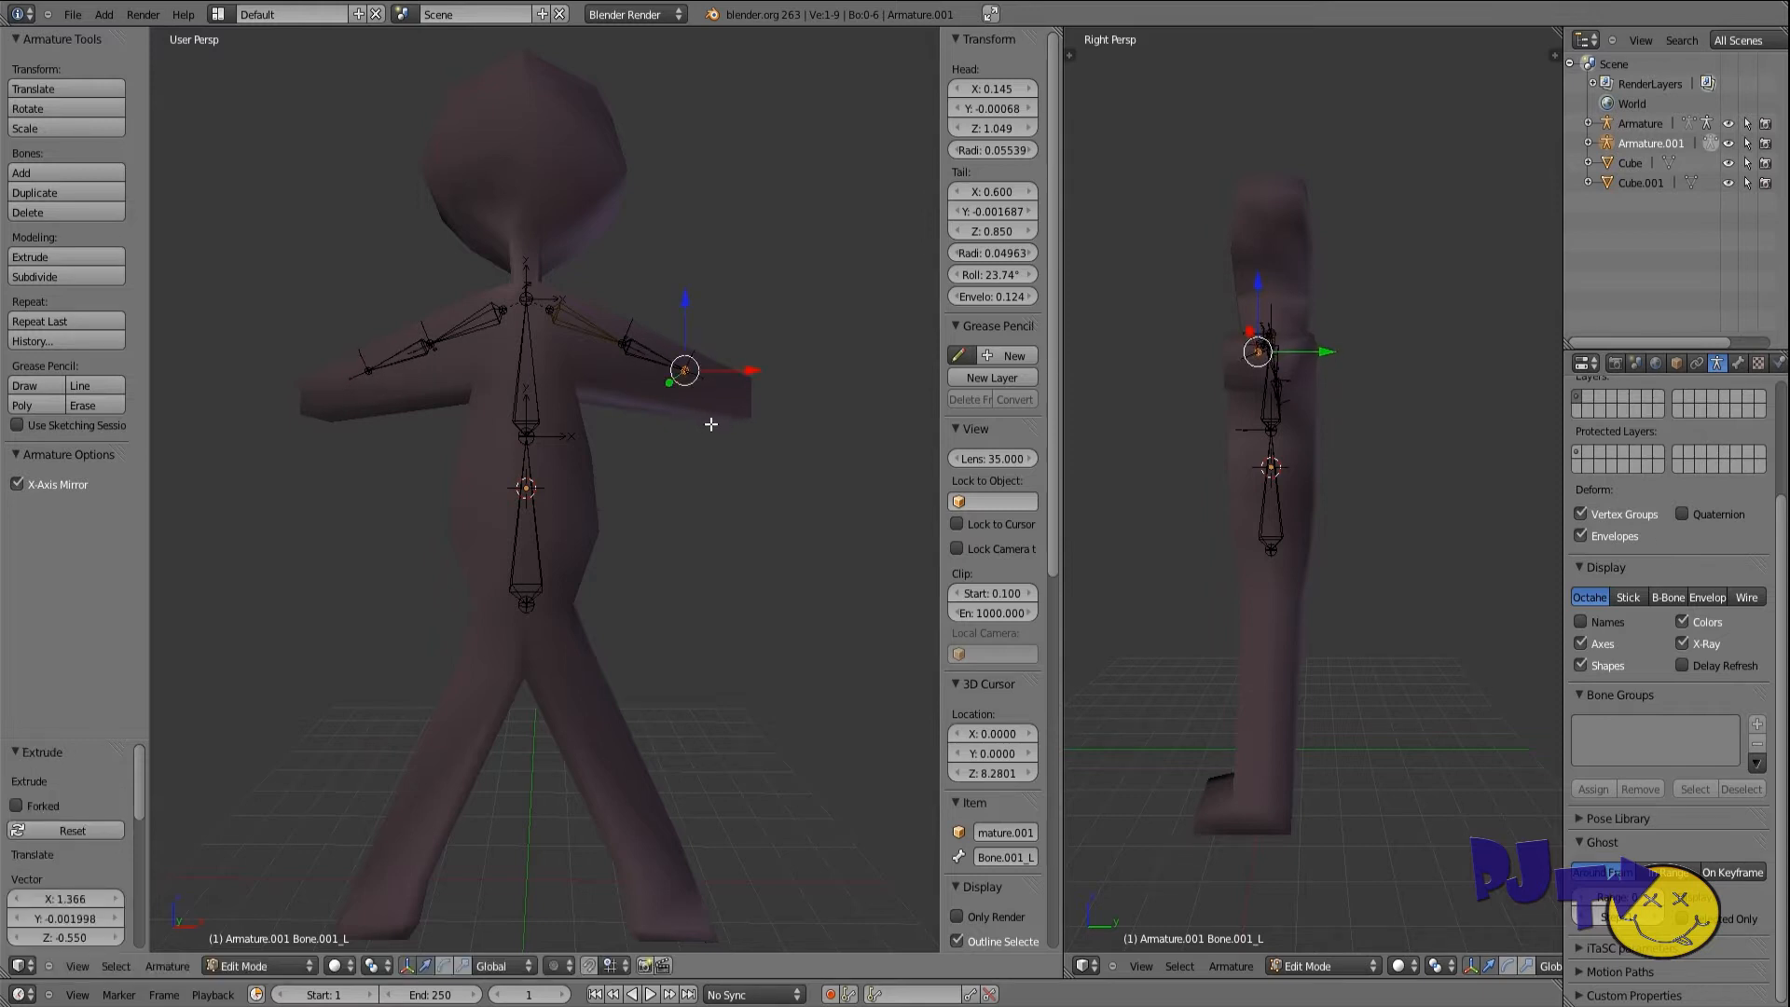
pyautogui.press('e')
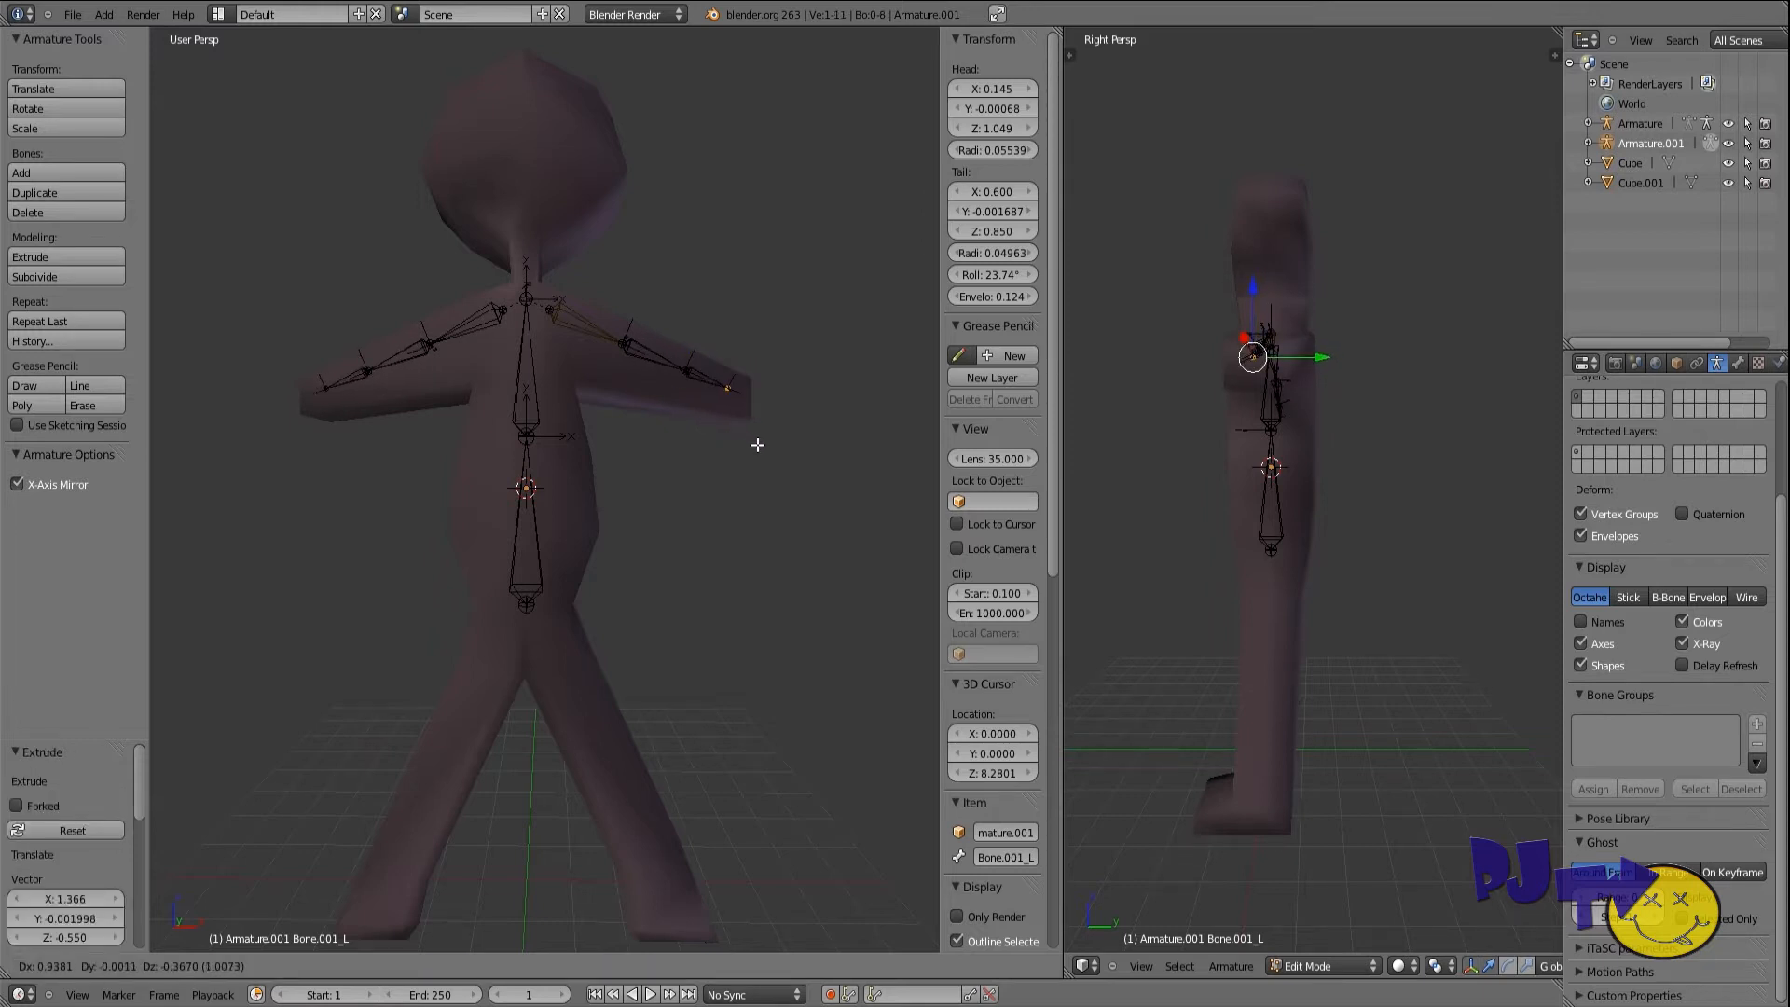
pyautogui.click(760, 447)
pyautogui.rightClick(526, 299)
pyautogui.scroll(2, 438, 468)
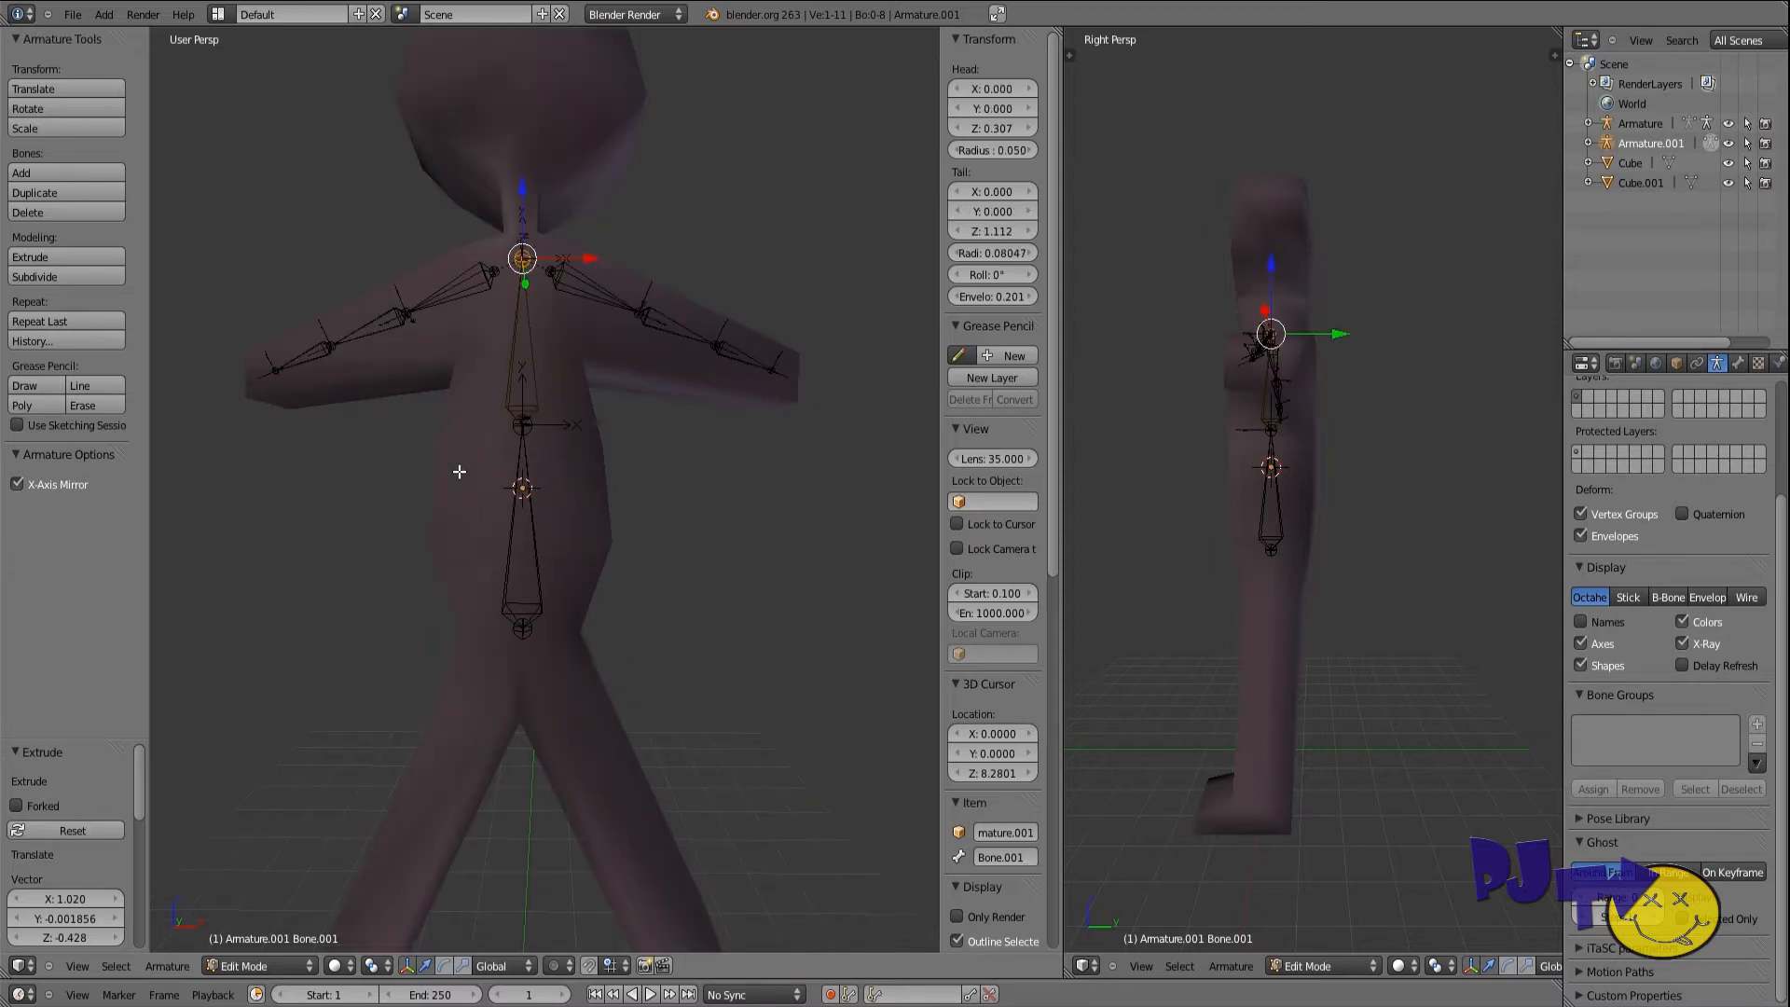
pyautogui.press('e')
pyautogui.click(463, 406)
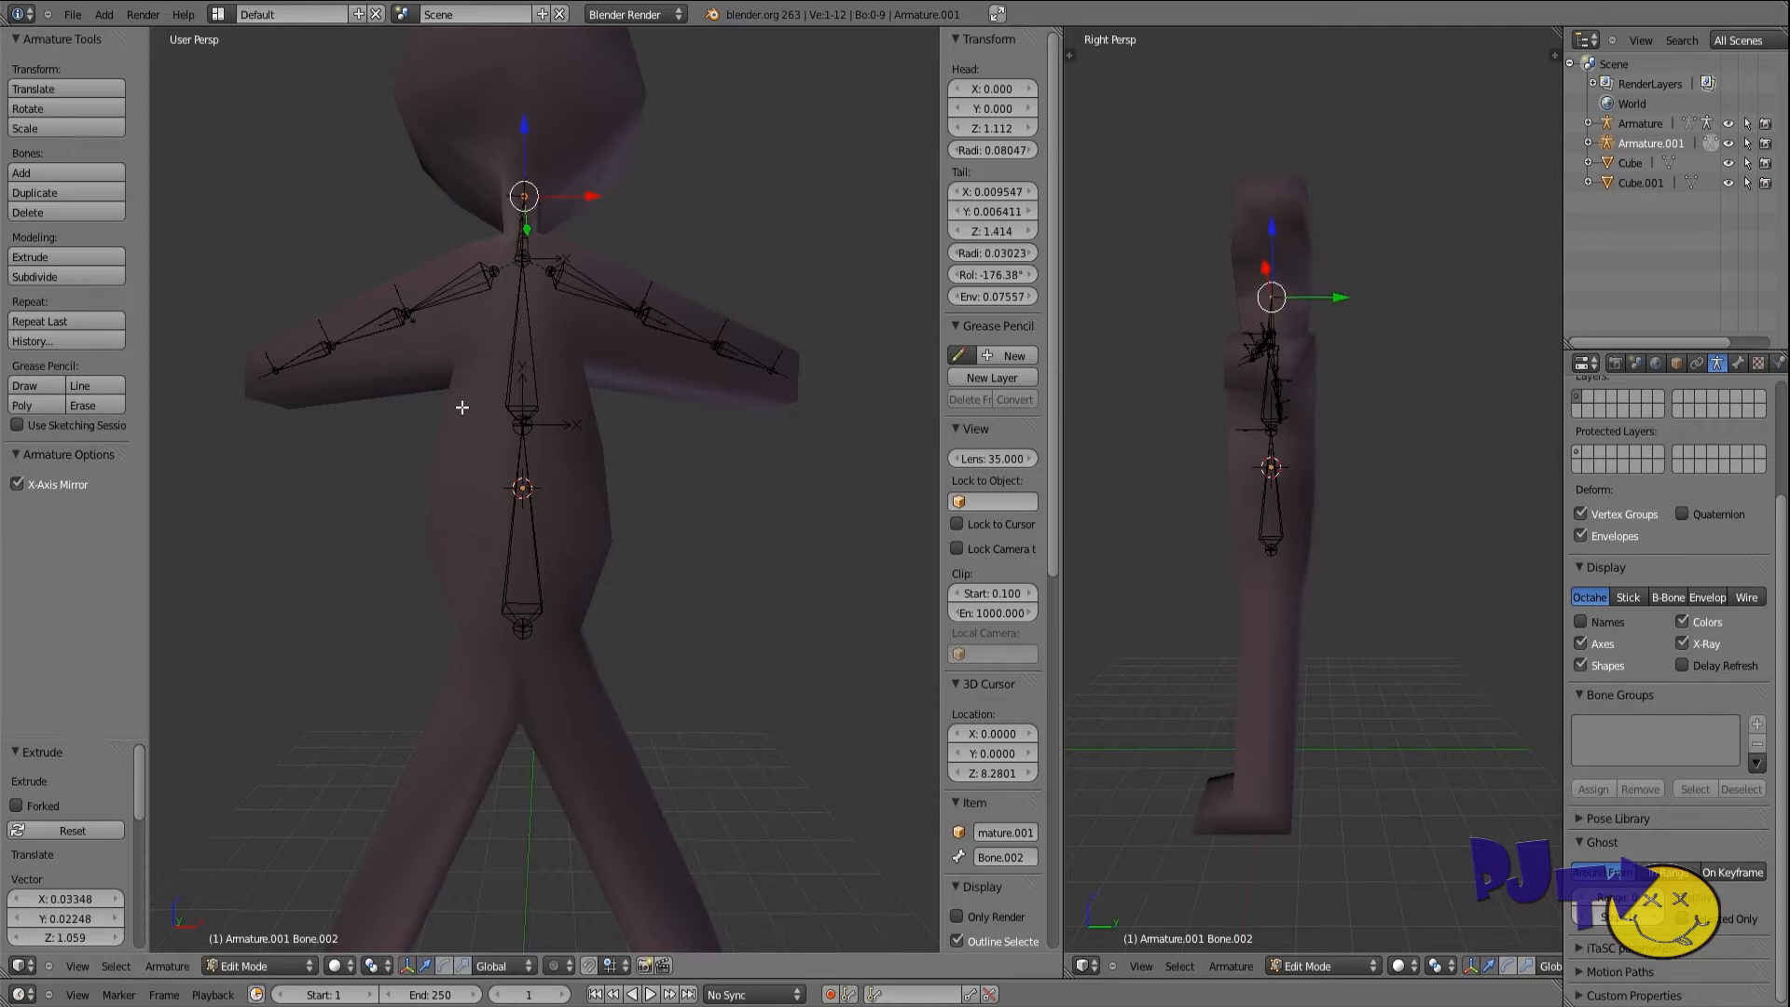
pyautogui.hotkey('ctrl', 'z')
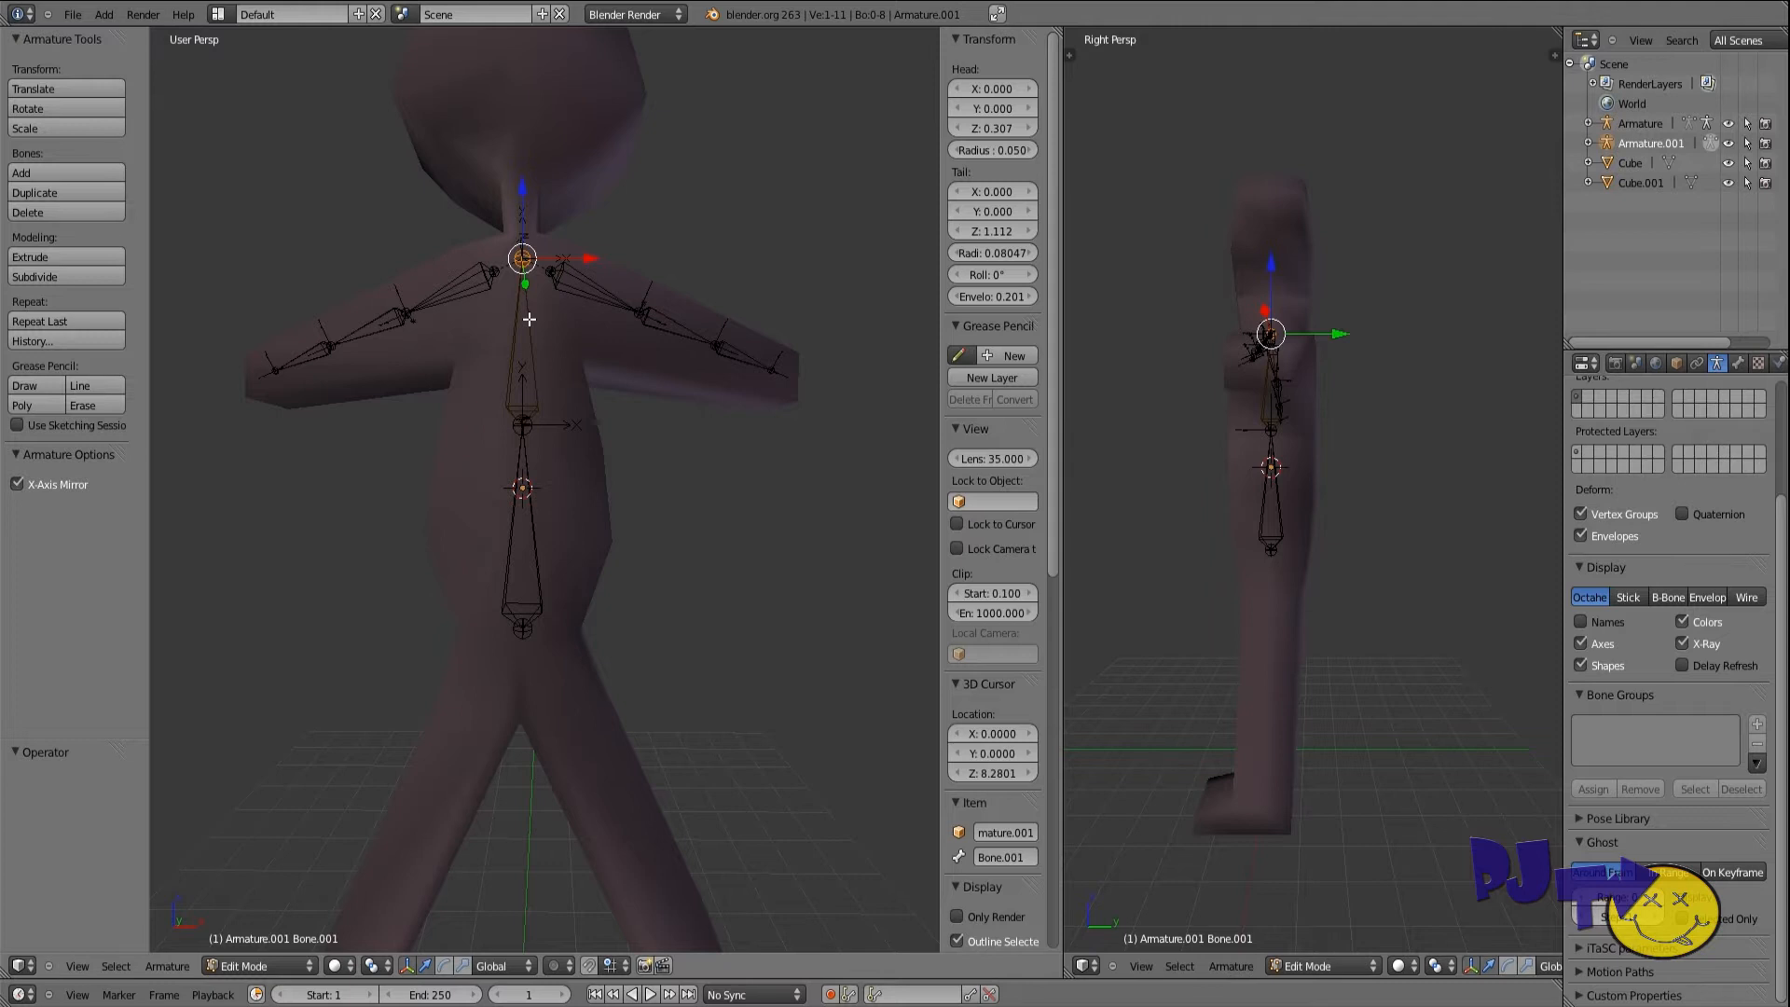
# Step: Fork-extrude another mirrored bone pair about 2.15 along X from the upper spine bone's tip, and select the left one
pyautogui.hotkey('shift', 'e')
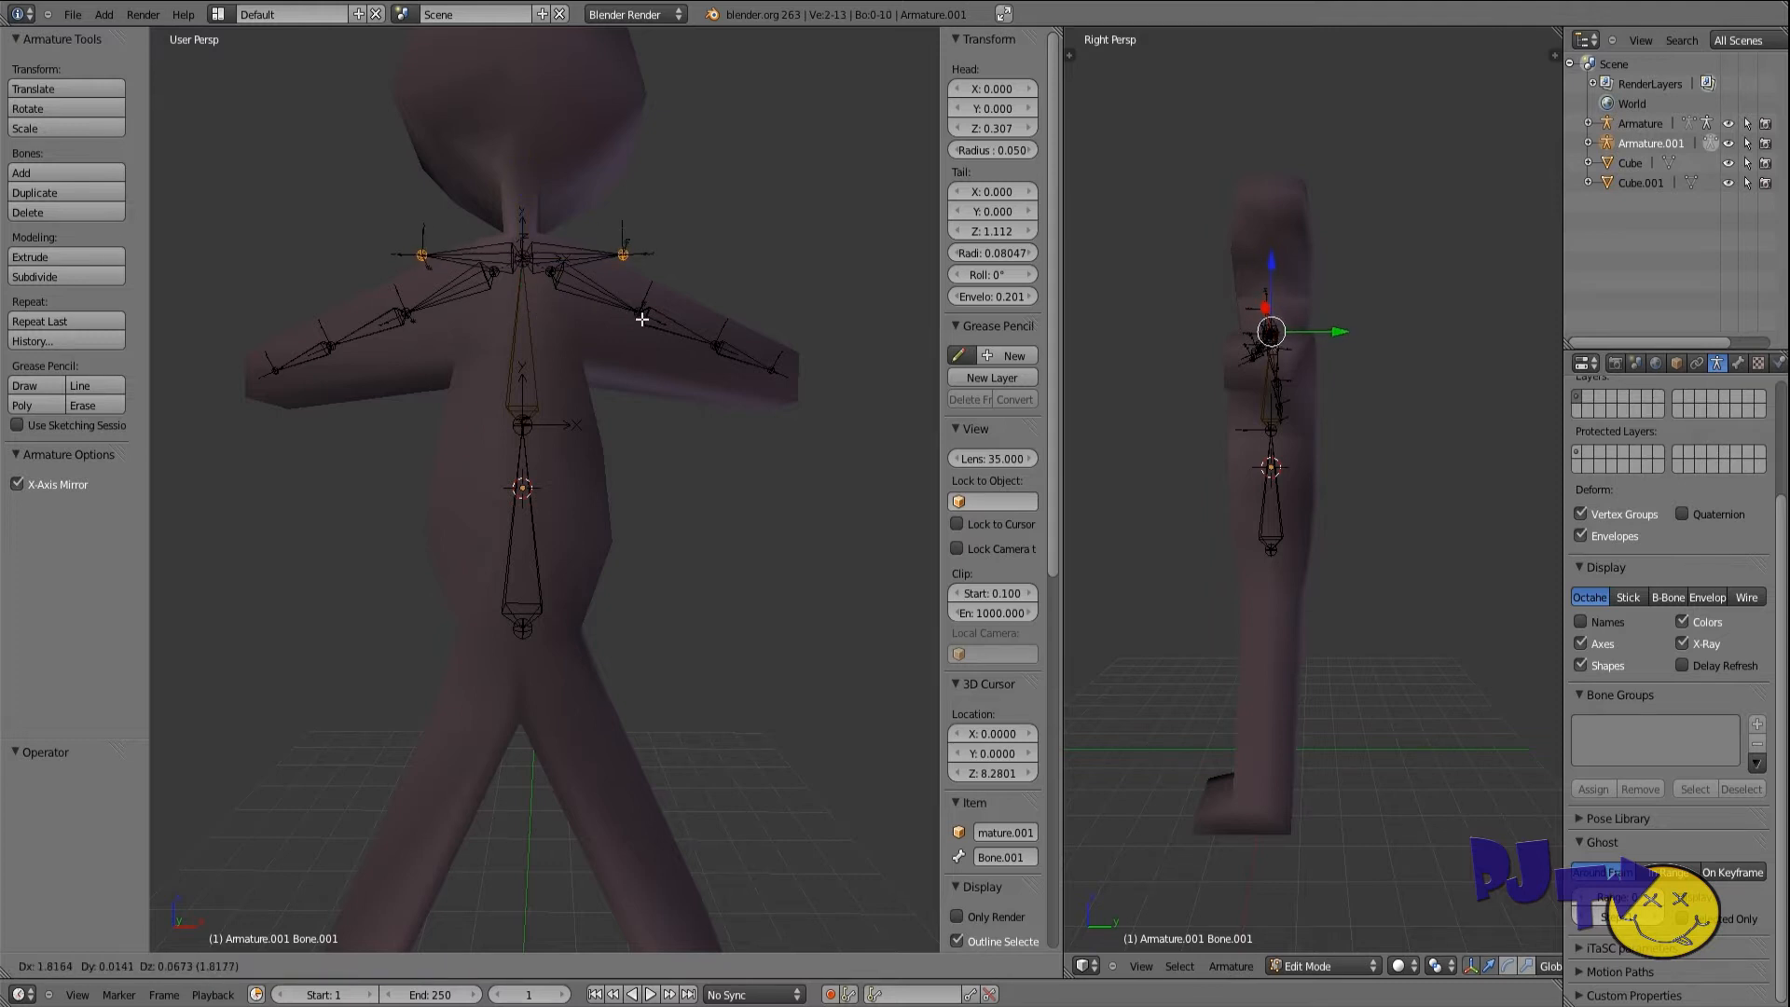
pyautogui.click(655, 314)
pyautogui.rightClick(450, 607)
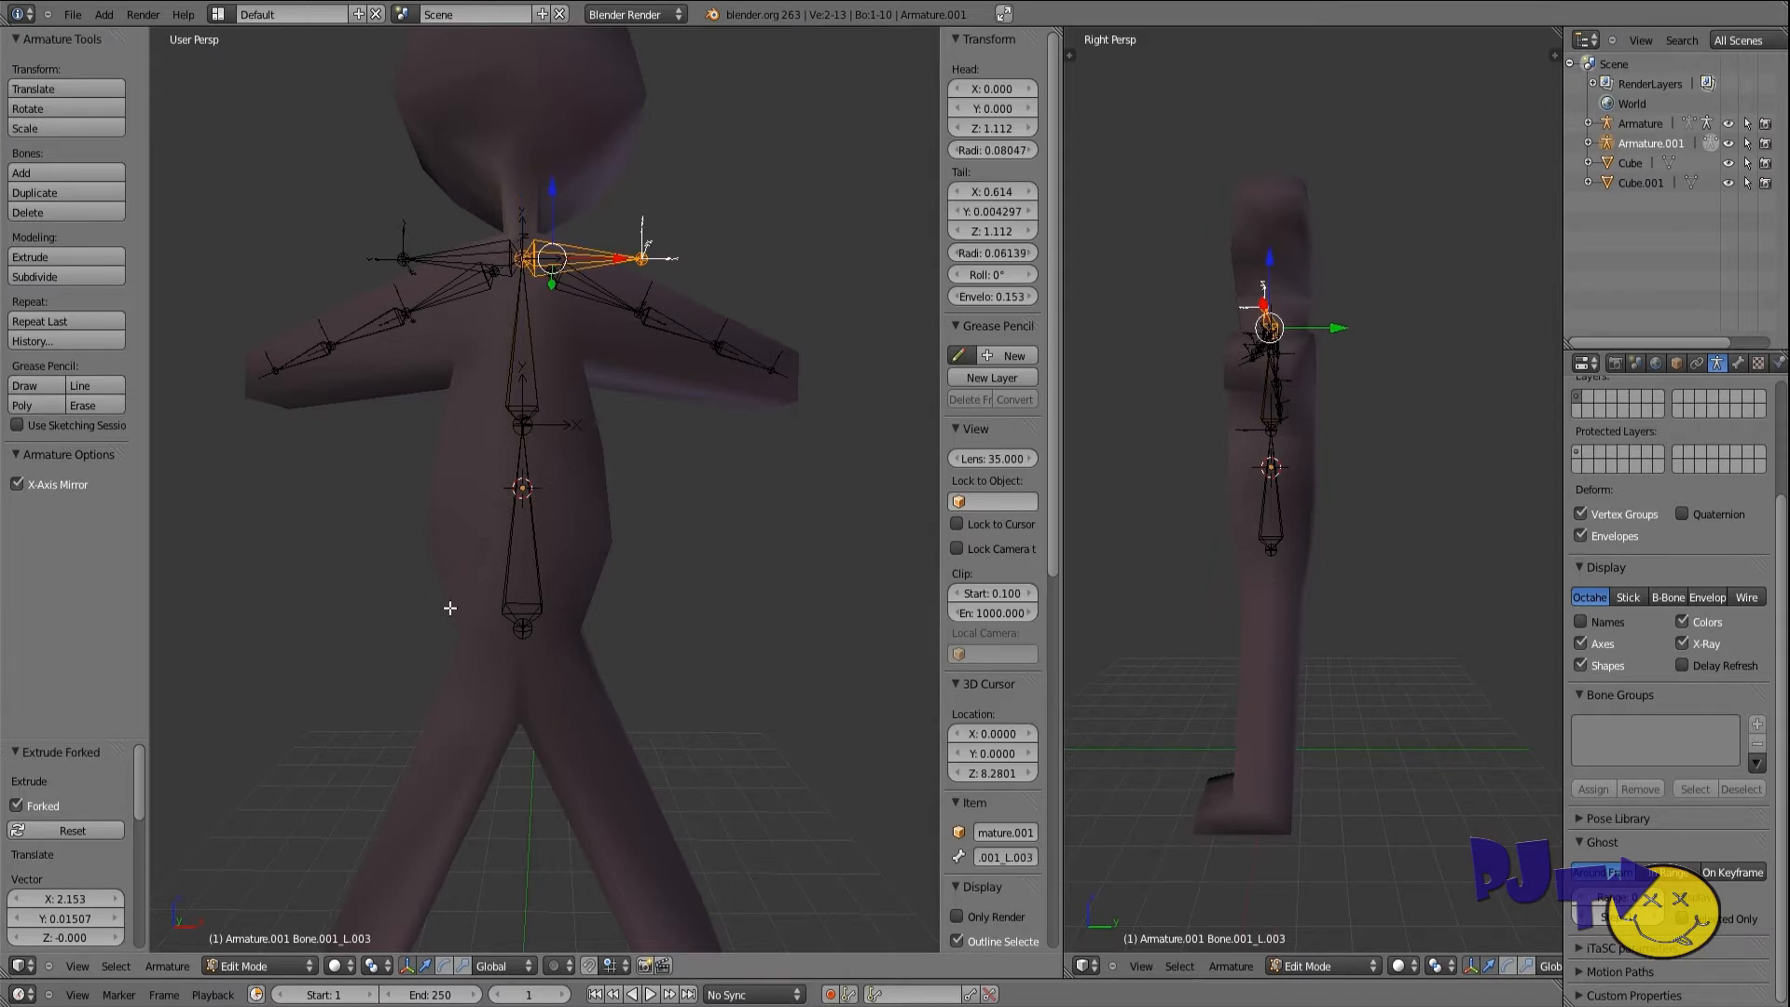
pyautogui.press('g')
pyautogui.click(444, 653)
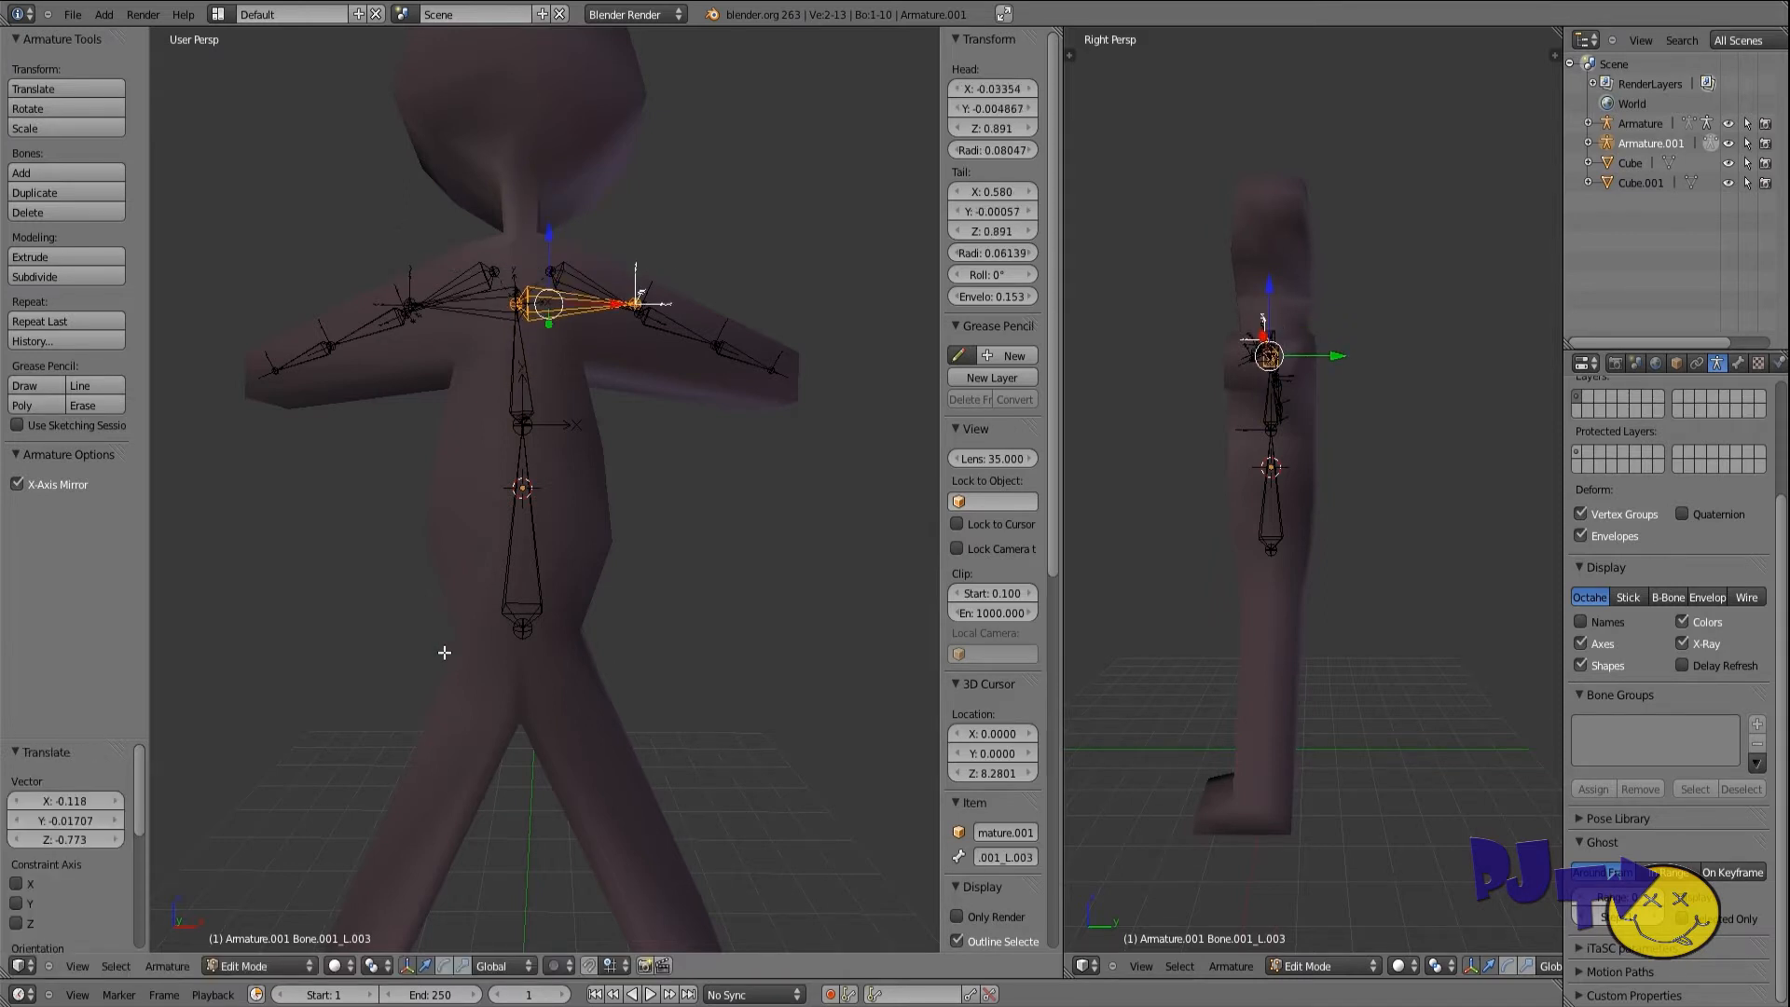
pyautogui.hotkey('ctrl', 'z')
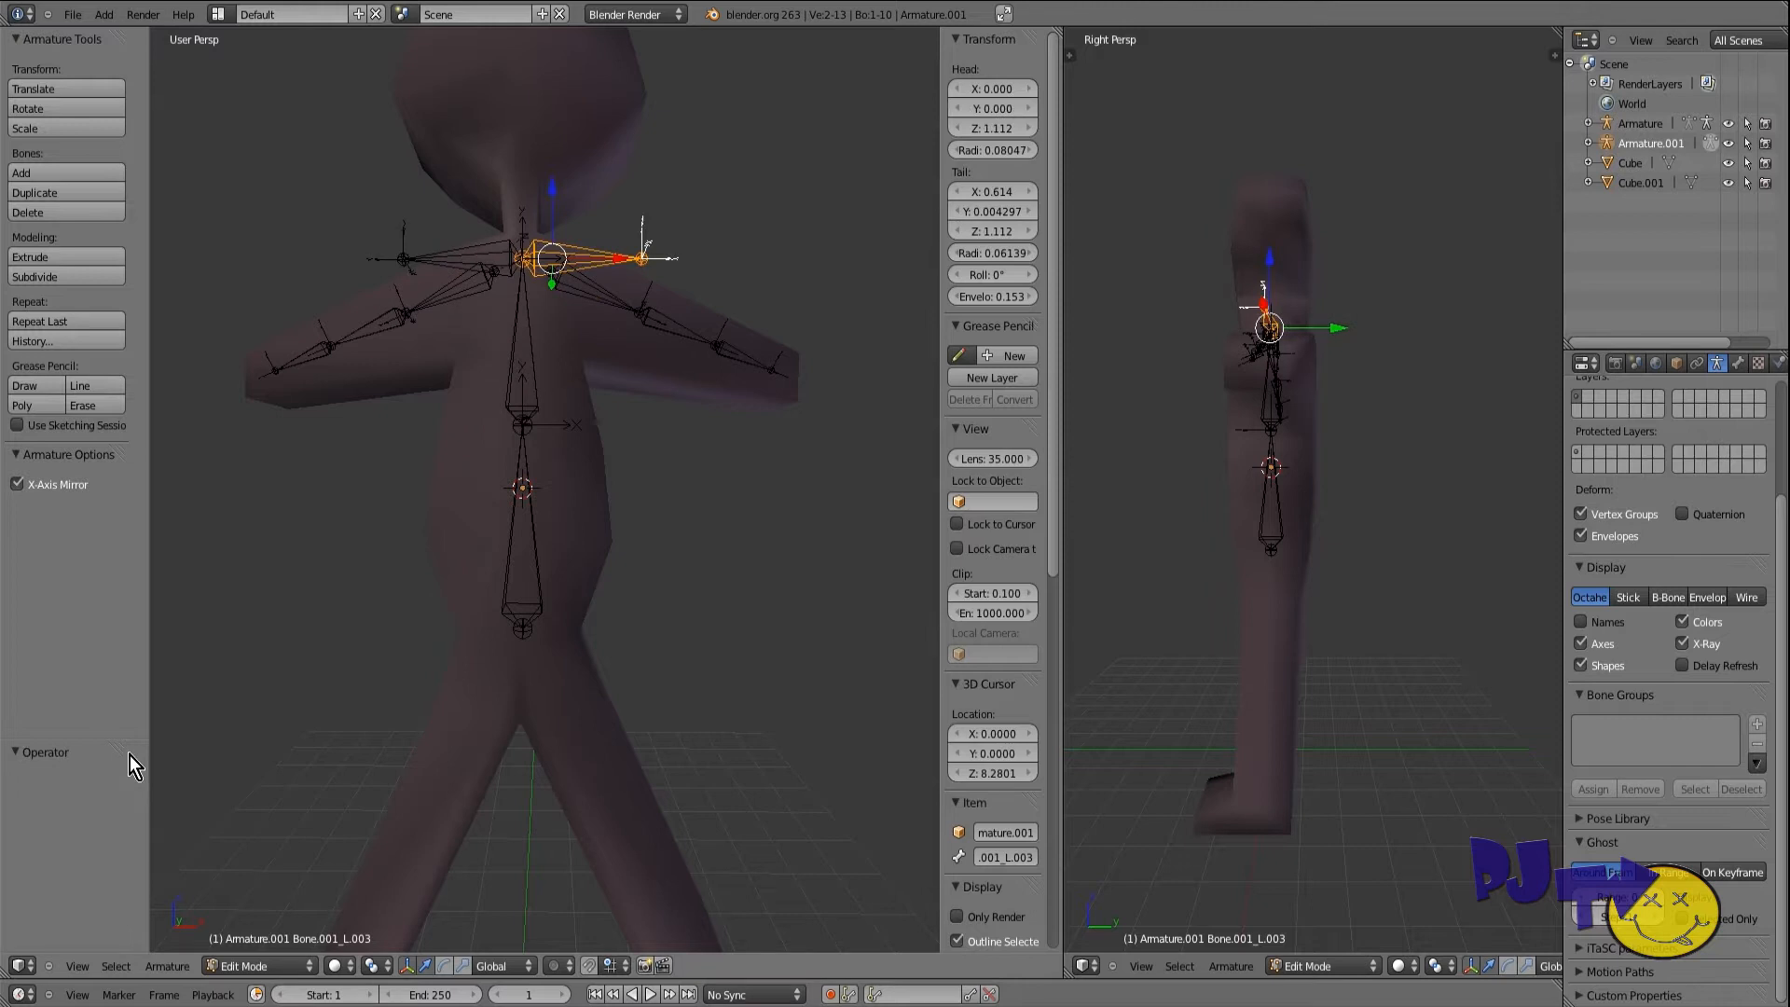
# Step: Disconnect the selected left bone from the upper spine bone while keeping it parented
pyautogui.click(167, 966)
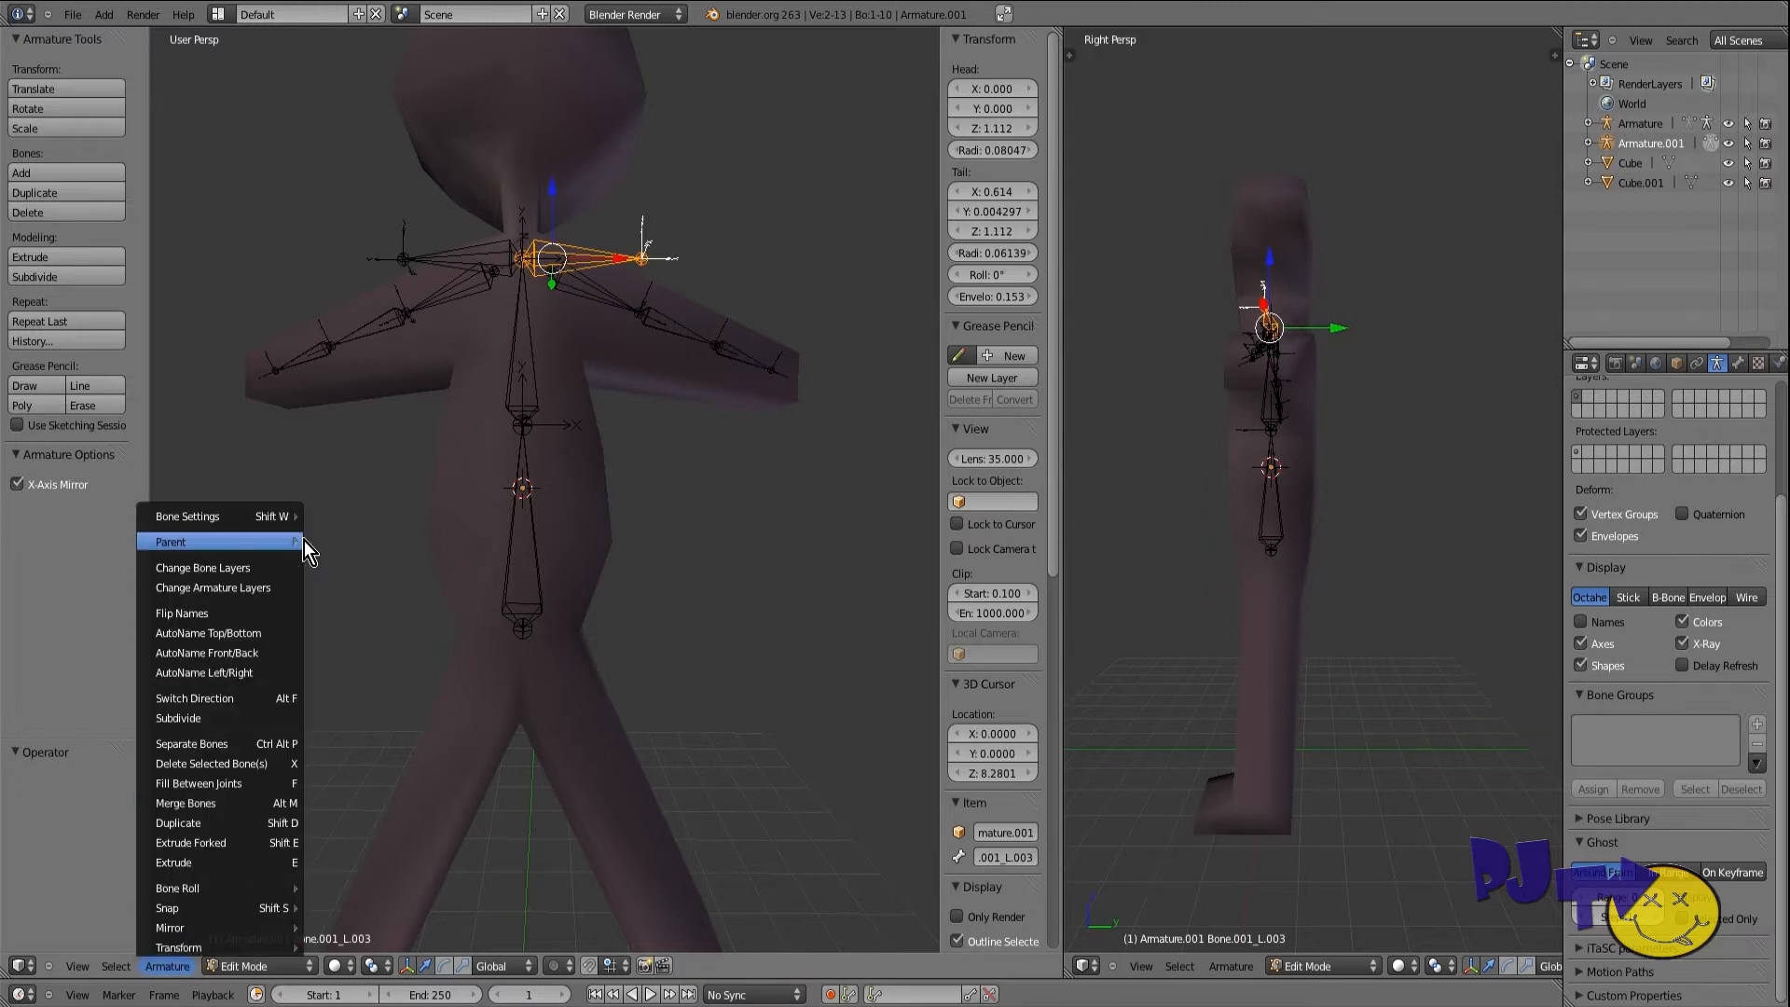
pyautogui.click(331, 560)
pyautogui.click(333, 561)
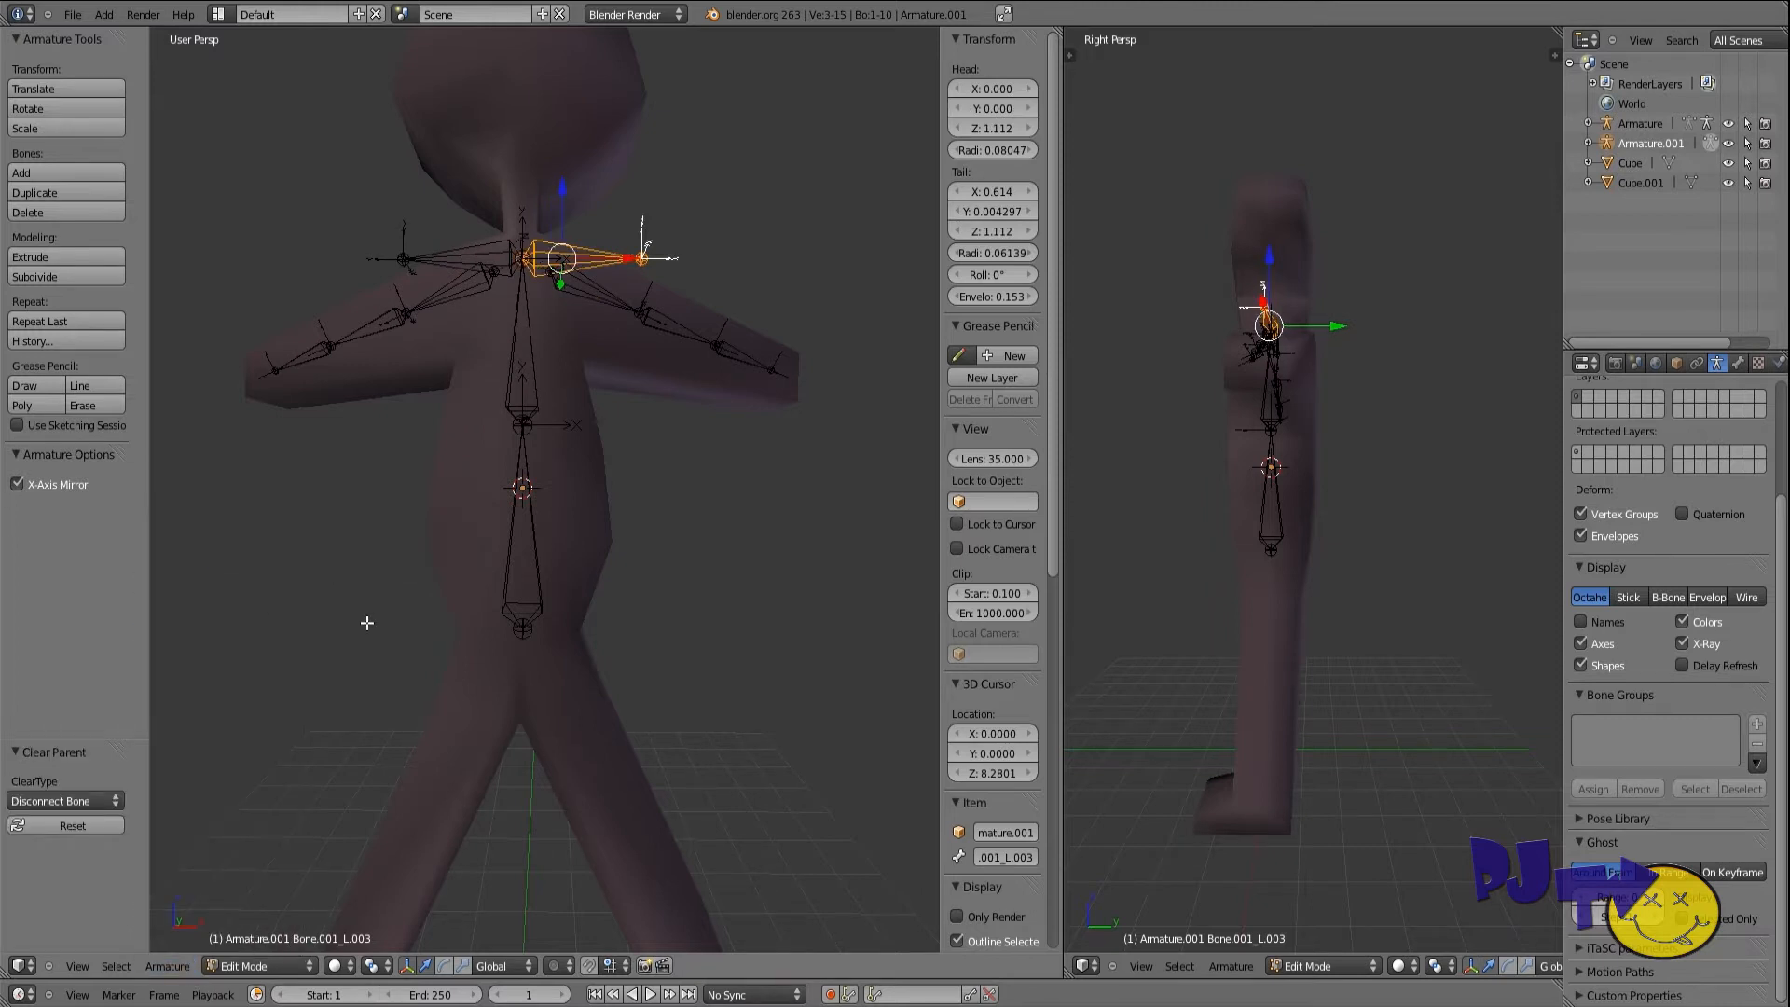
# Step: Move the disconnected bone pair about 7.2 down to the tops of the legs, with the left bone about 0.28 outward
pyautogui.press('g')
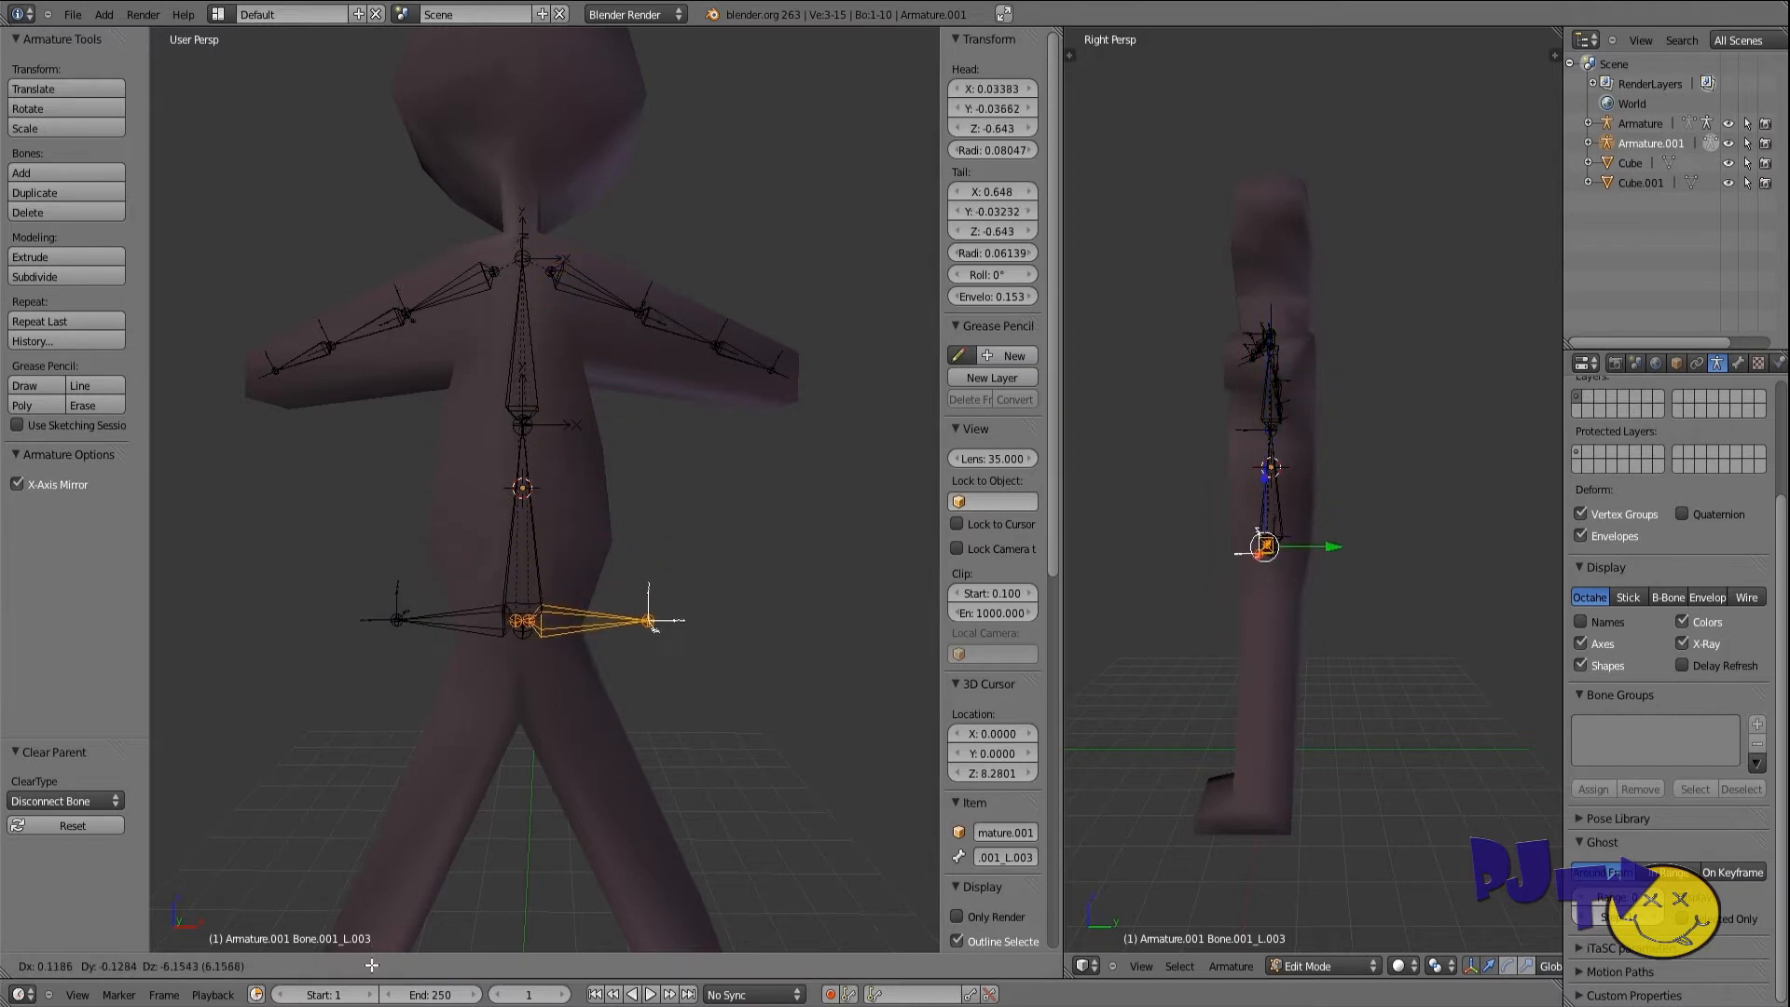
pyautogui.click(326, 710)
pyautogui.scroll(-2, 383, 723)
pyautogui.scroll(1, 382, 723)
pyautogui.press('g')
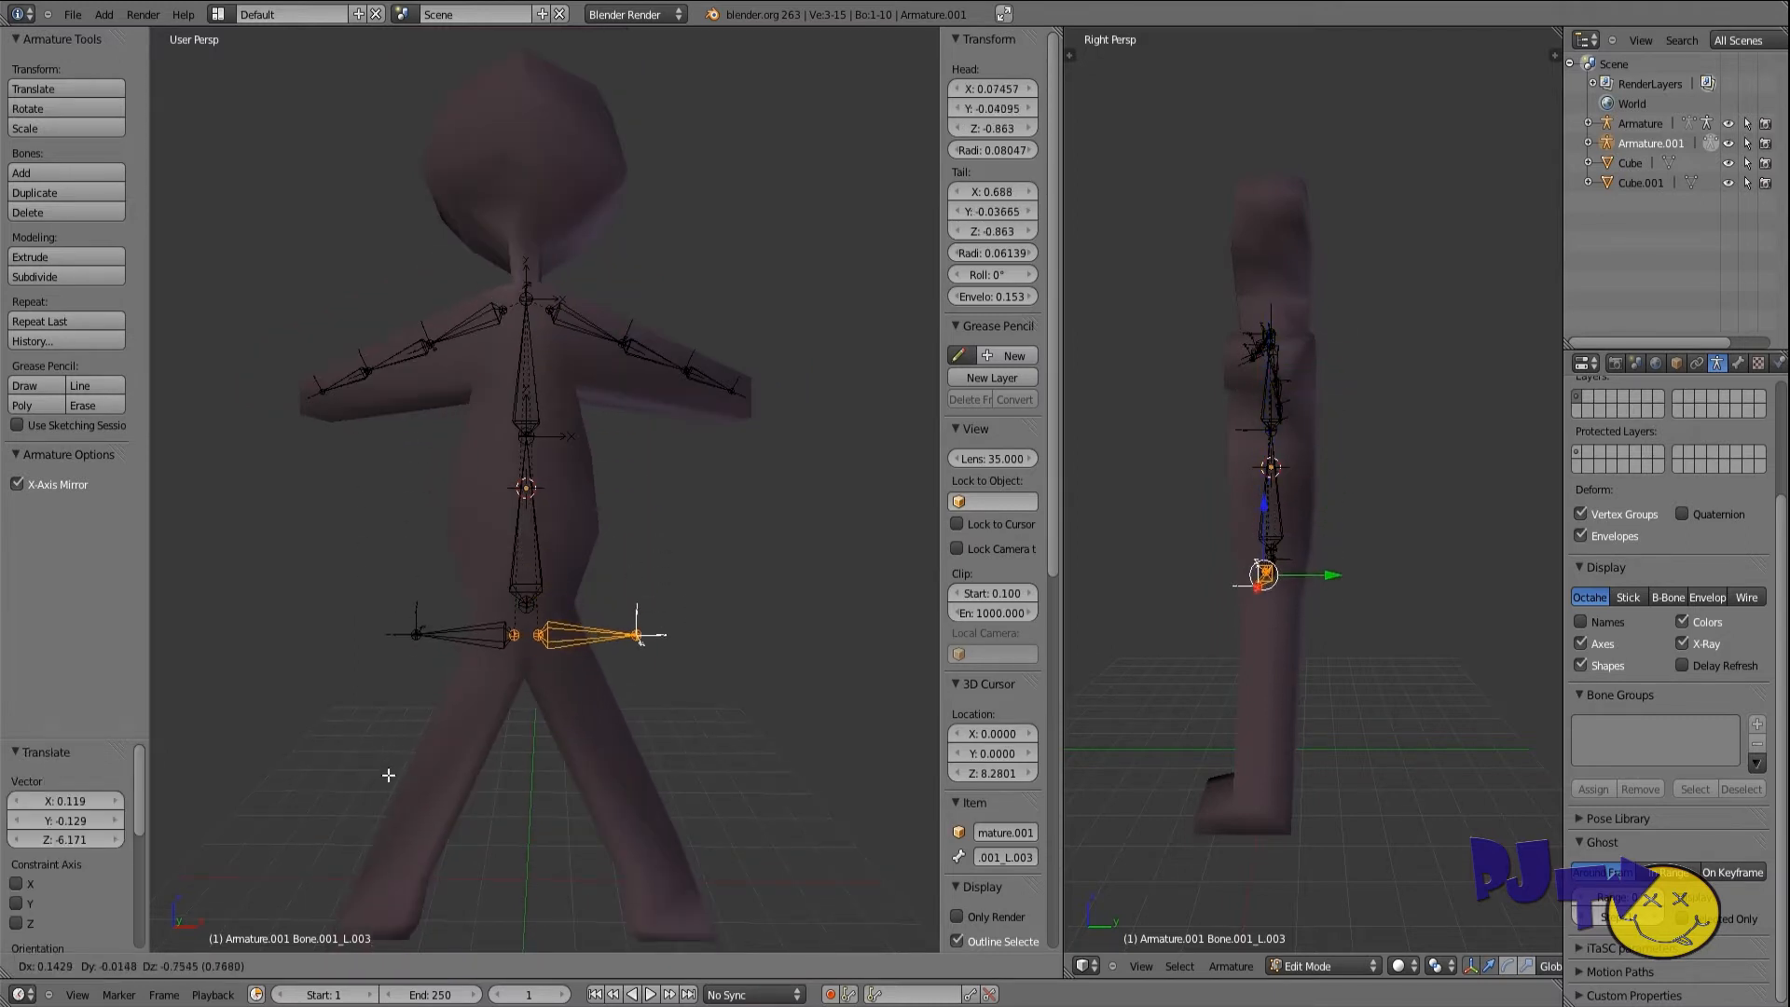
pyautogui.click(388, 771)
pyautogui.scroll(1, 583, 819)
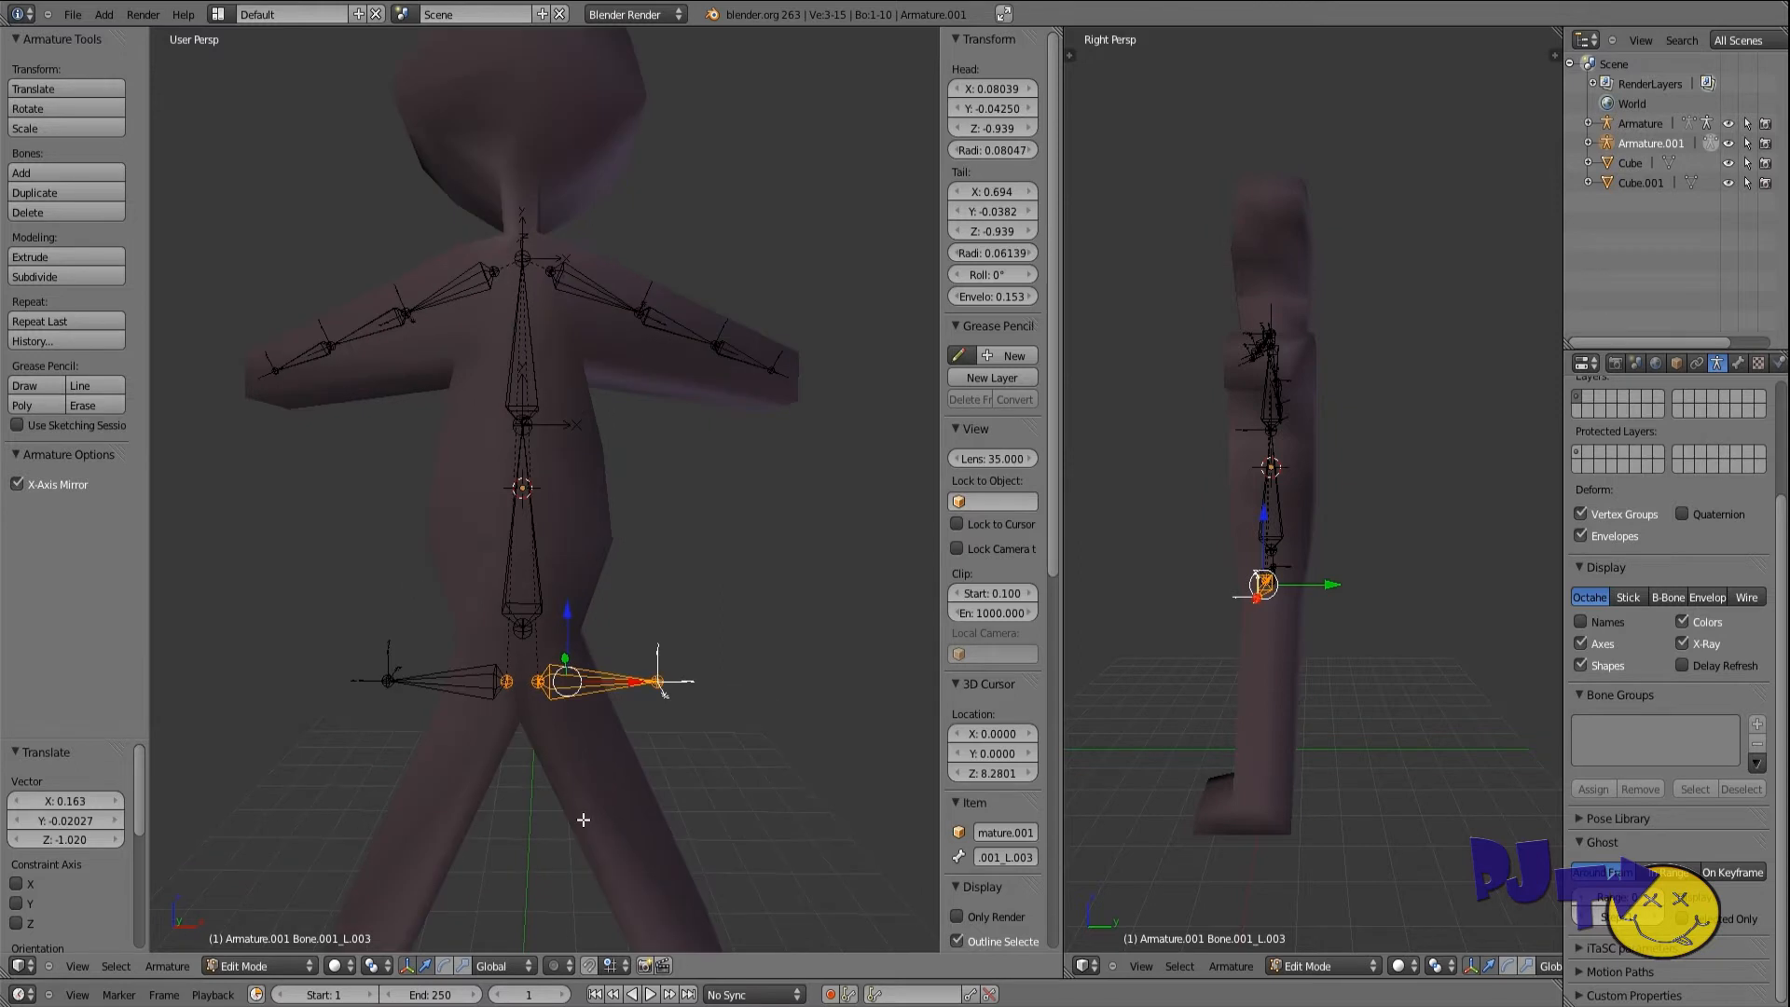
pyautogui.scroll(1, 583, 820)
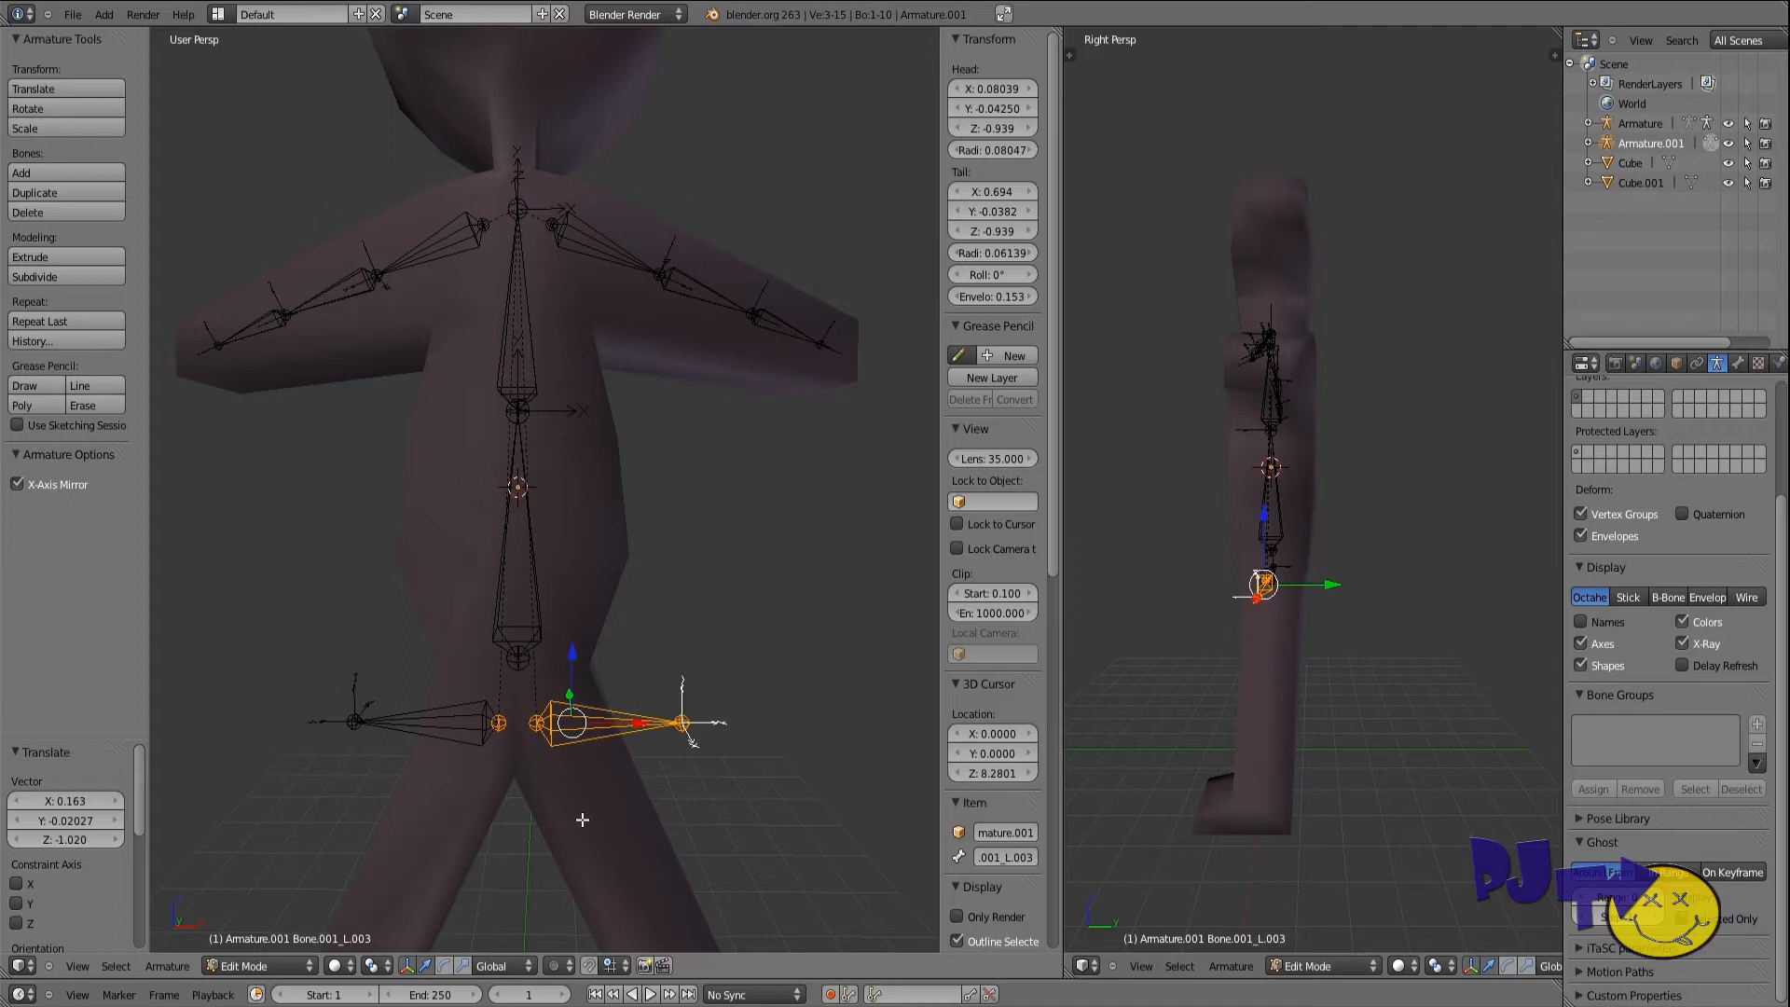
# Step: Rotate the left thigh bone about 57° along the leg, lower it about 0.17, and nudge it slightly inward along X
pyautogui.press('r')
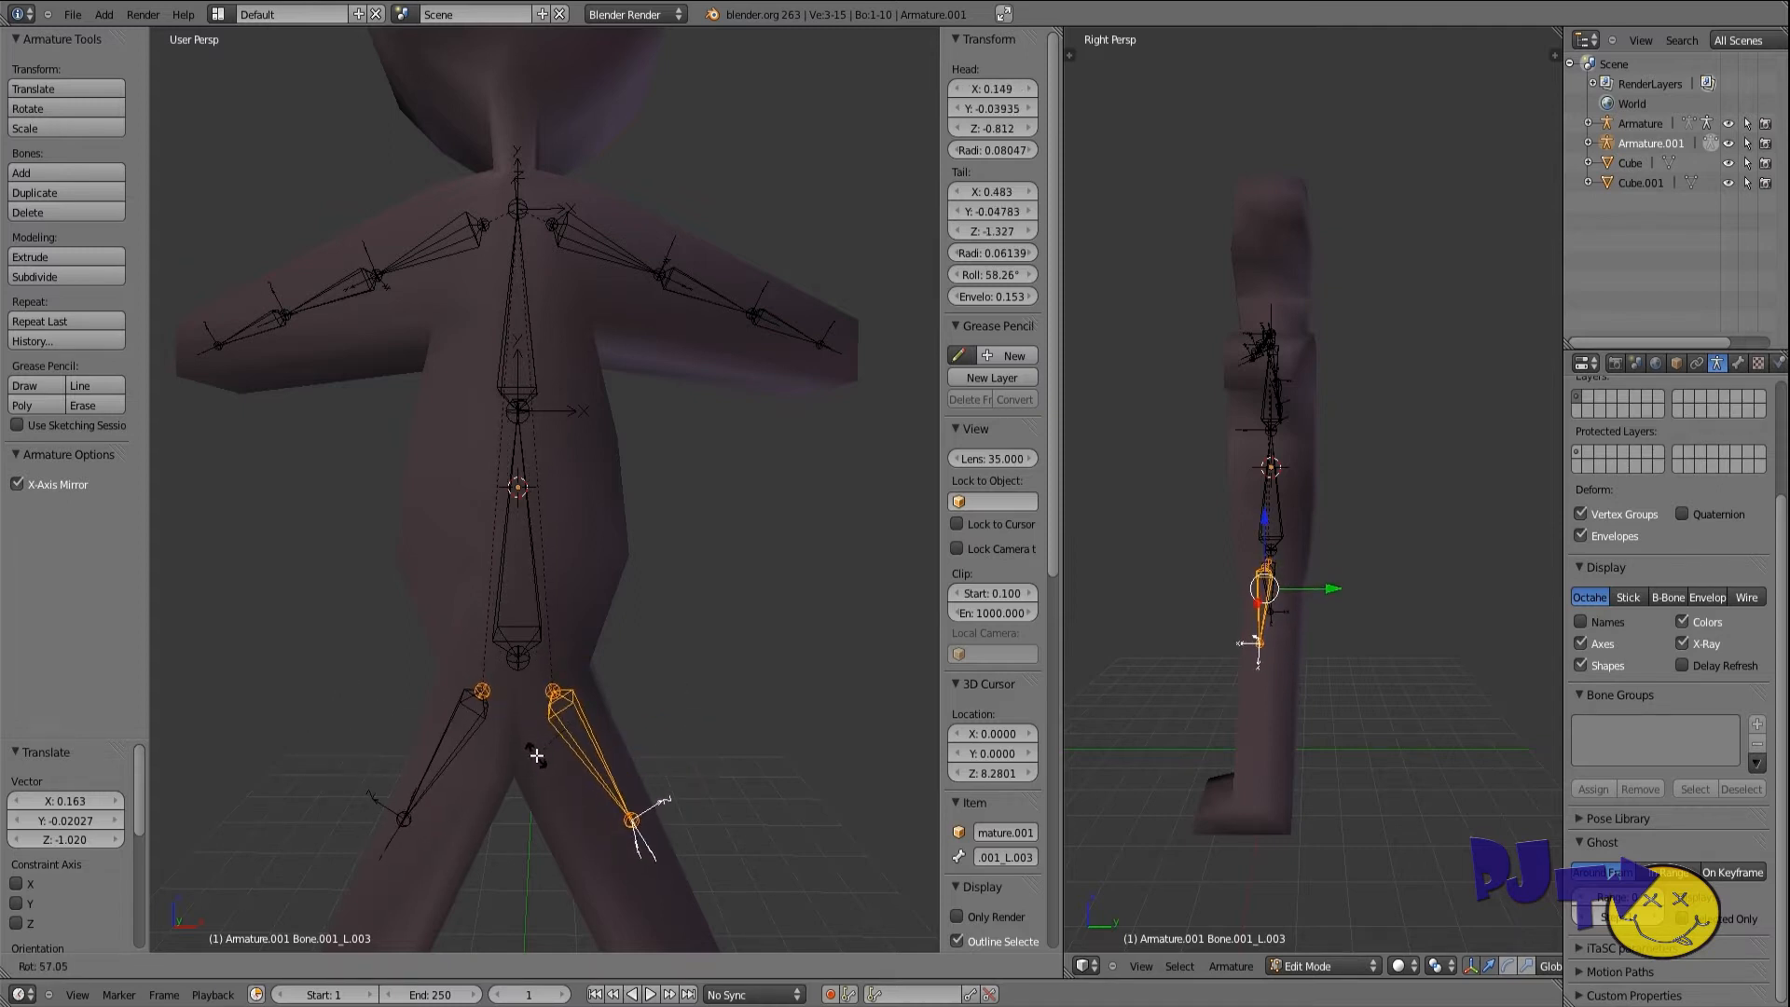
pyautogui.click(537, 755)
pyautogui.press('g')
pyautogui.press('z')
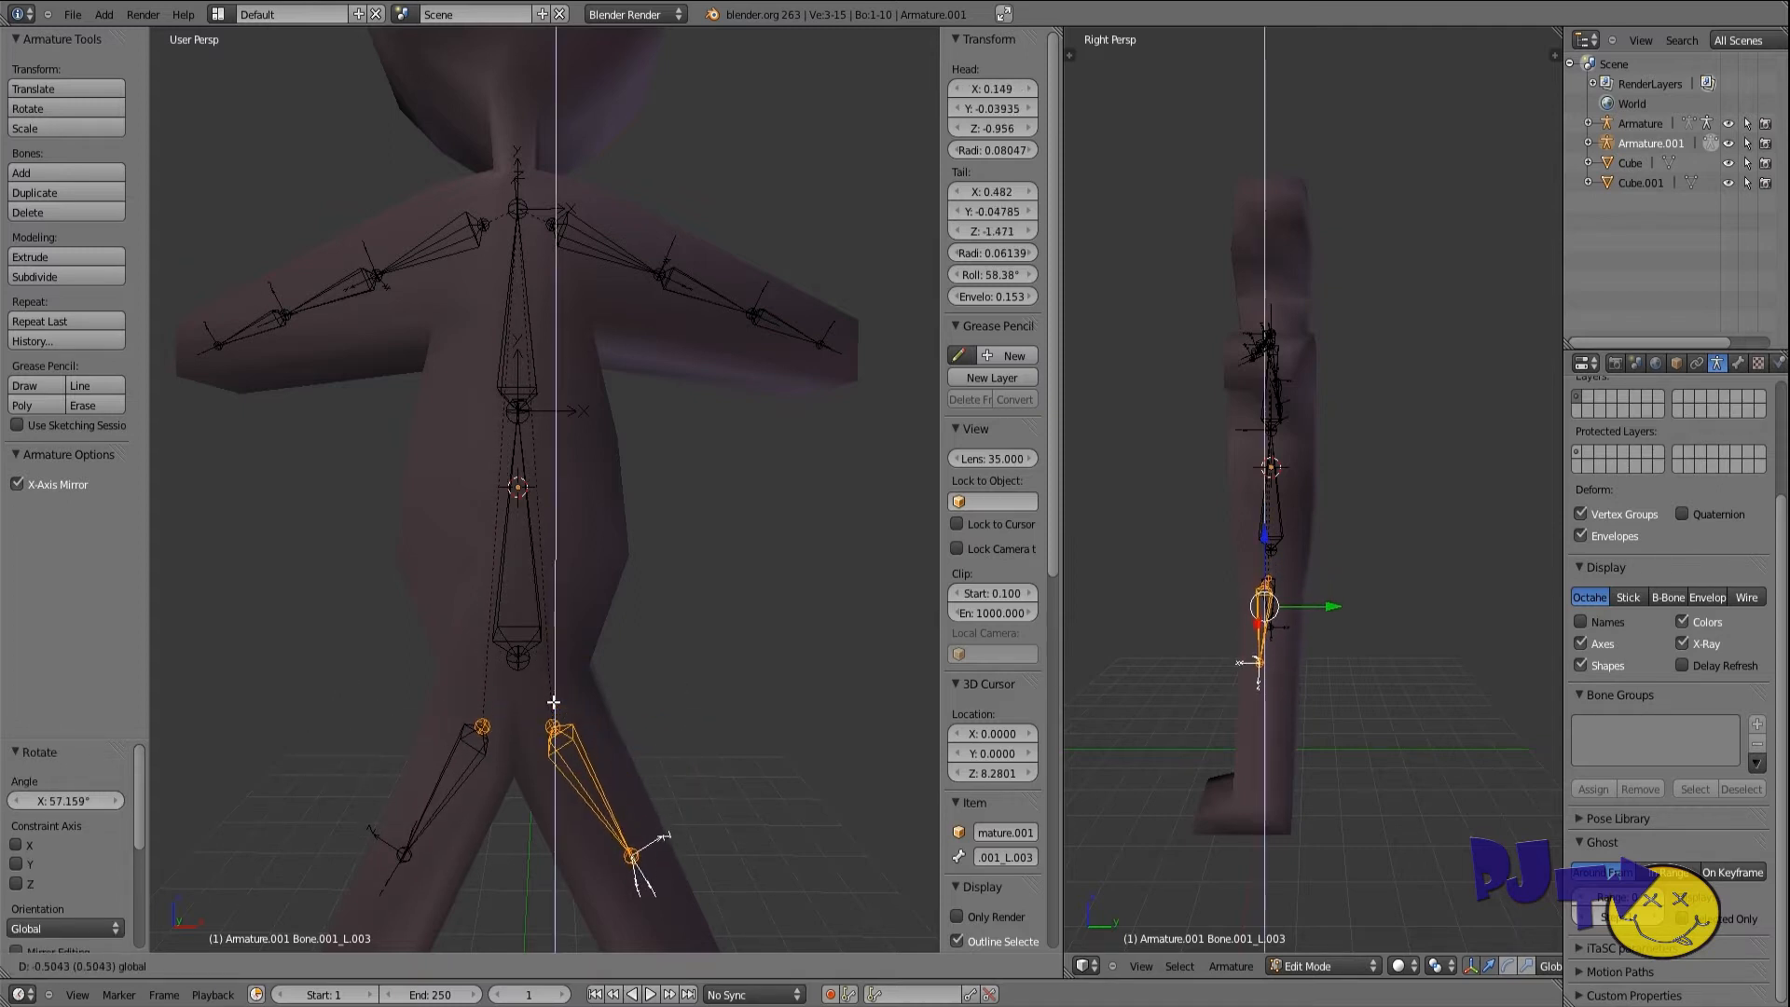
pyautogui.click(553, 683)
pyautogui.scroll(-3, 559, 718)
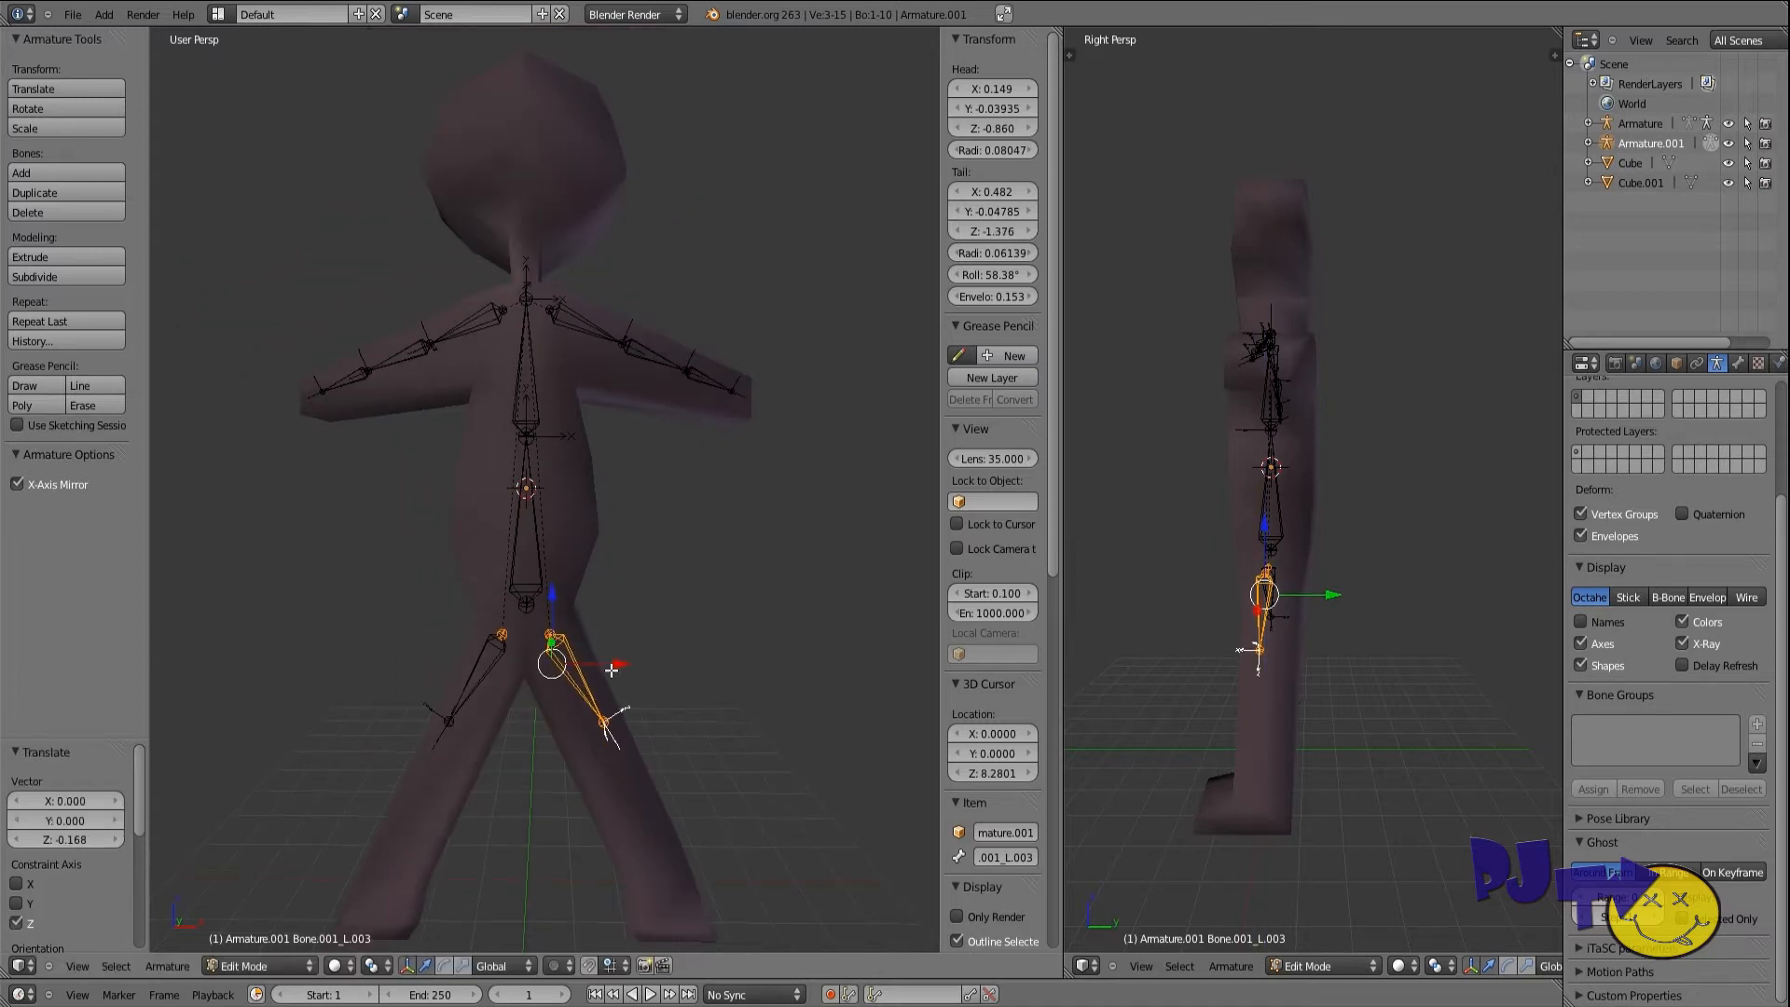
pyautogui.moveTo(618, 667); pyautogui.dragTo(604, 719)
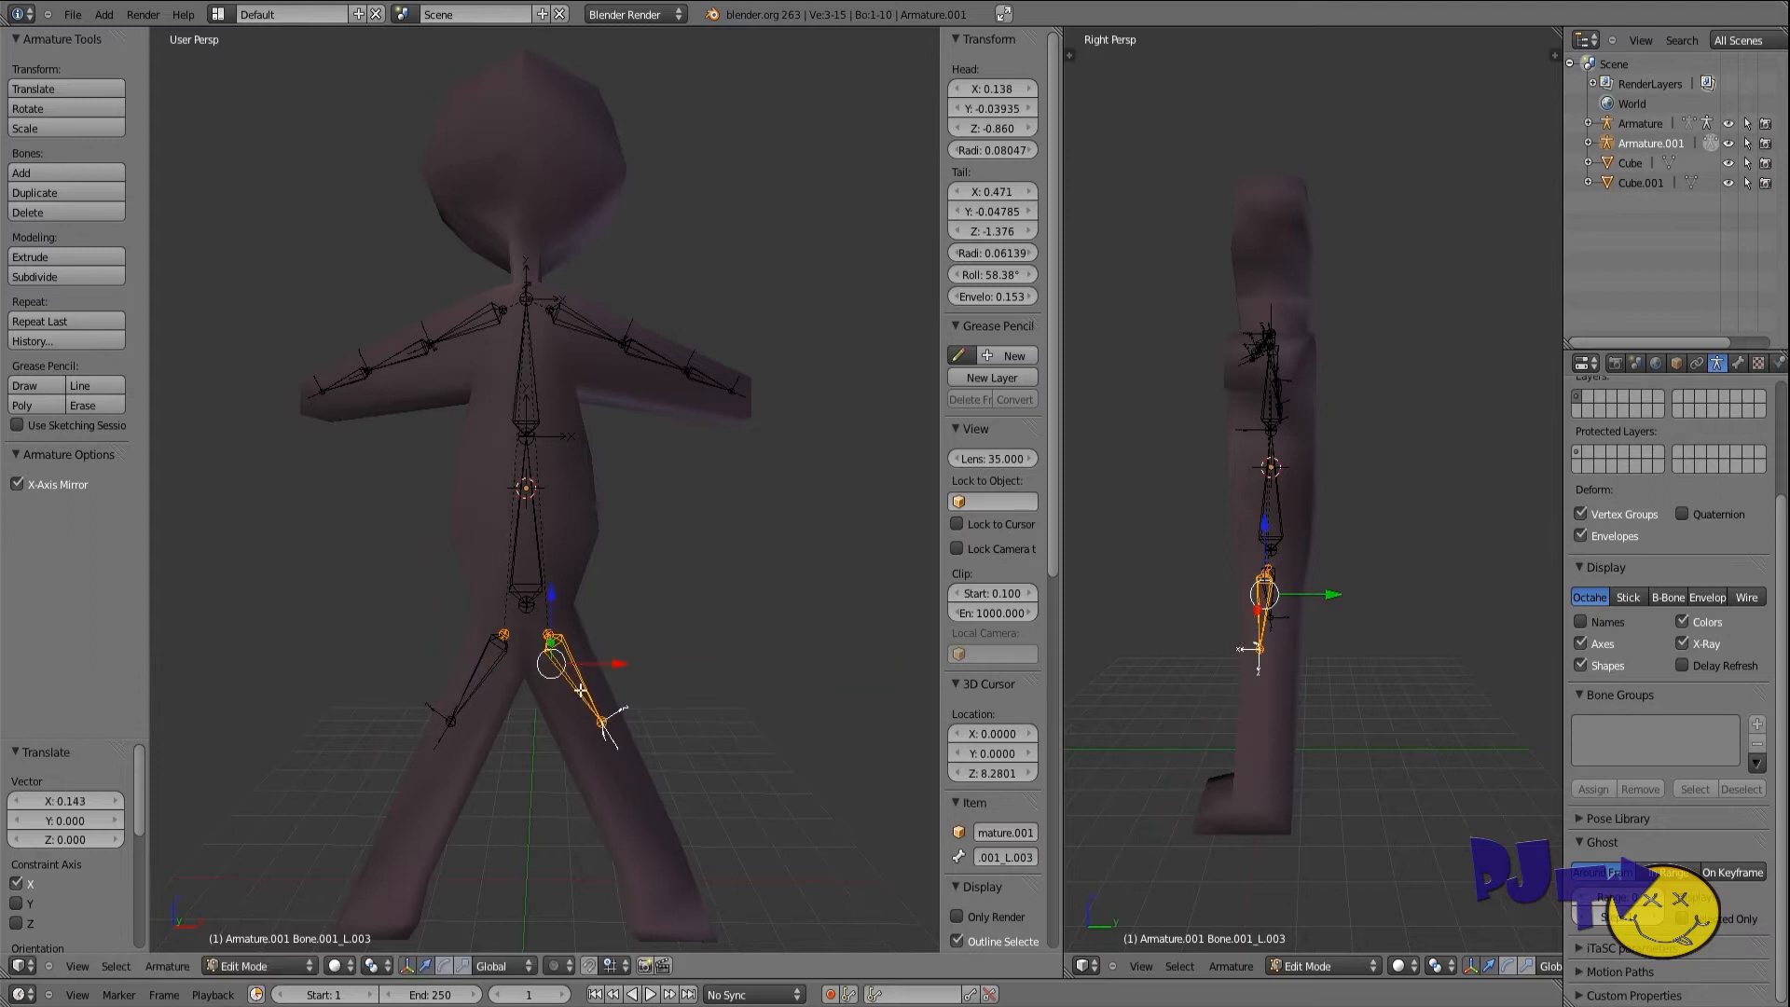
# Step: Select only the left thigh bone and scale it to about 0.84
pyautogui.rightClick(602, 721)
pyautogui.hotkey('ctrl', 'z')
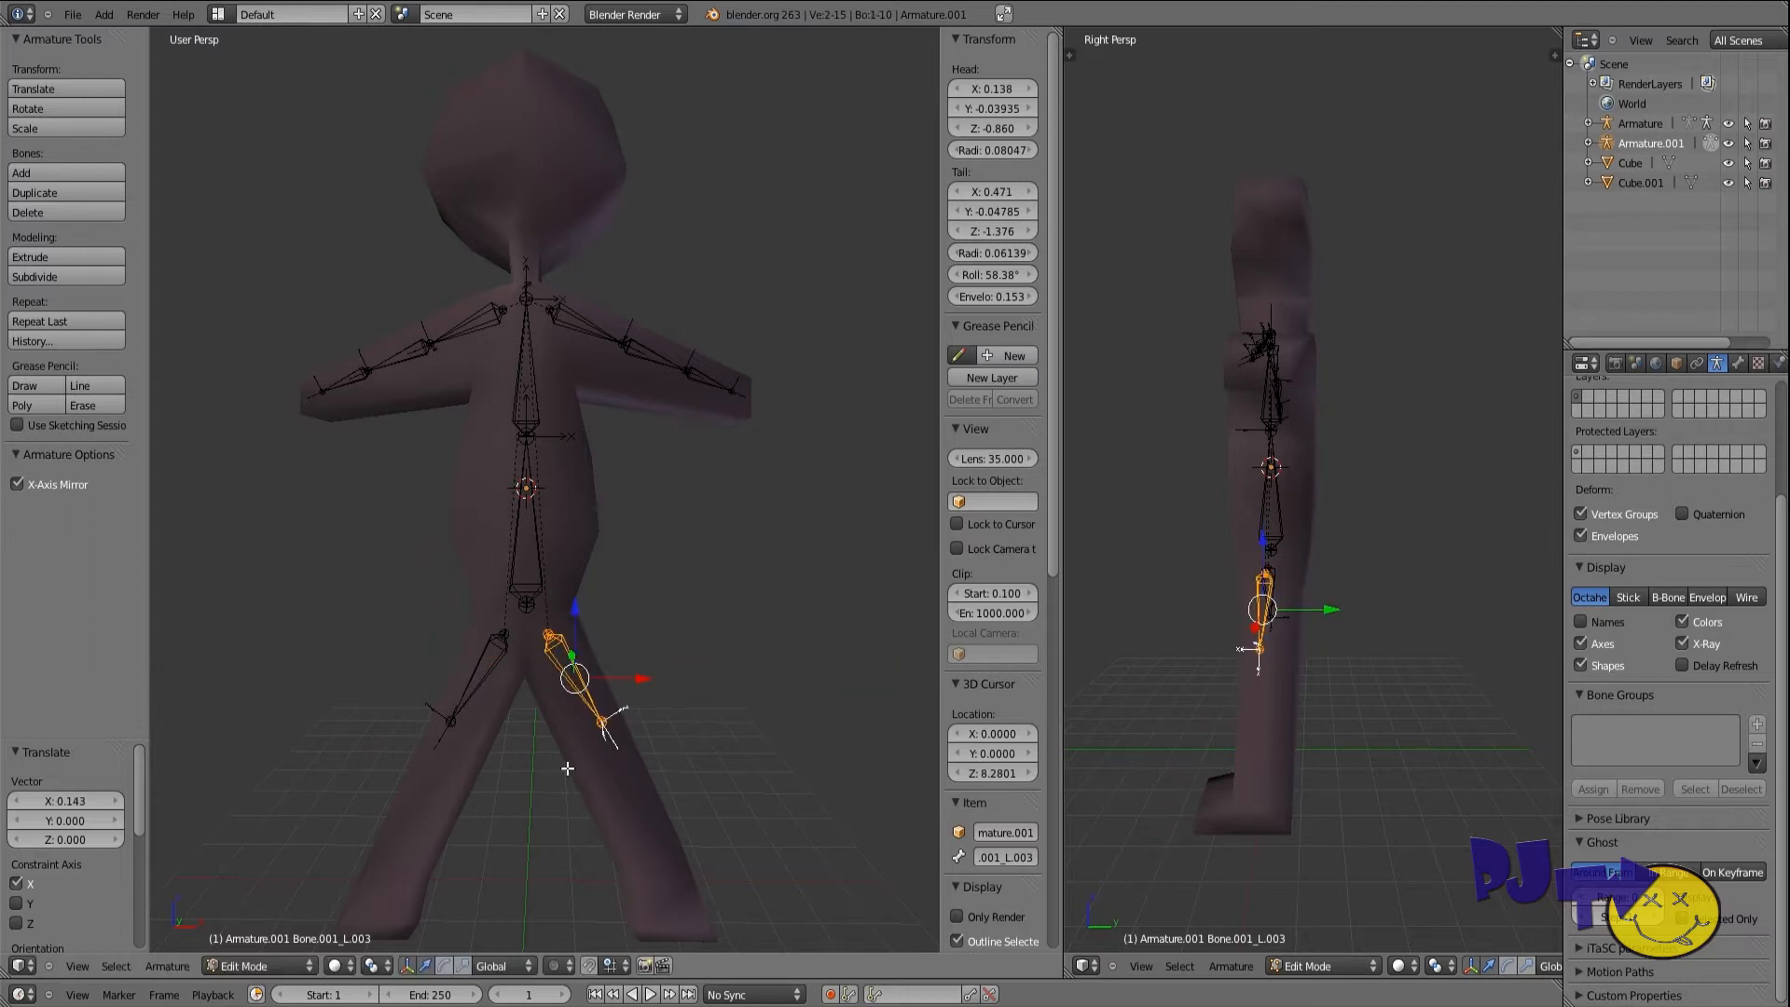
pyautogui.press('s')
pyautogui.click(603, 778)
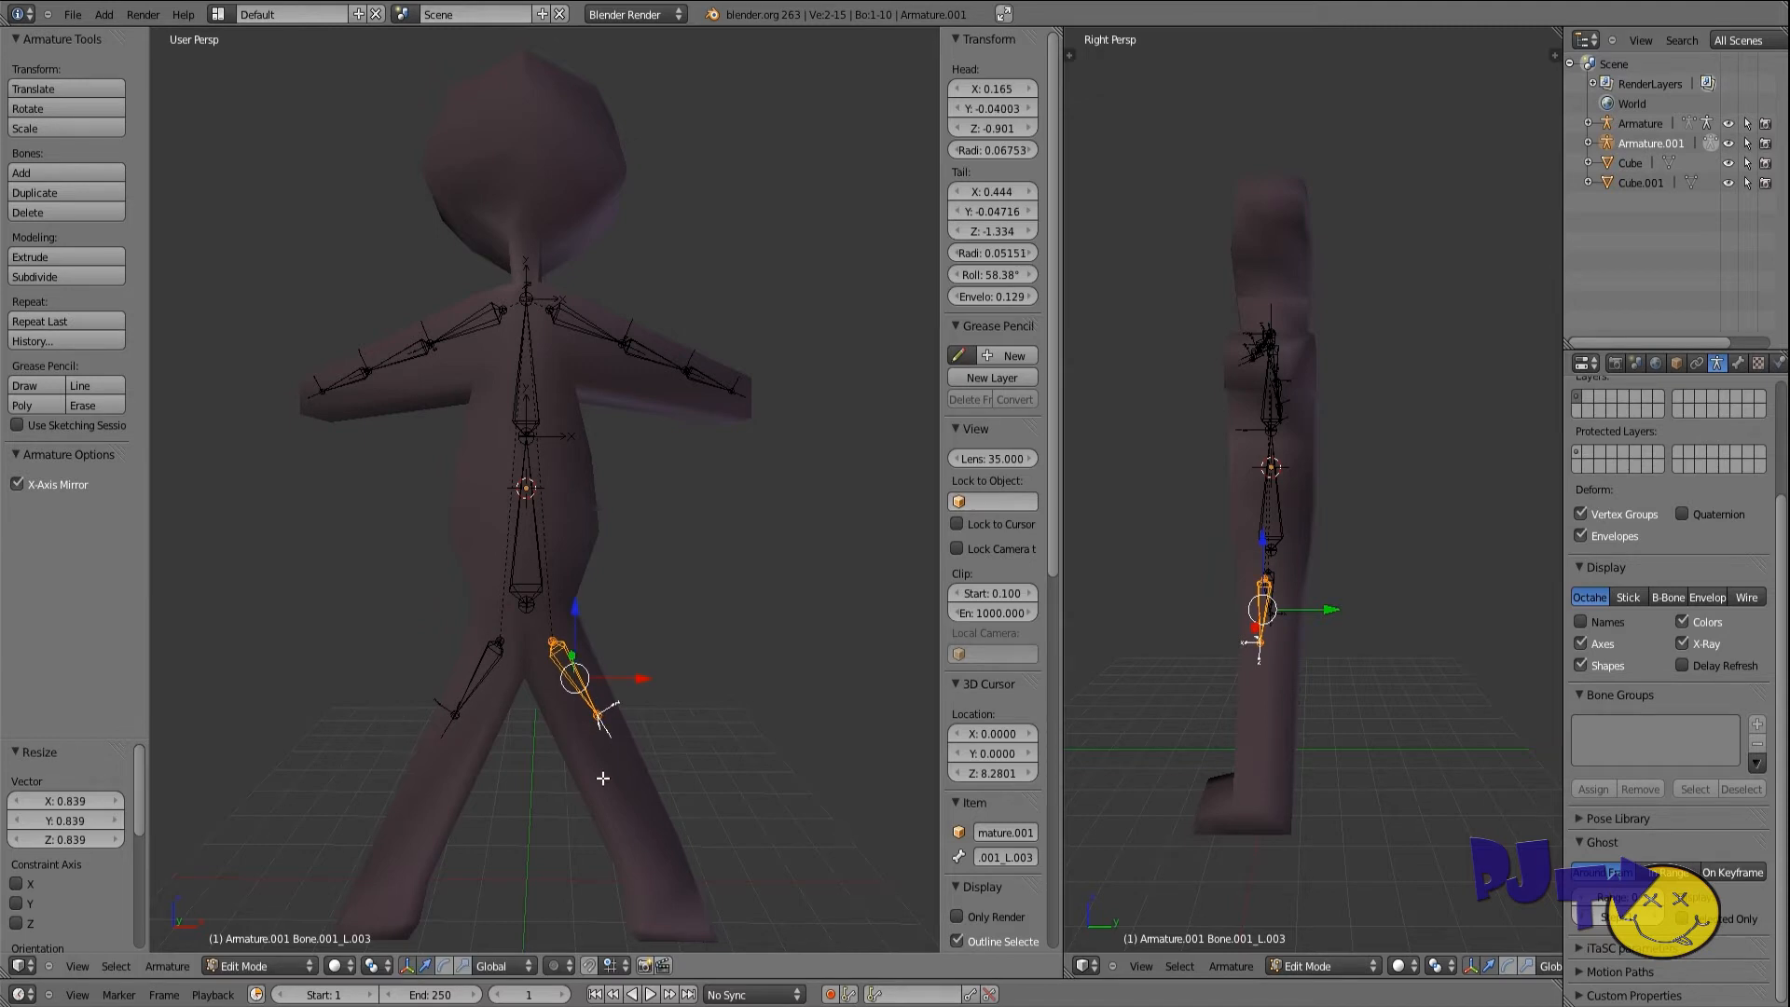
# Step: Extrude a mirrored lower-leg bone from the left thigh bone's tip, down the leg and about 1.03 outward along X
pyautogui.hotkey('ctrl', 'z')
pyautogui.press('e')
pyautogui.rightClick(604, 778)
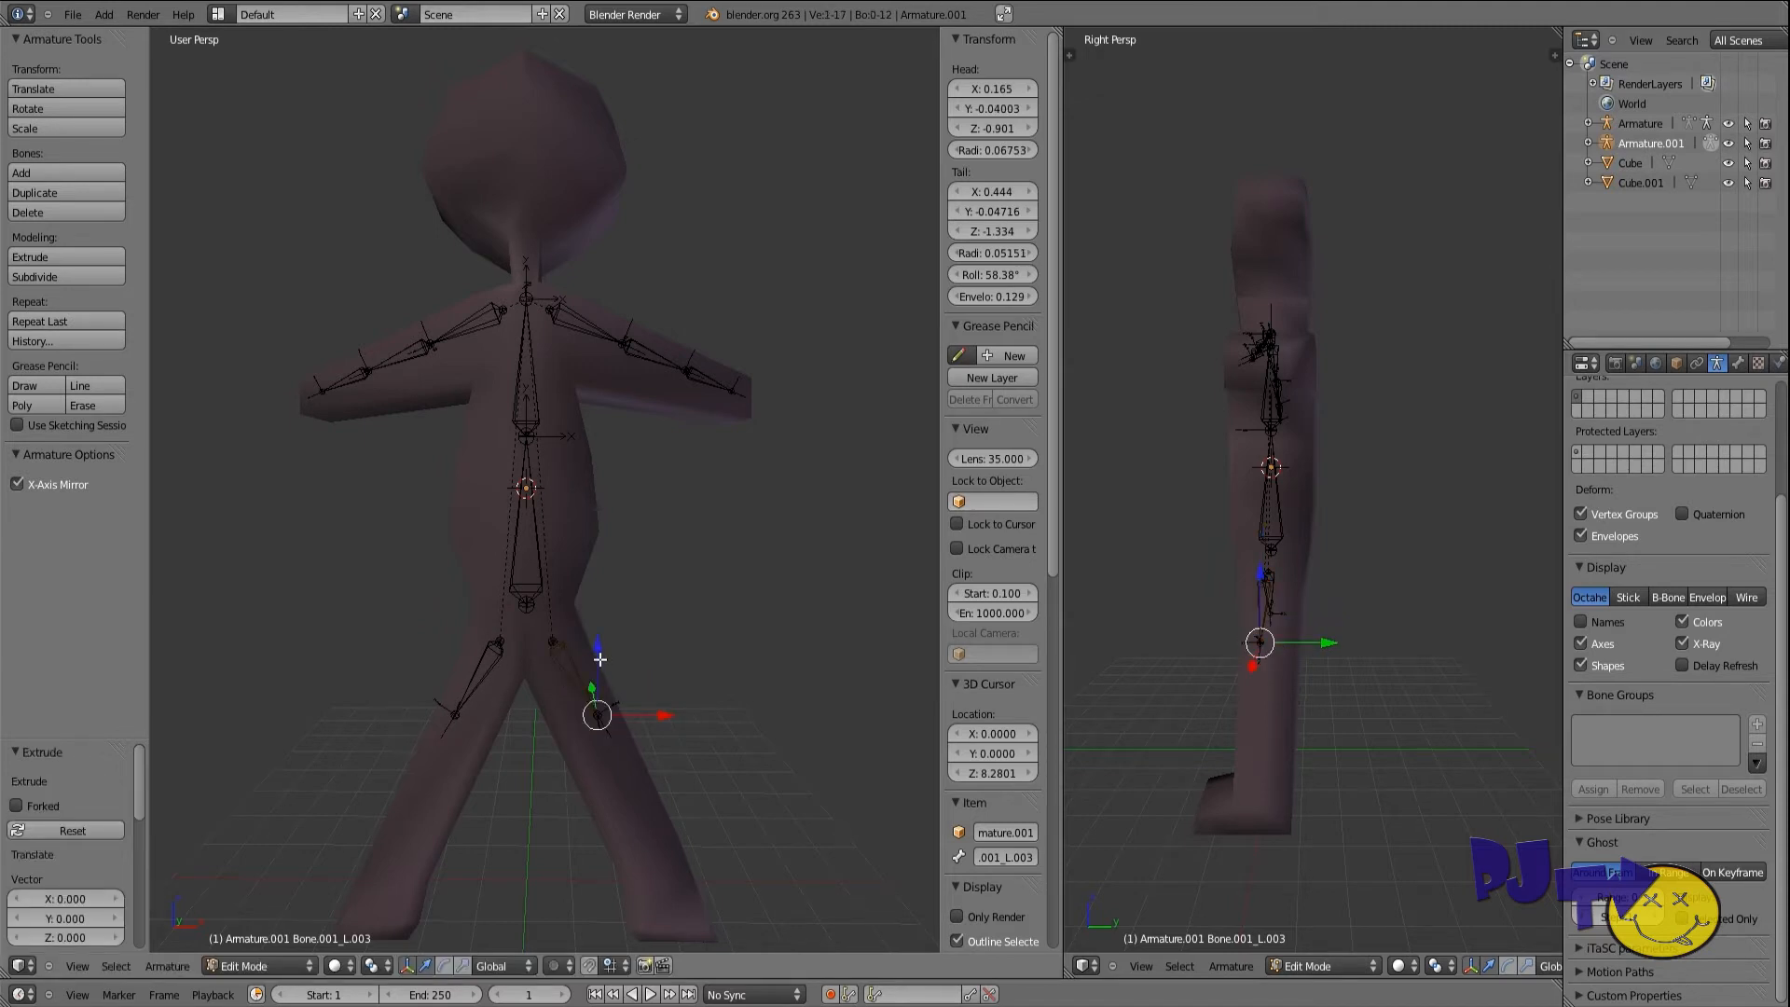
pyautogui.moveTo(599, 659); pyautogui.dragTo(712, 792)
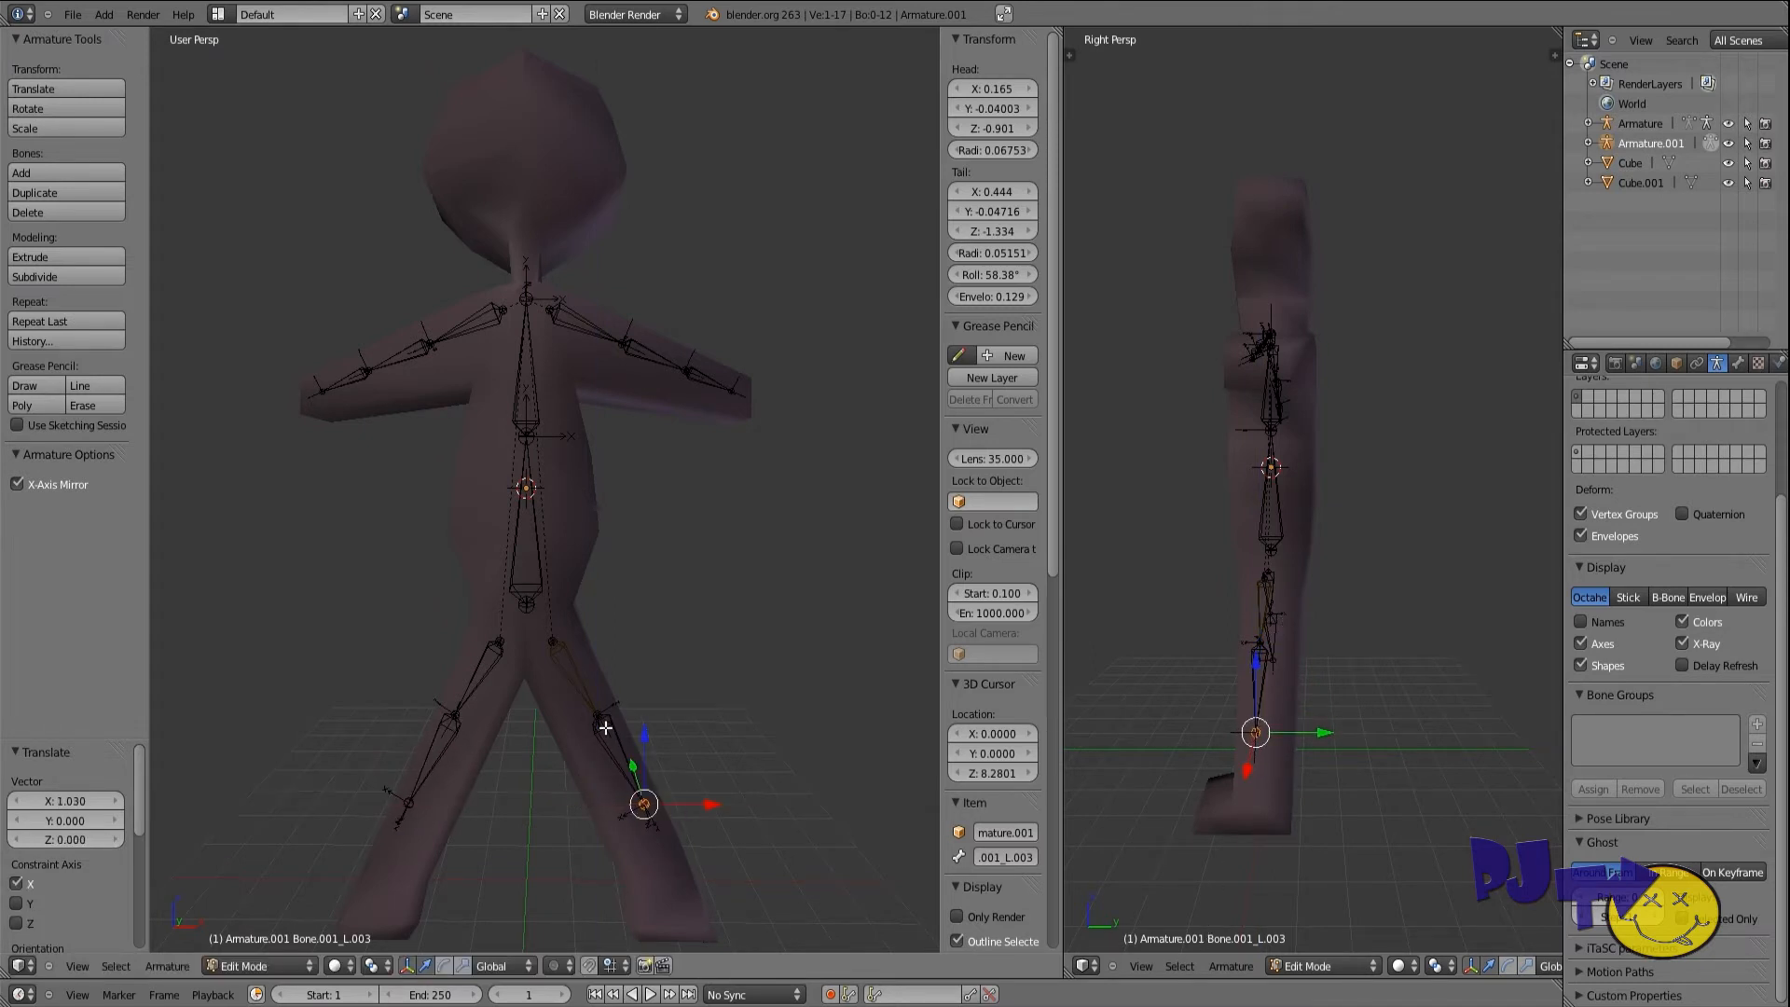
# Step: Select both left leg bones and move them about 0.22 up and 0.17 inward along X
pyautogui.rightClick(594, 671)
pyautogui.hotkey('shift', ']')
pyautogui.moveTo(599, 647); pyautogui.dragTo(598, 636)
pyautogui.moveTo(662, 710); pyautogui.dragTo(654, 712)
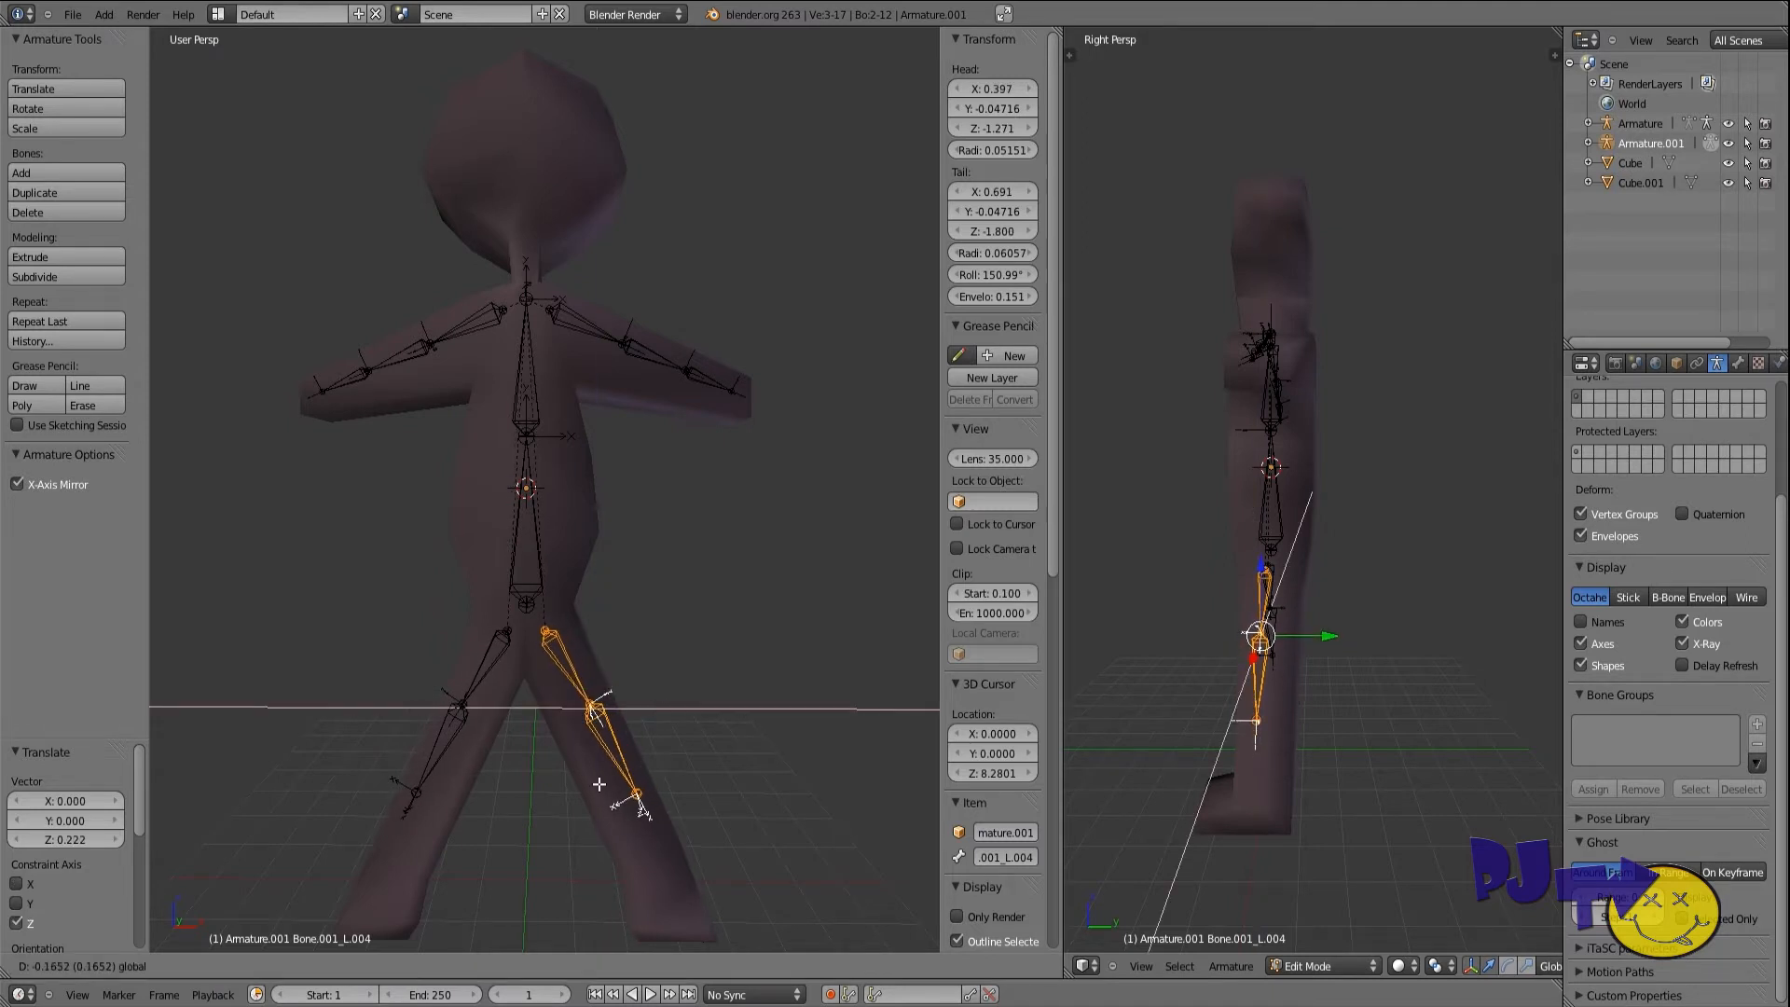
pyautogui.keyDown('shift'); pyautogui.moveTo(664, 735); pyautogui.dragTo(645, 661, button='middle'); pyautogui.keyUp('shift')
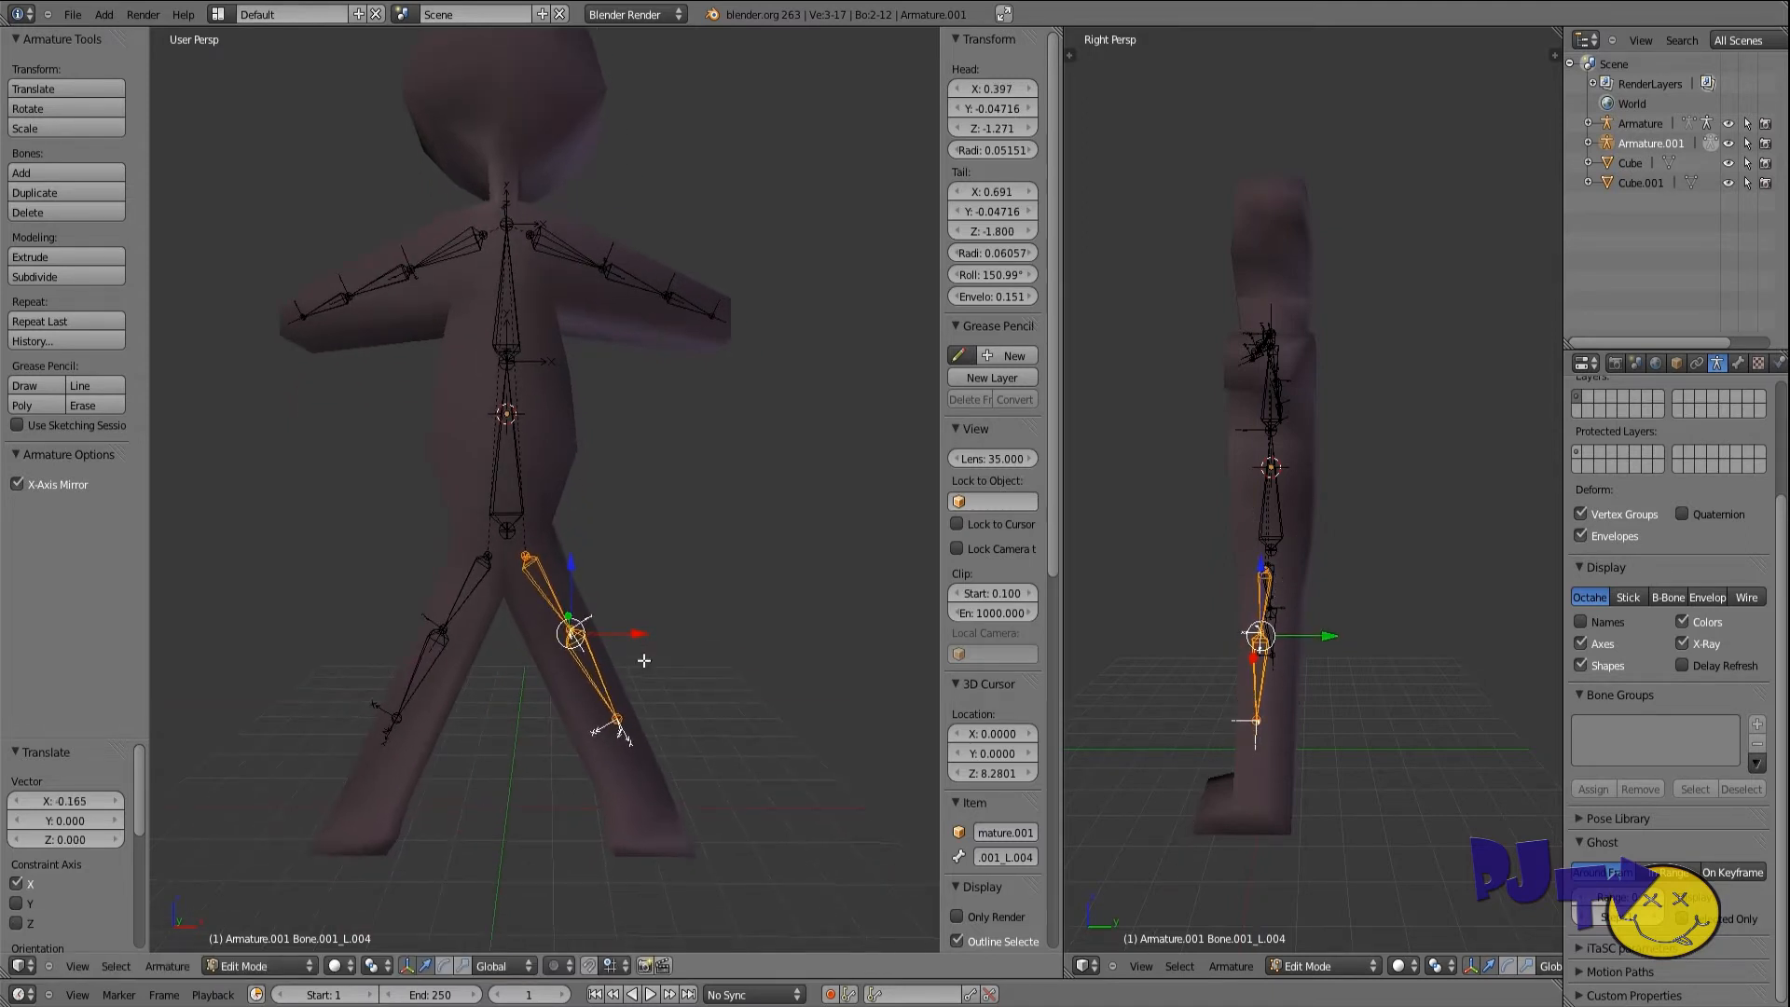
# Step: Select only the left lower-leg bone and move it about 0.12 inward along X
pyautogui.rightClick(644, 661)
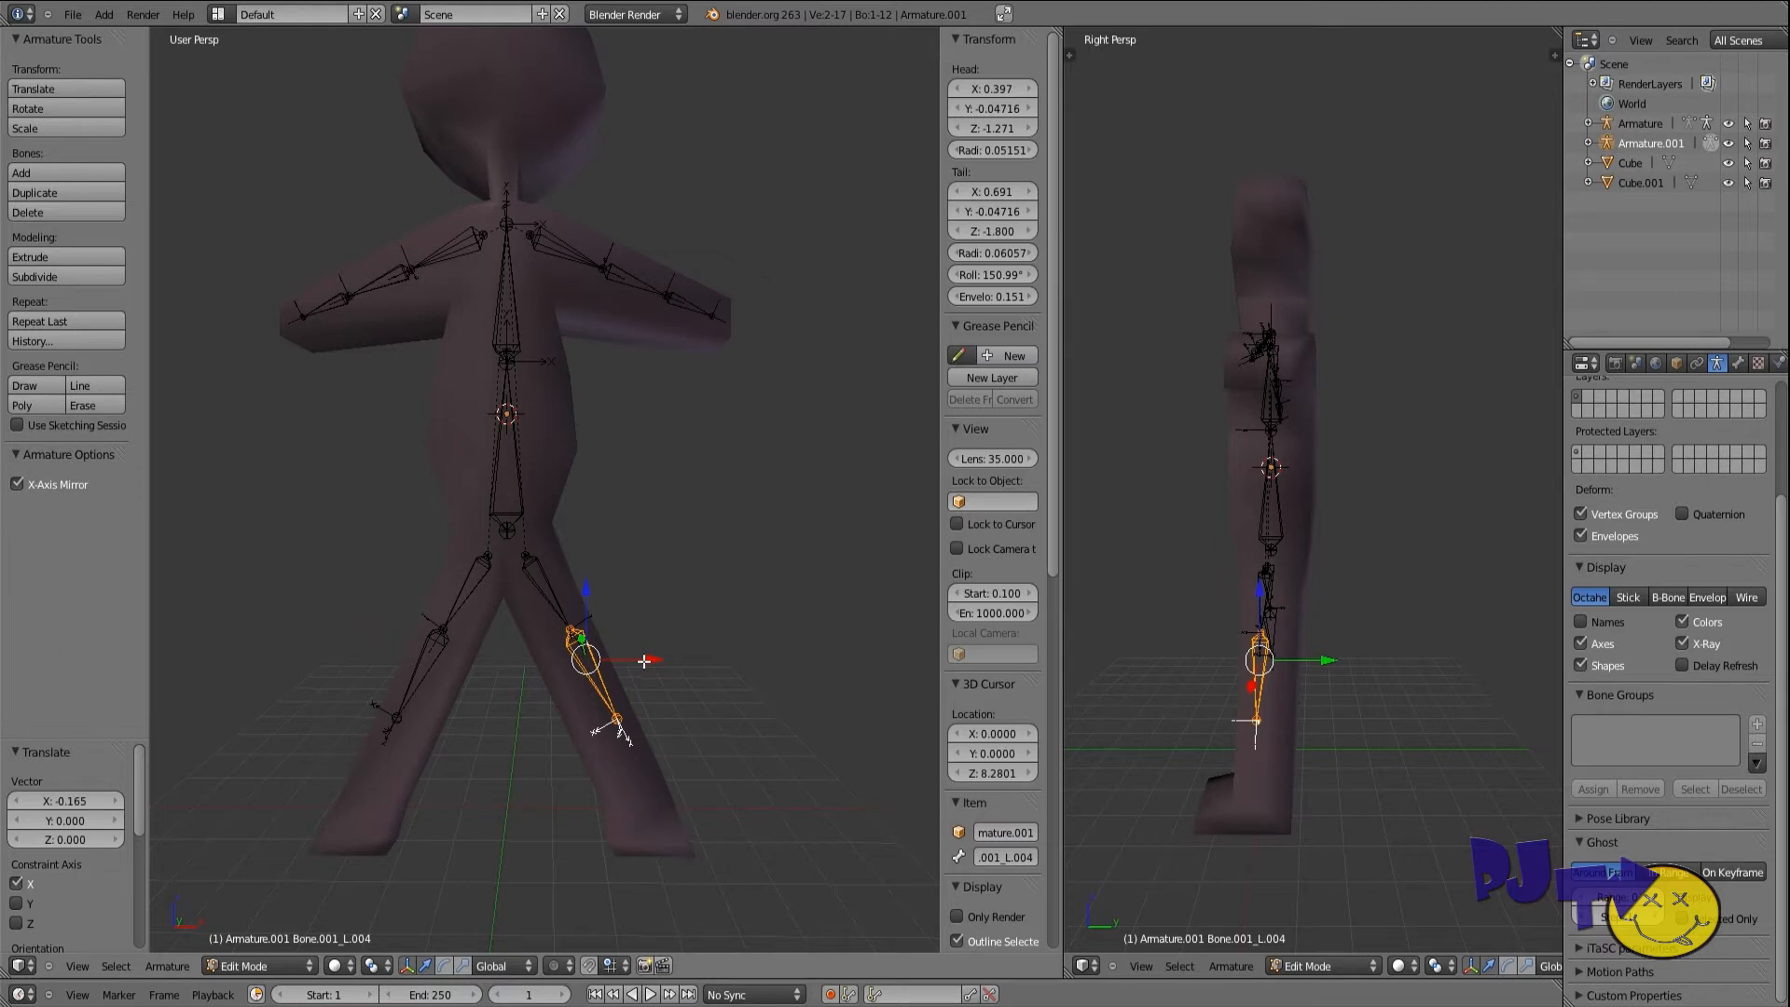
pyautogui.moveTo(644, 661); pyautogui.dragTo(634, 661)
pyautogui.click(610, 722)
# Step: Extrude a mirrored bone from the left lower-leg bone's tip to the ankle, about 0.70 outward and 1.82 down
pyautogui.rightClick(611, 718)
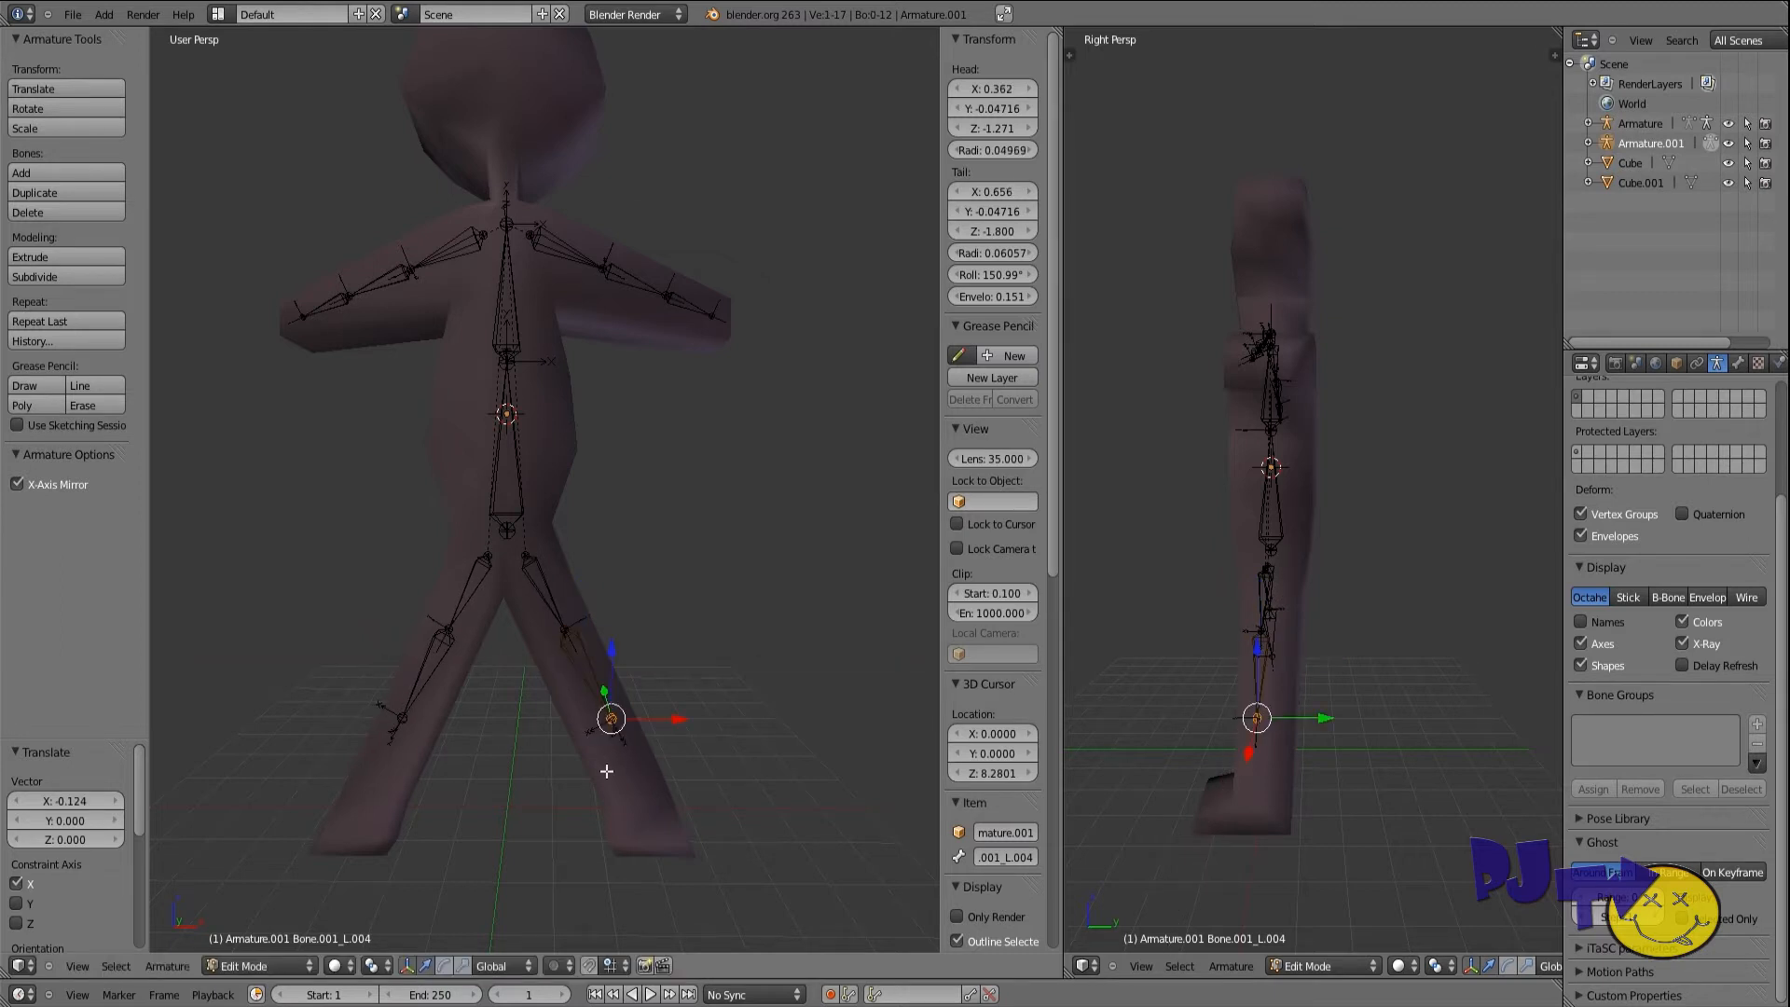
pyautogui.press('e')
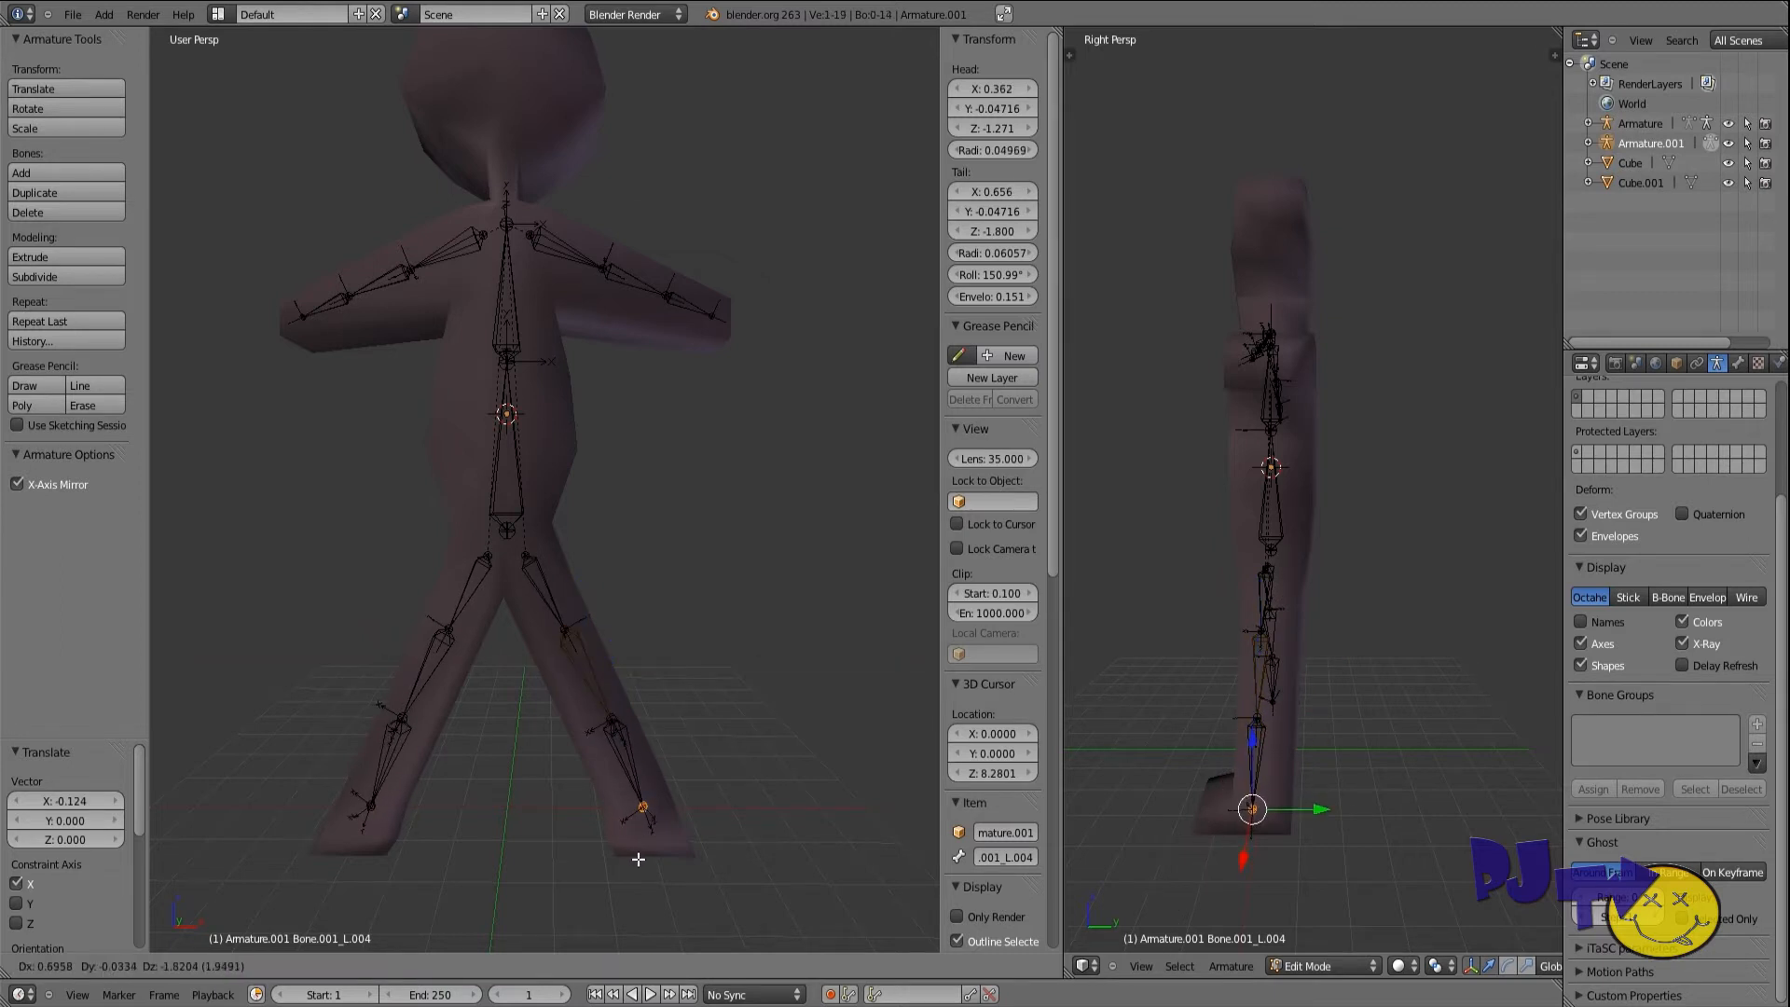
pyautogui.click(640, 847)
pyautogui.moveTo(641, 846); pyautogui.dragTo(600, 875, button='middle')
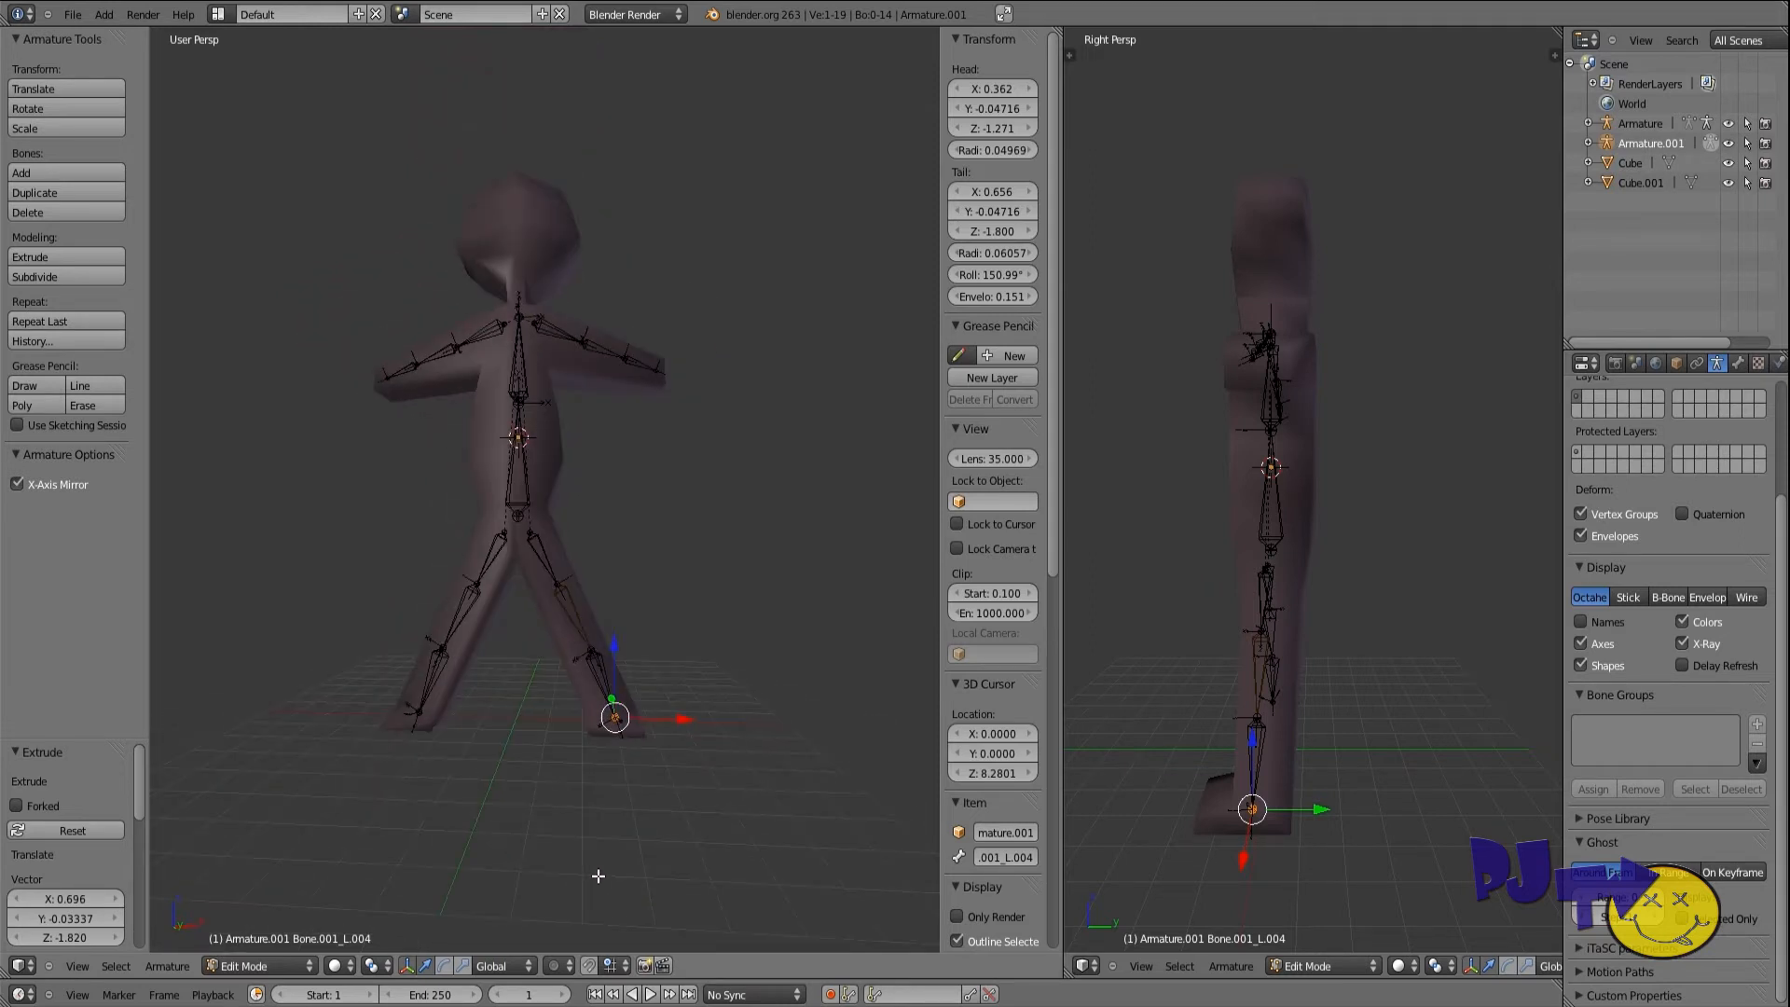
# Step: Extrude a neck bone about 2.13 upward from the upper spine bone's tip
pyautogui.scroll(1, 475, 403)
pyautogui.rightClick(475, 404)
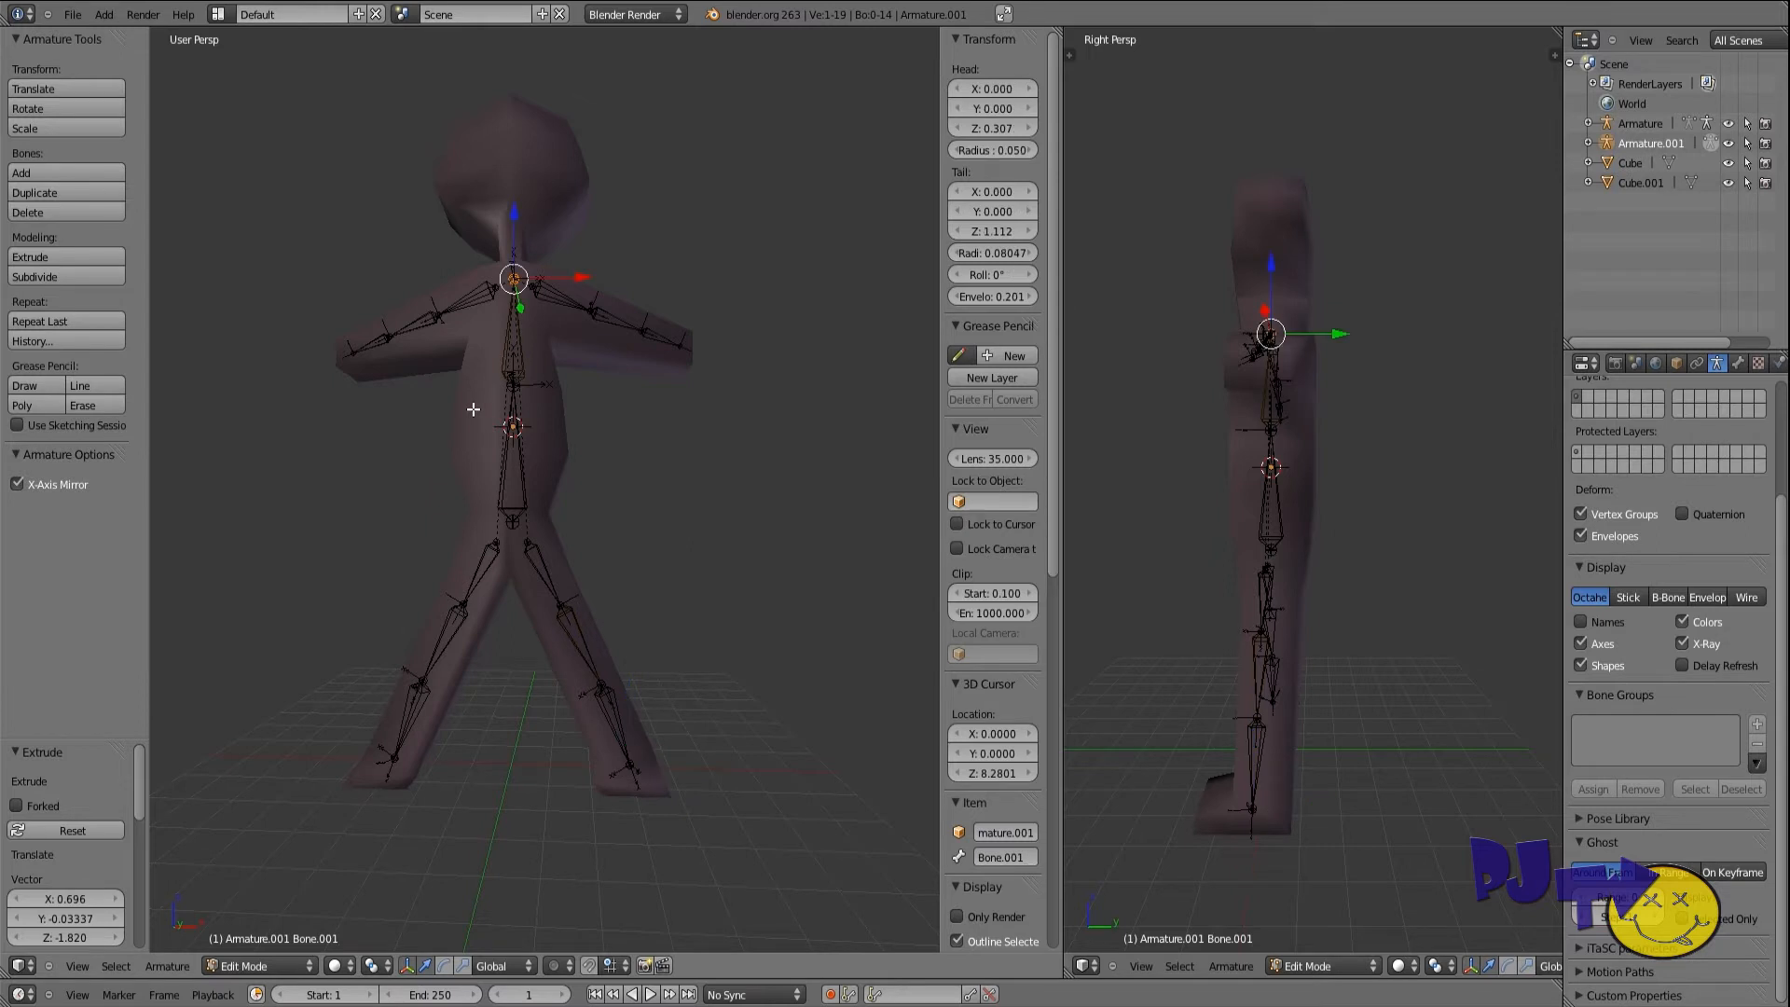
pyautogui.scroll(3, 466, 443)
pyautogui.scroll(1, 466, 444)
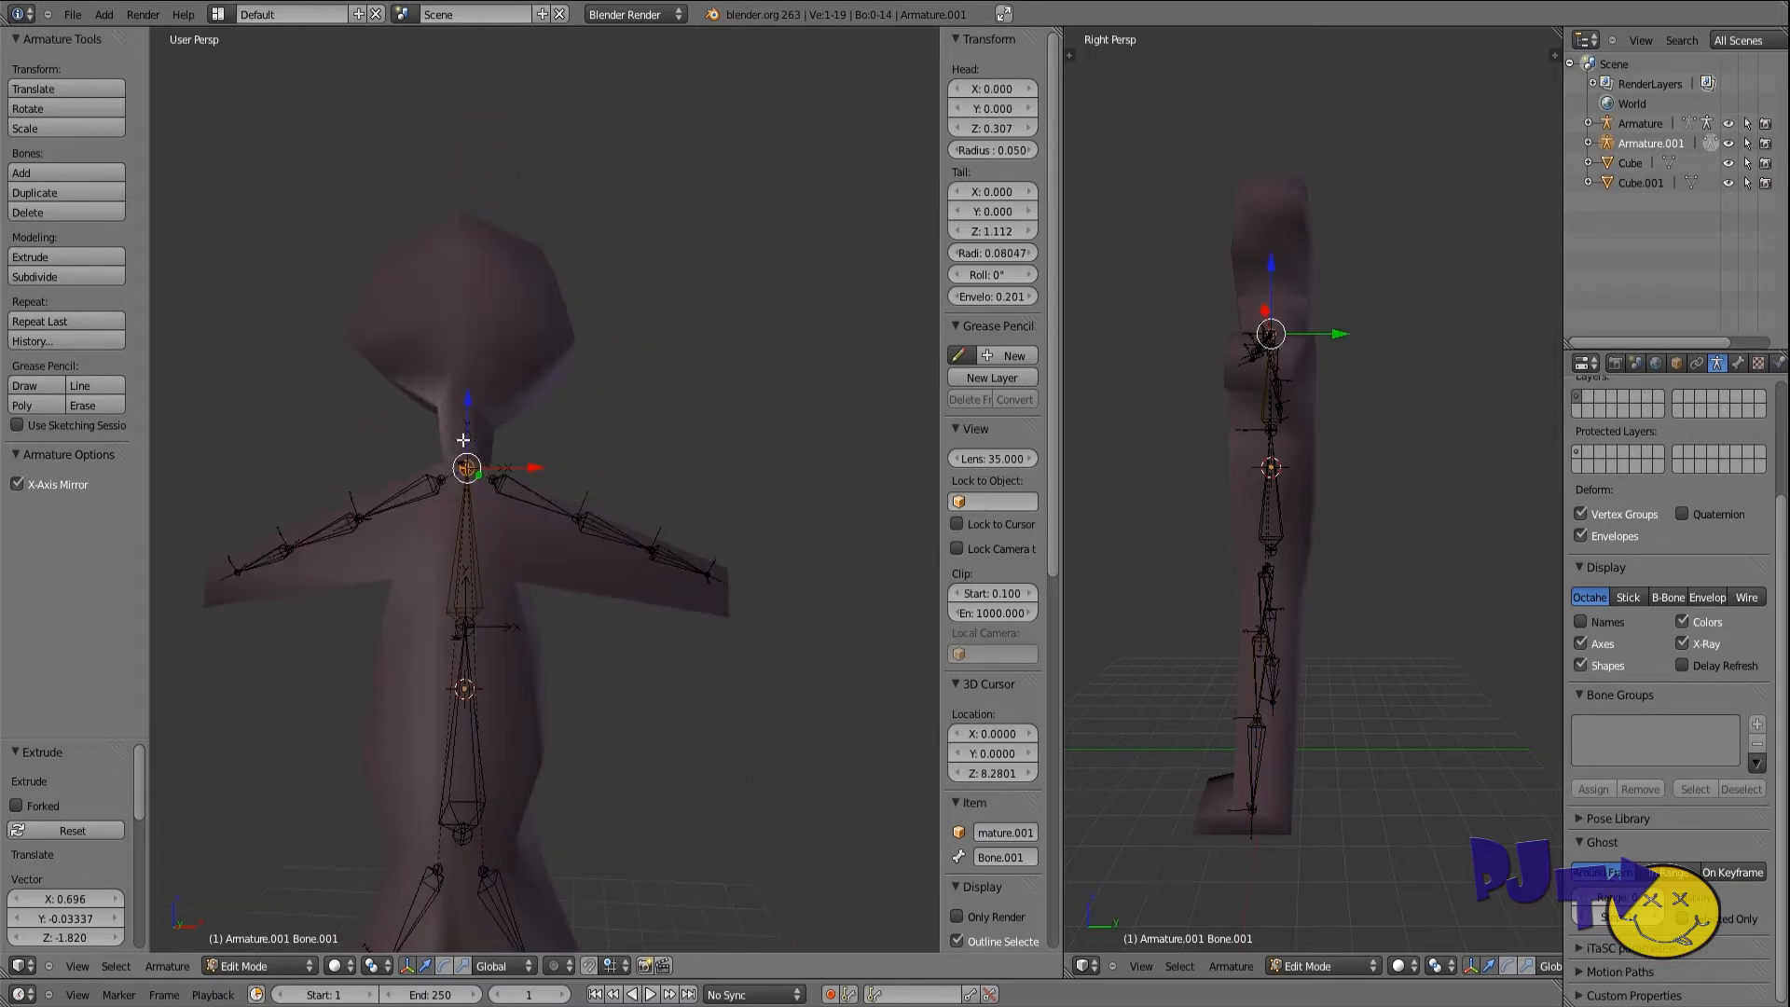
pyautogui.press('e')
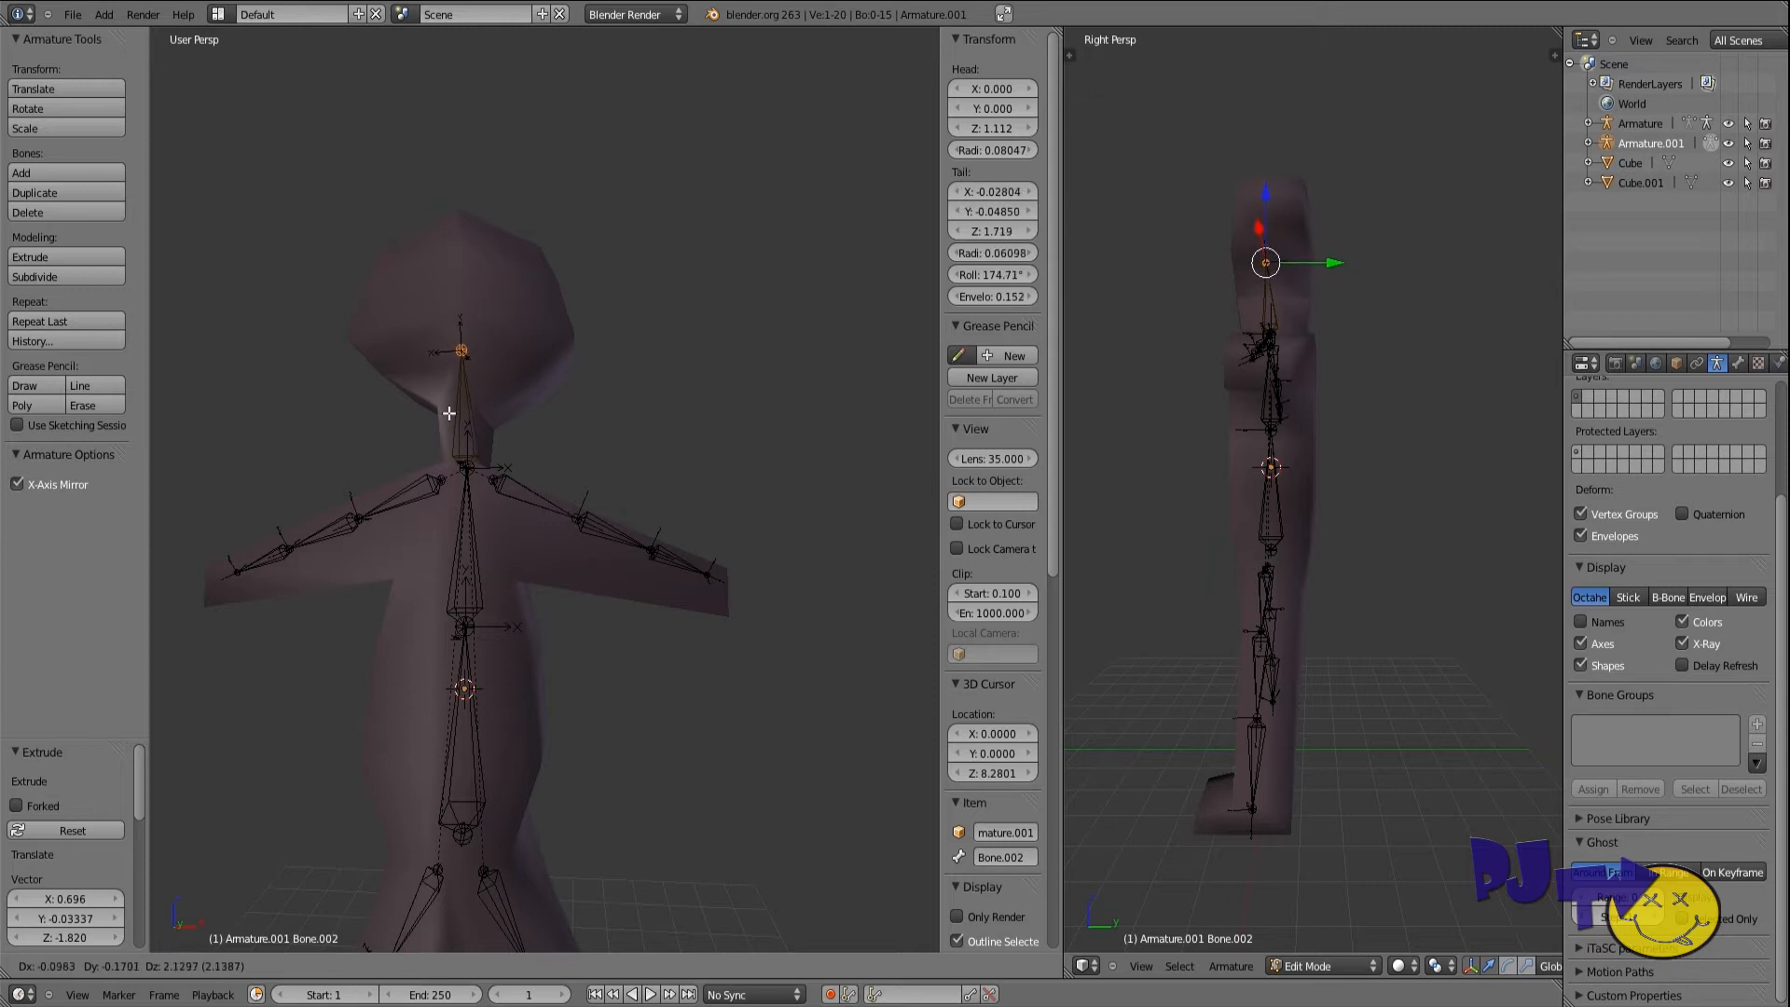
pyautogui.click(460, 339)
# Step: Extrude a head bone about 1.70 upward from the neck bone's tip
pyautogui.scroll(-3, 492, 506)
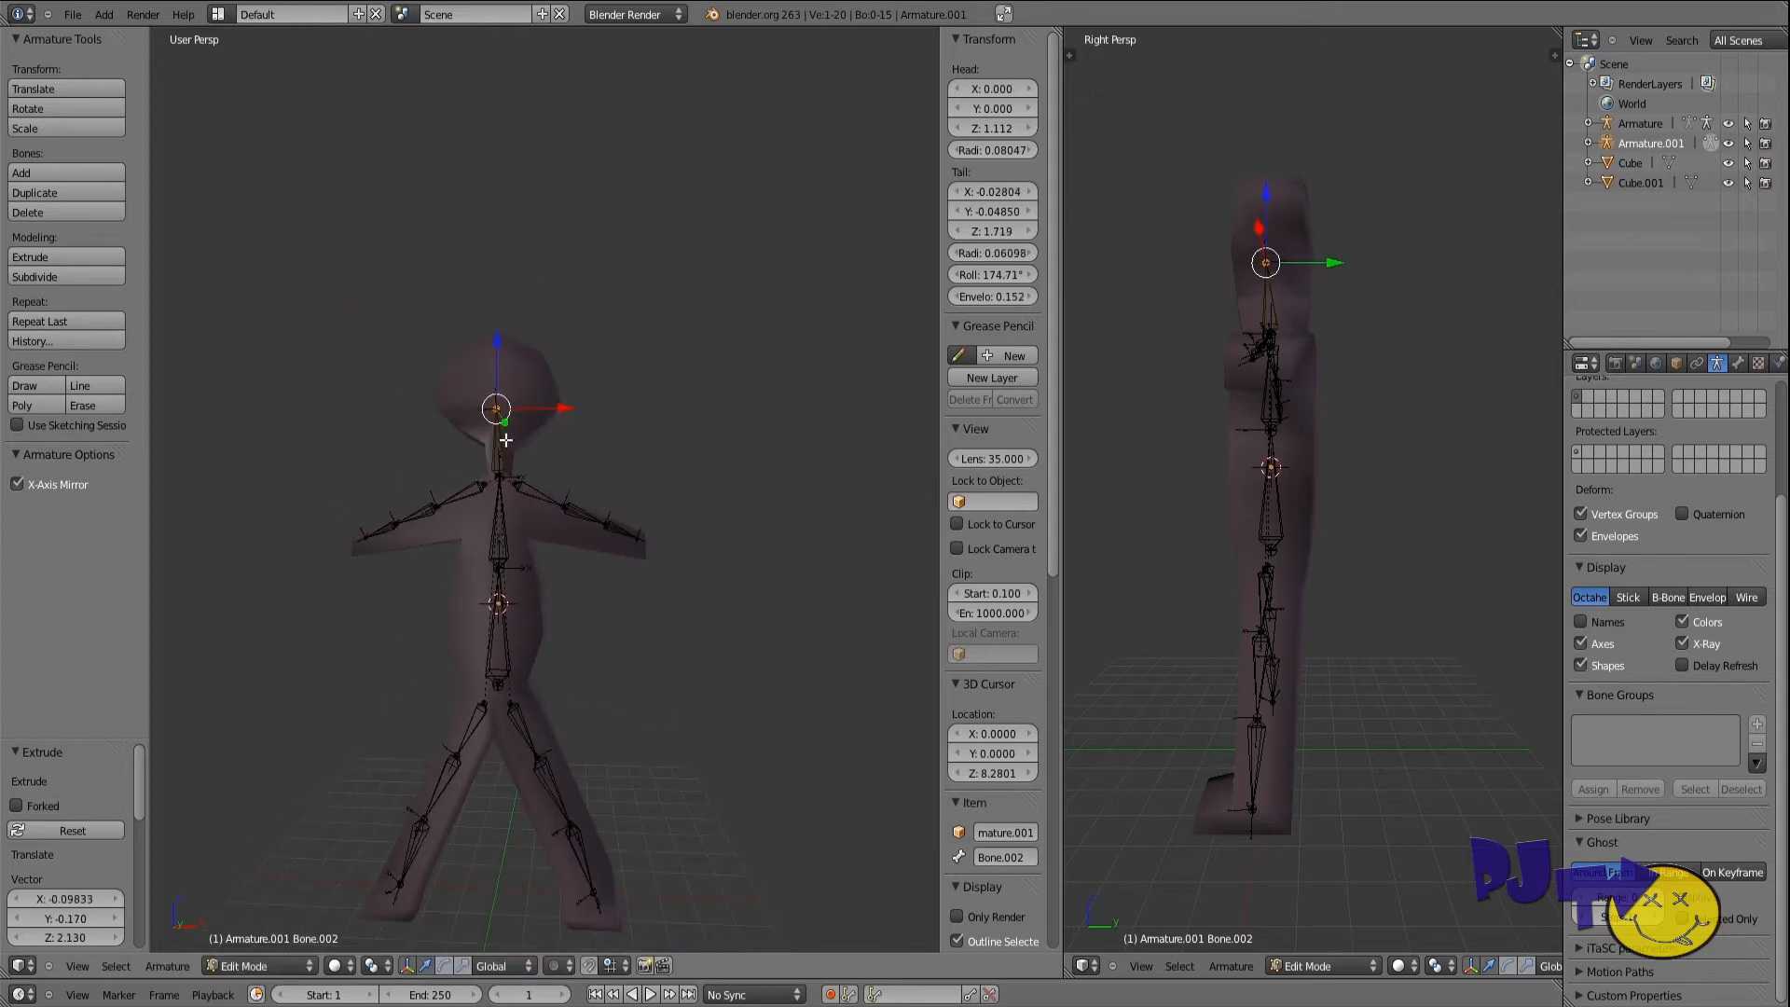
pyautogui.press('e')
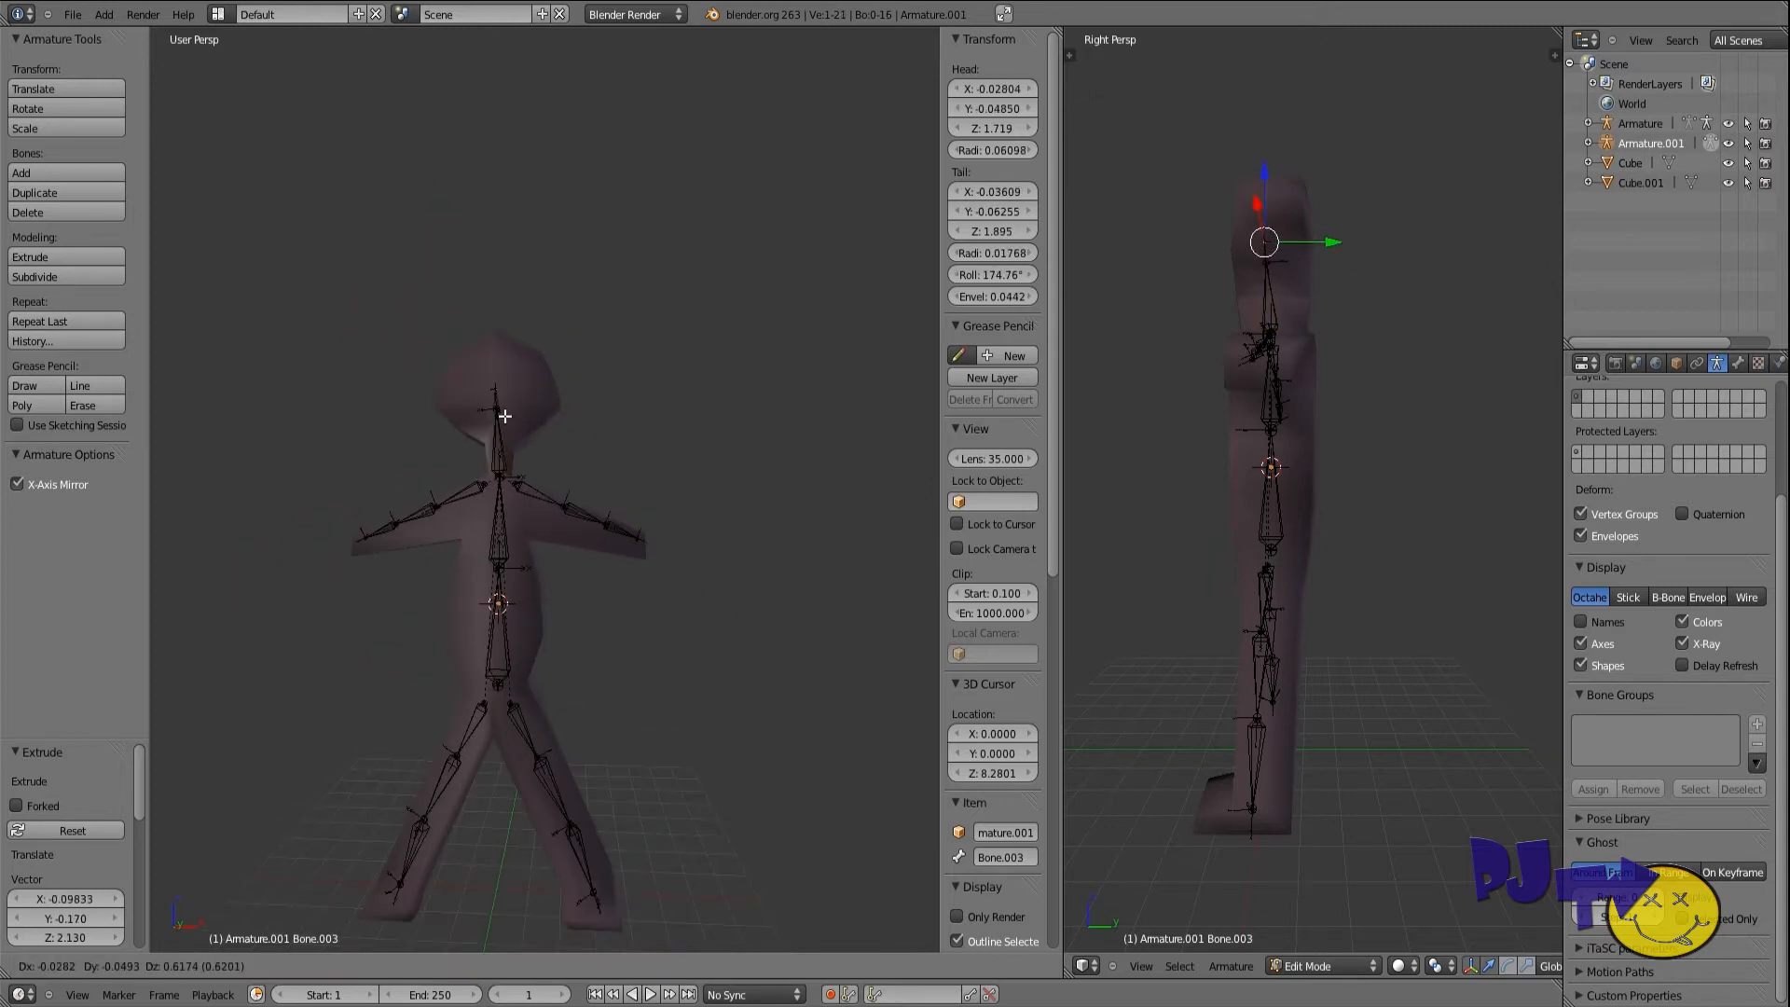
pyautogui.click(324, 953)
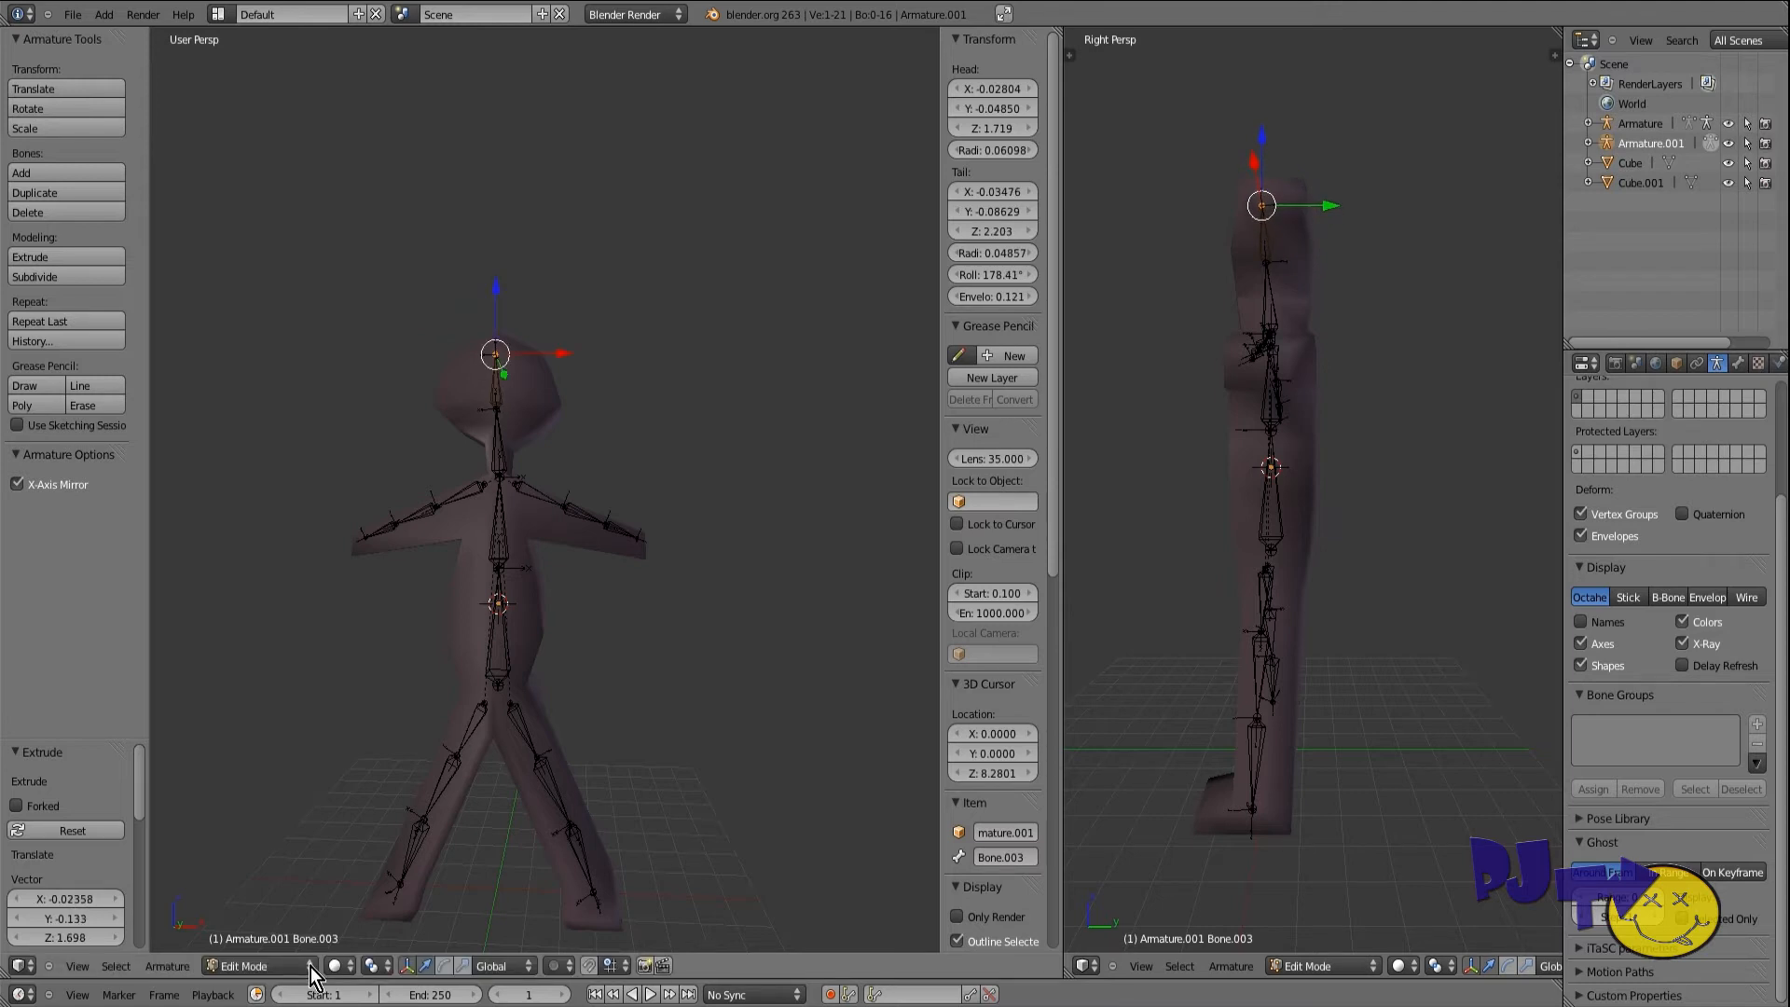
# Step: Switch to Object Mode and move the whole armature about -0.12 along X and 0.21 down
pyautogui.click(264, 967)
pyautogui.click(247, 945)
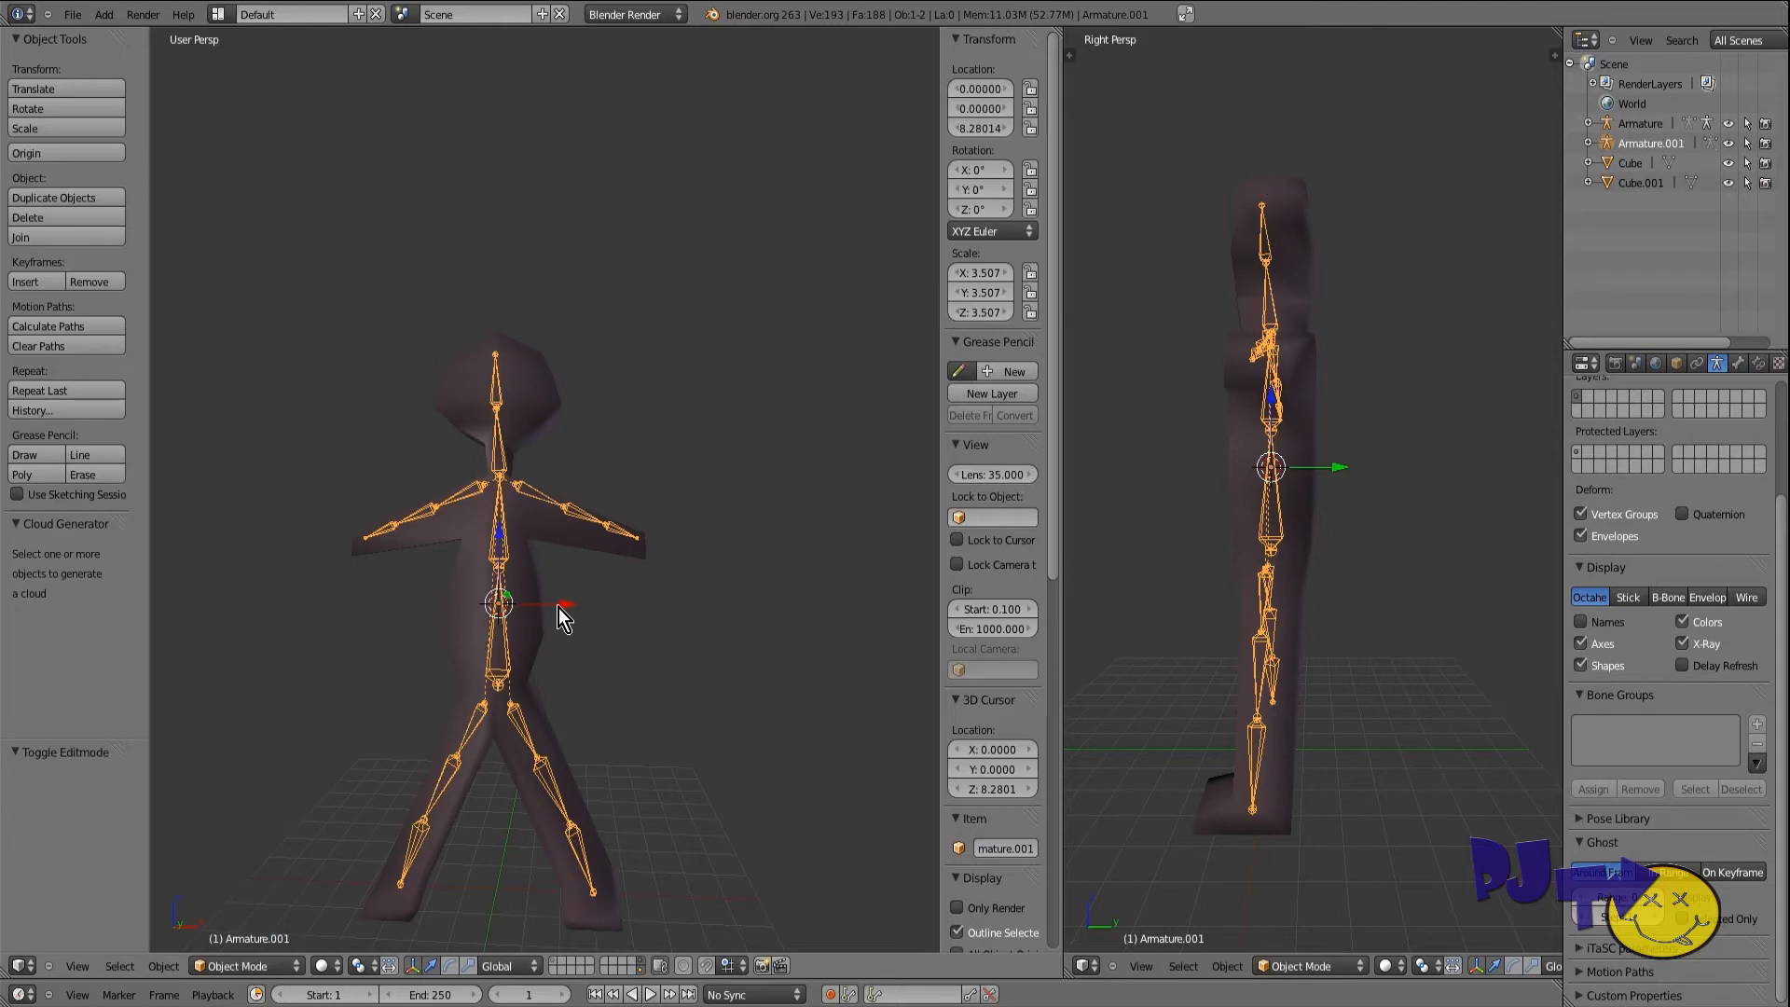
pyautogui.press('g')
pyautogui.press('x')
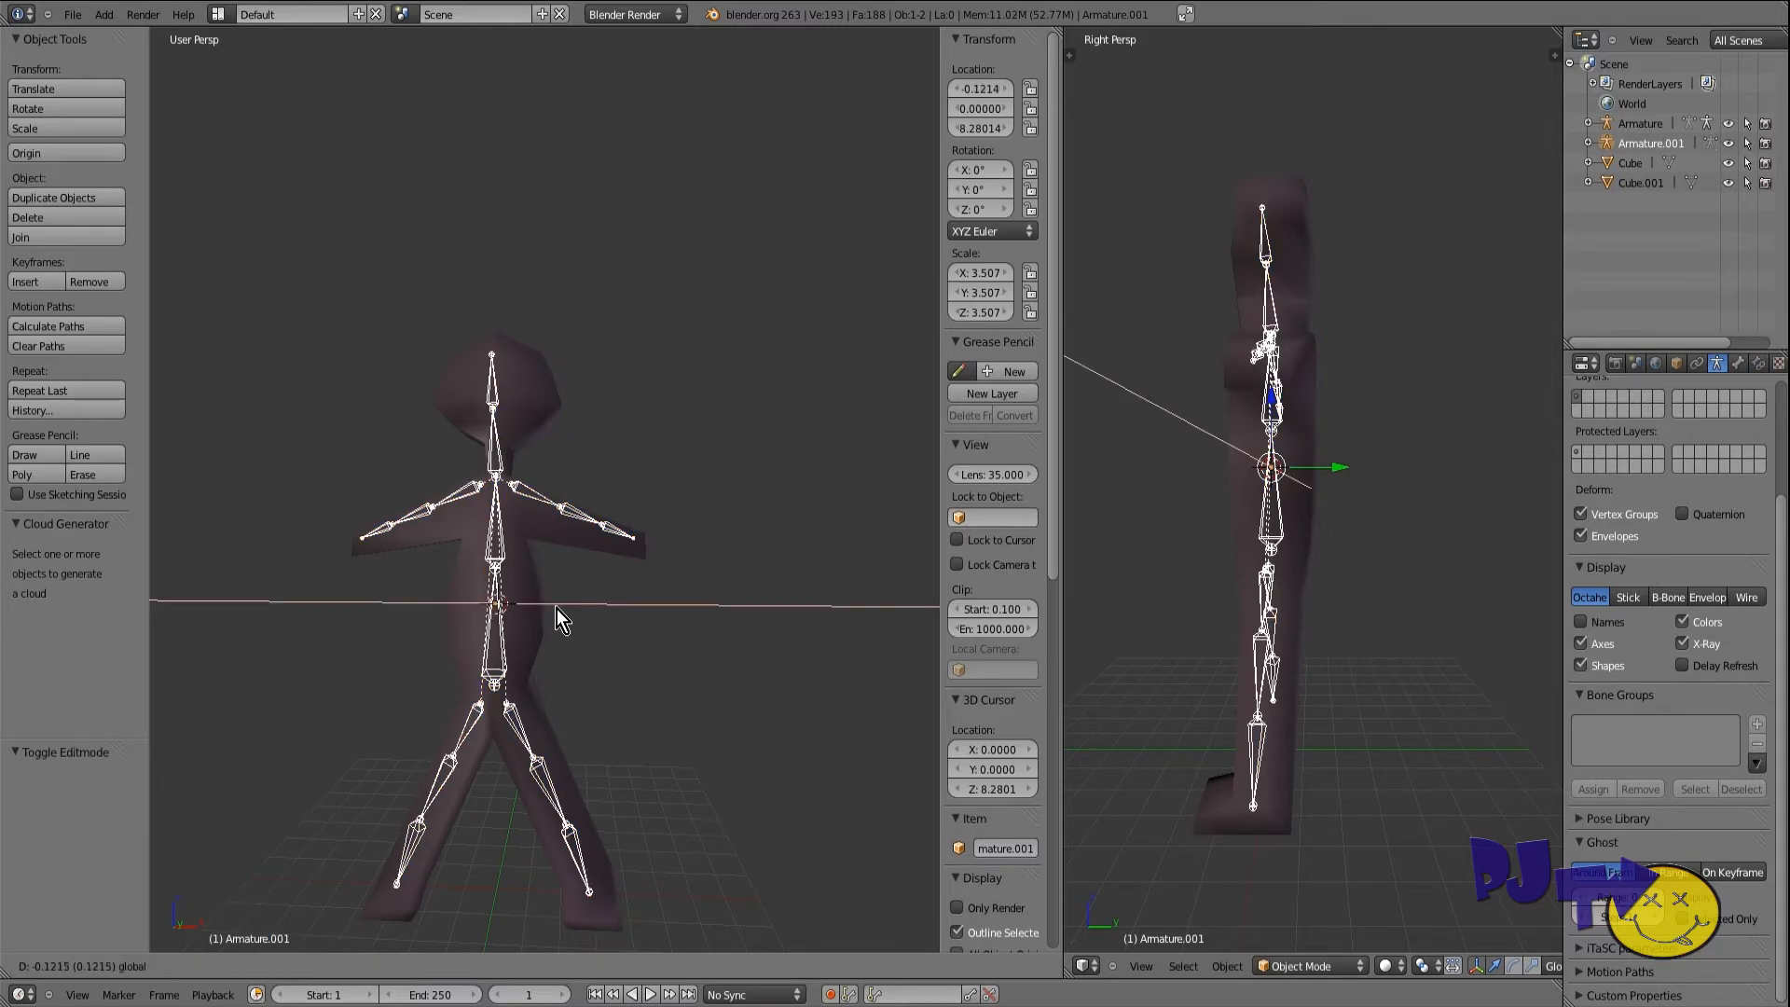
pyautogui.click(557, 608)
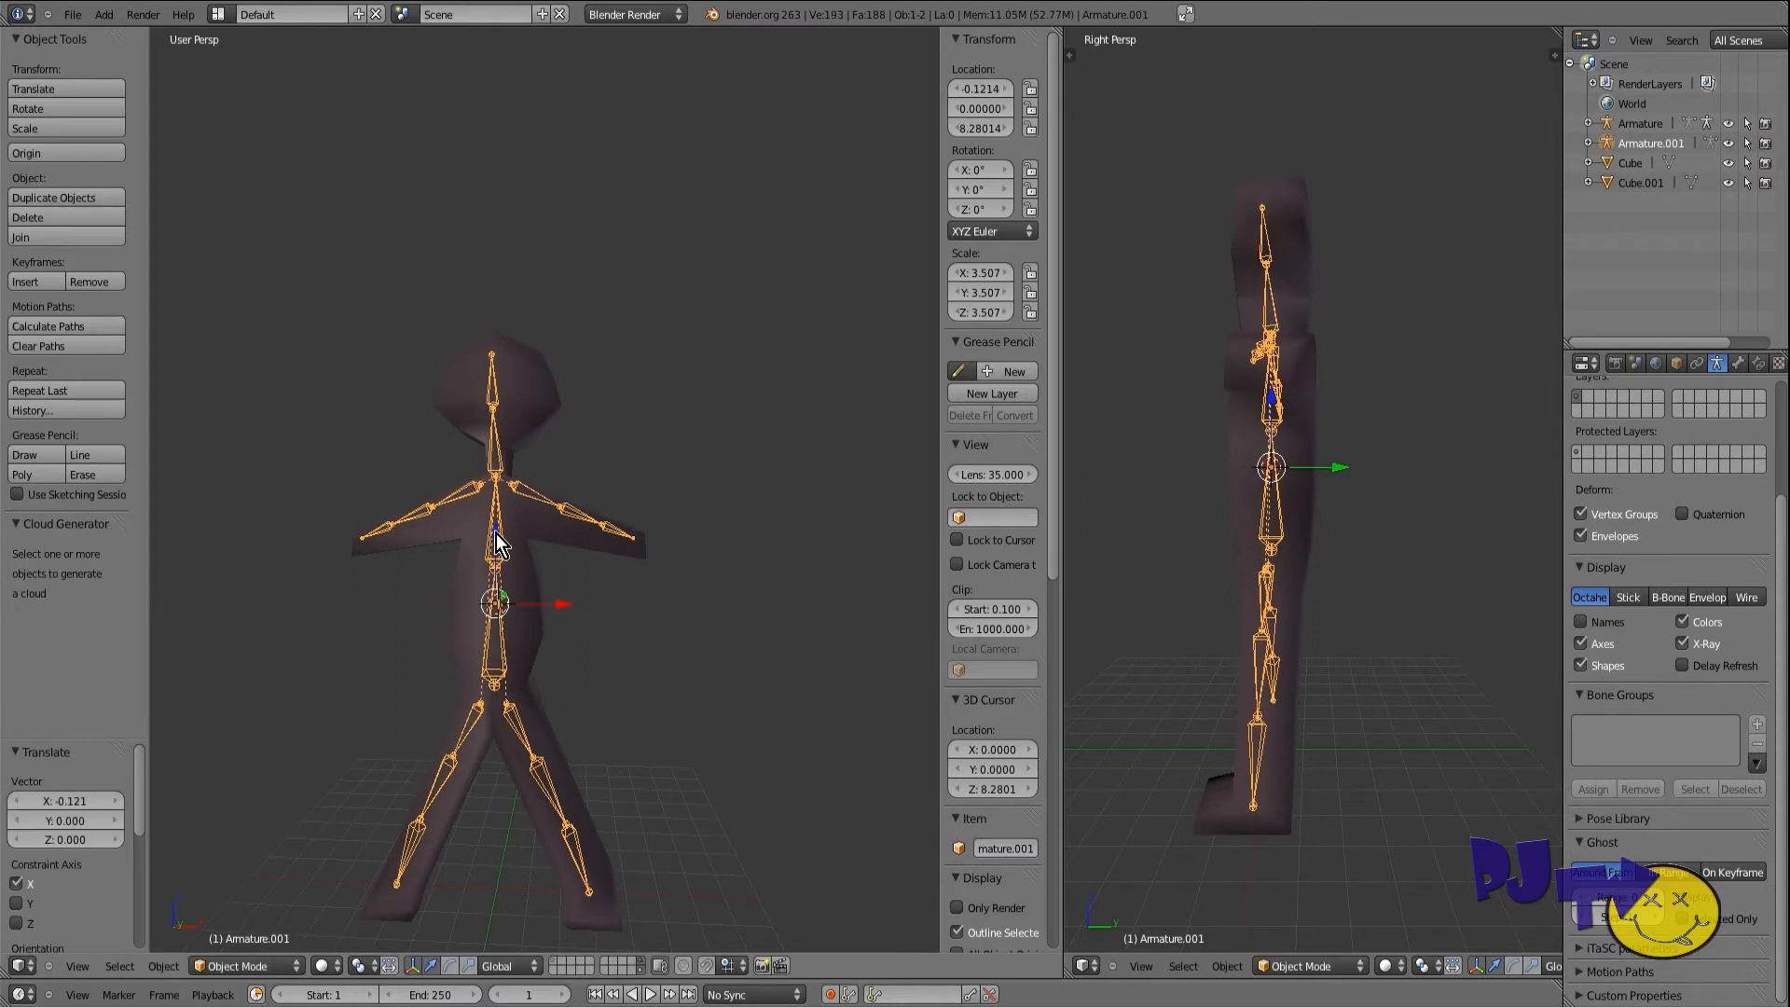
pyautogui.press('g')
pyautogui.press('z')
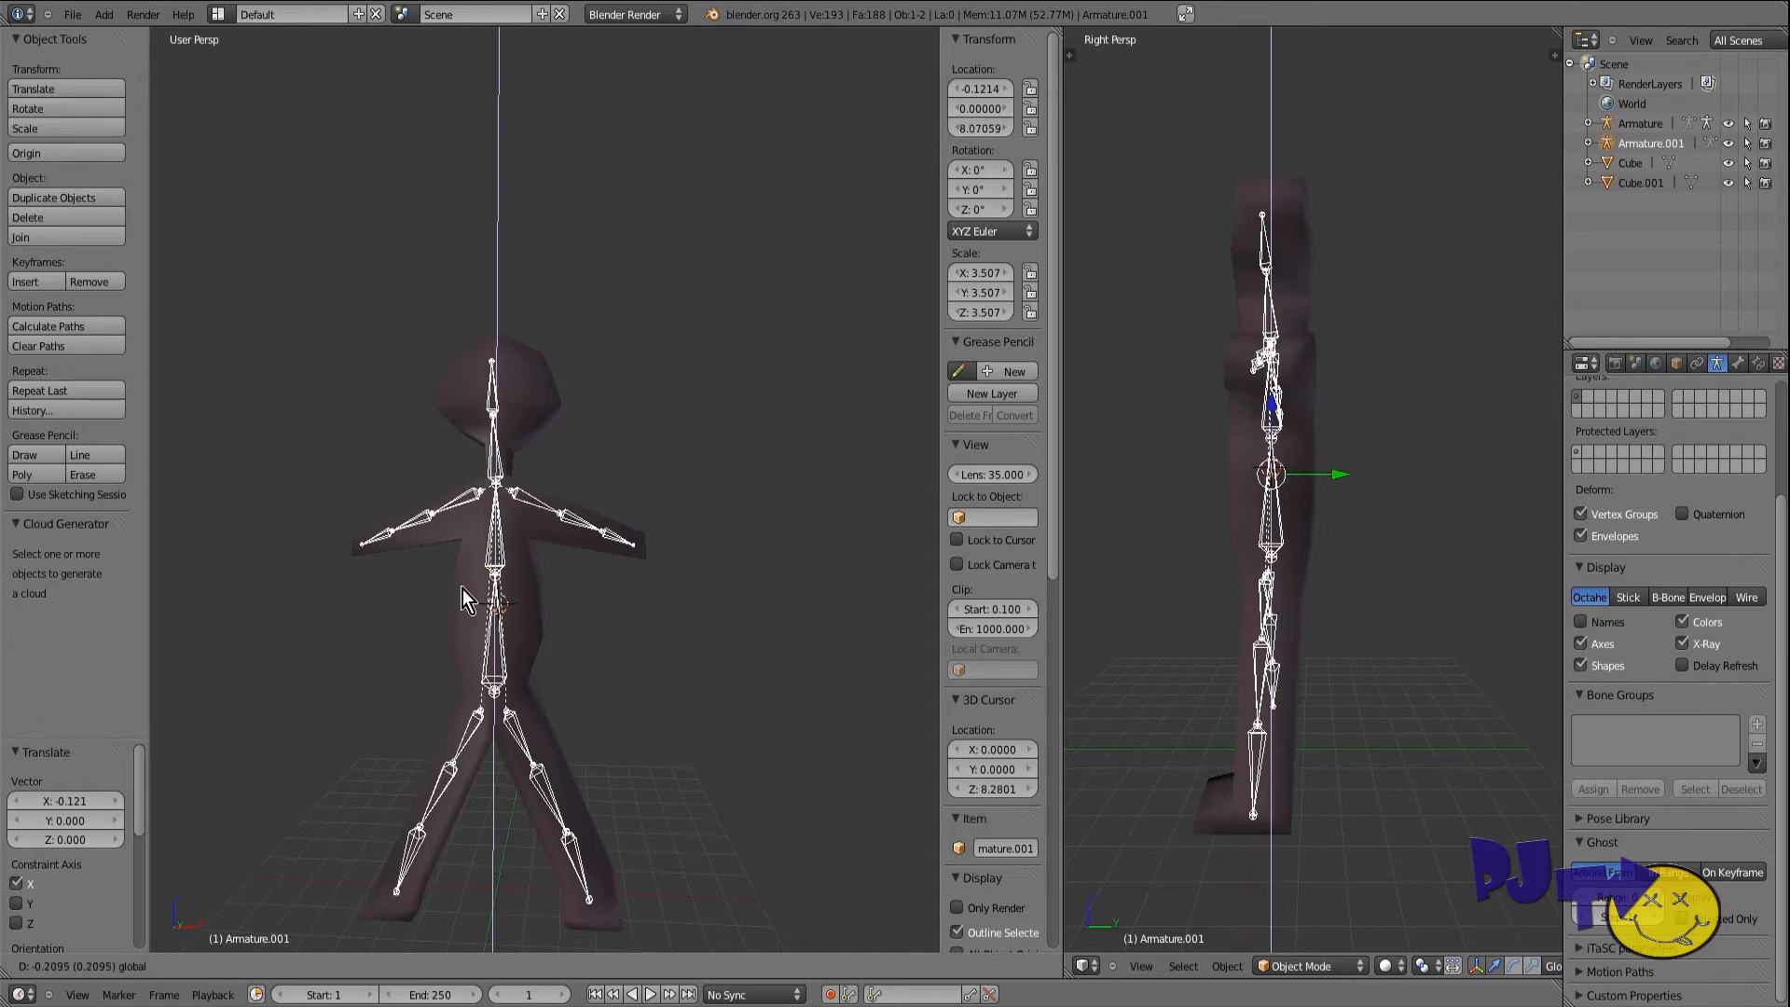
pyautogui.click(462, 590)
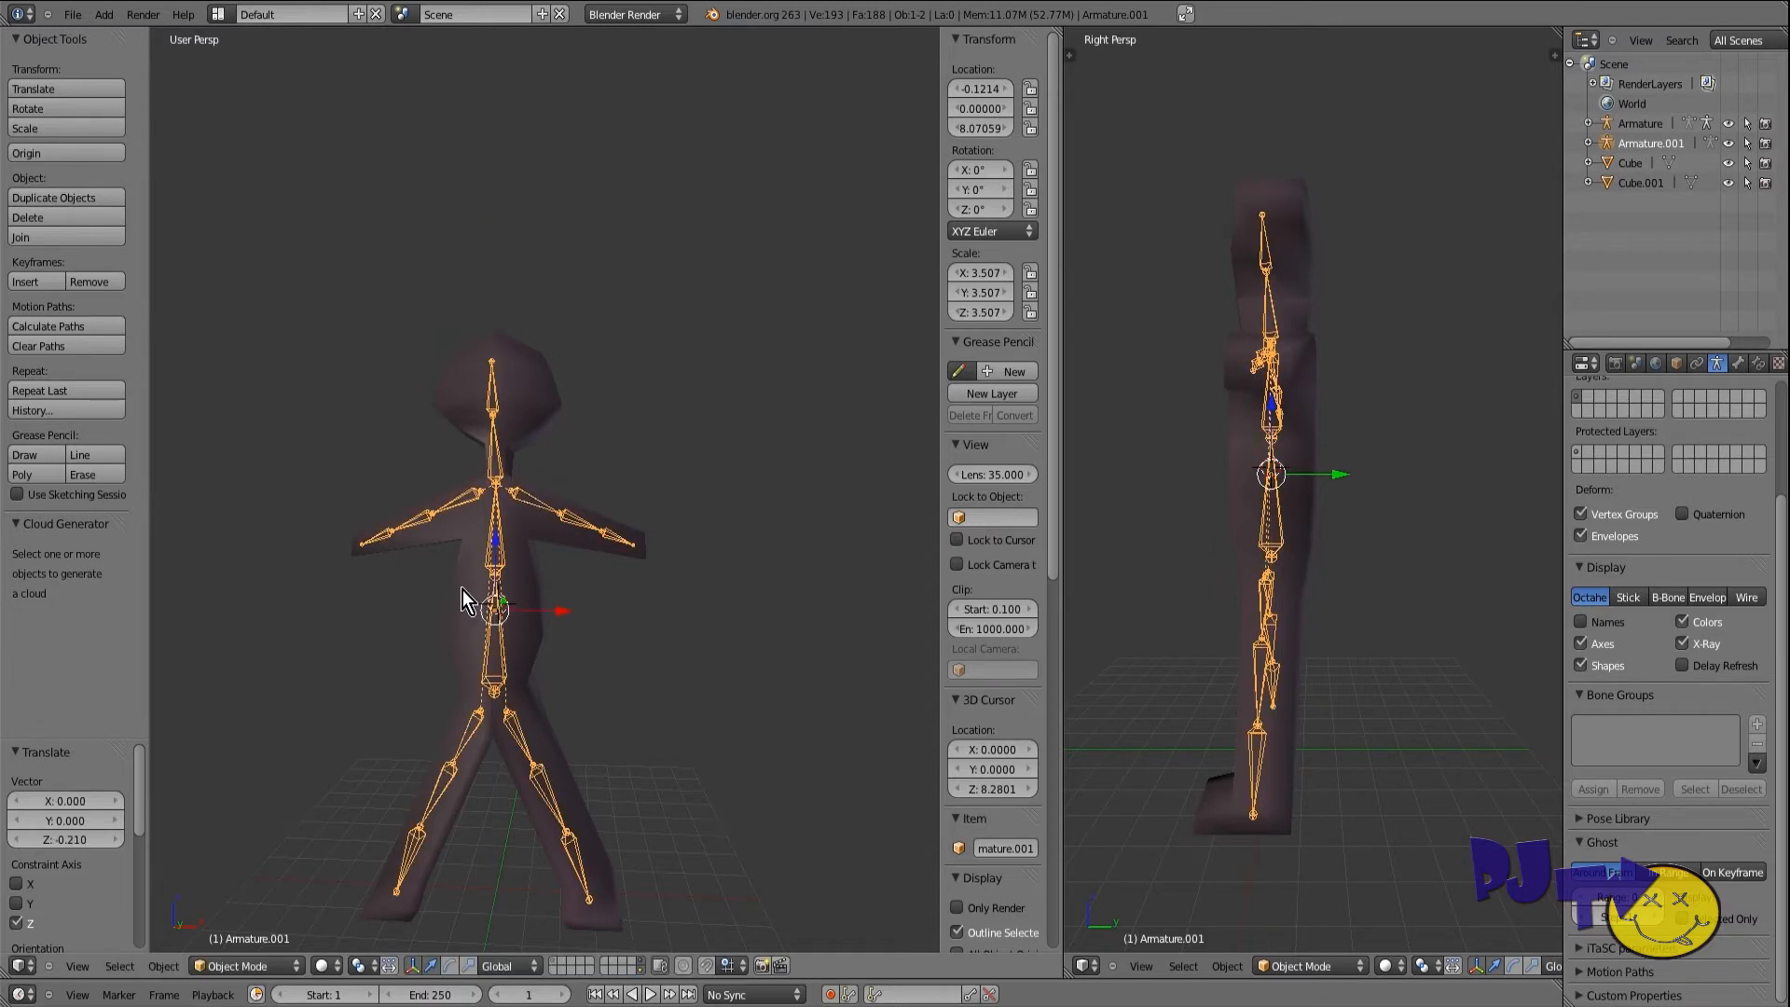
# Step: Return to Edit Mode, select the three left arm bones and move them about 0.22 down along Z
pyautogui.scroll(1, 259, 949)
pyautogui.click(259, 960)
pyautogui.click(244, 911)
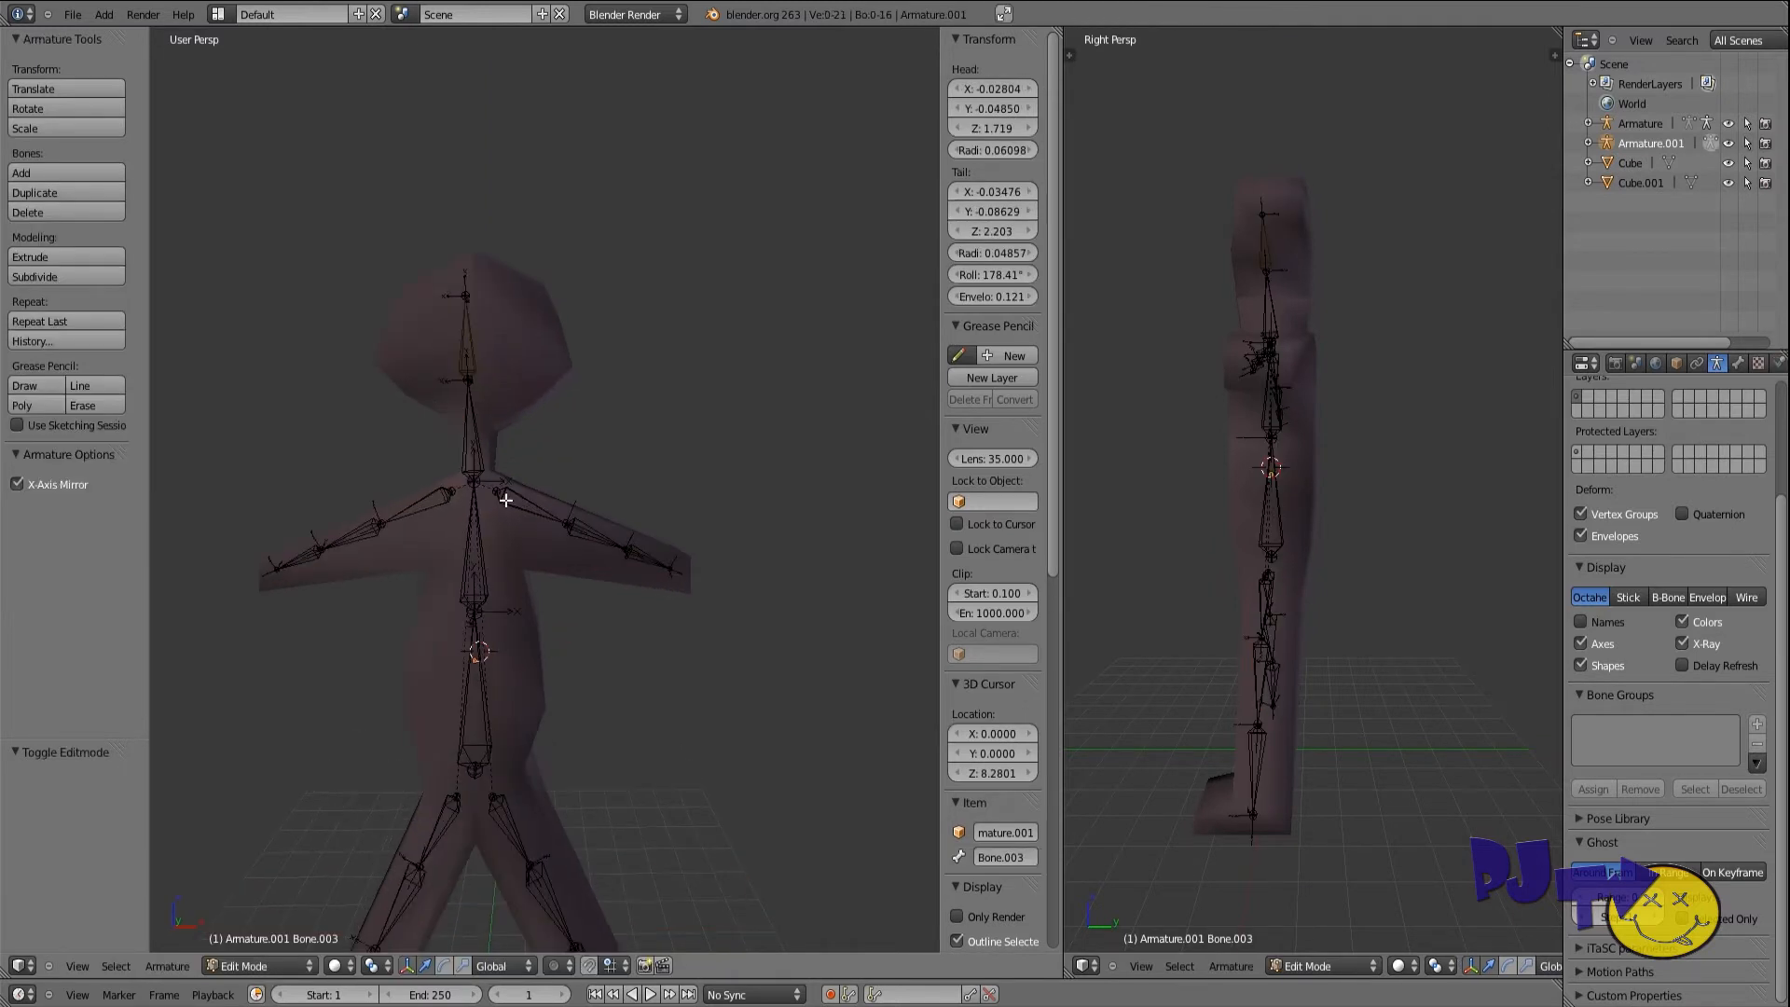
pyautogui.scroll(2, 596, 540)
pyautogui.rightClick(542, 517)
pyautogui.keyDown('ctrl'); pyautogui.click(656, 570); pyautogui.keyUp('ctrl')
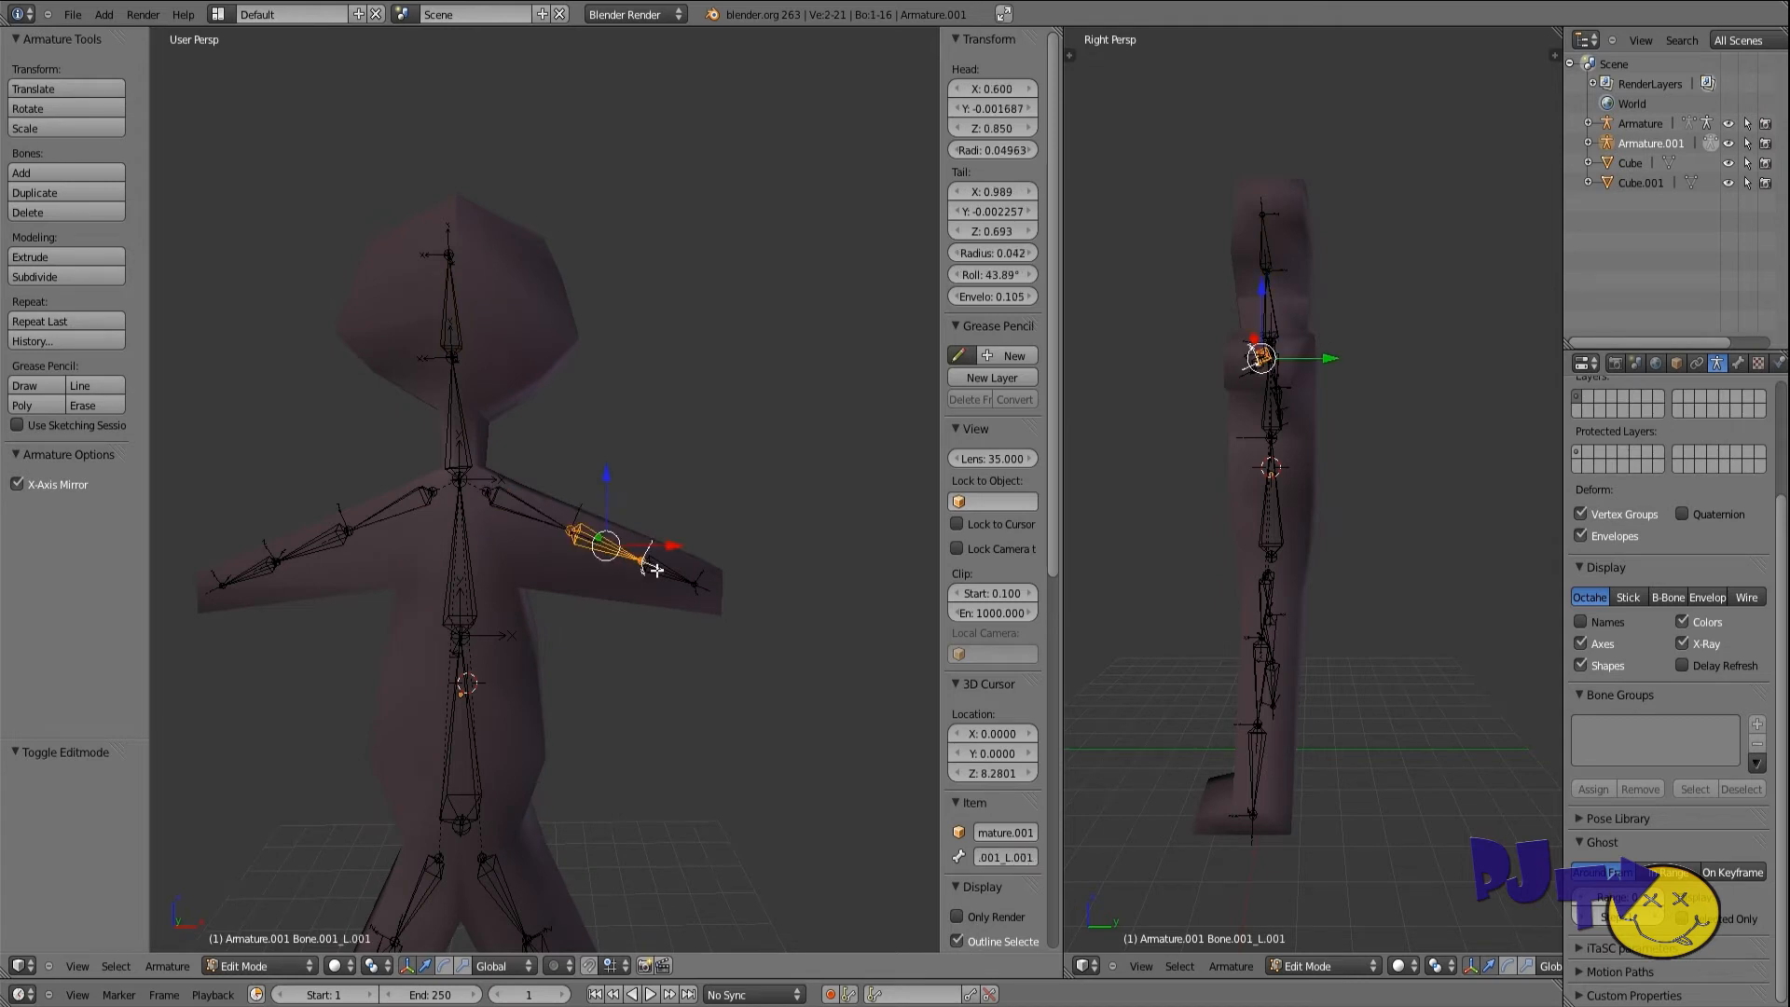
pyautogui.keyDown('ctrl'); pyautogui.click(698, 584); pyautogui.keyUp('ctrl')
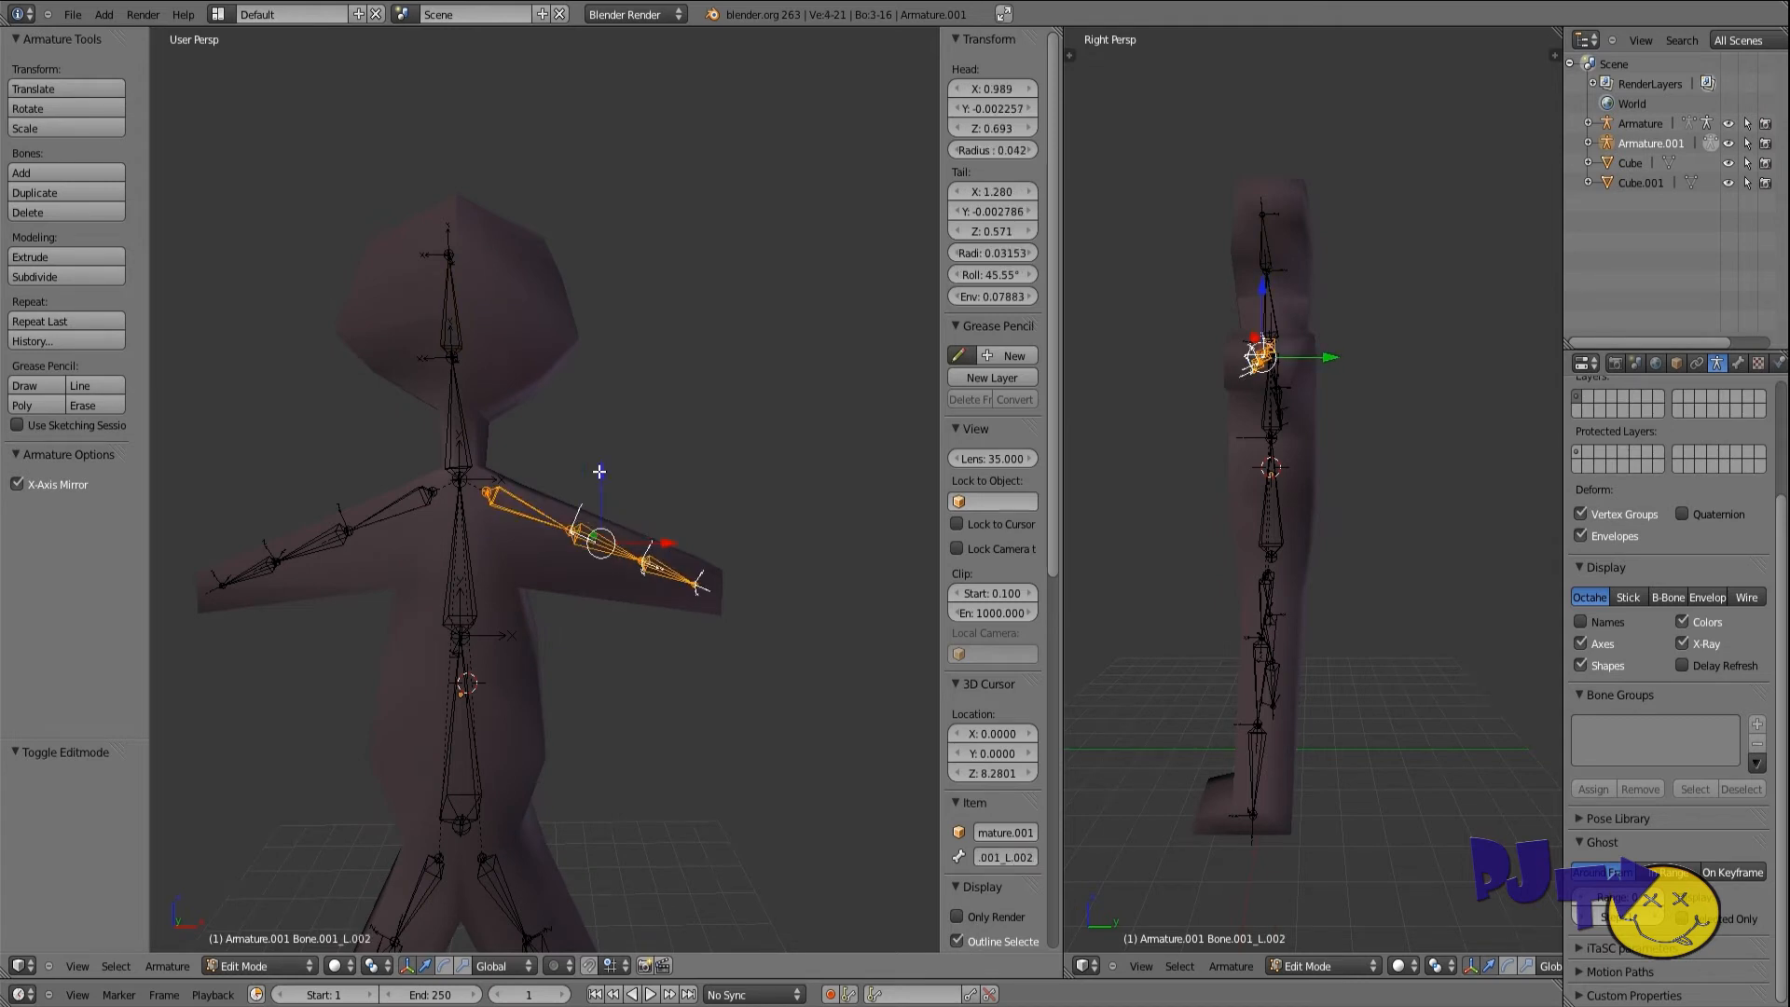
pyautogui.press('g')
pyautogui.press('z')
pyautogui.click(452, 319)
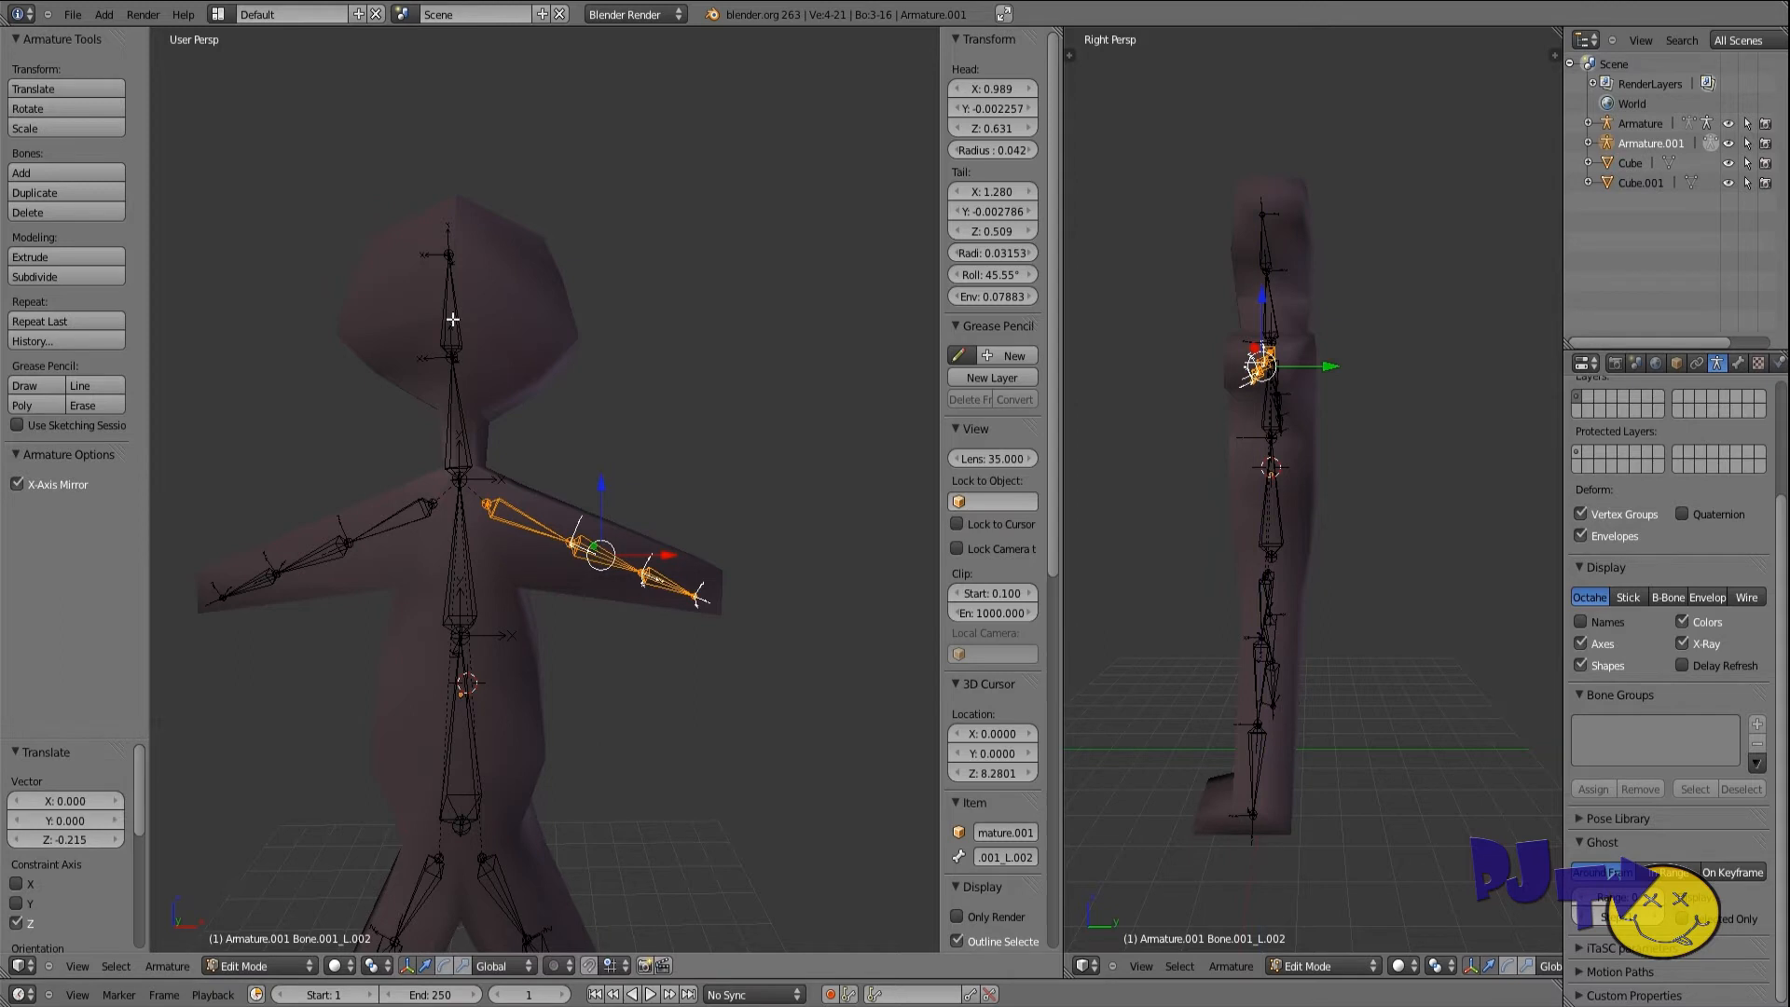
# Step: Select the neck and head bones, rotate them about 1.4° upright, and move them about 0.10 along X
pyautogui.rightClick(456, 425)
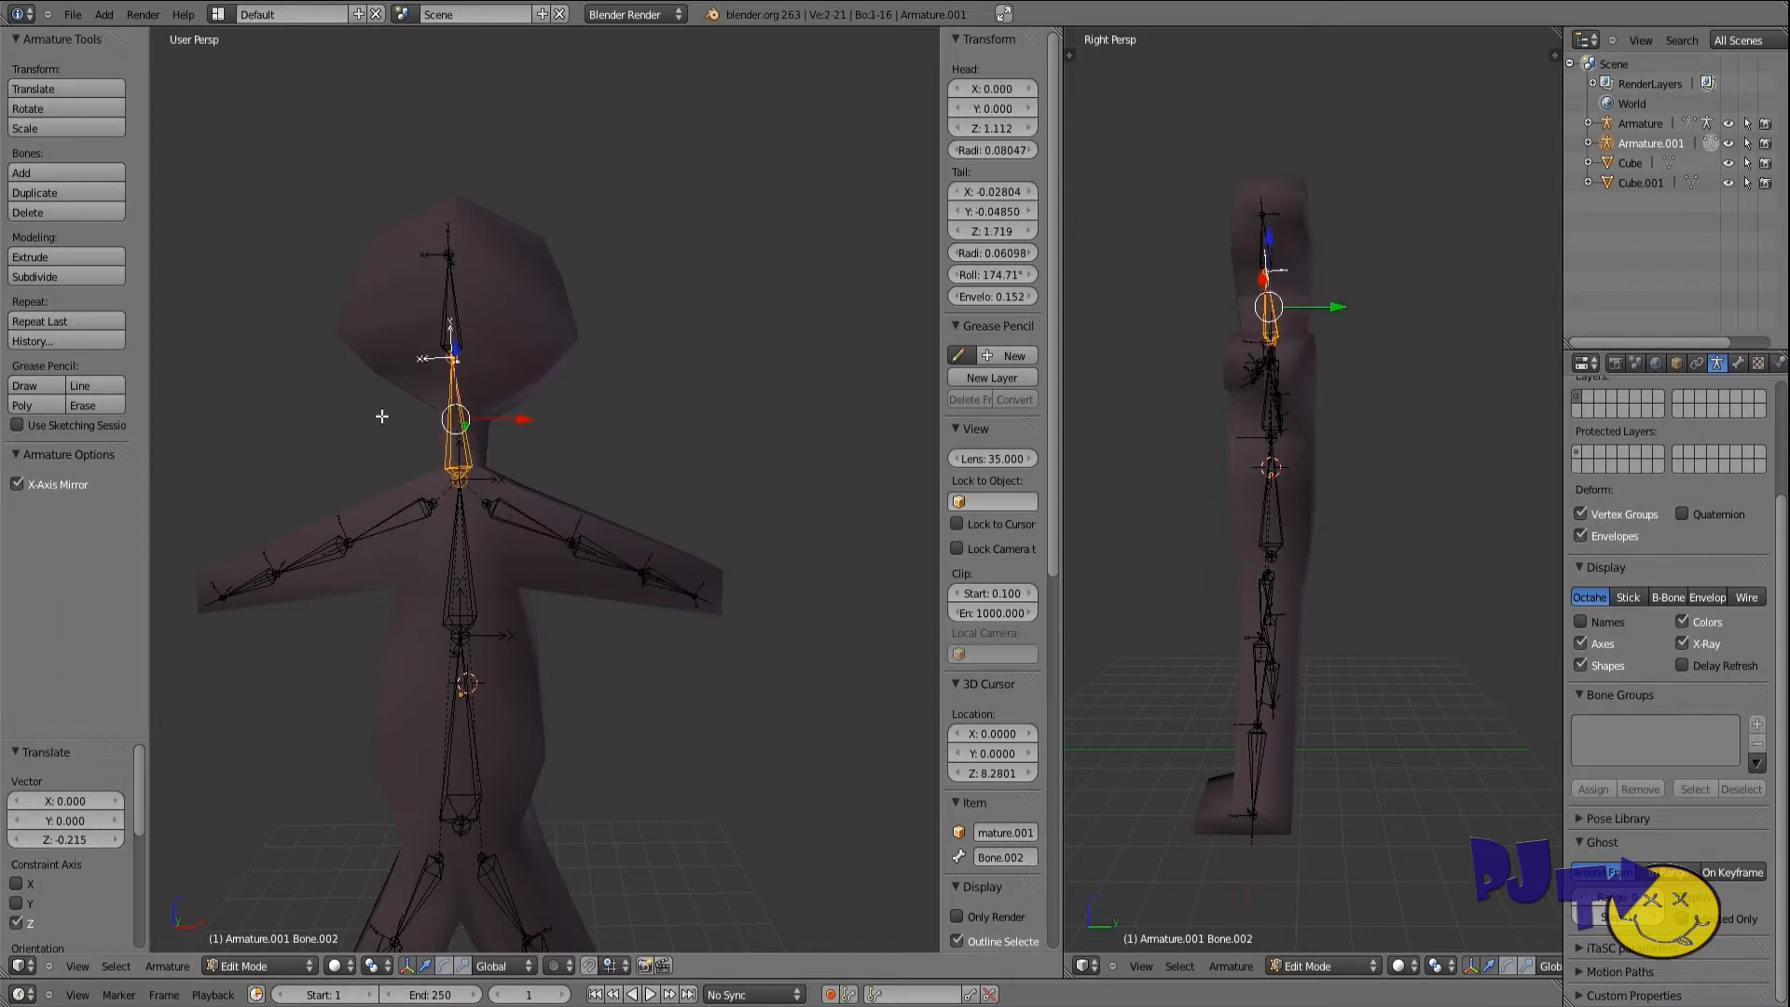
pyautogui.press('e')
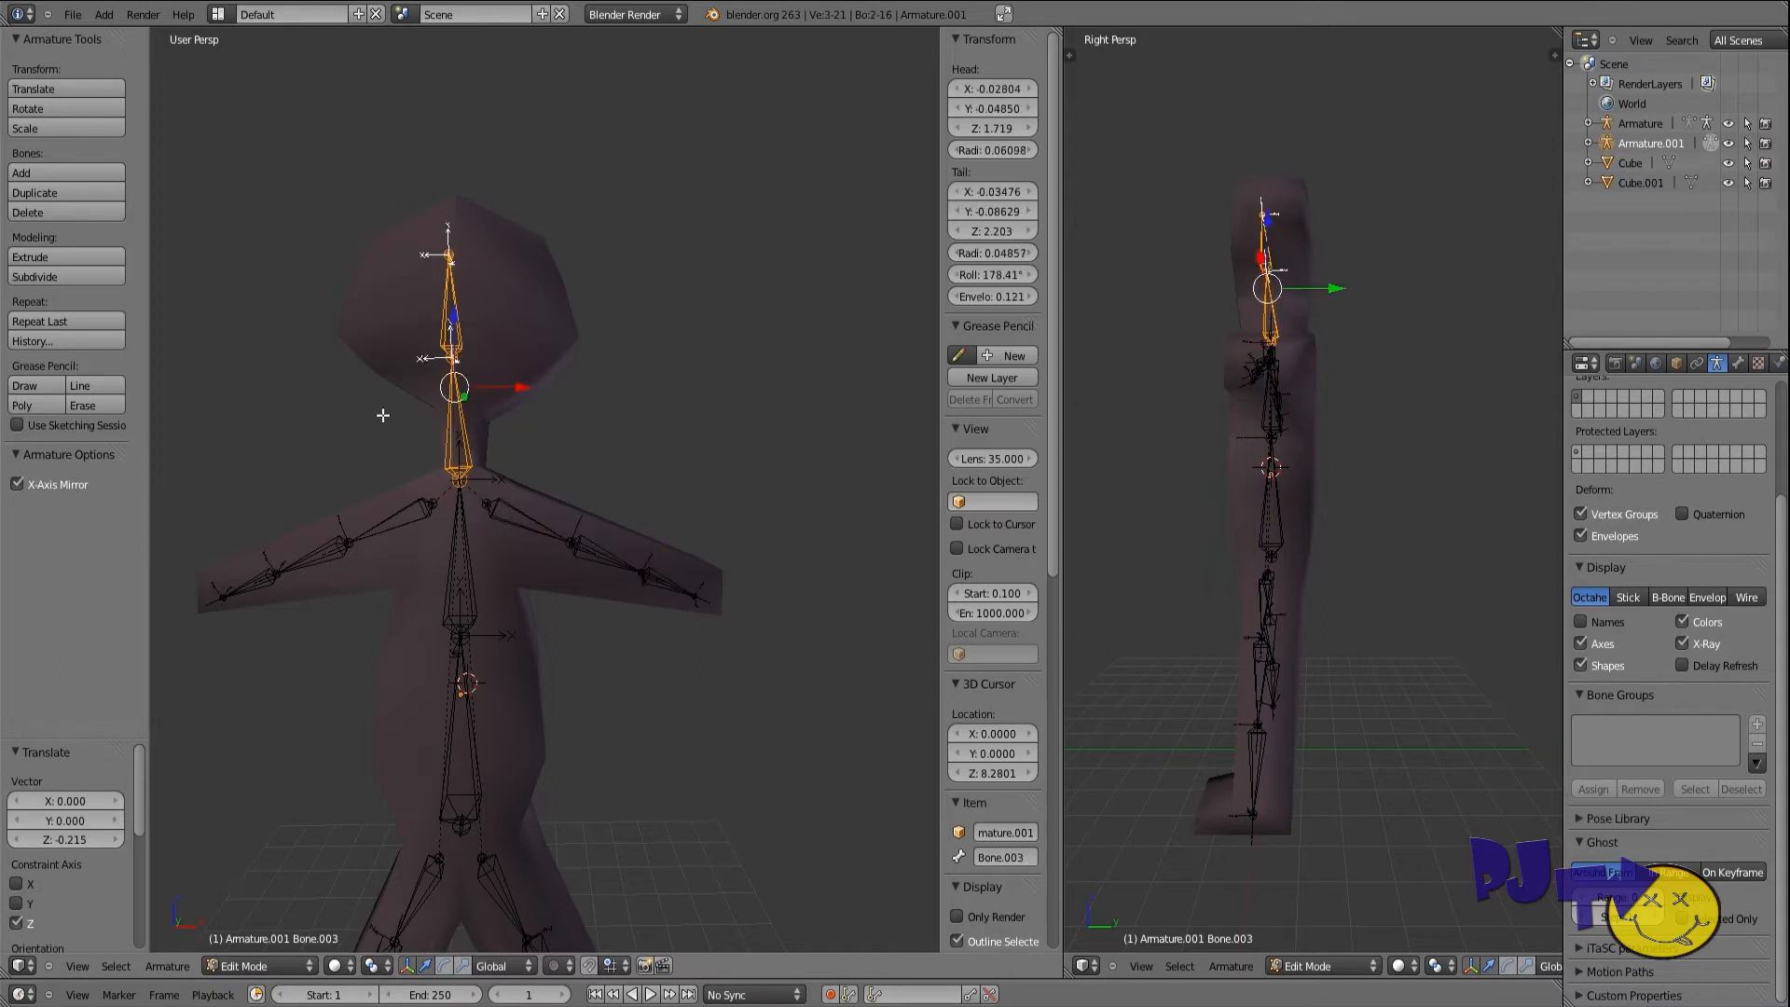
pyautogui.press('r')
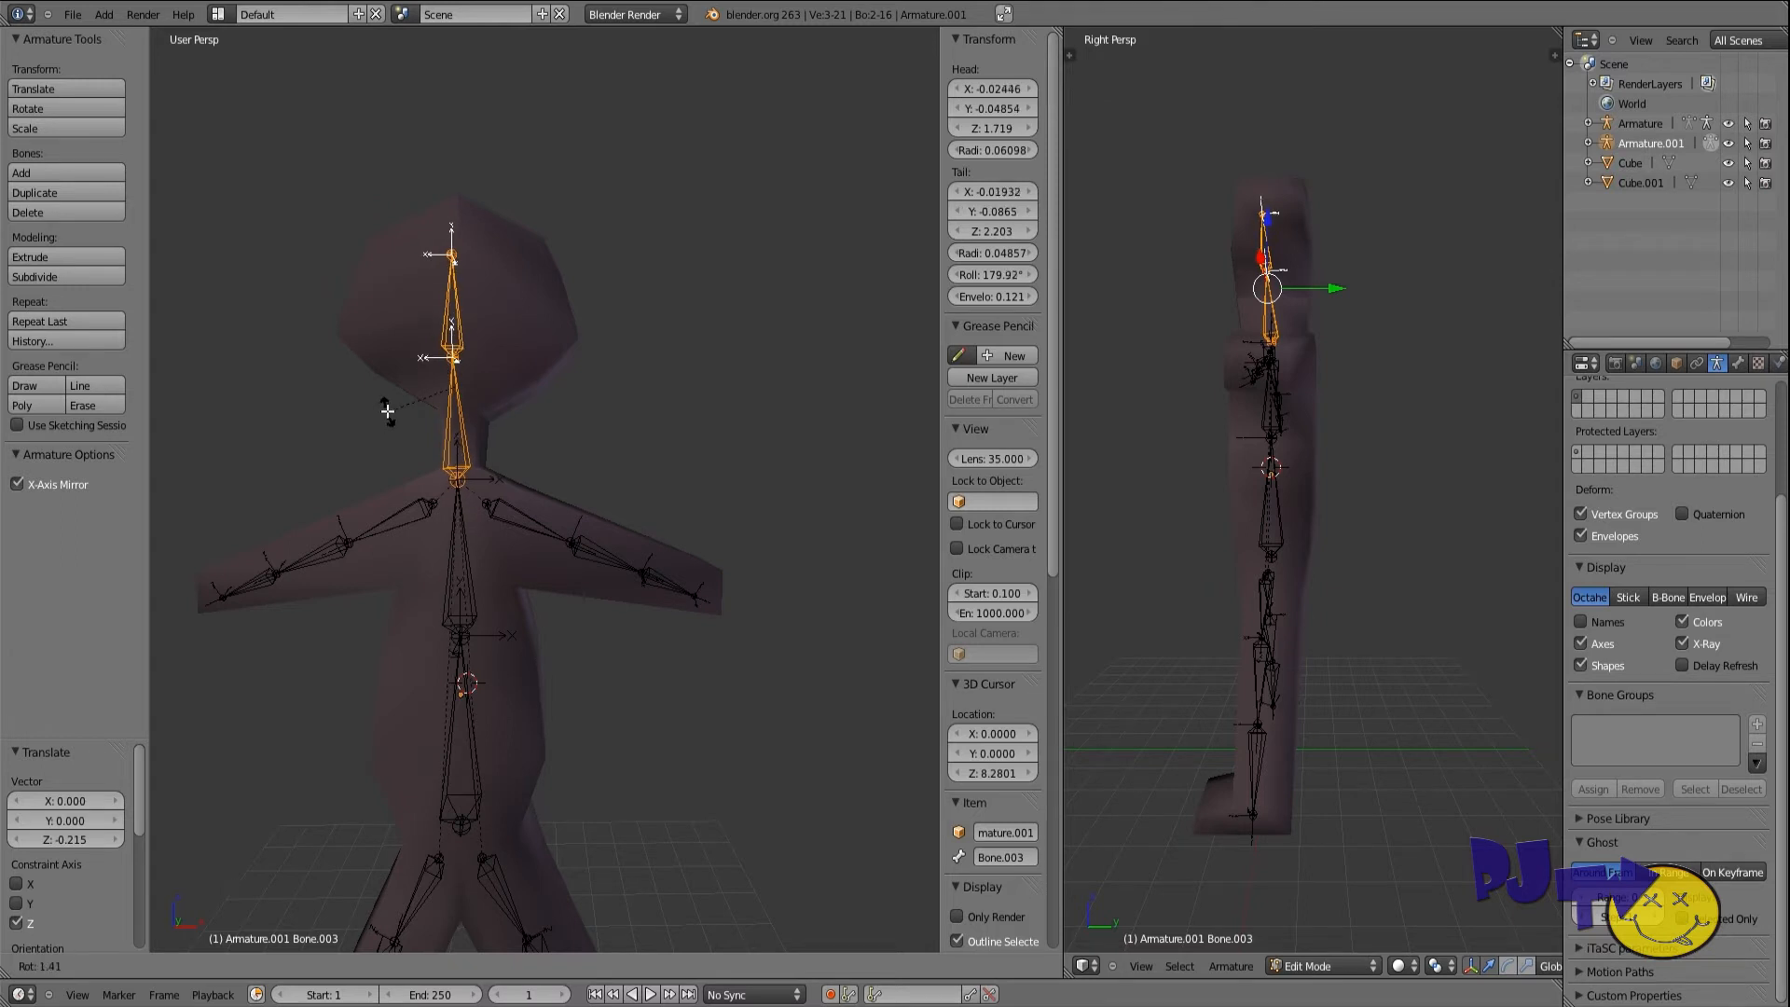
pyautogui.click(387, 410)
pyautogui.moveTo(520, 394); pyautogui.dragTo(531, 471)
# Step: Set the roll of the head bone and the neck bone to 0°
pyautogui.scroll(-2, 437, 593)
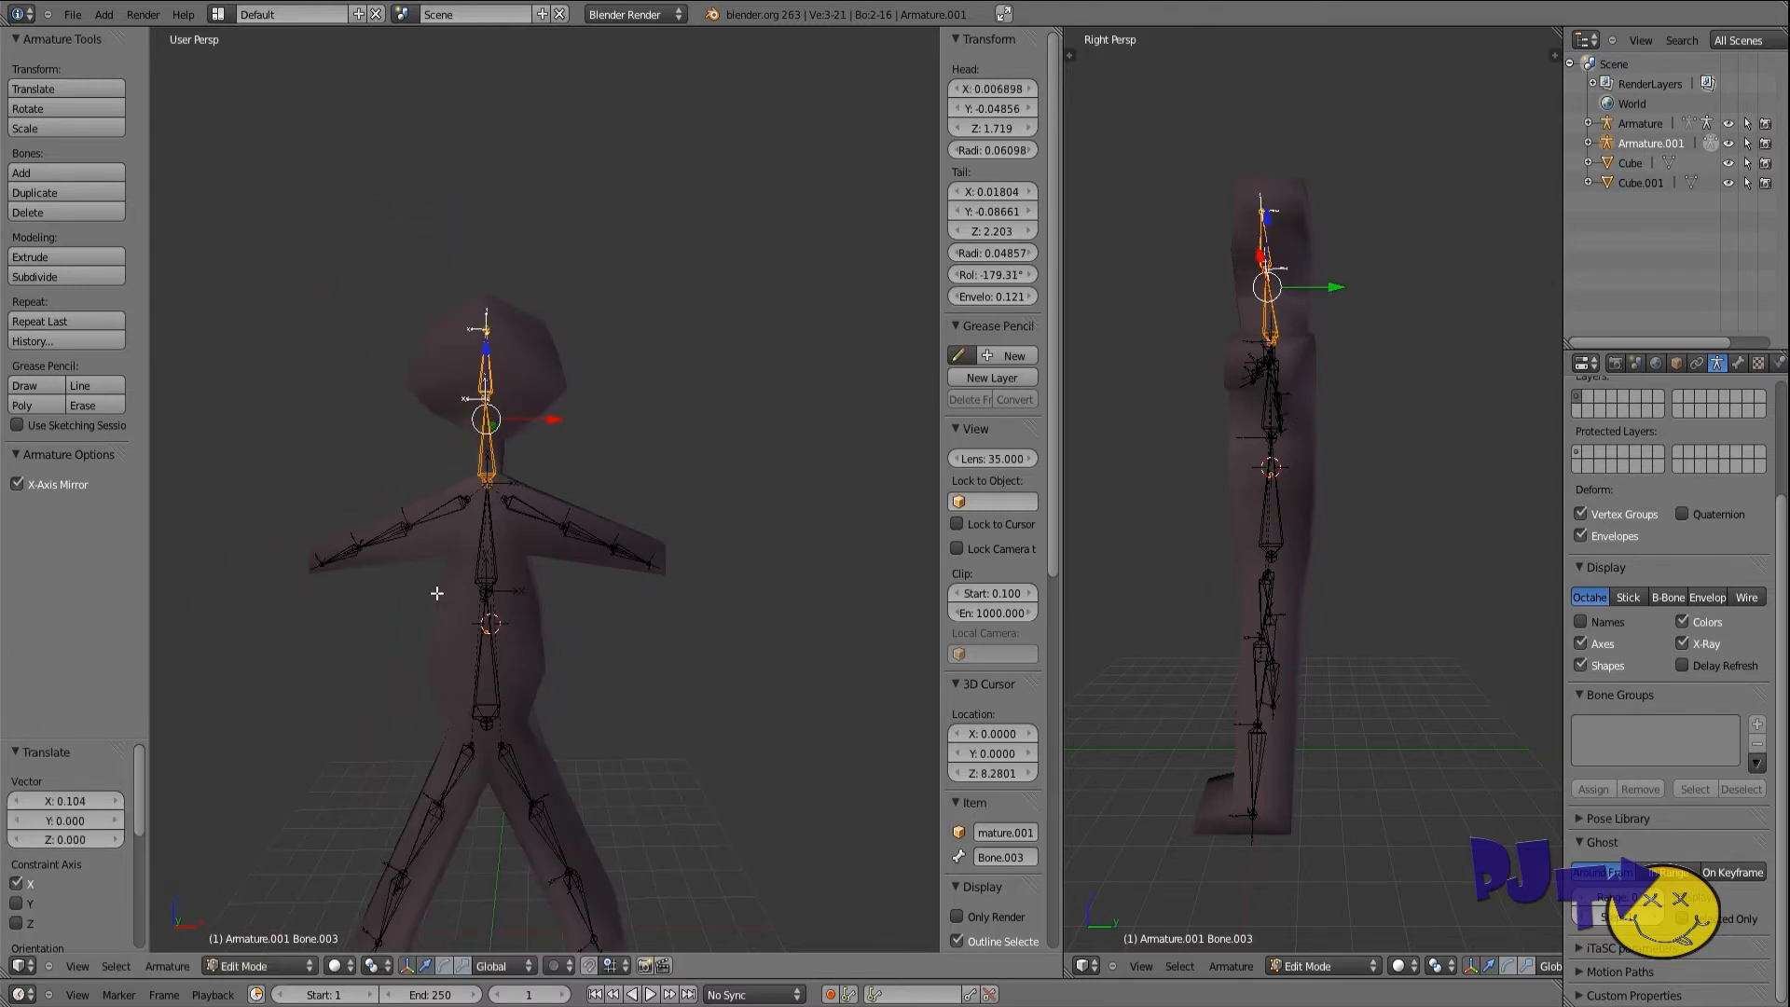
pyautogui.keyDown('shift'); pyautogui.moveTo(437, 593); pyautogui.dragTo(449, 400, button='middle'); pyautogui.keyUp('shift')
pyautogui.scroll(1, 449, 401)
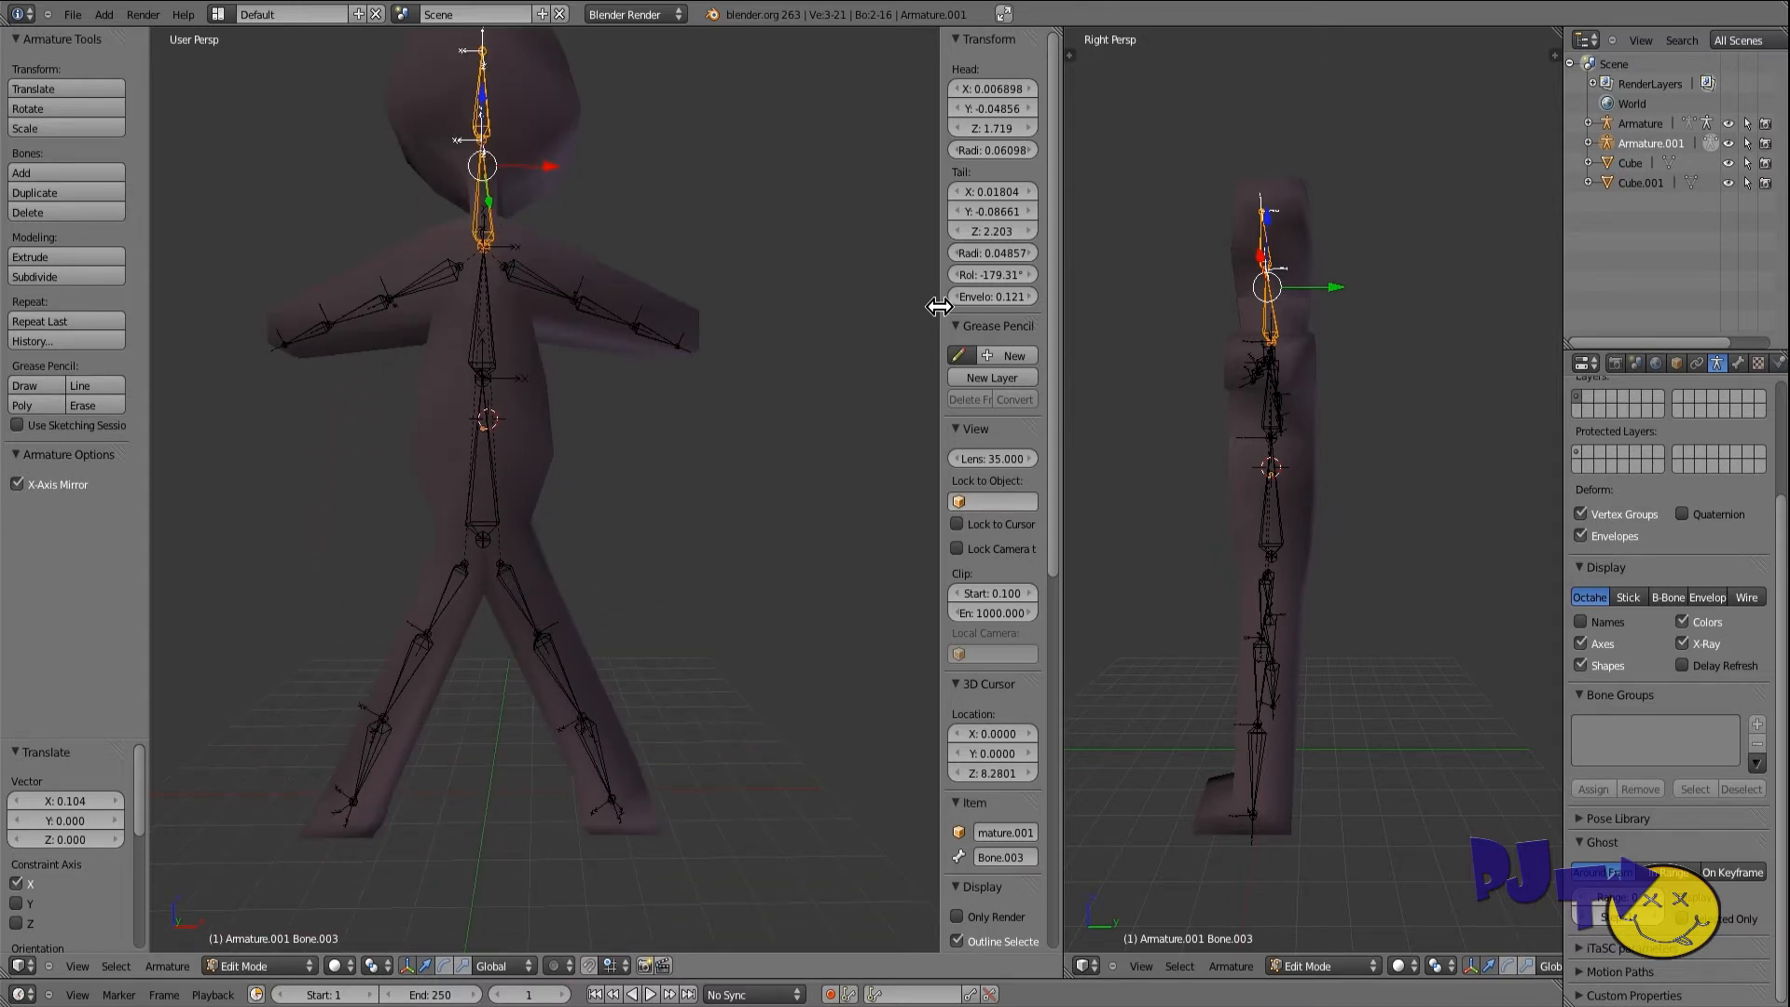
pyautogui.hotkey('ctrl', 'z')
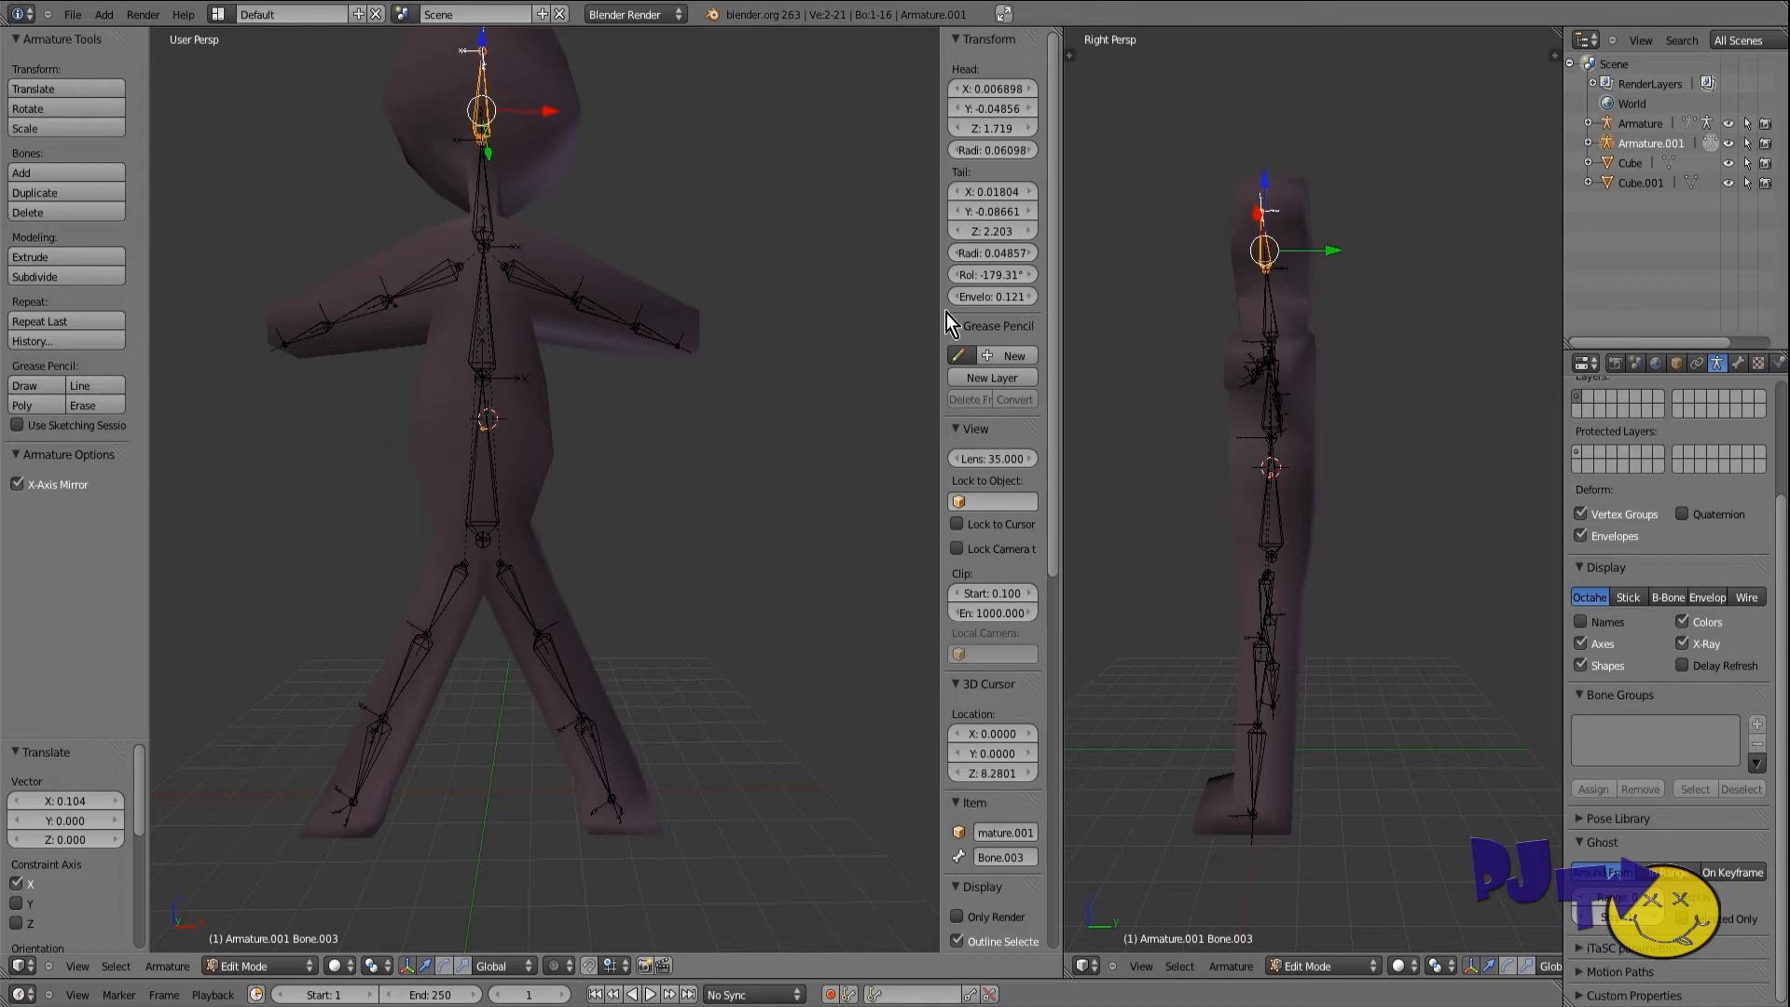
pyautogui.click(992, 274)
pyautogui.write('0')
pyautogui.press('Return')
pyautogui.rightClick(485, 194)
pyautogui.click(989, 275)
pyautogui.write('0')
pyautogui.press('Return')
# Step: Set the roll of the three left arm bones to 0°
pyautogui.rightClick(528, 278)
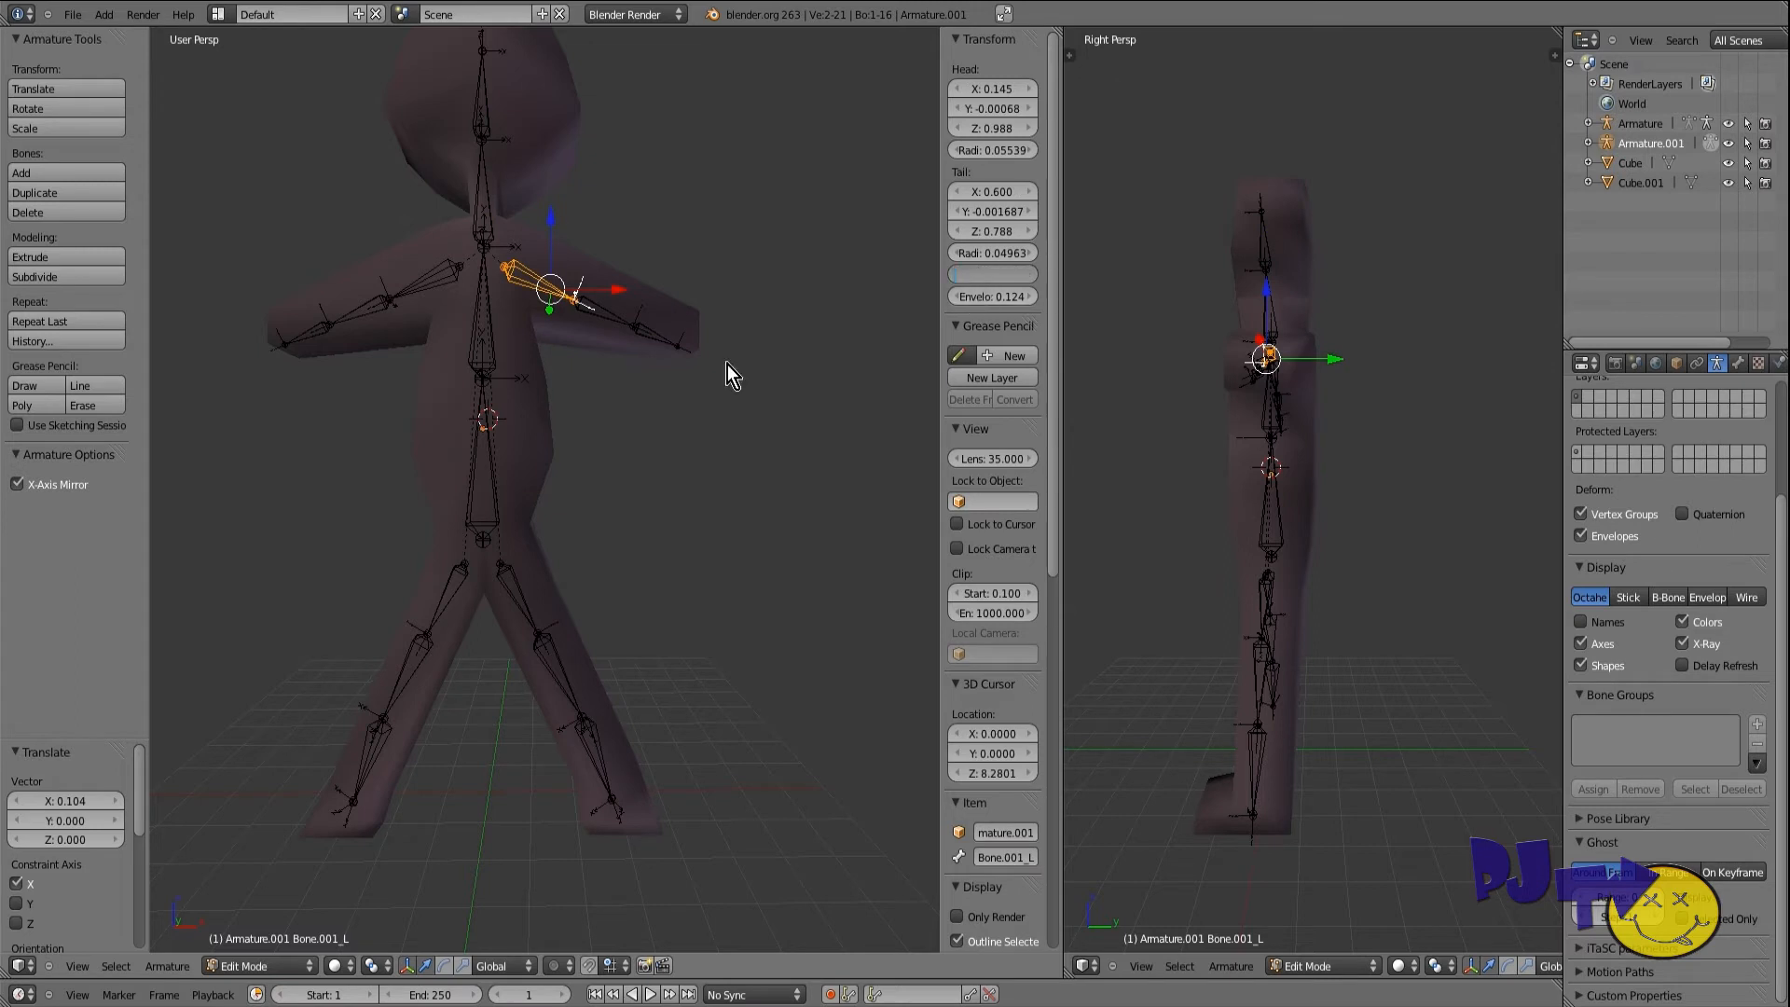
pyautogui.rightClick(604, 313)
pyautogui.click(1004, 280)
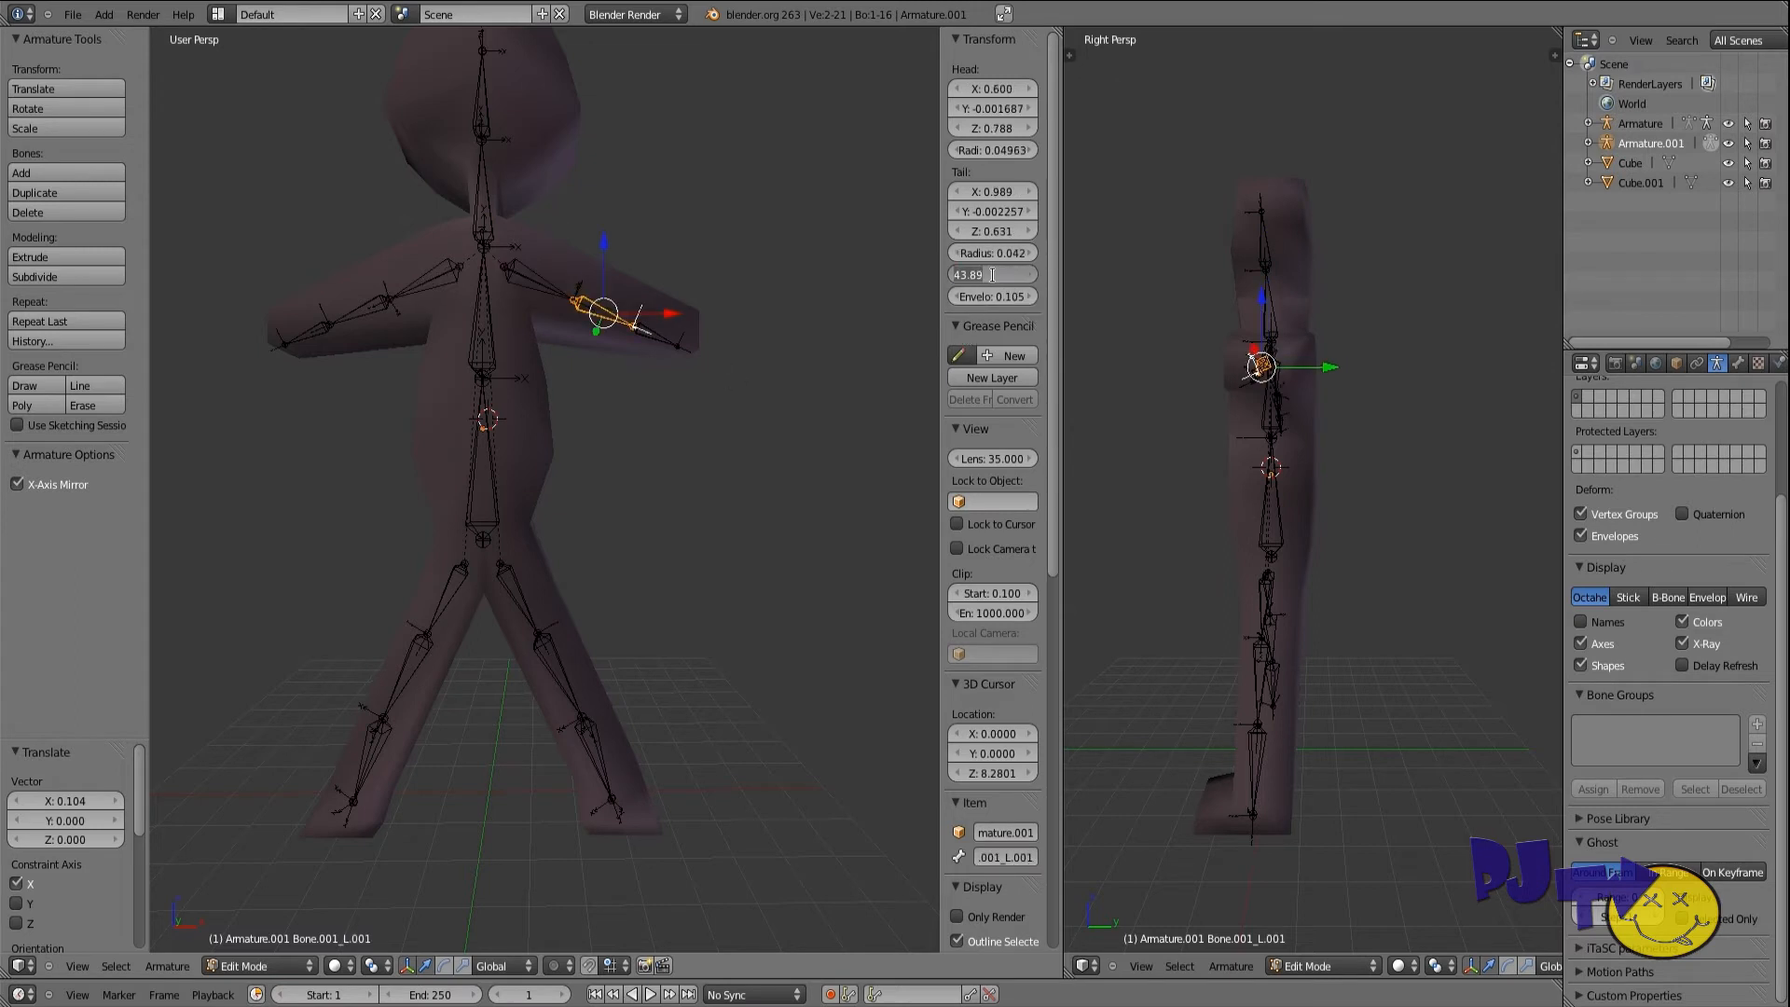
pyautogui.write('0')
pyautogui.press('Return')
pyautogui.rightClick(669, 341)
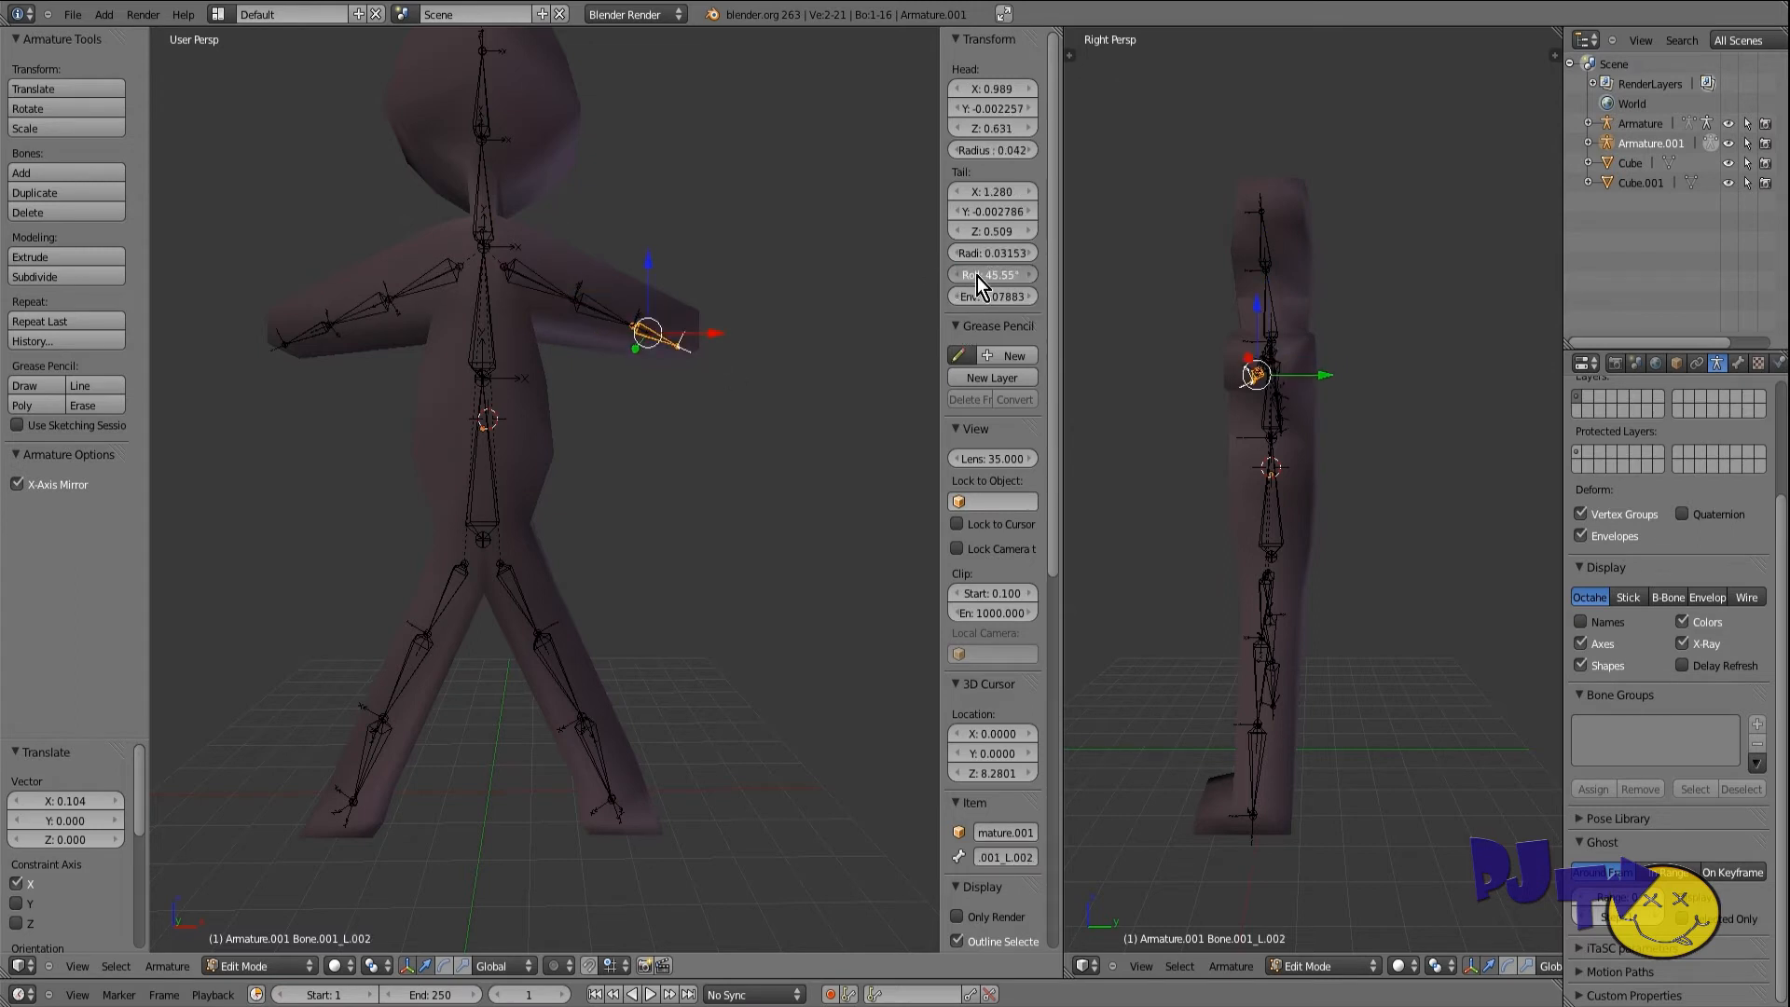
pyautogui.click(975, 275)
pyautogui.write('0')
pyautogui.press('Return')
# Step: Set the upper spine bone's roll to 0° and select the lower spine bone
pyautogui.rightClick(431, 289)
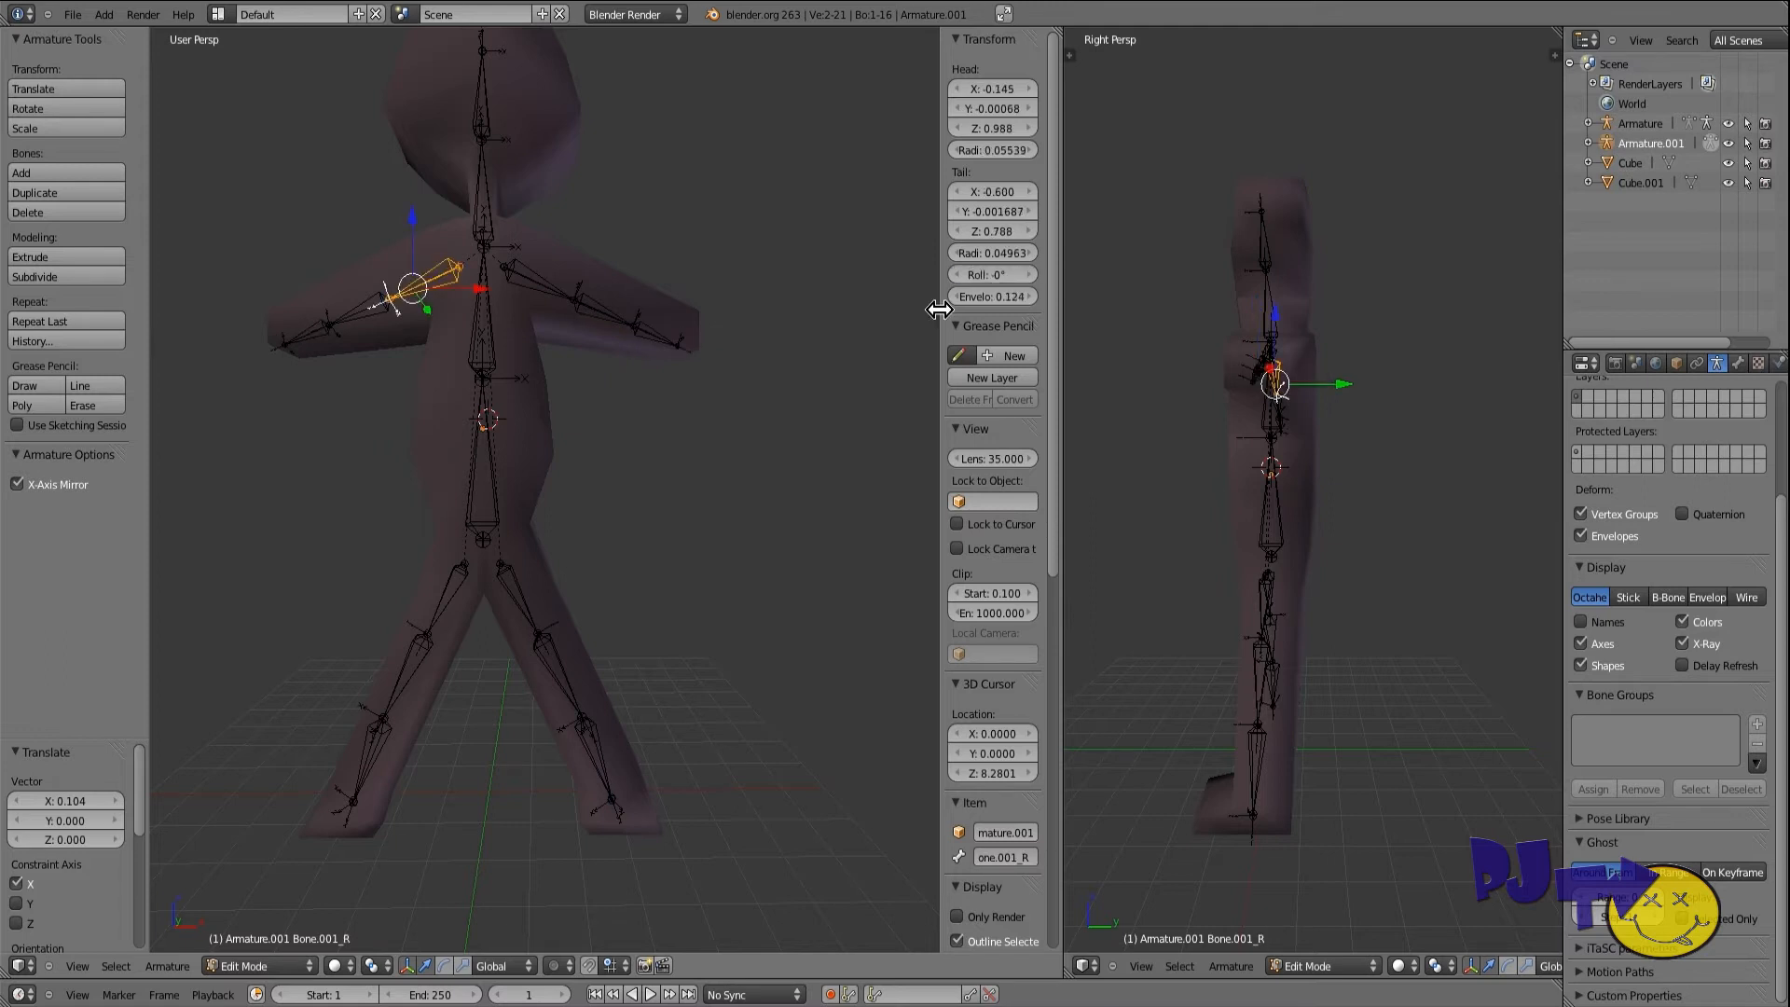
pyautogui.rightClick(484, 317)
pyautogui.click(979, 276)
pyautogui.write('0')
pyautogui.press('Return')
pyautogui.rightClick(486, 471)
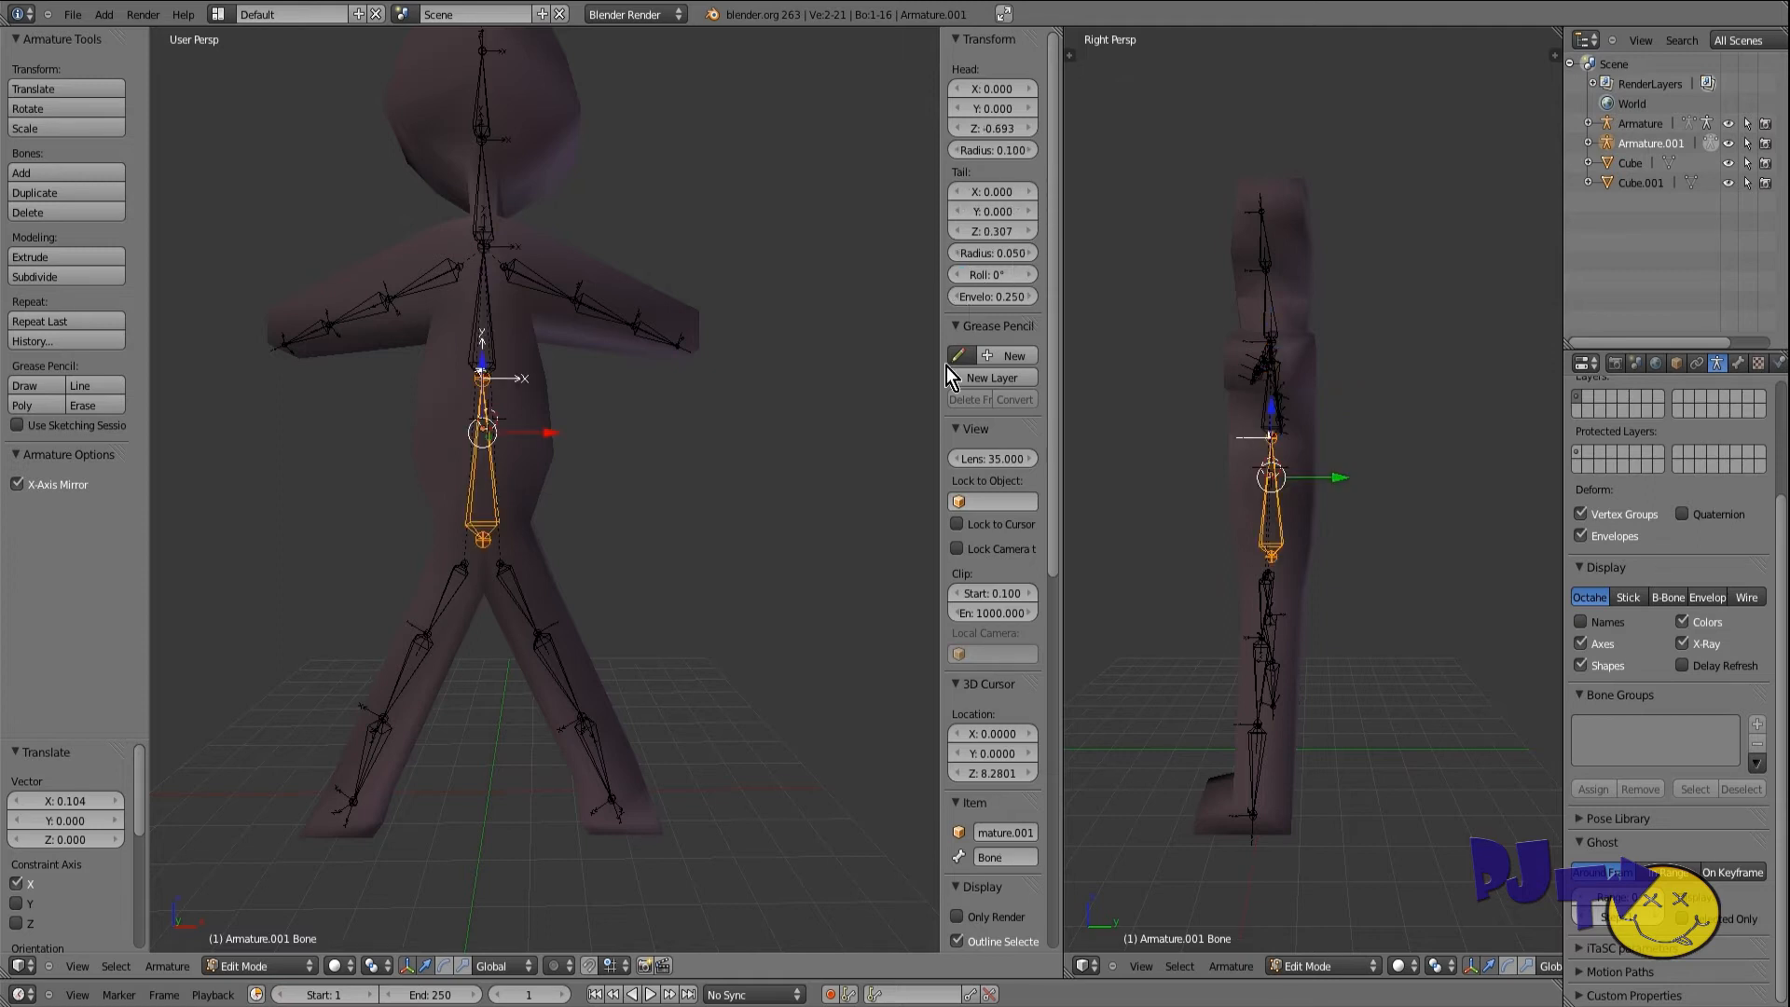
# Step: Go down the left leg's bone chain and set the bones' roll to 0°
pyautogui.rightClick(516, 590)
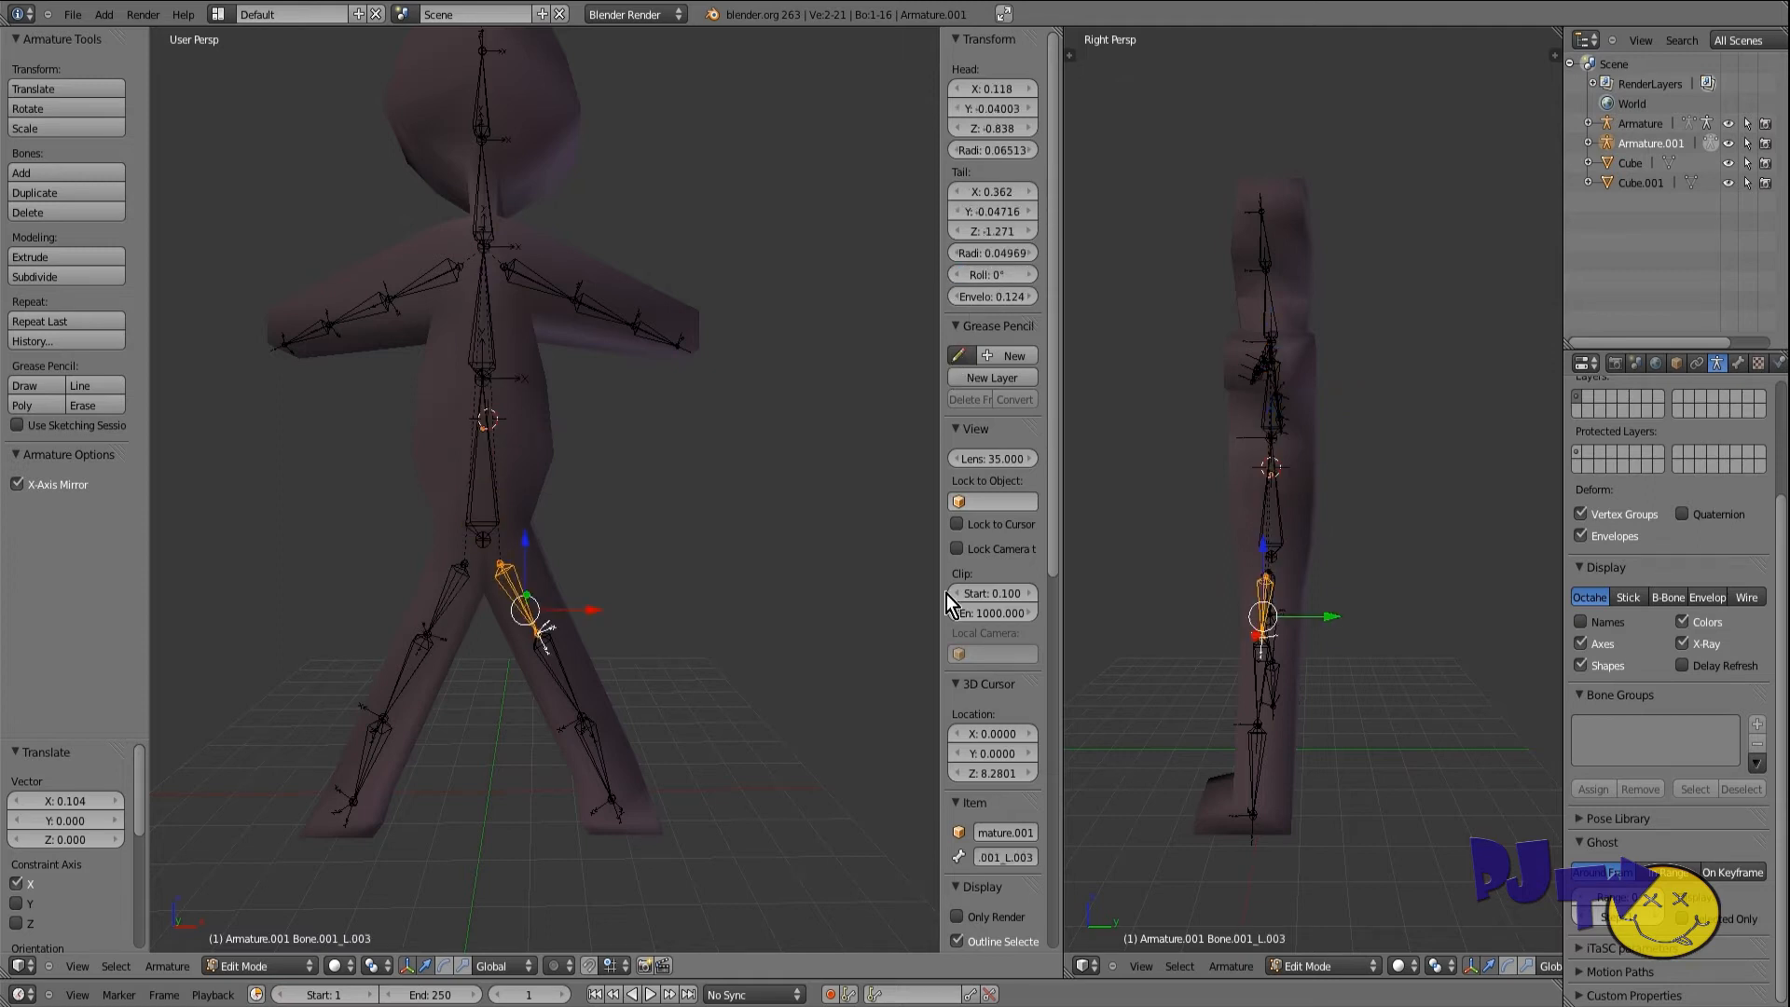
pyautogui.press(']')
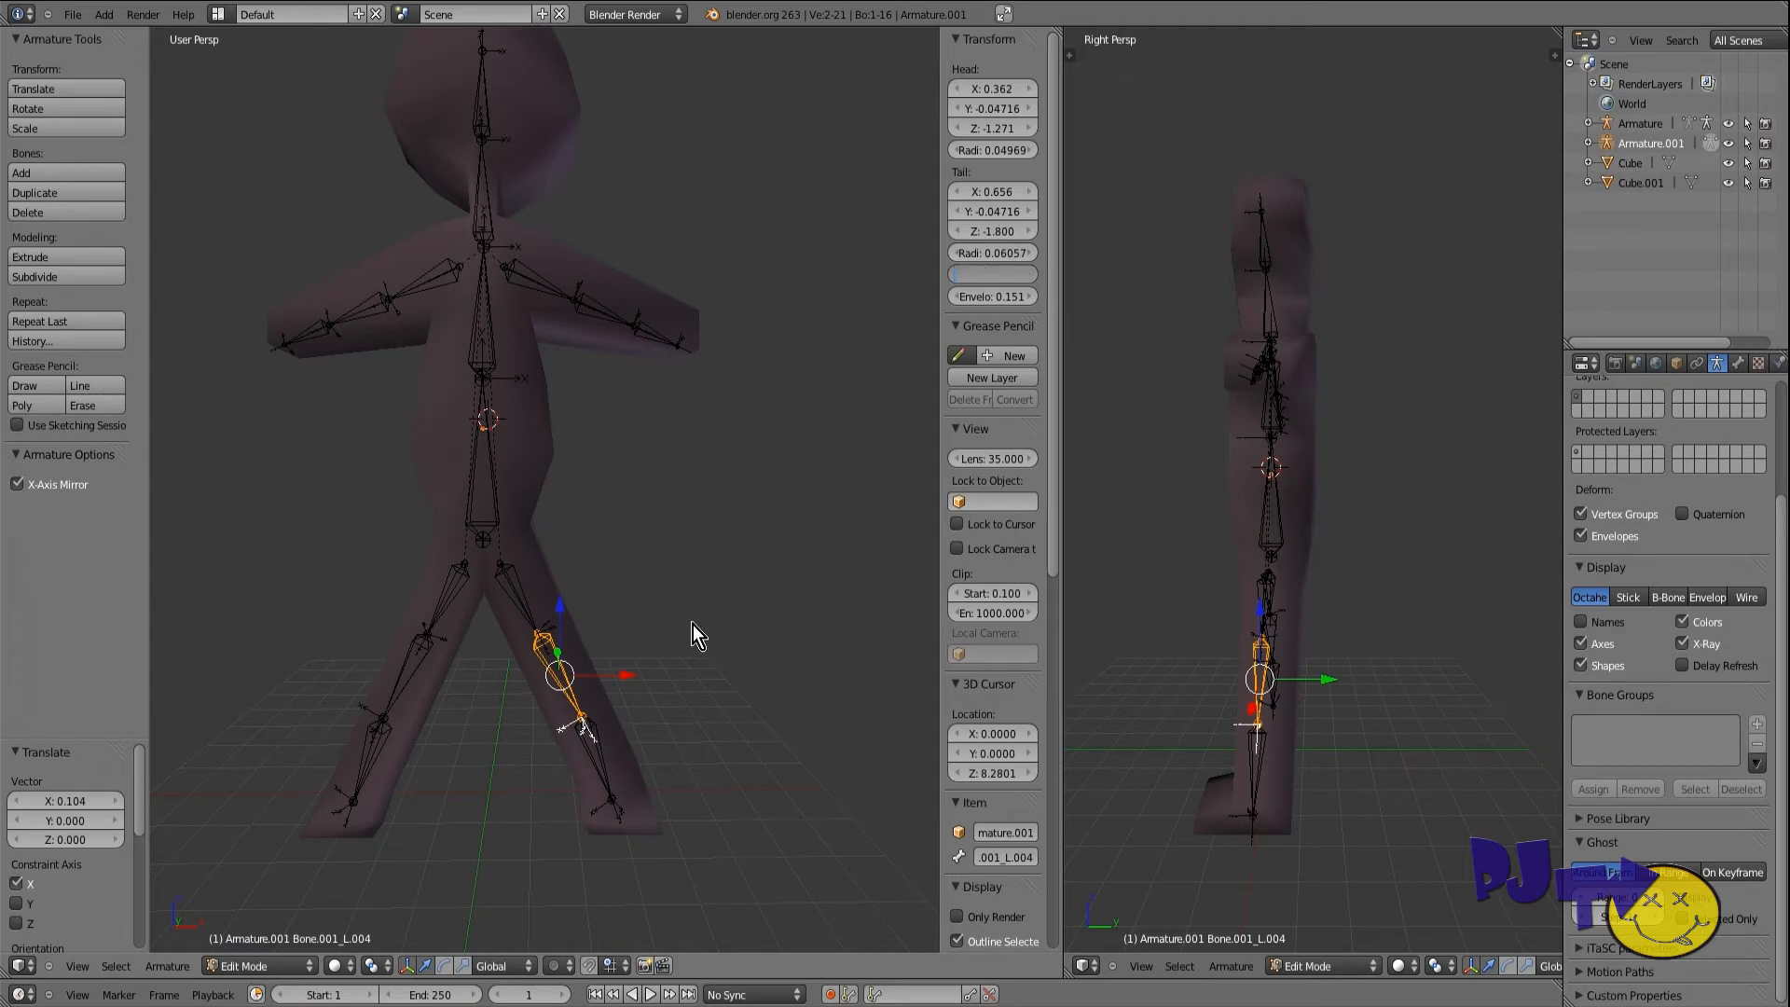
pyautogui.press(']')
pyautogui.click(992, 272)
pyautogui.write('0')
pyautogui.press('Return')
pyautogui.scroll(-2, 632, 562)
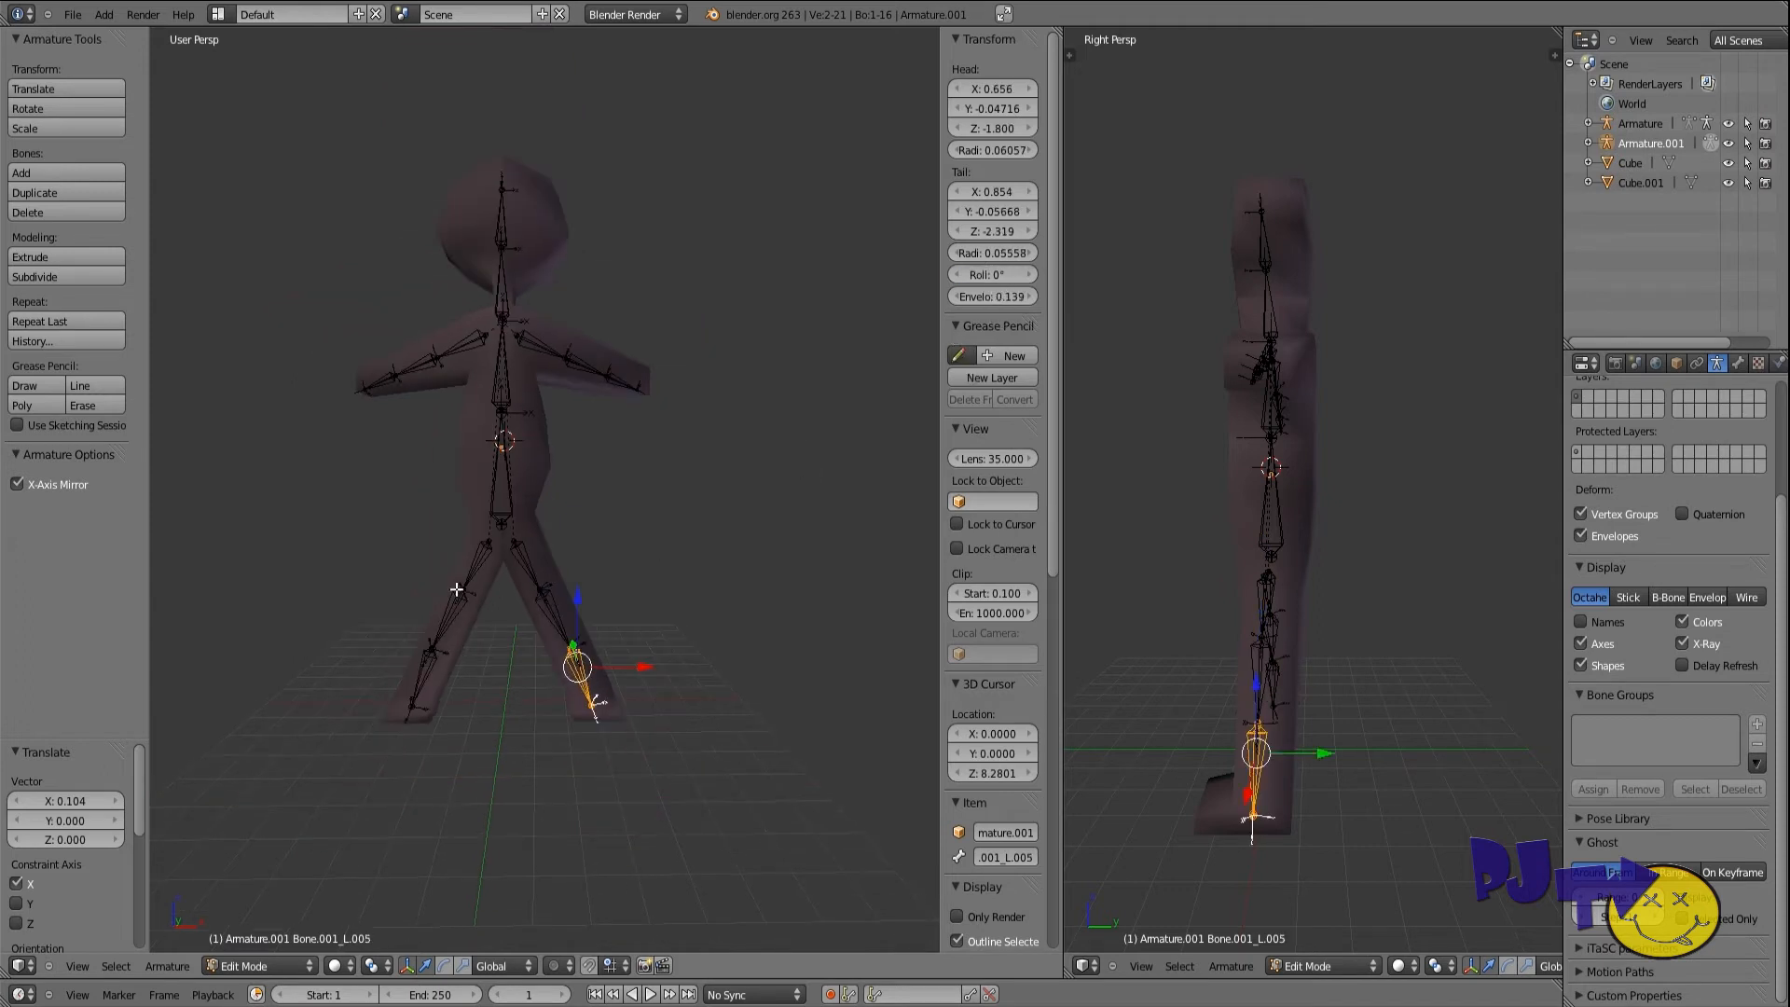
# Step: Rename the lower spine bone as SPINE 1
pyautogui.moveTo(457, 589)
pyautogui.mouseDown(button='middle')
pyautogui.moveTo(464, 619)
pyautogui.moveTo(459, 595)
pyautogui.mouseUp(button='middle')
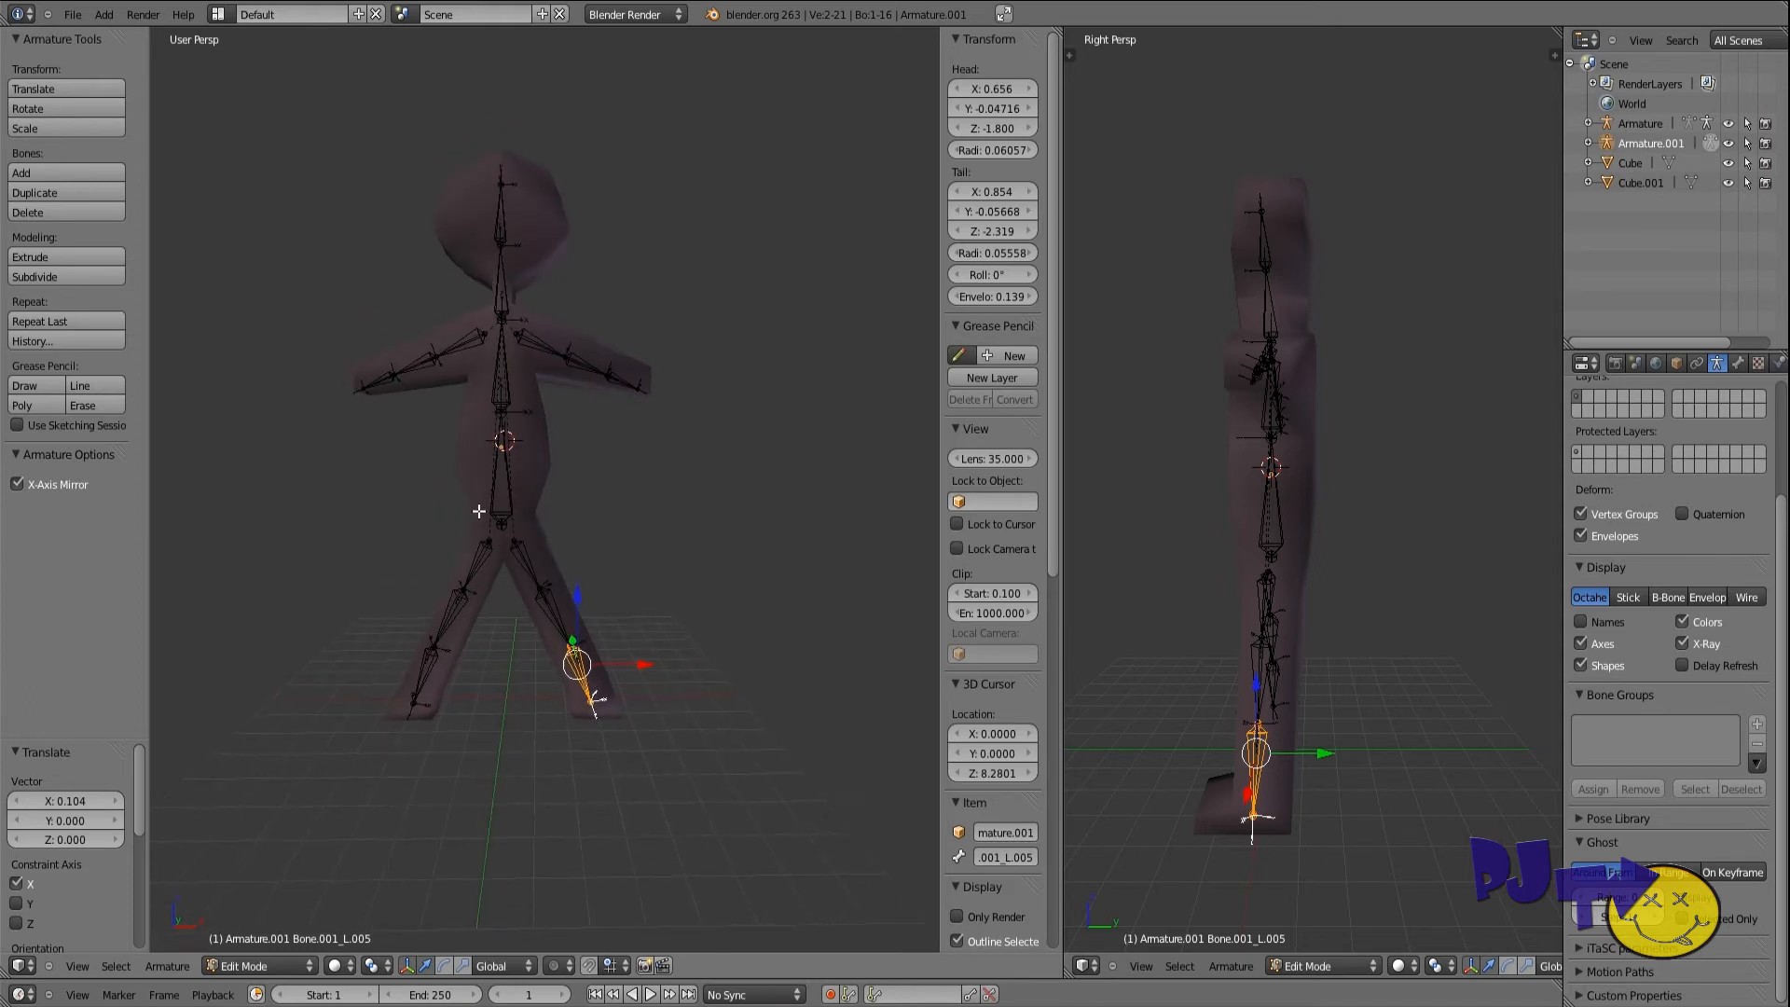
pyautogui.keyDown('shift'); pyautogui.moveTo(479, 511); pyautogui.dragTo(479, 562, button='middle'); pyautogui.keyUp('shift')
pyautogui.rightClick(1269, 524)
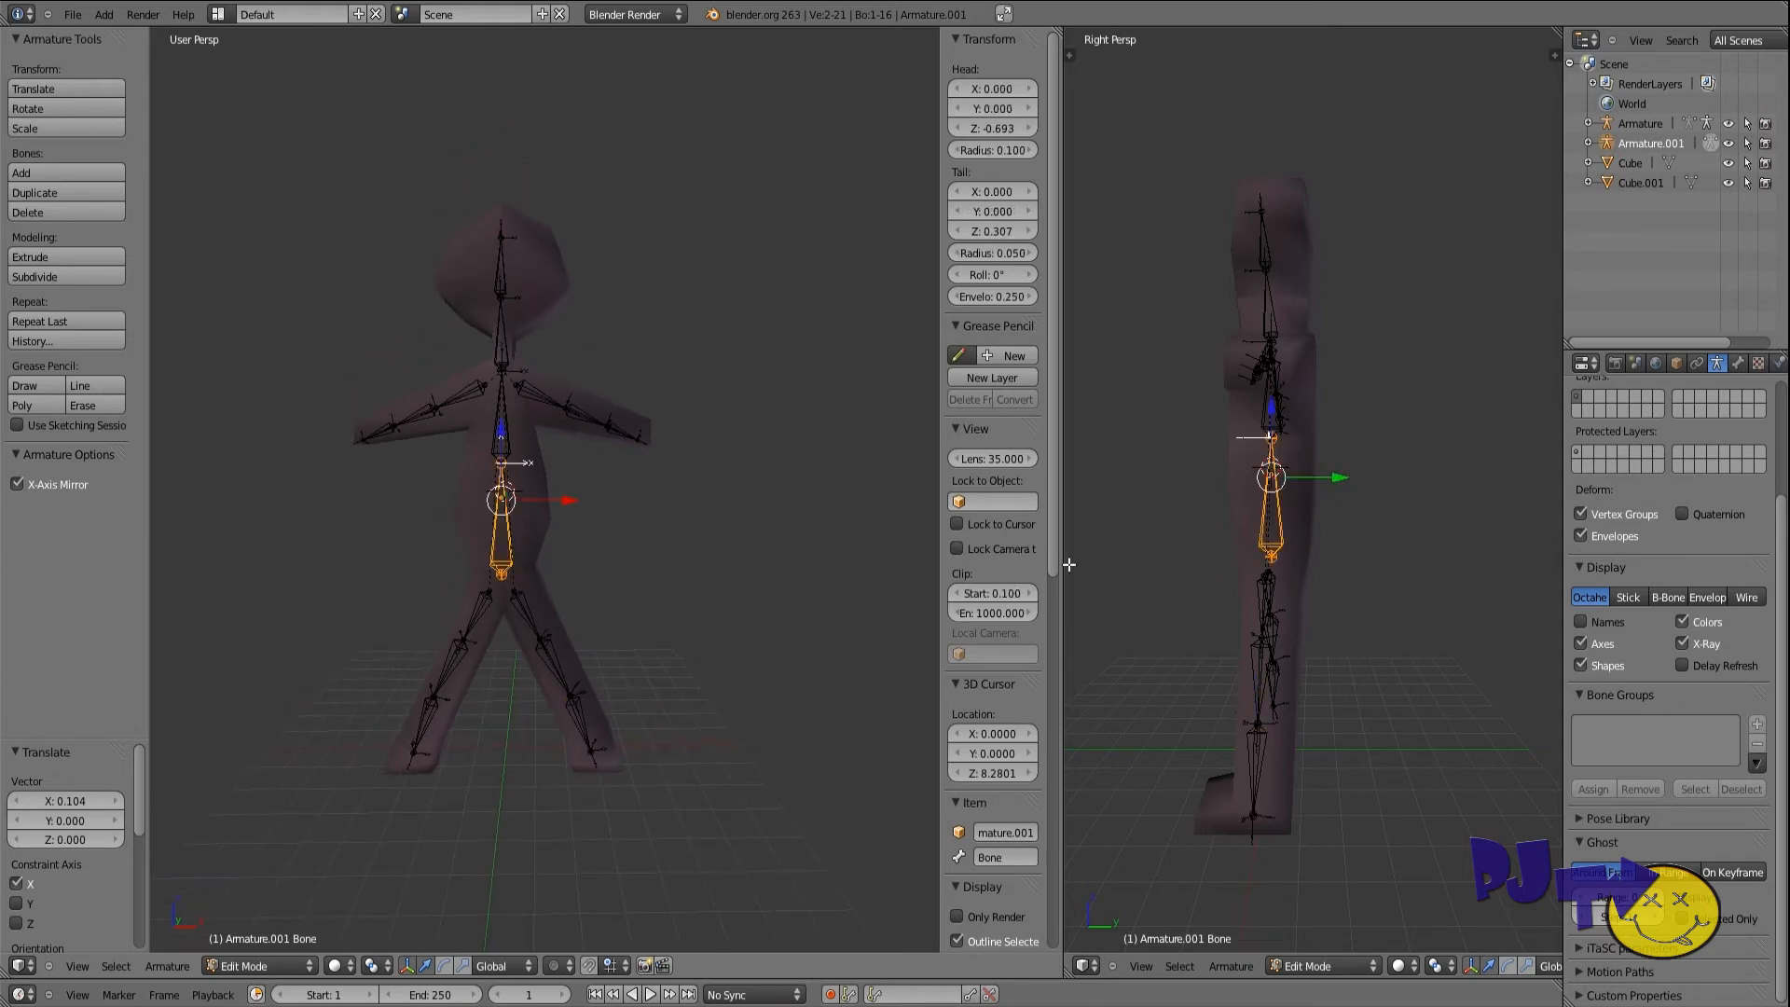
pyautogui.moveTo(1054, 499); pyautogui.dragTo(1040, 631)
pyautogui.click(1007, 626)
pyautogui.press('BackSpace')
pyautogui.write('SPINE 1')
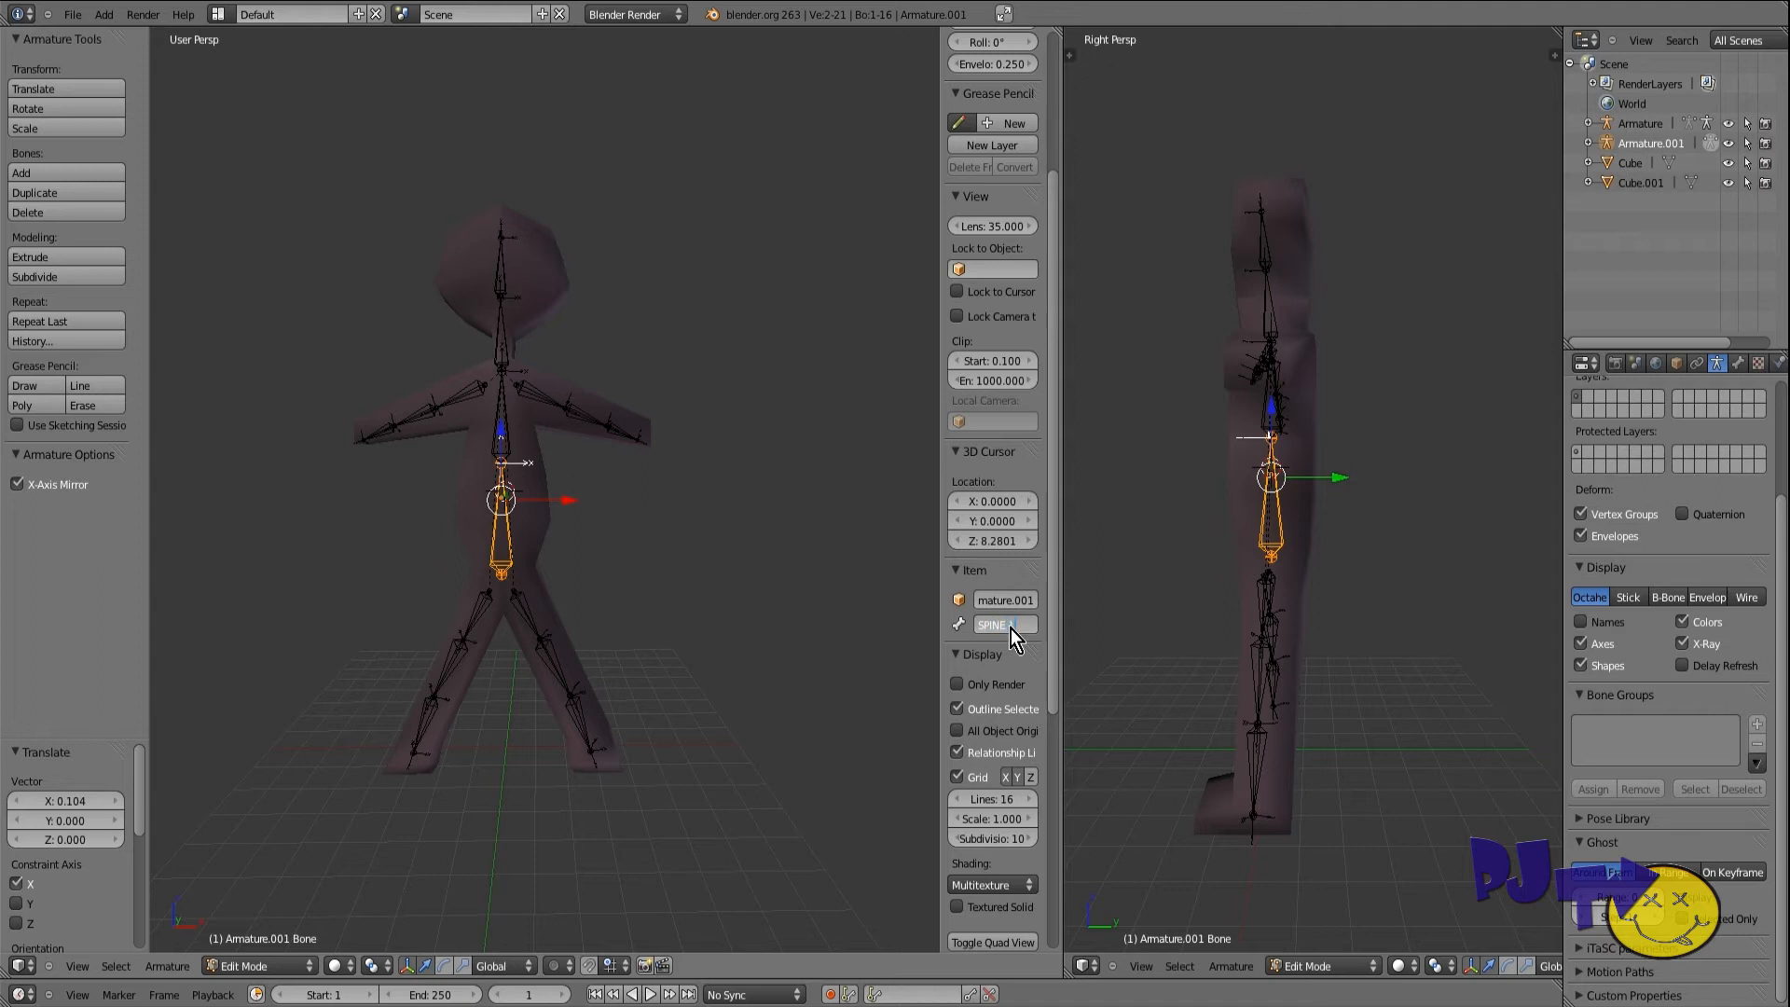
pyautogui.press('Return')
# Step: Rename the upper spine bone as spine 2
pyautogui.rightClick(501, 417)
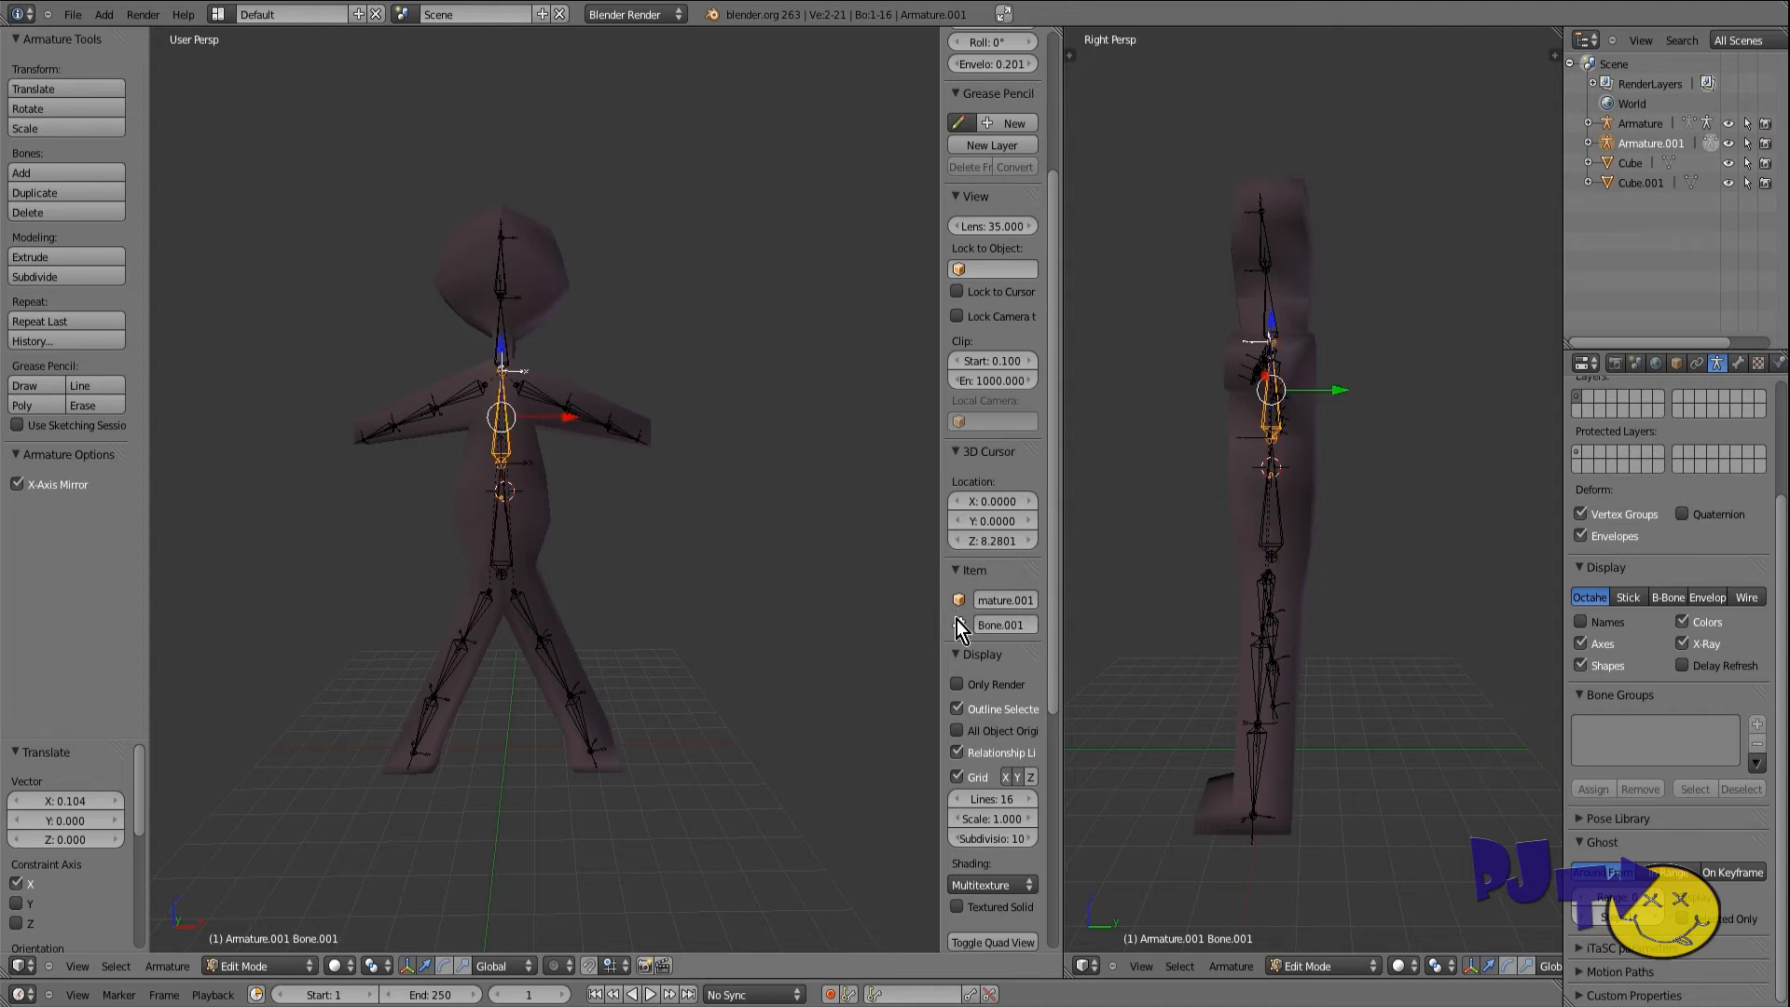
pyautogui.click(999, 624)
pyautogui.press('BackSpace')
pyautogui.write('spine 2')
pyautogui.press('Return')
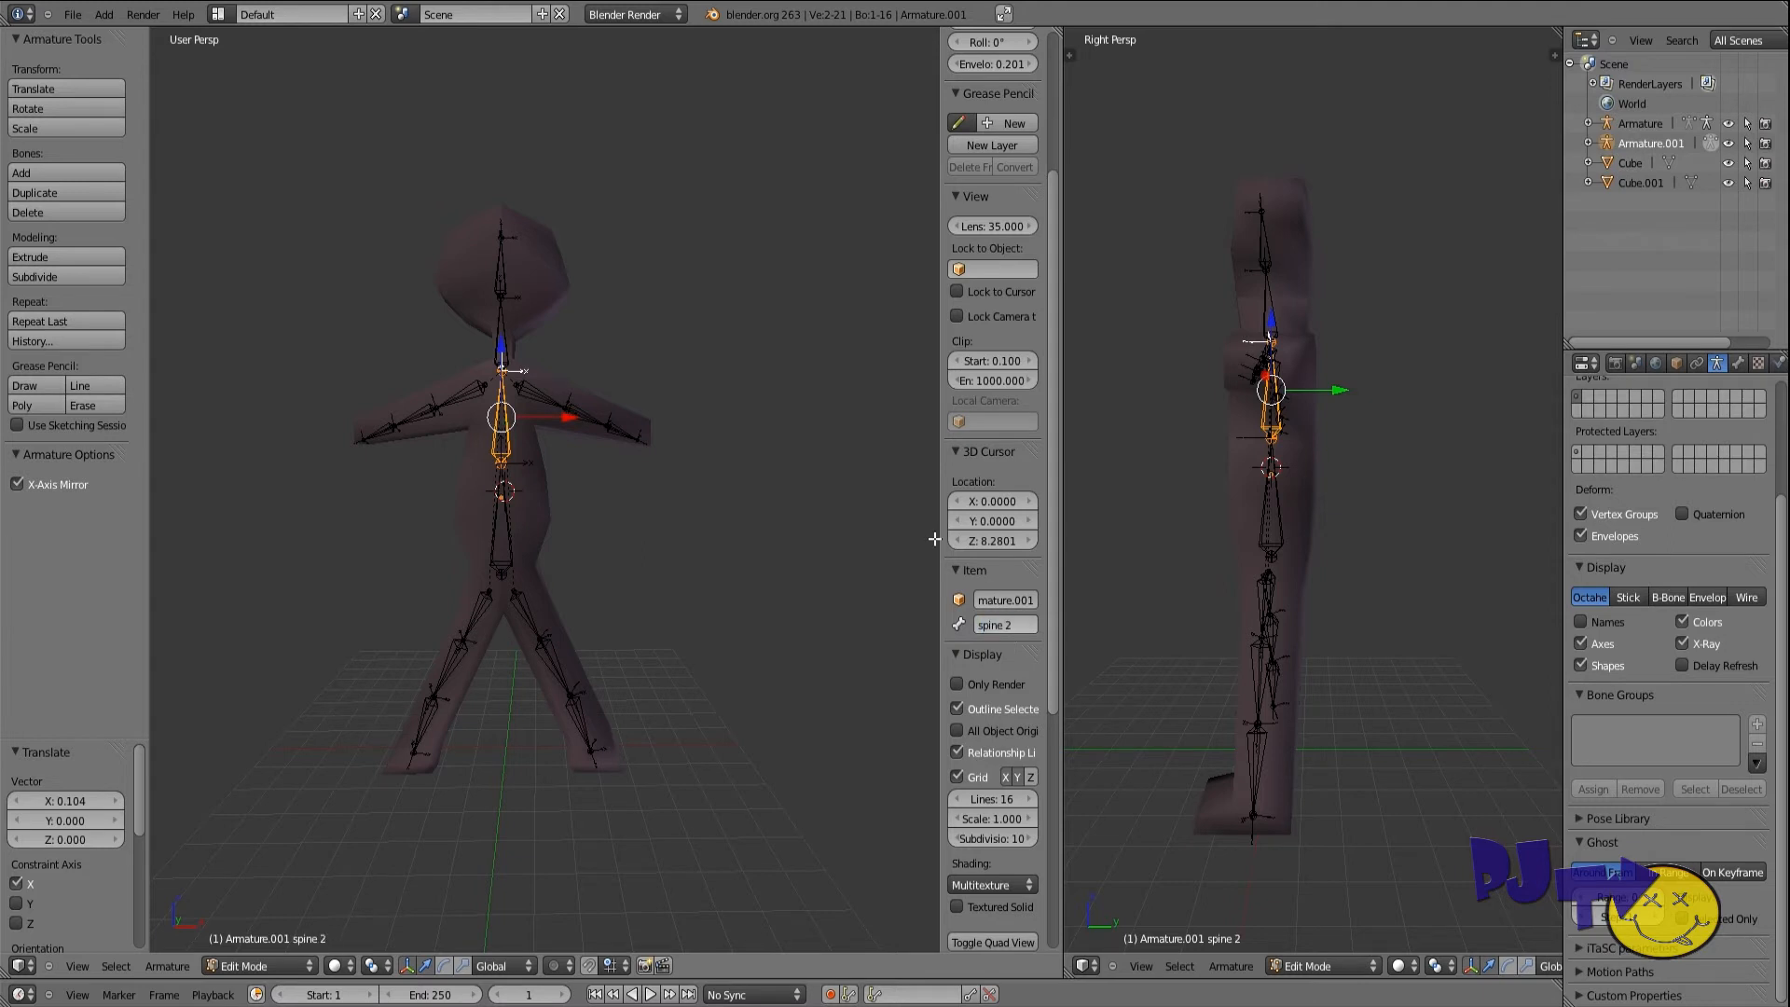
# Step: Rename the two bones above the spine as neck and head
pyautogui.press(']')
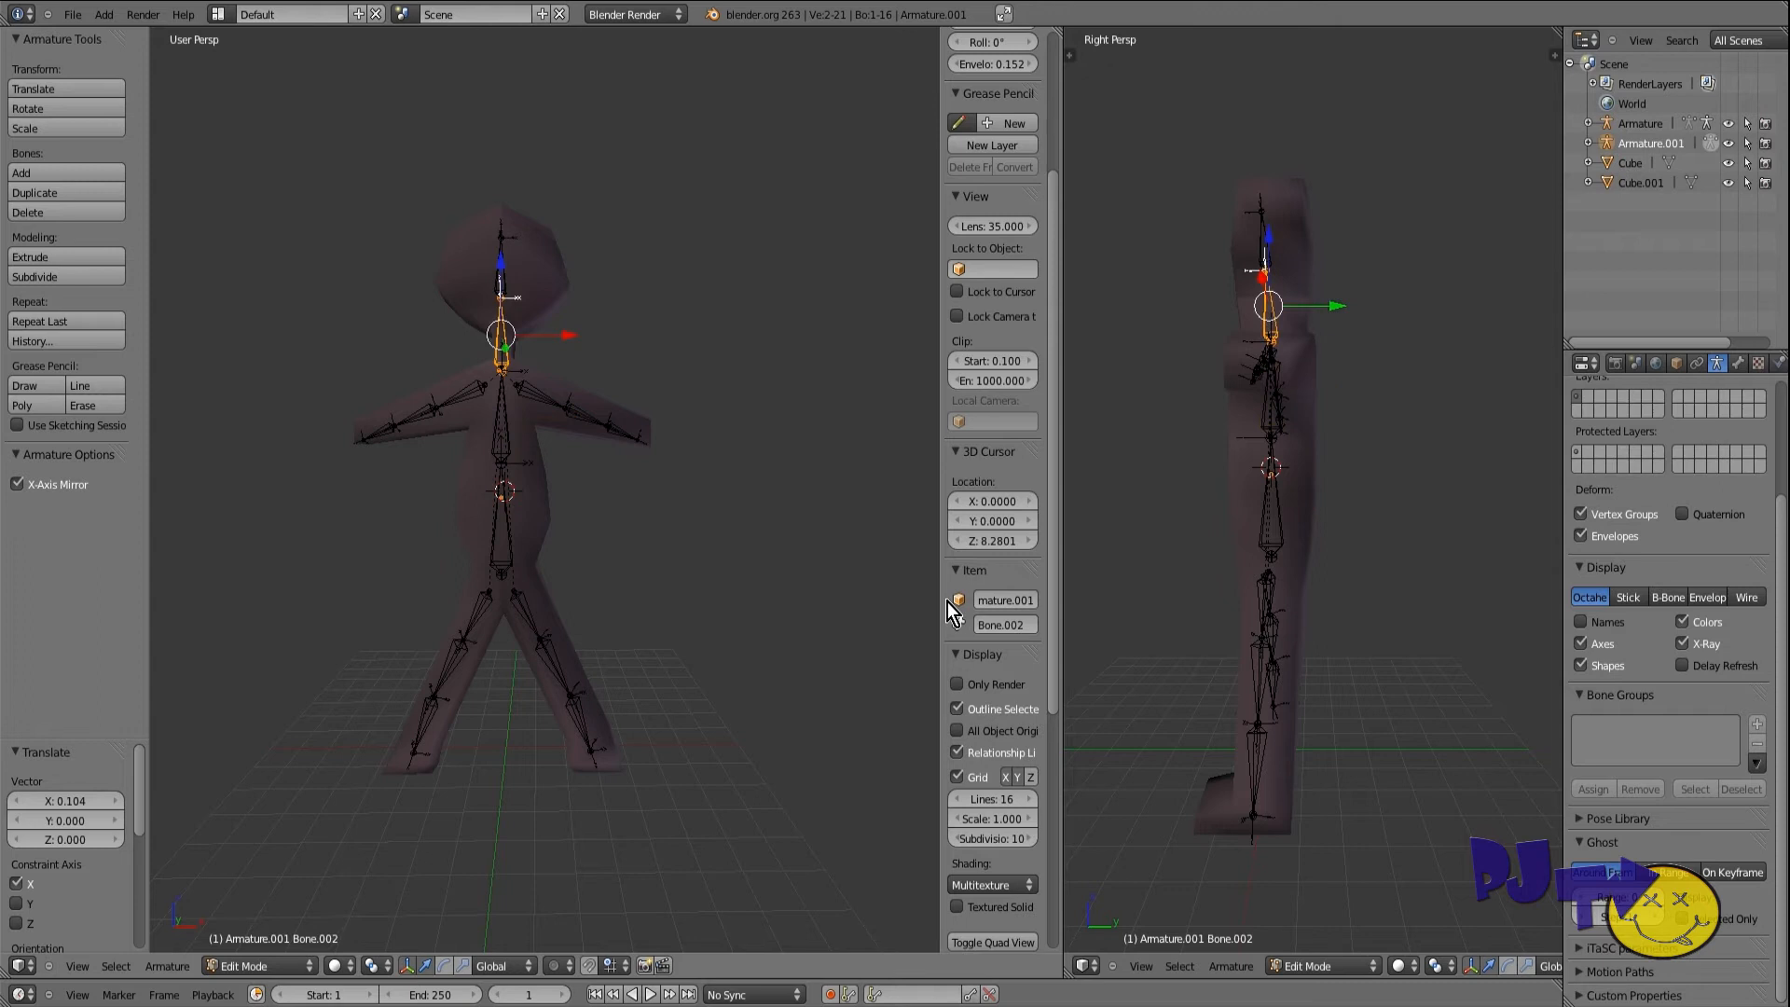
pyautogui.click(997, 625)
pyautogui.write('neck')
pyautogui.press('Return')
pyautogui.press(']')
pyautogui.click(984, 622)
pyautogui.press('BackSpace')
pyautogui.write('head')
pyautogui.press('Return')
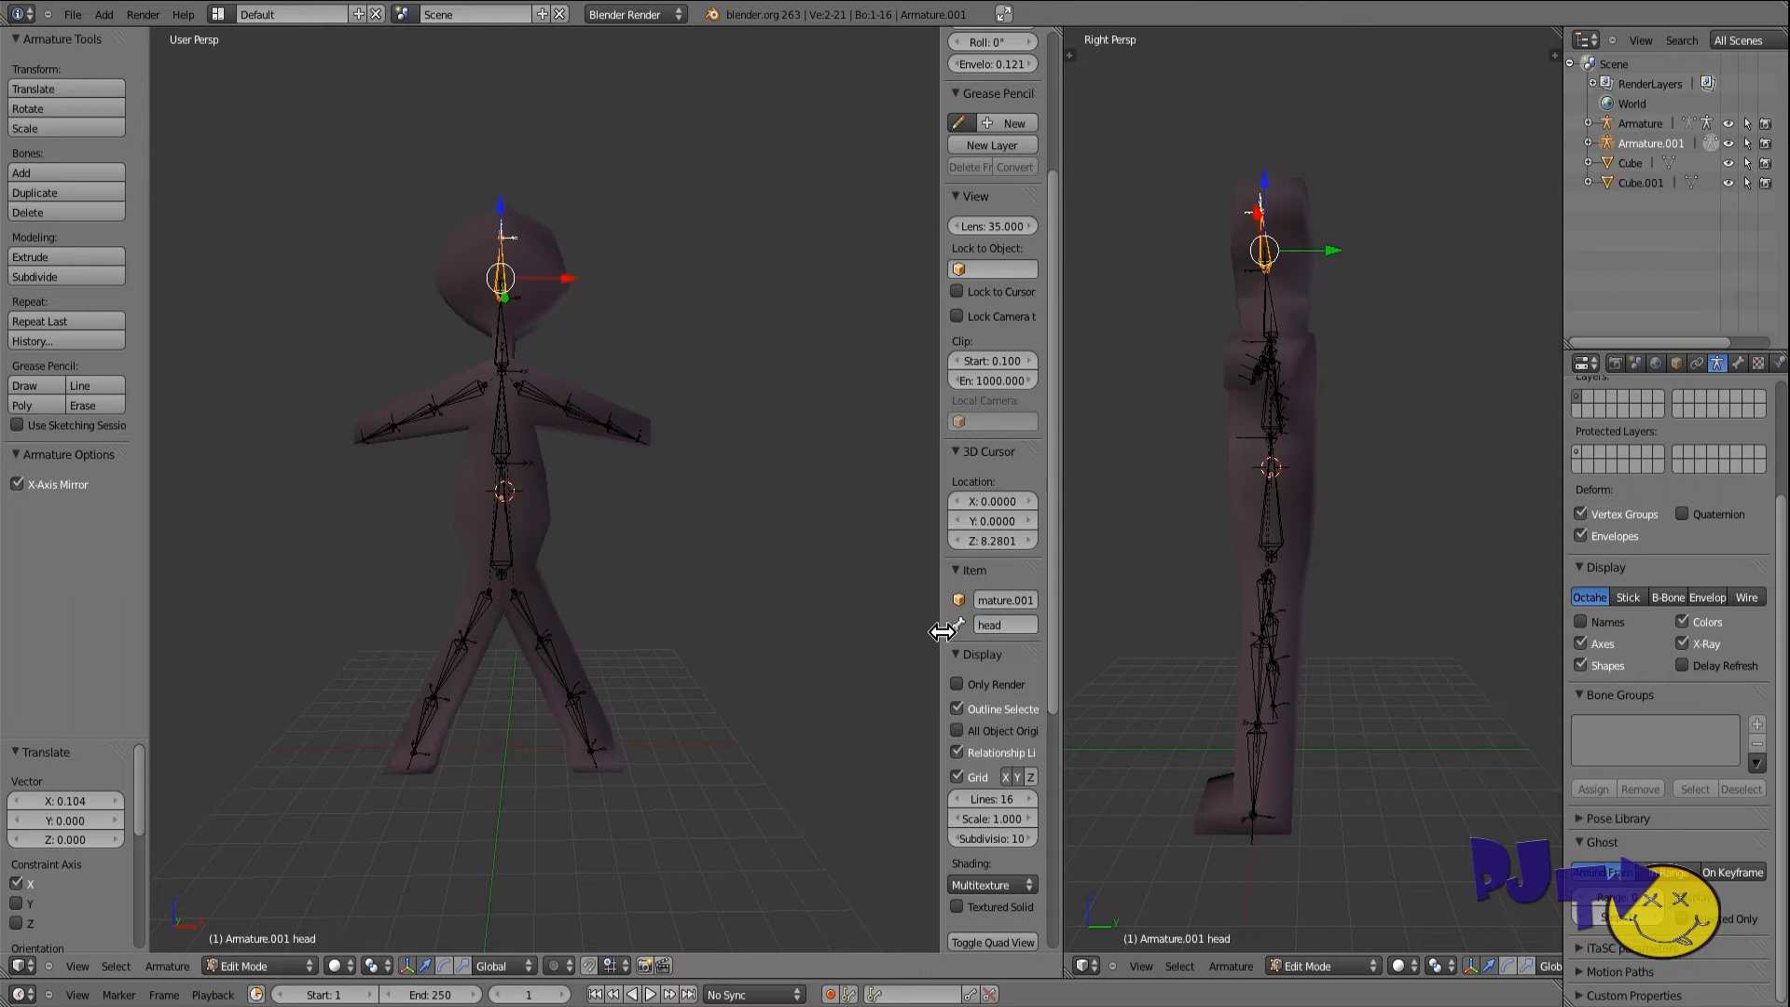
pyautogui.rightClick(545, 398)
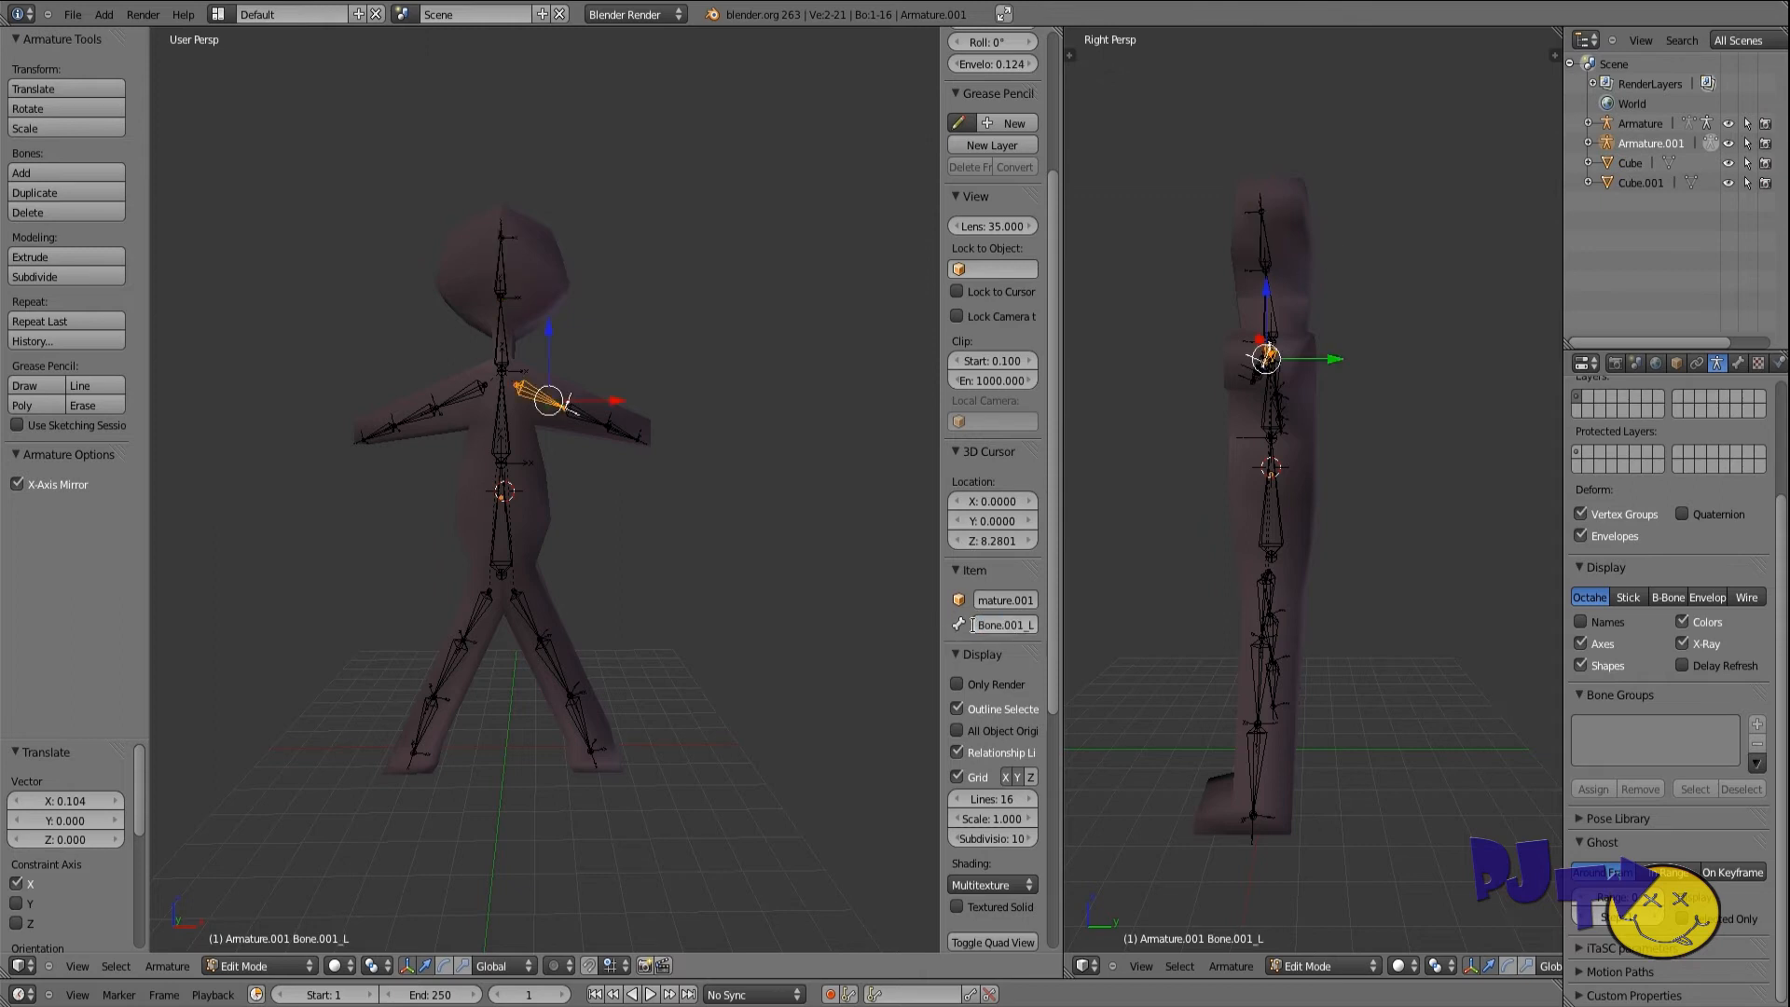
pyautogui.click(973, 625)
pyautogui.click(974, 626)
pyautogui.press('Delete')
pyautogui.press('Delete')
pyautogui.press('Delete')
pyautogui.write('arm')
pyautogui.press('Escape')
# Step: Rename the left forearm bone as ARM 2_L
pyautogui.rightClick(587, 419)
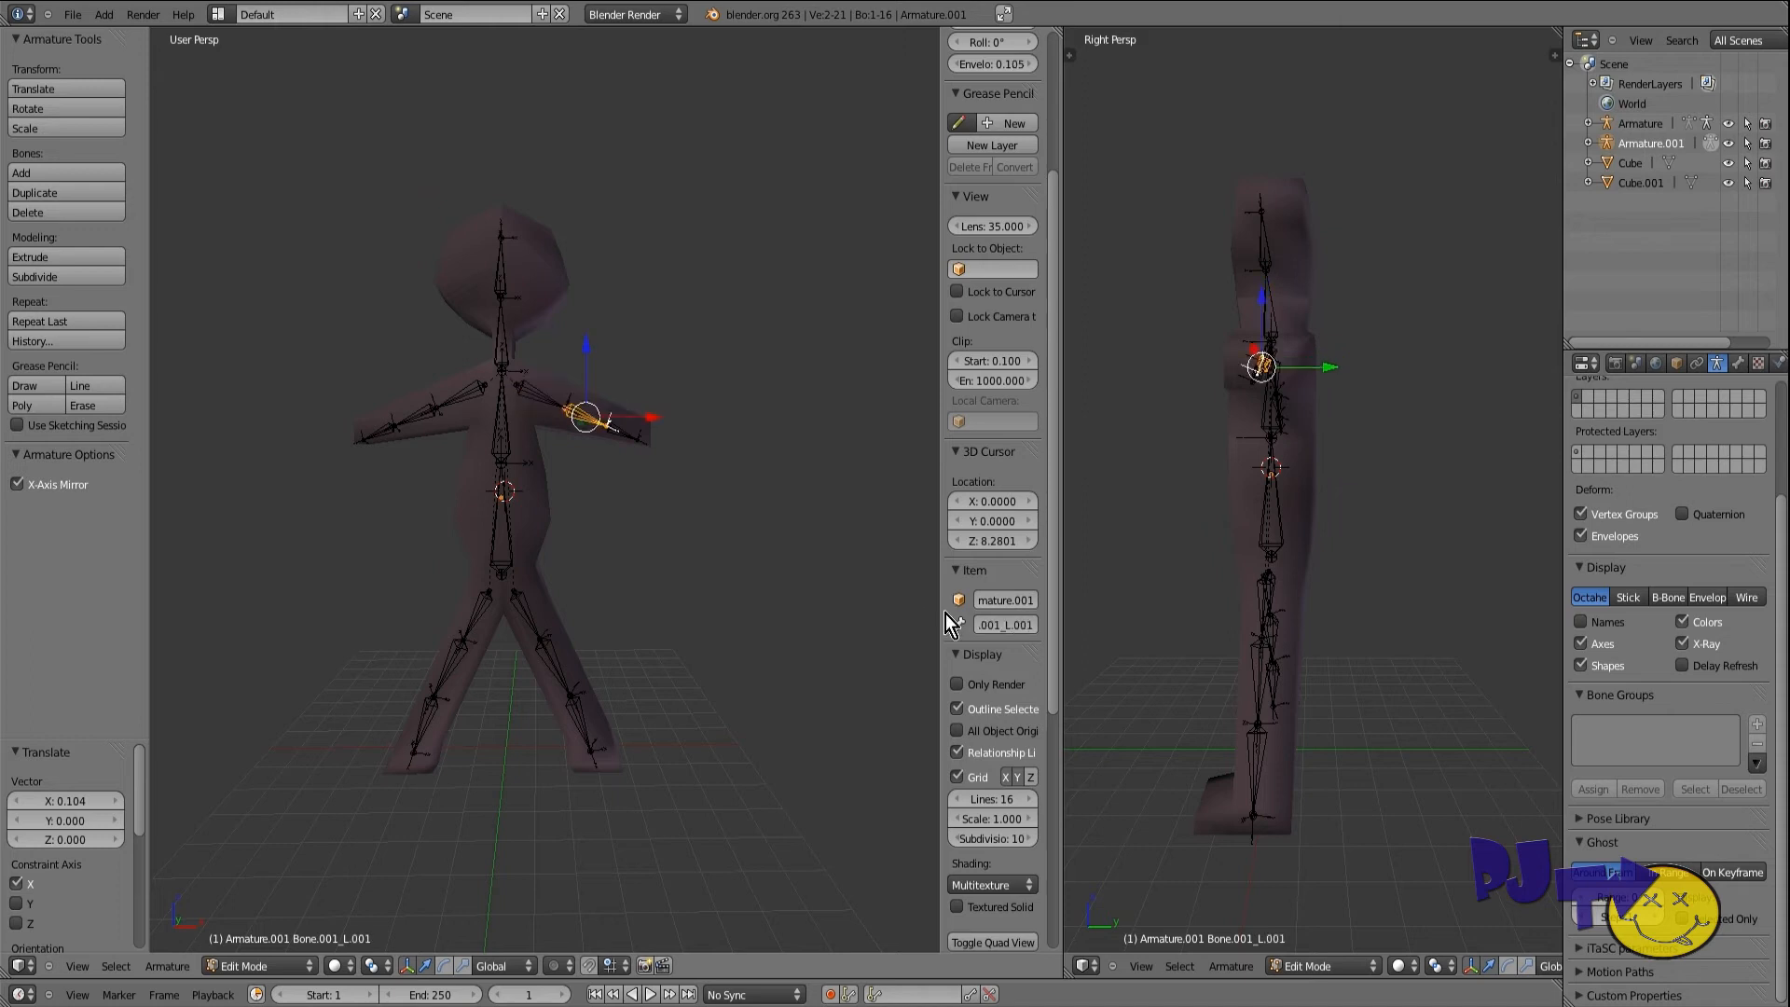
pyautogui.click(991, 625)
pyautogui.moveTo(991, 624); pyautogui.dragTo(962, 627)
pyautogui.click(979, 625)
pyautogui.press('Delete')
pyautogui.press('Delete')
pyautogui.press('Delete')
pyautogui.press('Delete')
pyautogui.press('Delete')
pyautogui.press('Delete')
pyautogui.press('Delete')
pyautogui.press('Delete')
pyautogui.press('Delete')
pyautogui.write('ARM_2')
pyautogui.press('Right')
pyautogui.press('Right')
pyautogui.press('Delete')
pyautogui.press('Delete')
pyautogui.press('Delete')
pyautogui.press('Delete')
pyautogui.press('Return')
# Step: Rename the left upper arm bone as ARM1 L
pyautogui.press('[')
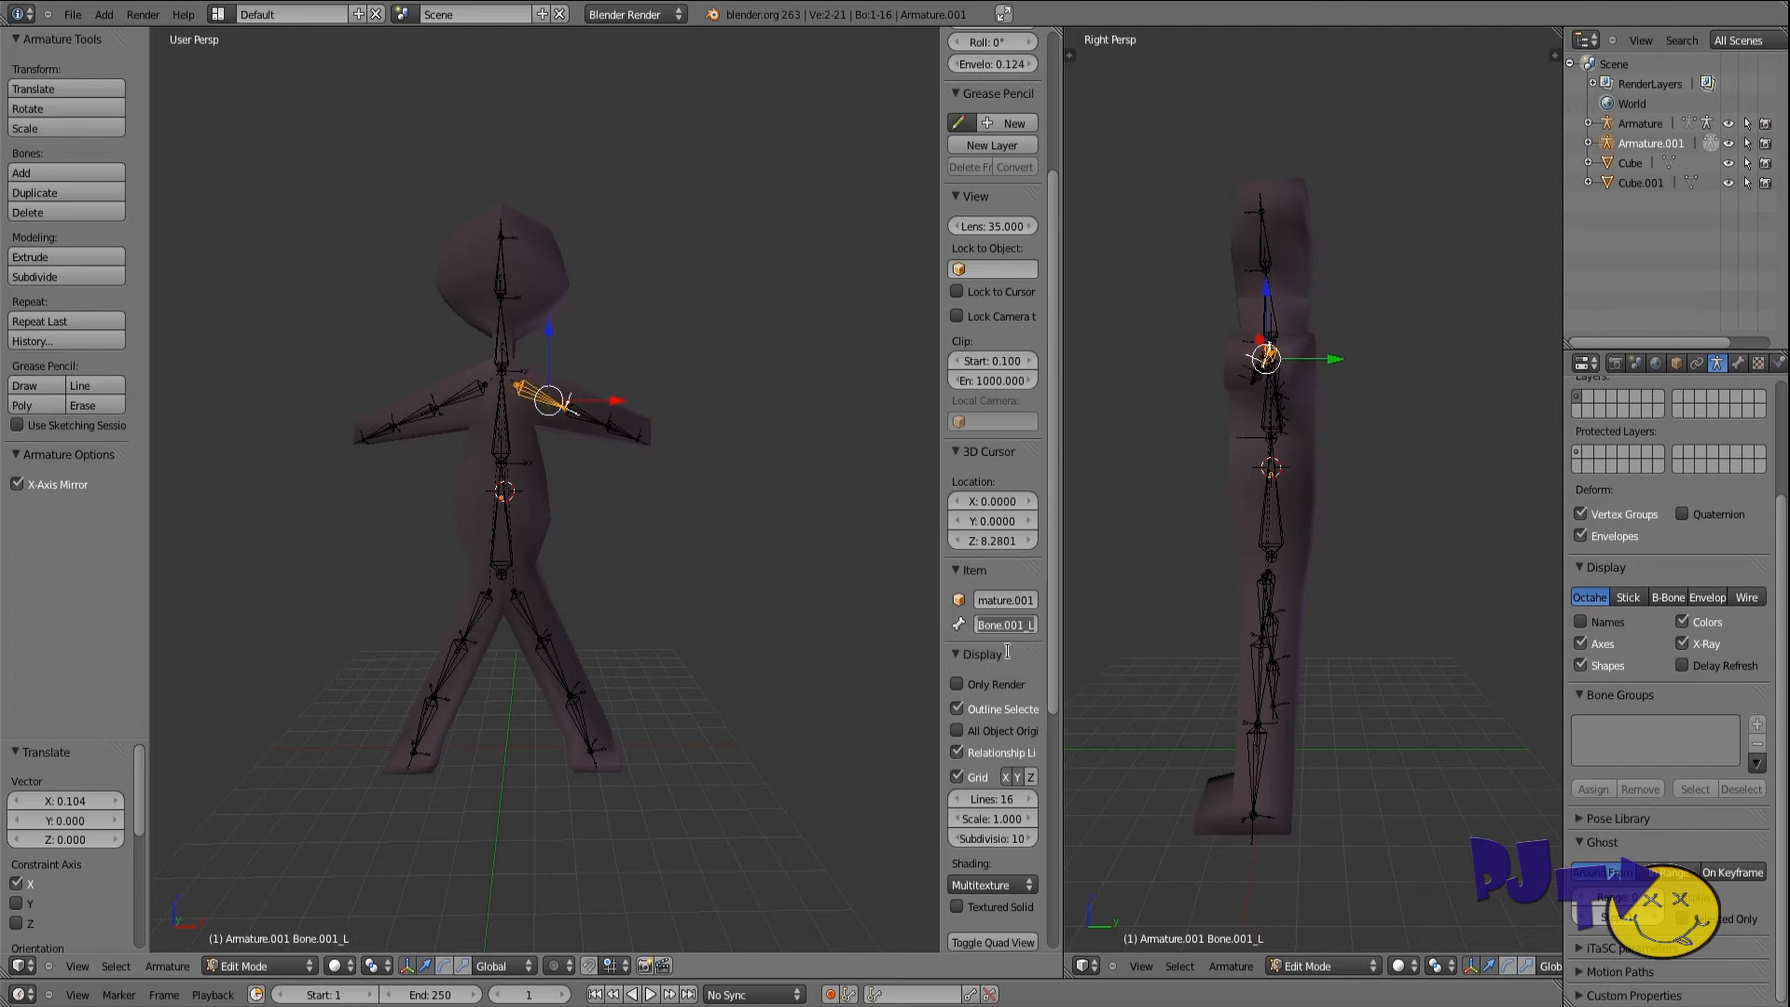
pyautogui.press('BackSpace')
pyautogui.write('ARM1')
pyautogui.press('BackSpace')
pyautogui.write('1 l')
pyautogui.press('BackSpace')
pyautogui.write('L')
pyautogui.press('Return')
# Step: Rename the hand bone at the end of the left arm, numbering it 3 and marking it LEFT
pyautogui.rightClick(617, 432)
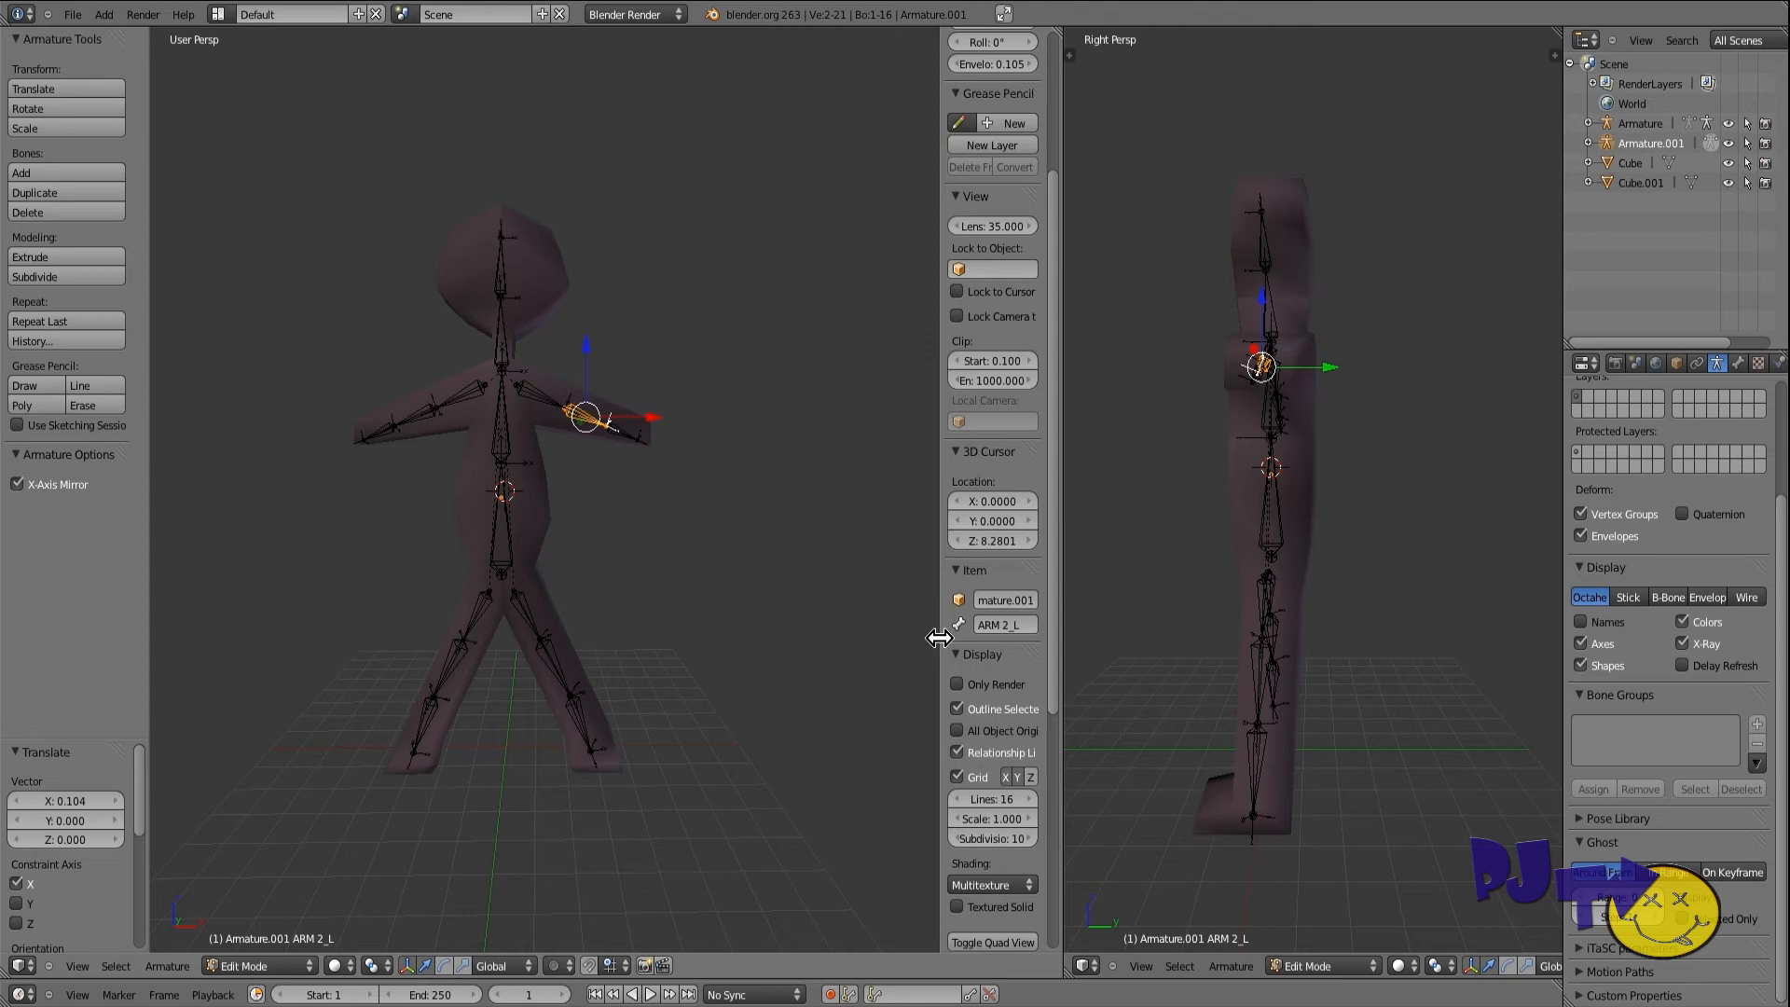
pyautogui.rightClick(625, 434)
pyautogui.click(979, 626)
pyautogui.press('BackSpace')
pyautogui.write('HAN')
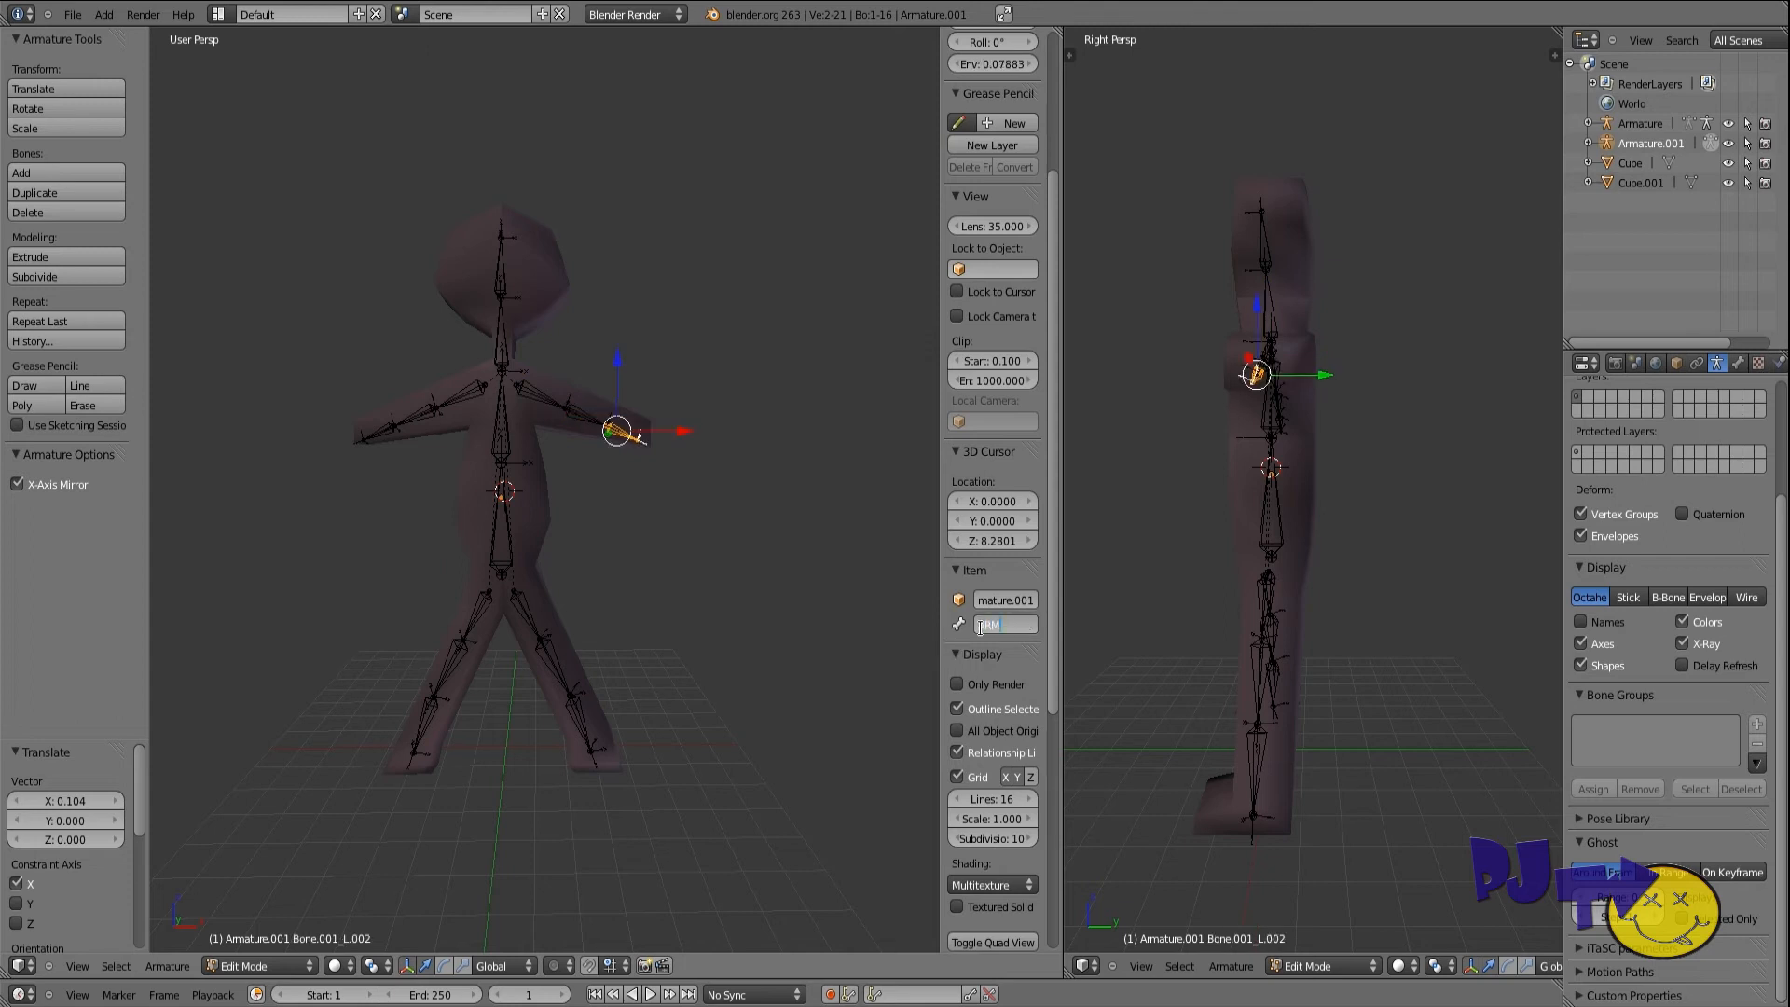
pyautogui.write(' 3 LEFT')
pyautogui.press('Return')
# Step: Rename the right upper arm bone as ARM 1 R
pyautogui.rightClick(500, 340)
pyautogui.rightClick(473, 390)
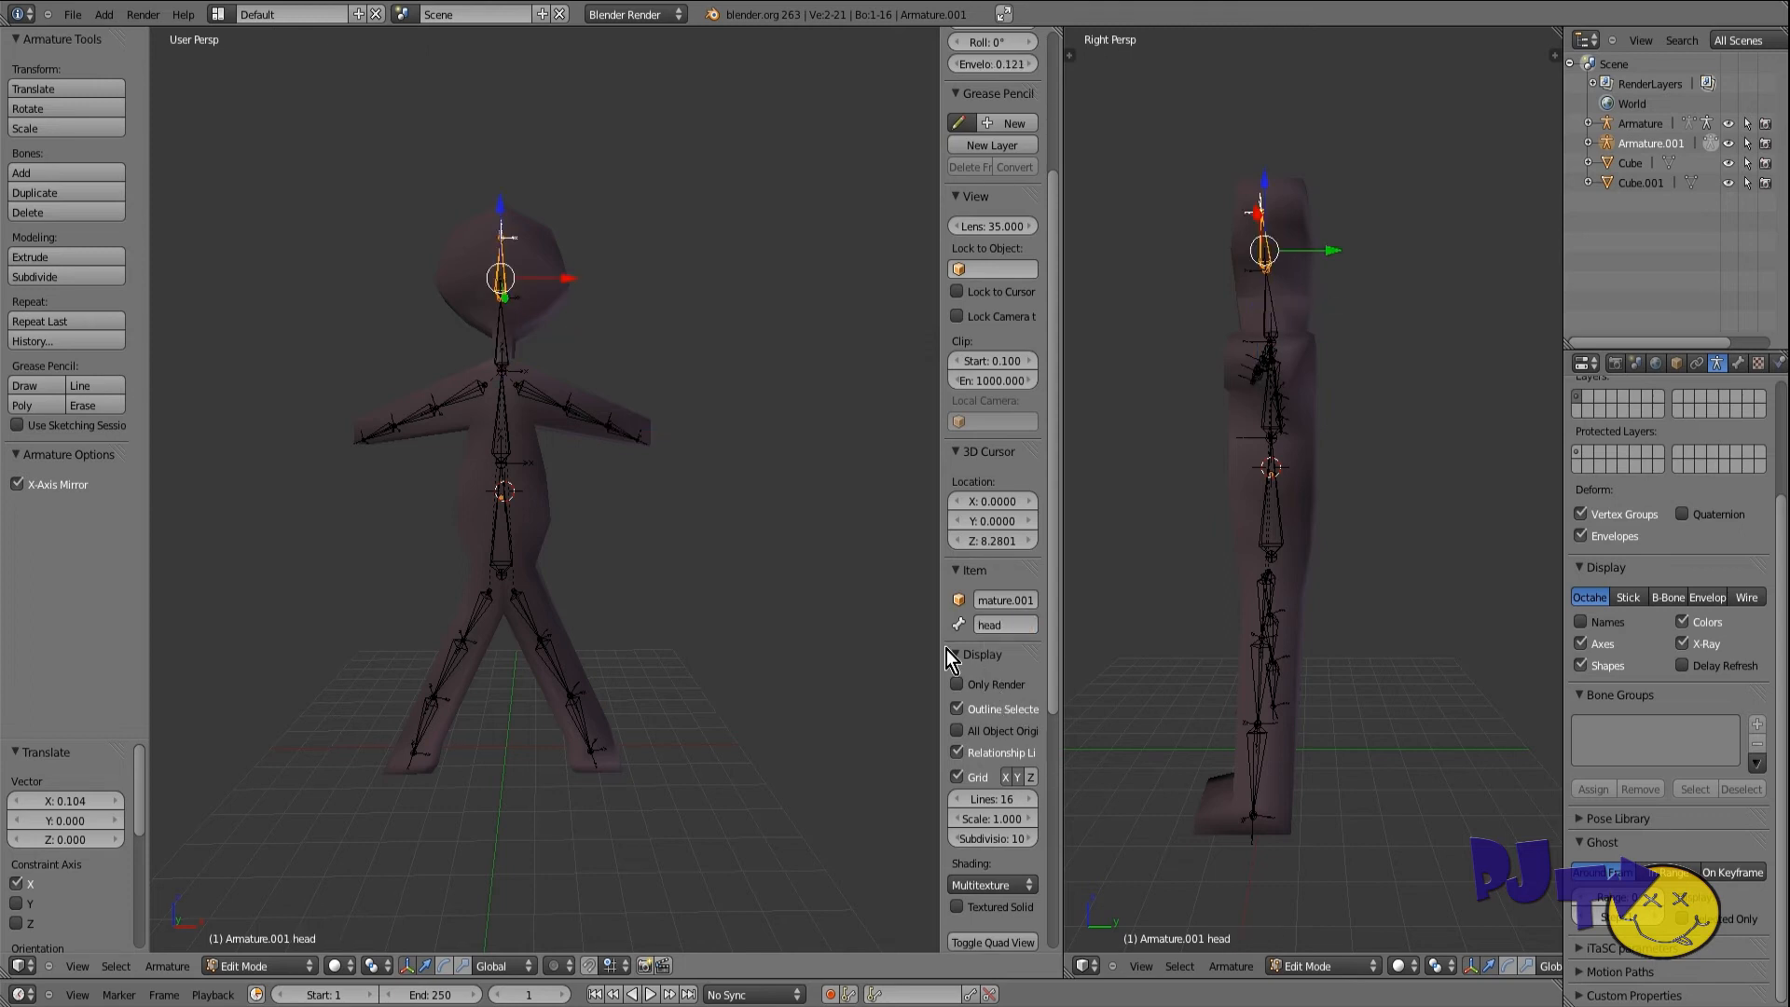
pyautogui.press('BackSpace')
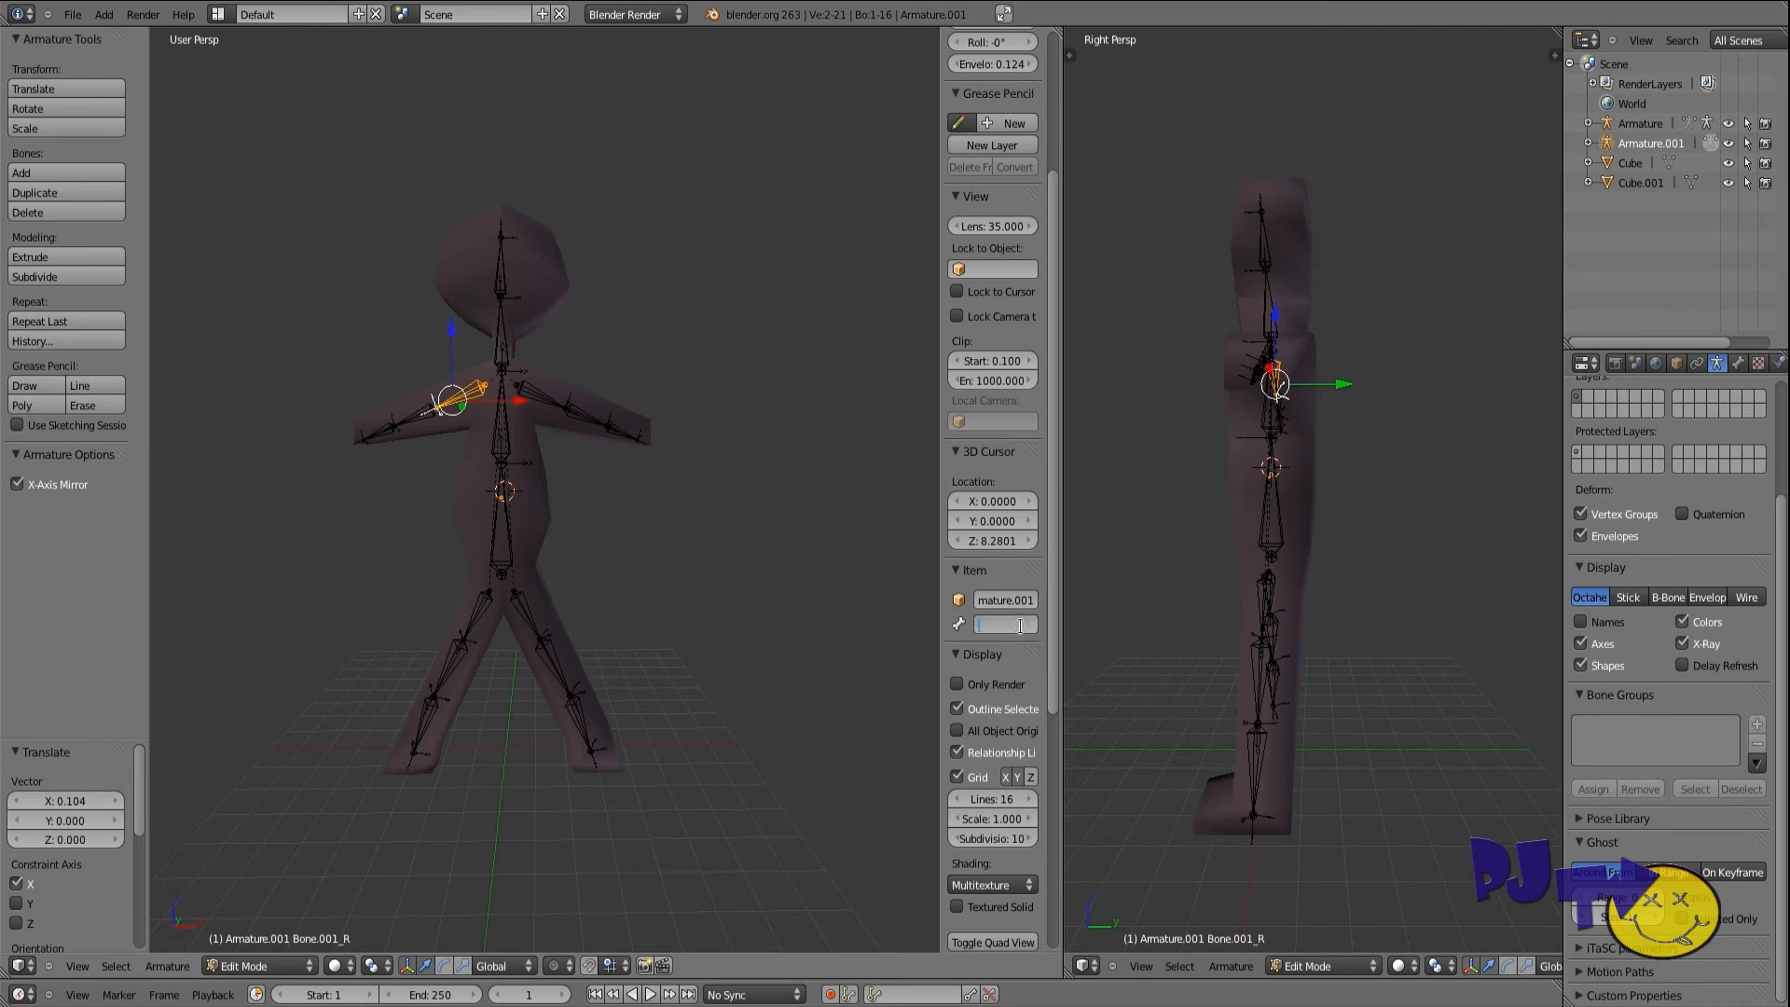
pyautogui.write('ARM 1 R')
pyautogui.press('Return')
# Step: Rename the right forearm bone as ARM 2 R
pyautogui.press(']')
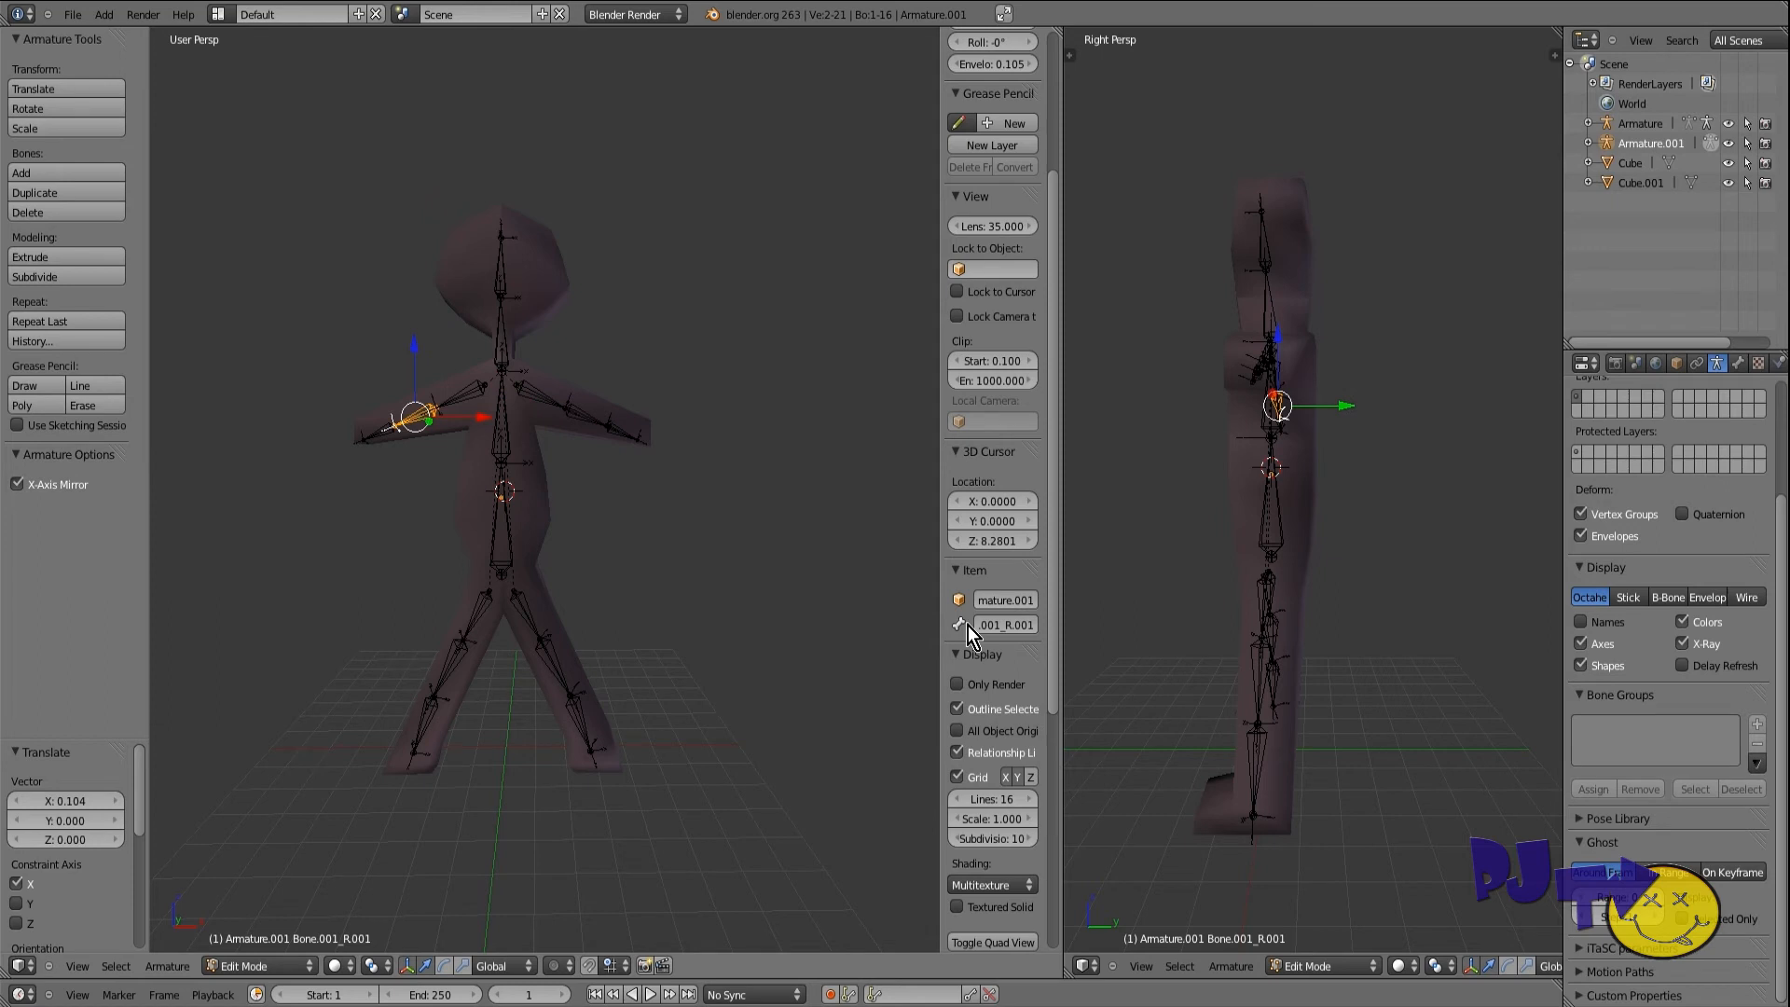
pyautogui.click(1018, 627)
pyautogui.press('BackSpace')
pyautogui.write('ARM 2 R')
pyautogui.press('Return')
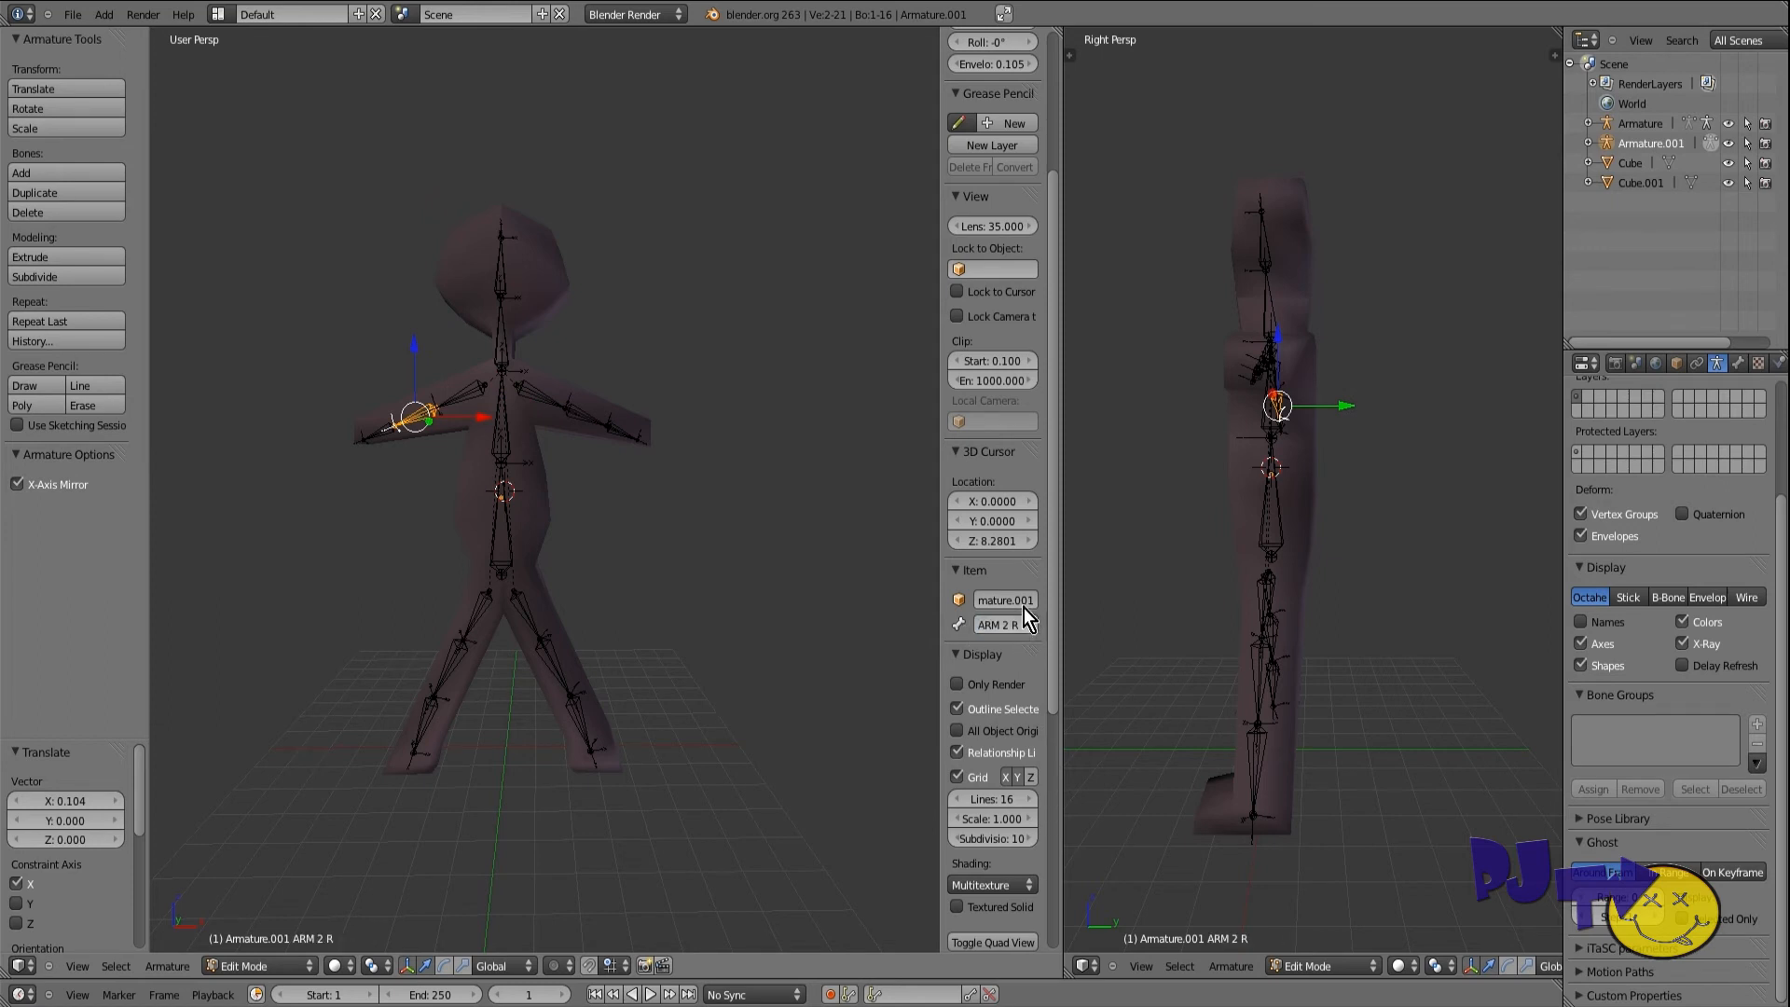
# Step: Rename the right hand bone as ARM 3 R
pyautogui.press(']')
pyautogui.click(991, 624)
pyautogui.press('BackSpace')
pyautogui.write('ARM 3 R')
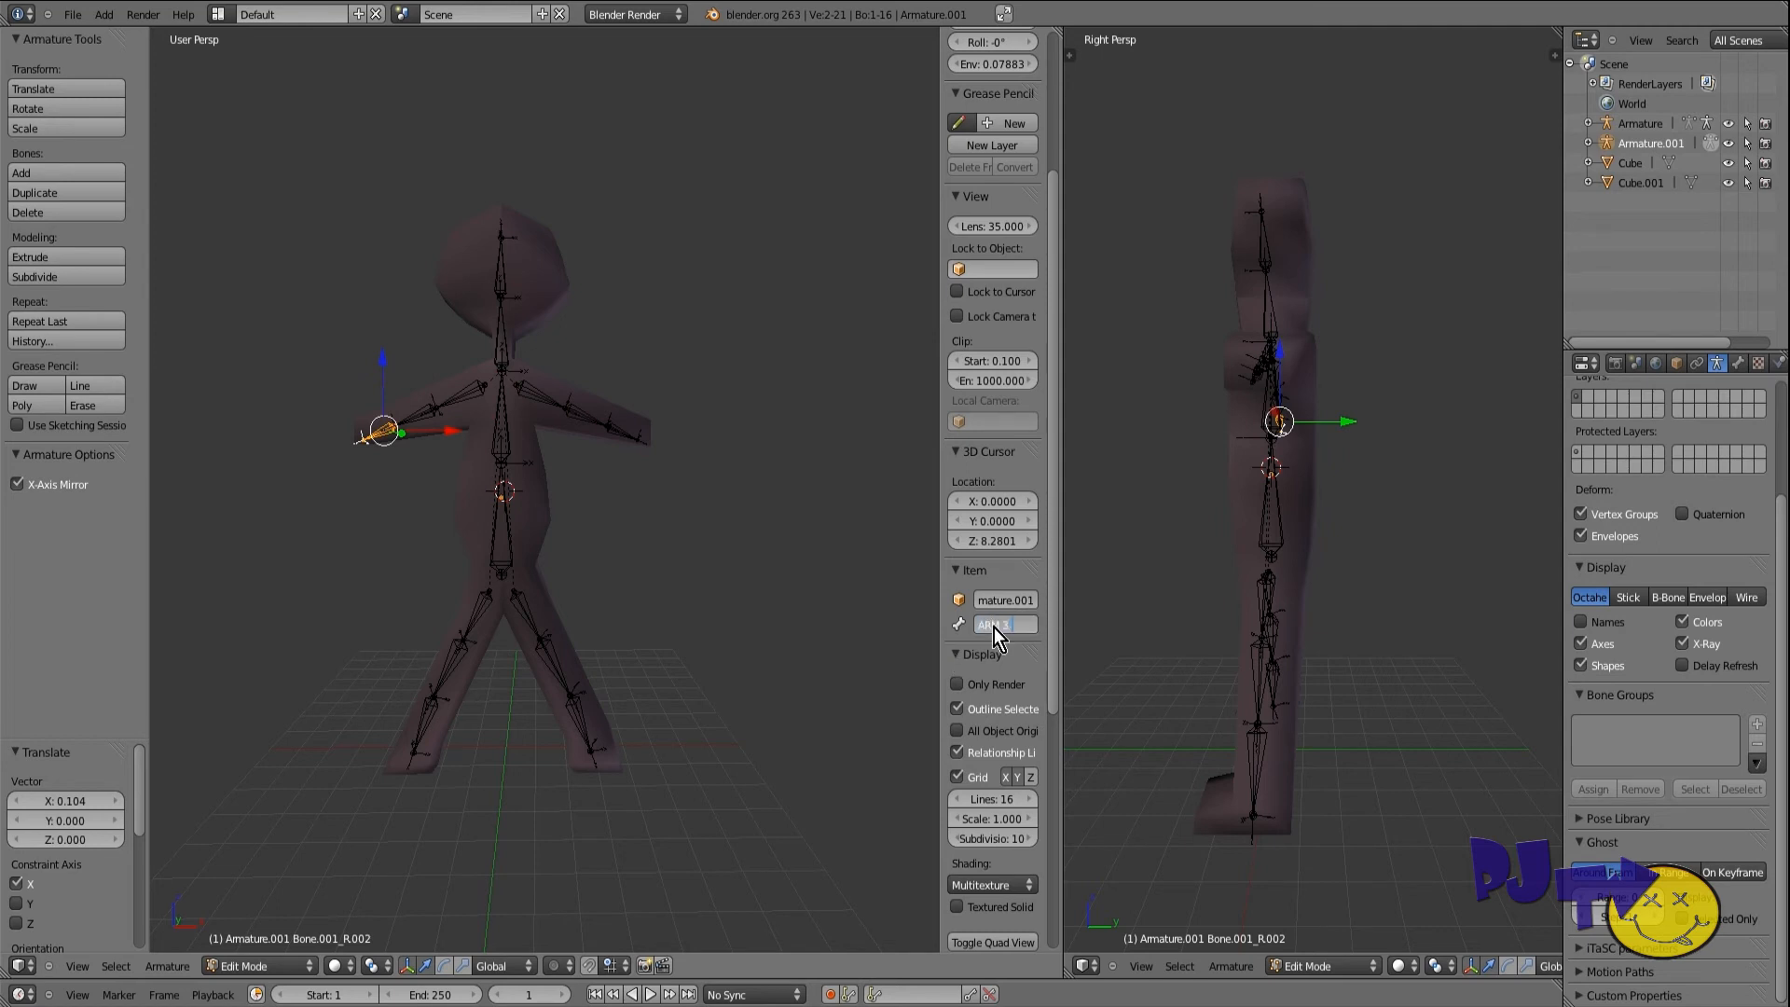
pyautogui.press('Return')
# Step: Rename the left upper leg bone as LEG_1
pyautogui.rightClick(501, 442)
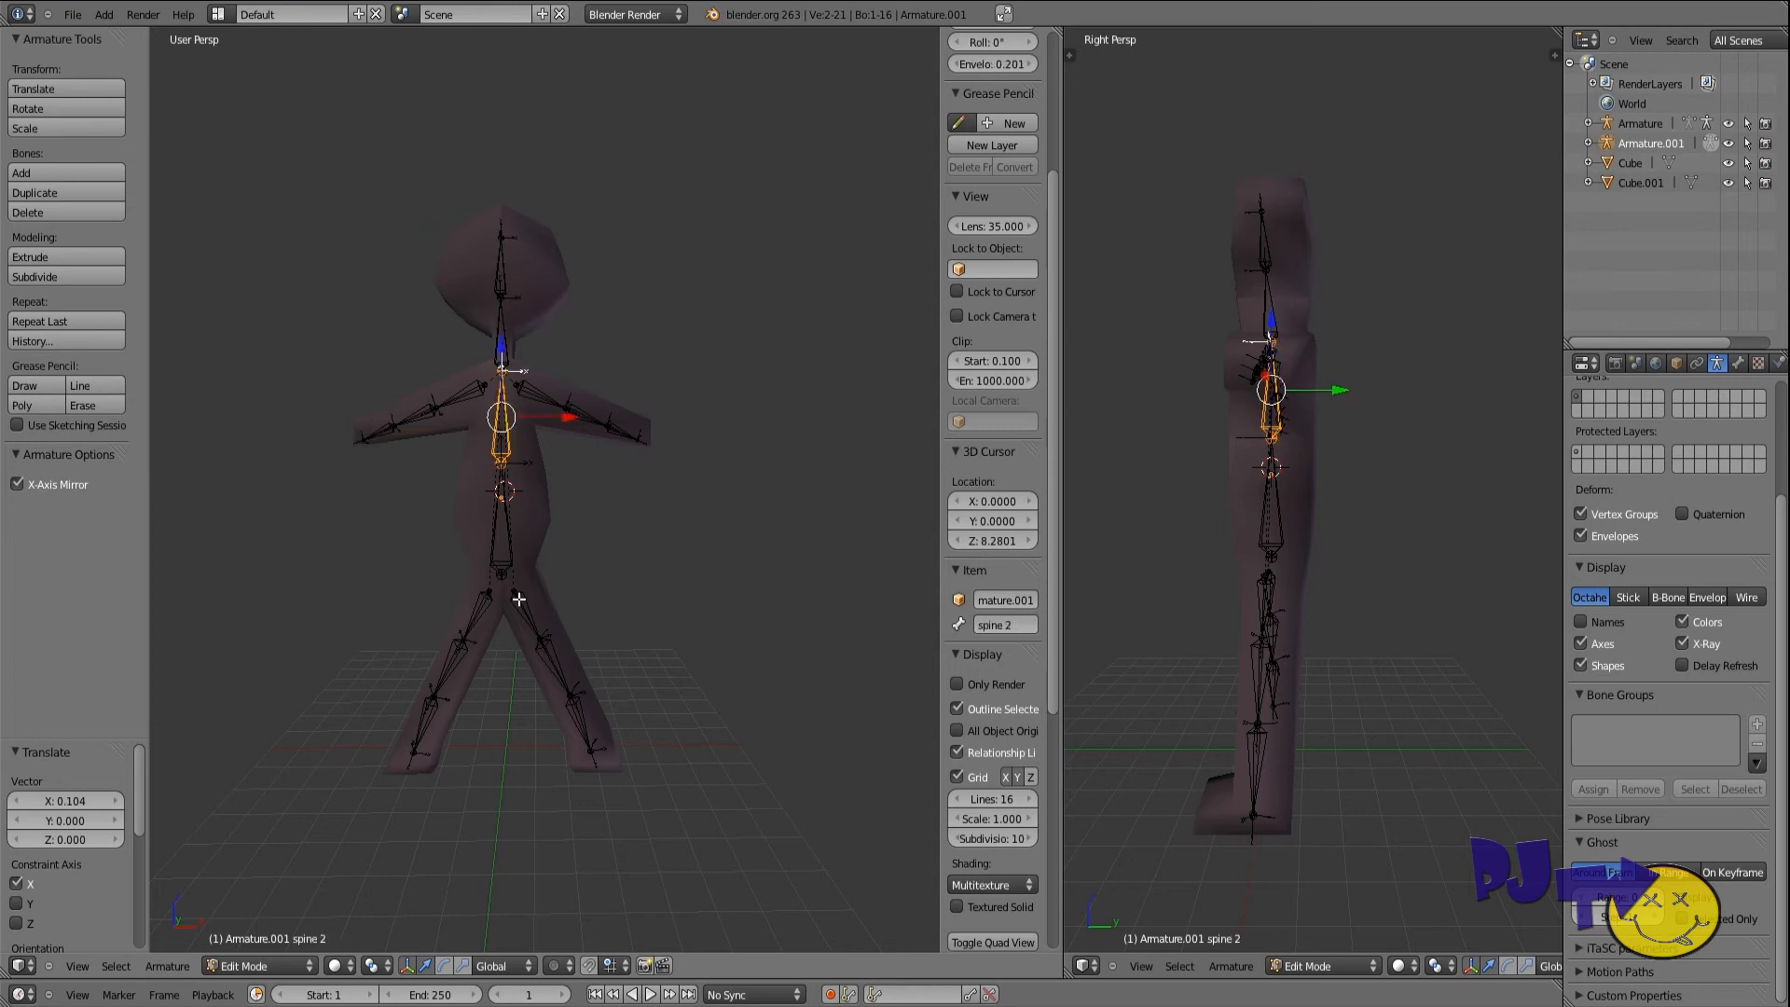
pyautogui.rightClick(519, 600)
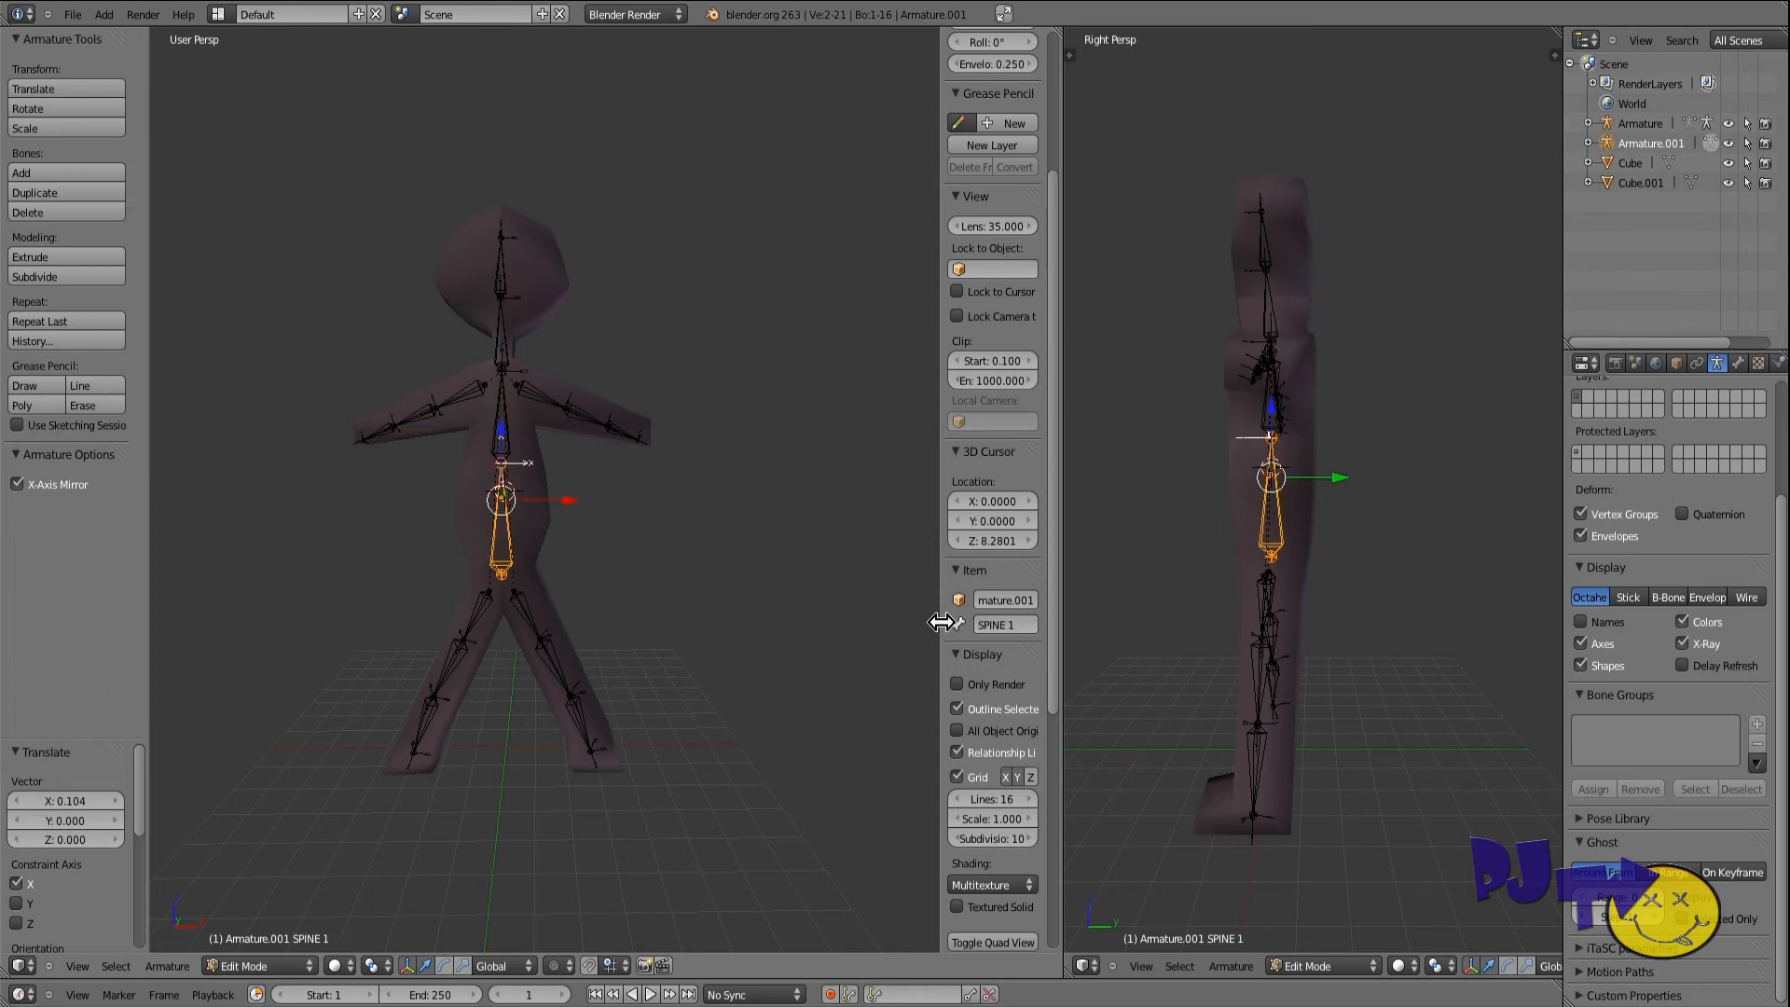
pyautogui.click(1002, 628)
pyautogui.write('LEF')
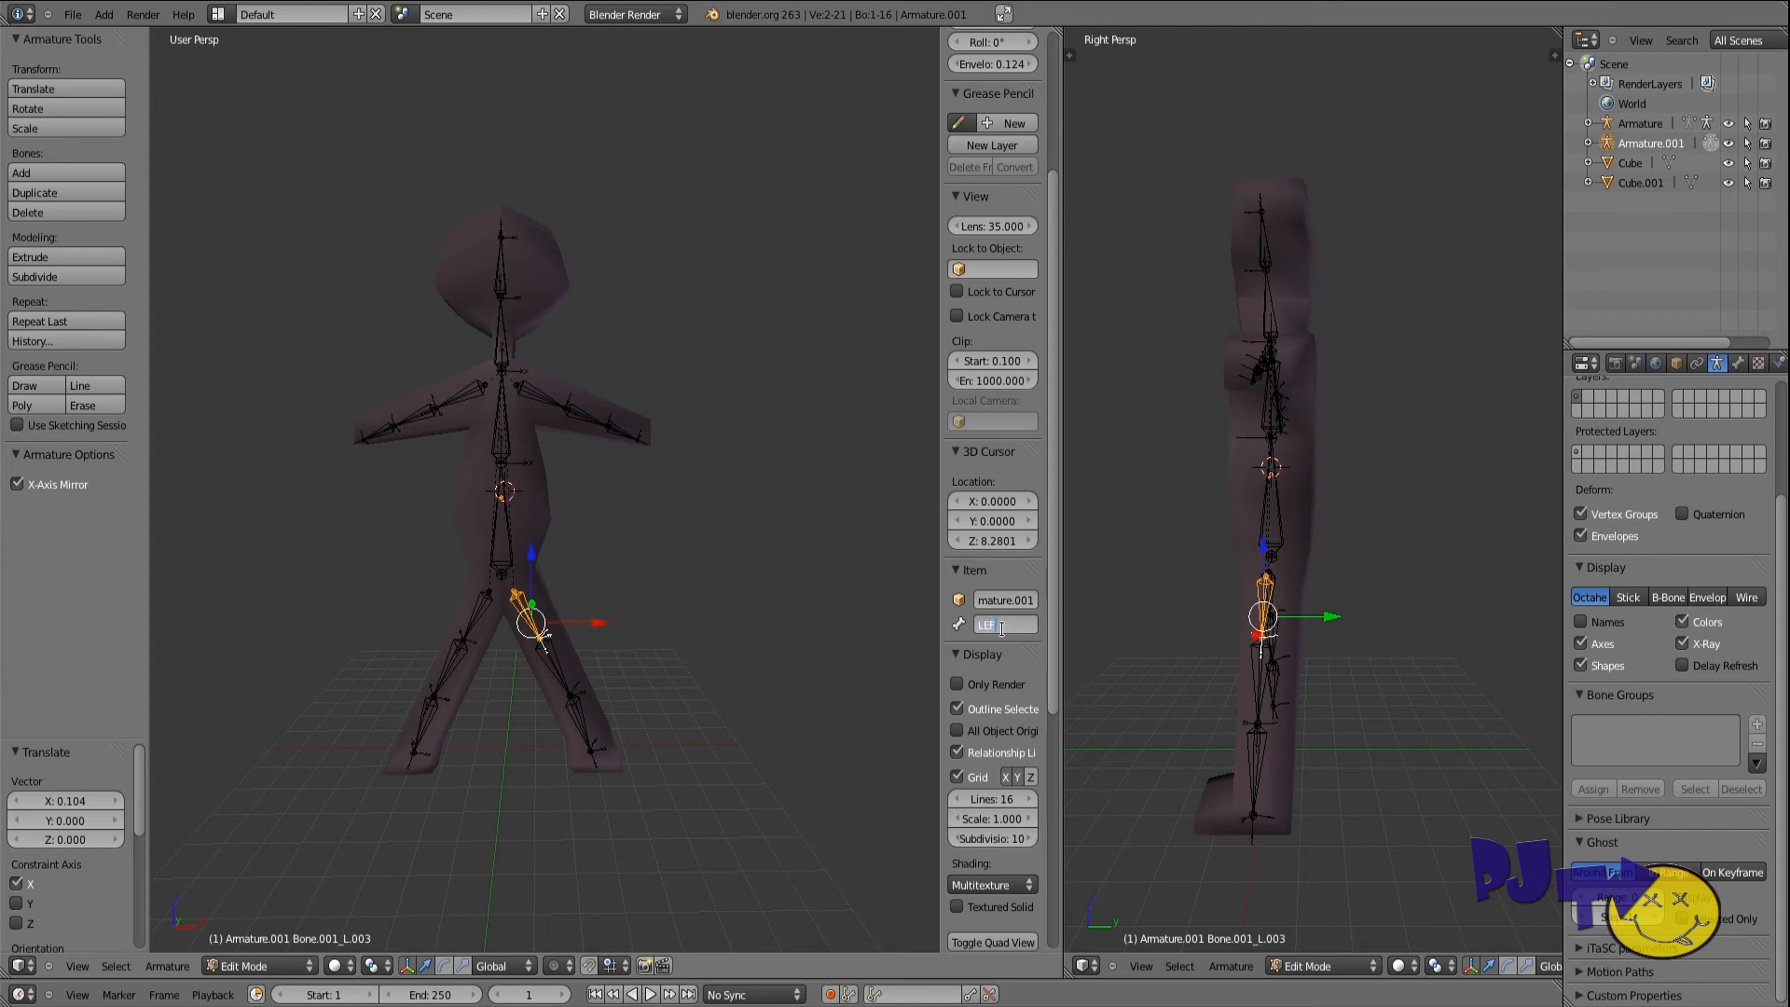
pyautogui.press('BackSpace')
pyautogui.write('G_LEF')
pyautogui.press('BackSpace')
pyautogui.press('BackSpace')
pyautogui.press('BackSpace')
pyautogui.write('1')
pyautogui.press('Return')
# Step: Rename the middle bone of the left leg as LEG_2_LEF
pyautogui.press(']')
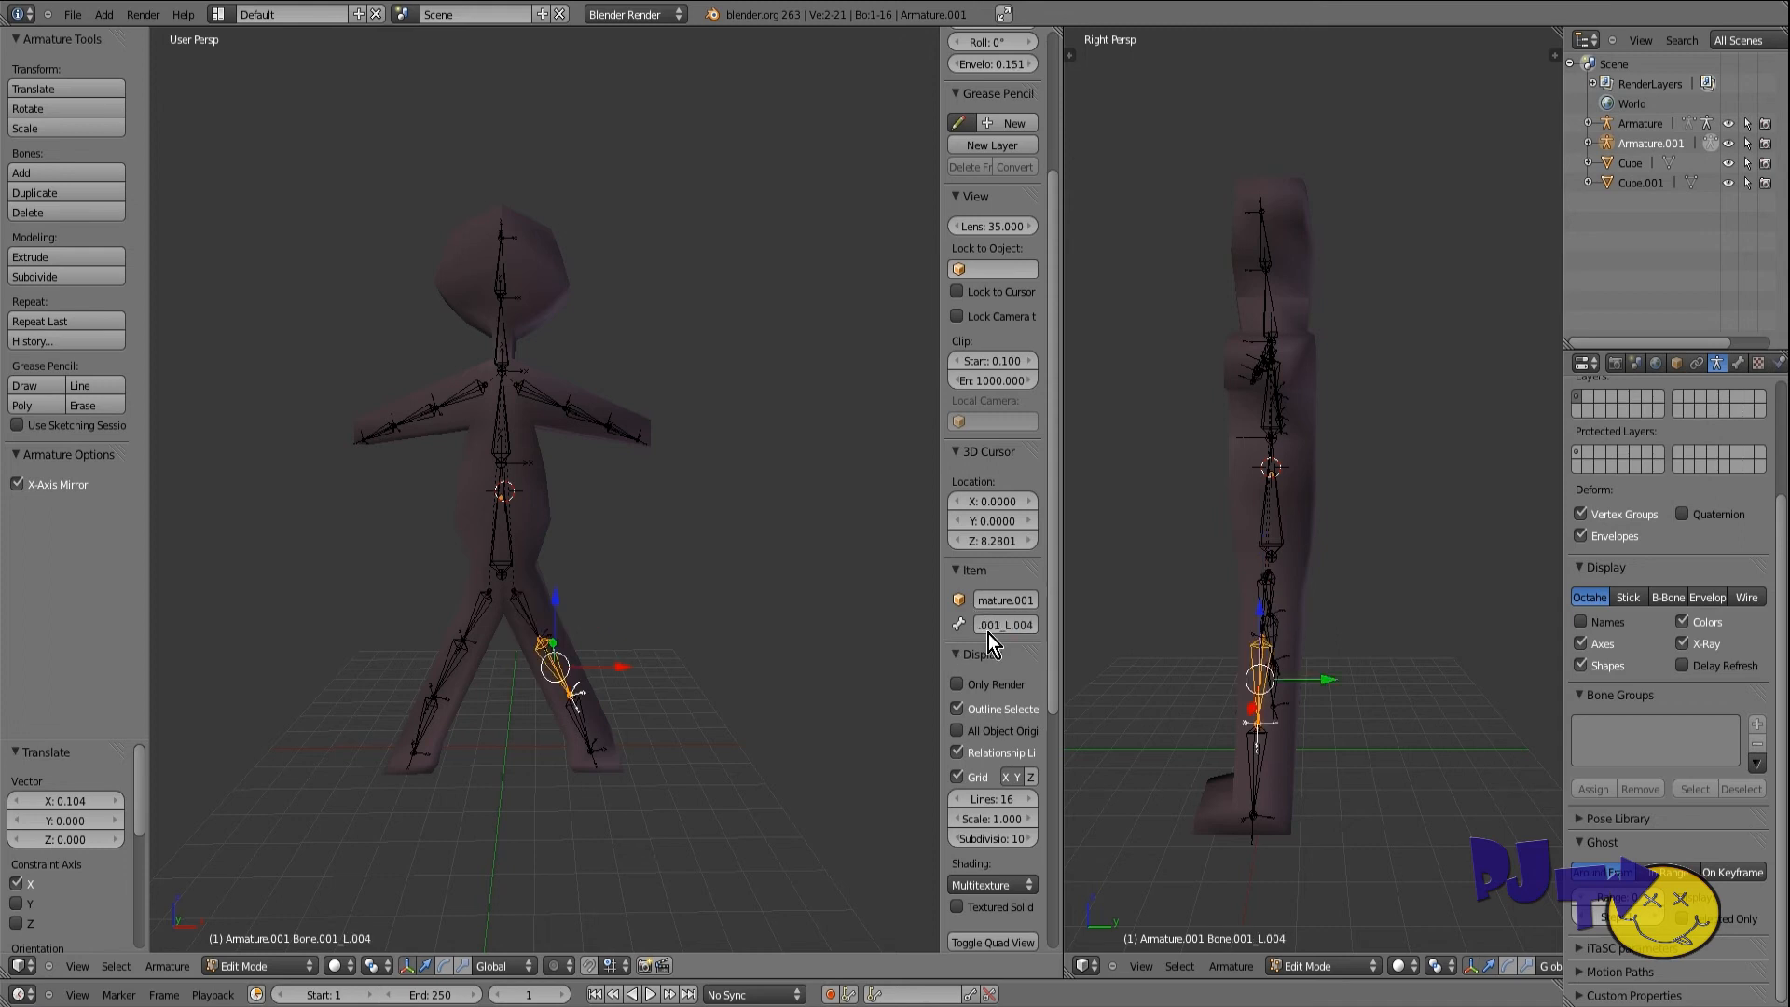
pyautogui.click(988, 624)
pyautogui.write('LEG_2_LEF')
pyautogui.press('Return')
# Step: Rename the lowest bone of the left leg as LEG 3 L
pyautogui.press(']')
pyautogui.click(996, 625)
pyautogui.press('BackSpace')
pyautogui.write('LEG')
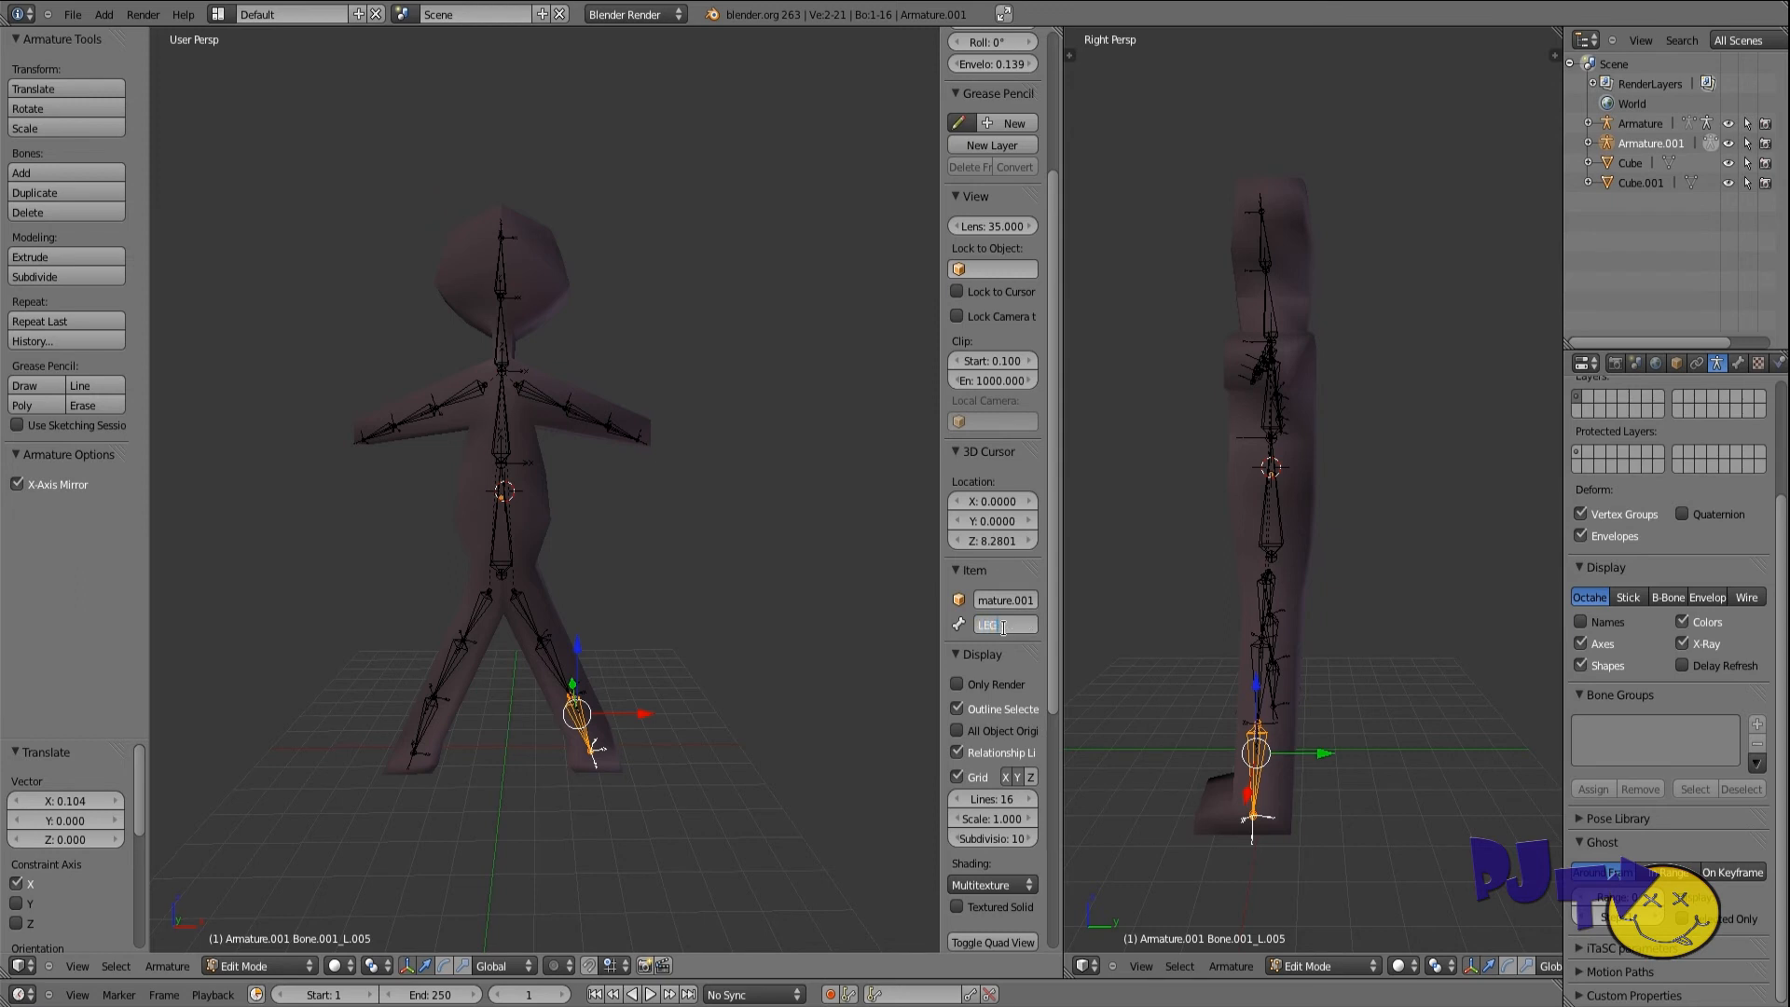
pyautogui.write(' 3 L')
pyautogui.press('Return')
# Step: Rename the right upper leg bone as LEG 1 R
pyautogui.rightClick(483, 608)
pyautogui.click(998, 625)
pyautogui.press('BackSpace')
pyautogui.write('LEG 1 R')
pyautogui.press('Return')
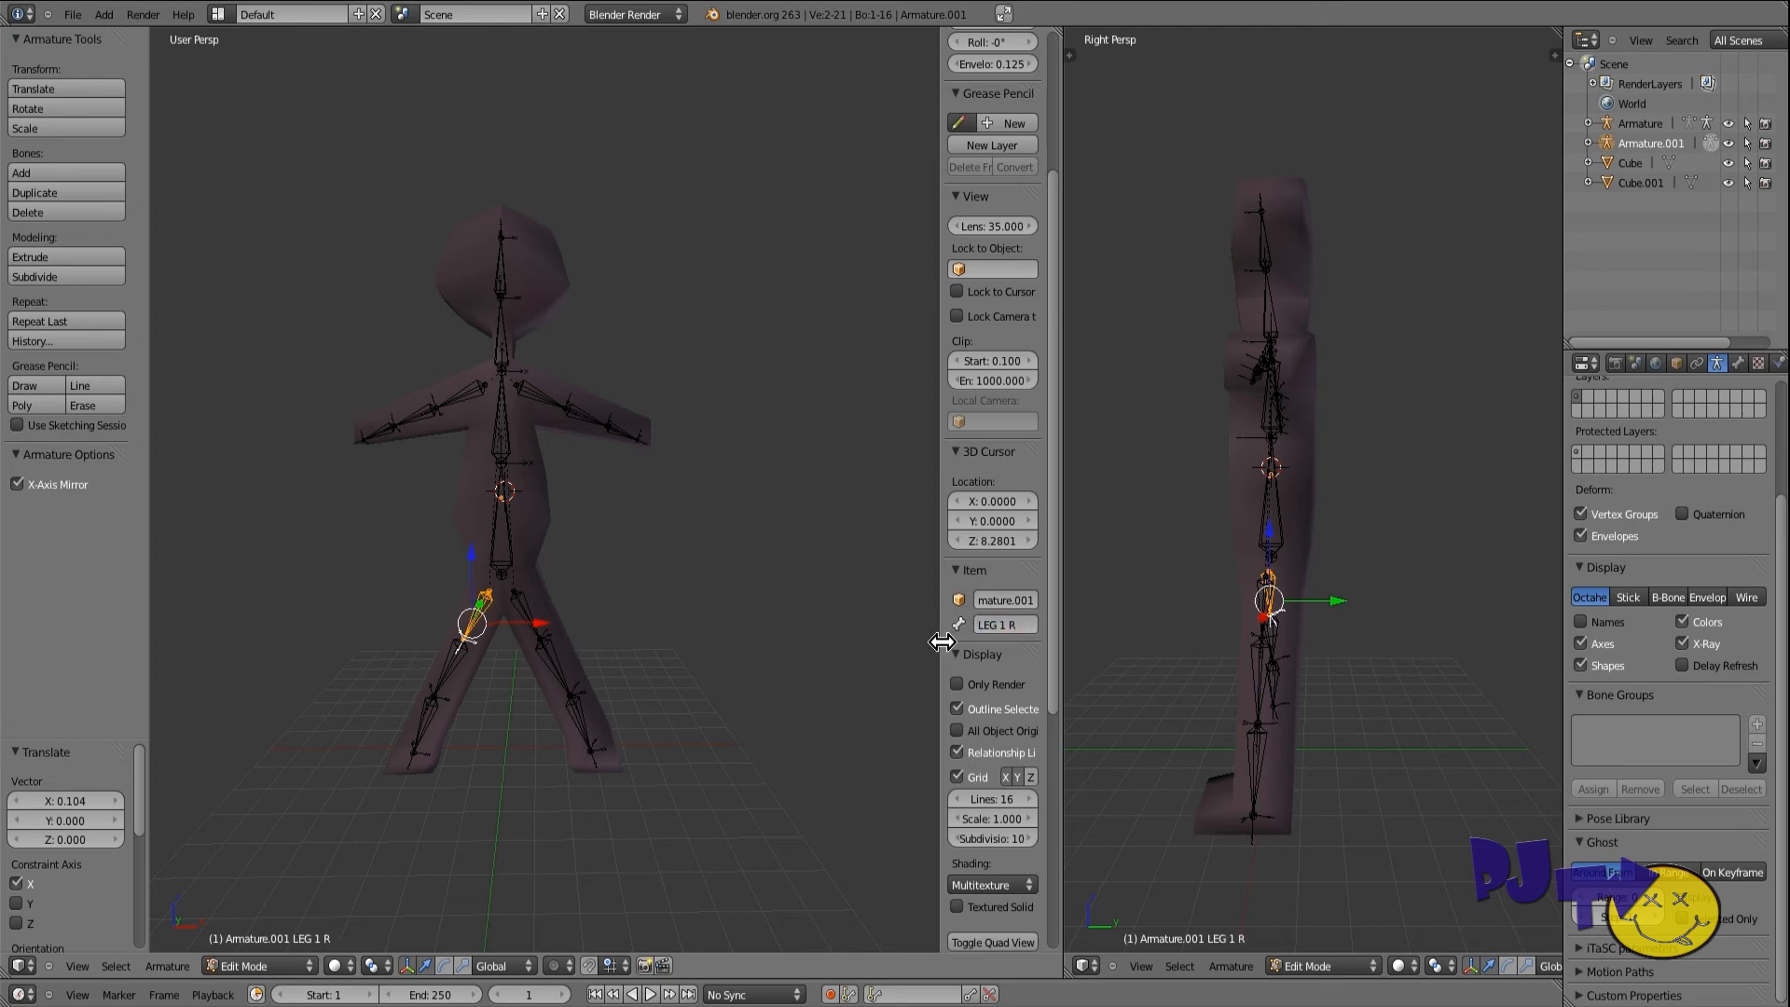
# Step: Rename the middle bone of the right leg as LEG 2 R
pyautogui.rightClick(440, 688)
pyautogui.click(996, 625)
pyautogui.press('BackSpace')
pyautogui.write('LEG 2 R')
pyautogui.press('Return')
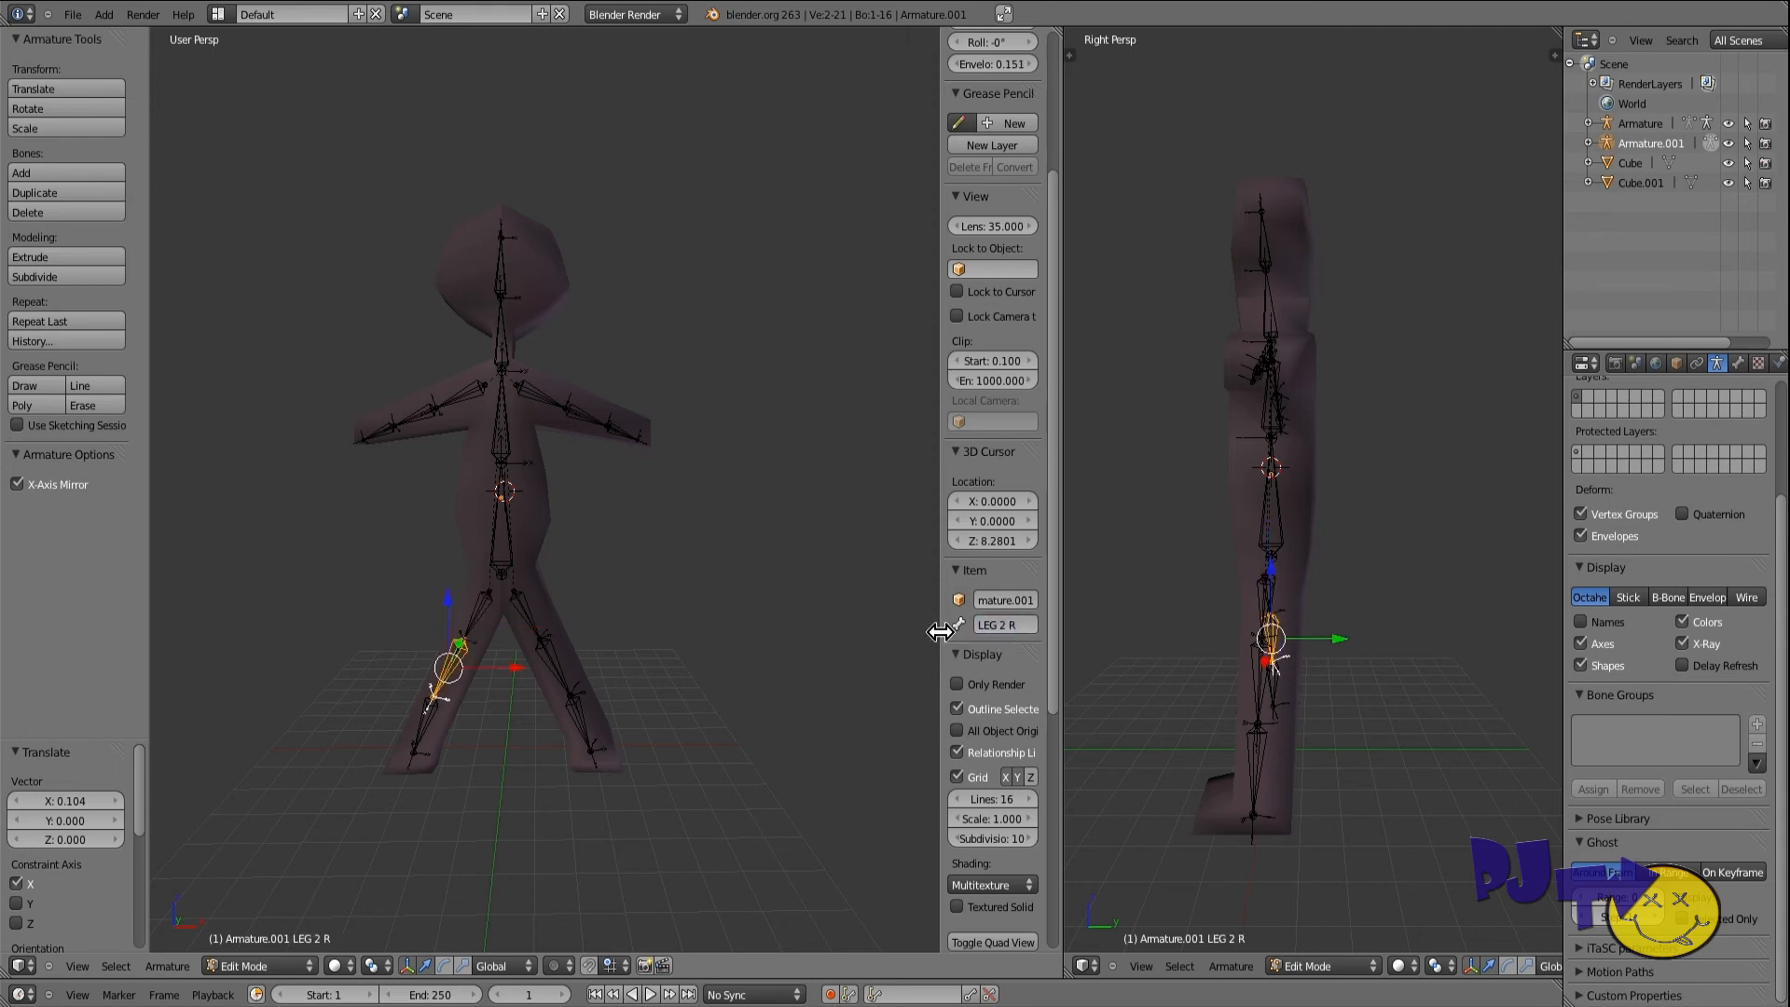
# Step: Rename the lowest bone of the right leg as LEG 3 R
pyautogui.rightClick(417, 737)
pyautogui.click(996, 626)
pyautogui.press('BackSpace')
pyautogui.write('LEG 3 R')
pyautogui.press('Return')
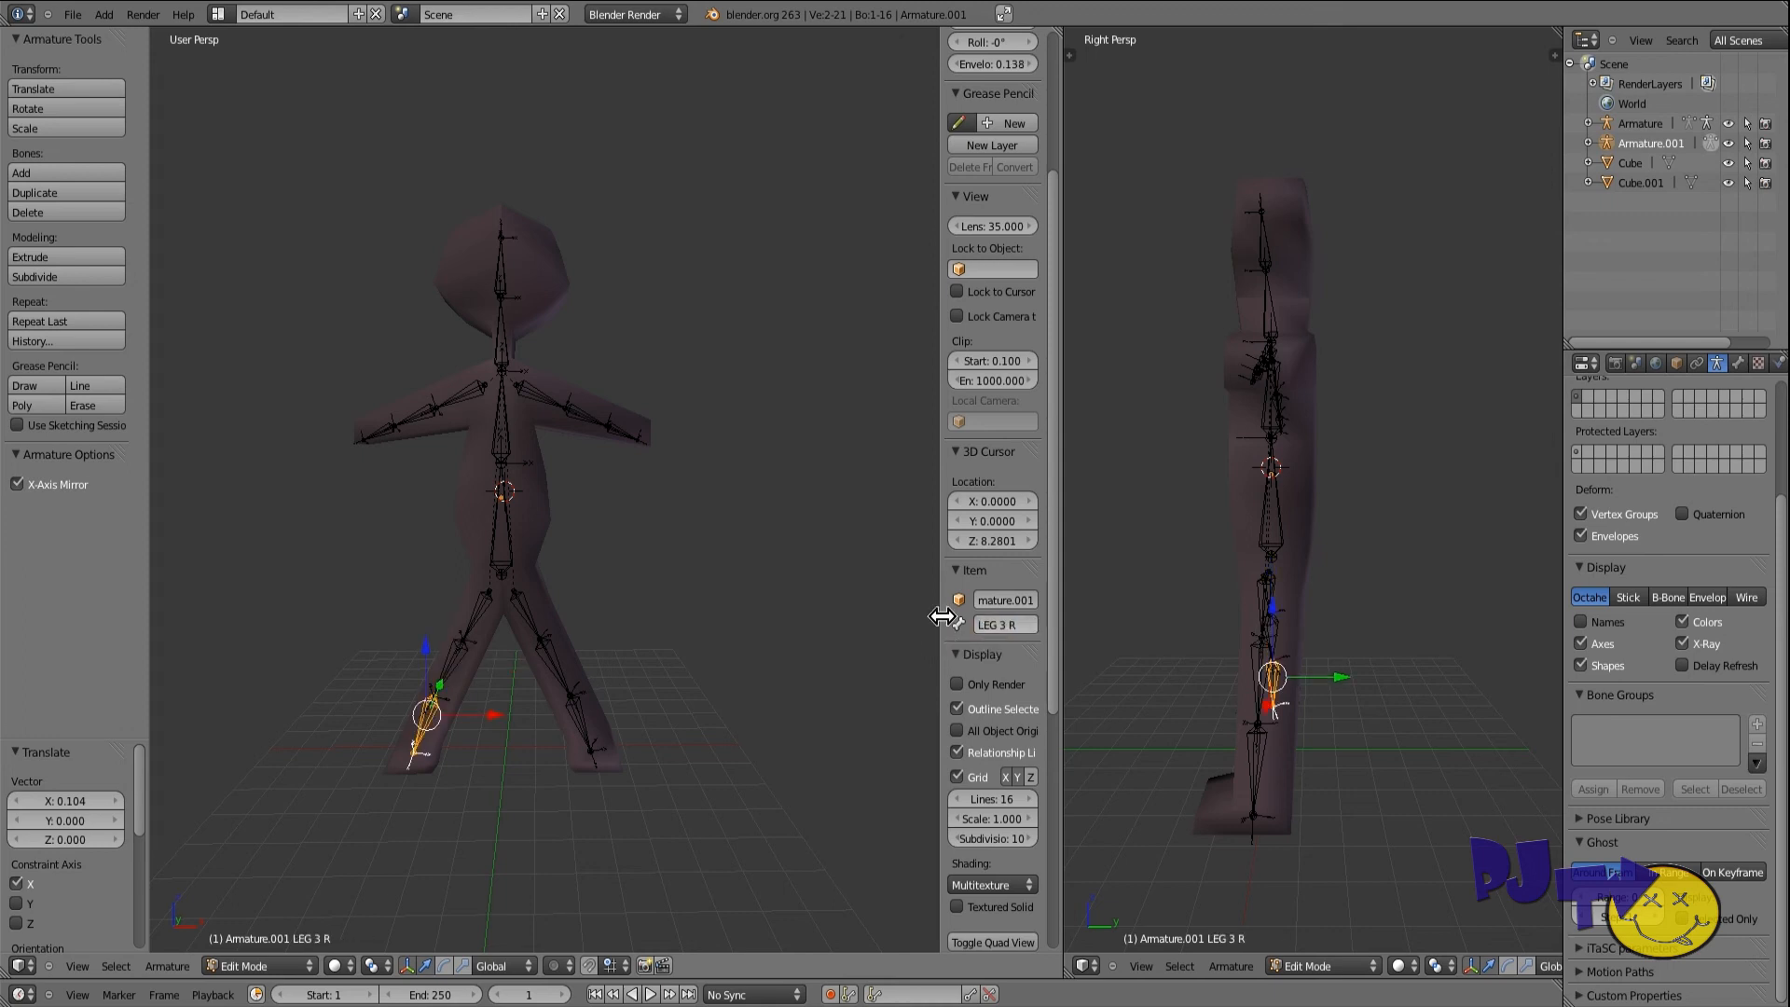
# Step: Switch the armature from Edit Mode to Object Mode and make it the selected object instead of the stickman mesh
pyautogui.click(279, 965)
pyautogui.click(278, 950)
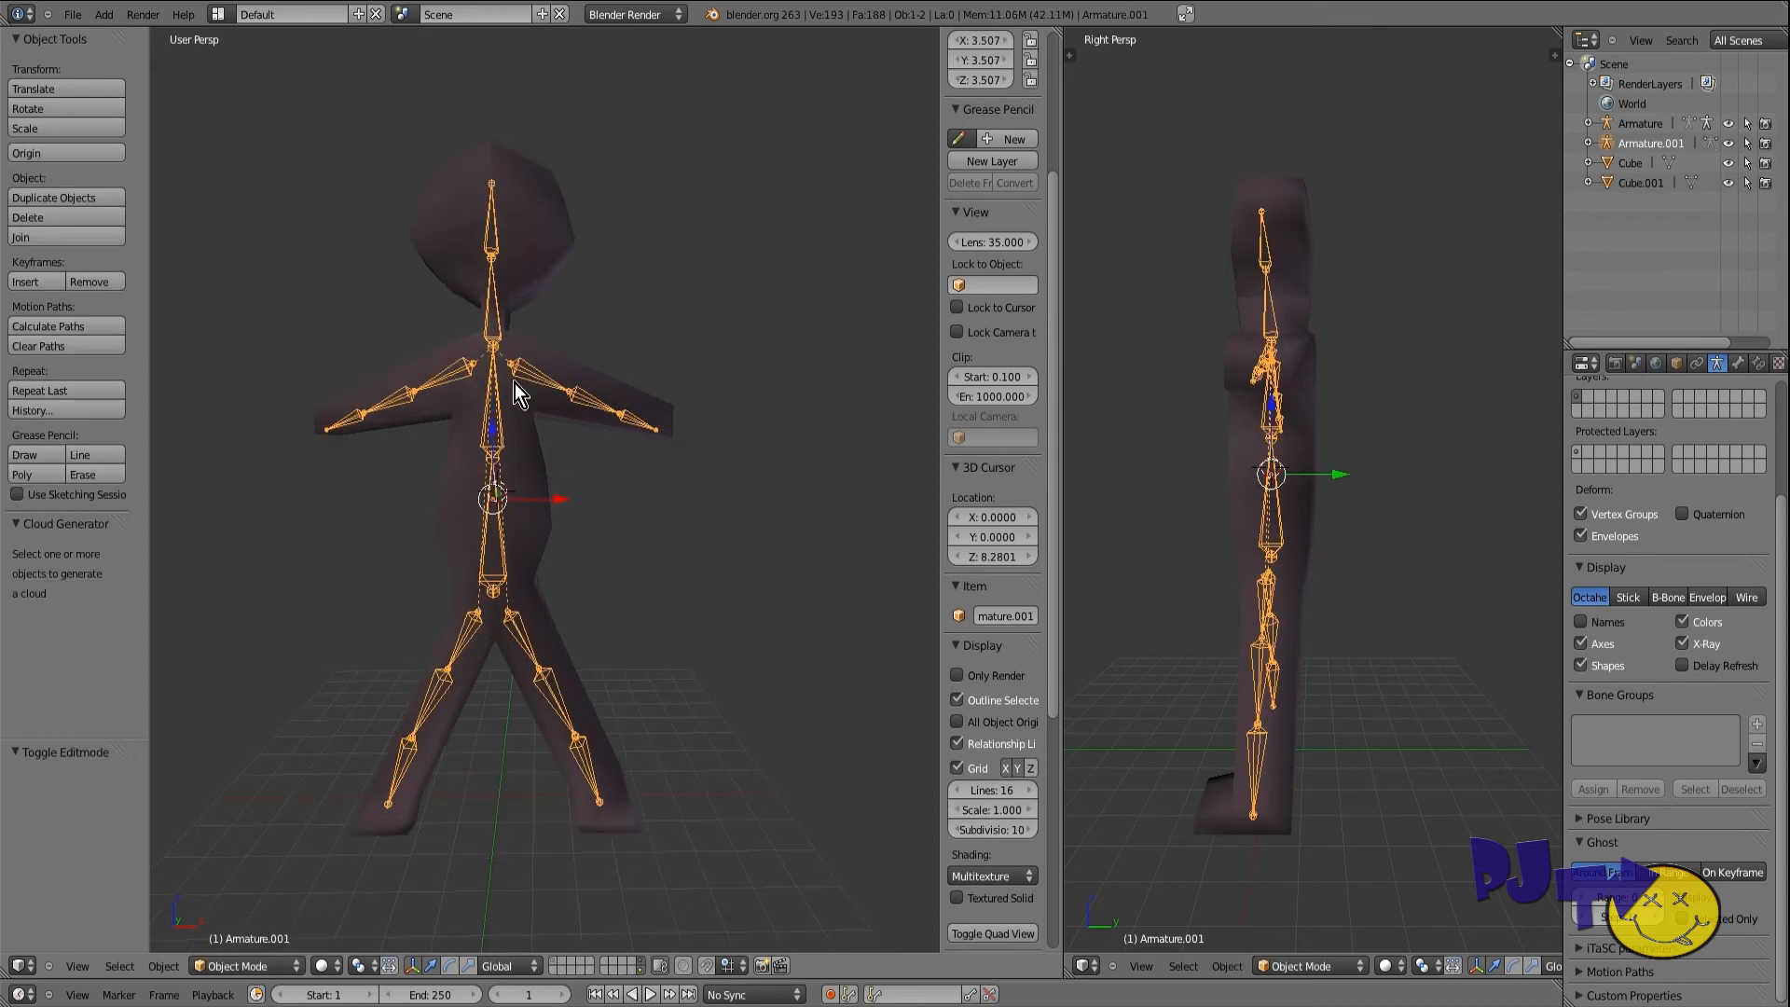
pyautogui.rightClick(490, 519)
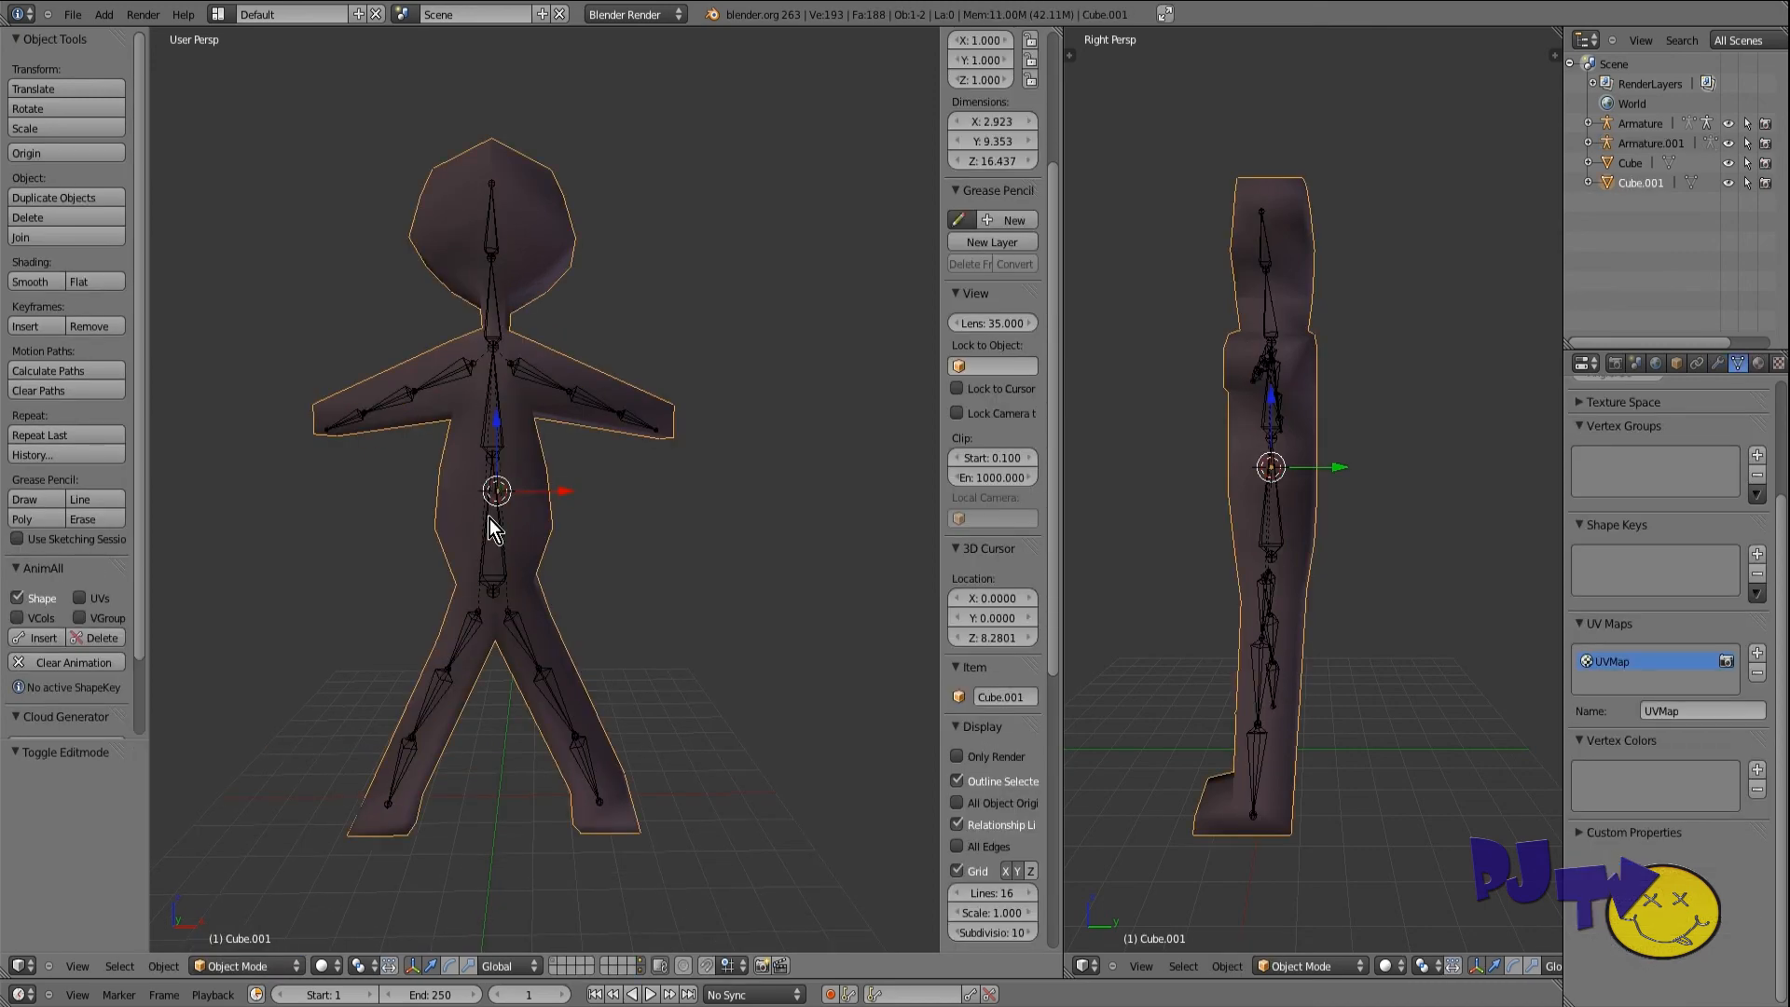
pyautogui.rightClick(489, 518)
pyautogui.scroll(-1, 480, 595)
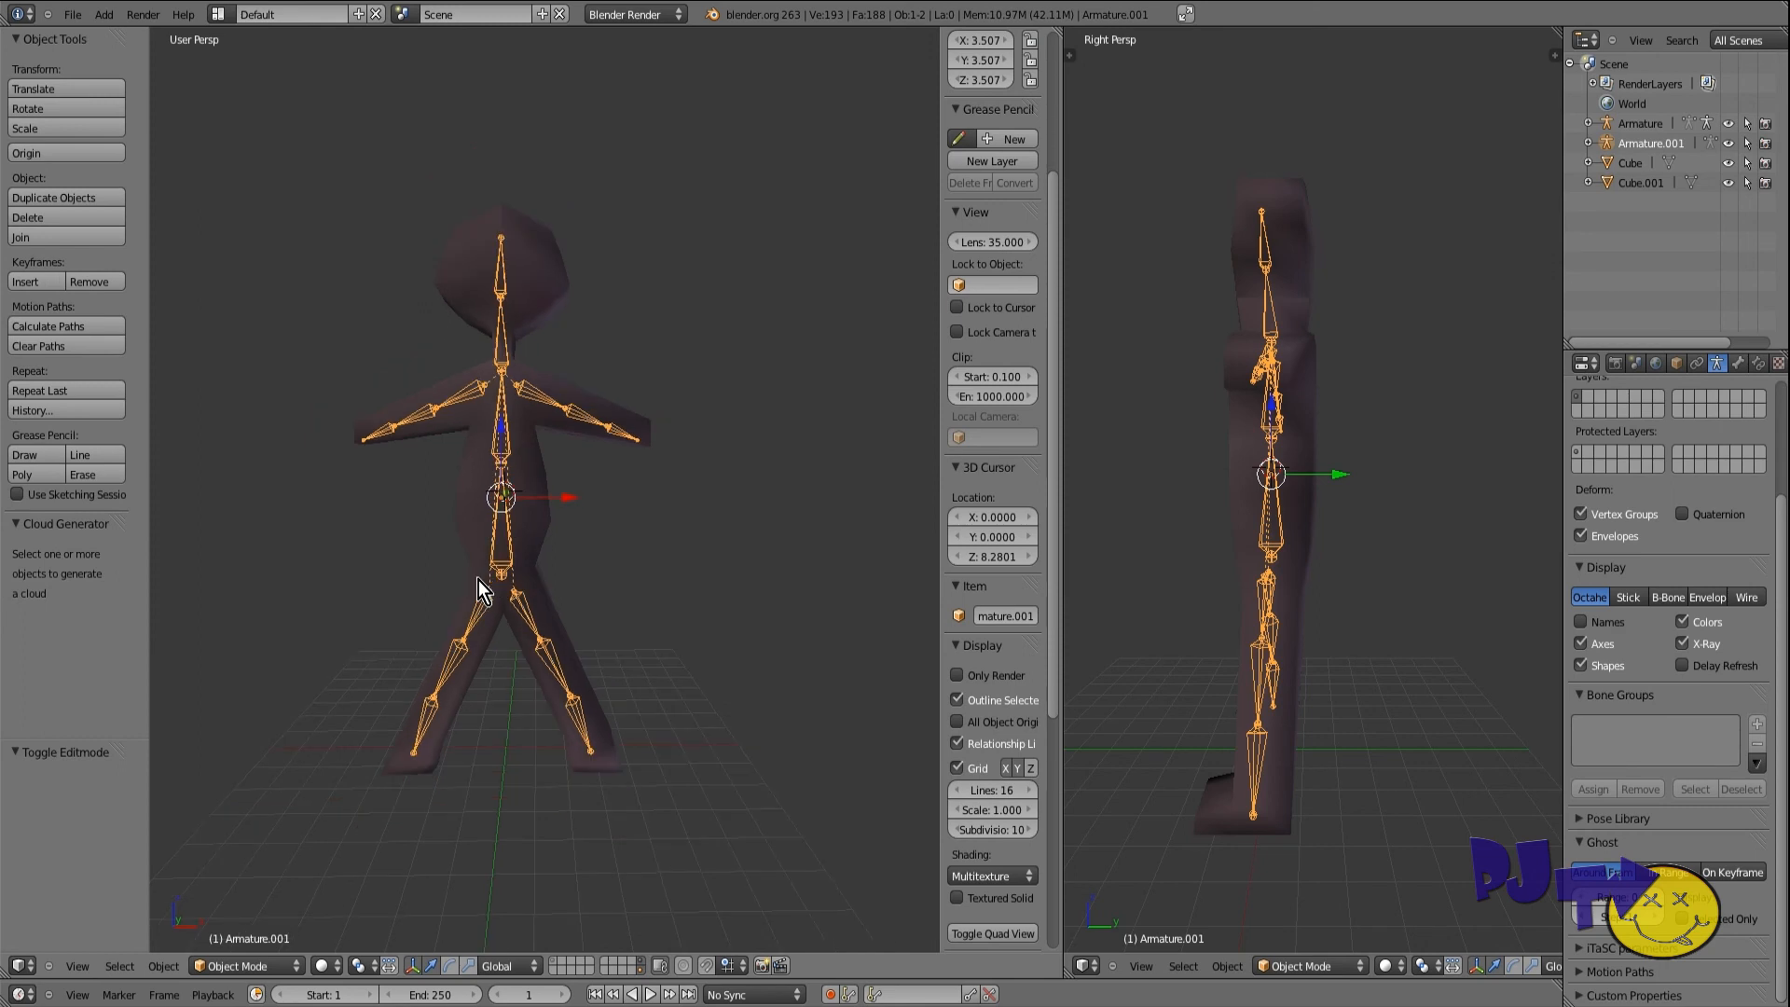
pyautogui.scroll(1, 478, 580)
pyautogui.scroll(1, 478, 578)
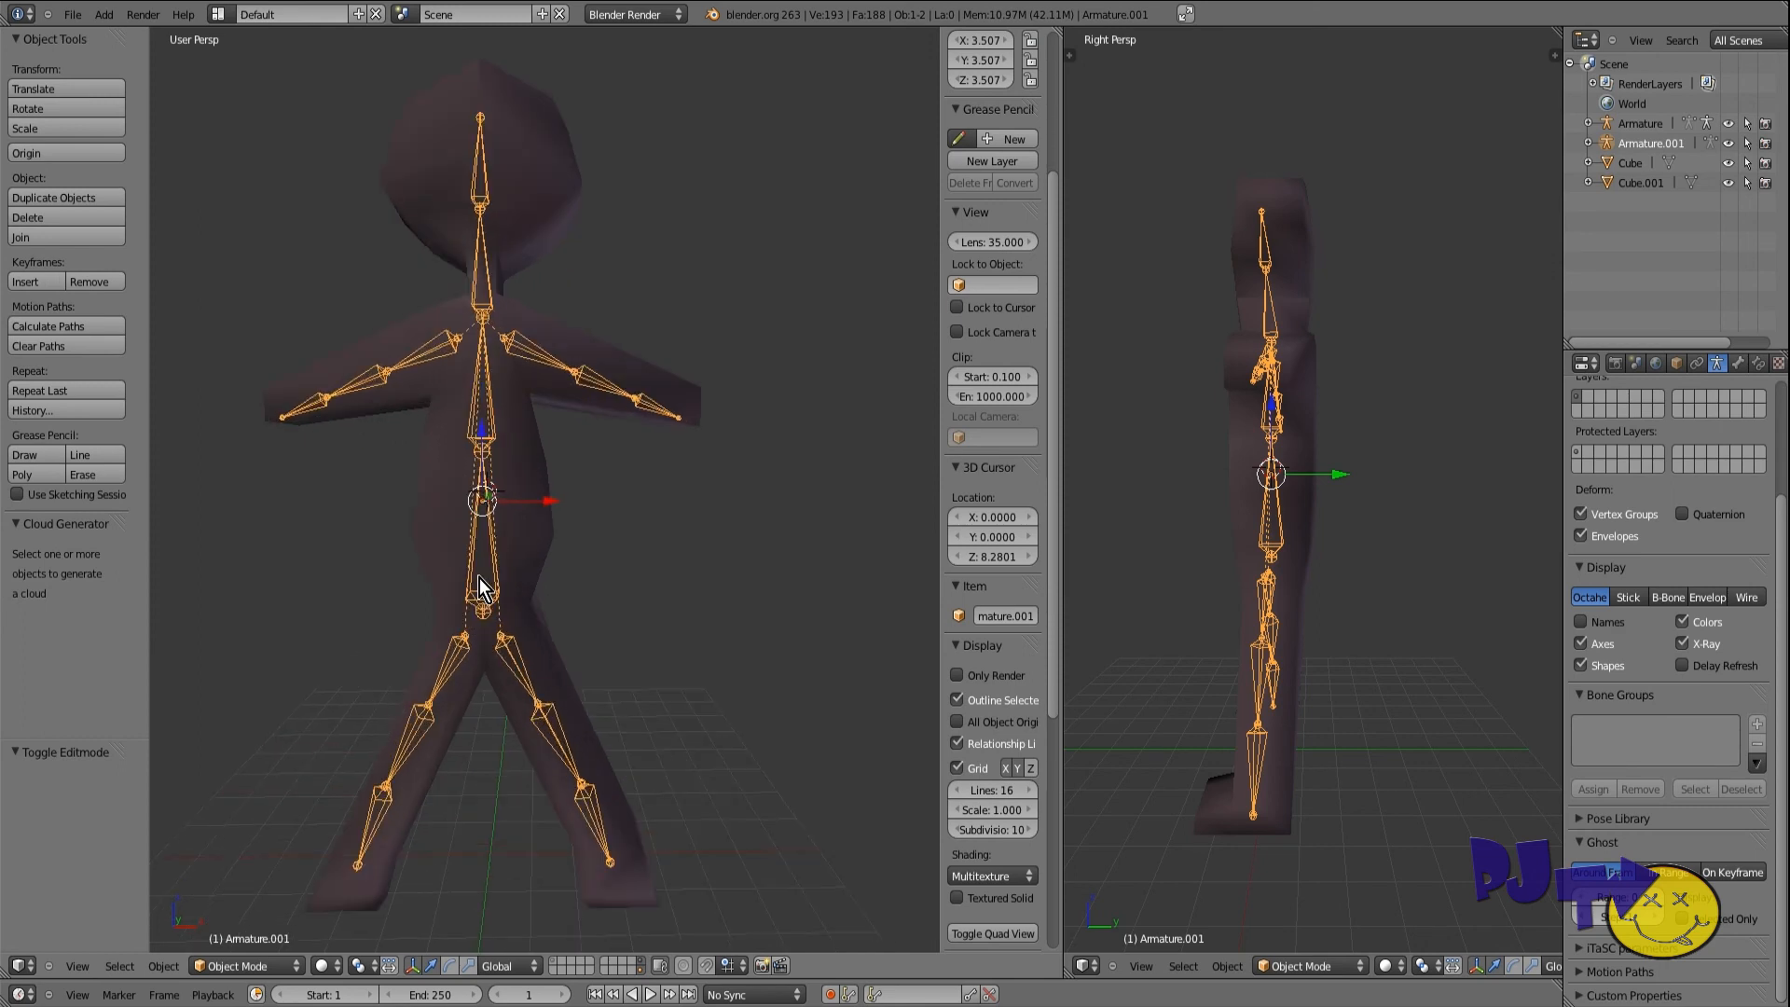
pyautogui.moveTo(478, 576); pyautogui.dragTo(427, 684, button='middle')
pyautogui.scroll(-2, 410, 671)
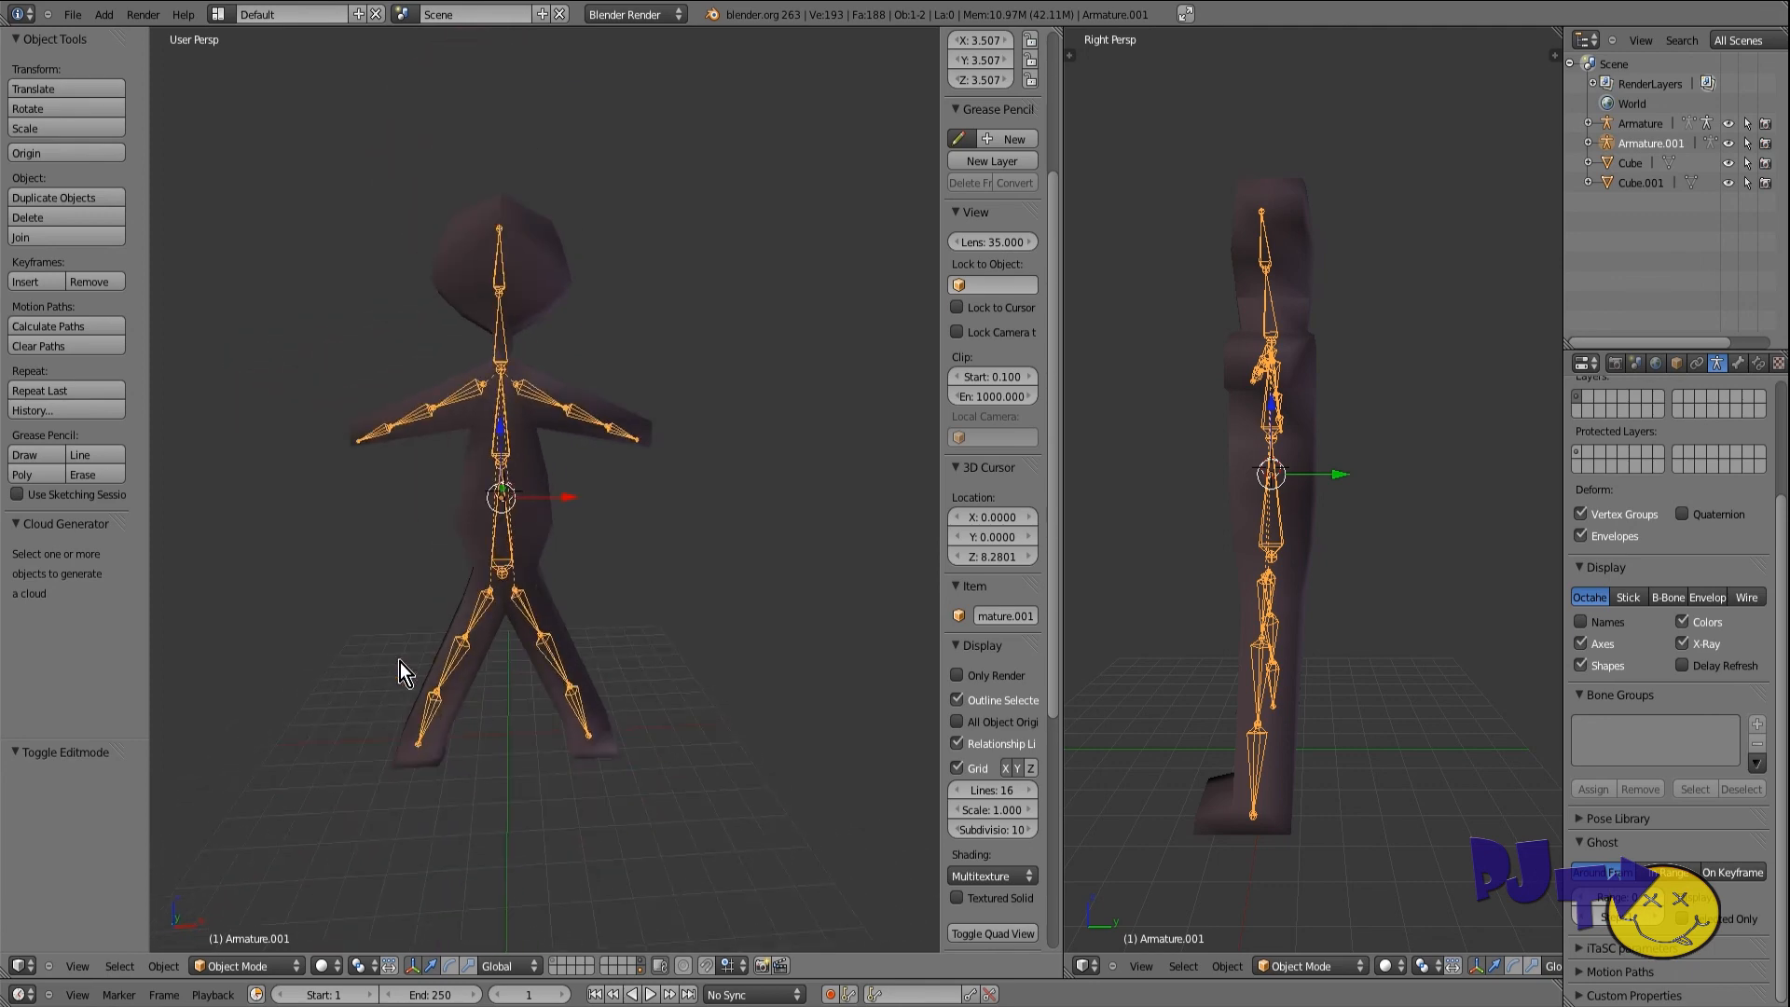